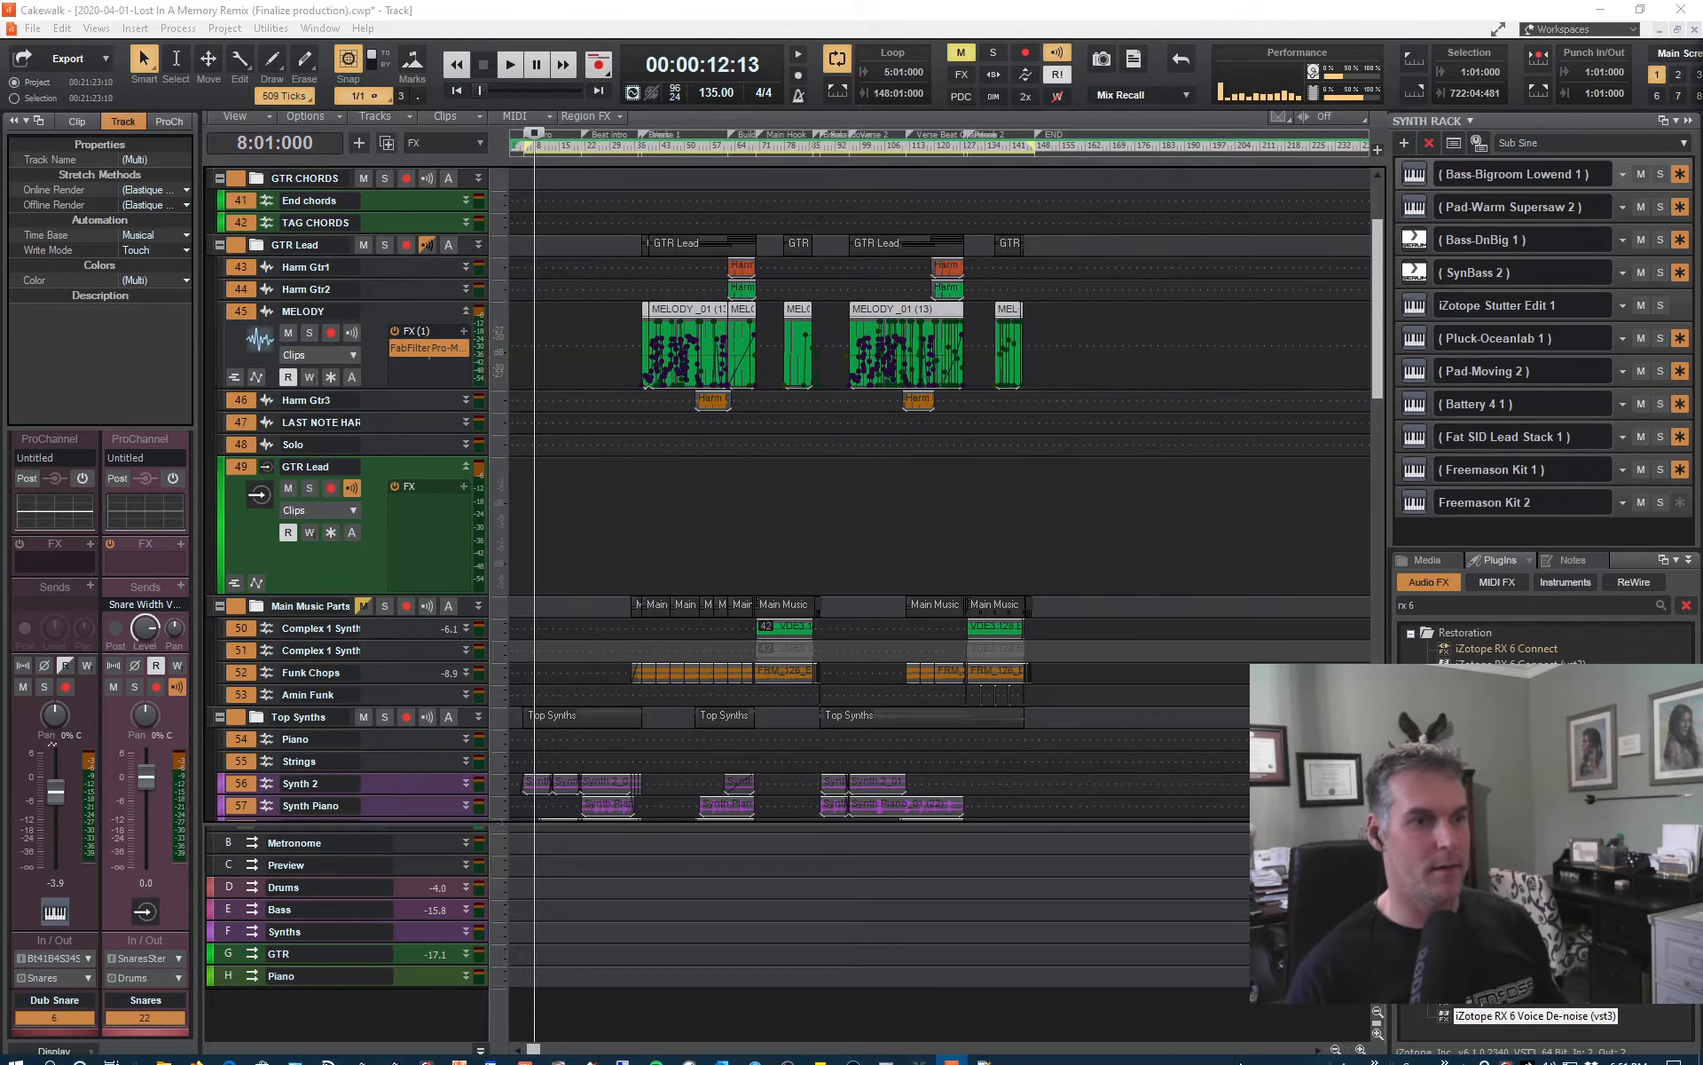
- Check the livestream's status in OBS and return to the Cakewalk project
left_click(788, 1053)
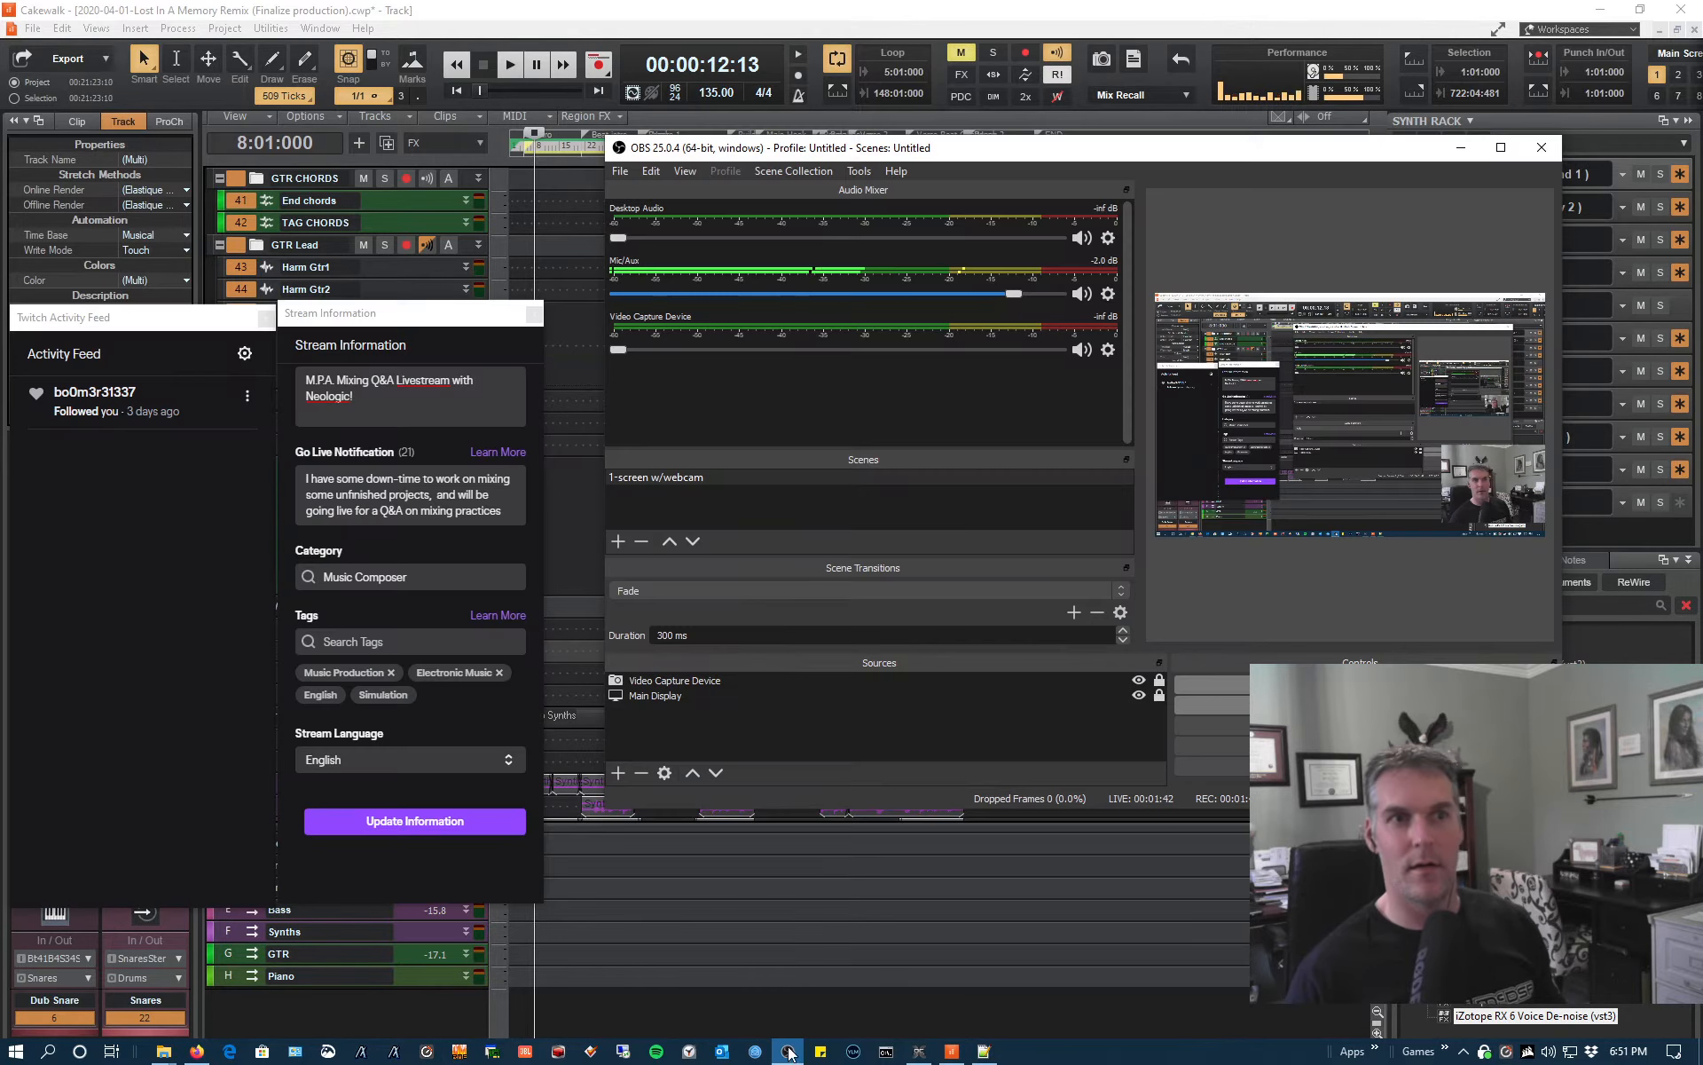
left_click(1204, 22)
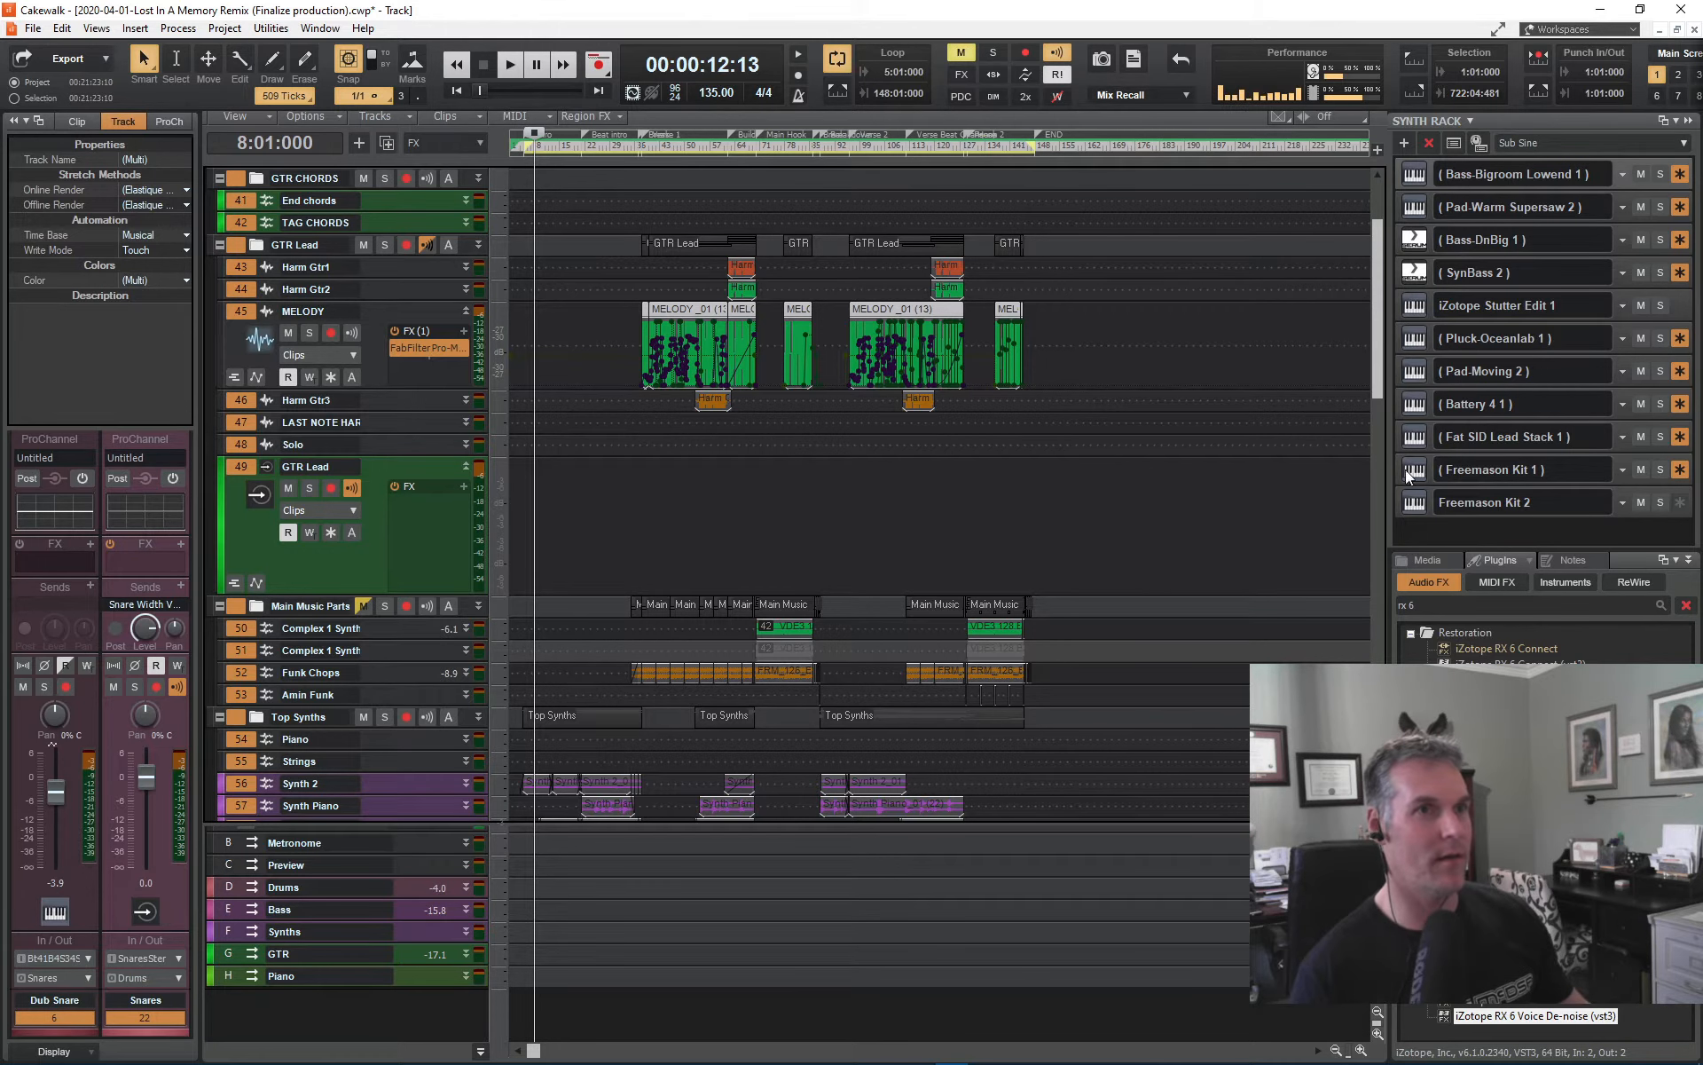
- Play the remix from the beginning of the song
left_click_drag(1379, 381, 1380, 342)
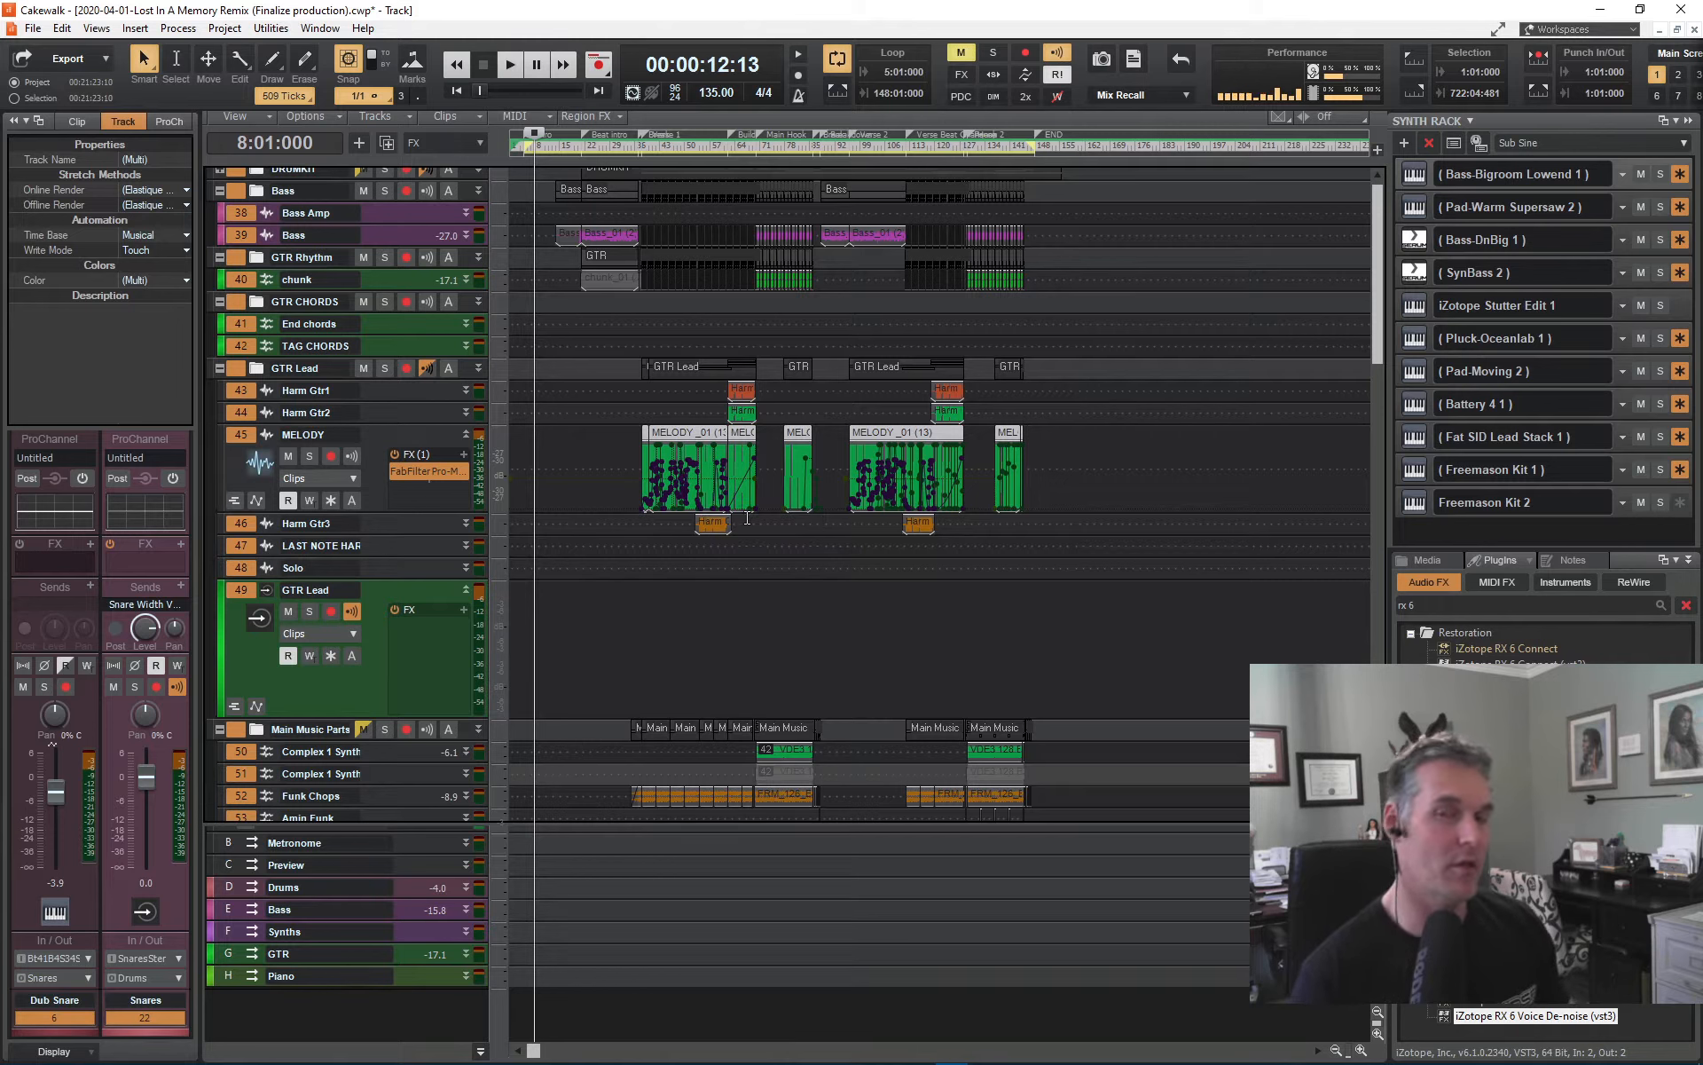
left_click(523, 153)
key("space")
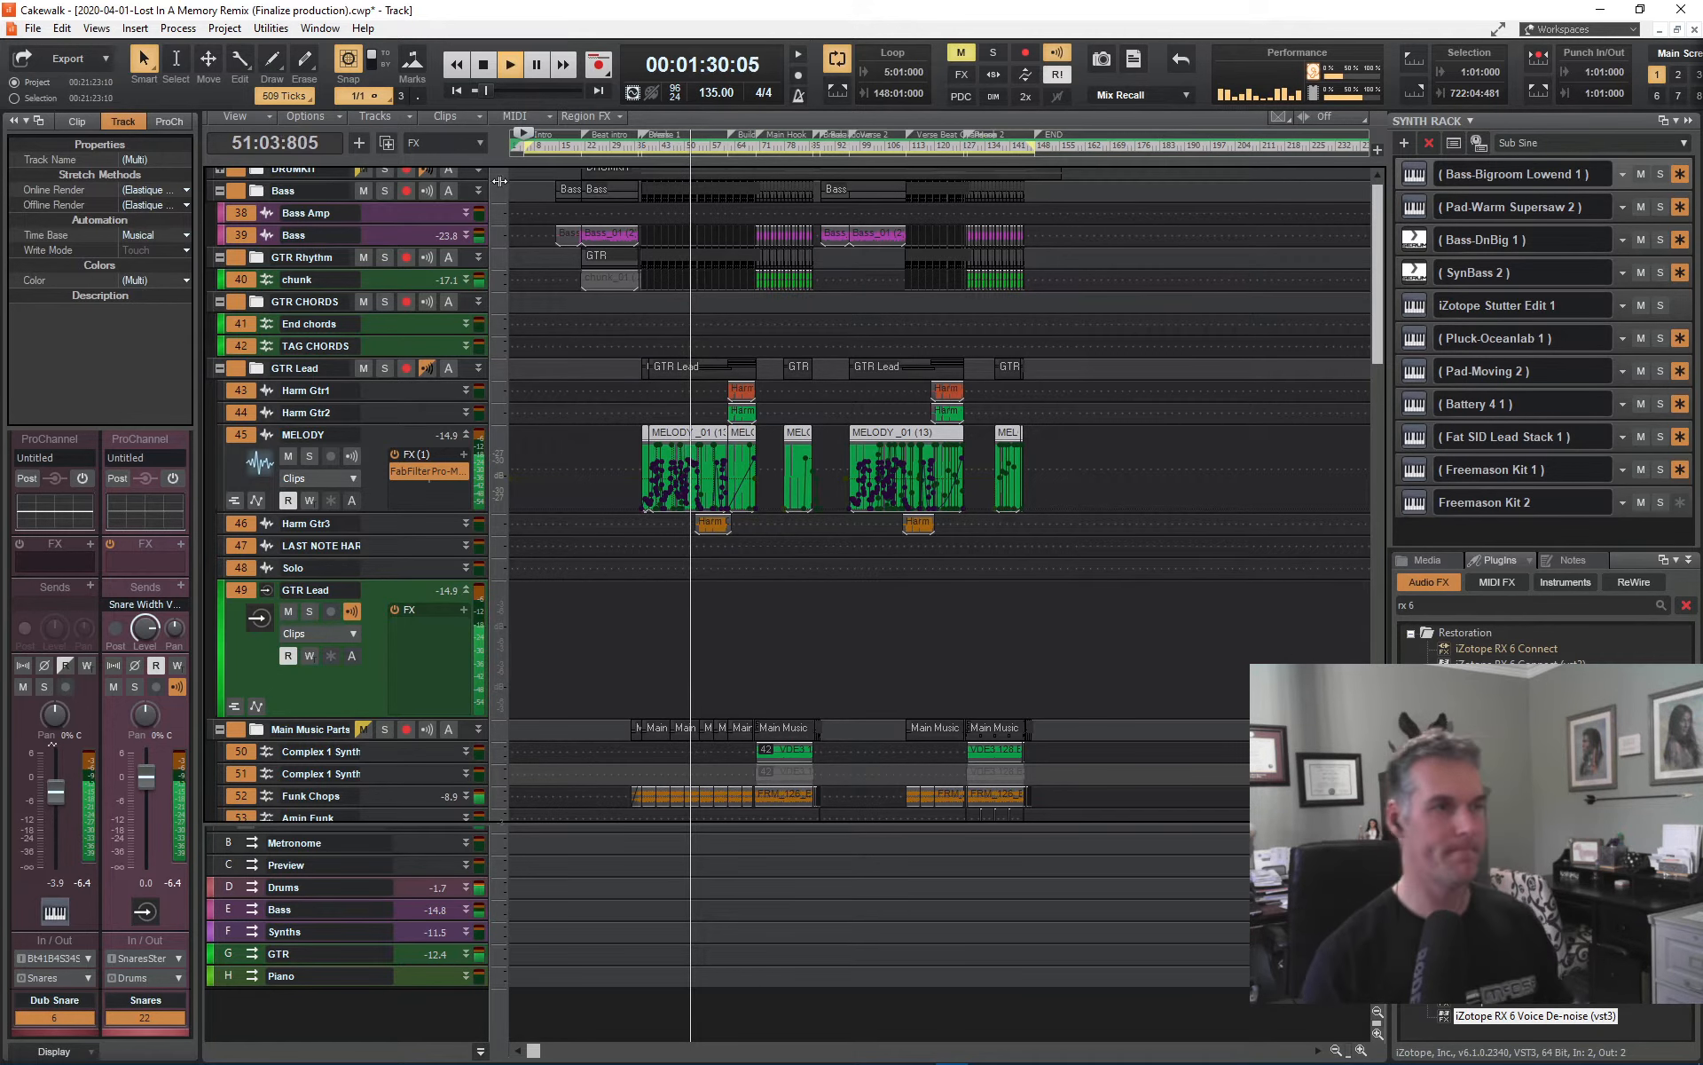
- Collapse the Master bus strip and set the bus color to white
scroll(400, 466, "up", 1)
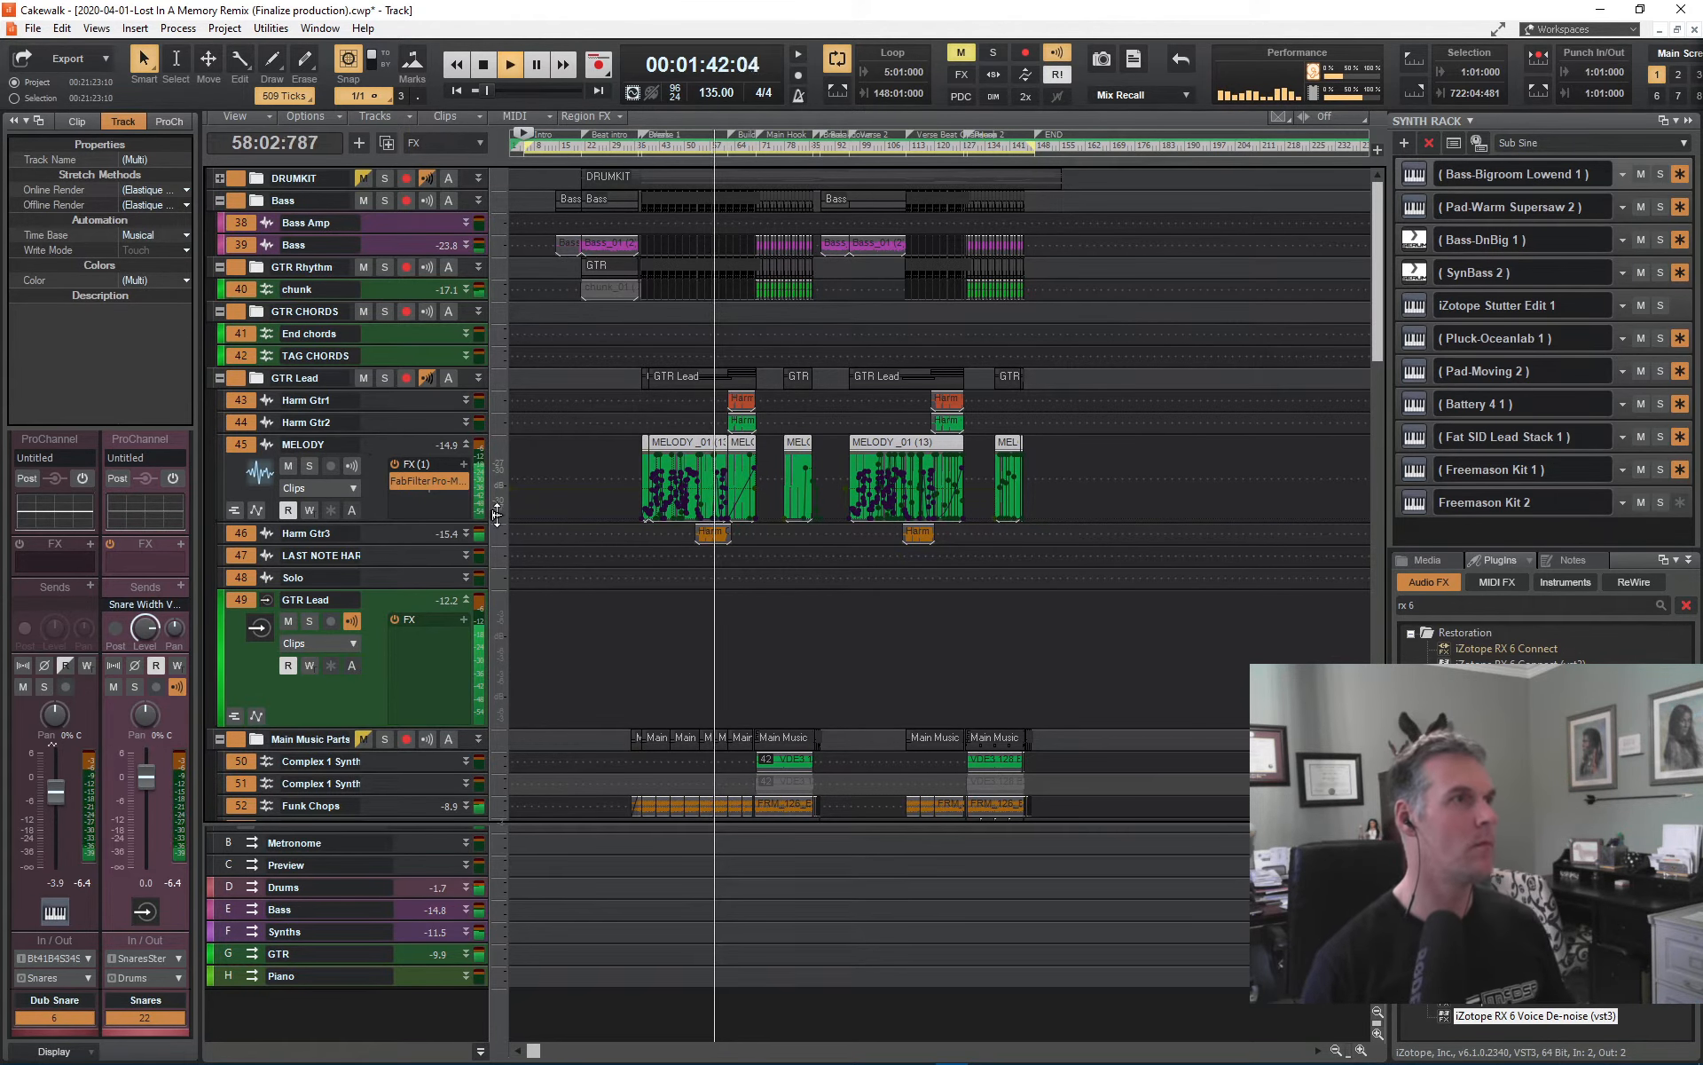
scroll(404, 532, "down", 2)
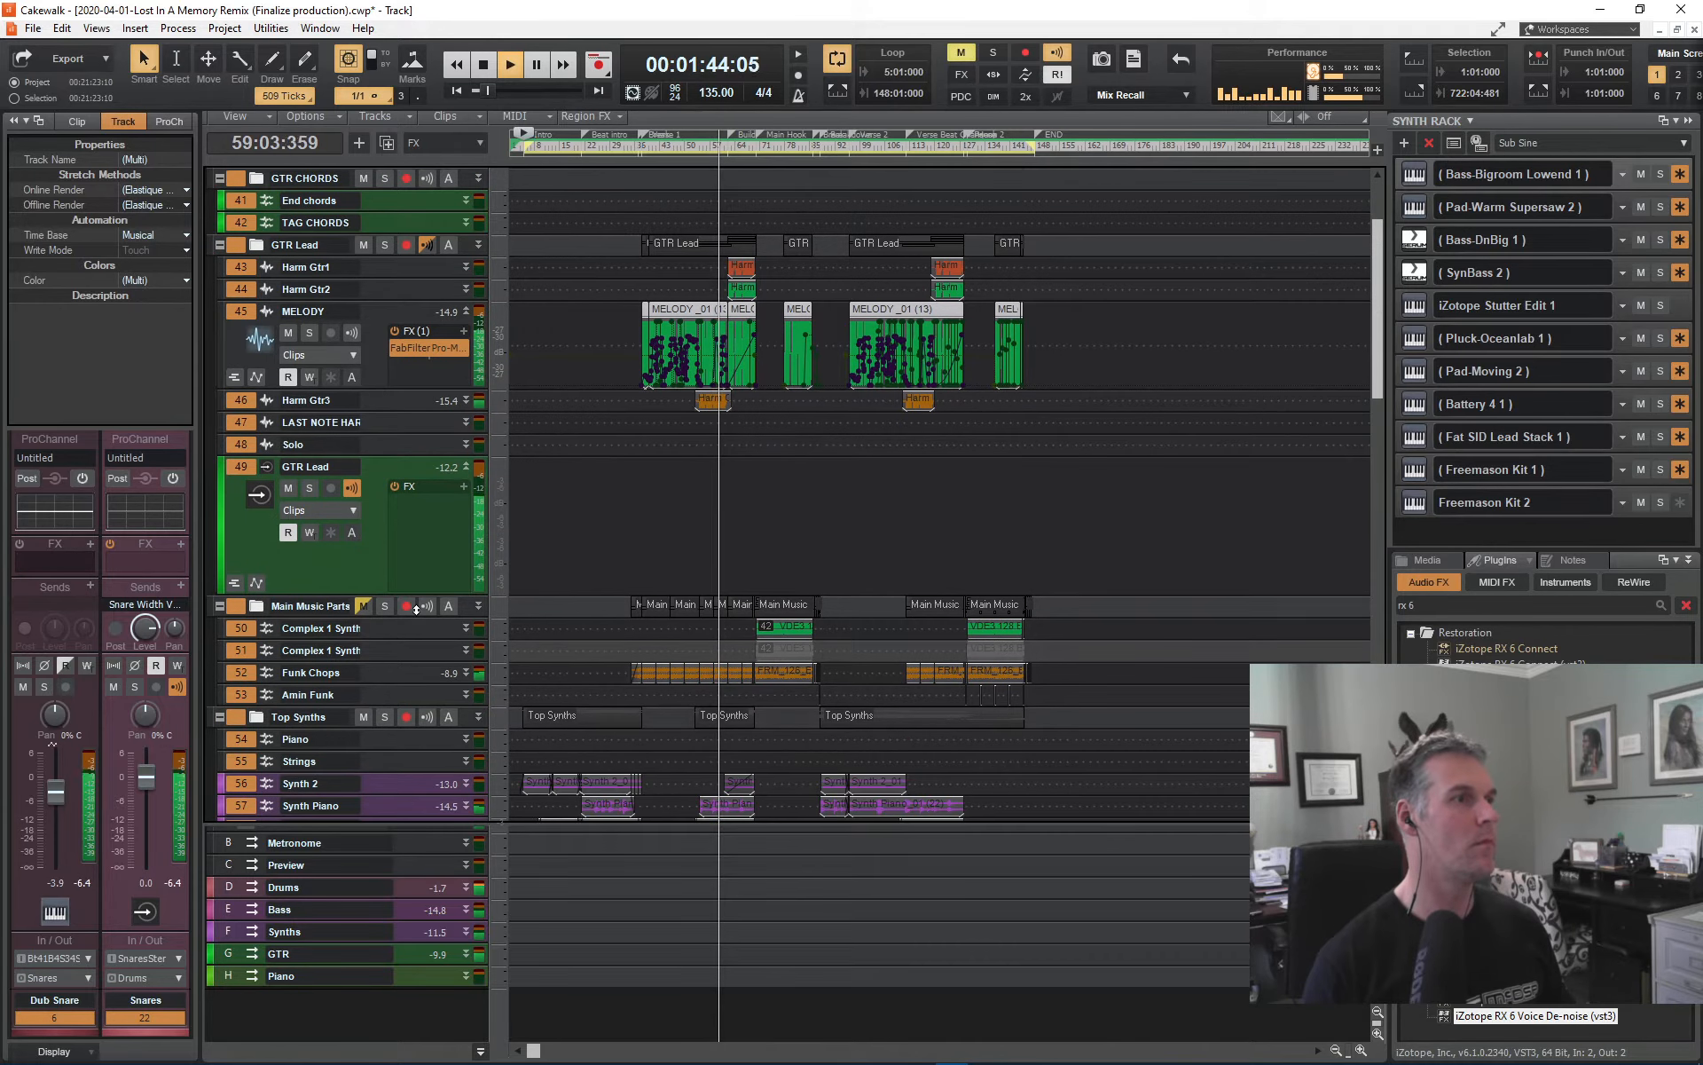
scroll(398, 555, "down", 1)
scroll(346, 905, "up", 1)
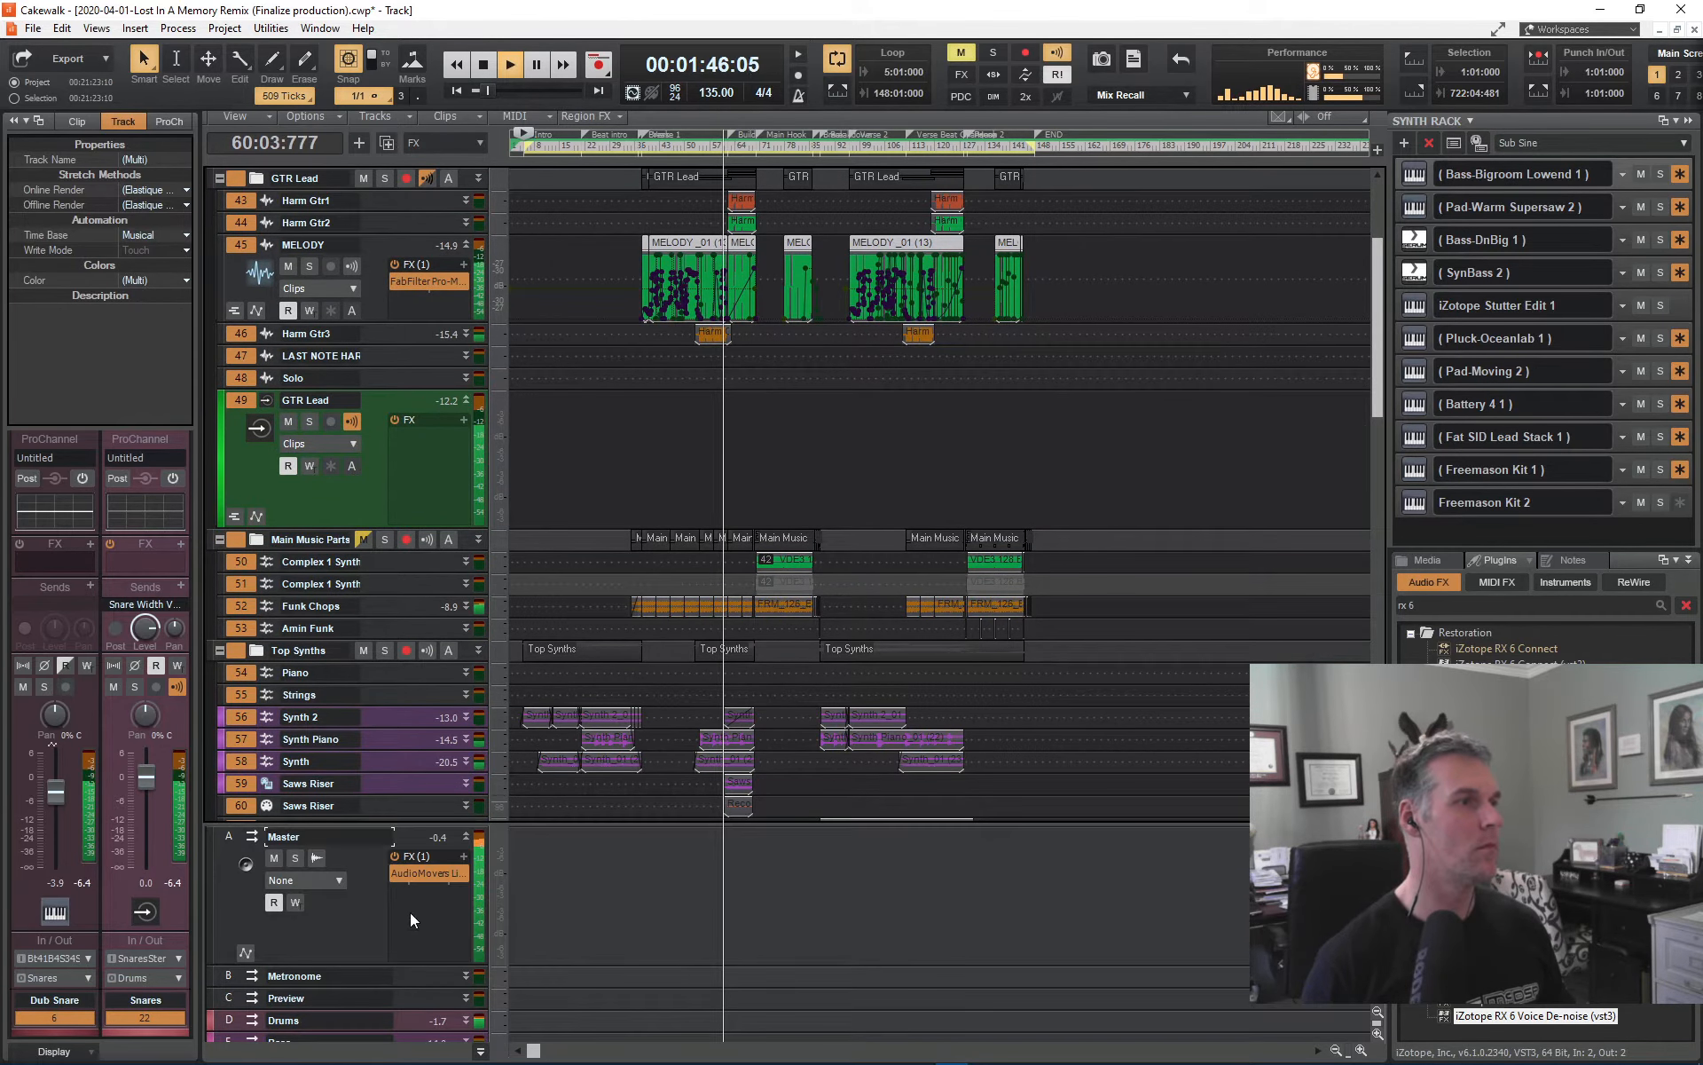
left_click(466, 838)
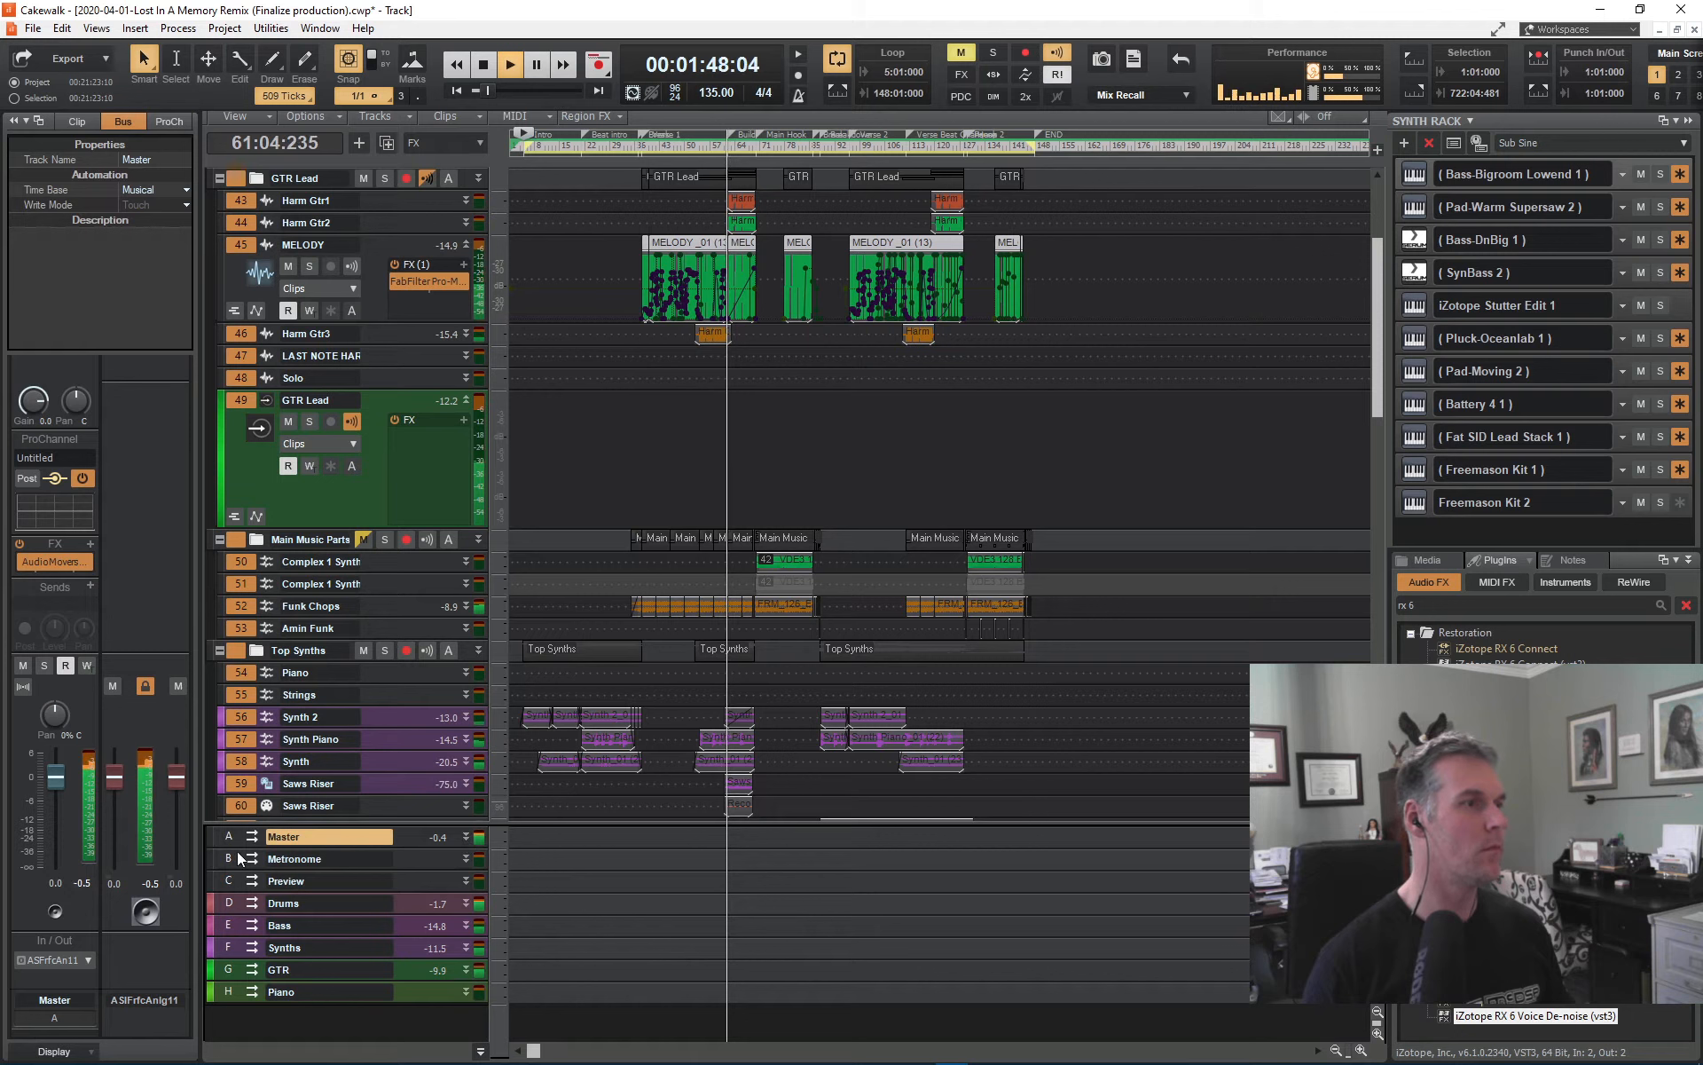
left_click(208, 836)
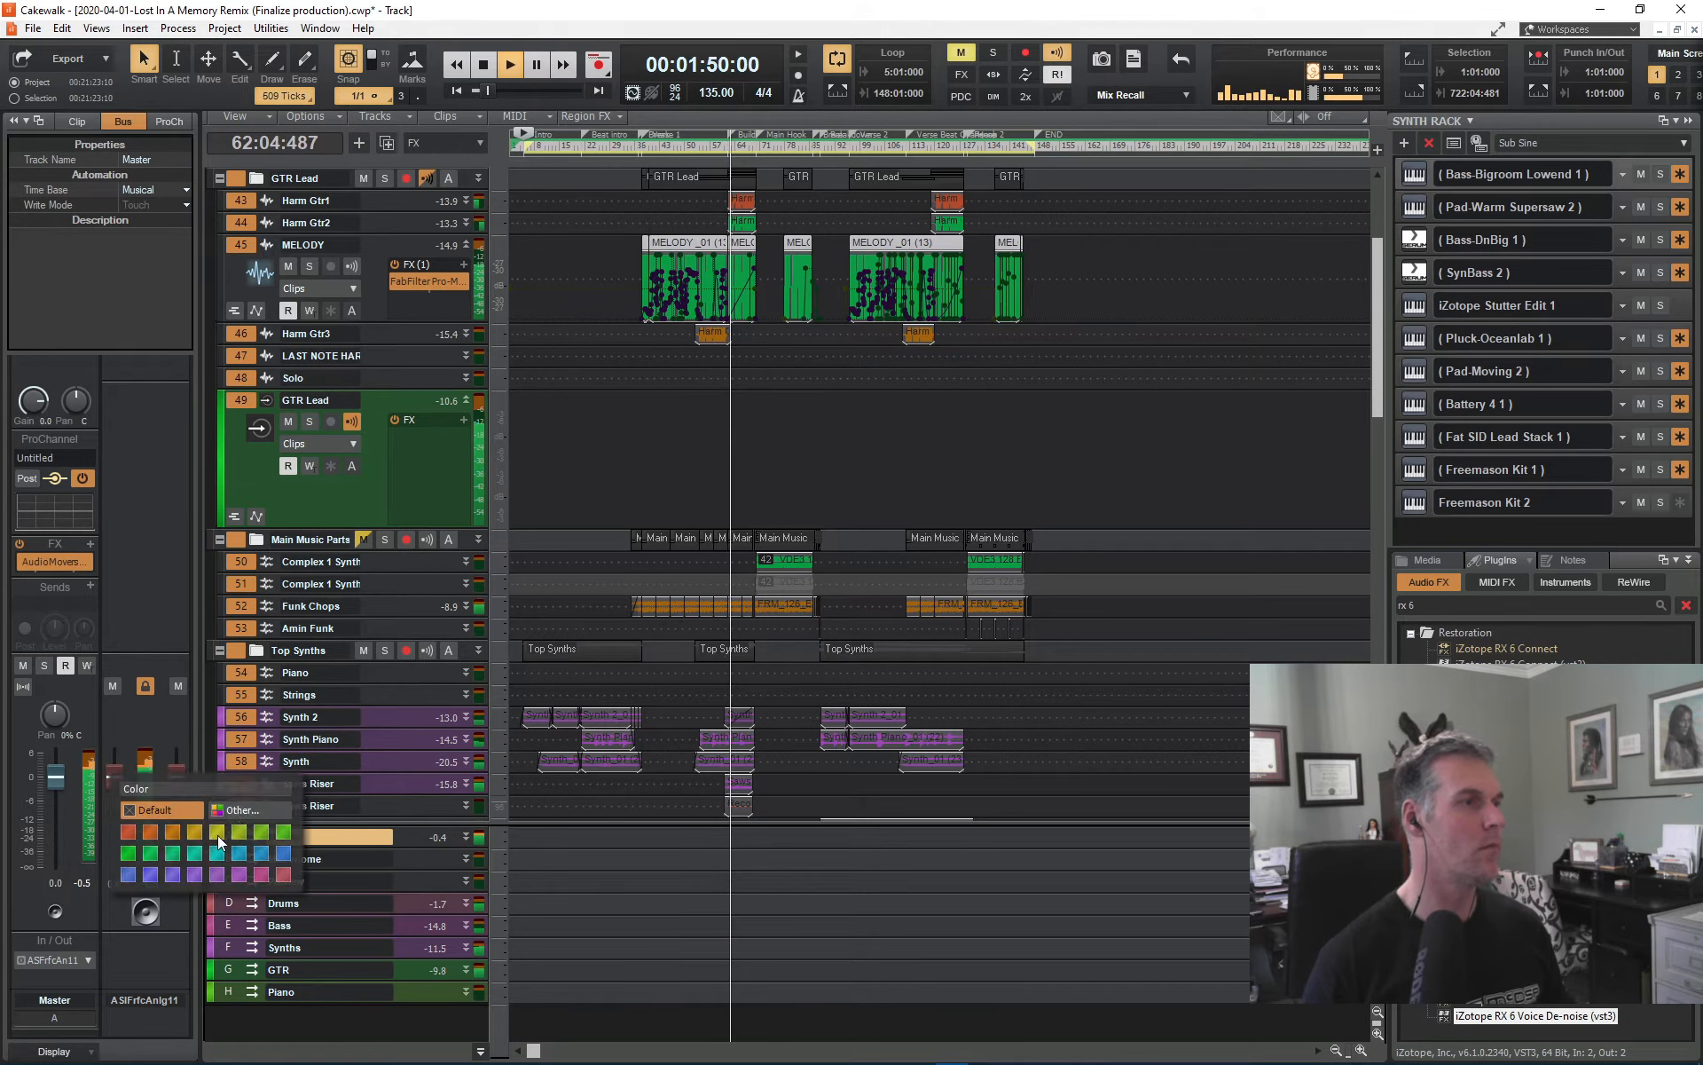
left_click(270, 813)
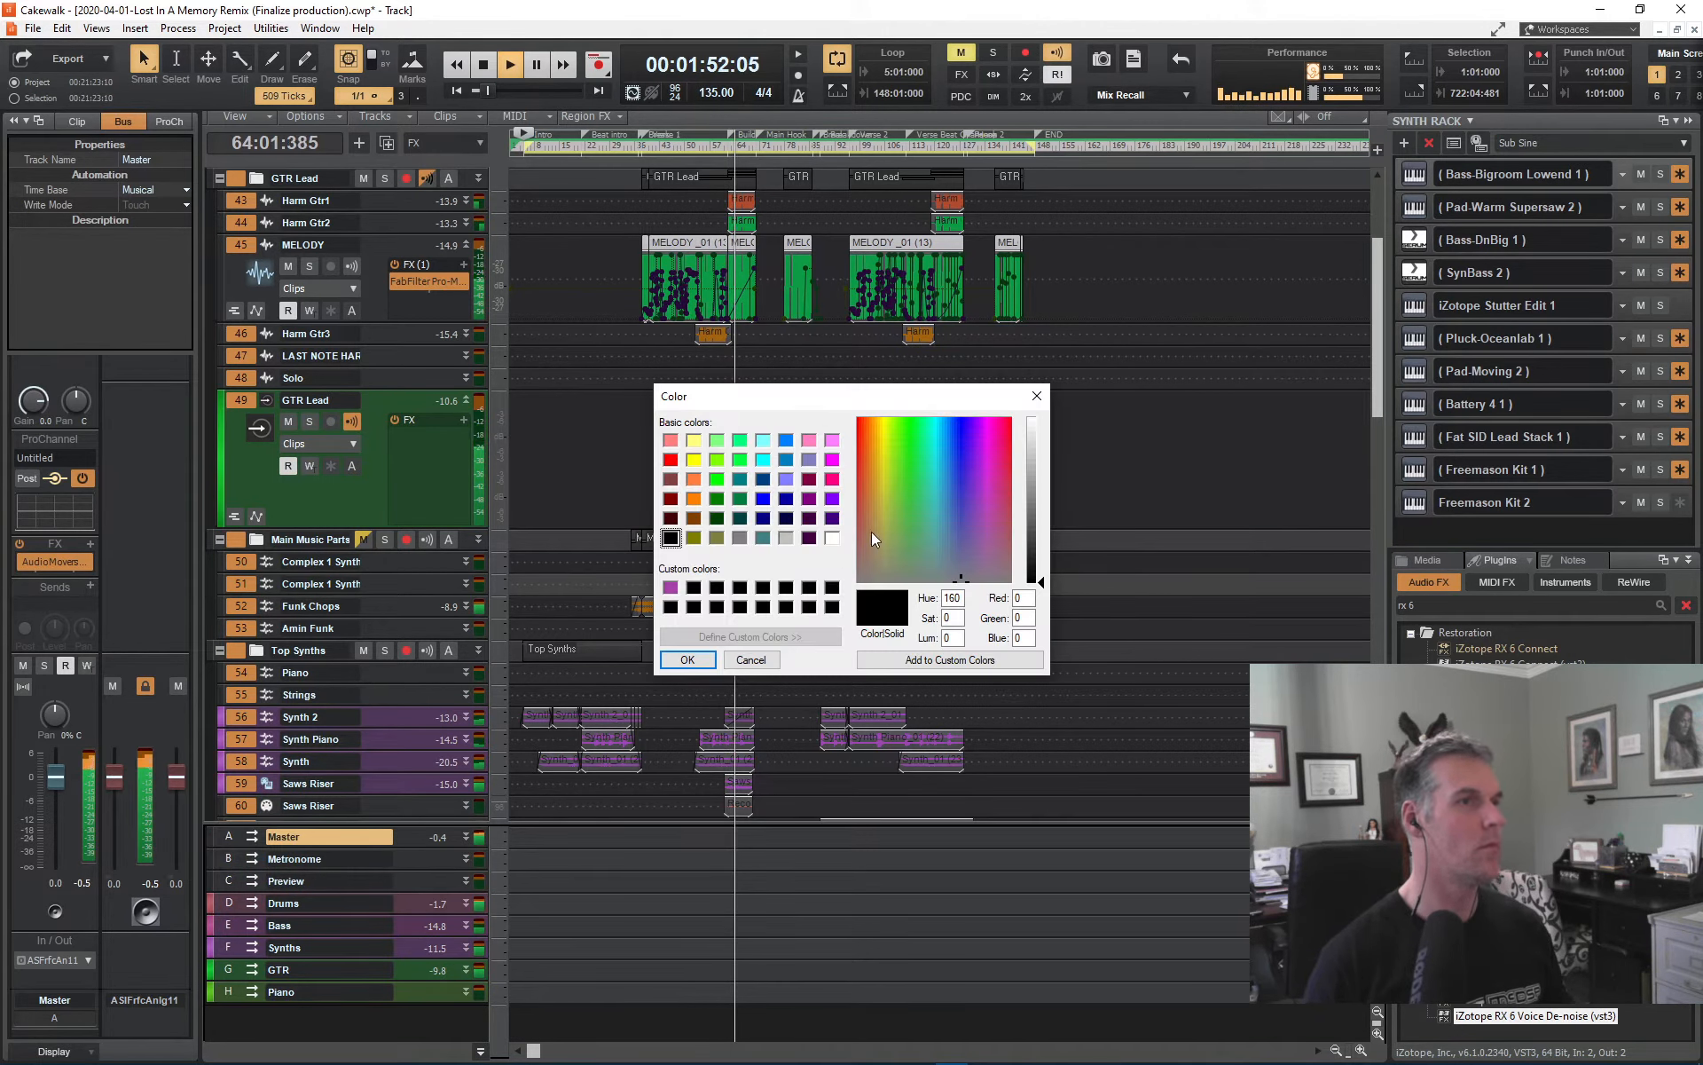
left_click(832, 537)
left_click(703, 659)
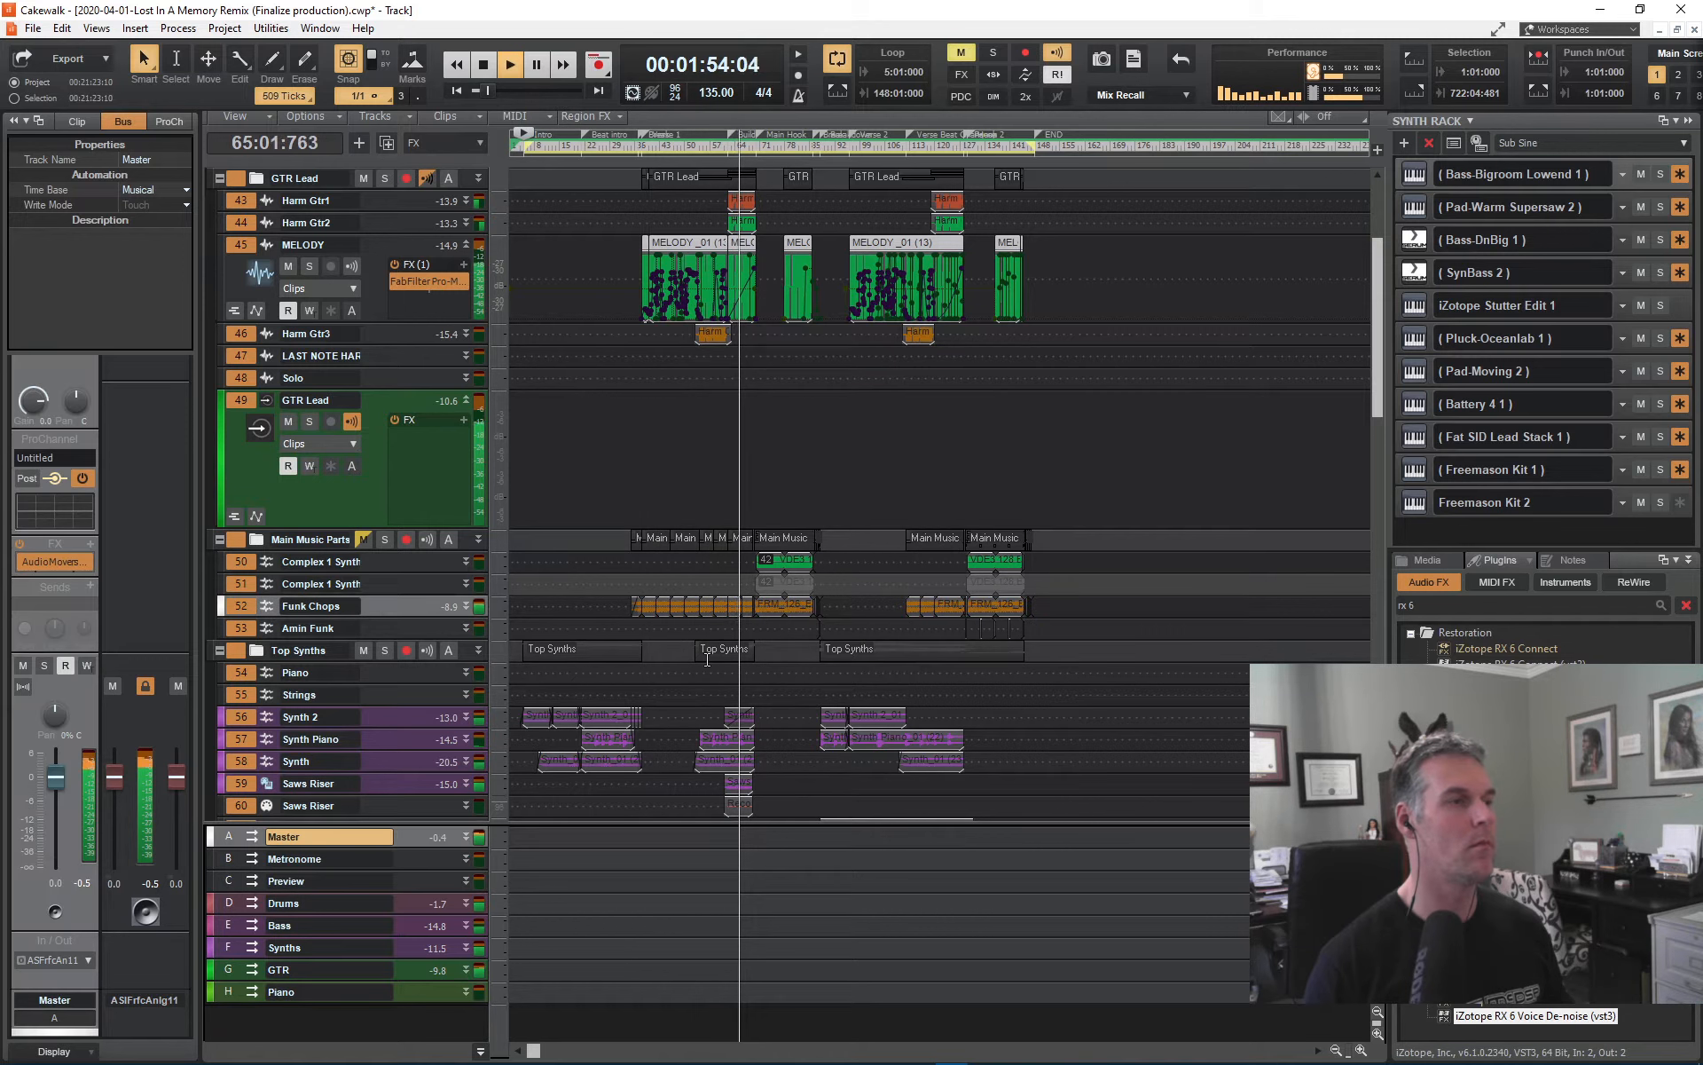
- Quit Dropbox running in the background
left_click(1464, 1051)
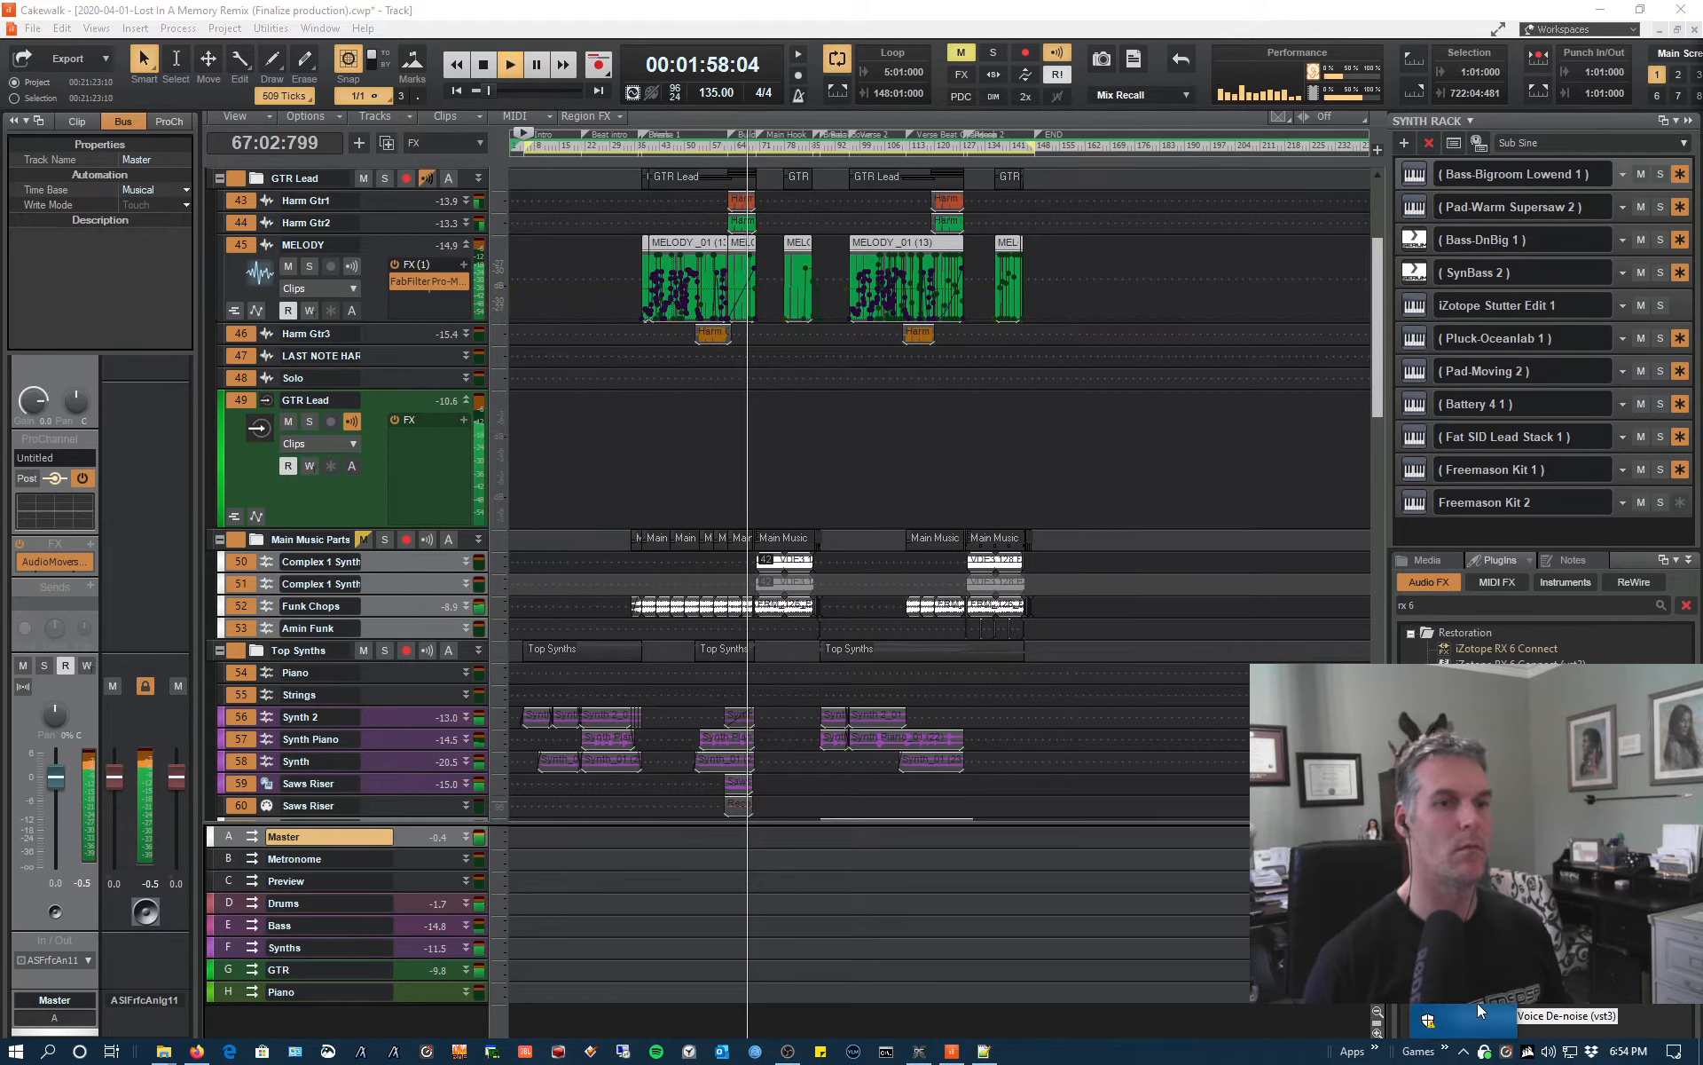
left_click(1570, 1051)
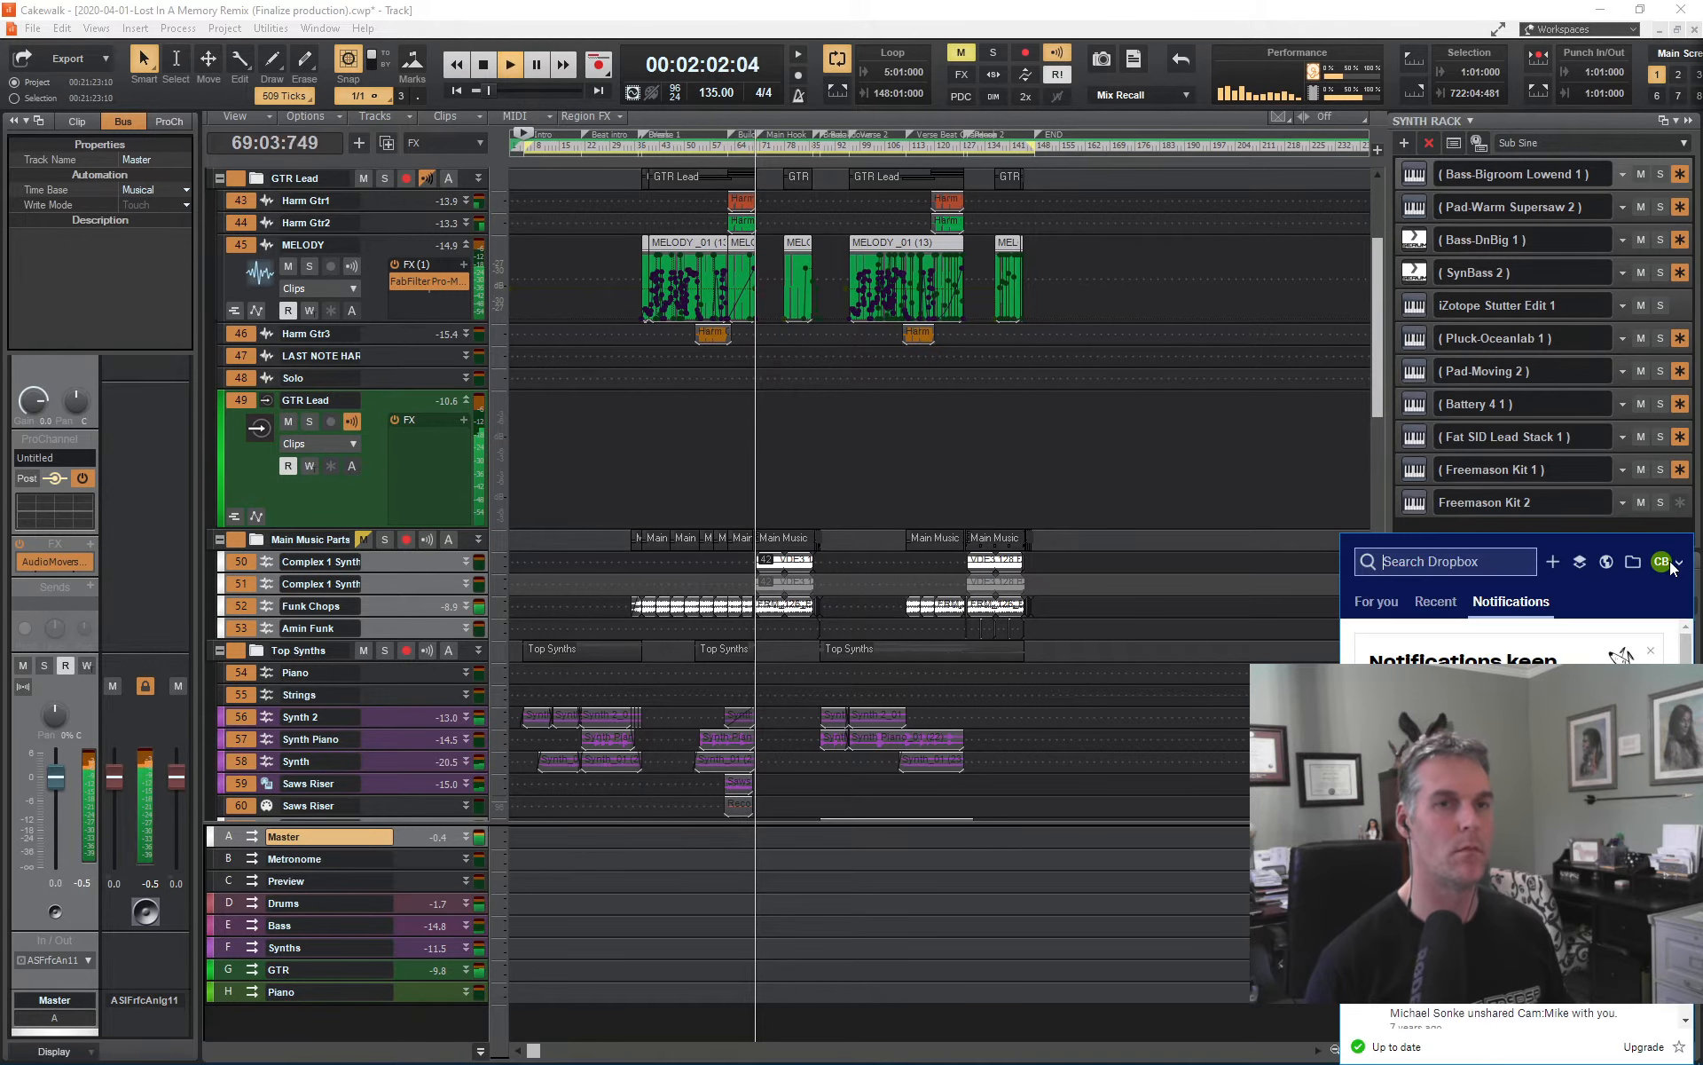
left_click(1673, 565)
left_click(1571, 765)
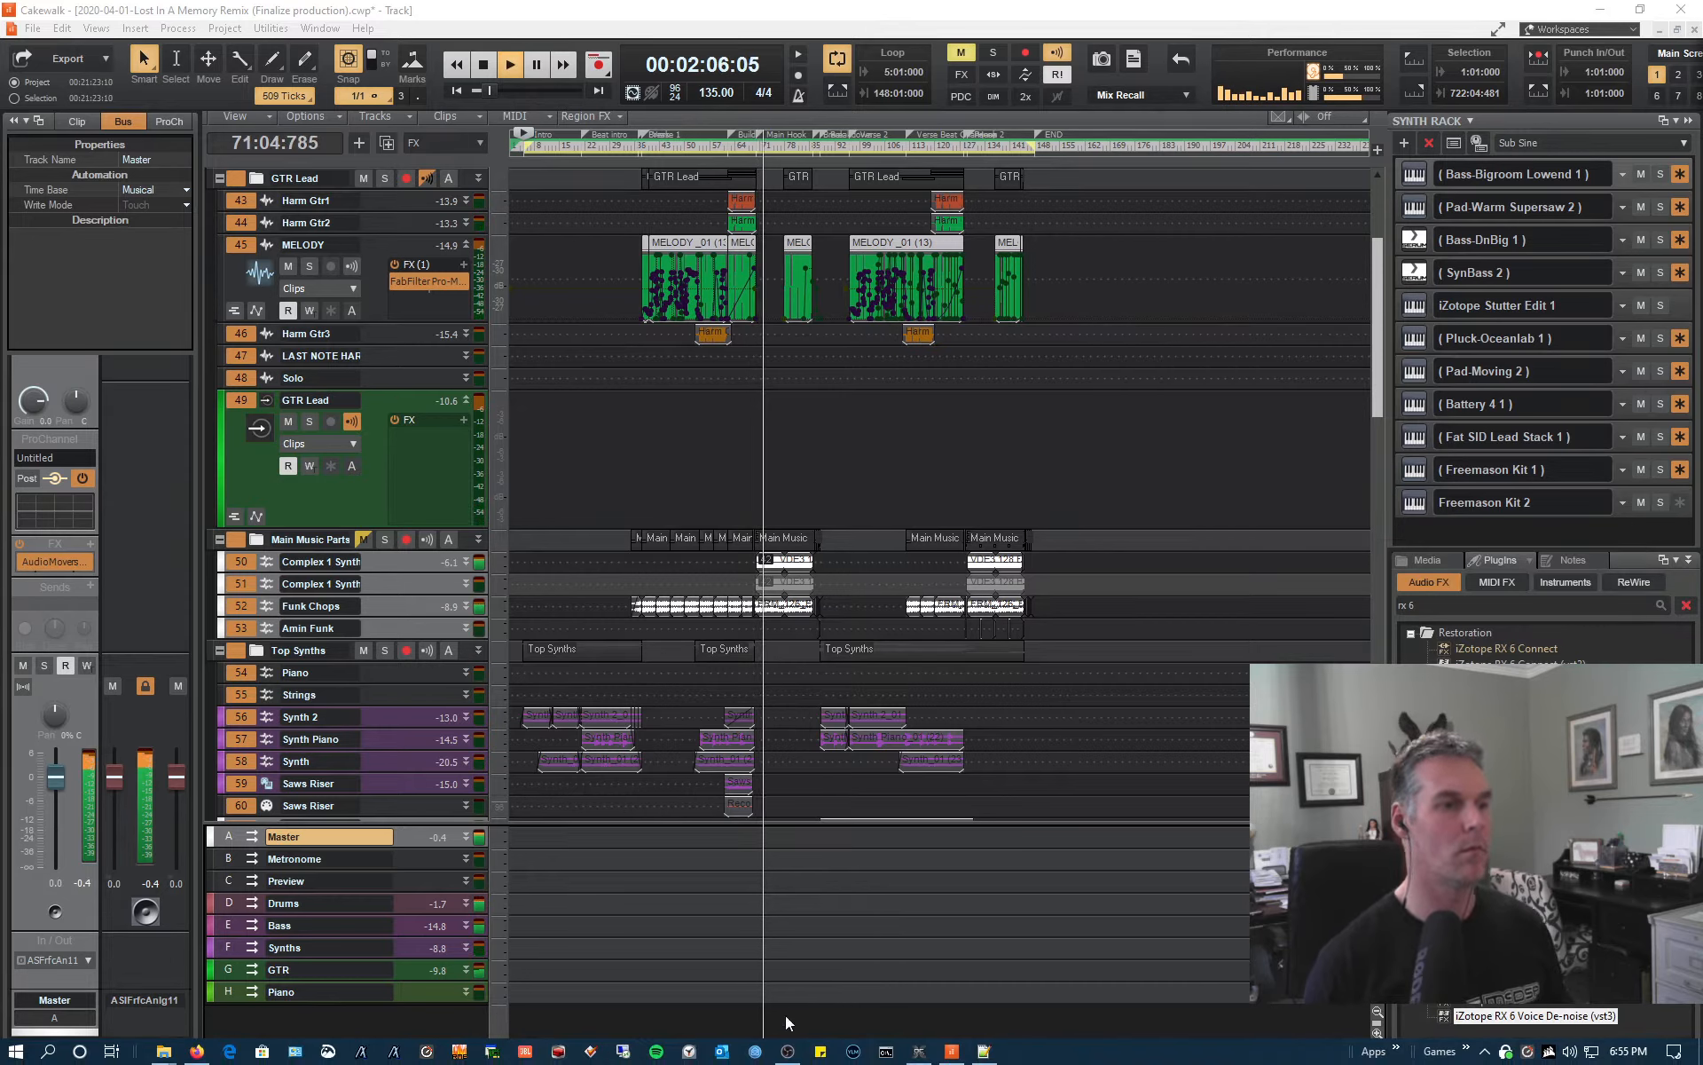
mouse_move(787, 1052)
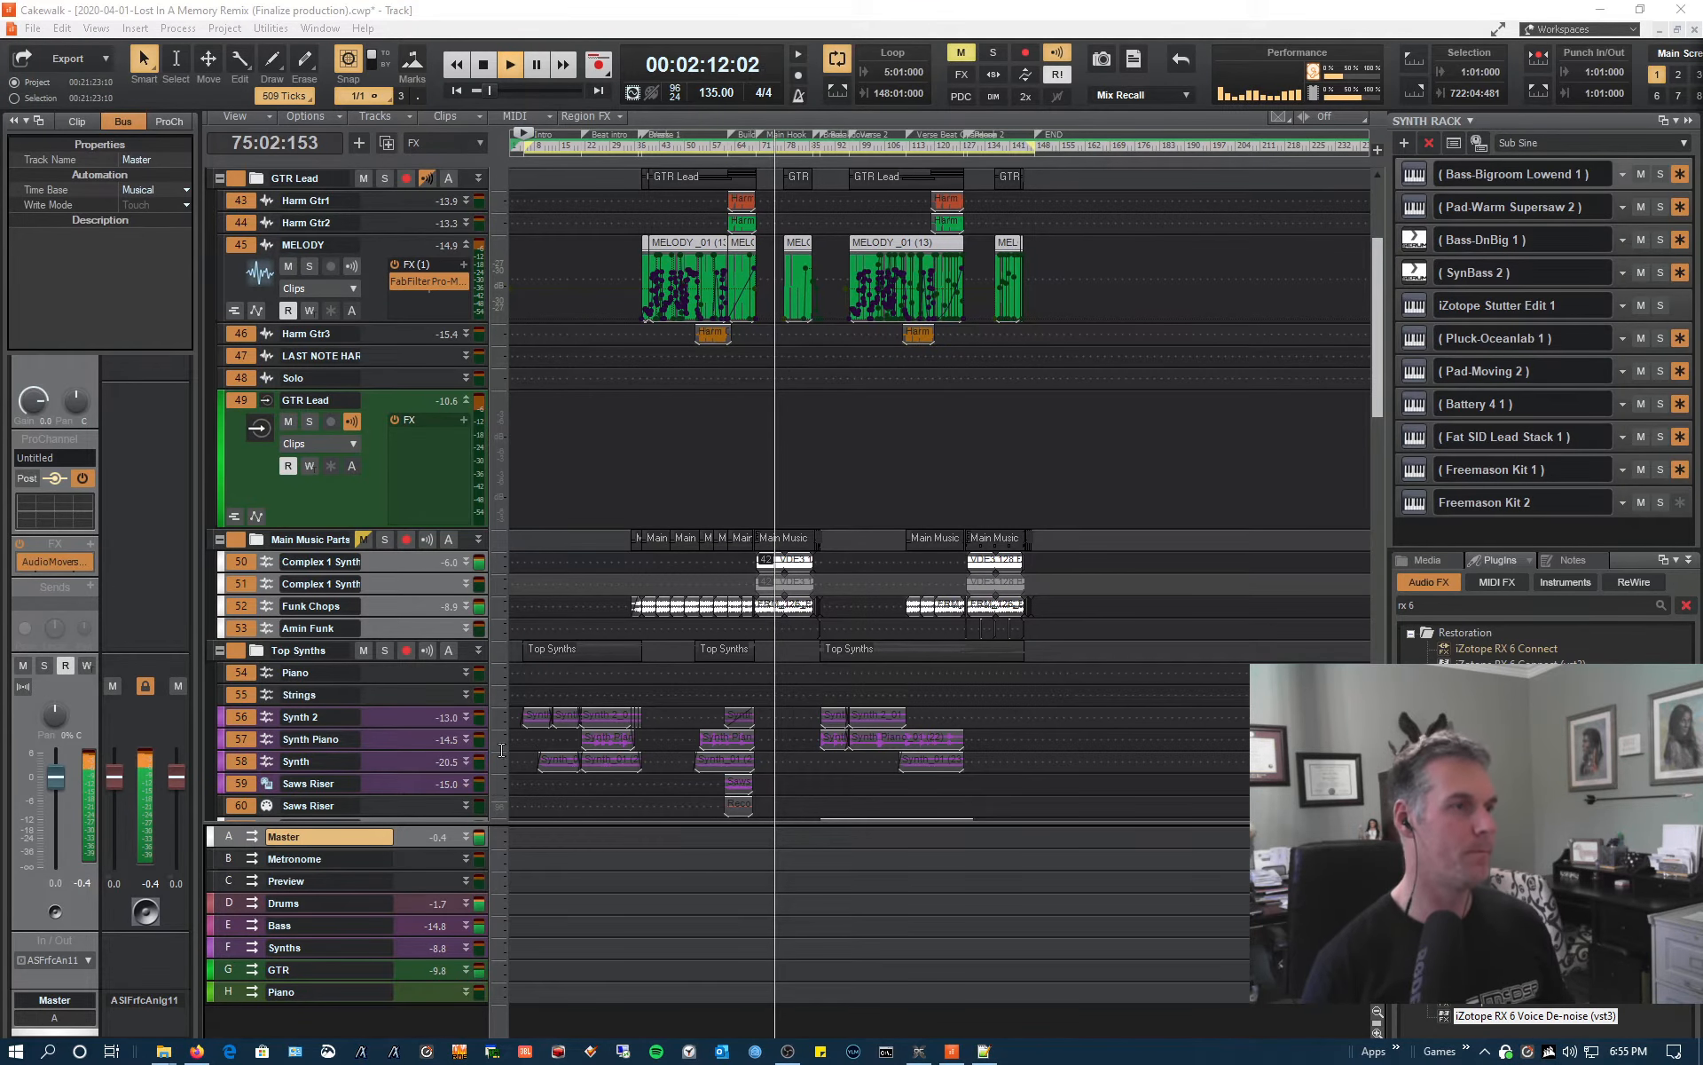
- Expand the DRUMKIT folder and examine the Drums bus's Slate Digital Virtual Mix Rack and Virtual Tape Machines plug-ins, closing both when finished
left_click(227, 905)
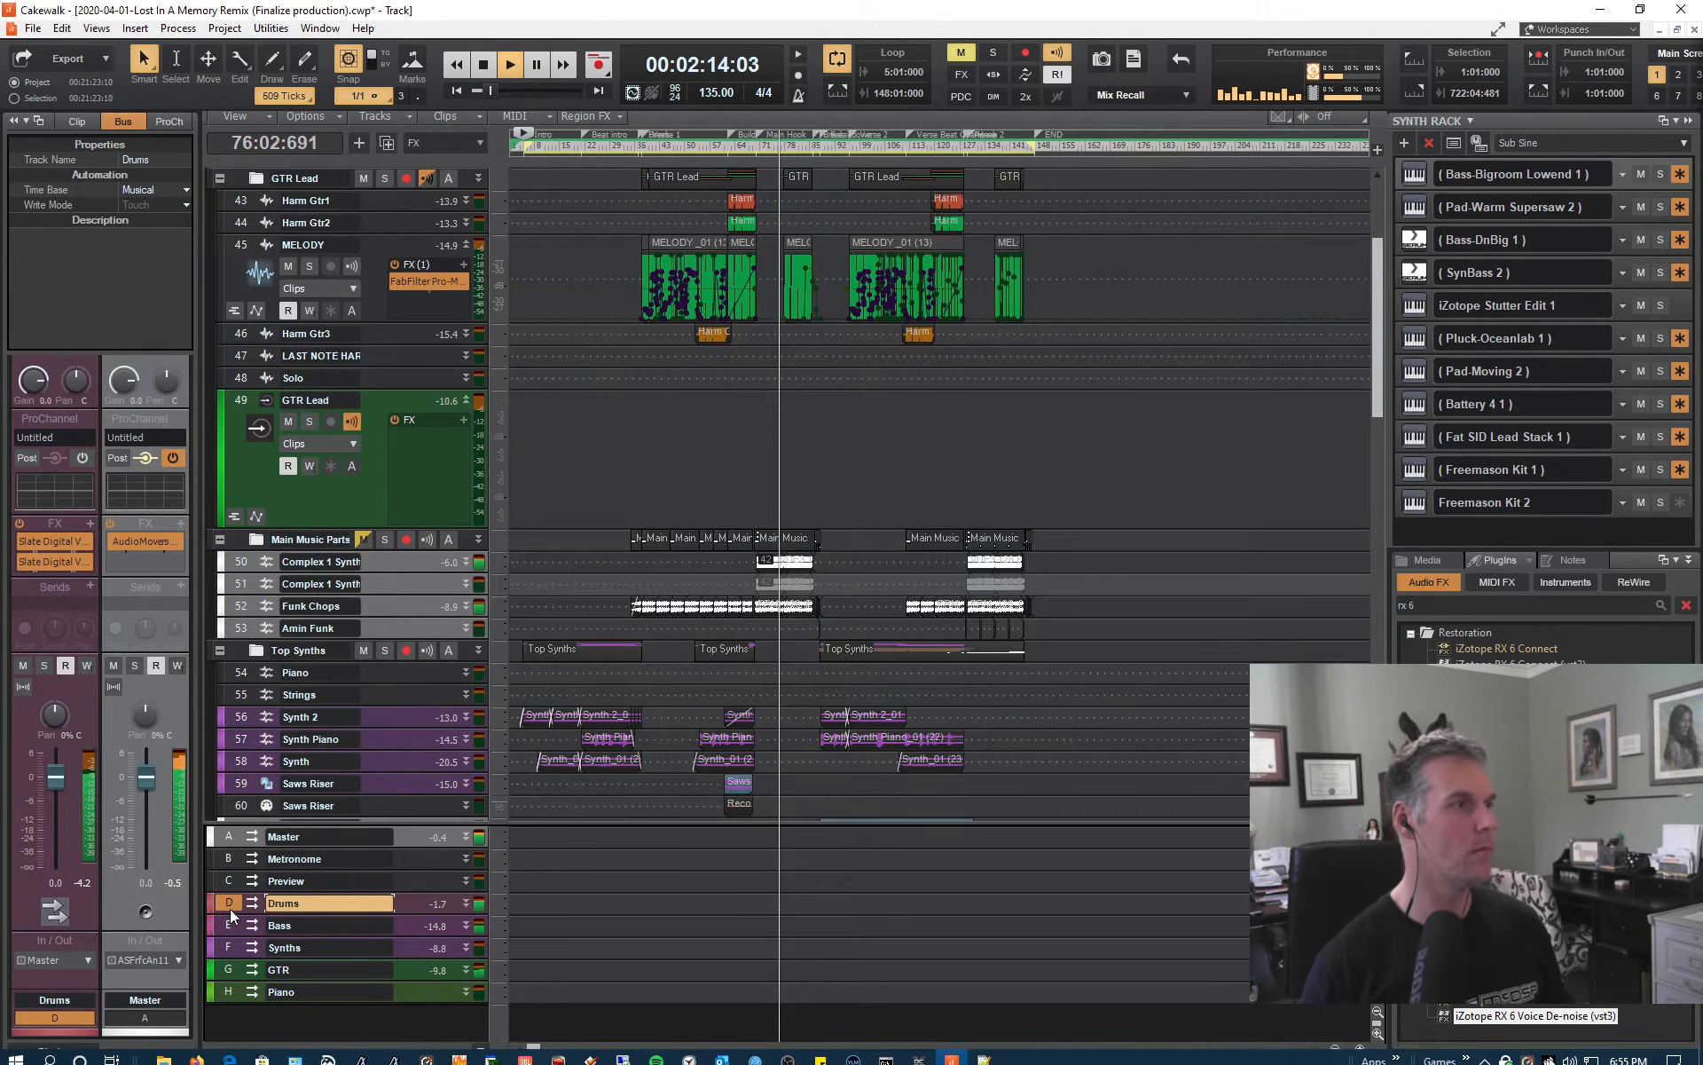
scroll(776, 486, "up", 3)
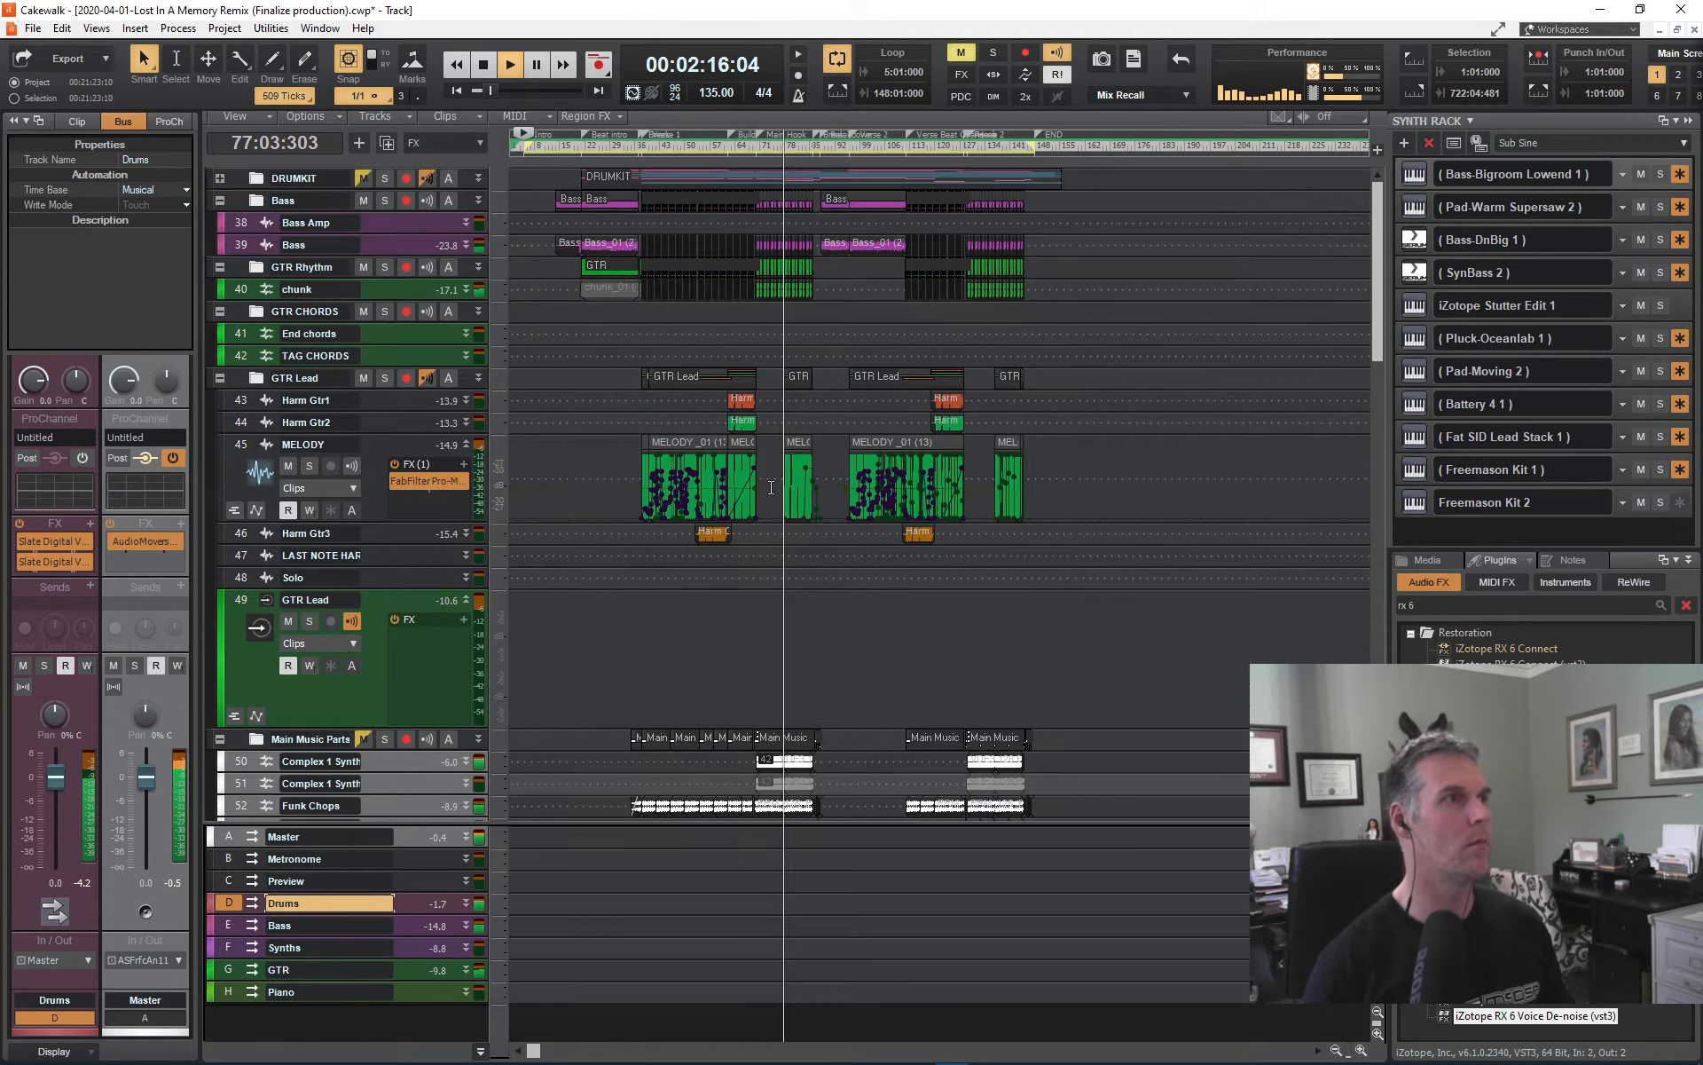
left_click(220, 178)
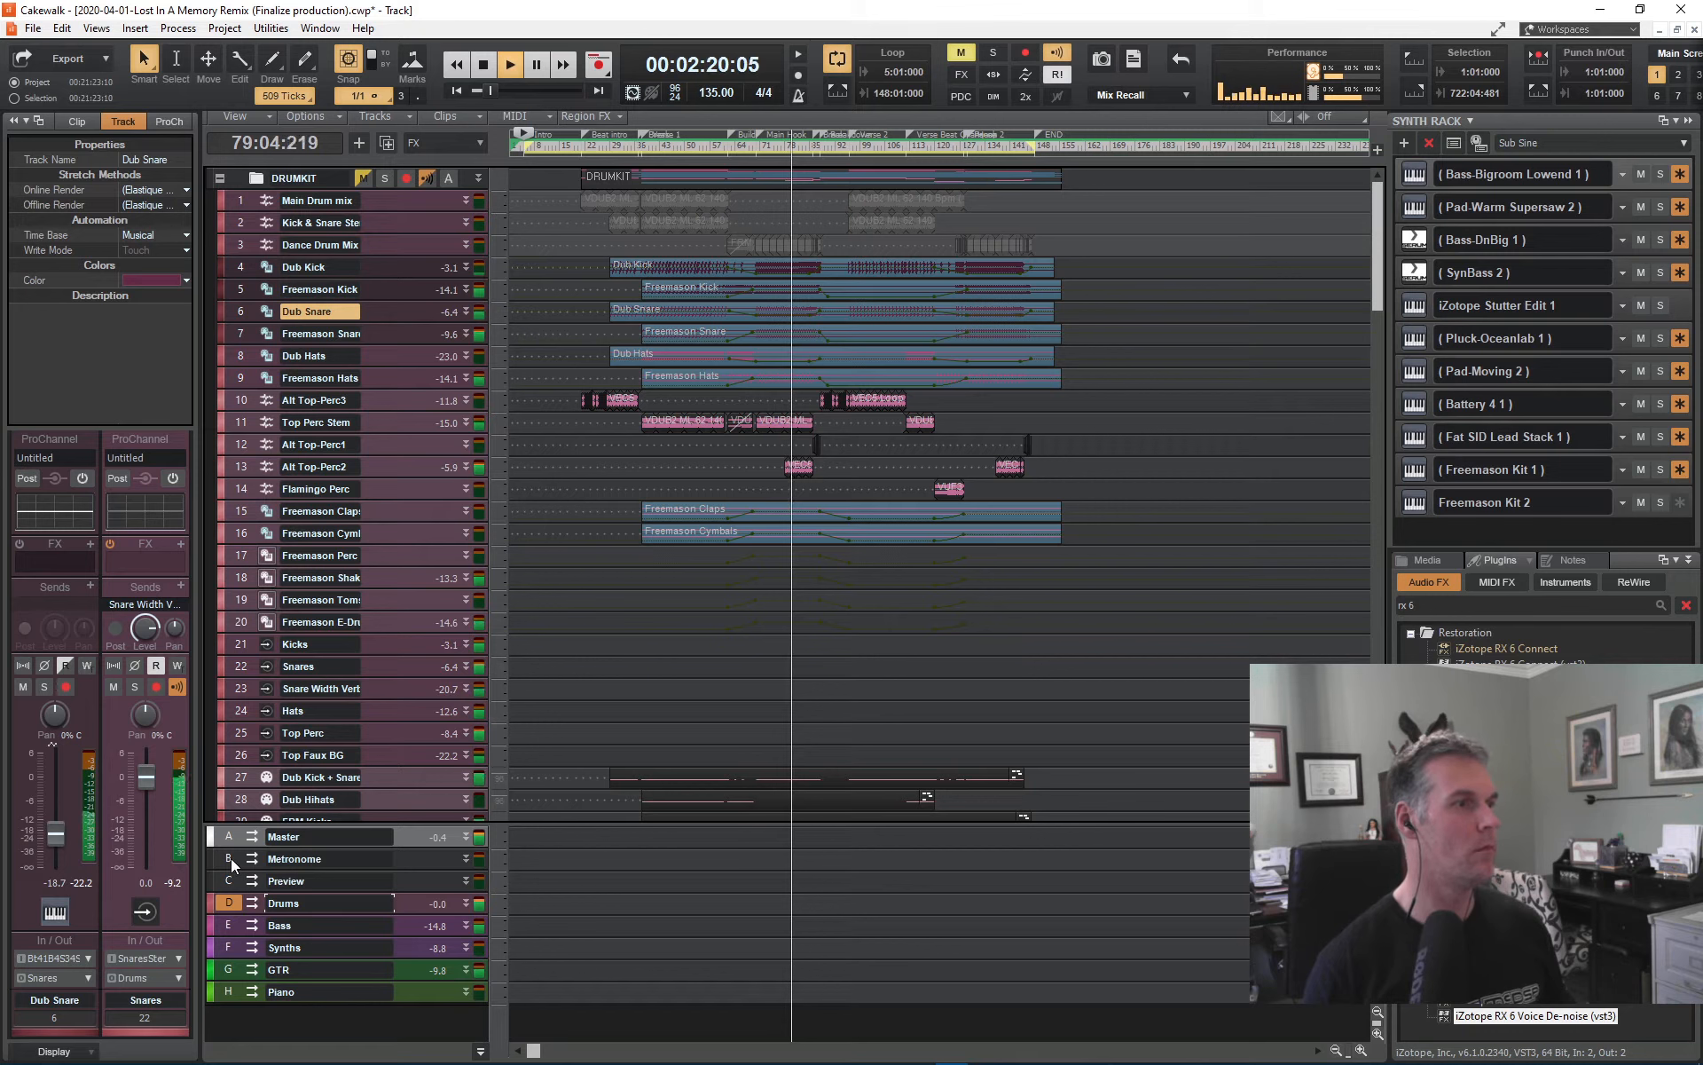
left_click(228, 900)
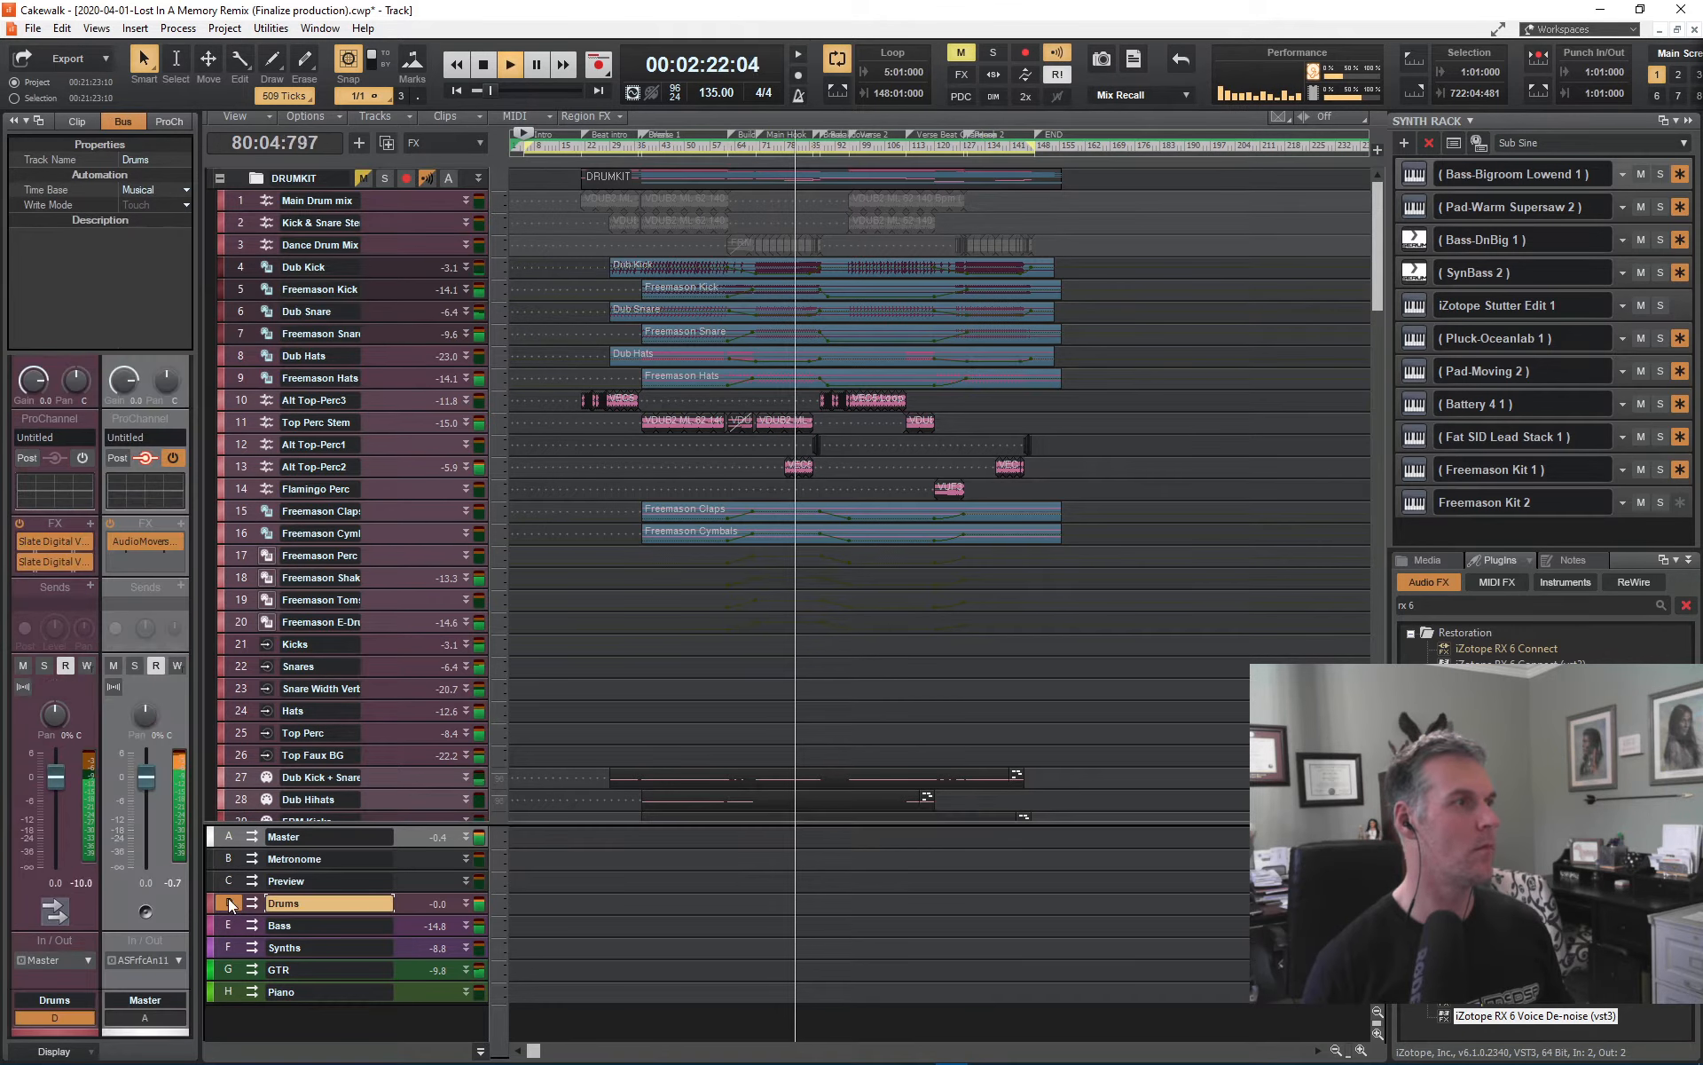
double_click(52, 536)
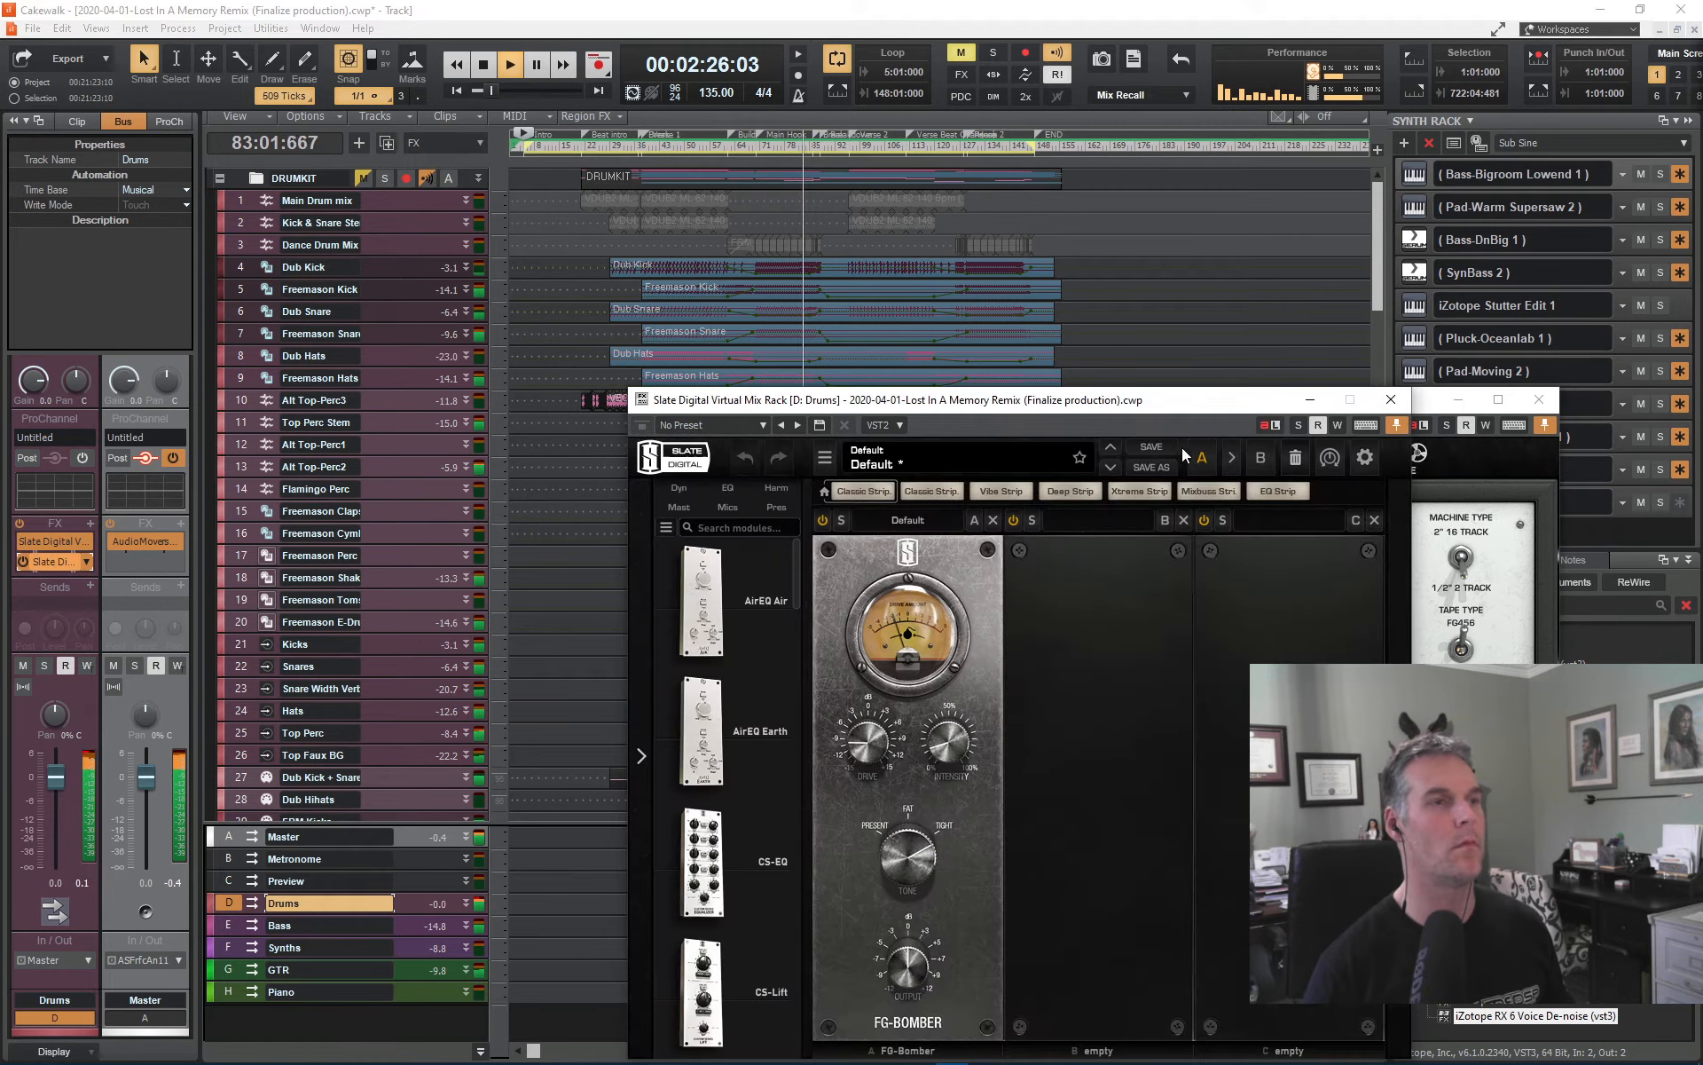
left_click(1391, 400)
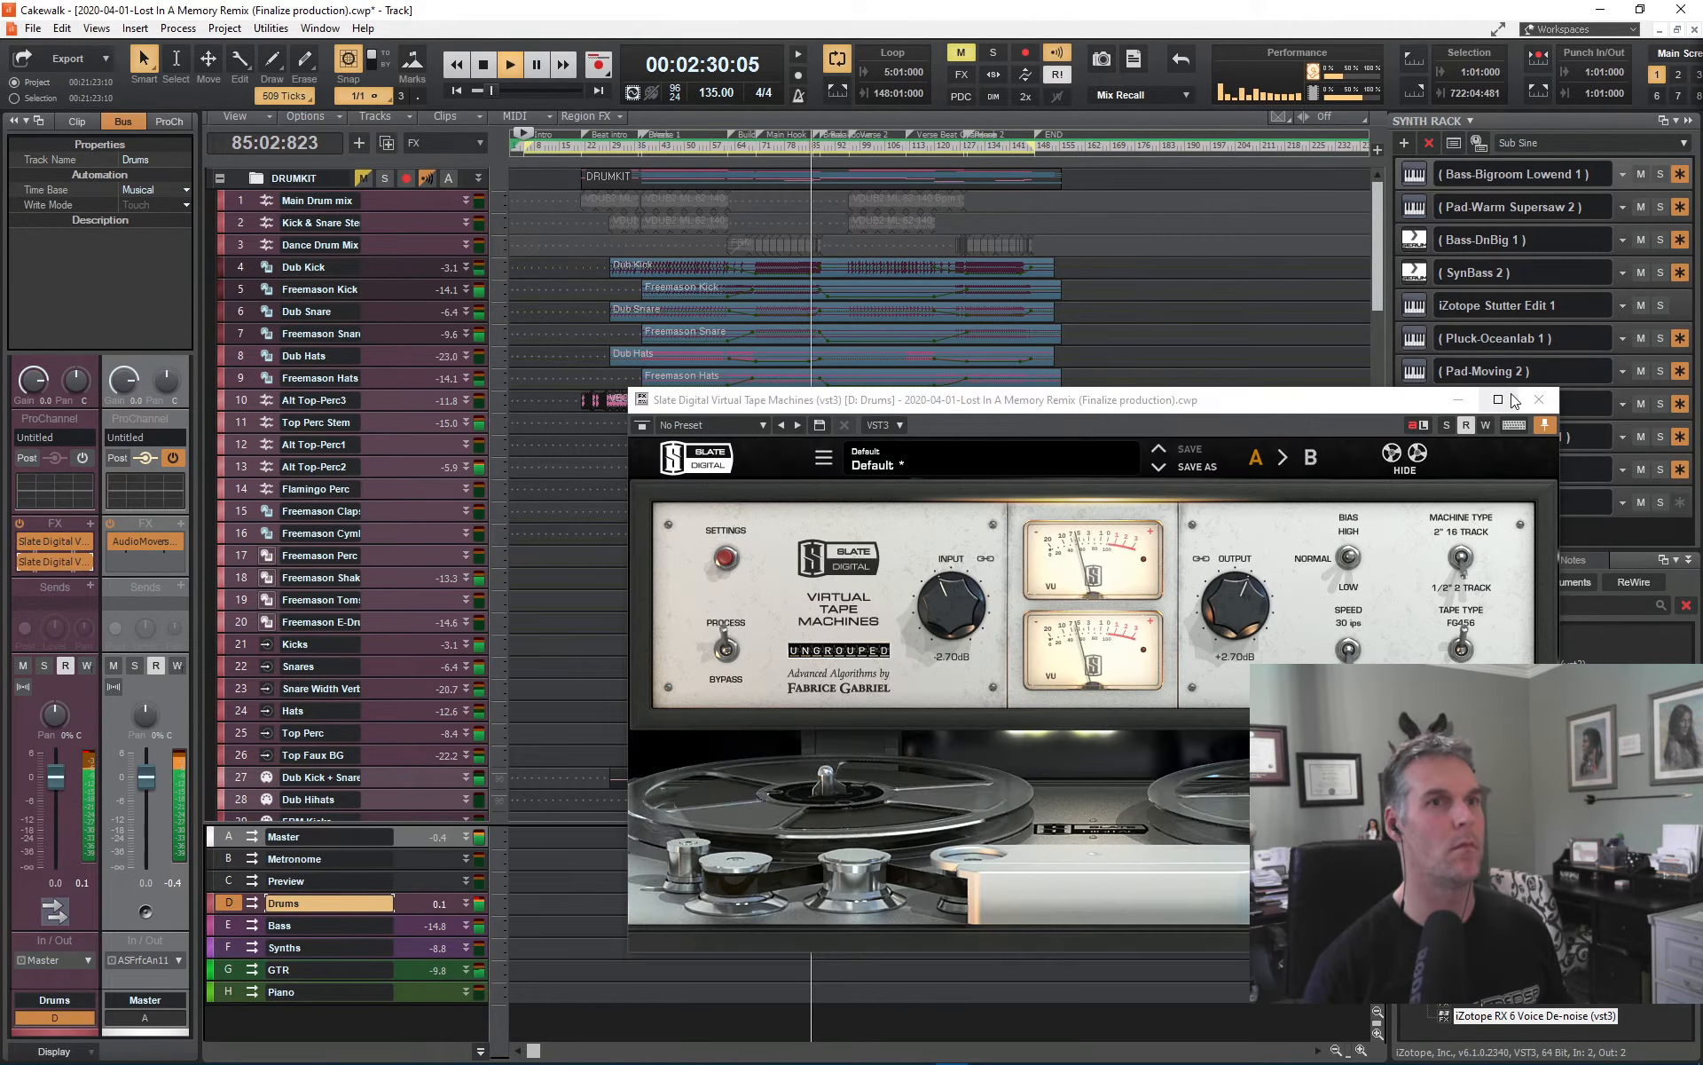
left_click(1540, 399)
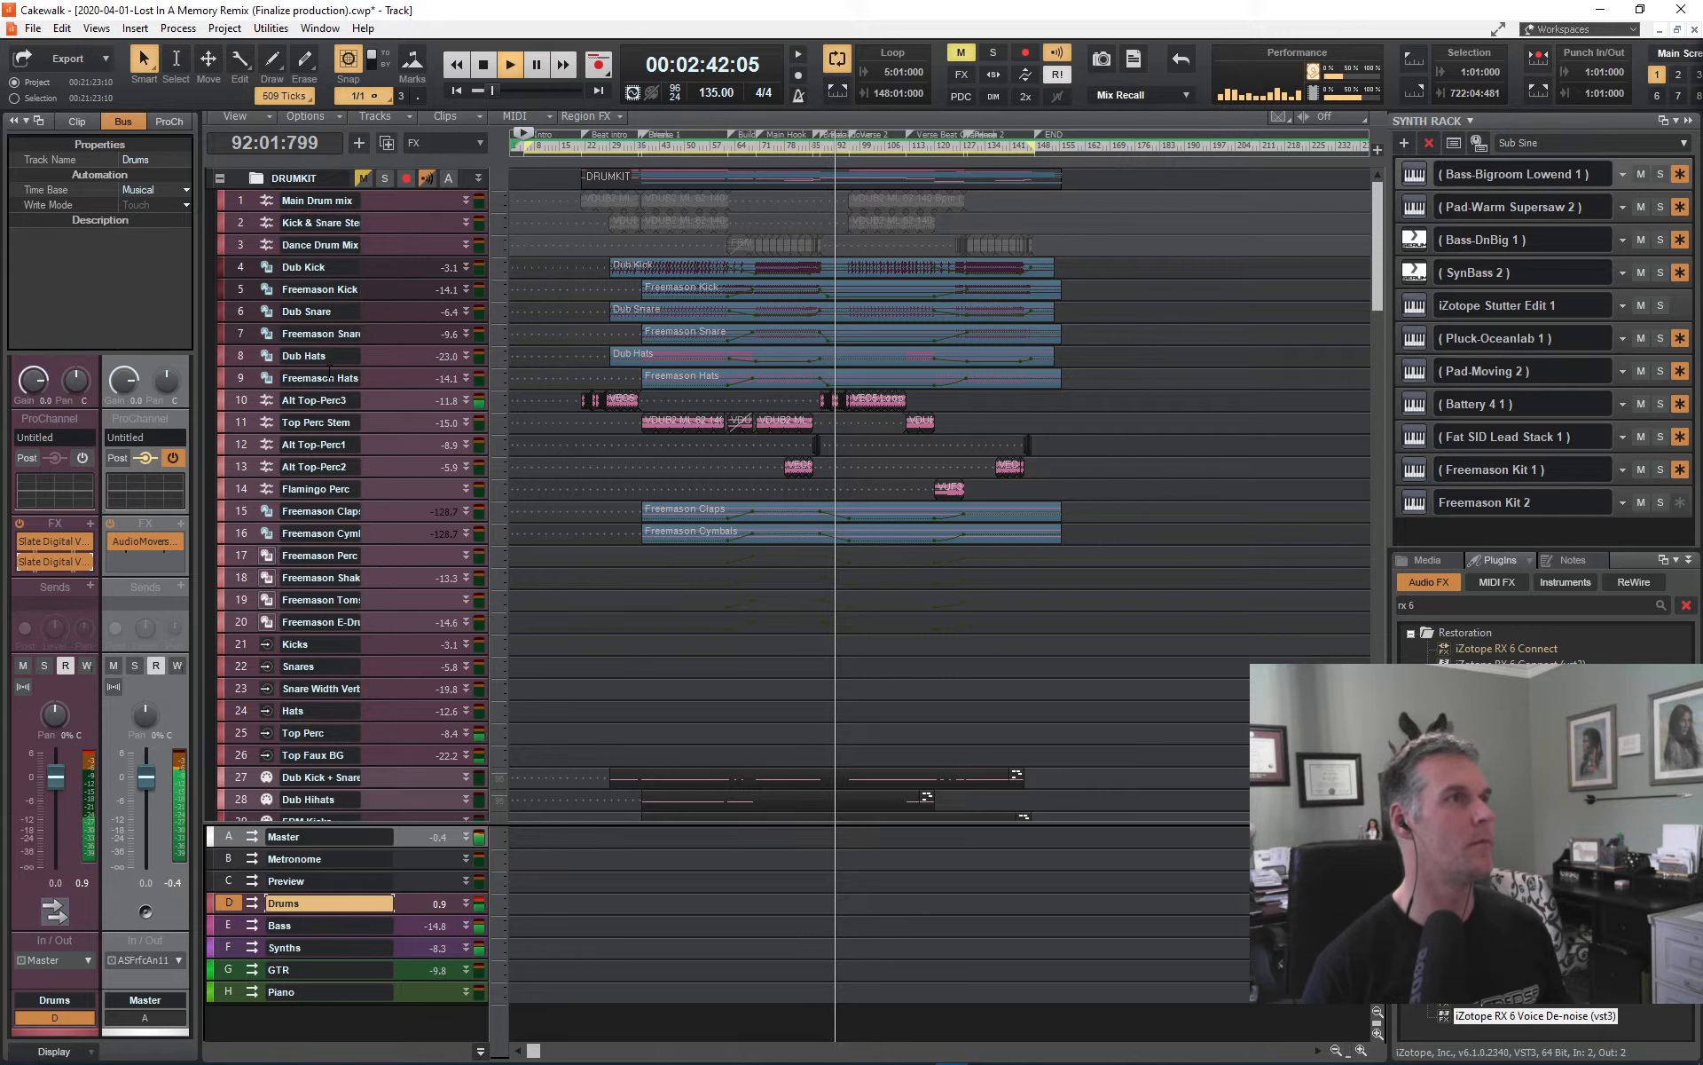
- Collapse the DRUMKIT folder and lower the Bass track's volume to -14.0 dB
left_click(220, 179)
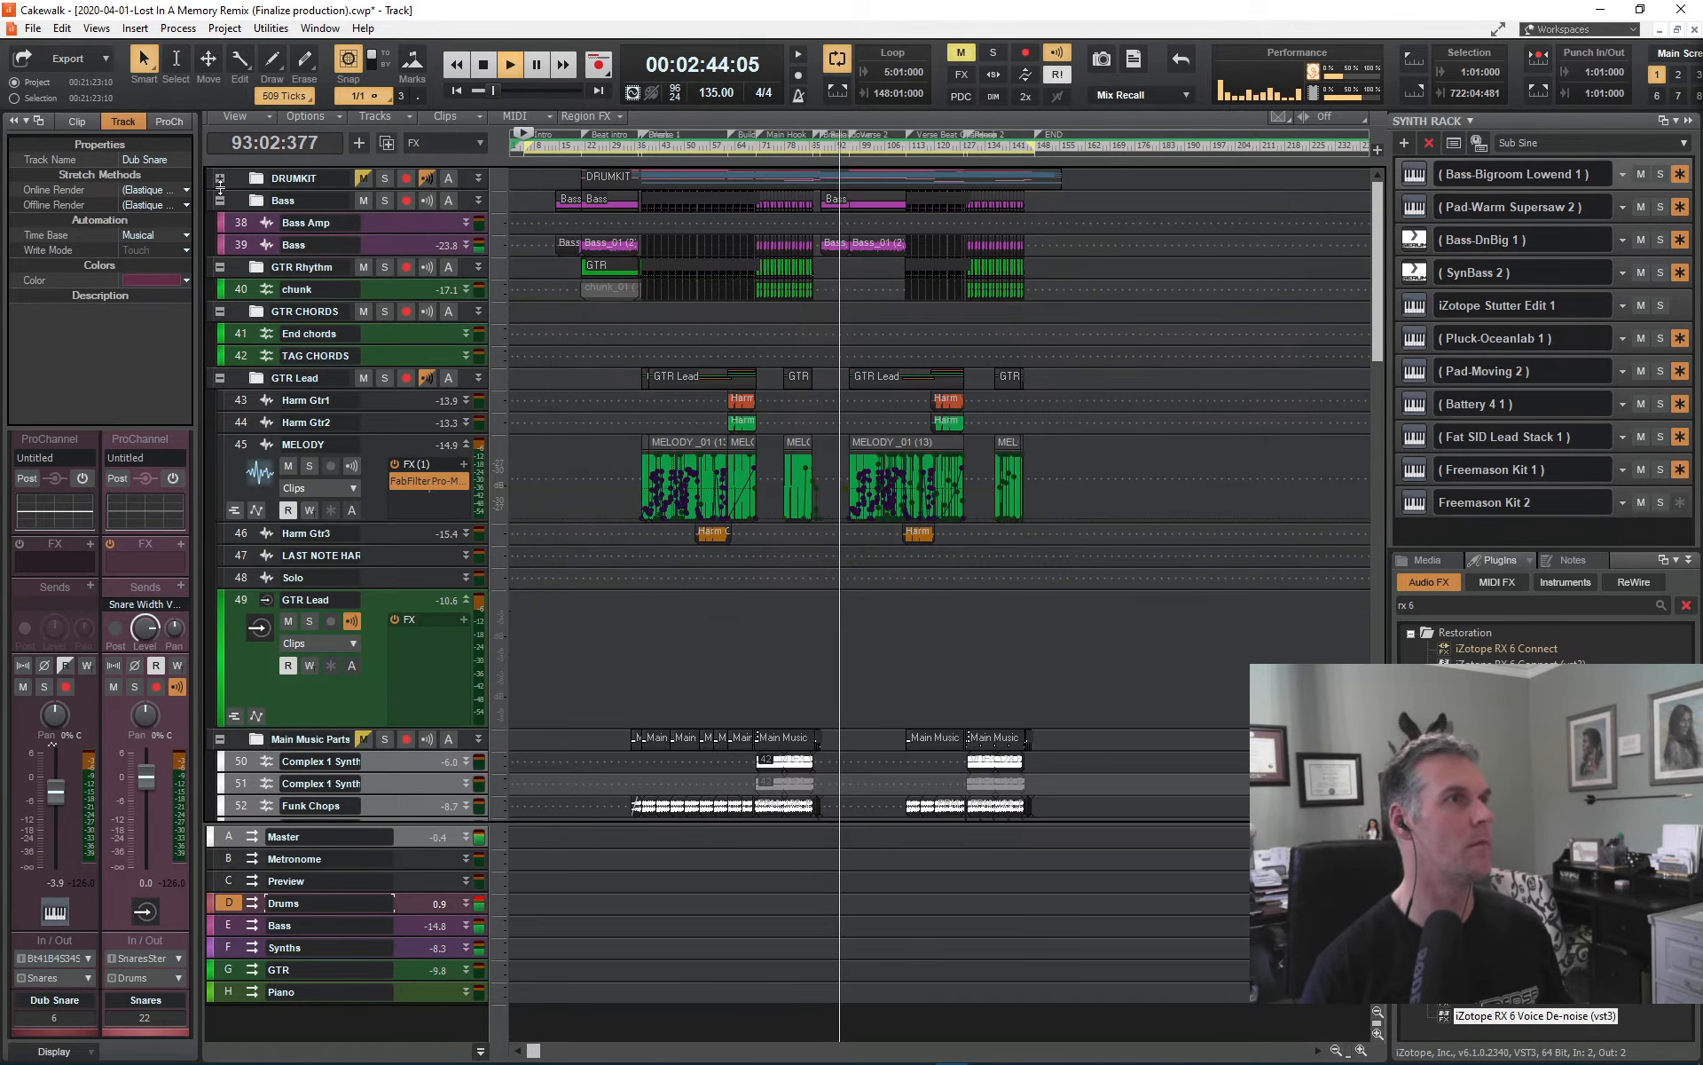
left_click(233, 249)
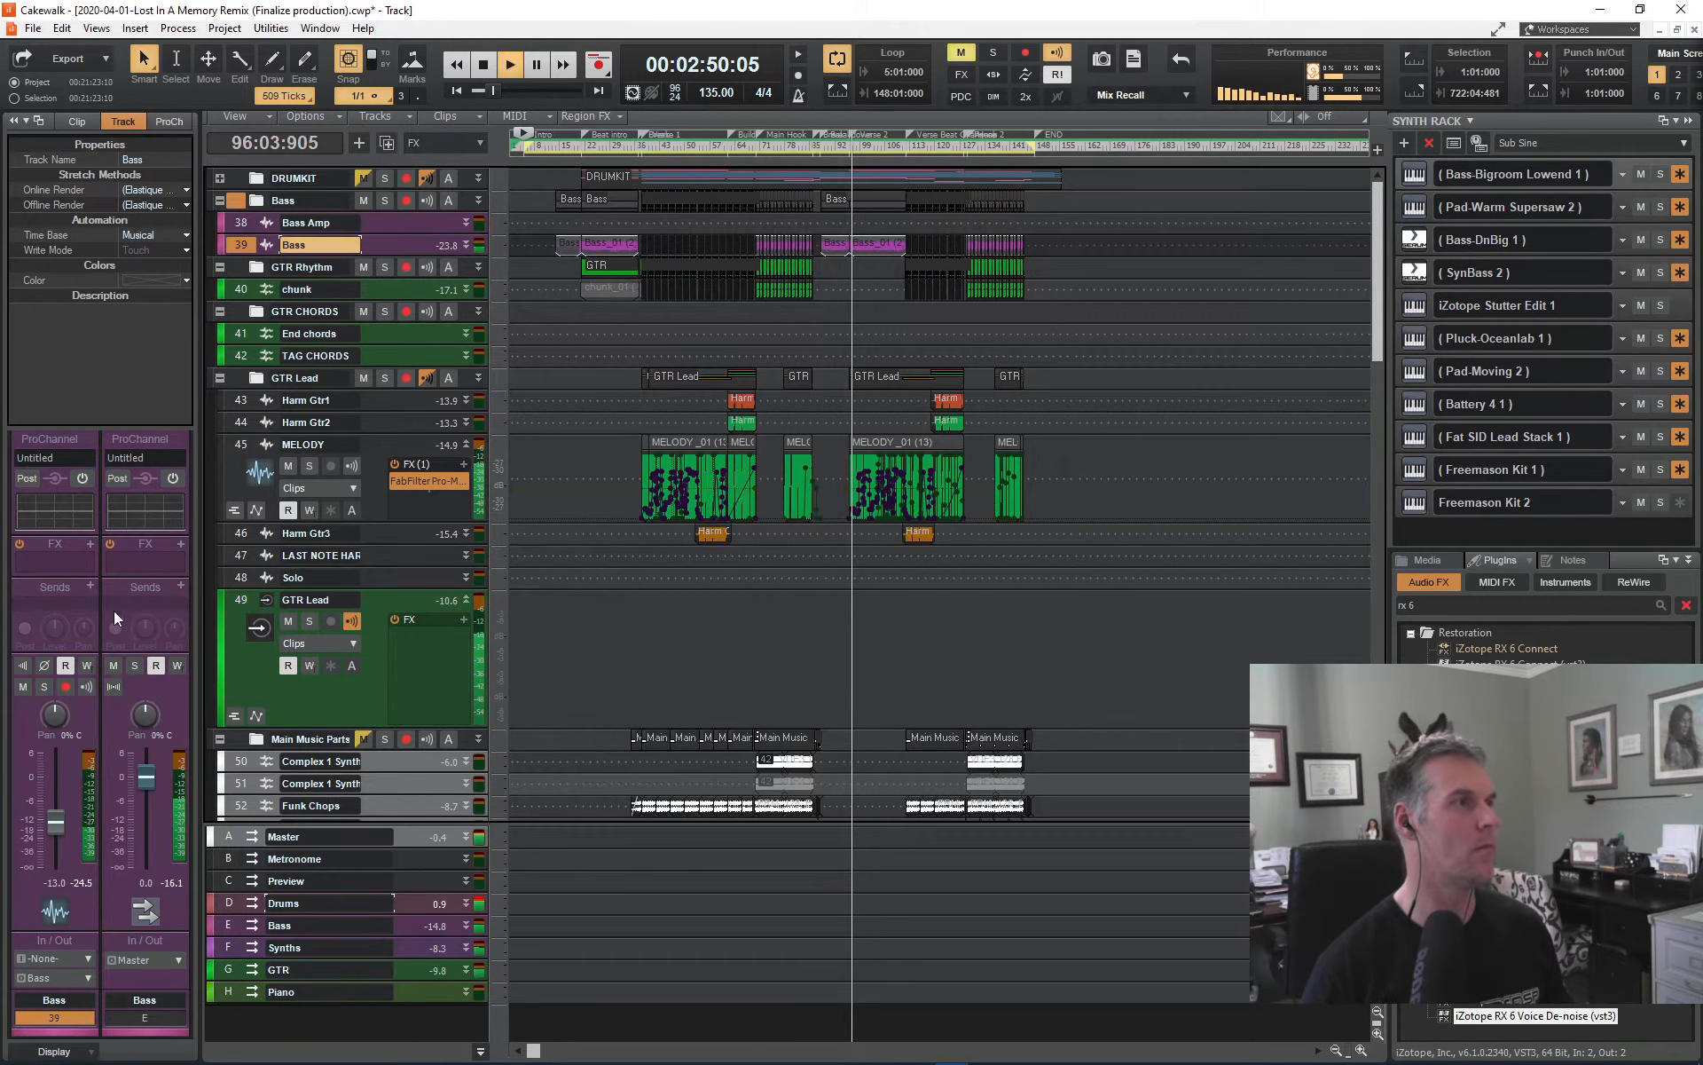
left_click_drag(55, 818, 56, 821)
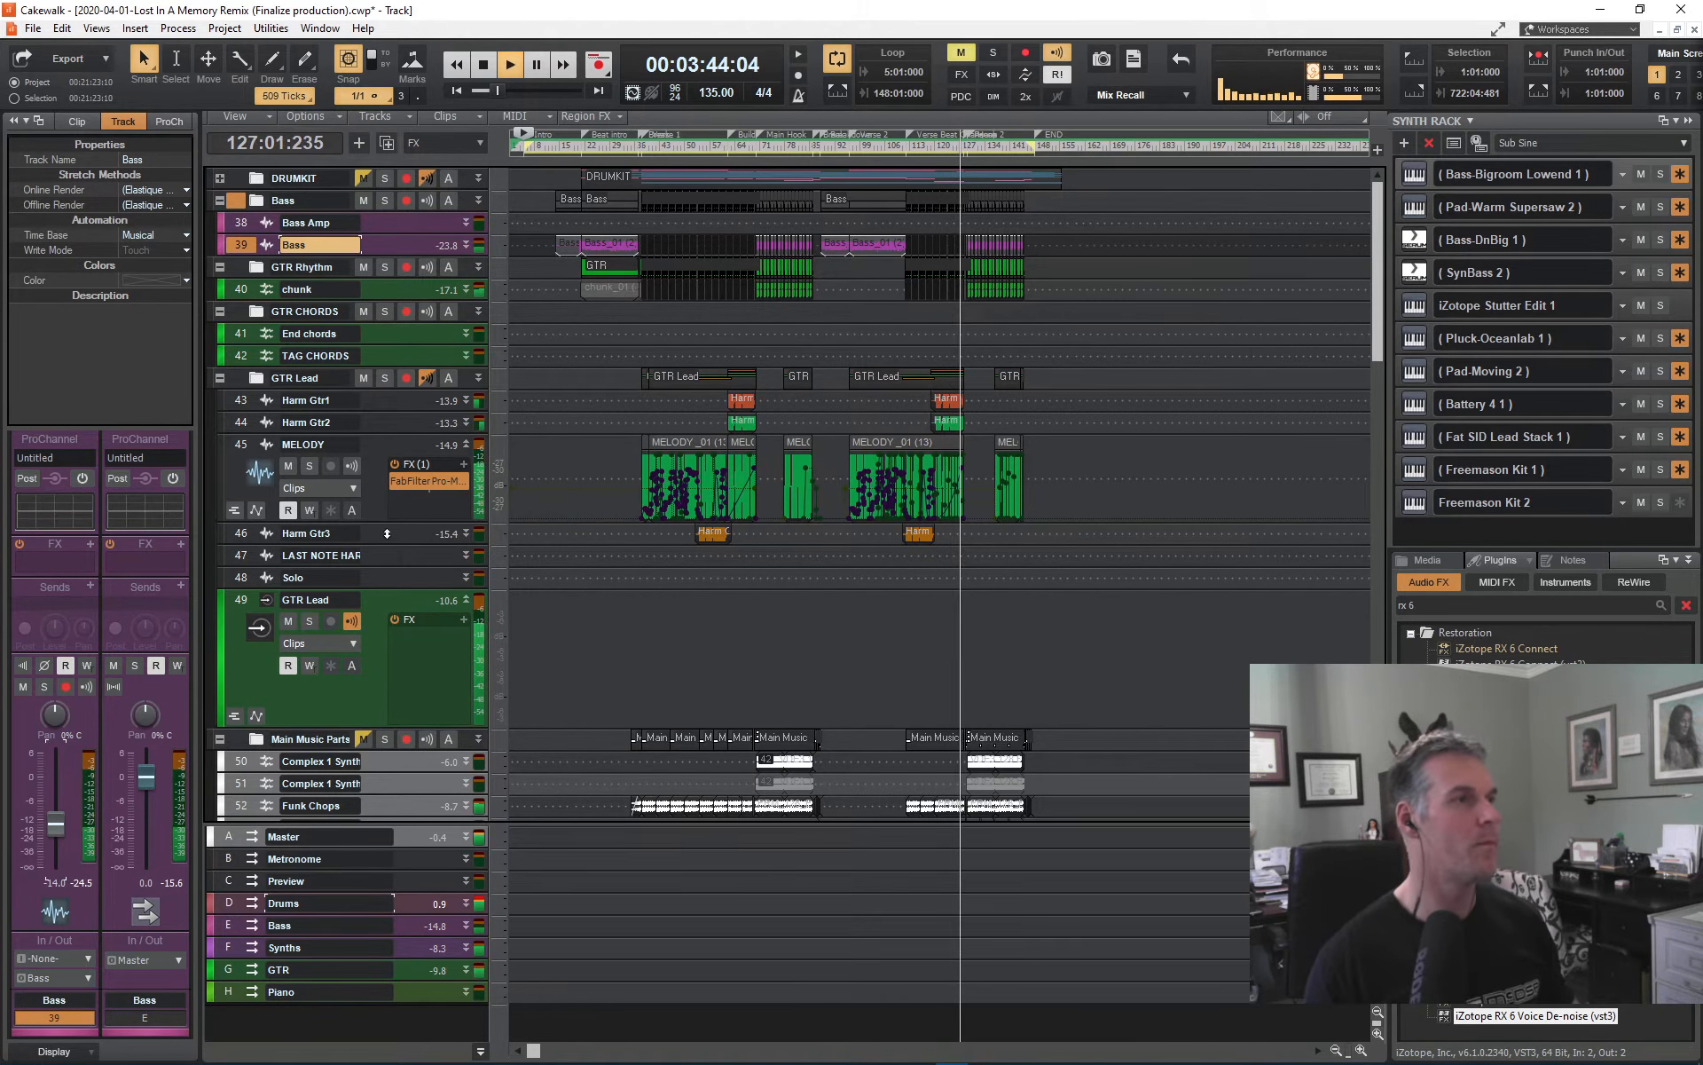
- Select the LAST NOTE HARM and Solo guitar tracks and check the whole timeline for their clips
scroll(412, 606, "down", 1)
scroll(411, 606, "down", 3)
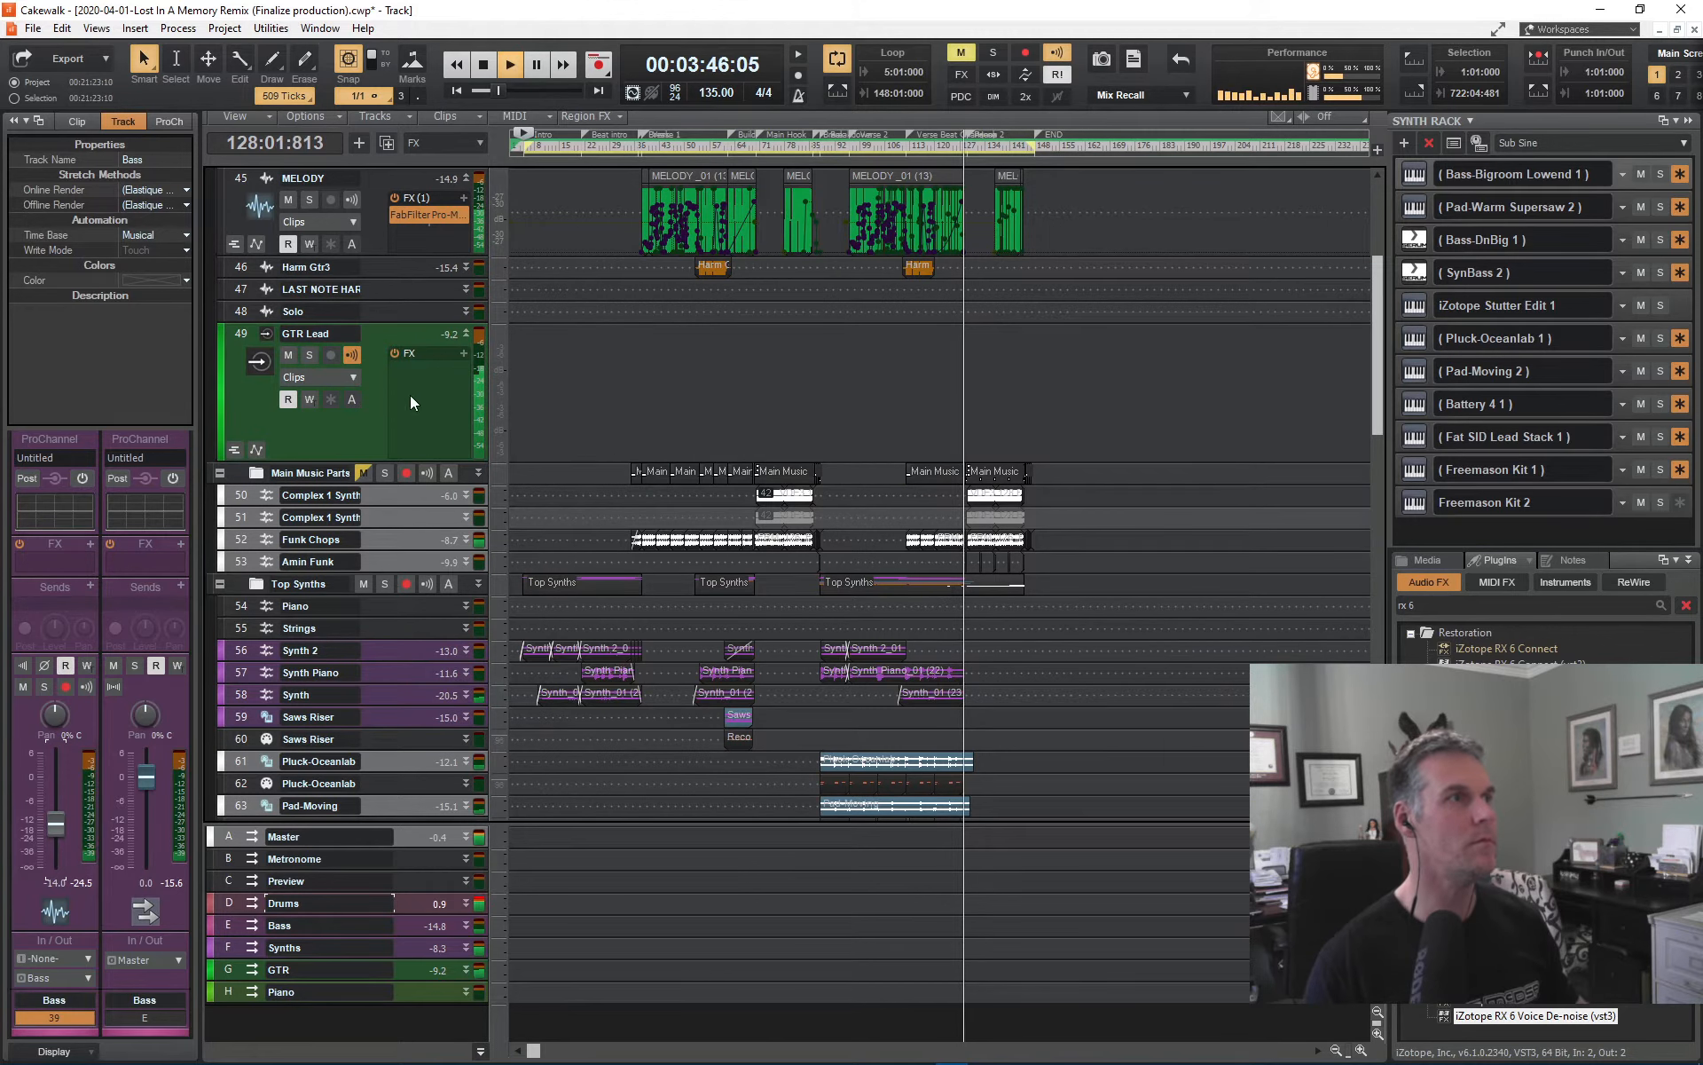
scroll(431, 336, "up", 2)
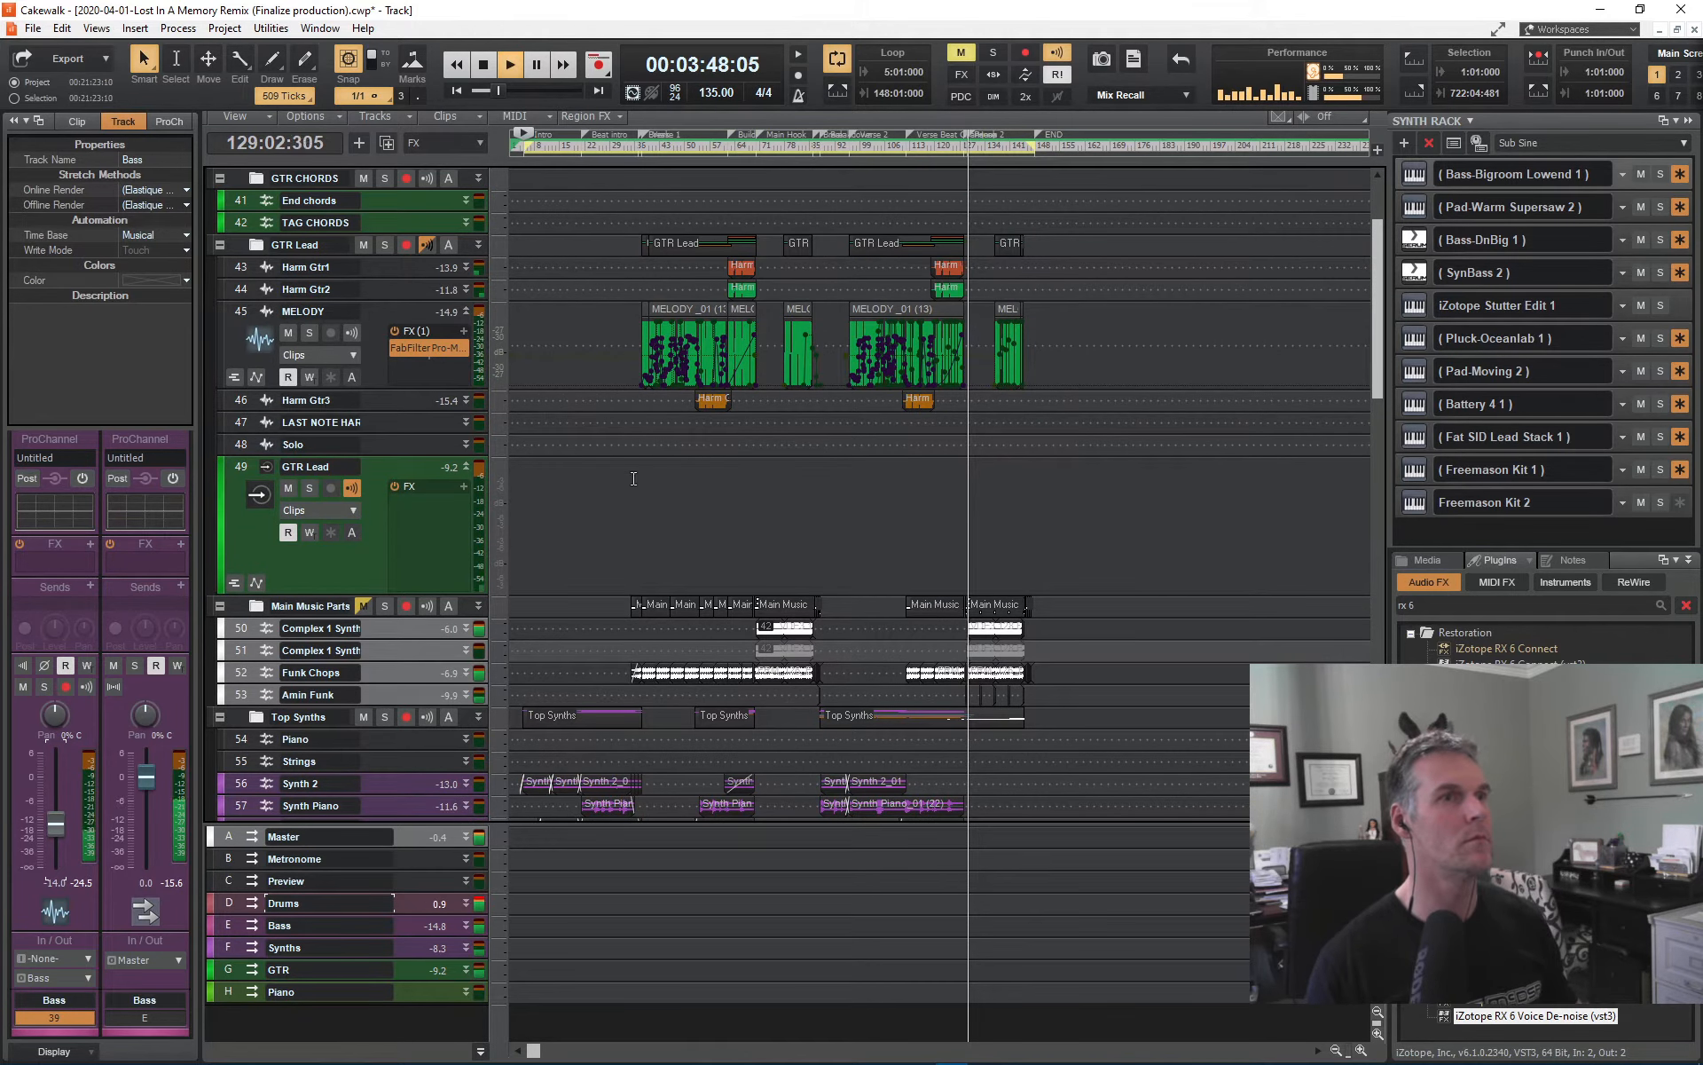
left_click_drag(238, 424, 236, 438)
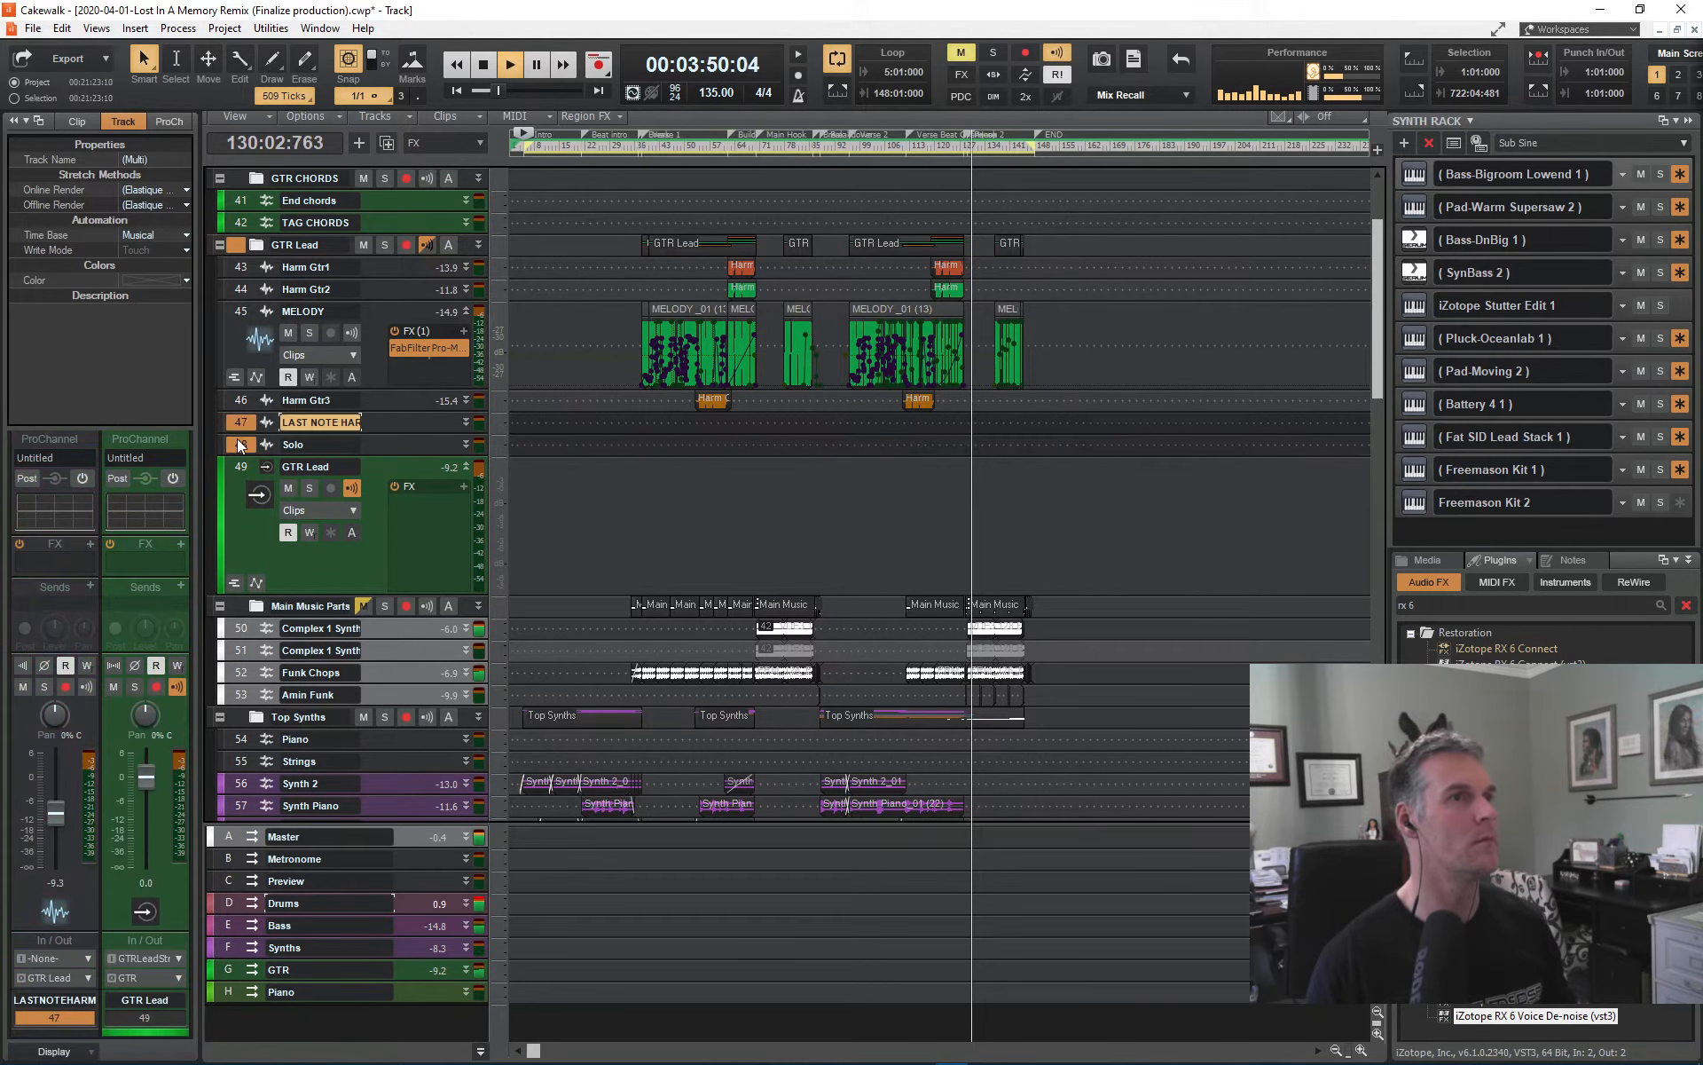
left_click(1342, 1051)
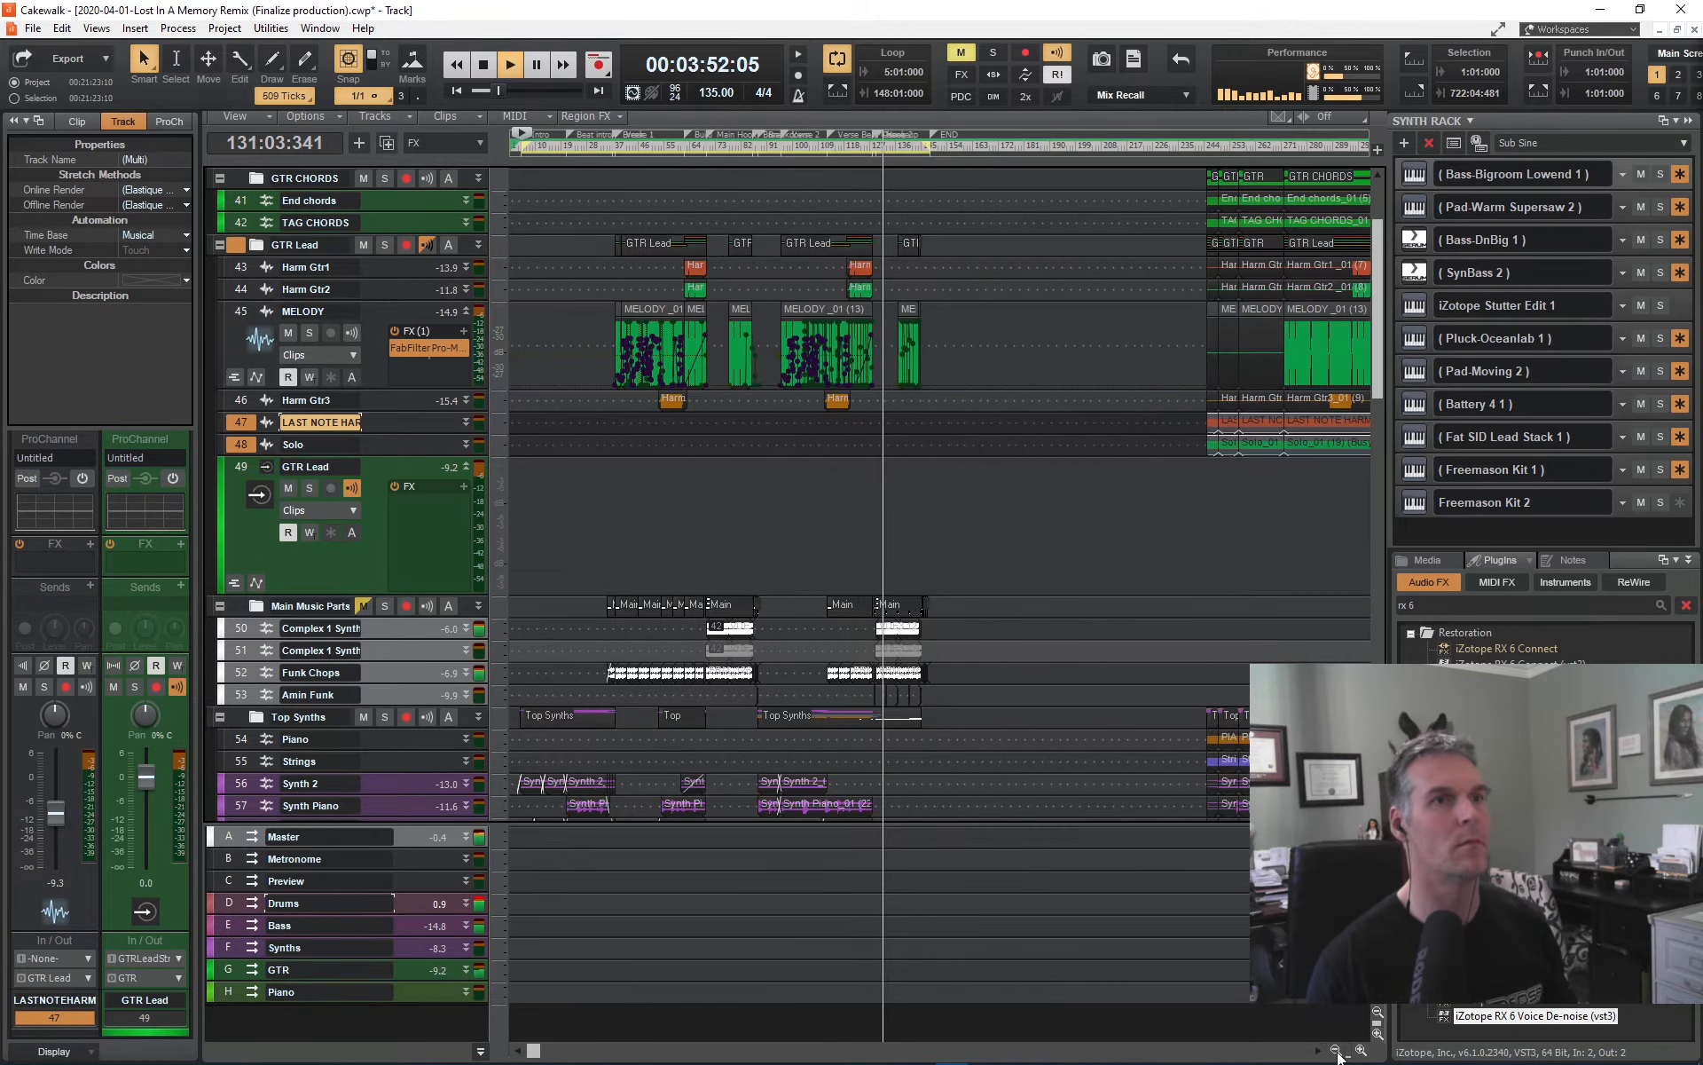
left_click(1337, 1051)
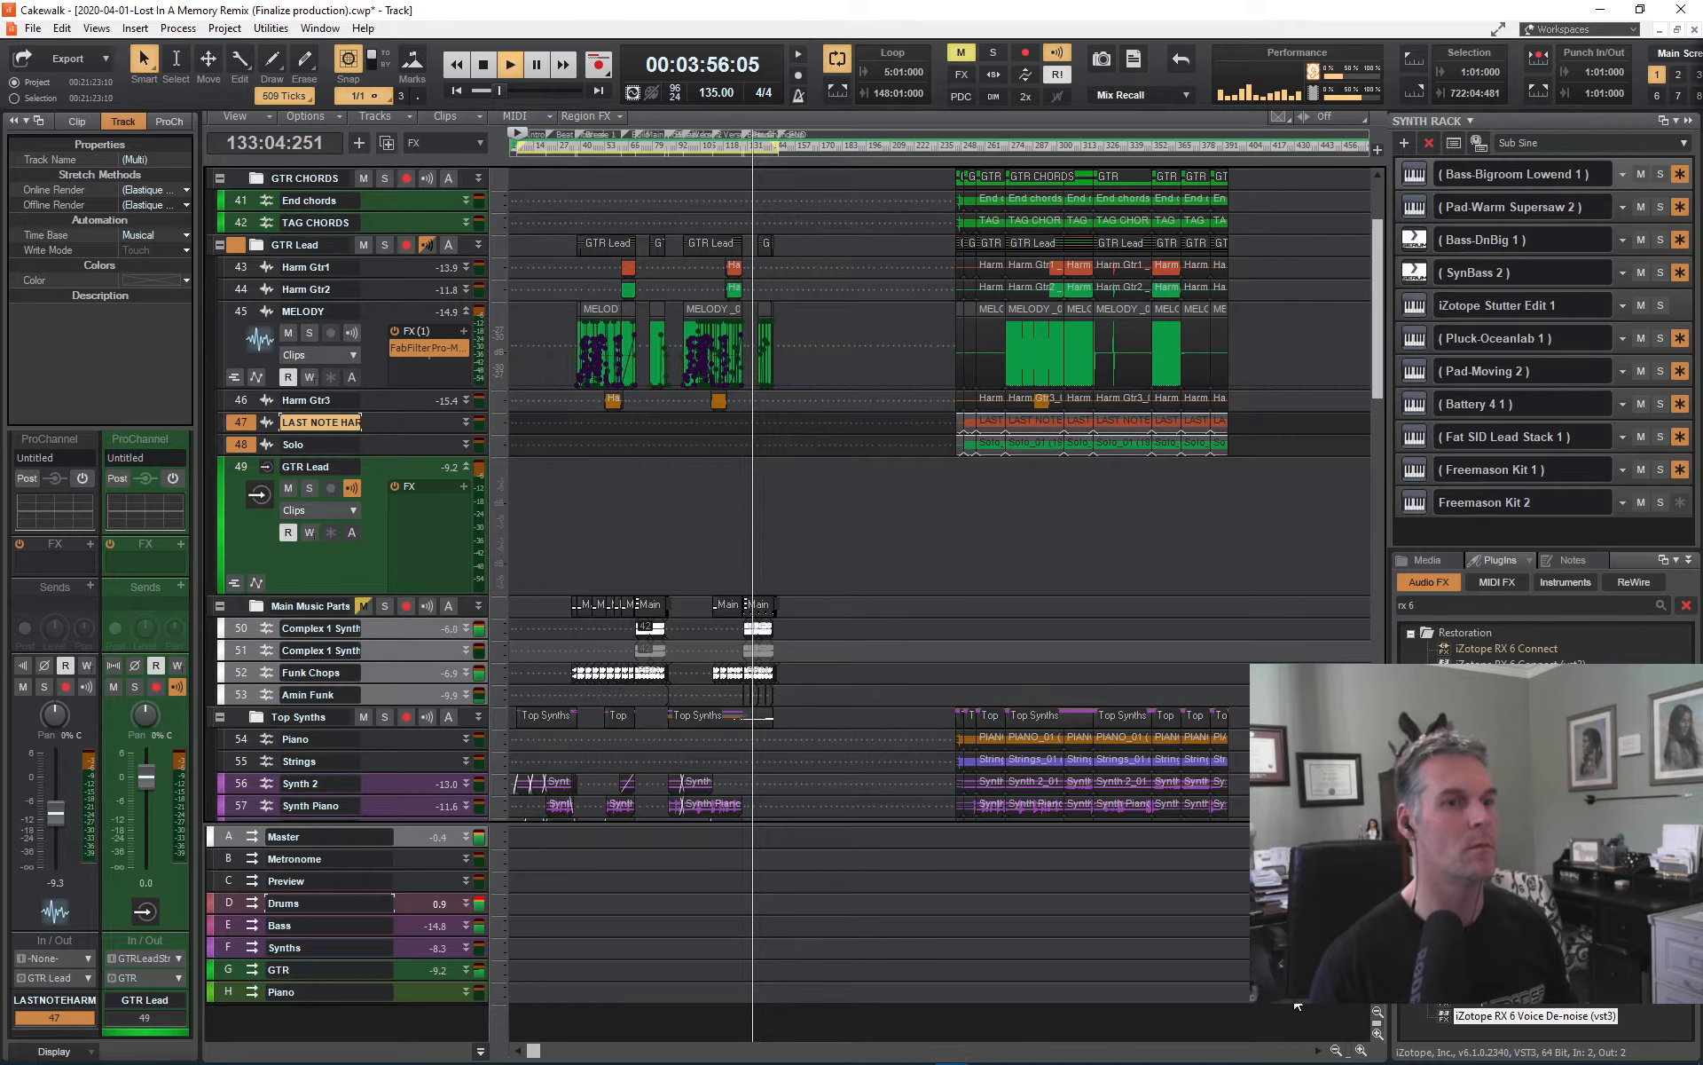
- Examine the tracks in the song's final section up close and select the MELODY guitar track to show its channel strip
left_click(1360, 1050)
left_click(1360, 1051)
left_click(1360, 1050)
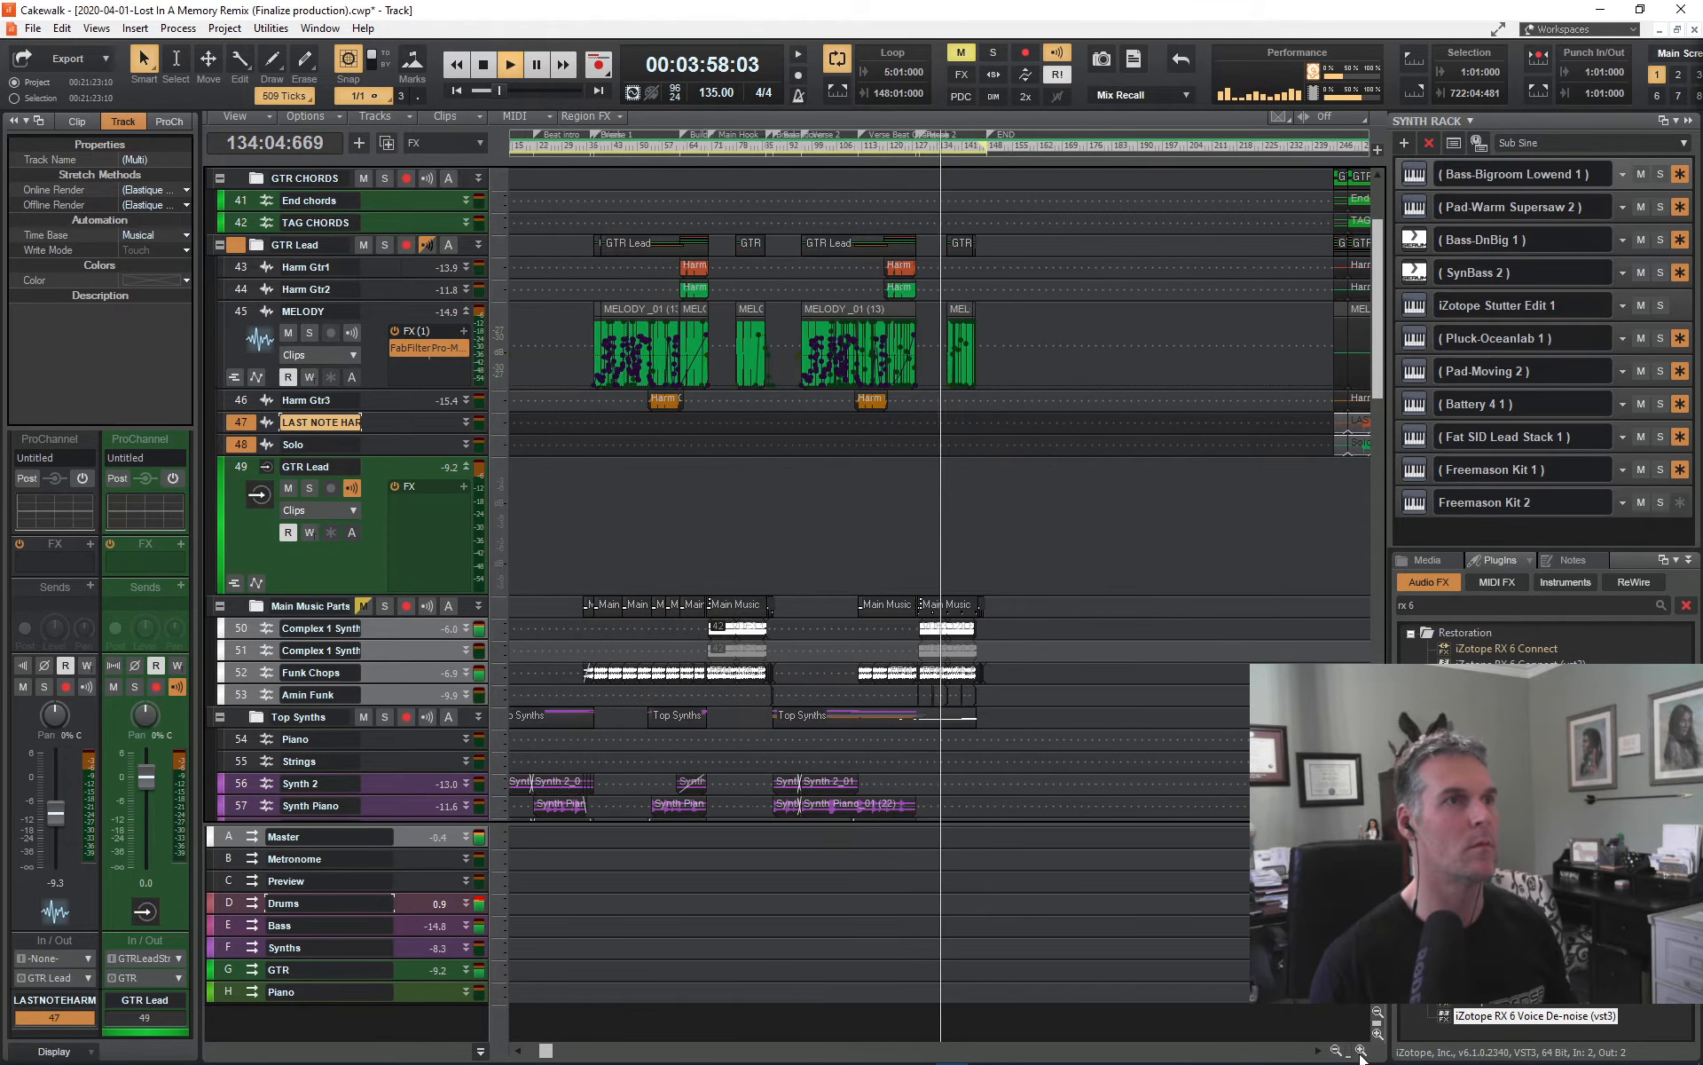
left_click(1360, 1050)
left_click(1360, 1050)
left_click(1360, 1051)
left_click(1360, 1051)
left_click(1360, 1051)
scroll(654, 521, "down", 3)
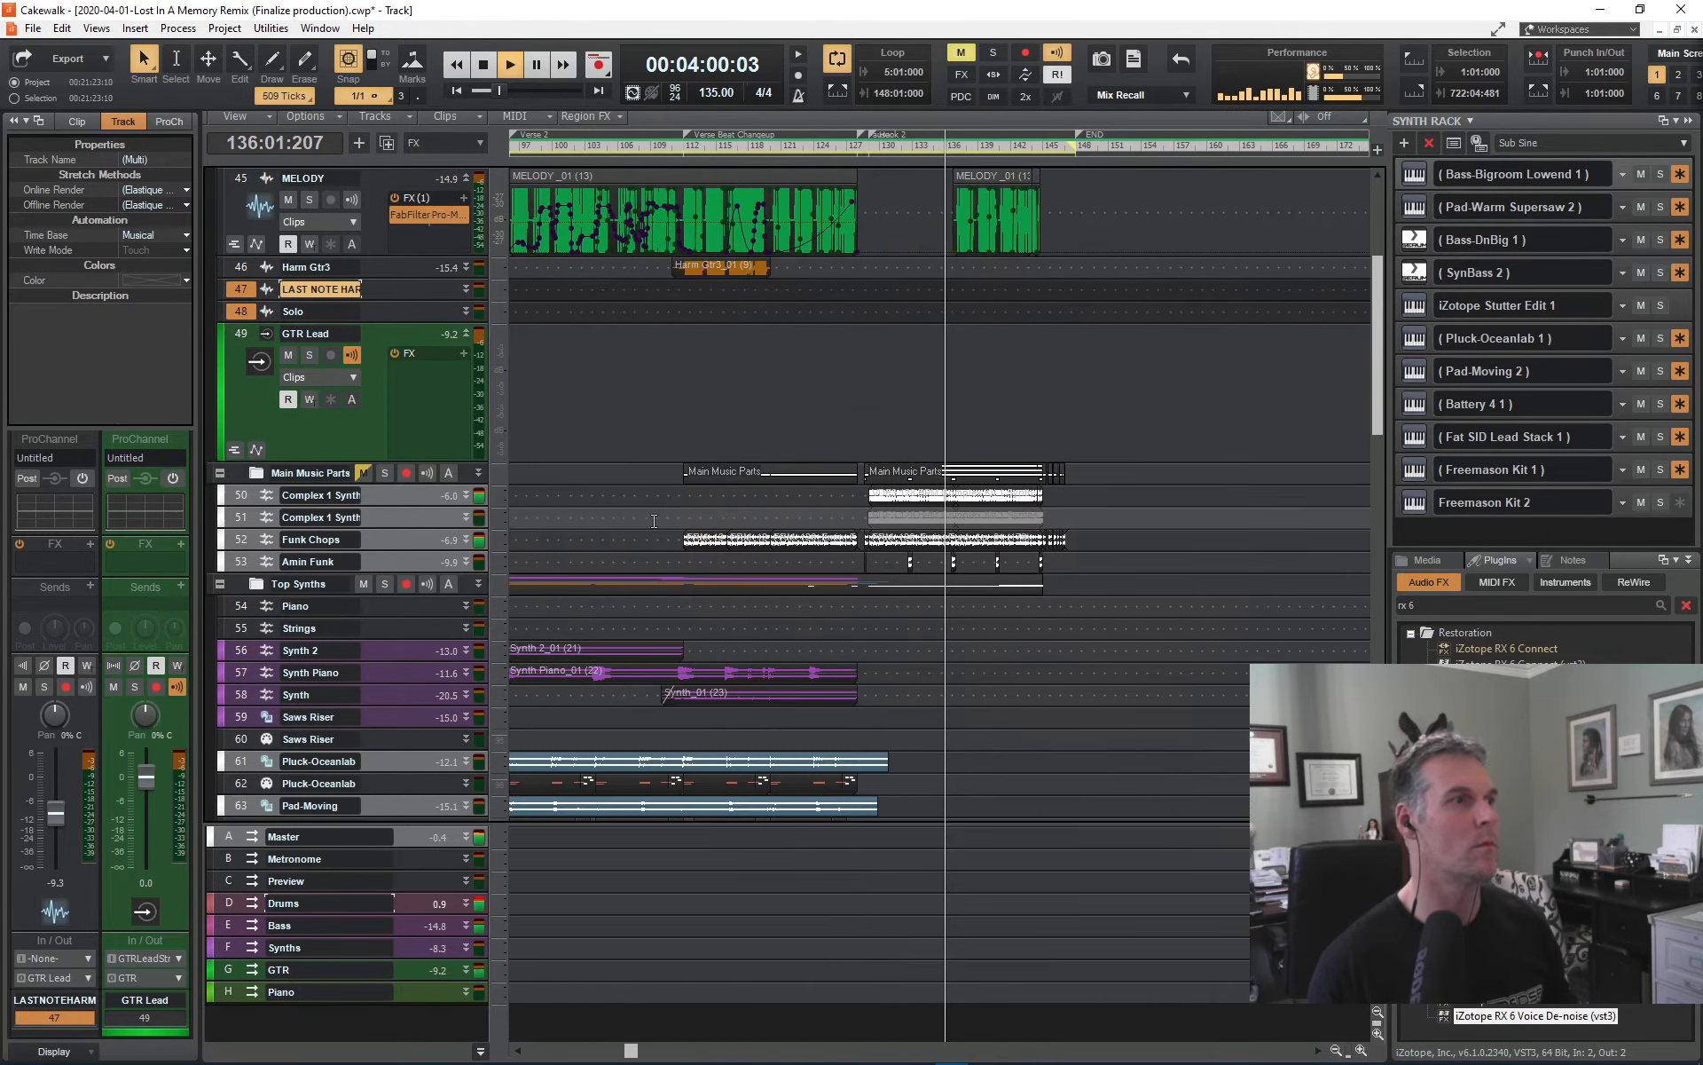
scroll(683, 512, "up", 3)
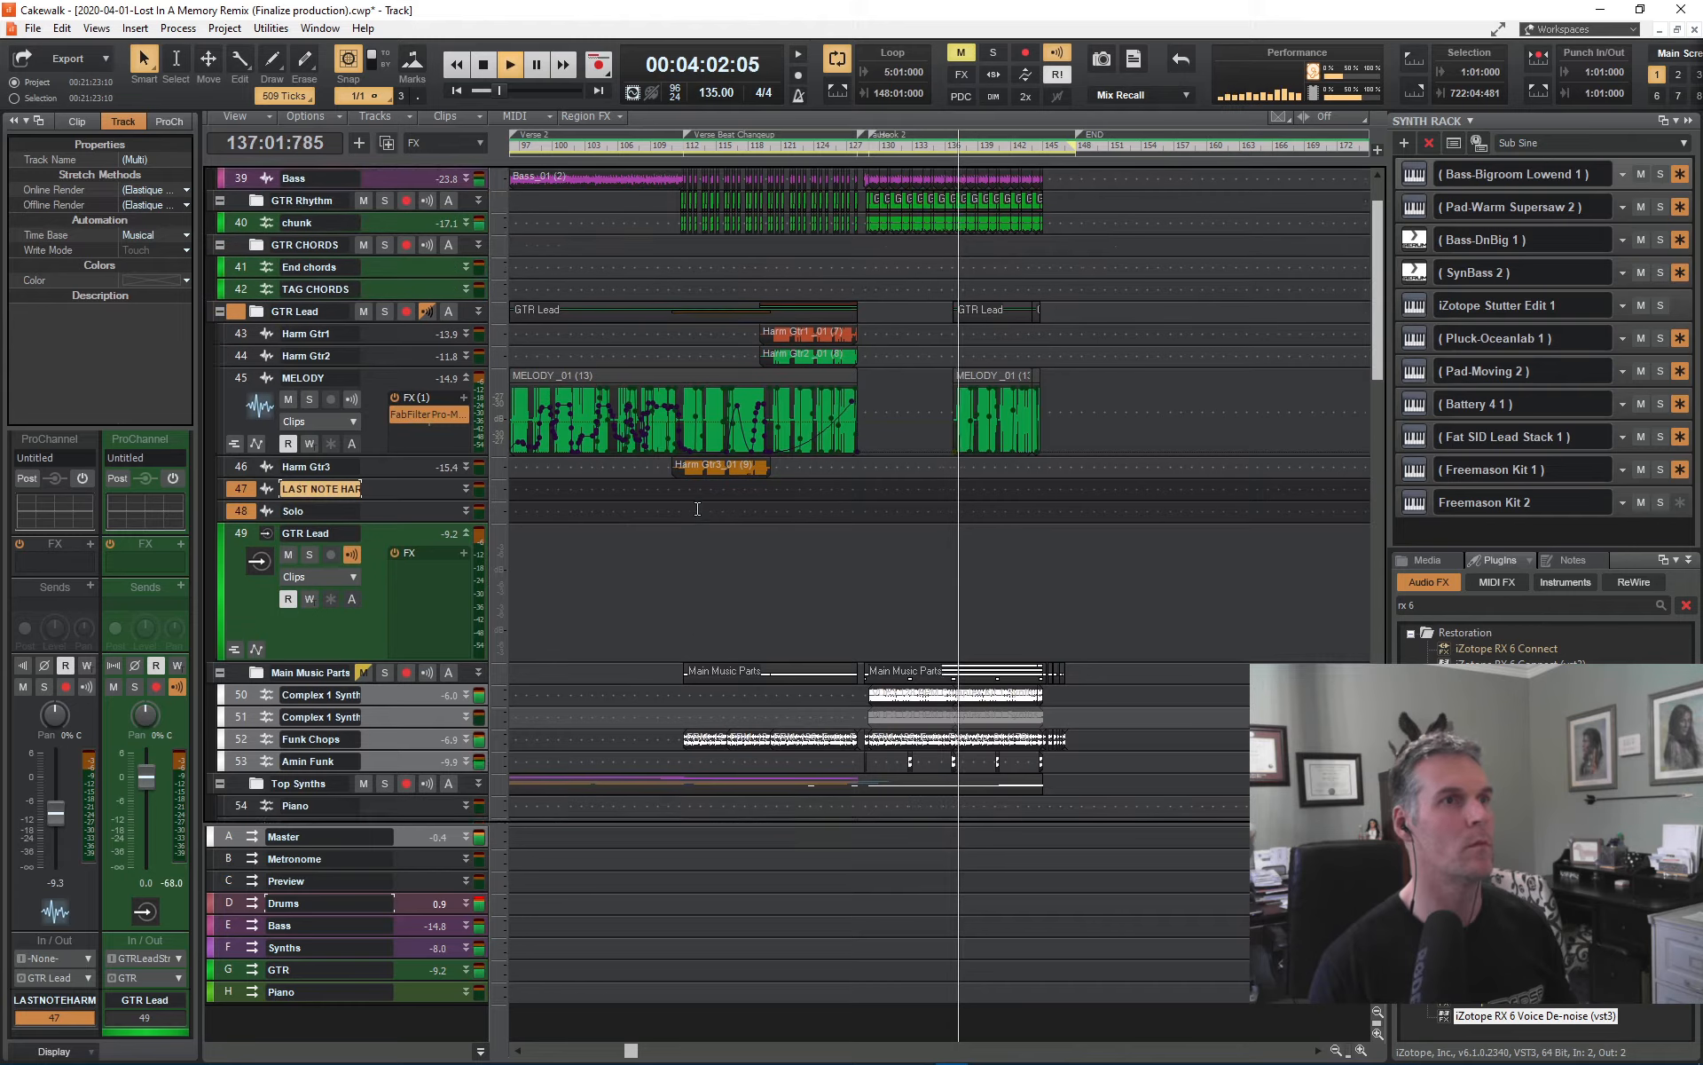
scroll(698, 508, "up", 1)
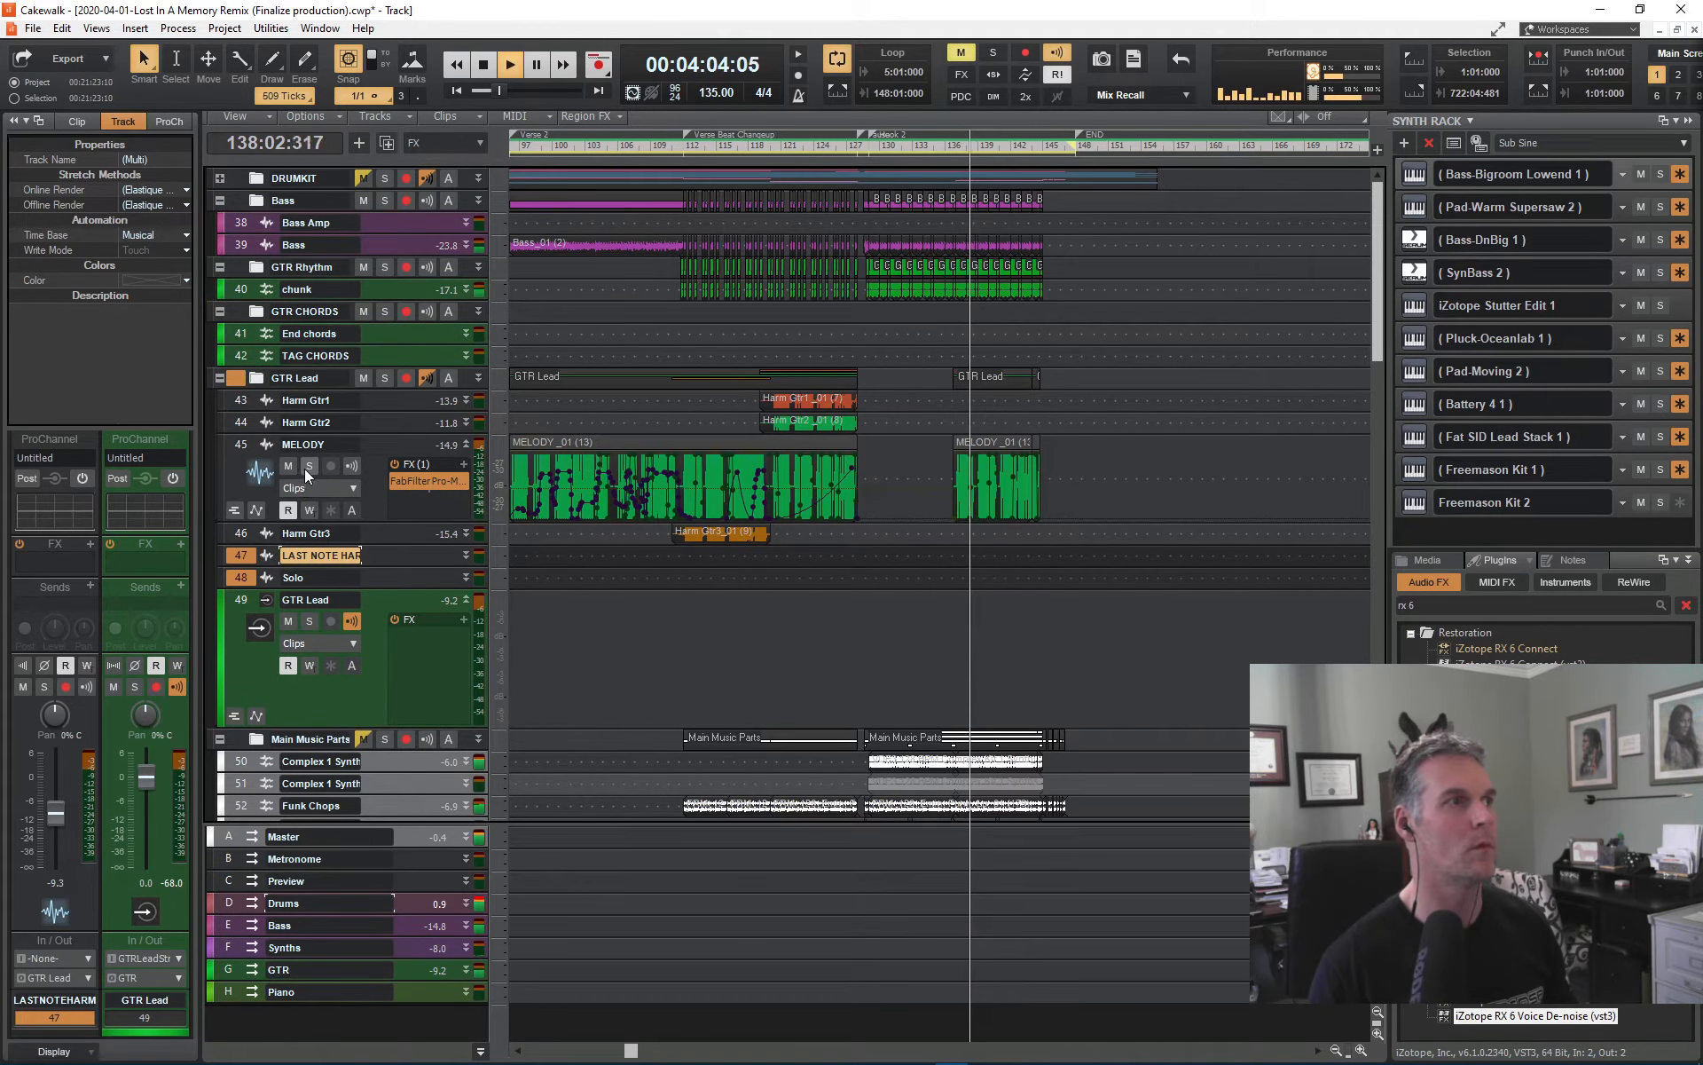
left_click(245, 443)
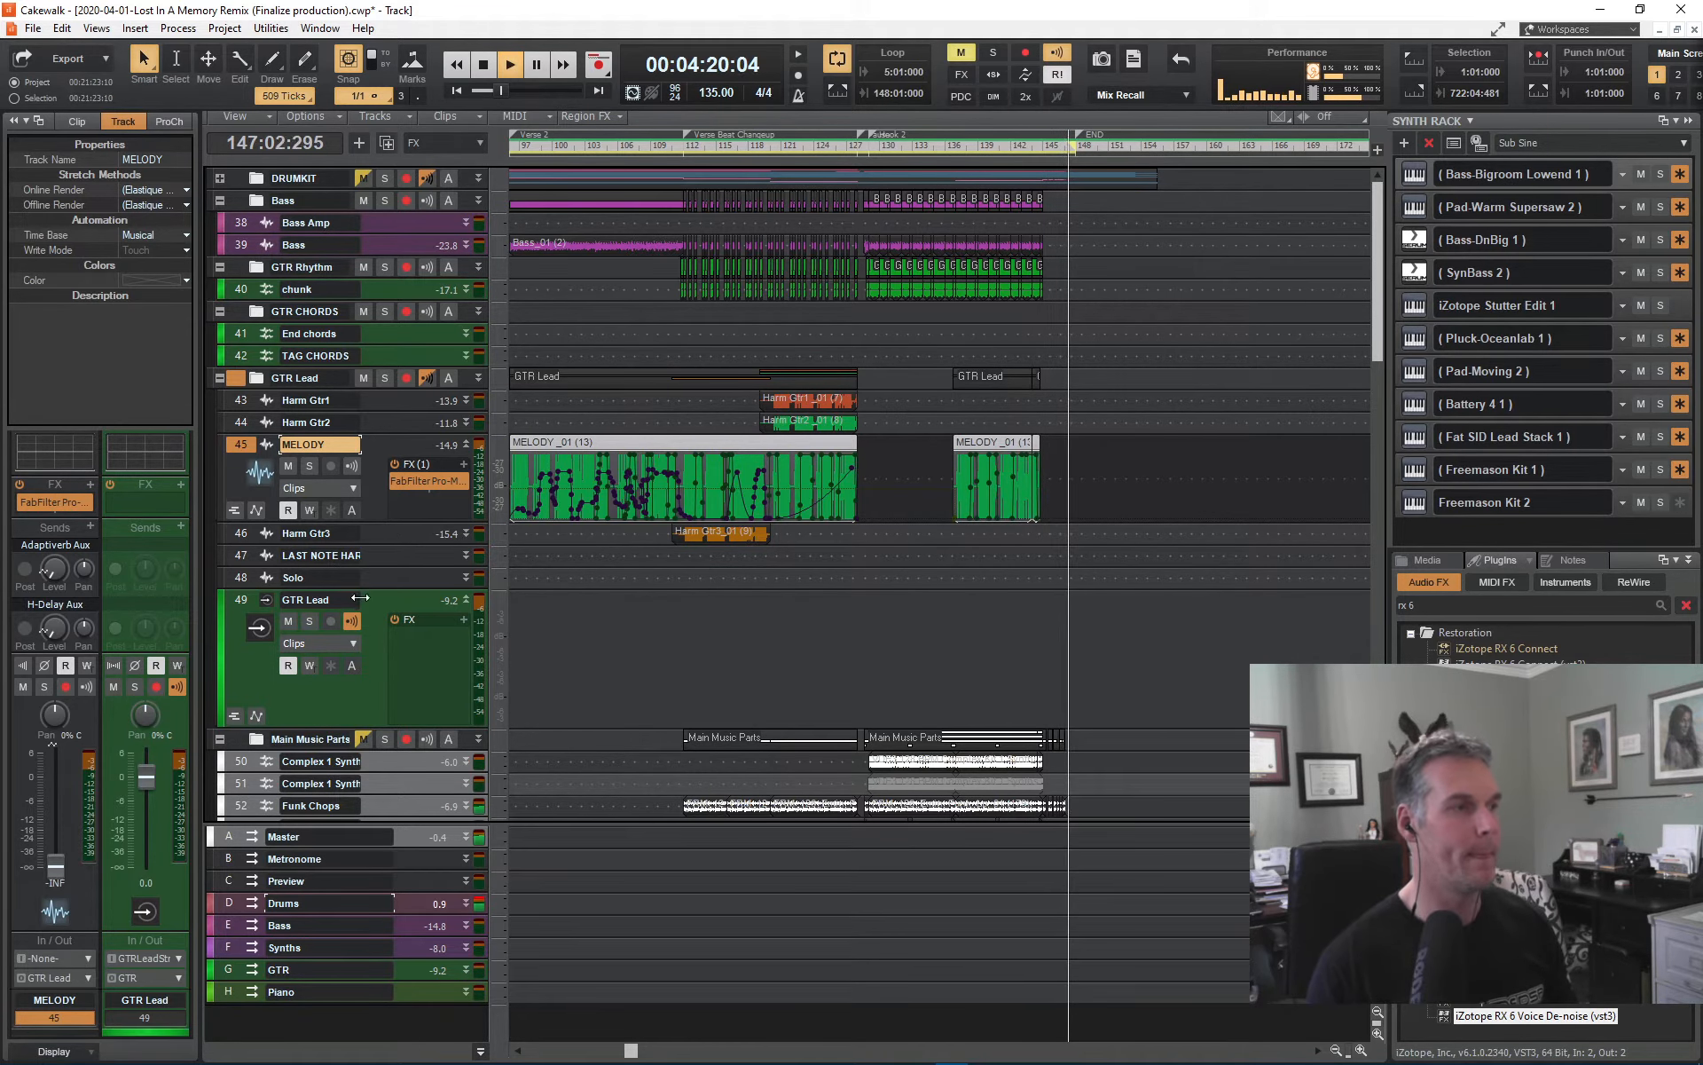
- Set the Metronome bus's color to light gray from the custom color choices
scroll(384, 567, "down", 1)
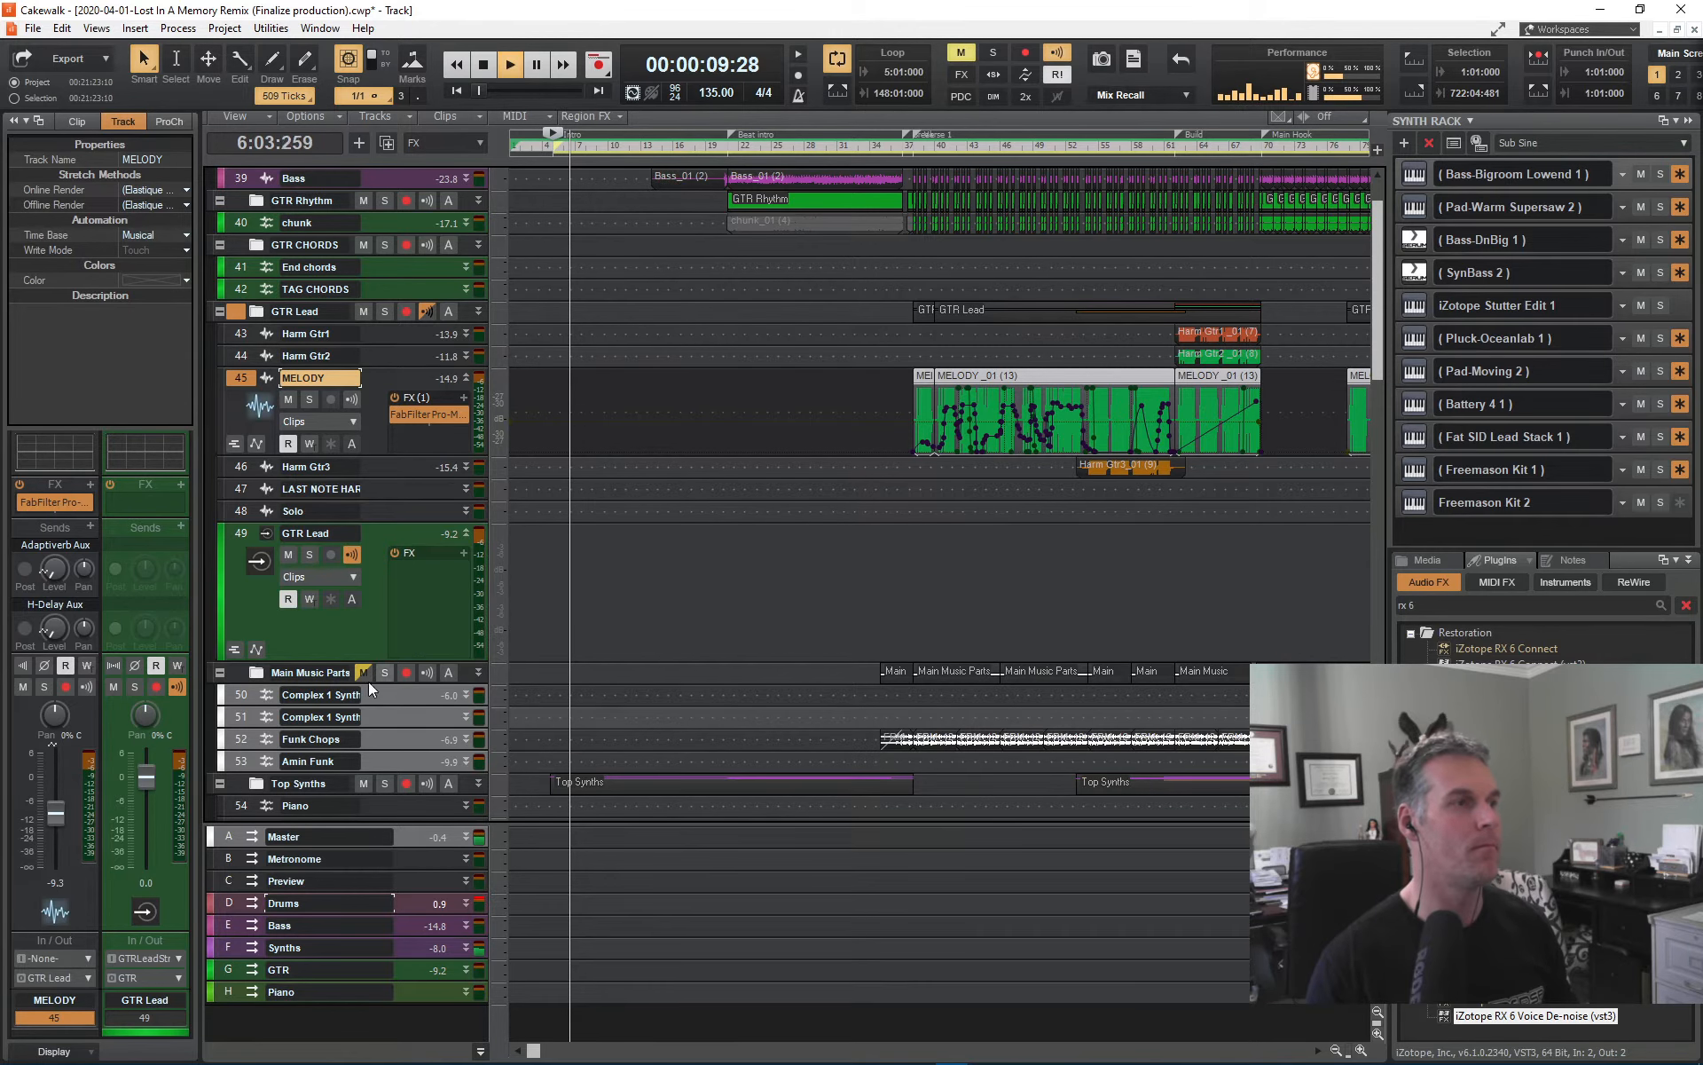
scroll(369, 681, "down", 6)
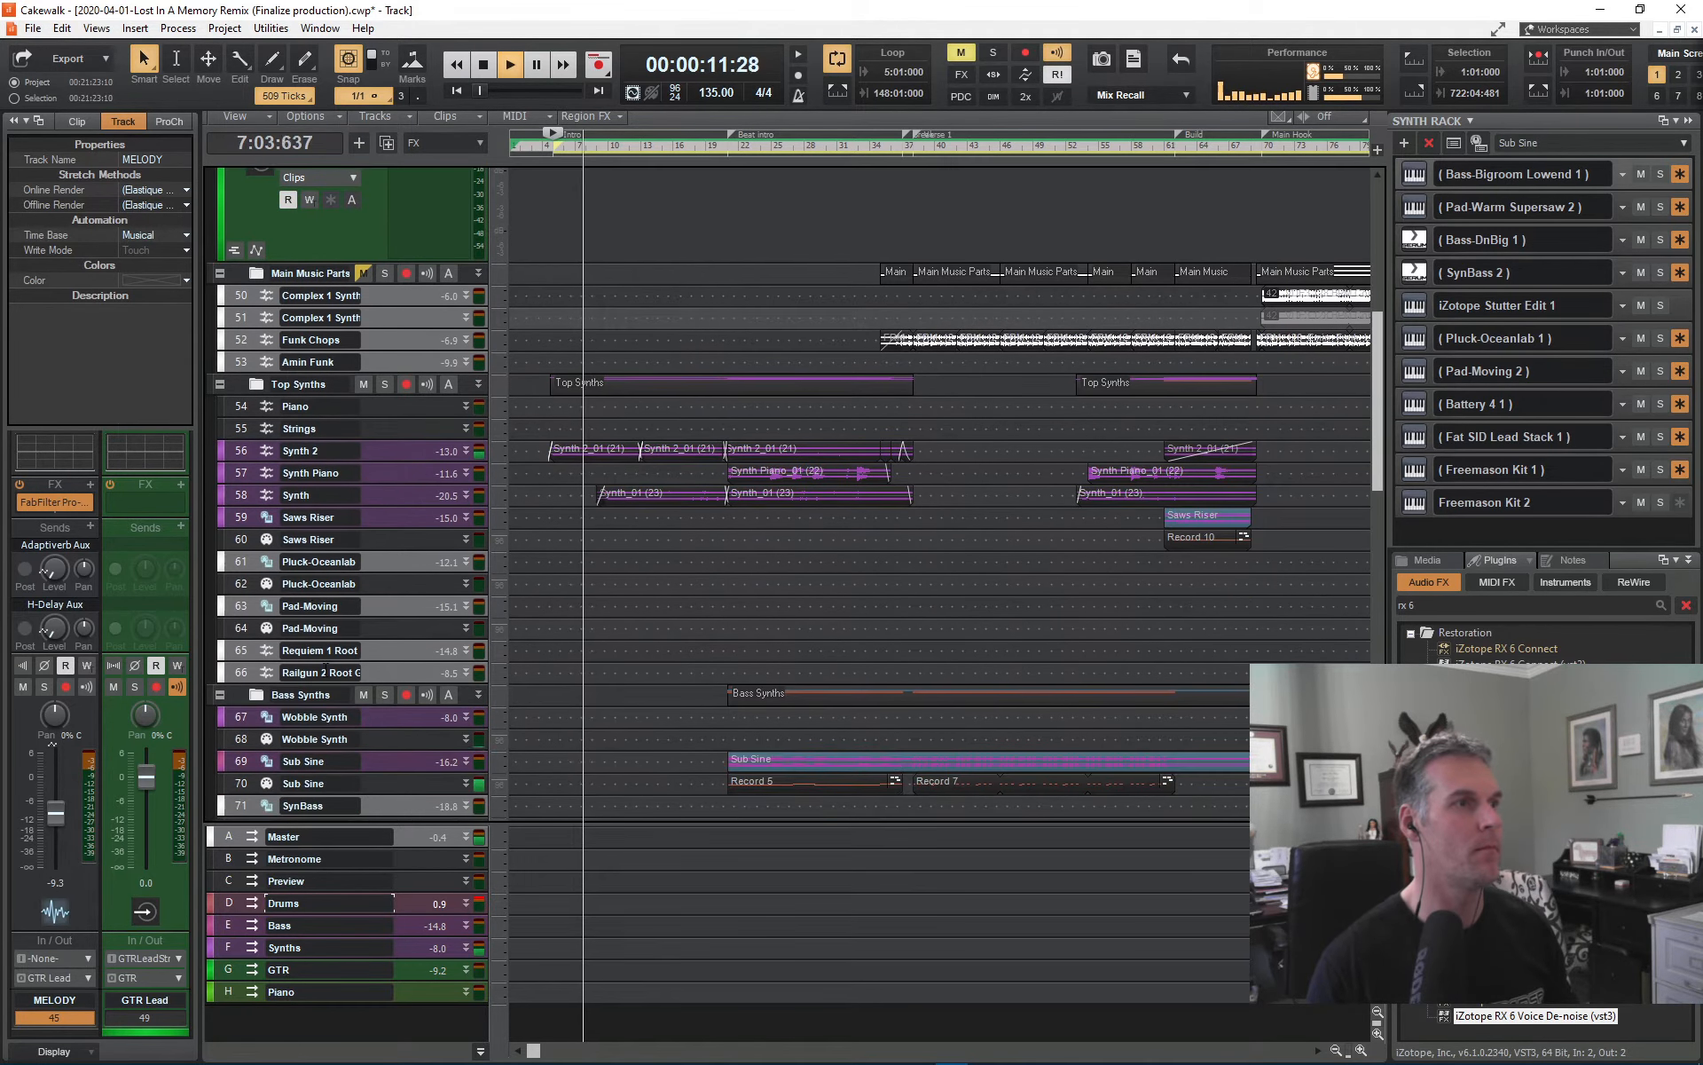
scroll(348, 497, "down", 1)
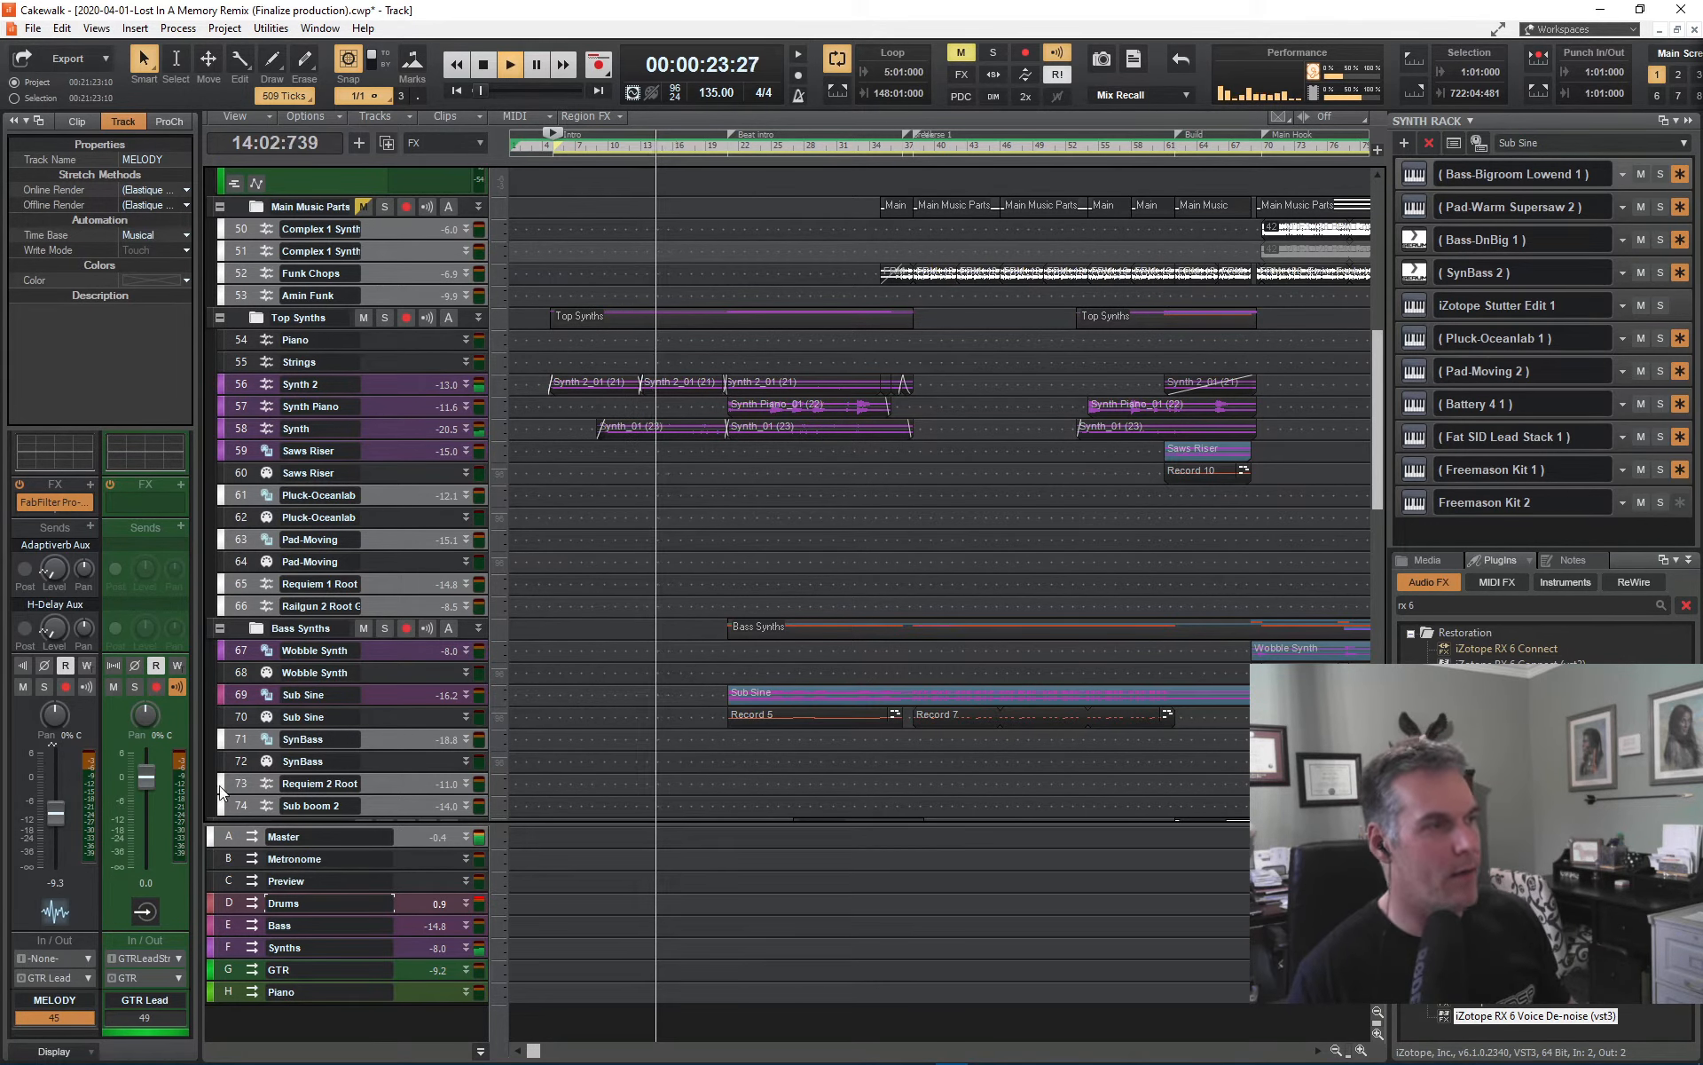
left_click(218, 859)
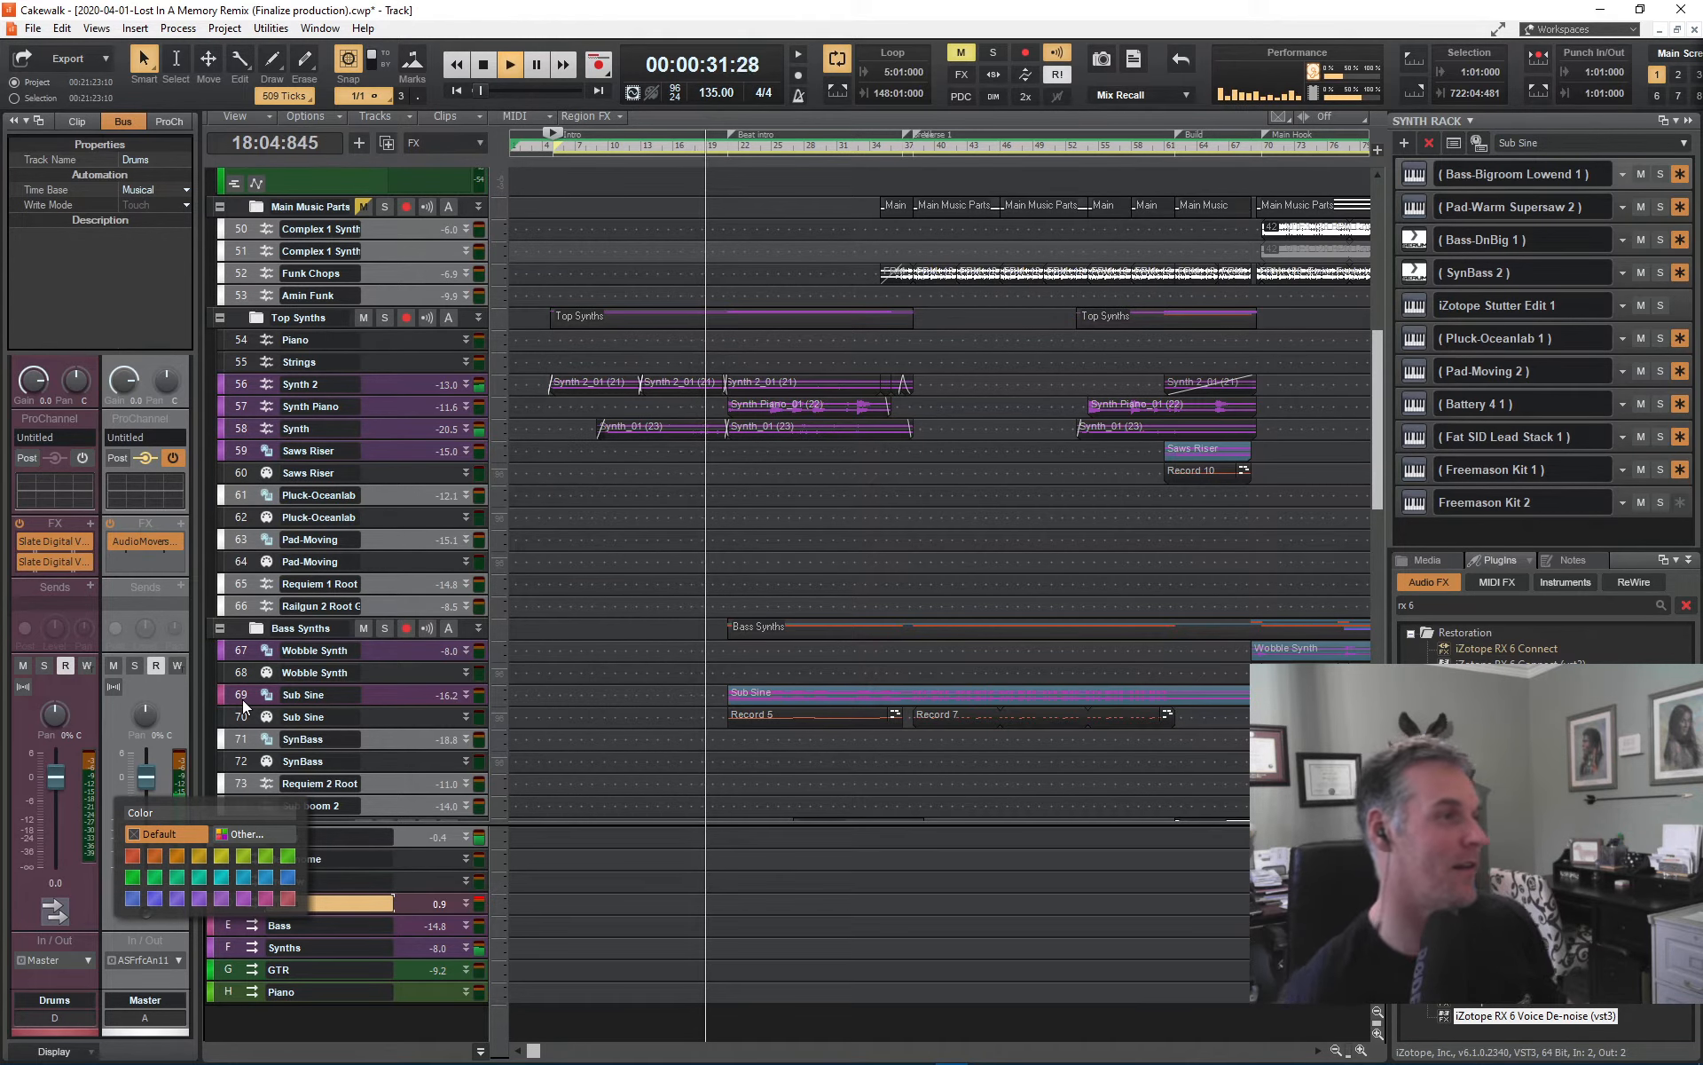
left_click(207, 771)
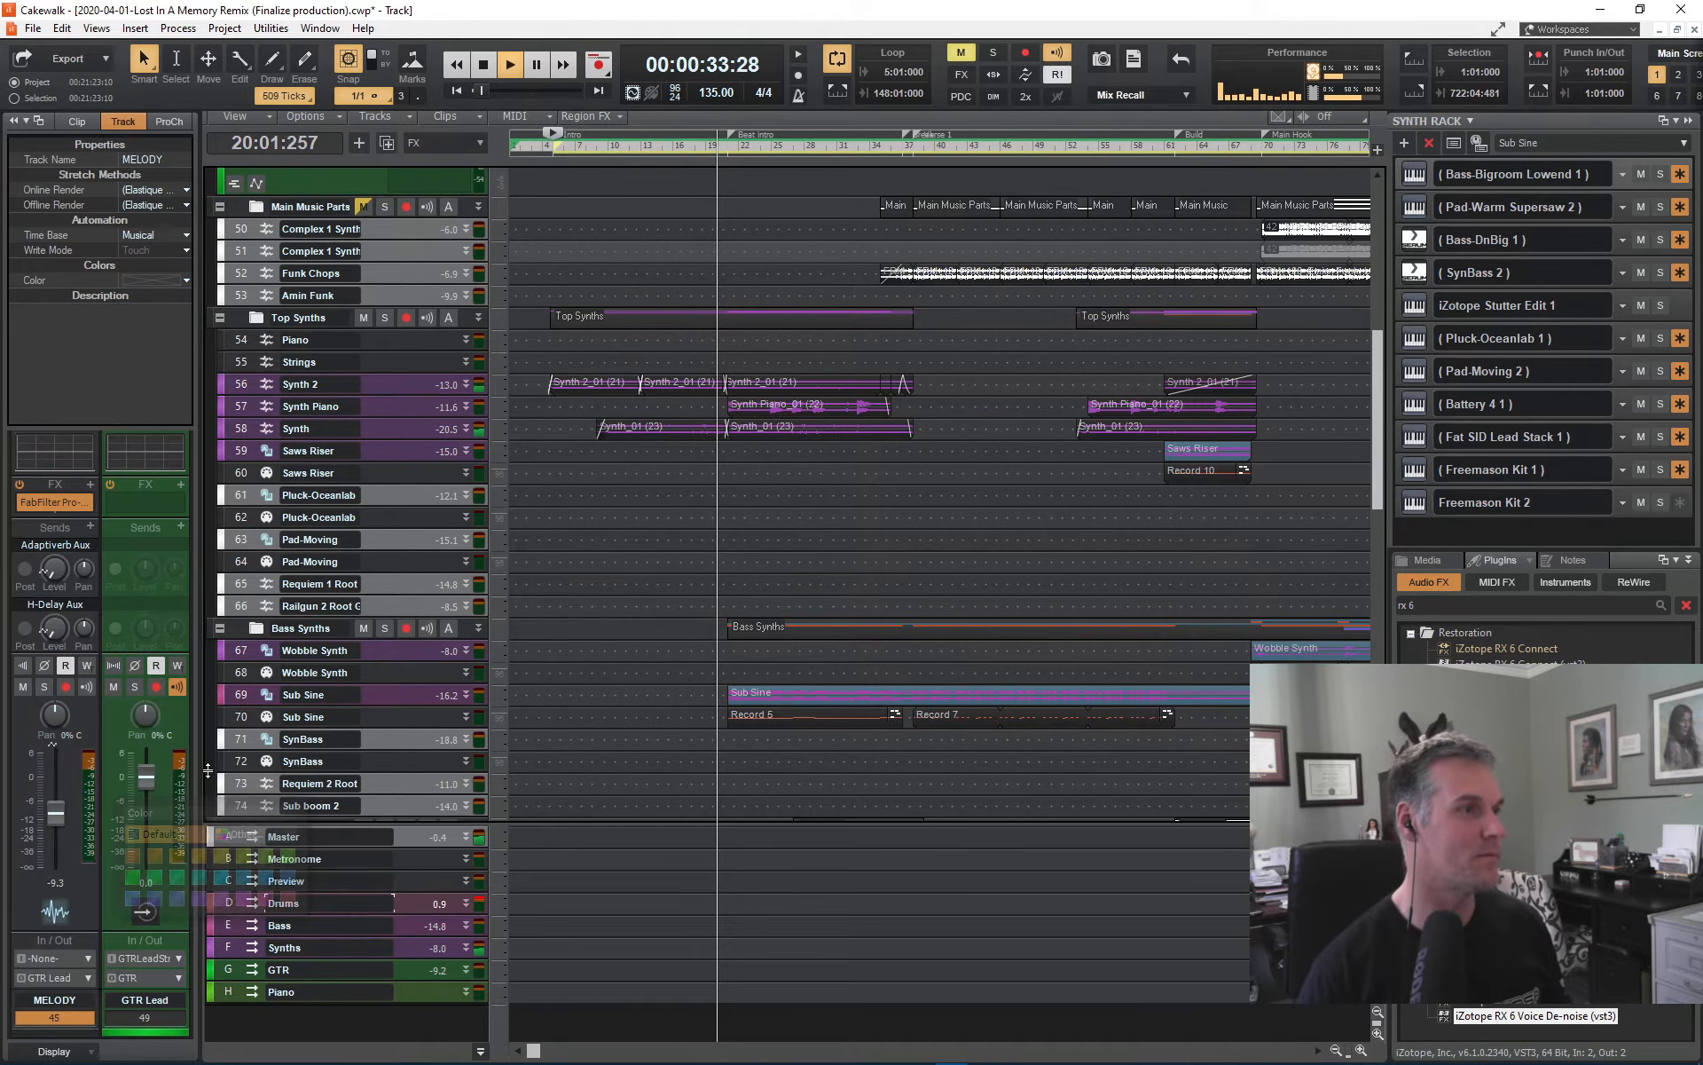
left_click(208, 860)
left_click(254, 837)
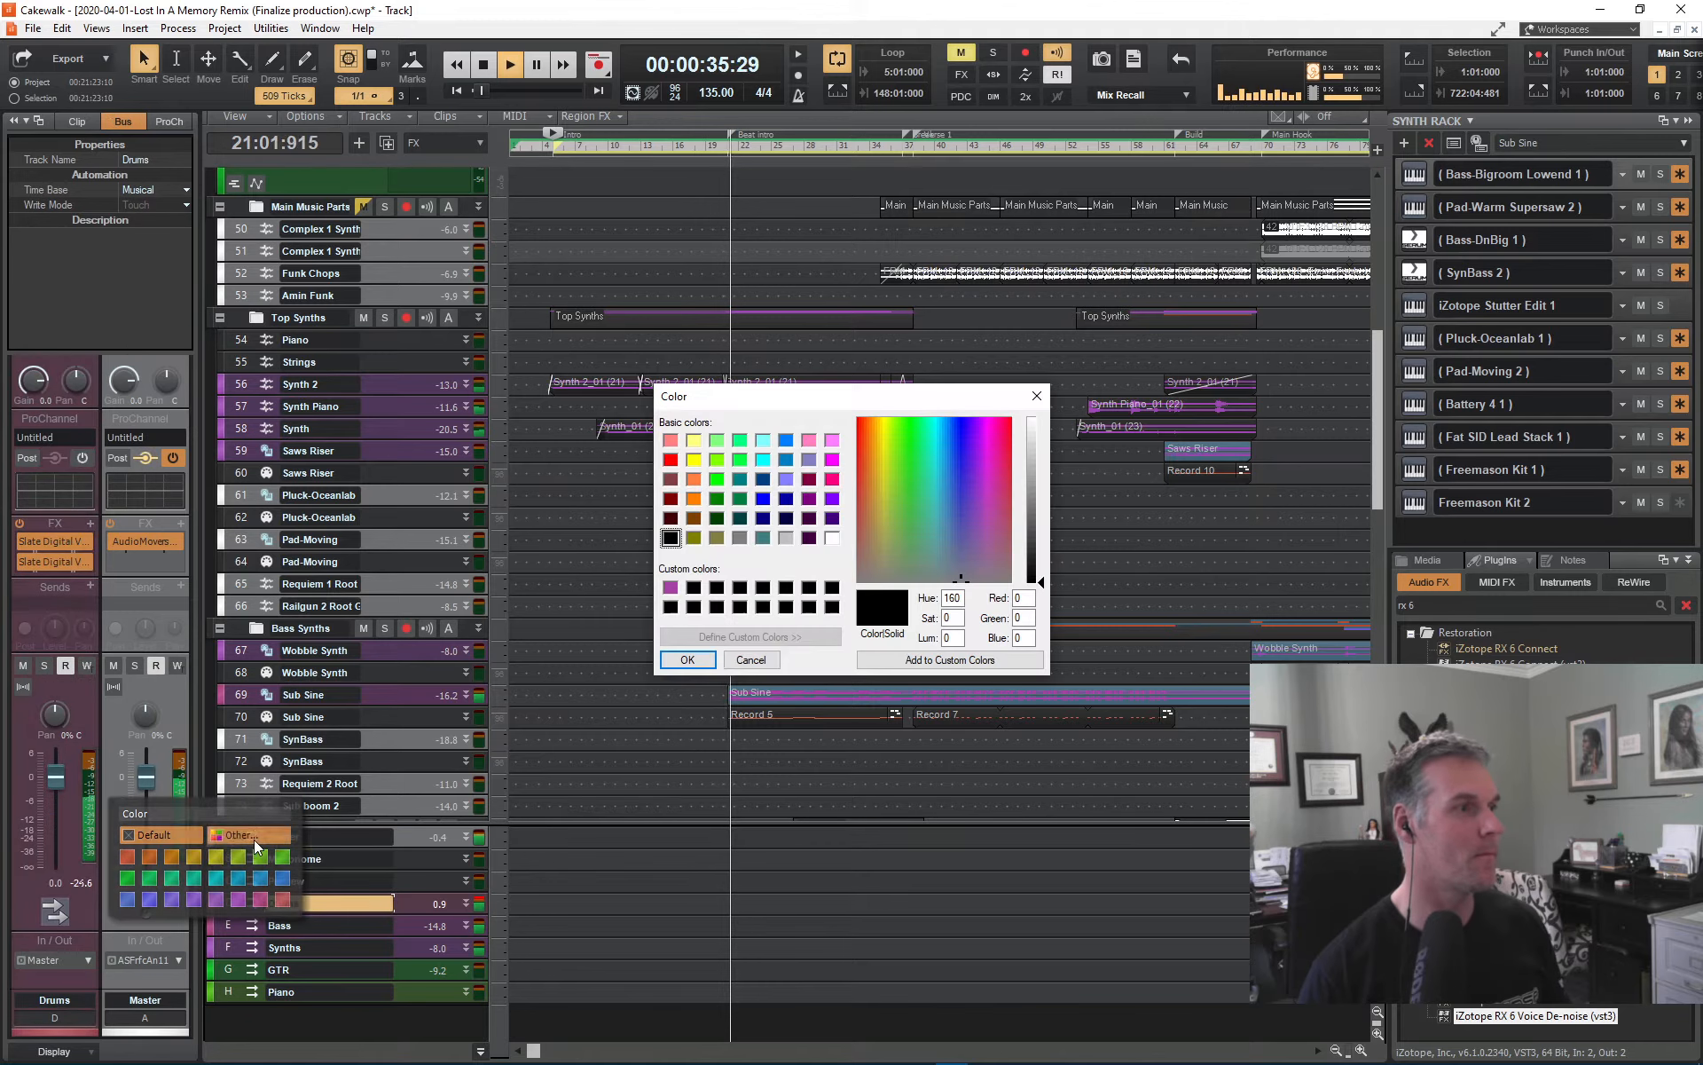
left_click(788, 538)
left_click(706, 662)
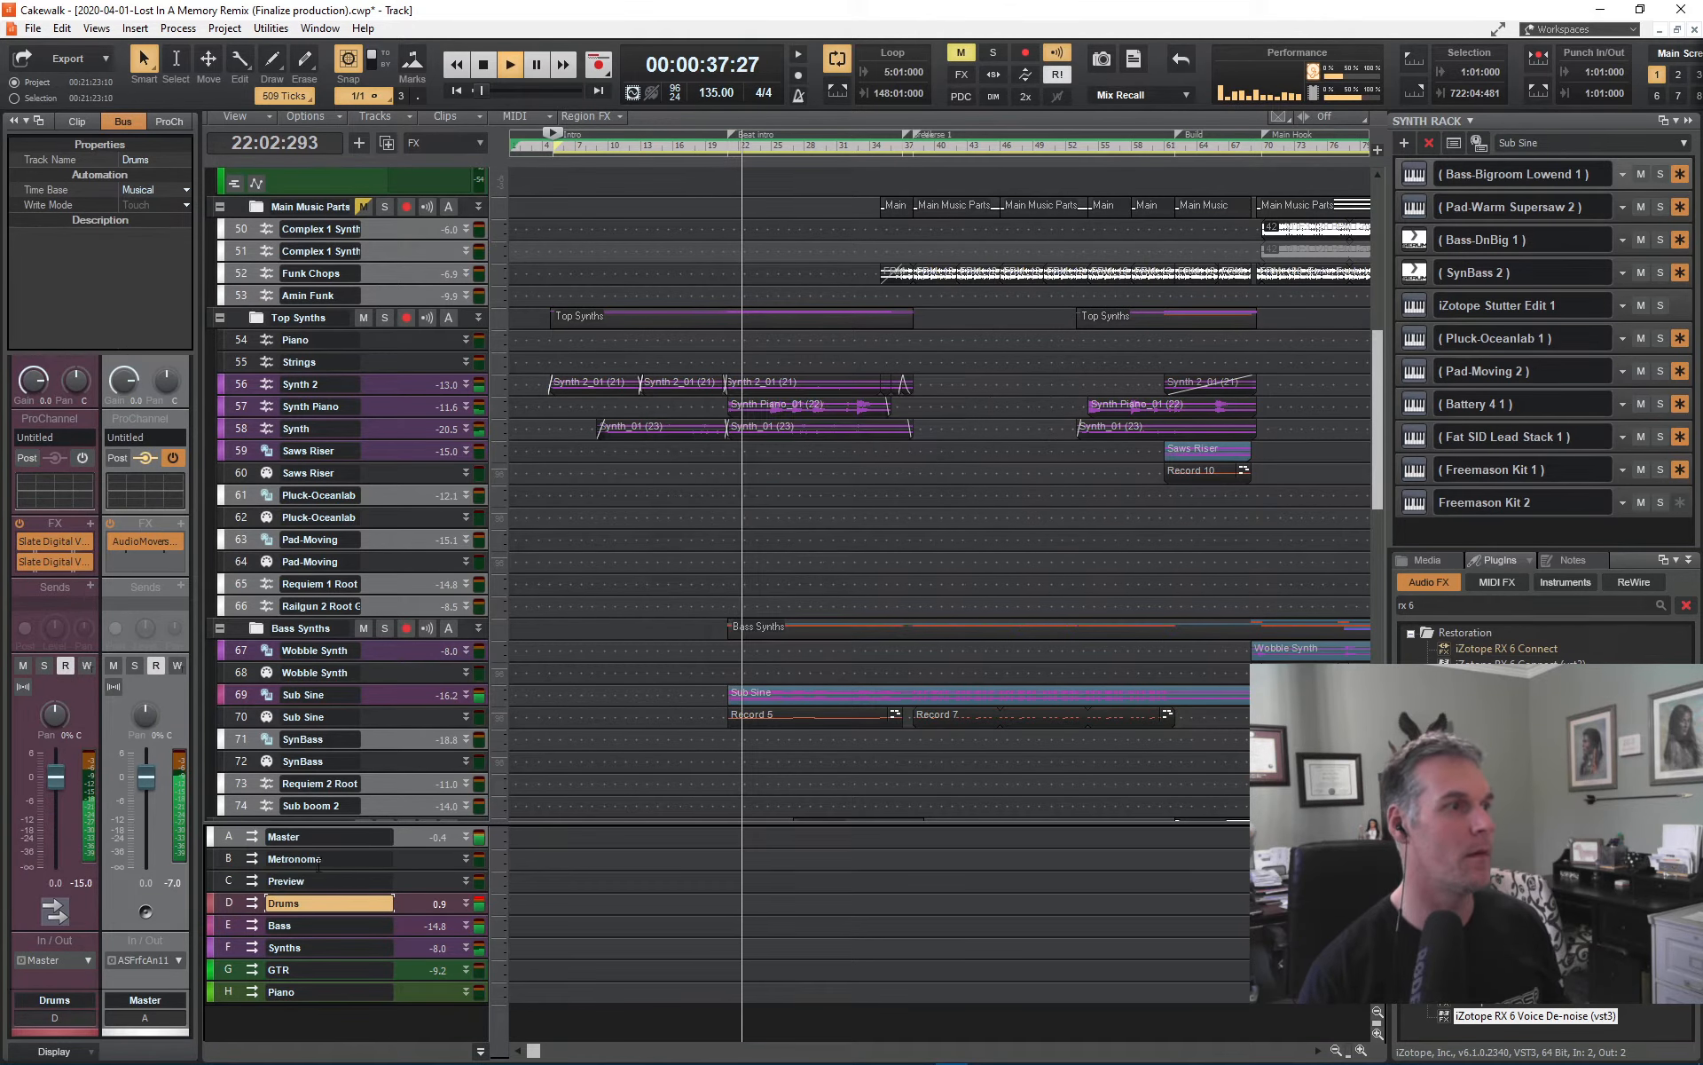
- Set the Preview bus's color to medium gray from the custom color choices
left_click(213, 875)
left_click(269, 849)
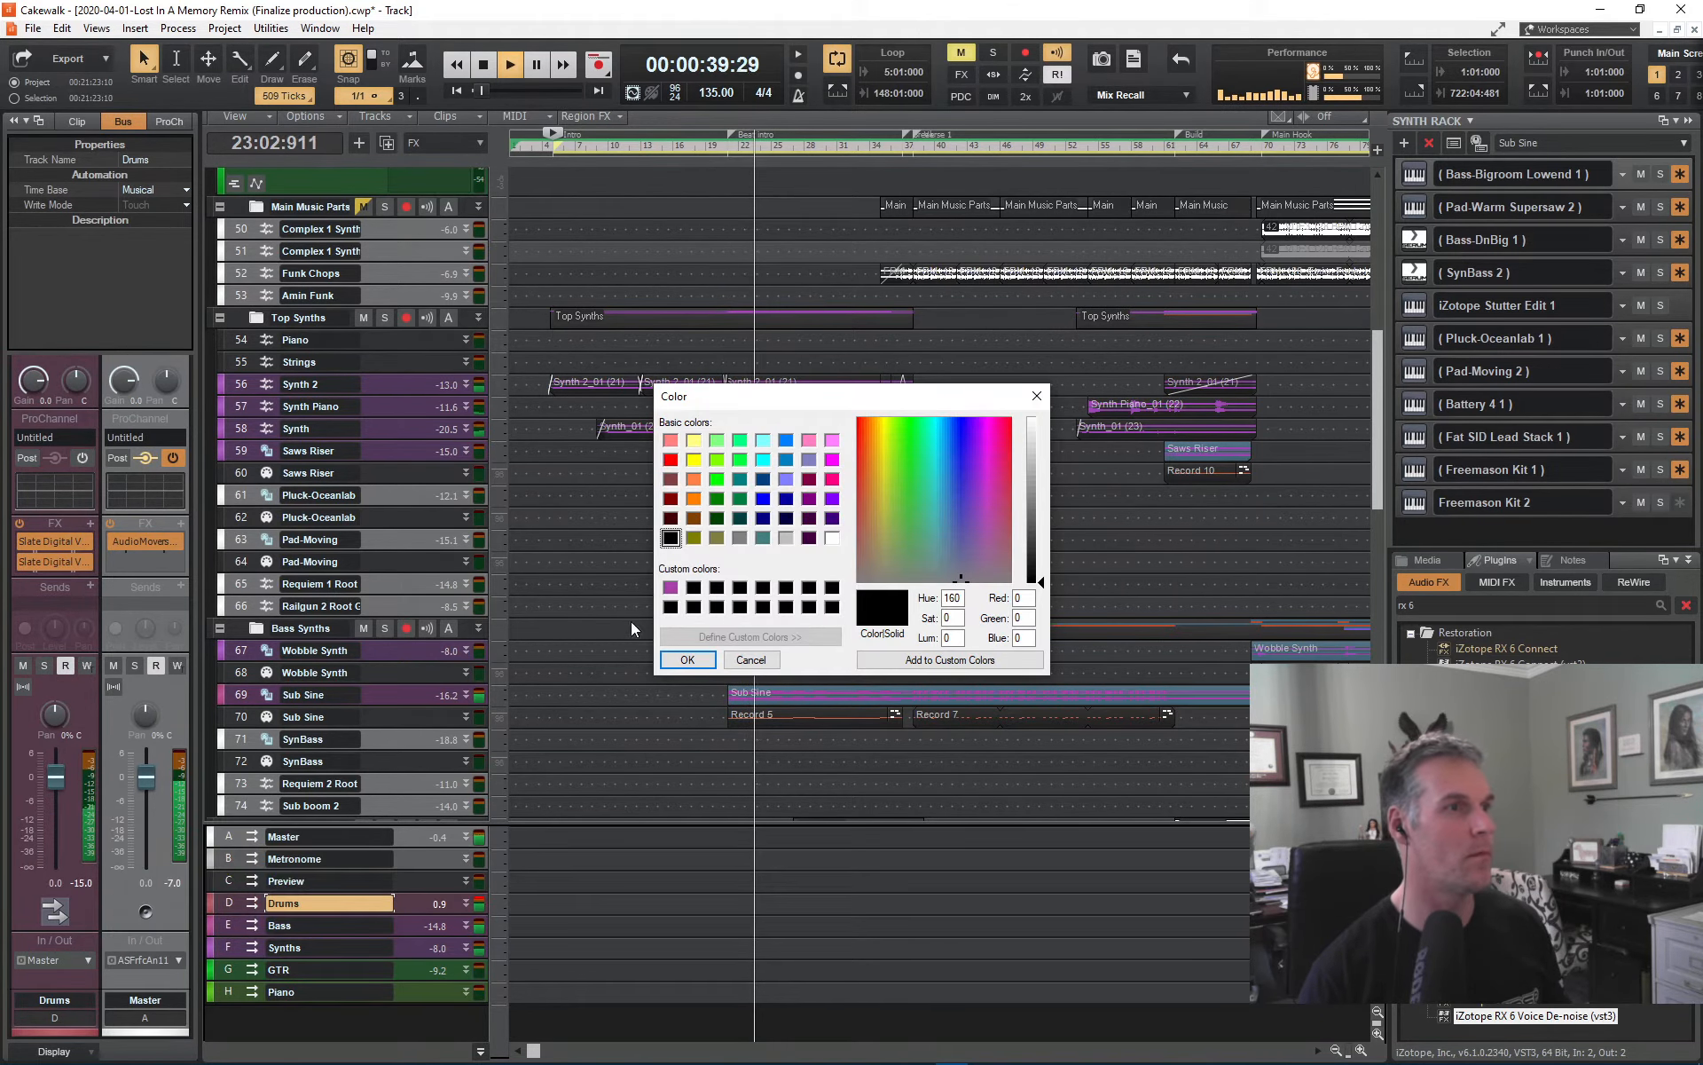
left_click(740, 538)
left_click(688, 660)
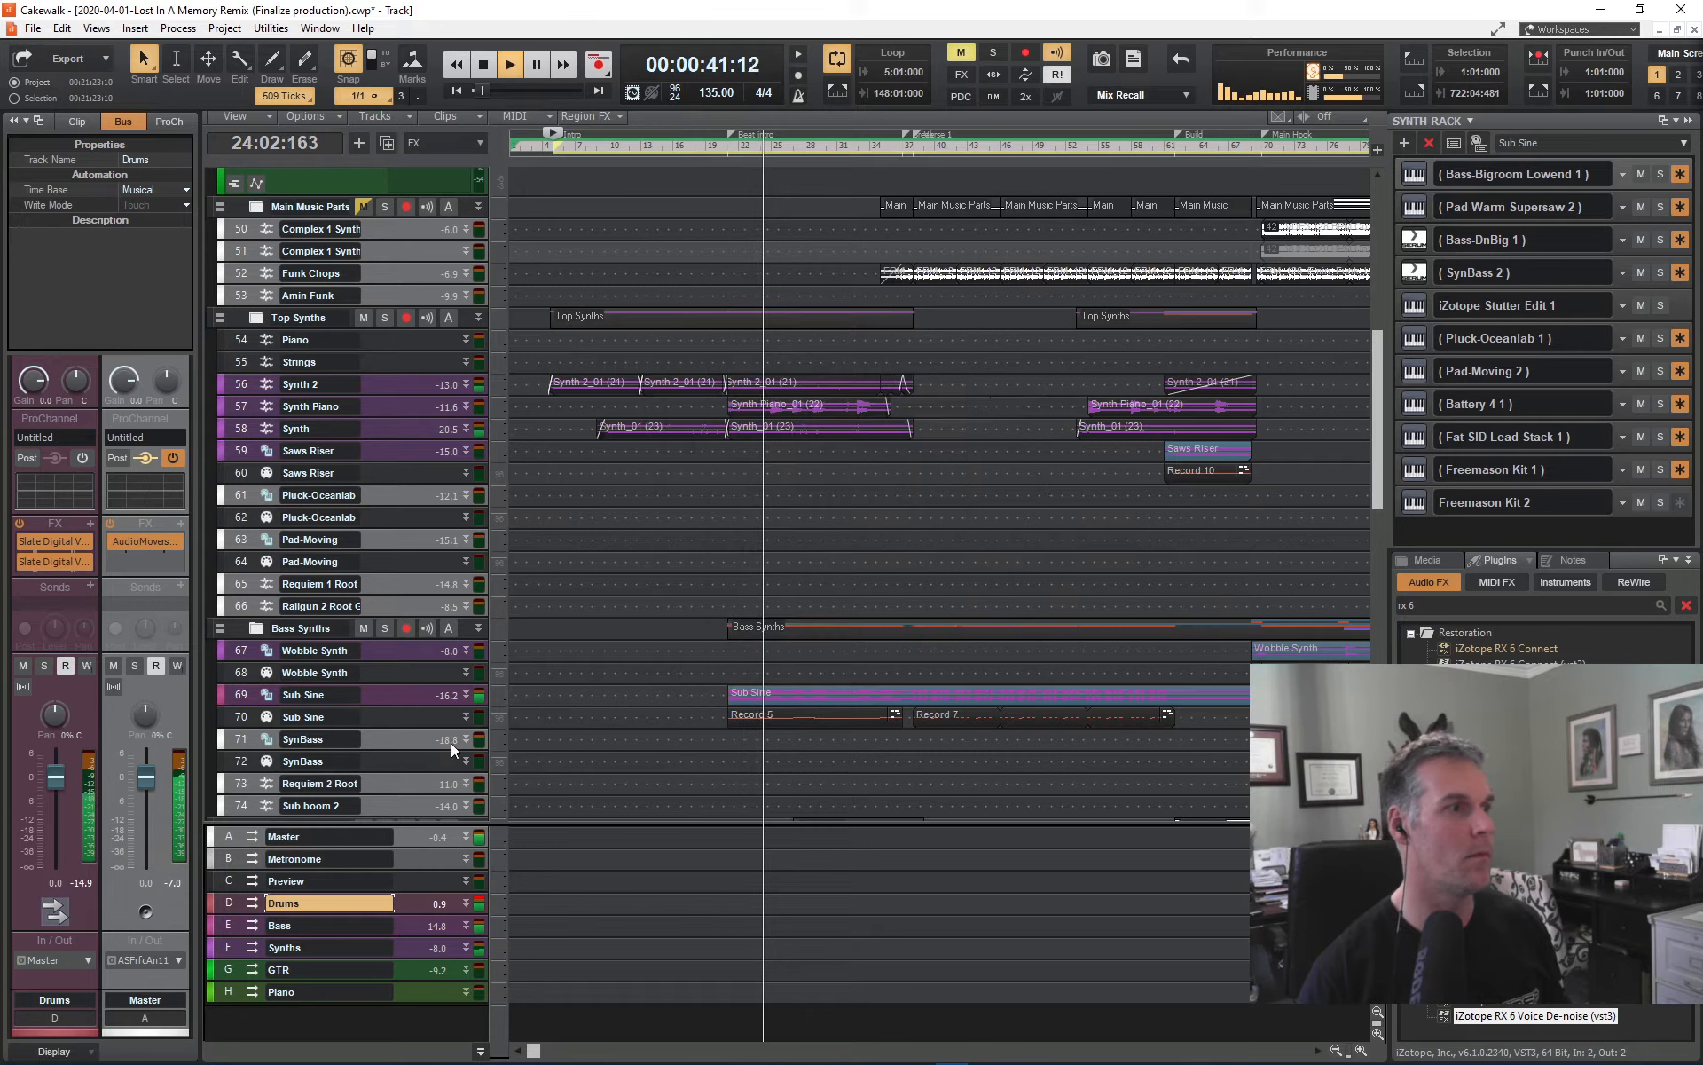
- Assign the muted red swatch to the Drums bus and the violet swatch to the Bass bus
left_click(211, 905)
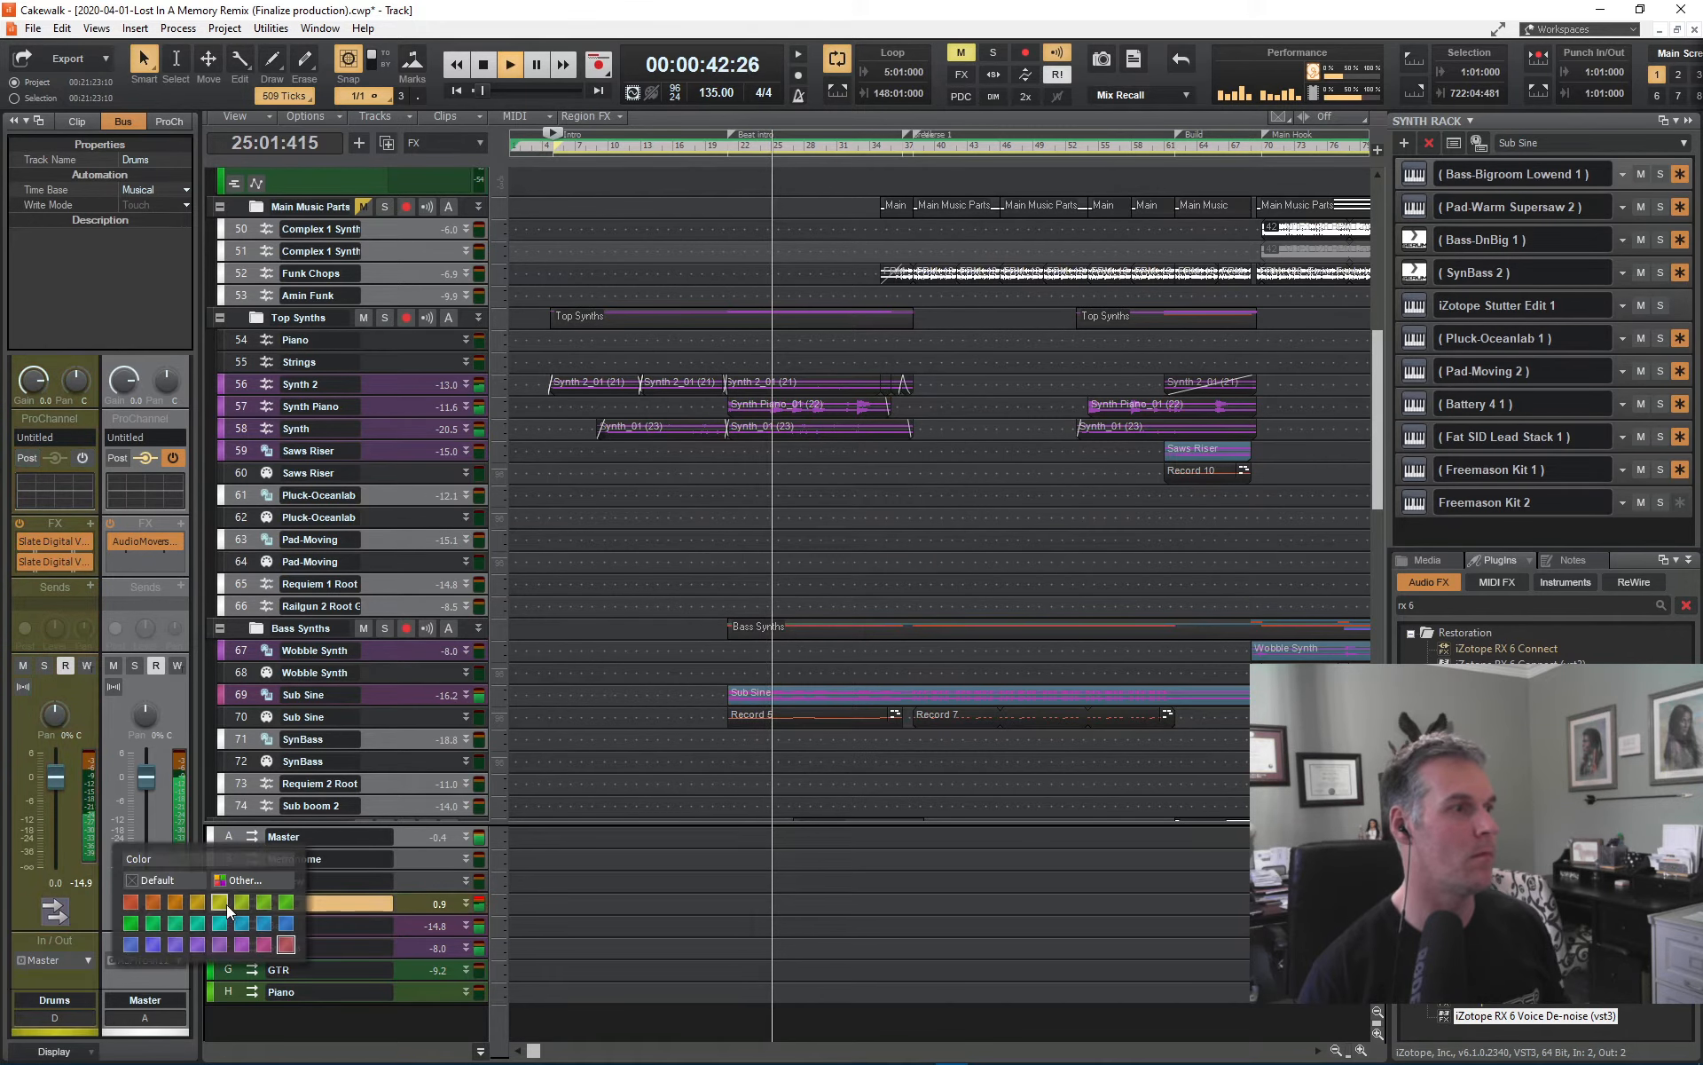
left_click(286, 947)
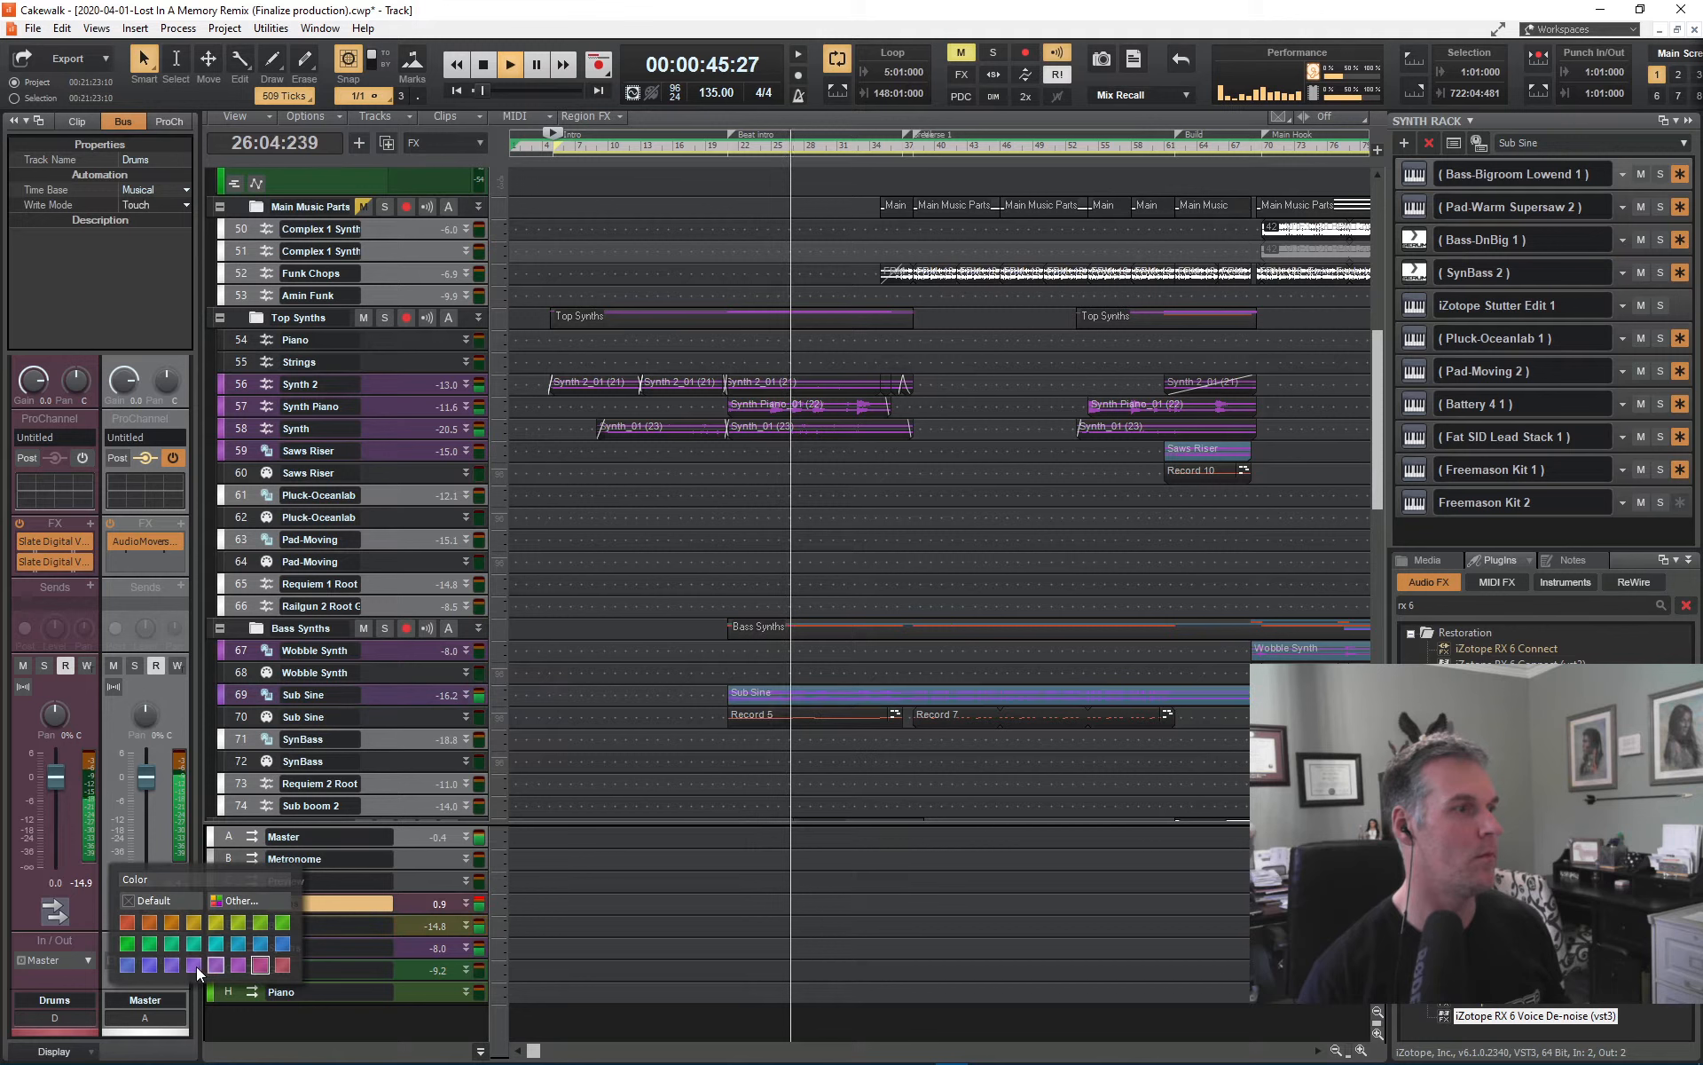
left_click(194, 965)
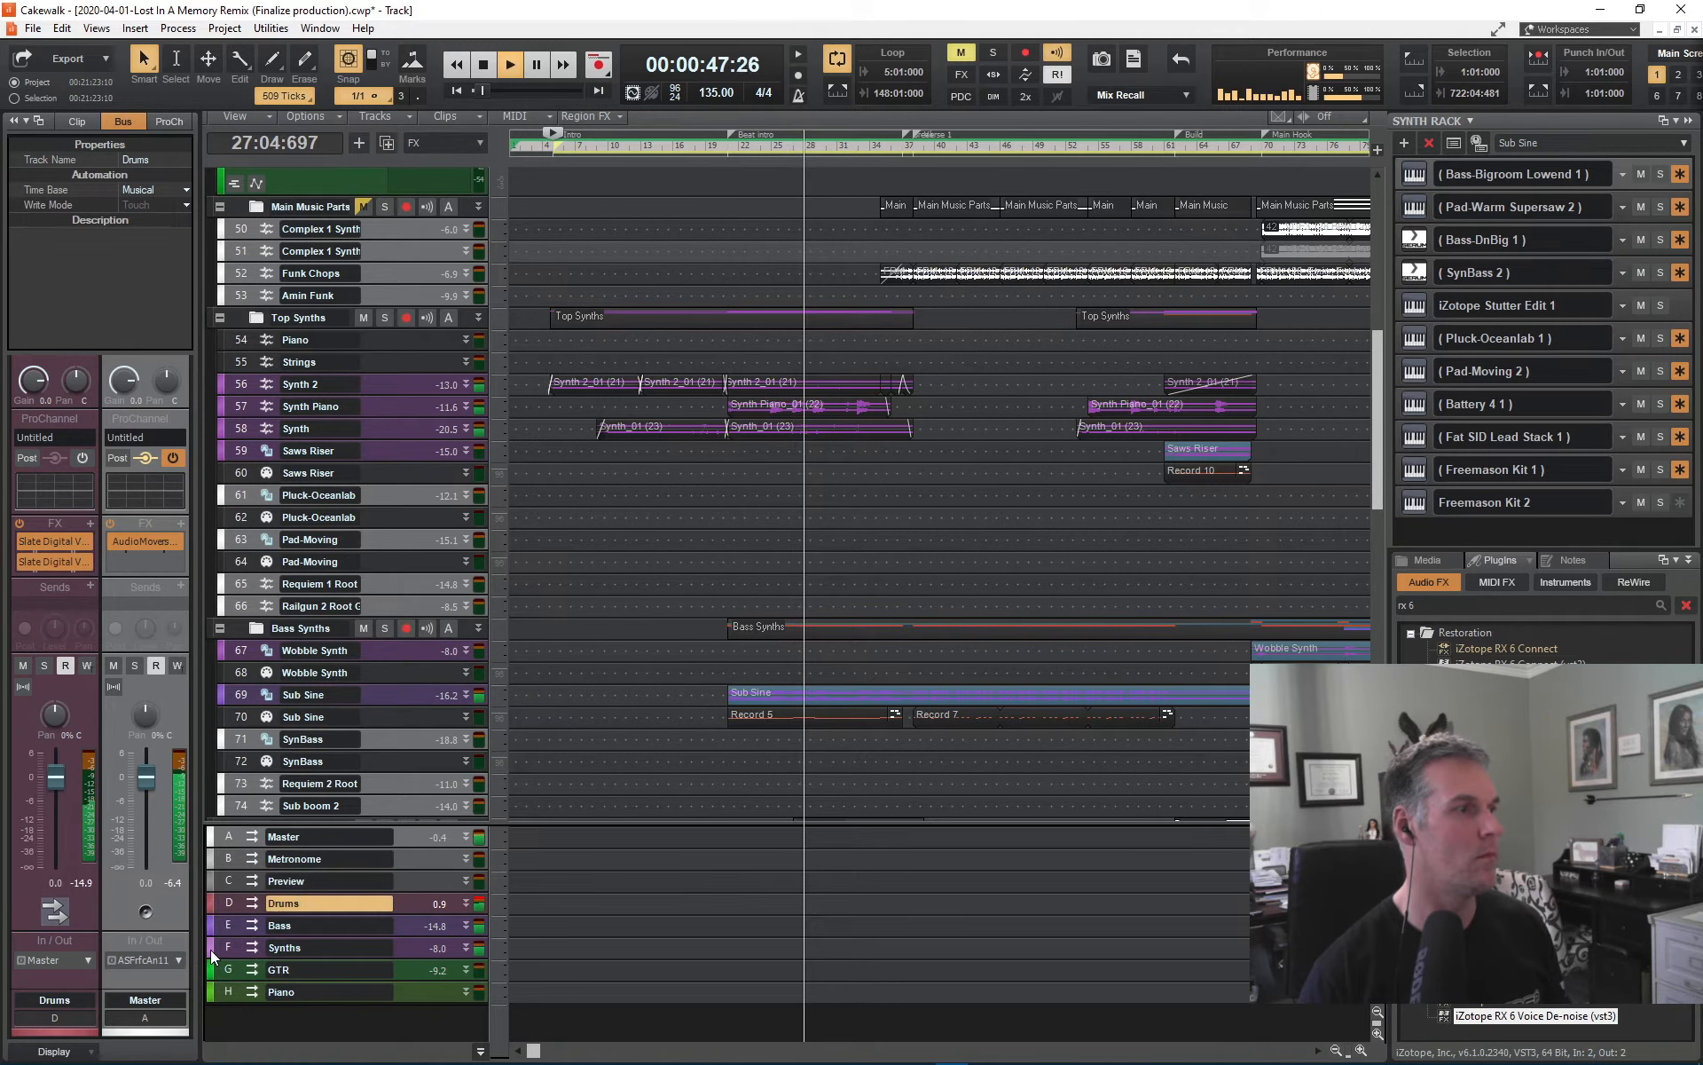
- Color the Synths bus blue and the GTR bus teal, keeping the Piano bus green
left_click(210, 949)
left_click(138, 992)
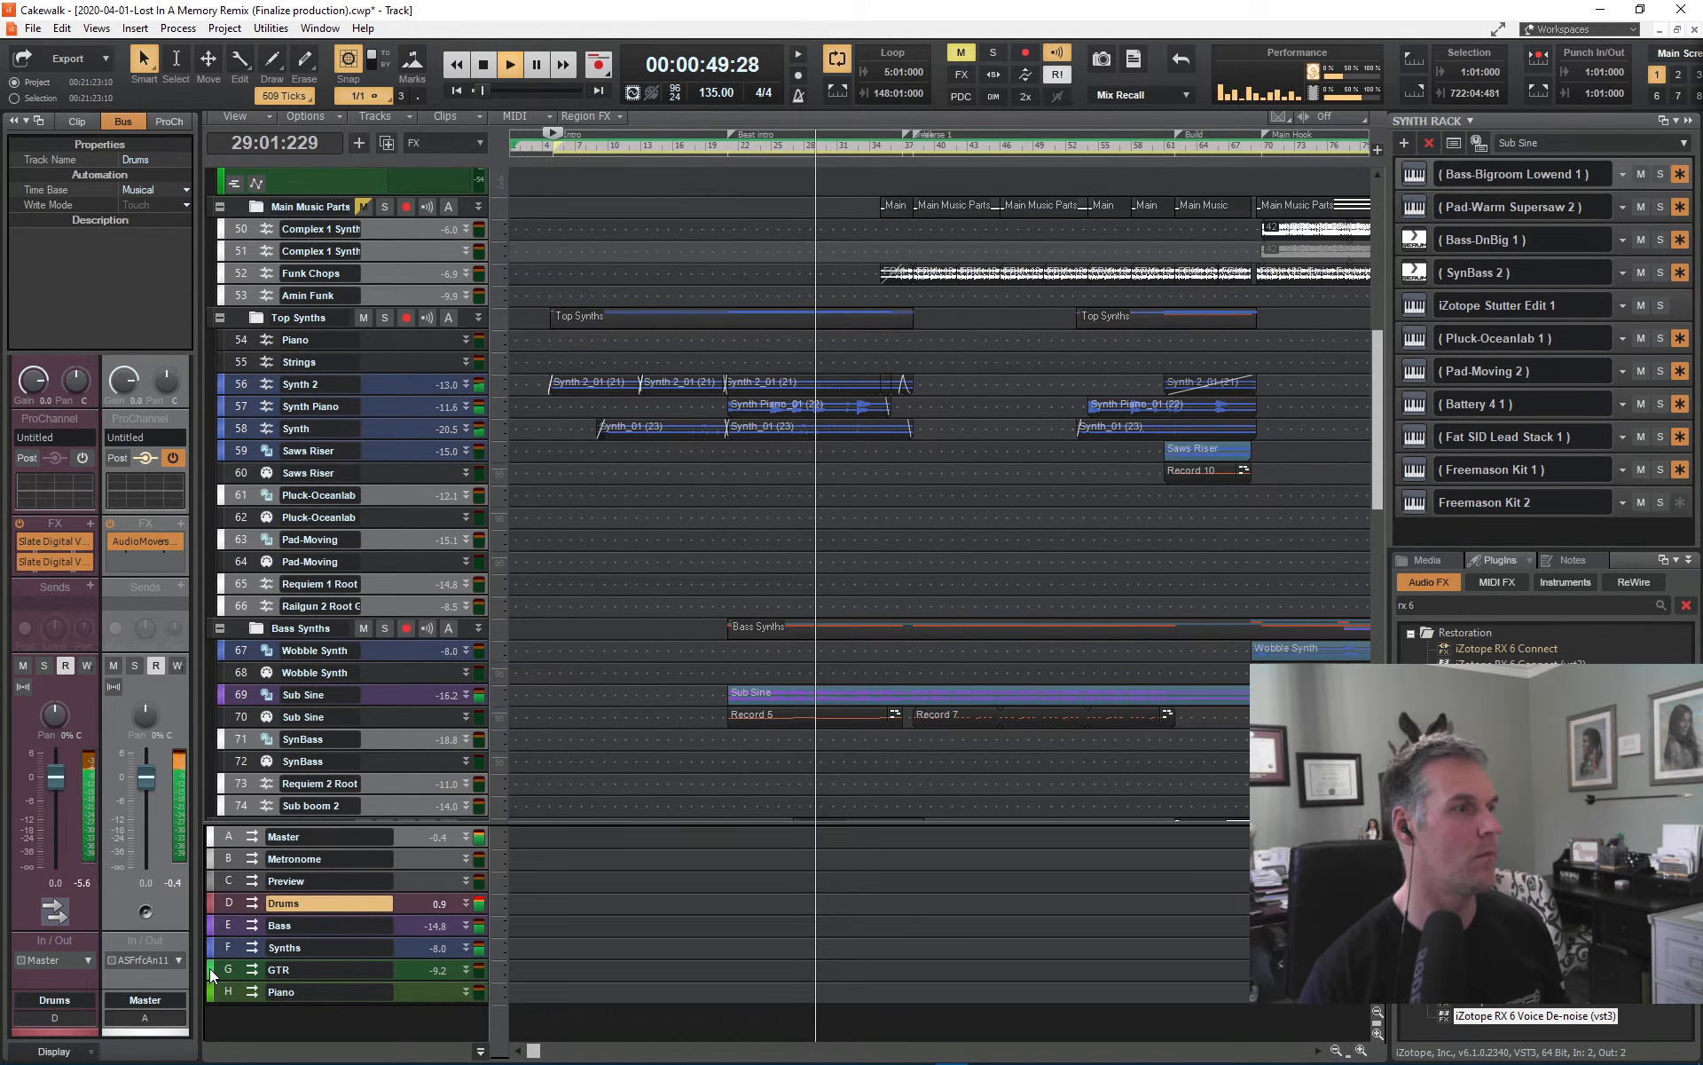
left_click(210, 967)
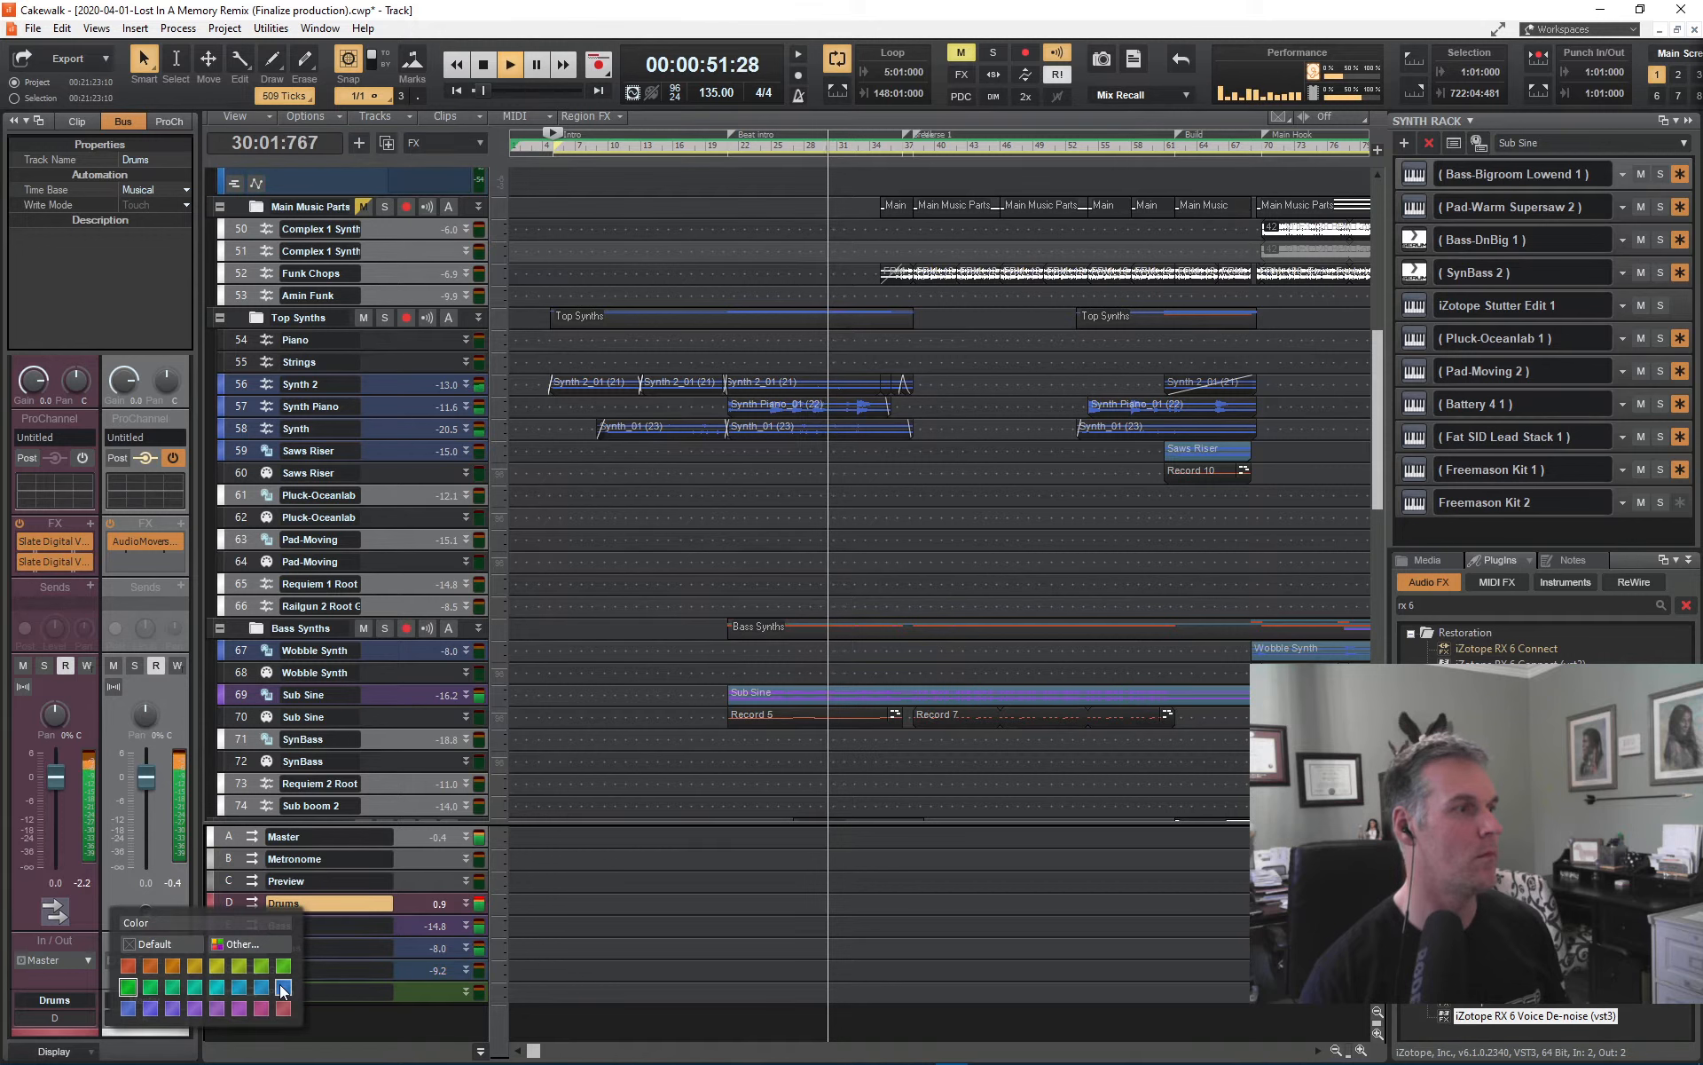
left_click(195, 988)
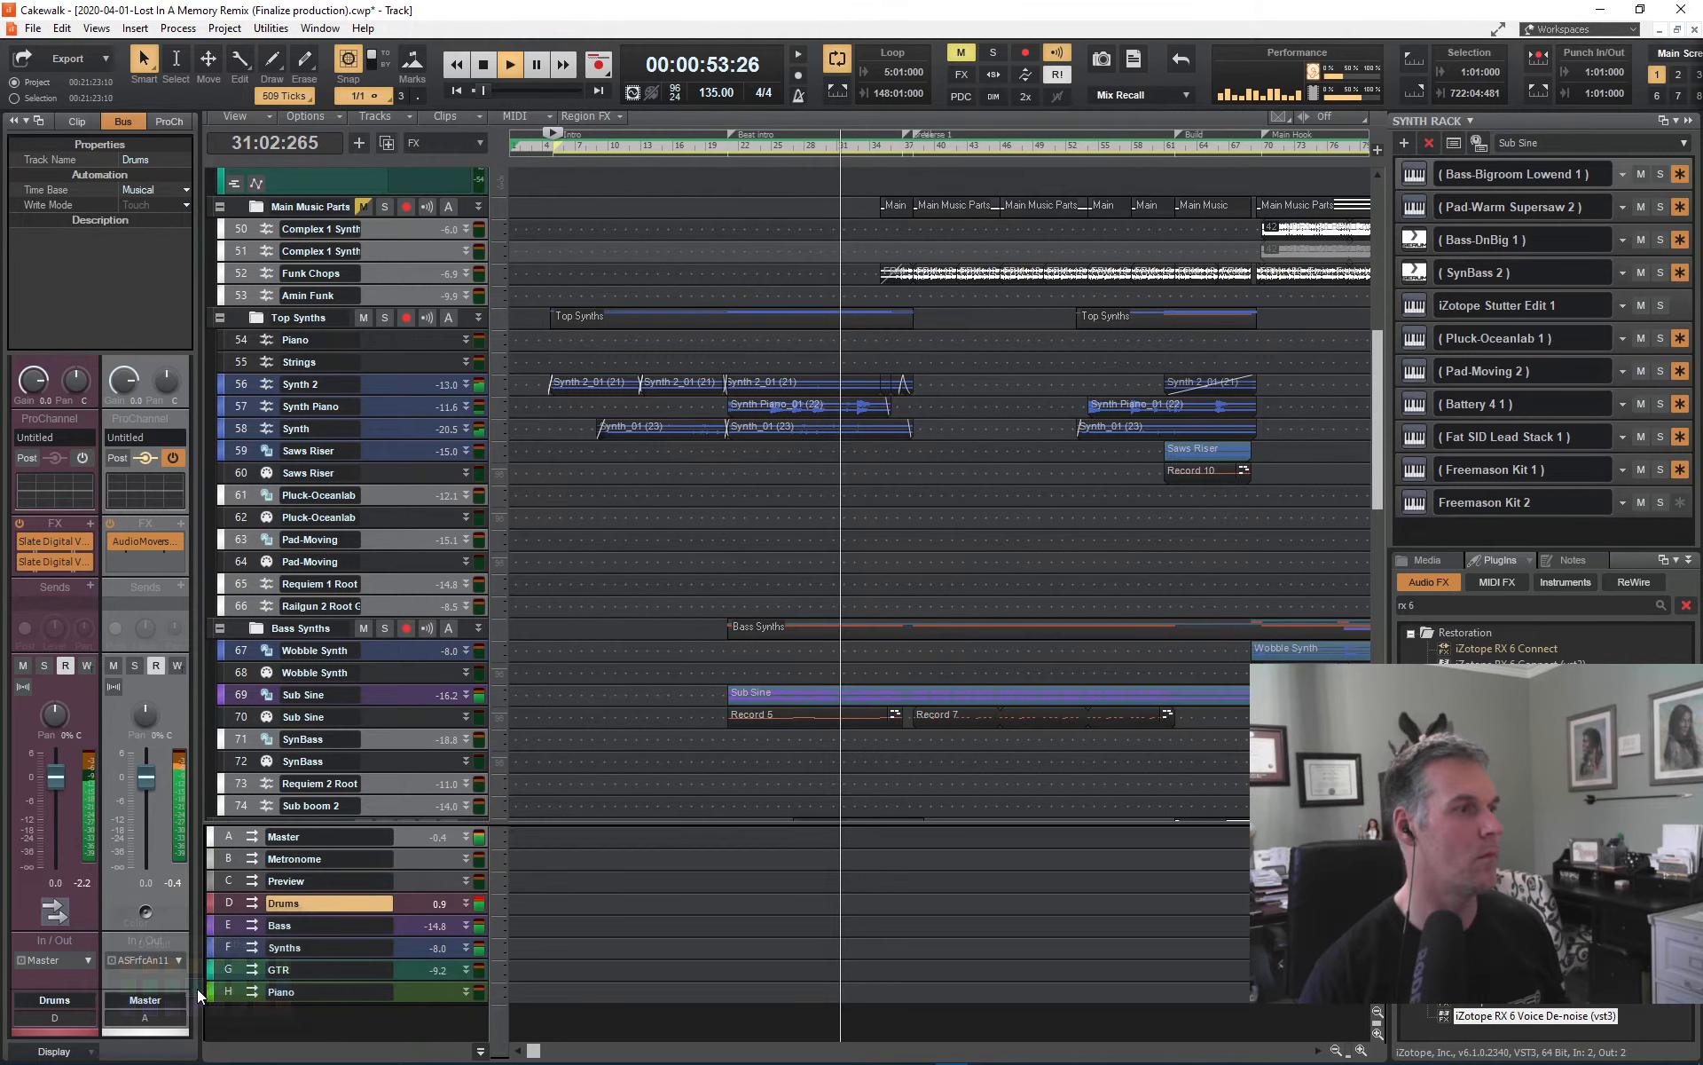
left_click(203, 990)
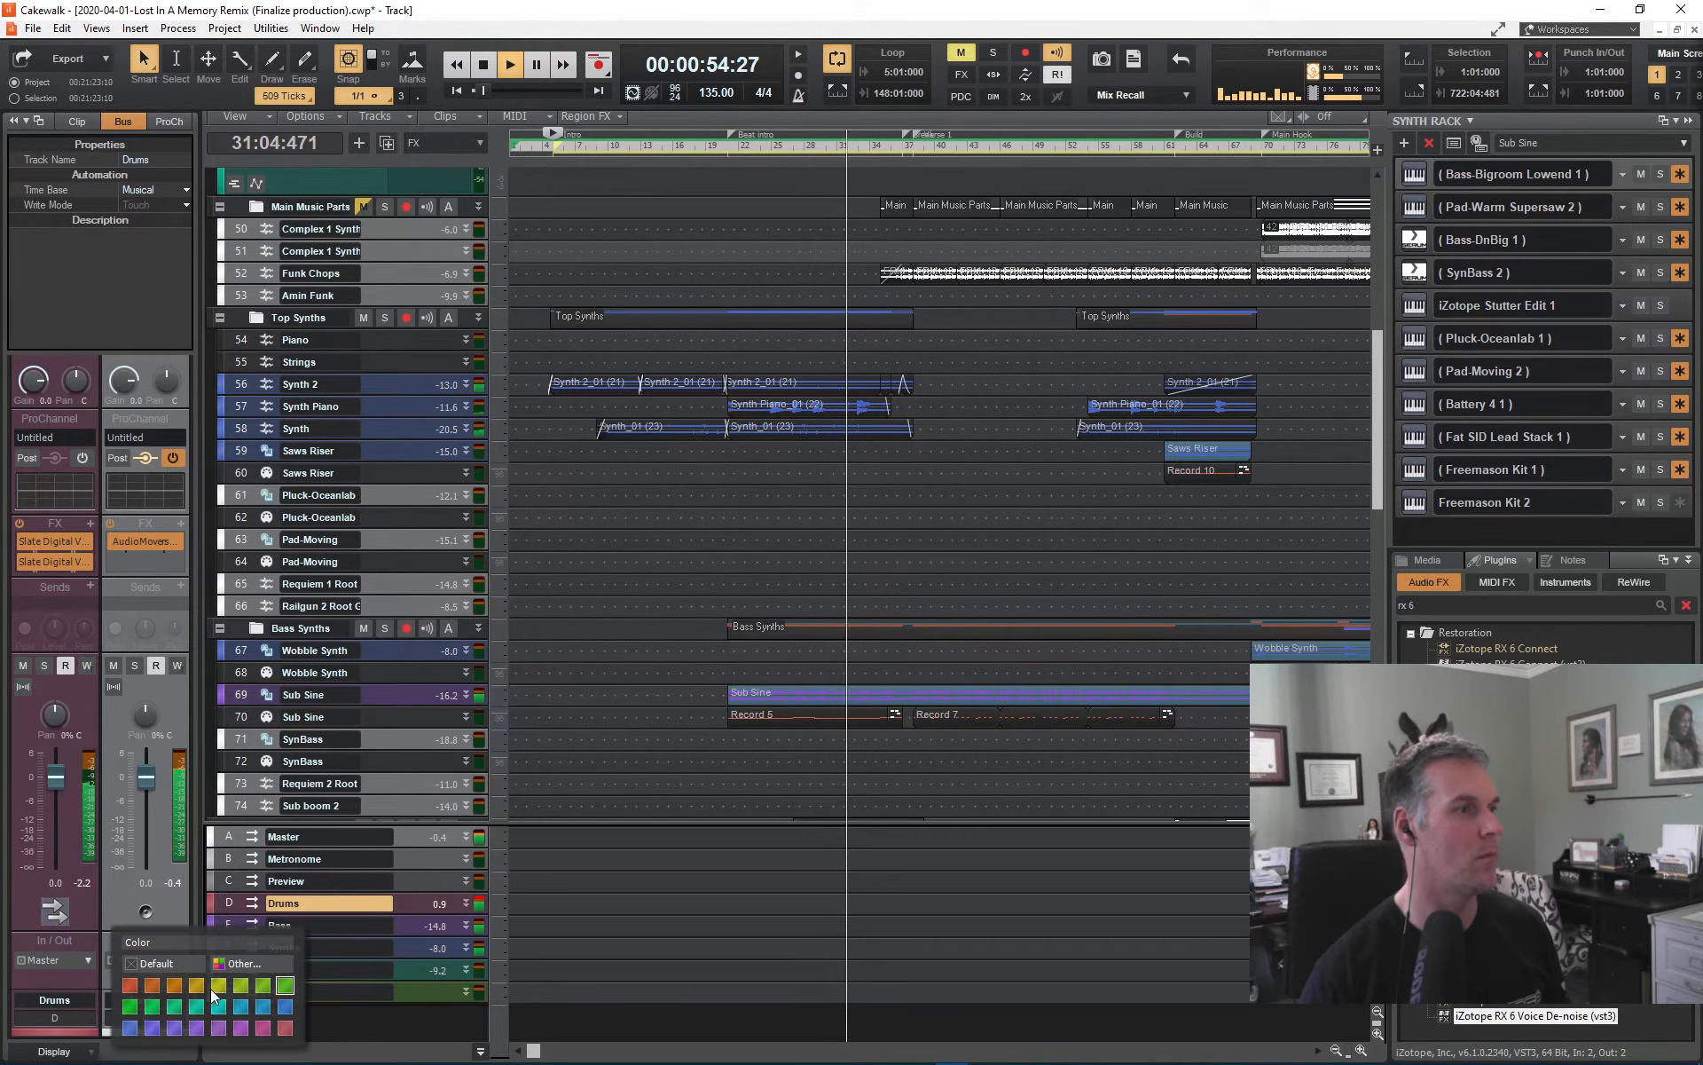
left_click(282, 985)
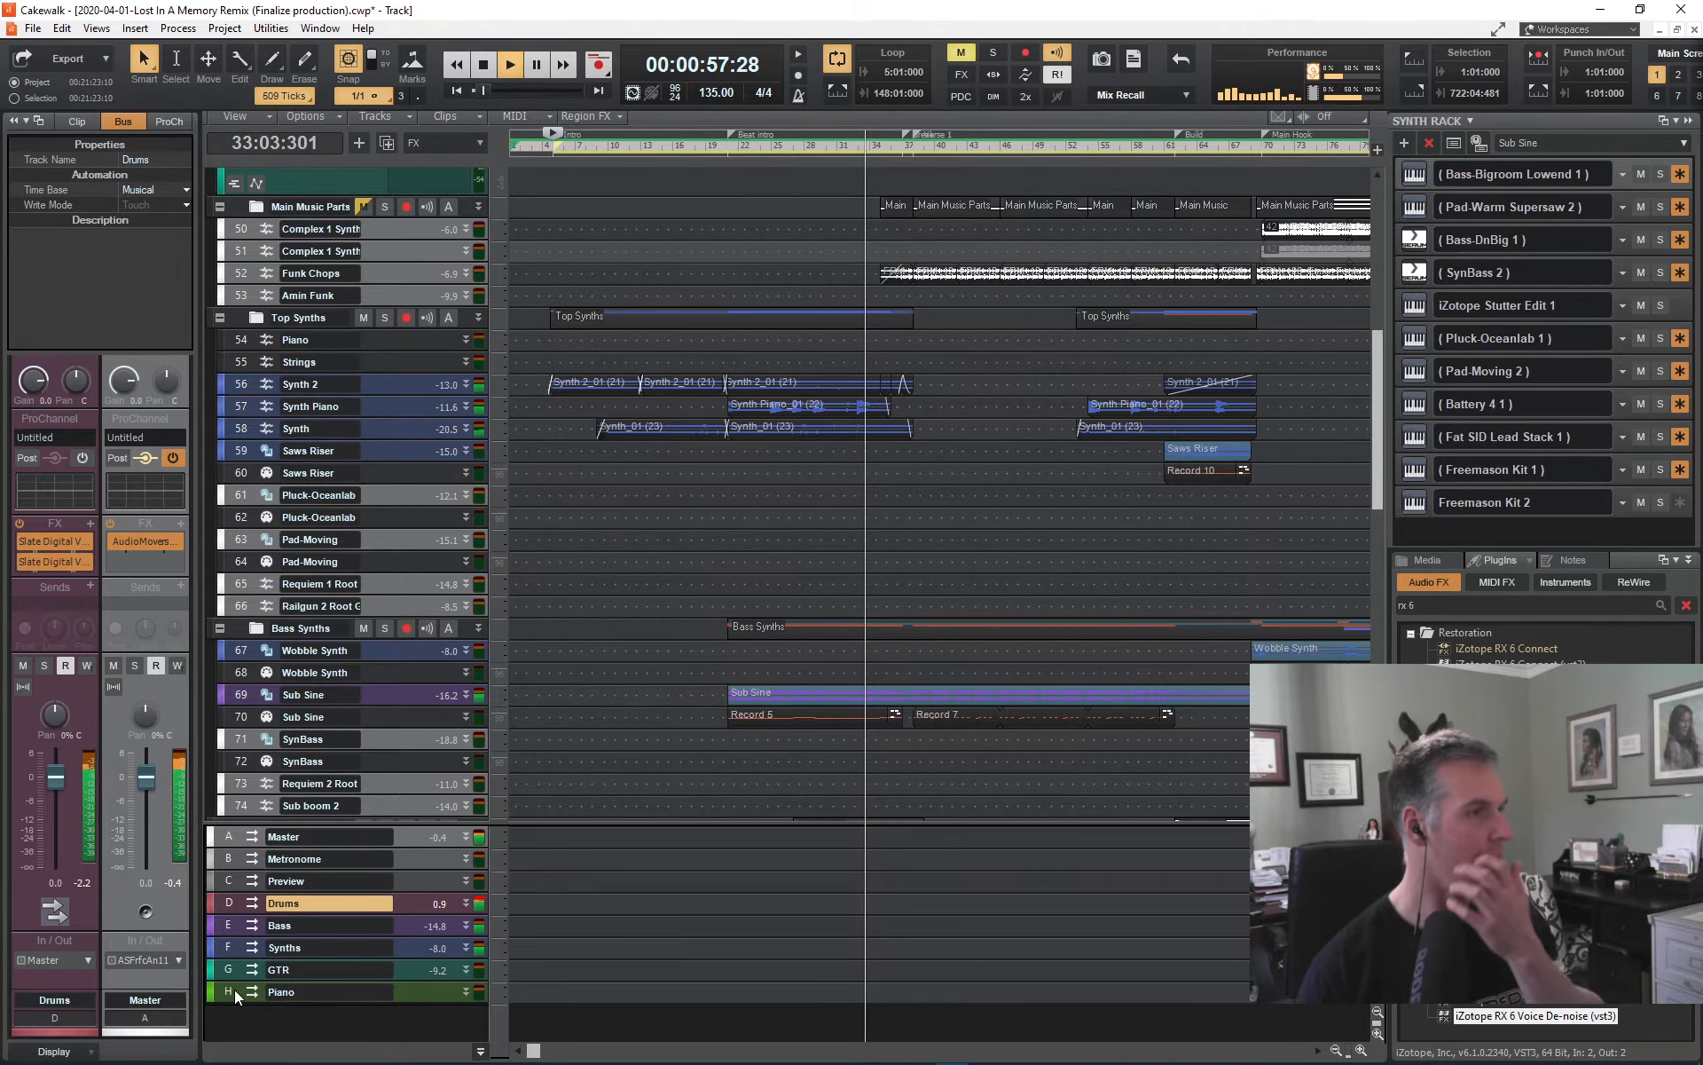
- Select the guitar tracks from Harm Gtr1 through Solo in the GTR Lead folder and color them all teal
scroll(370, 492, "up", 8)
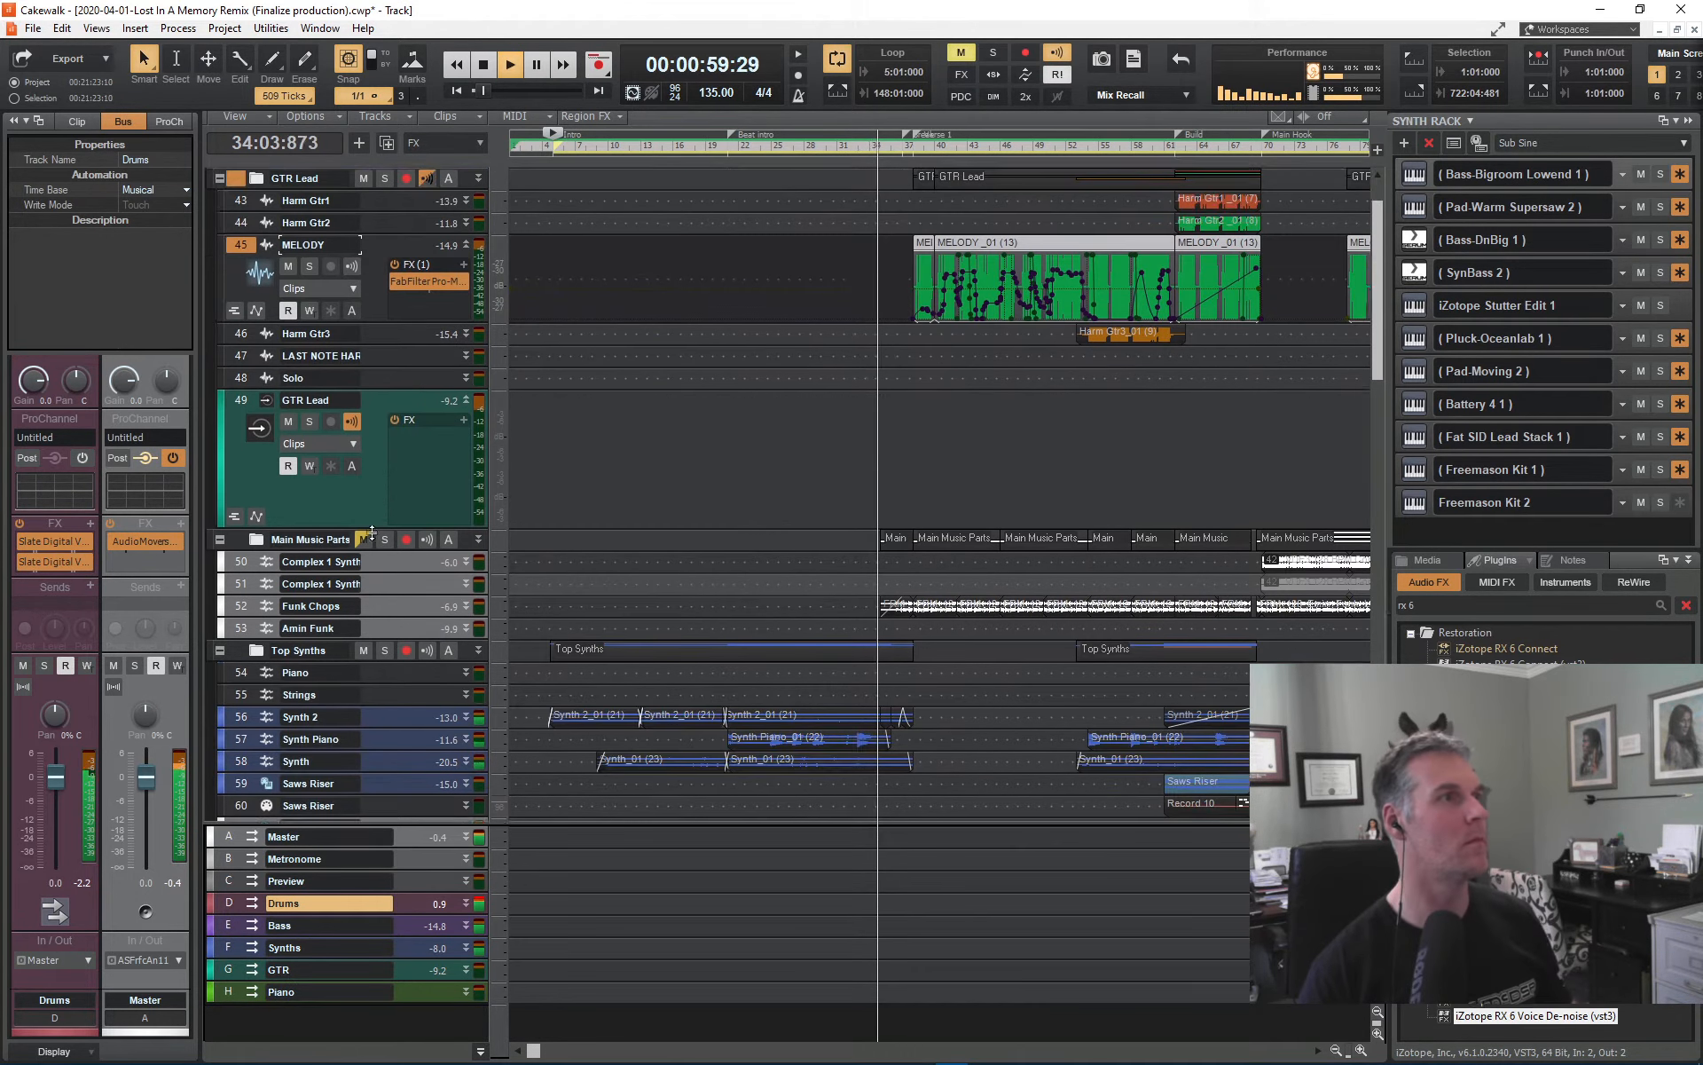
left_click(239, 401)
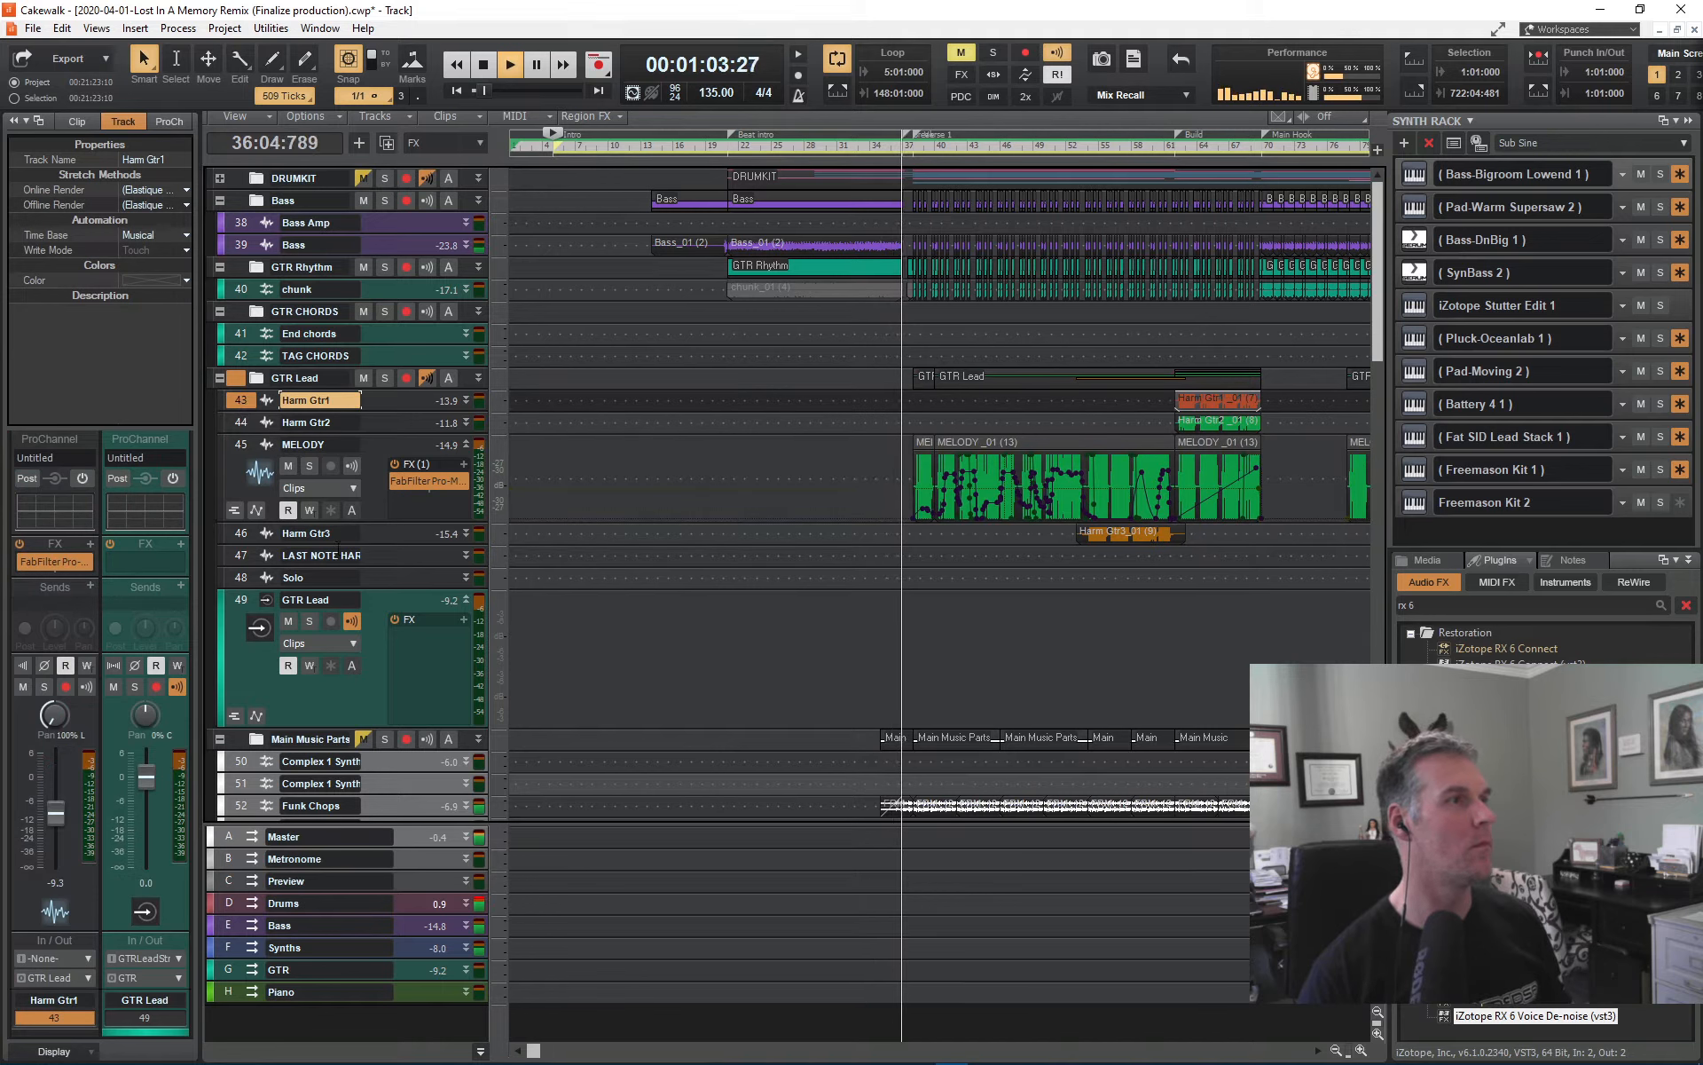
left_click(241, 599, "ctrl")
left_click(241, 598)
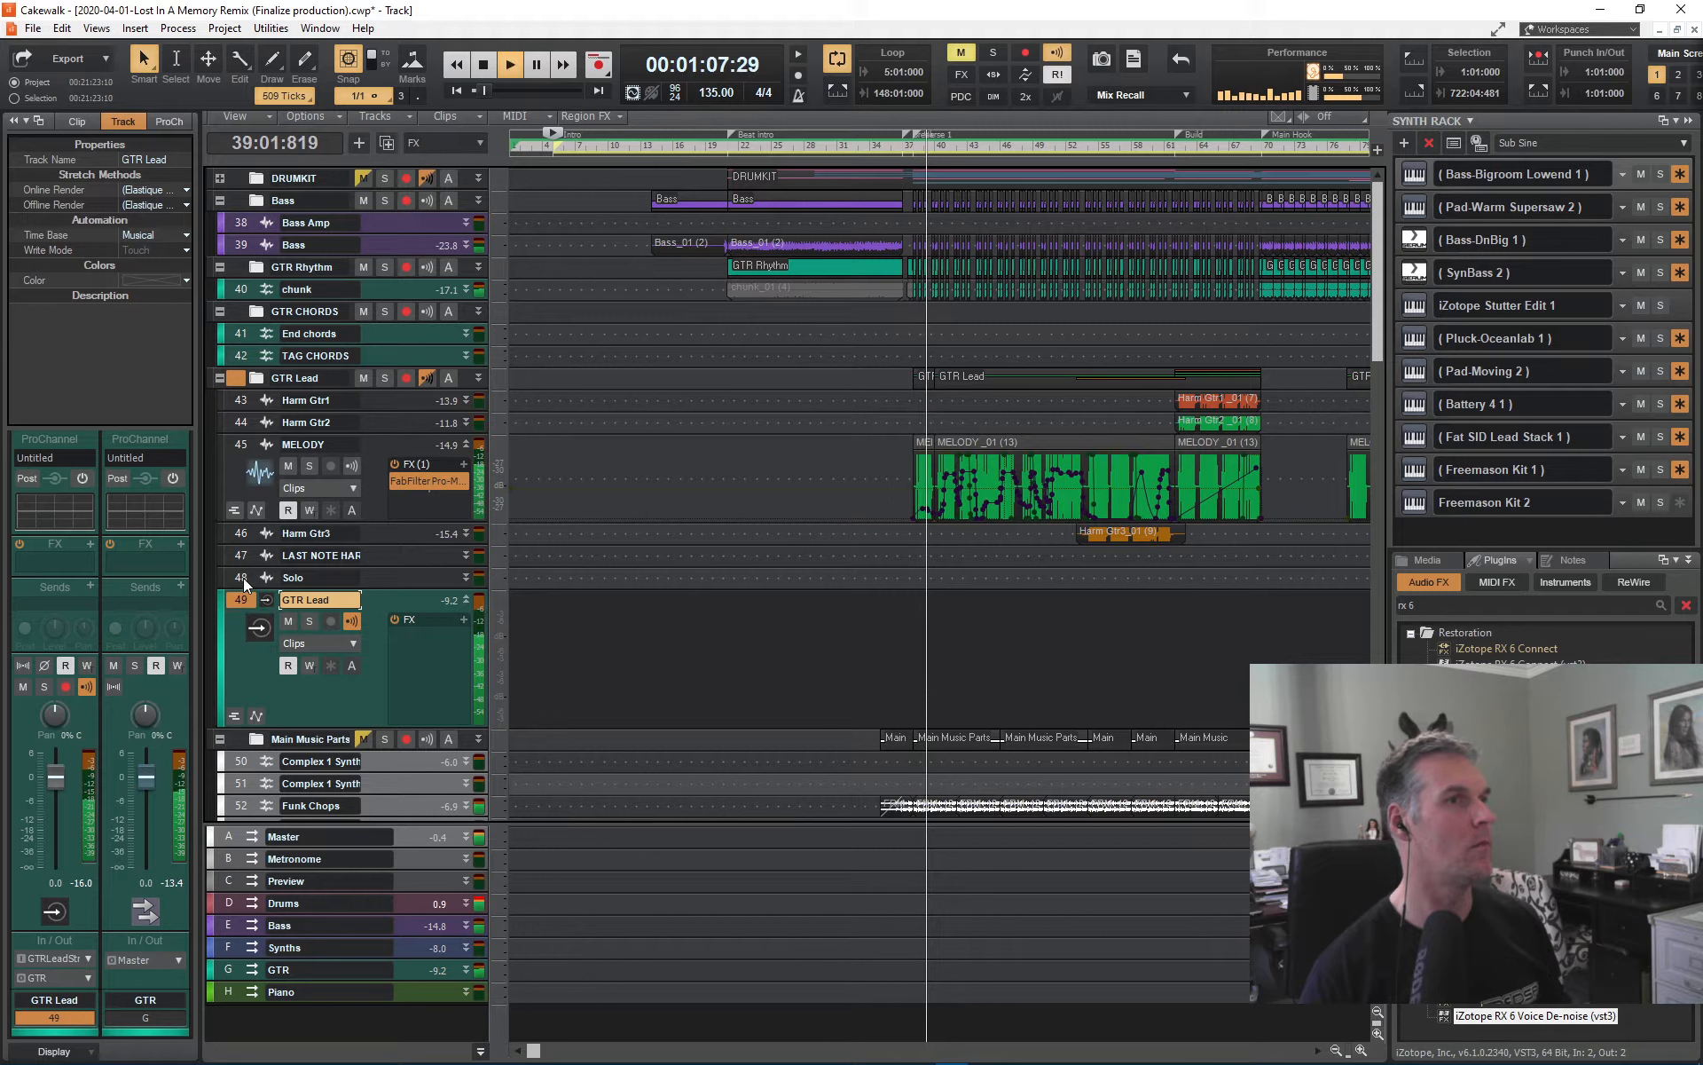
left_click(244, 578)
left_click(243, 403, "shift")
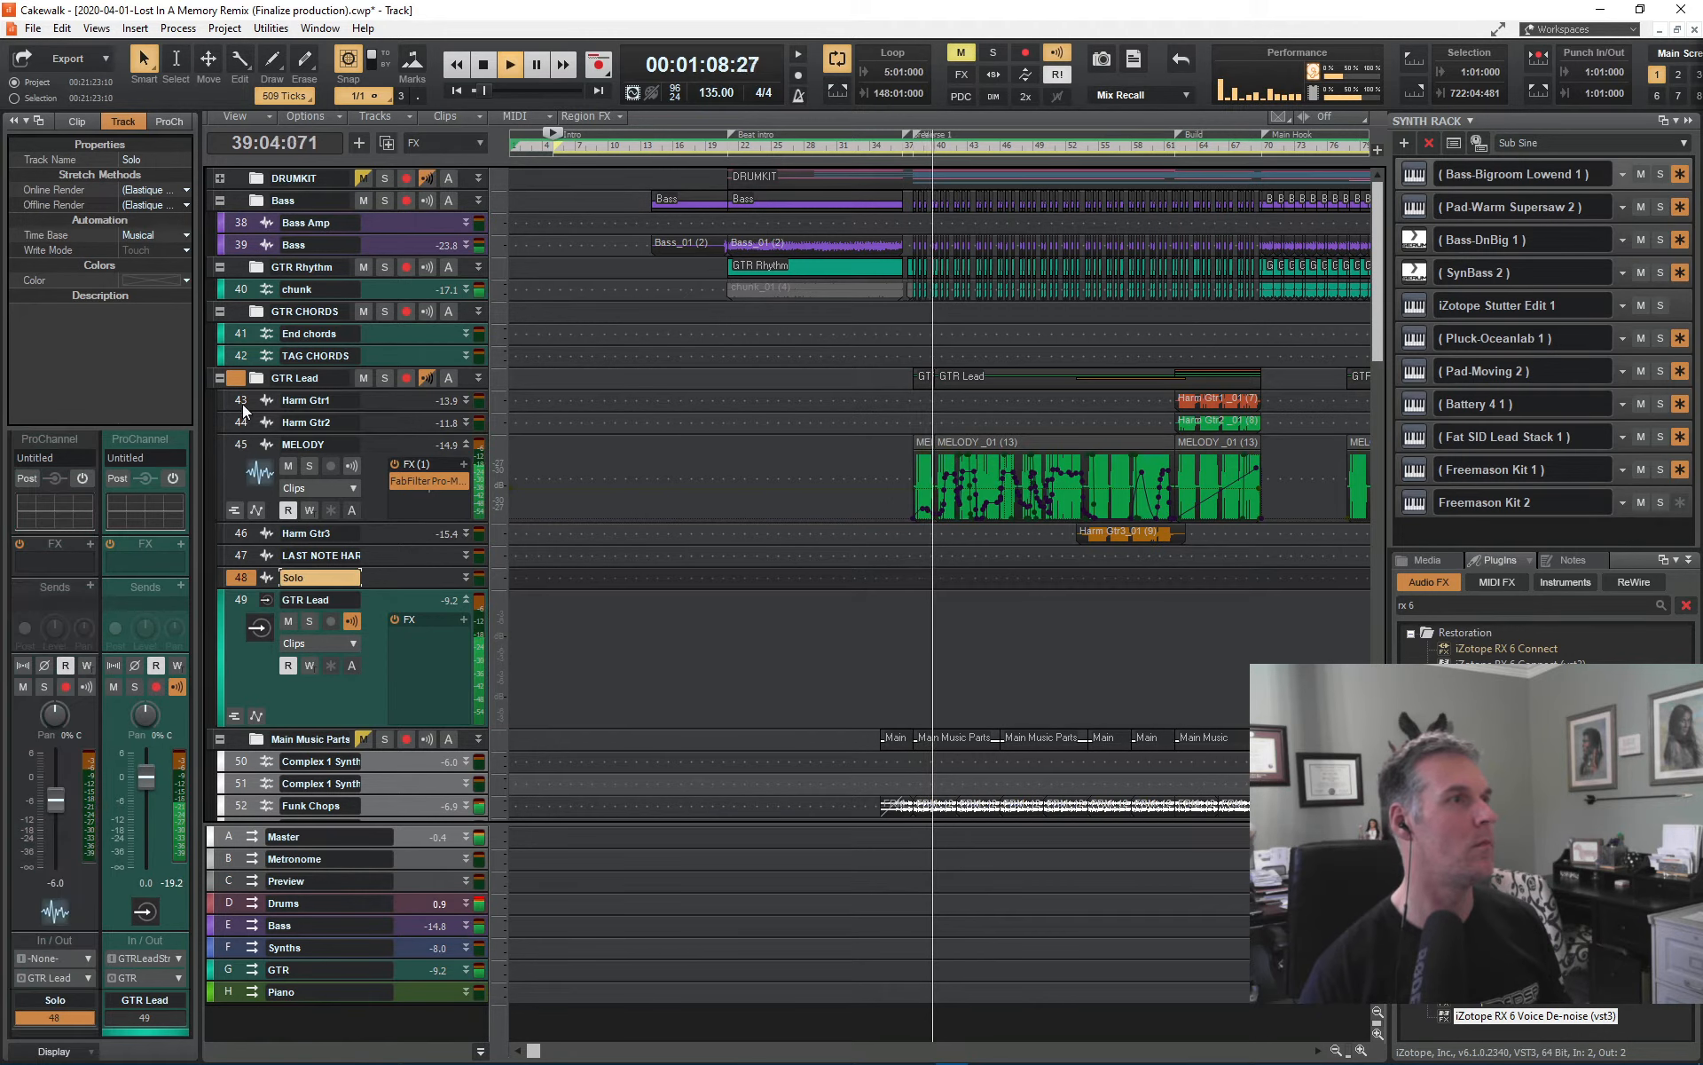
left_click(222, 578)
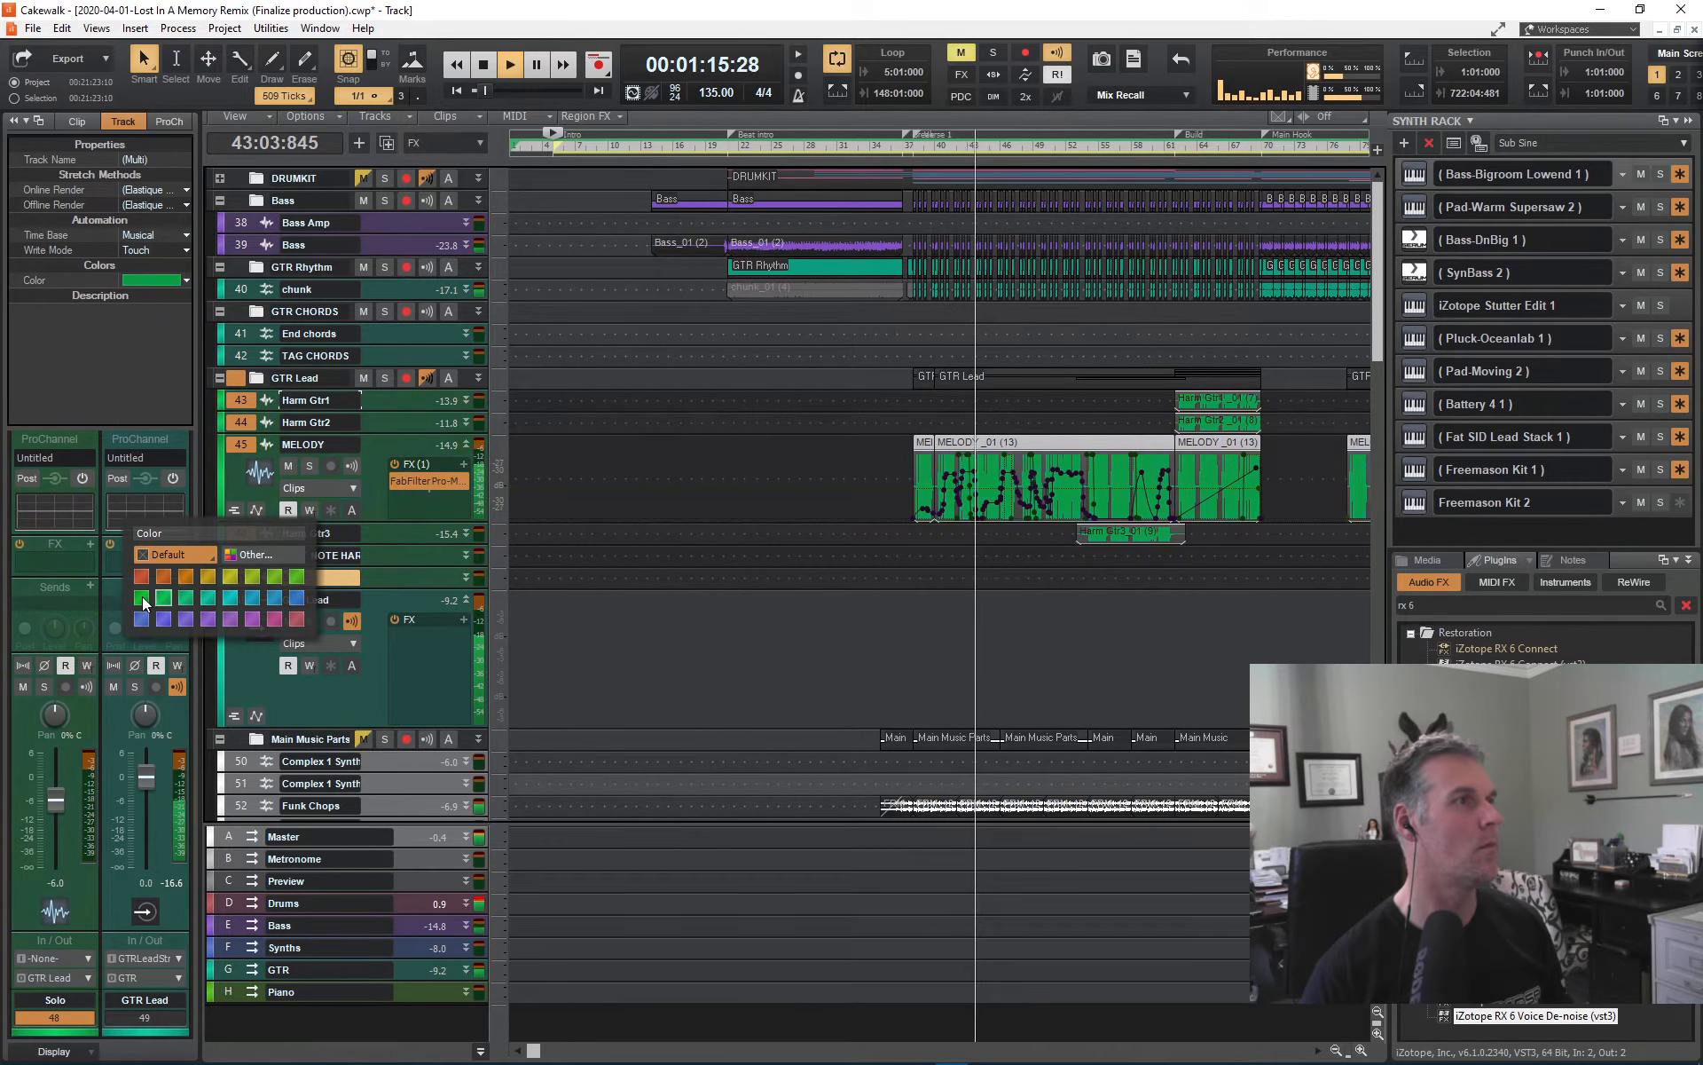
left_click(193, 598)
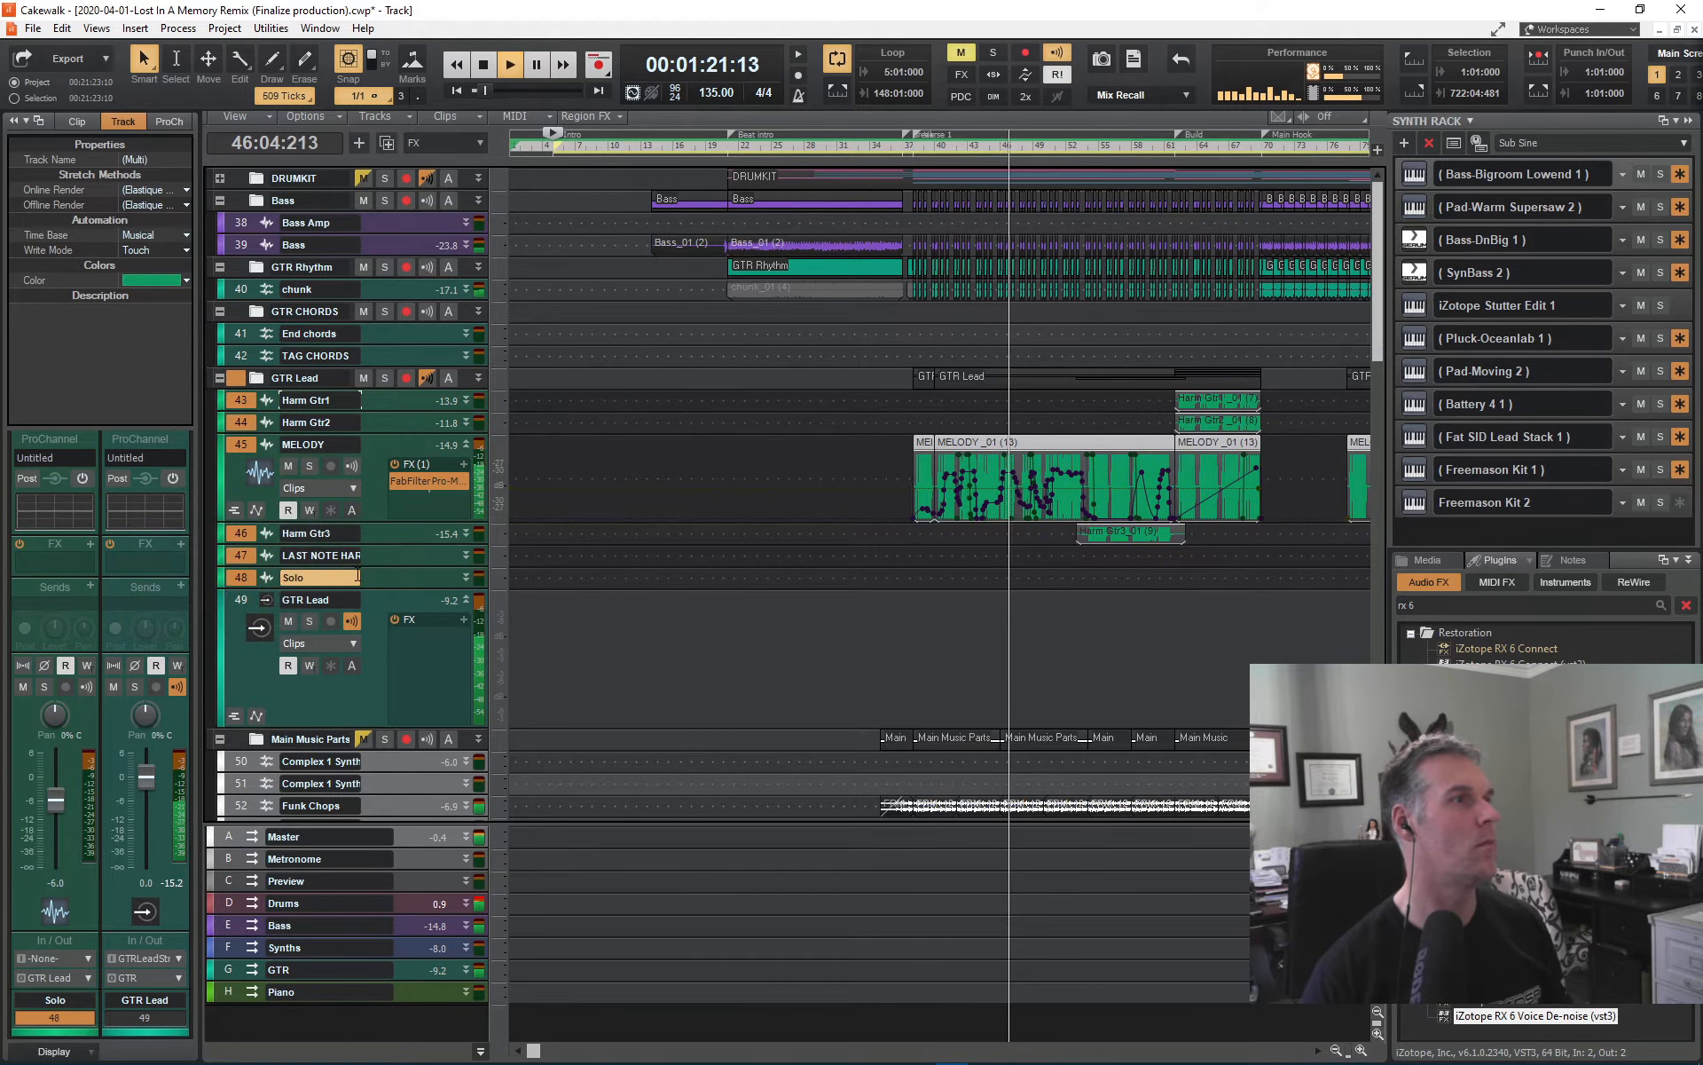
- Color the GTR Lead, GTR CHORDS and GTR Rhythm track folders teal to match the GTR bus
left_click(213, 381)
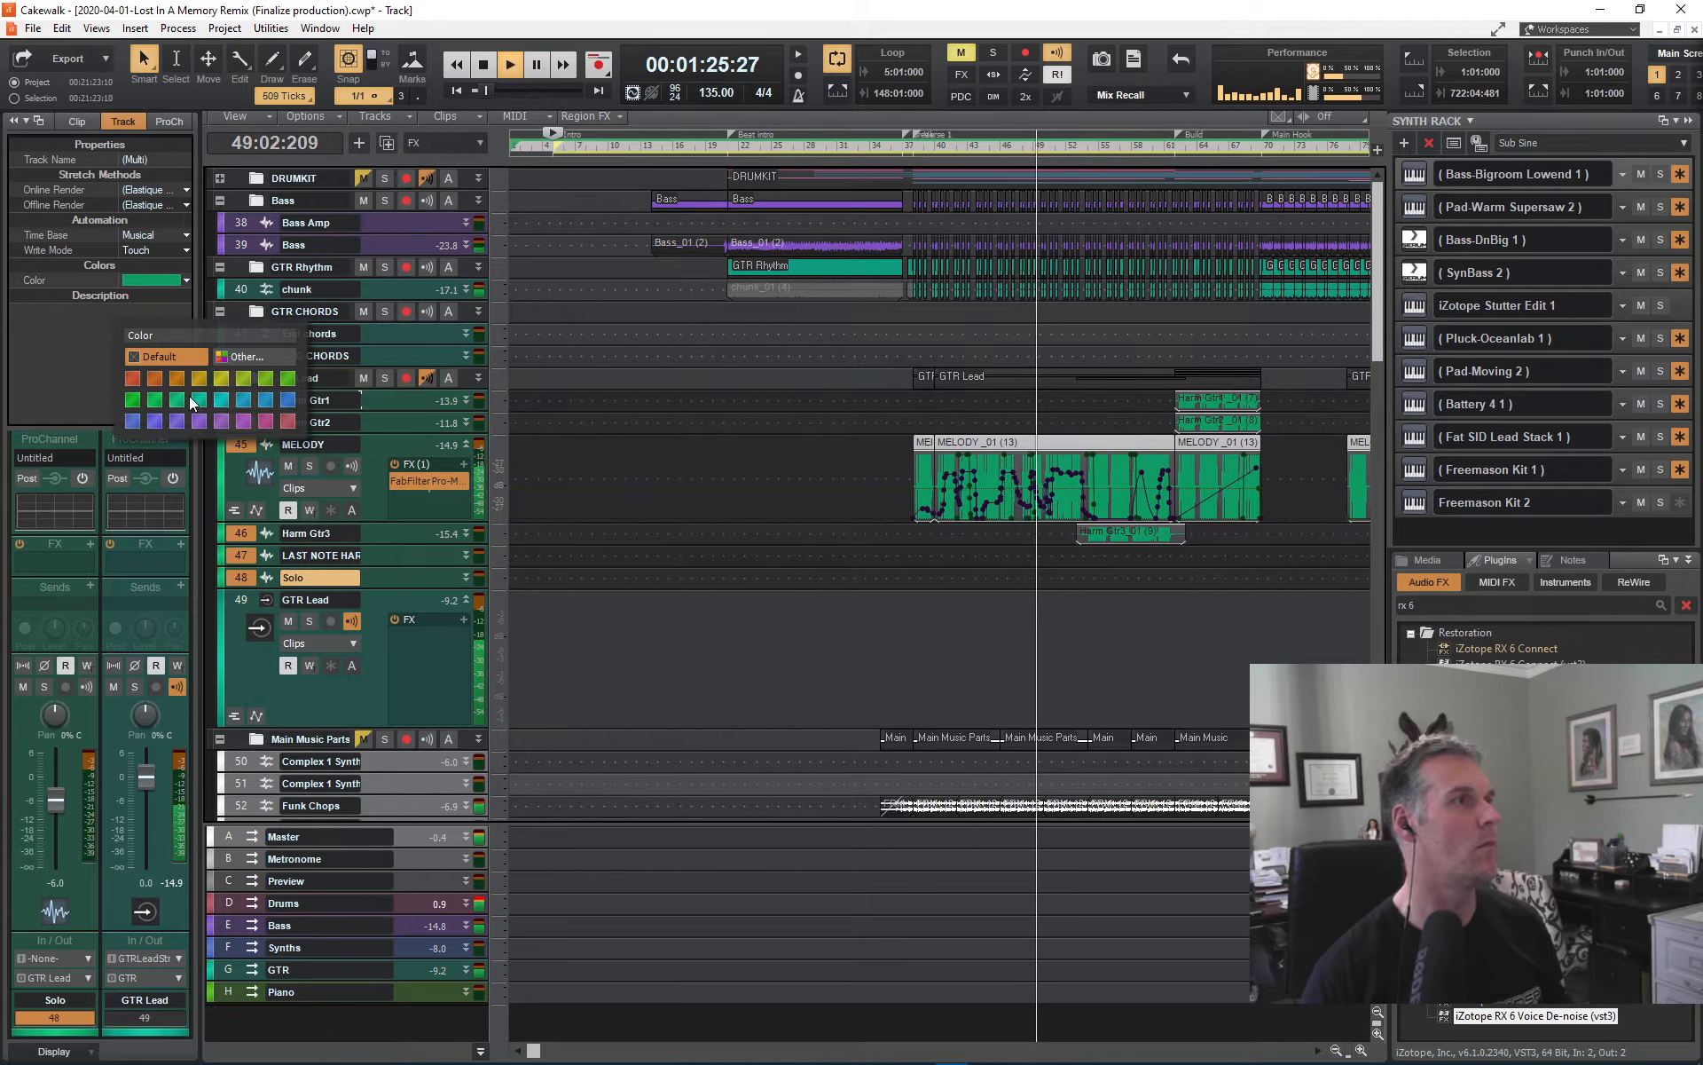
left_click(204, 398)
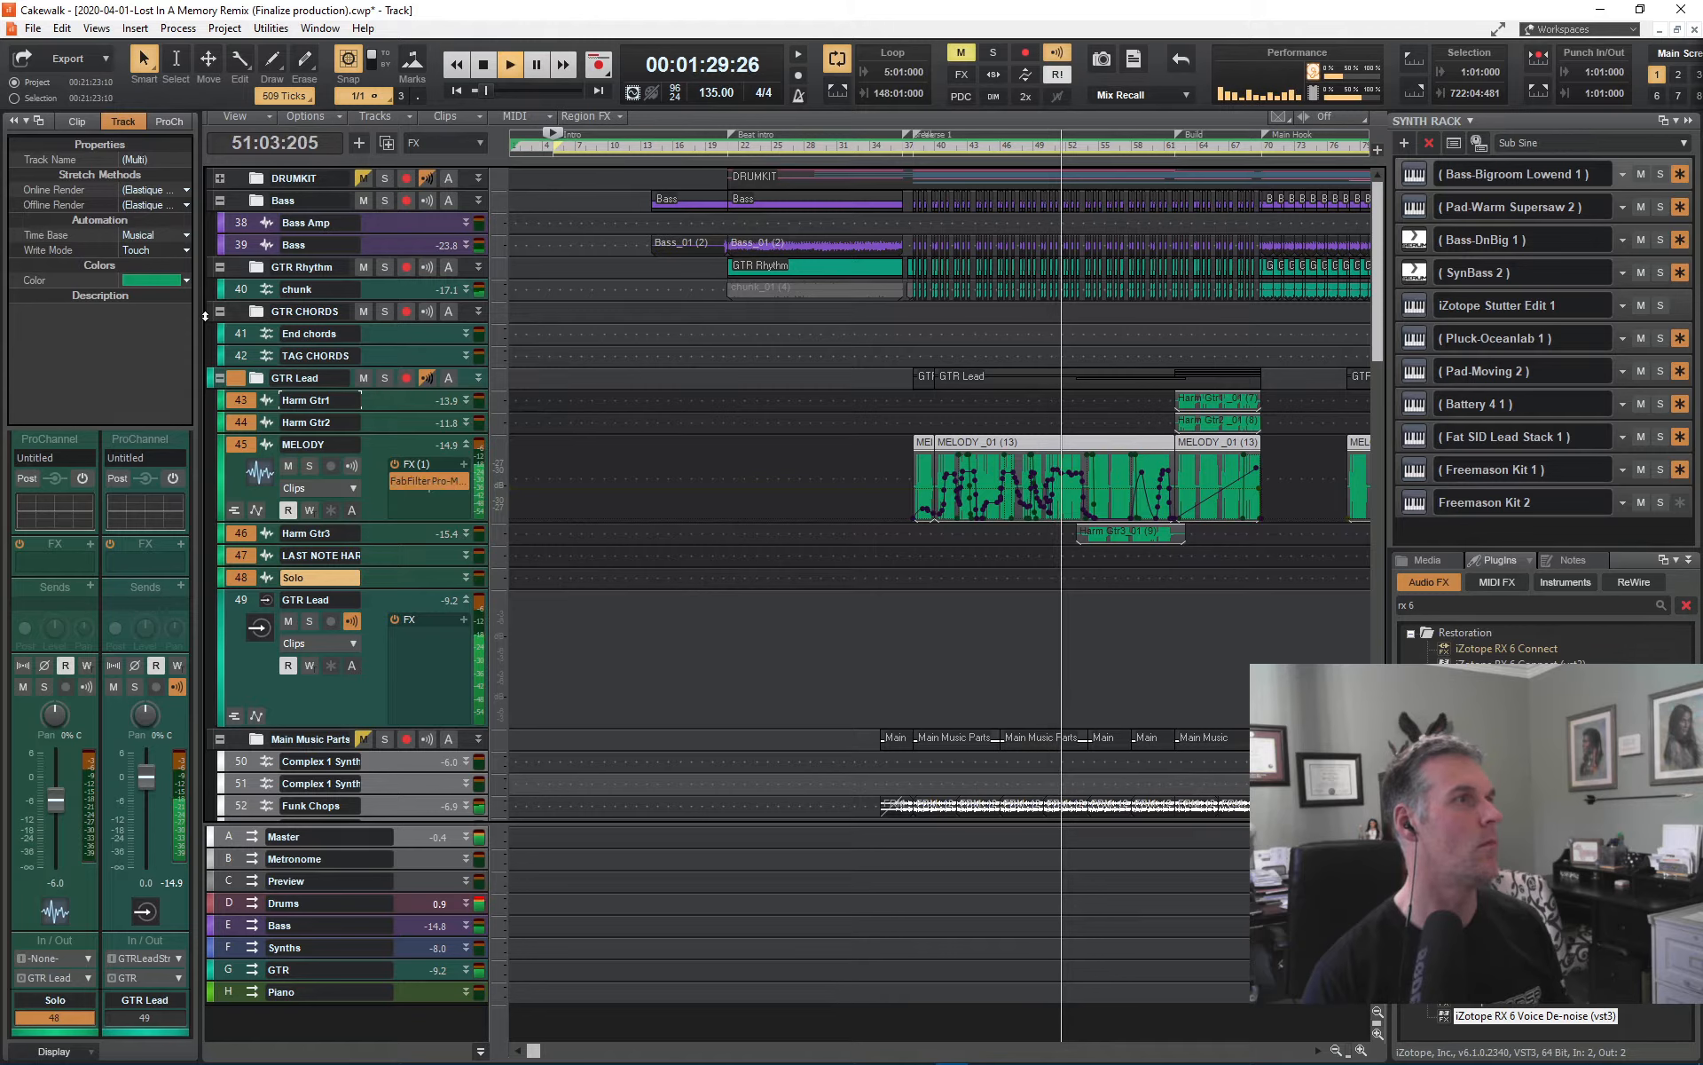
left_click(184, 281)
left_click(199, 333)
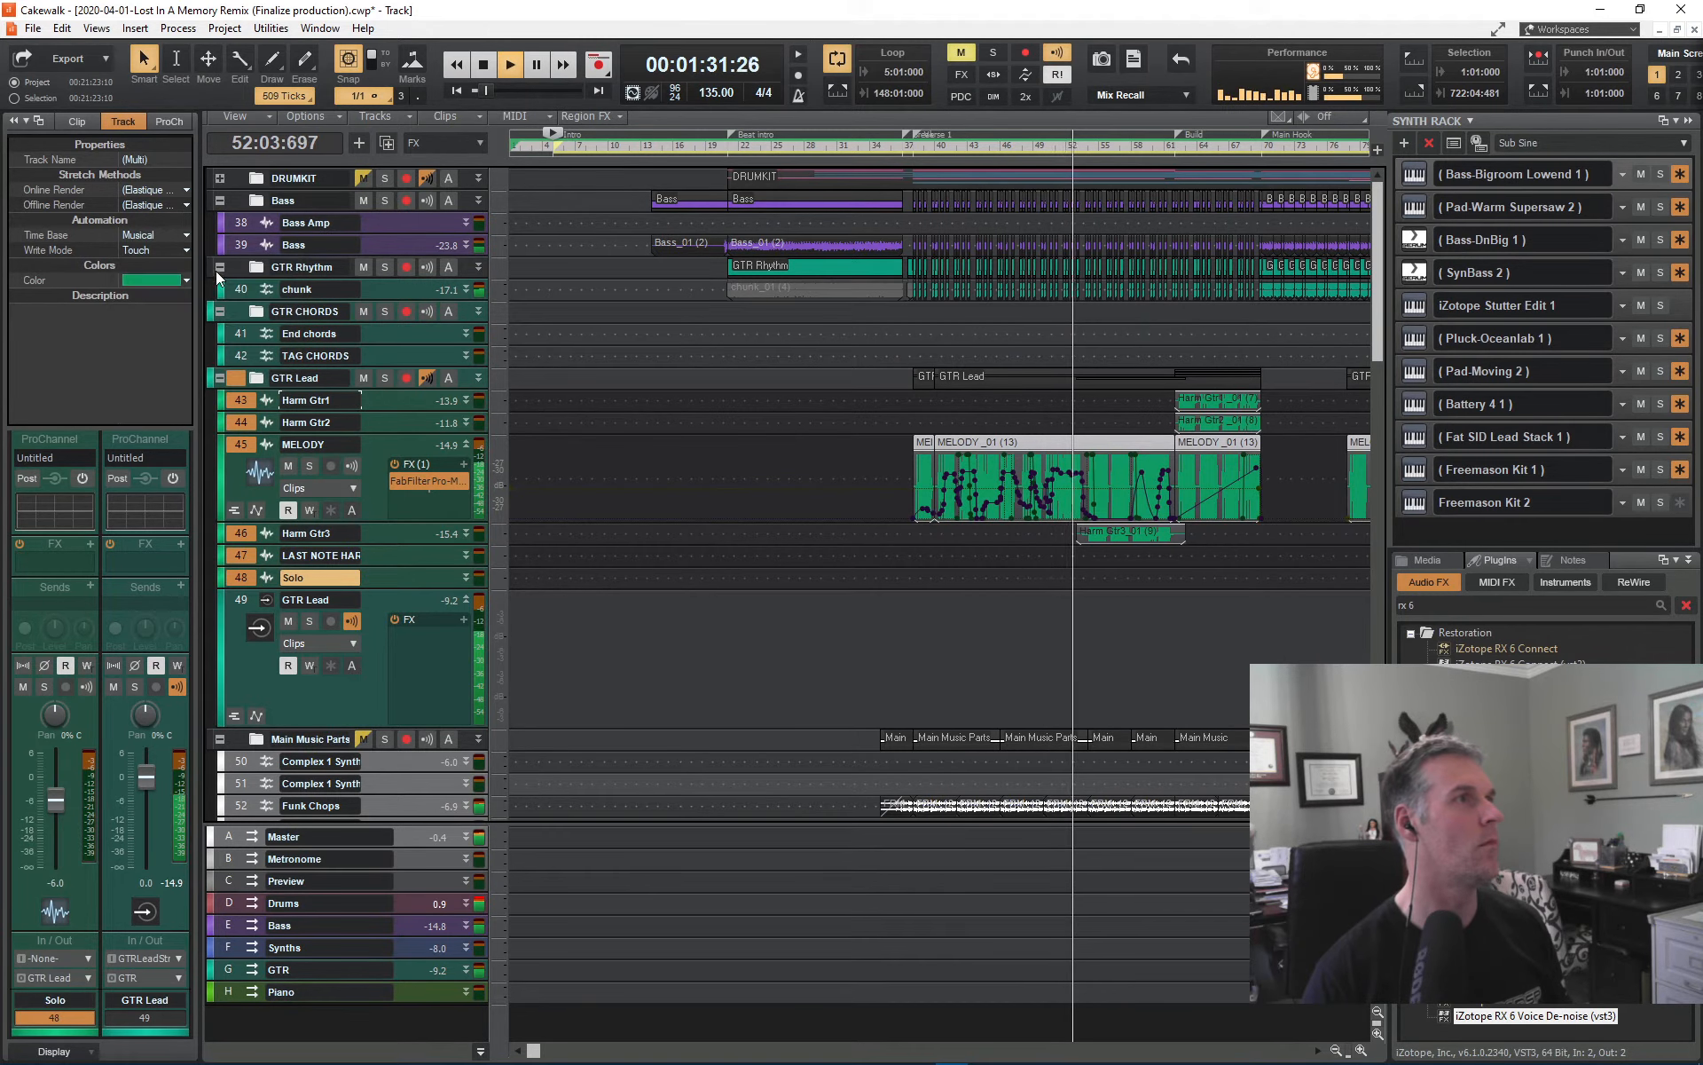
left_click(207, 264)
left_click(195, 282)
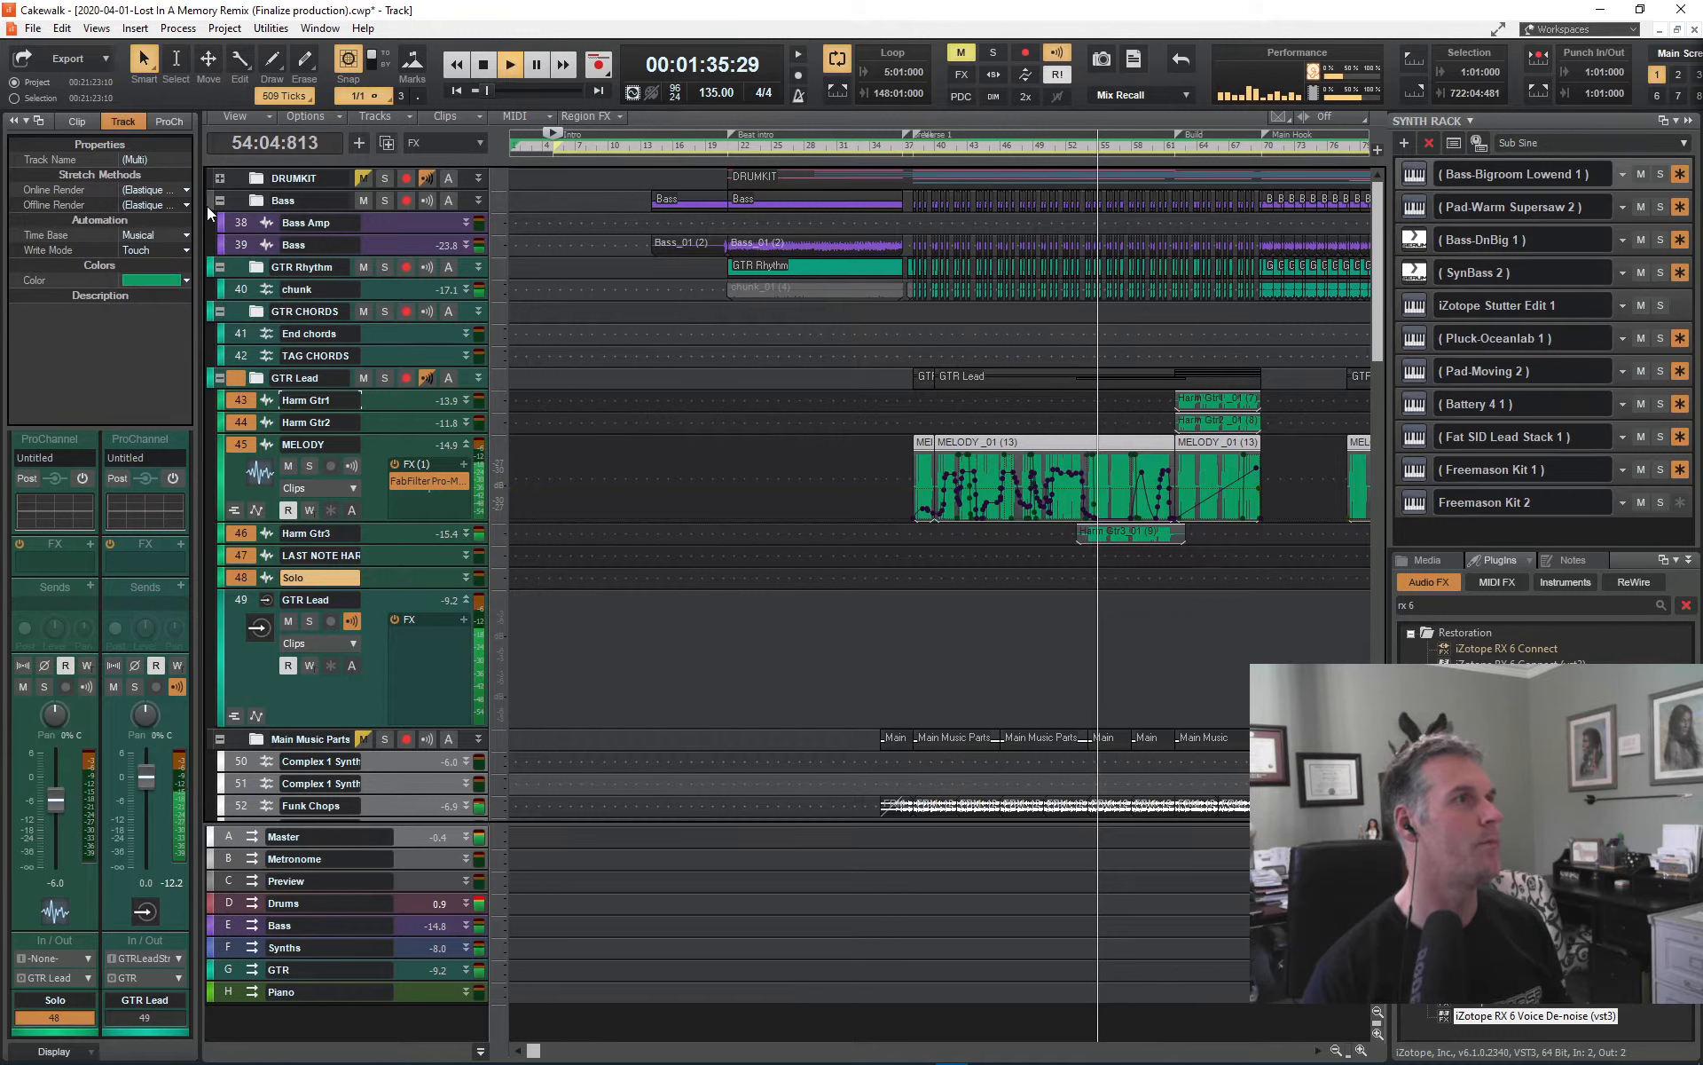
- Color the Bass track folder violet to match the Bass bus
left_click(212, 259)
left_click(213, 247)
left_click(210, 201)
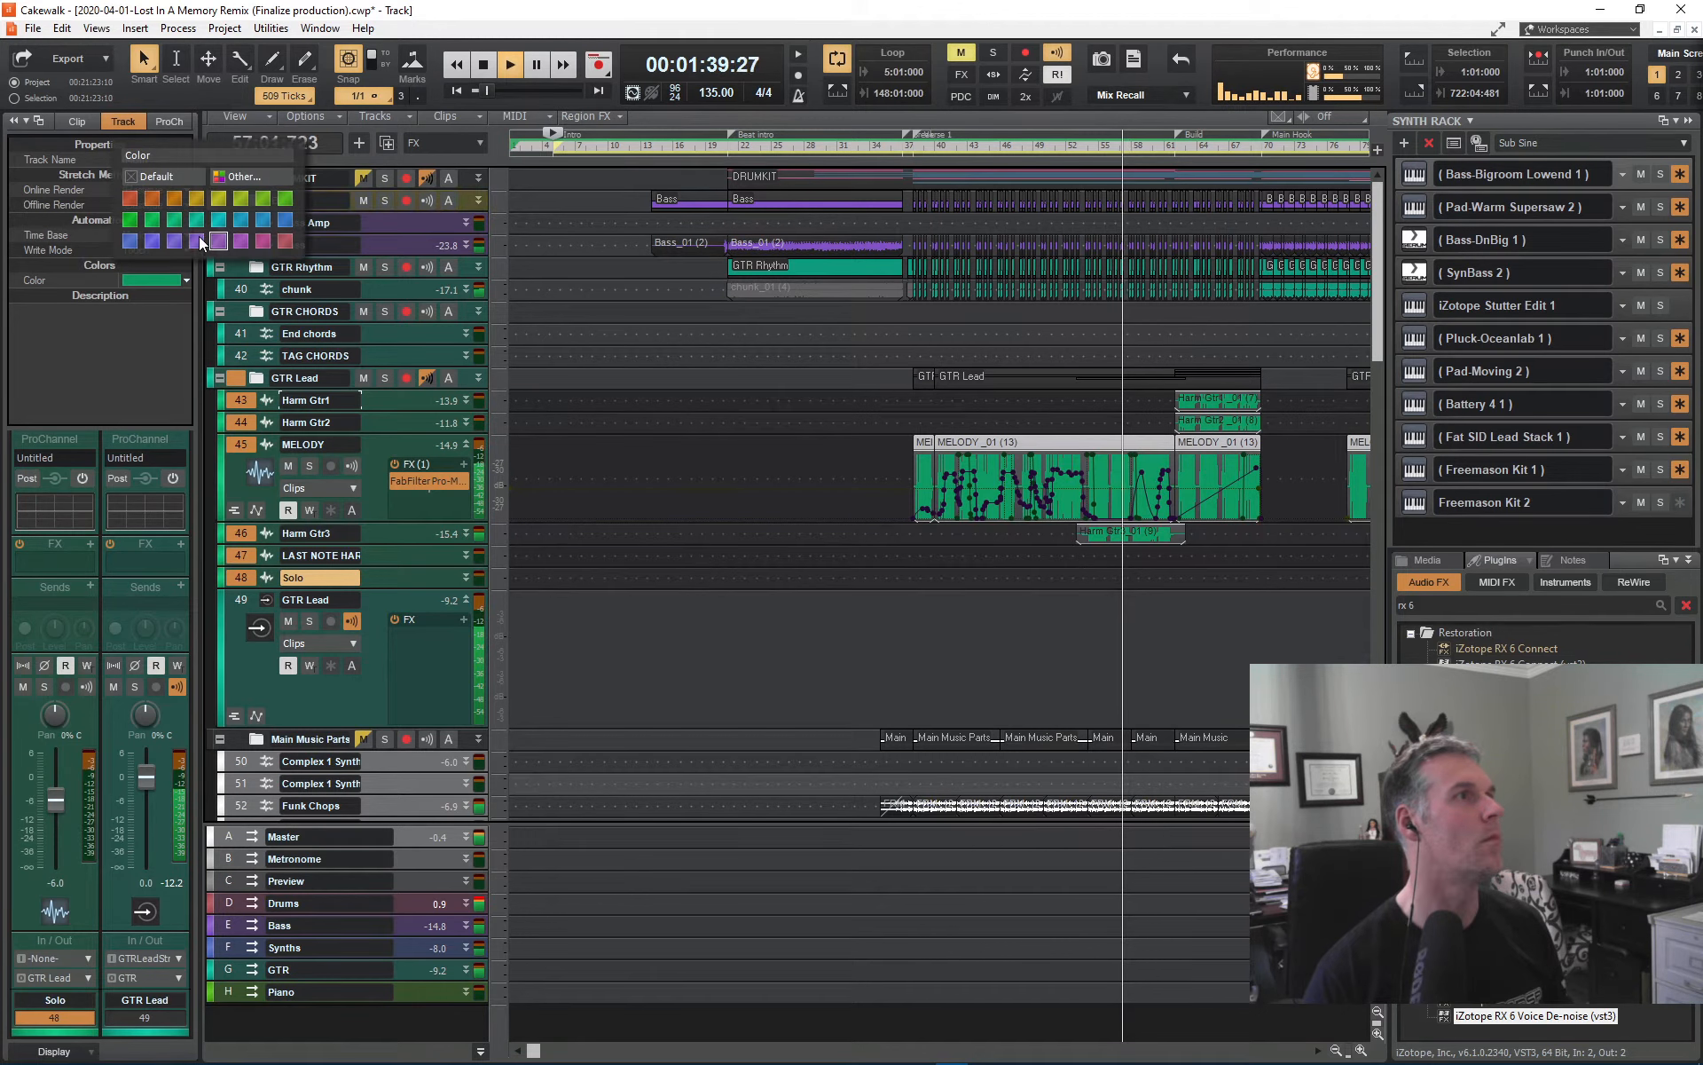
left_click(250, 220)
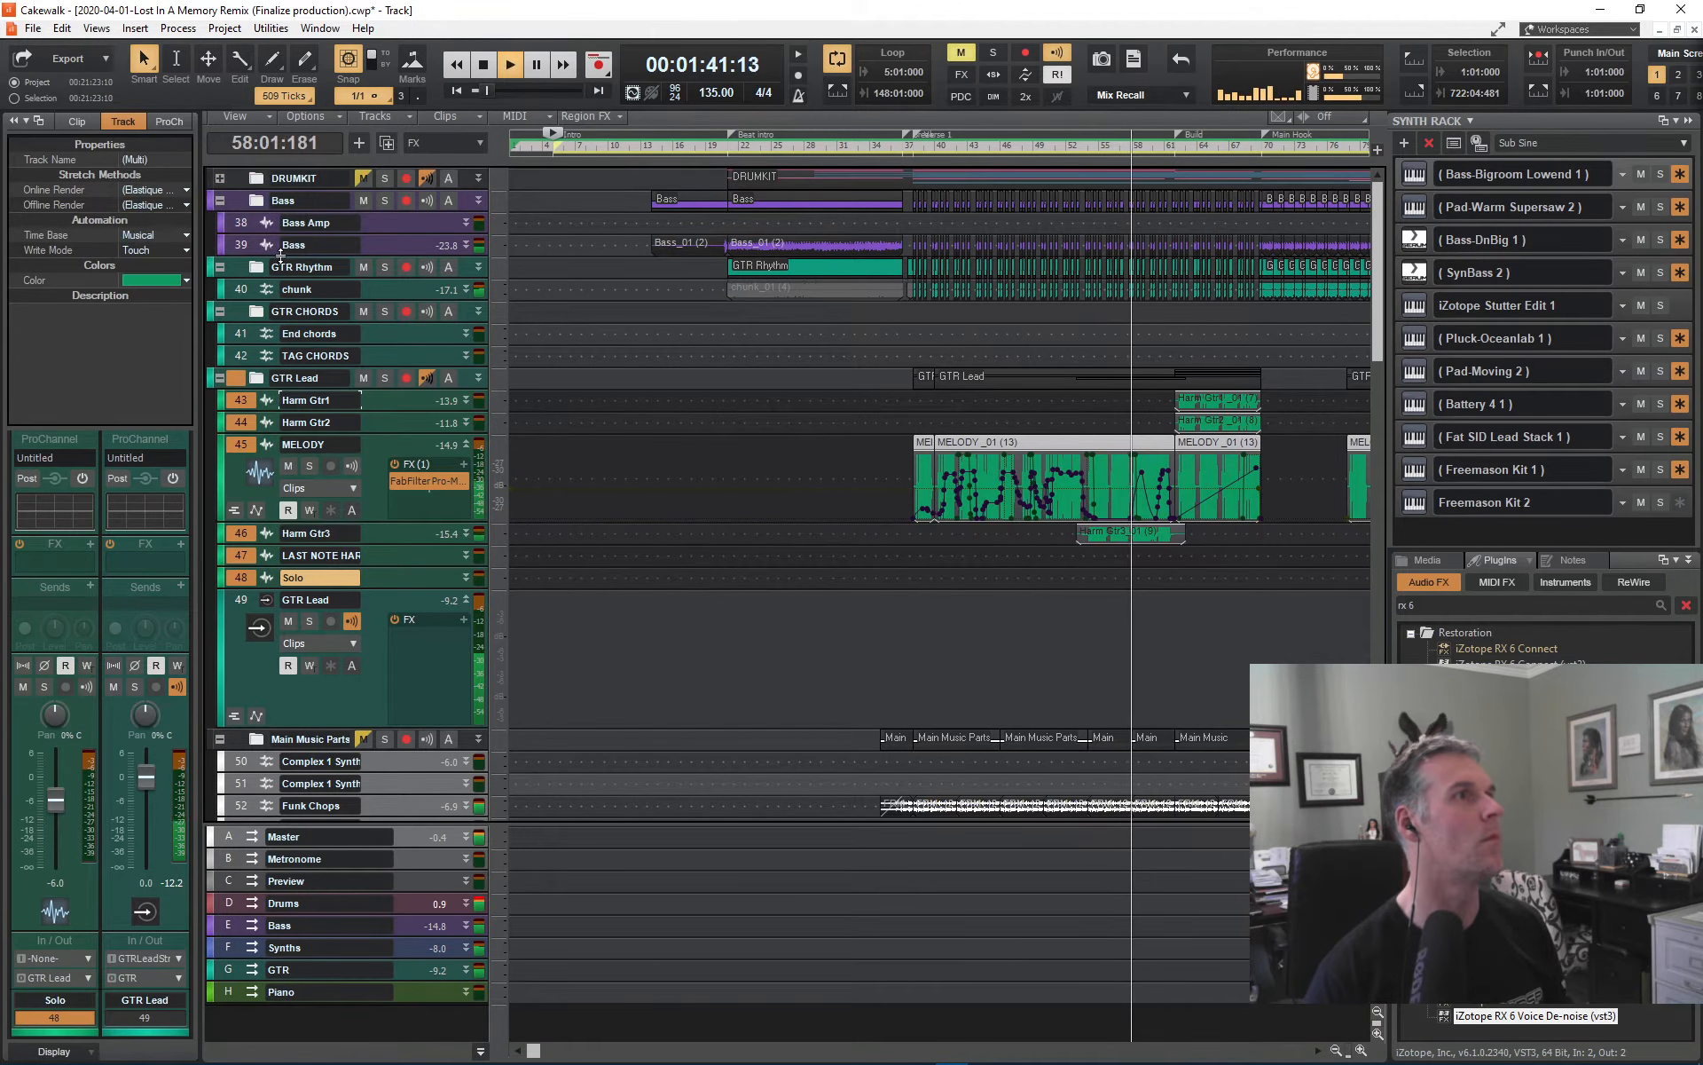
- Expand the DRUMKIT folder and color it muted red to match the Drums bus
left_click(219, 178)
left_click(210, 174)
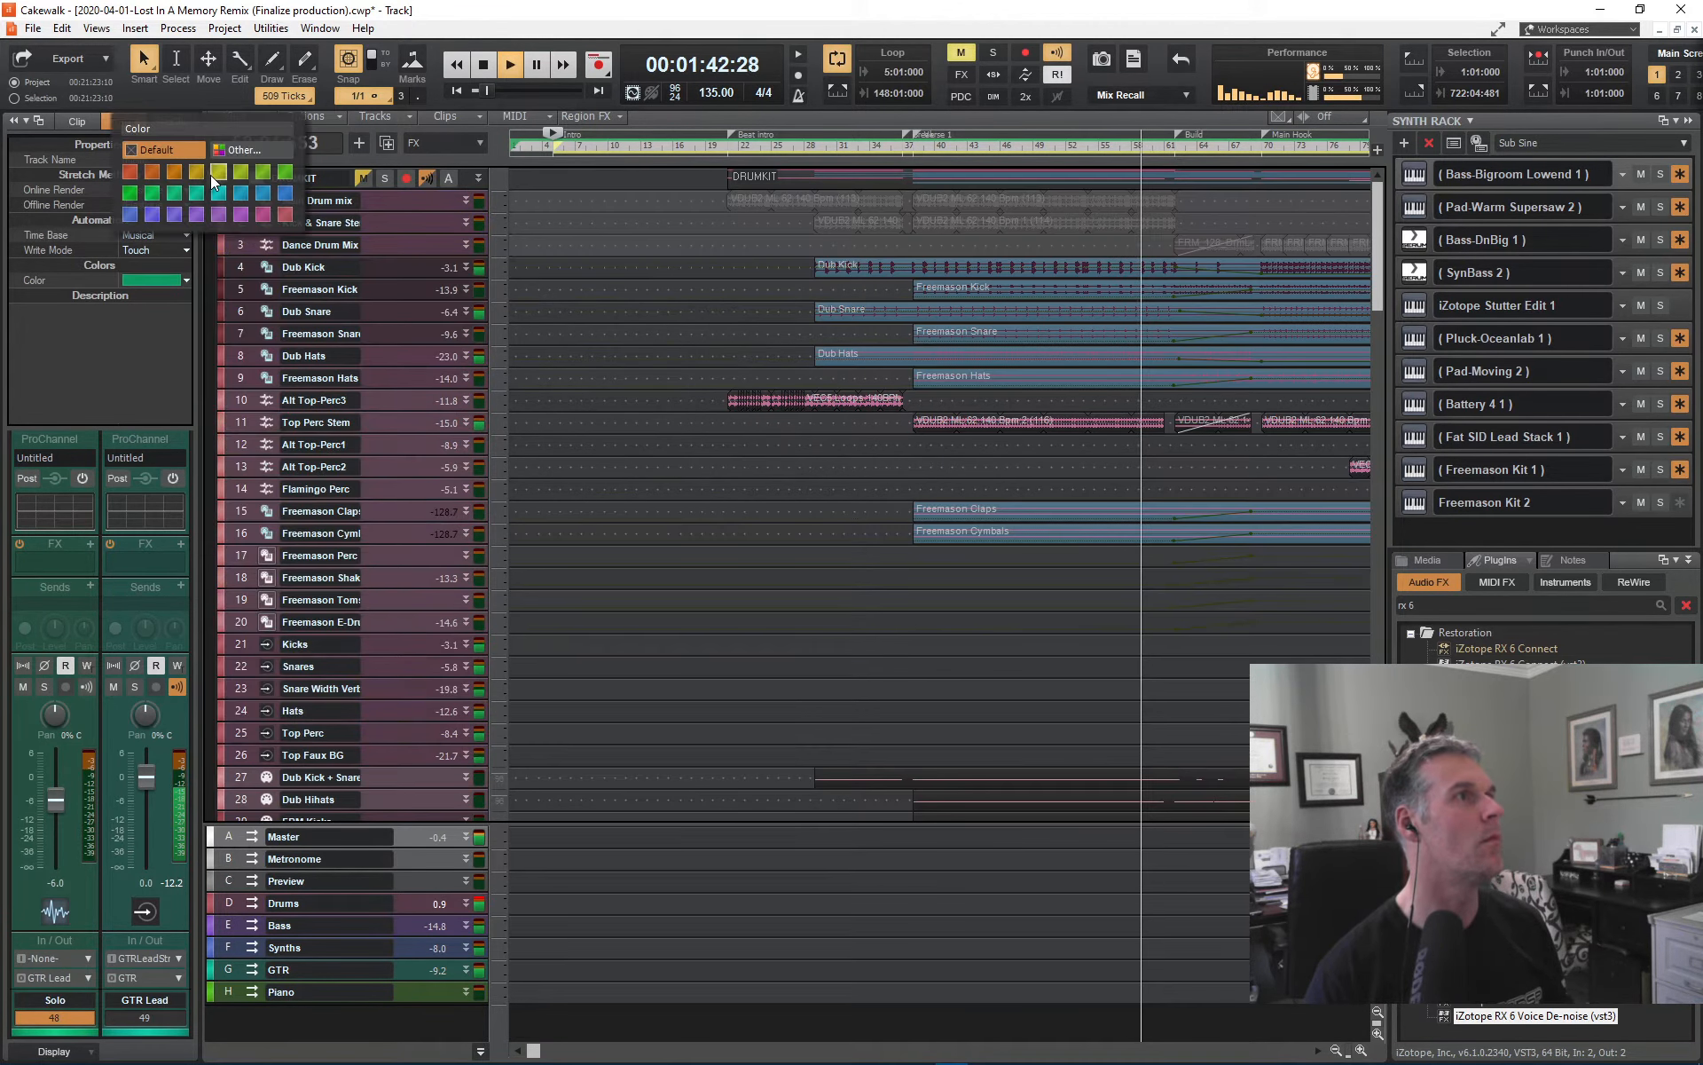
left_click(284, 215)
- Select the aux tracks Kicks through Top Faux BG in the DRUMKIT folder and remove them from the folder
scroll(452, 321, "down", 2)
scroll(453, 322, "down", 5)
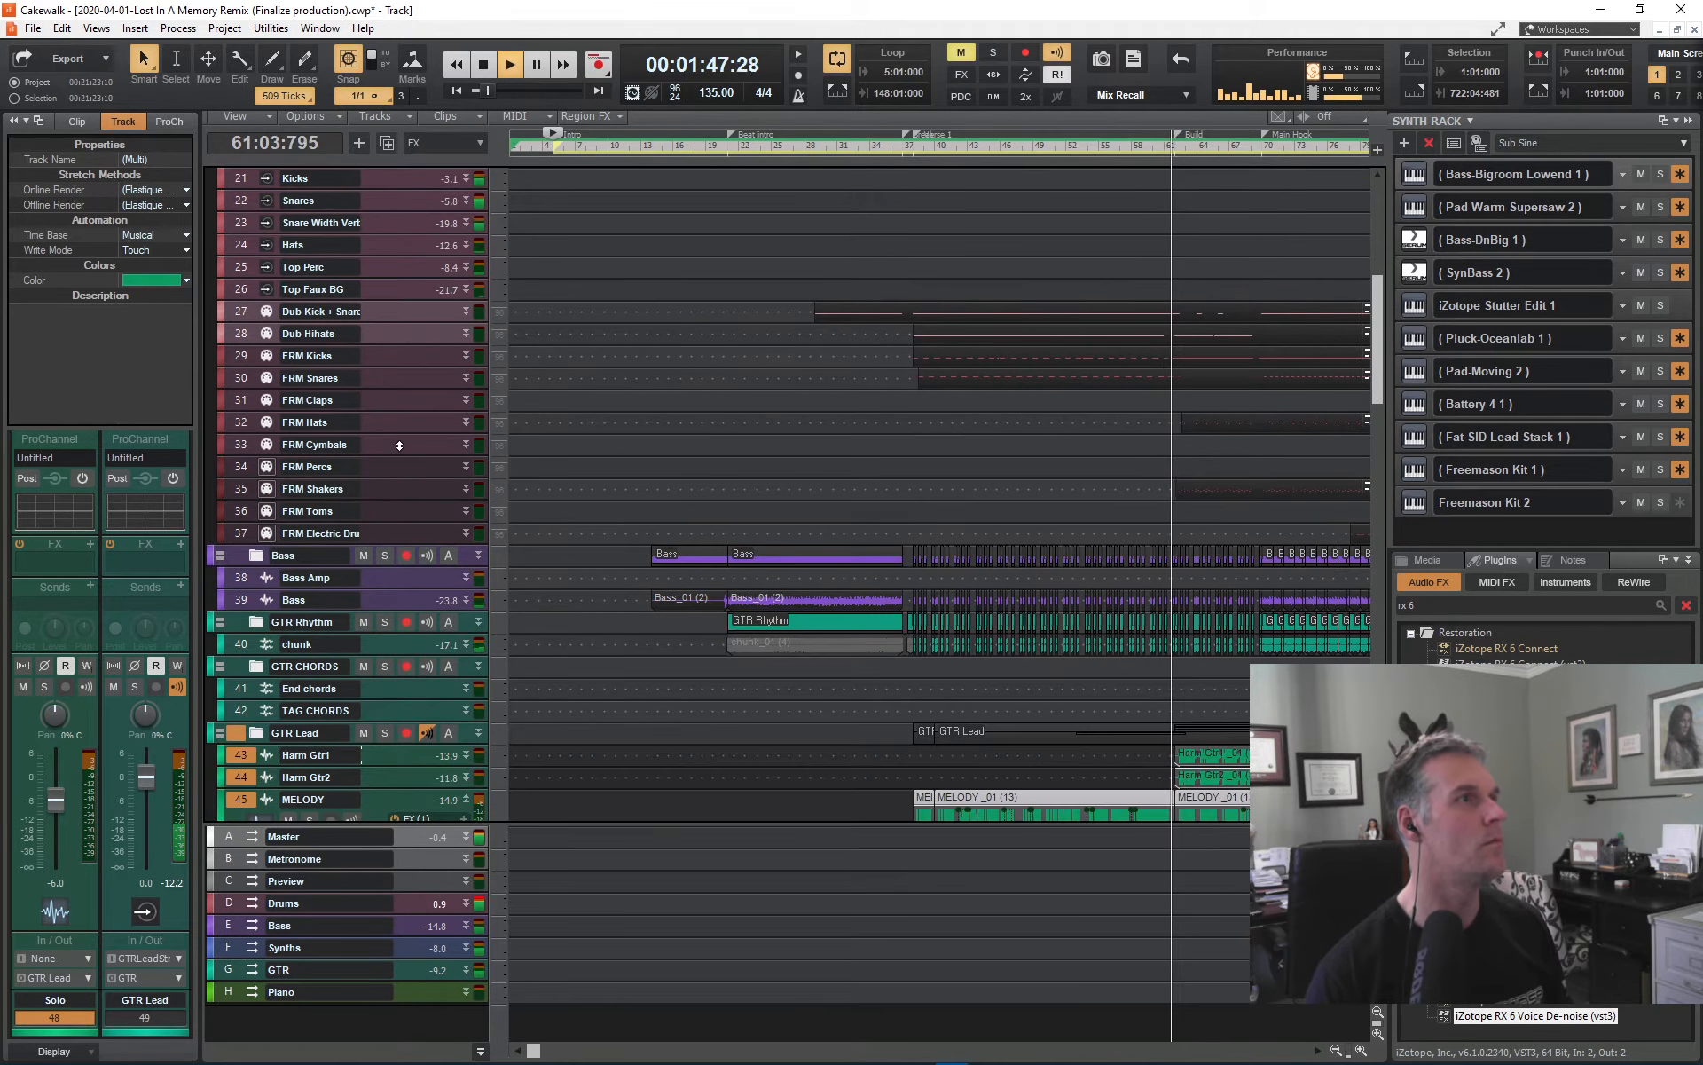
scroll(376, 446, "up", 1)
left_click(242, 244)
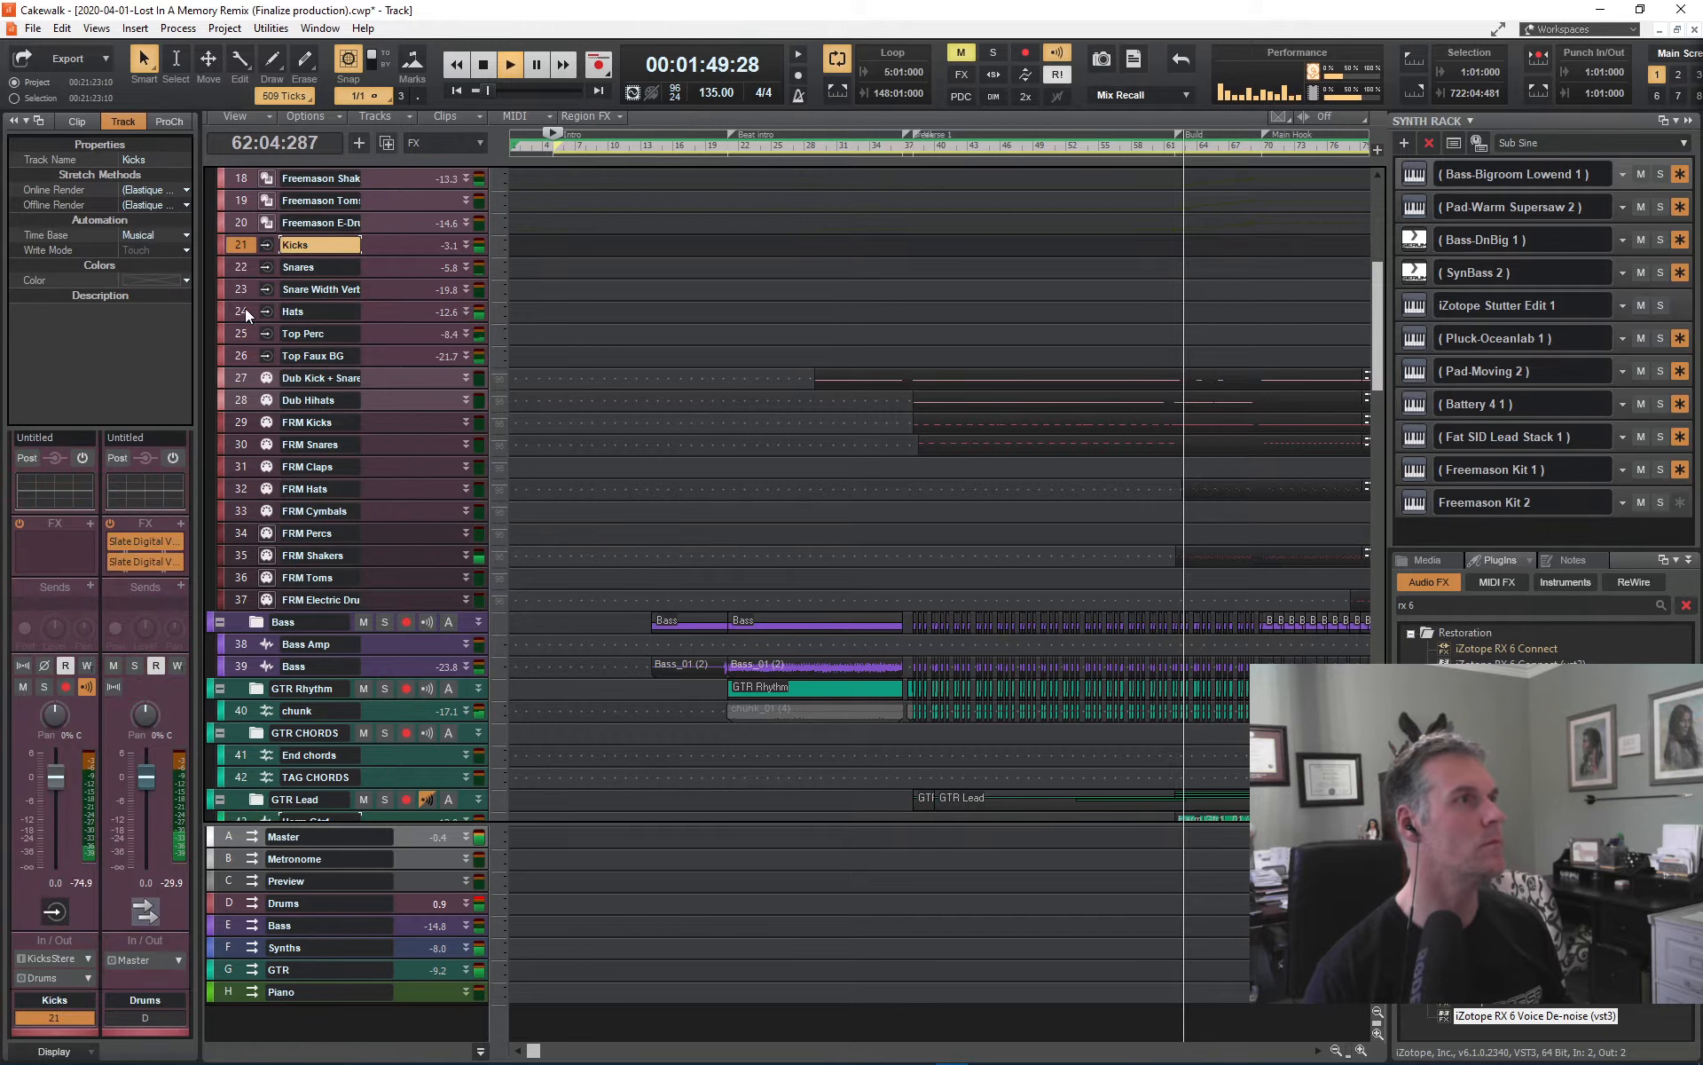
left_click(256, 377)
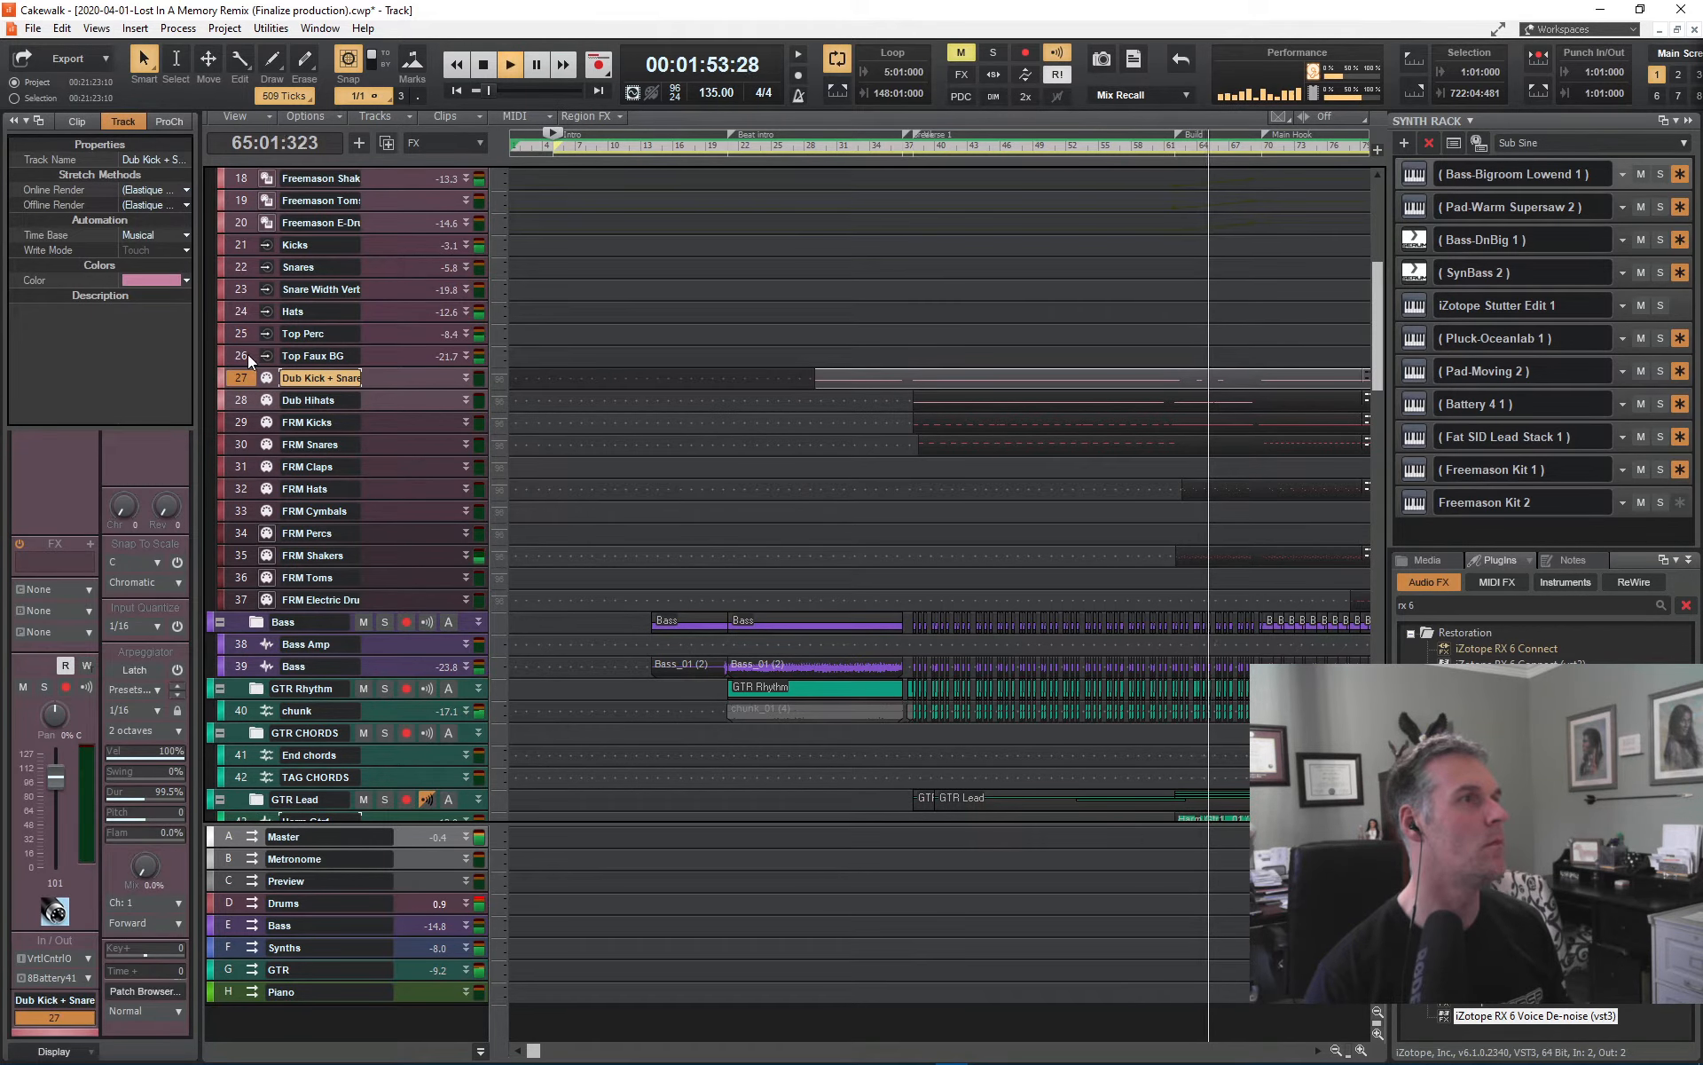
left_click(248, 353)
left_click(241, 243, "shift")
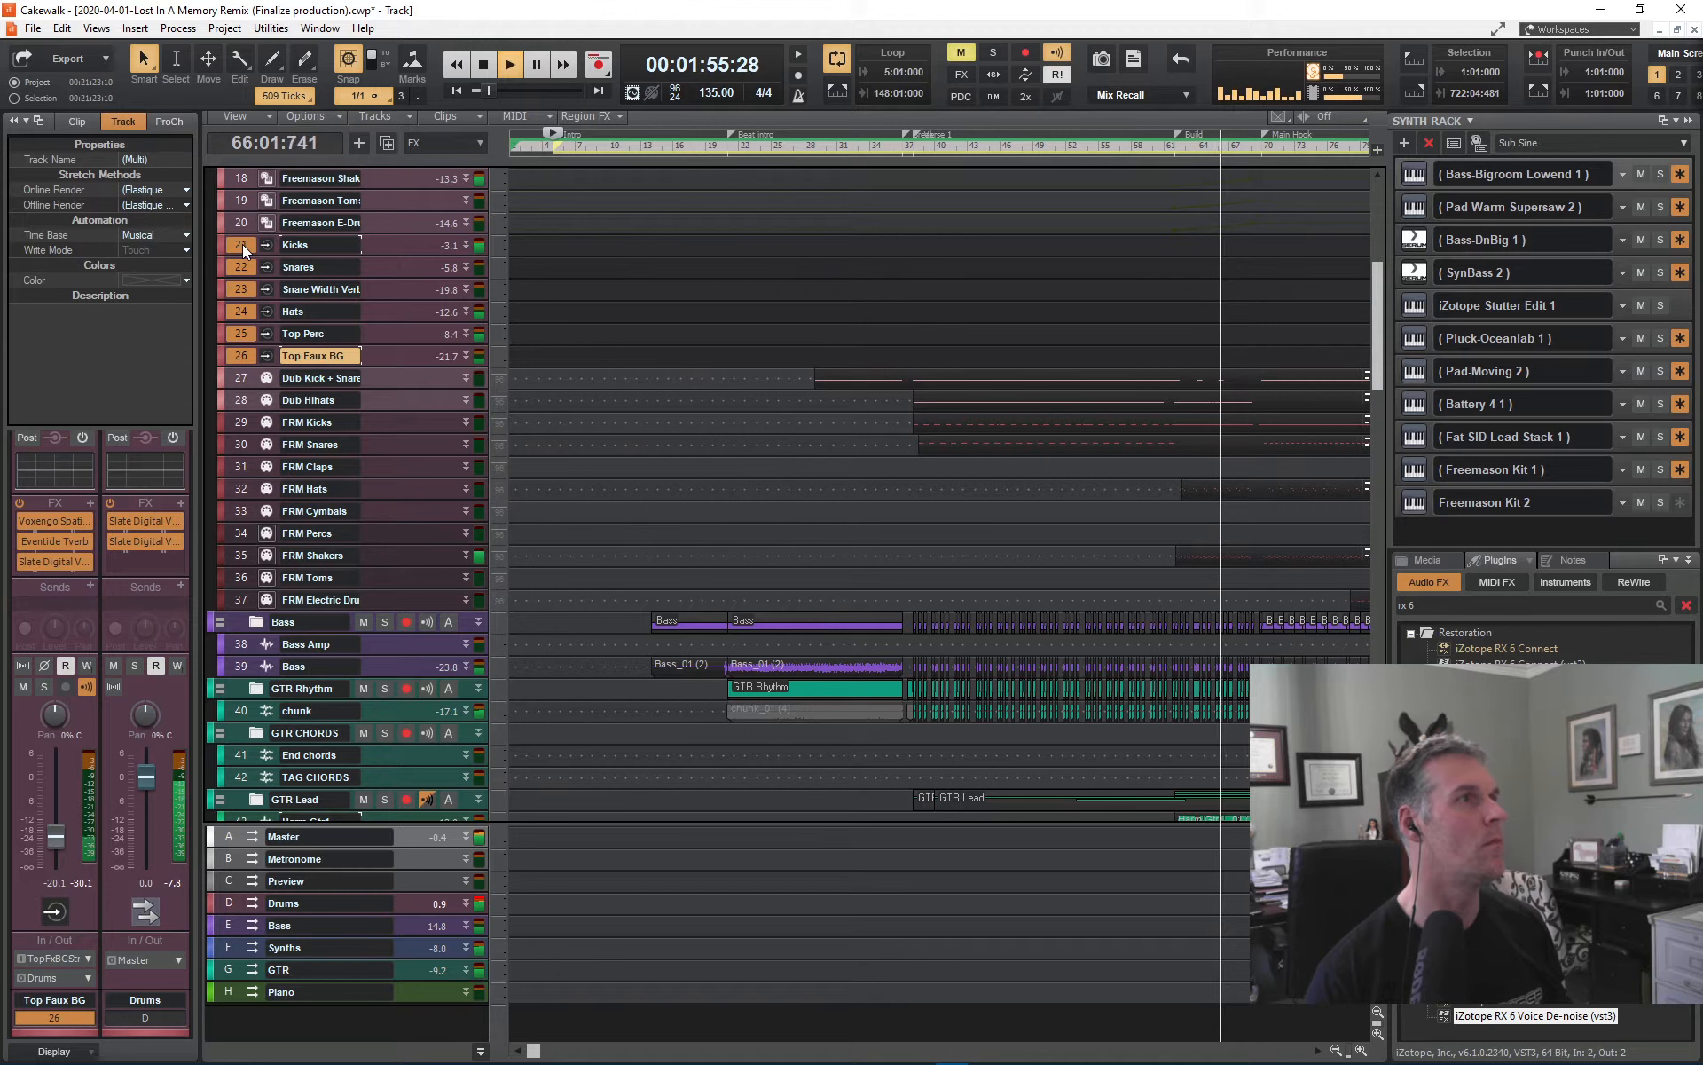
right_click(239, 243)
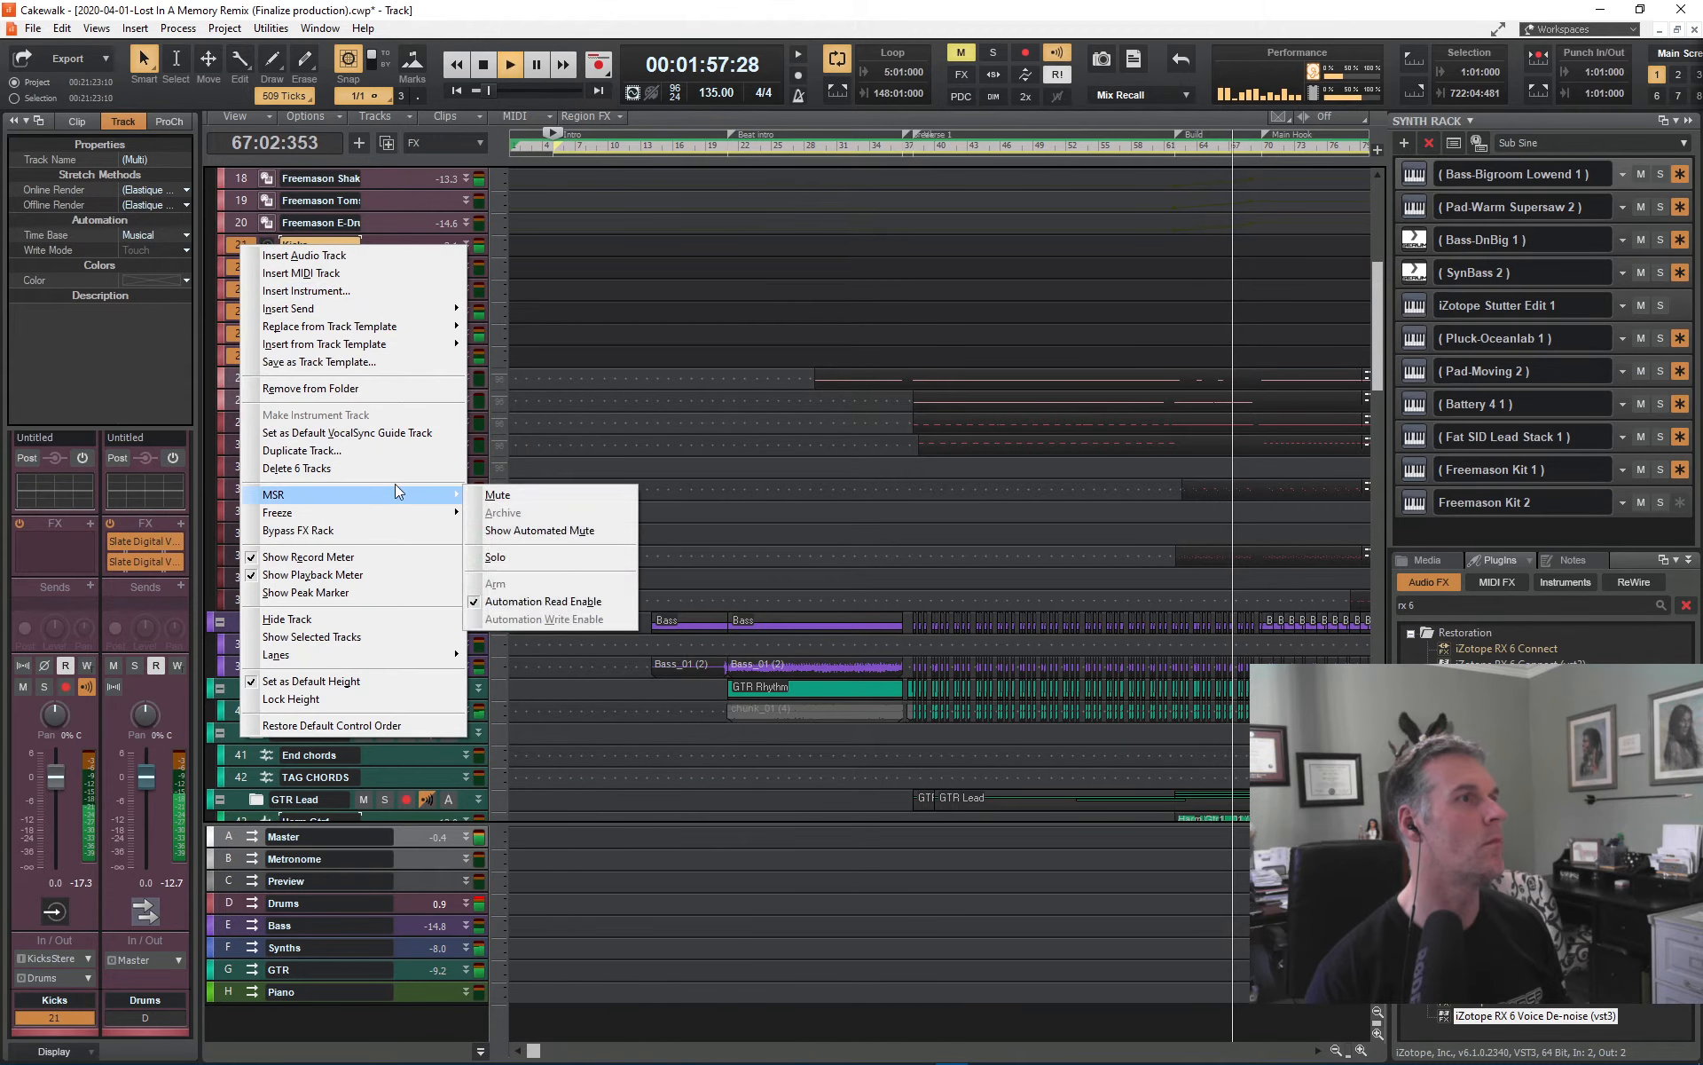
left_click(371, 394)
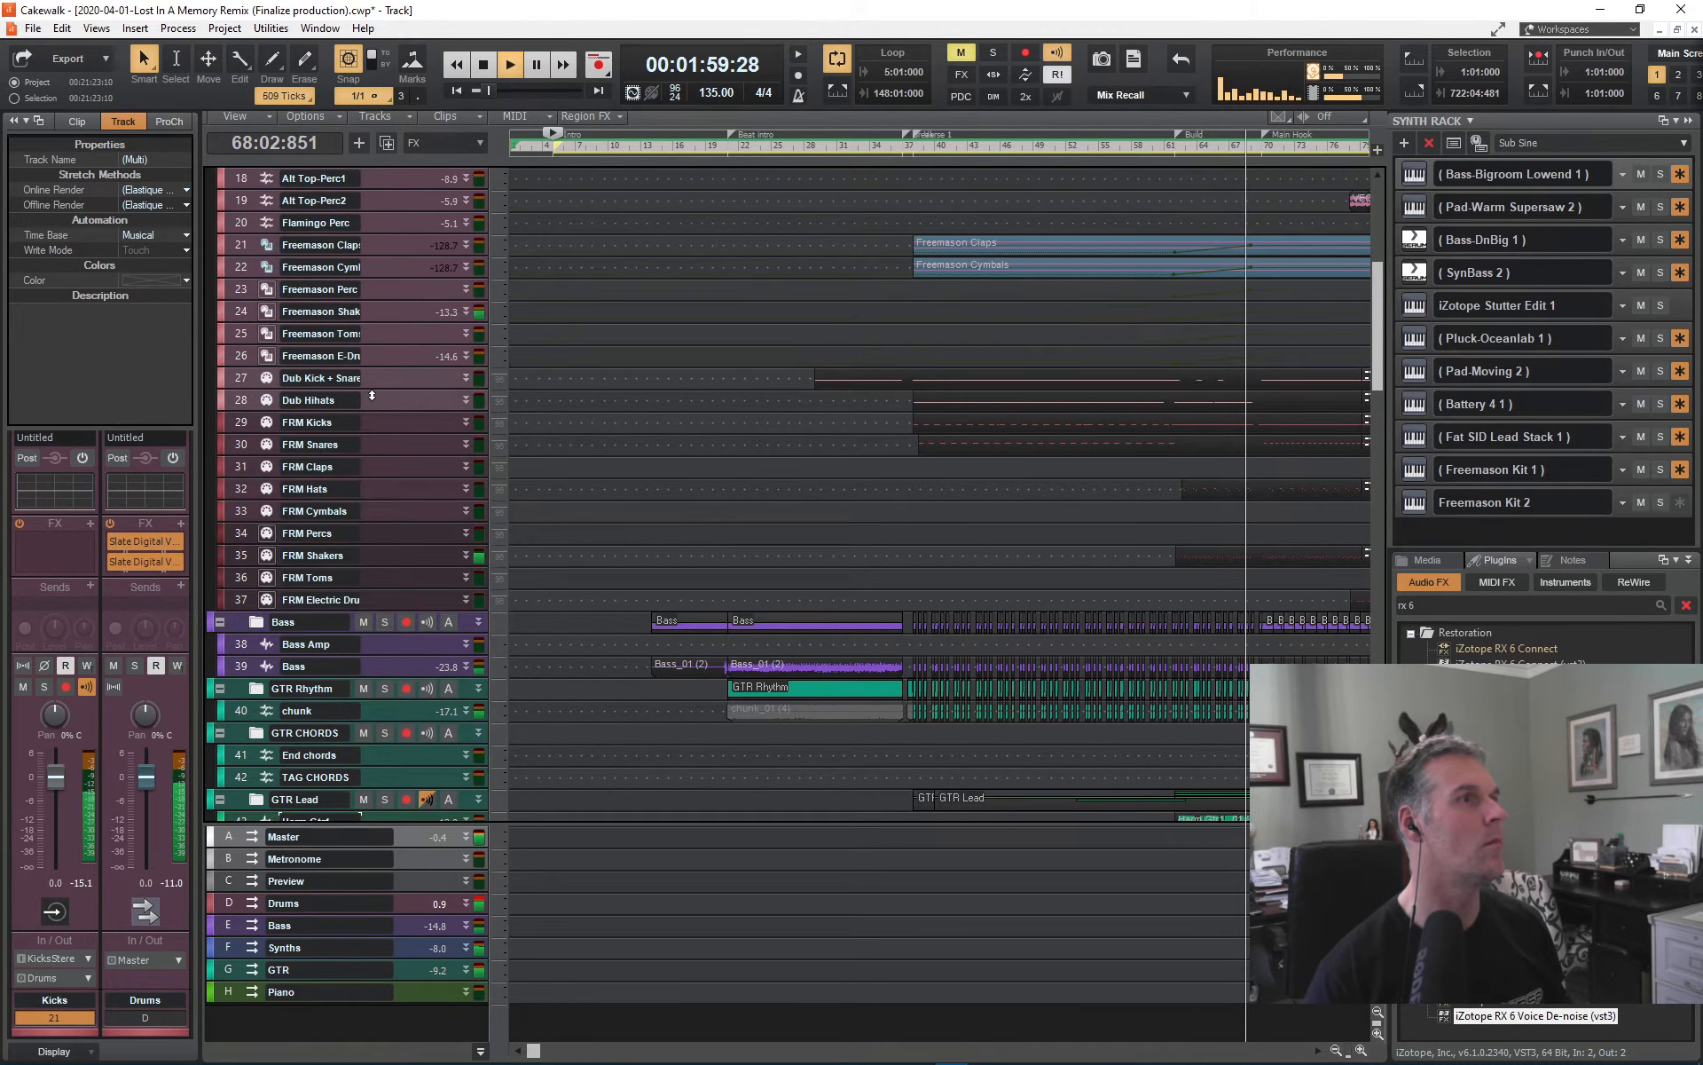
- Move the six selected aux tracks, Kicks through Top Faux BG, back into the DRUMKIT folder
scroll(382, 402, "up", 6)
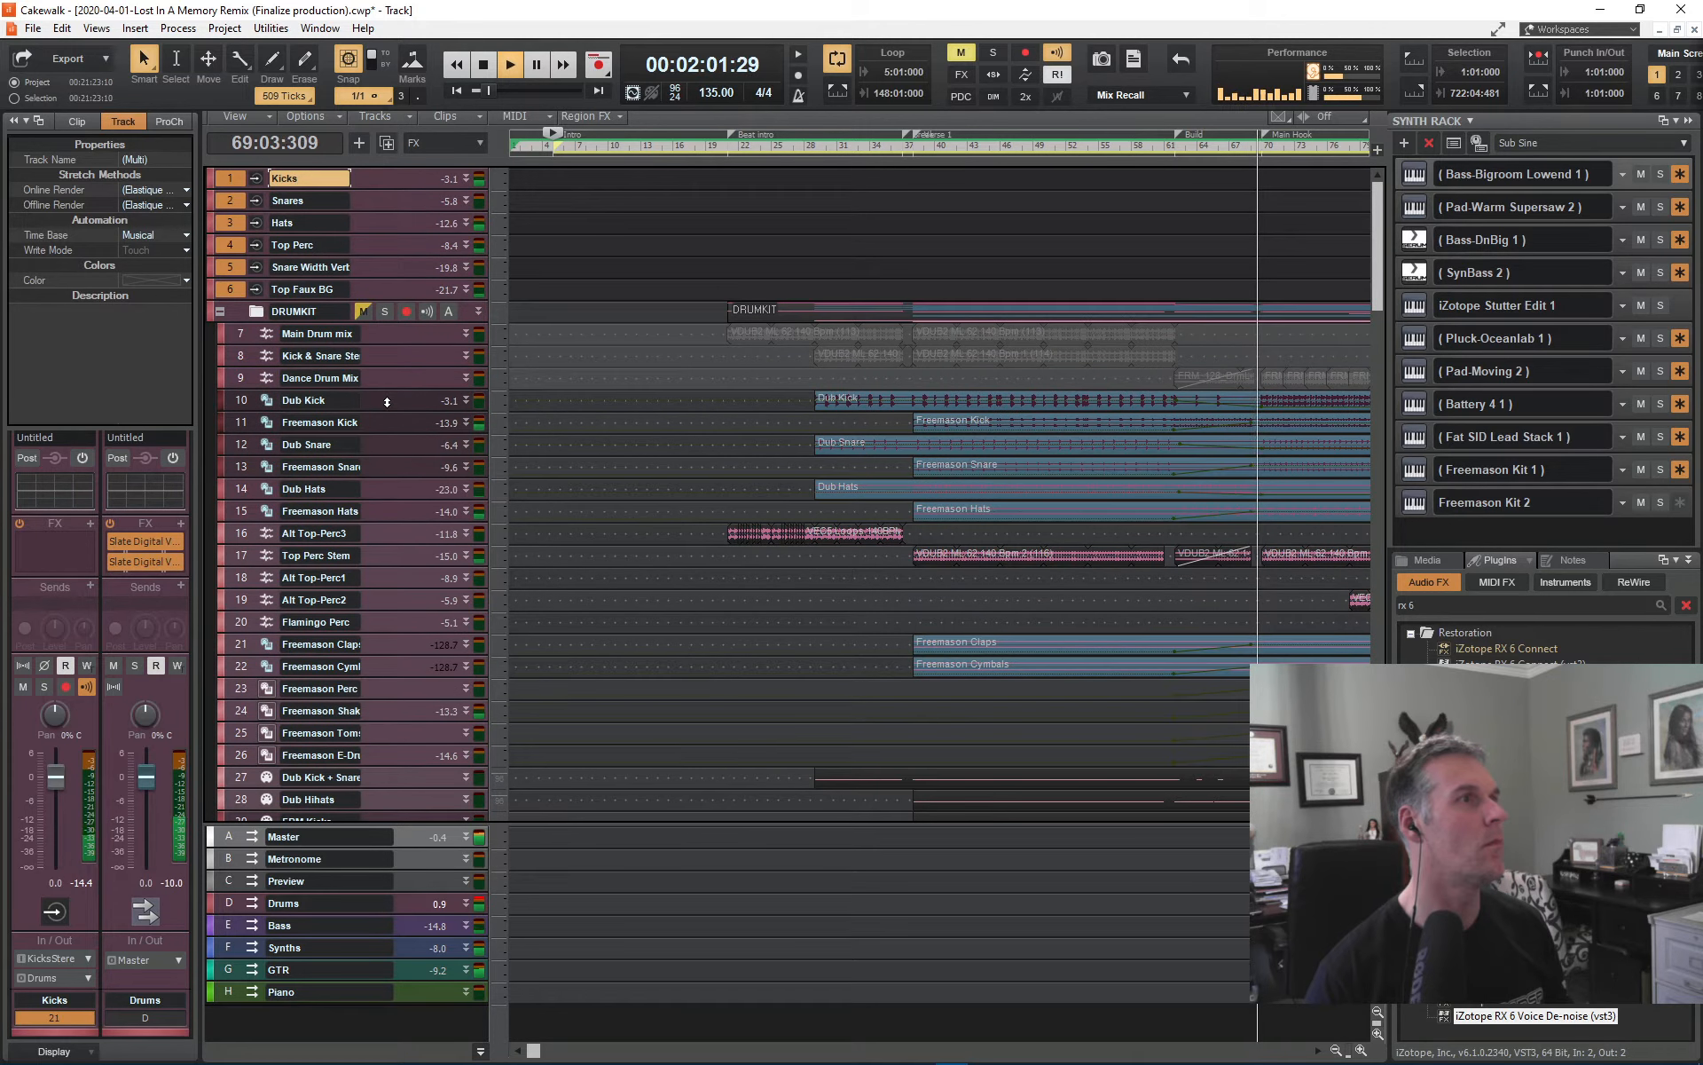
right_click(227, 179)
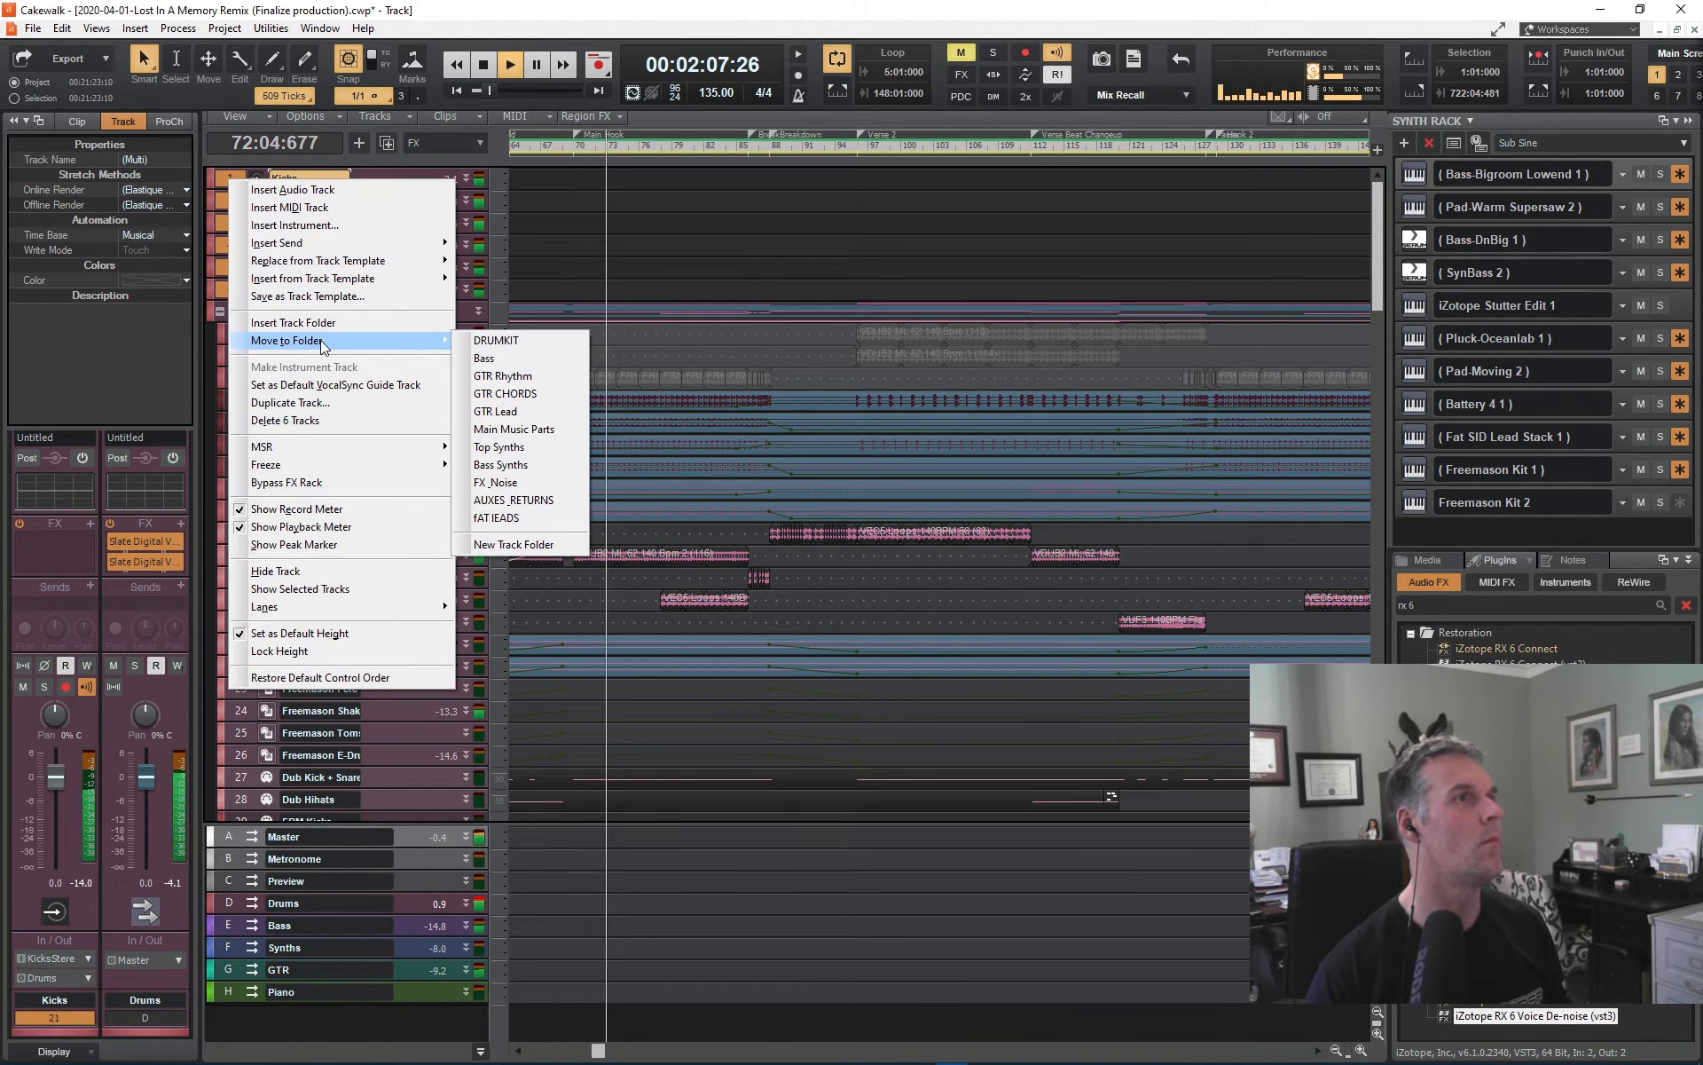
mouse_move(440, 351)
left_click(495, 341)
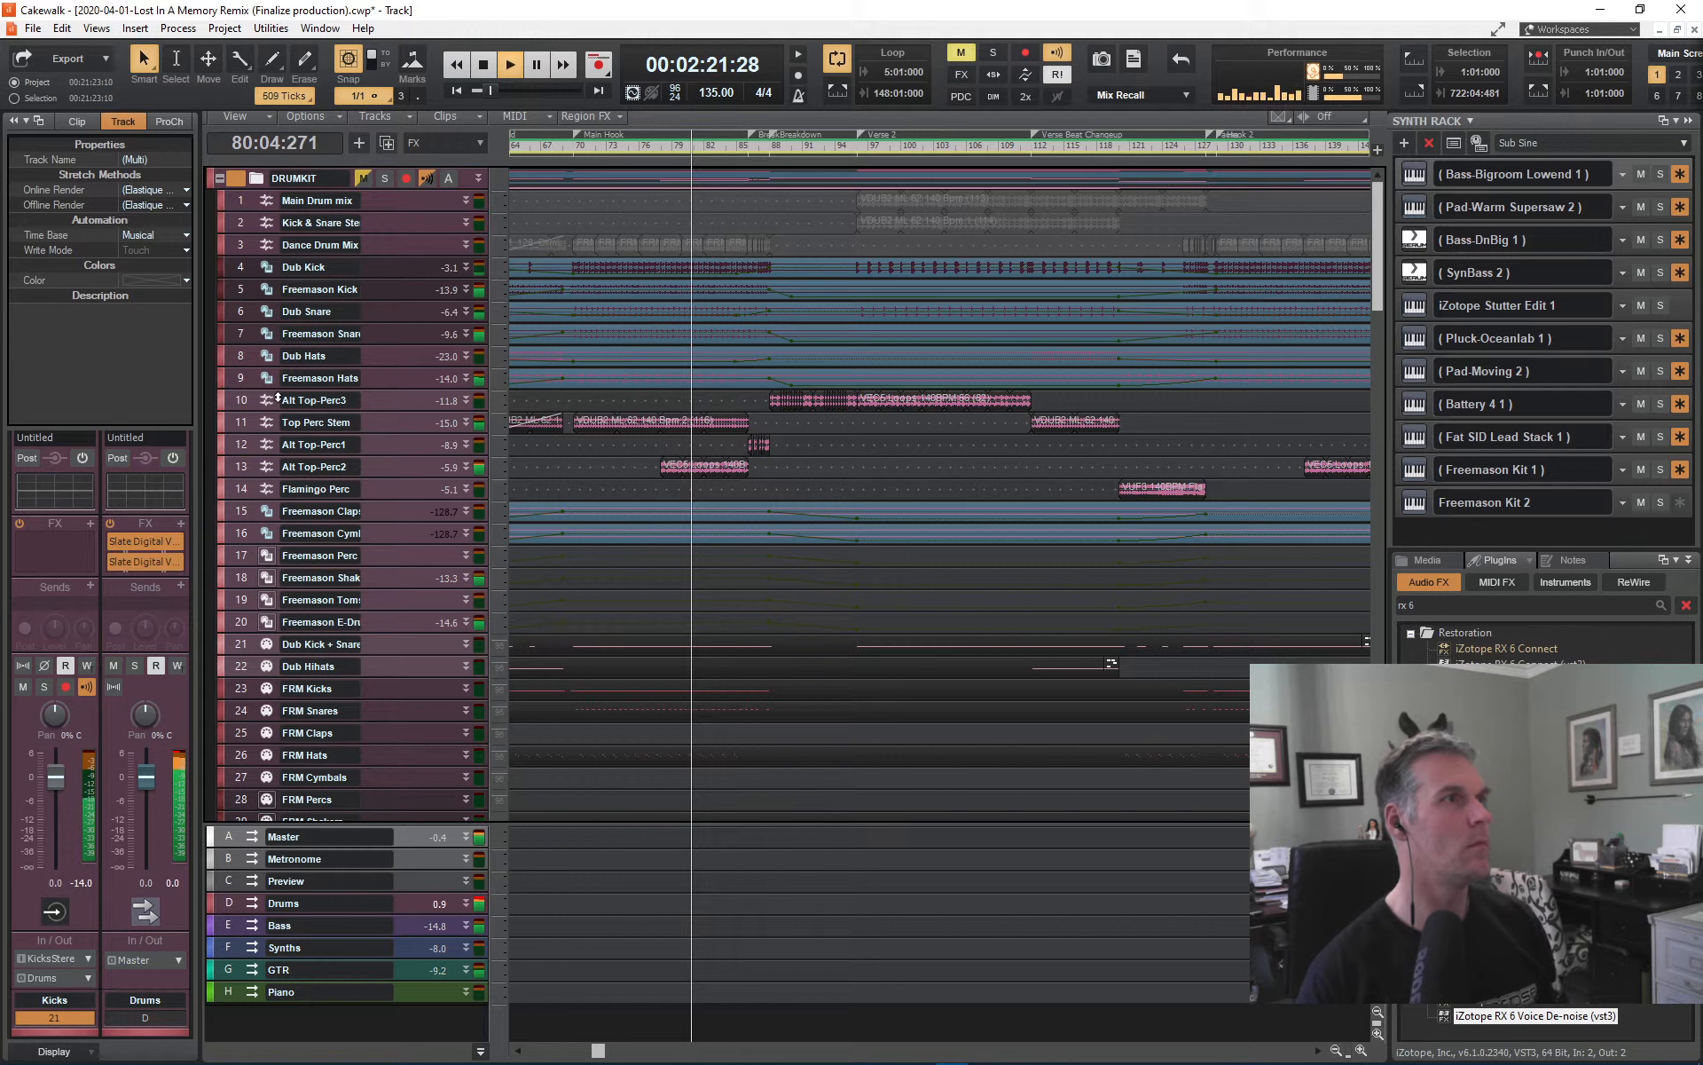
- Check the Dub Kick and Dub Snare channels while auditioning the DRUMKIT folder in solo, and clear the solo
left_click(238, 266)
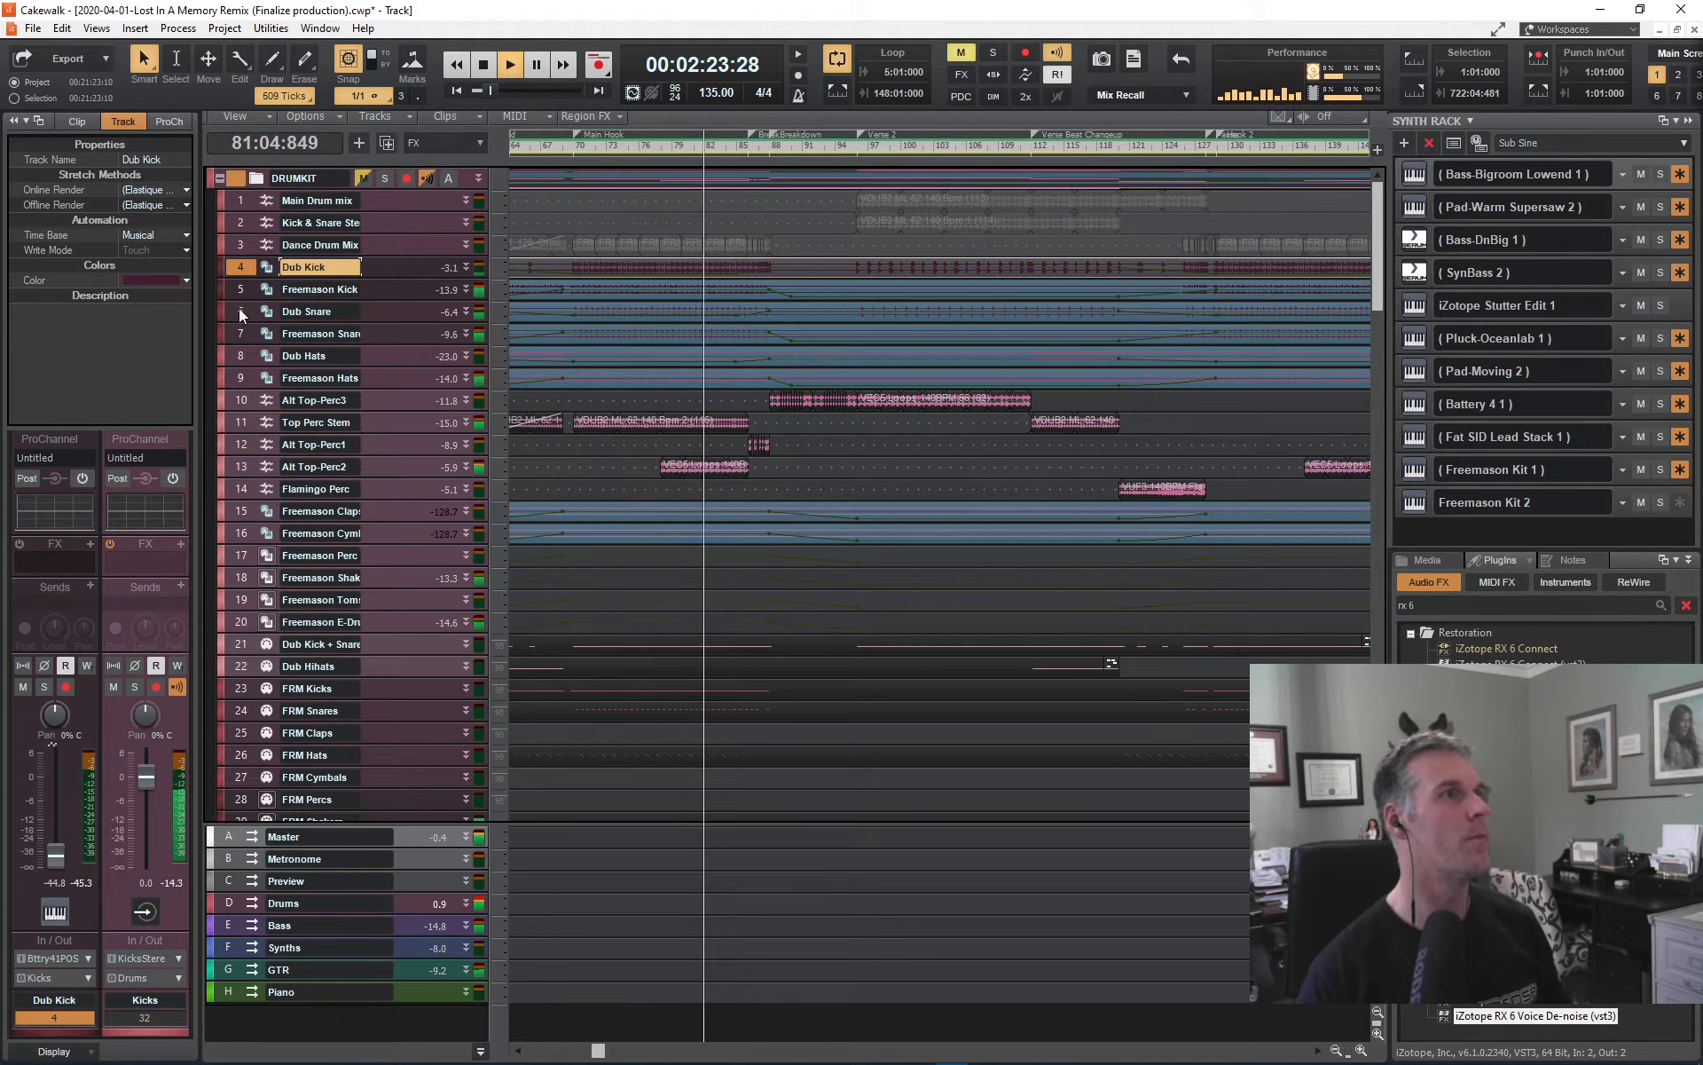
left_click(237, 311)
left_click(384, 182)
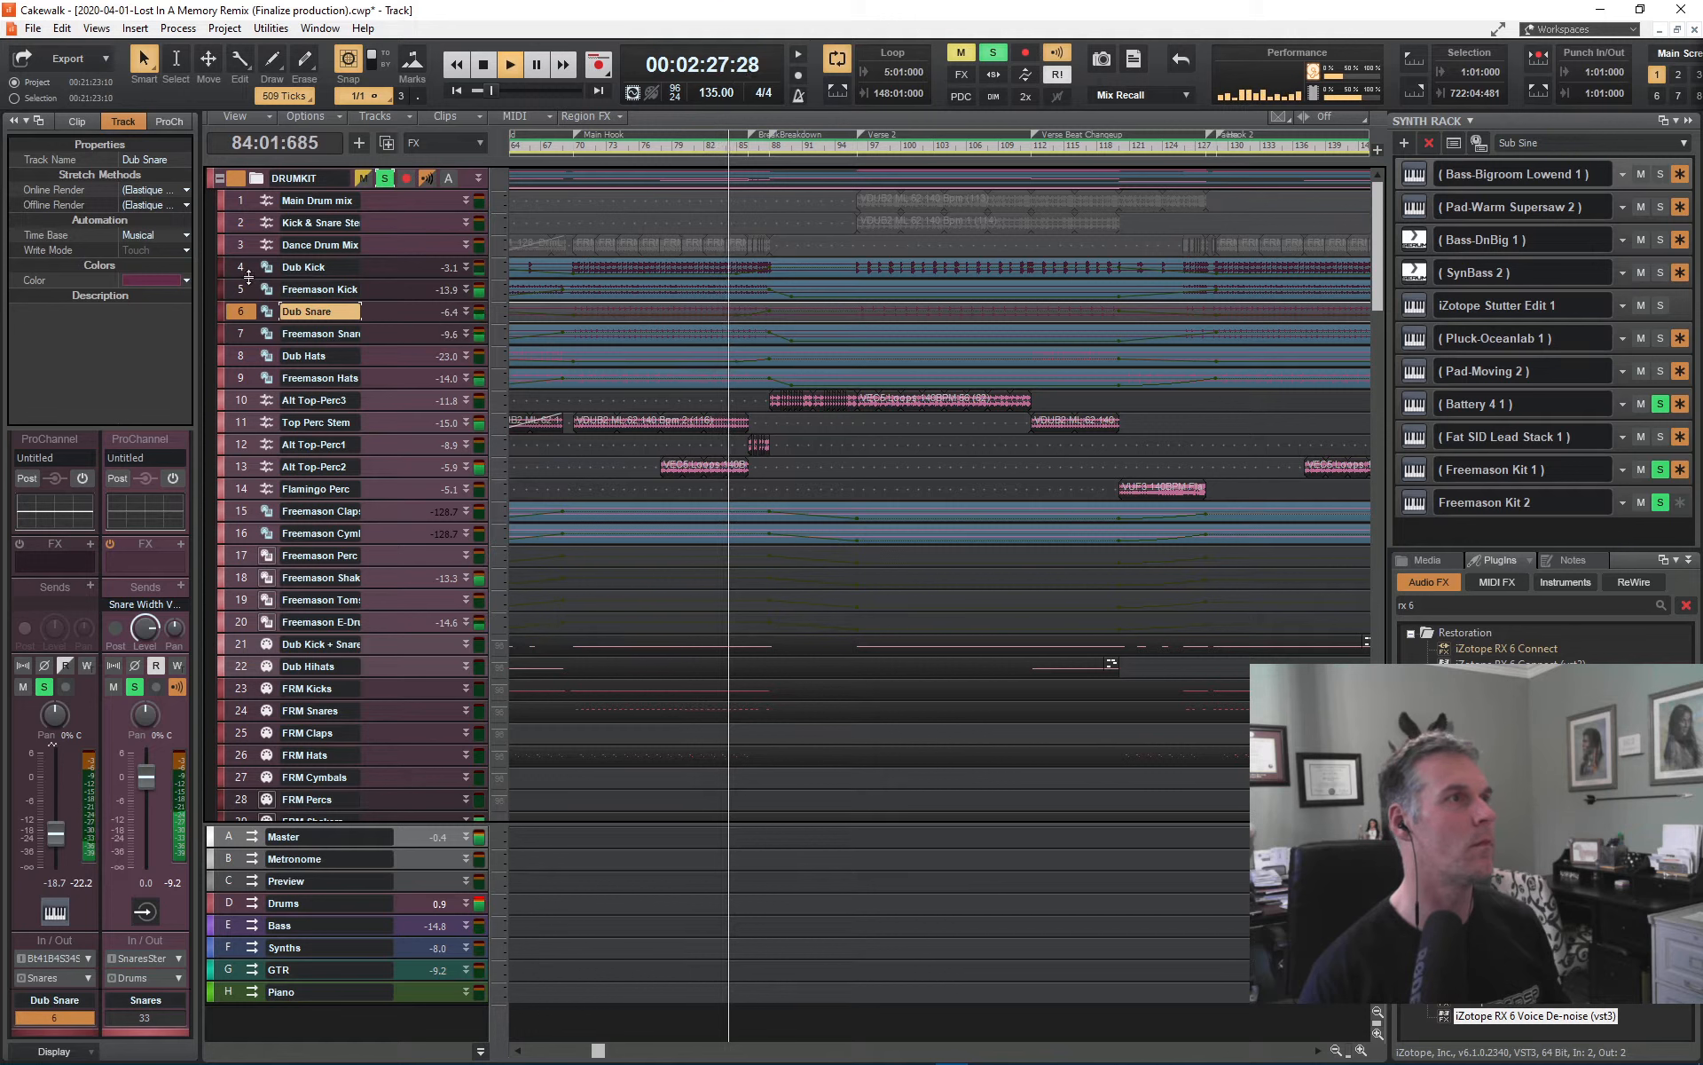
left_click(245, 268)
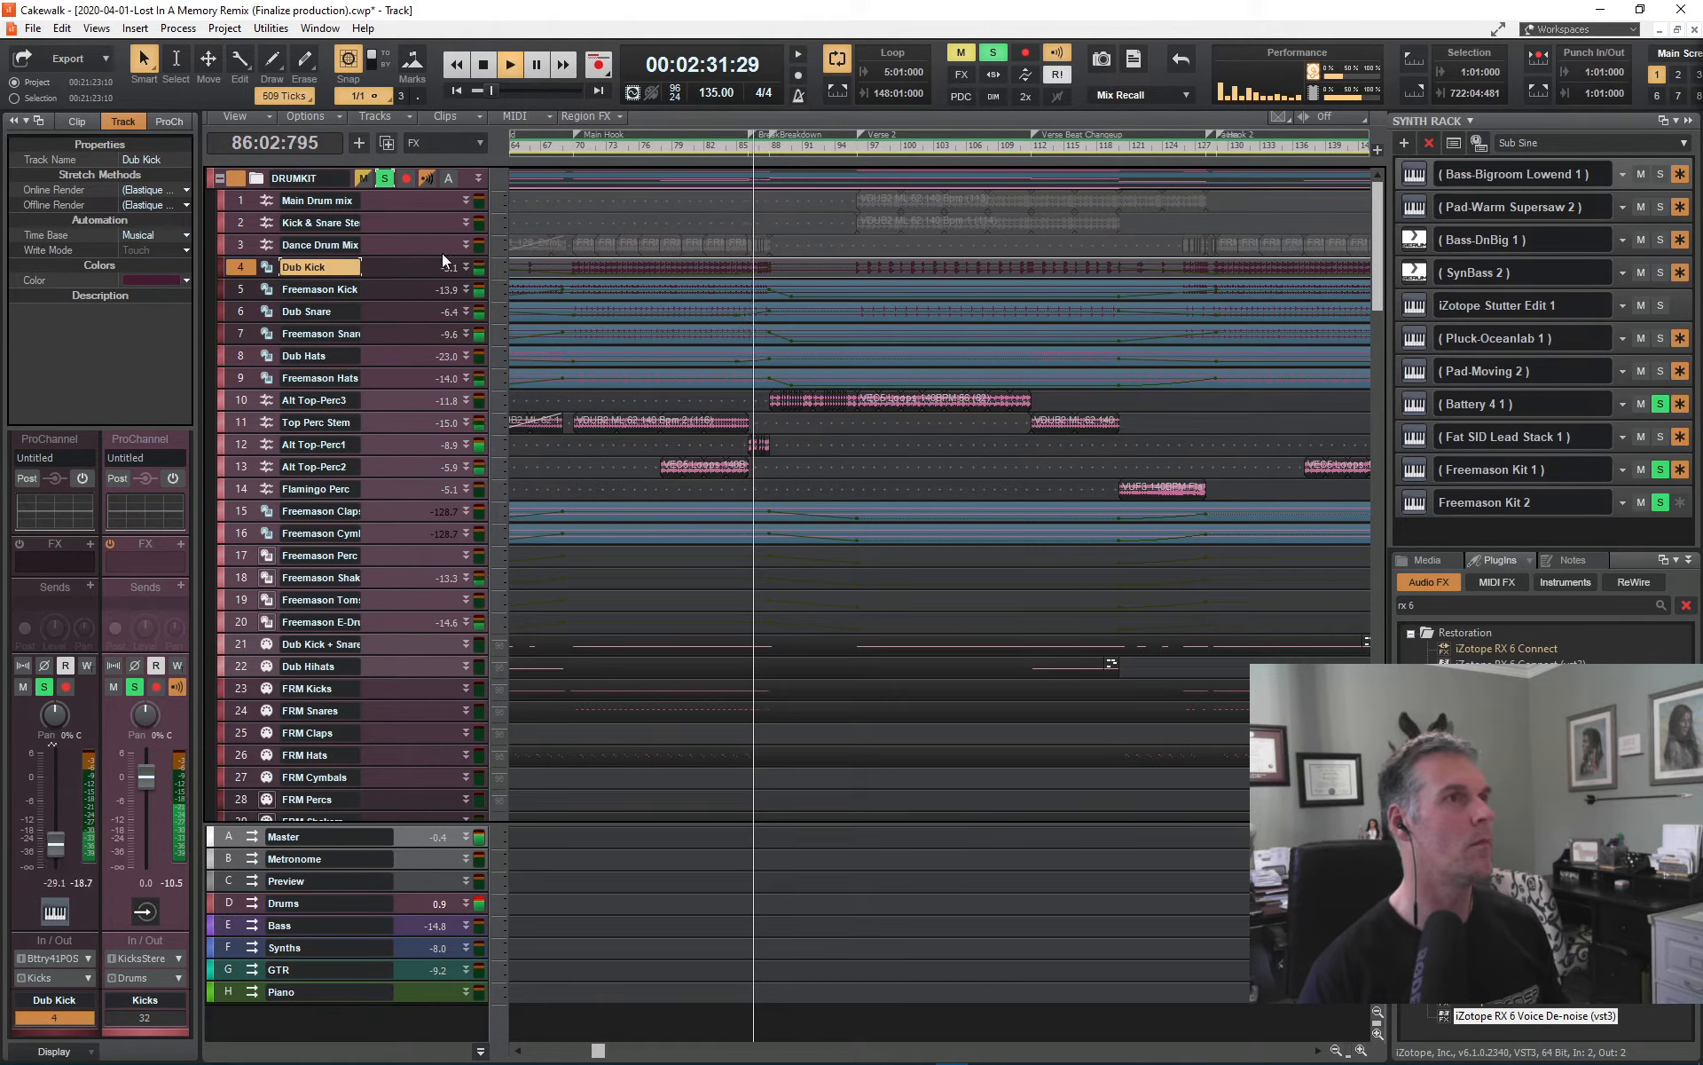
left_click(385, 180)
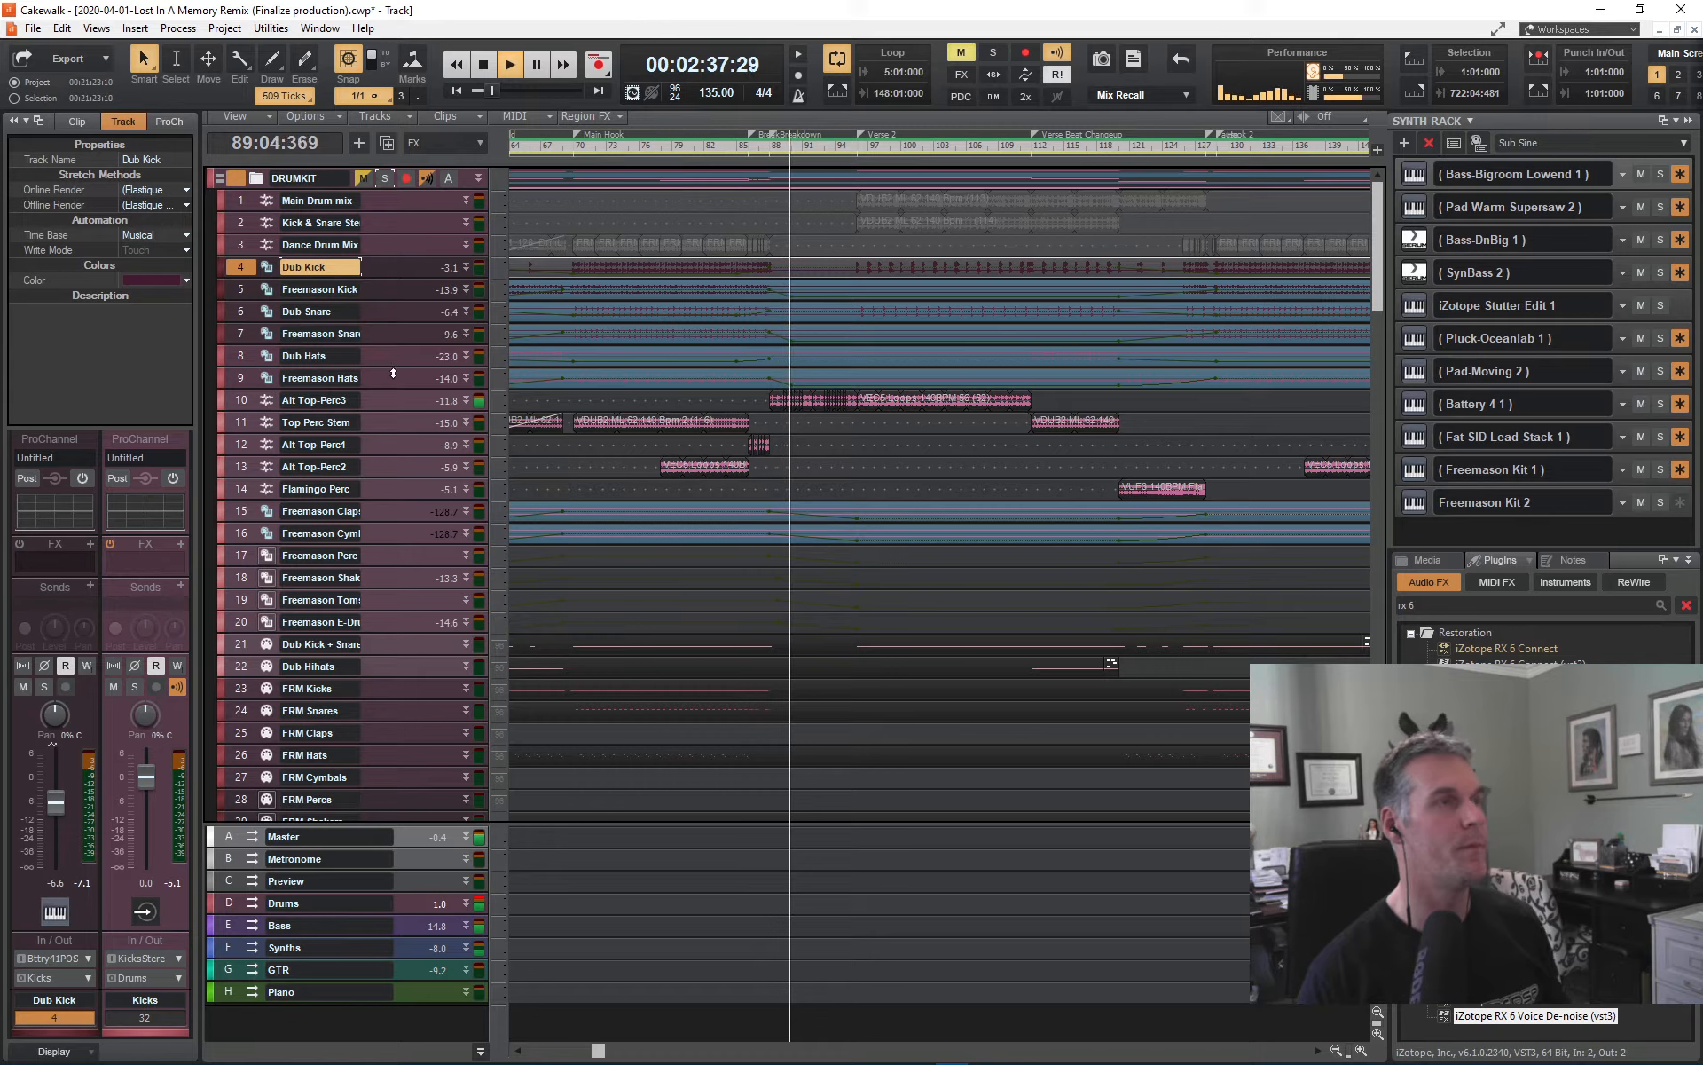
- Stop playback and save the project
key("space")
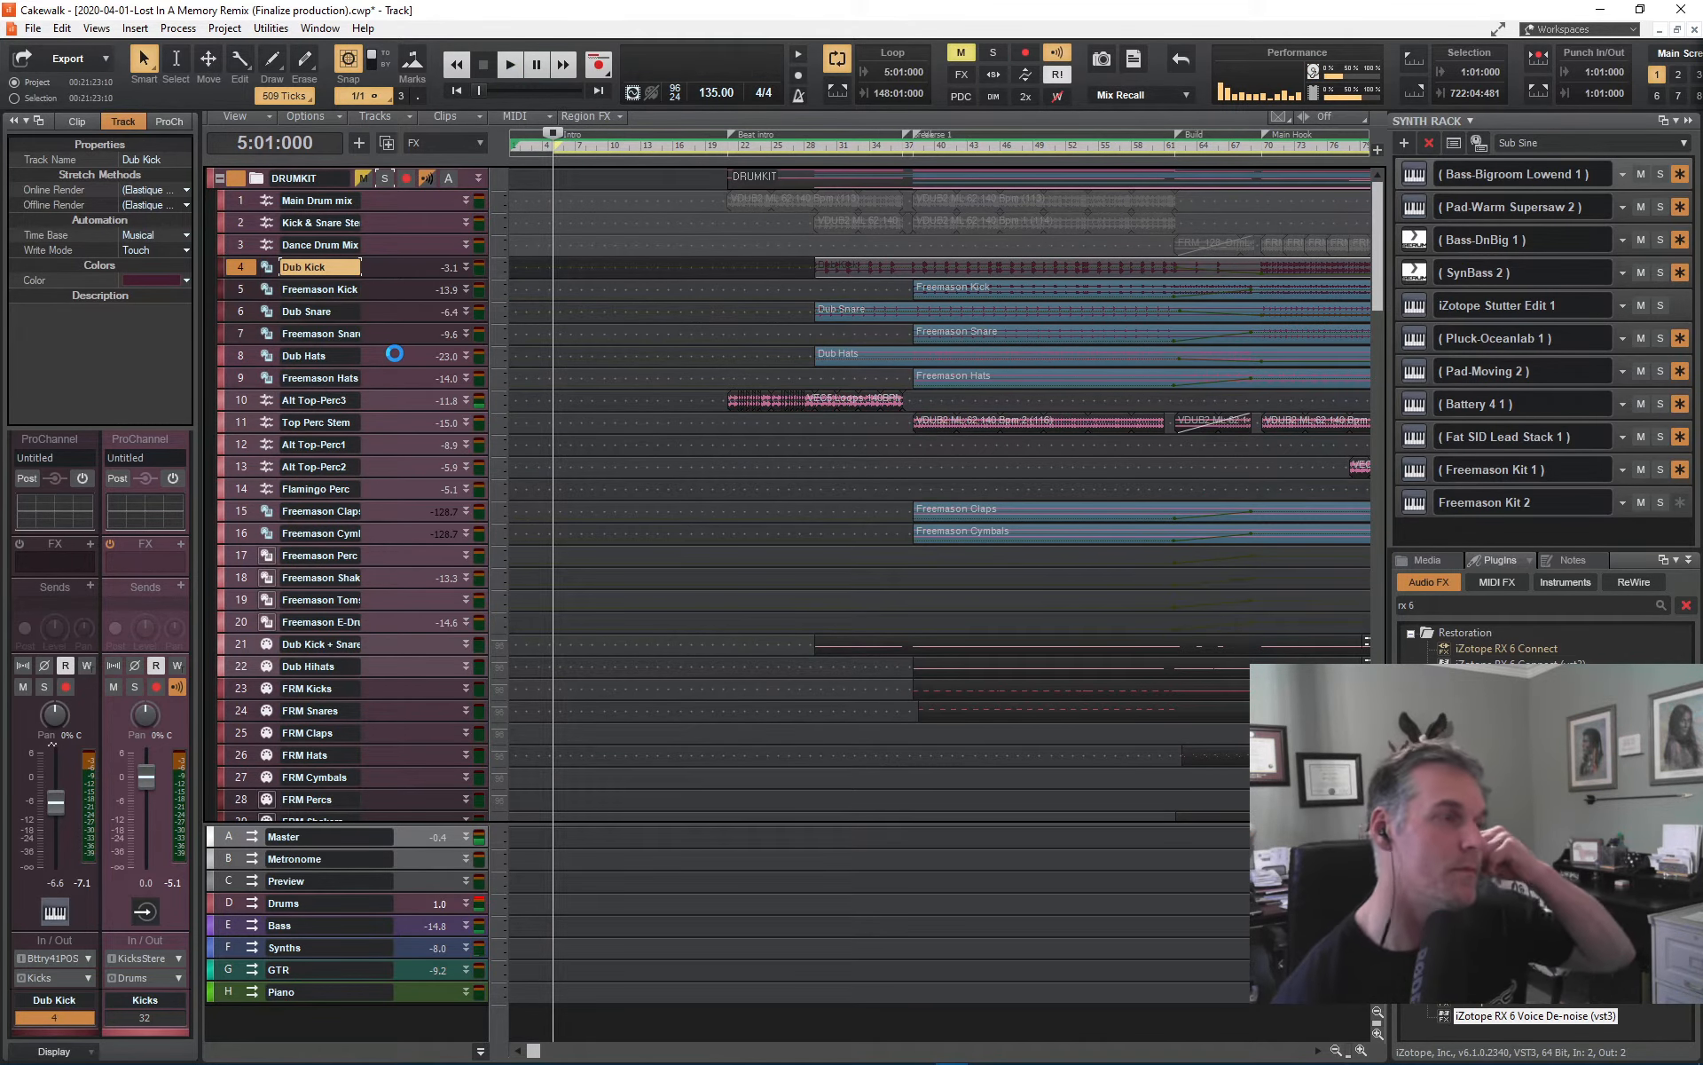
key("ctrl+s")
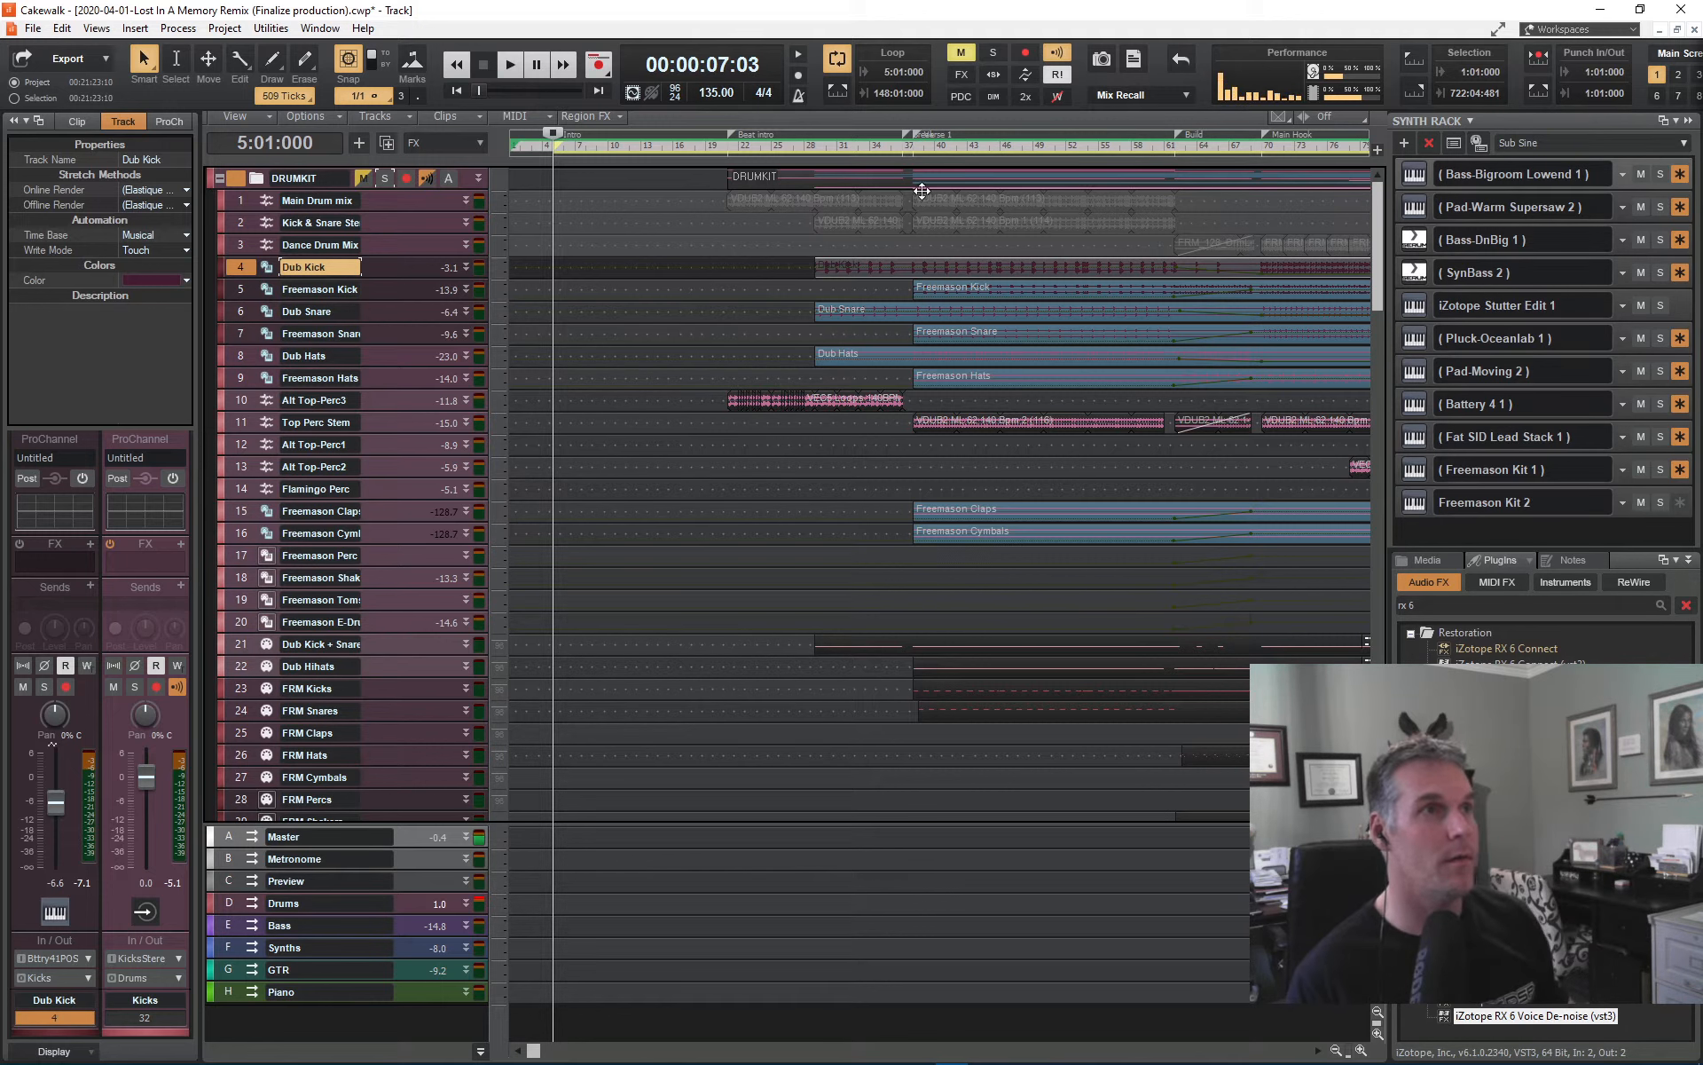
- Enlarge the Dub Kick track and audition it in solo from measure 38 and from the Main Hook at measure 70
left_click(249, 311, "ctrl")
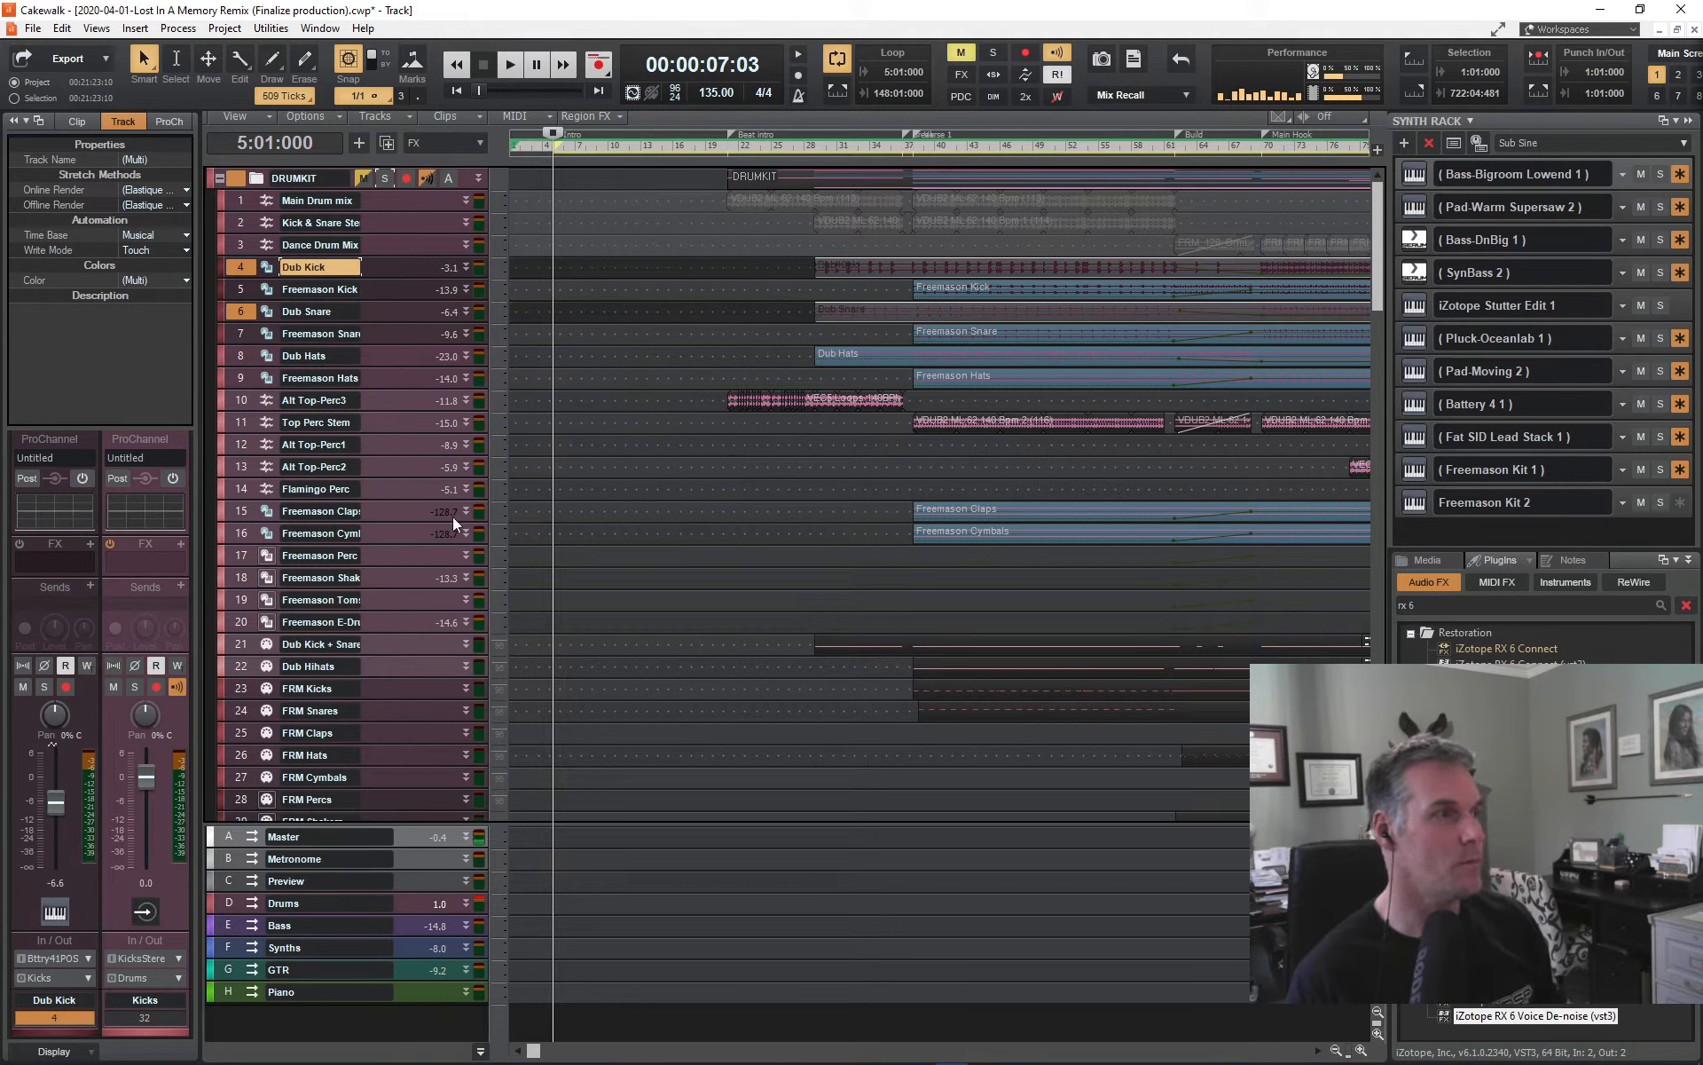
left_click(466, 266)
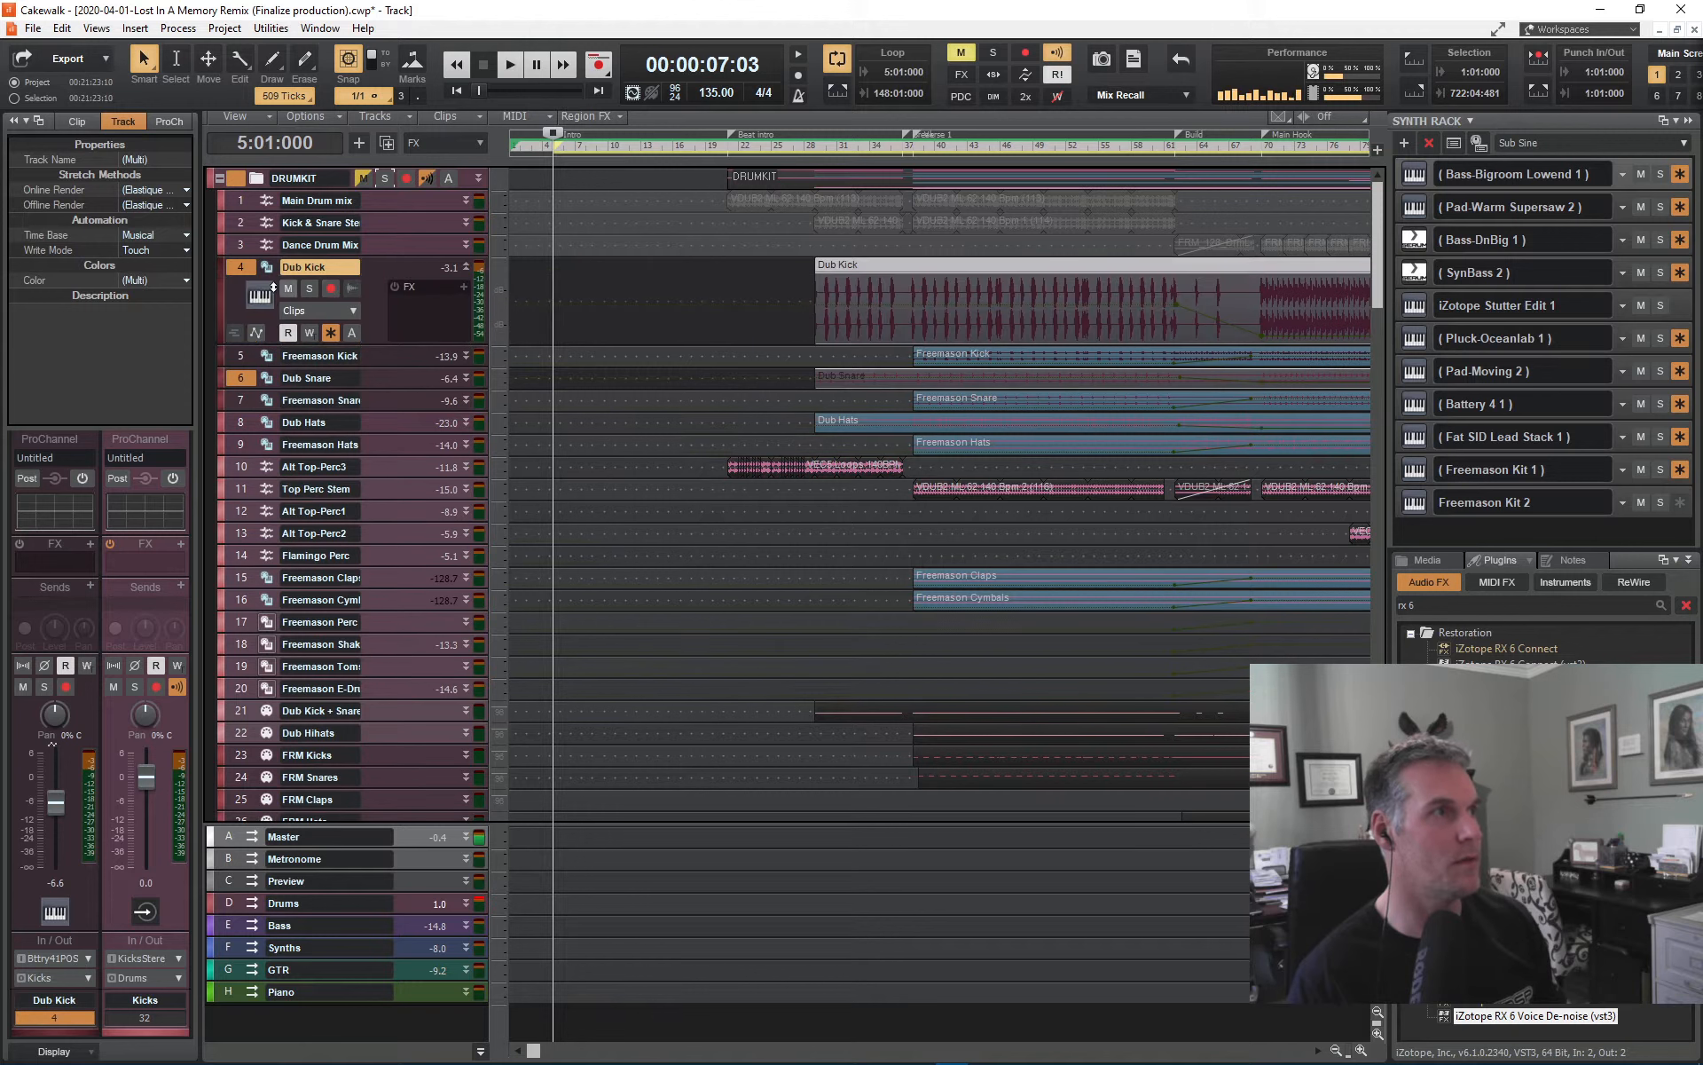
left_click(912, 152)
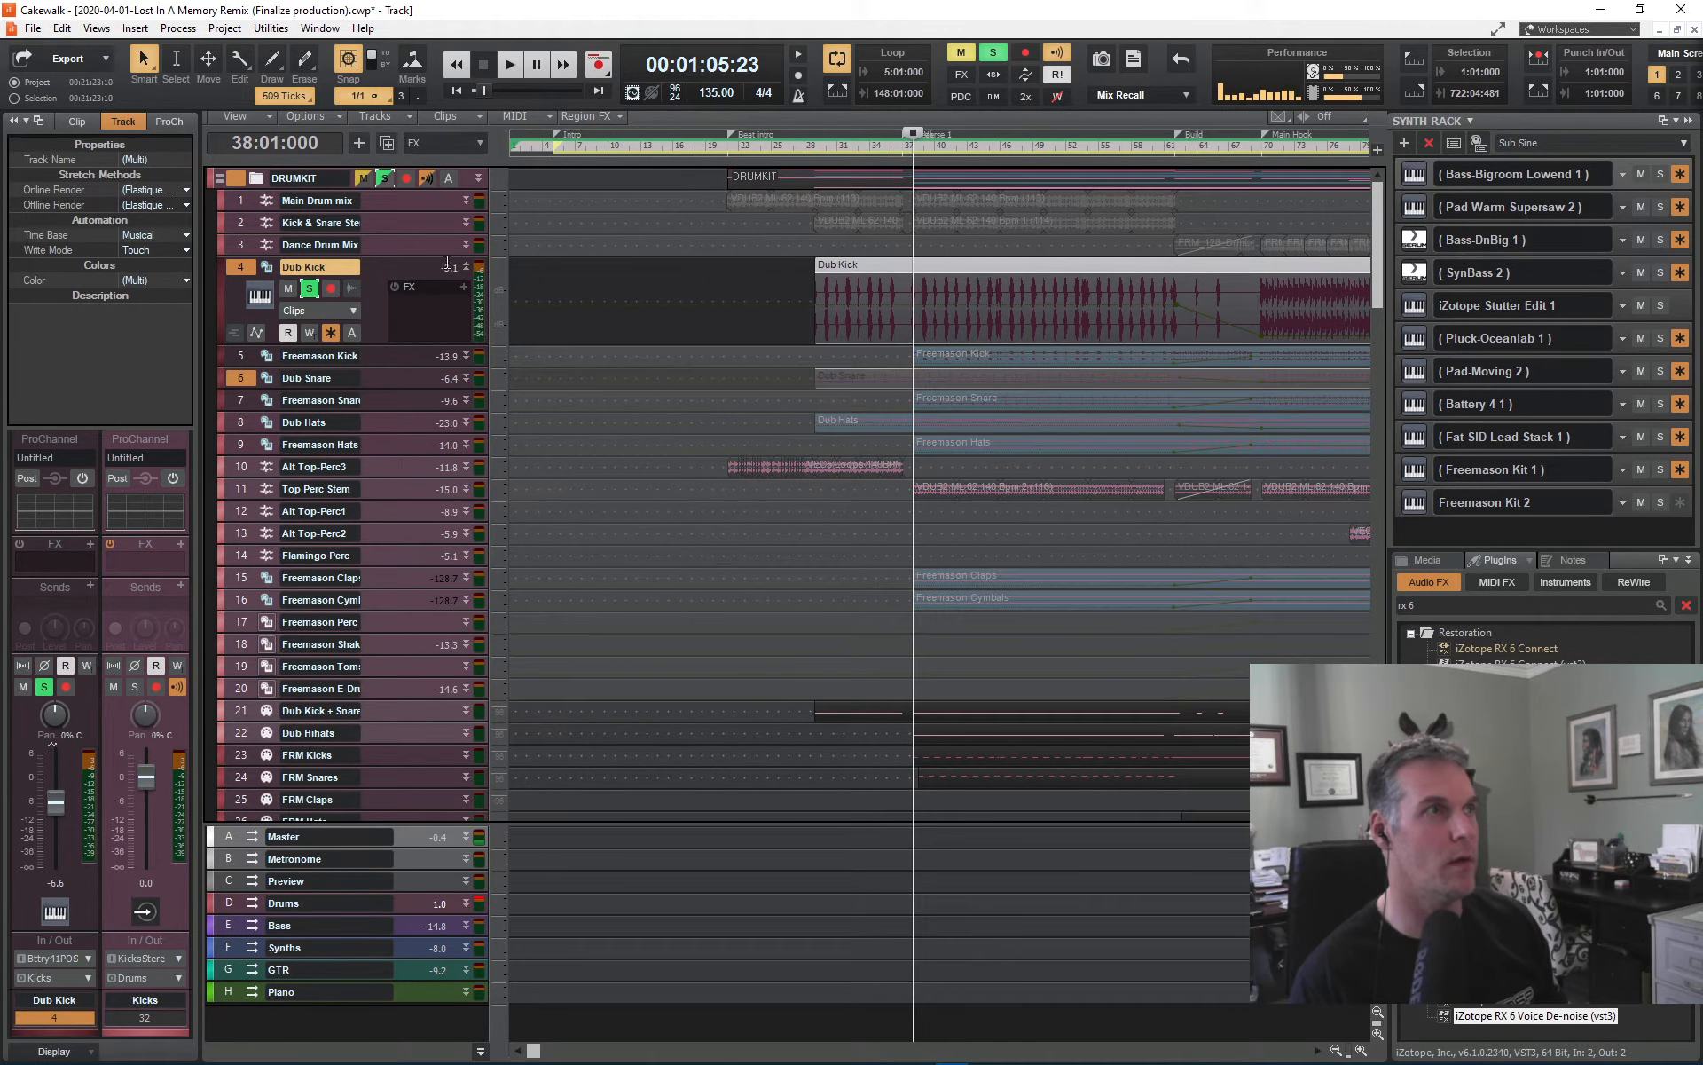
key("space")
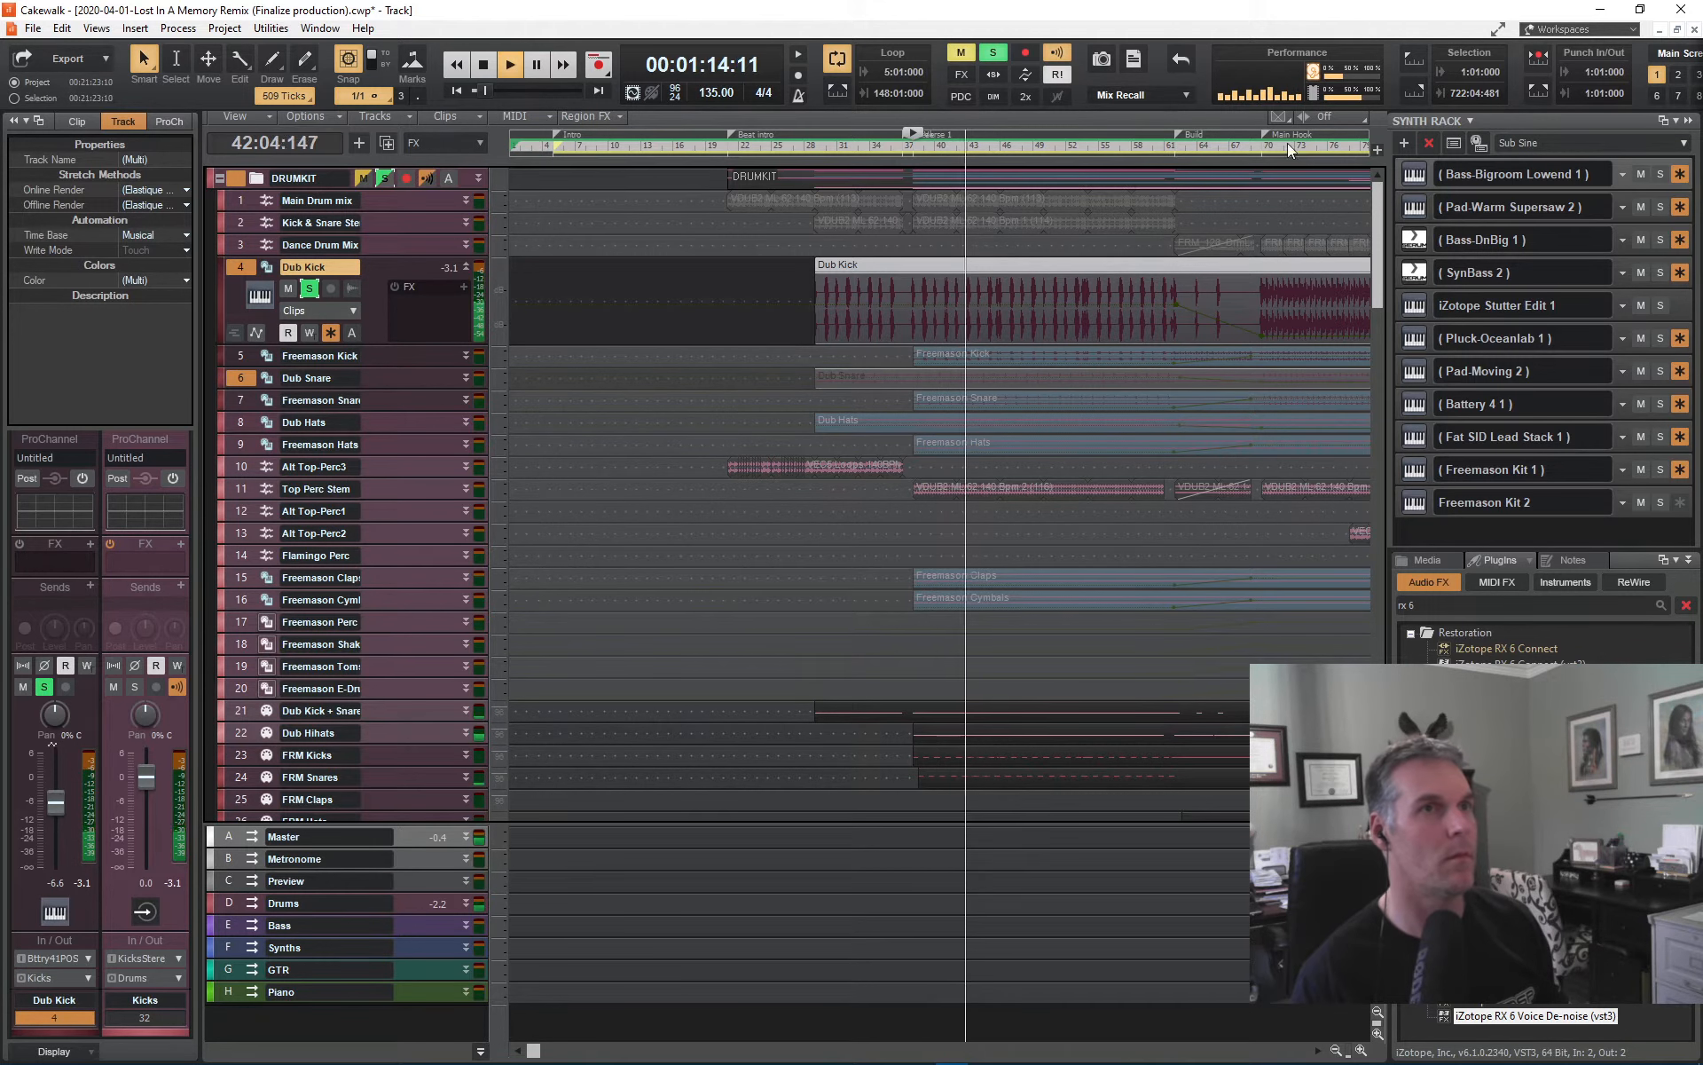
left_click(1253, 151)
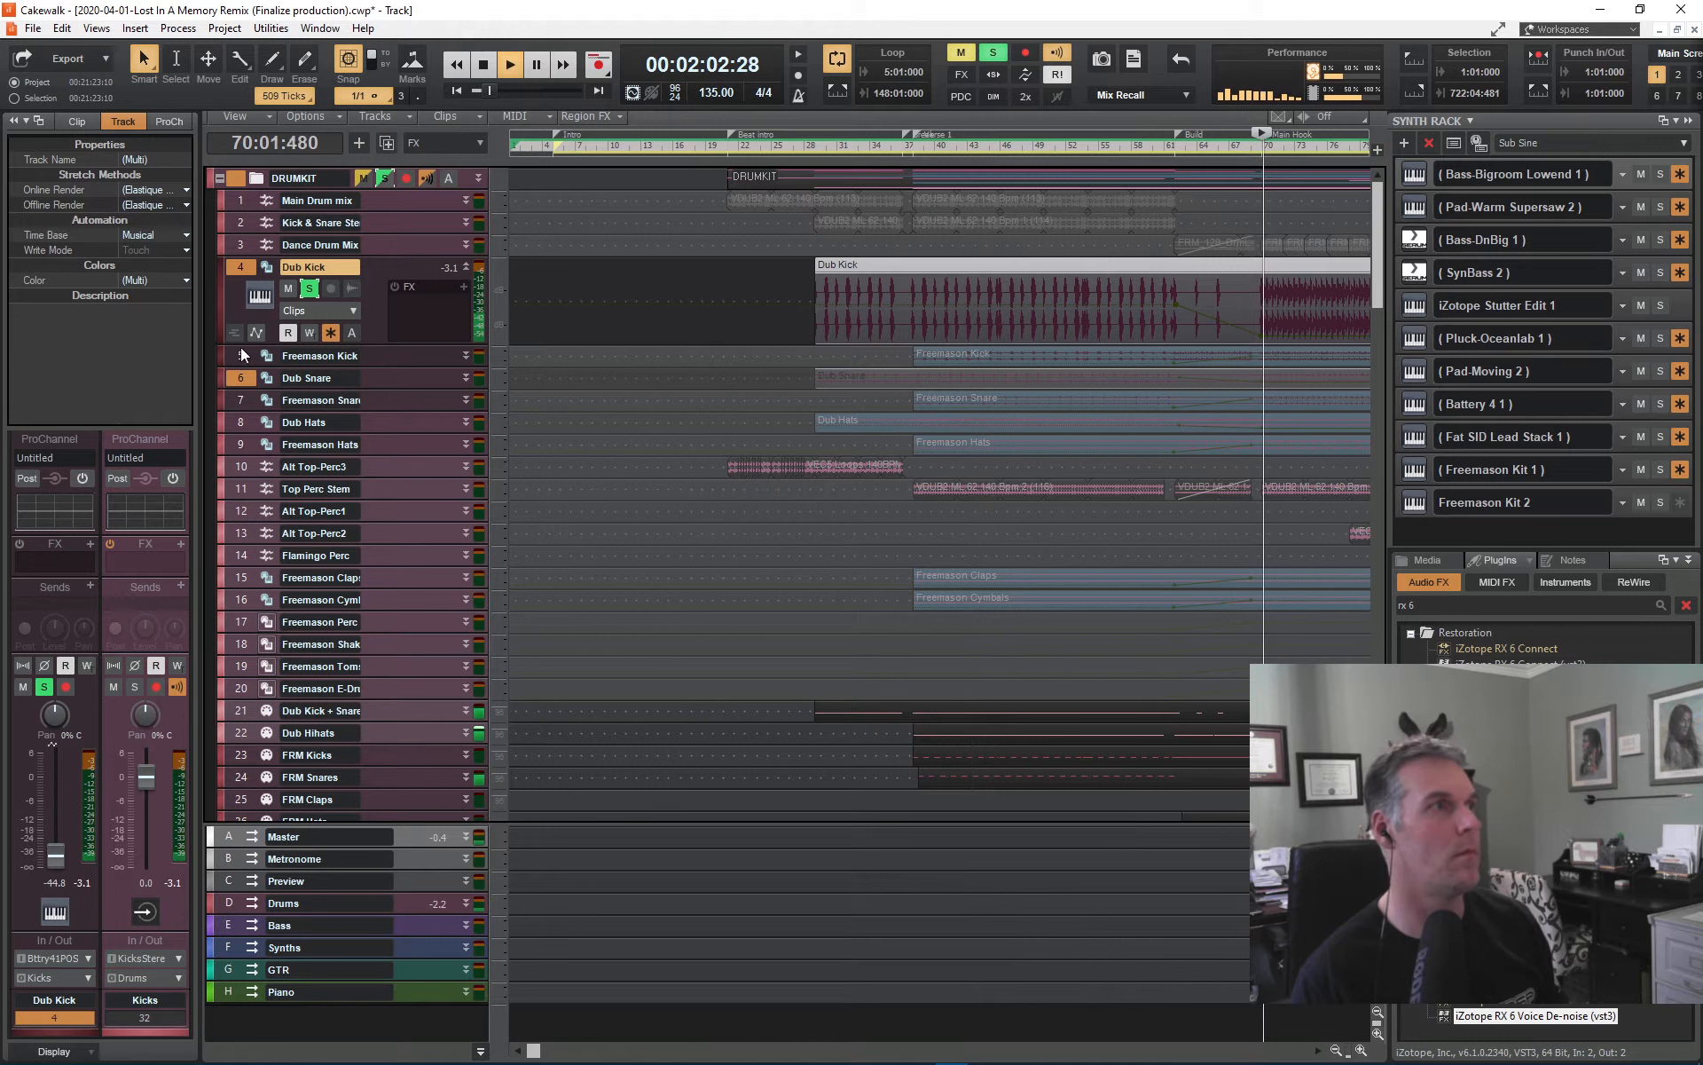
left_click(309, 288)
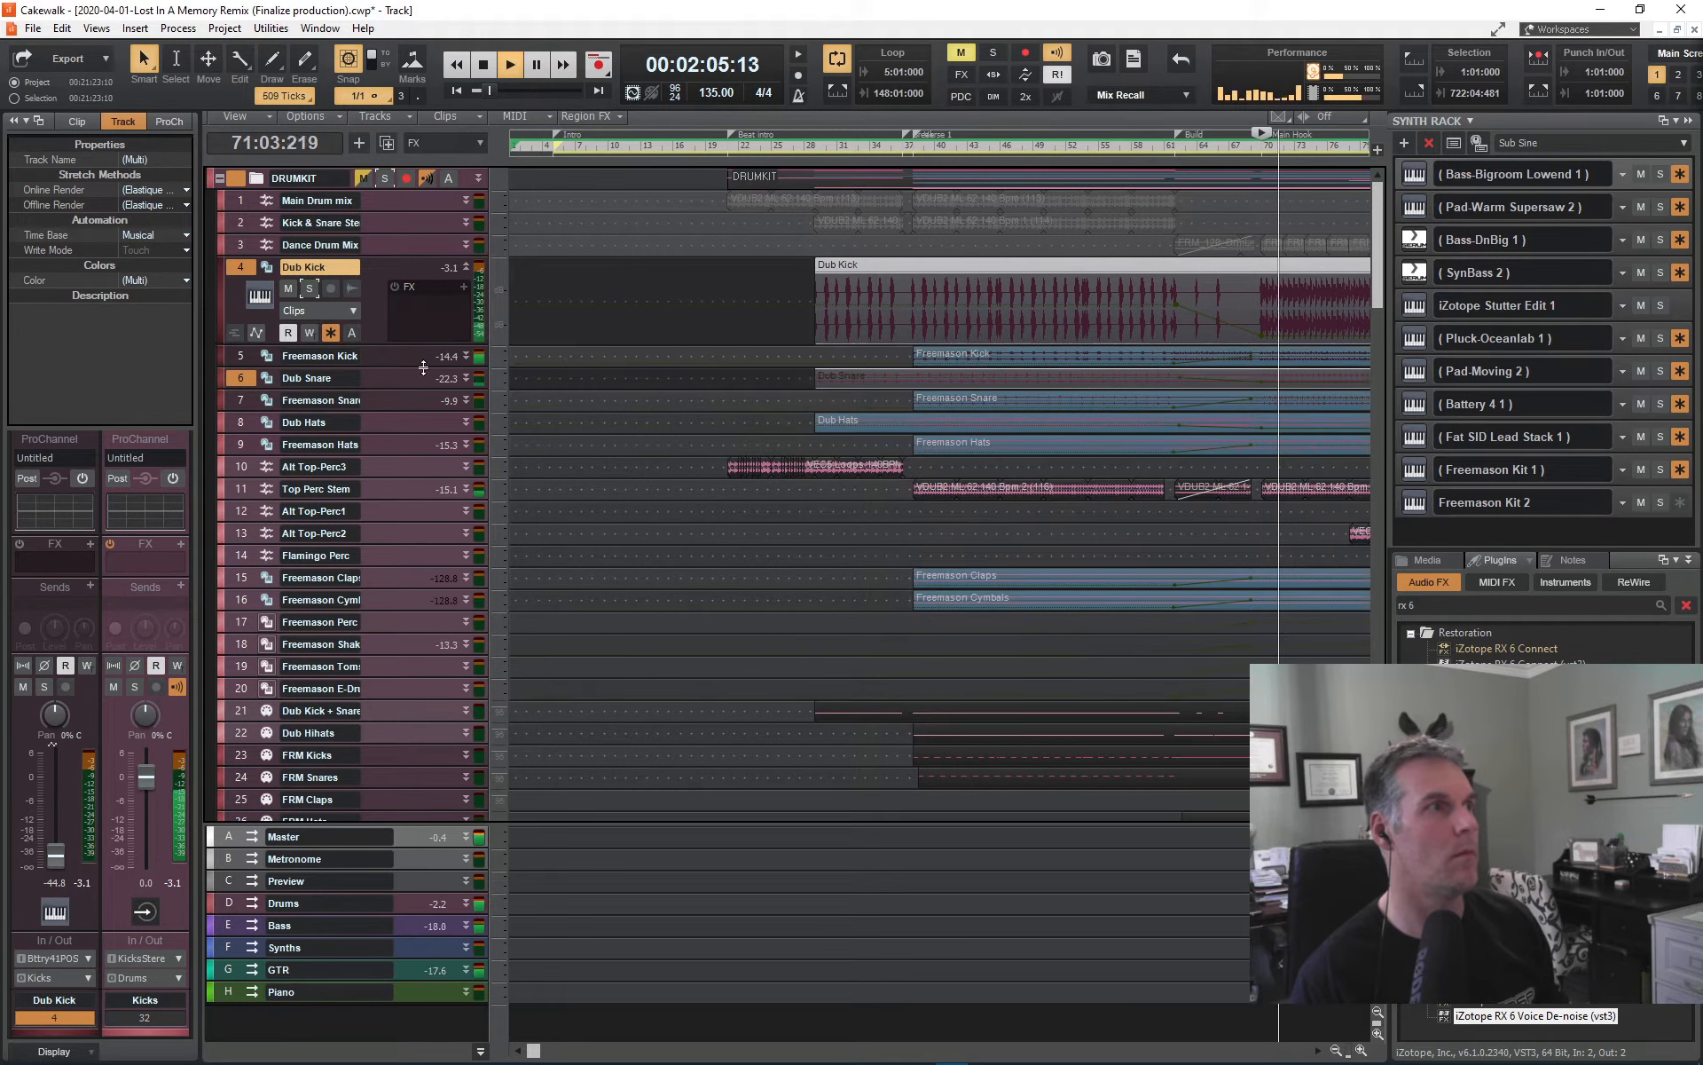
- Solo the DRUMKIT folder, enlarge the Freemason Snare track and compare the drums with and without Dub Kick
left_click(384, 179)
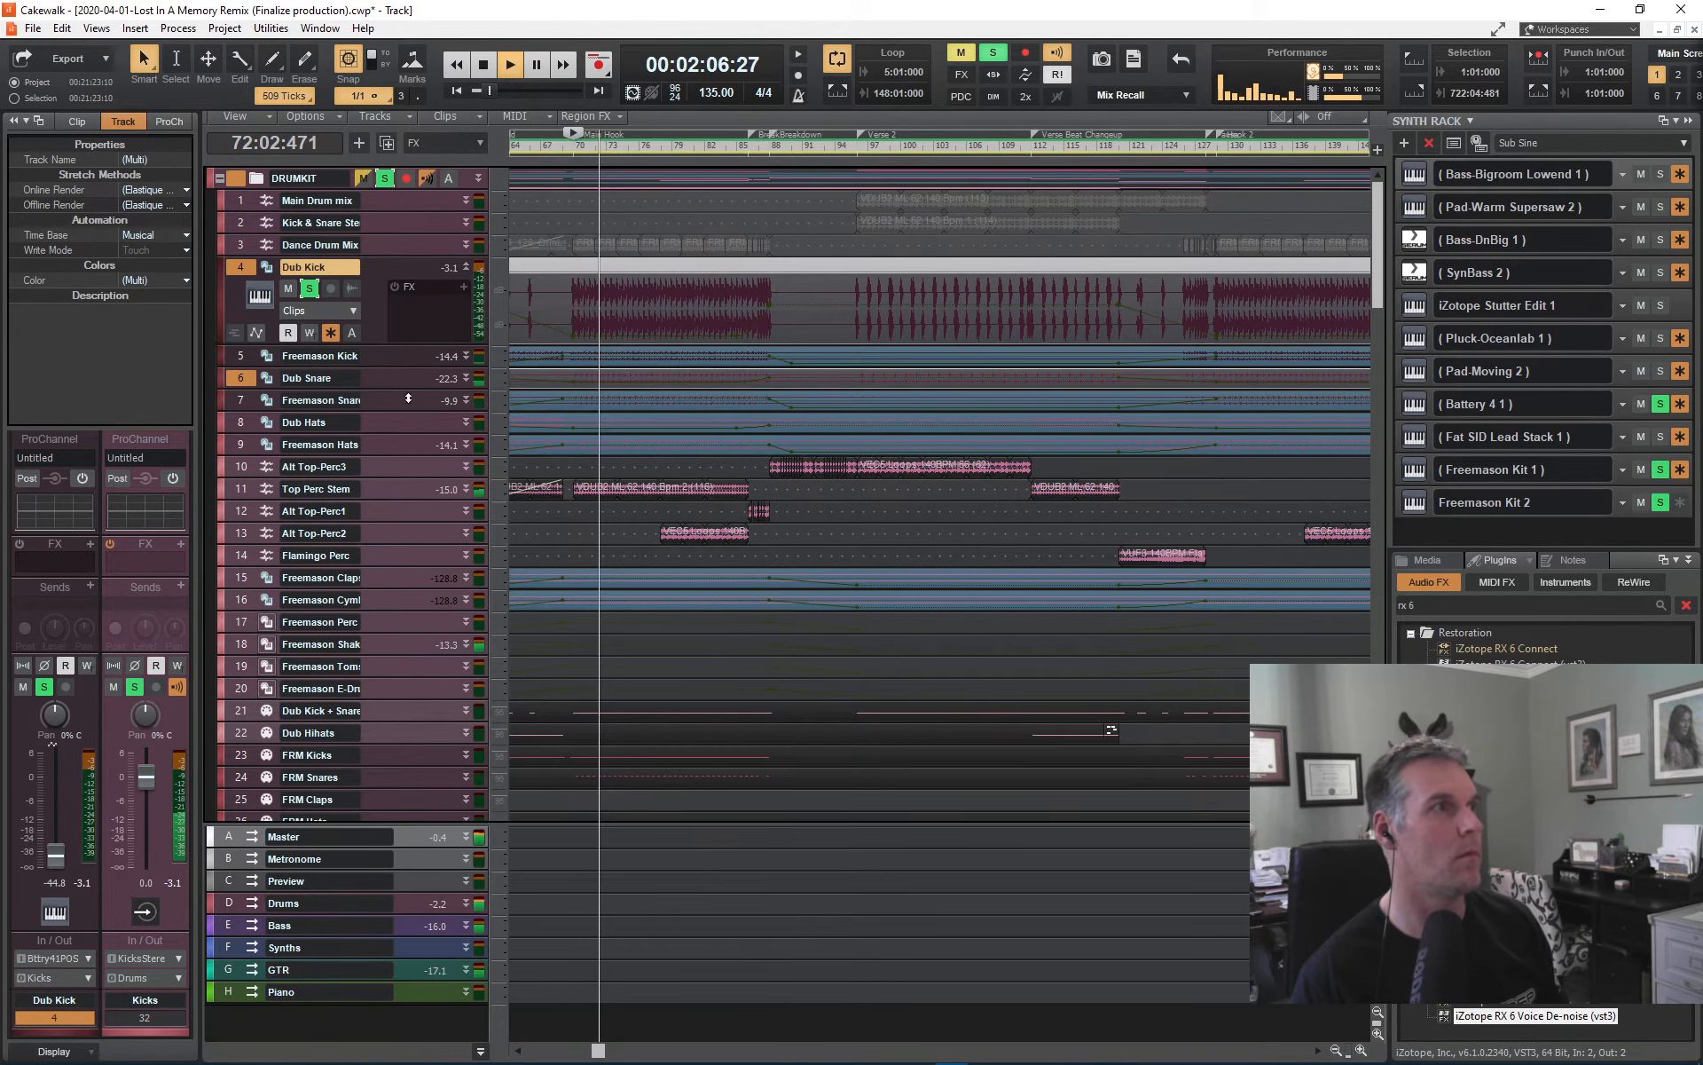
left_click(466, 400)
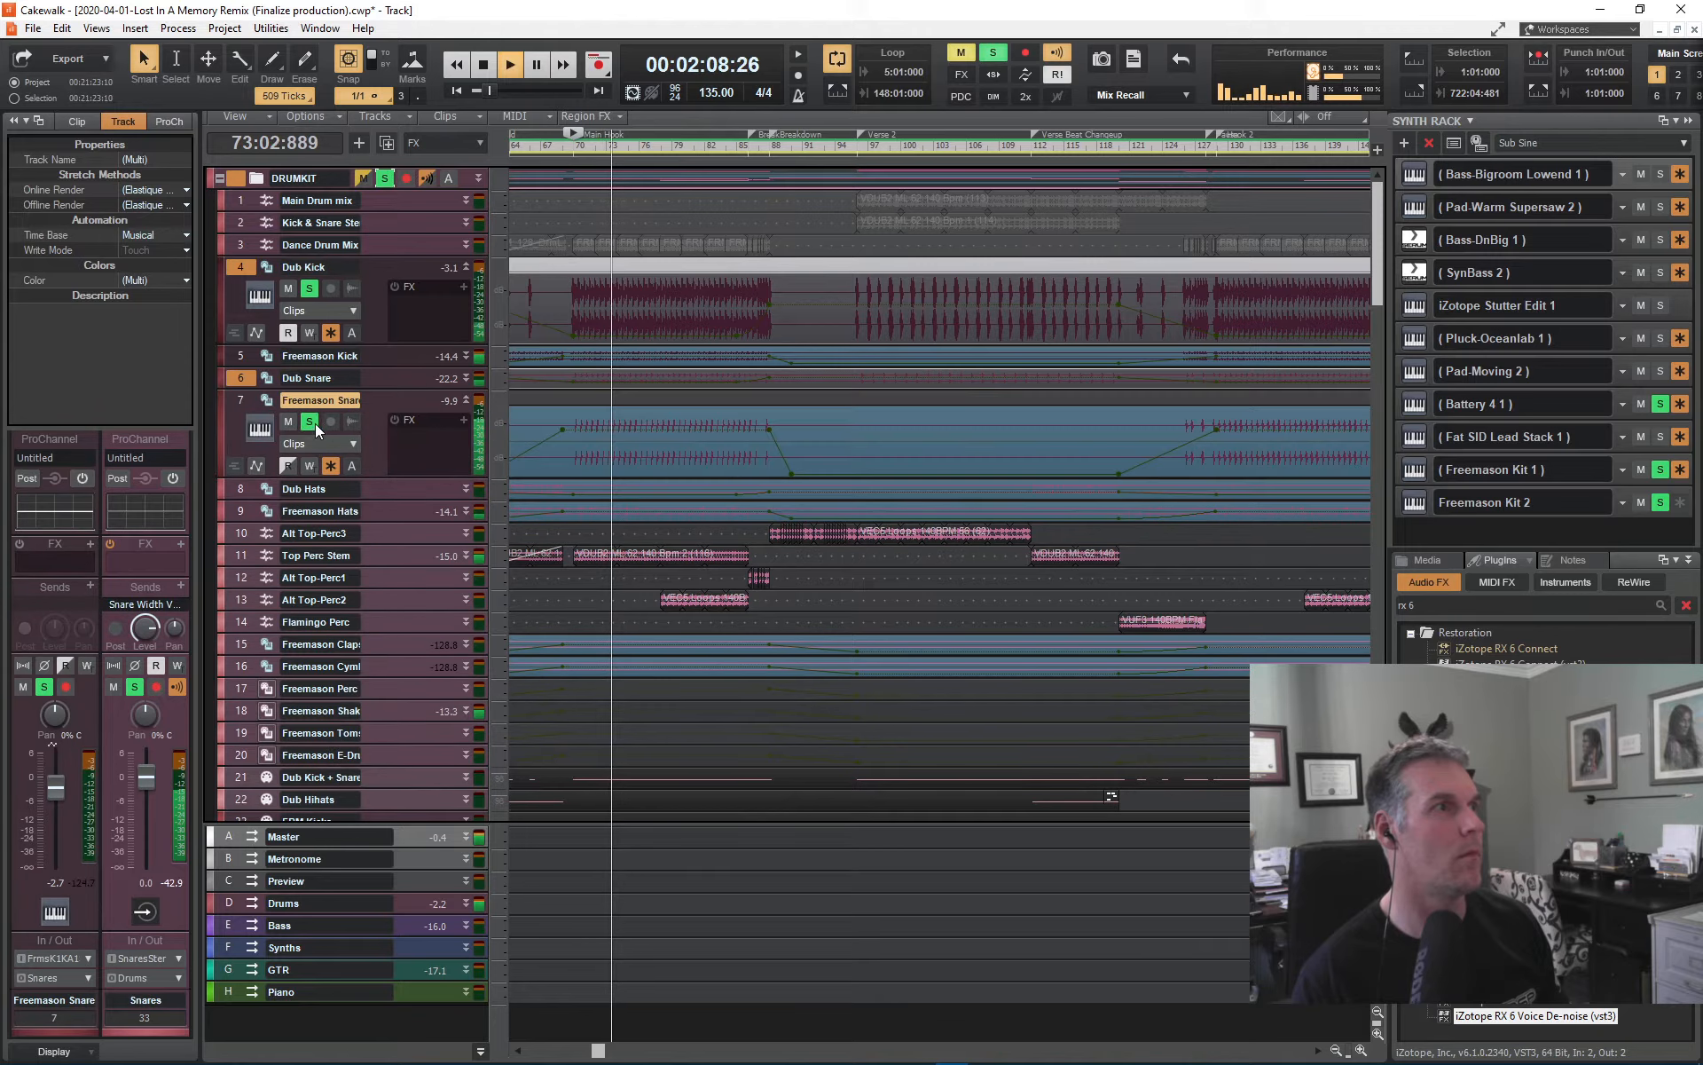
left_click(308, 287)
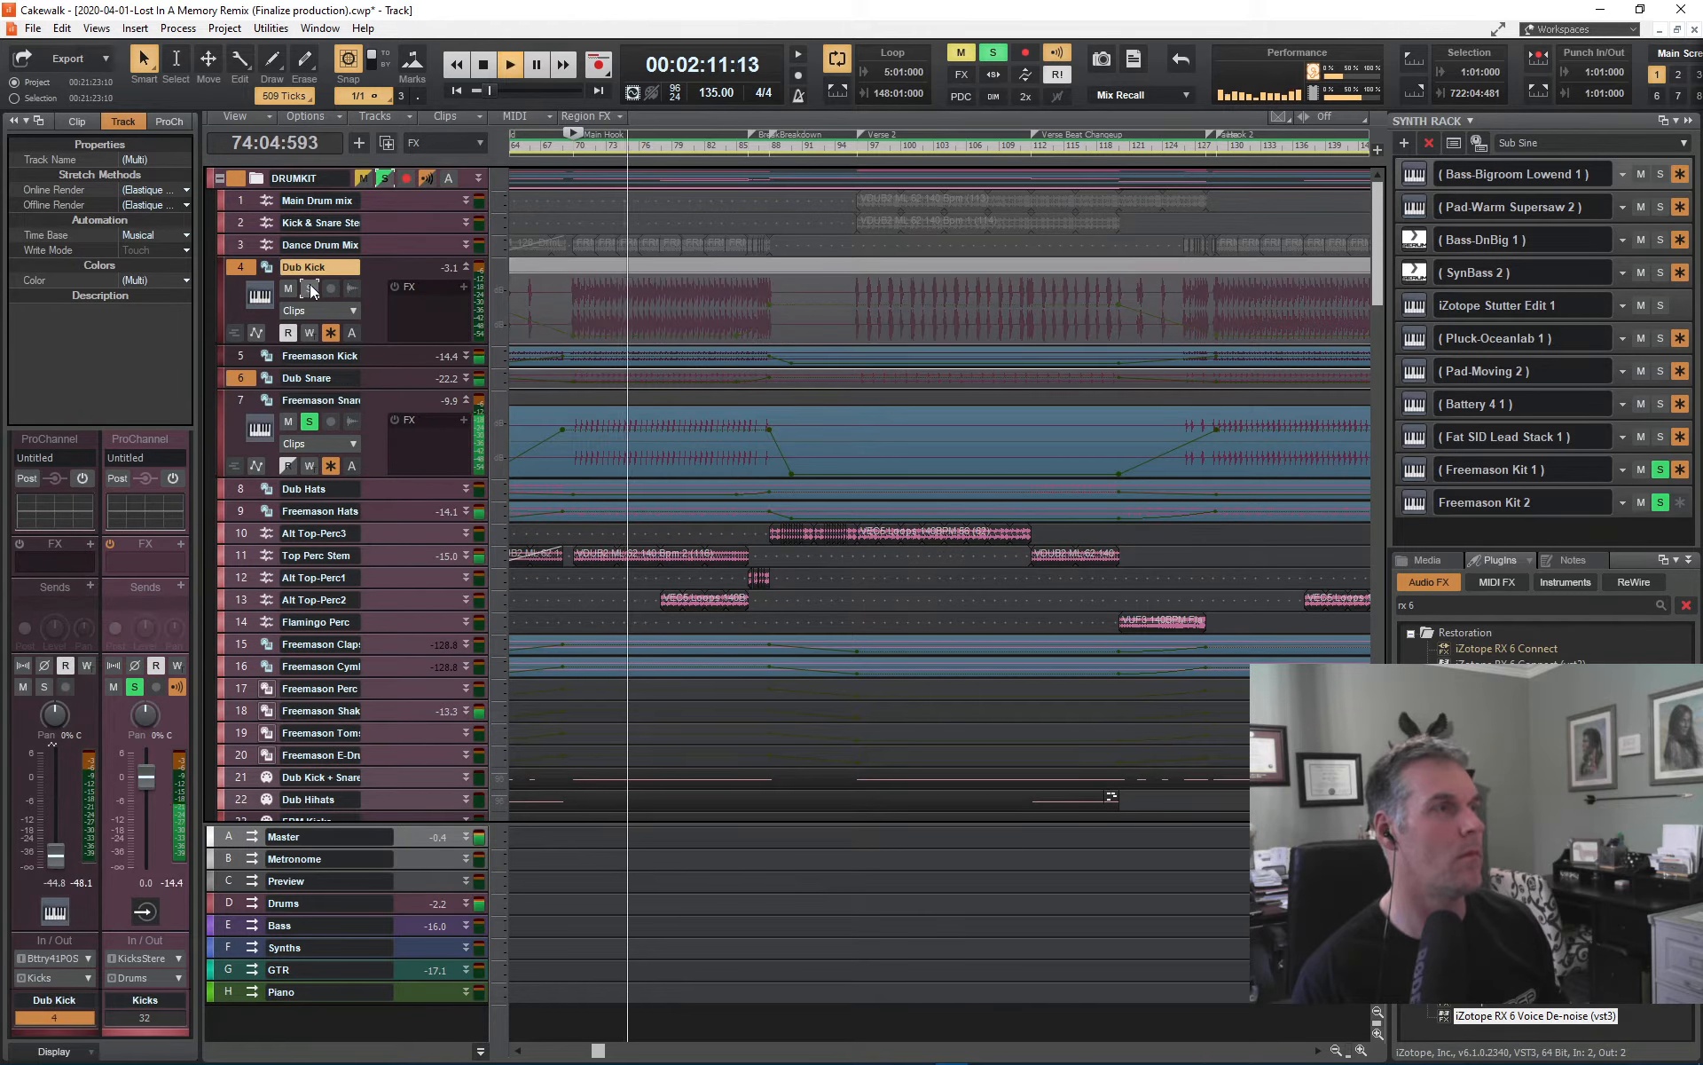
left_click(310, 287)
- Raise the Dub Kick volume envelope across the Main Hook to about -28.8 dB, clear the DRUMKIT solo and stop playback
left_click(605, 324, "shift")
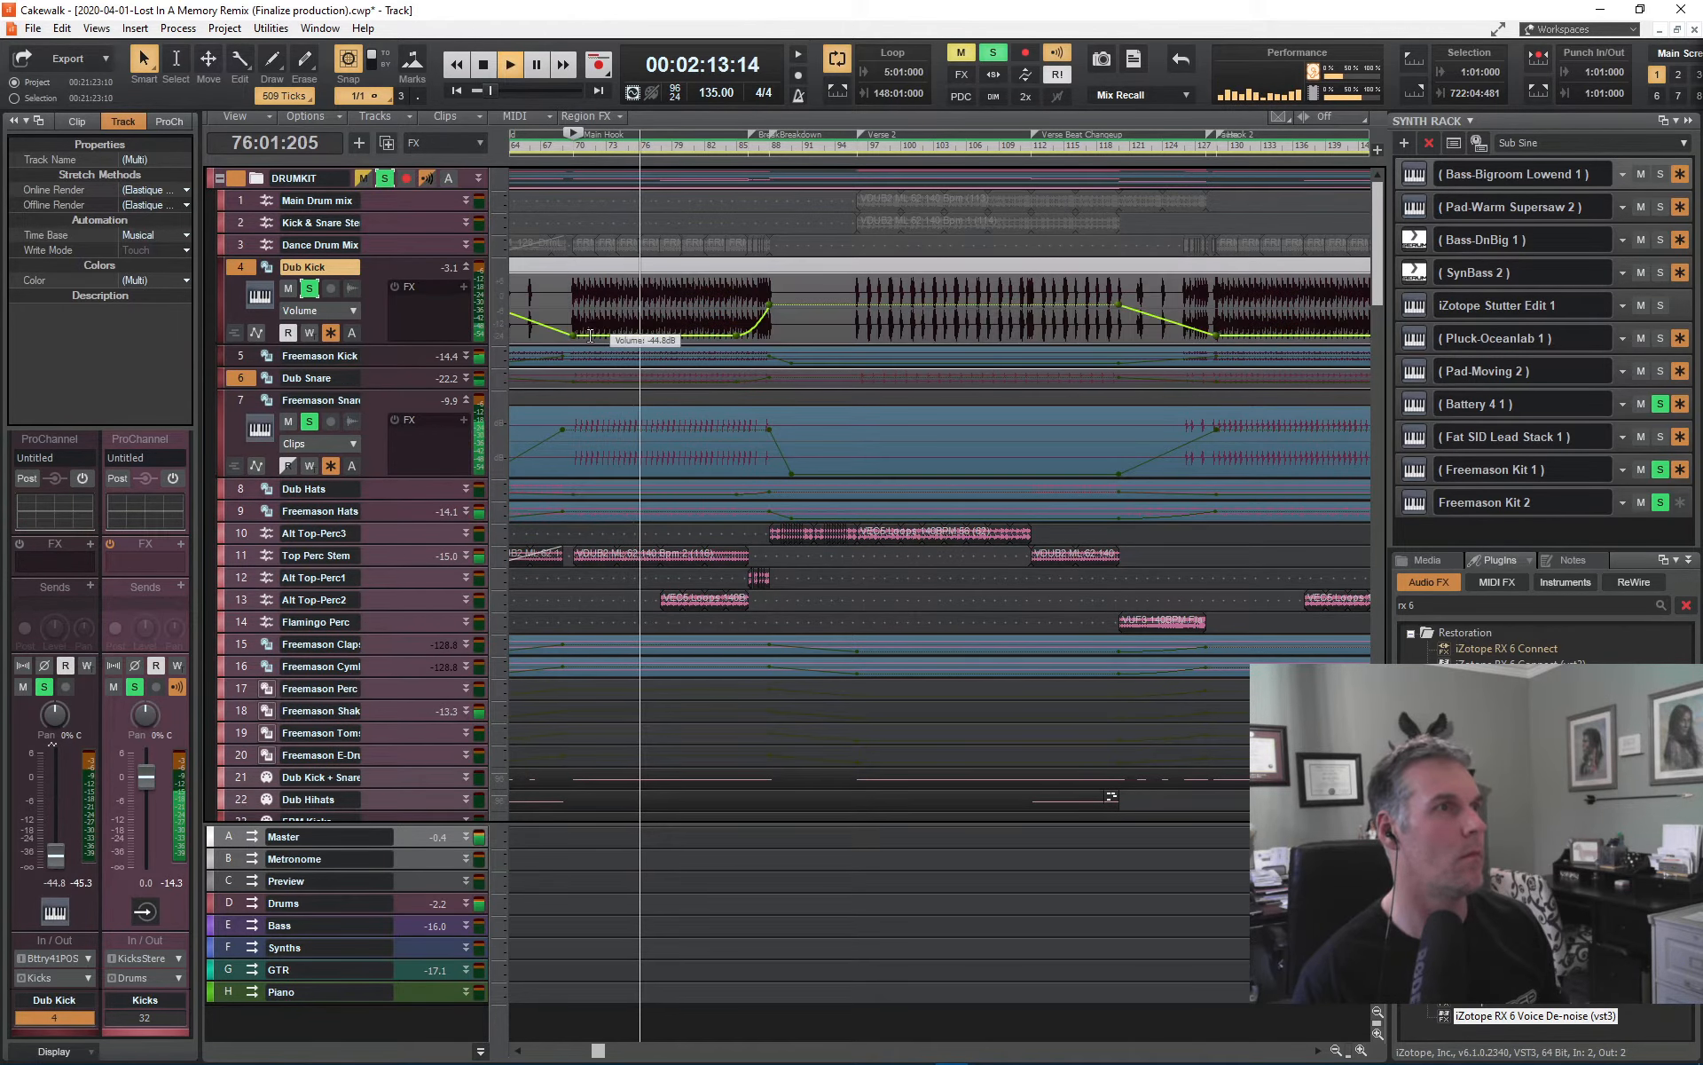
left_click(750, 337)
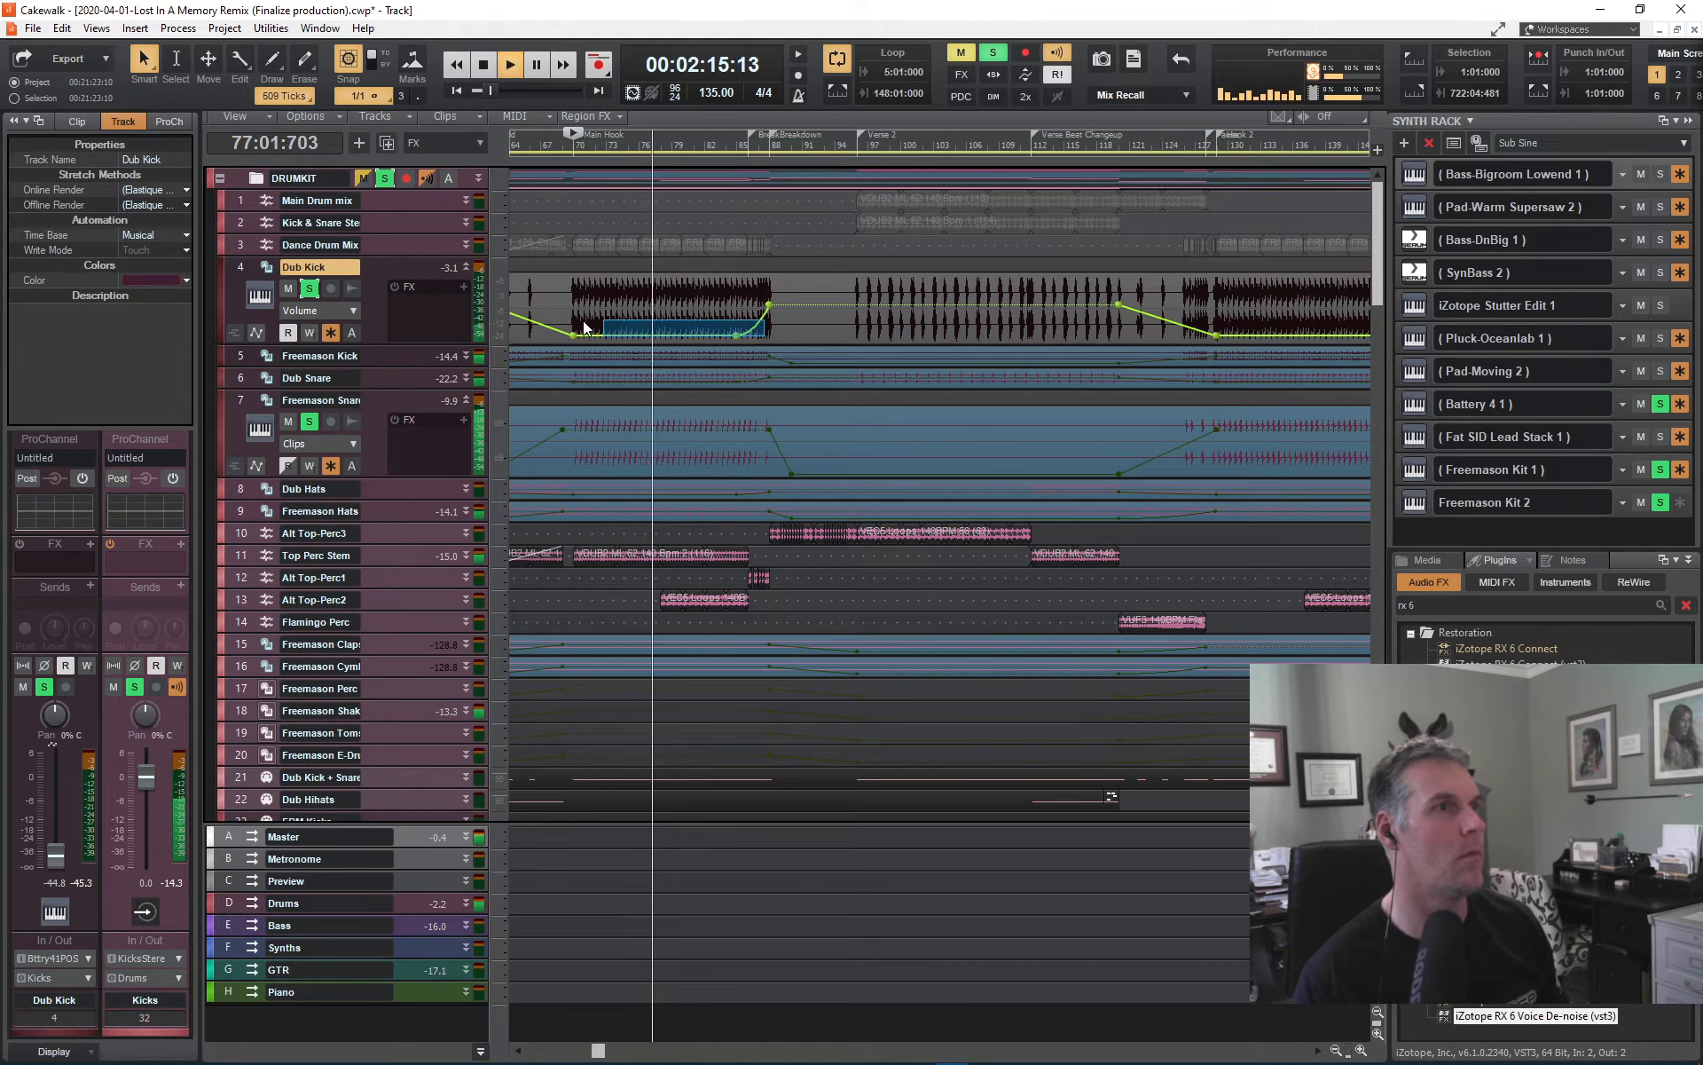
left_click_drag(575, 338, 575, 331)
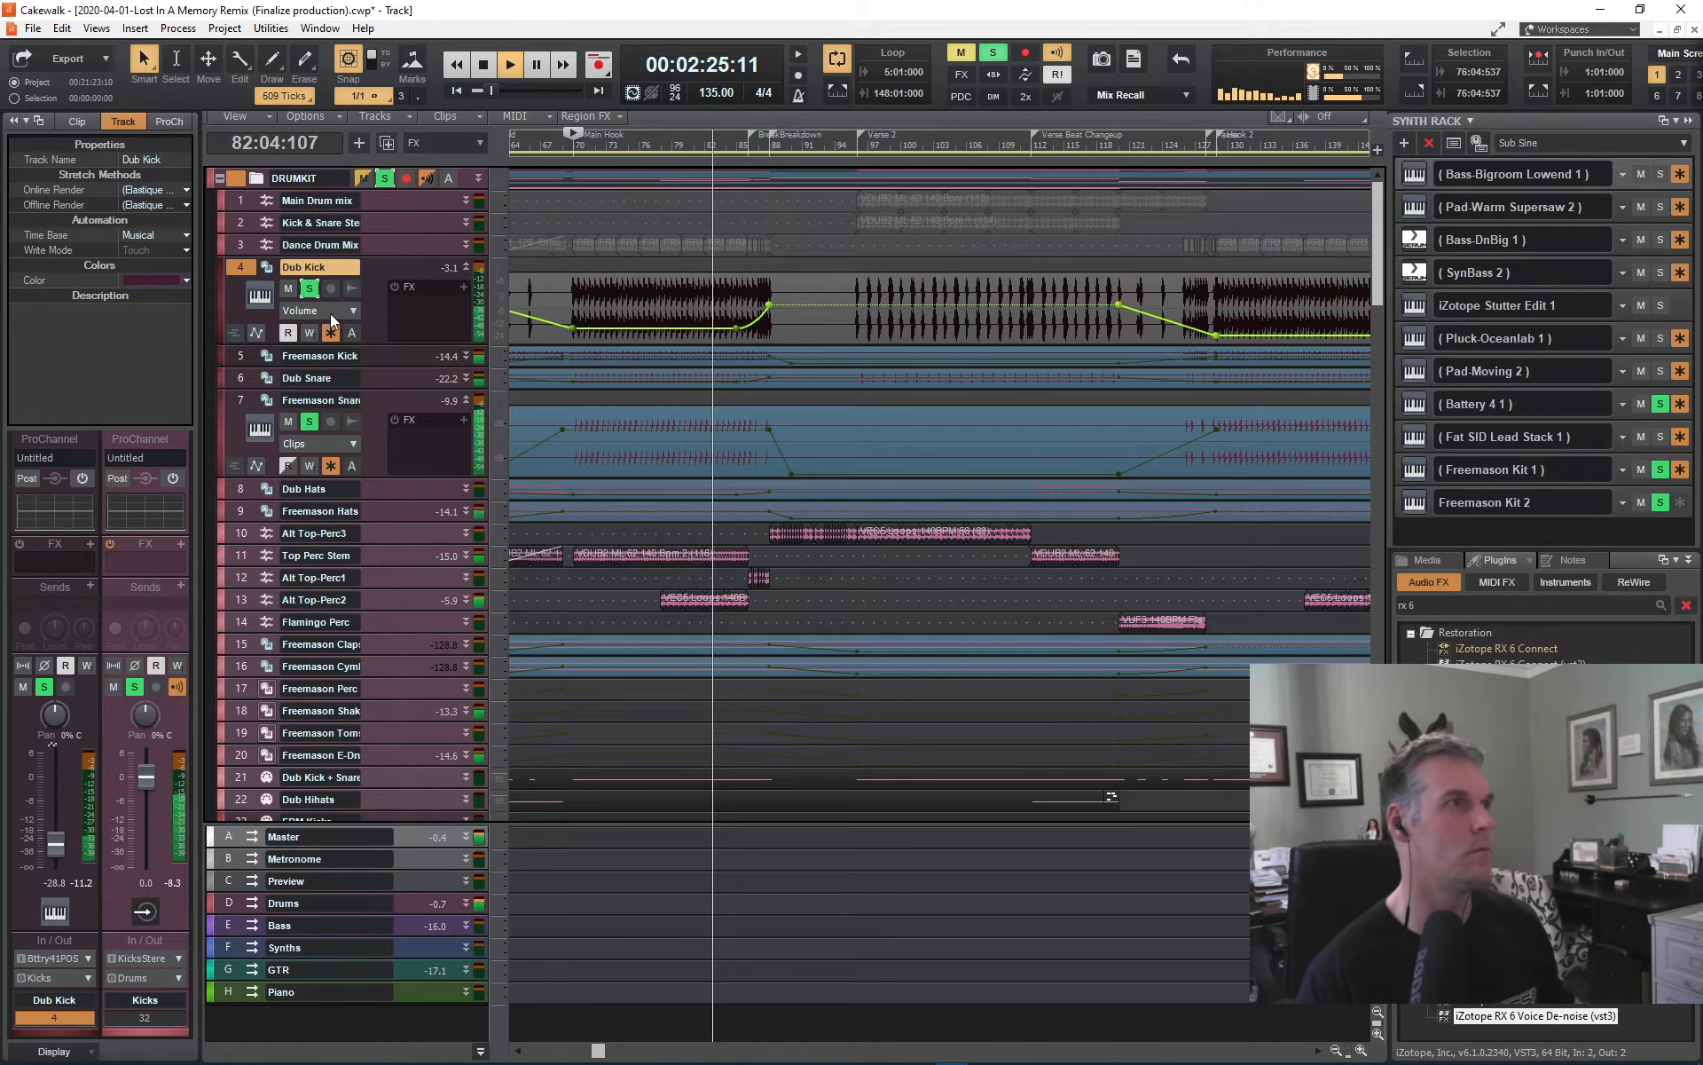
left_click(385, 178)
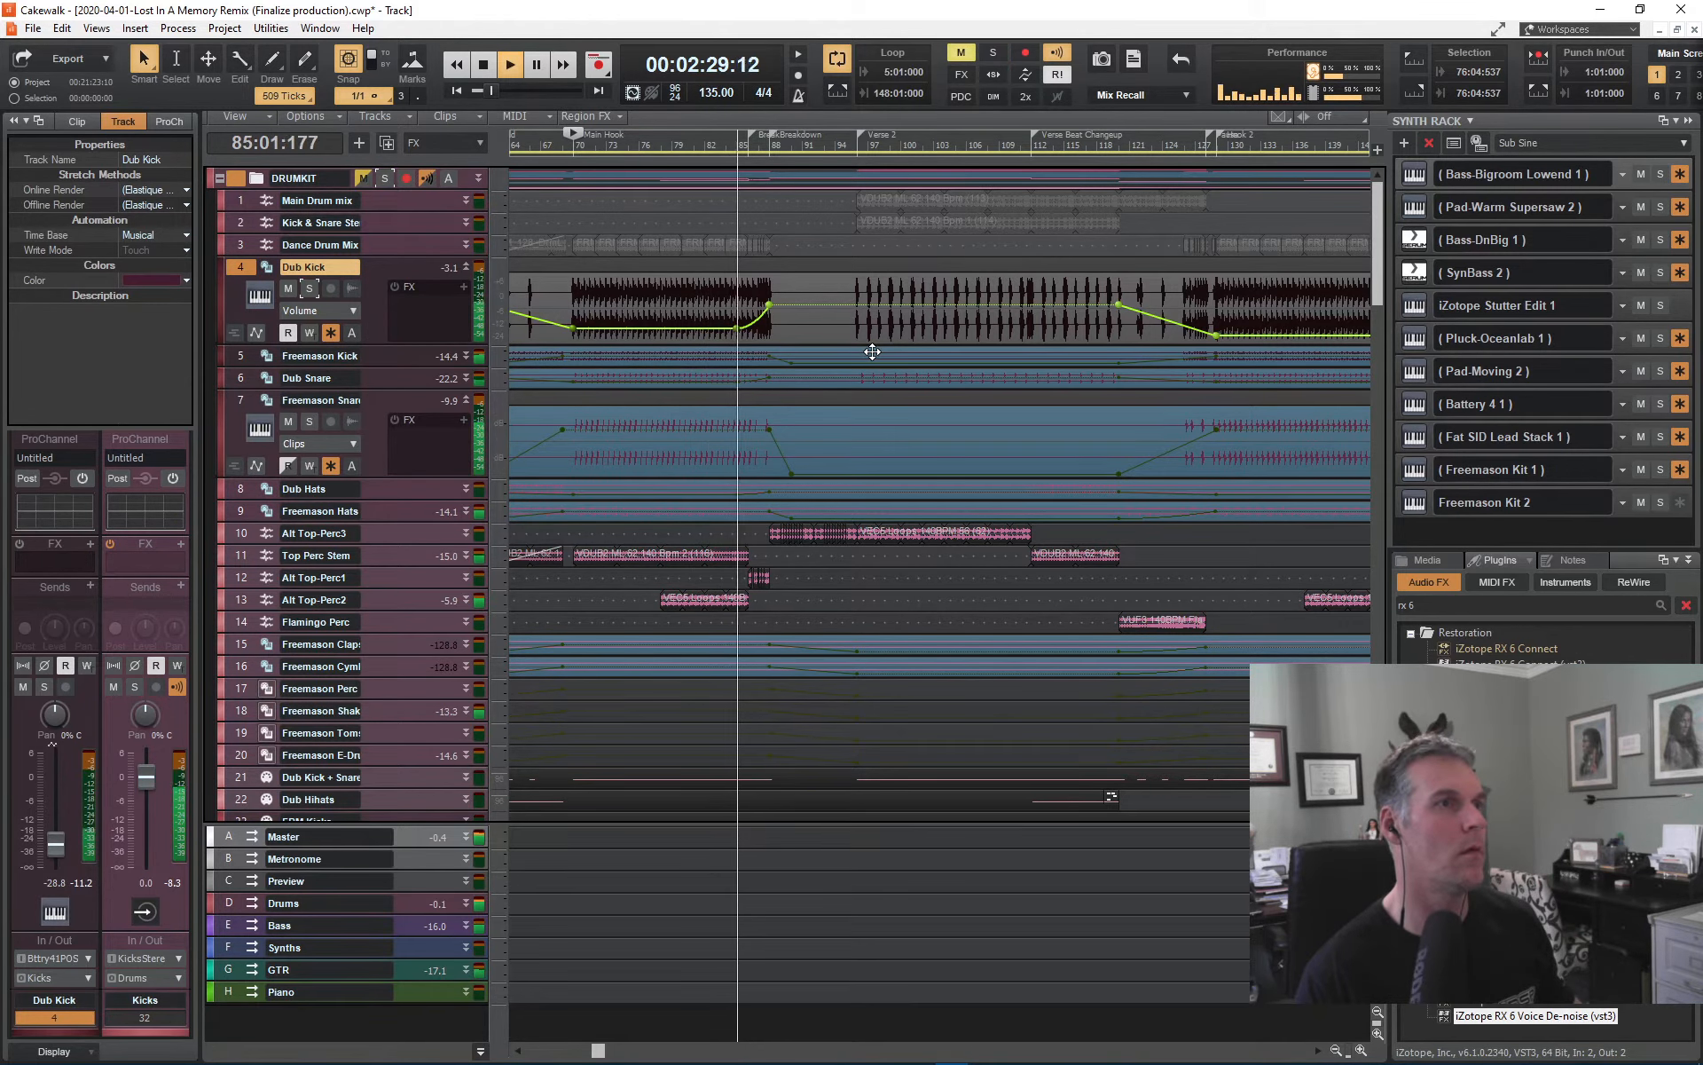
key("space")
- Raise the Freemason Snare volume envelope across the Main Hook to about 0.1 dB and collapse the track
left_click(238, 401)
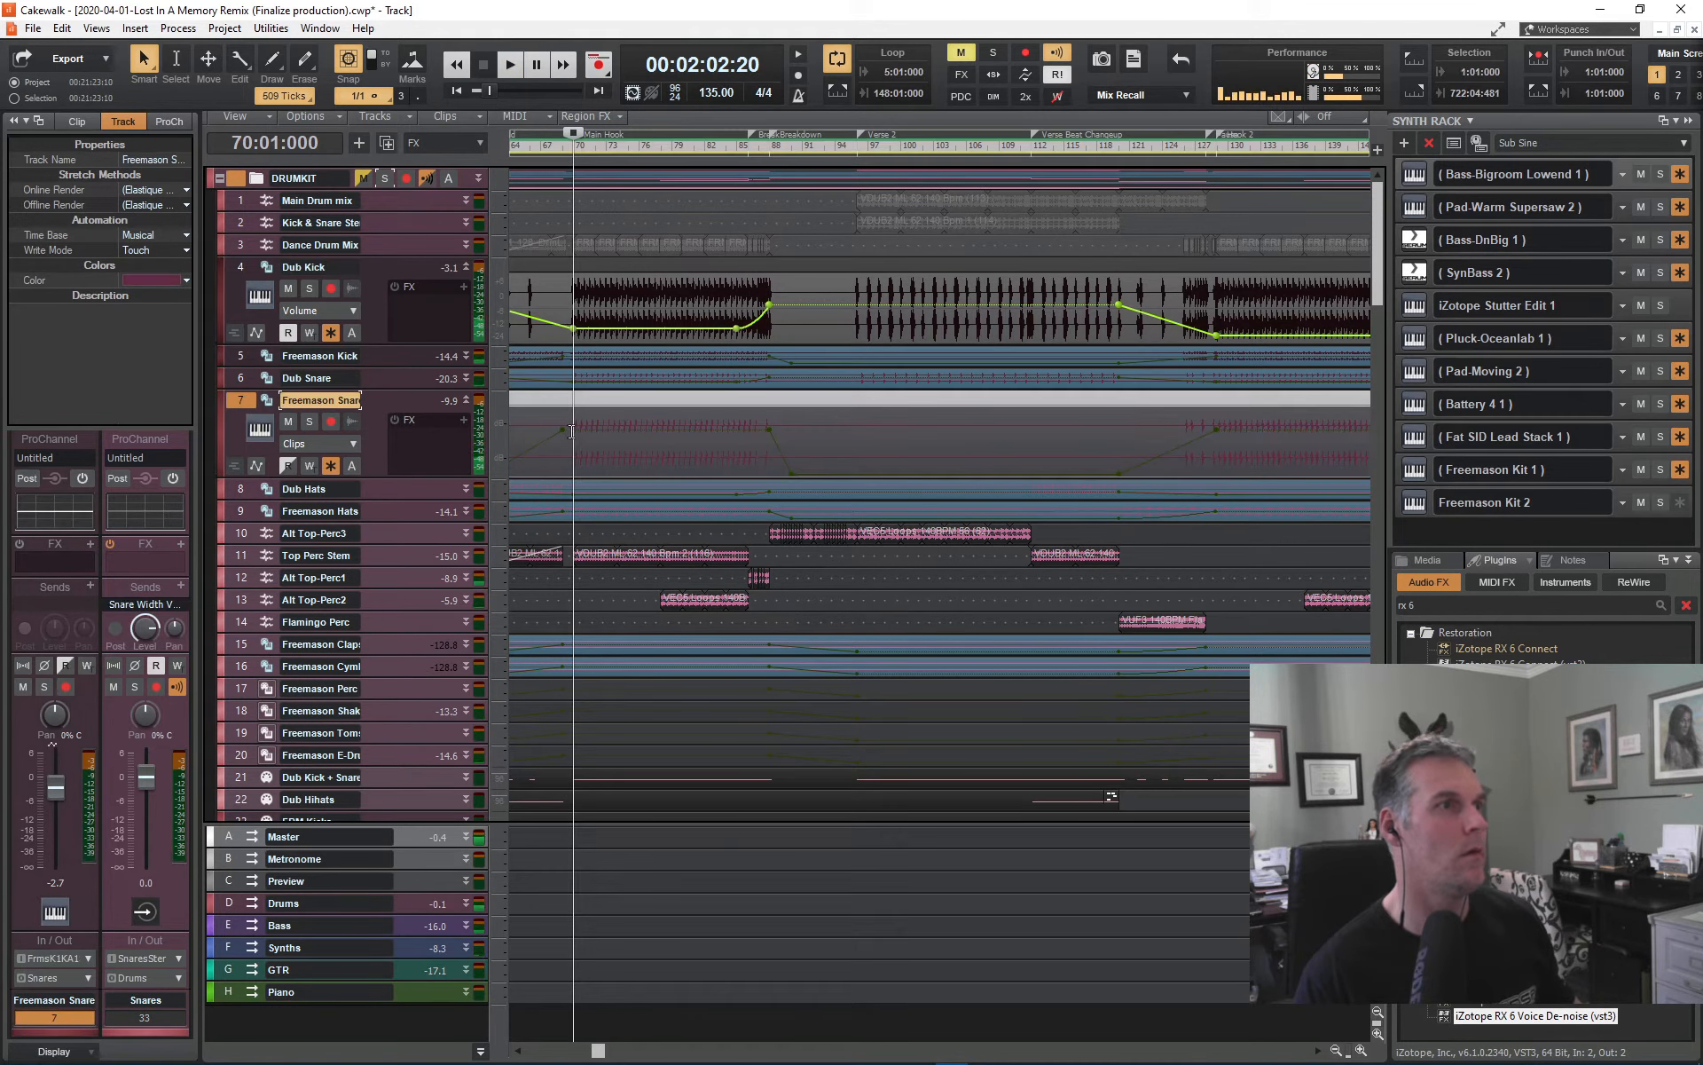
left_click(564, 429)
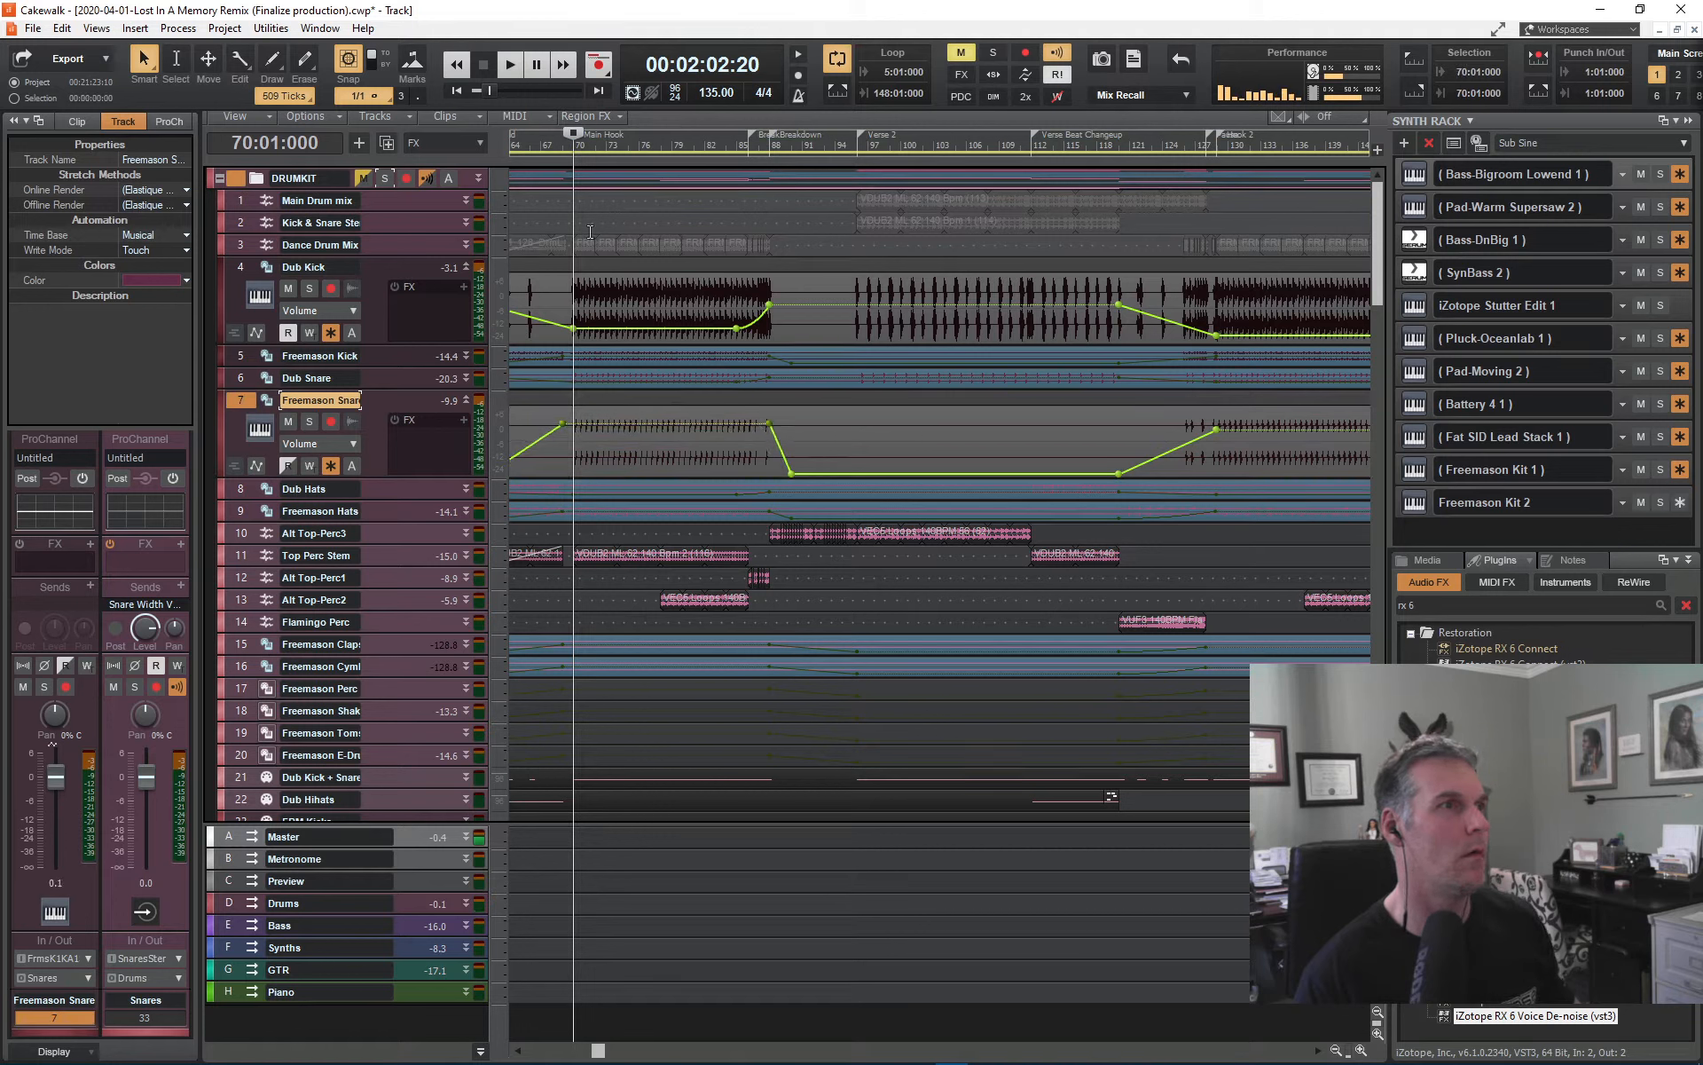
left_click(811, 149)
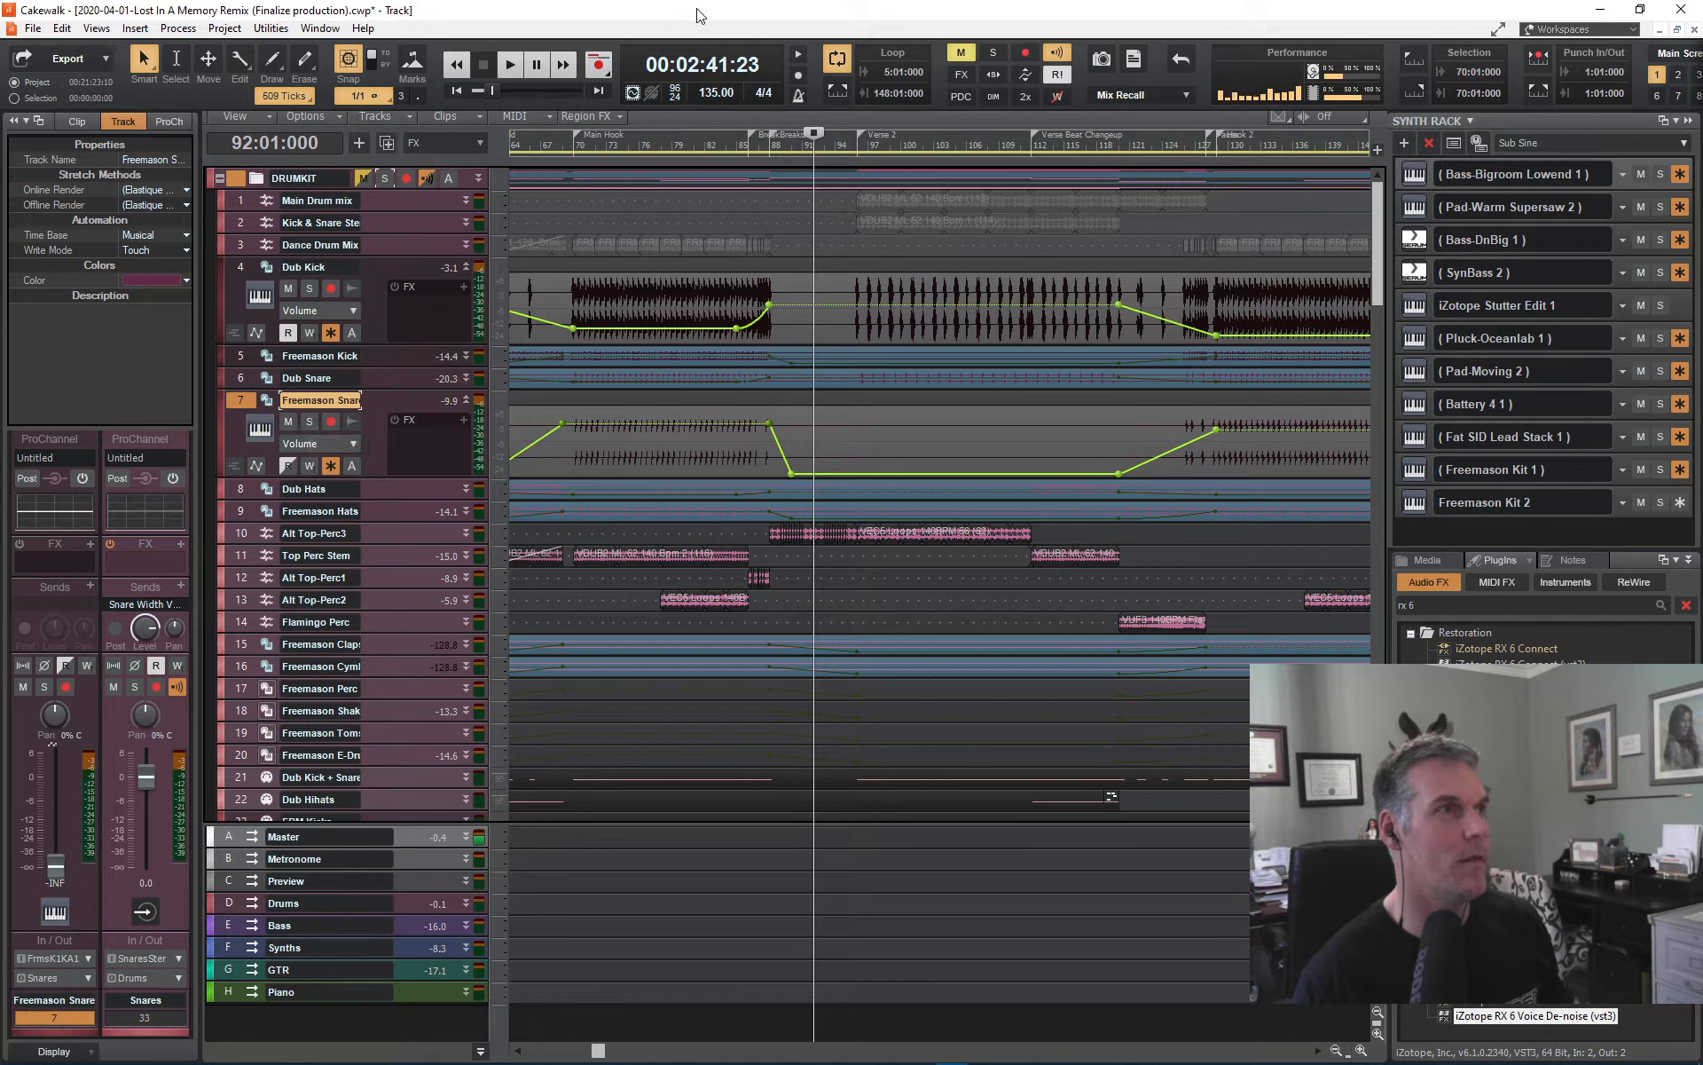
left_click(466, 400)
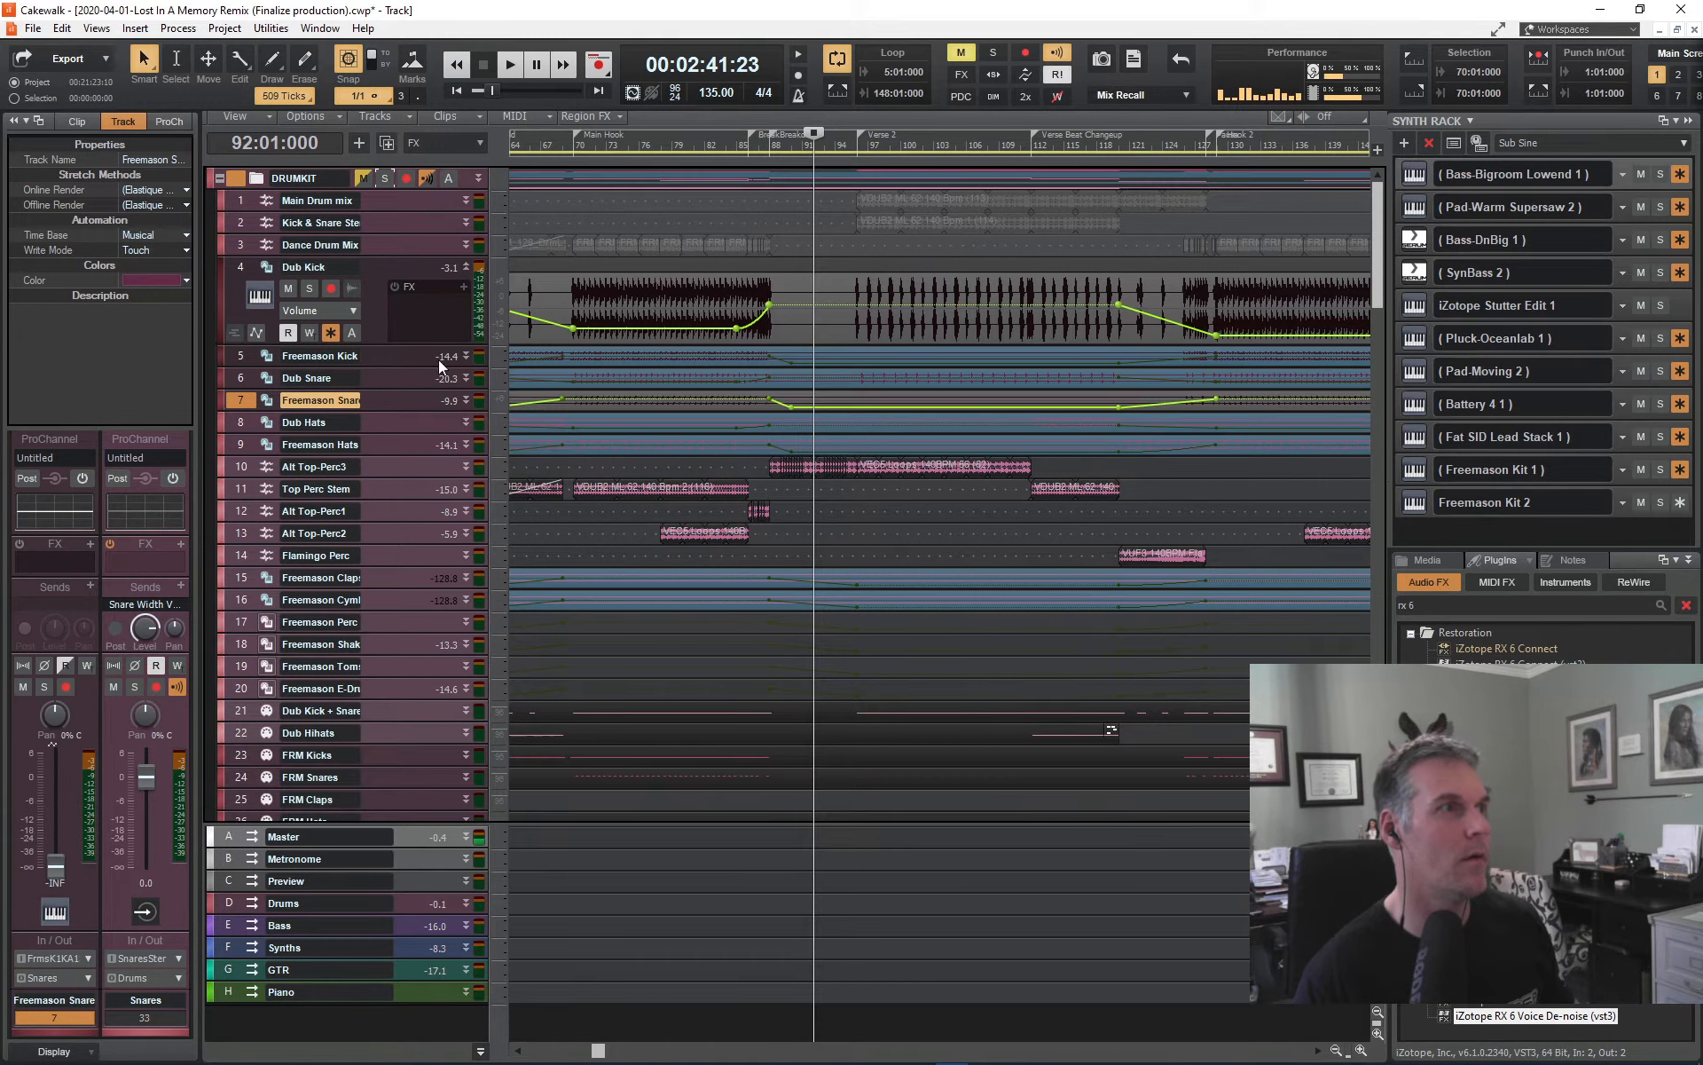
- Enlarge the Freemason Kick track, raise its volume envelope across the Main Hook to about -5.1 dB and play the hook
left_click(466, 355)
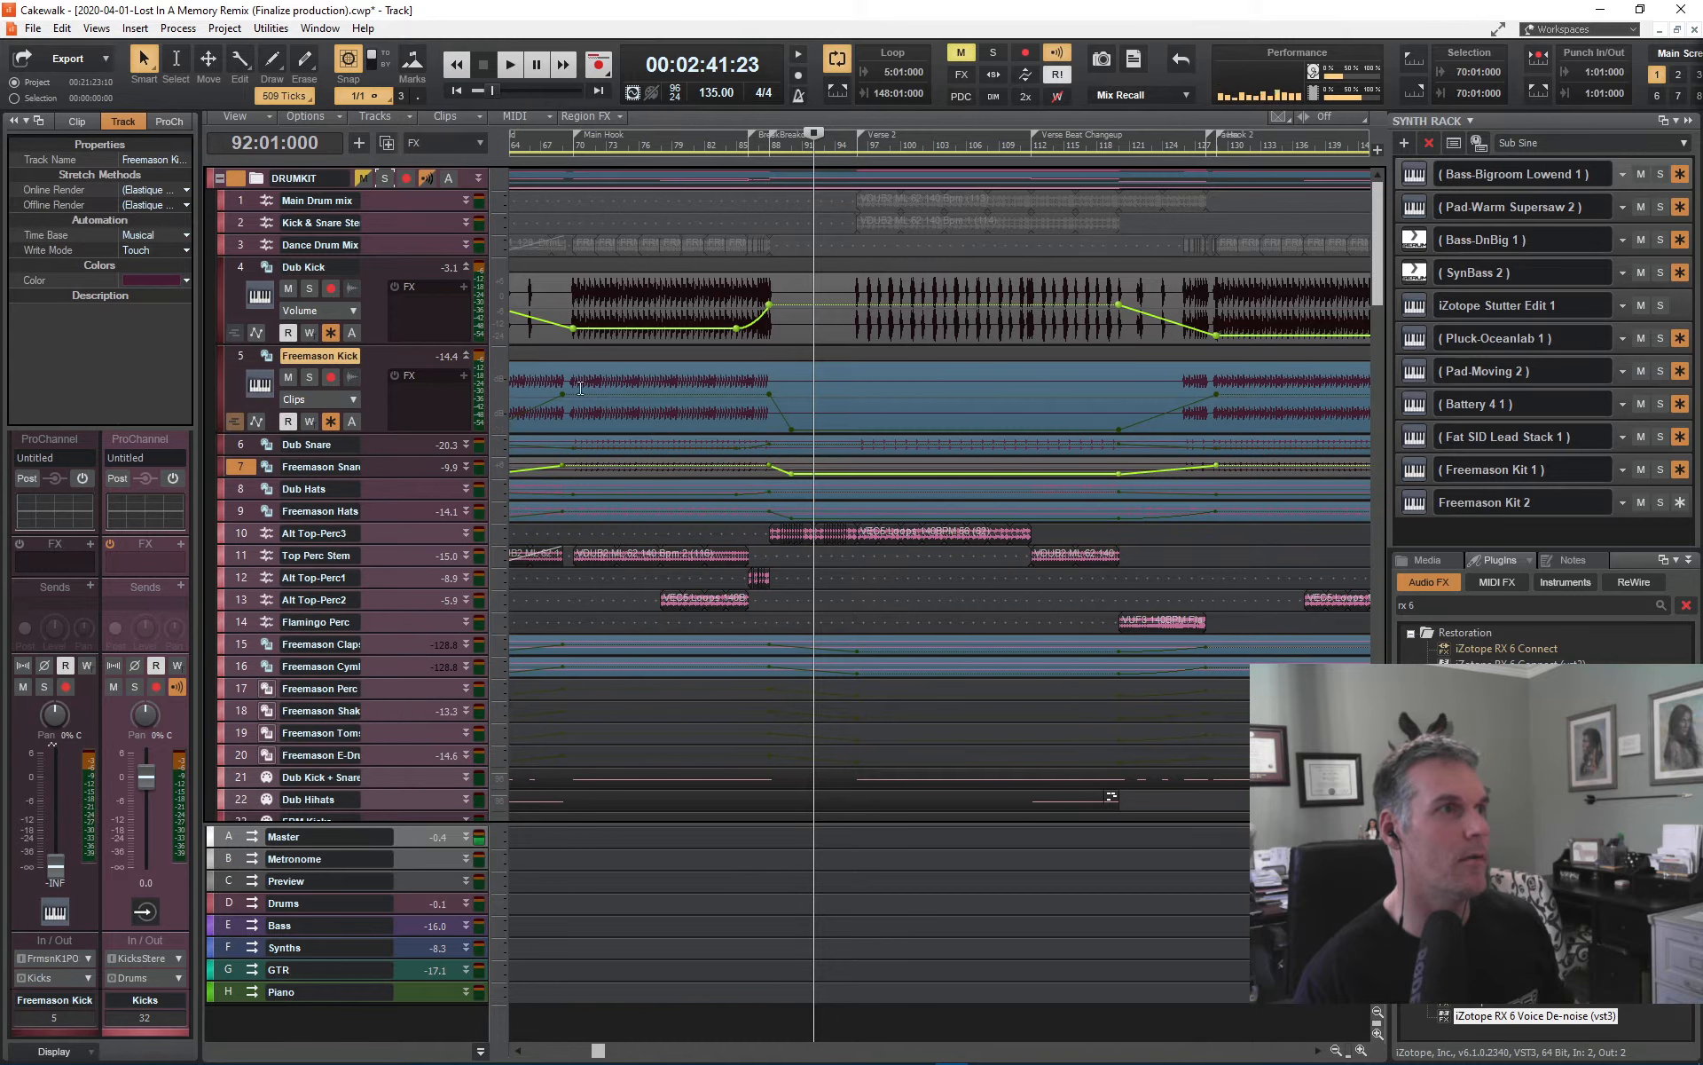
left_click_drag(555, 373, 769, 390)
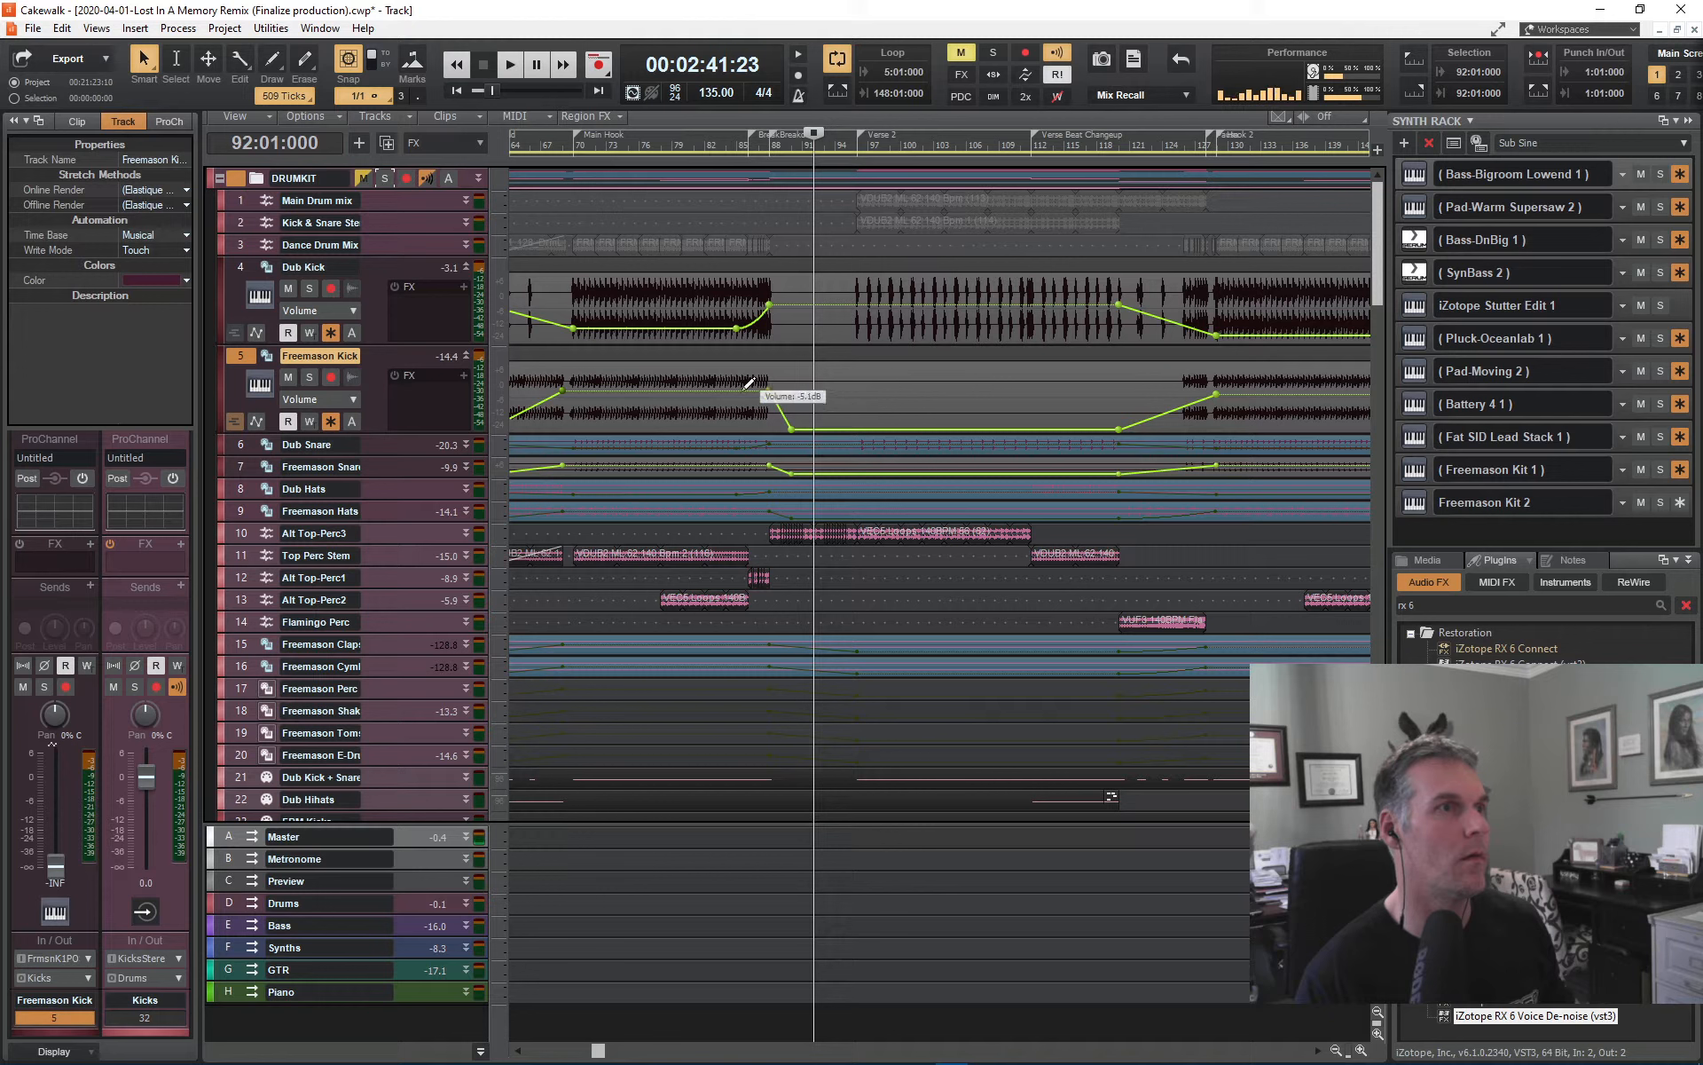
key("space")
left_click(571, 147)
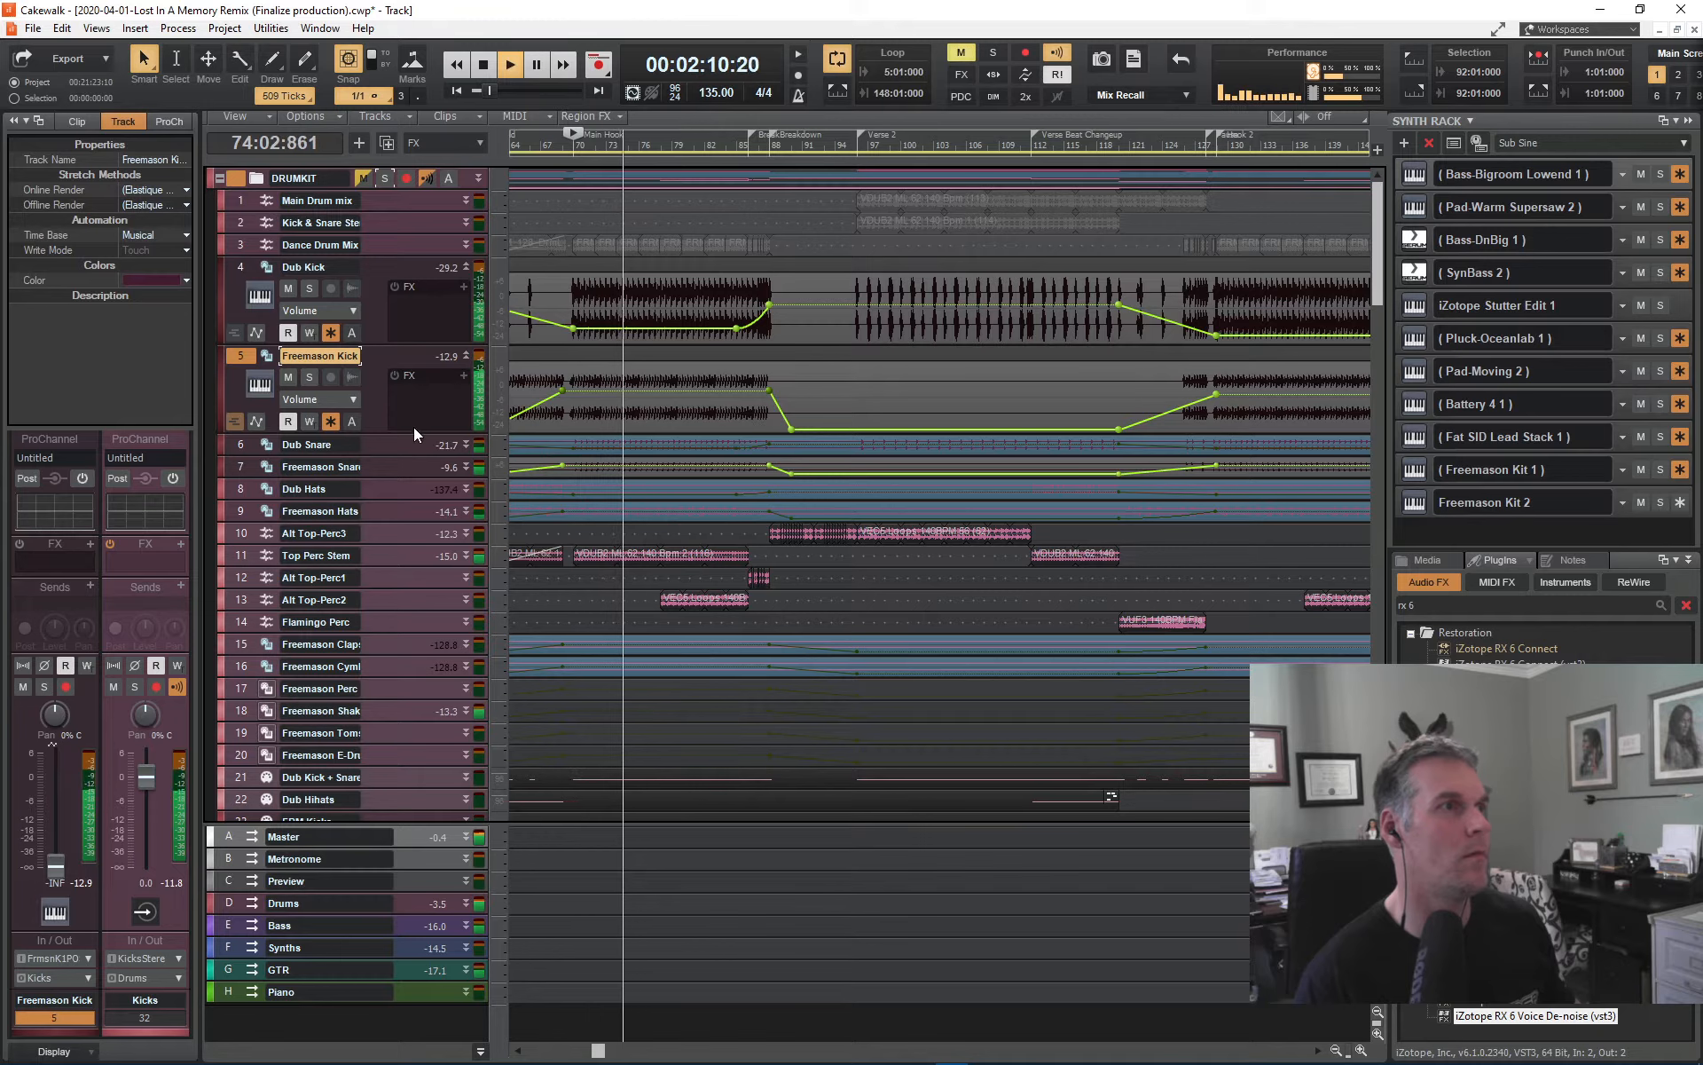
- Select the Main Drum mix, Kick & Snare Stem and Dance Drum Mix tracks and hide them
left_click(241, 202)
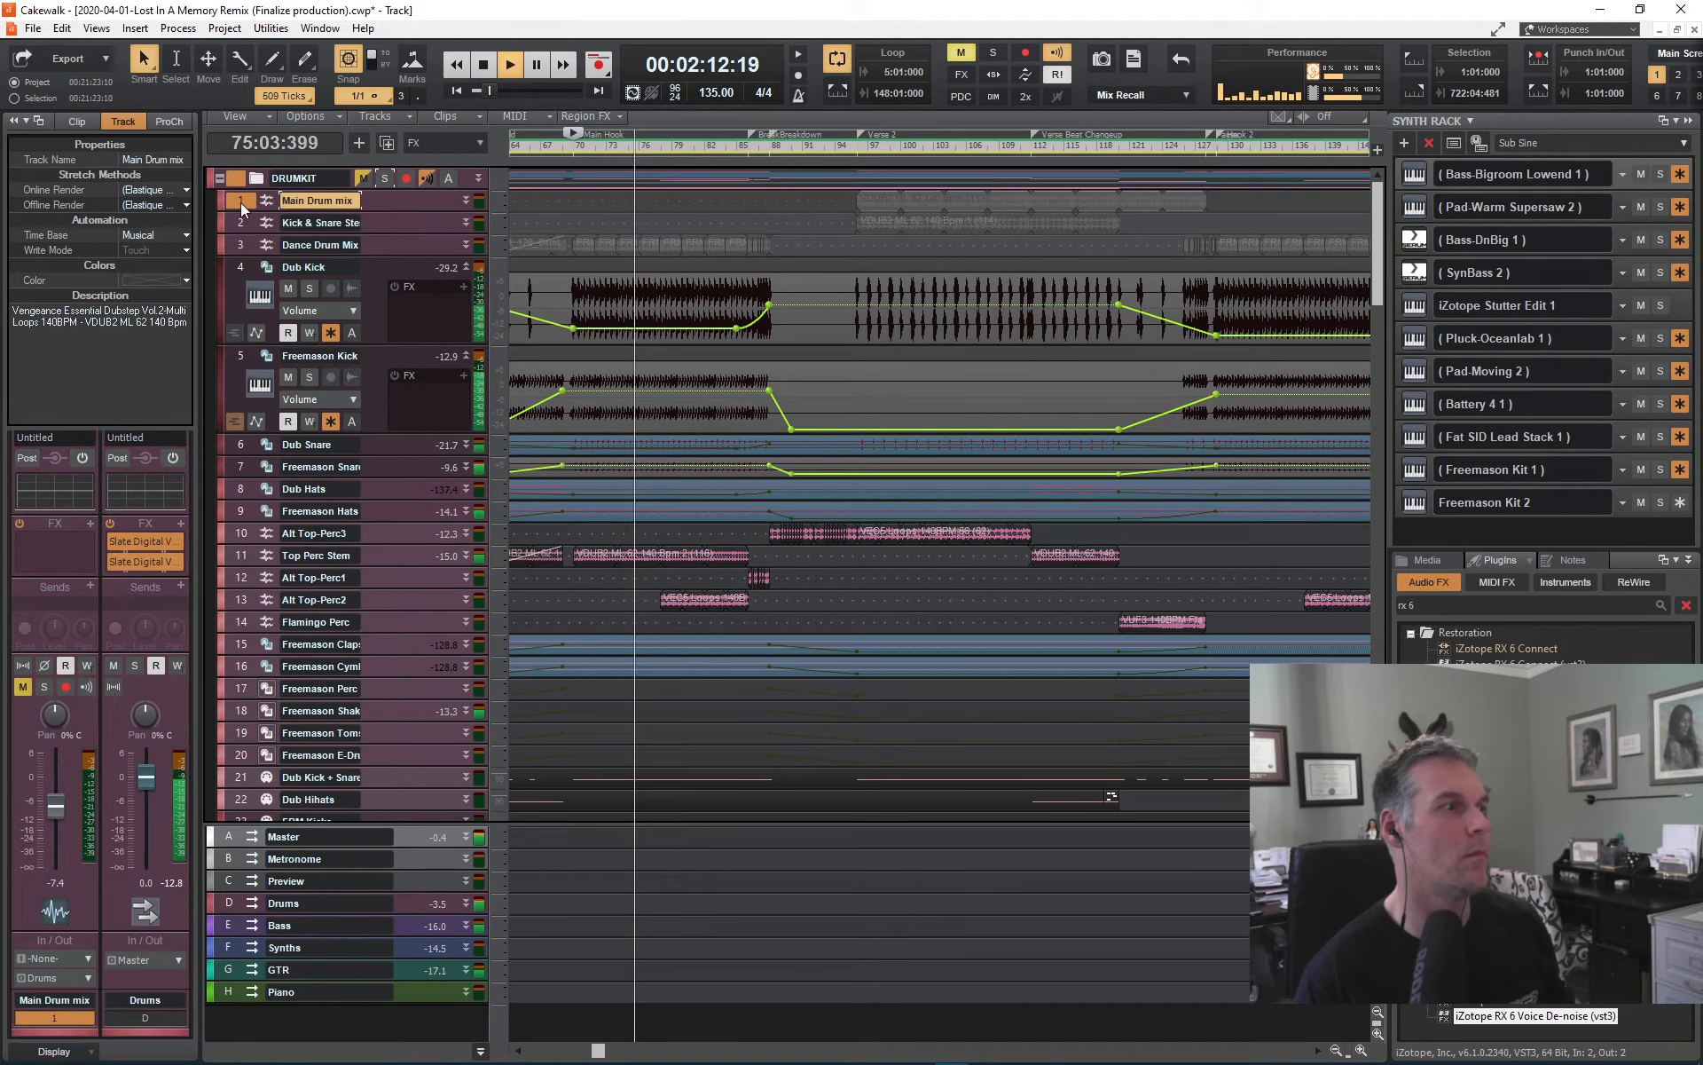
left_click(247, 242, "shift")
key("space")
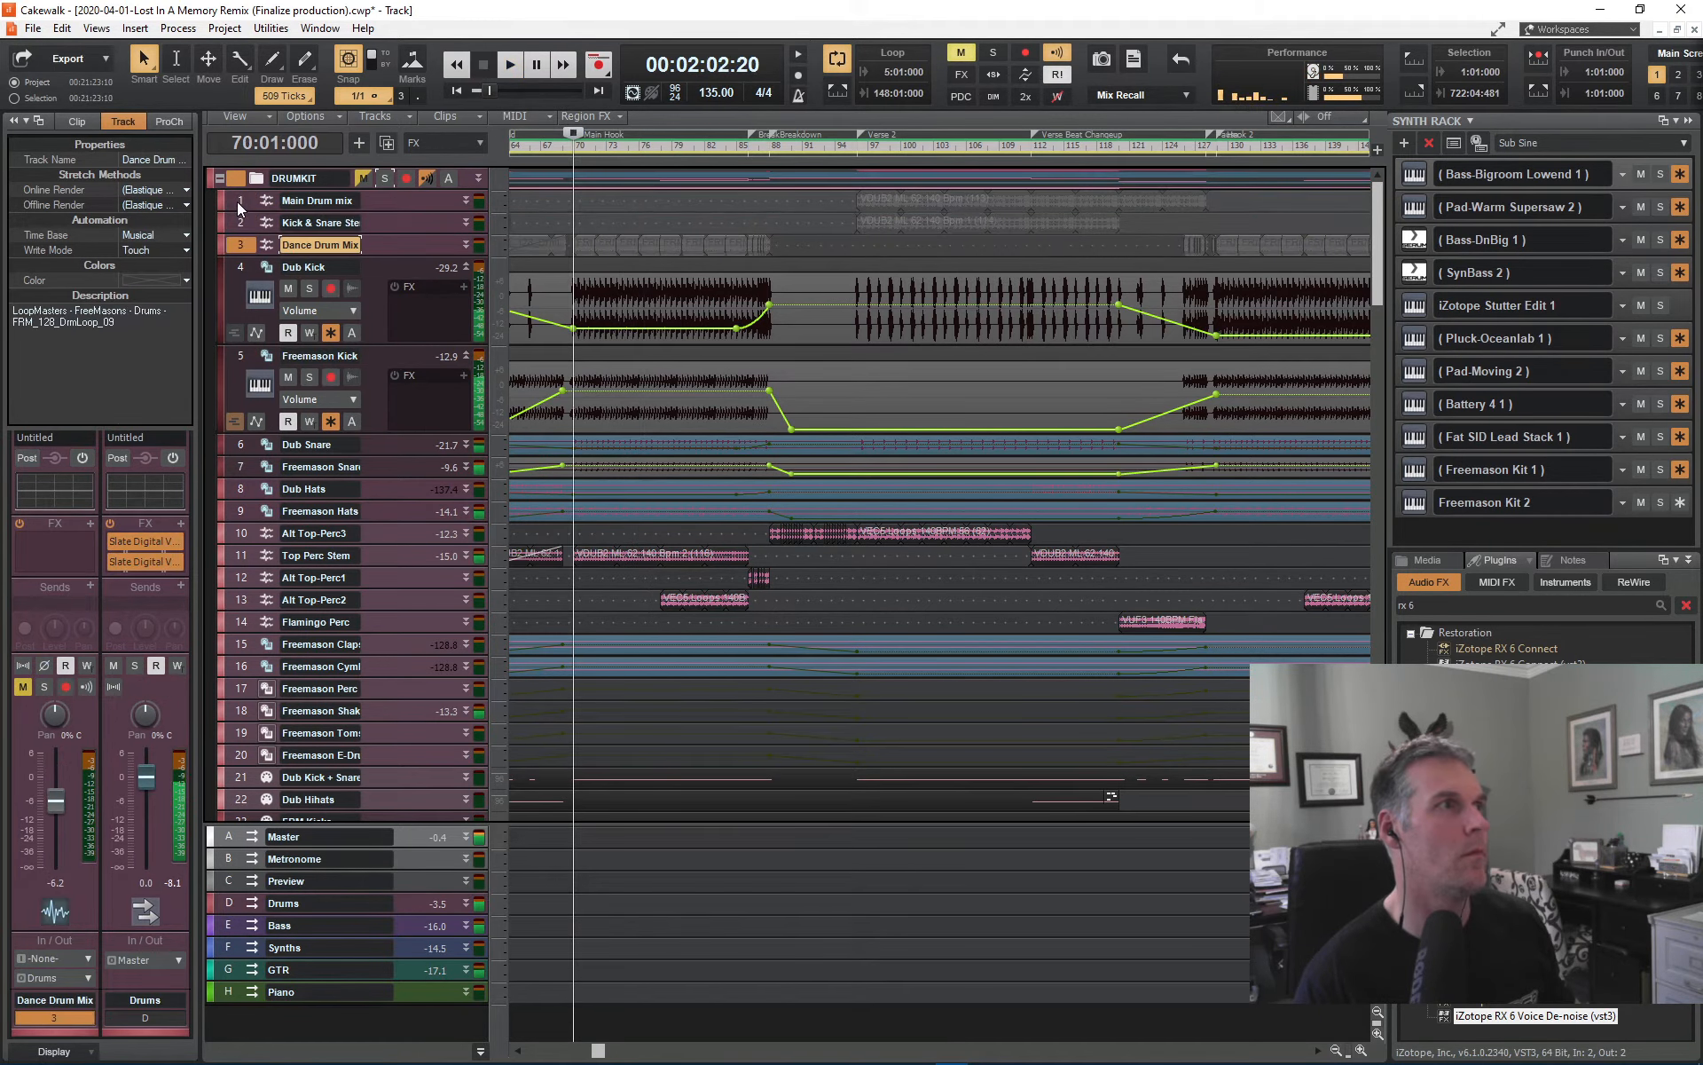
left_click_drag(245, 227, 243, 241)
left_click(802, 152)
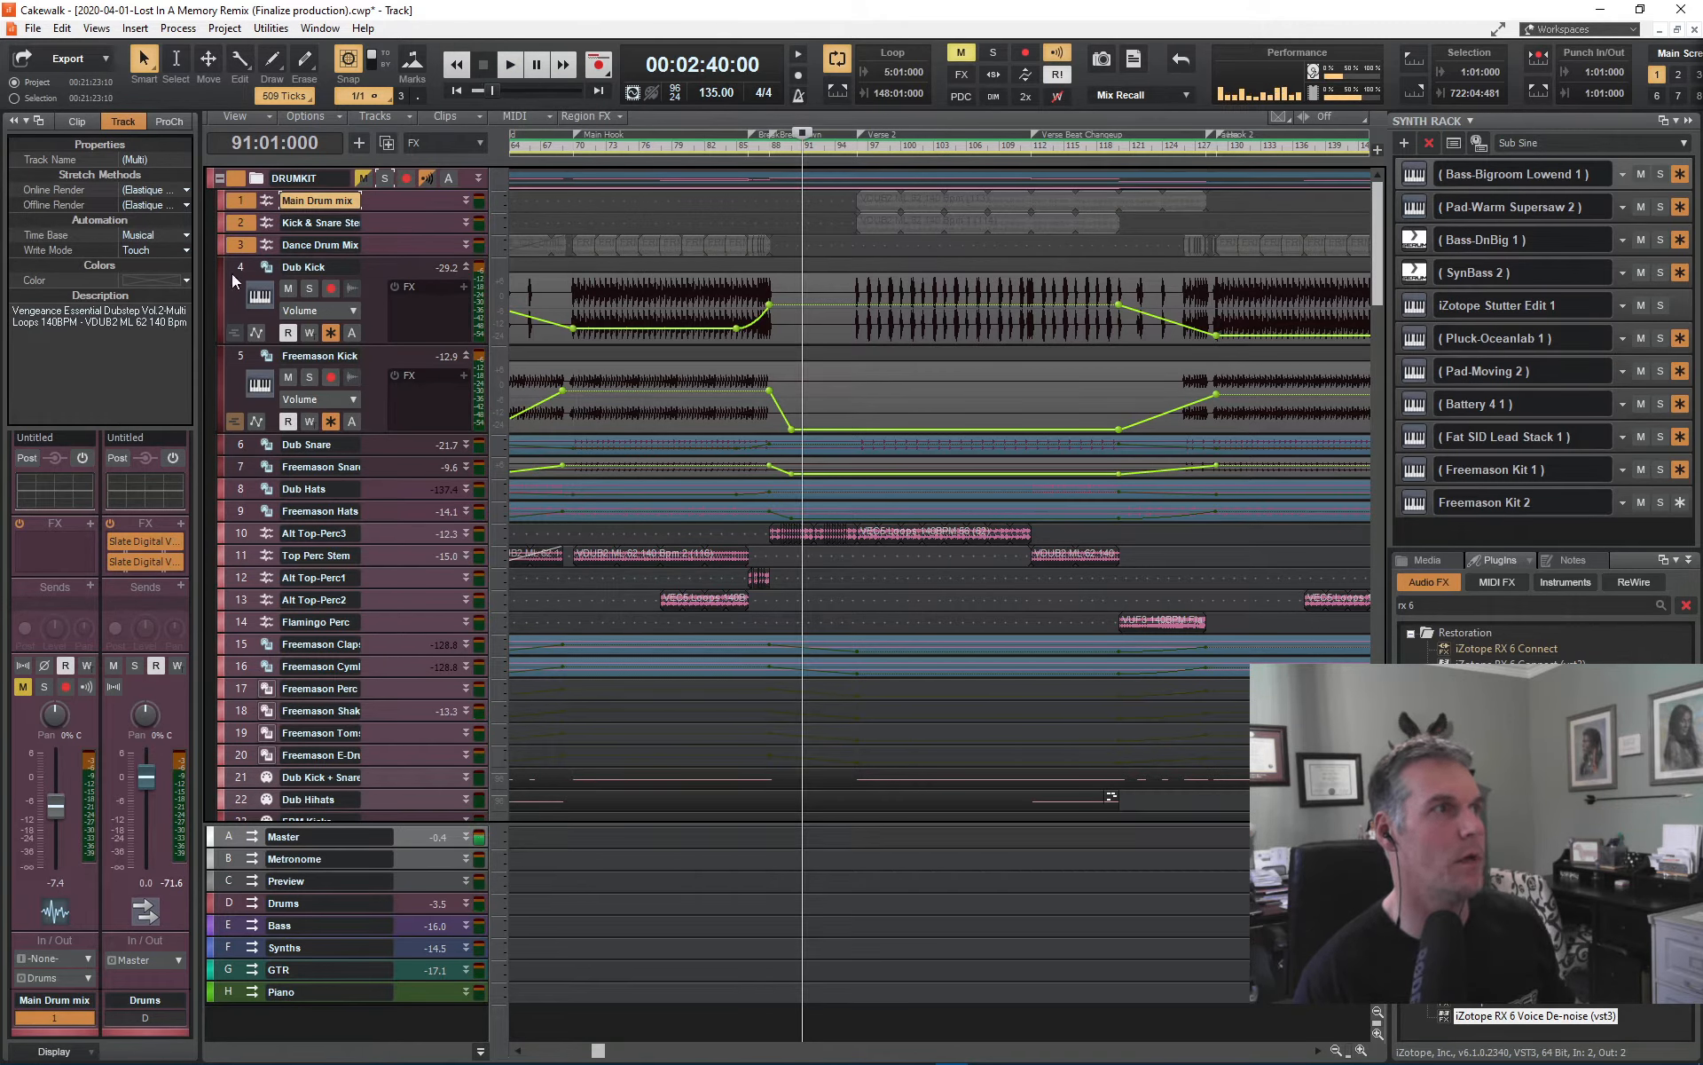
right_click(243, 241)
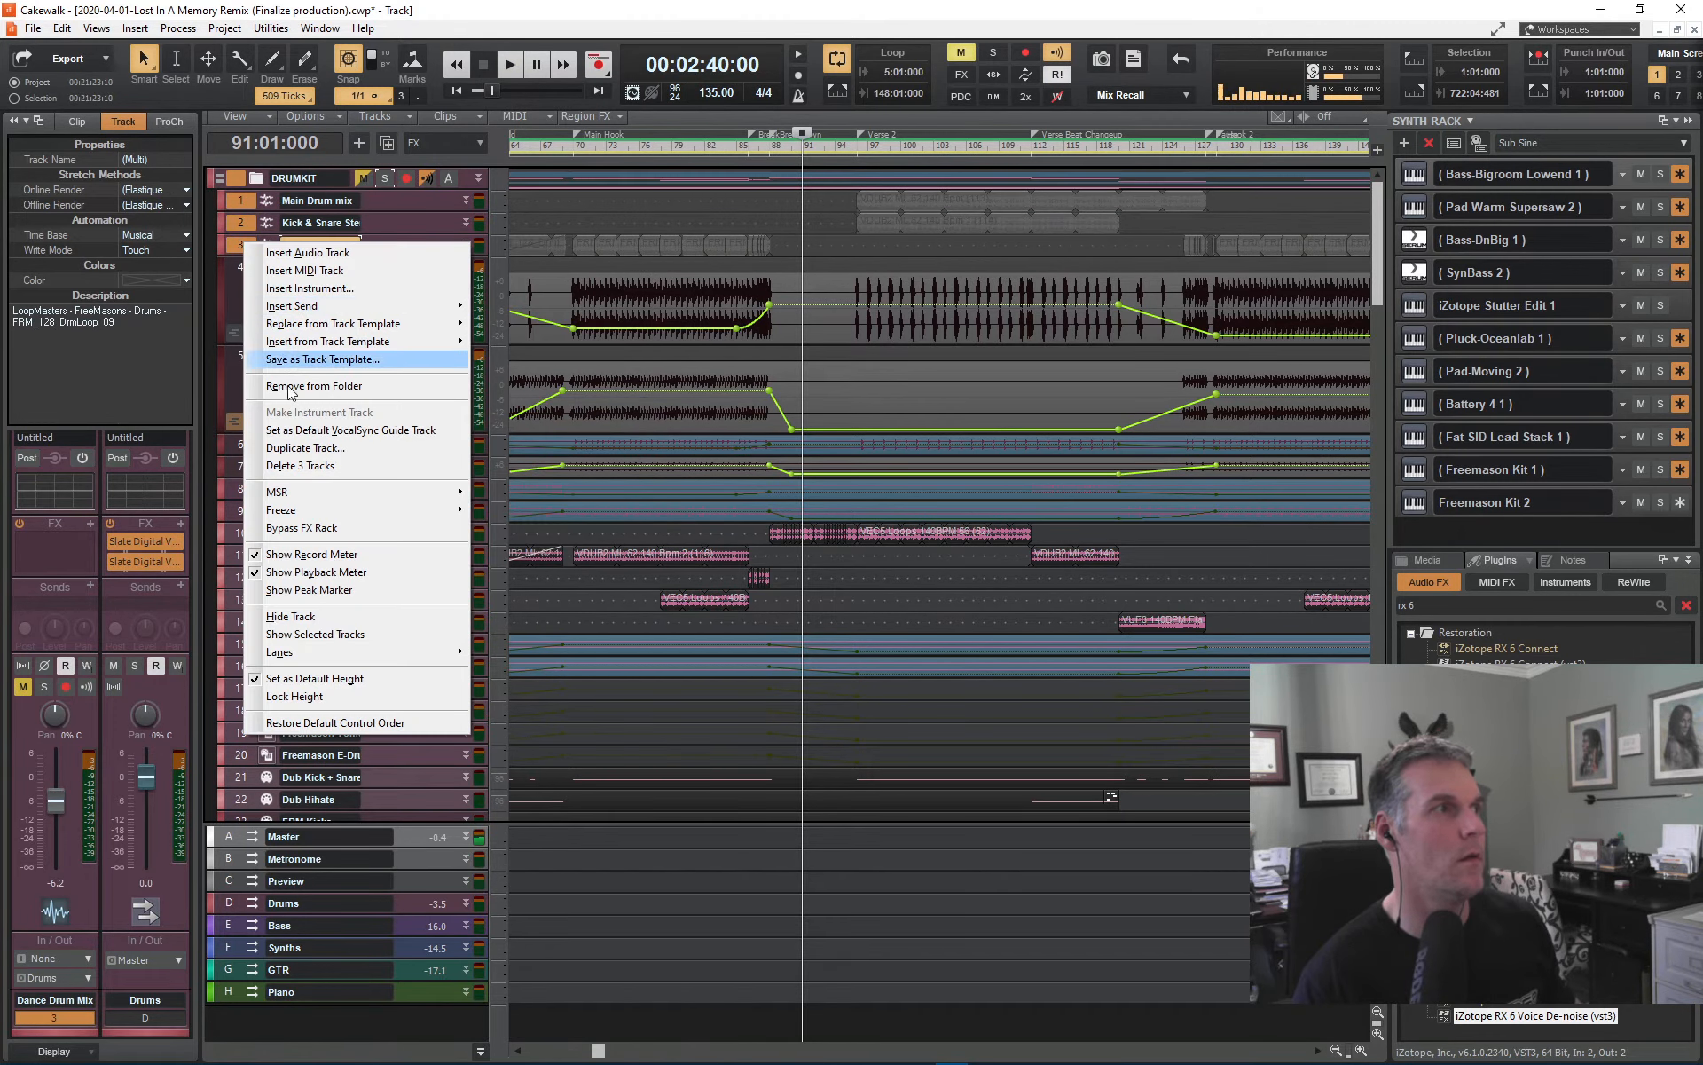
left_click(301, 615)
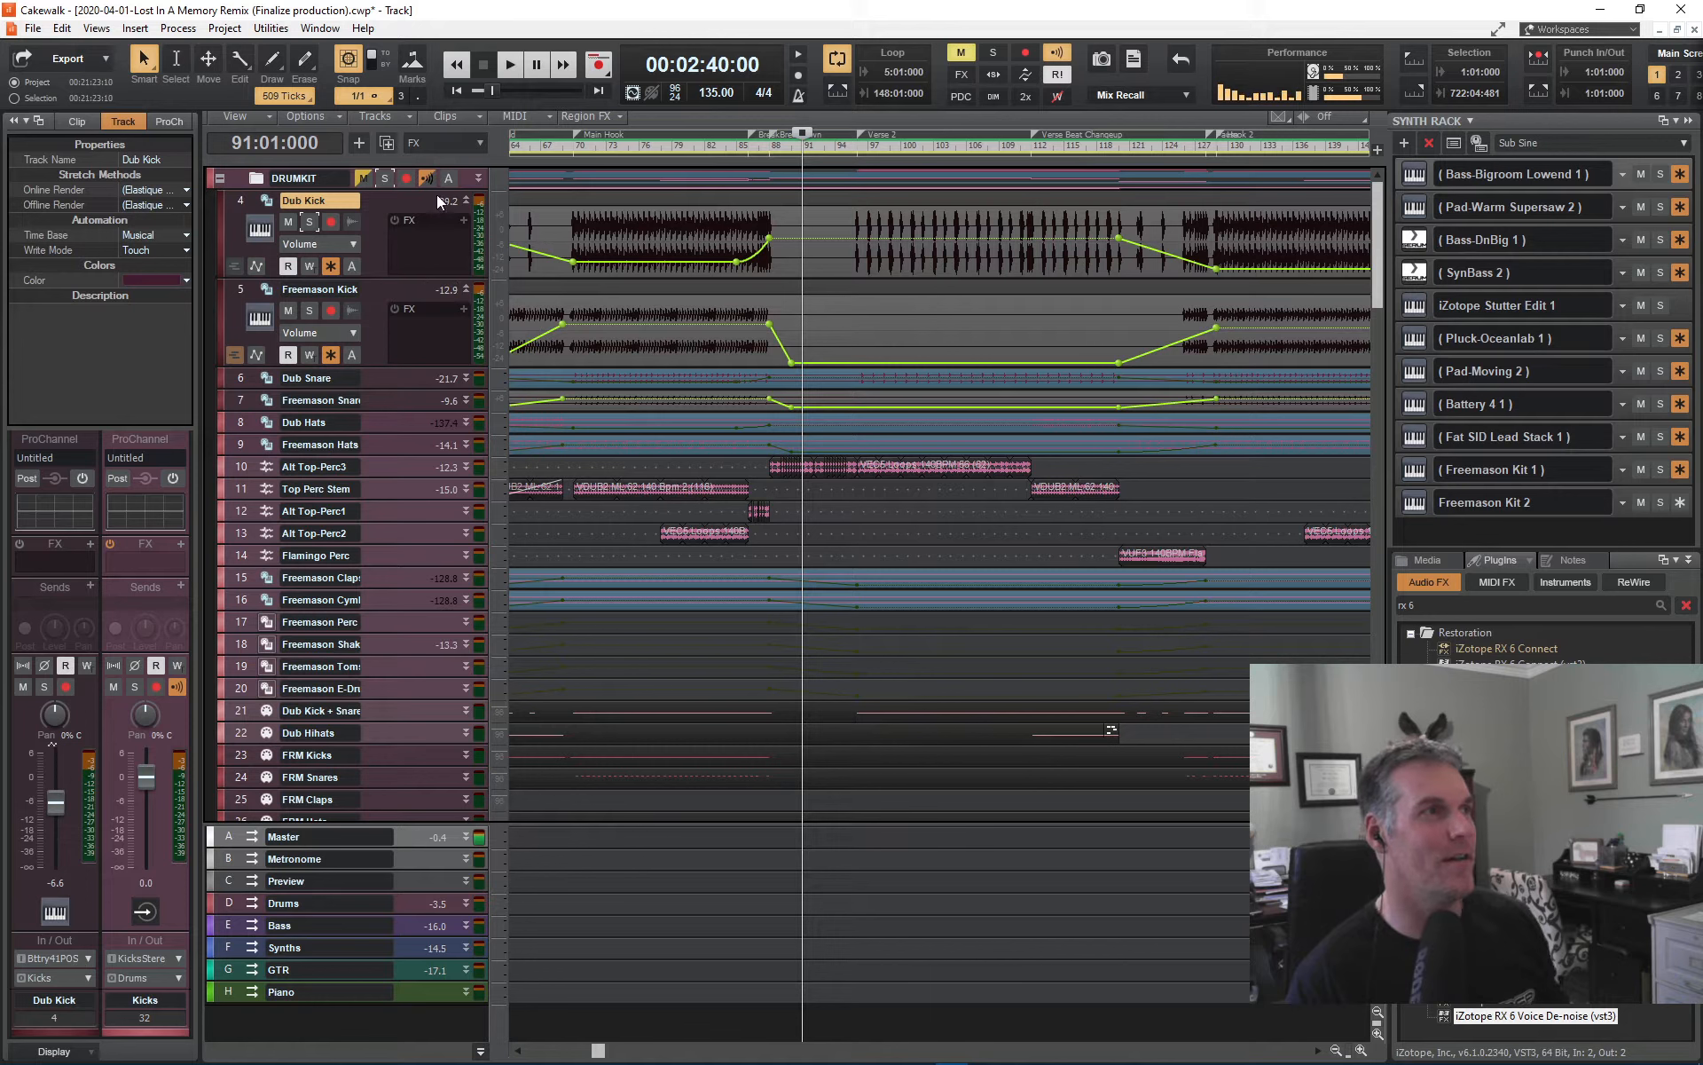
- Show all tracks and buses again, then reselect and enlarge the Main Drum mix, Kick & Snare Stem and Dance Drum Mix tracks
left_click(377, 116)
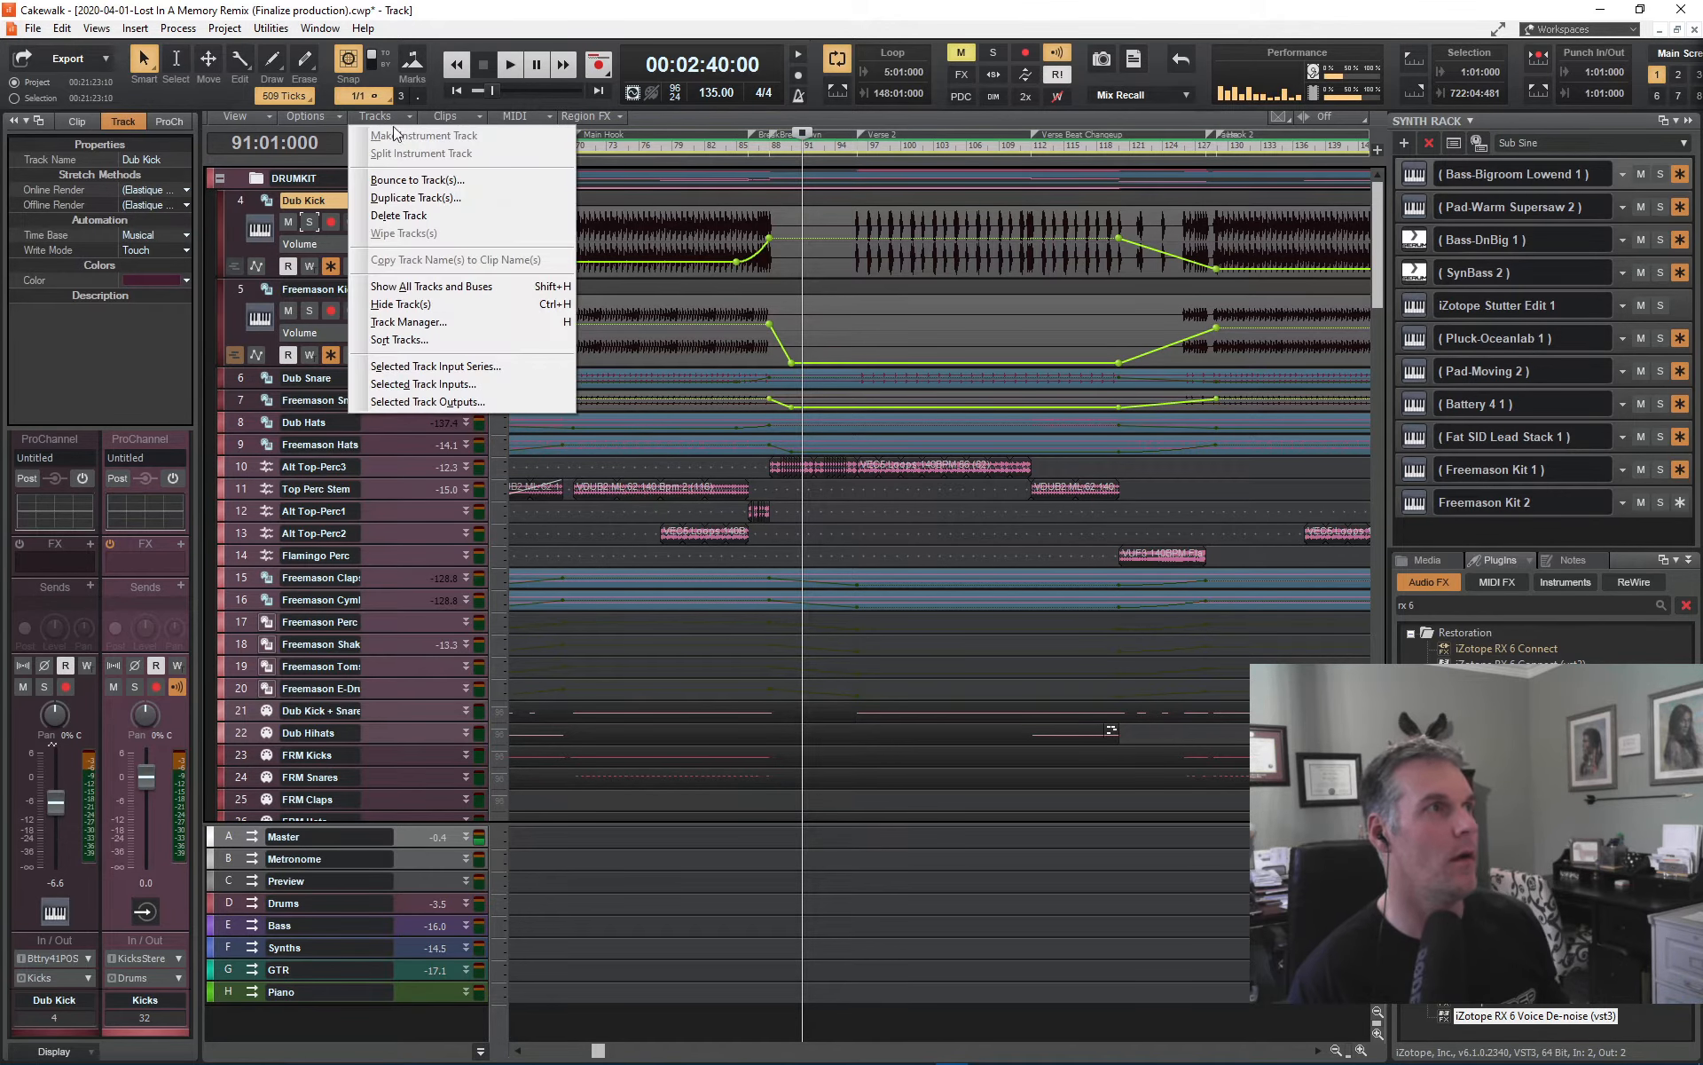
left_click(435, 287)
left_click_drag(239, 201, 239, 245)
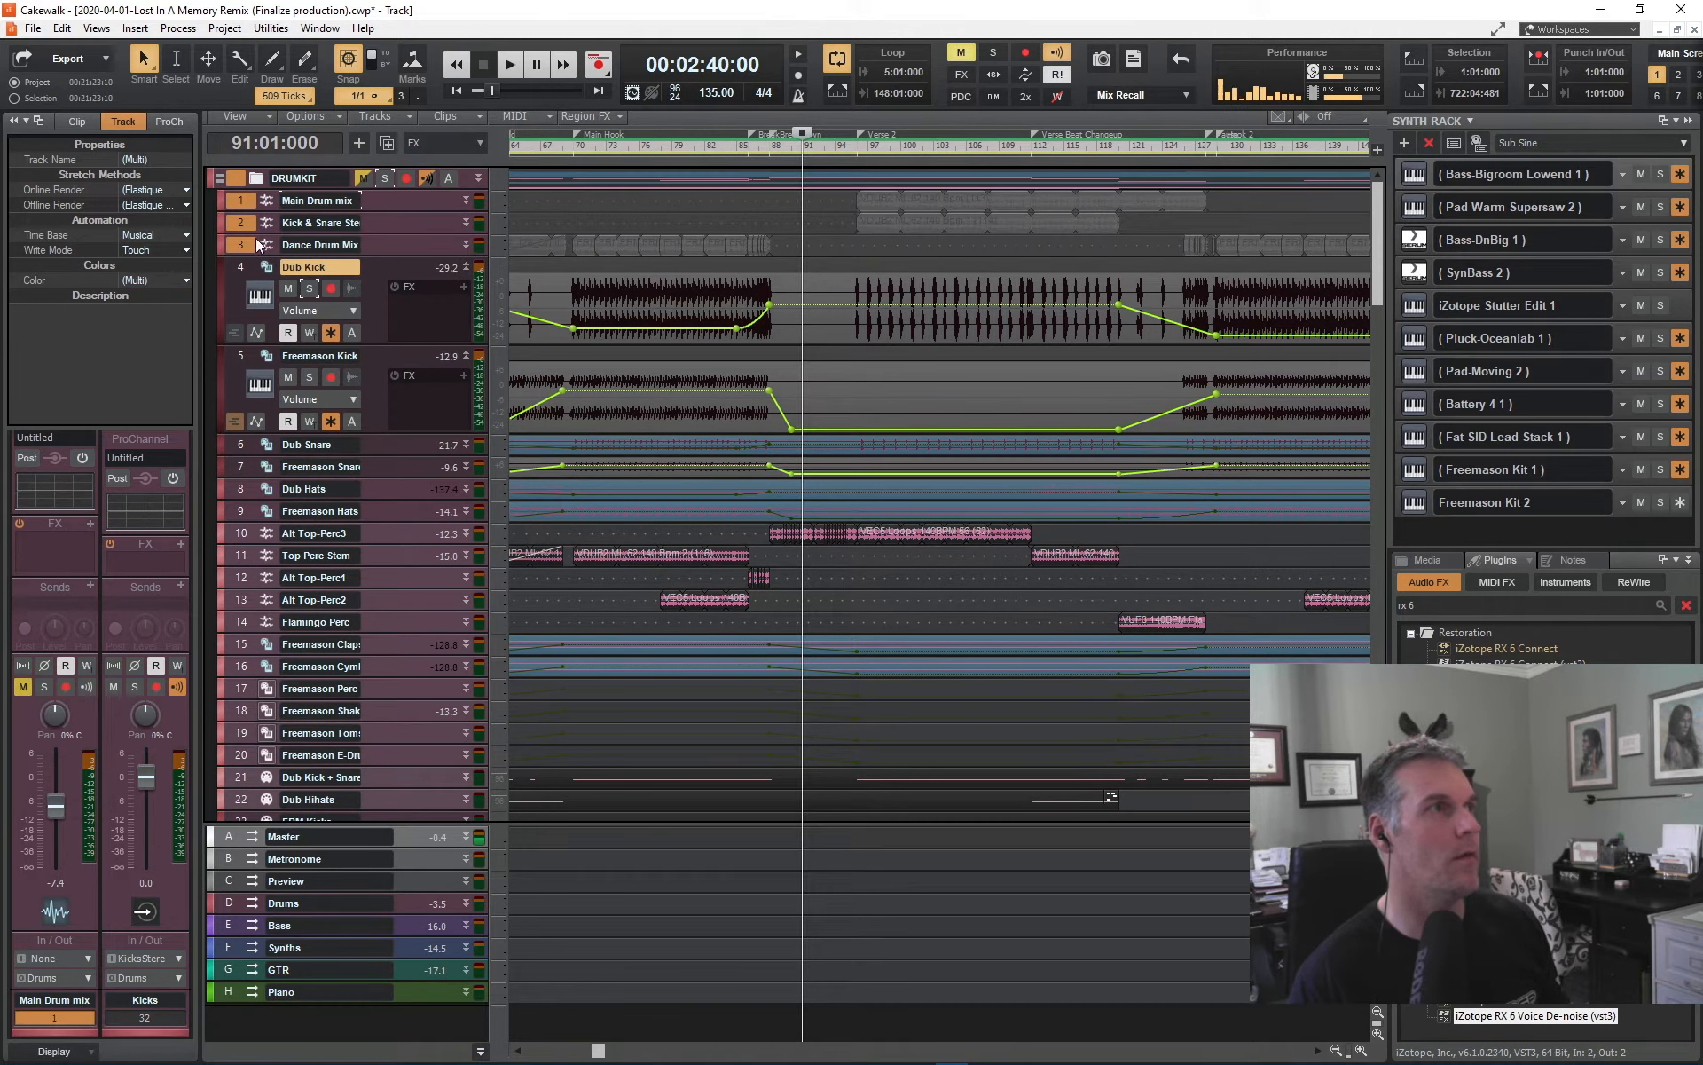
left_click(465, 243)
left_click(464, 222)
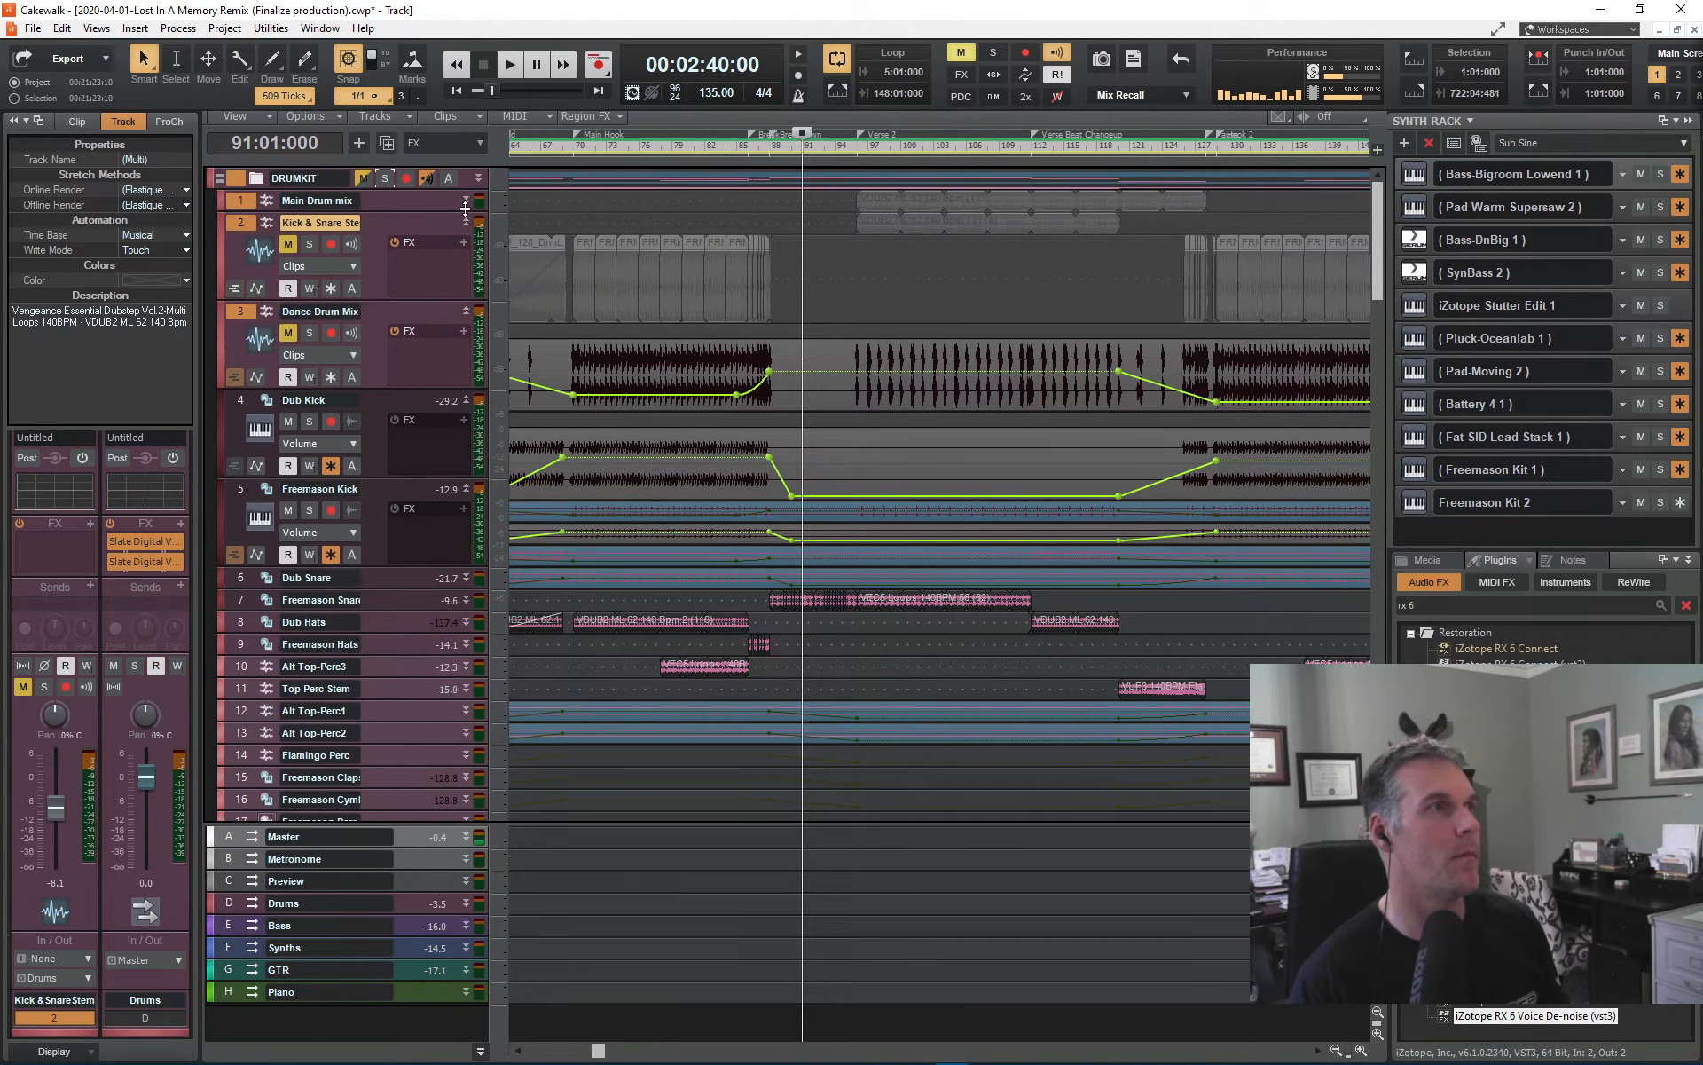
left_click(465, 199)
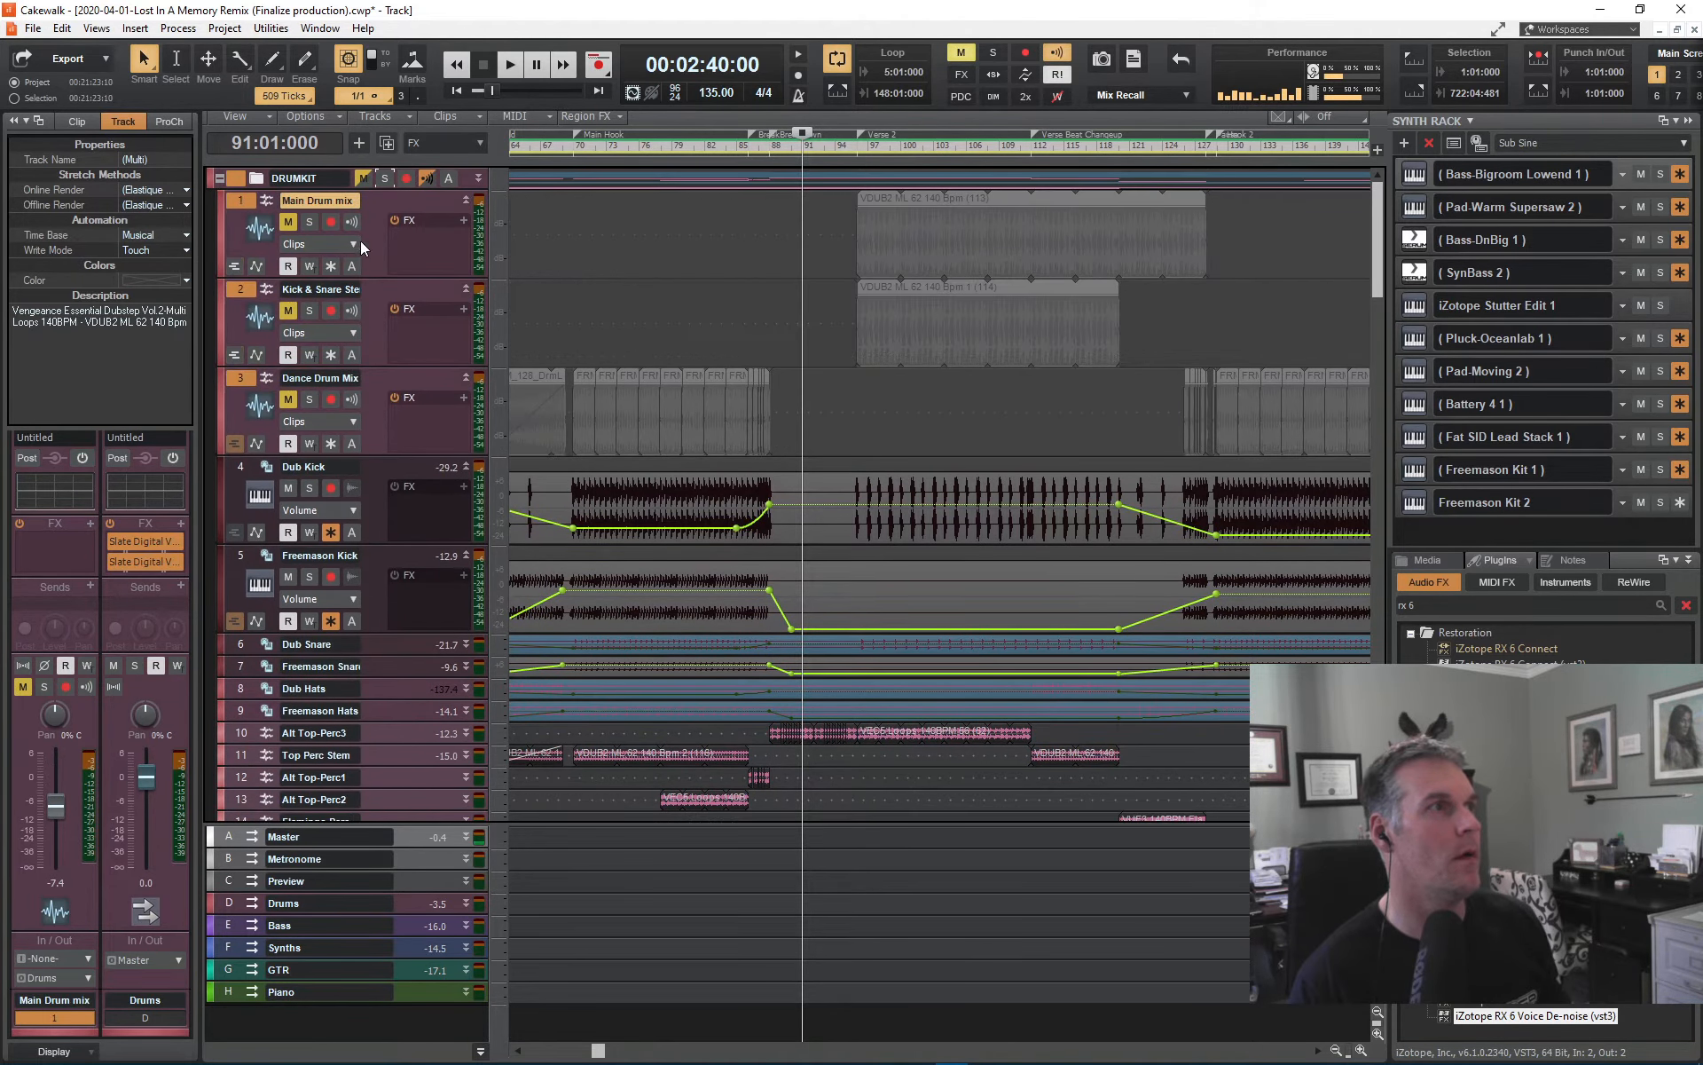
- Archive the Main Drum mix, Kick & Snare Stem and Dance Drum Mix tracks together and hide them
left_click(352, 355, "ctrl")
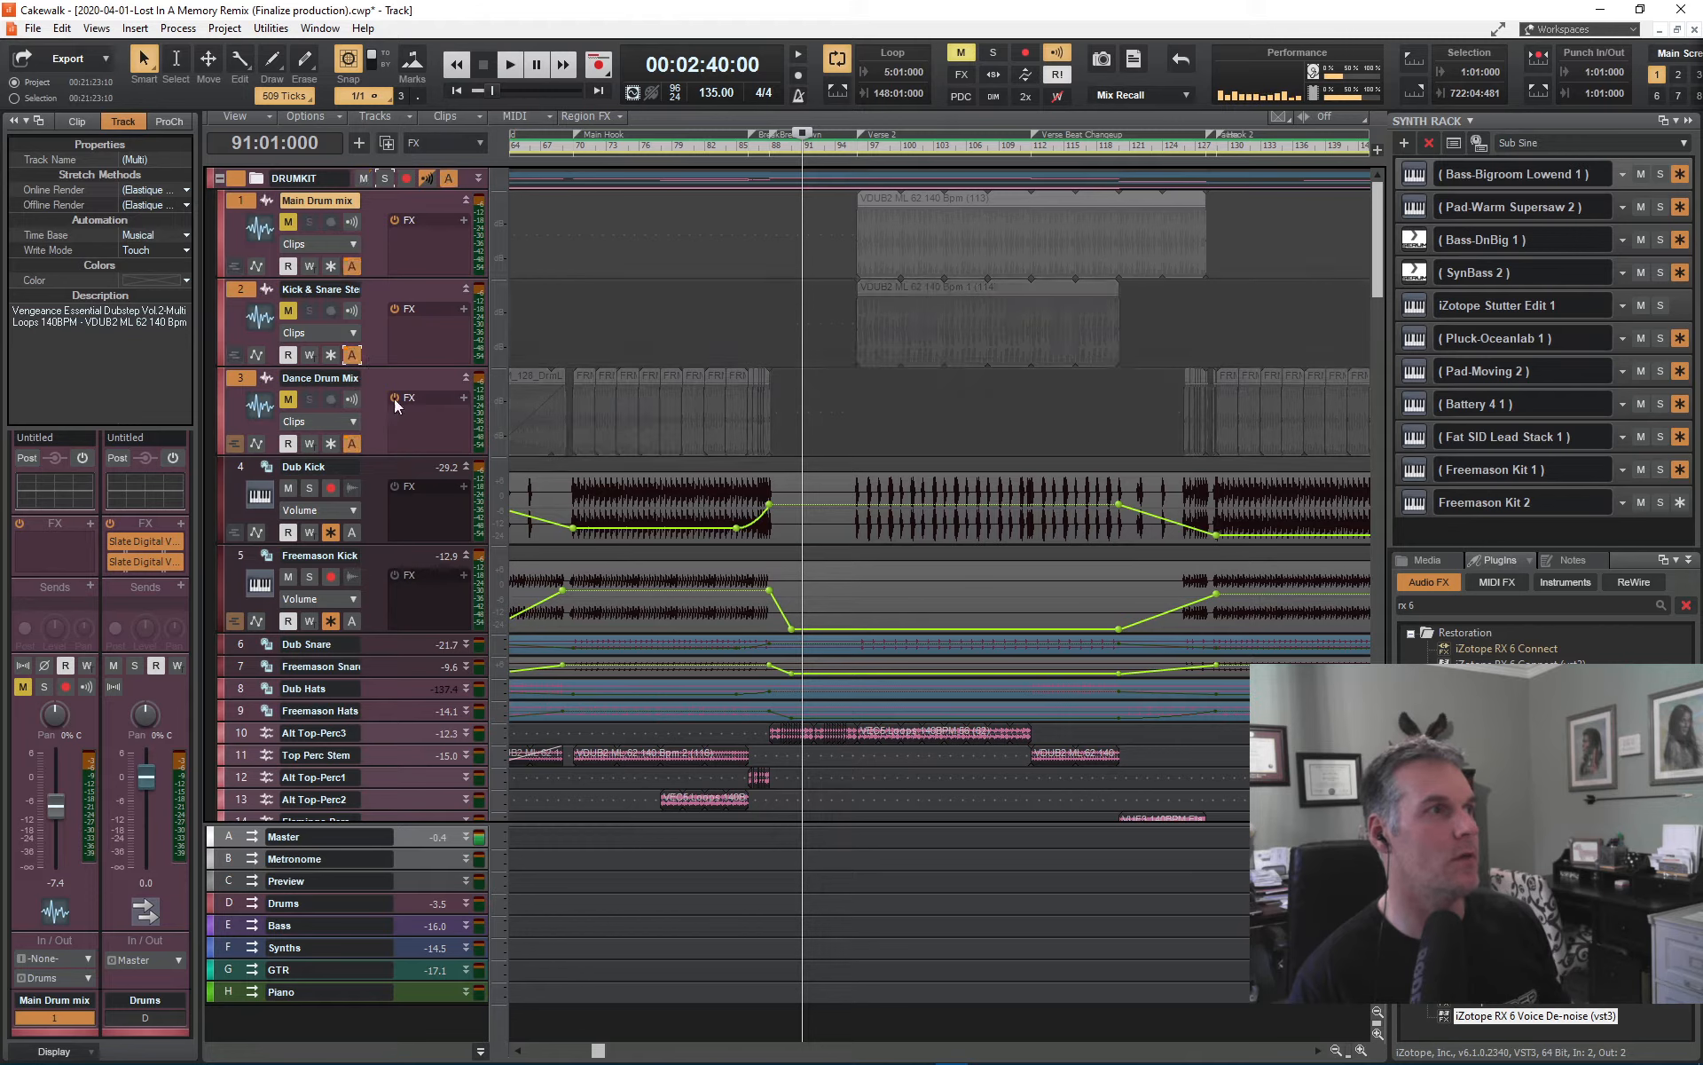
left_click(244, 202)
left_click(238, 380, "shift")
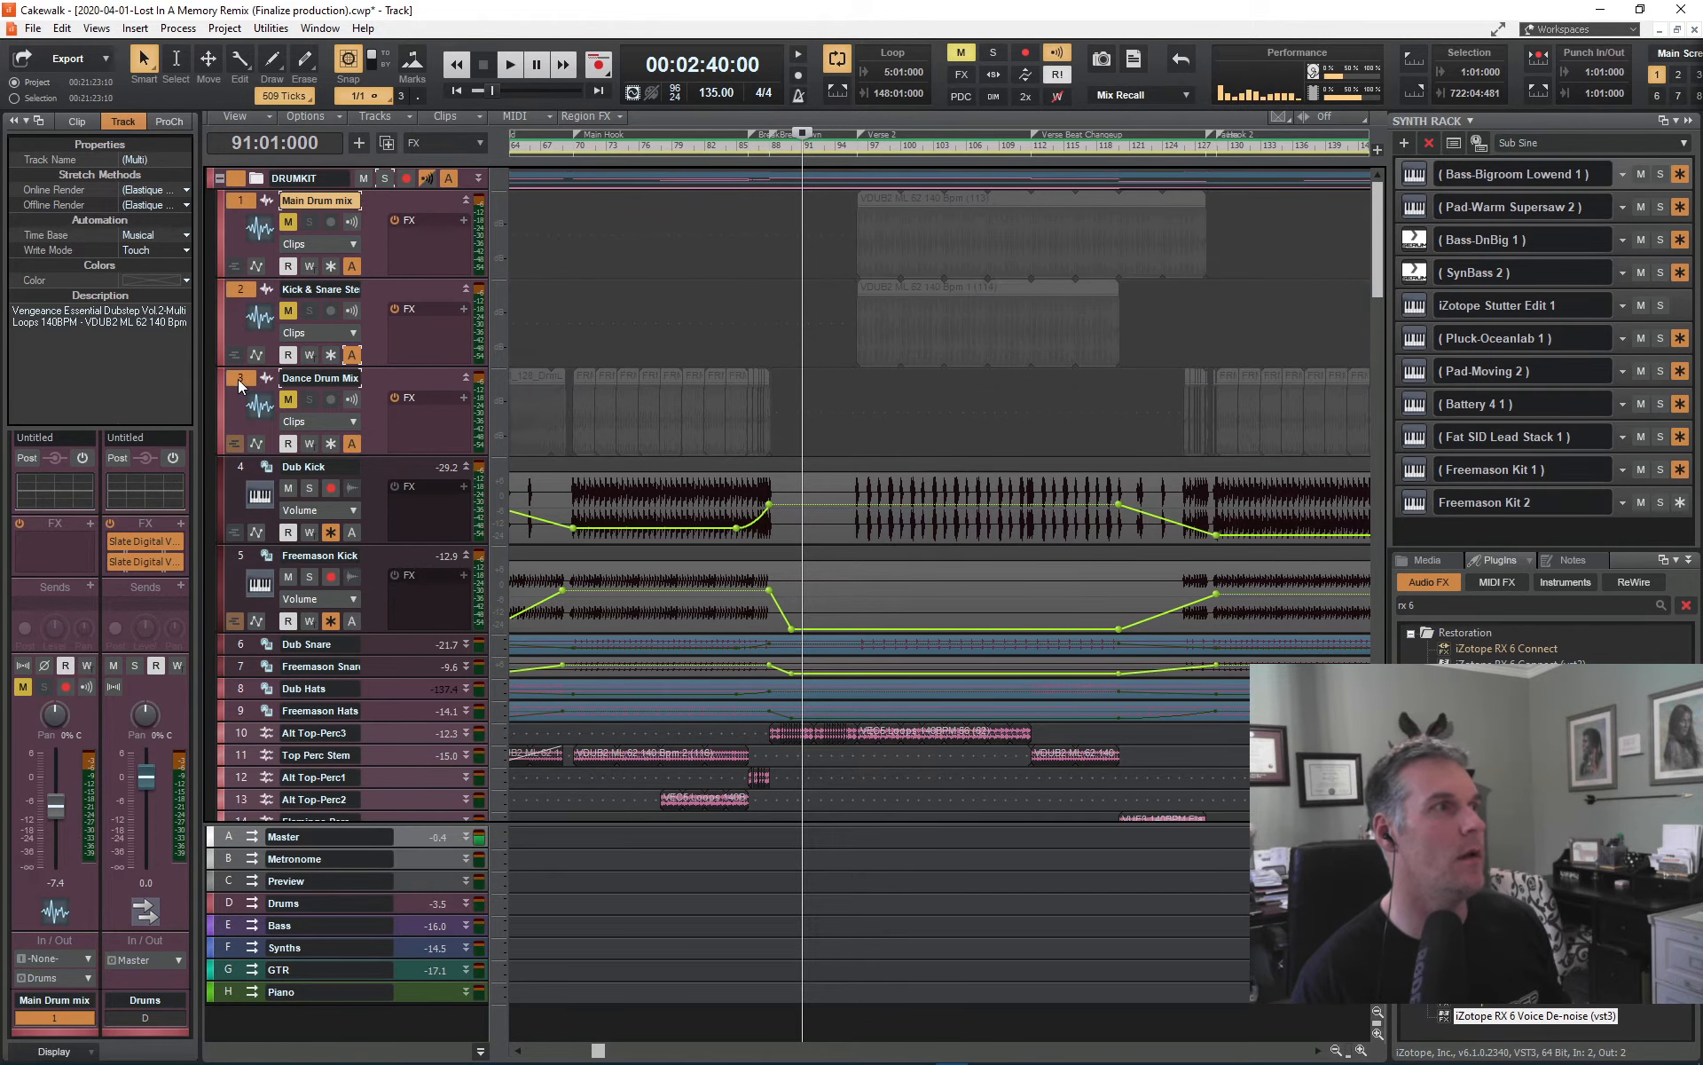
right_click(237, 380)
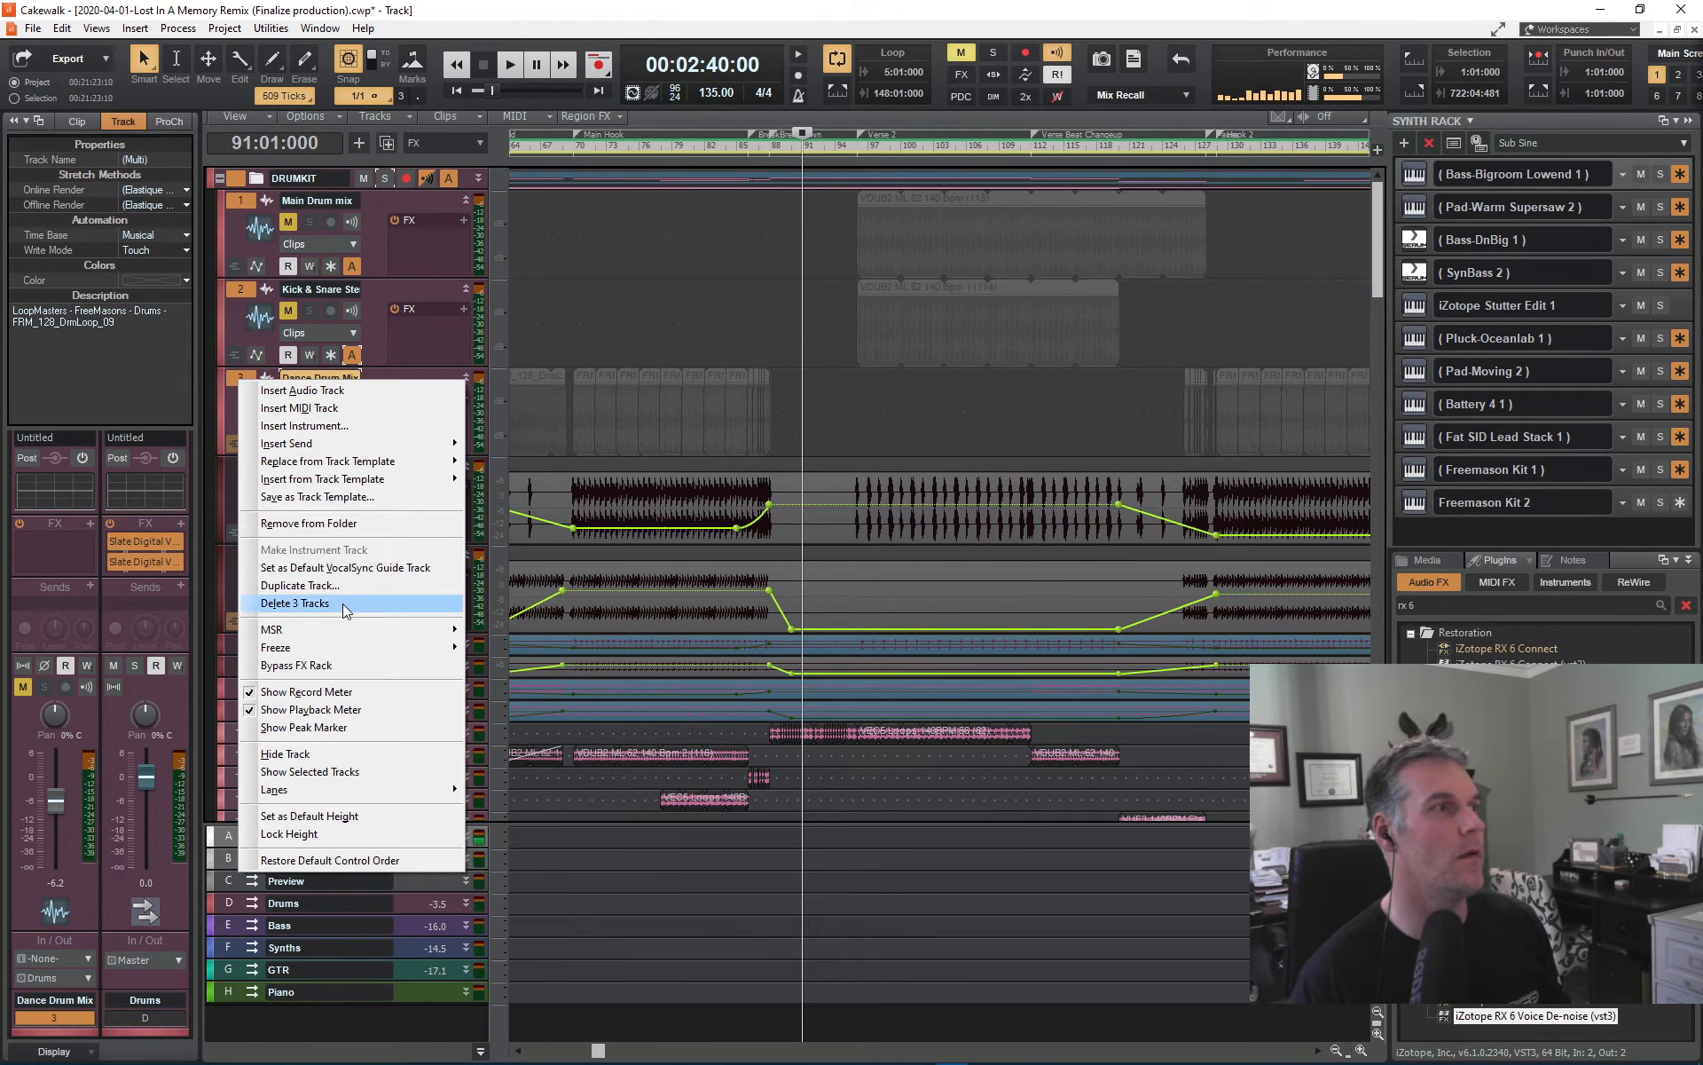
left_click(304, 756)
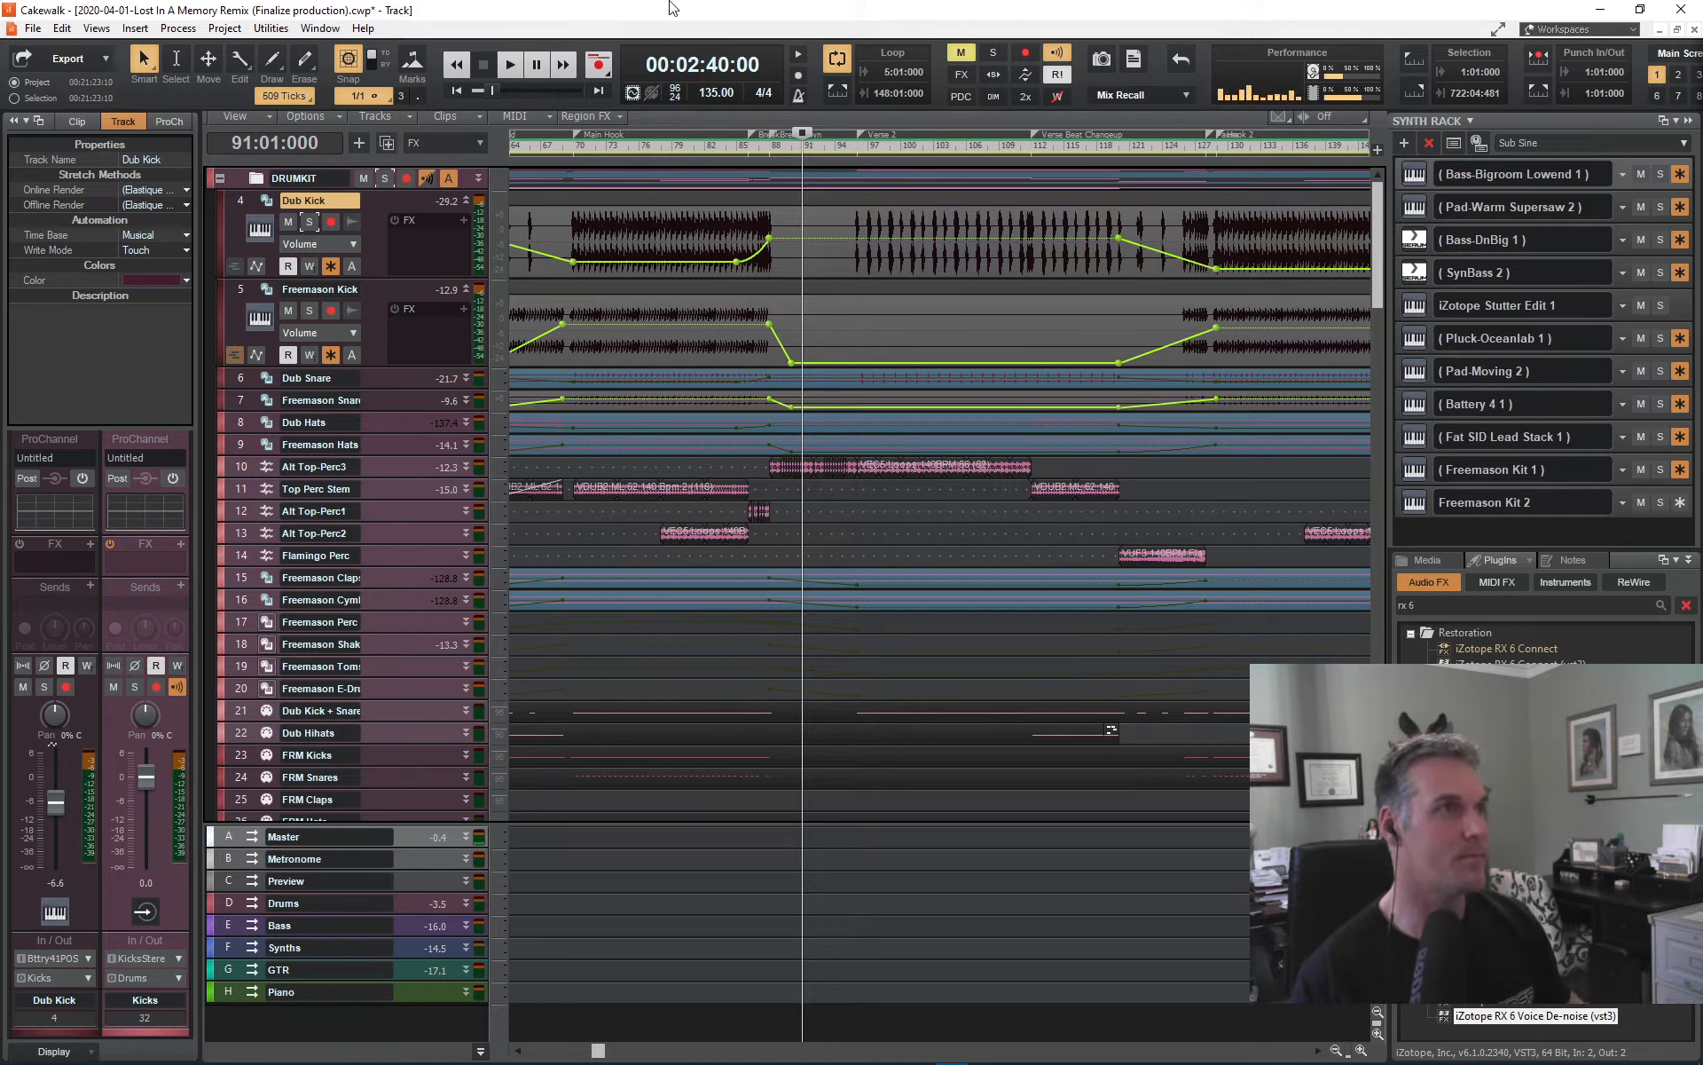
- Play the Main Hook with Dub Kick and Freemason Kick soloed, select the Kicks aux track and stop playback
key("space")
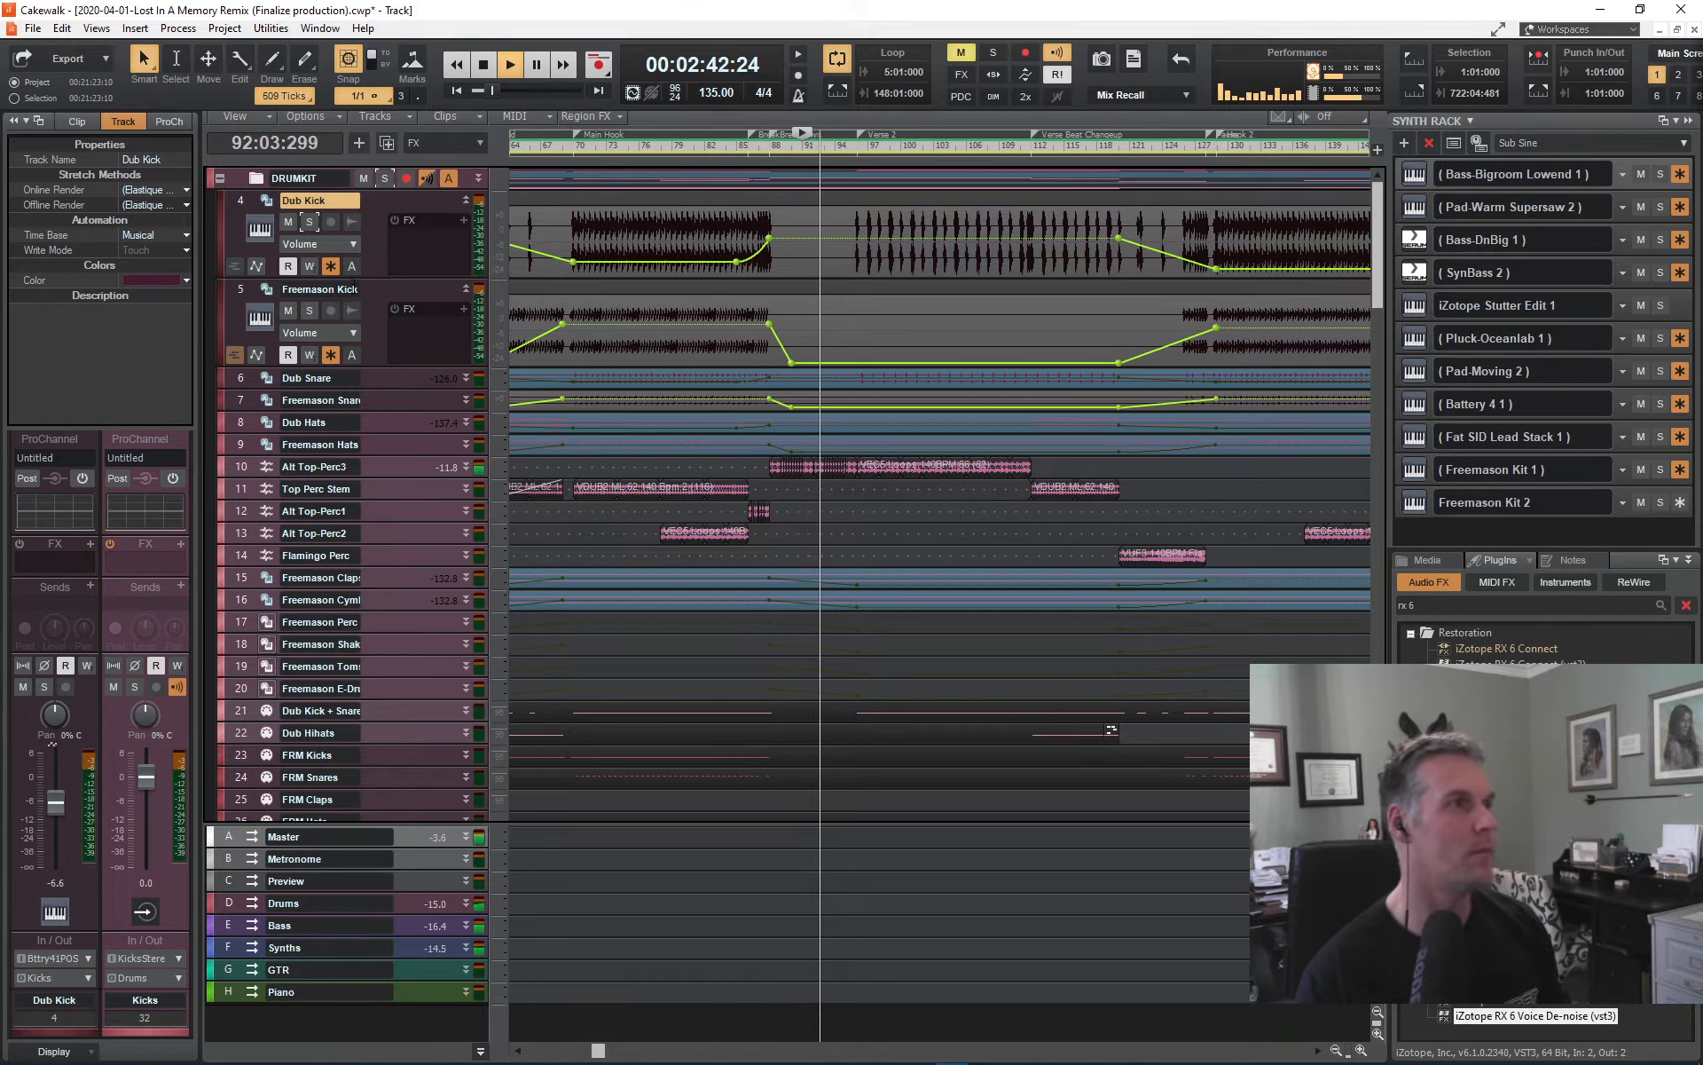
left_click(309, 310)
left_click(309, 221)
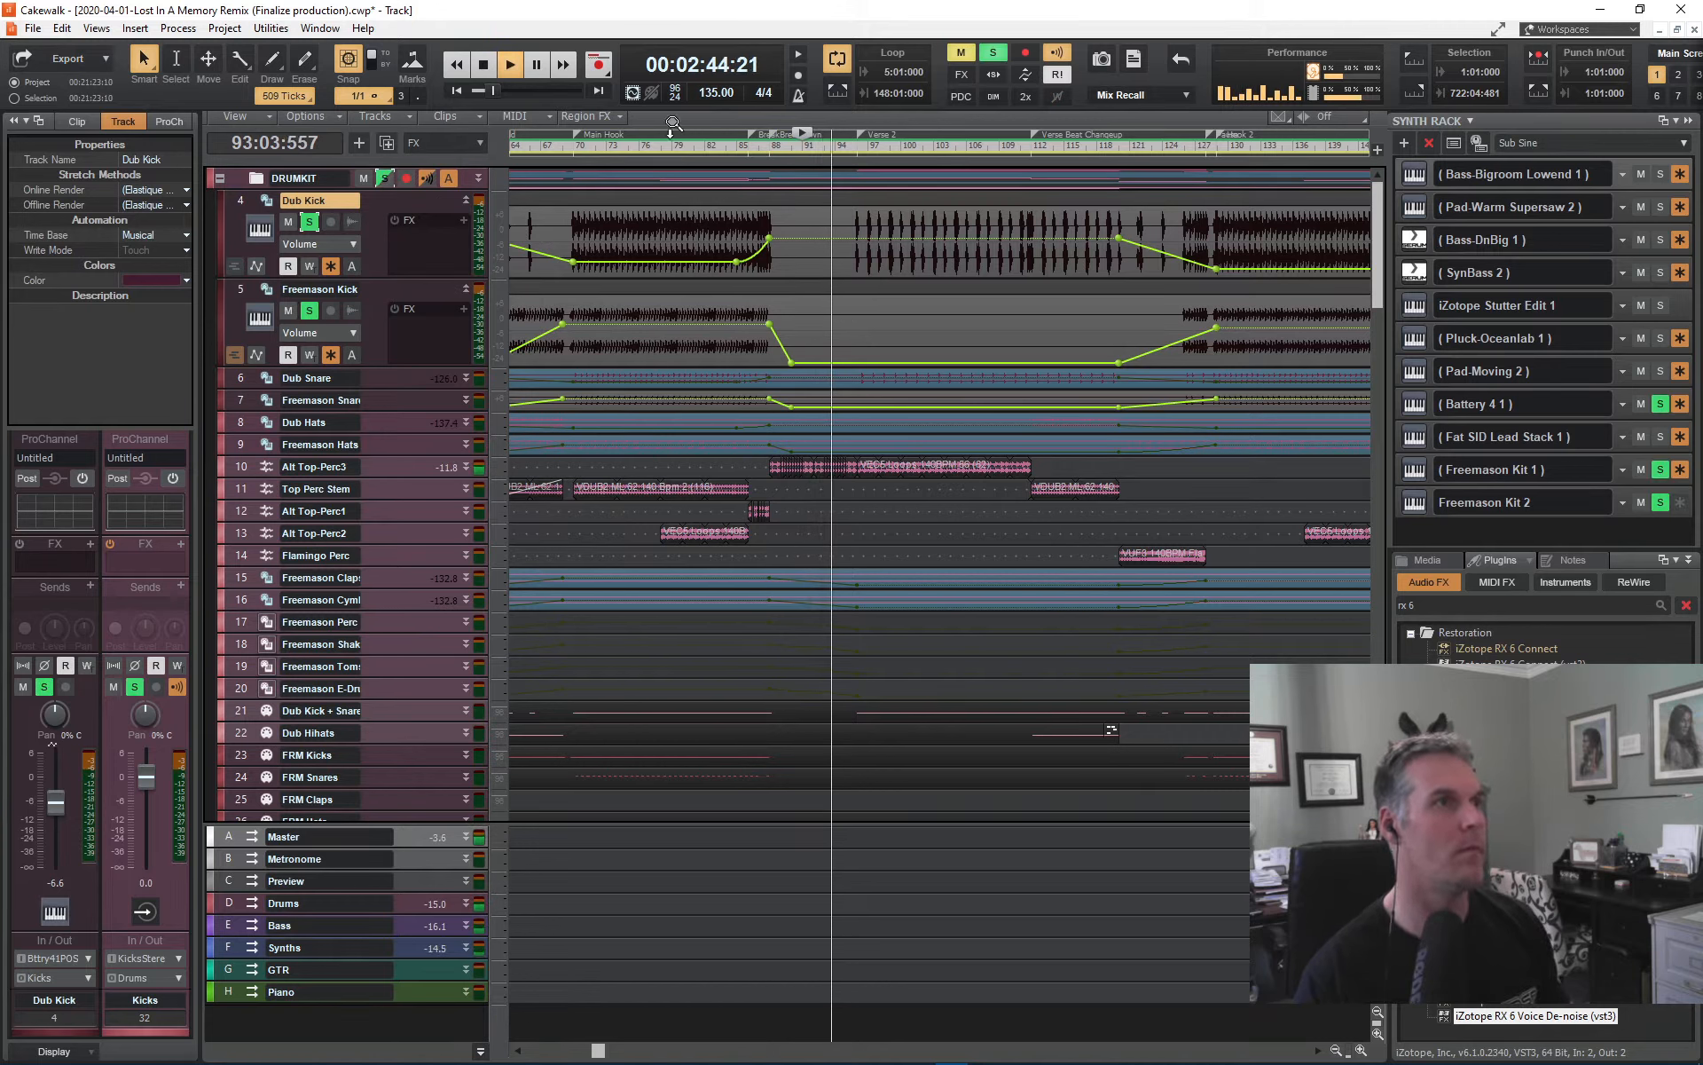
left_click(575, 146)
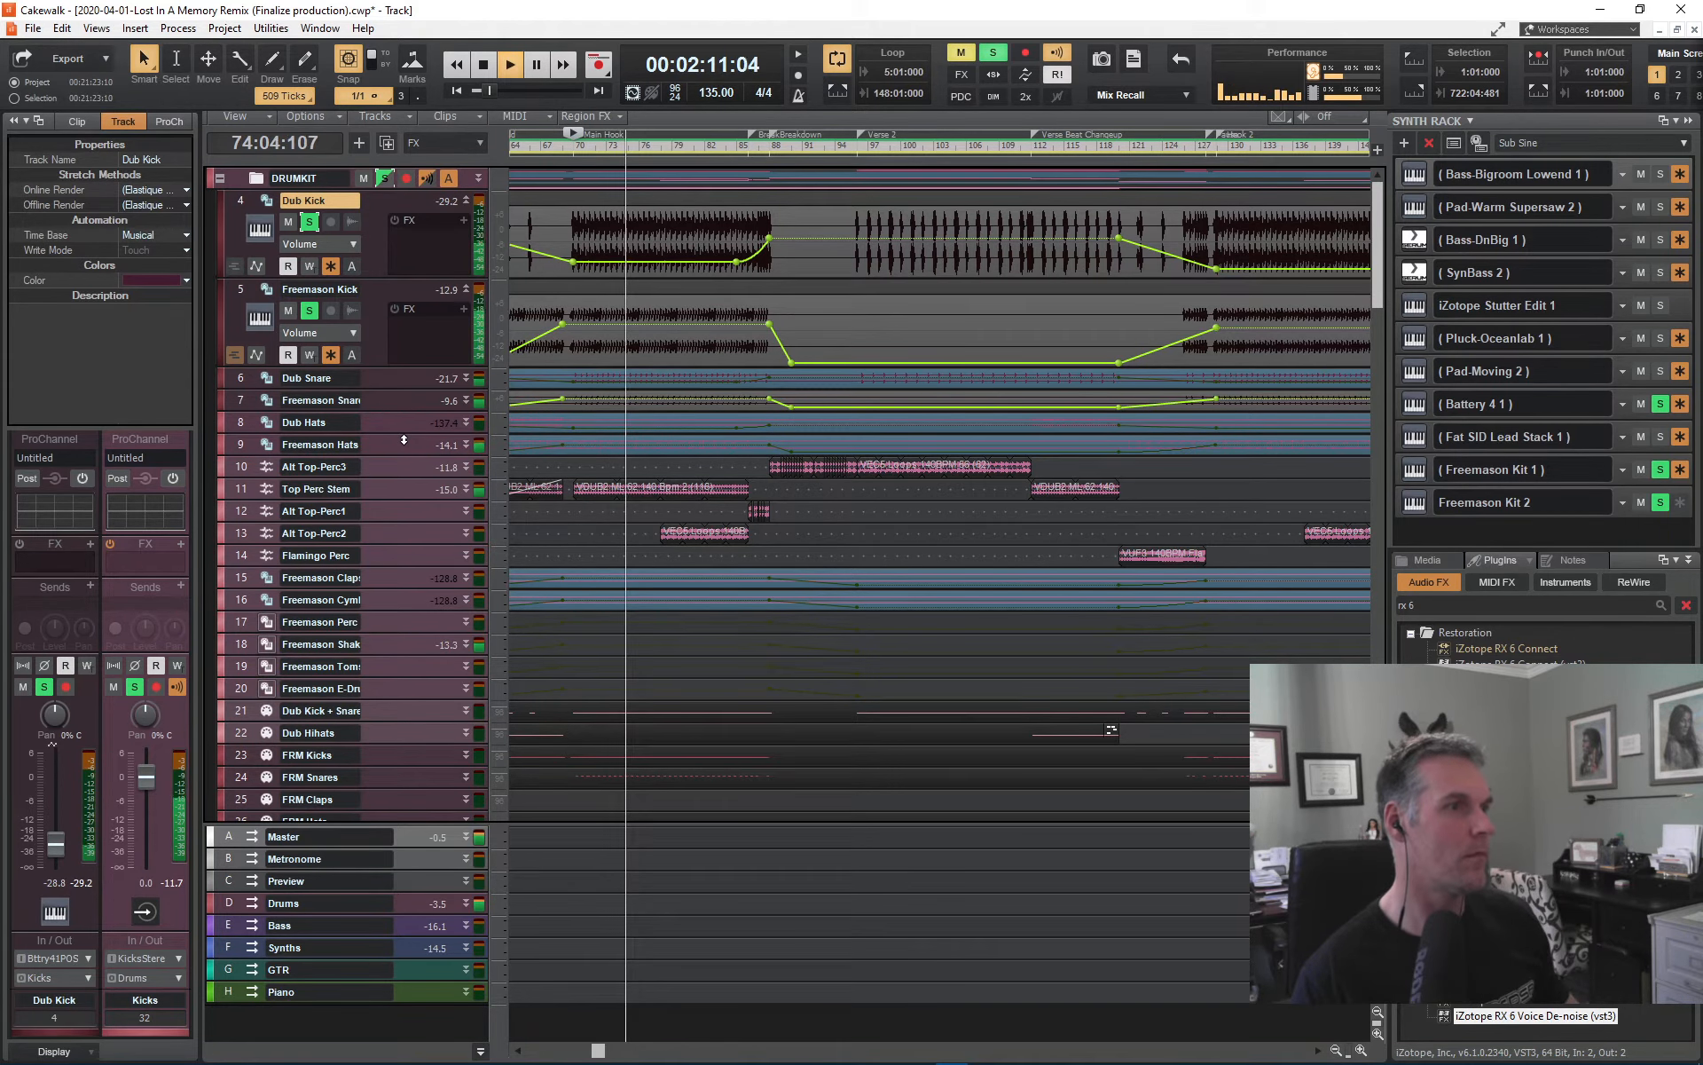
scroll(405, 440, "down", 3)
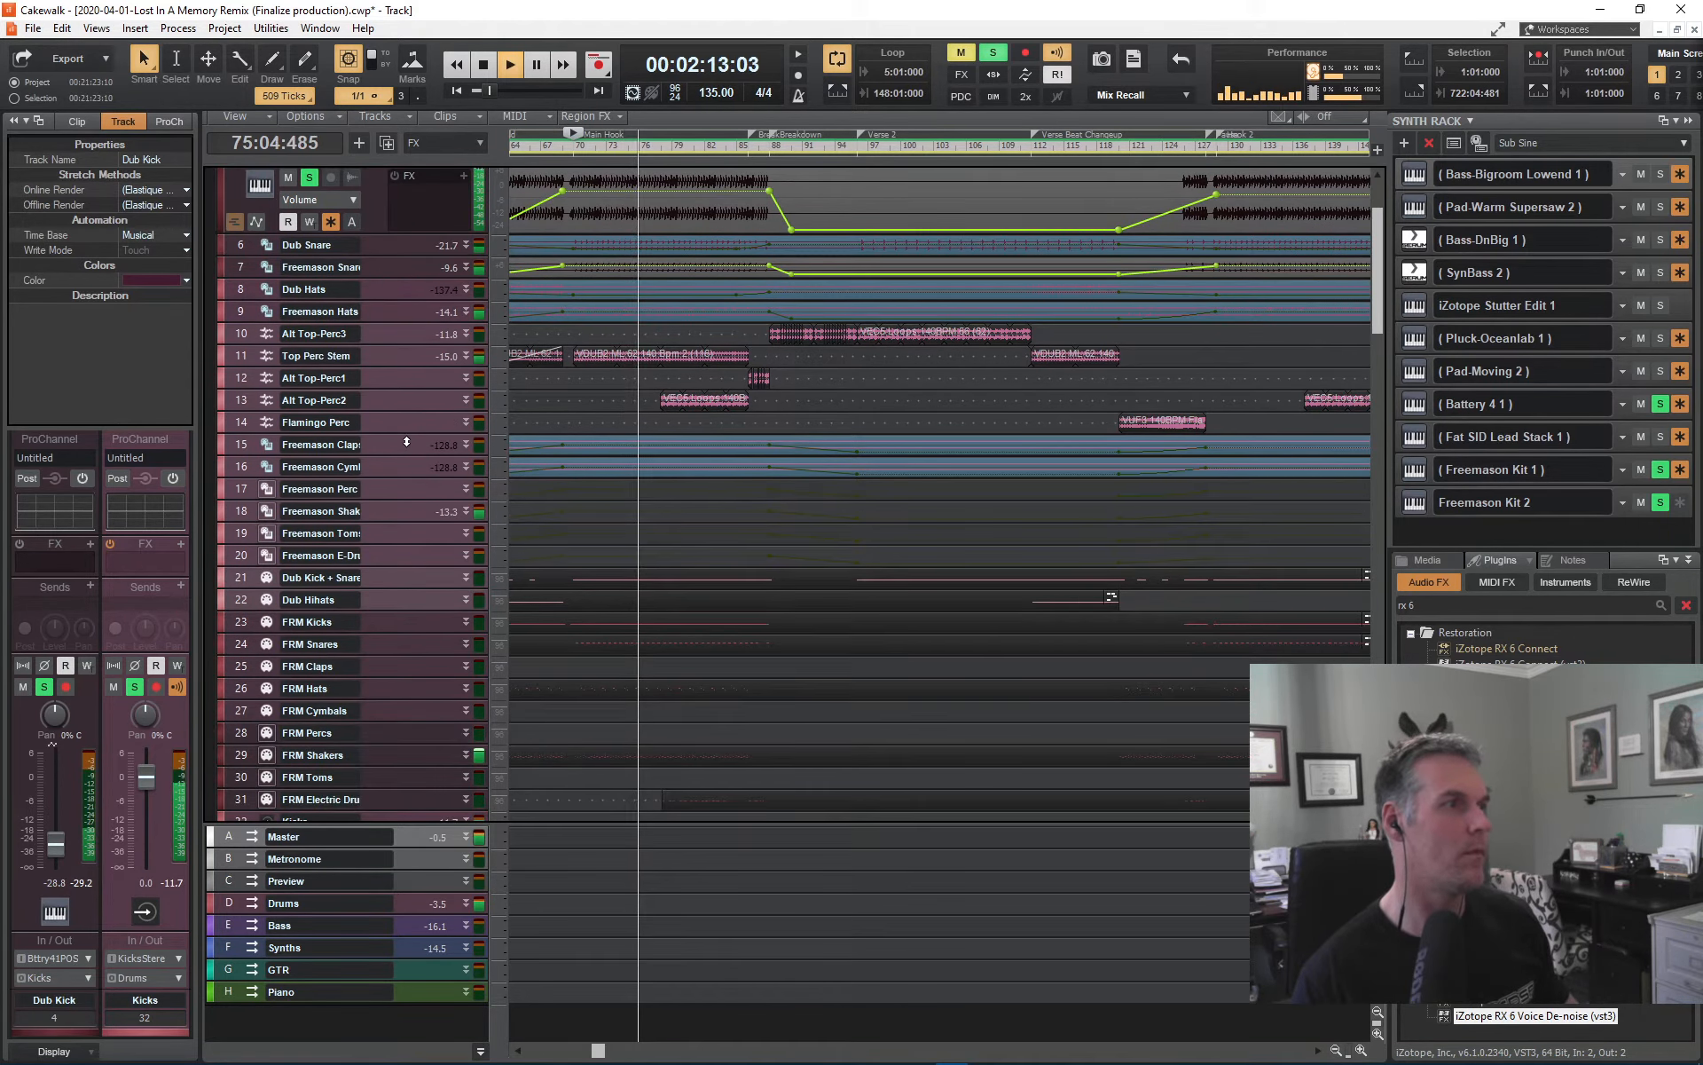
scroll(406, 442, "down", 1)
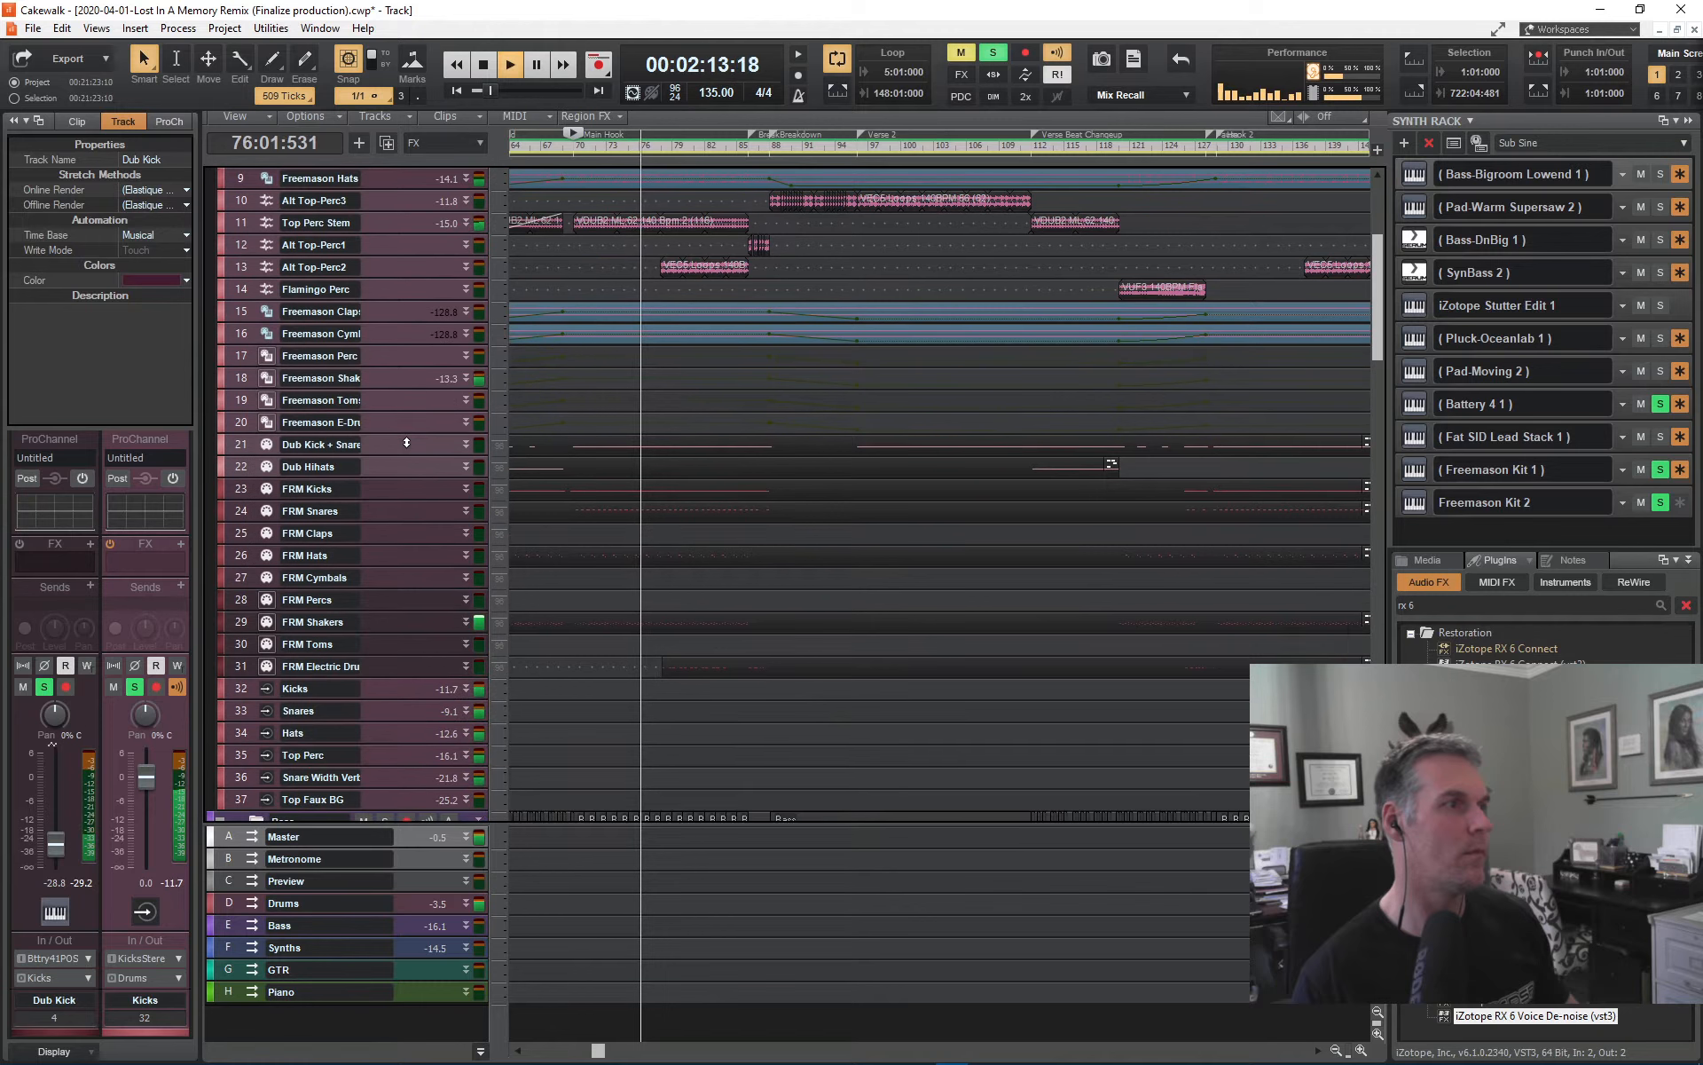
left_click(243, 692)
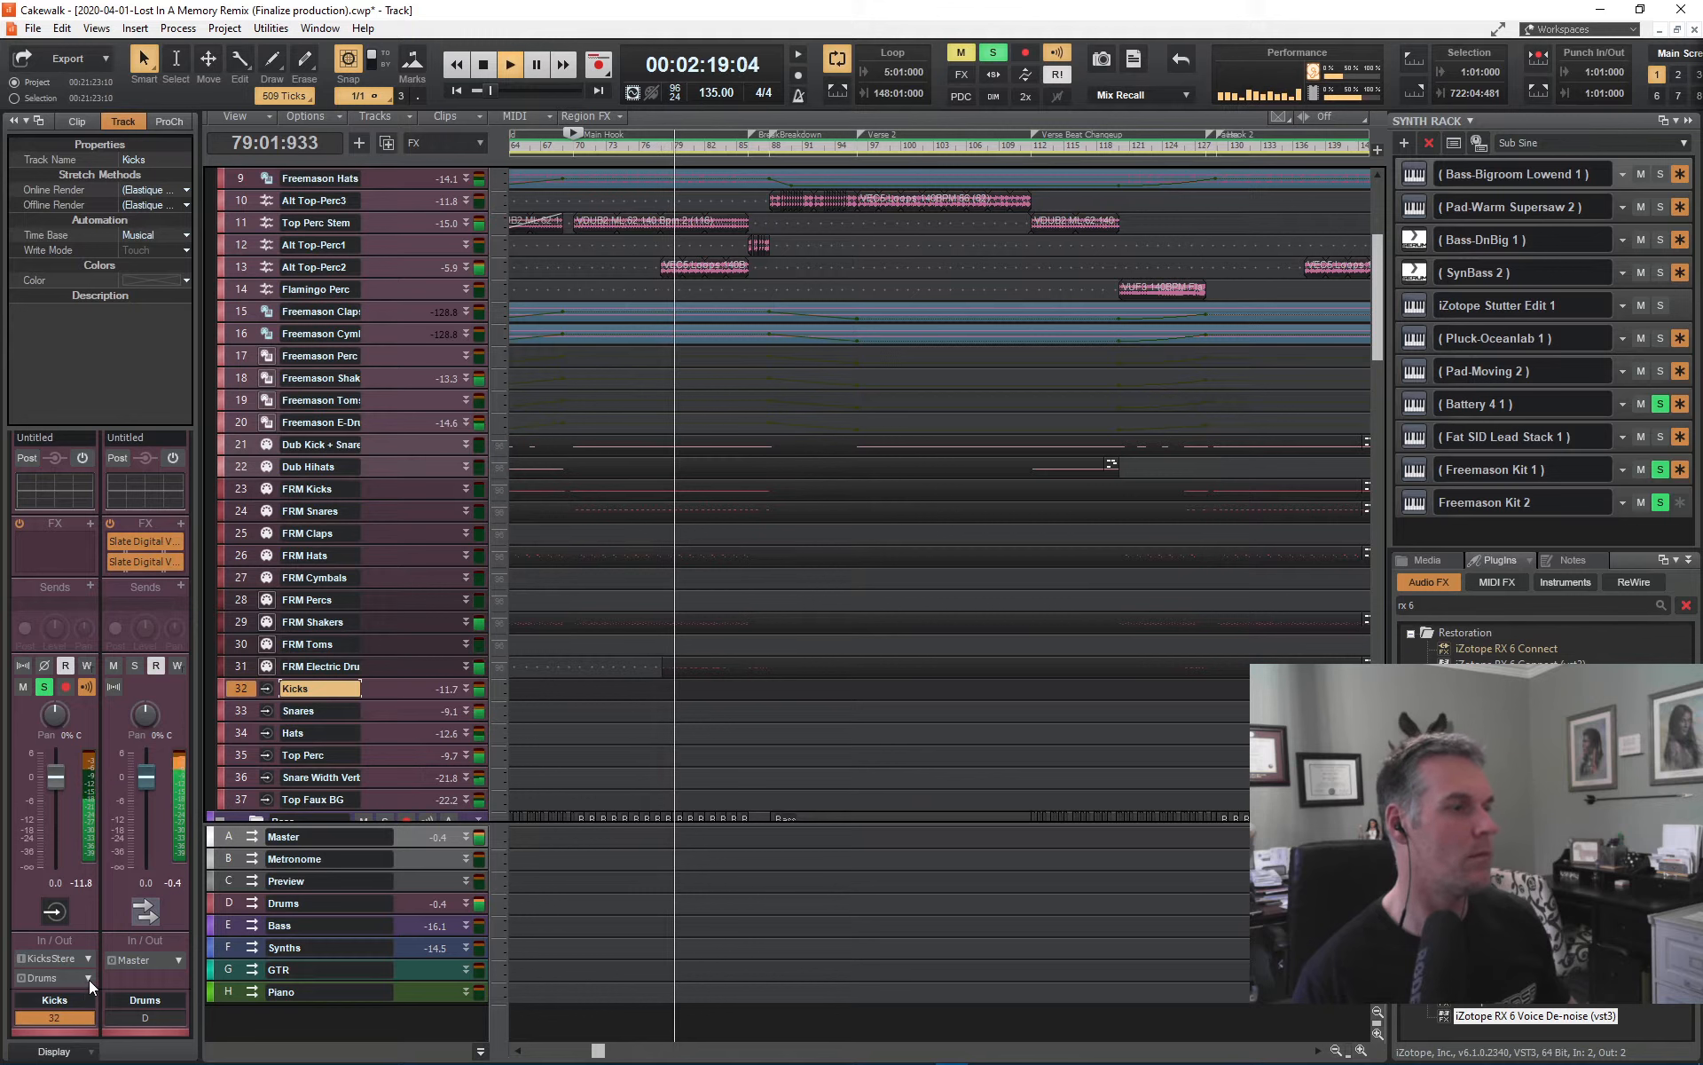
key("space")
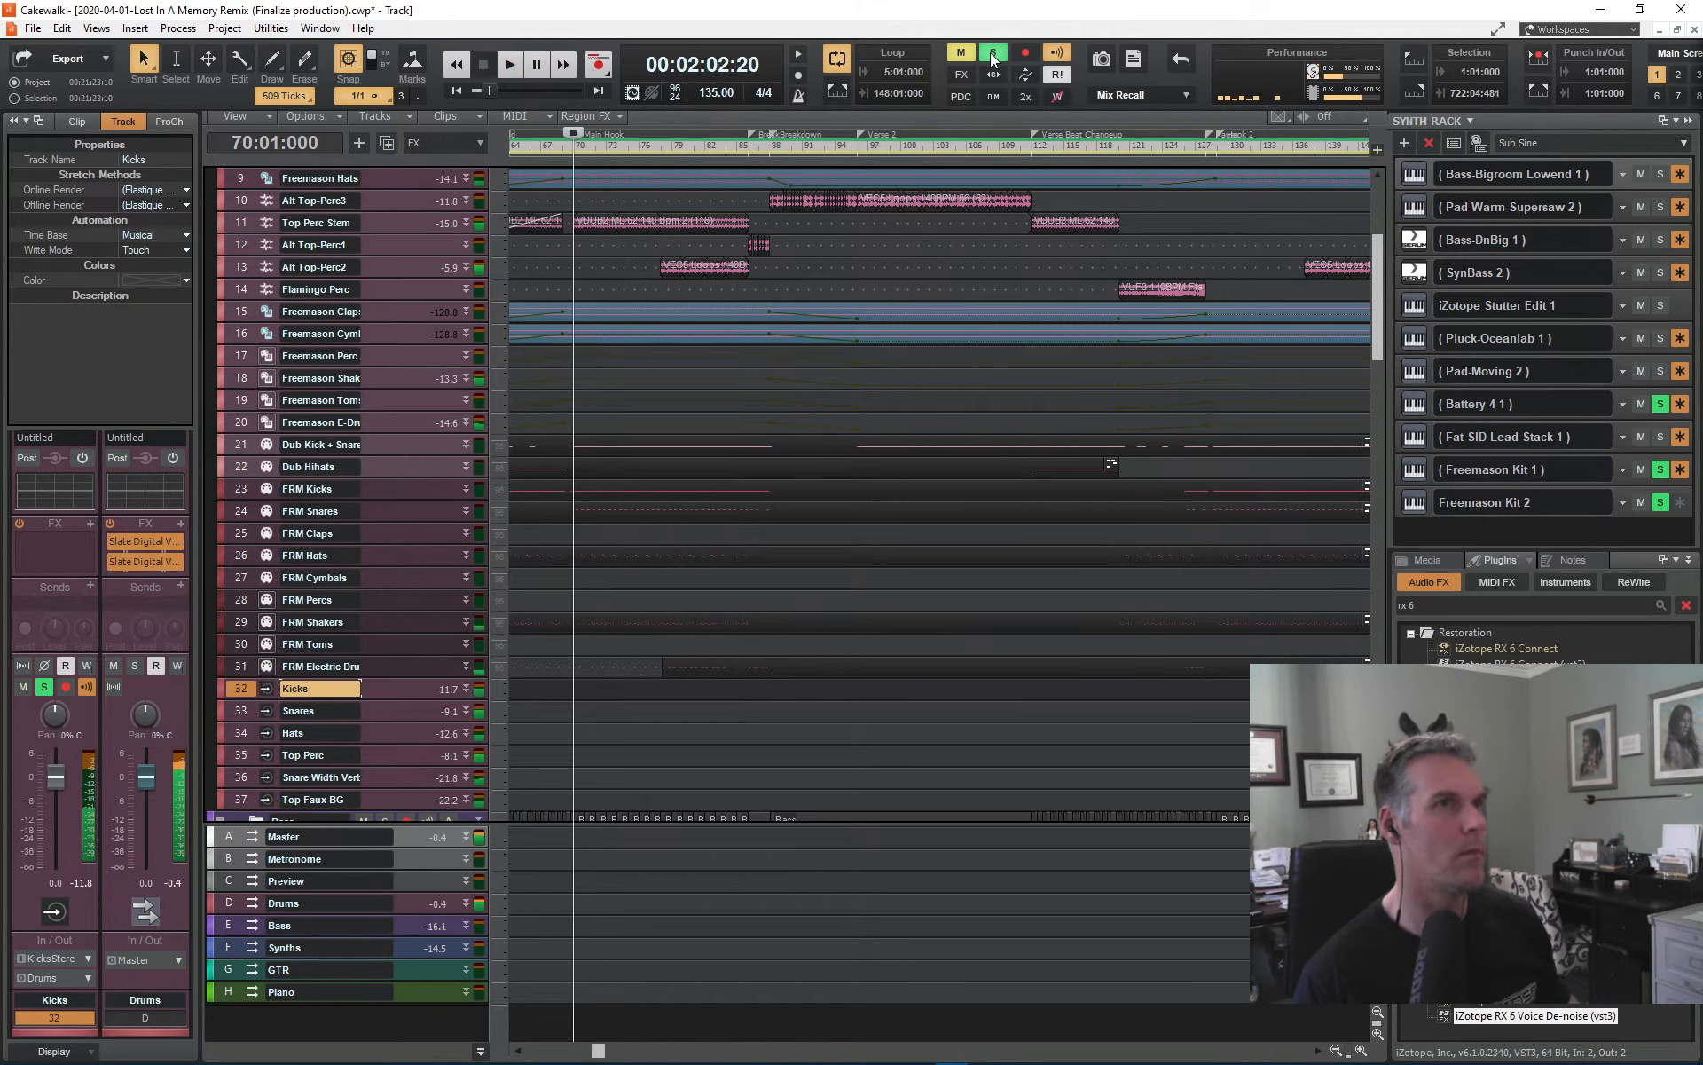
- Check the Drums bus, then add a send from the Kicks aux track to the Master bus and adjust its level
left_click(824, 148)
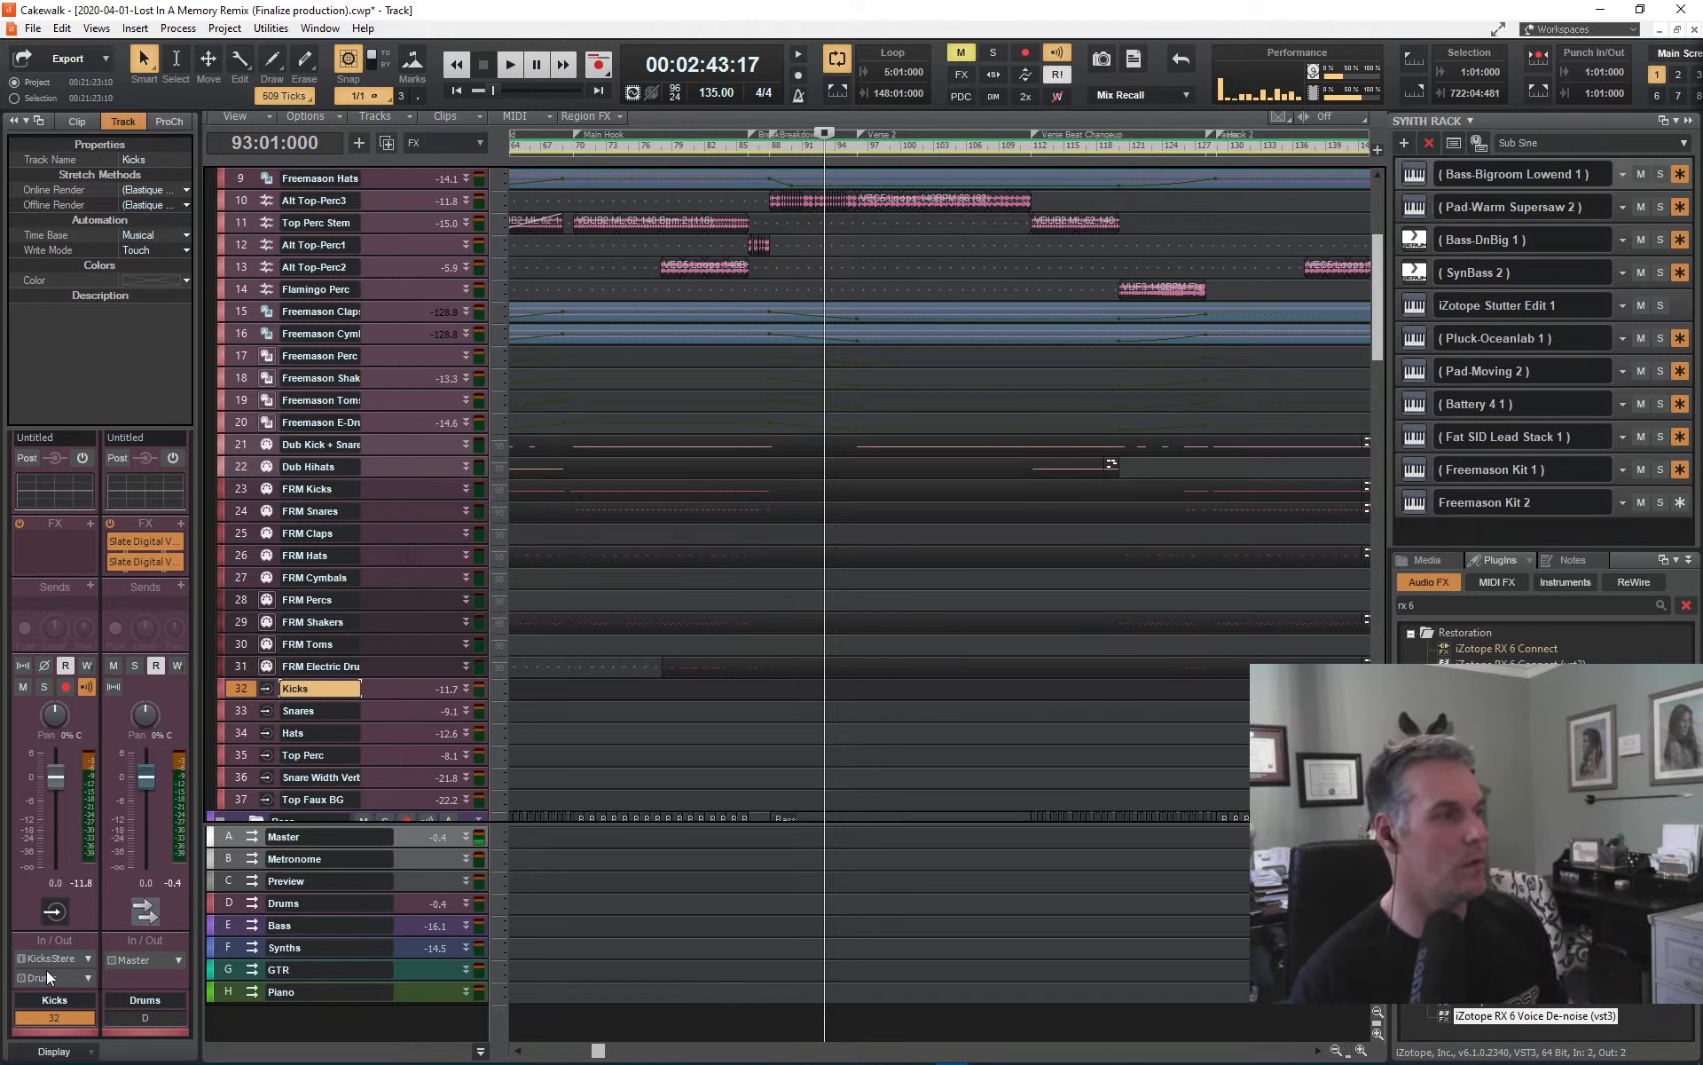
left_click(235, 903)
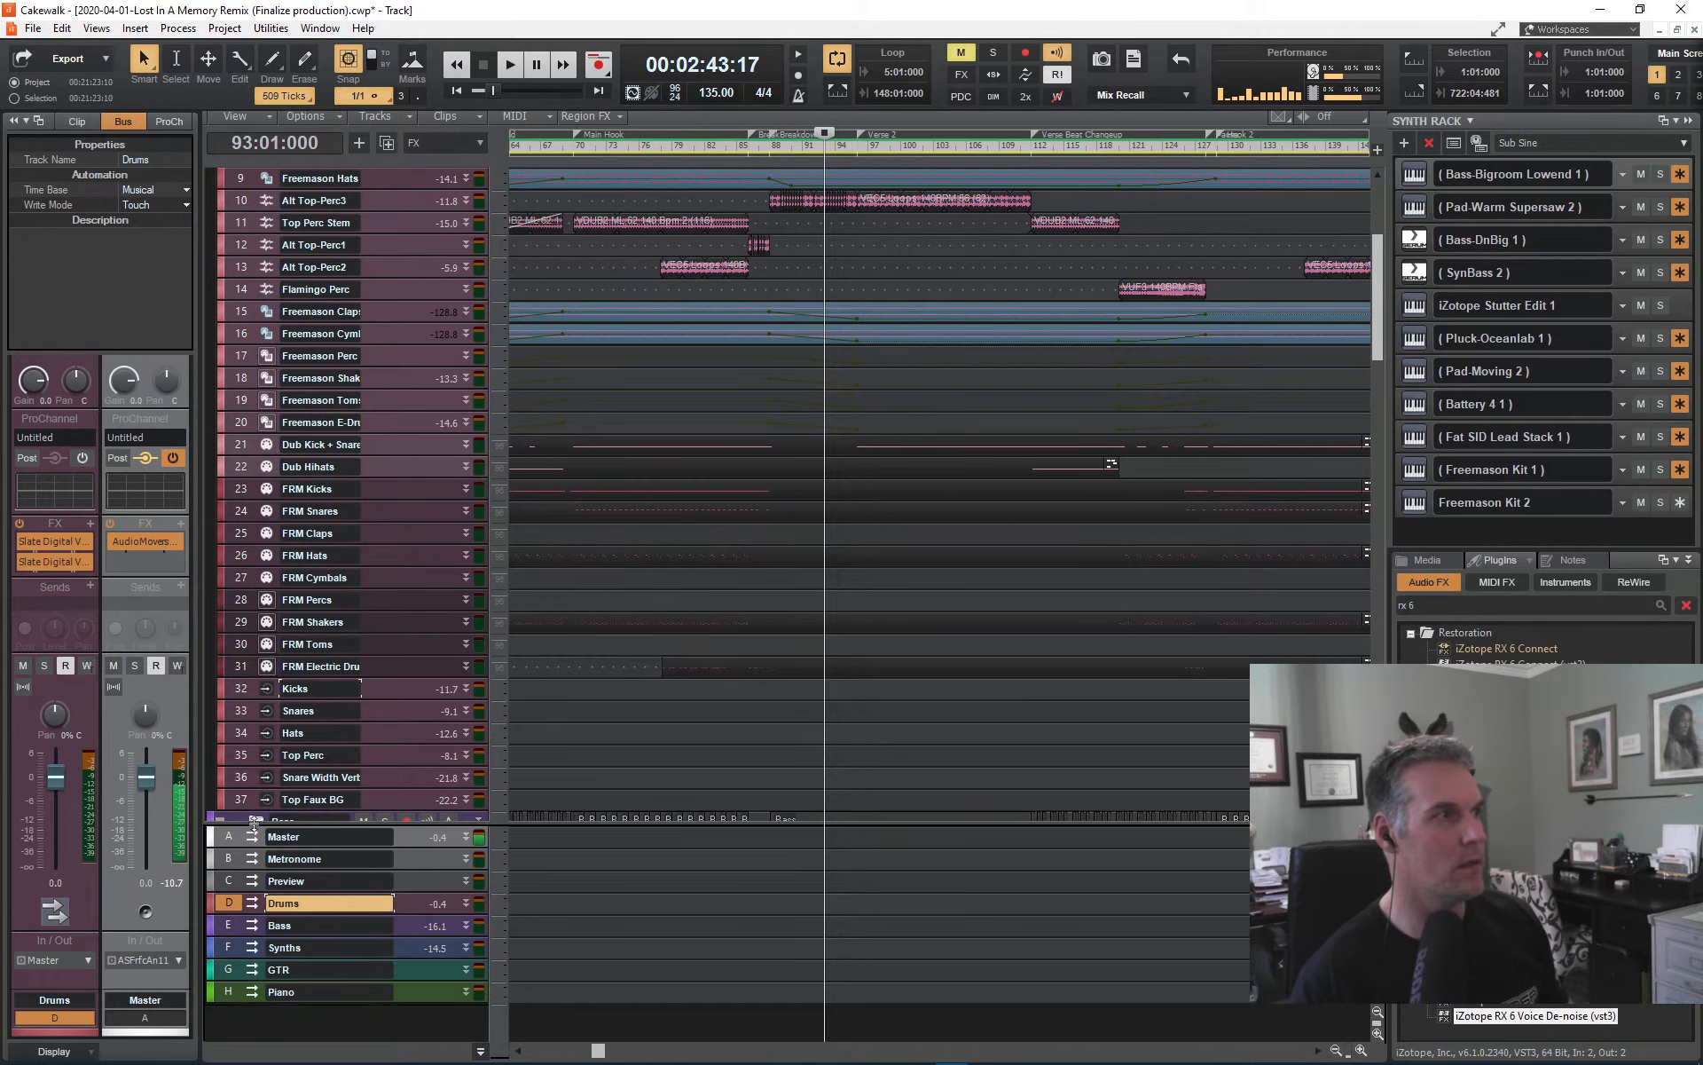
left_click(236, 689)
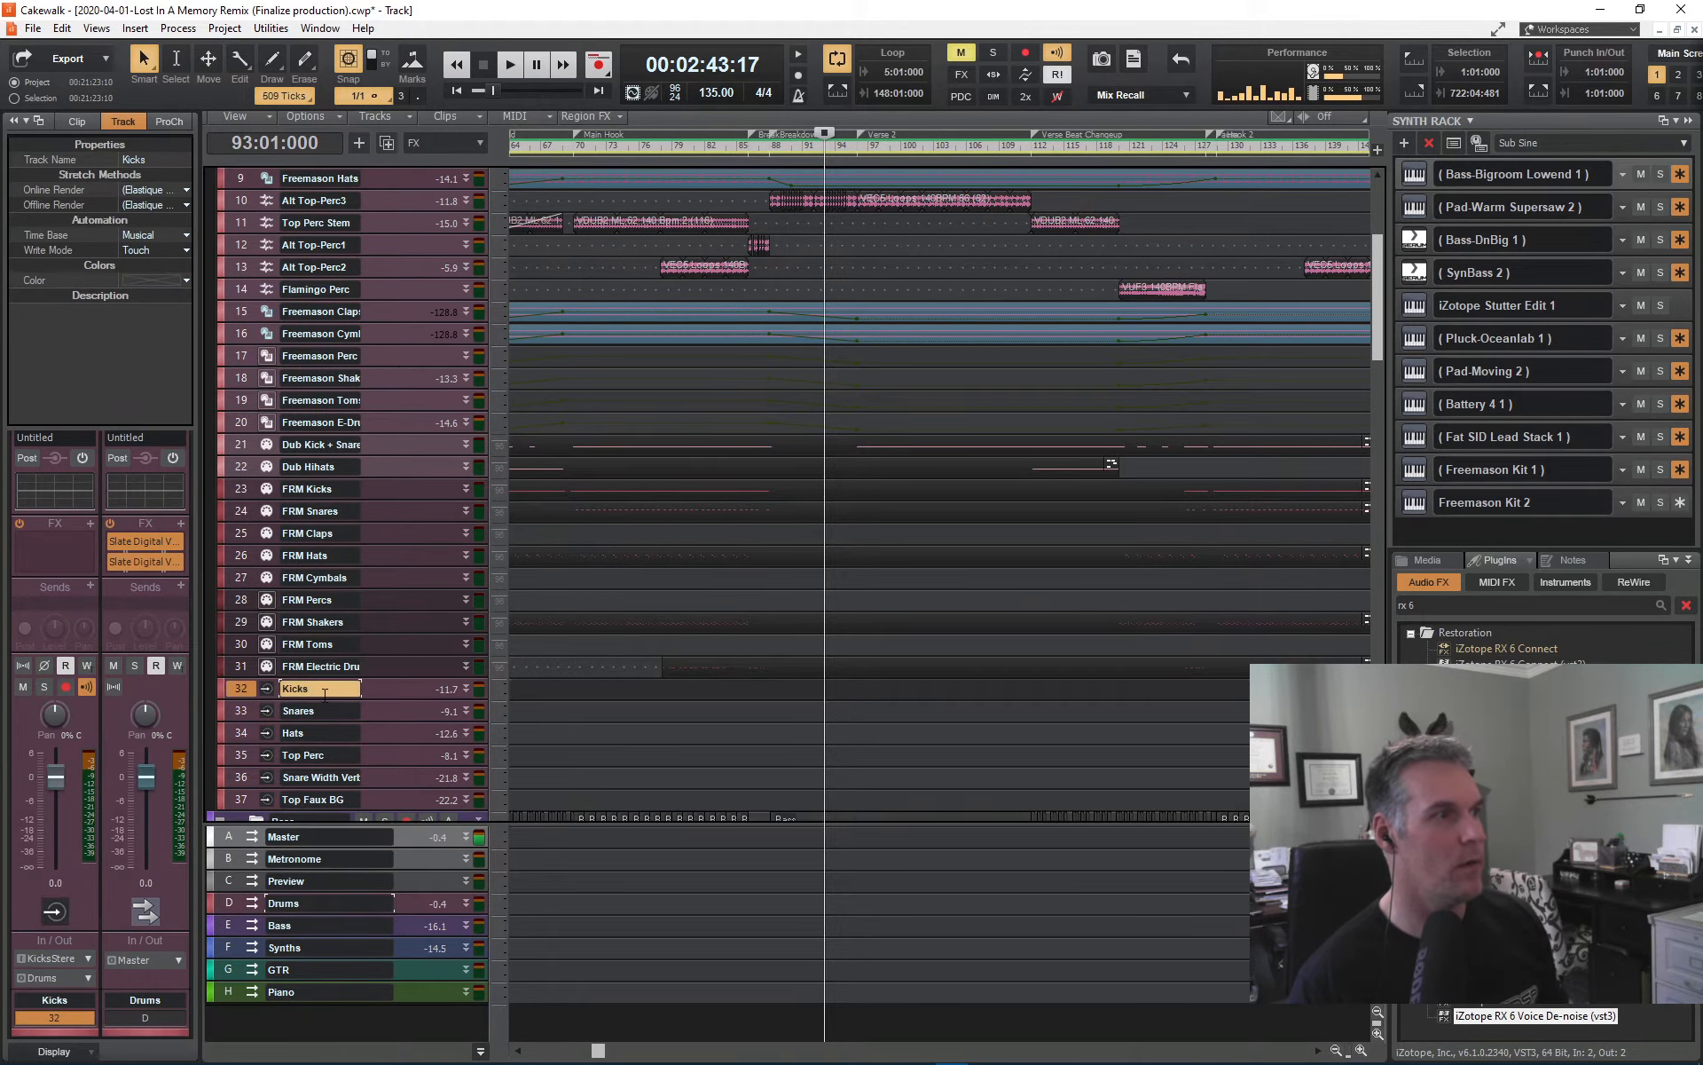
left_click(89, 585)
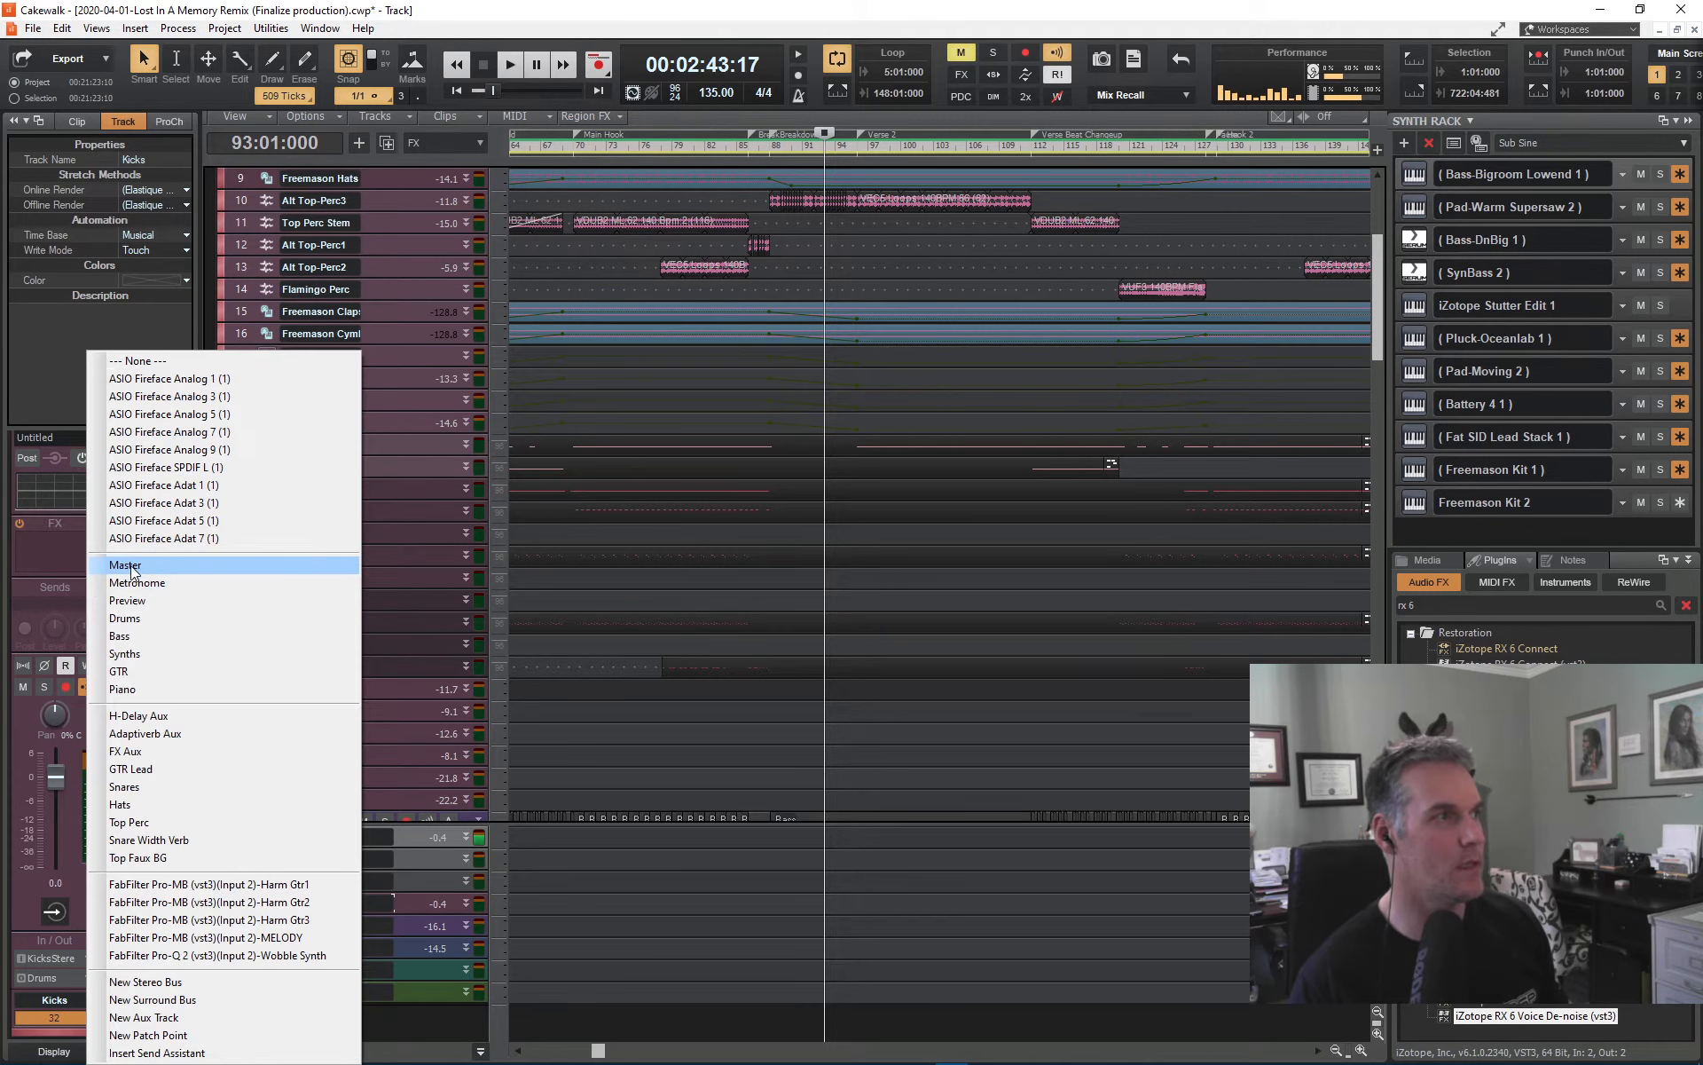
left_click(130, 566)
mouse_move(55, 628)
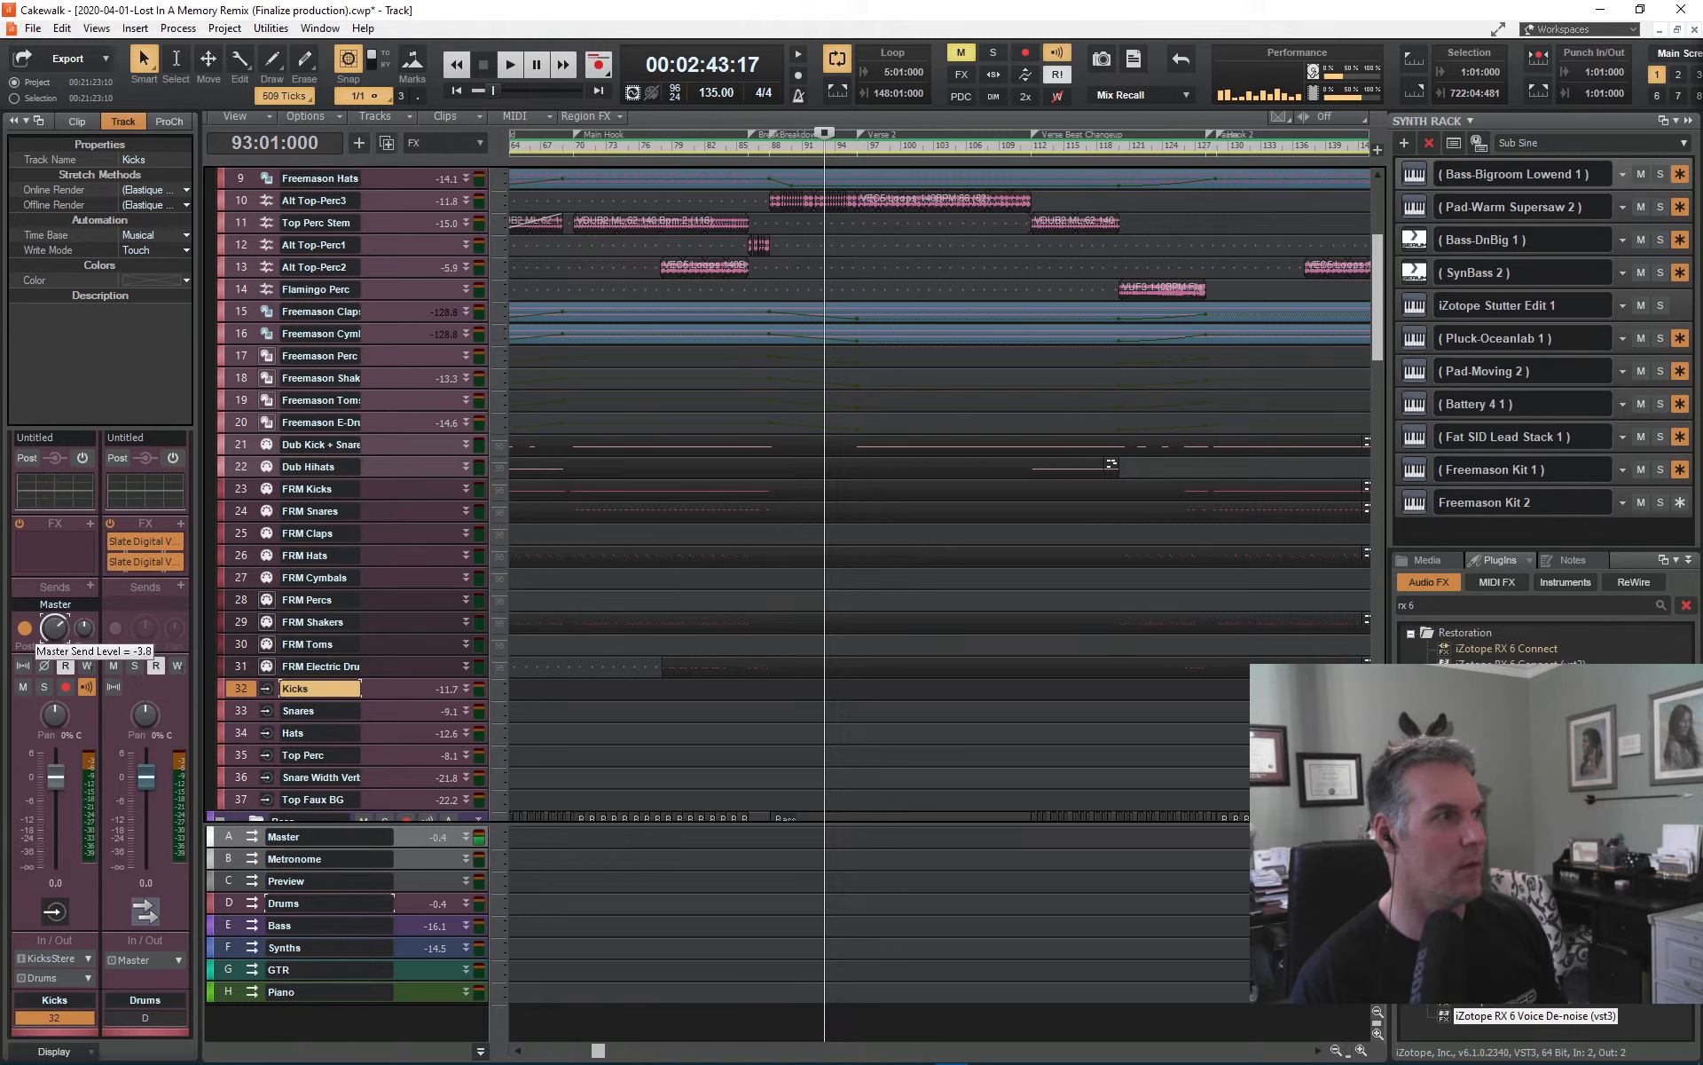
left_click_drag(55, 628, 54, 632)
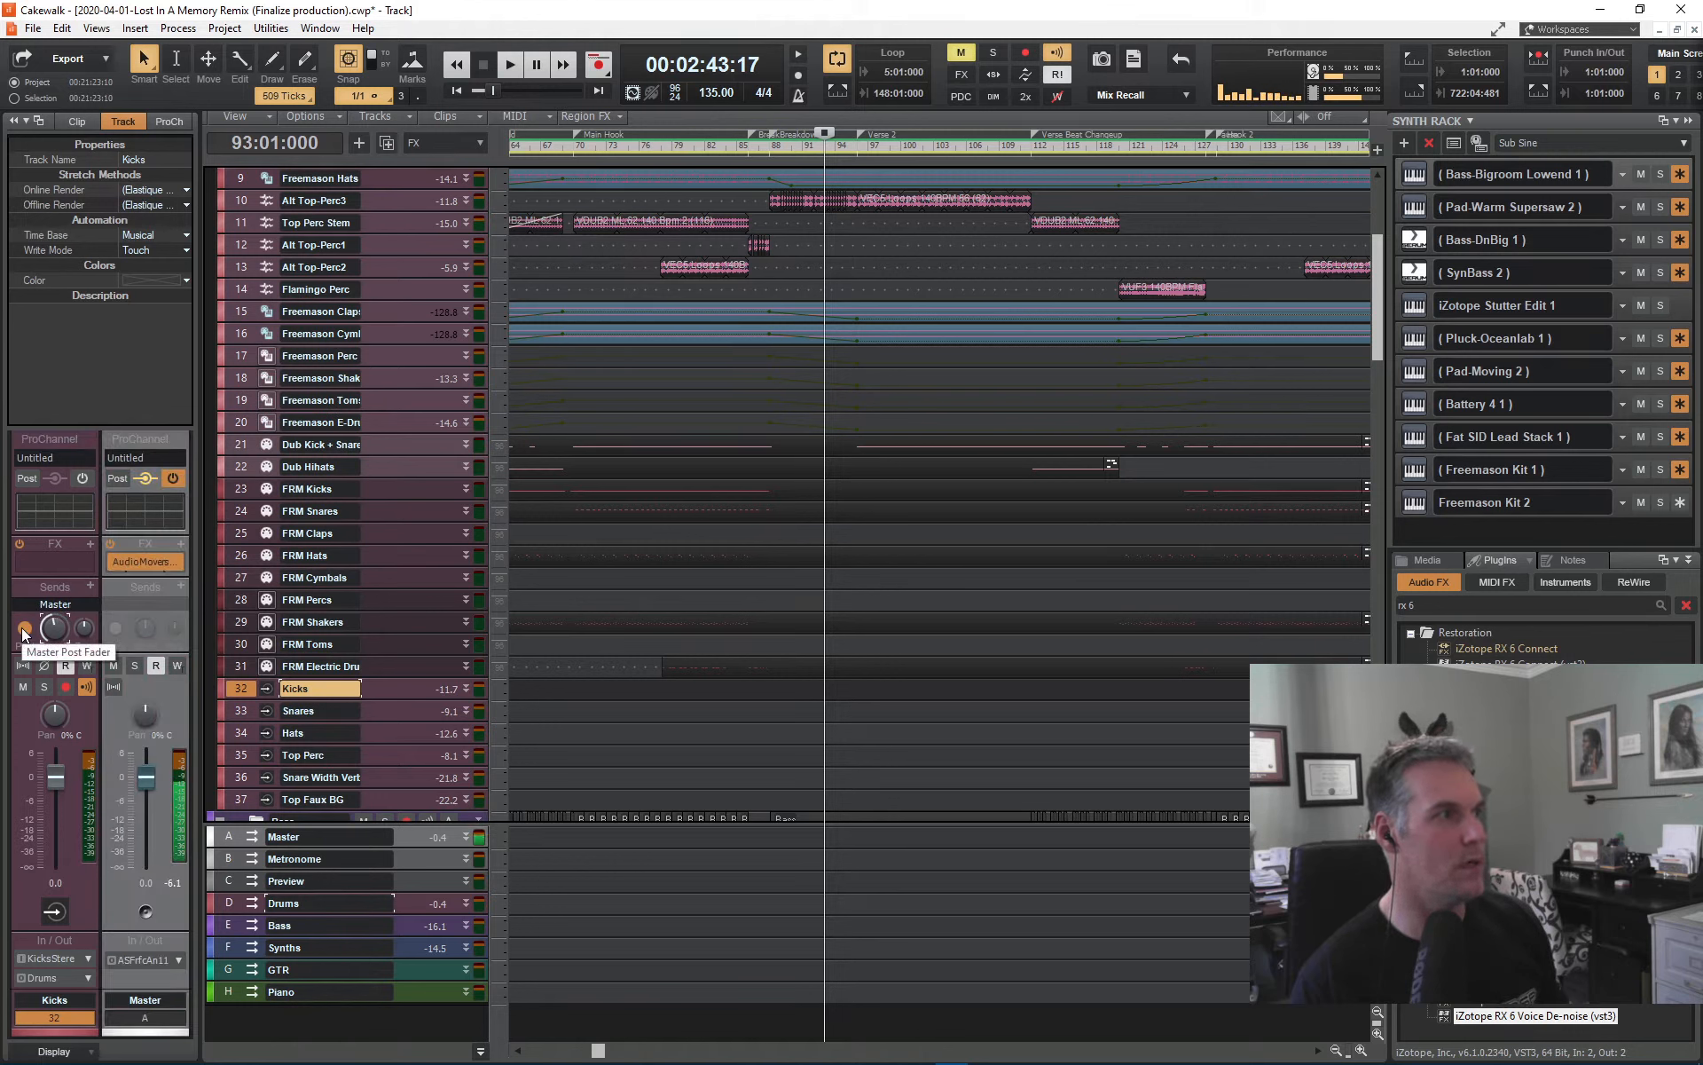
- Play the Main Hook from about measure 73 and raise the Kicks track's Master send level
key("space")
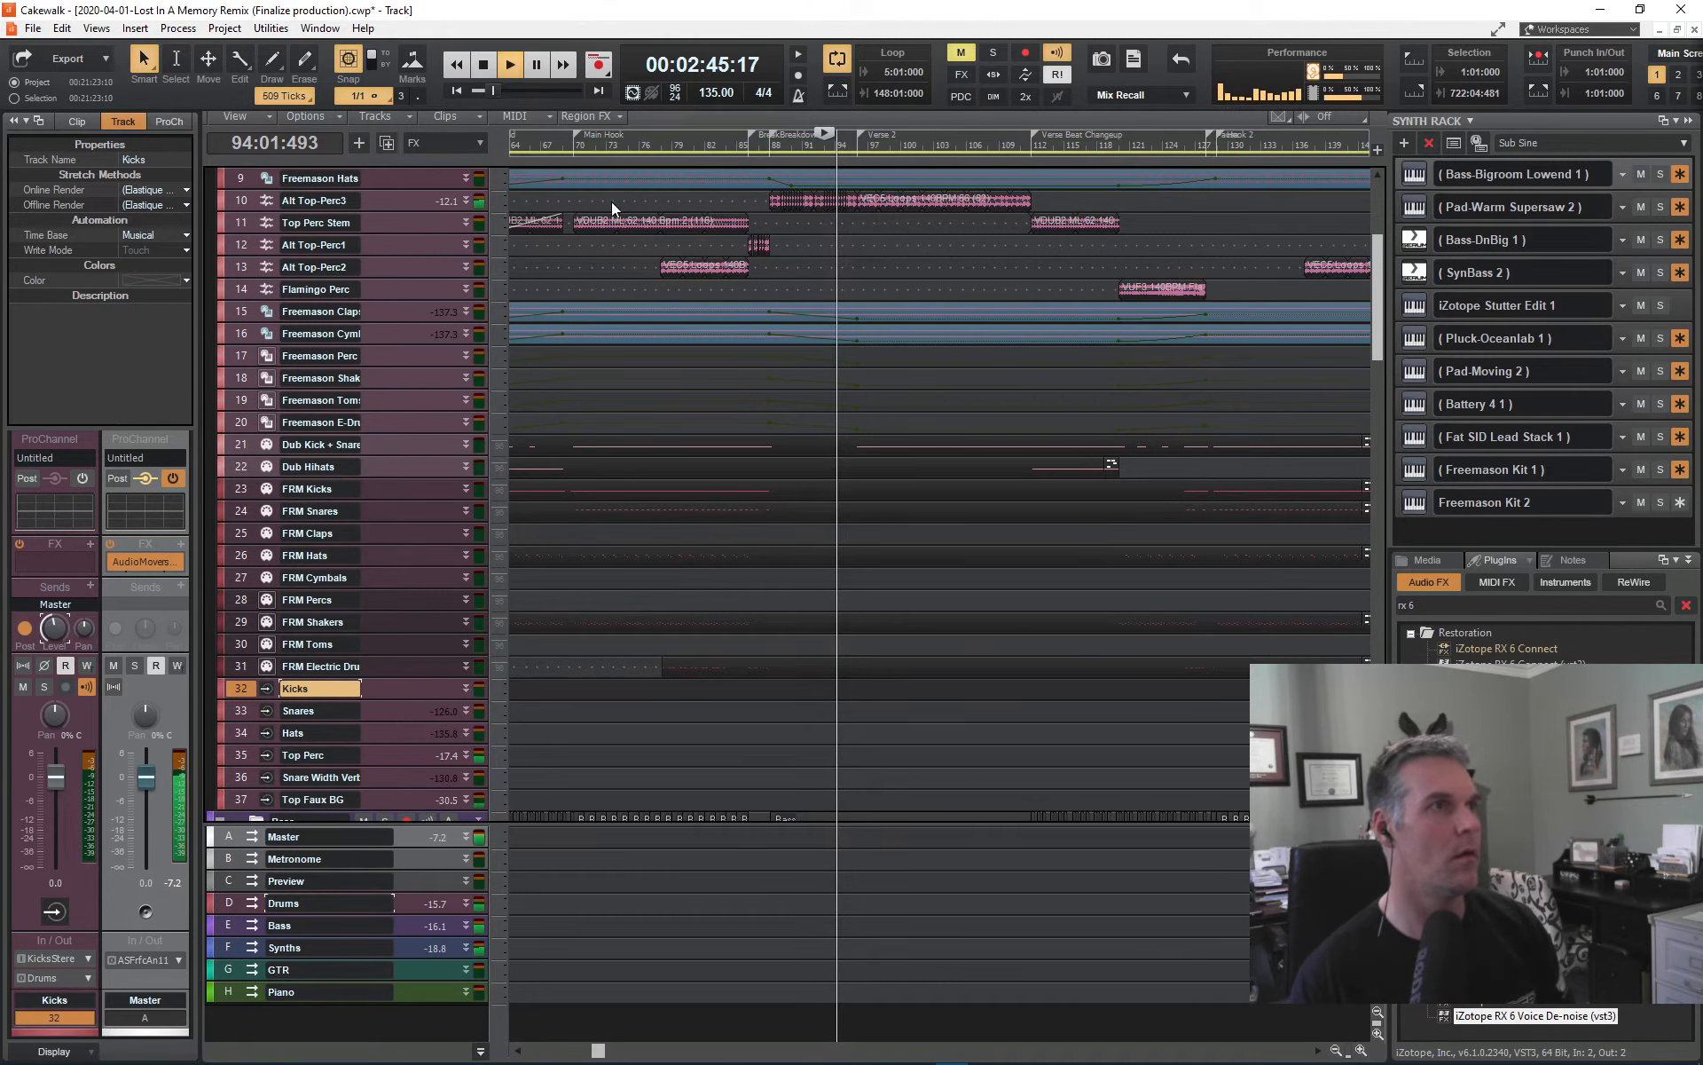
left_click(612, 145)
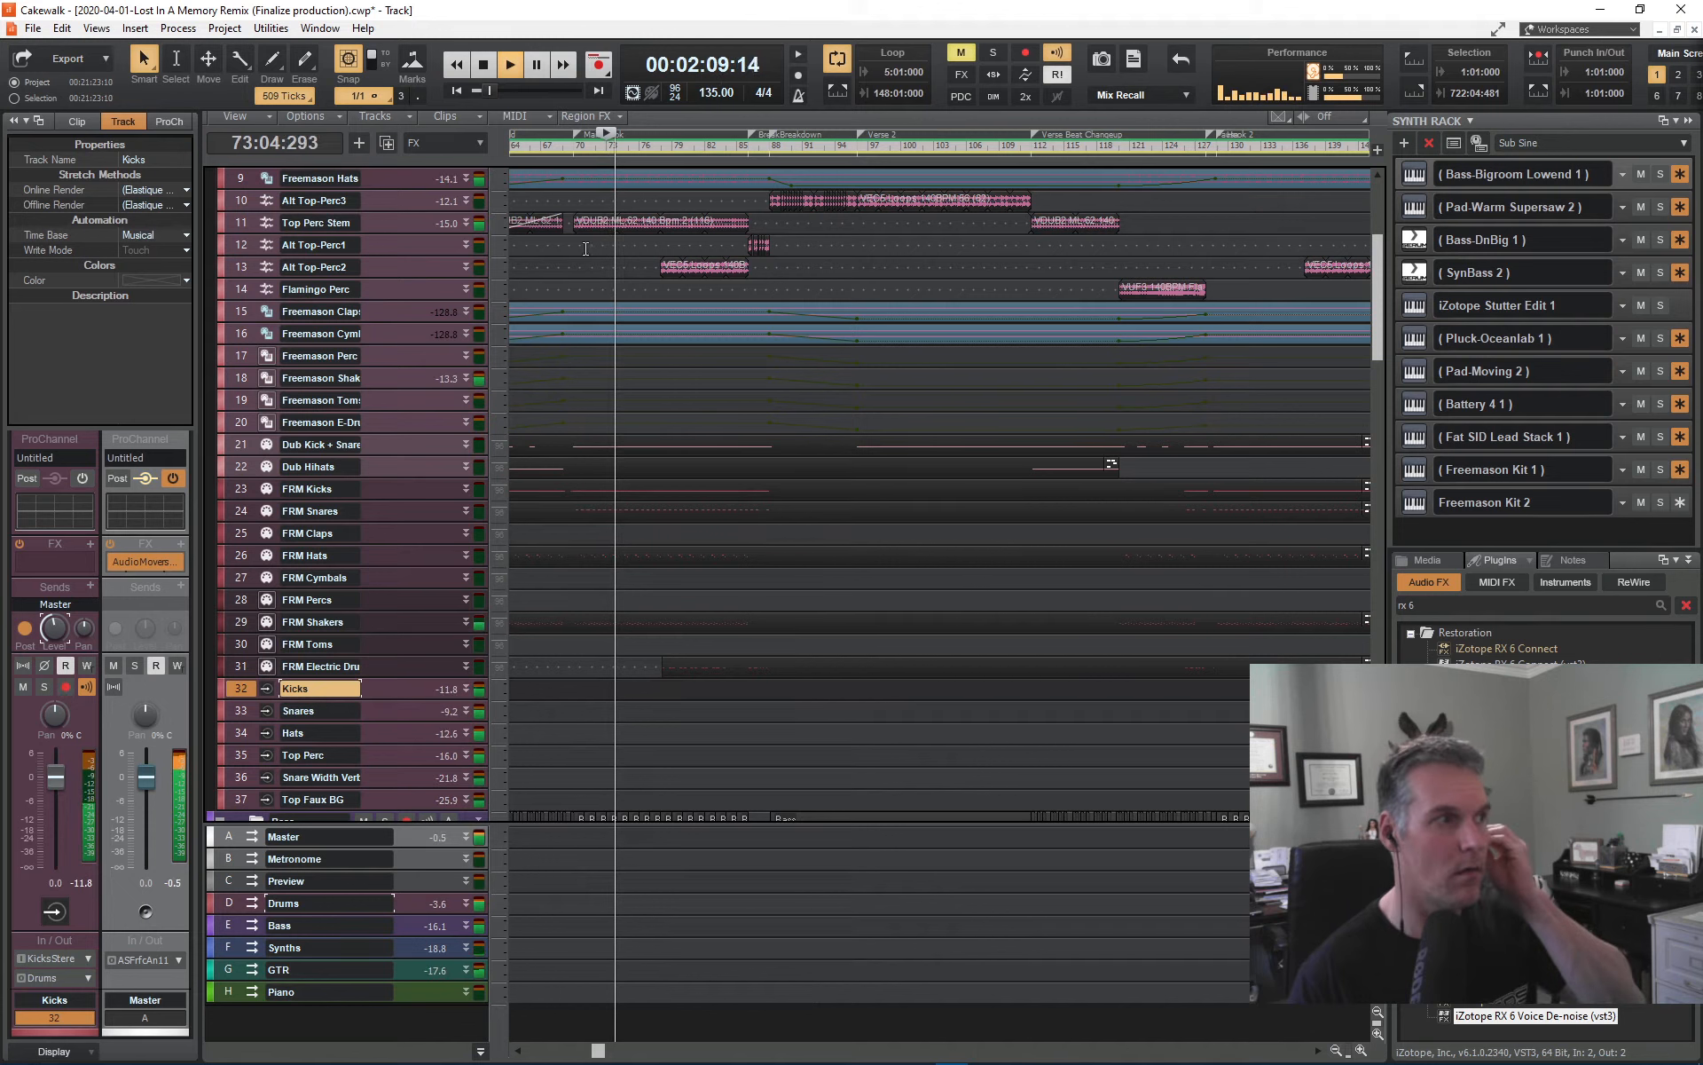
mouse_move(54, 629)
left_mouse_down()
mouse_move(54, 589)
mouse_move(54, 612)
left_mouse_up()
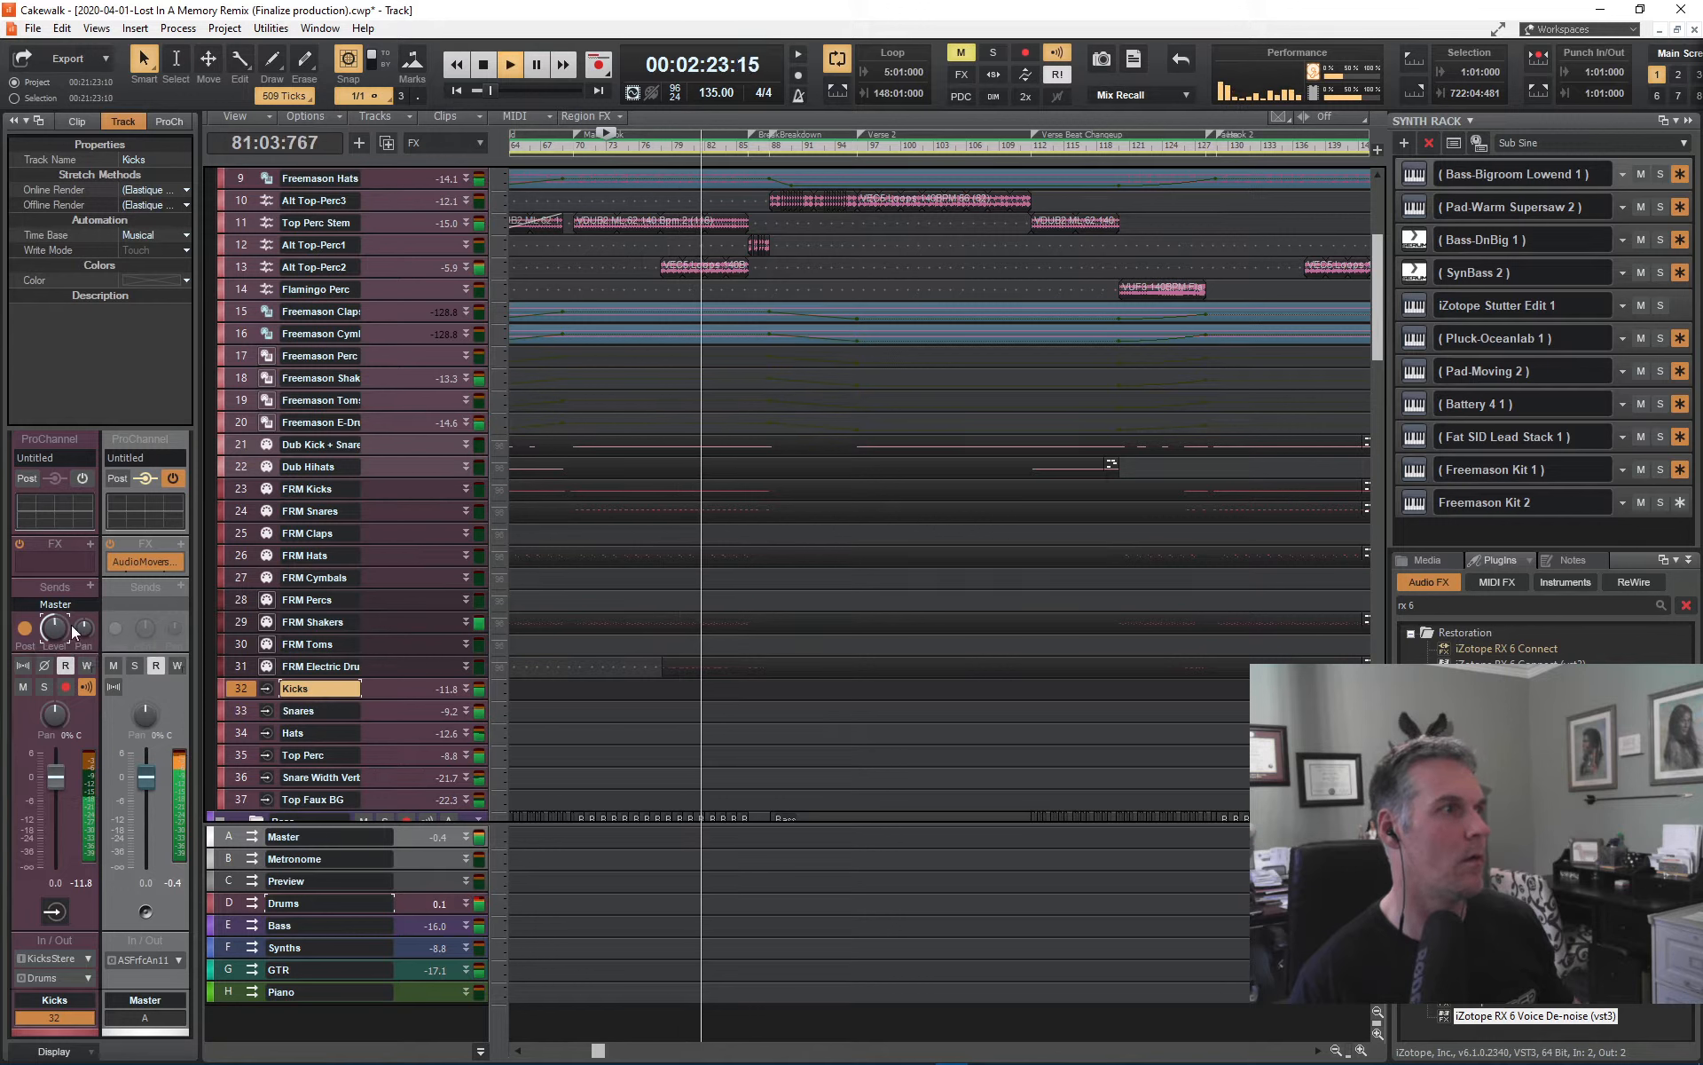
- Solo the Kicks track, compare it with and without its Master send and clear the solo
left_click(44, 687)
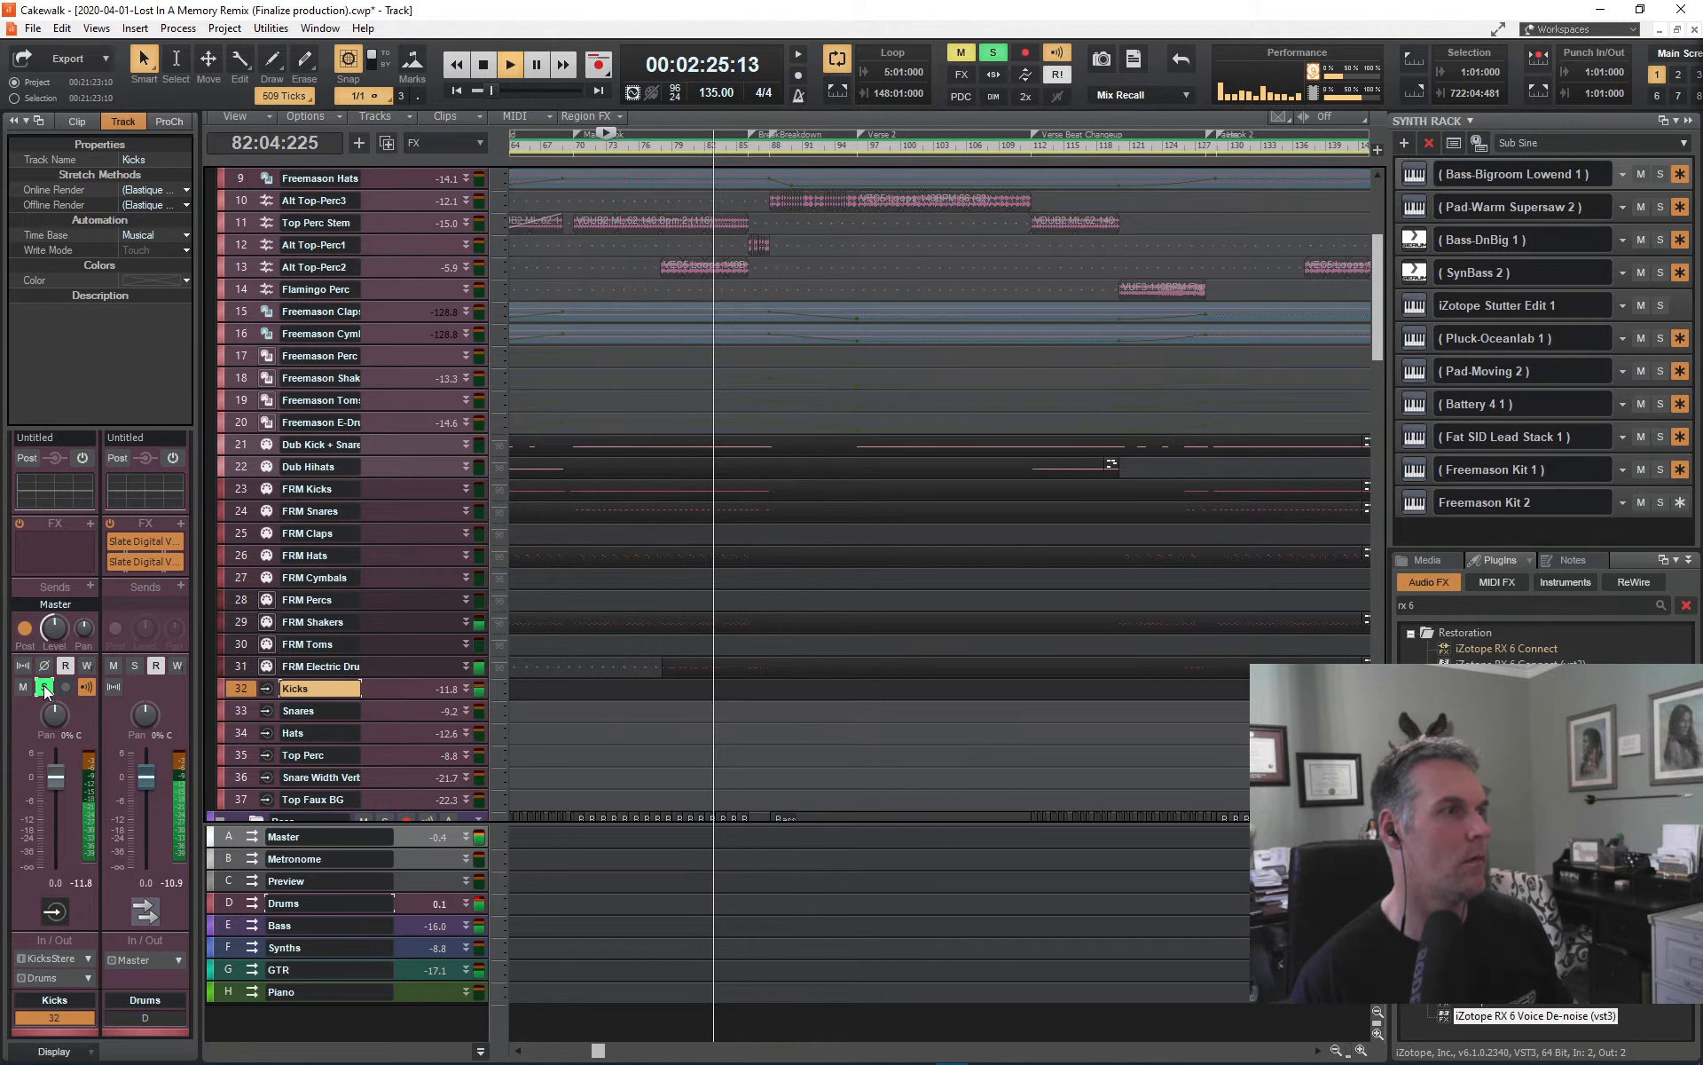
left_click(21, 607)
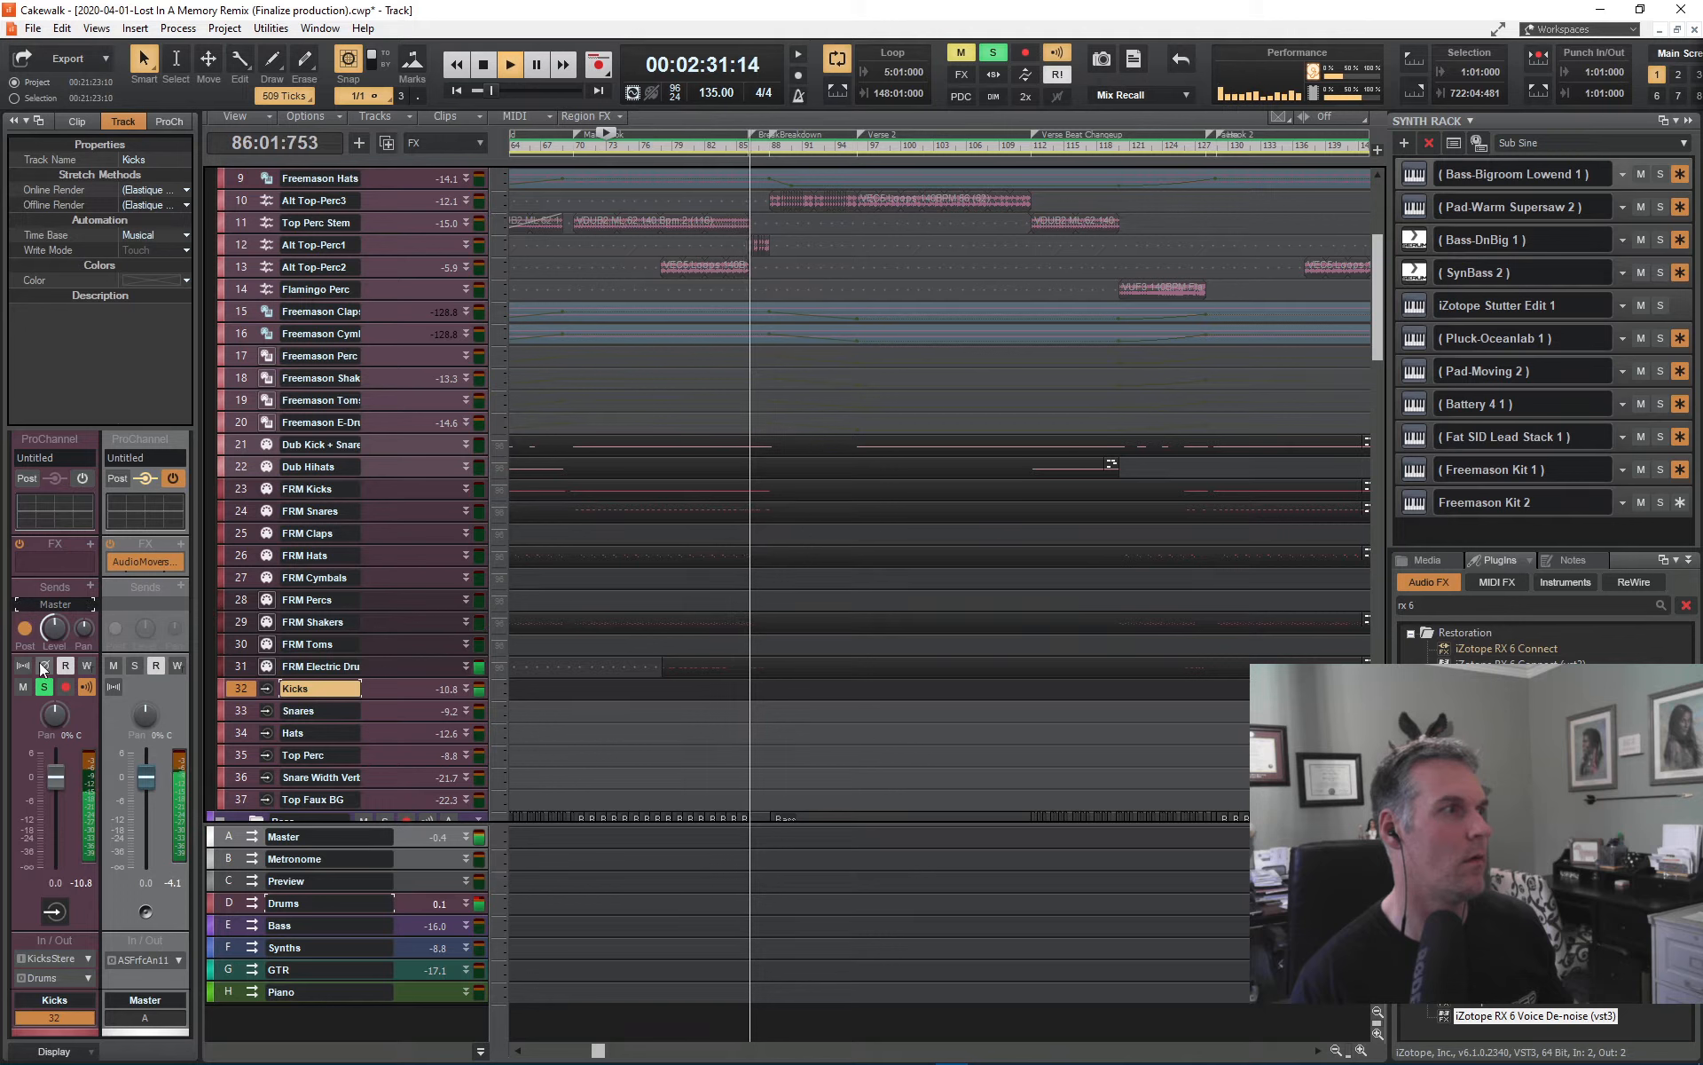
left_click(20, 605)
left_click(44, 687)
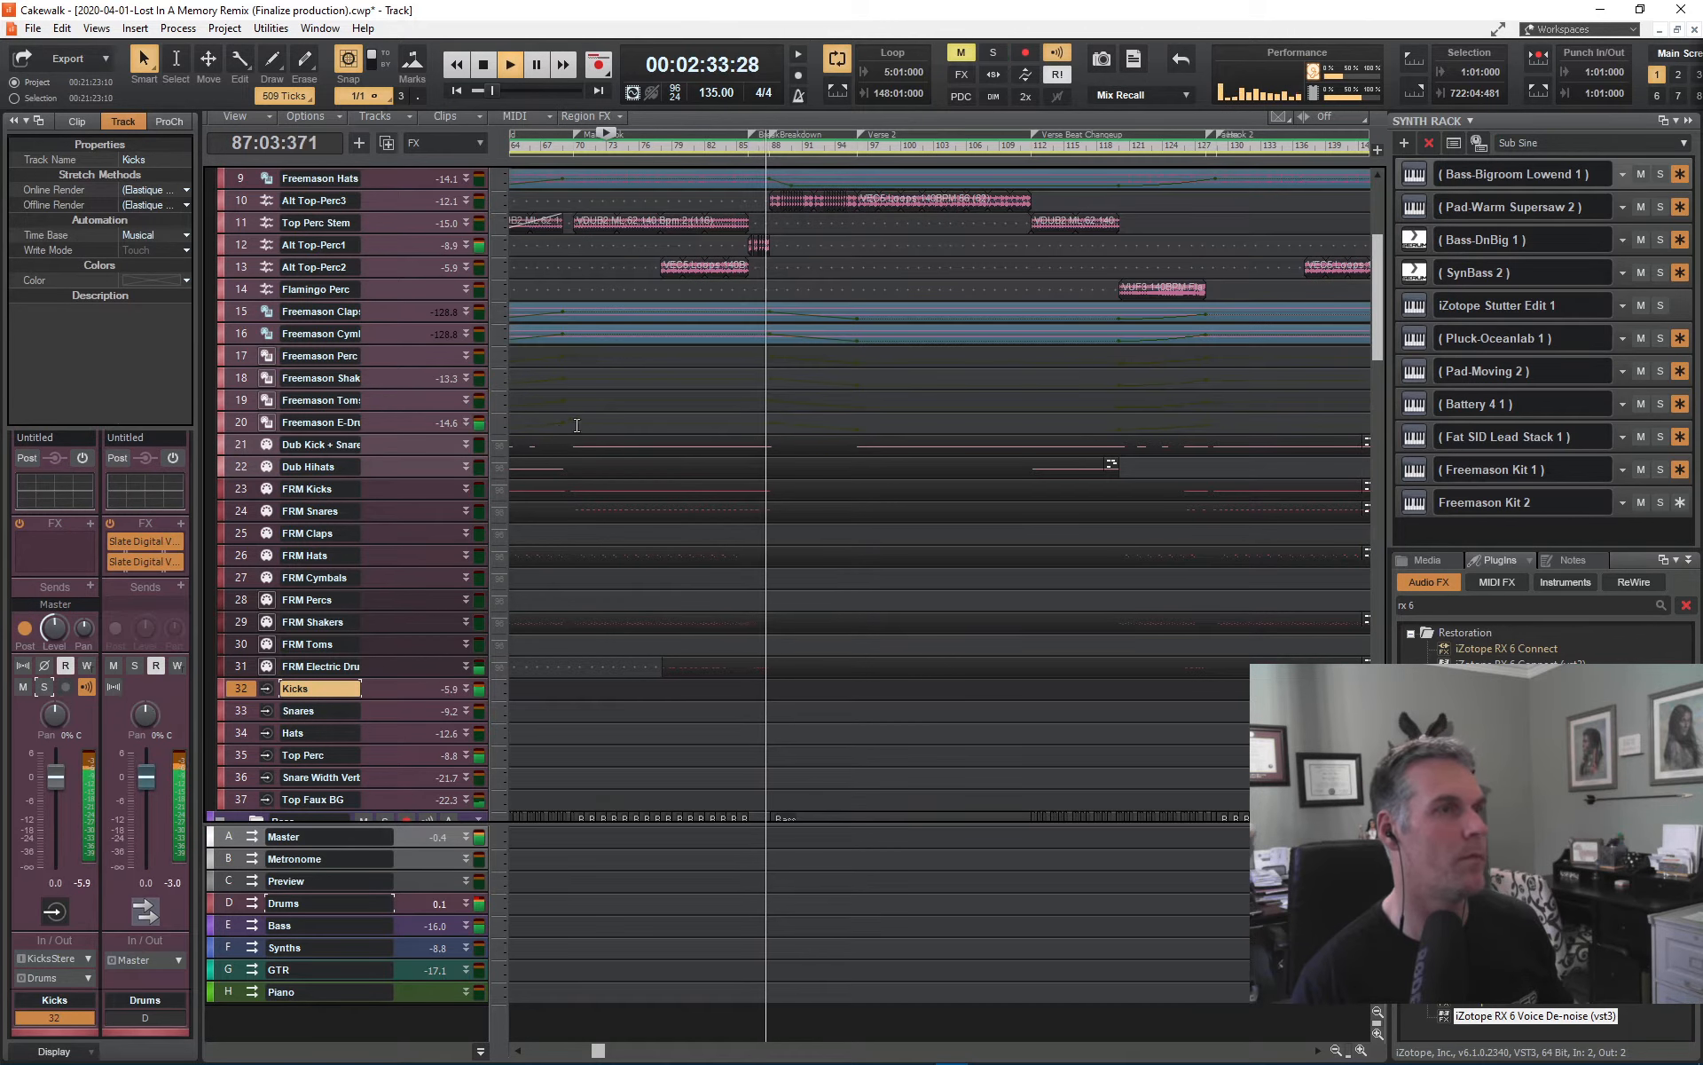
- Replay the Main Hook with the full mix and select the Bass track in the Bass folder
key("space")
key("space")
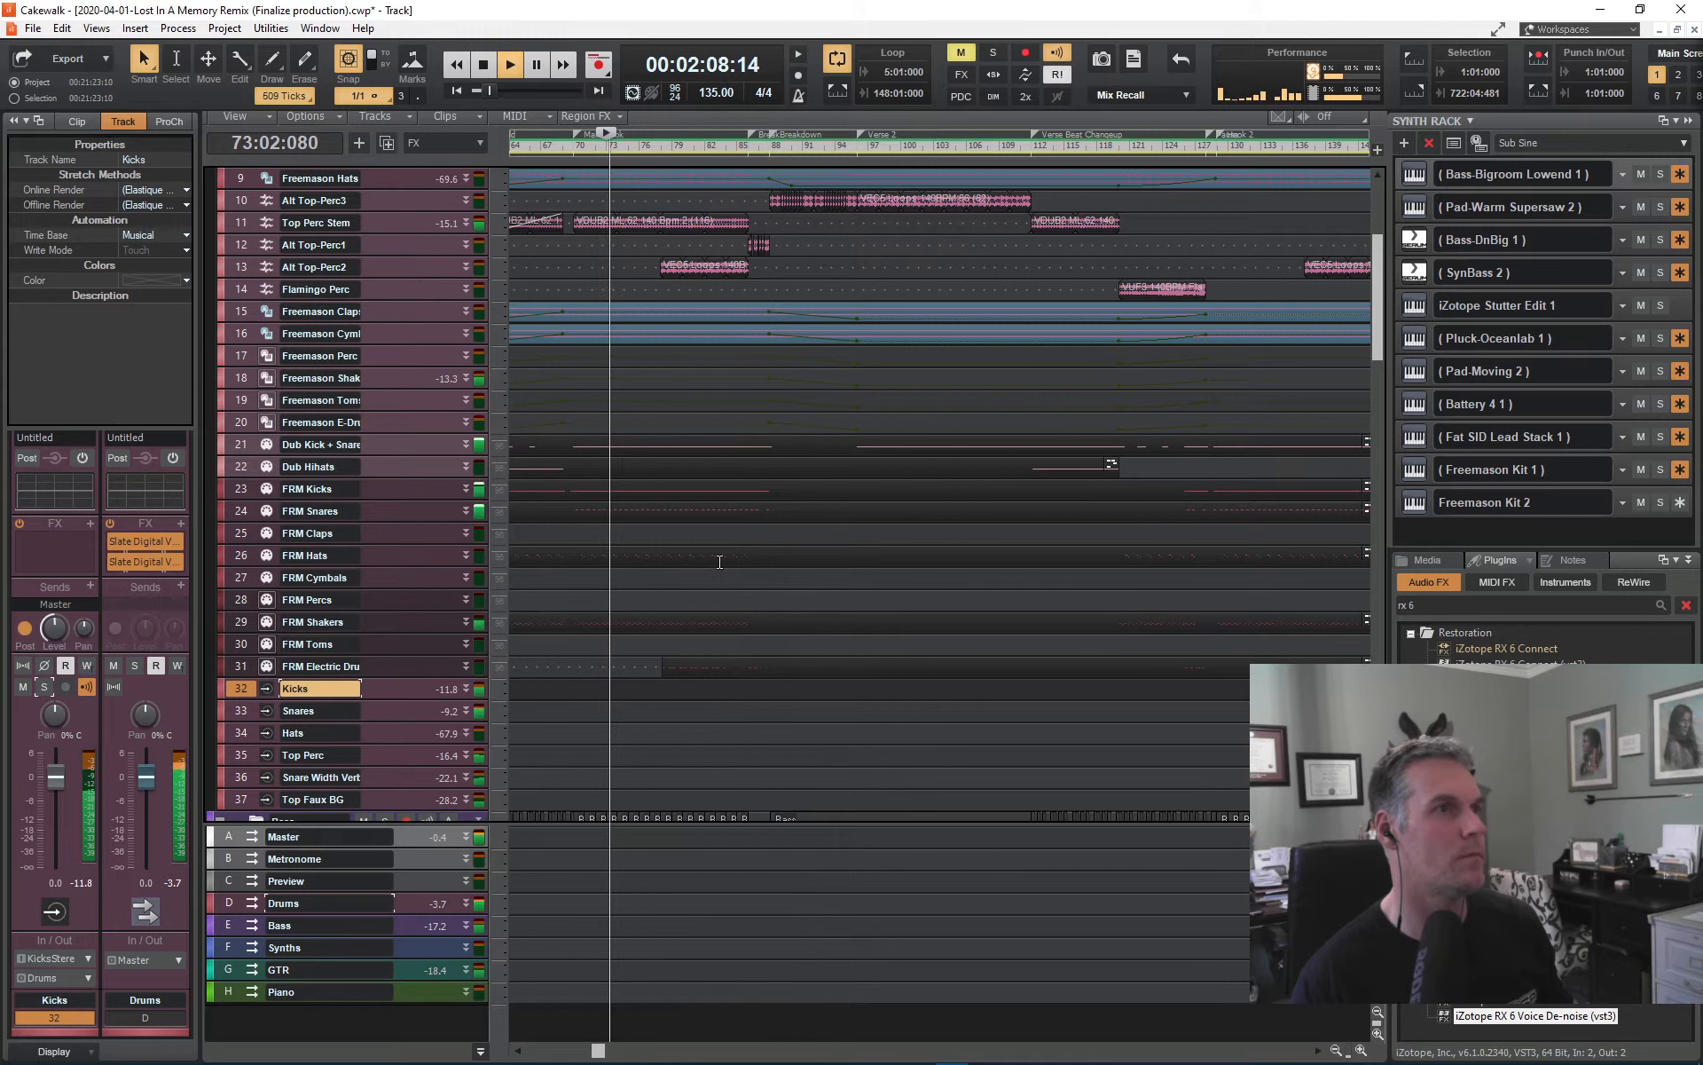
left_click(242, 686)
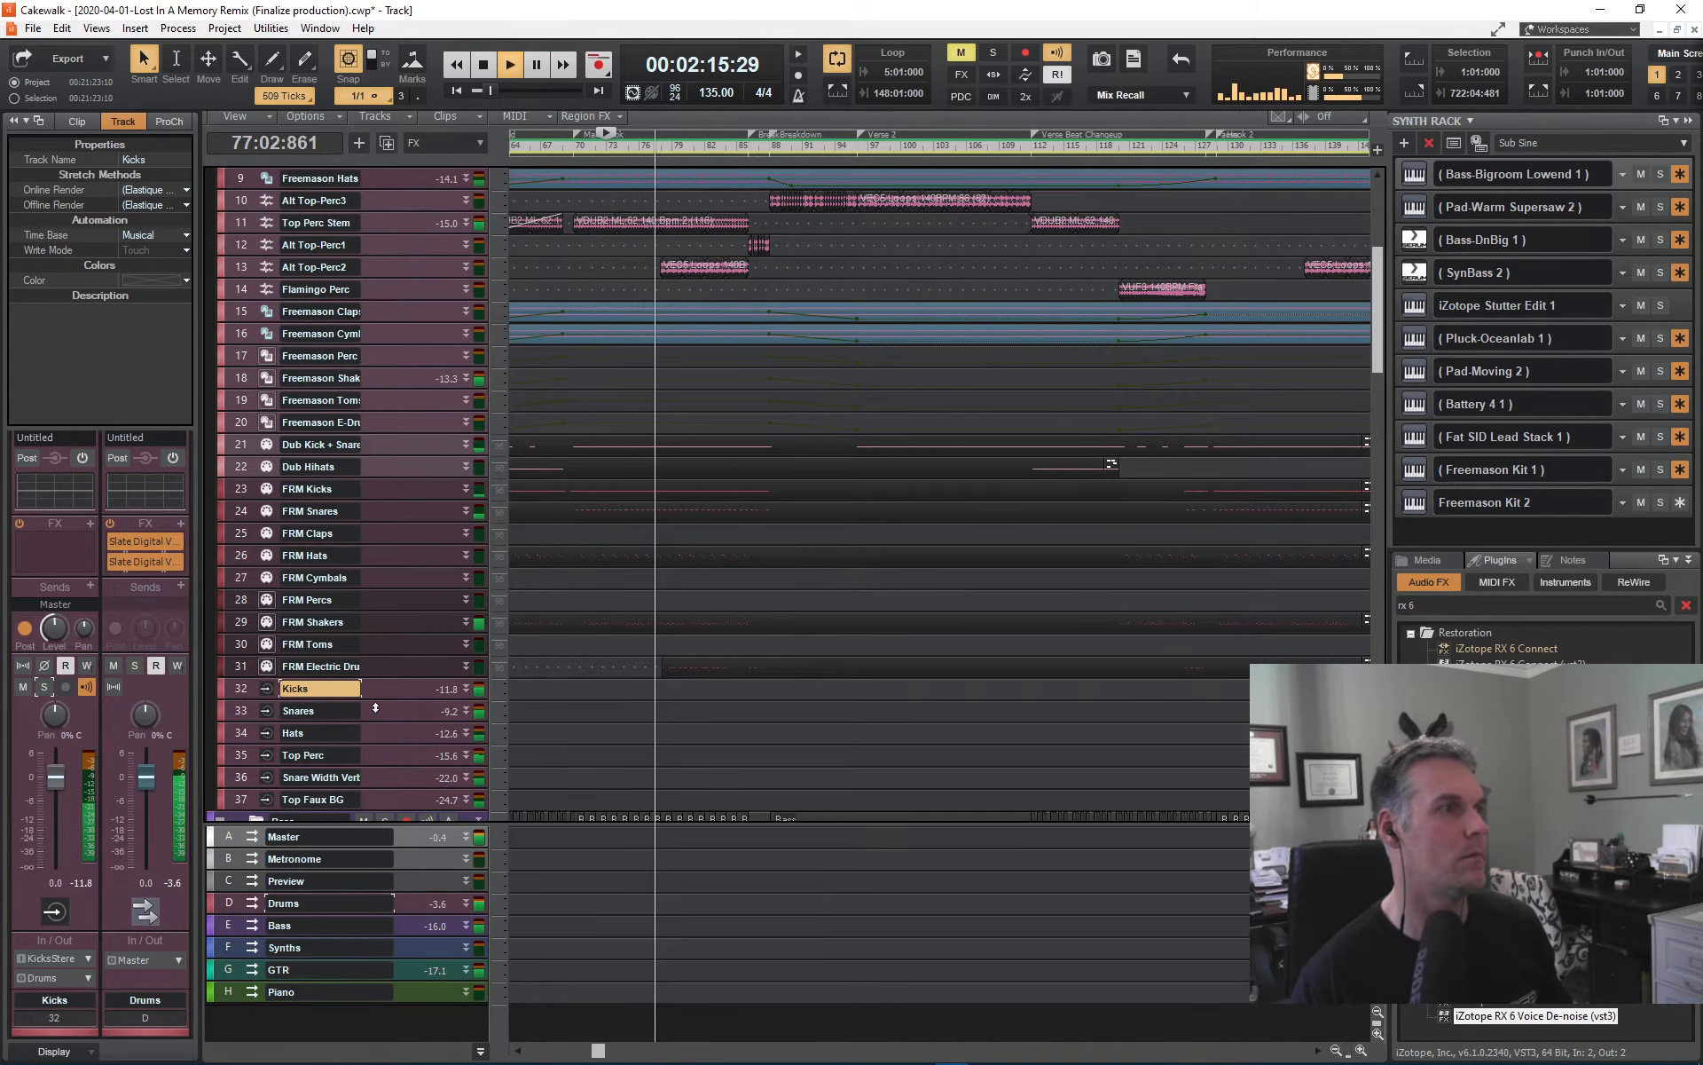
scroll(376, 706, "down", 3)
left_click(241, 732)
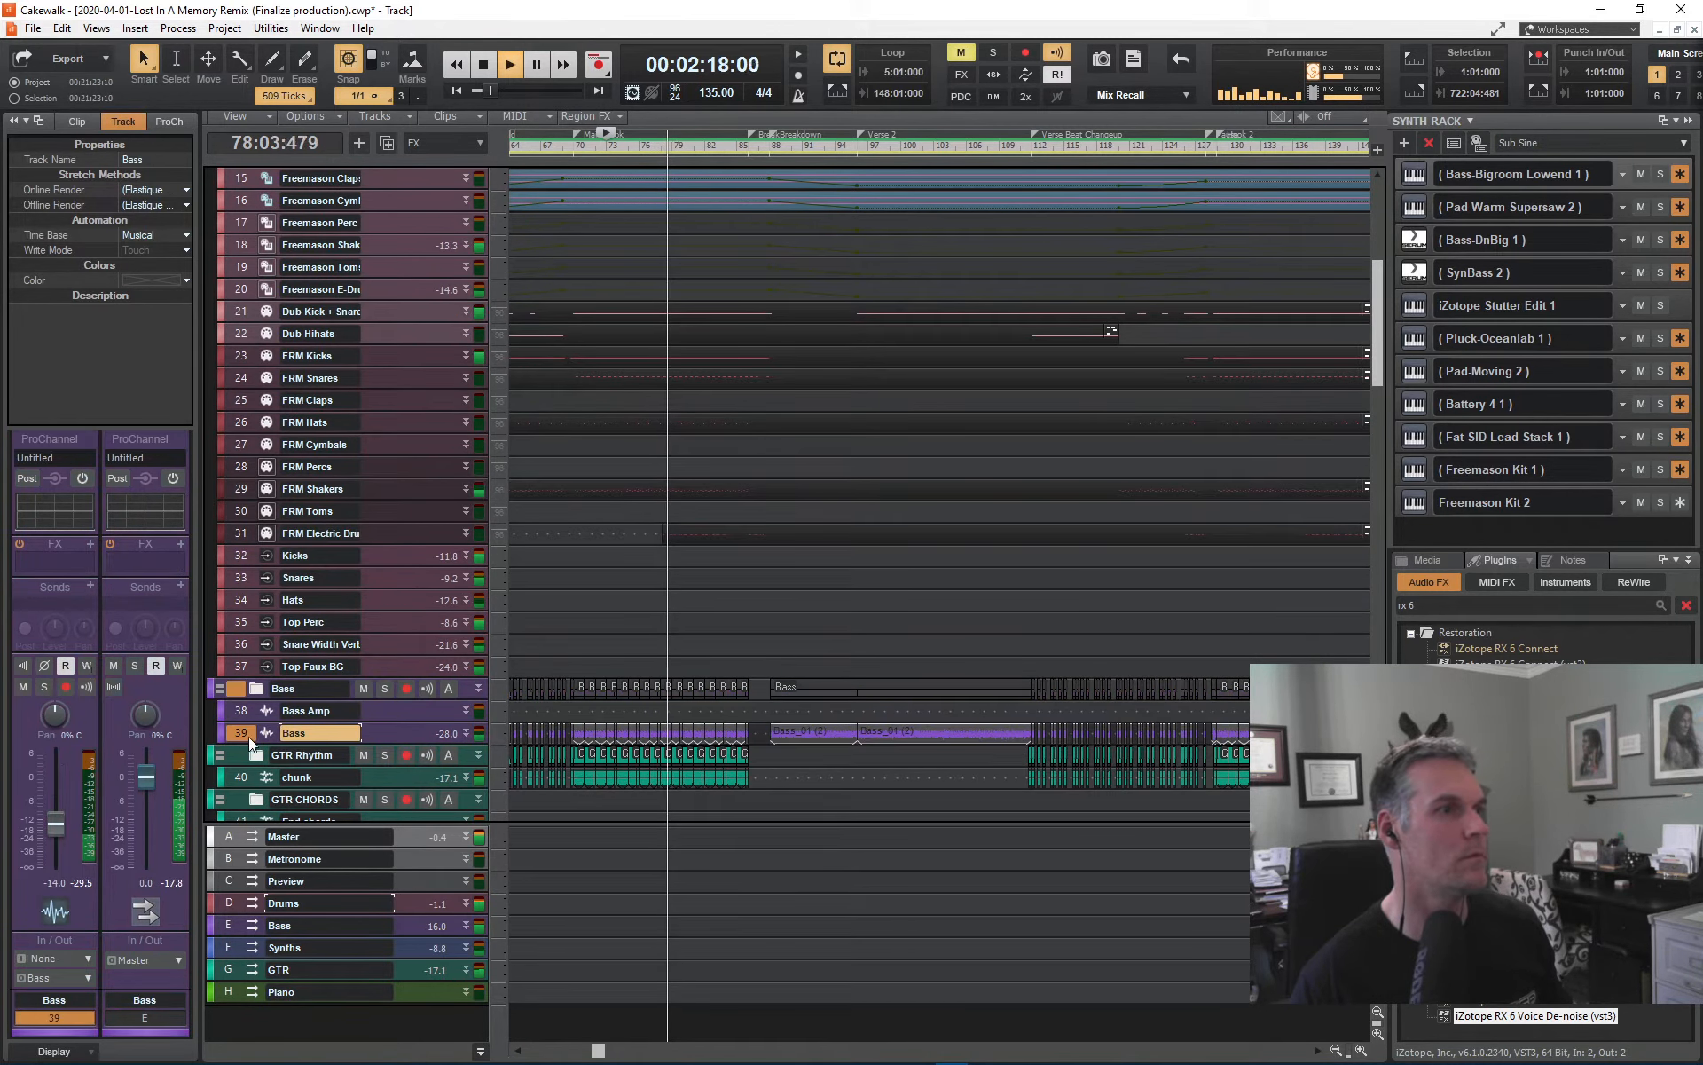
- Expand the Bass track, solo it and play it from measure 70 at the Main Hook
key("space")
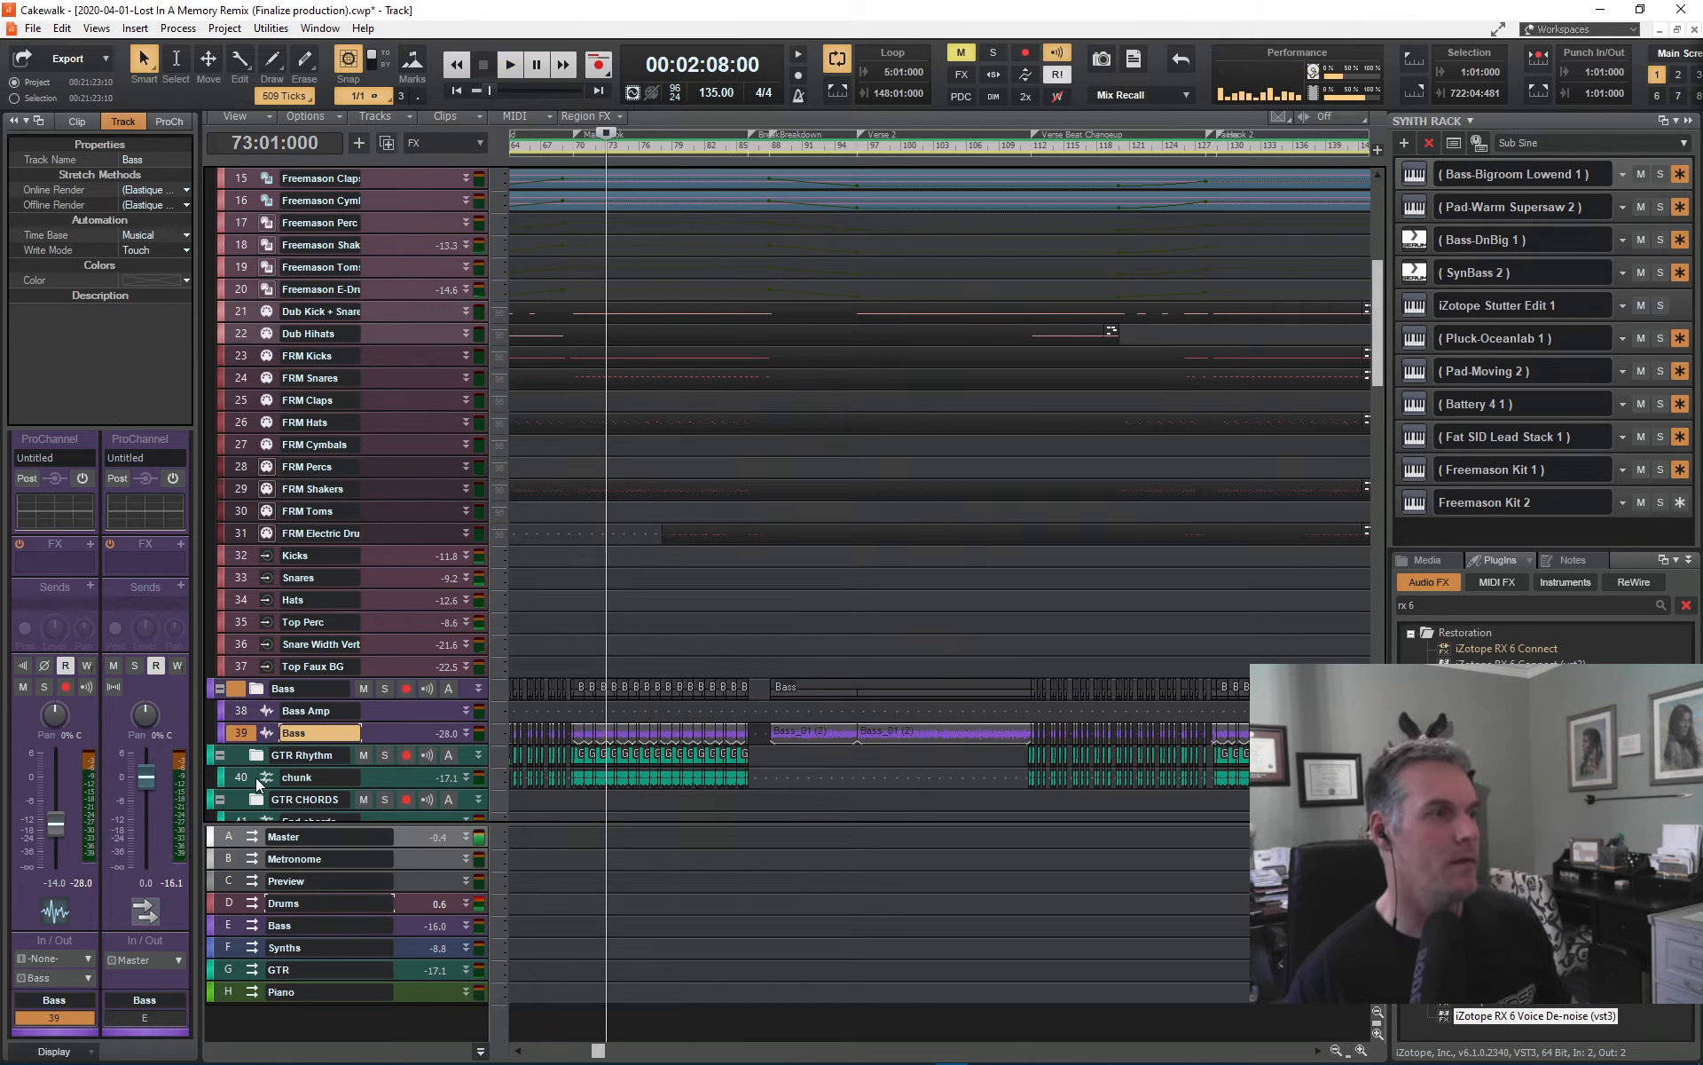
left_click(465, 731)
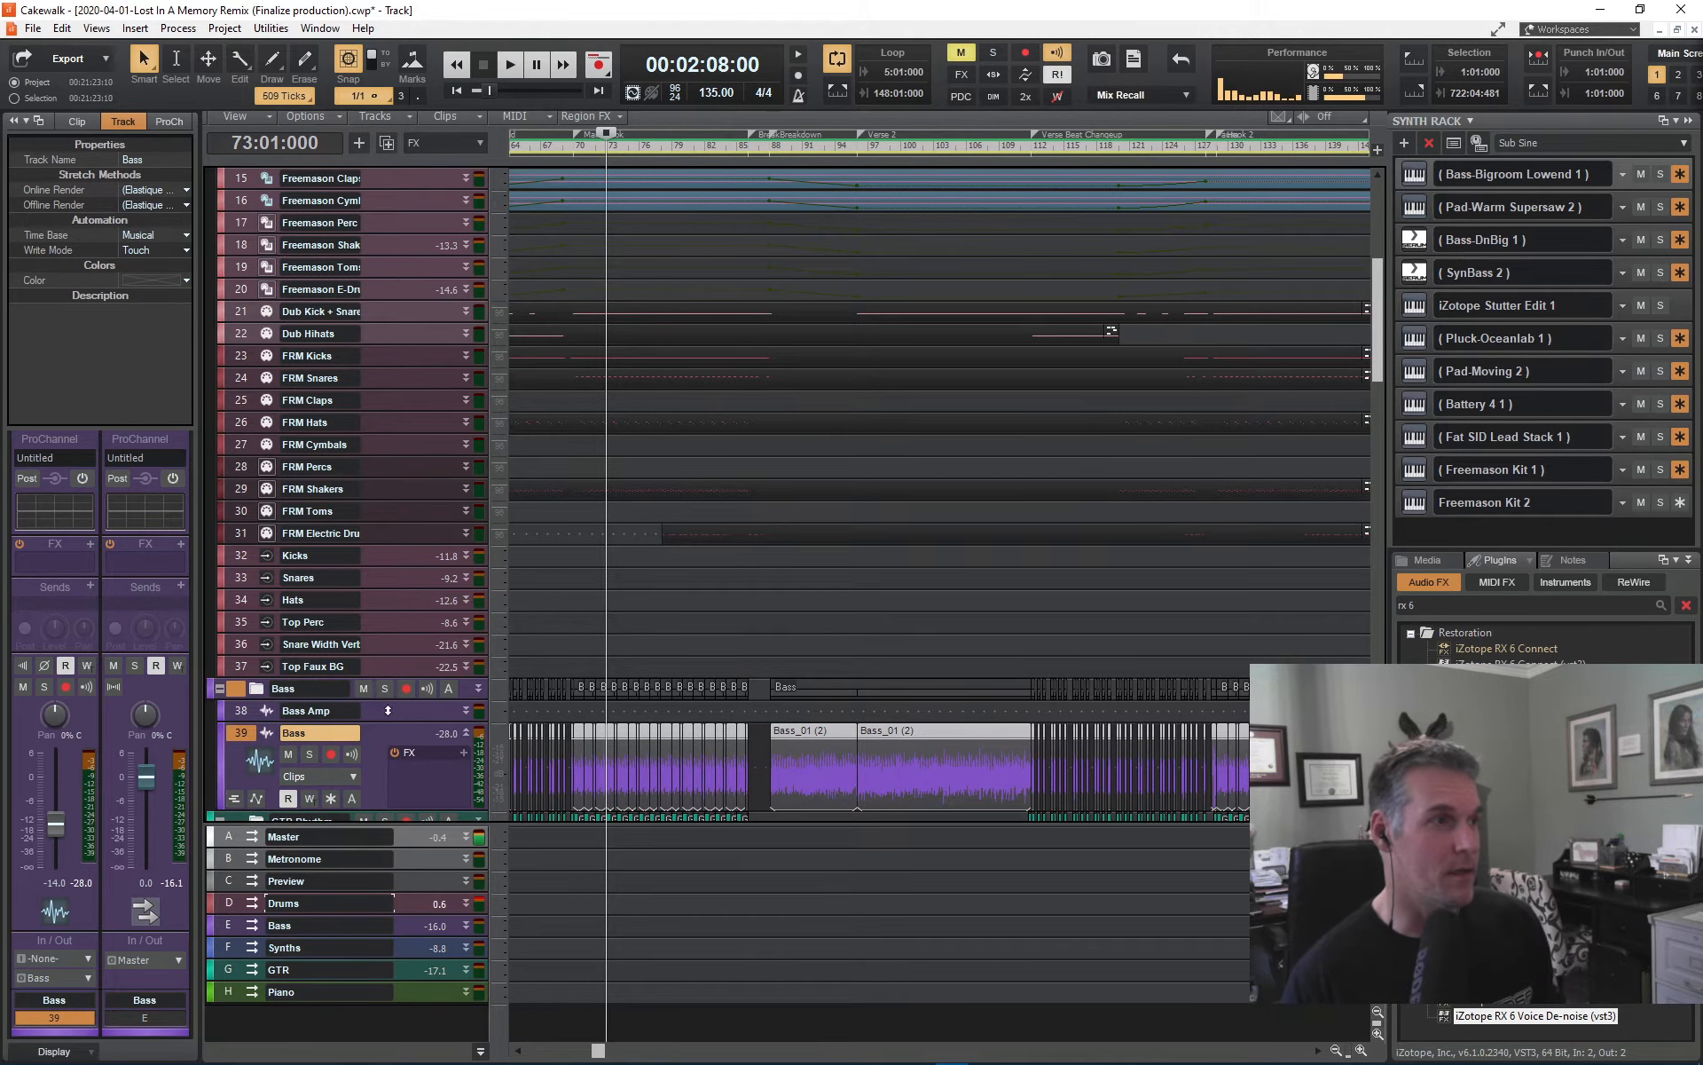
left_click(802, 146)
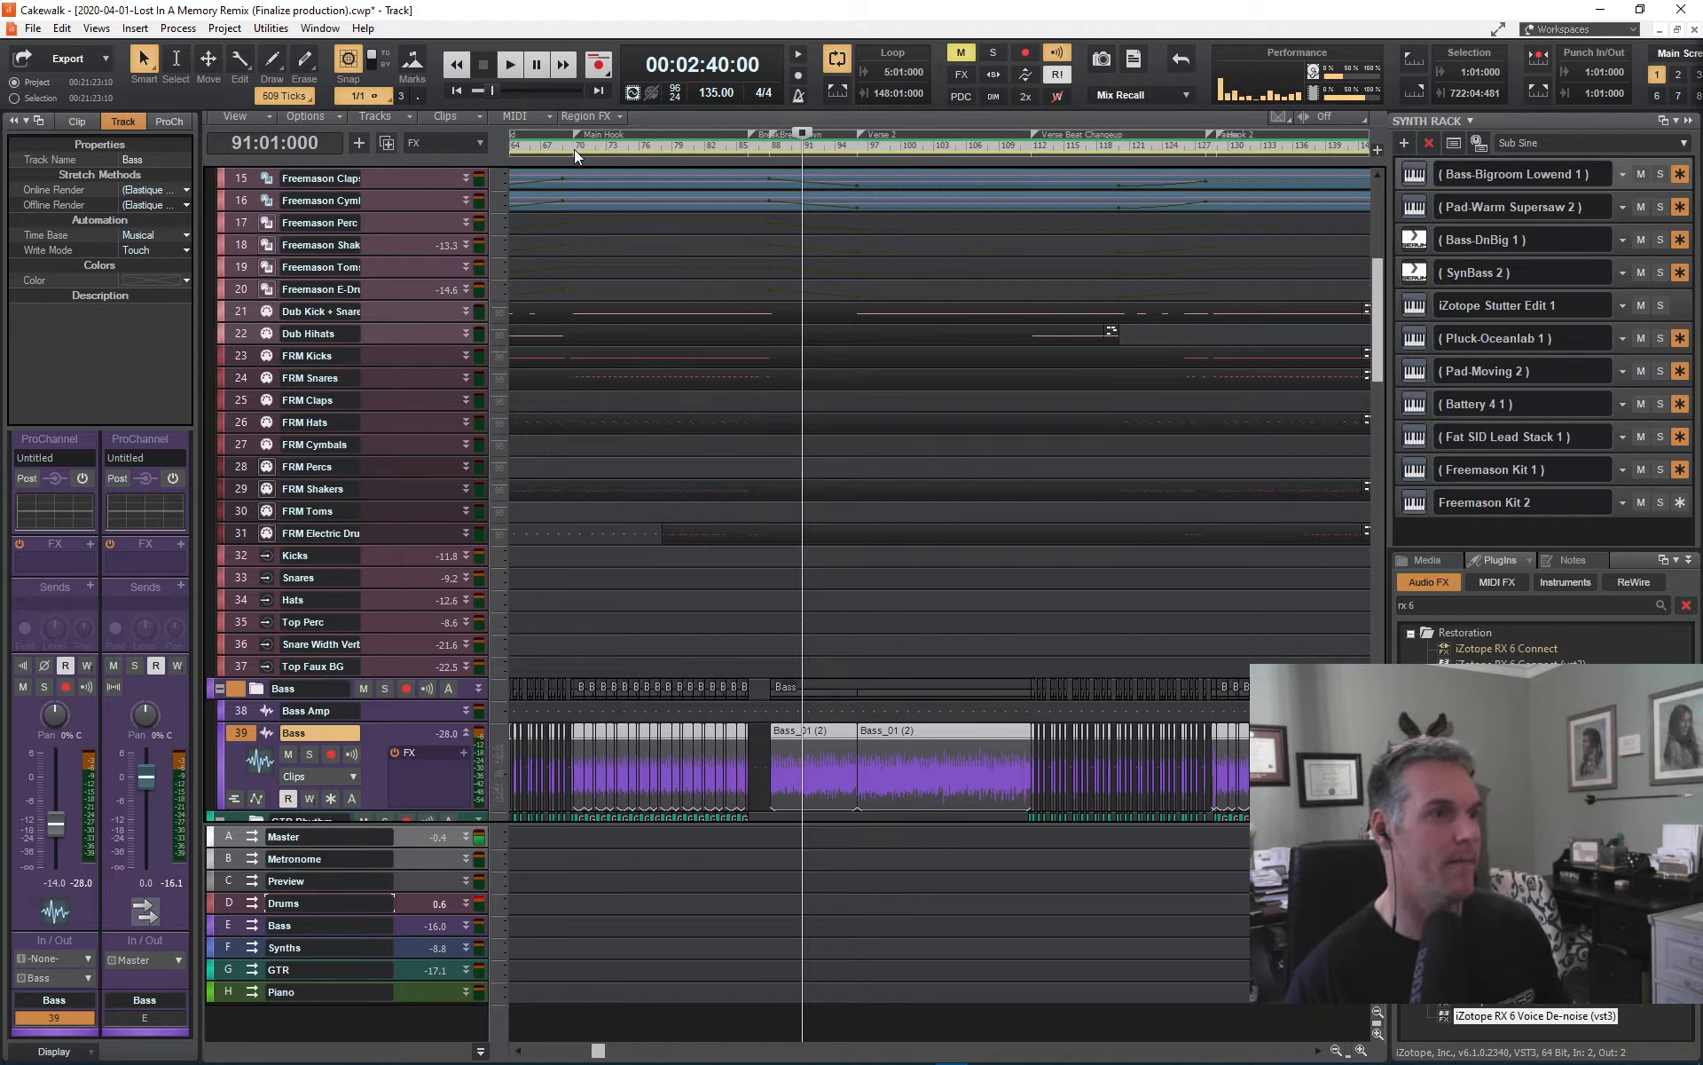
left_click(573, 149)
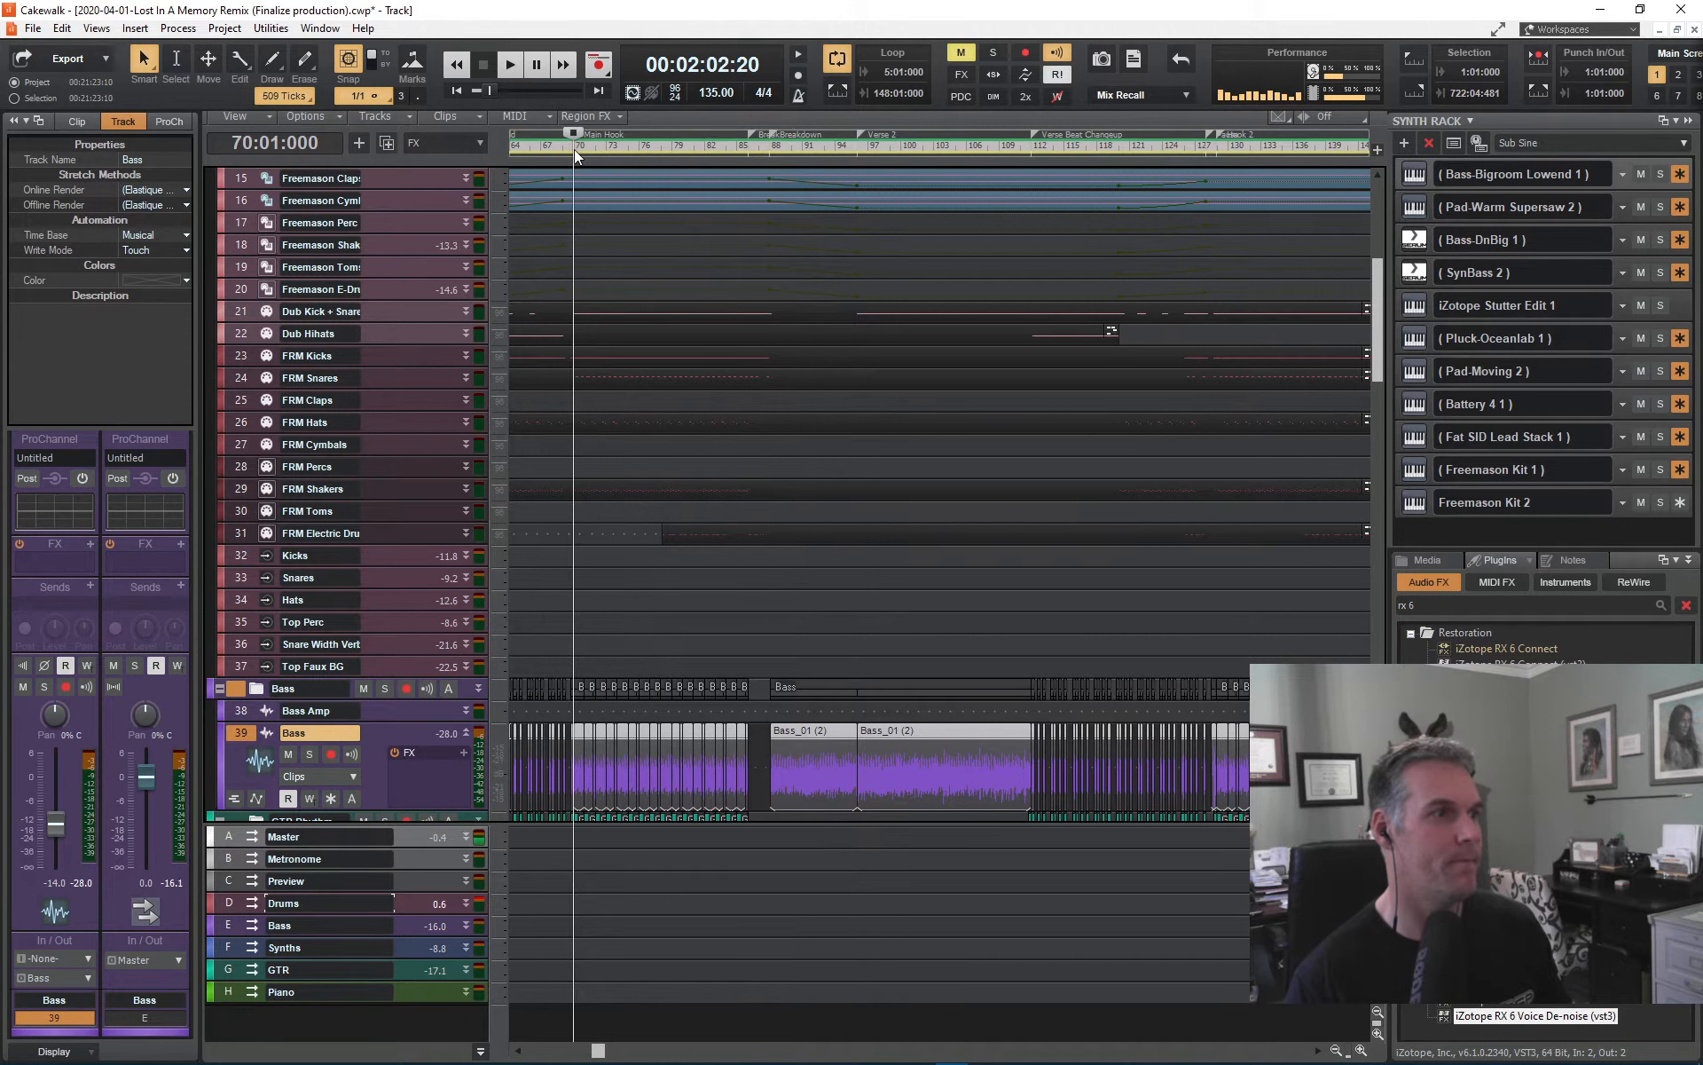
key("space")
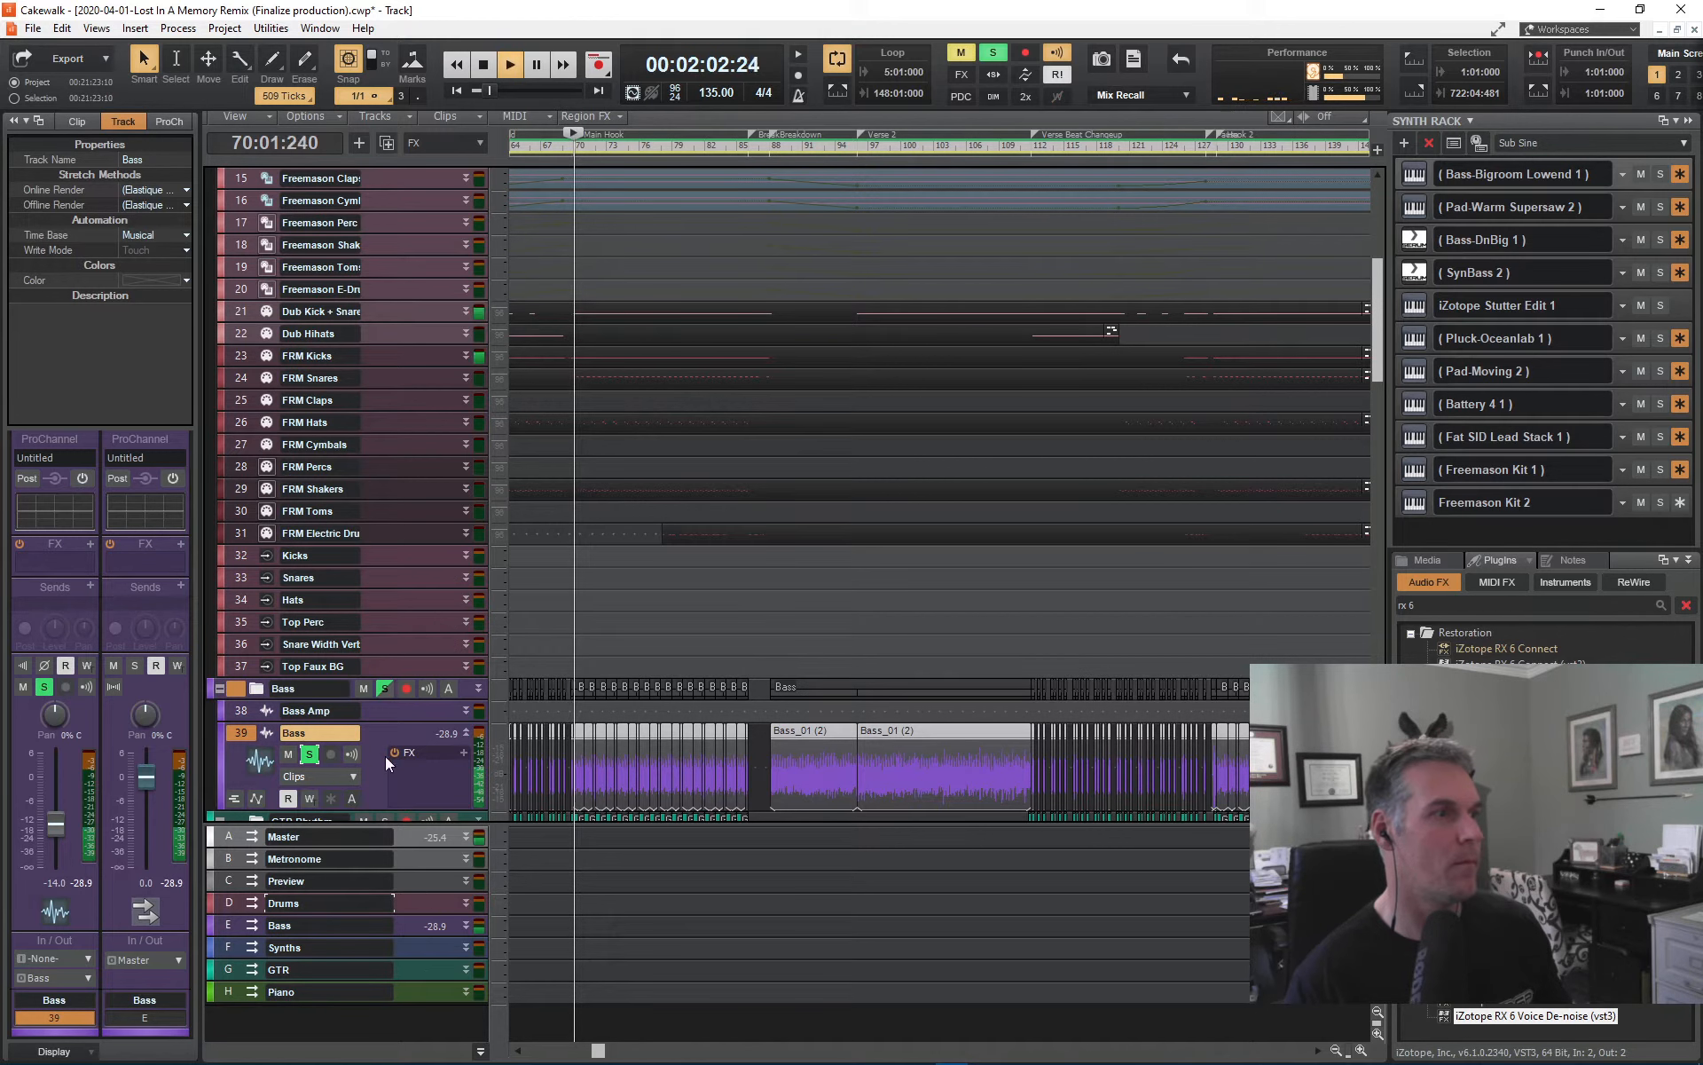
scroll(376, 732, "down", 3)
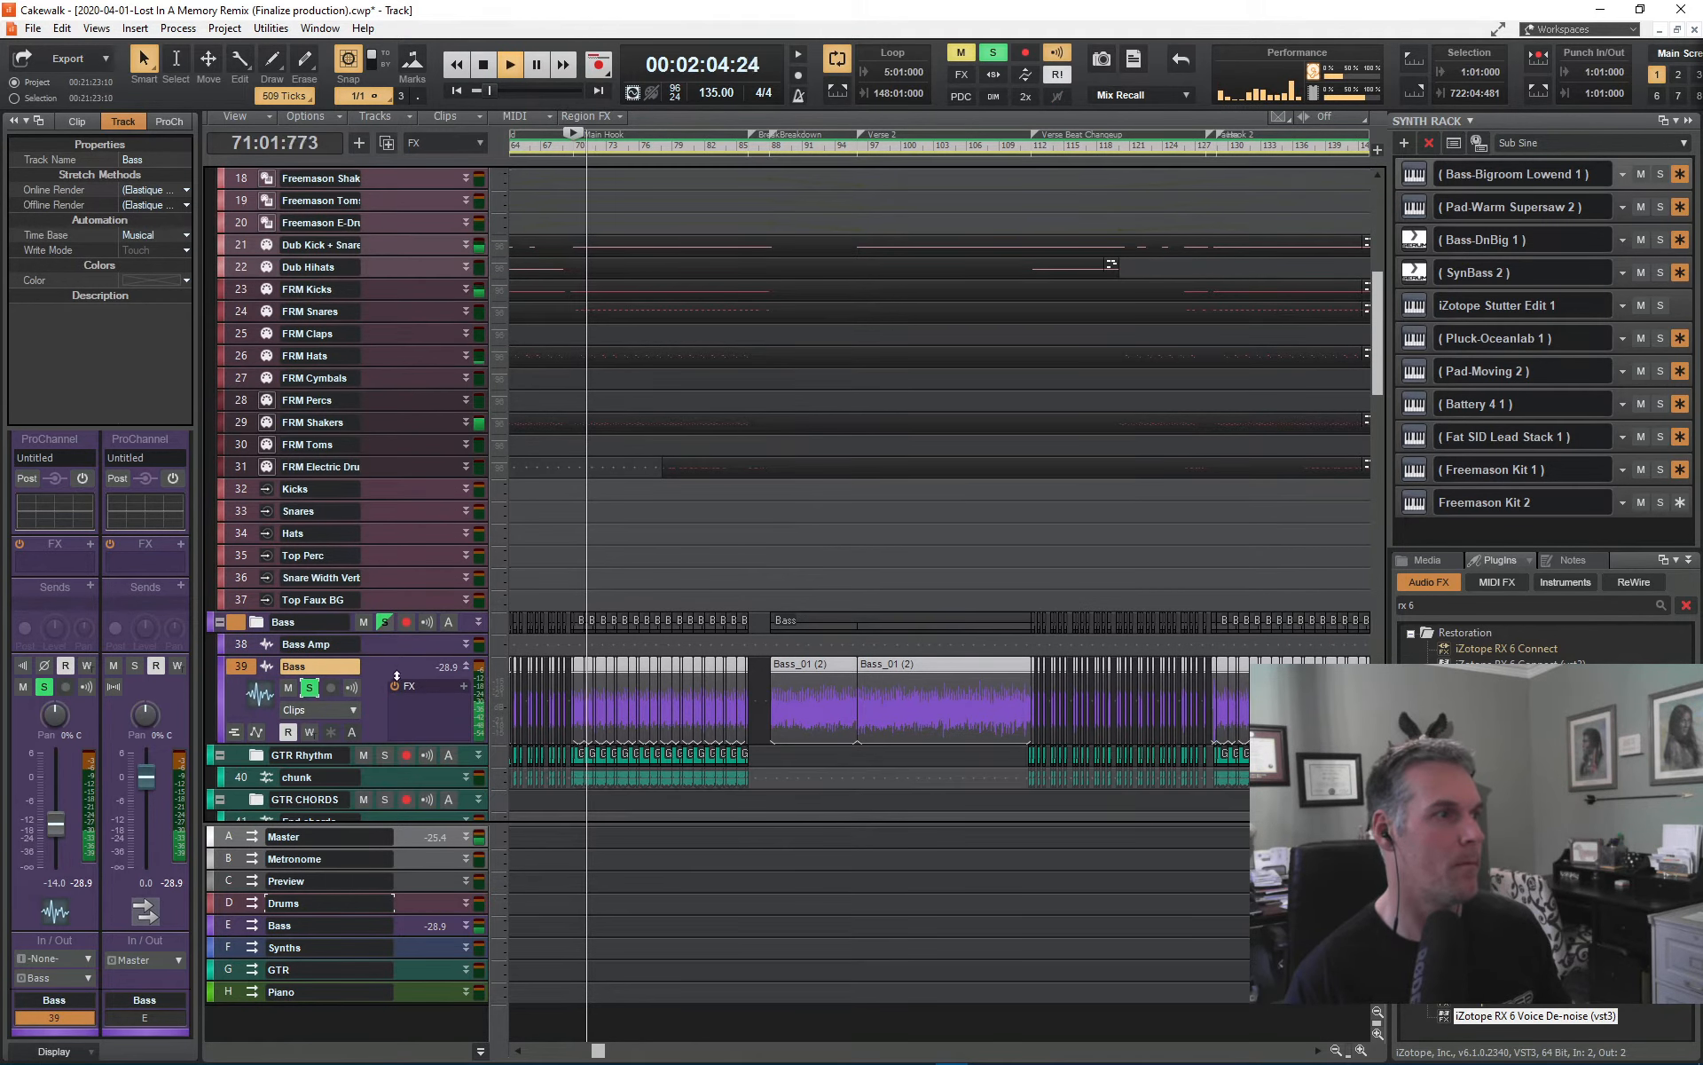
scroll(418, 686, "down", 3)
scroll(418, 686, "down", 3)
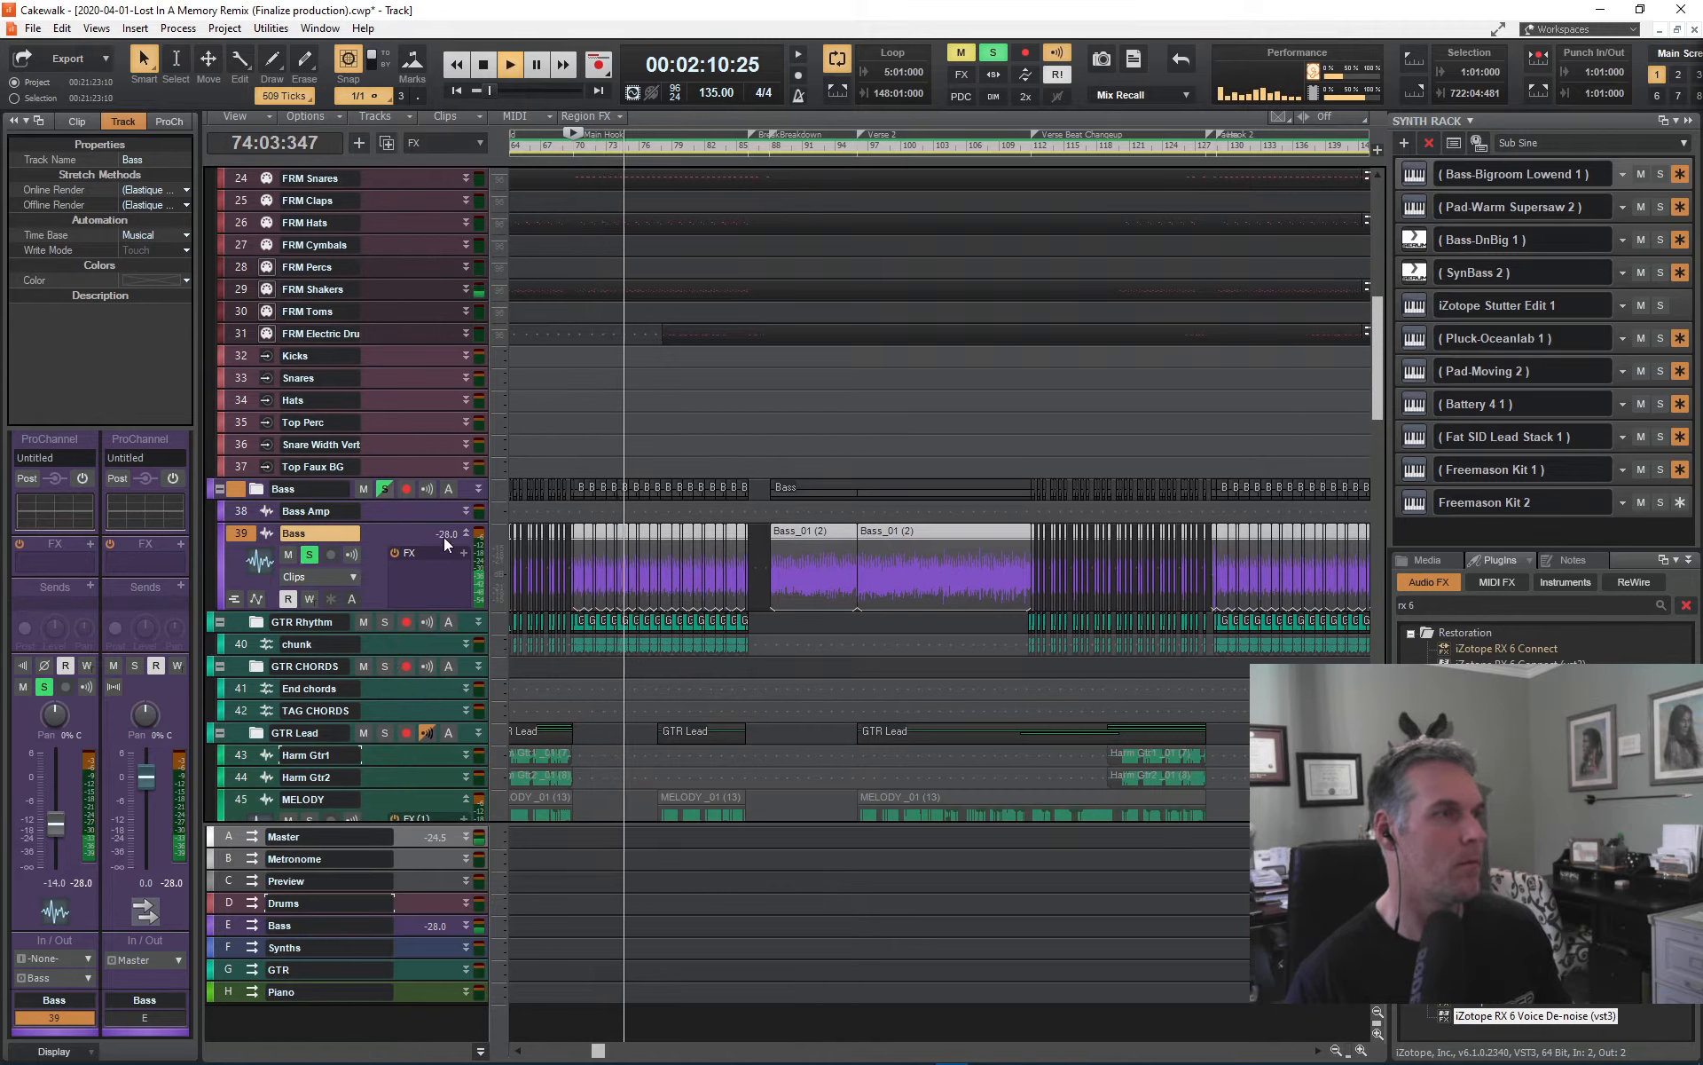
- Expand the Master bus, delete the existing effect from its FX rack and stop playback
left_click(444, 843)
right_click(418, 876)
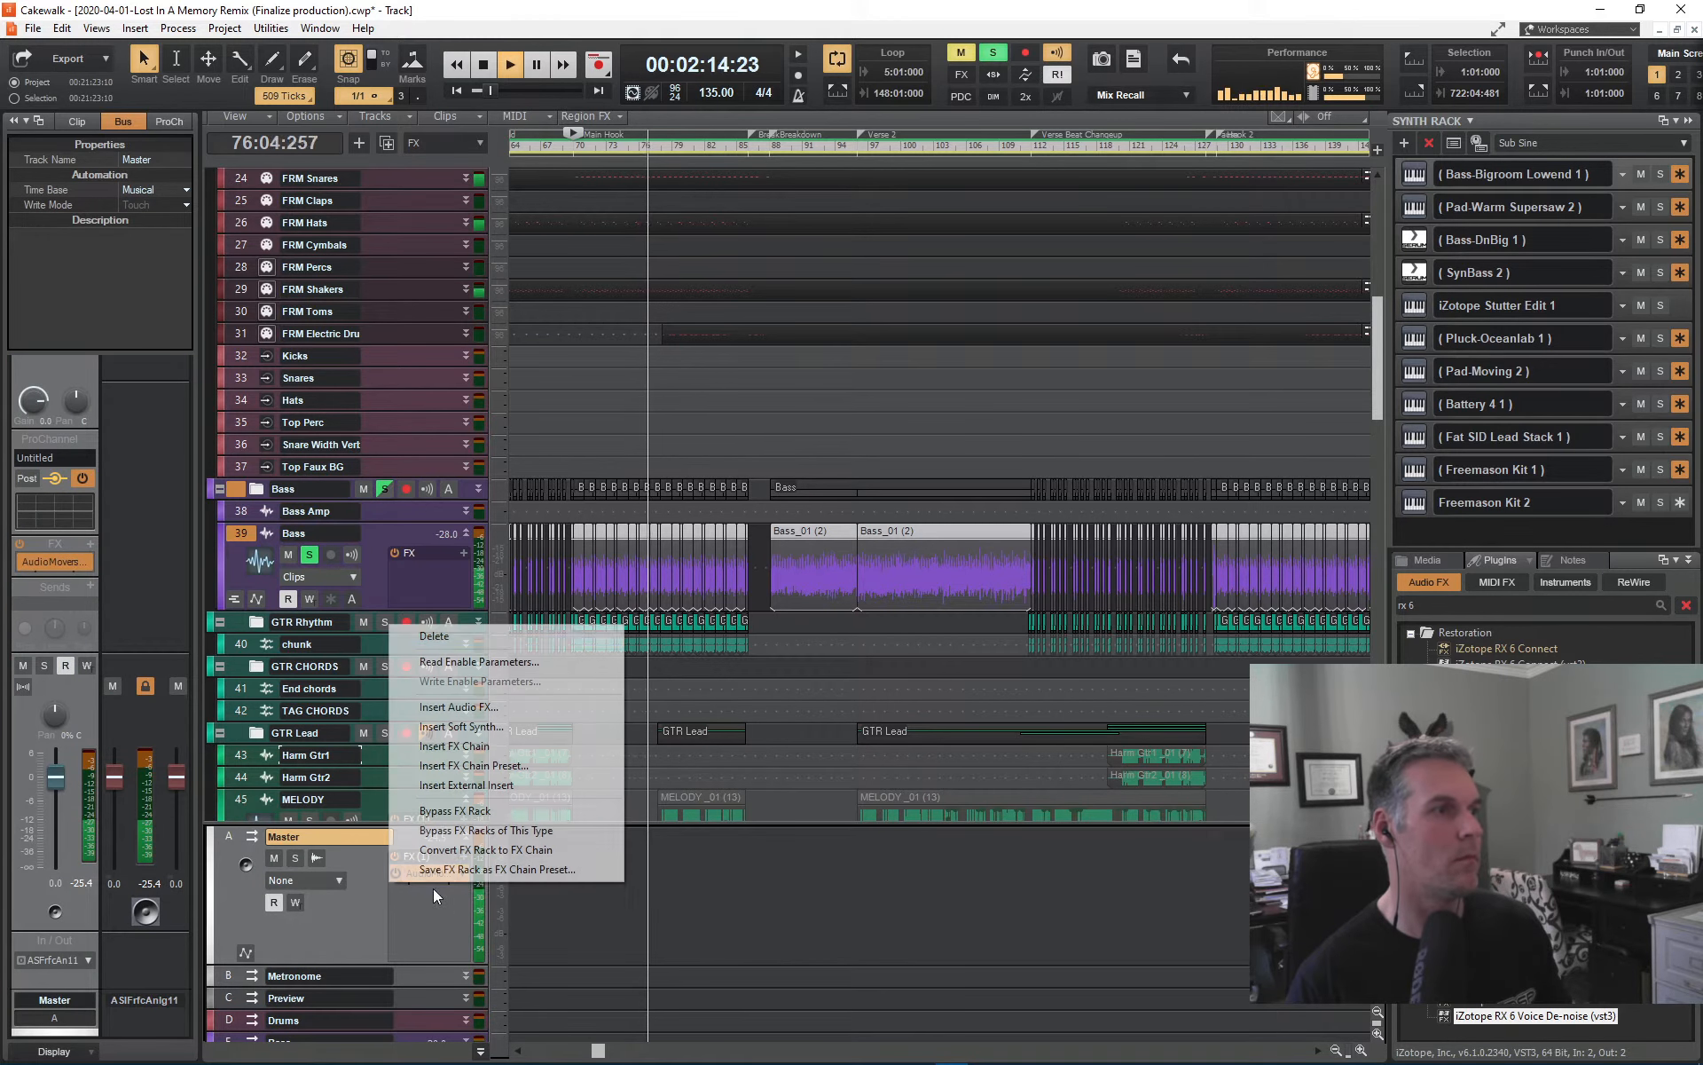
left_click(483, 642)
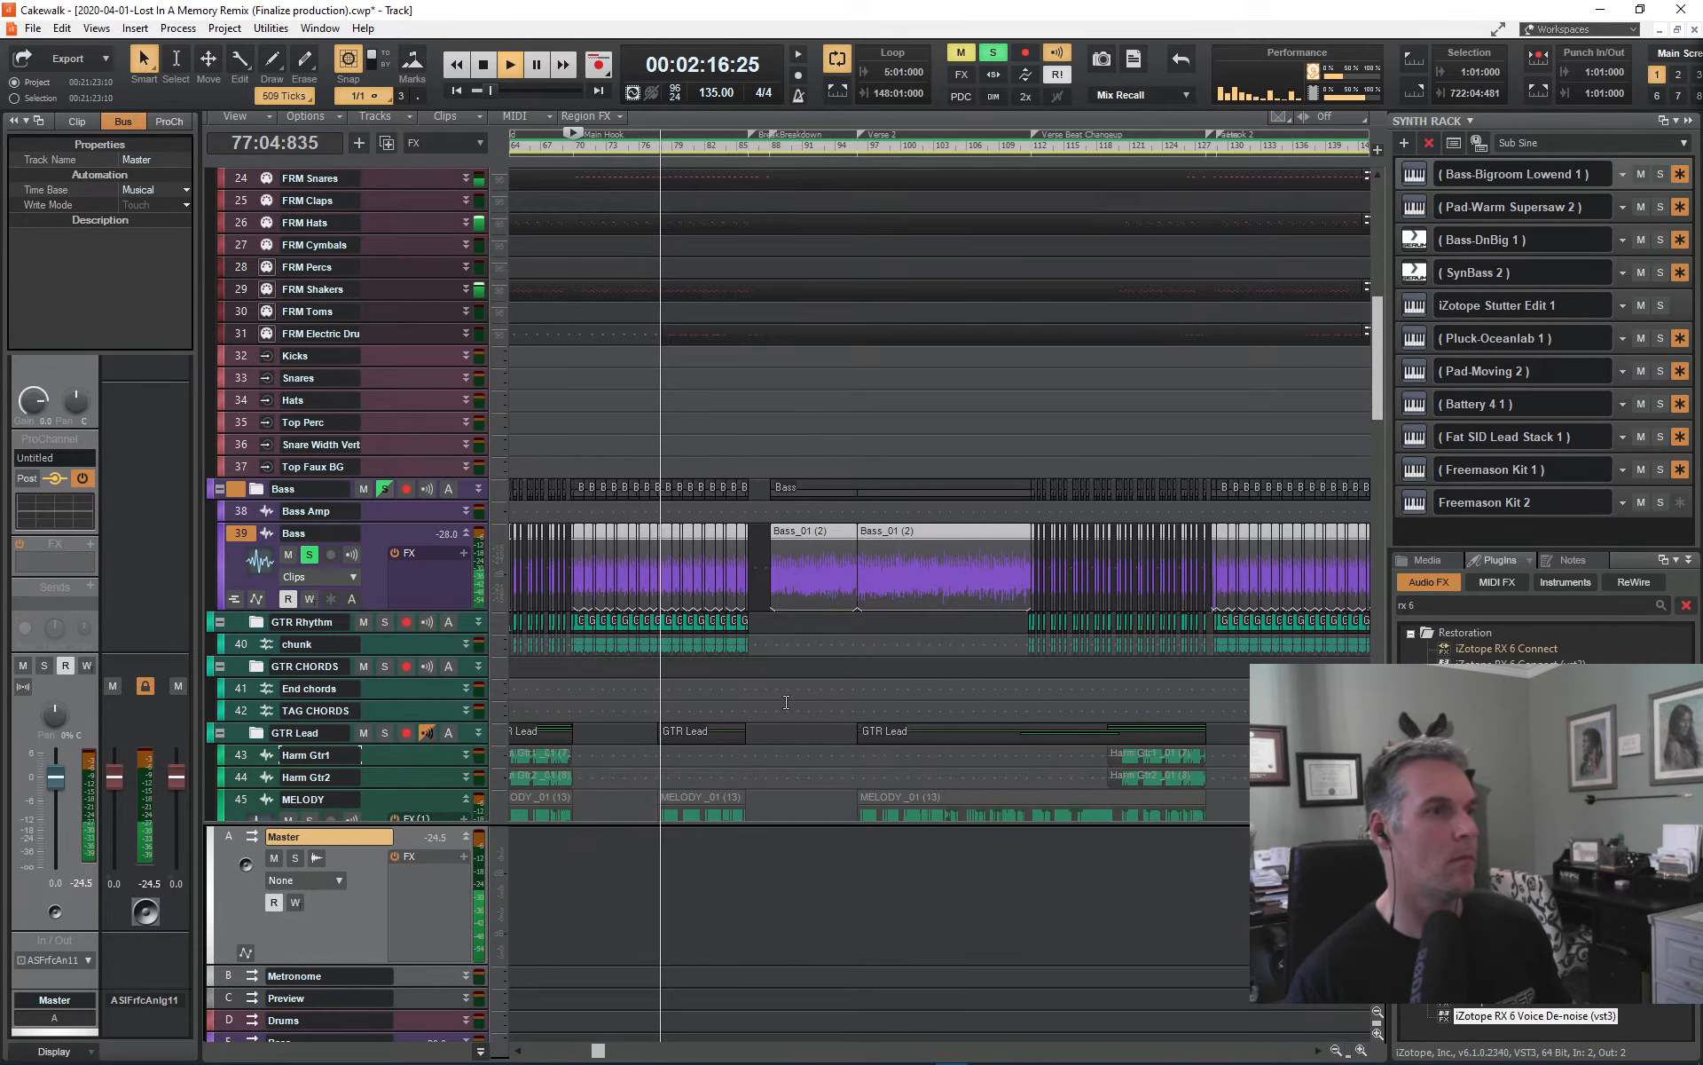
key("space")
- Clear all solos and move the playhead to measure 92 in the Breakdown
left_click(1444, 608)
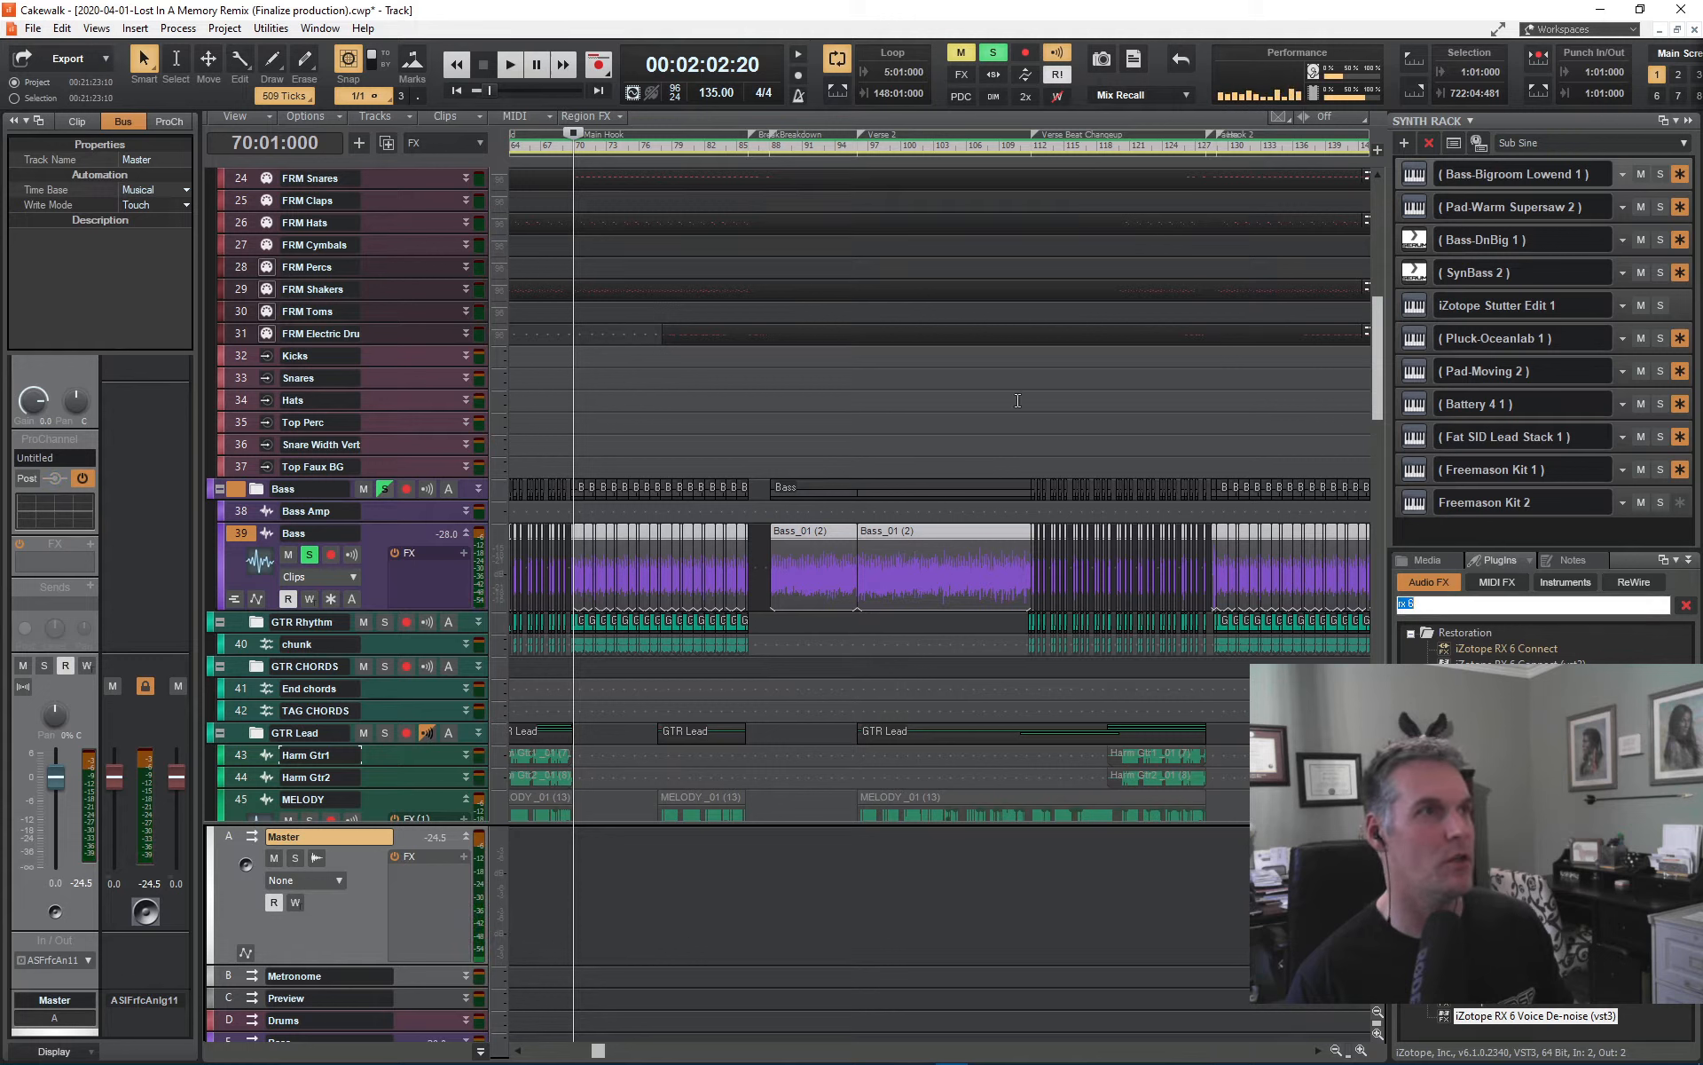
left_click(637, 92)
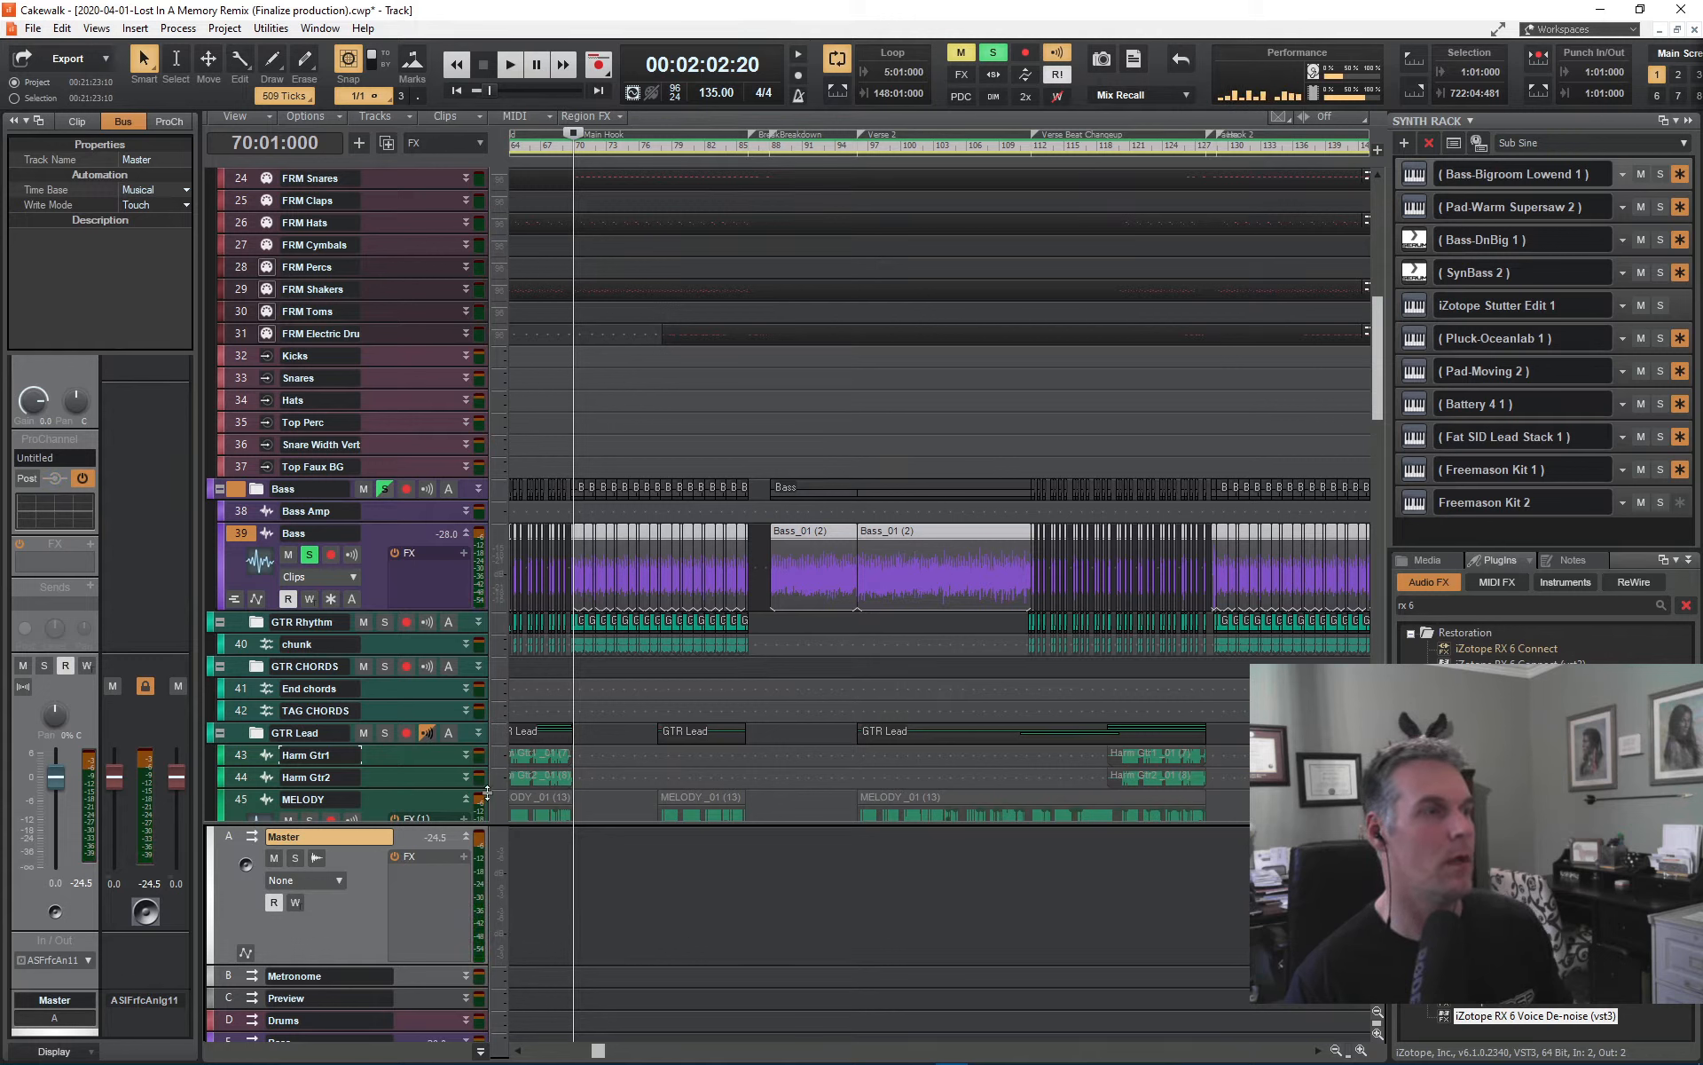
scroll(397, 734, "down", 3)
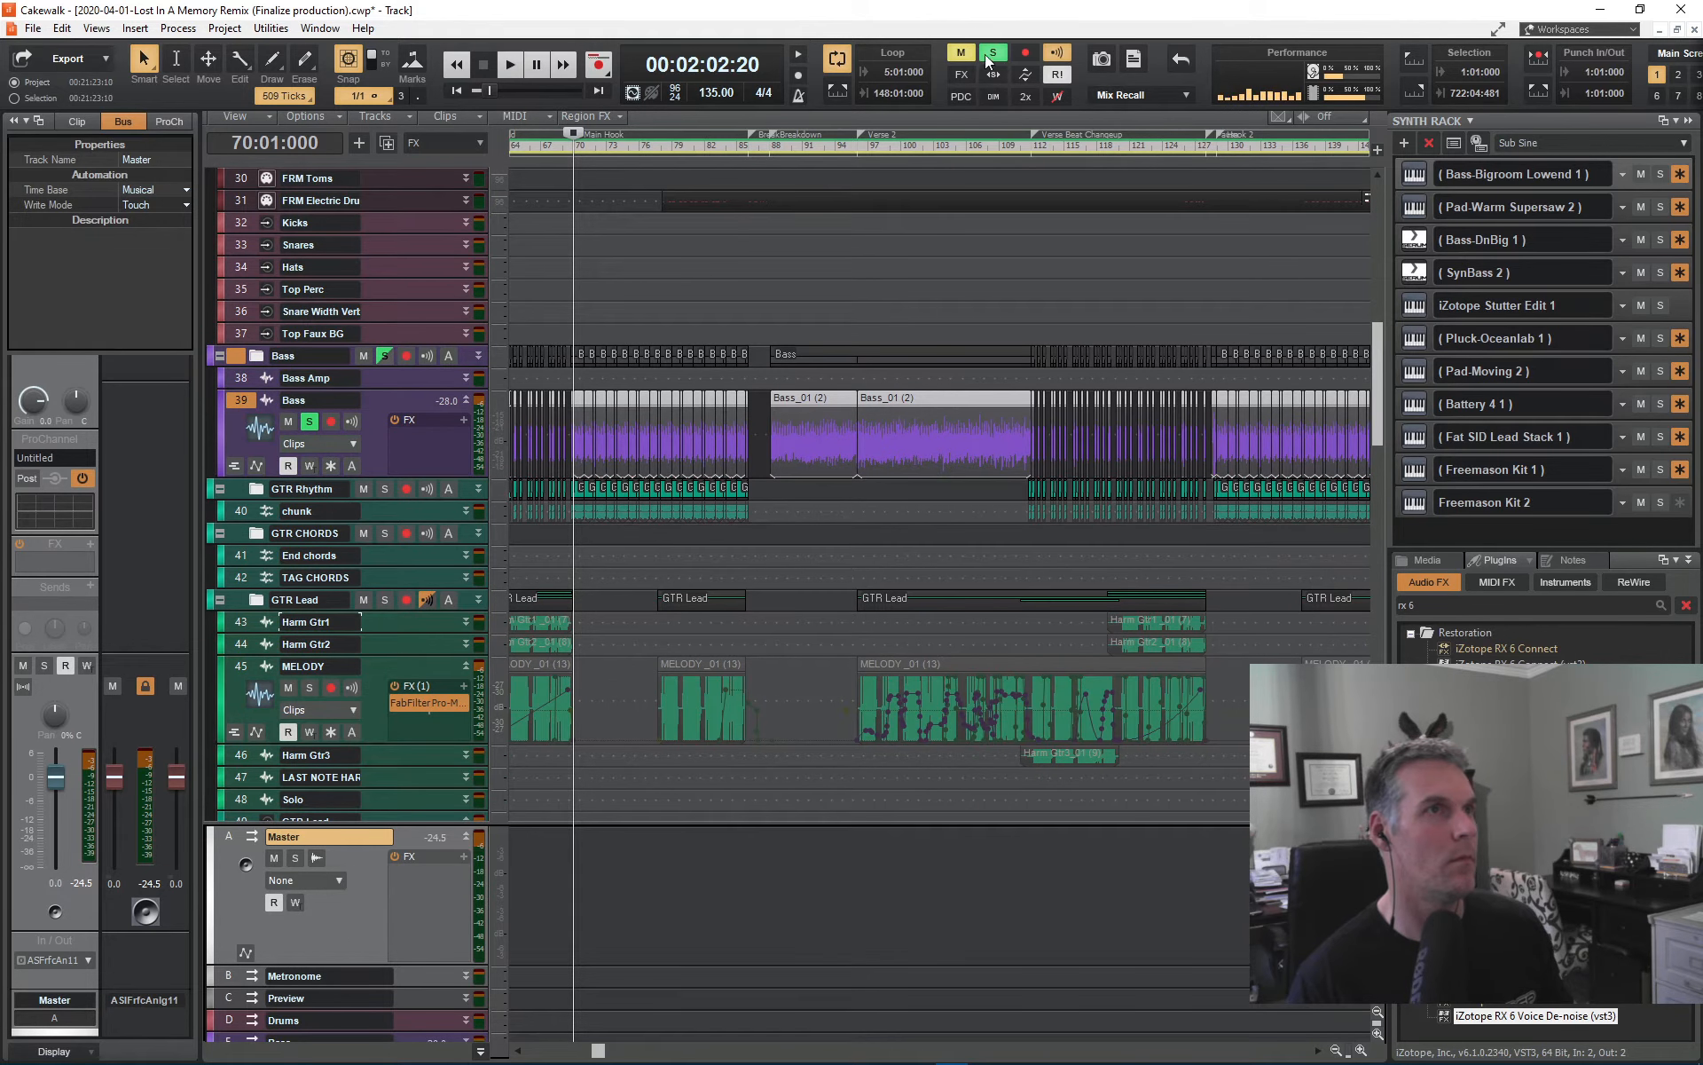
left_click(987, 55)
left_click(815, 139)
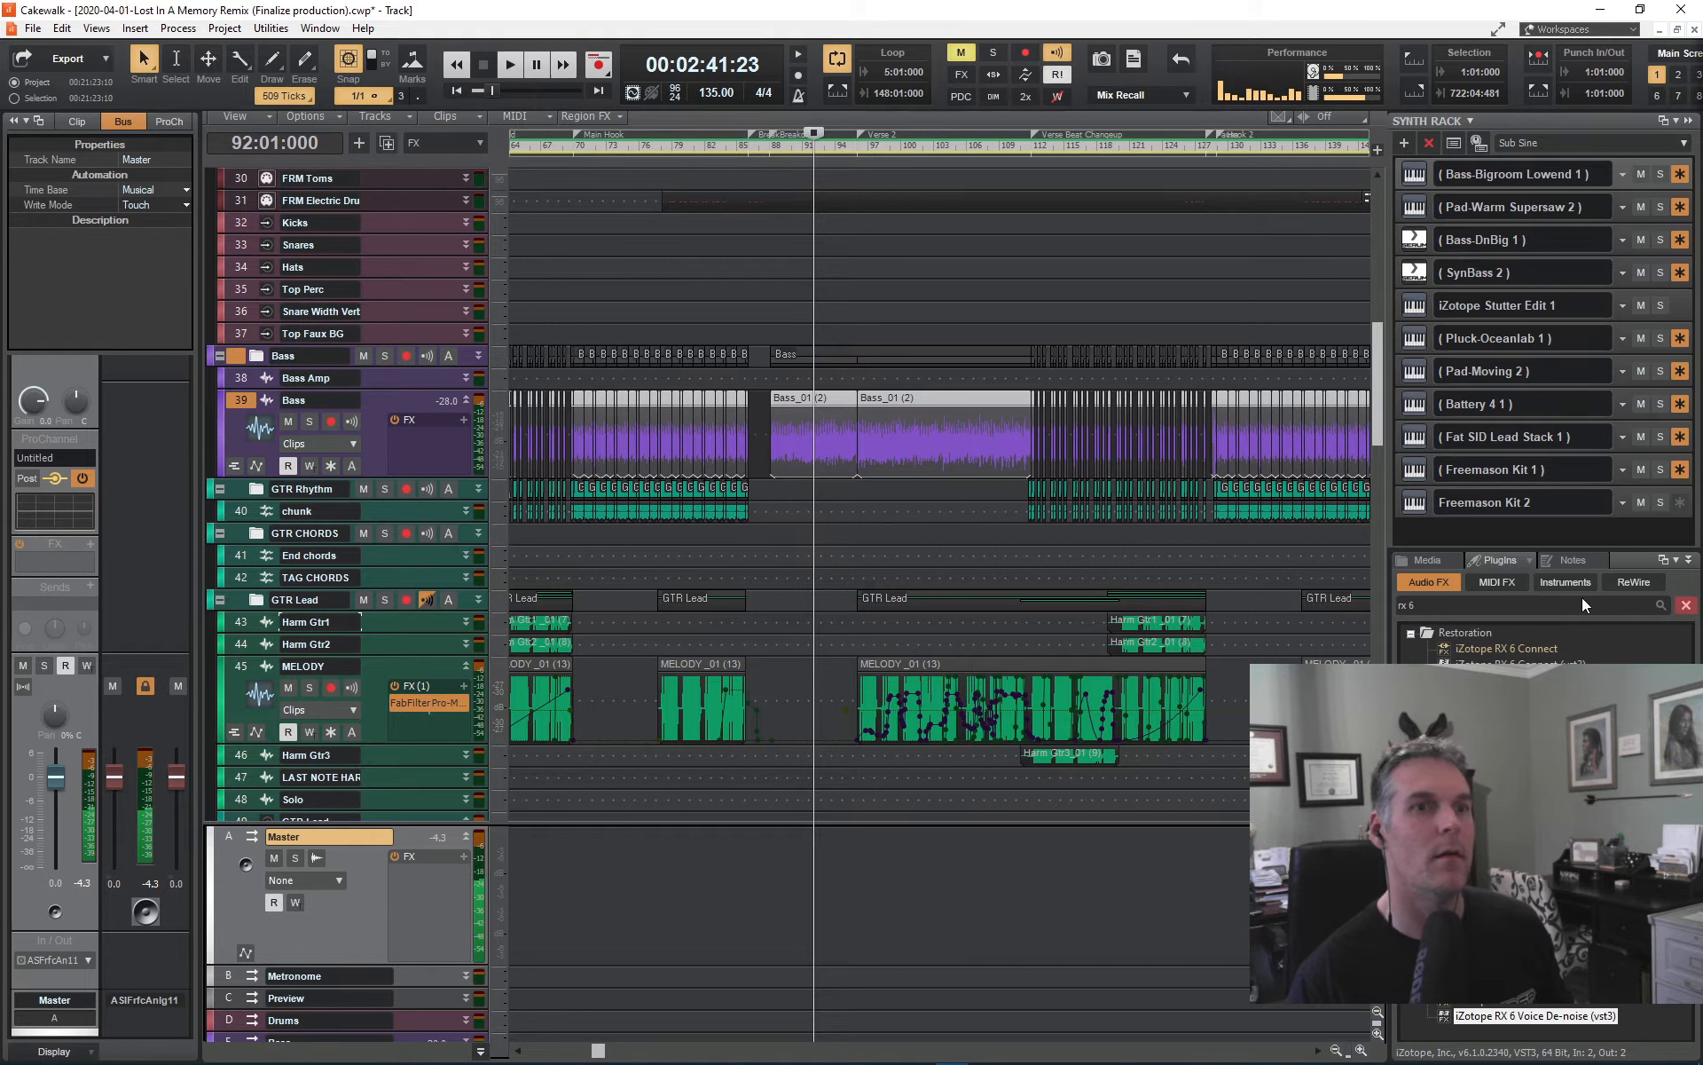
- Search the plug-in browser for "span" and add Voxengo SPAN Plus to the Master bus's FX rack
left_click(1531, 603)
type("span")
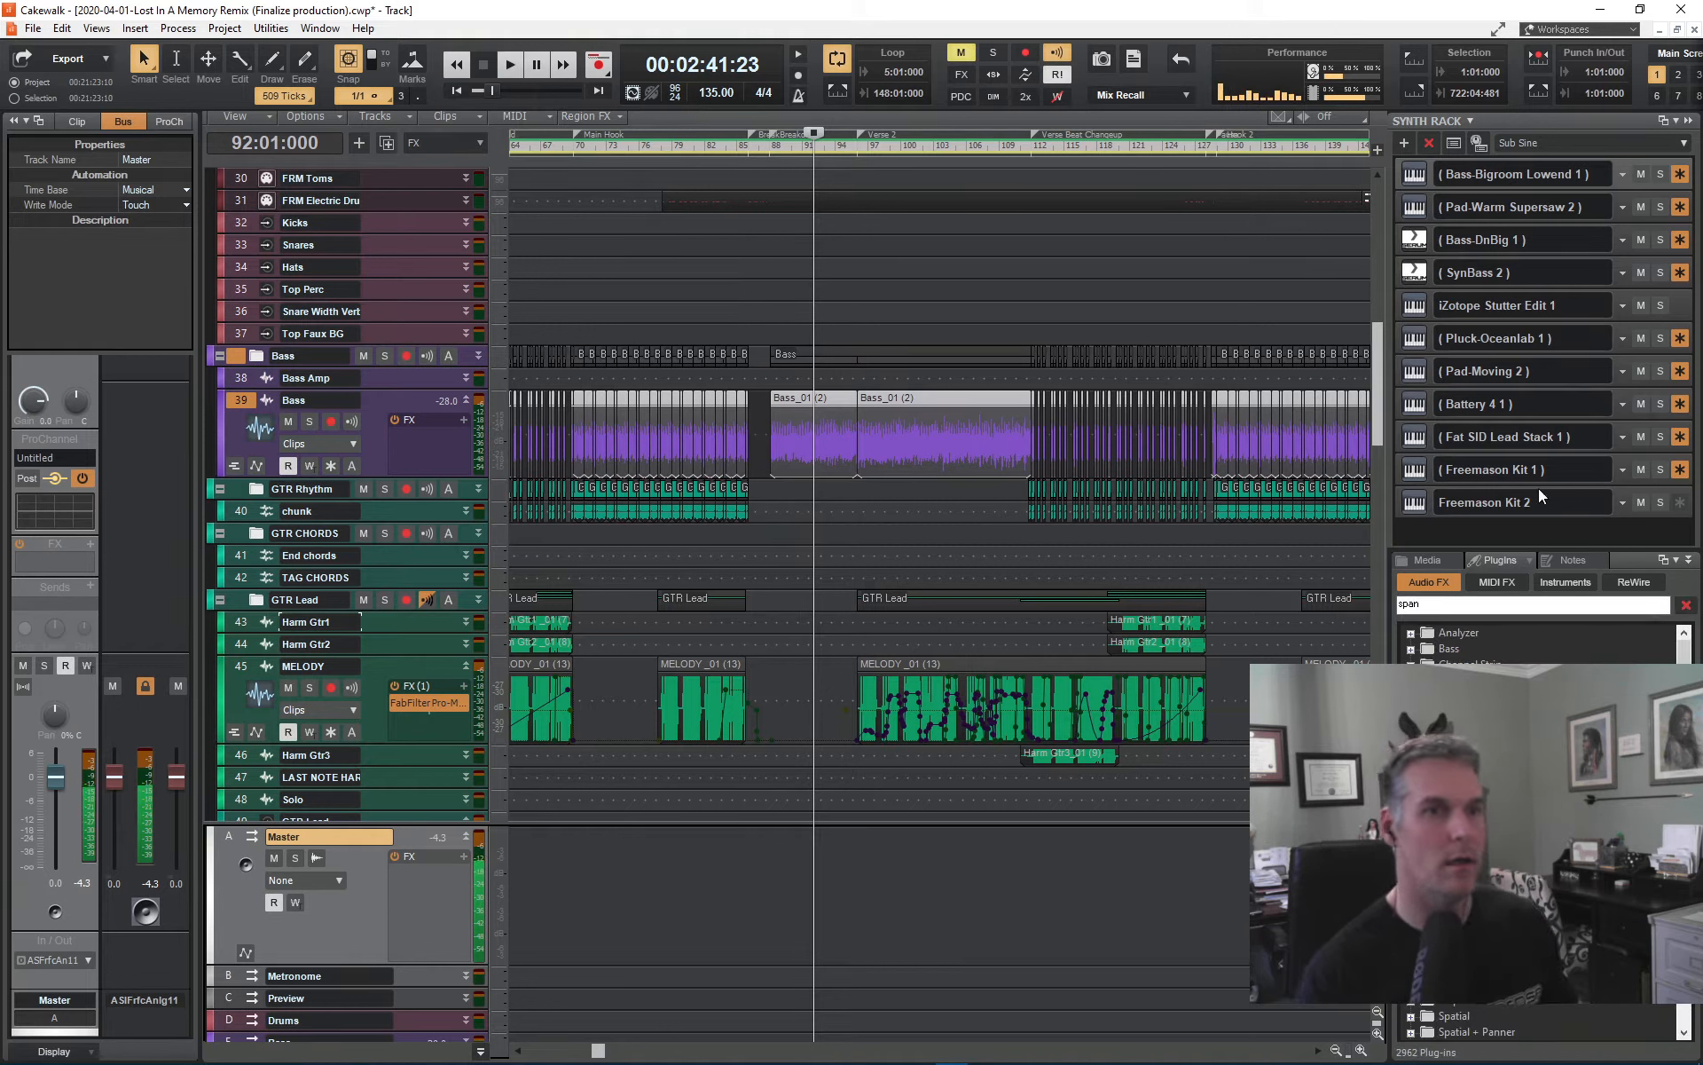
key("Return")
left_click_drag(1520, 650, 413, 898)
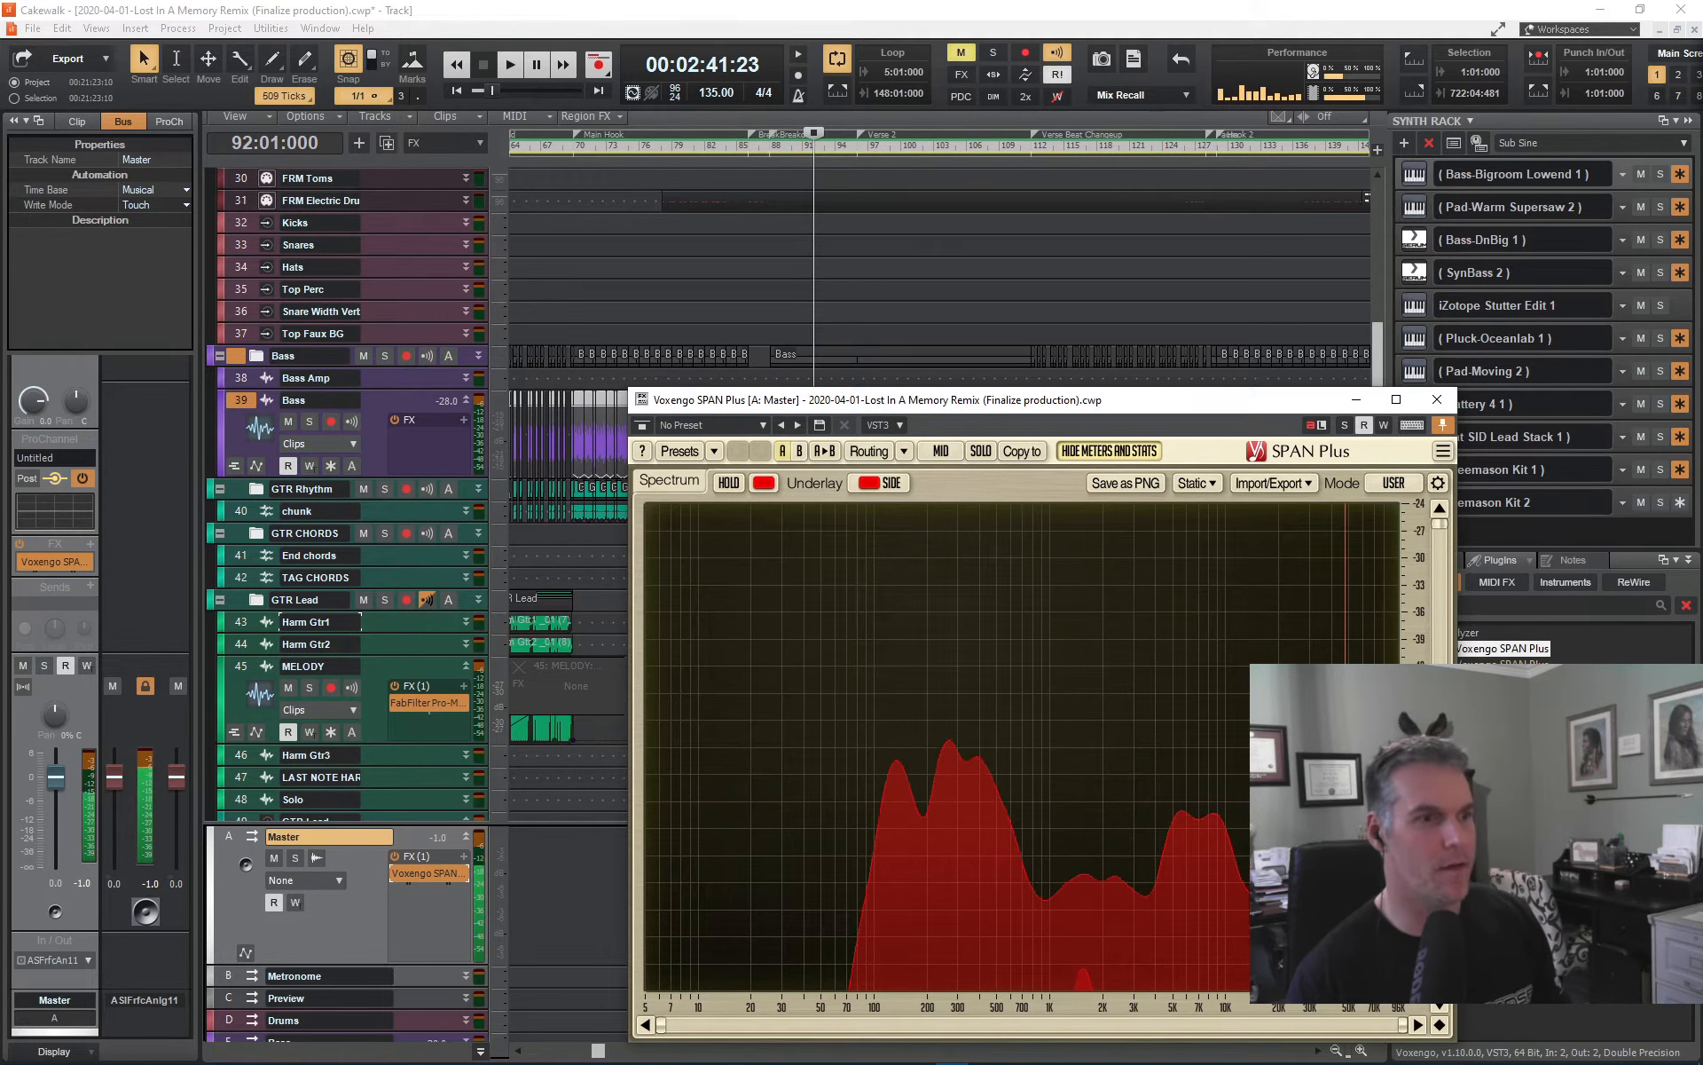
- Switch to OBS to check the live stream, then return to the Cakewalk project
left_click(788, 1057)
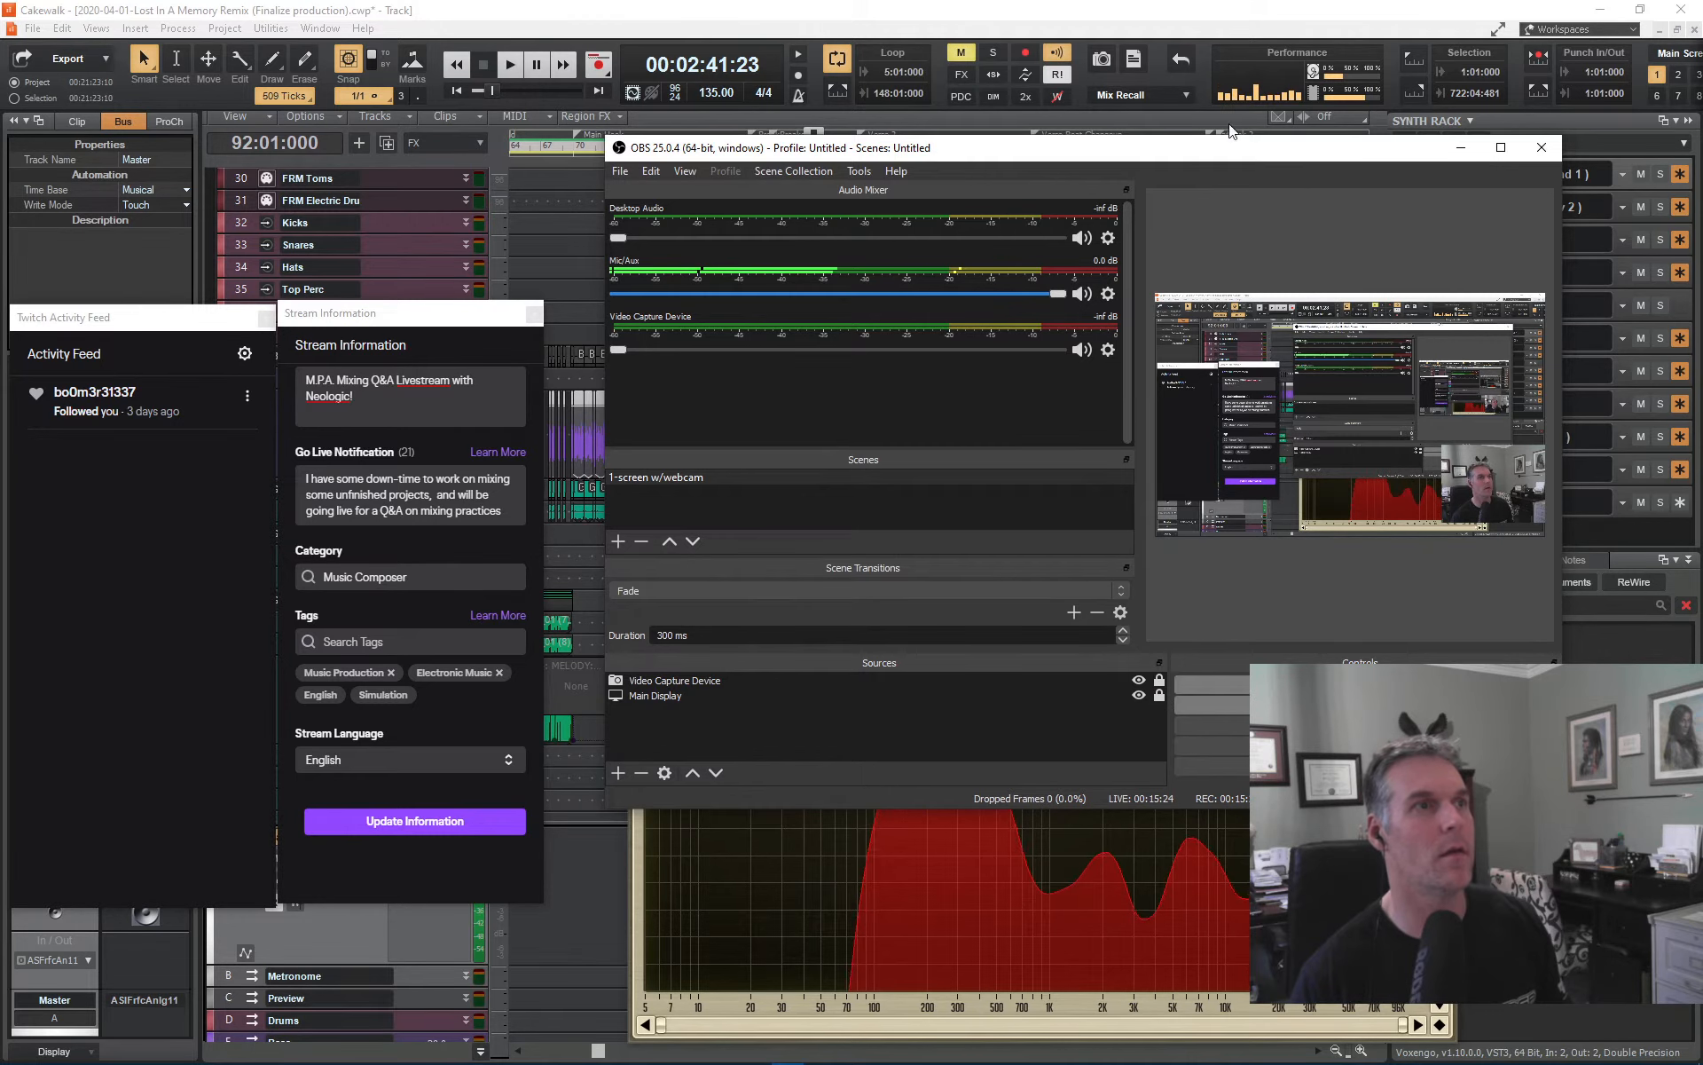
left_click(1222, 13)
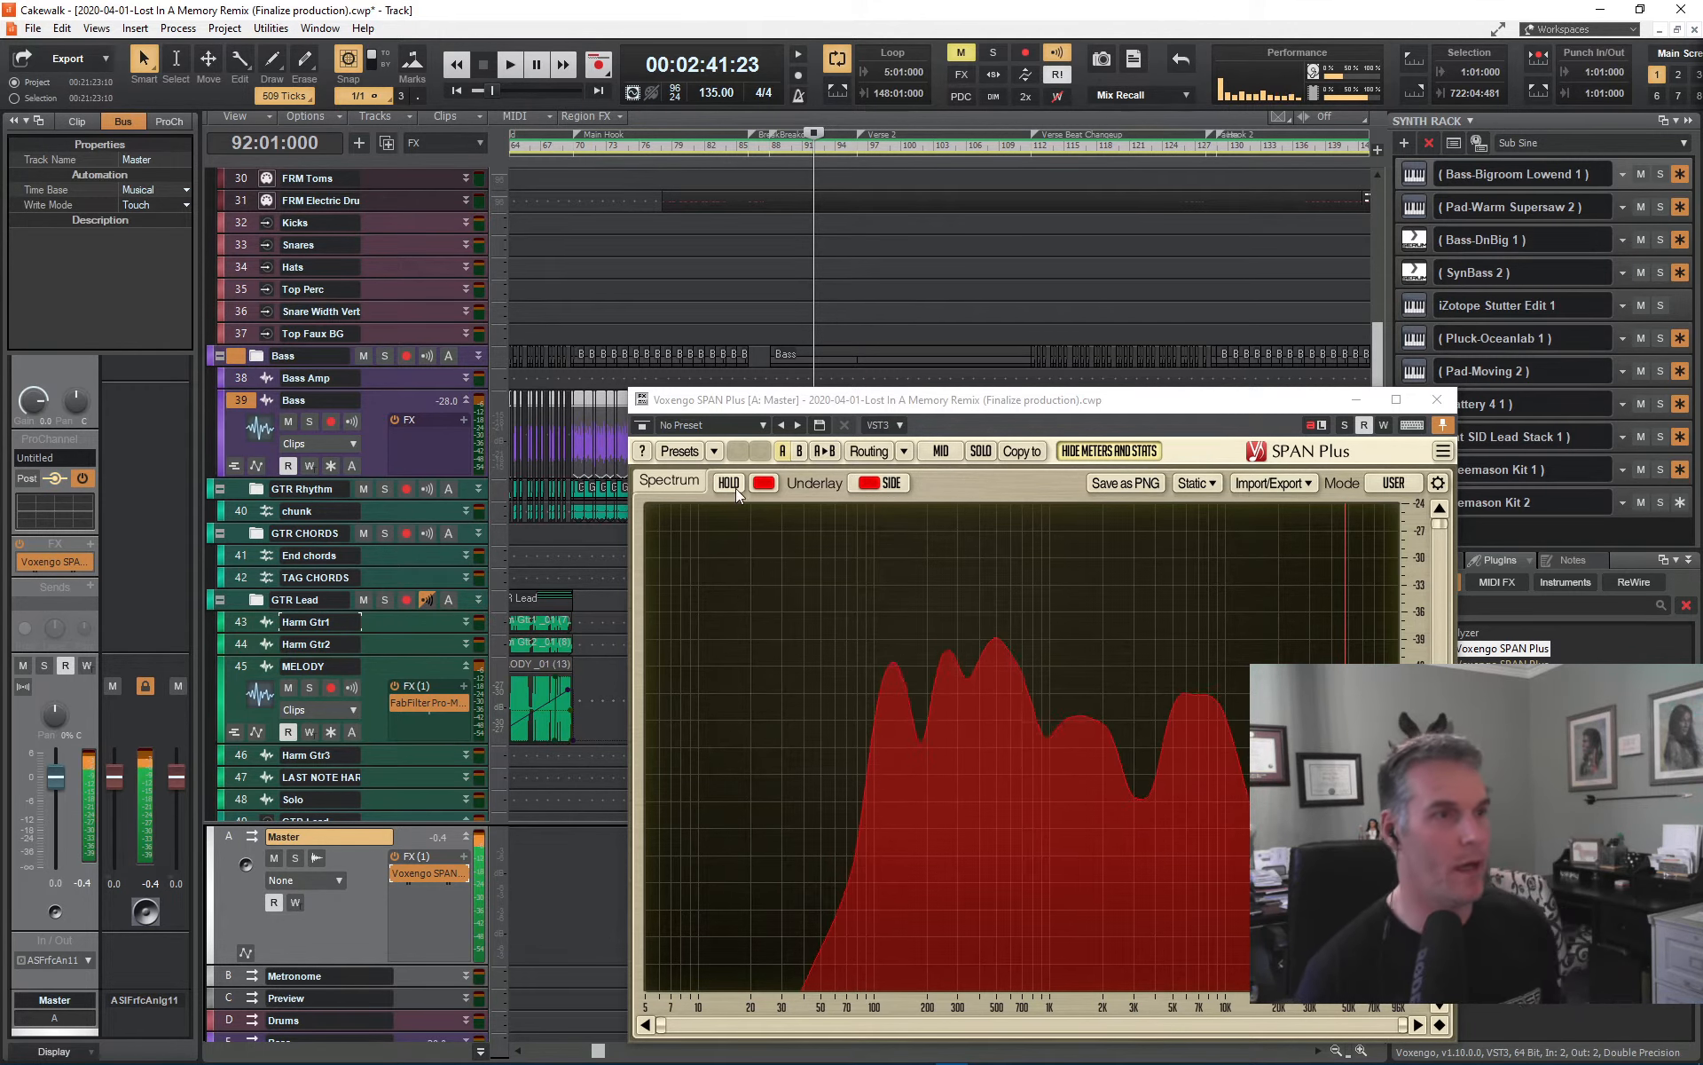
- Load the Mastering preset in SPAN Plus and set the main spectrum colour to green
left_click_drag(786, 405, 787, 305)
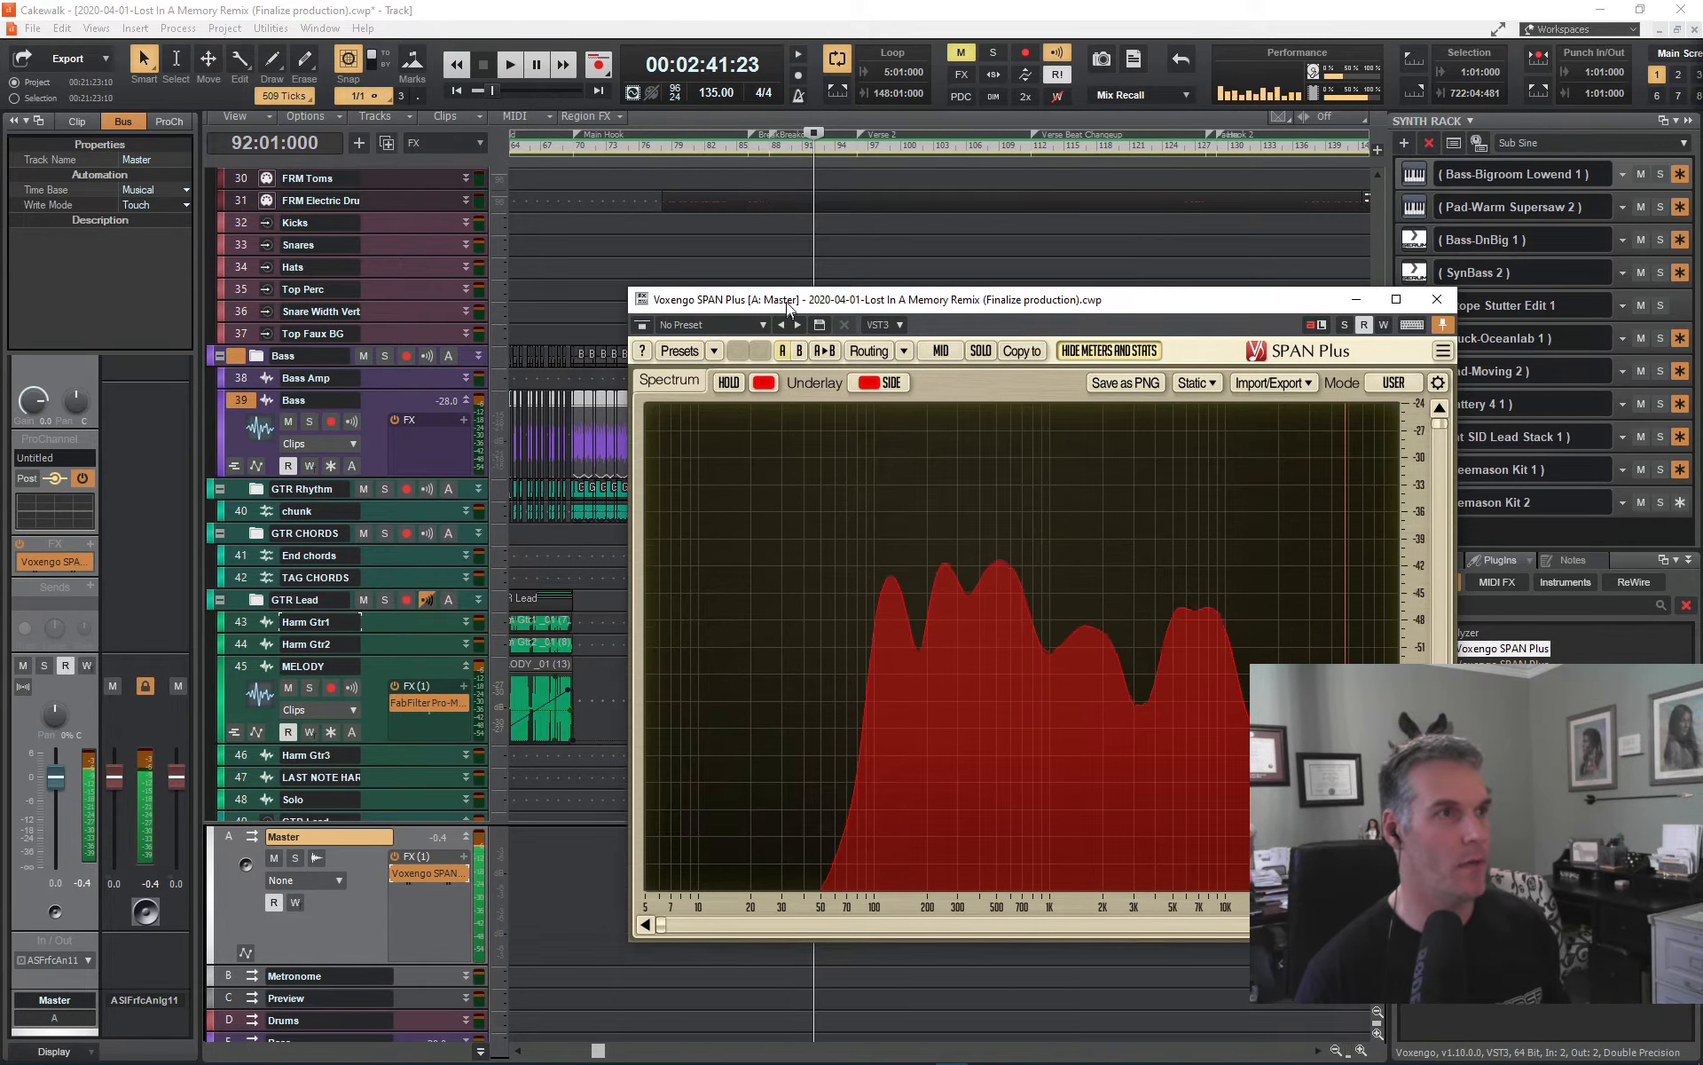
left_click(763, 382)
left_click(763, 532)
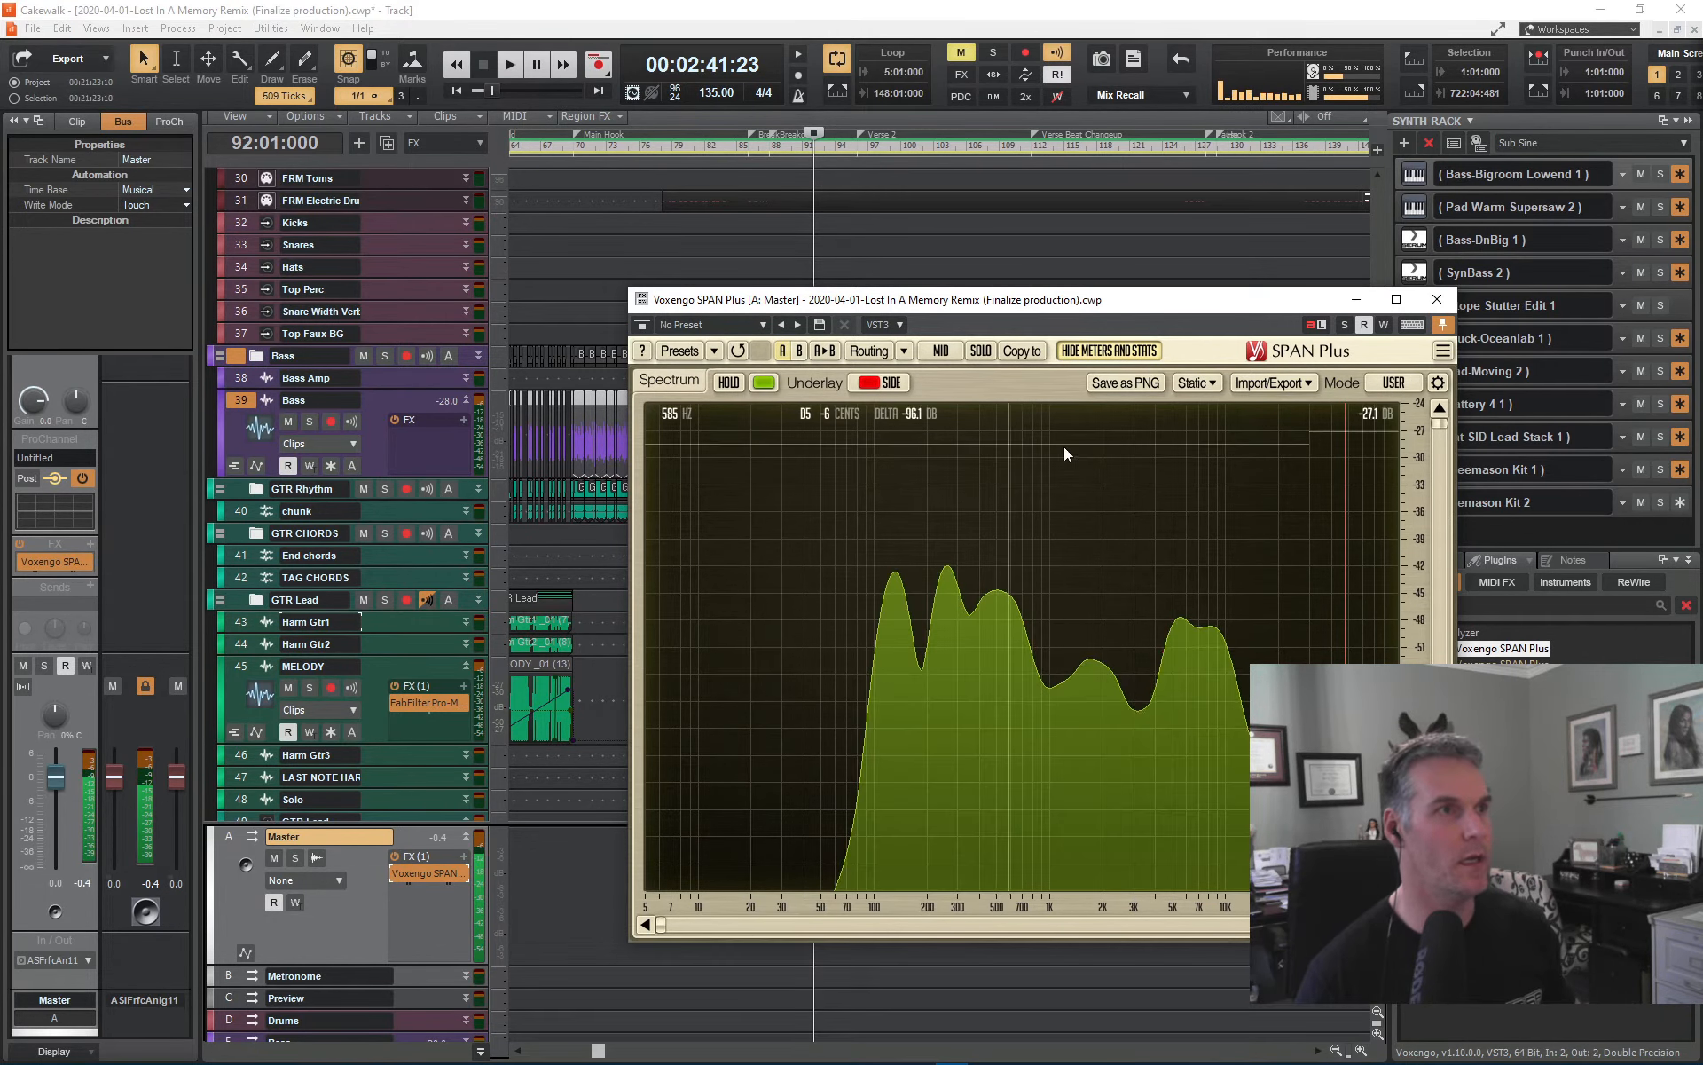
left_click(697, 348)
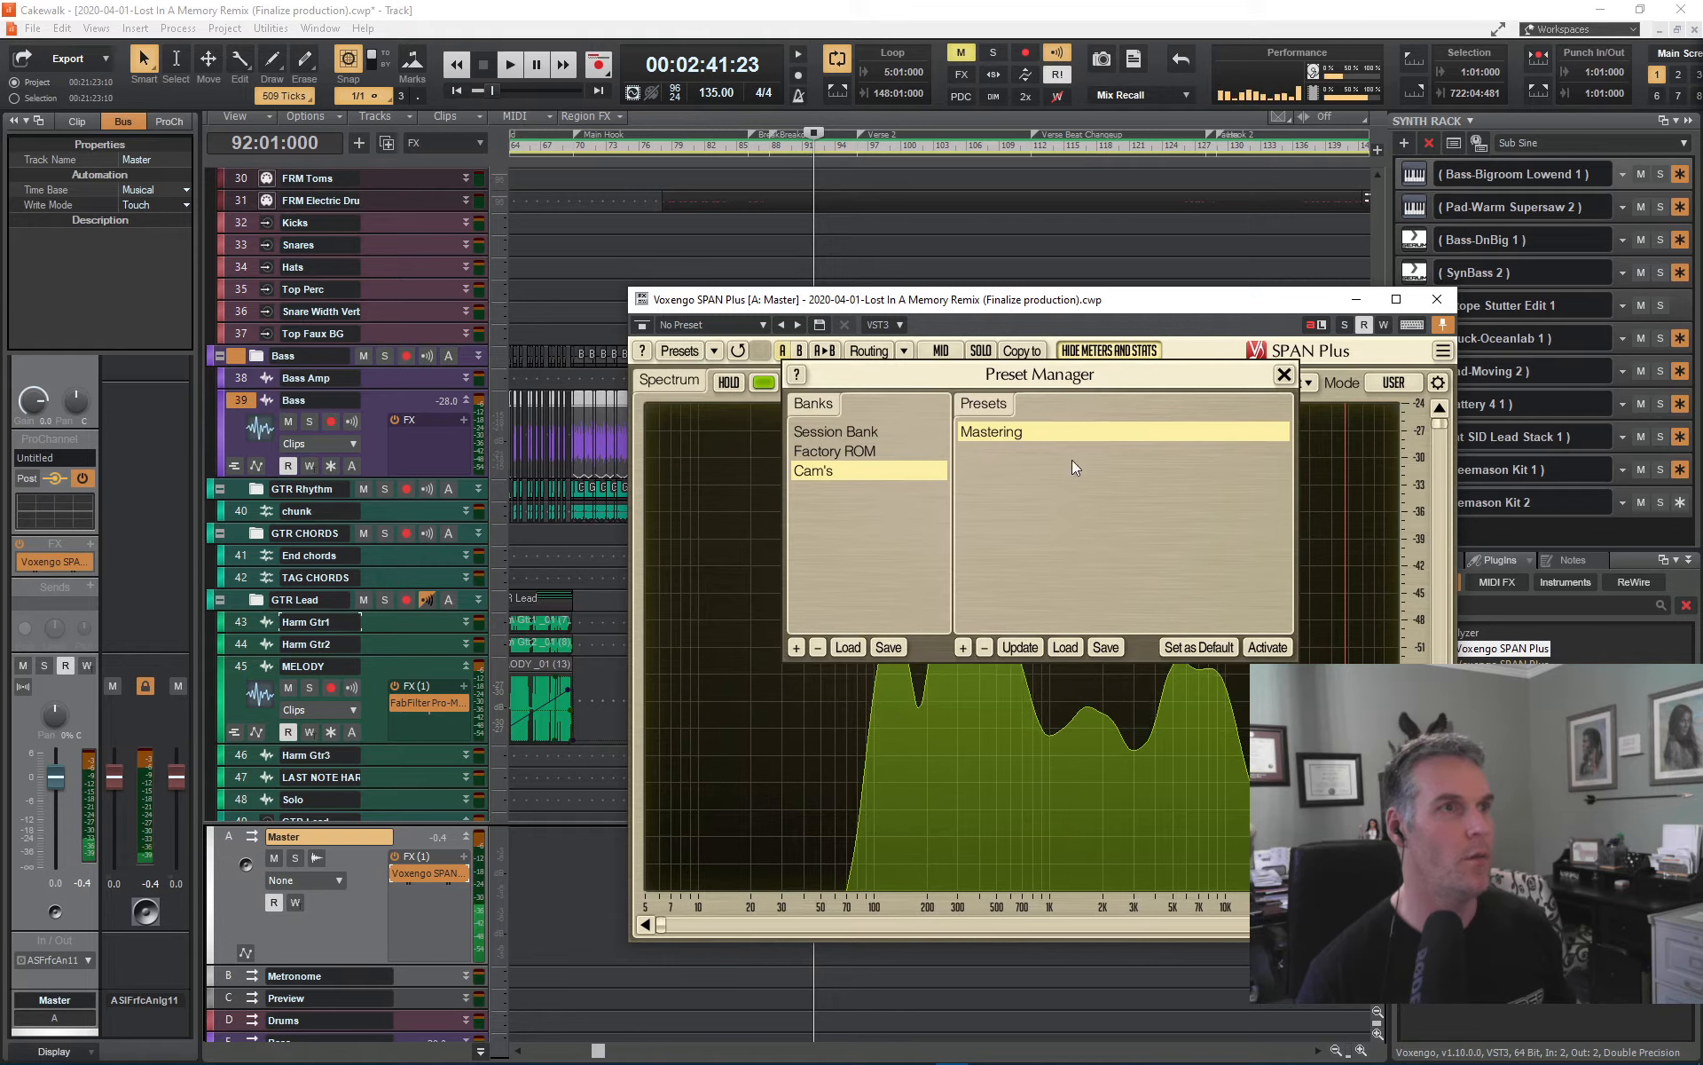
left_click(1019, 433)
left_click(1283, 374)
left_click(756, 382)
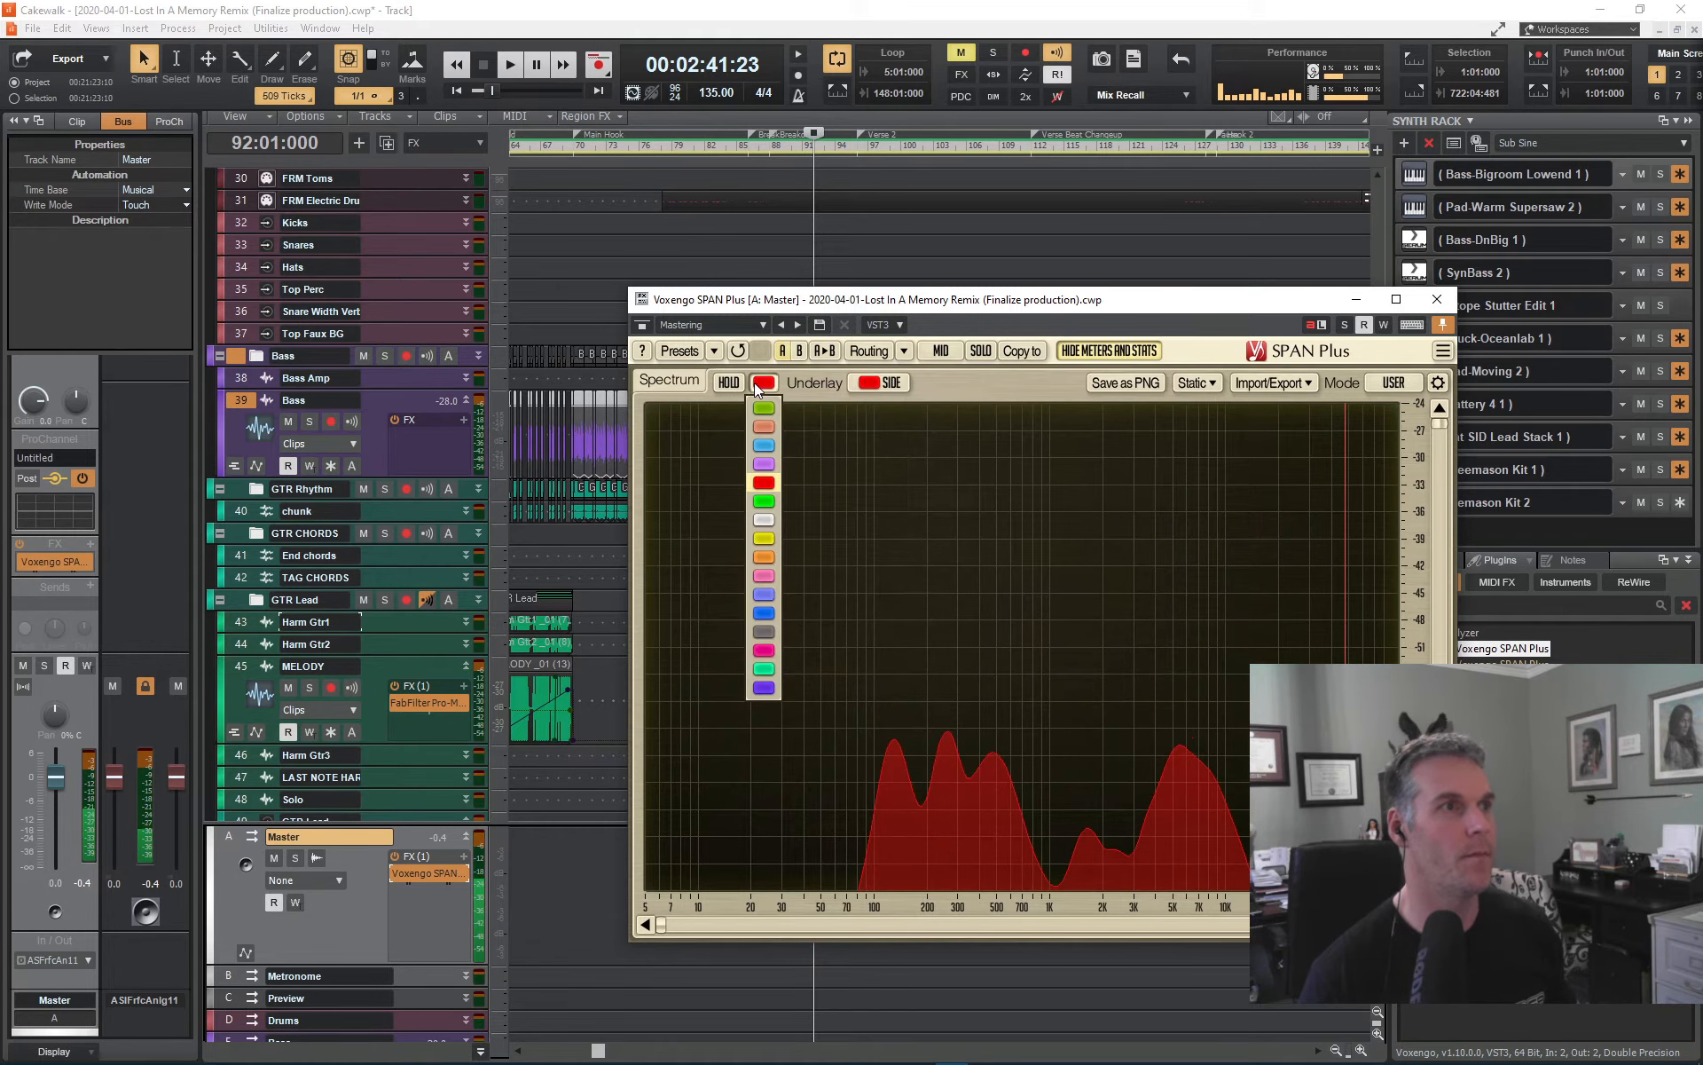
left_click(763, 407)
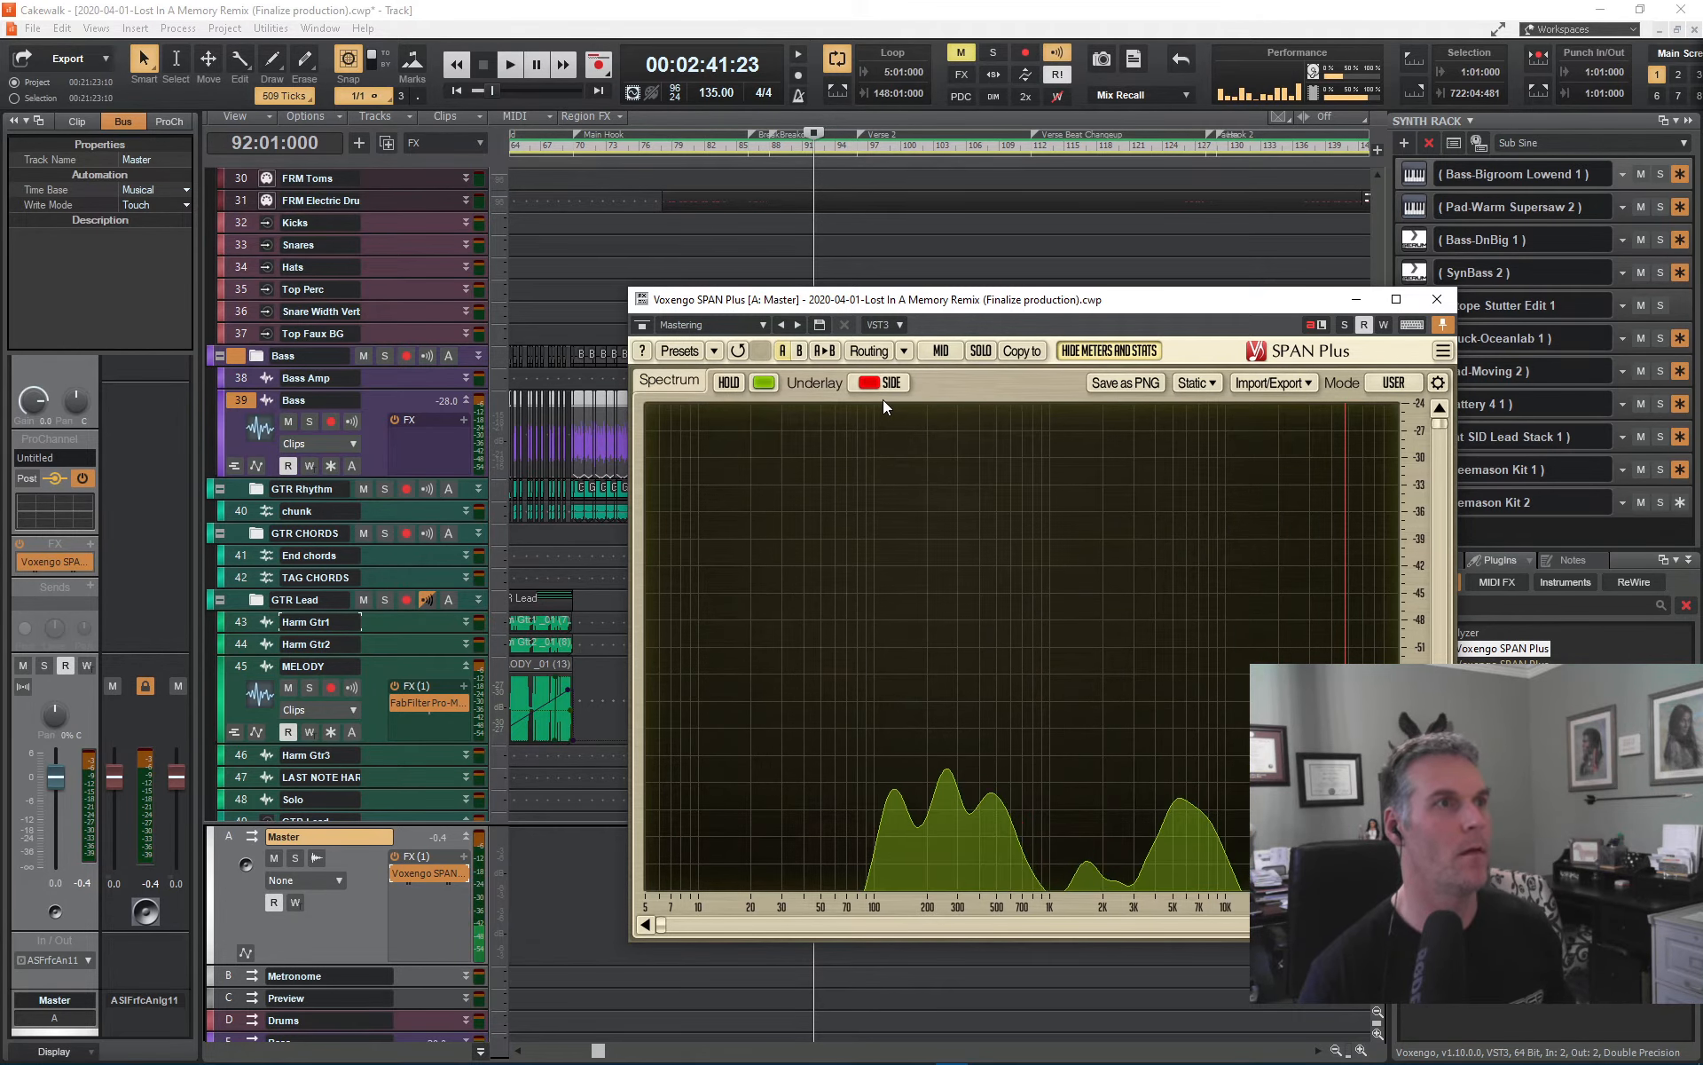
- Play the full mix from measure 92 and examine its low-frequency peak in SPAN Plus
key("space")
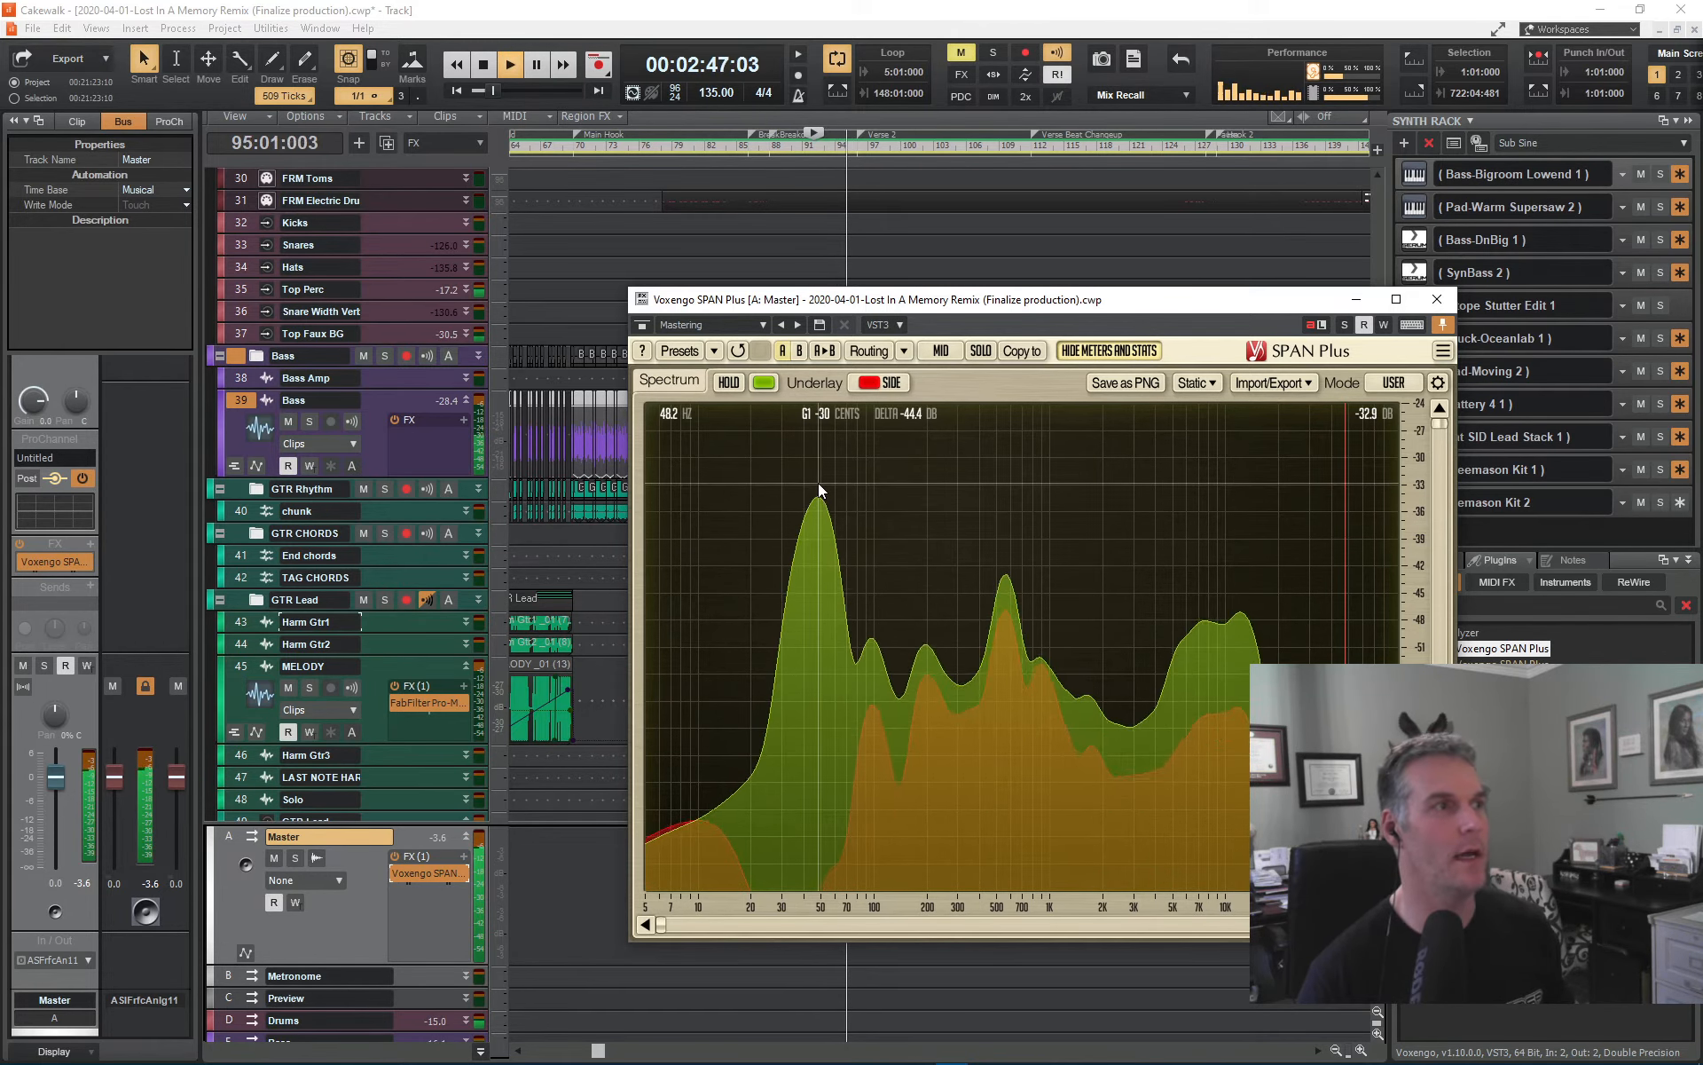
key("space")
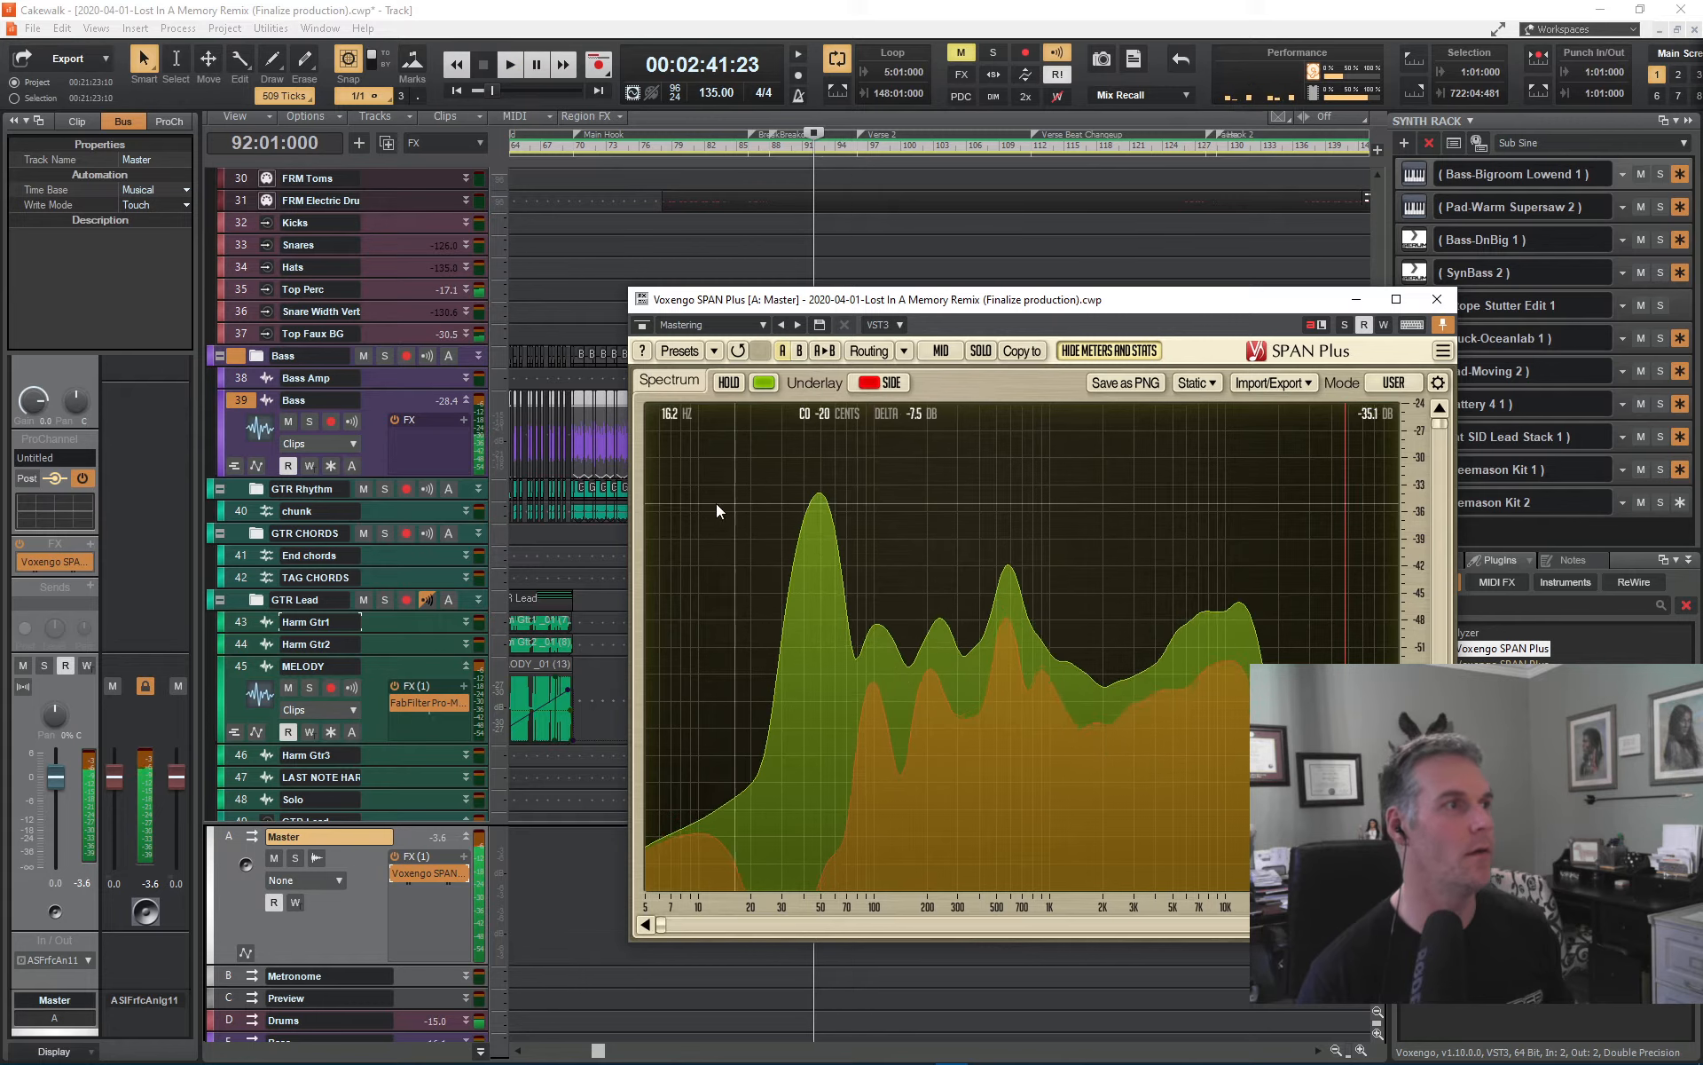
- Collapse the GTR Rhythm, GTR CHORDS, GTR Lead, Main Music Parts and Top Synths folders
left_click(219, 489)
left_click(220, 512)
left_click(218, 533)
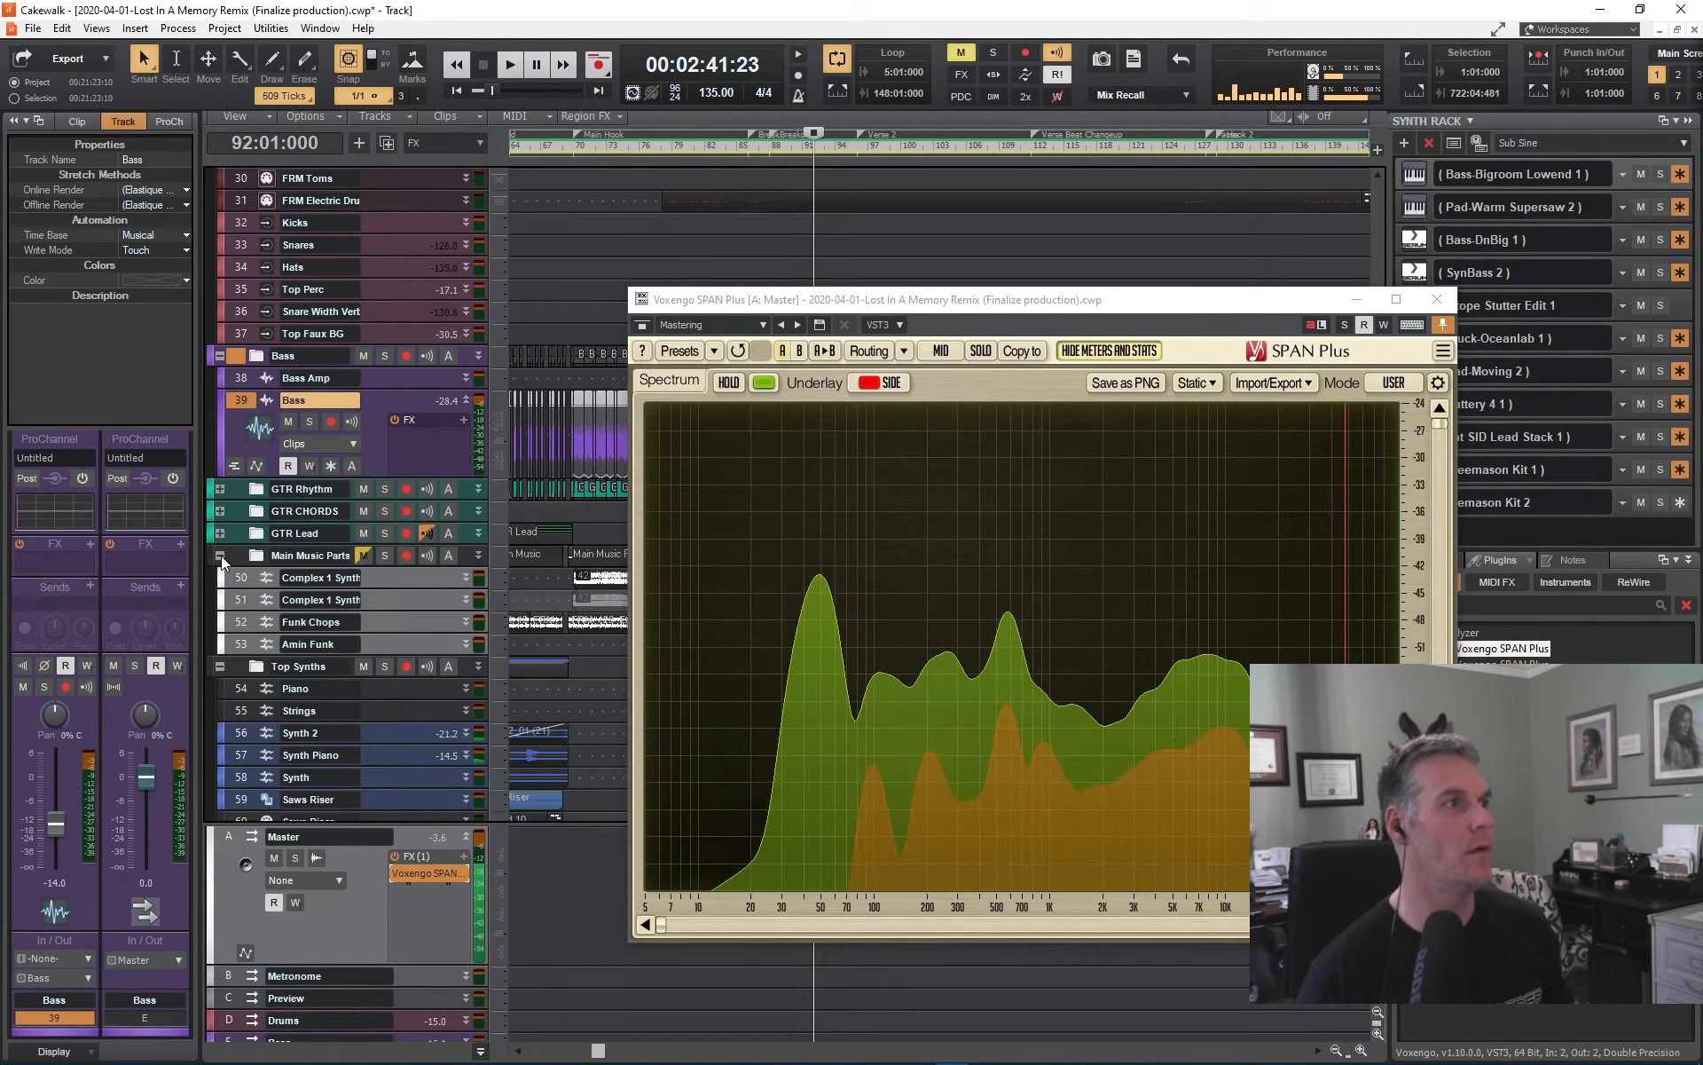
left_click(221, 556)
left_click(221, 576)
scroll(240, 600, "down", 1)
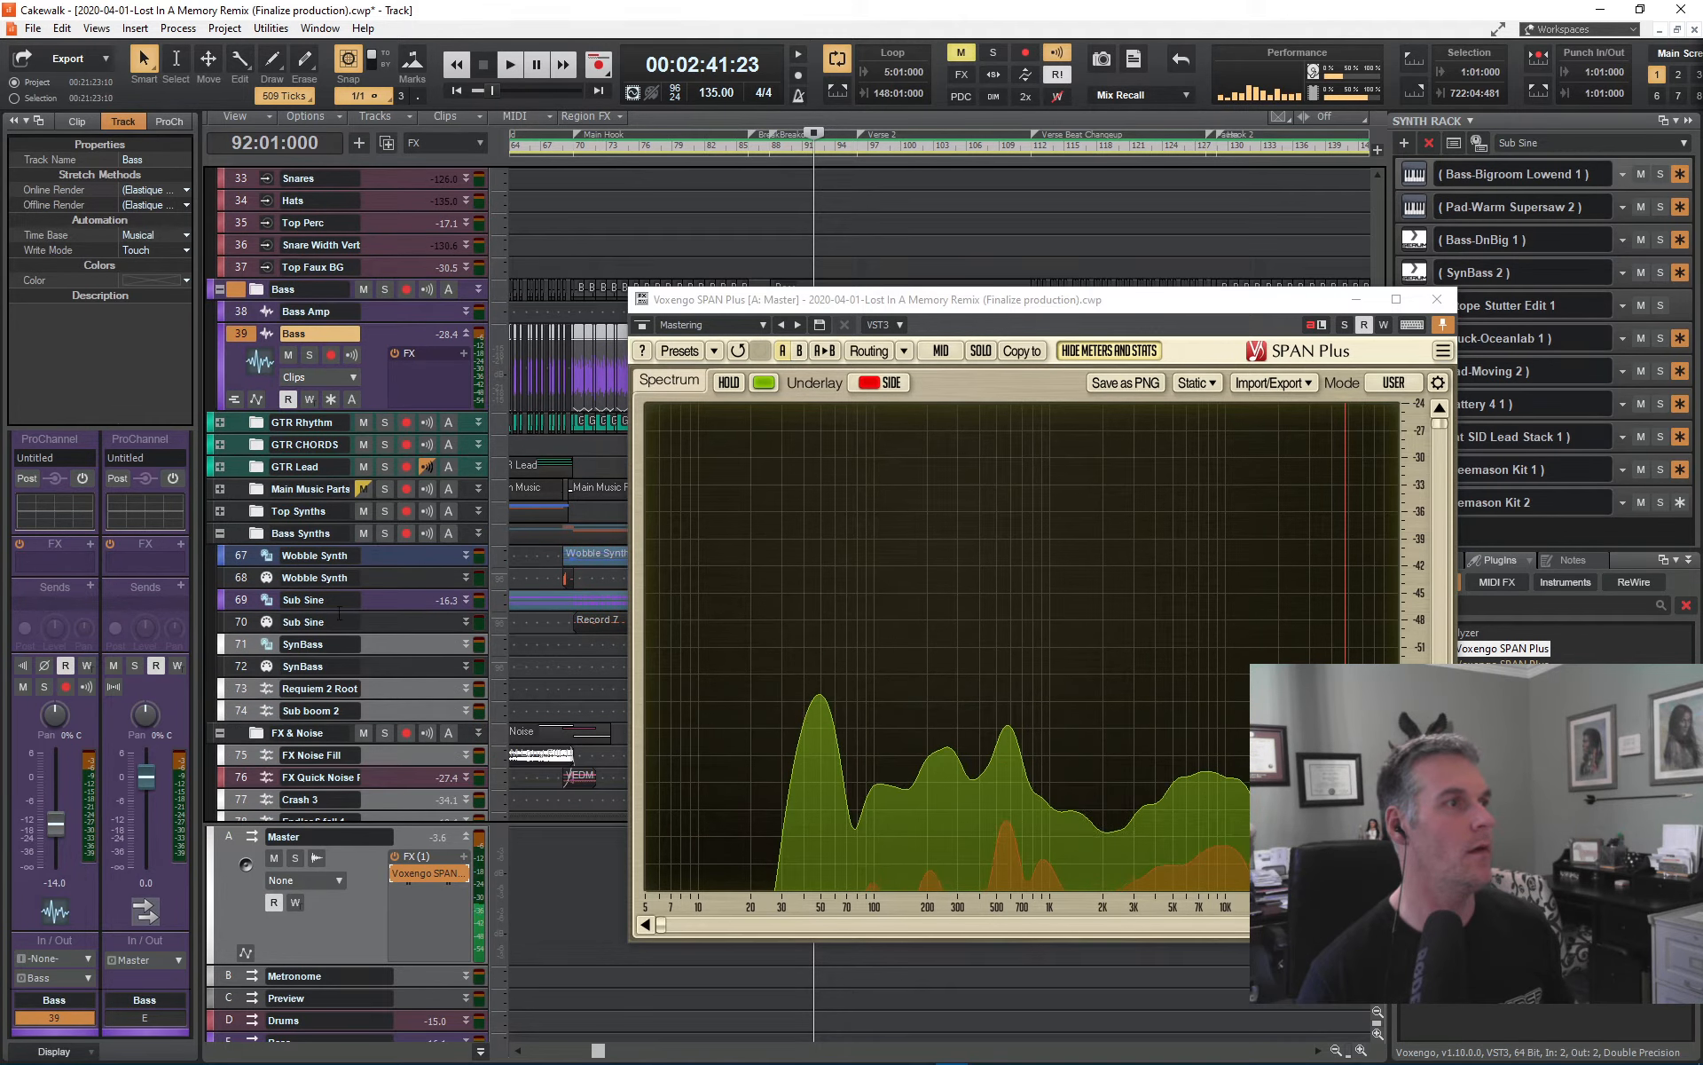
- Select both Sub Sine tracks, expand the Sub Sine instrument track and switch its solo on and off
left_click(246, 601)
left_click(243, 622, "ctrl")
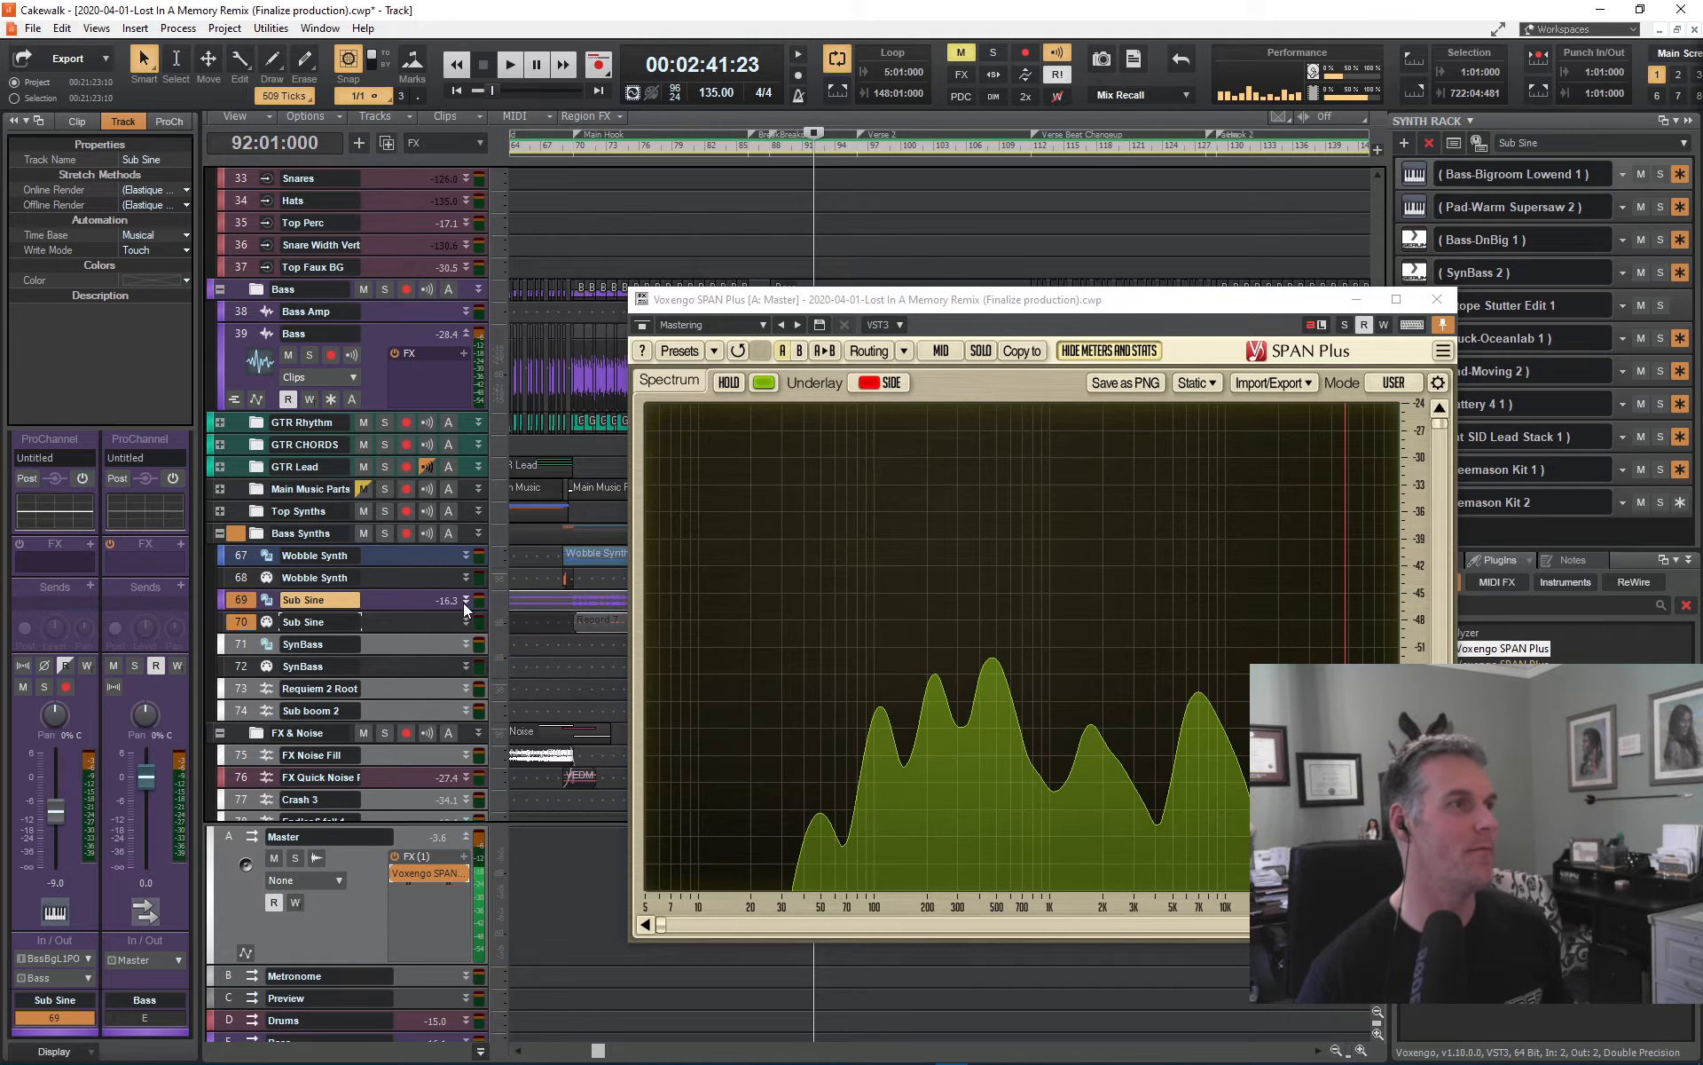
left_click(466, 600)
left_click(308, 622)
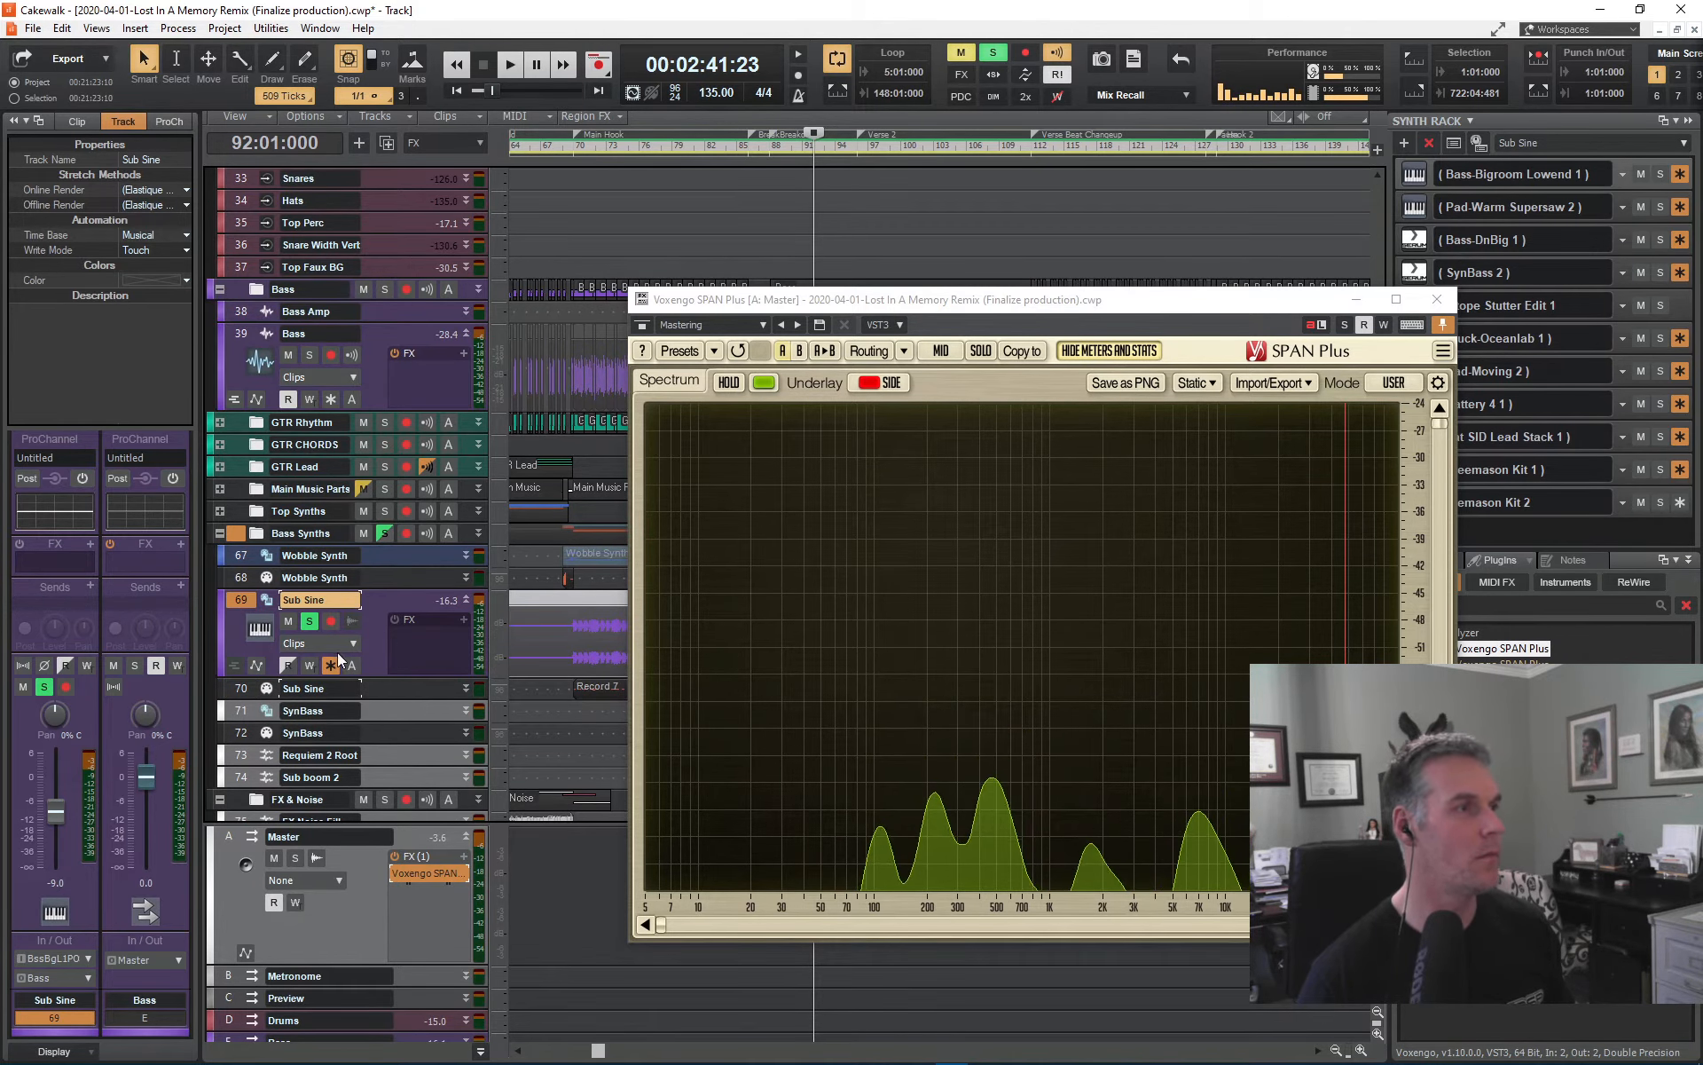
left_click(308, 621)
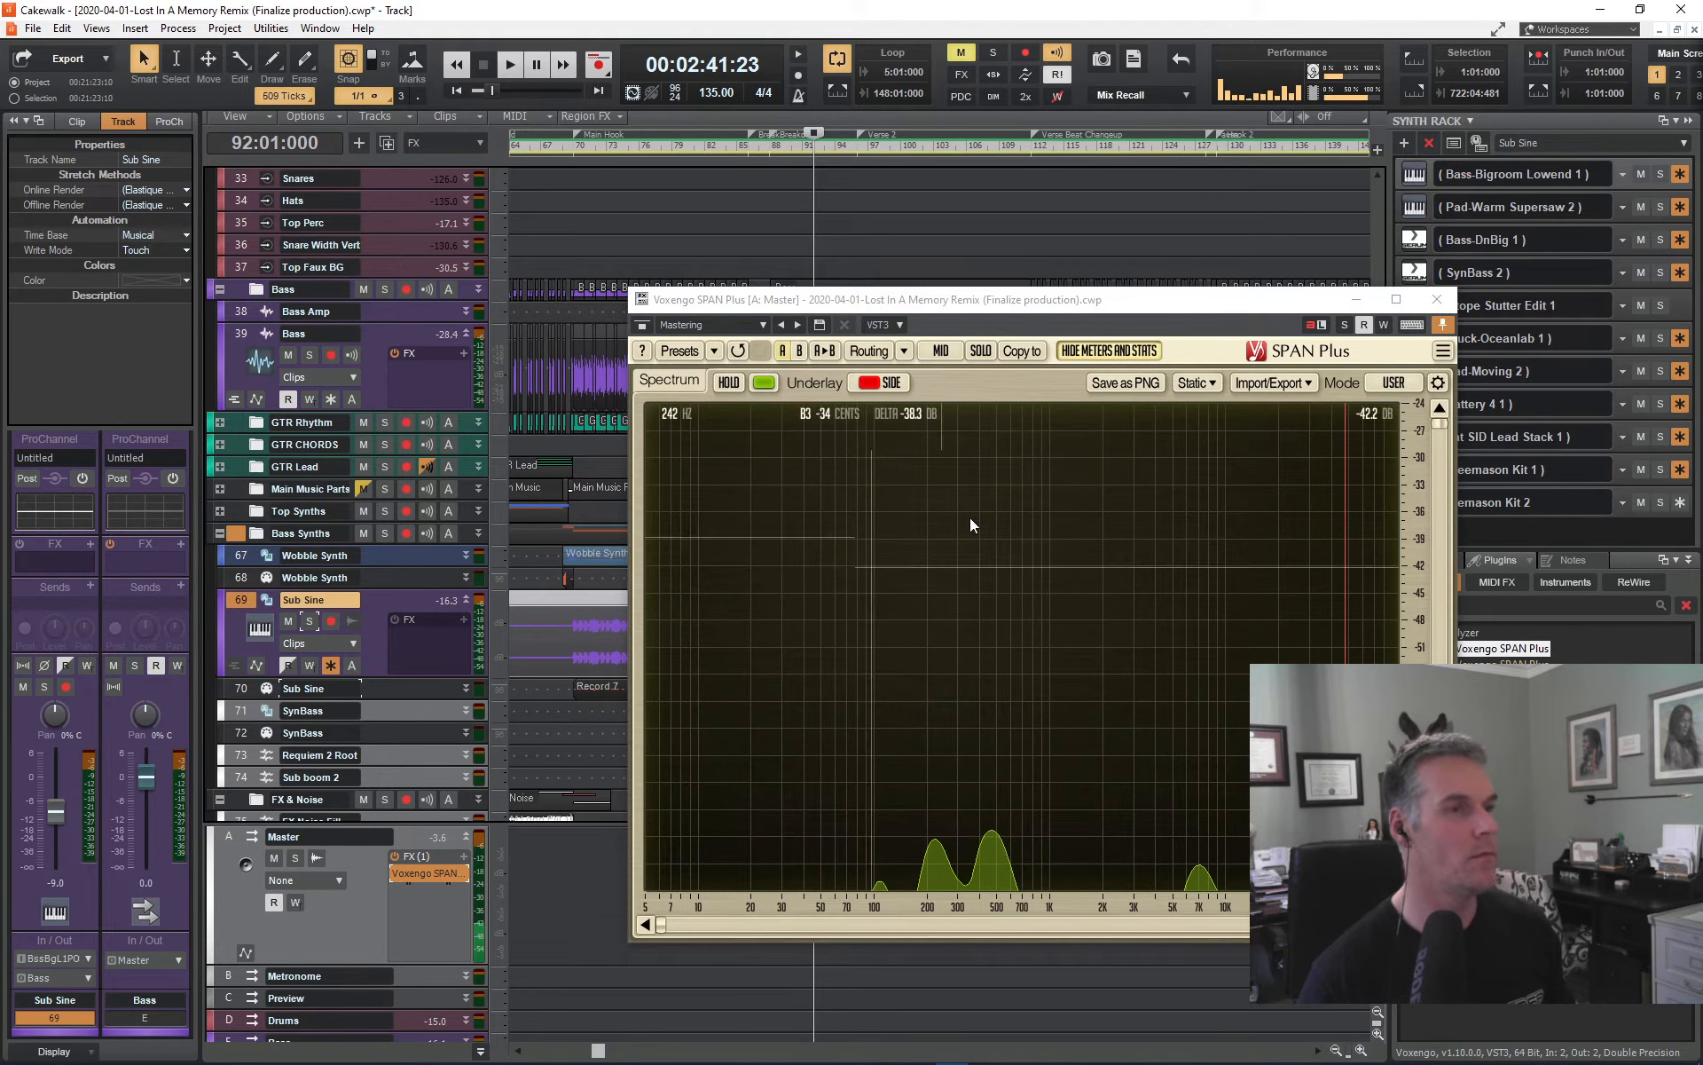
- Move SPAN Plus clear of the tracks, then expand and solo the Bass bus and play it from measure 92
left_click_drag(1074, 300, 1239, 140)
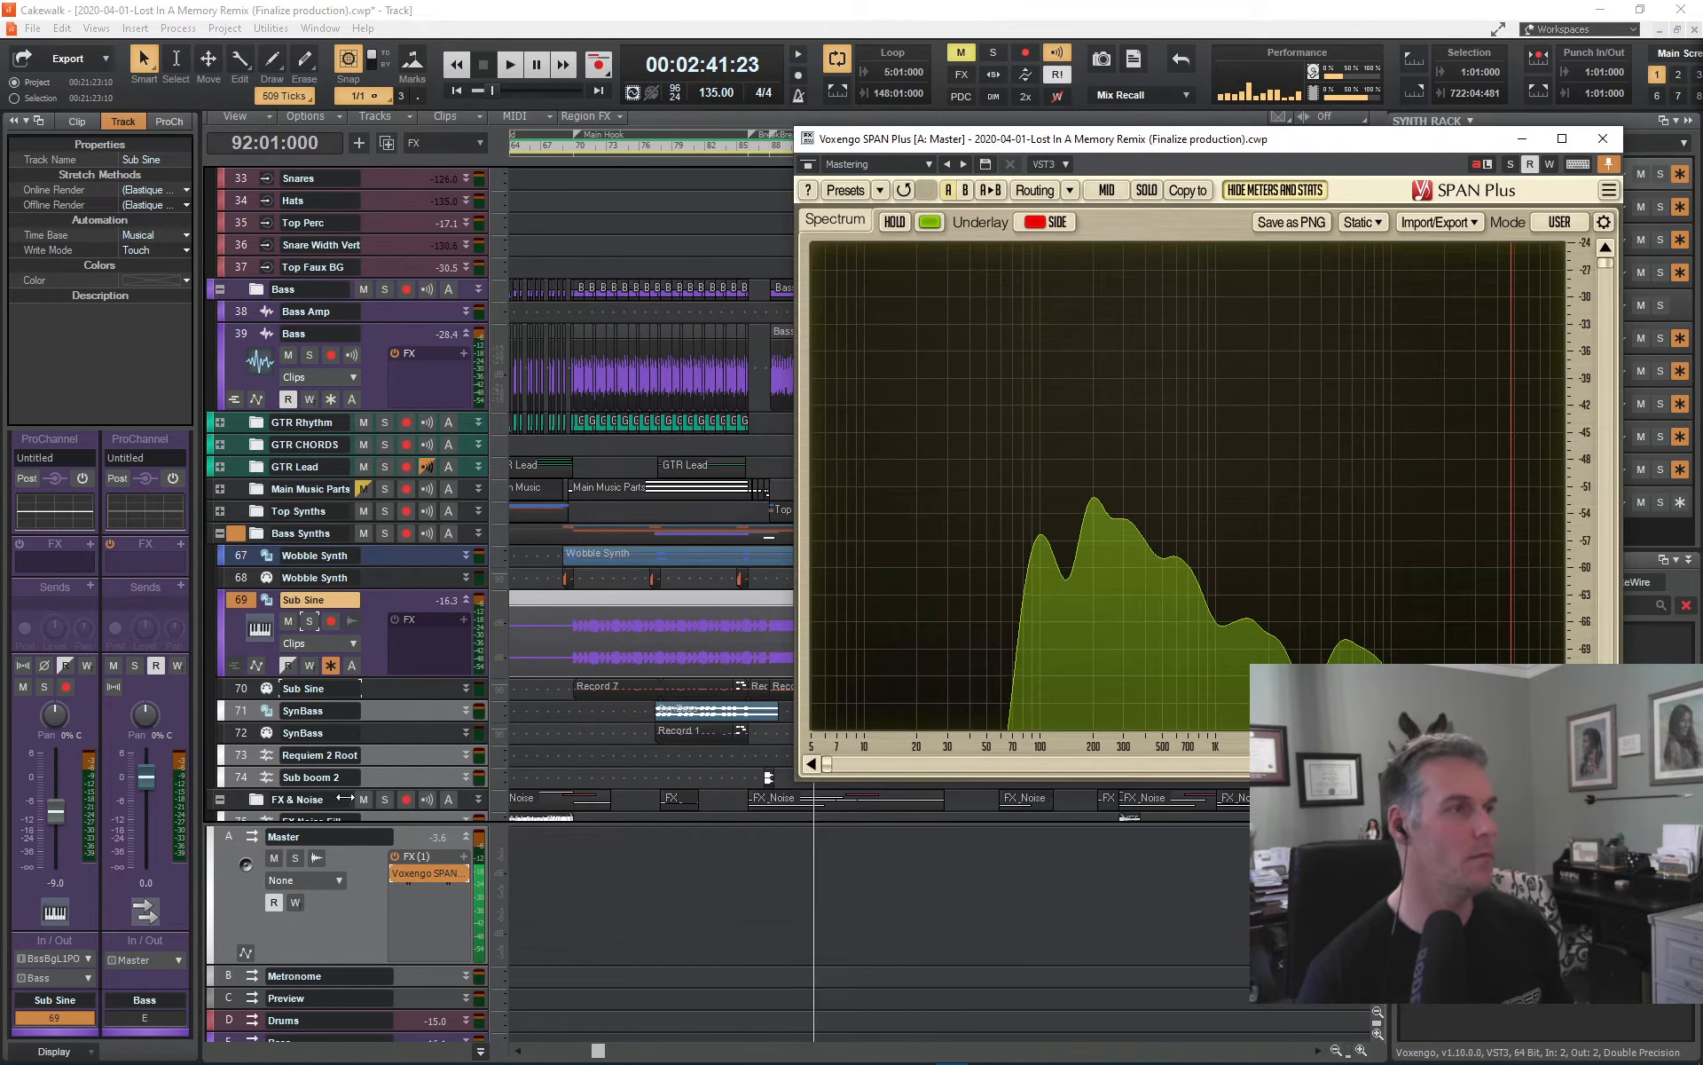
scroll(280, 973, "down", 3)
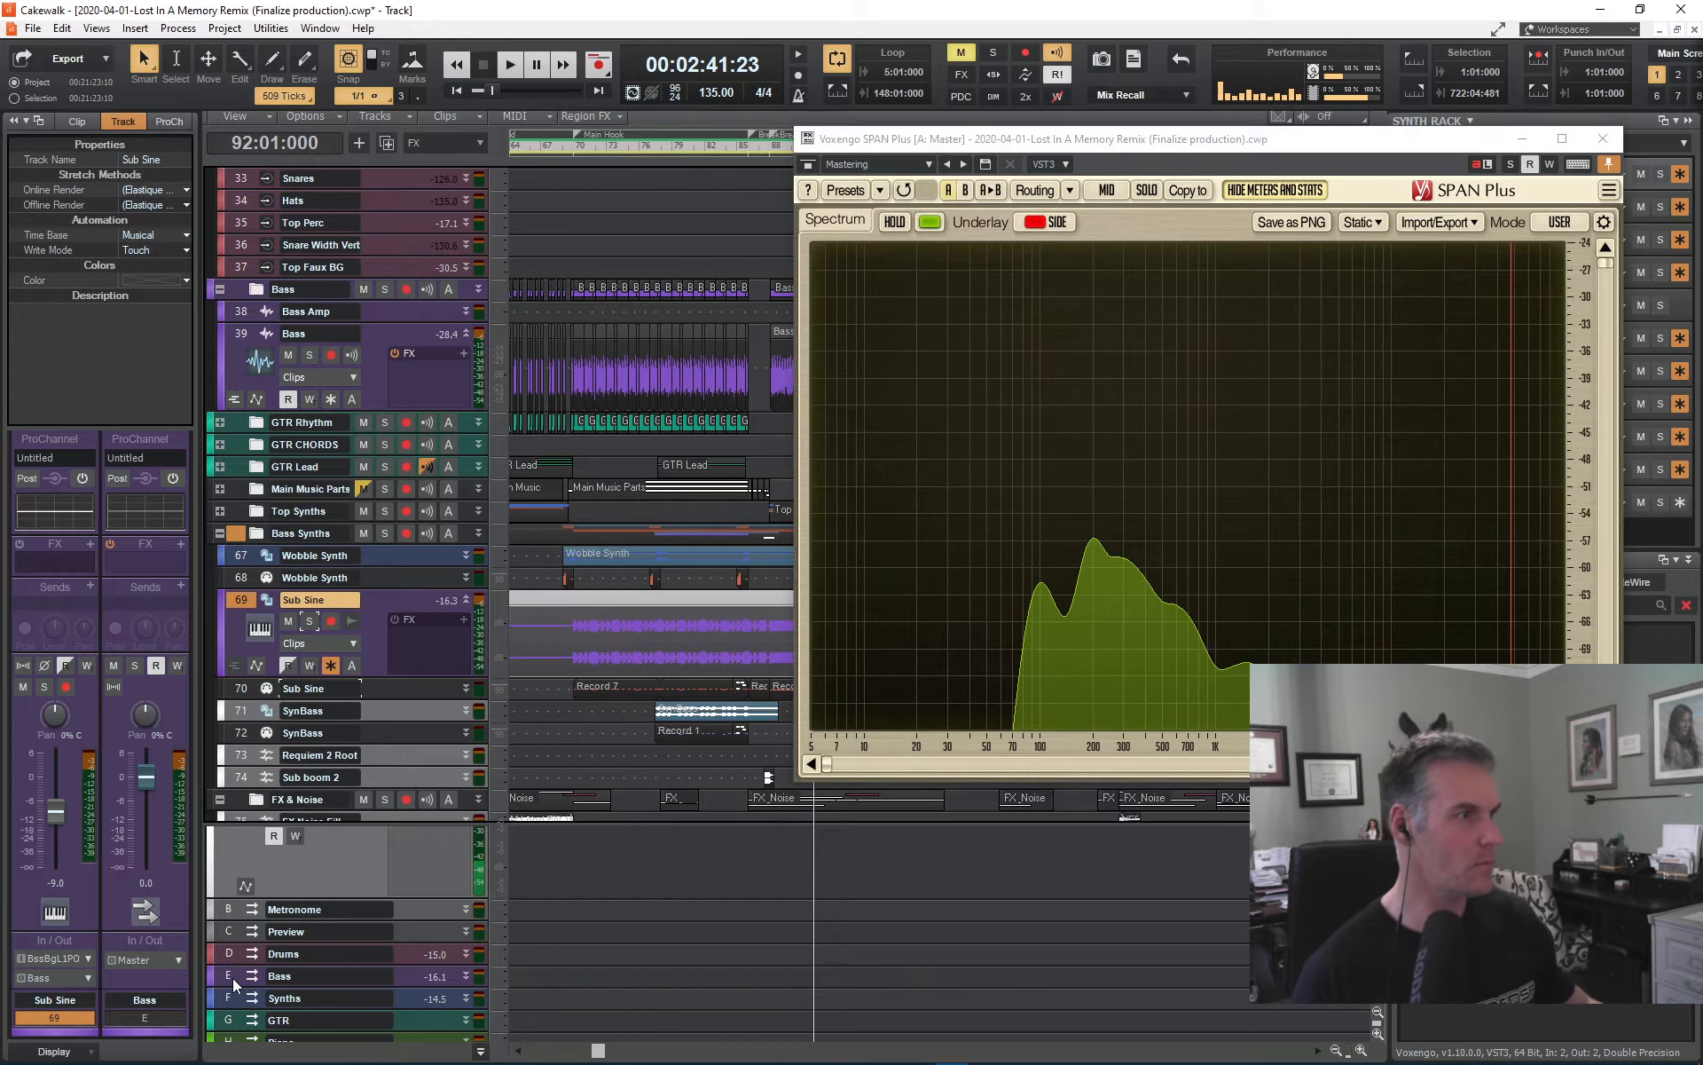
left_click(236, 976)
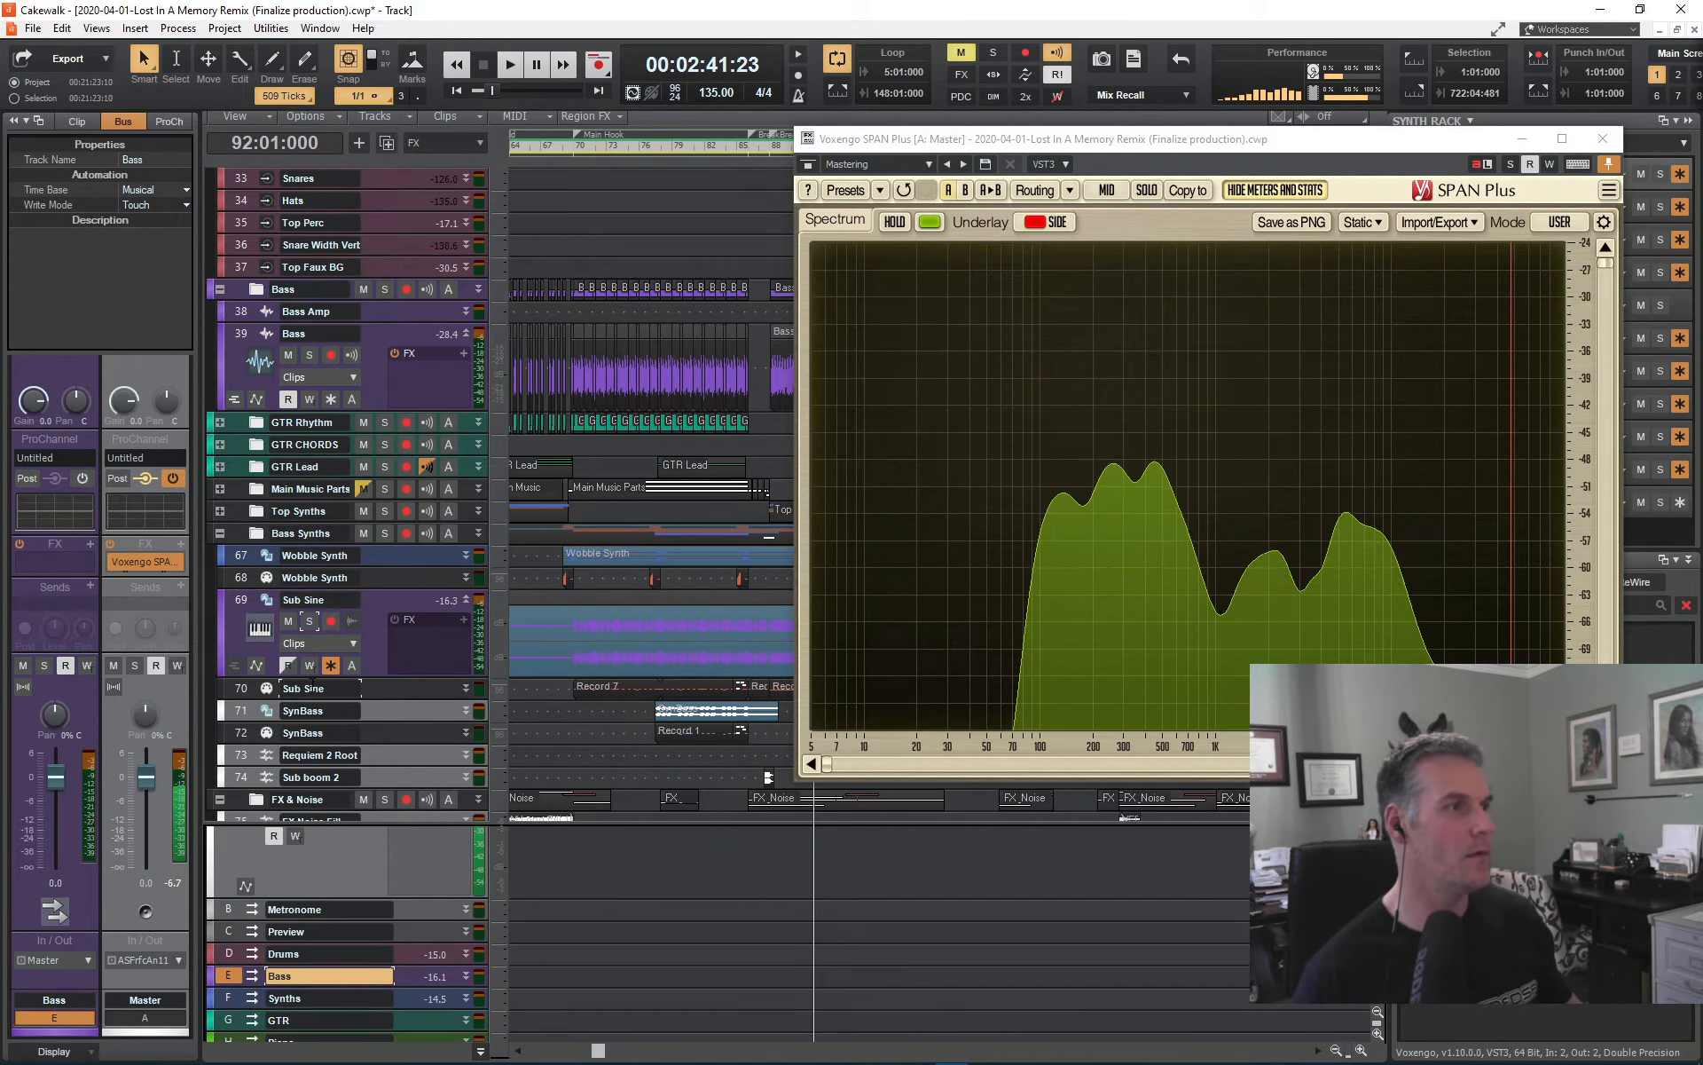
left_click(466, 976)
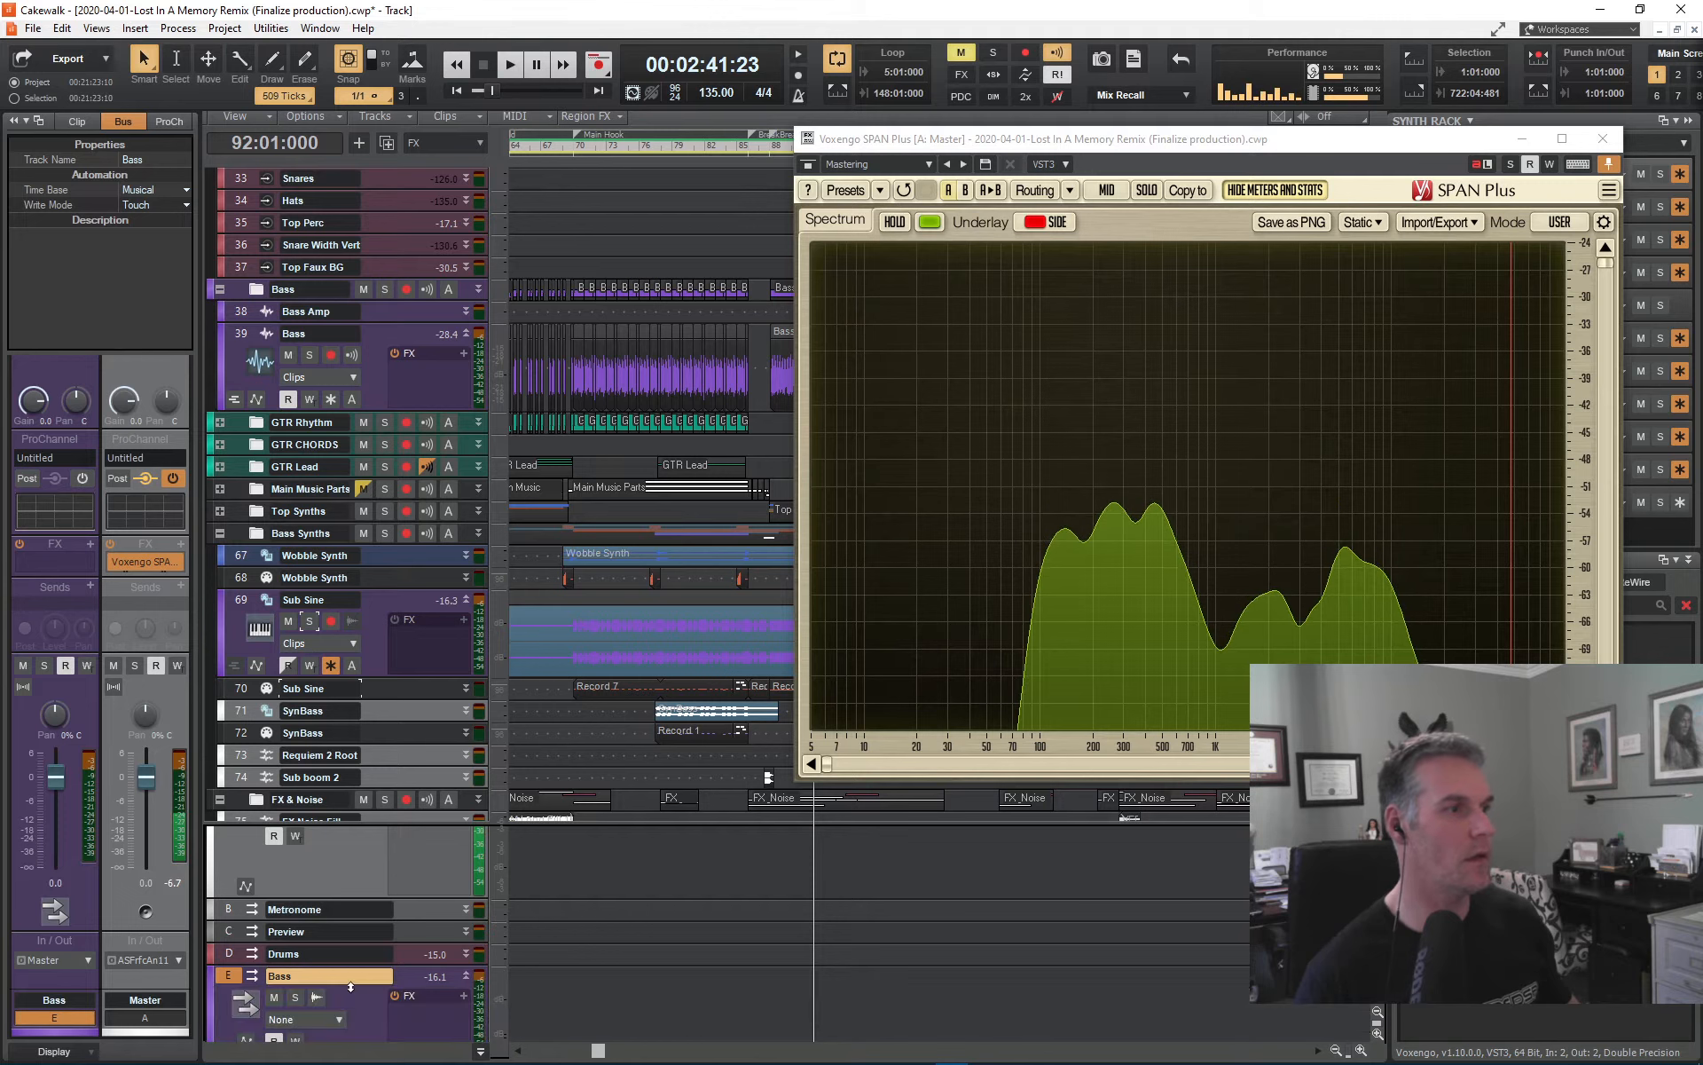
left_click(296, 997)
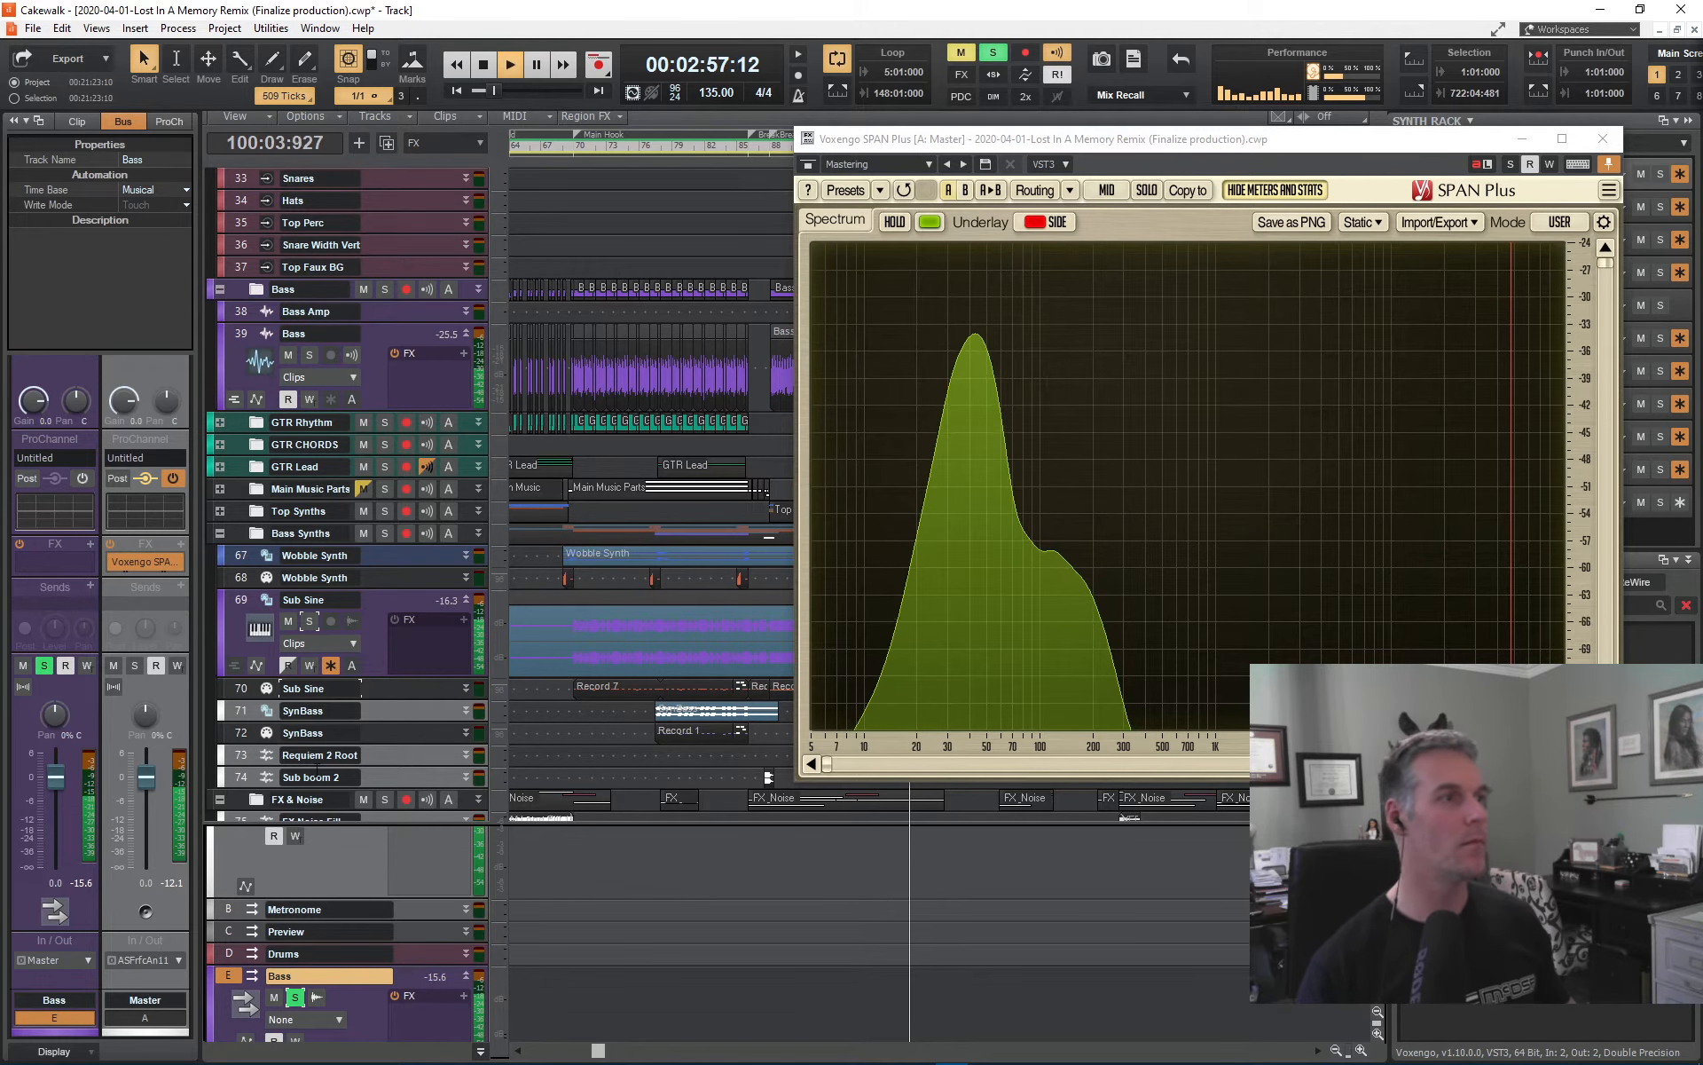
scroll(625, 712, "down", 1)
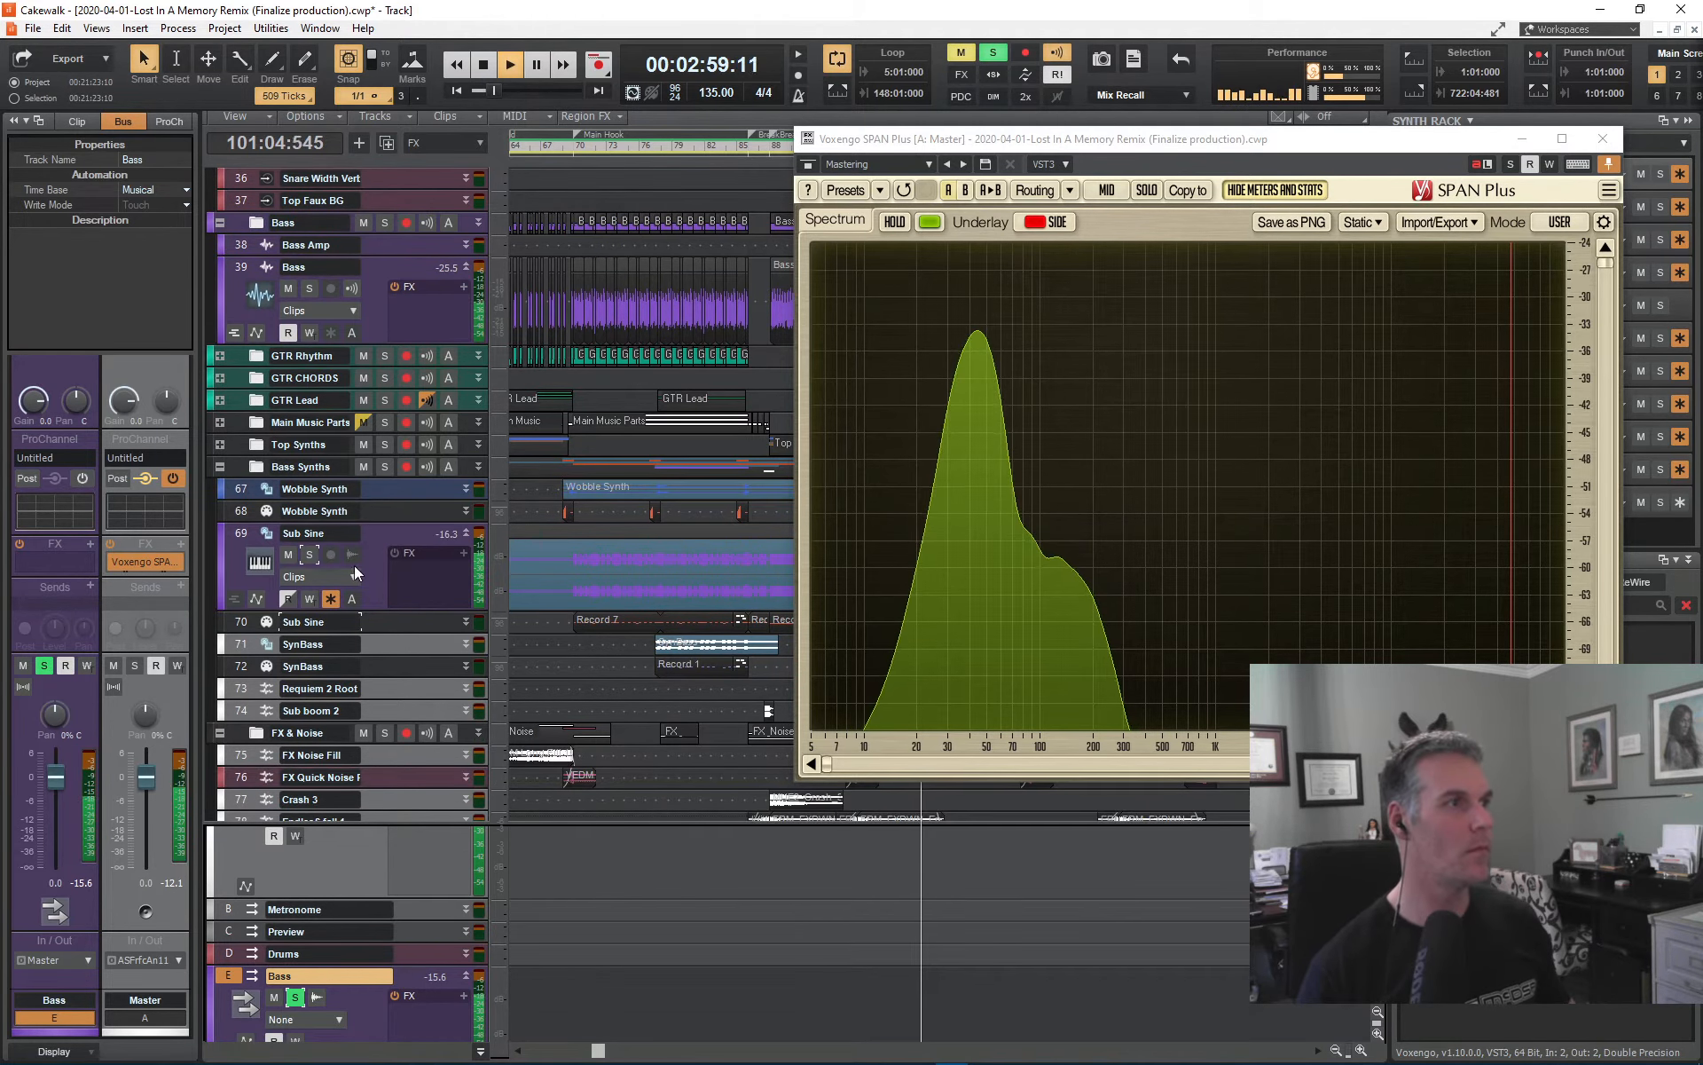
- Play the soloed Bass bus and compare the levels of the Bass track and the Sub Sine instrument track
scroll(343, 379, "up", 2)
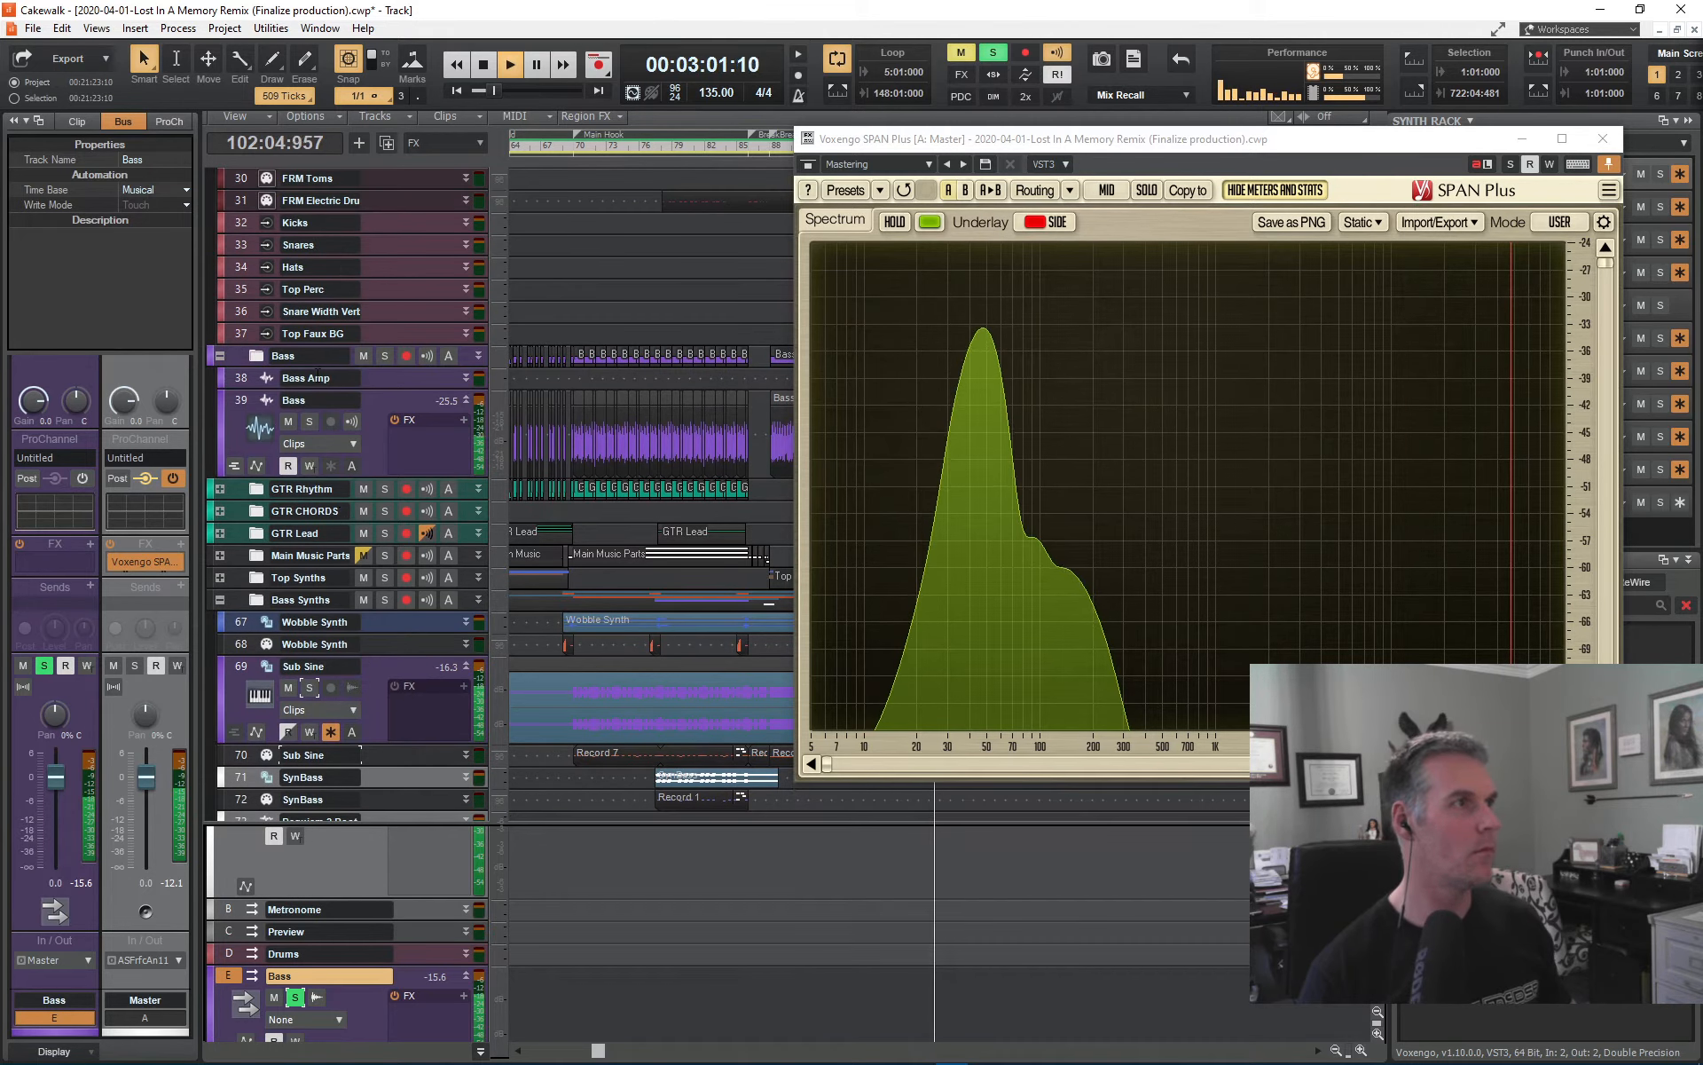
left_click(241, 400)
scroll(57, 818, "up", 4)
scroll(56, 818, "up", 1)
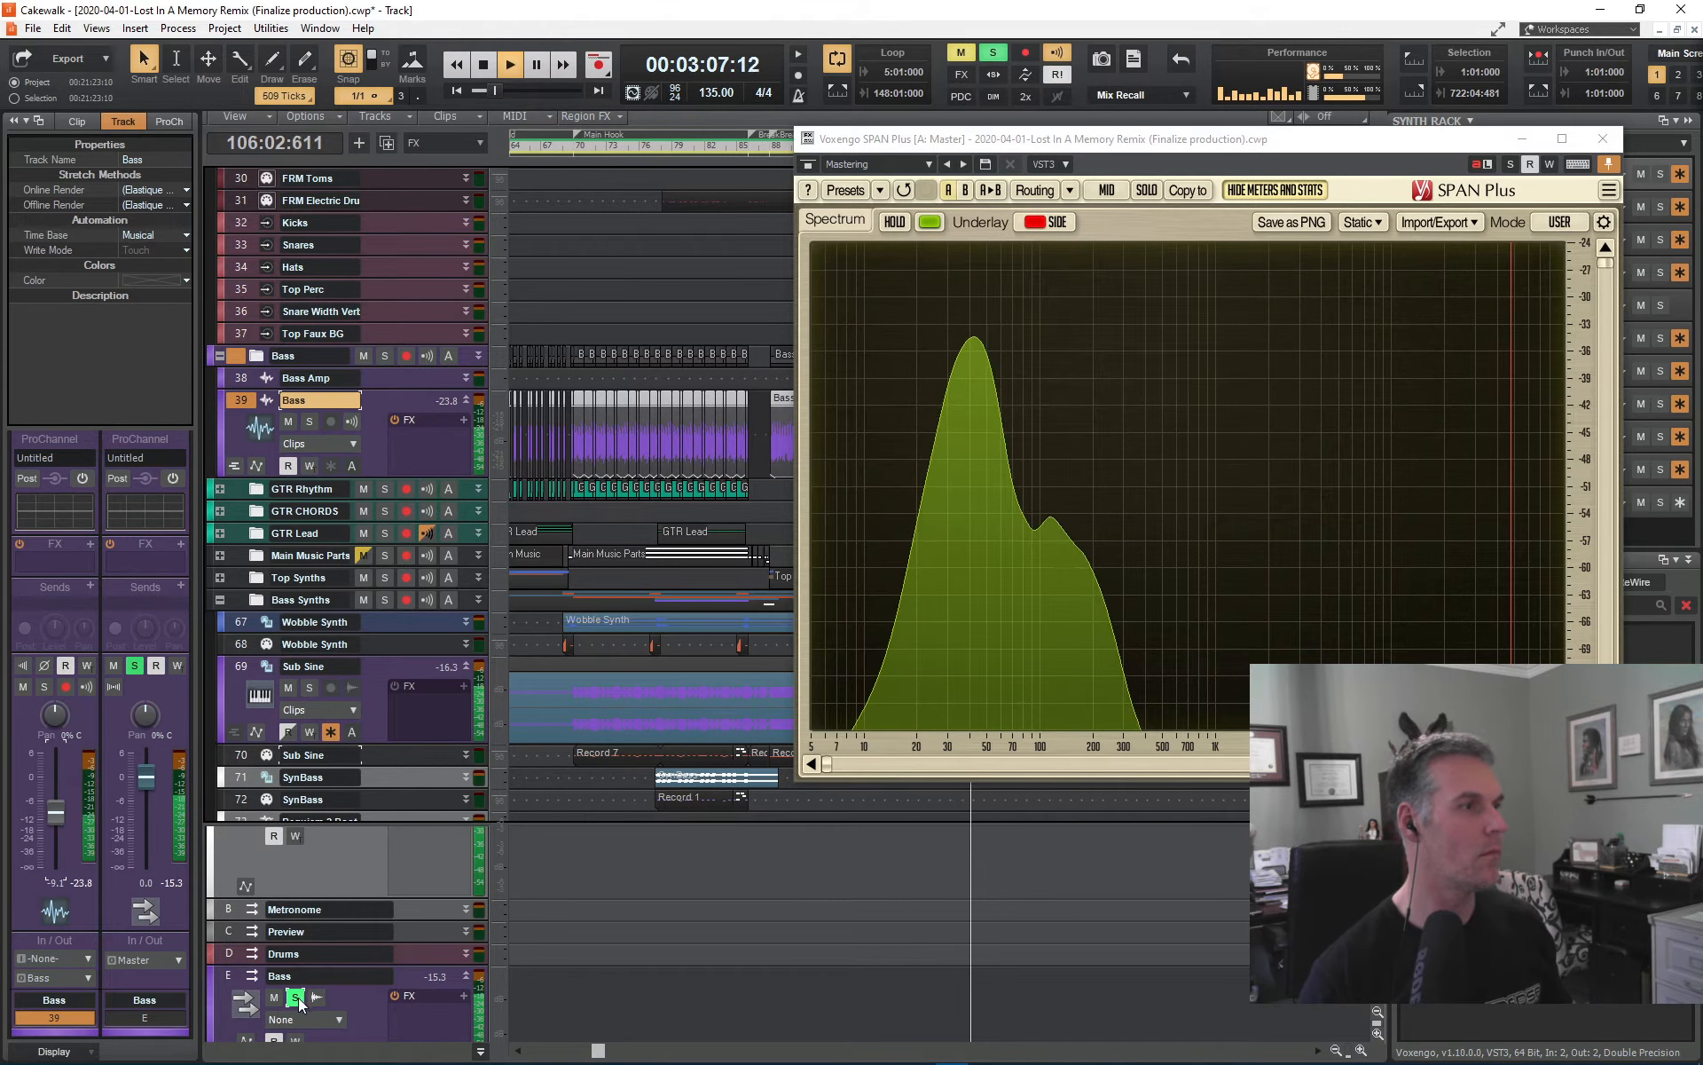
left_click(351, 699)
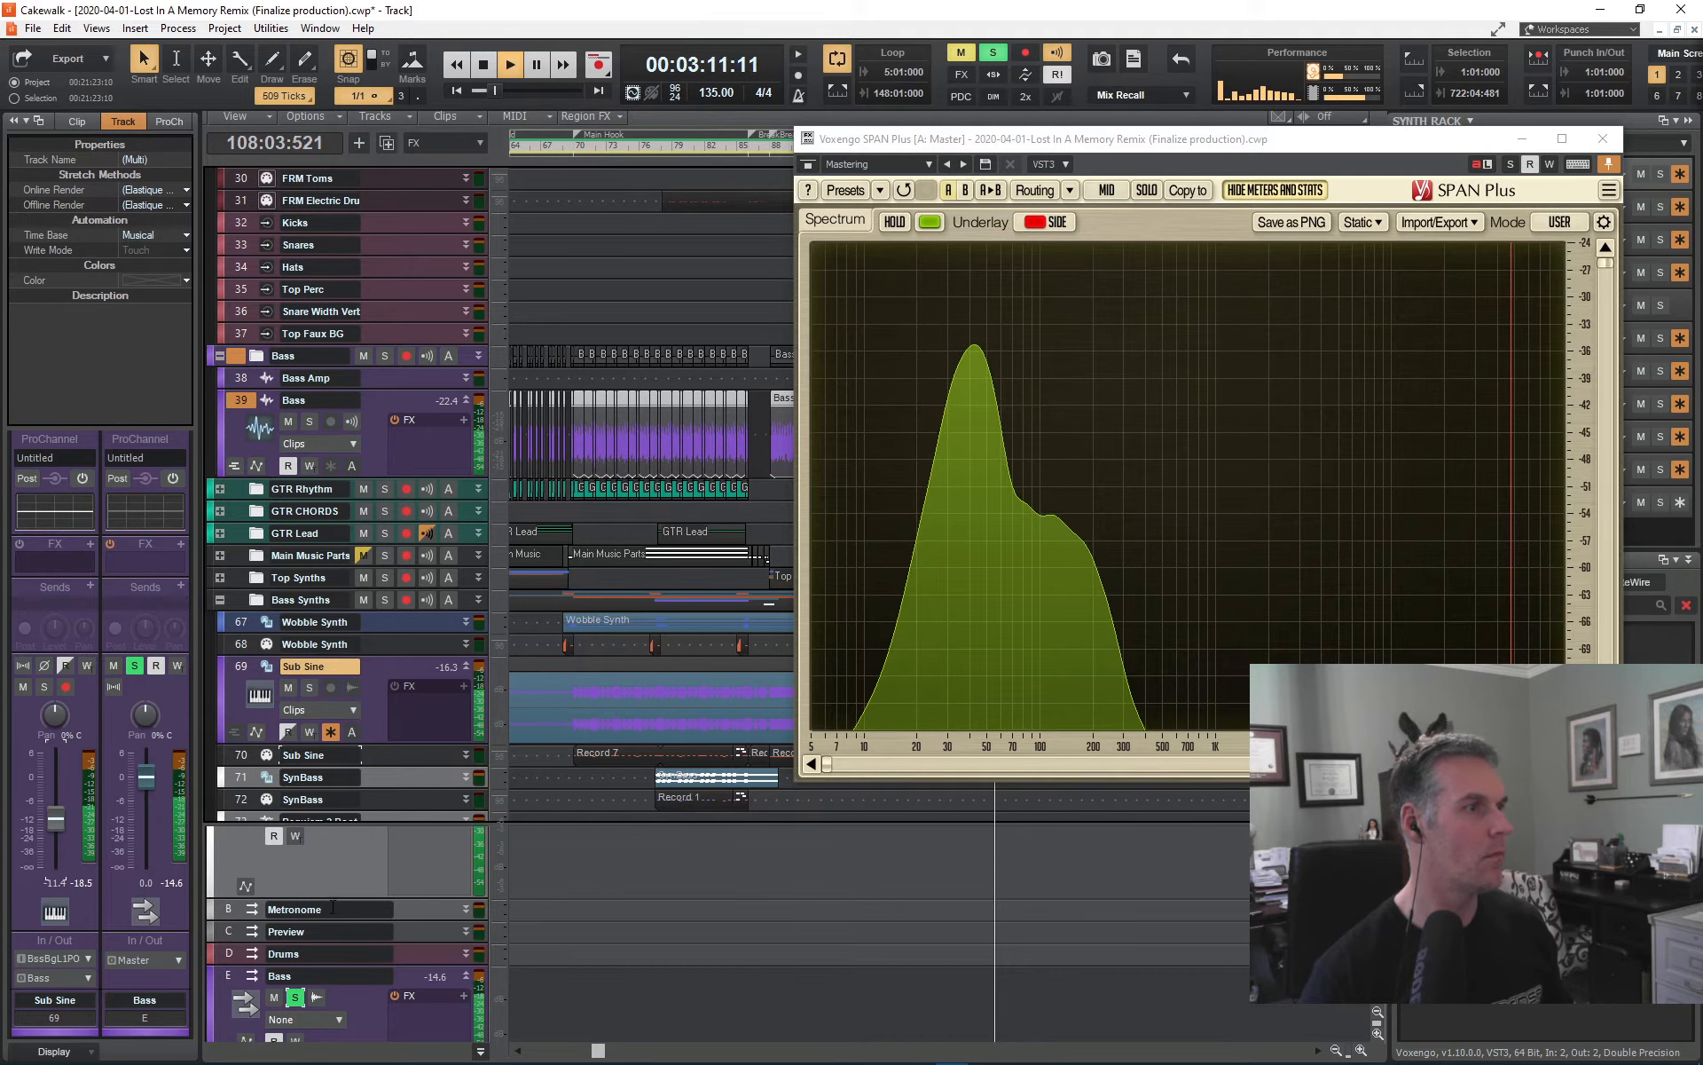
- Listen to the full mix with the Bass bus solo off, stop playback, set the playhead to measure 82 and close SPAN Plus
left_click(302, 995)
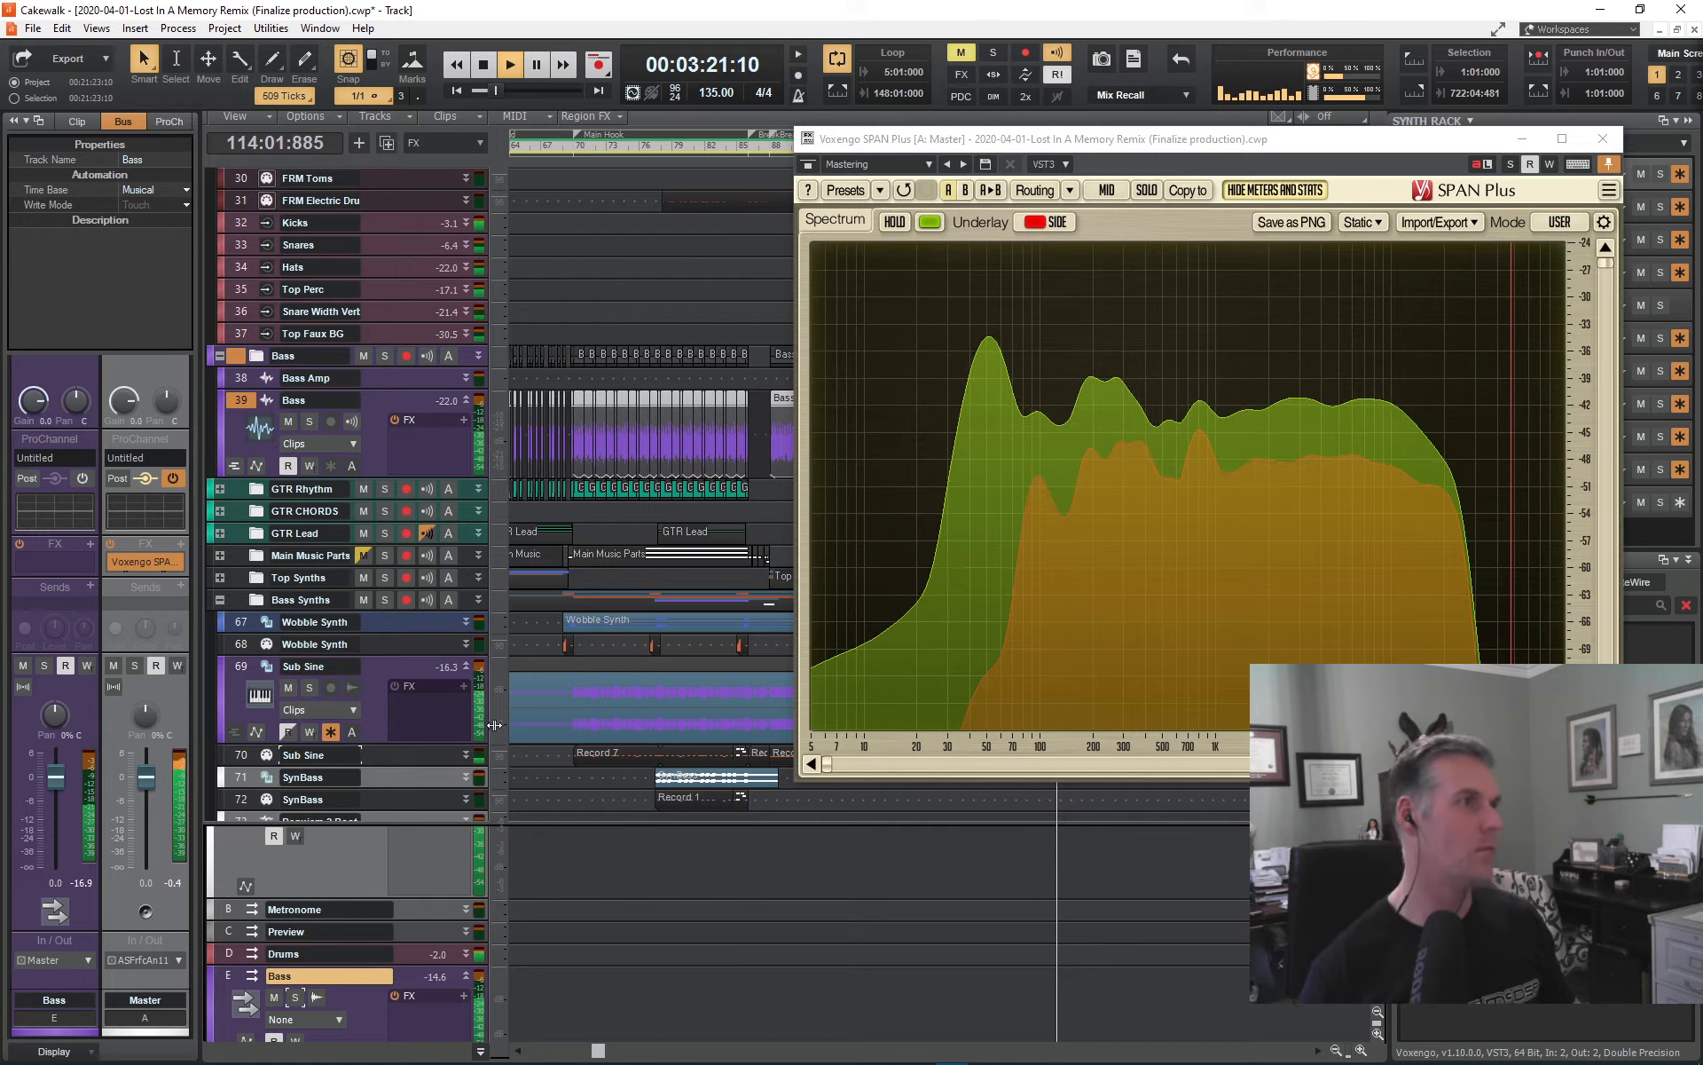
left_click(239, 672)
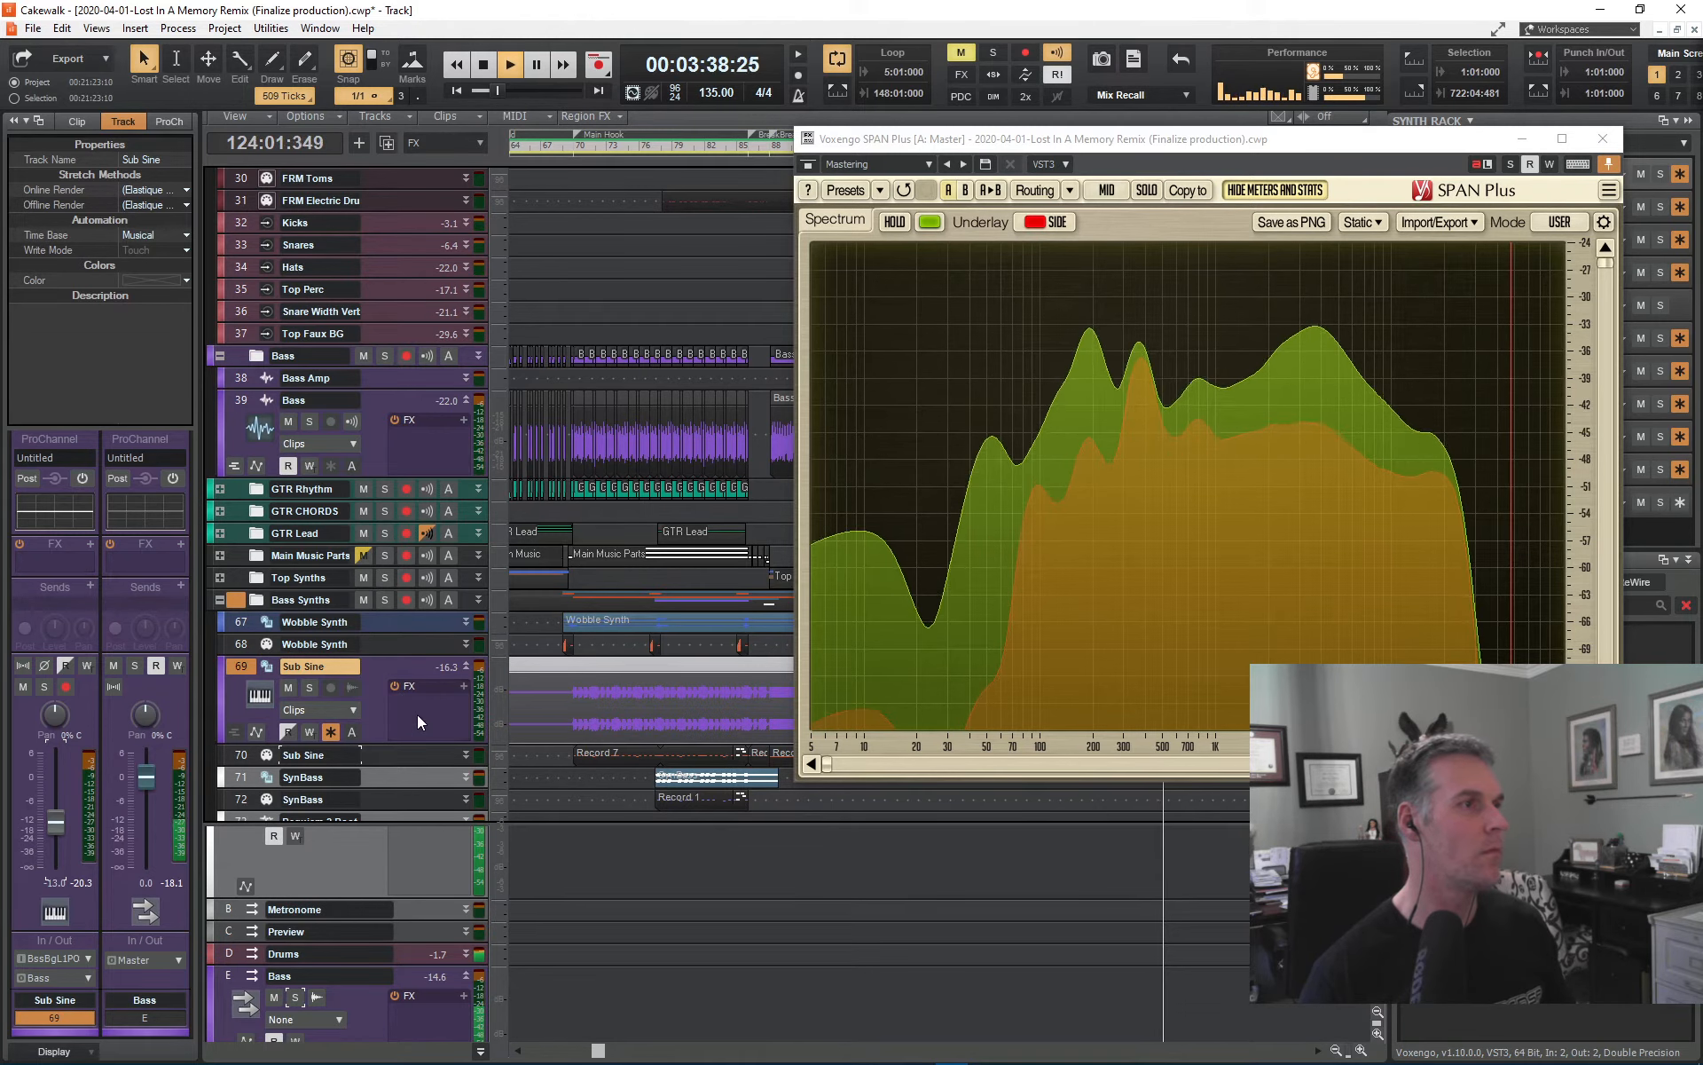
key("space")
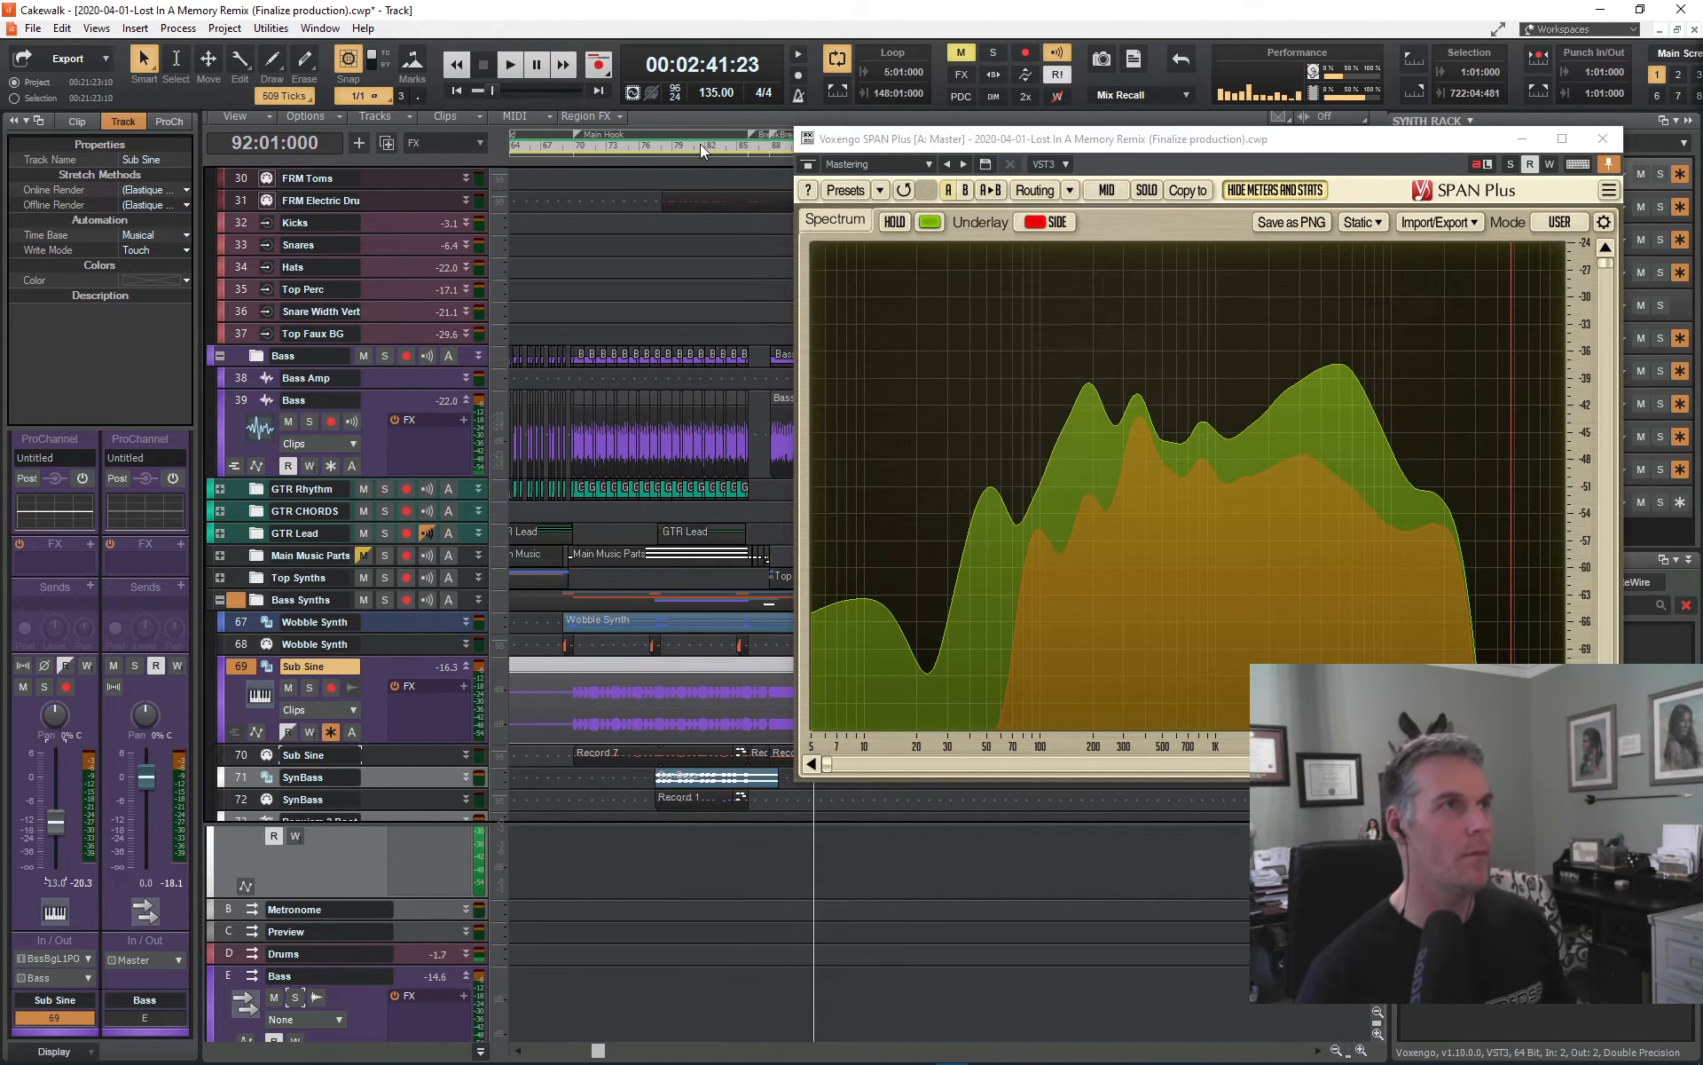
left_click(703, 142)
right_click(404, 708)
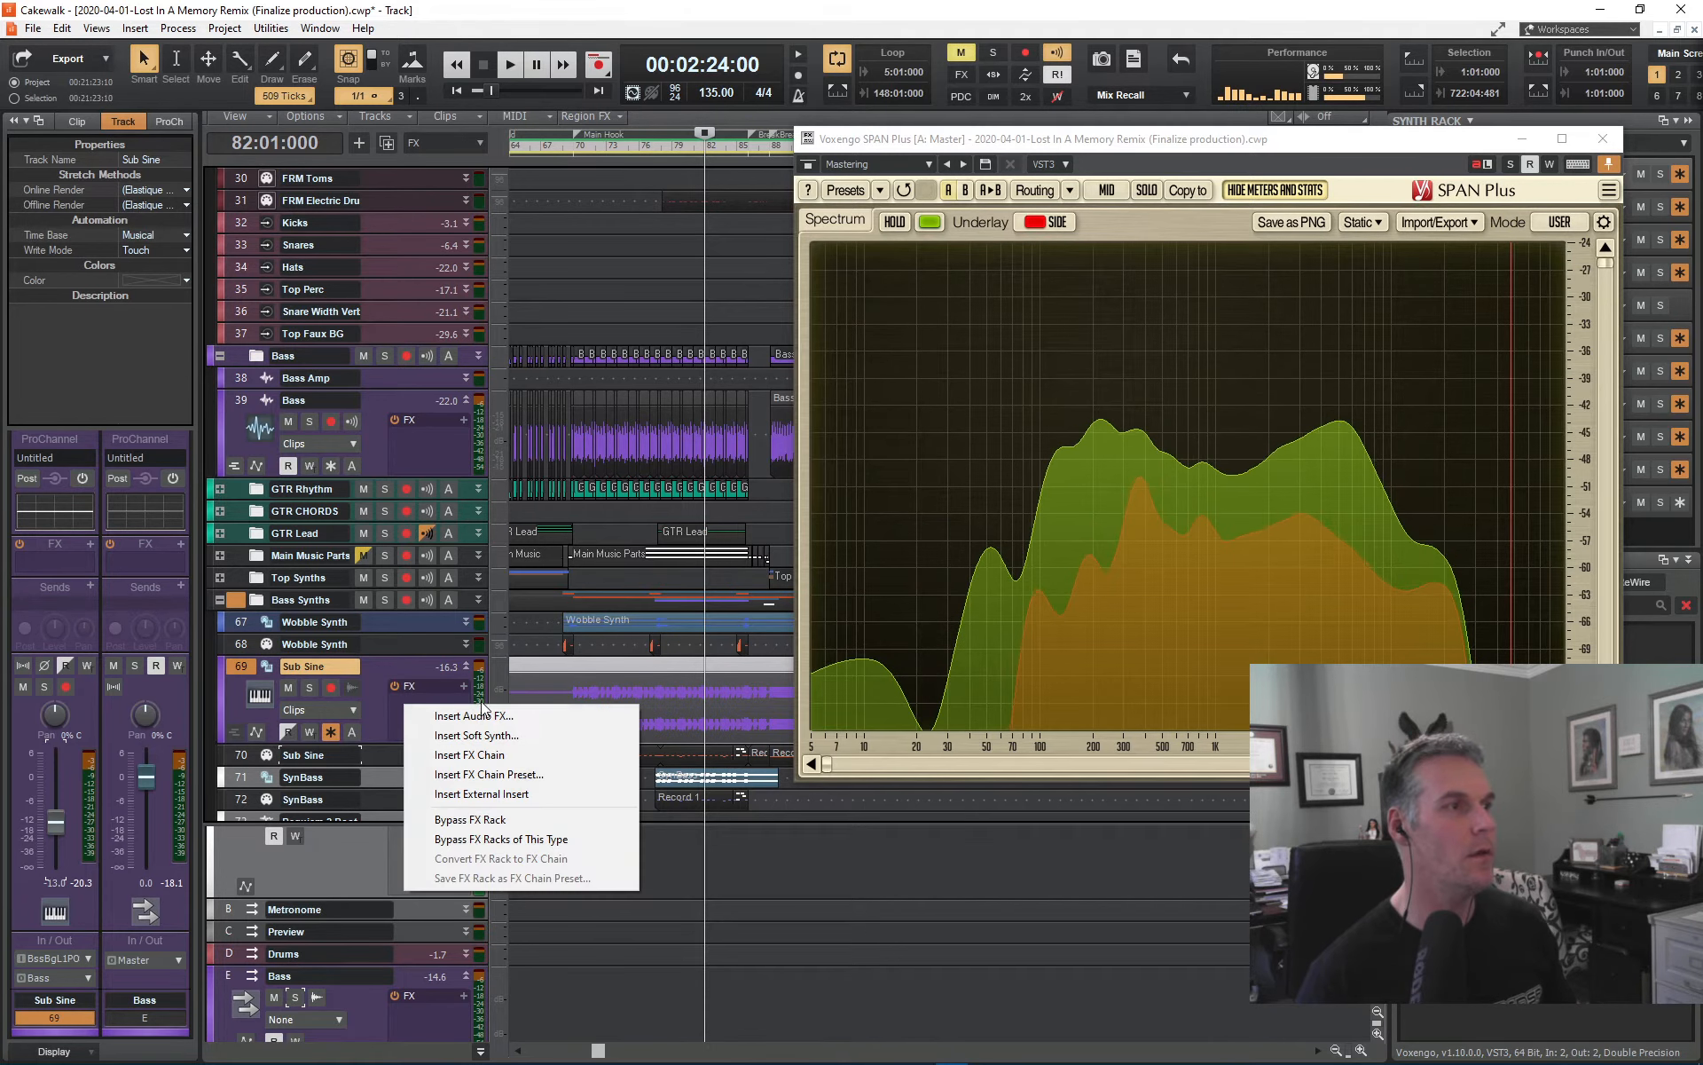
left_click(1604, 139)
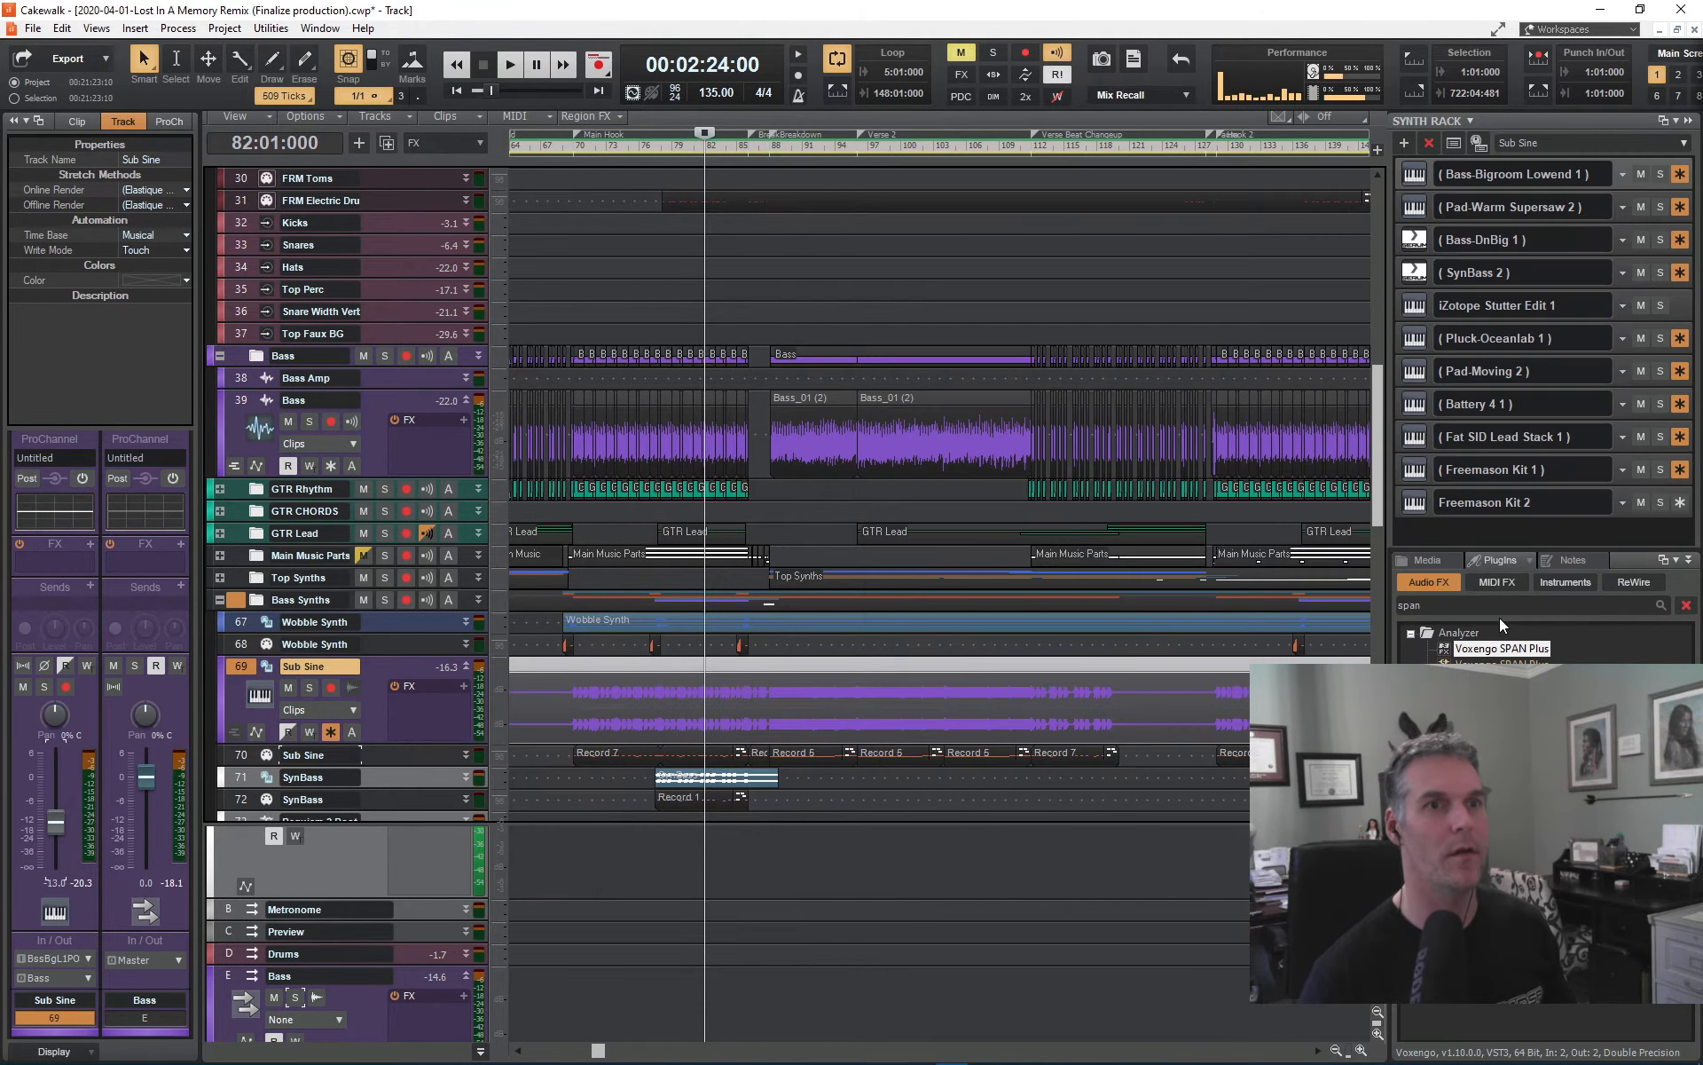
- Insert the Waves C1 comp-sc Stereo compressor on the Bass bus and load its Bass Compressor preset
left_click(1456, 605)
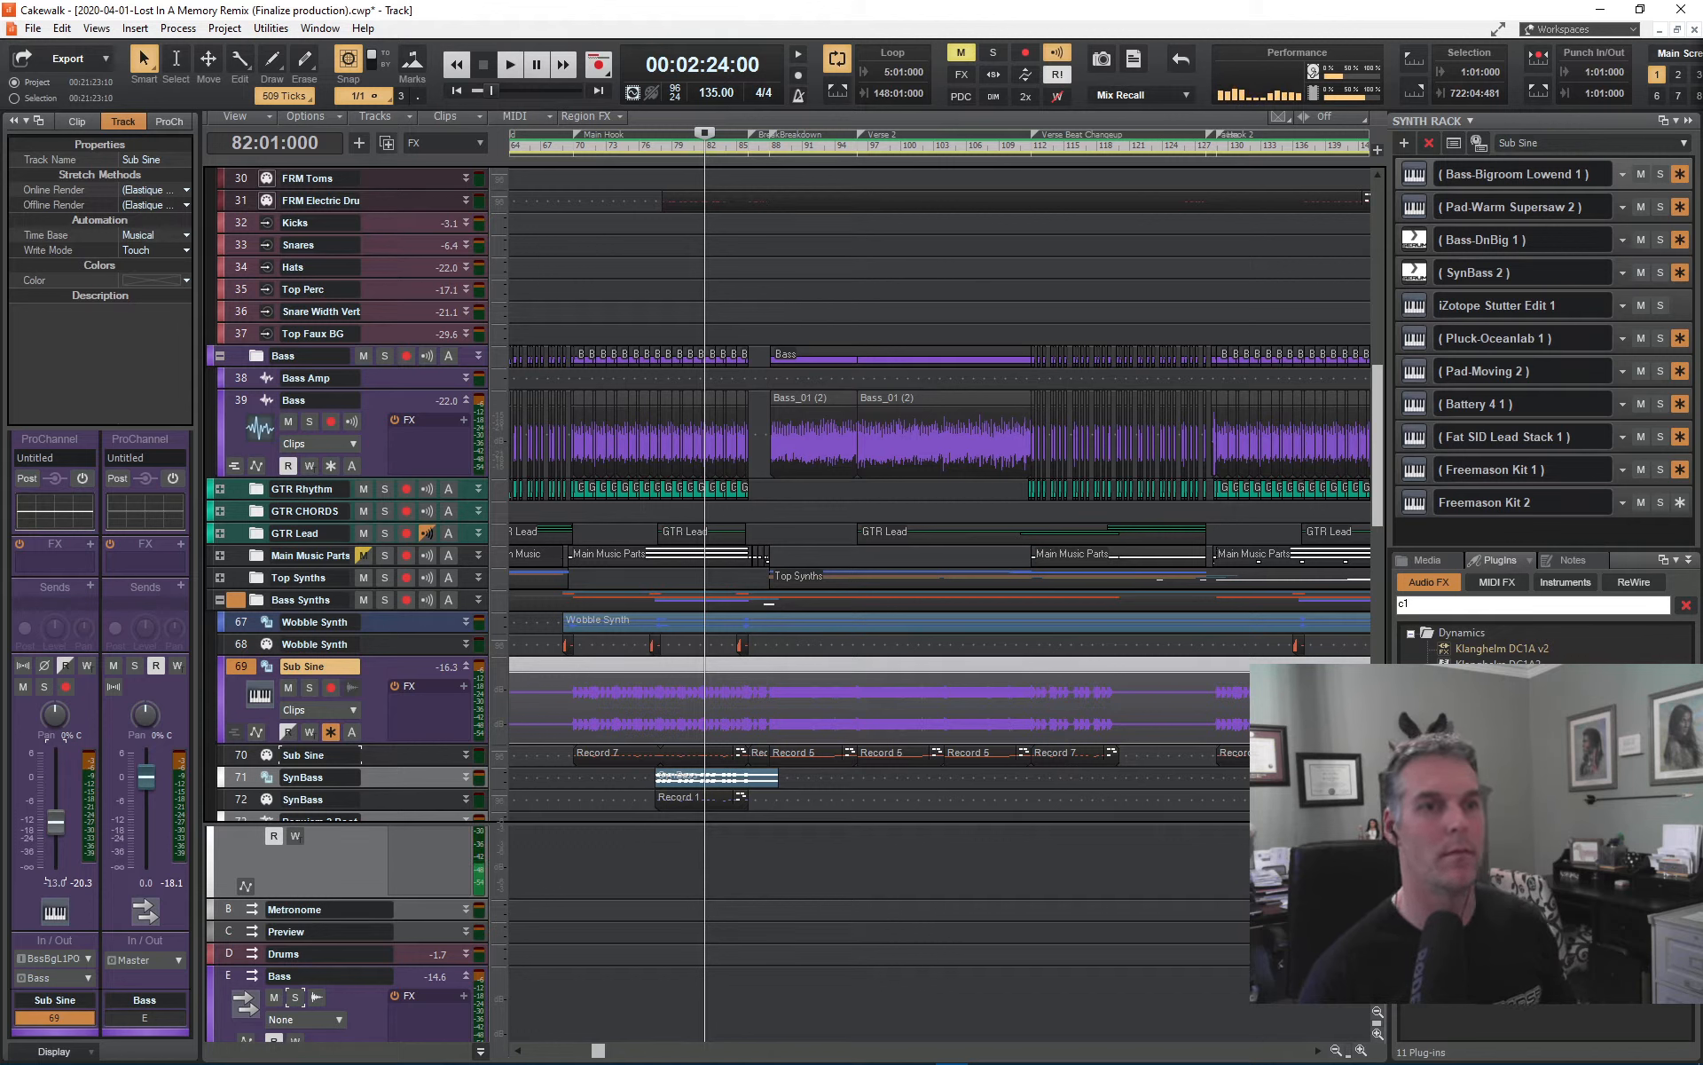
left_click_drag(1499, 753, 428, 1011)
left_click(1681, 610)
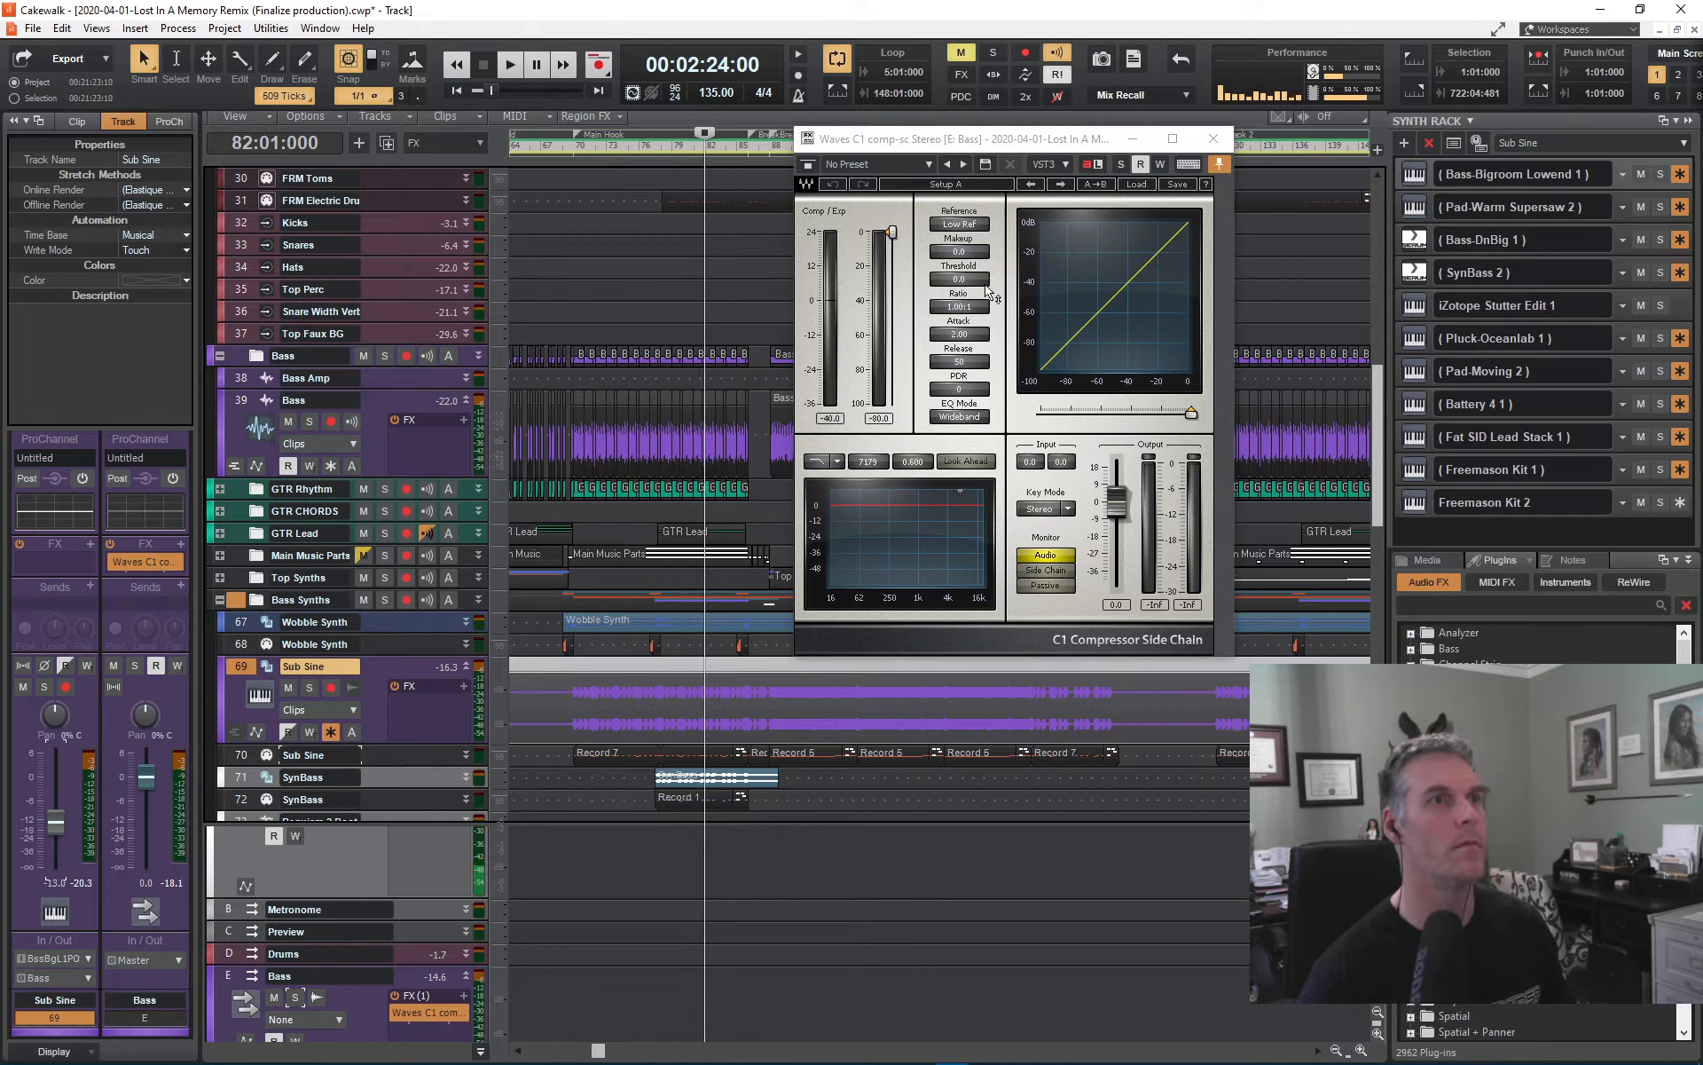
left_click(1137, 185)
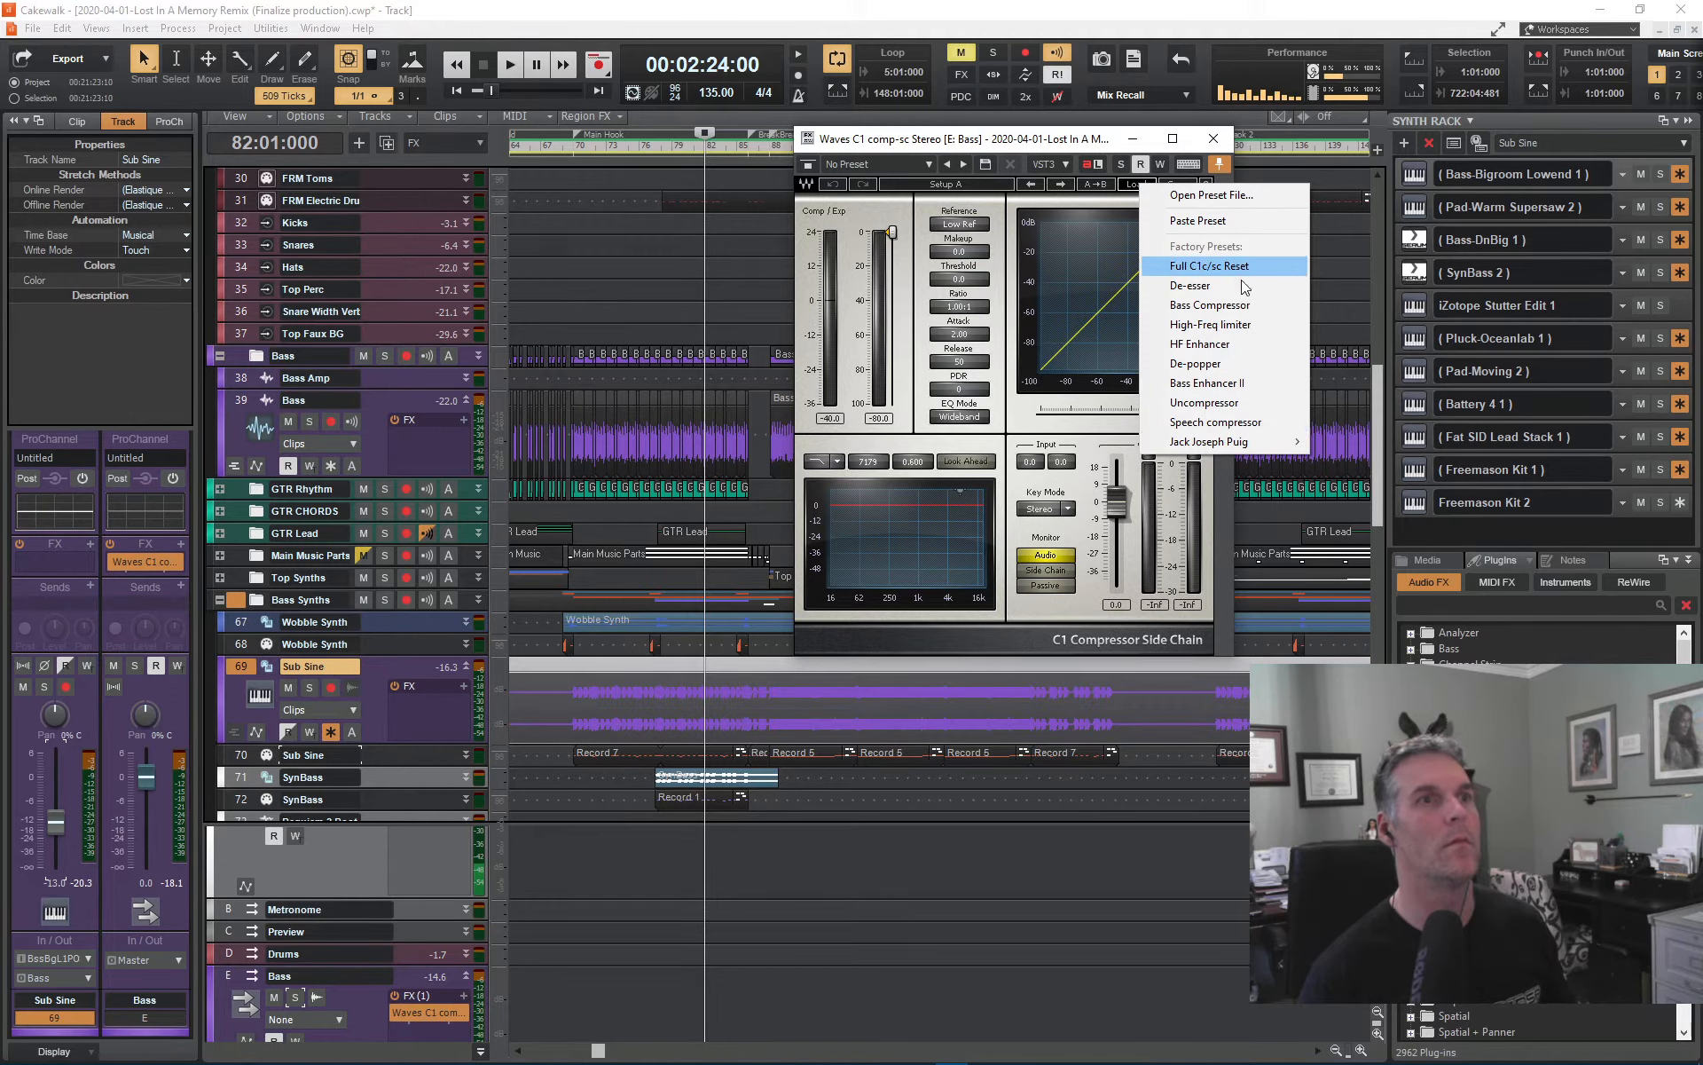
left_click(1251, 307)
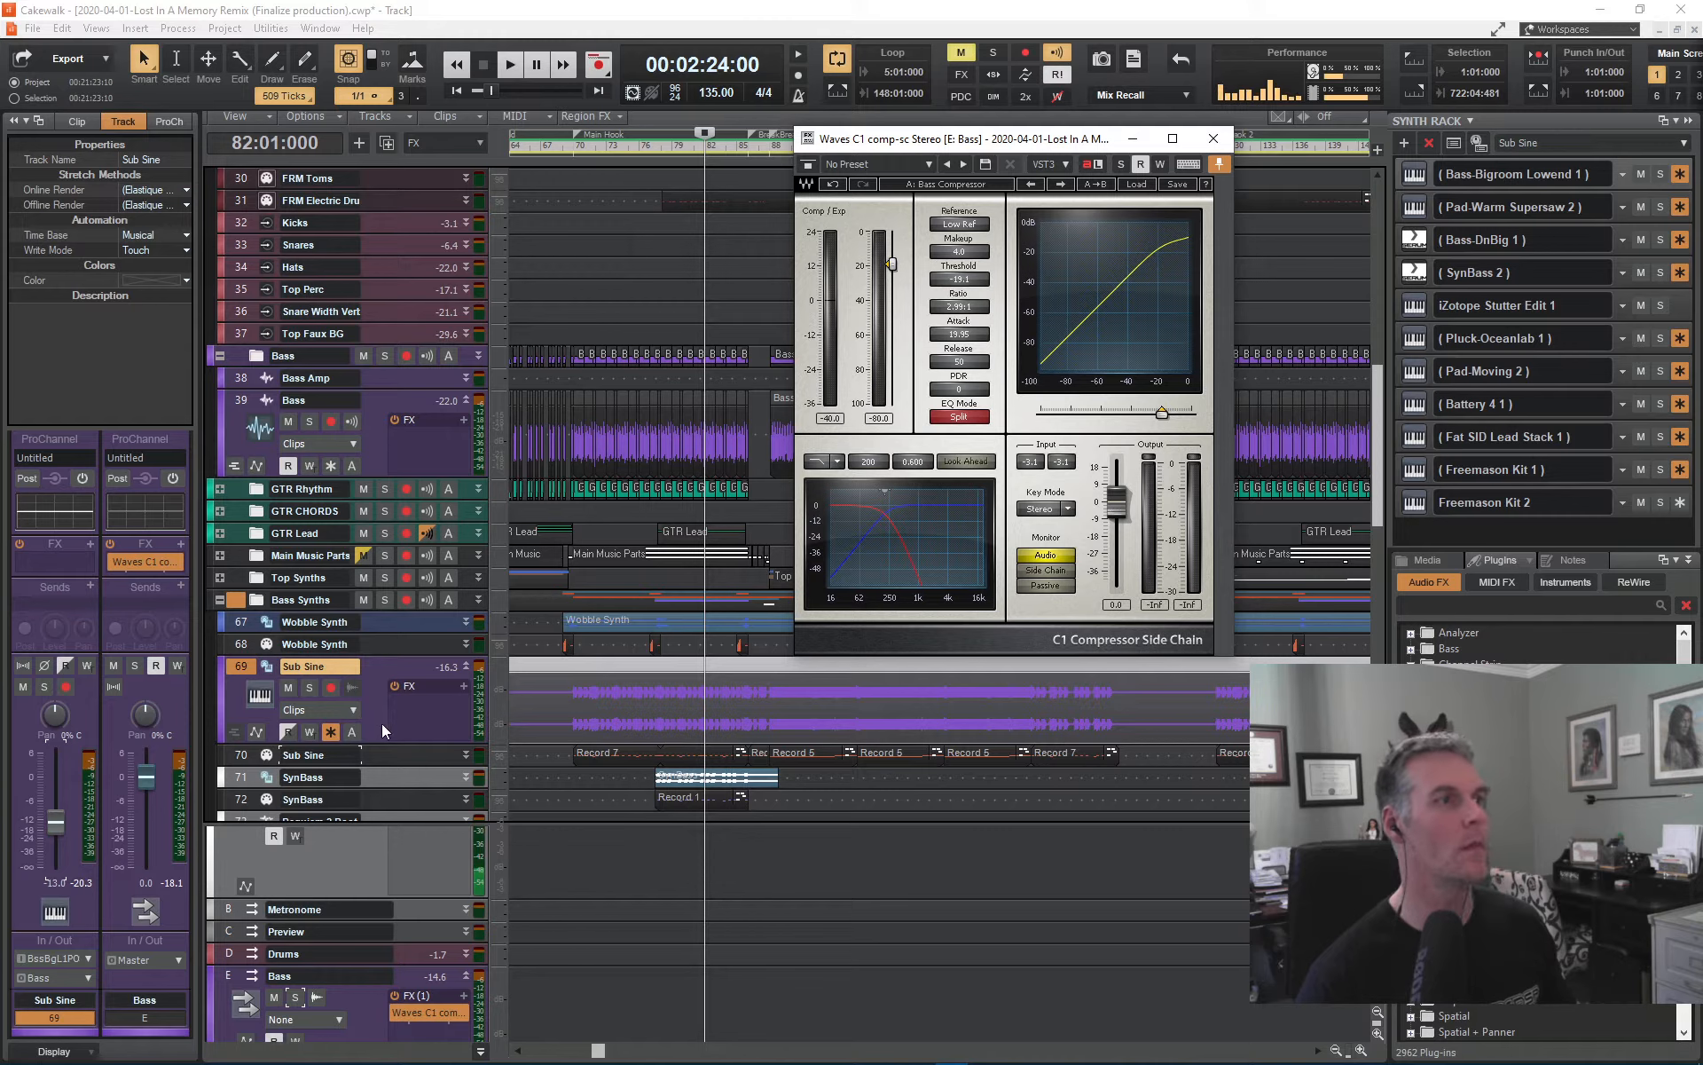
- Examine the destinations available to the Kicks track's Master send for a side-chain input of the Bass bus compressor
scroll(393, 272, "up", 3)
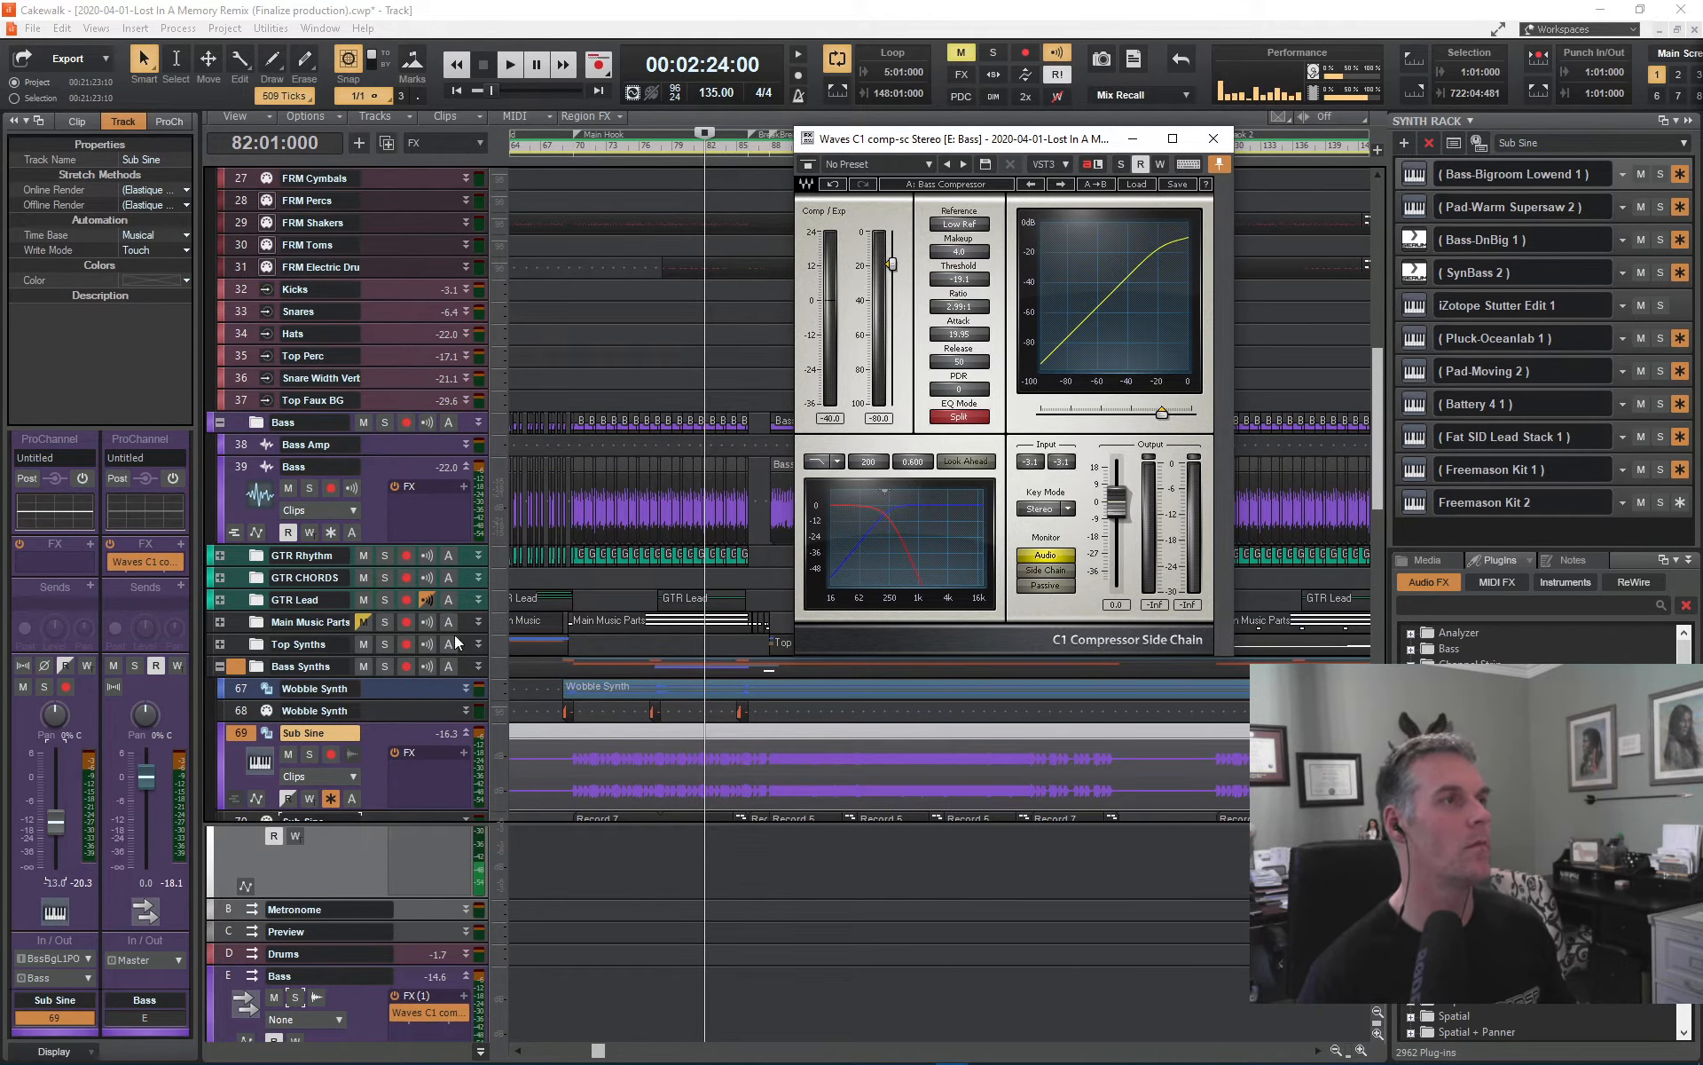
scroll(404, 896, "up", 3)
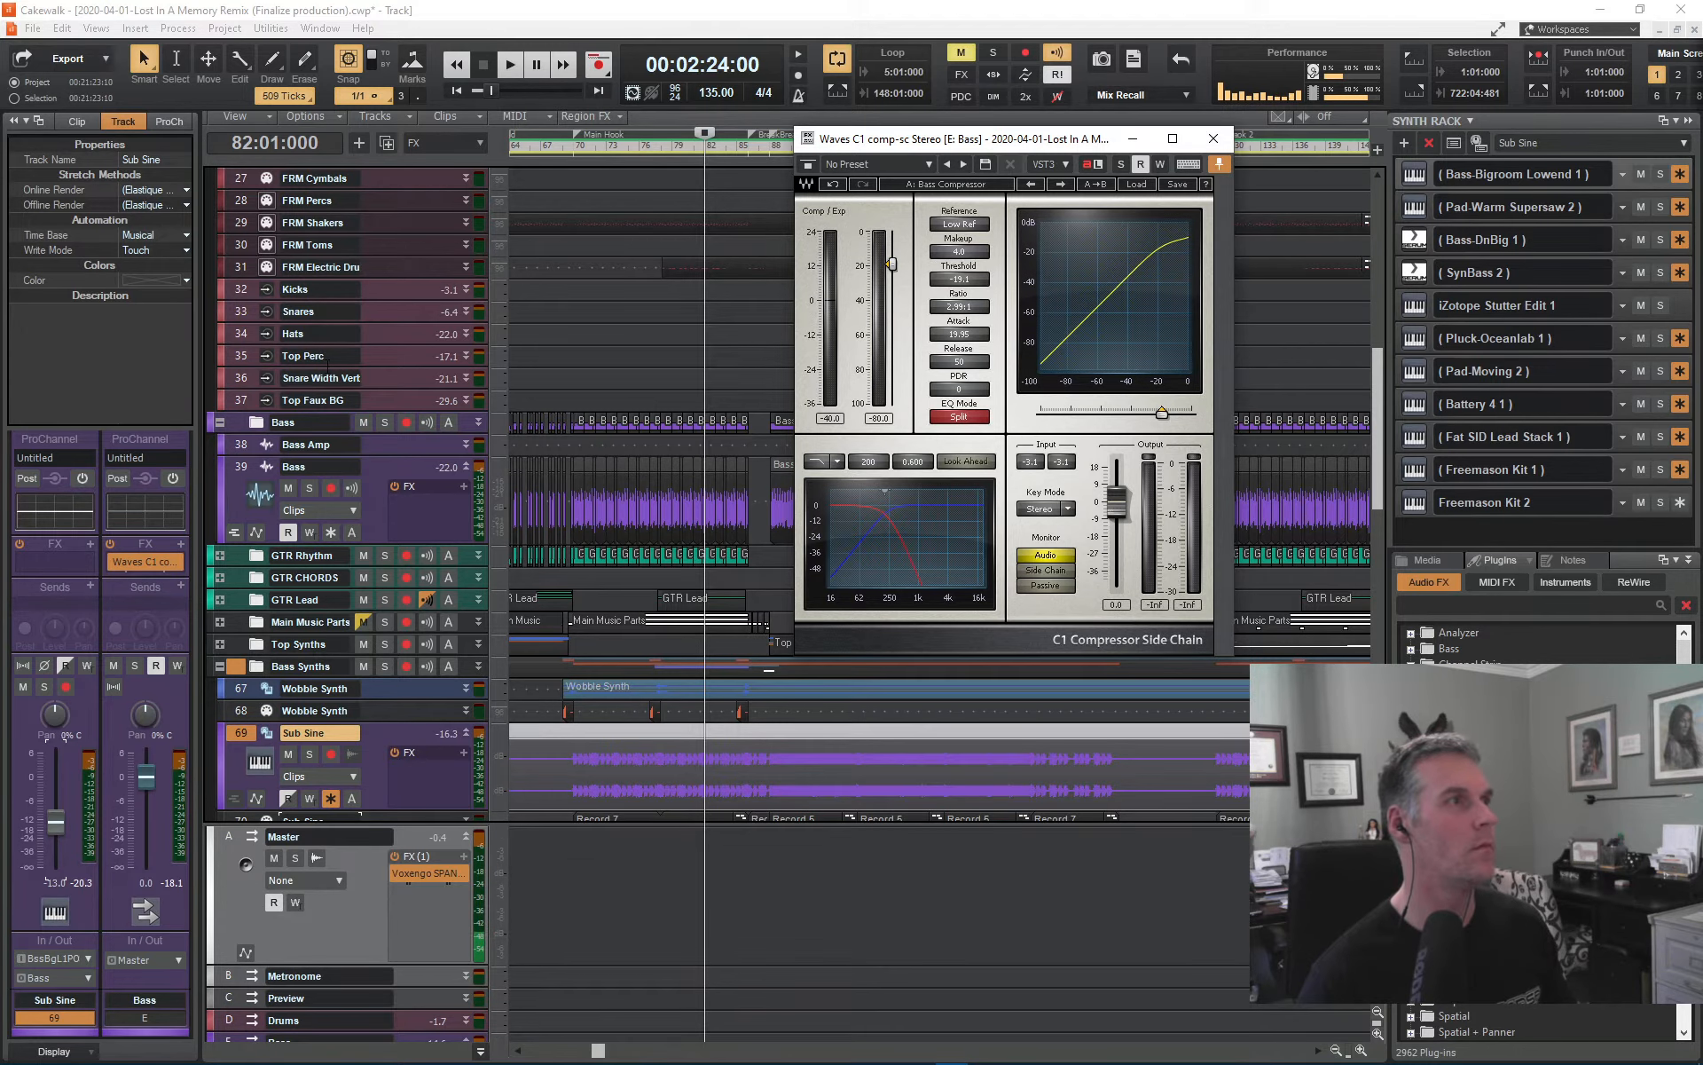
scroll(372, 365, "up", 15)
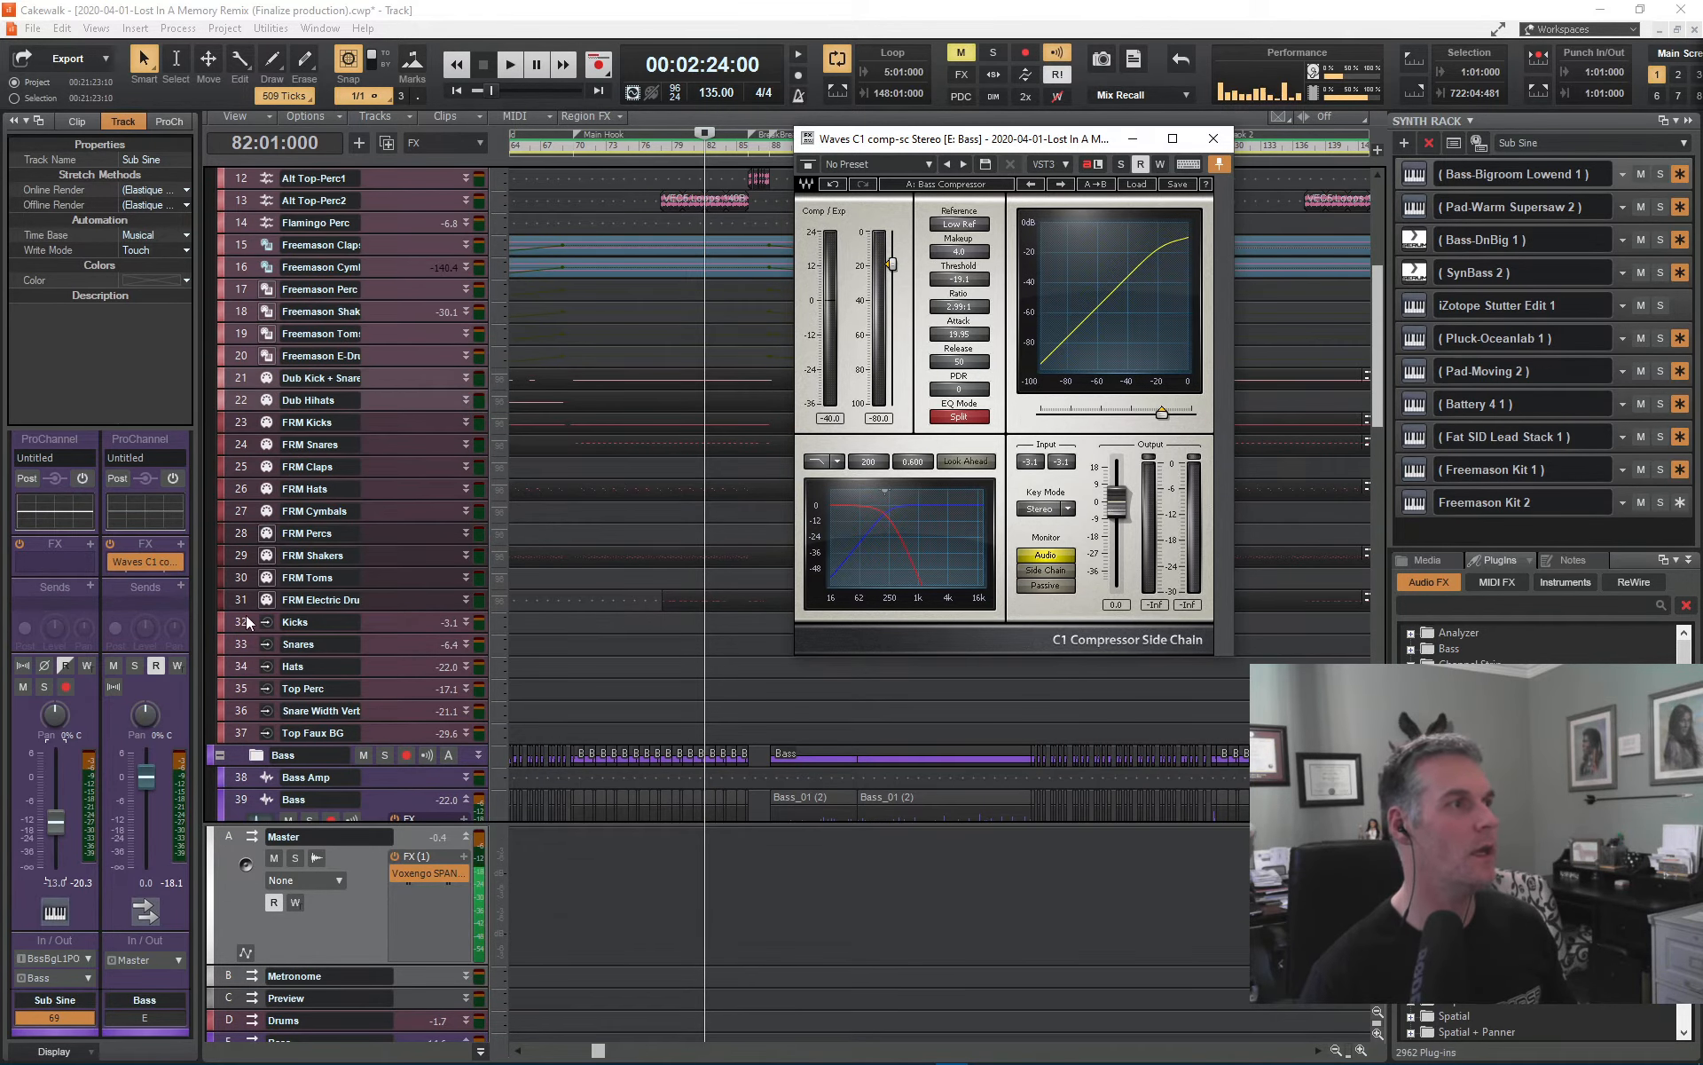
left_click(247, 618)
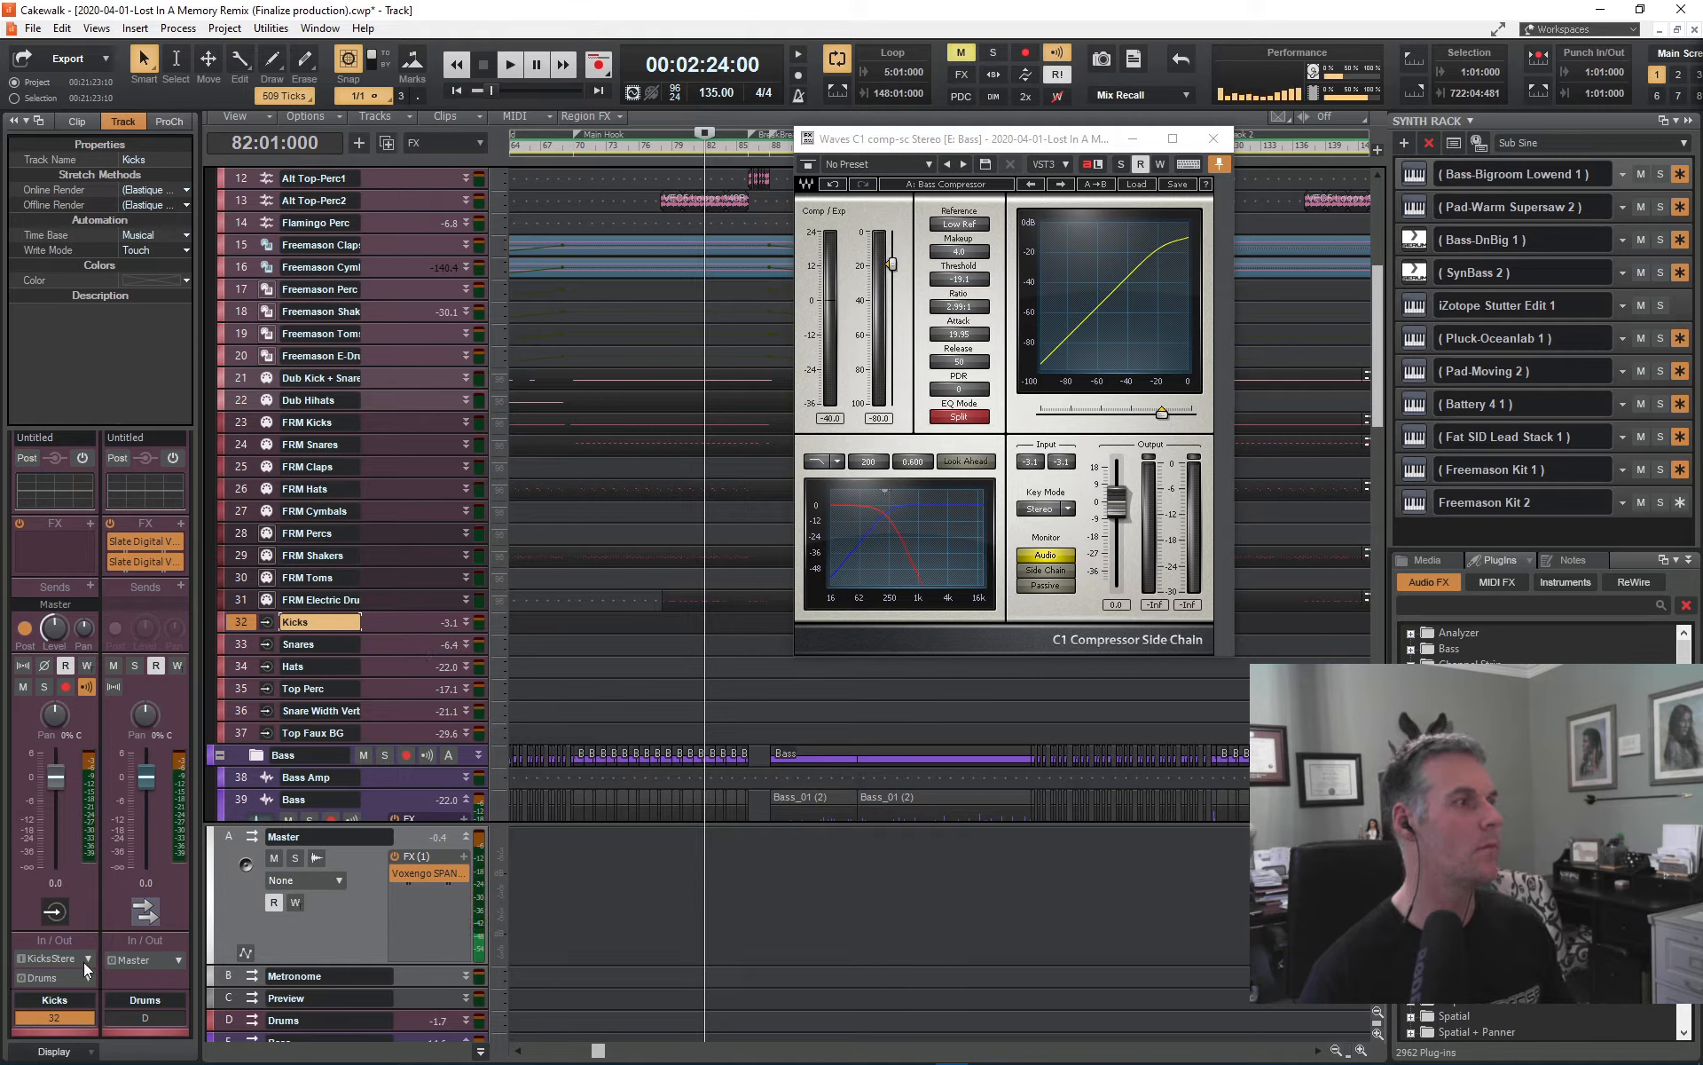
left_click(62, 606)
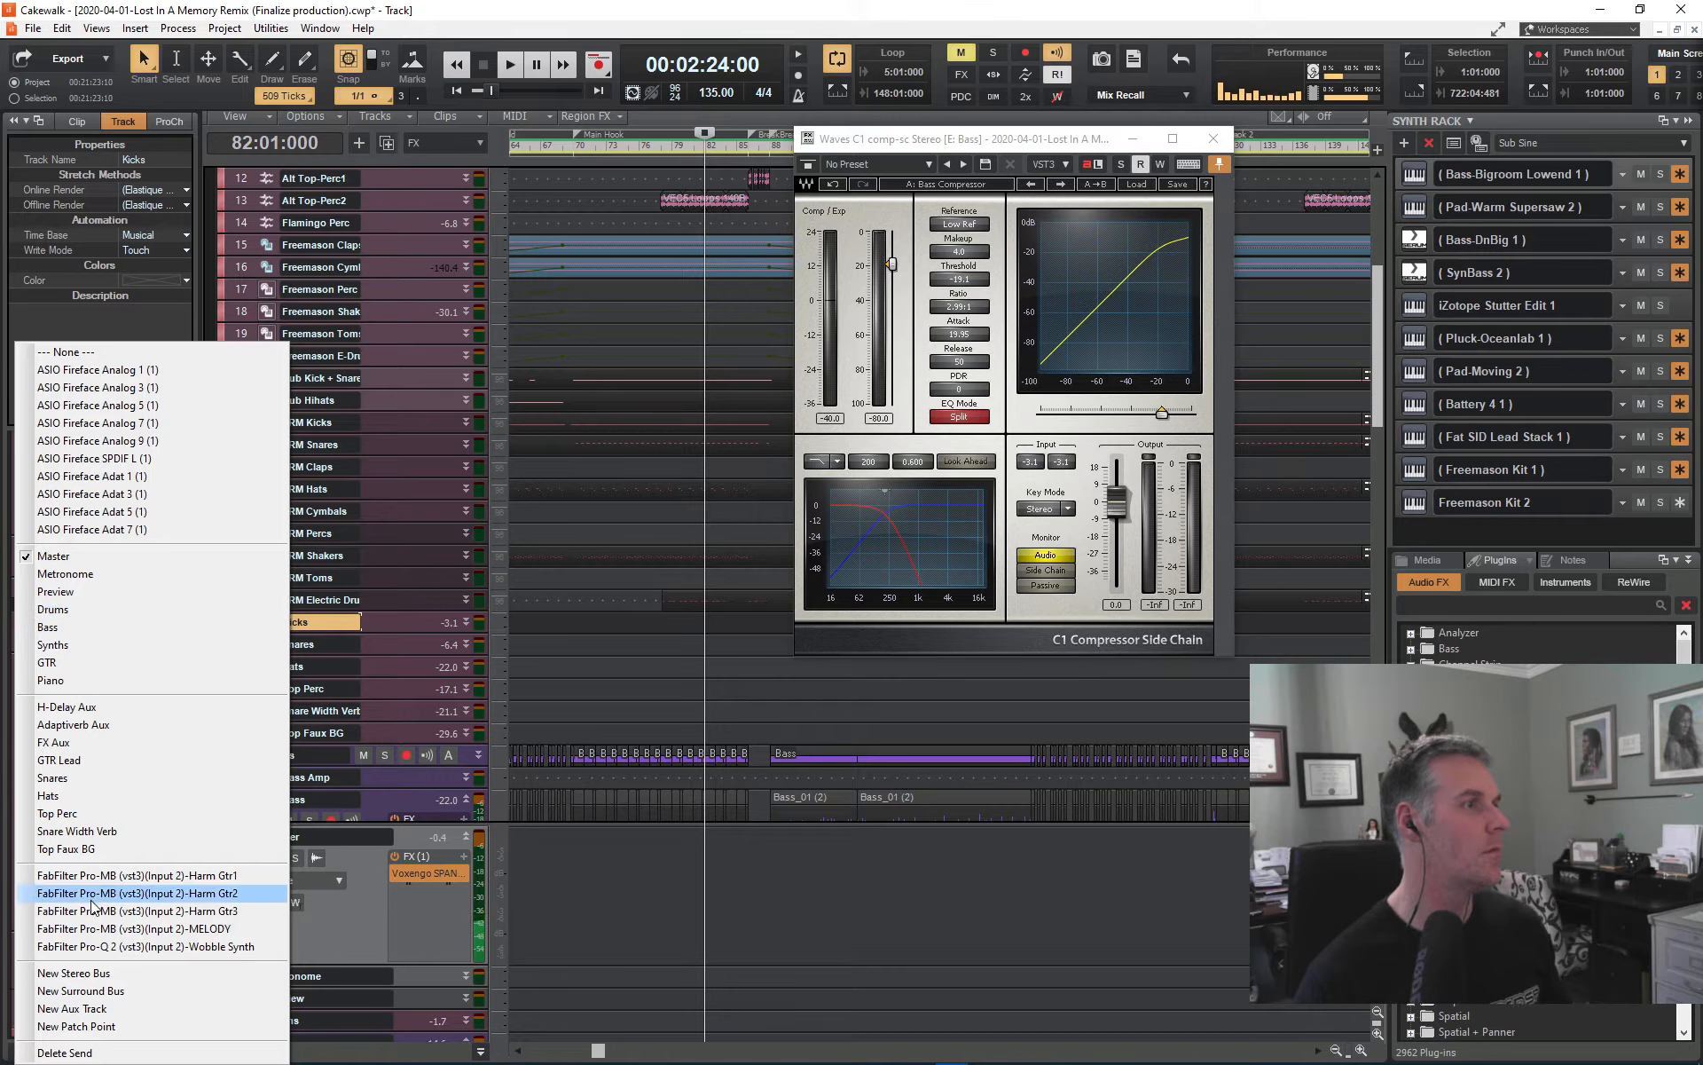
left_click(350, 930)
scroll(298, 754, "down", 3)
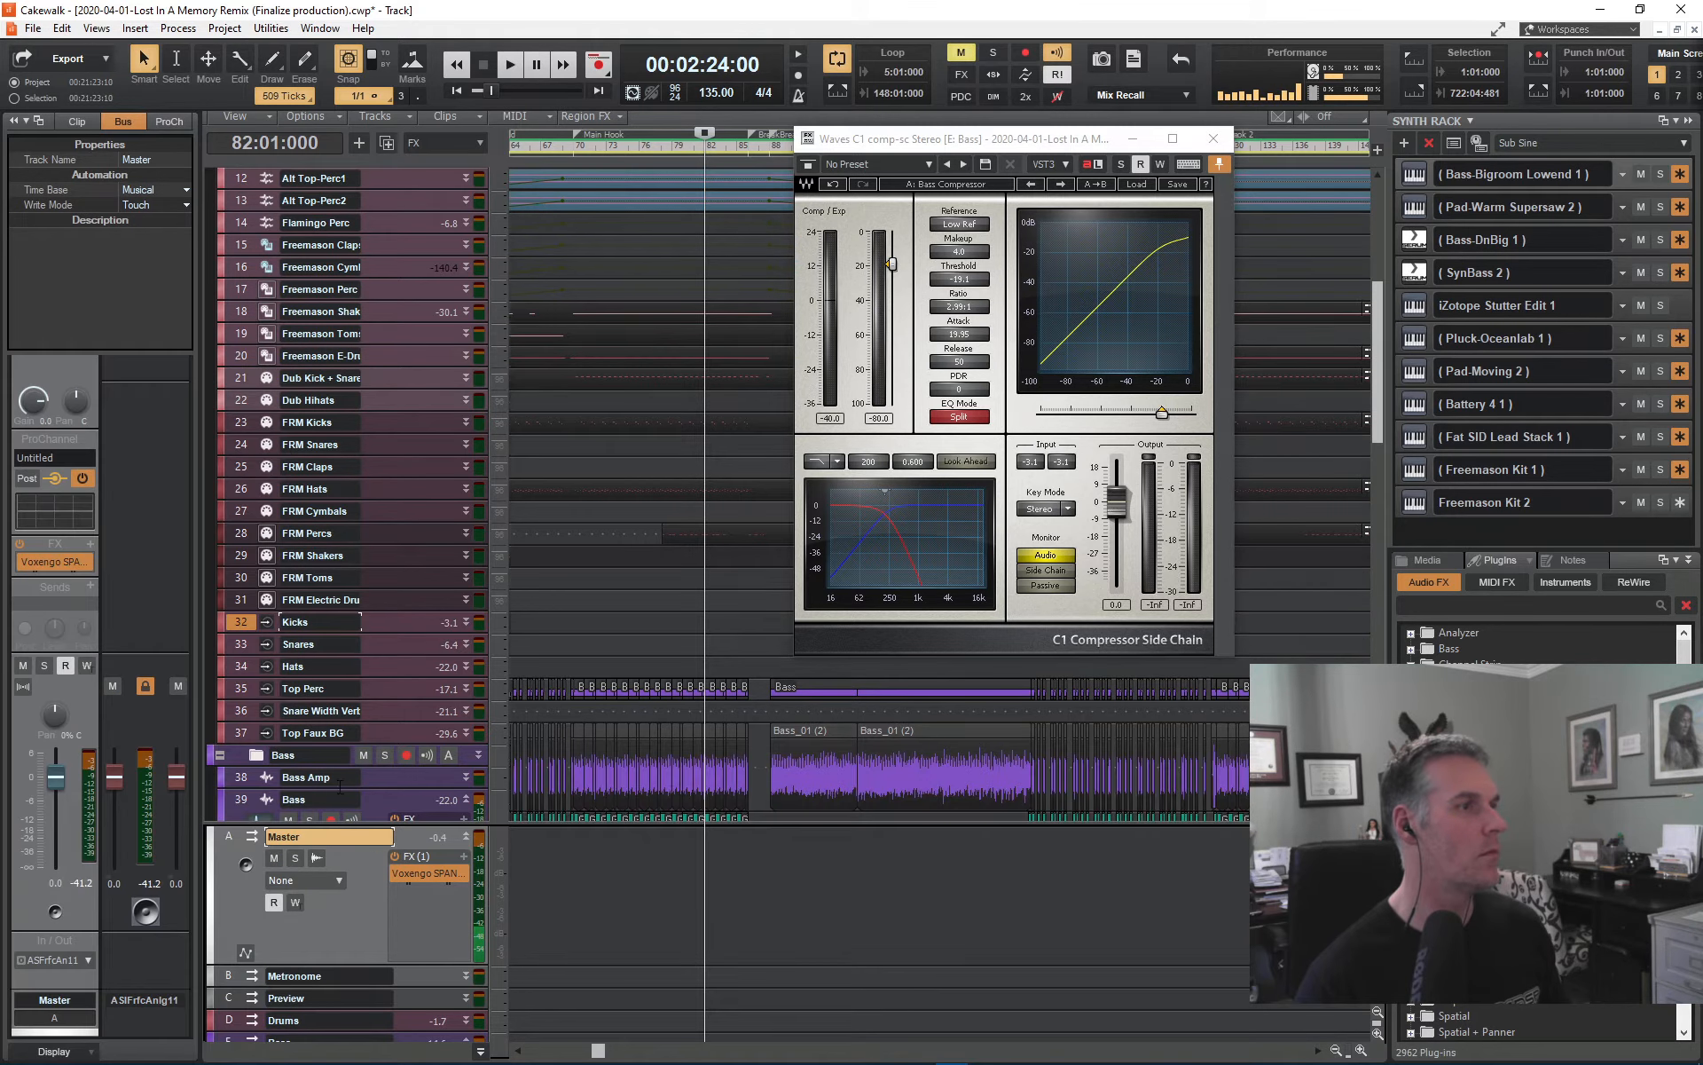
left_click(239, 555)
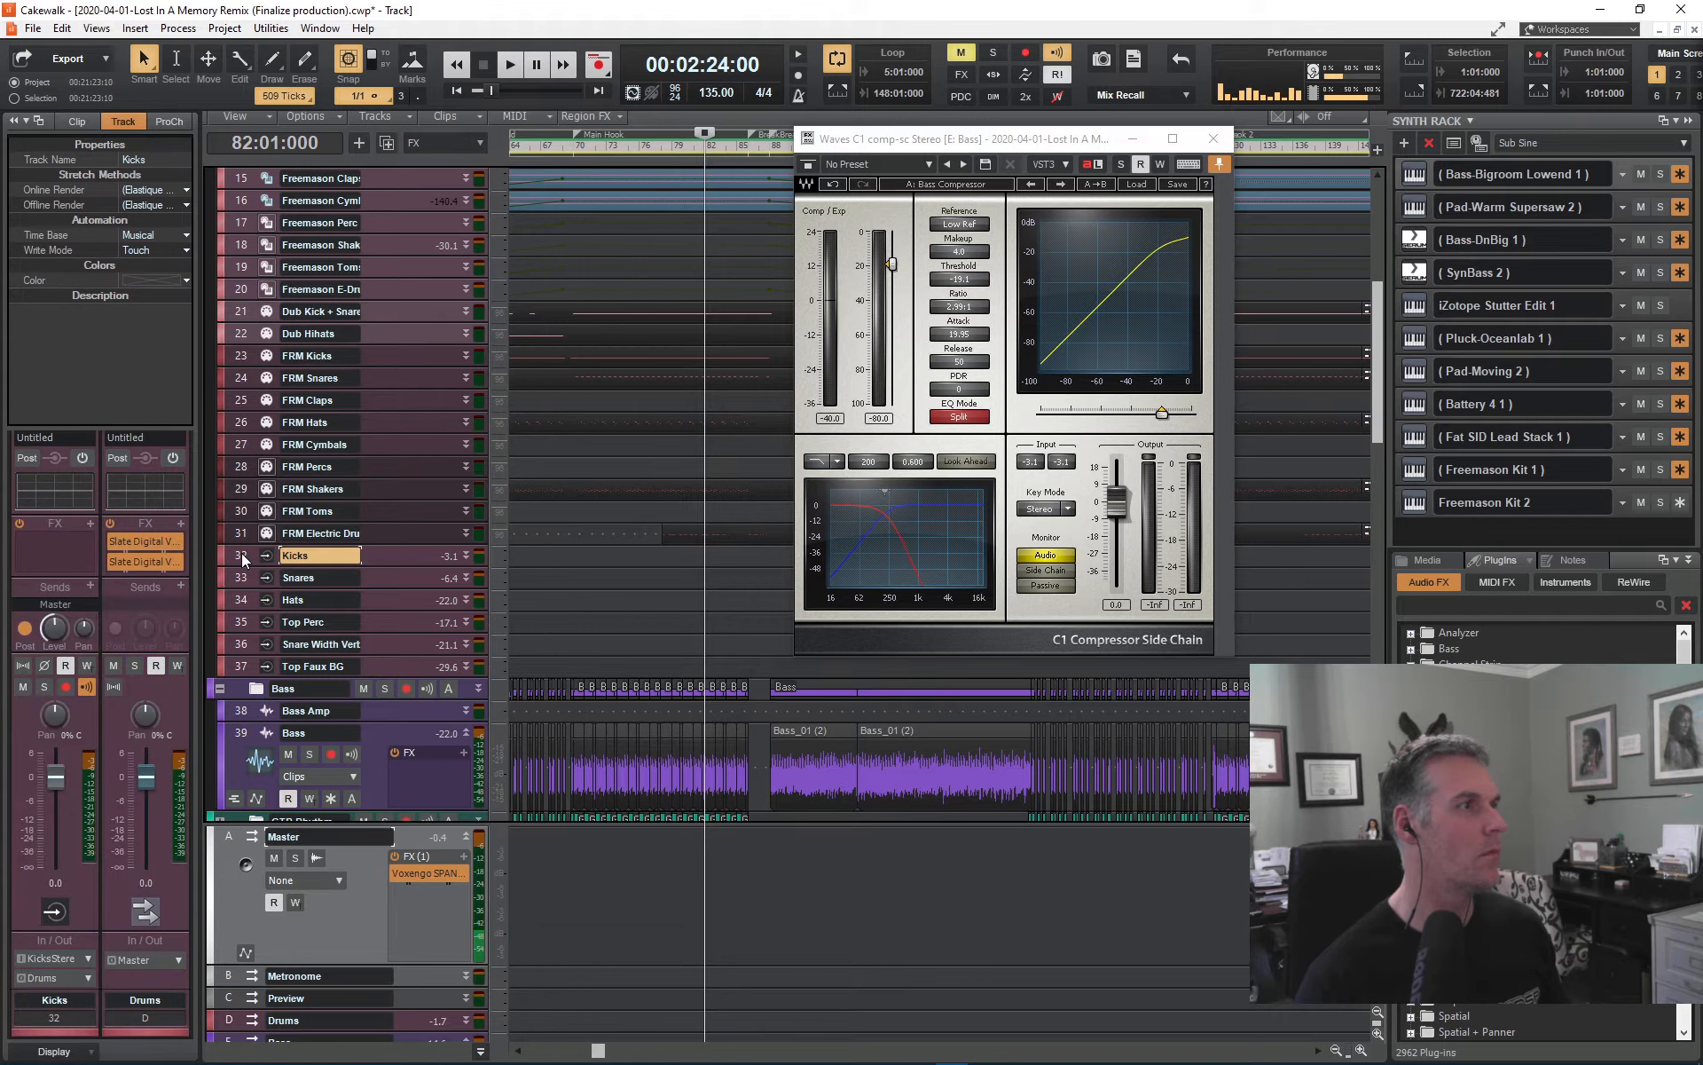
left_click(55, 605)
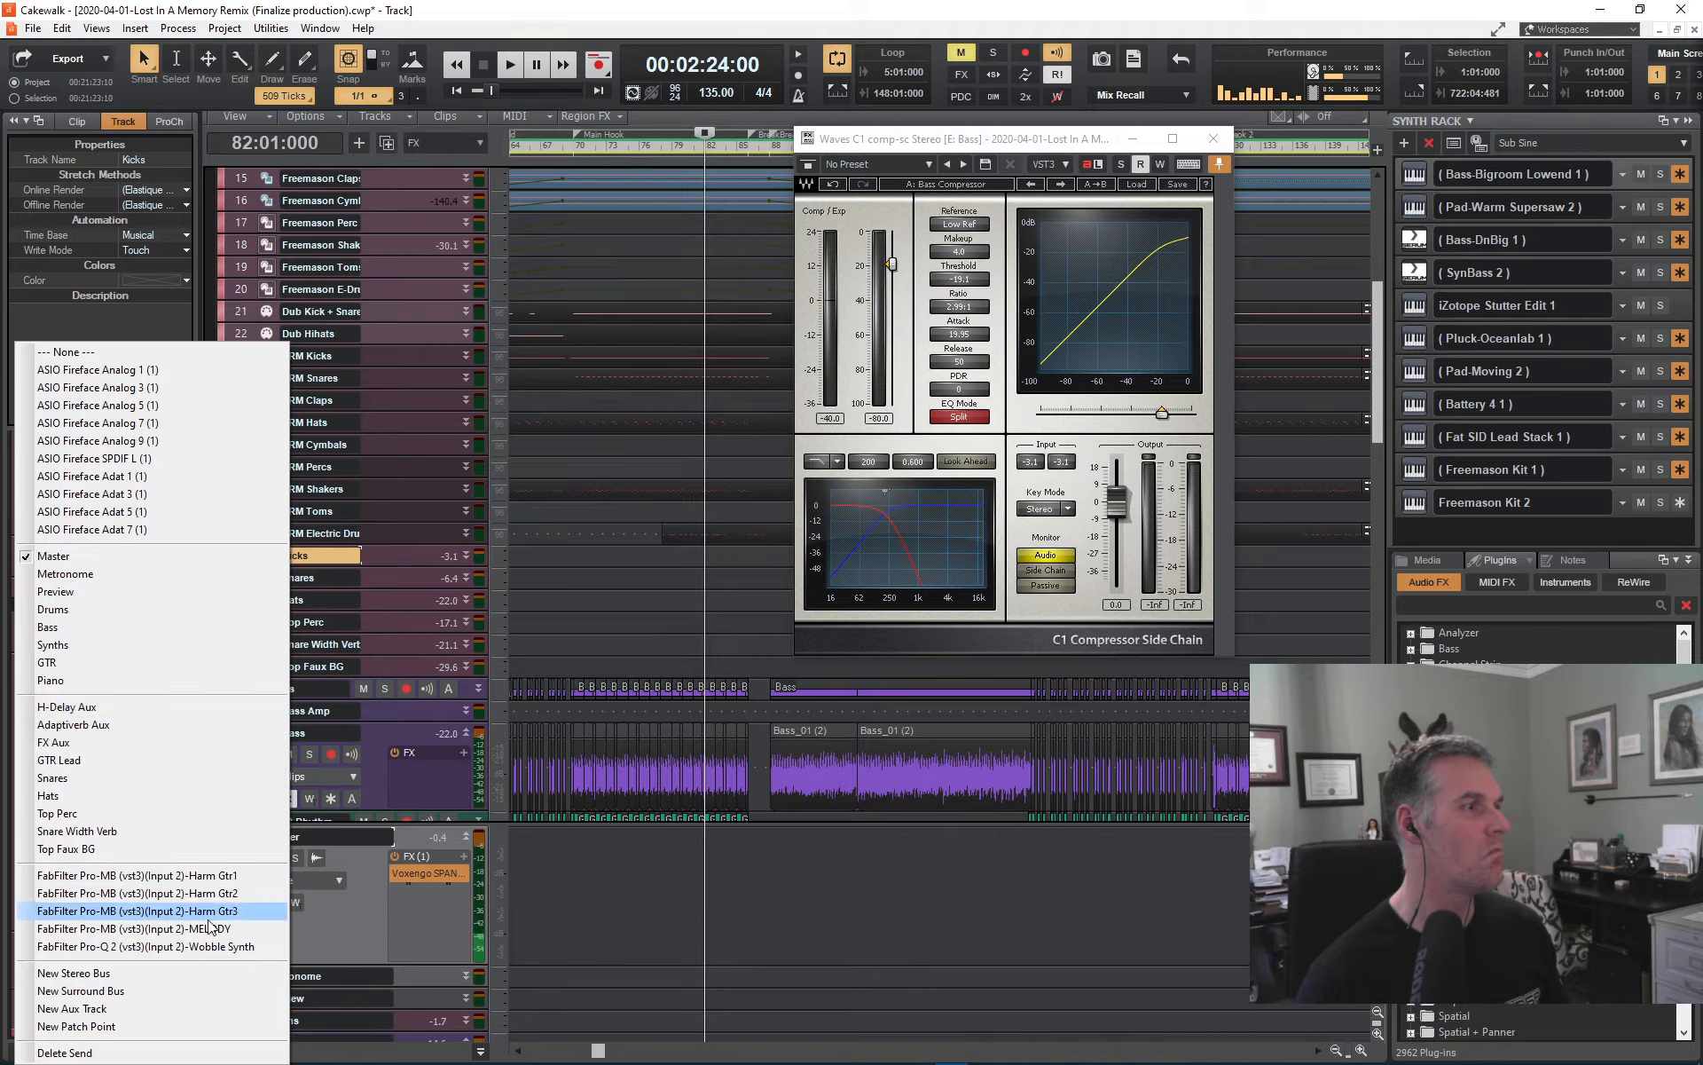
left_click(364, 934)
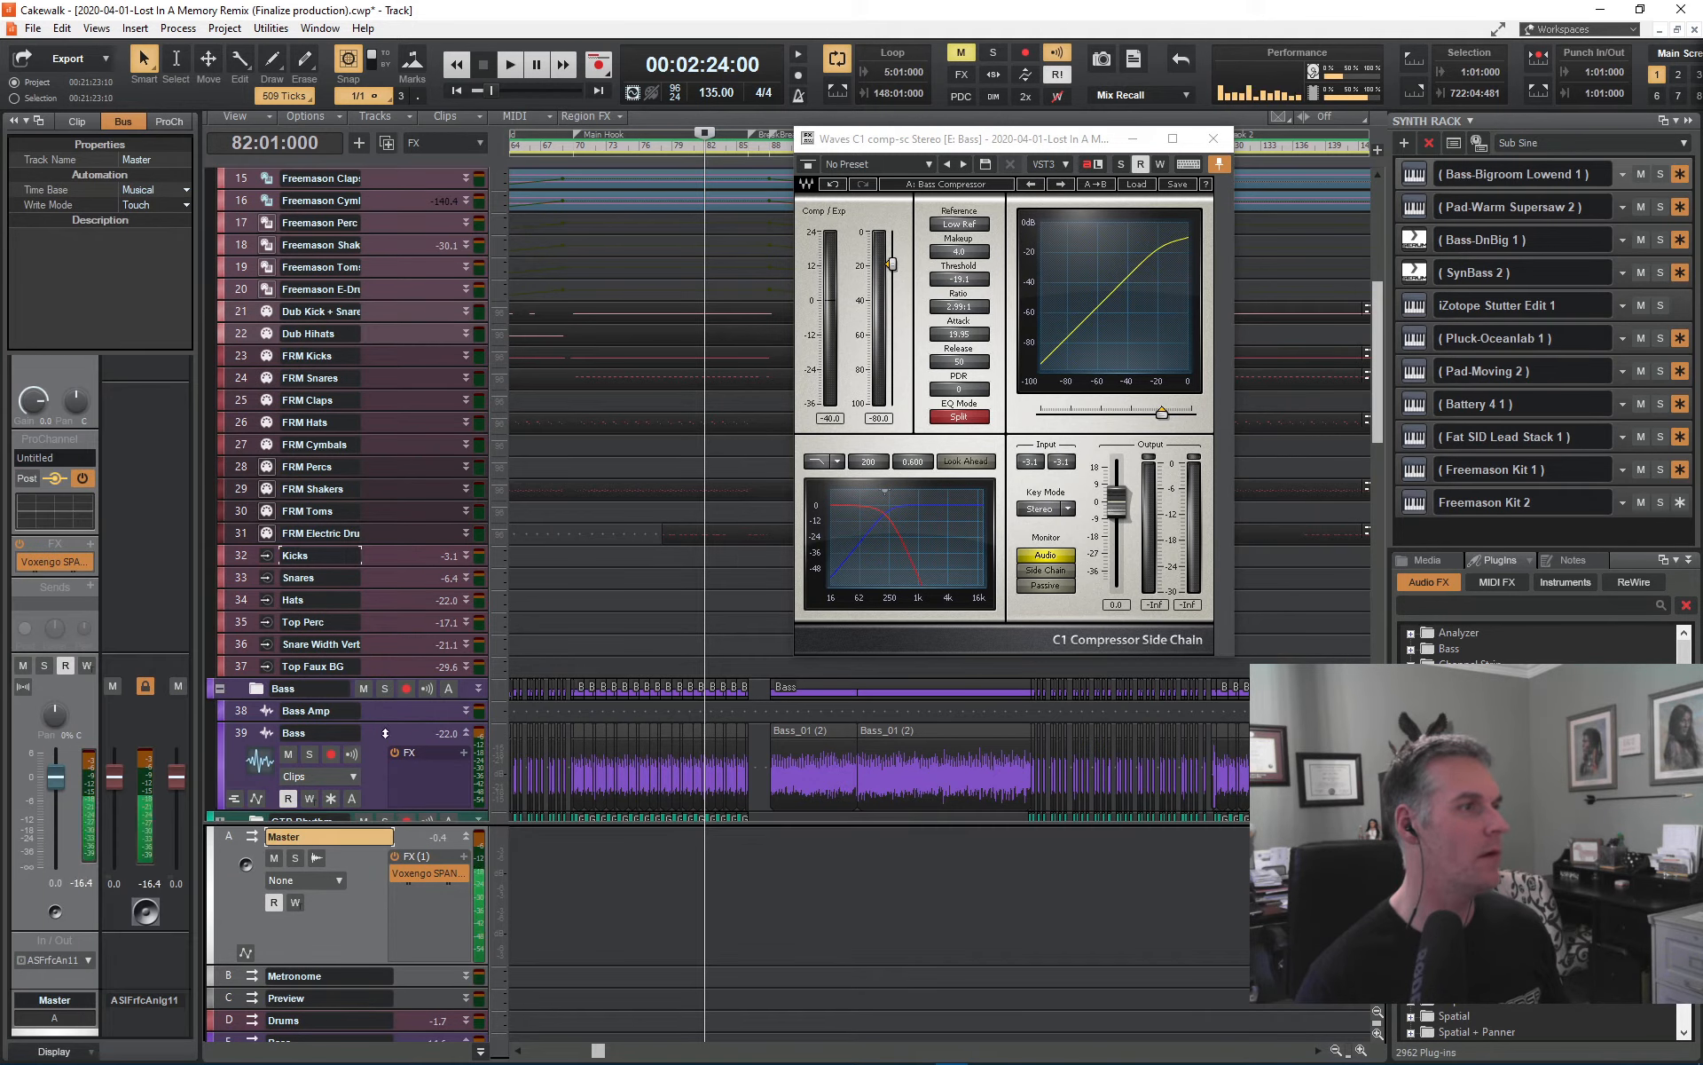
- Inspect the Bass and Sub Sine channel strips, select the Bass bus and switch the C1 compressor's monitor to Side Chain
left_click(355, 734)
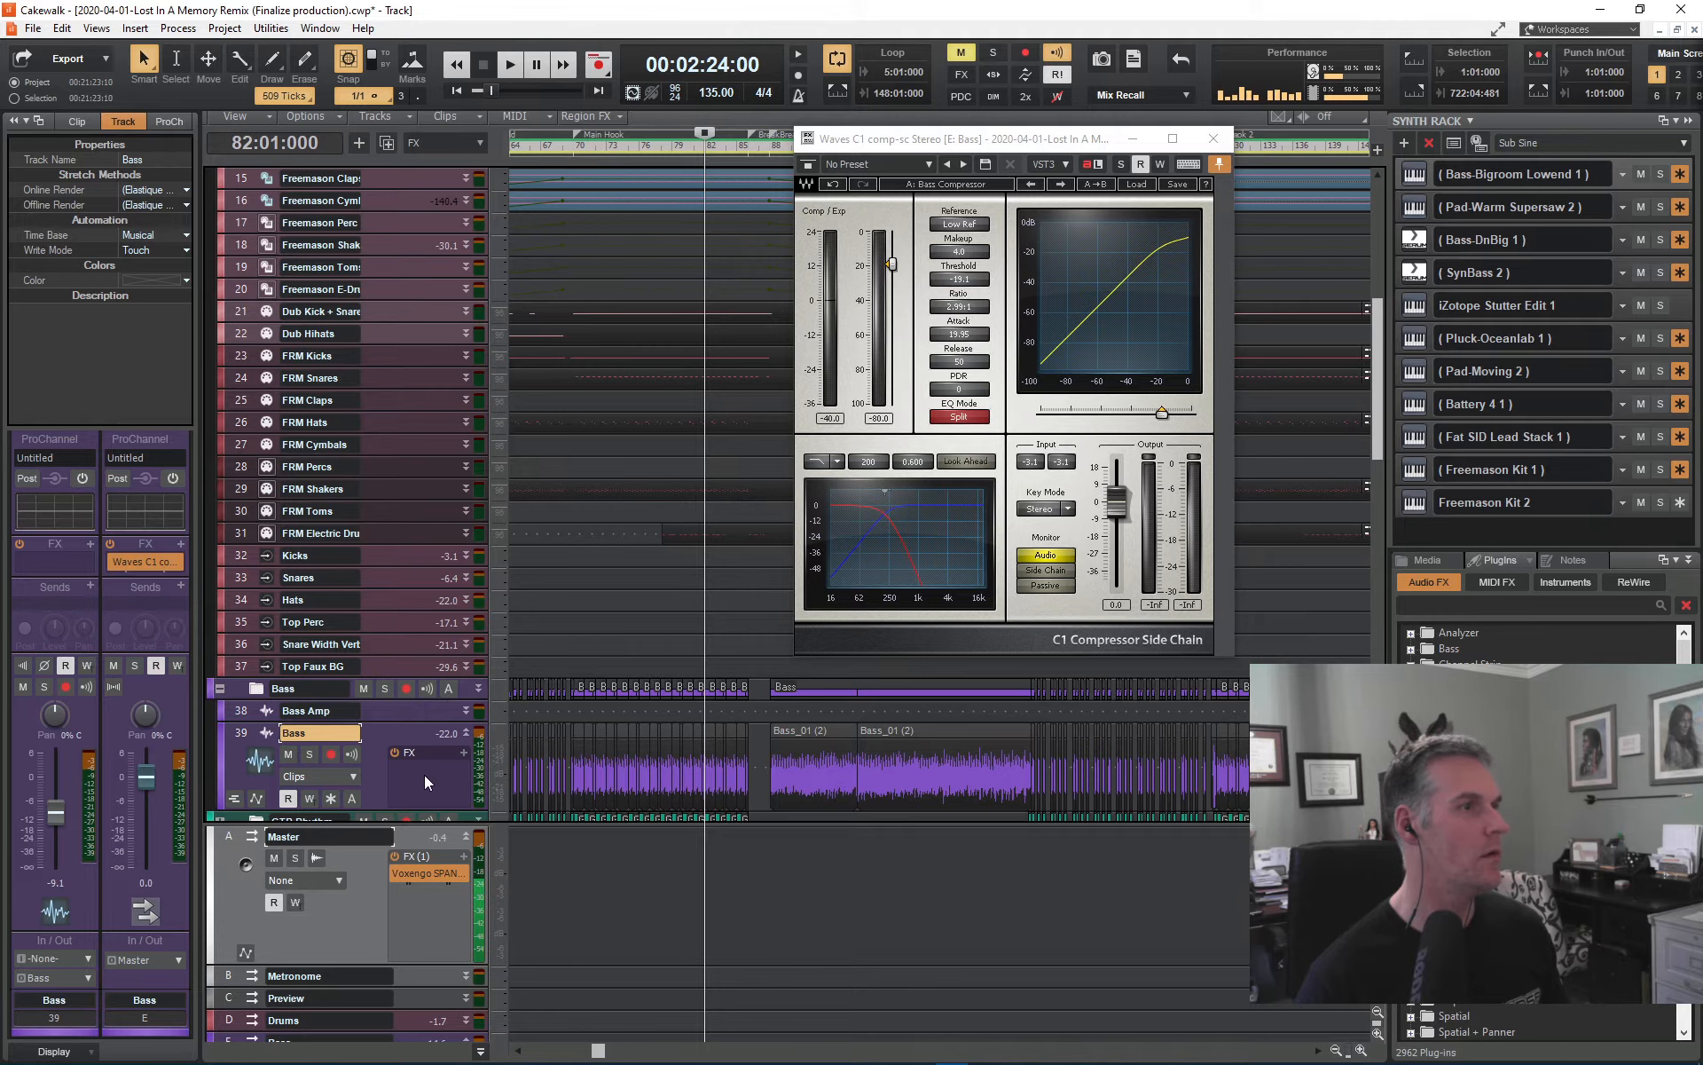
scroll(426, 773, "down", 6)
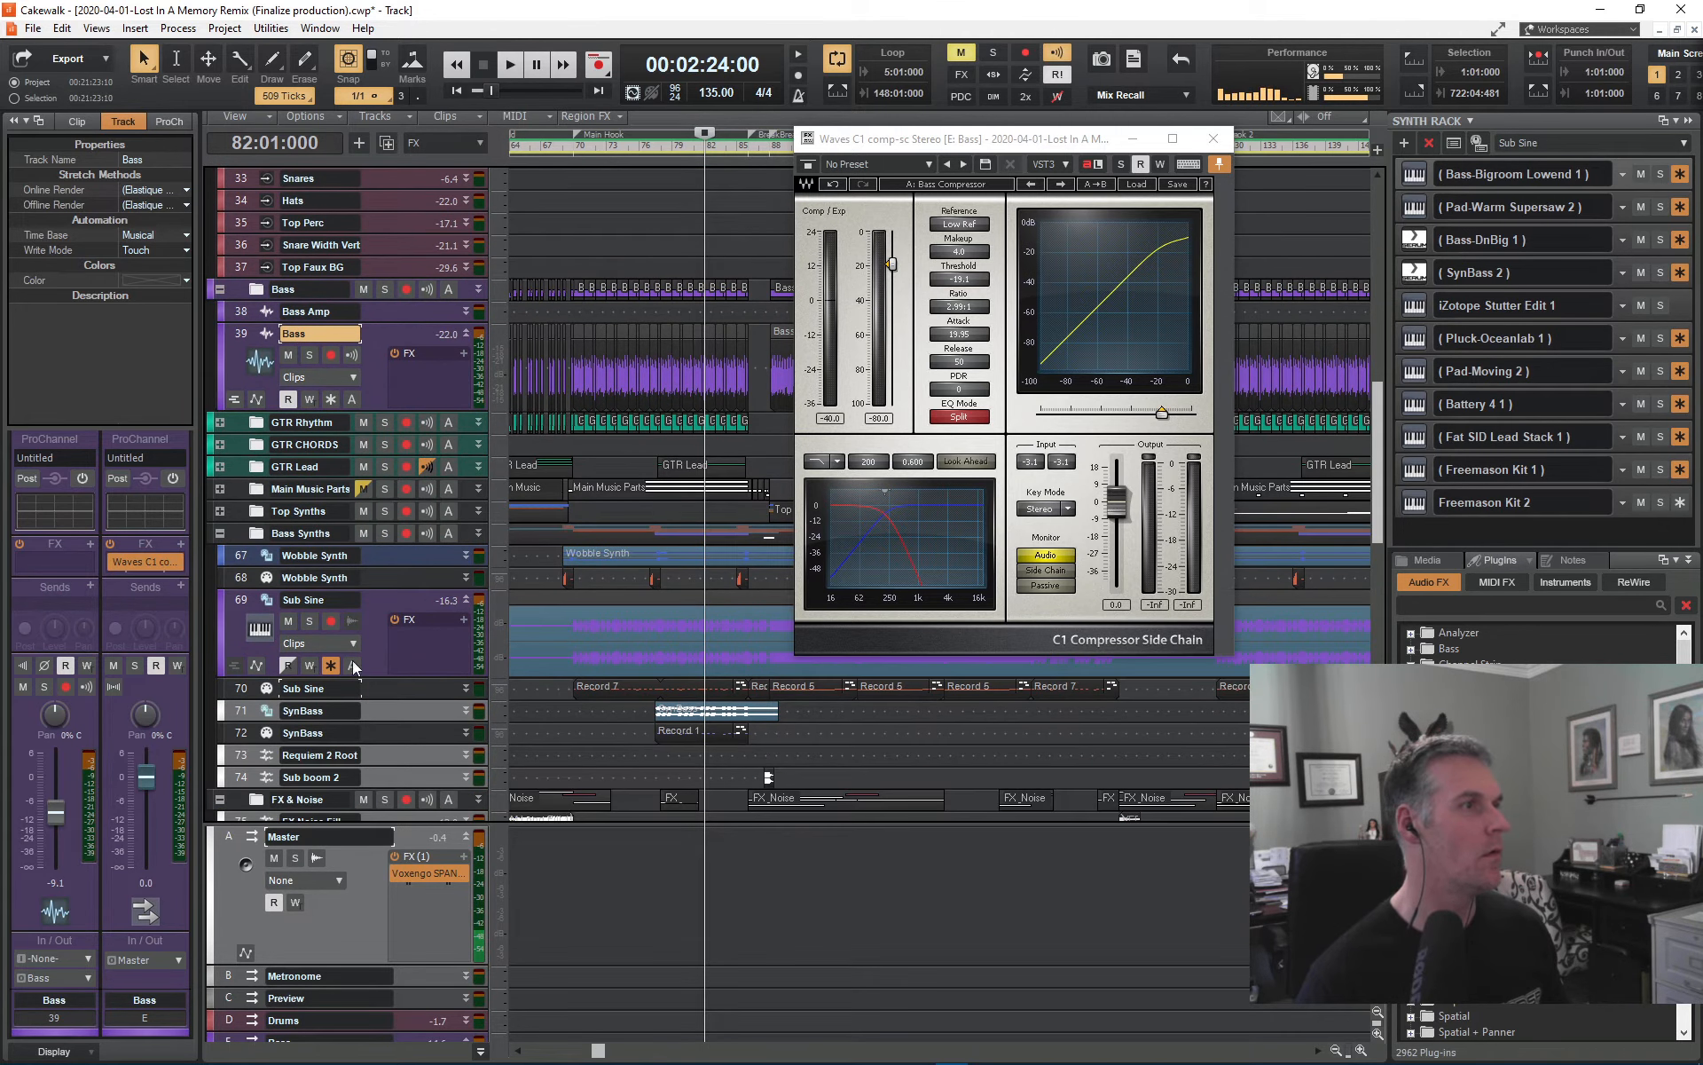
left_click(382, 610)
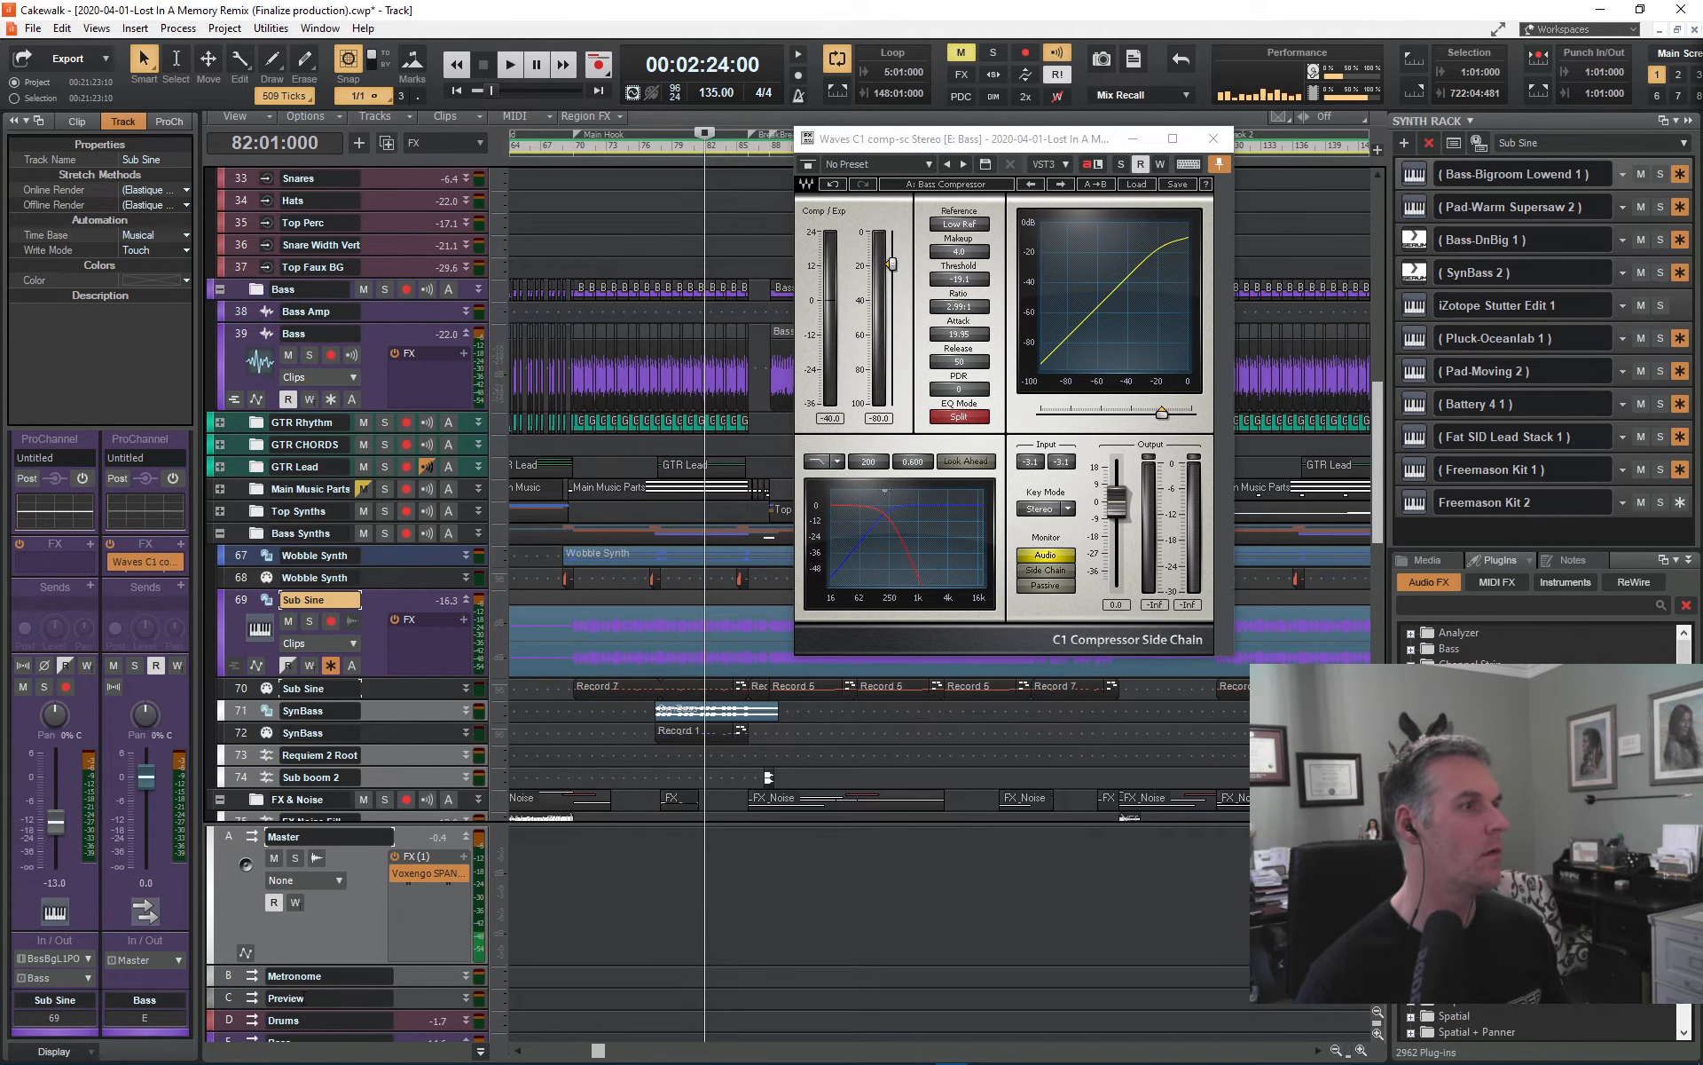
left_click(232, 1046)
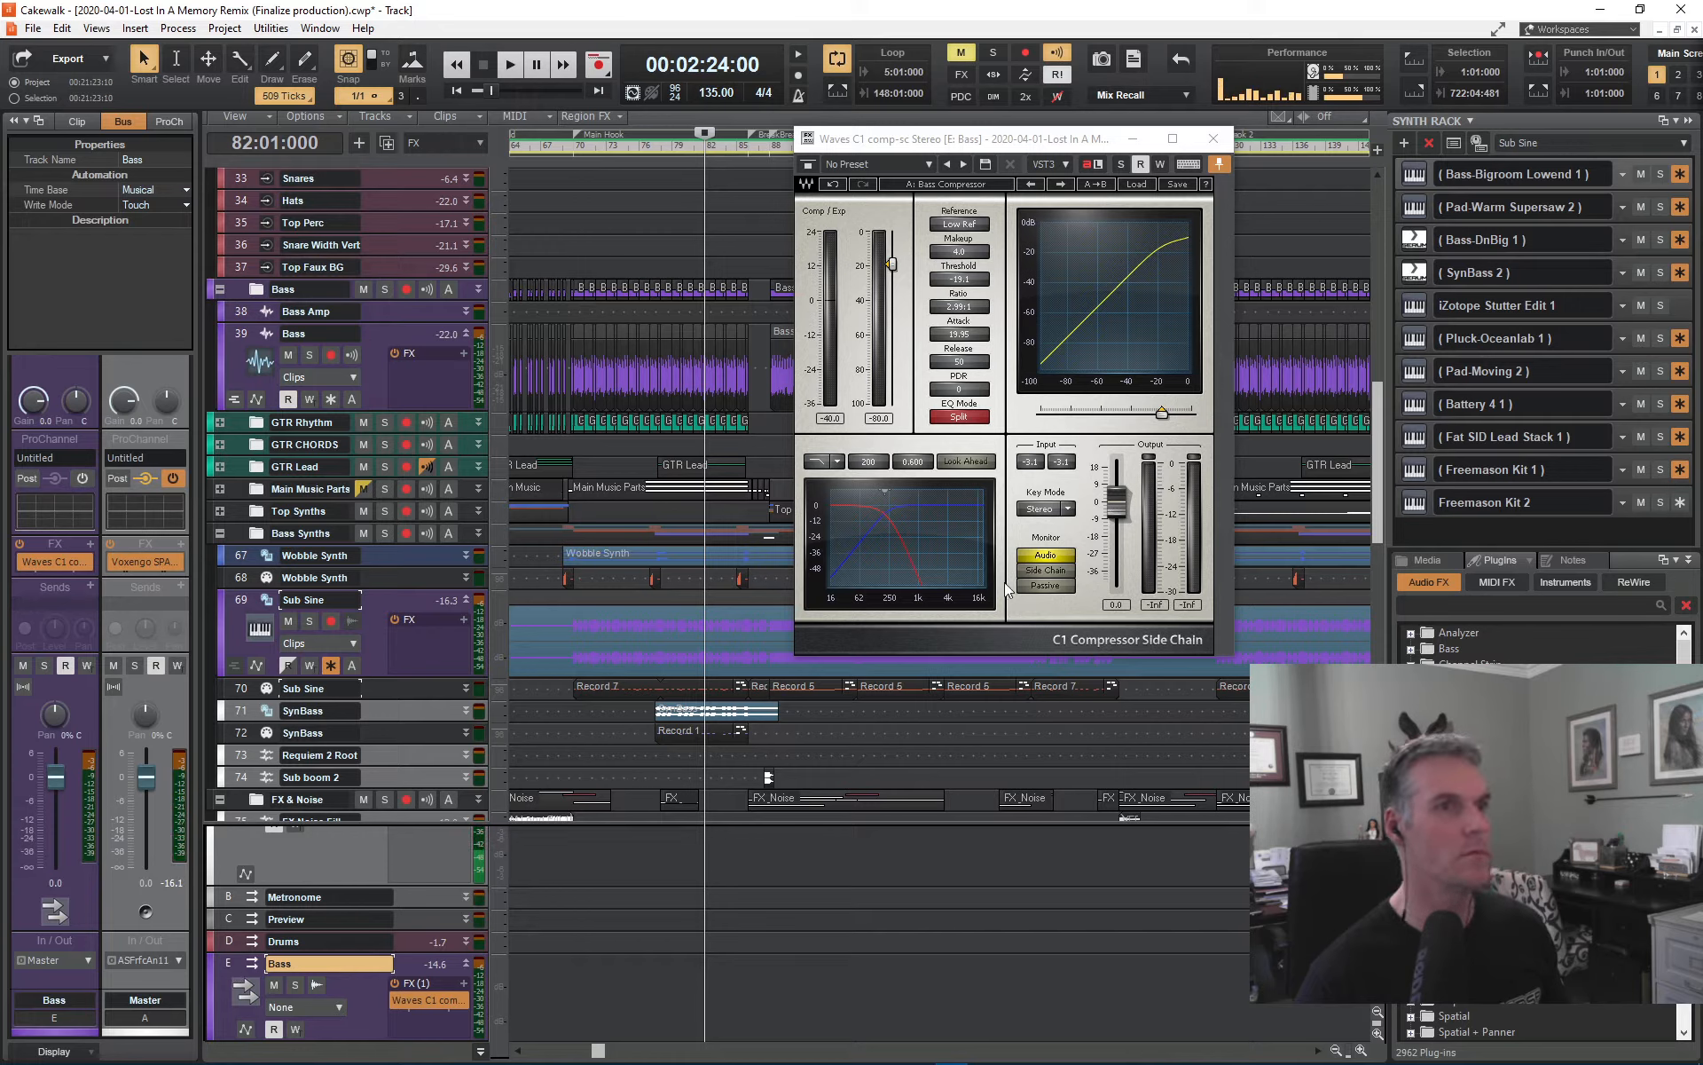
left_click(1045, 569)
- Delete the Kicks track's send to Master
scroll(374, 627, "up", 1)
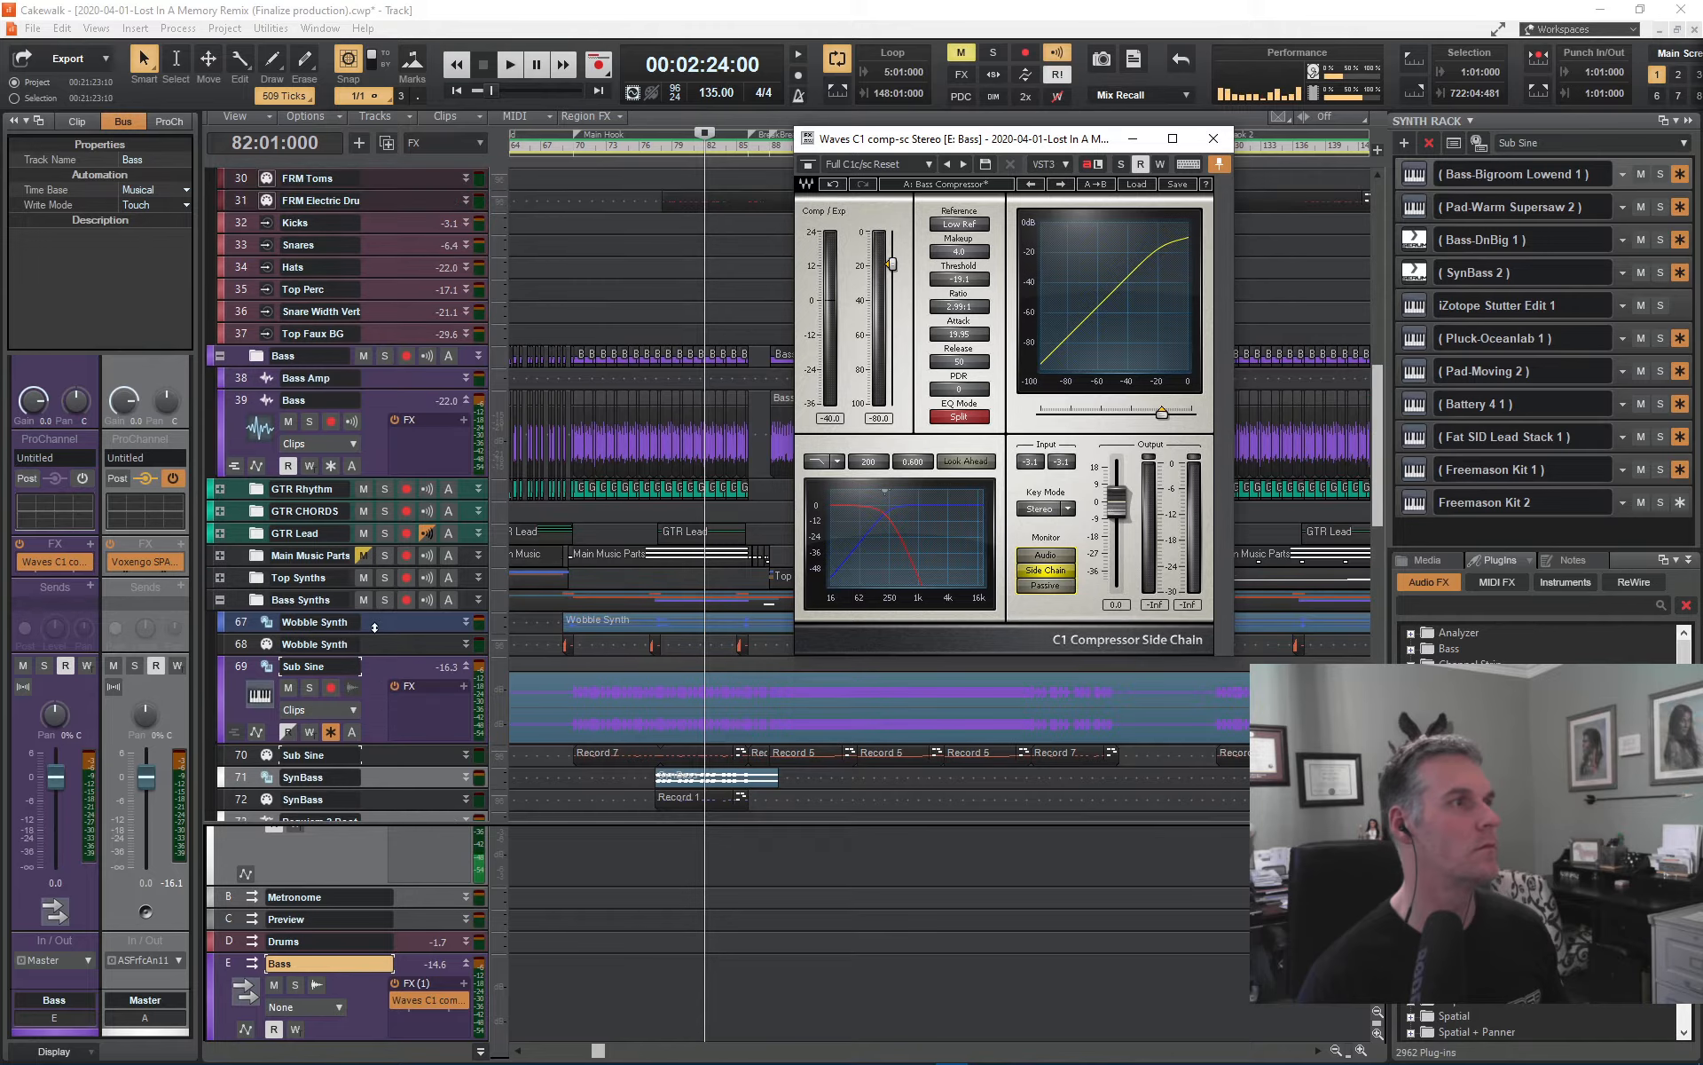
scroll(374, 627, "up", 3)
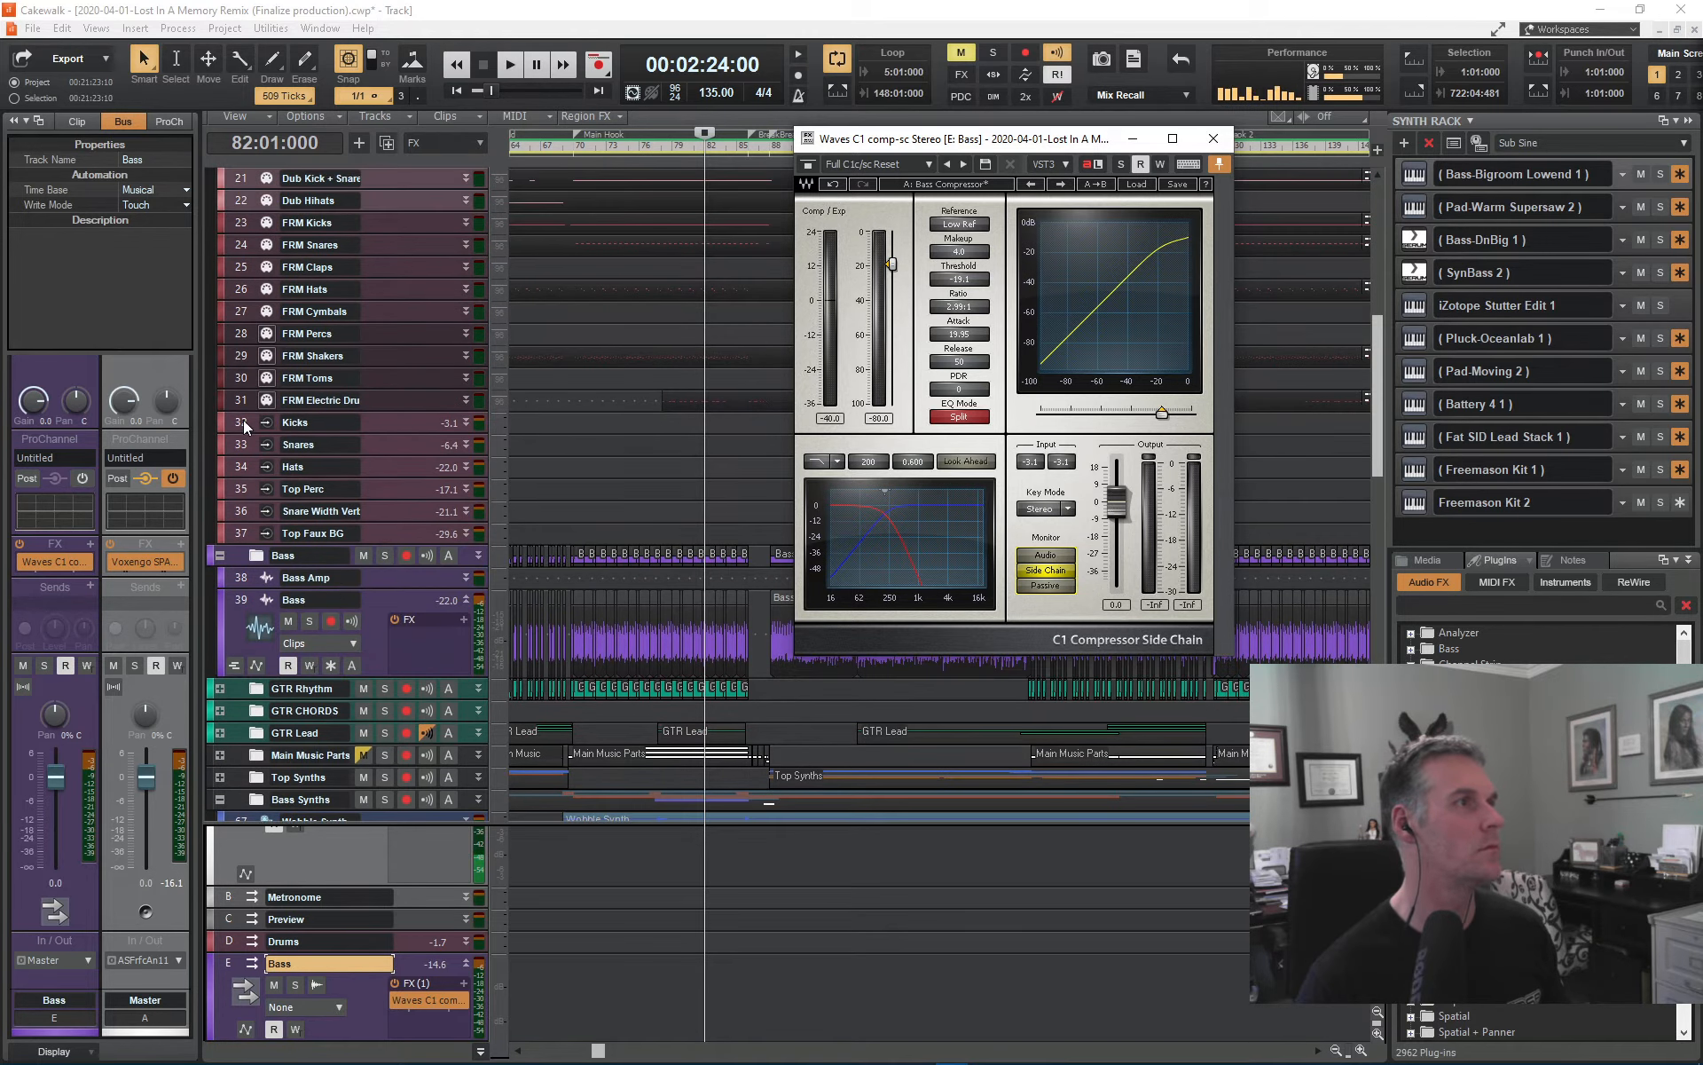
left_click(244, 422)
left_click(55, 604)
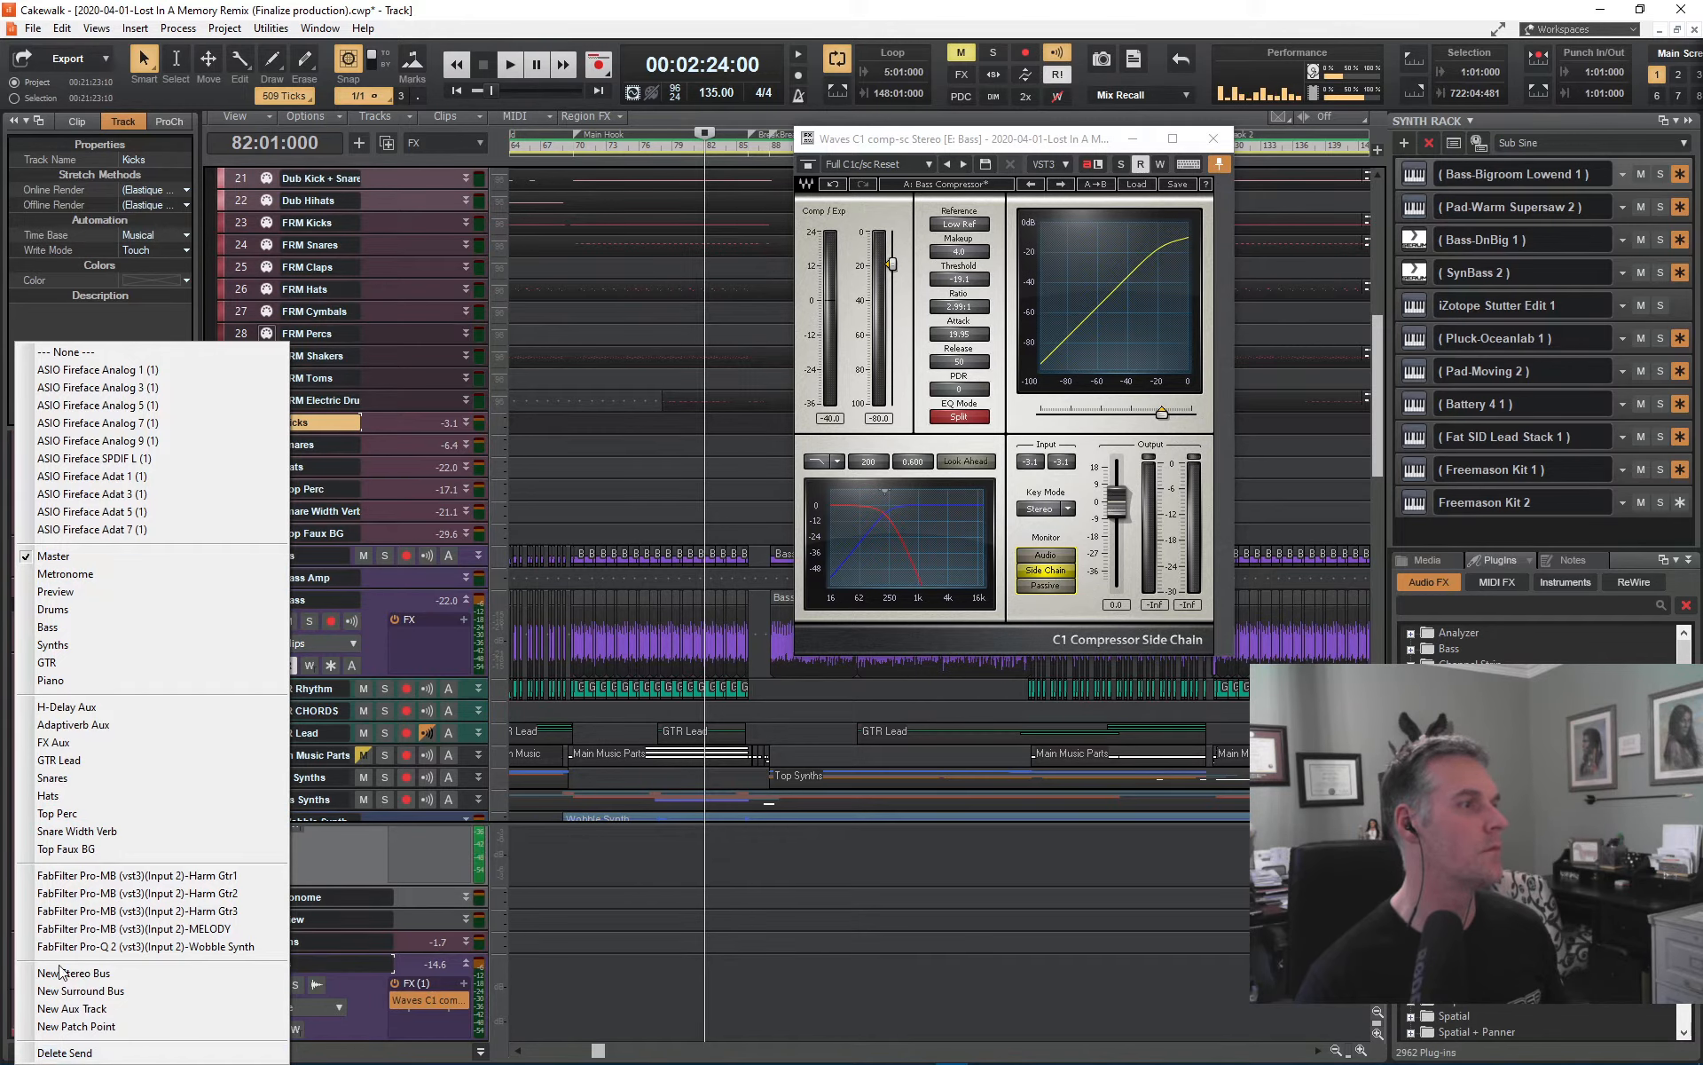
left_click(83, 1052)
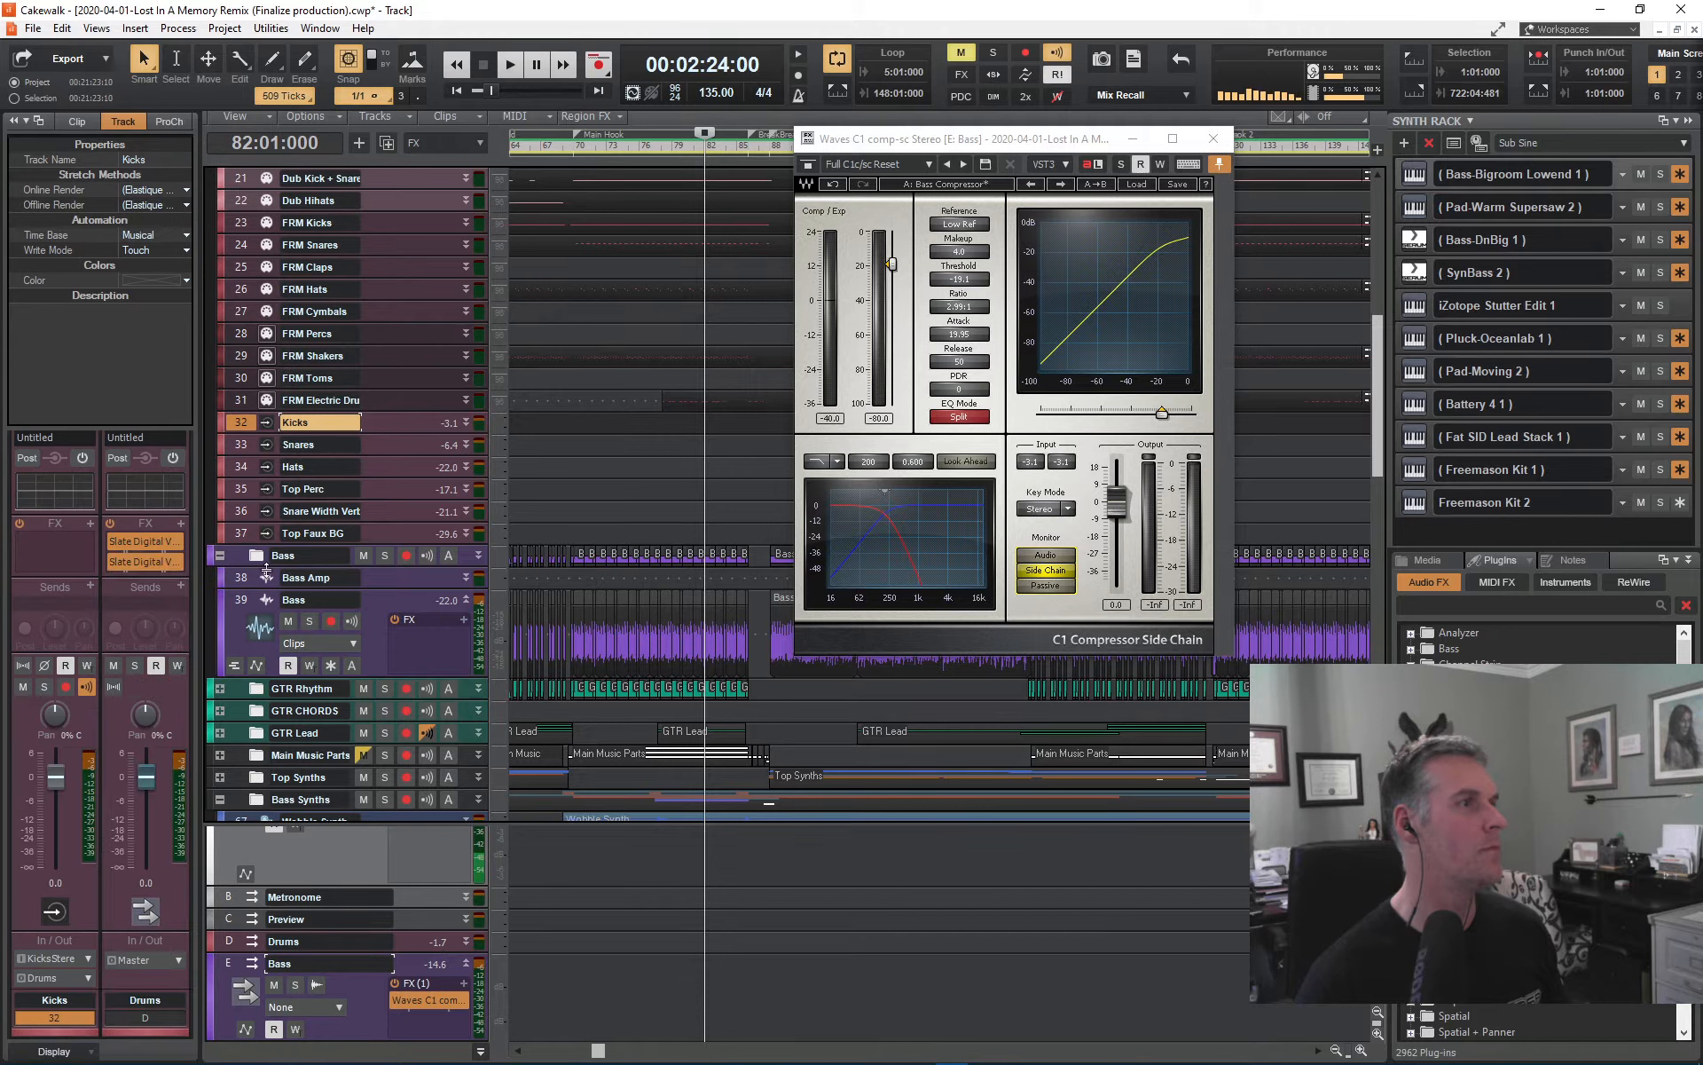
- Check the new-send destinations of the Kicks track for a side-chain input and delete the Waves C1 compressor from the Bass bus
left_click(239, 433)
left_click(91, 586)
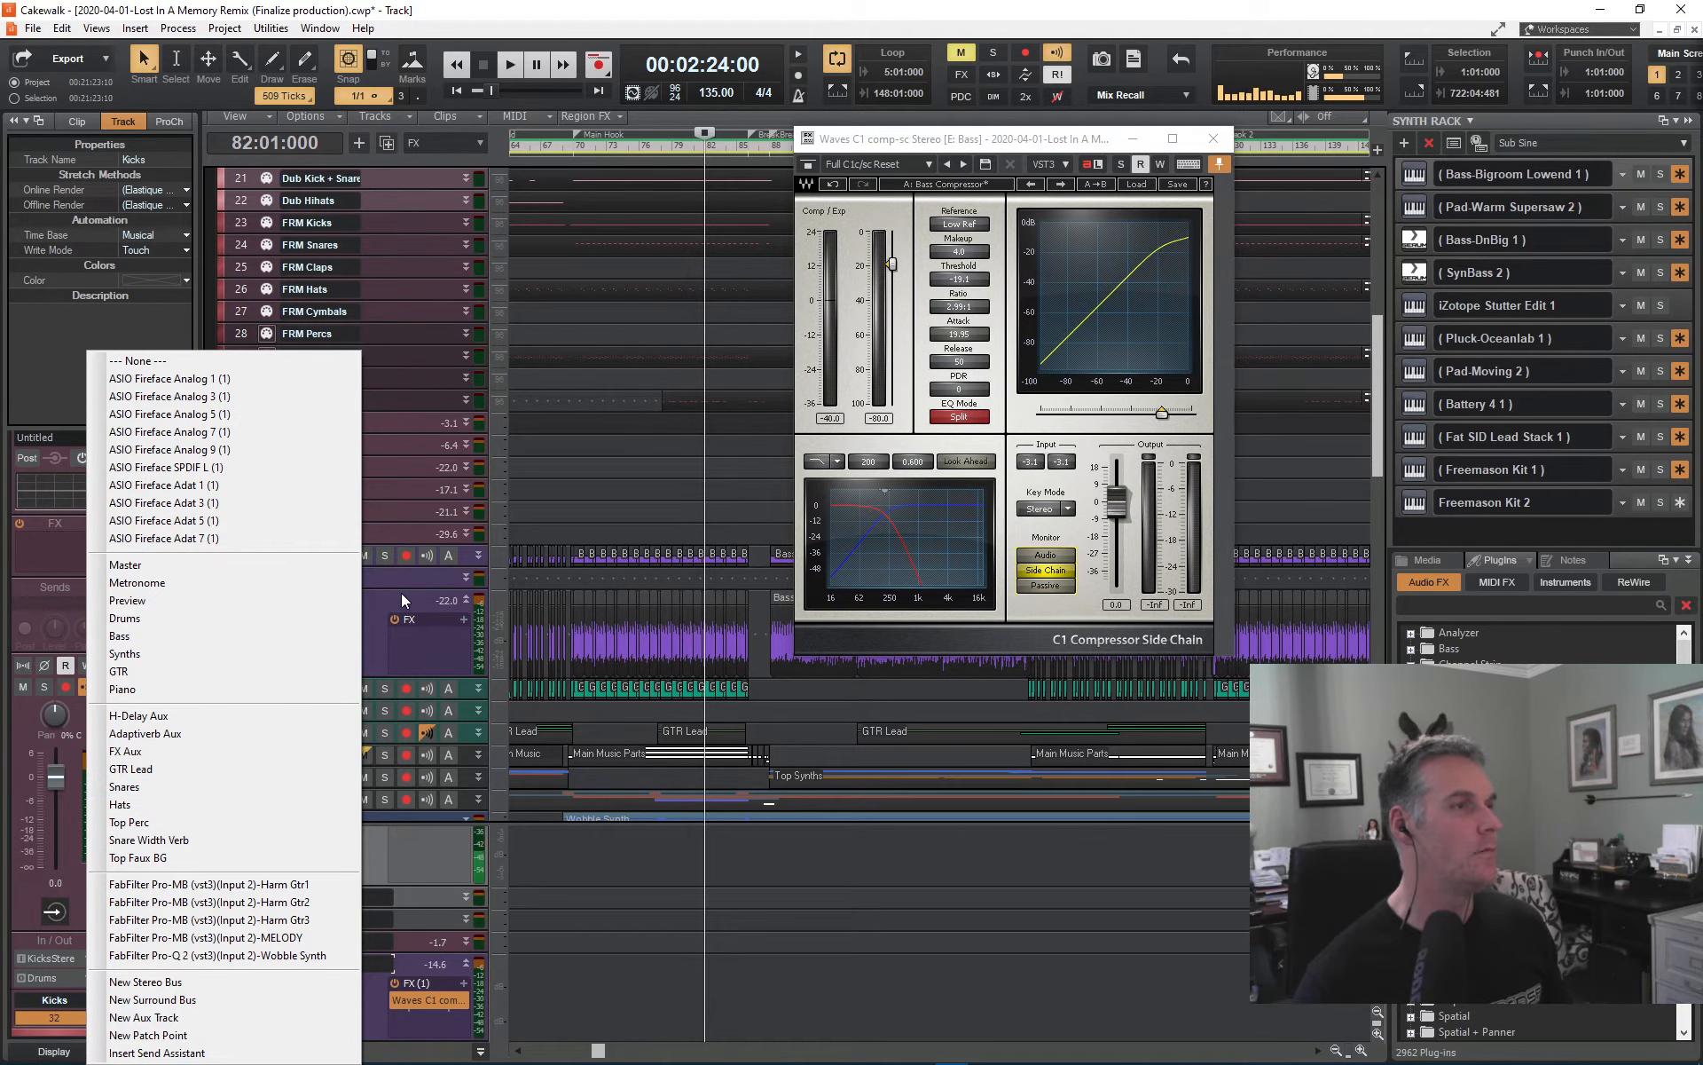
left_click(422, 1006)
right_click(427, 1004)
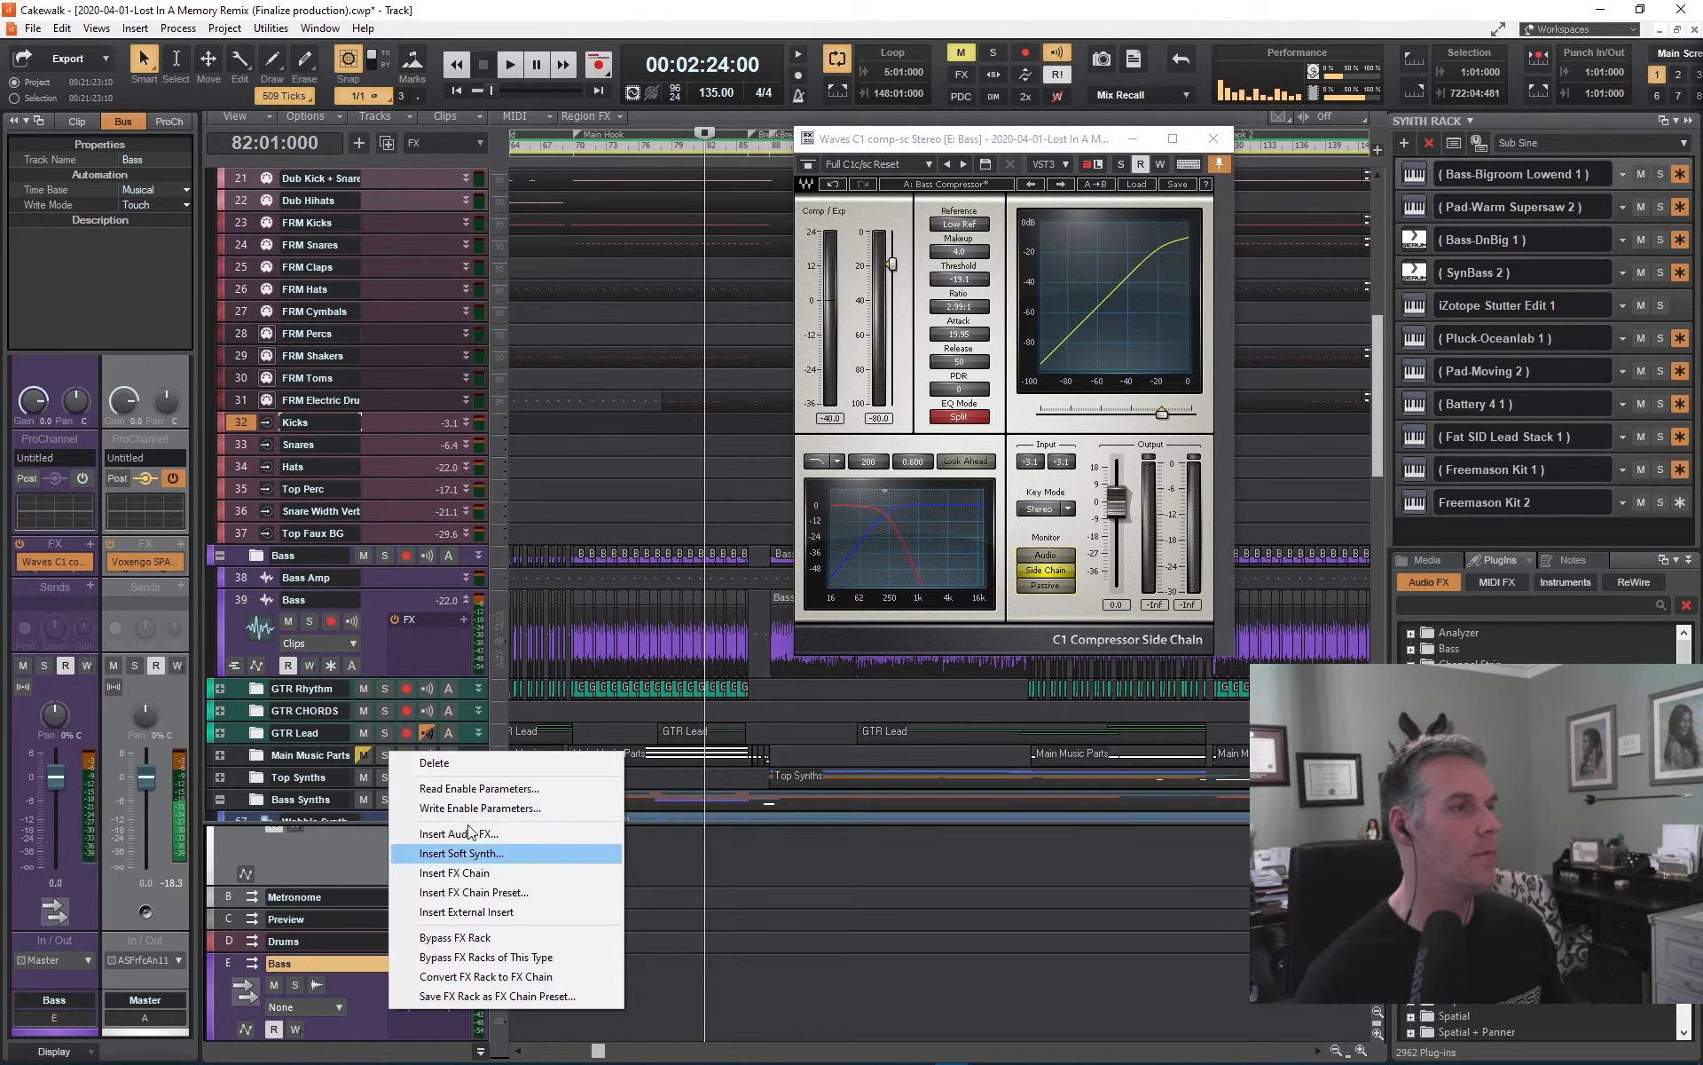
left_click(452, 765)
- Search the plug-in browser for "audio damage", look through the matching effects and clear the search
left_click(1498, 605)
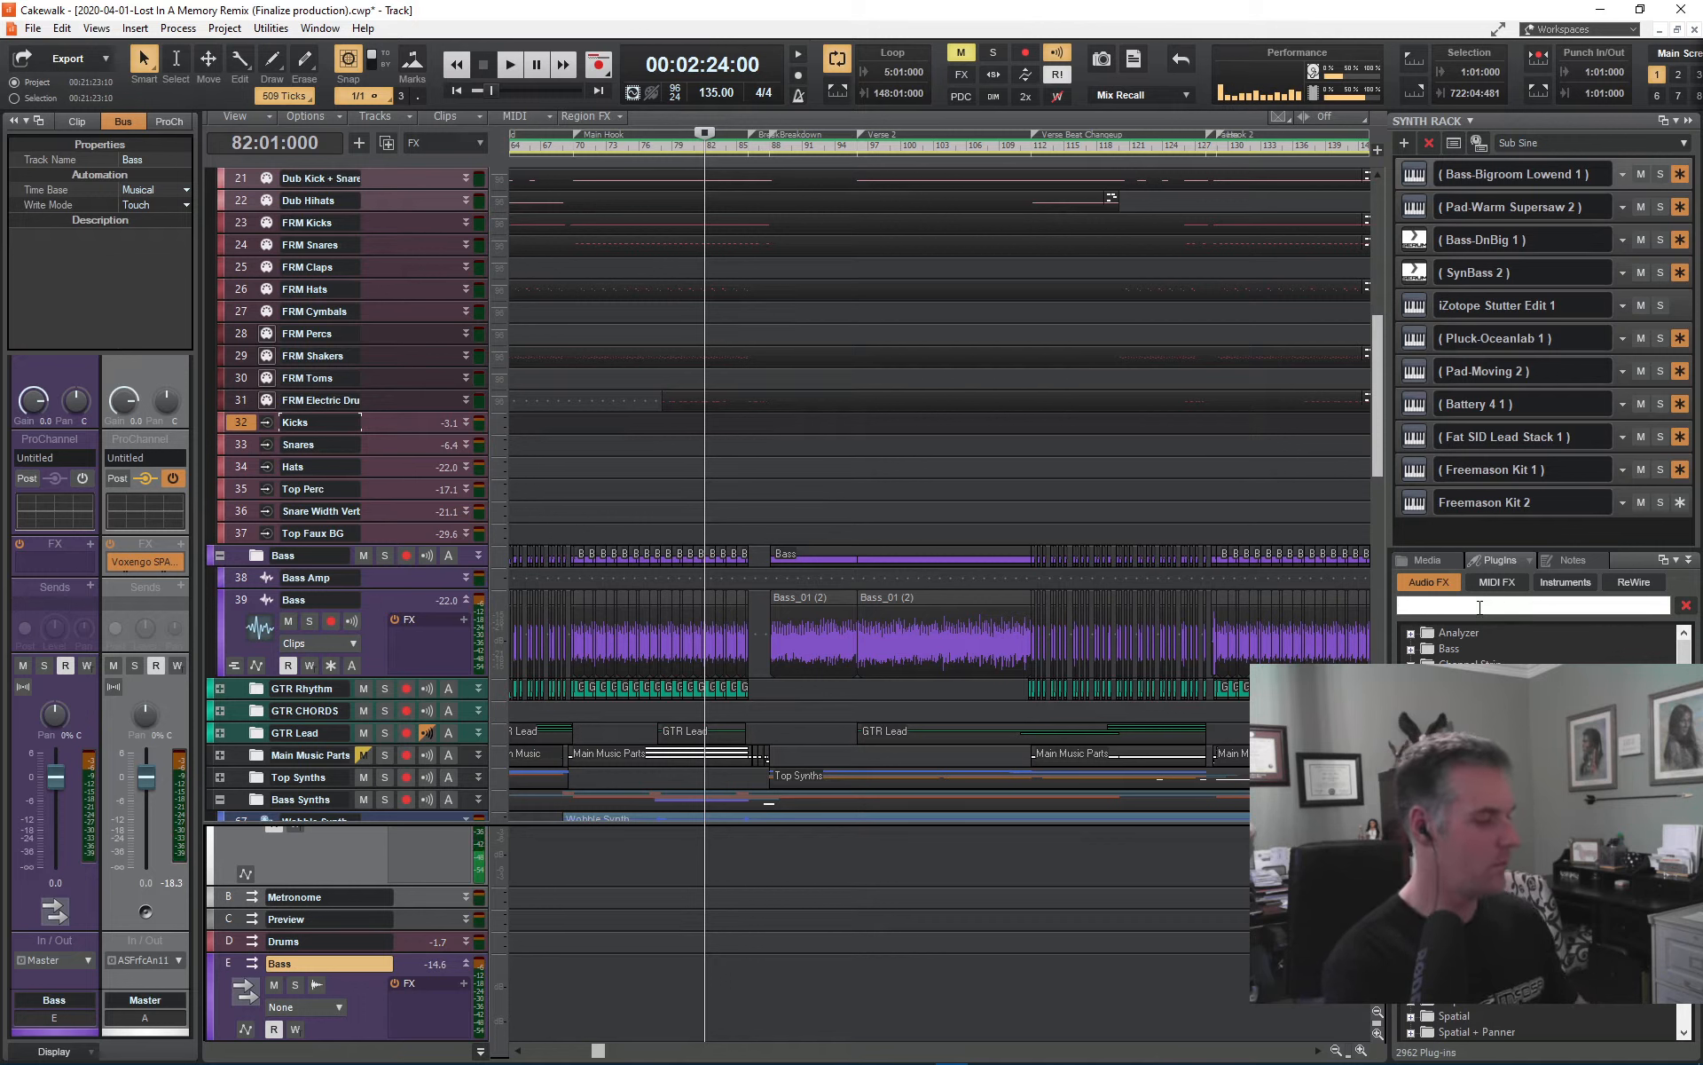
type("audio damage")
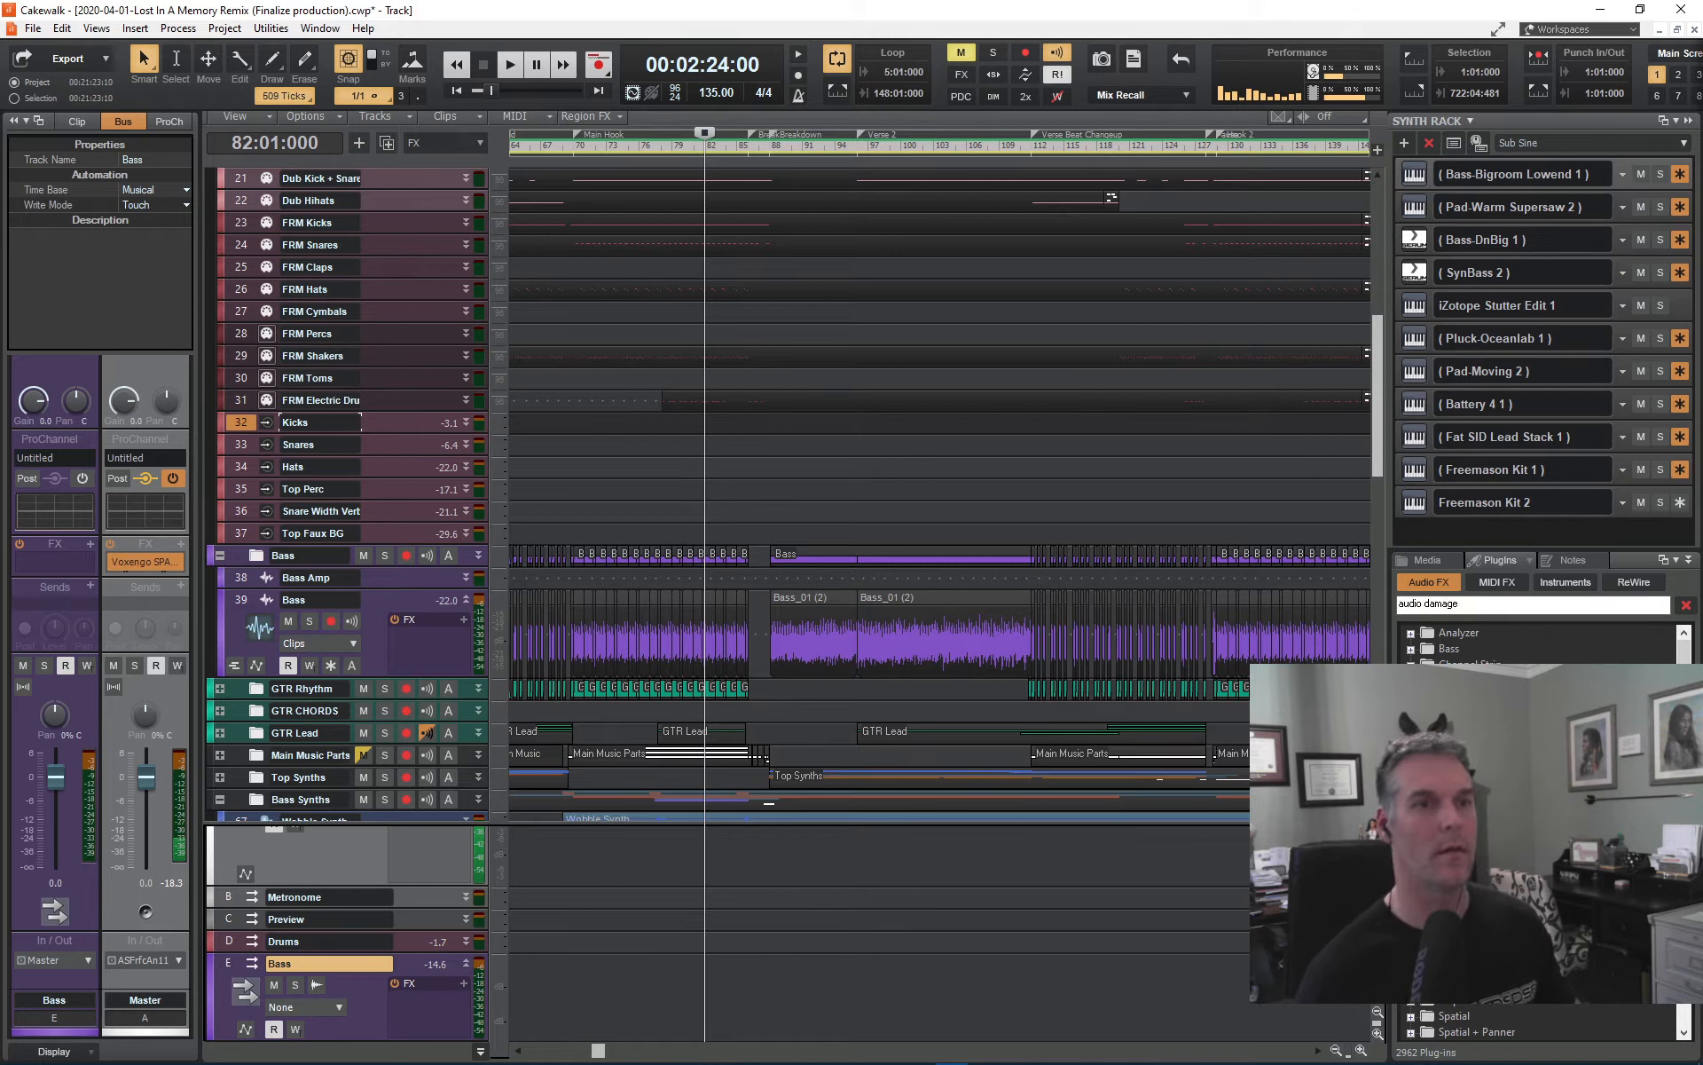
key("Return")
scroll(1508, 643, "down", 5)
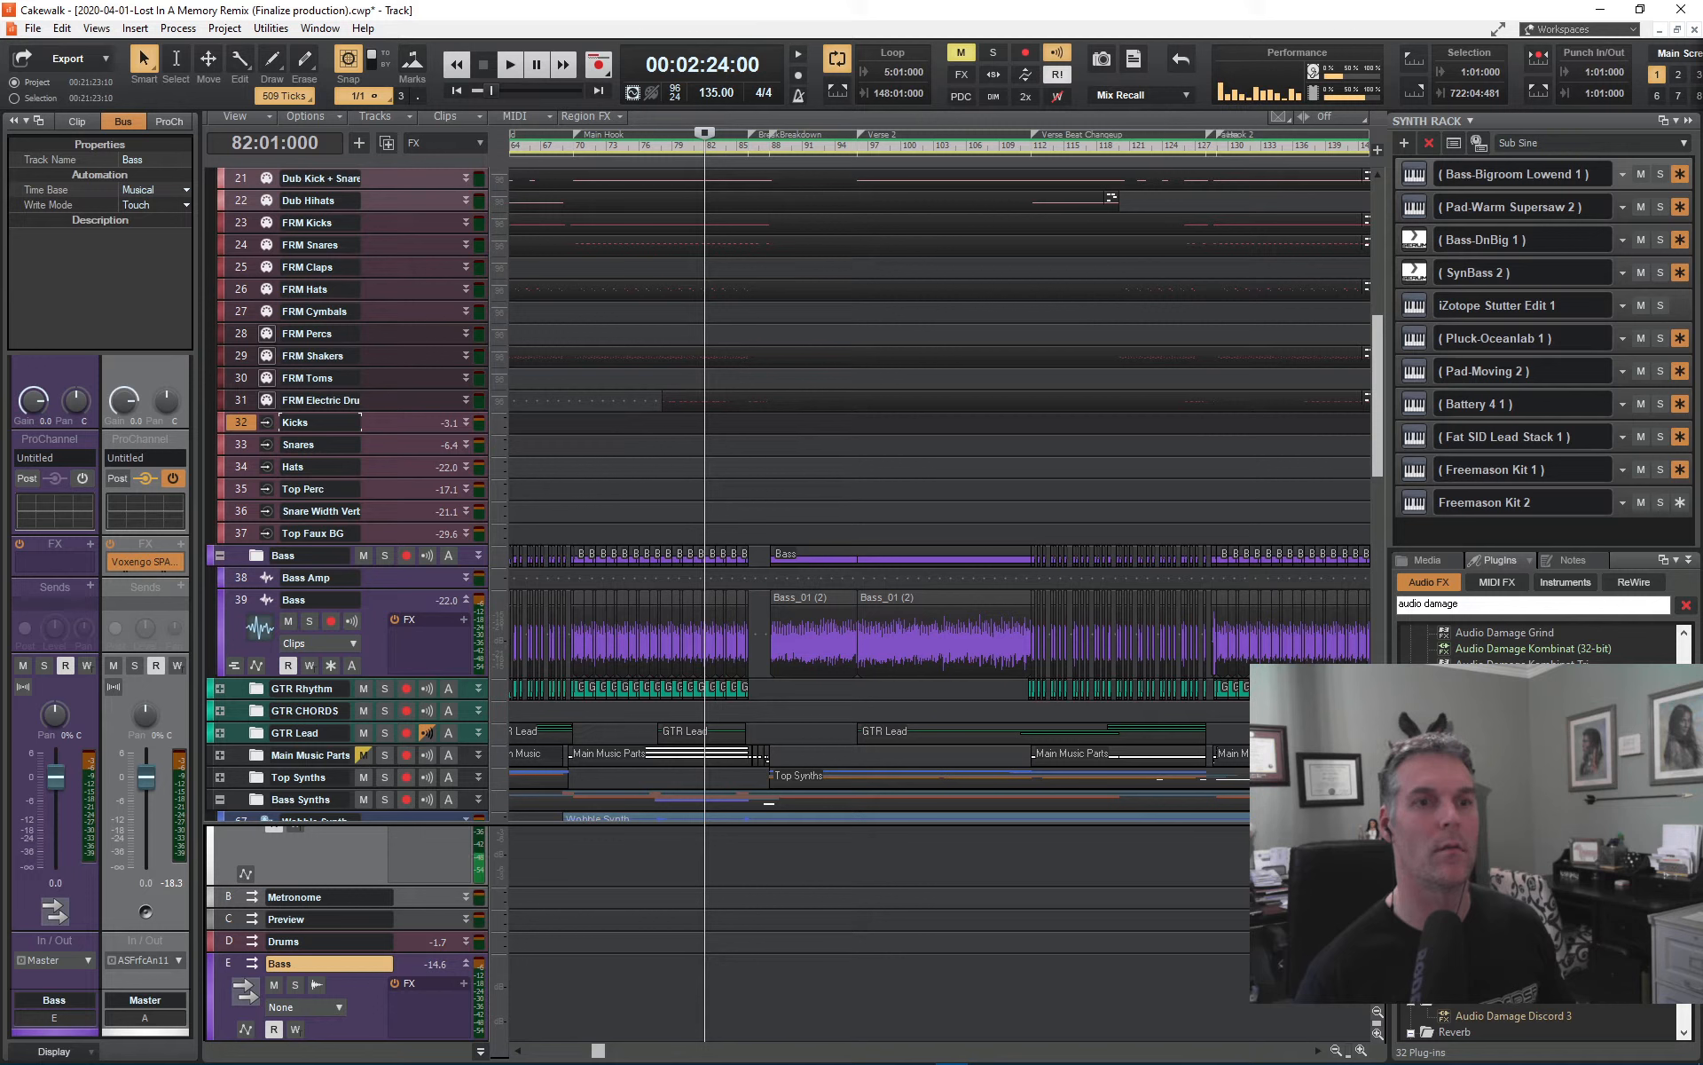
scroll(1544, 644, "down", 3)
scroll(1544, 643, "up", 3)
scroll(1543, 643, "down", 3)
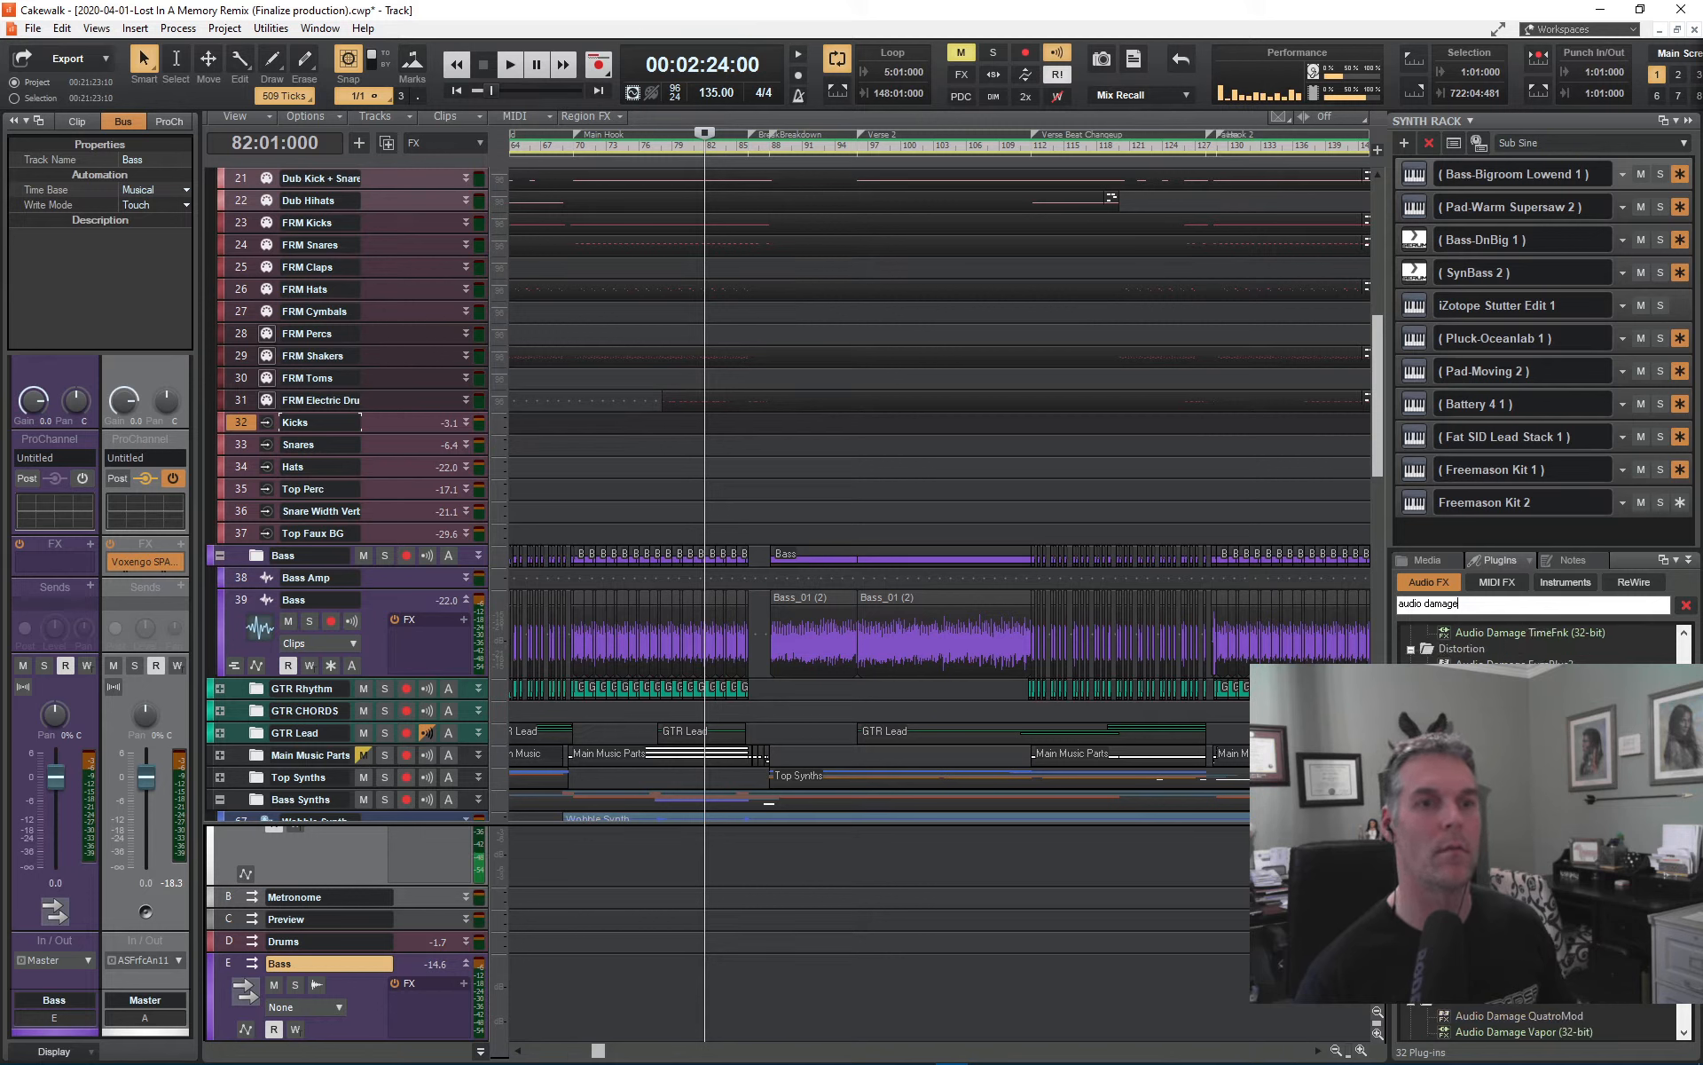
left_click(1679, 606)
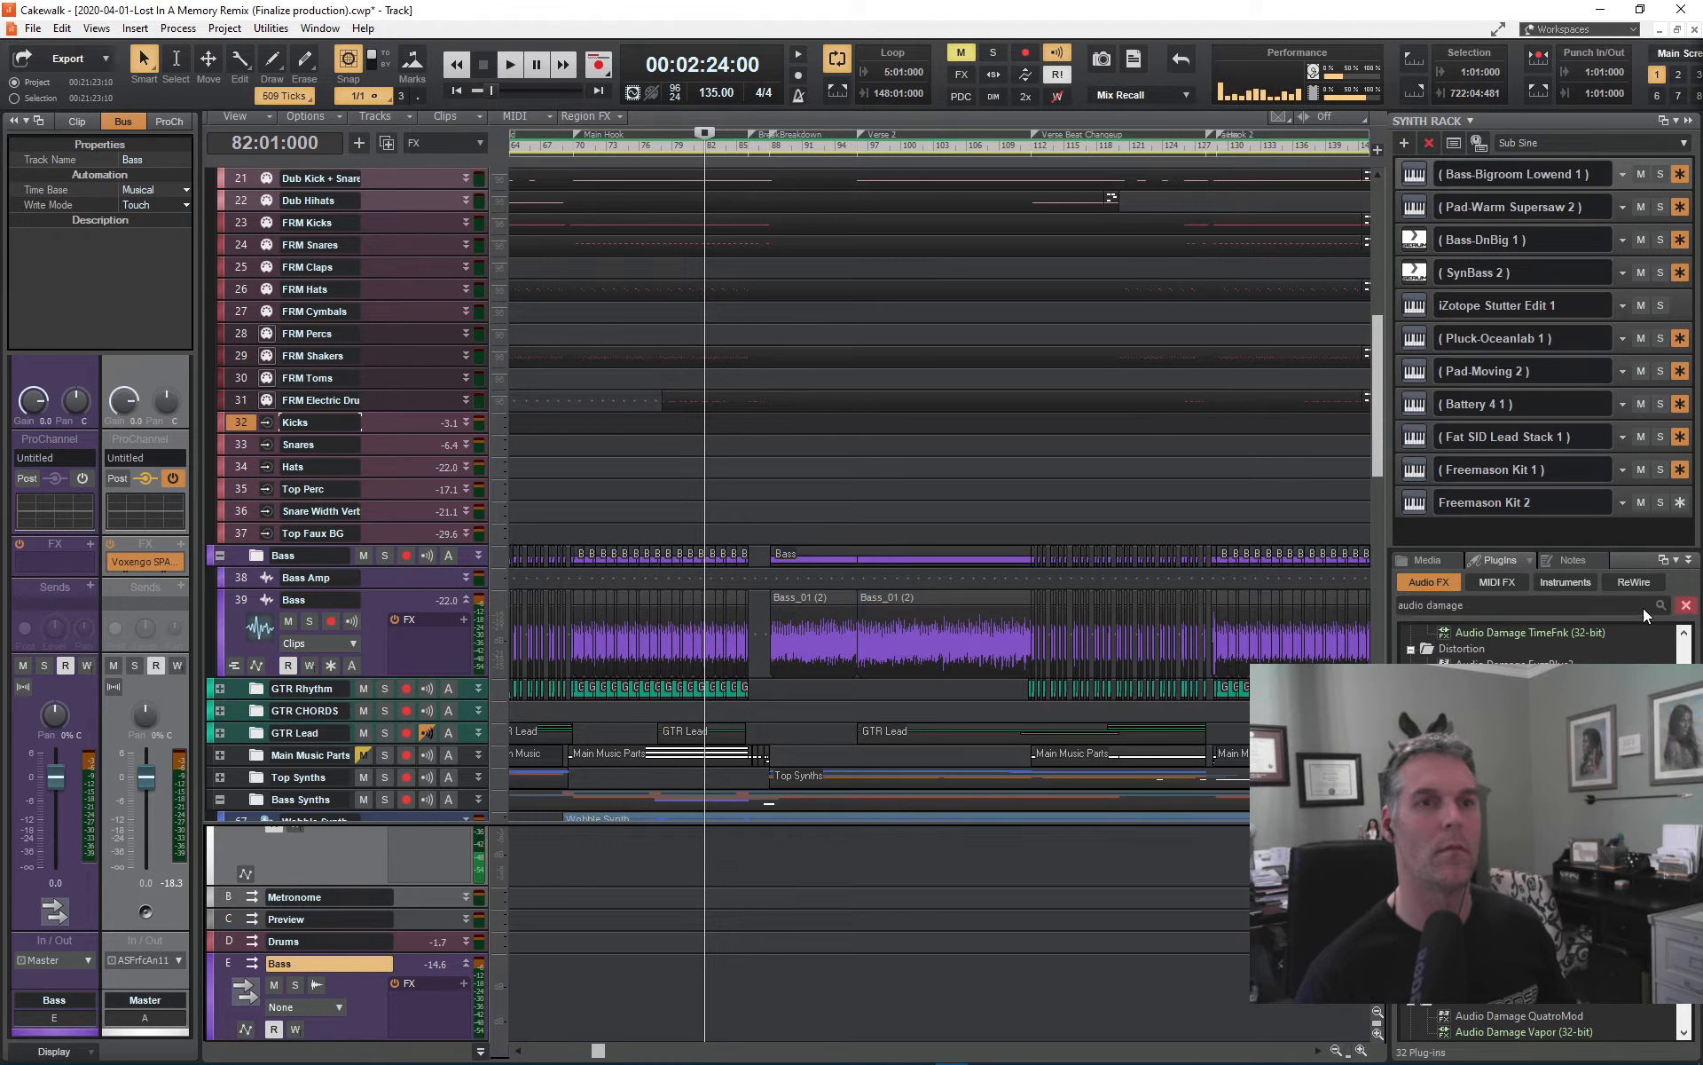
- Find the DMG plug-ins in the browser, insert DMG Audio Compassion on the Bass bus and clear the search
left_click(1508, 610)
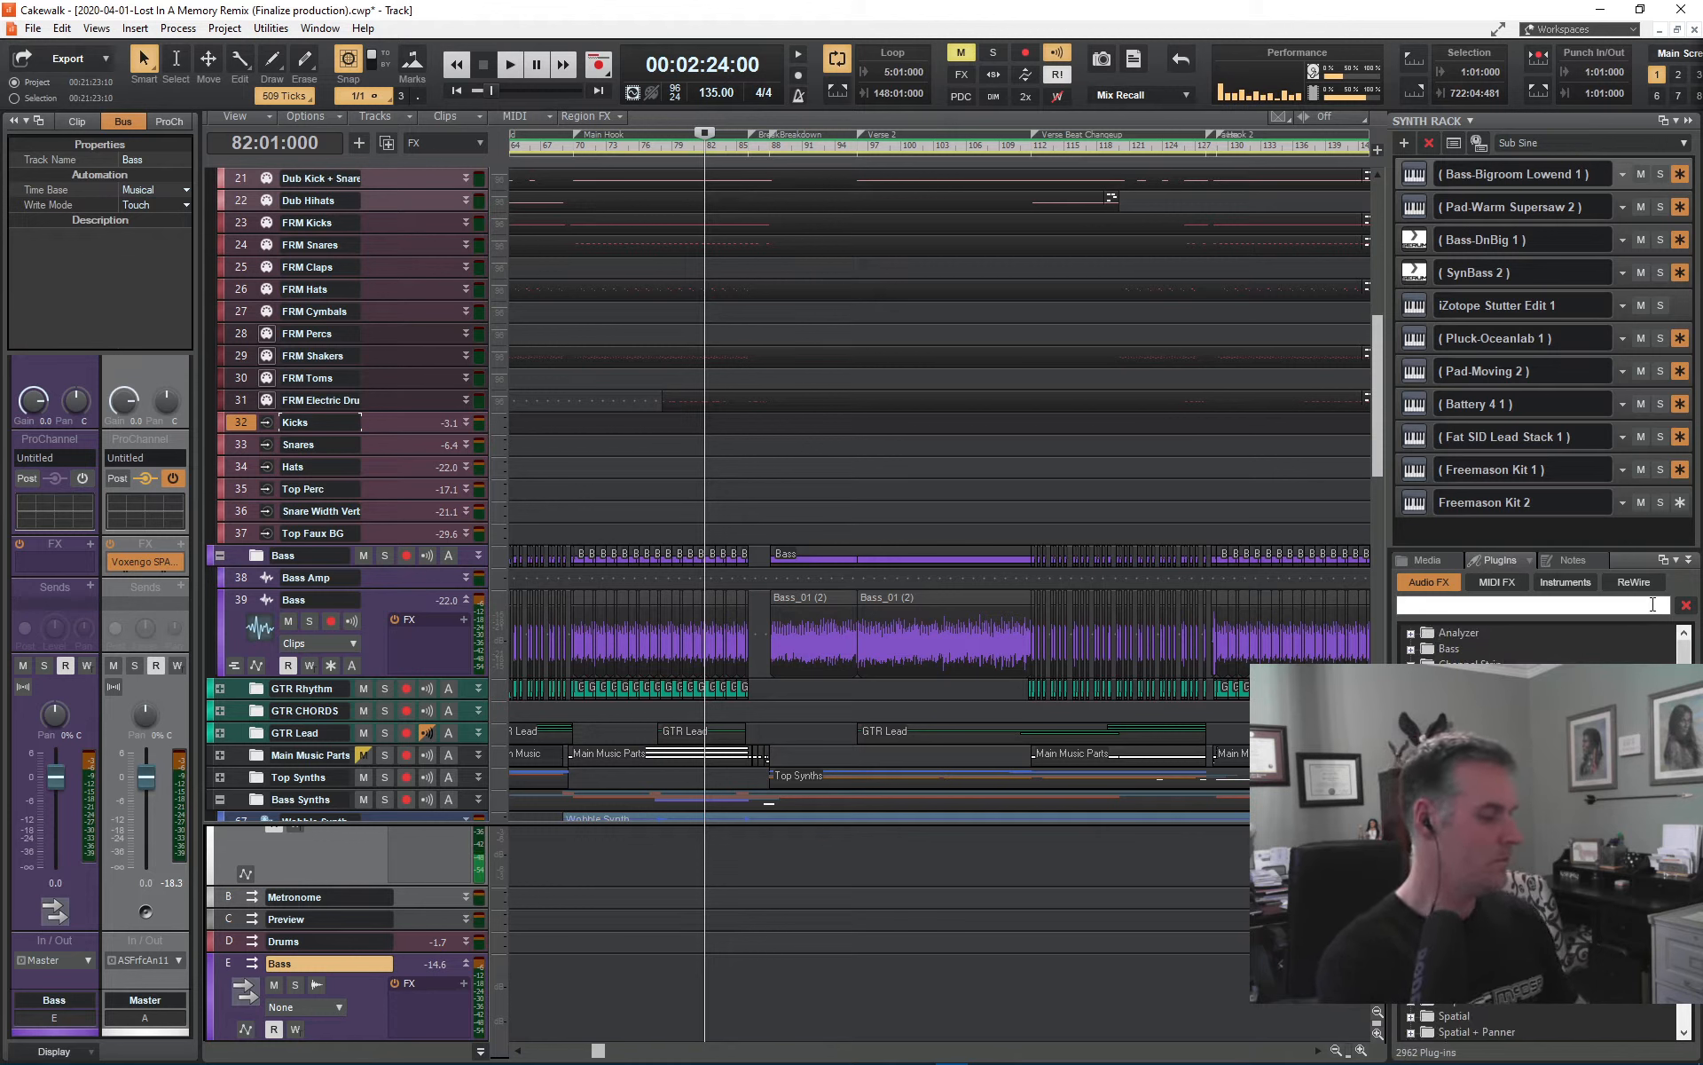
type("dmg")
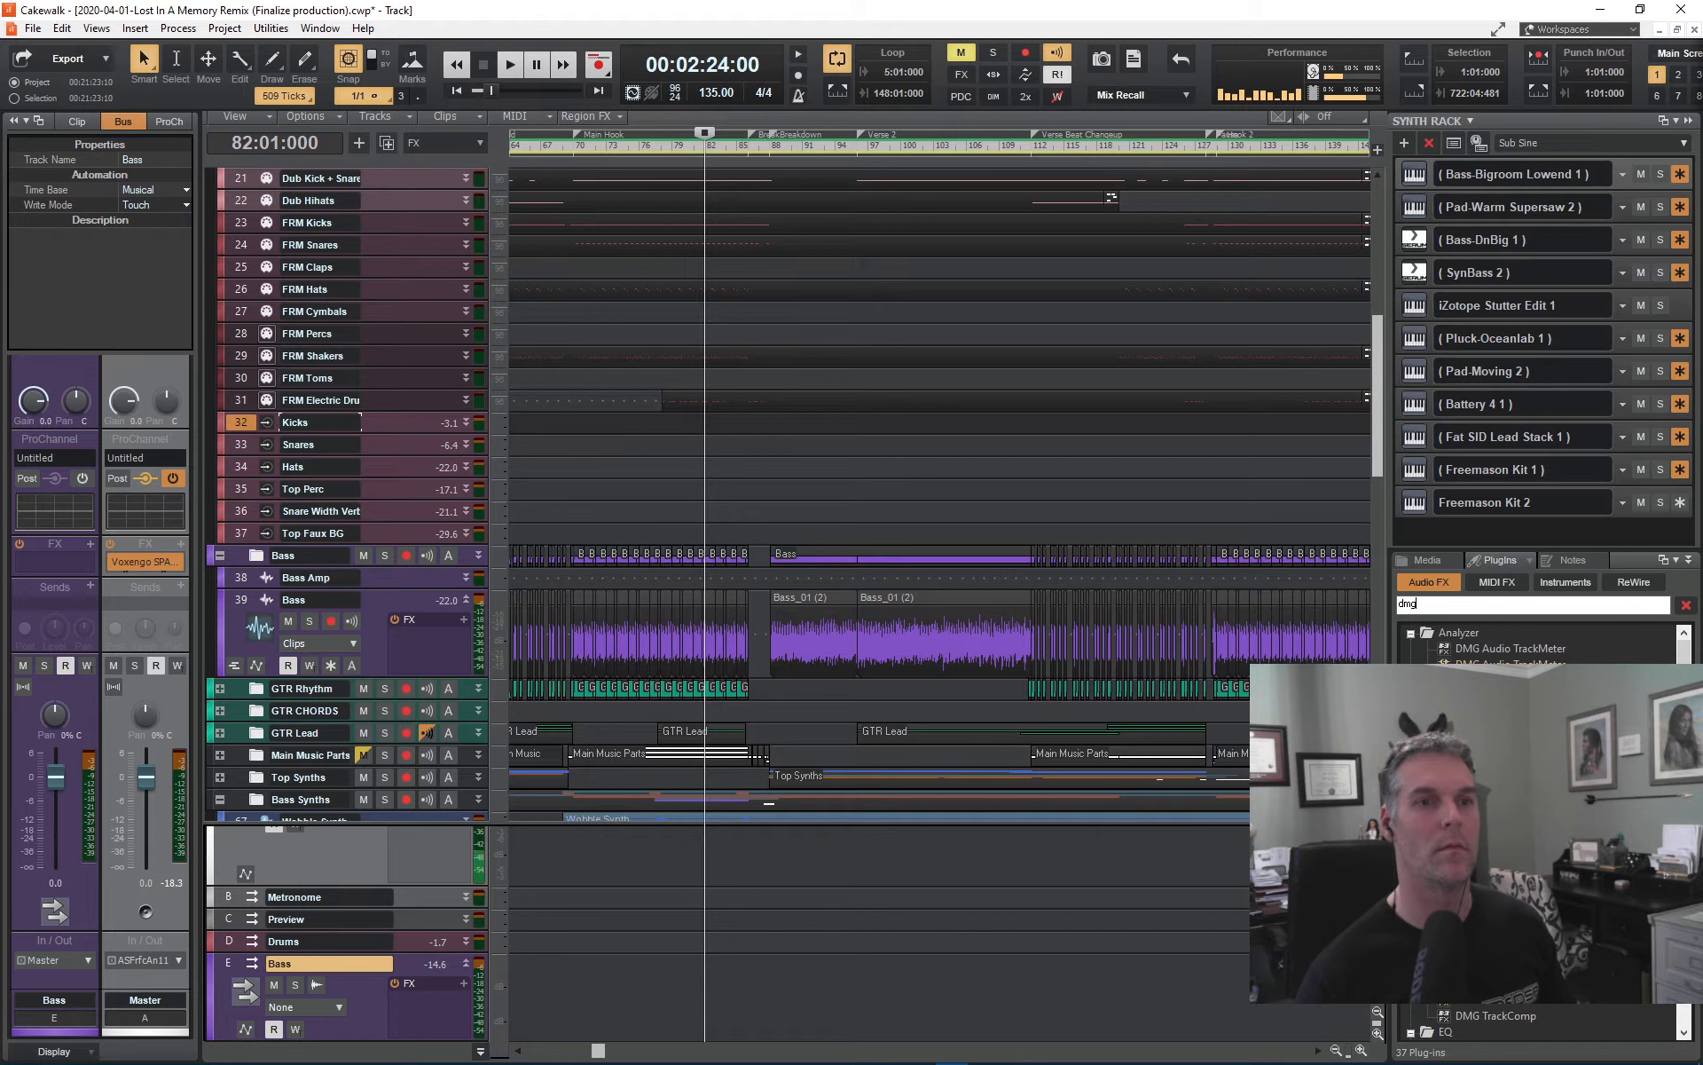
left_click_drag(1499, 763, 442, 1014)
left_click(1686, 605)
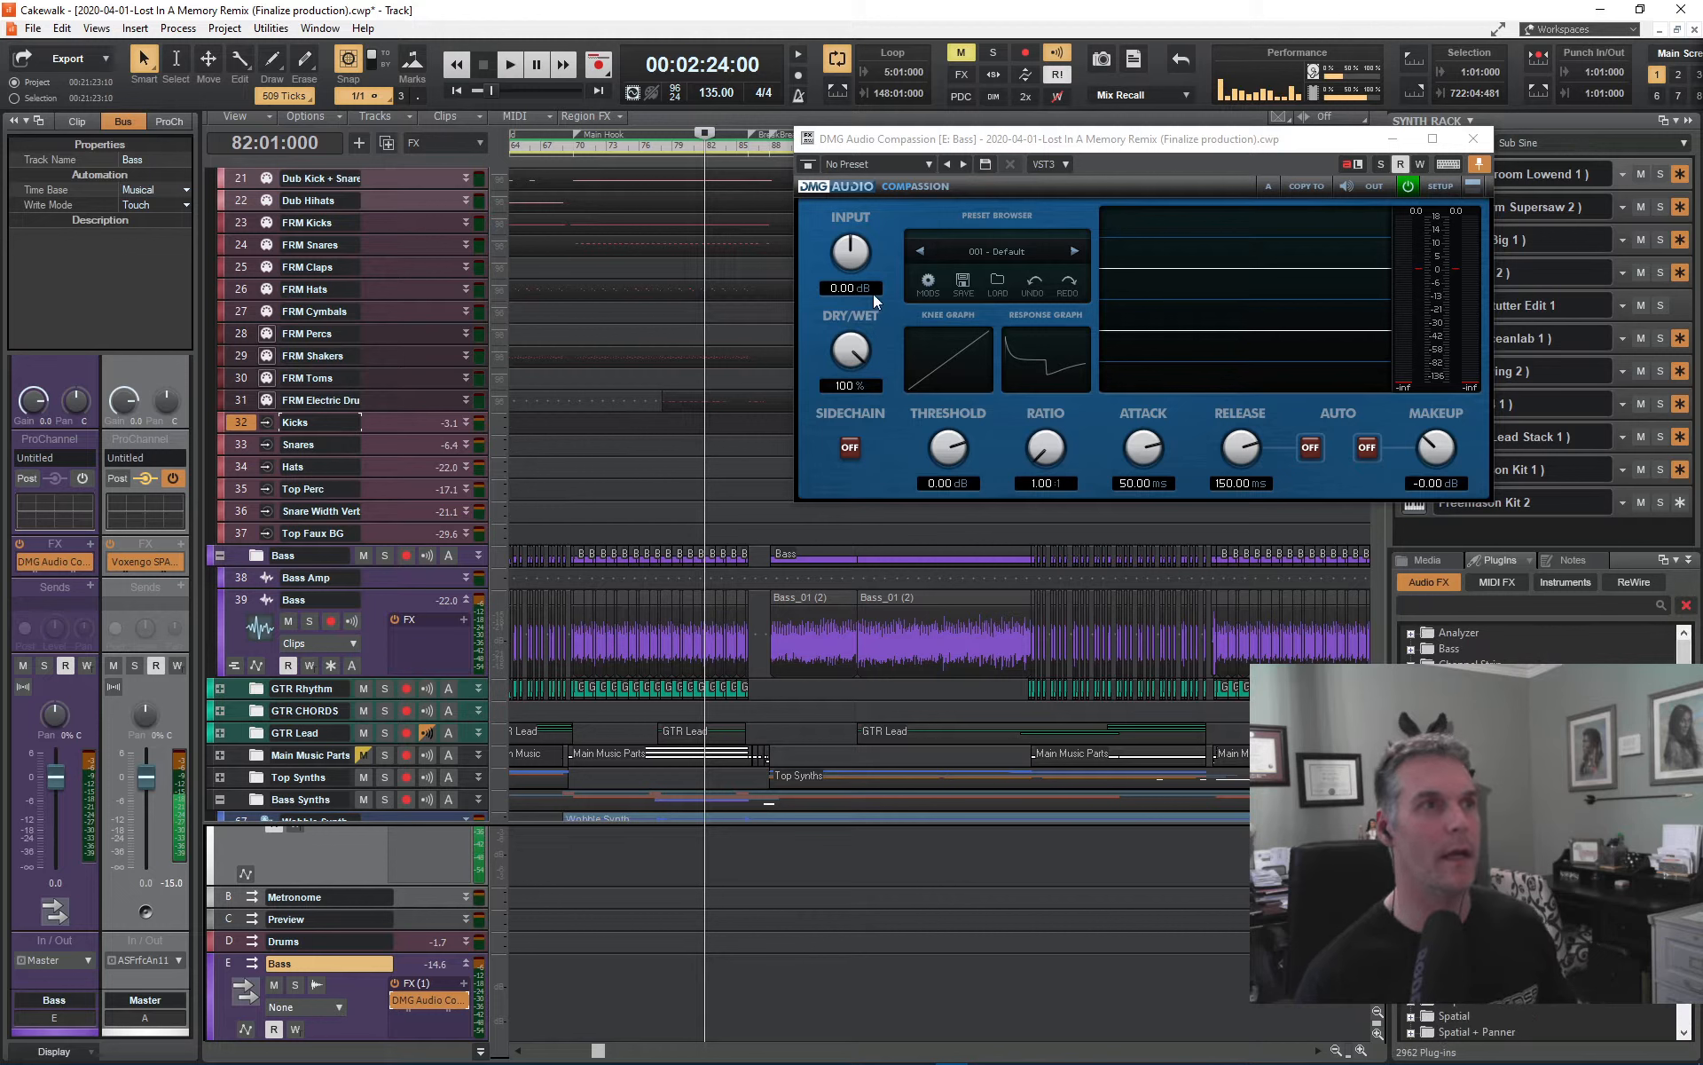
- Browse Compassion's Characters, Compression Styles and Utilities mods and its preset file dialog for a side-chain setup
left_click(929, 285)
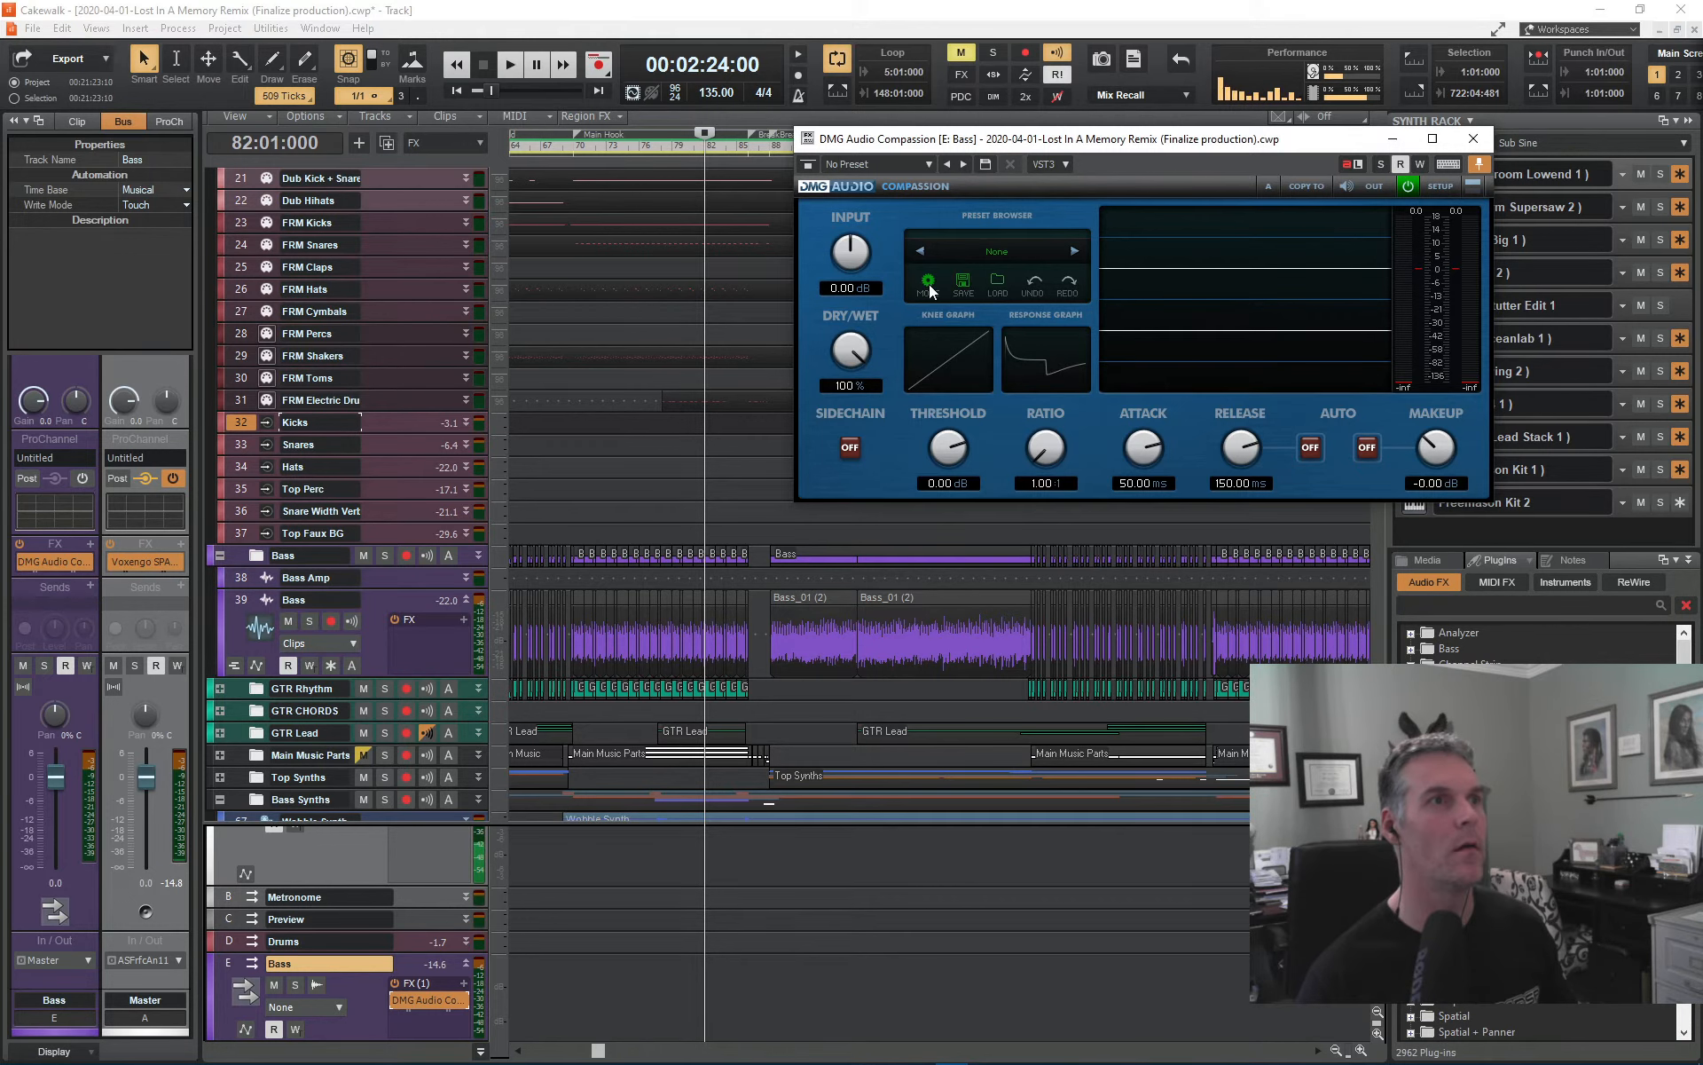
left_click(983, 258)
mouse_move(1053, 281)
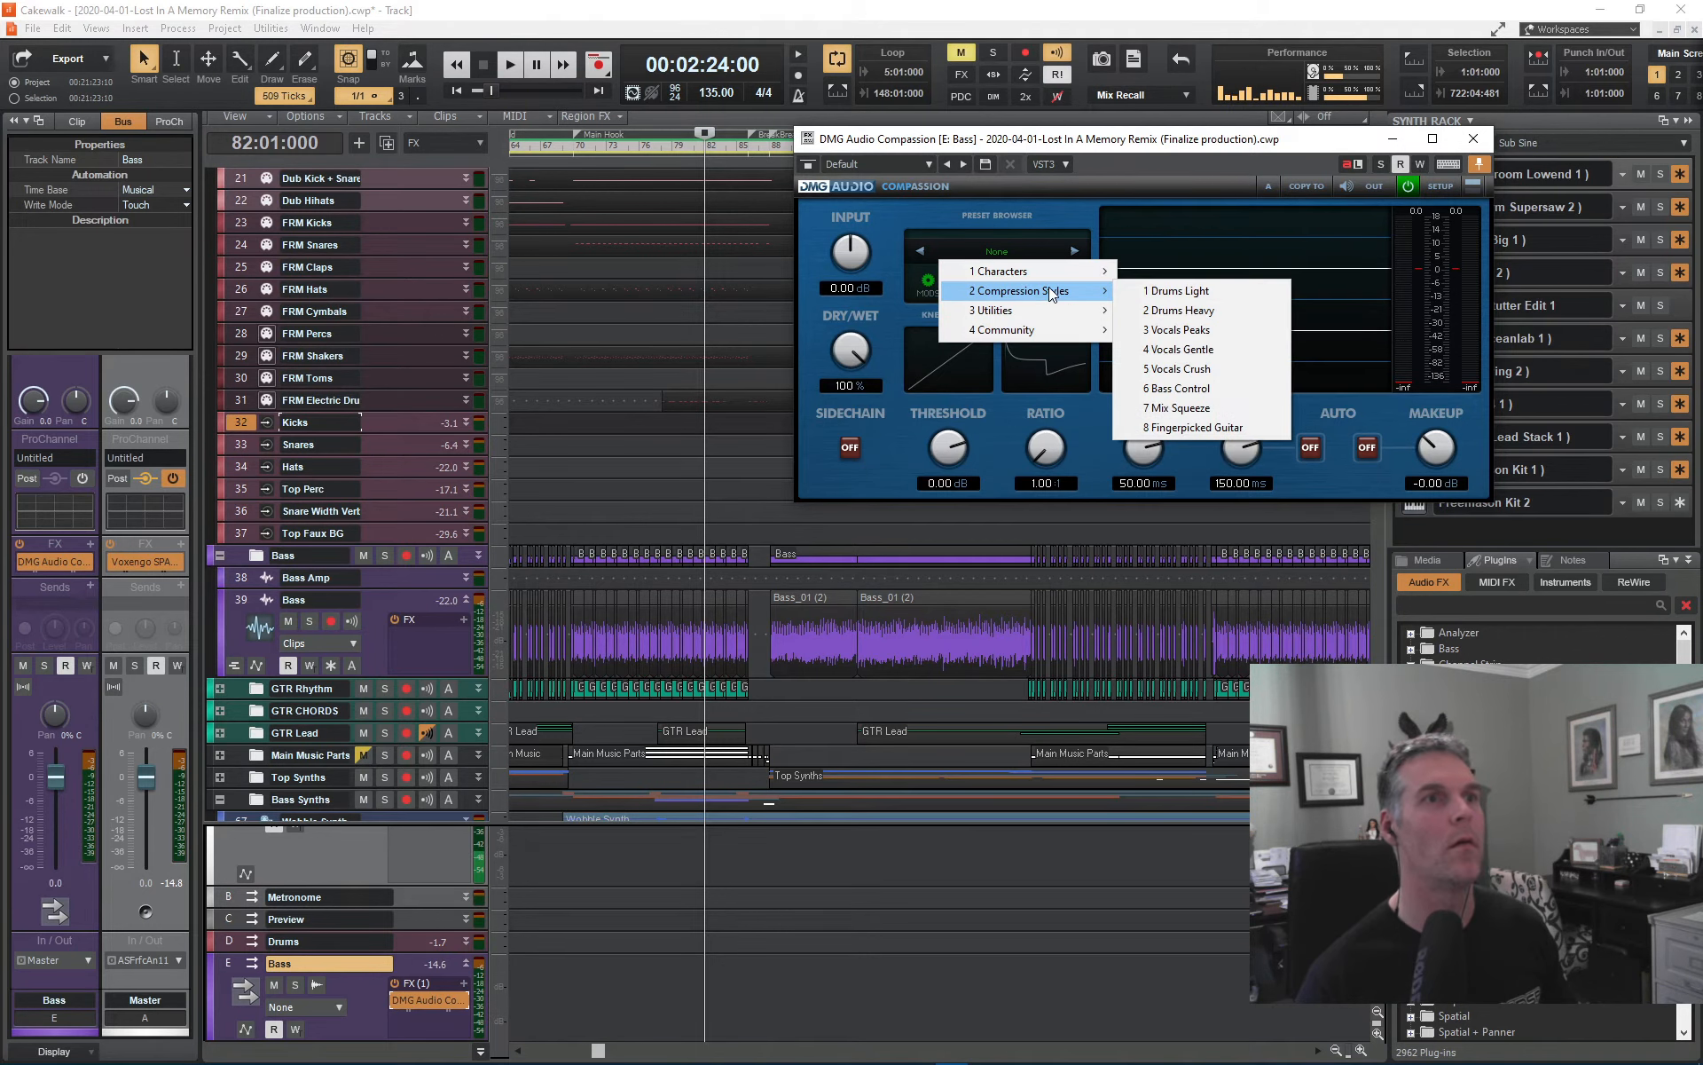
mouse_move(1046, 328)
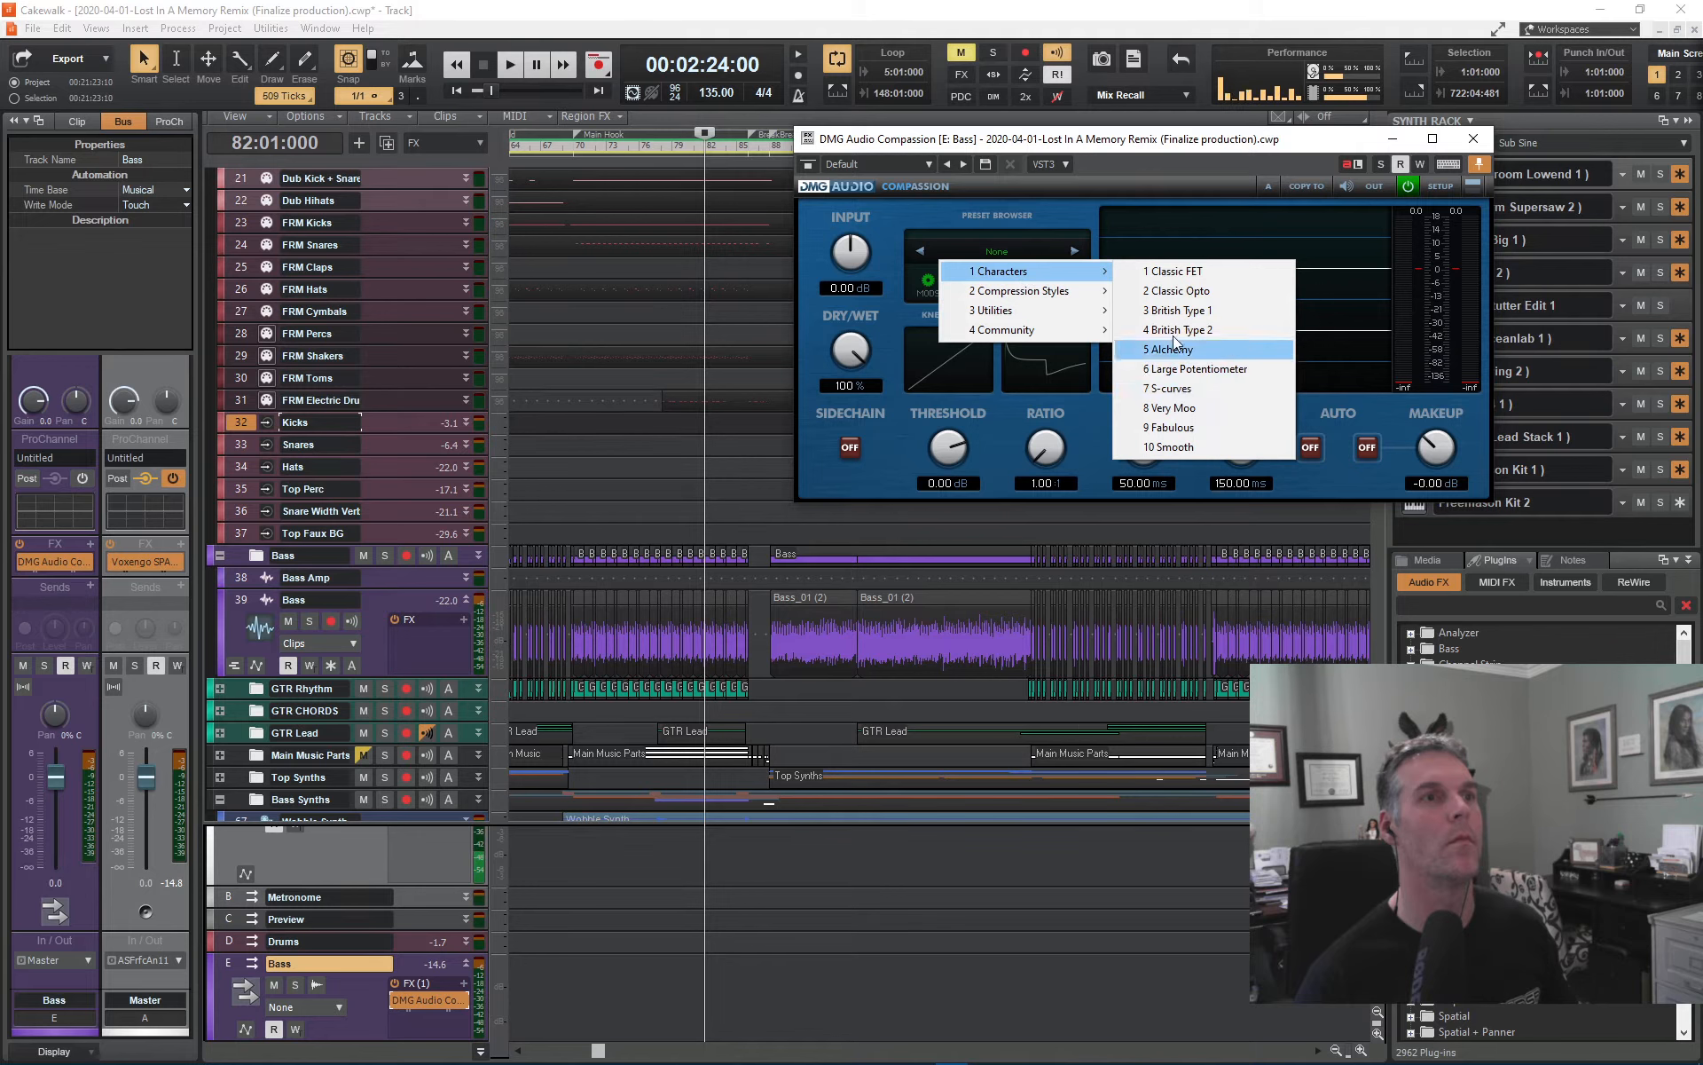
mouse_move(1160, 332)
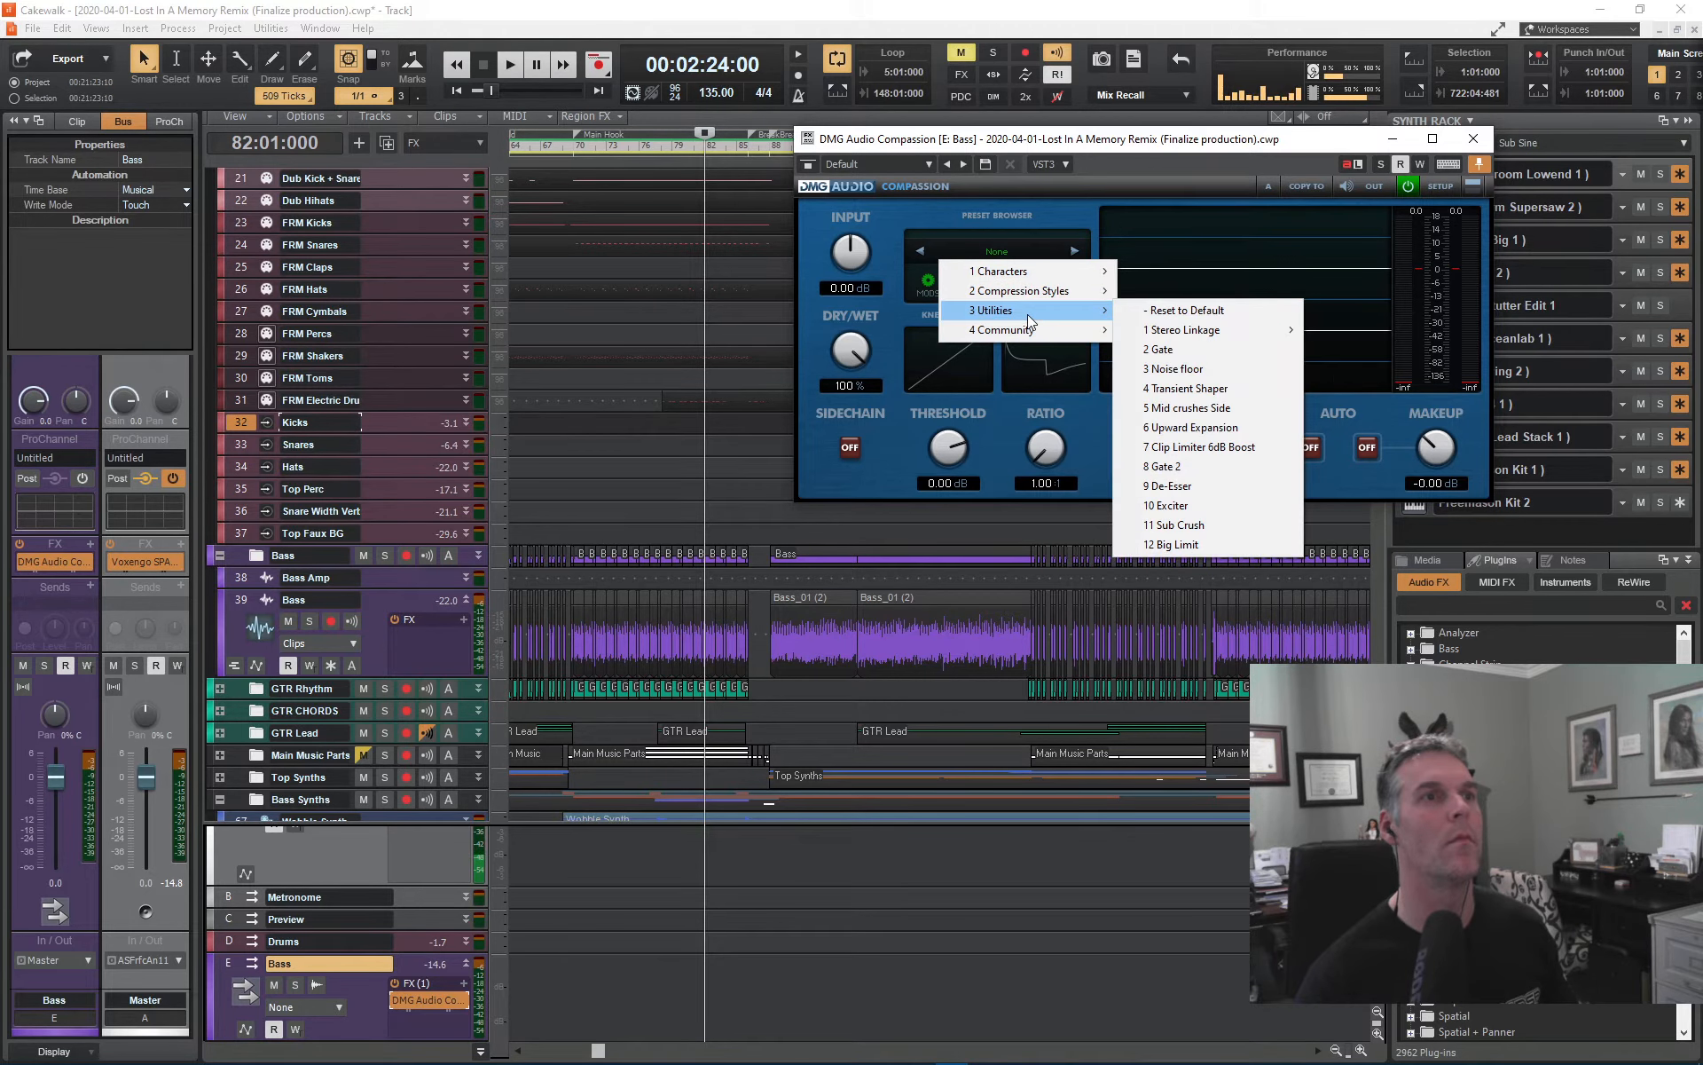
mouse_move(1223, 330)
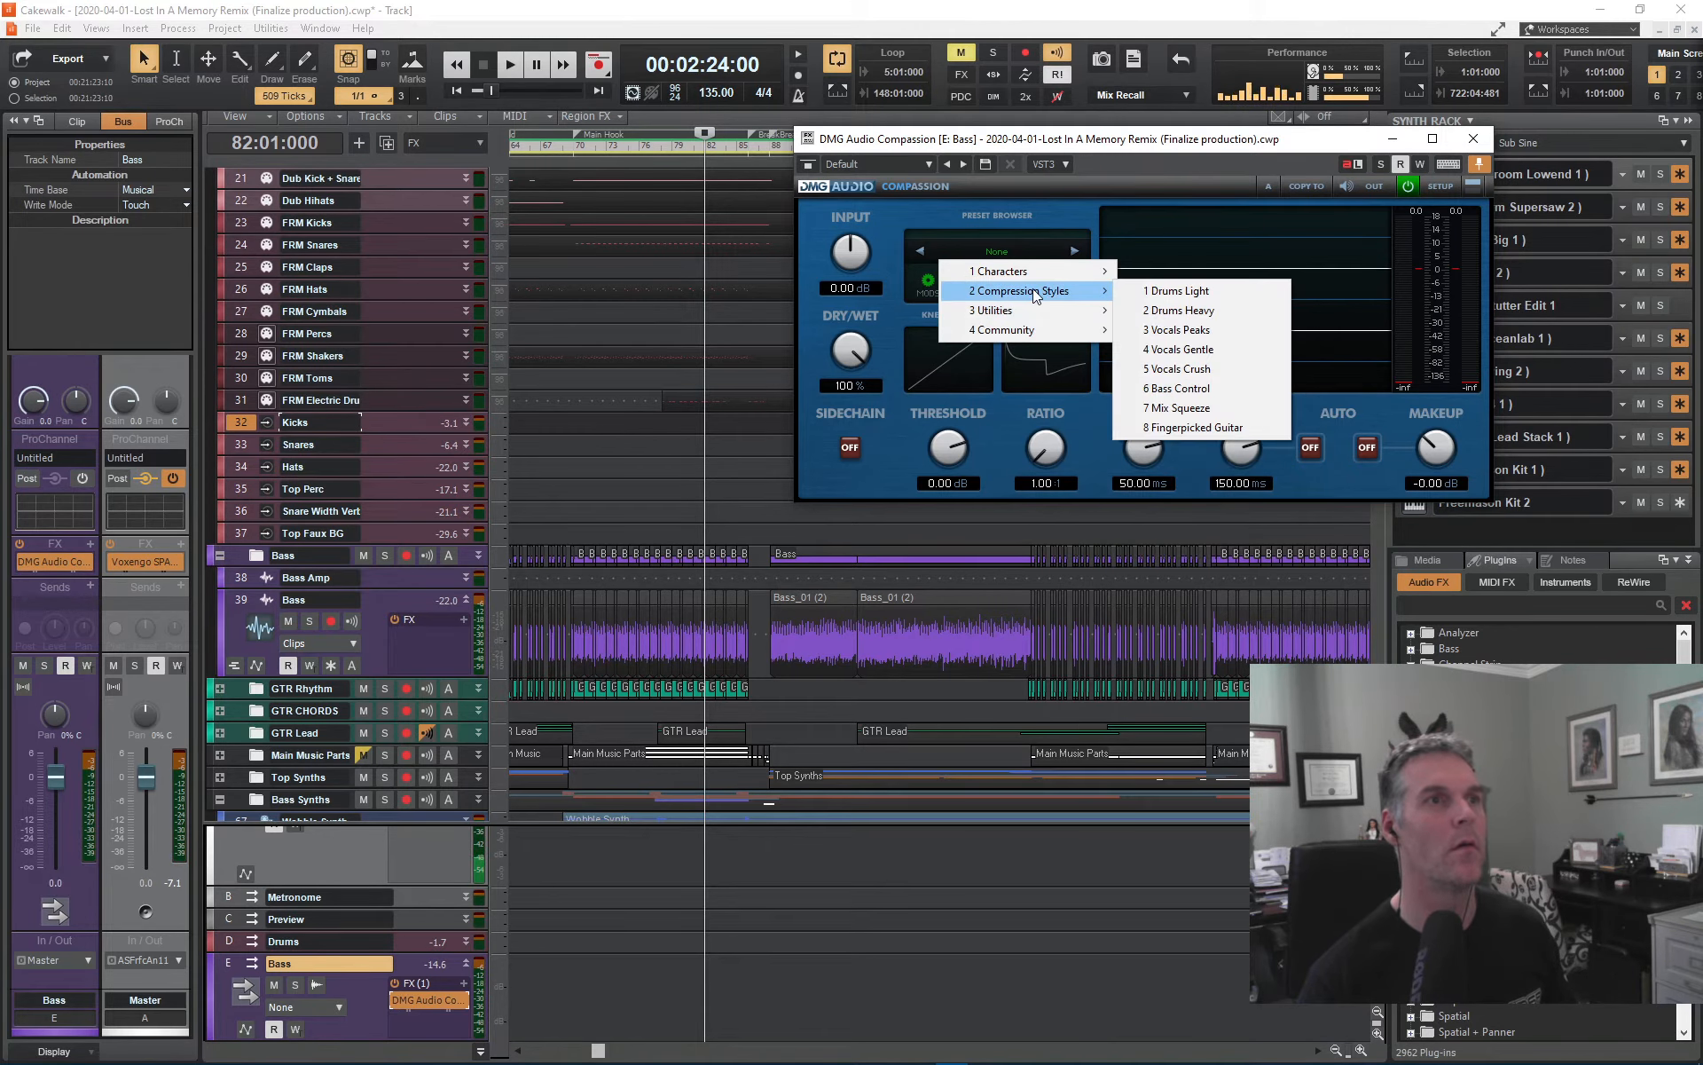
left_click(898, 428)
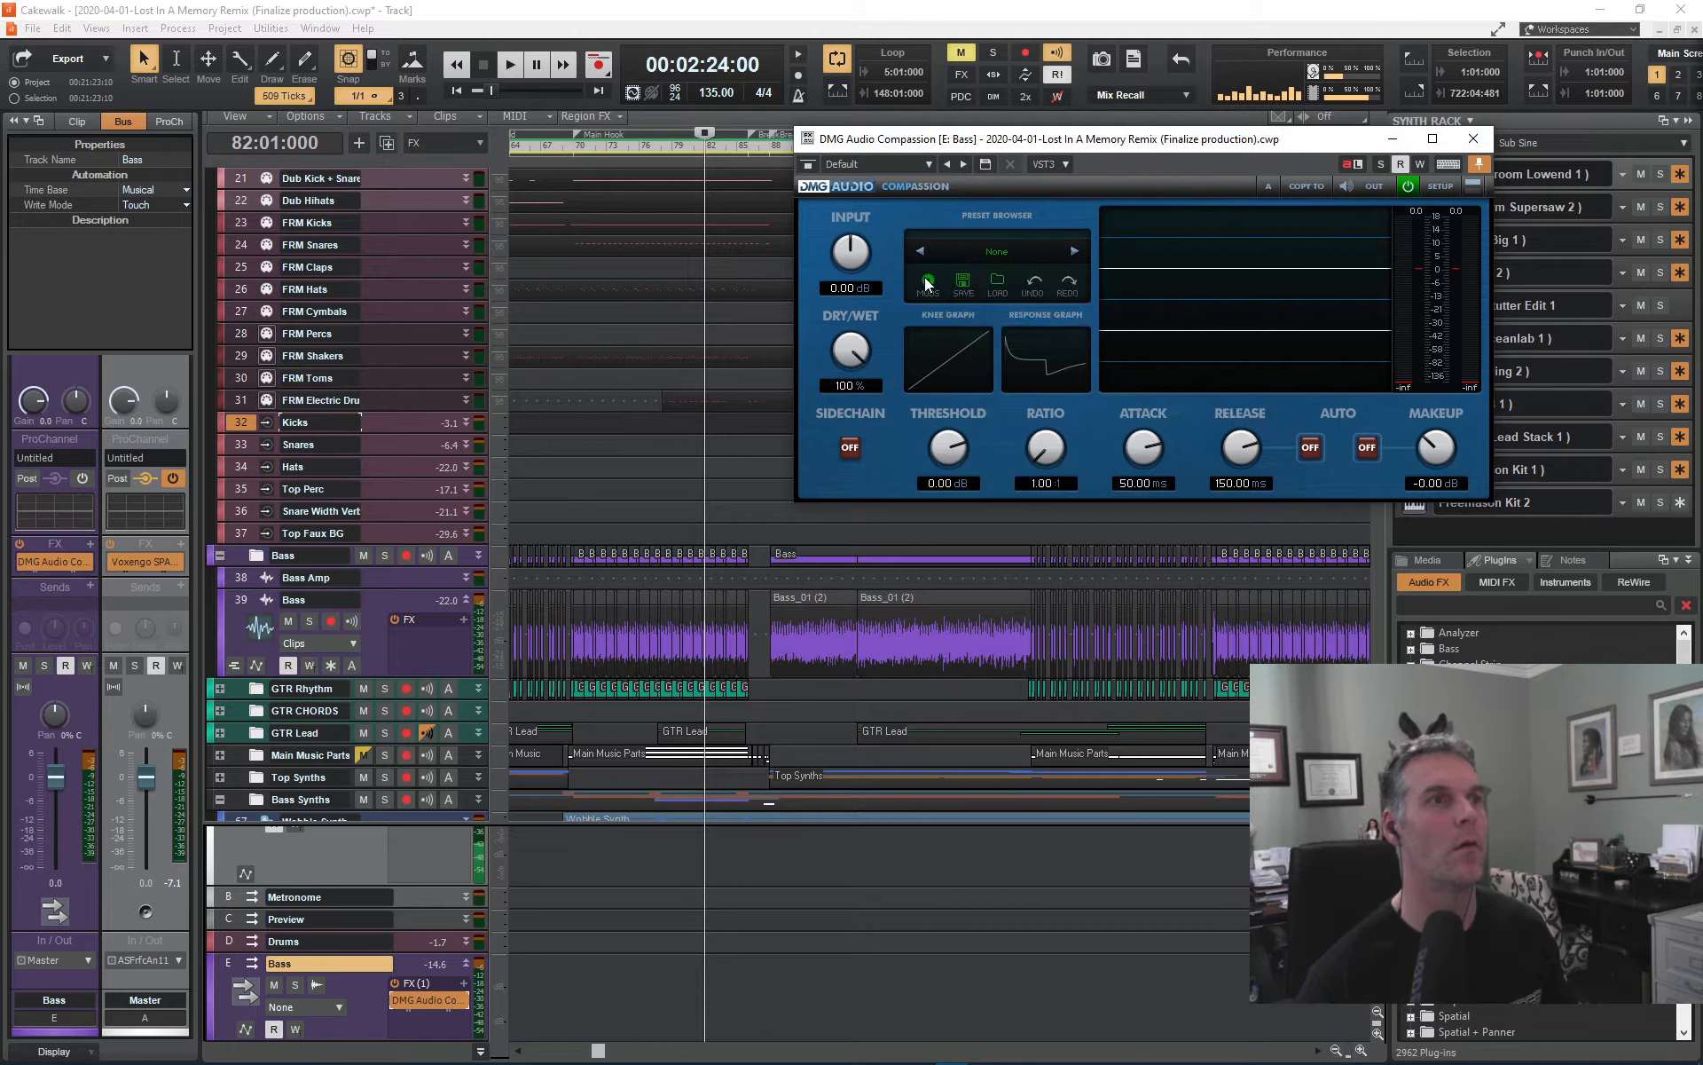
left_click(998, 282)
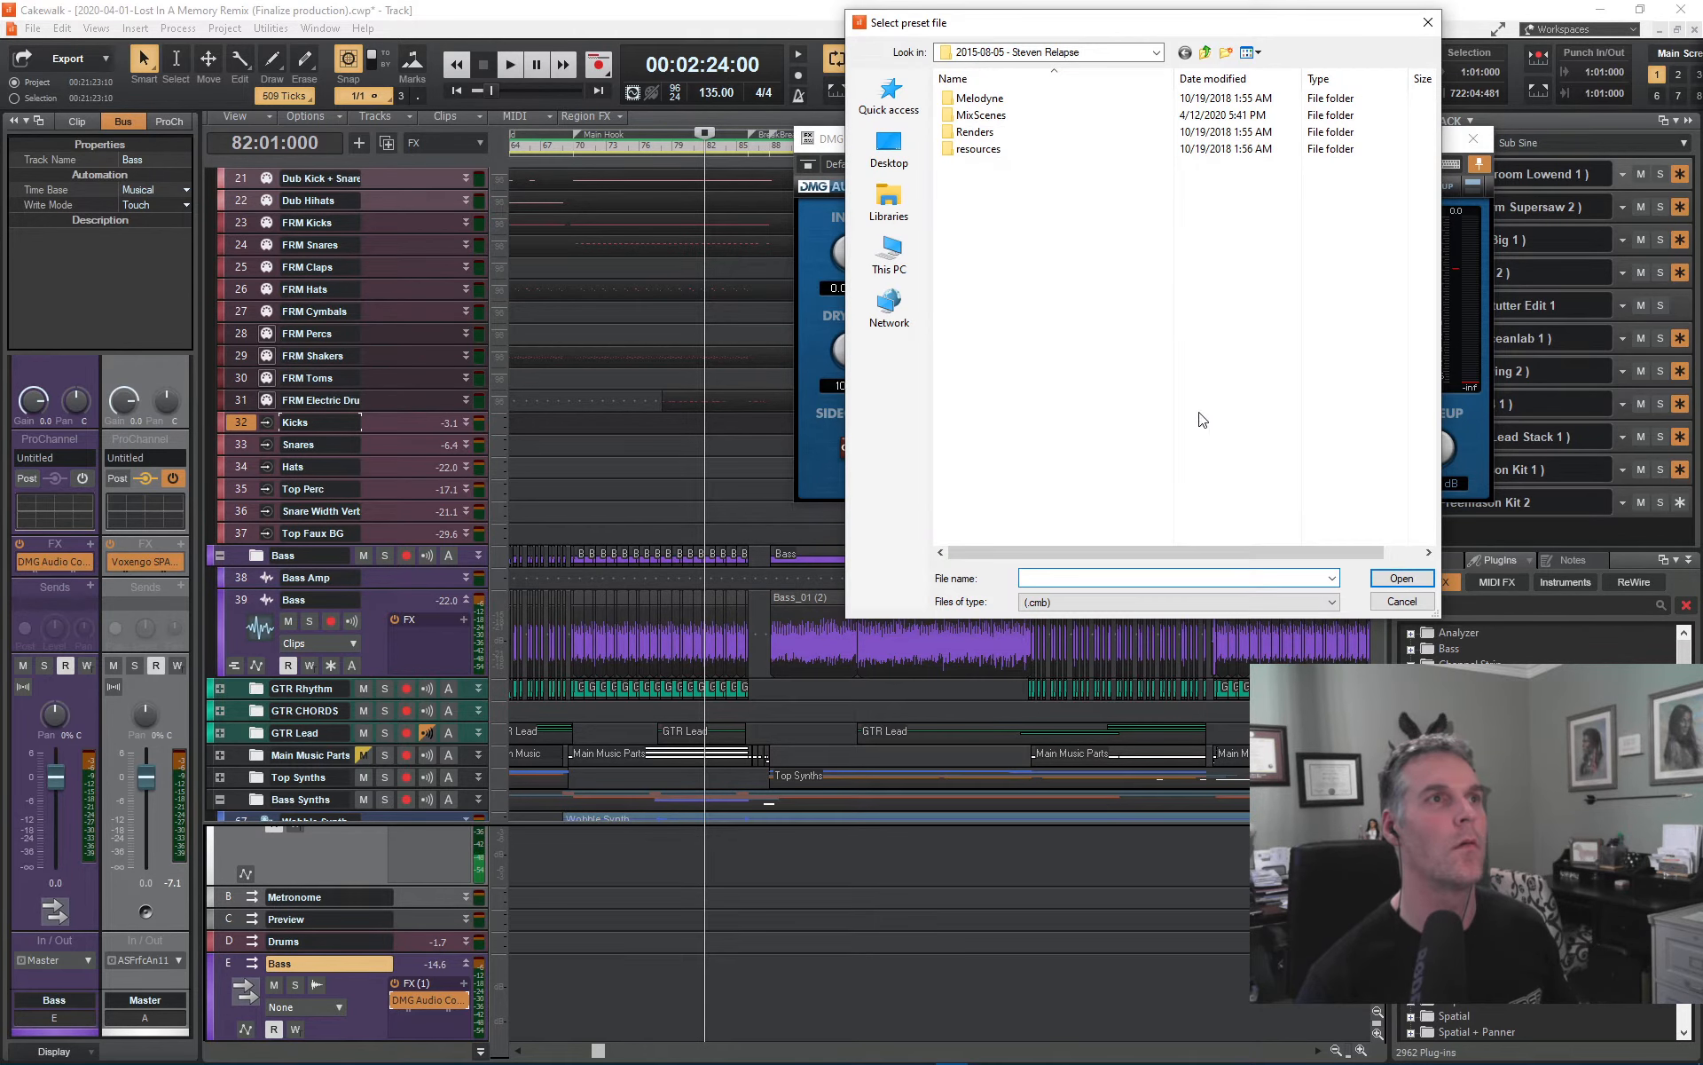
left_click(1398, 604)
- Load the "004 - Sidechain" preset in Compassion and start playback
left_click(1009, 251)
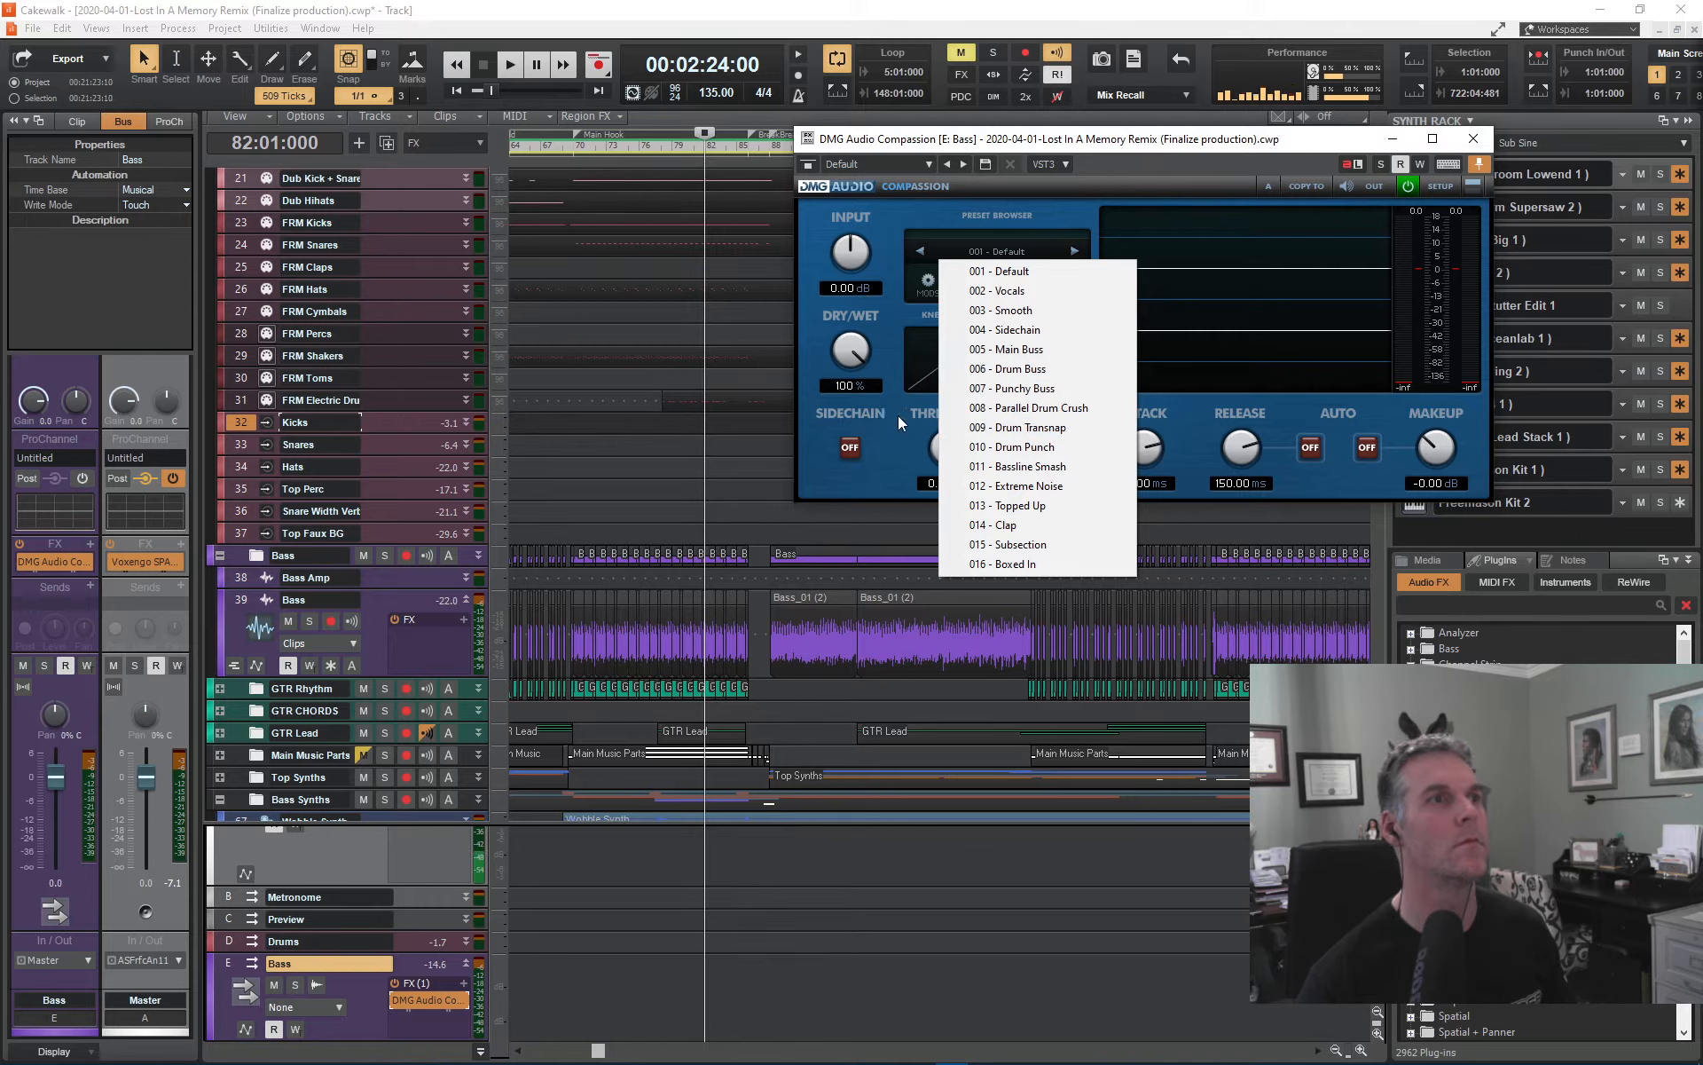
left_click(1048, 329)
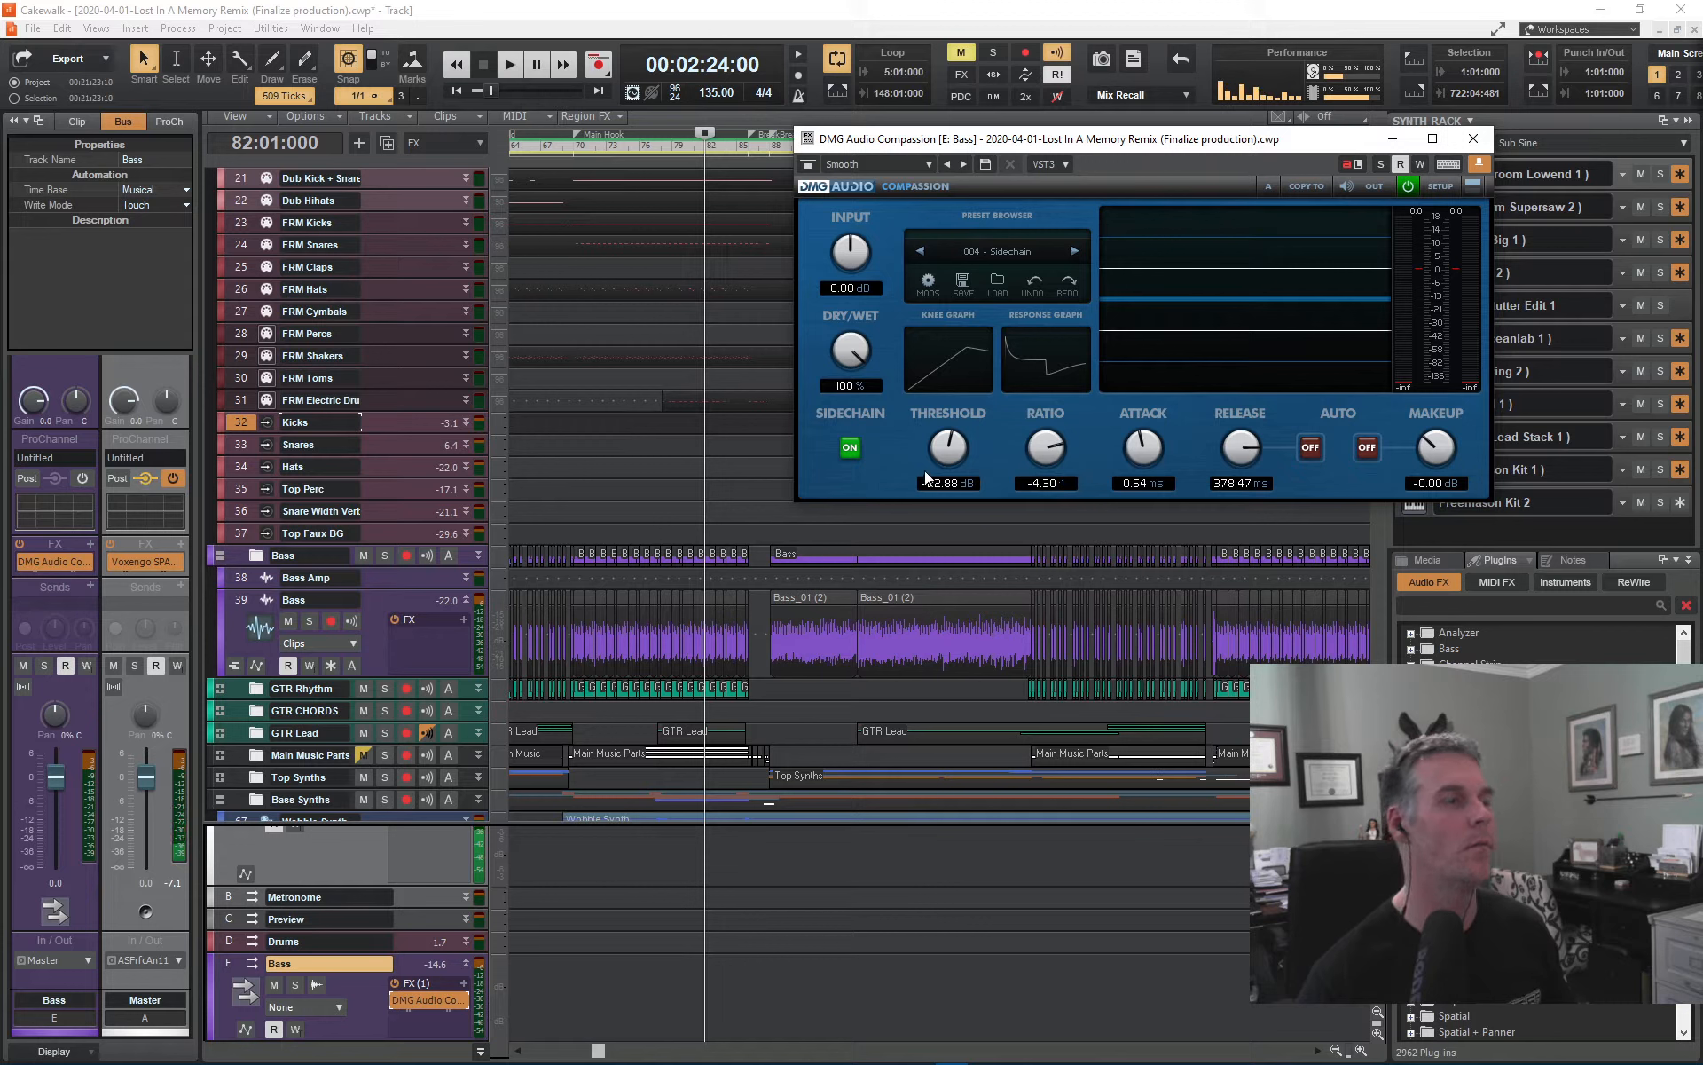
key("space")
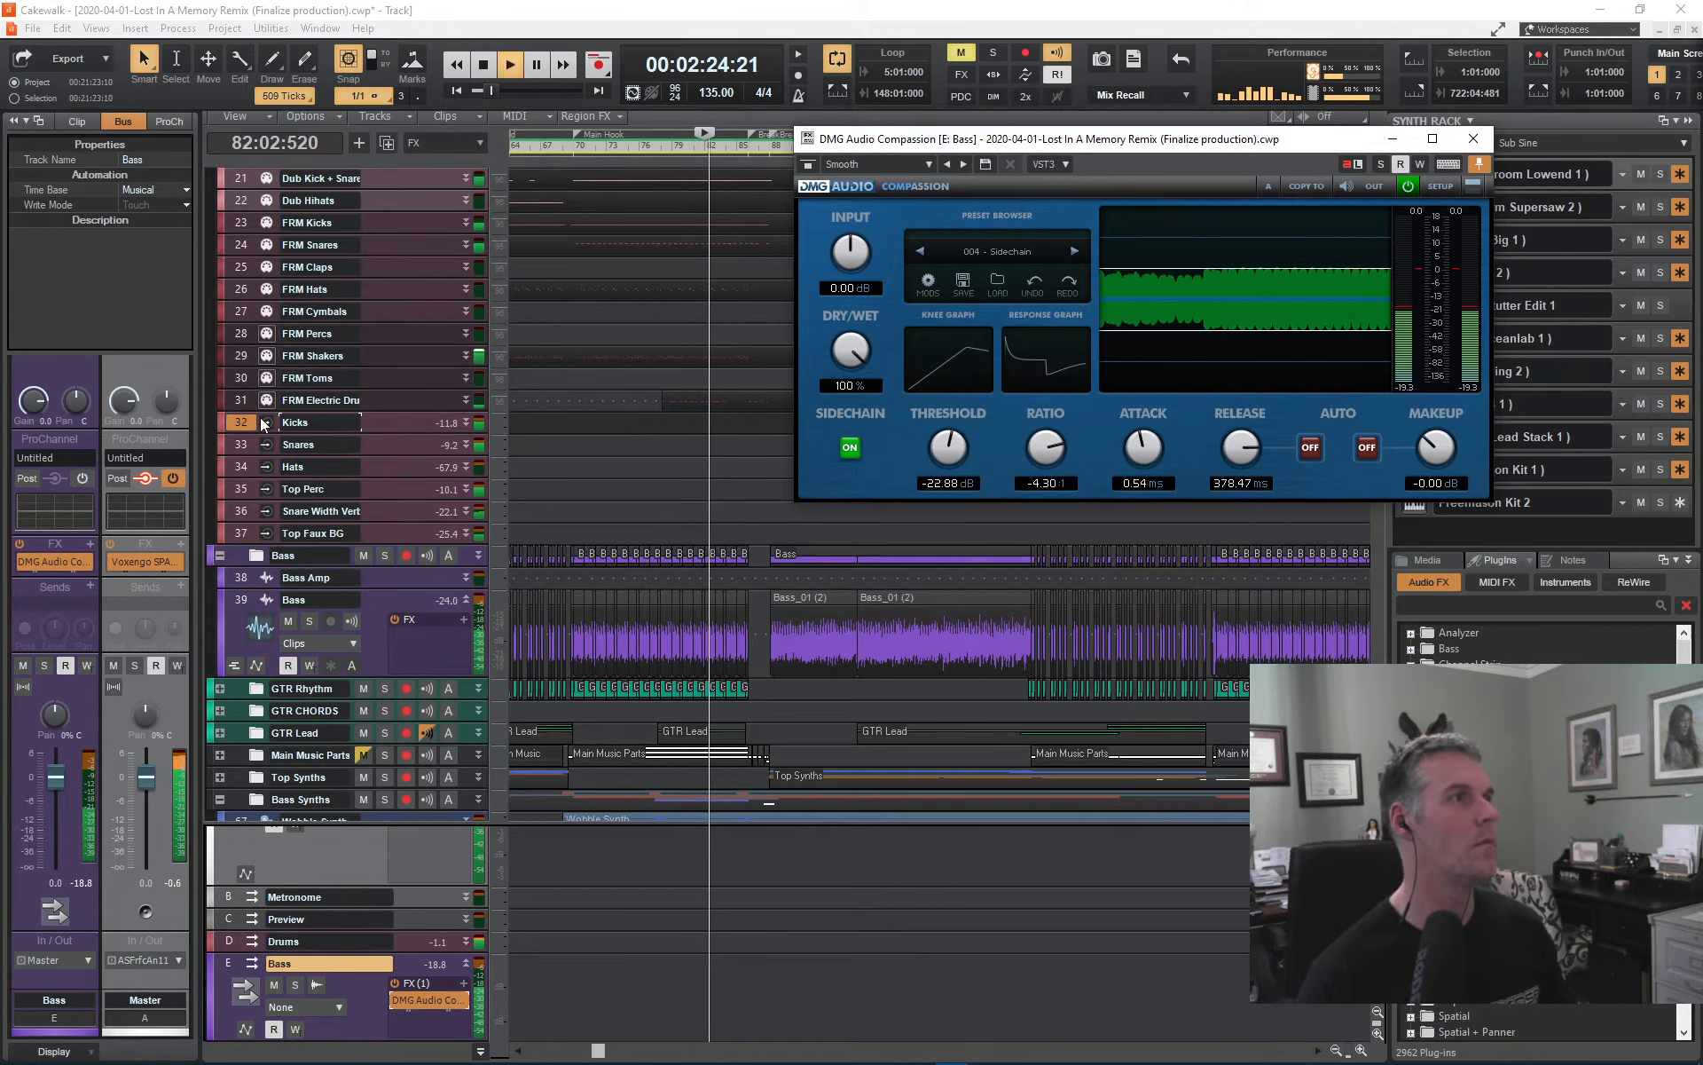
- Add a send from the Kicks track to DMG Audio Compassion(Input 2)-Bass
left_click(260, 421)
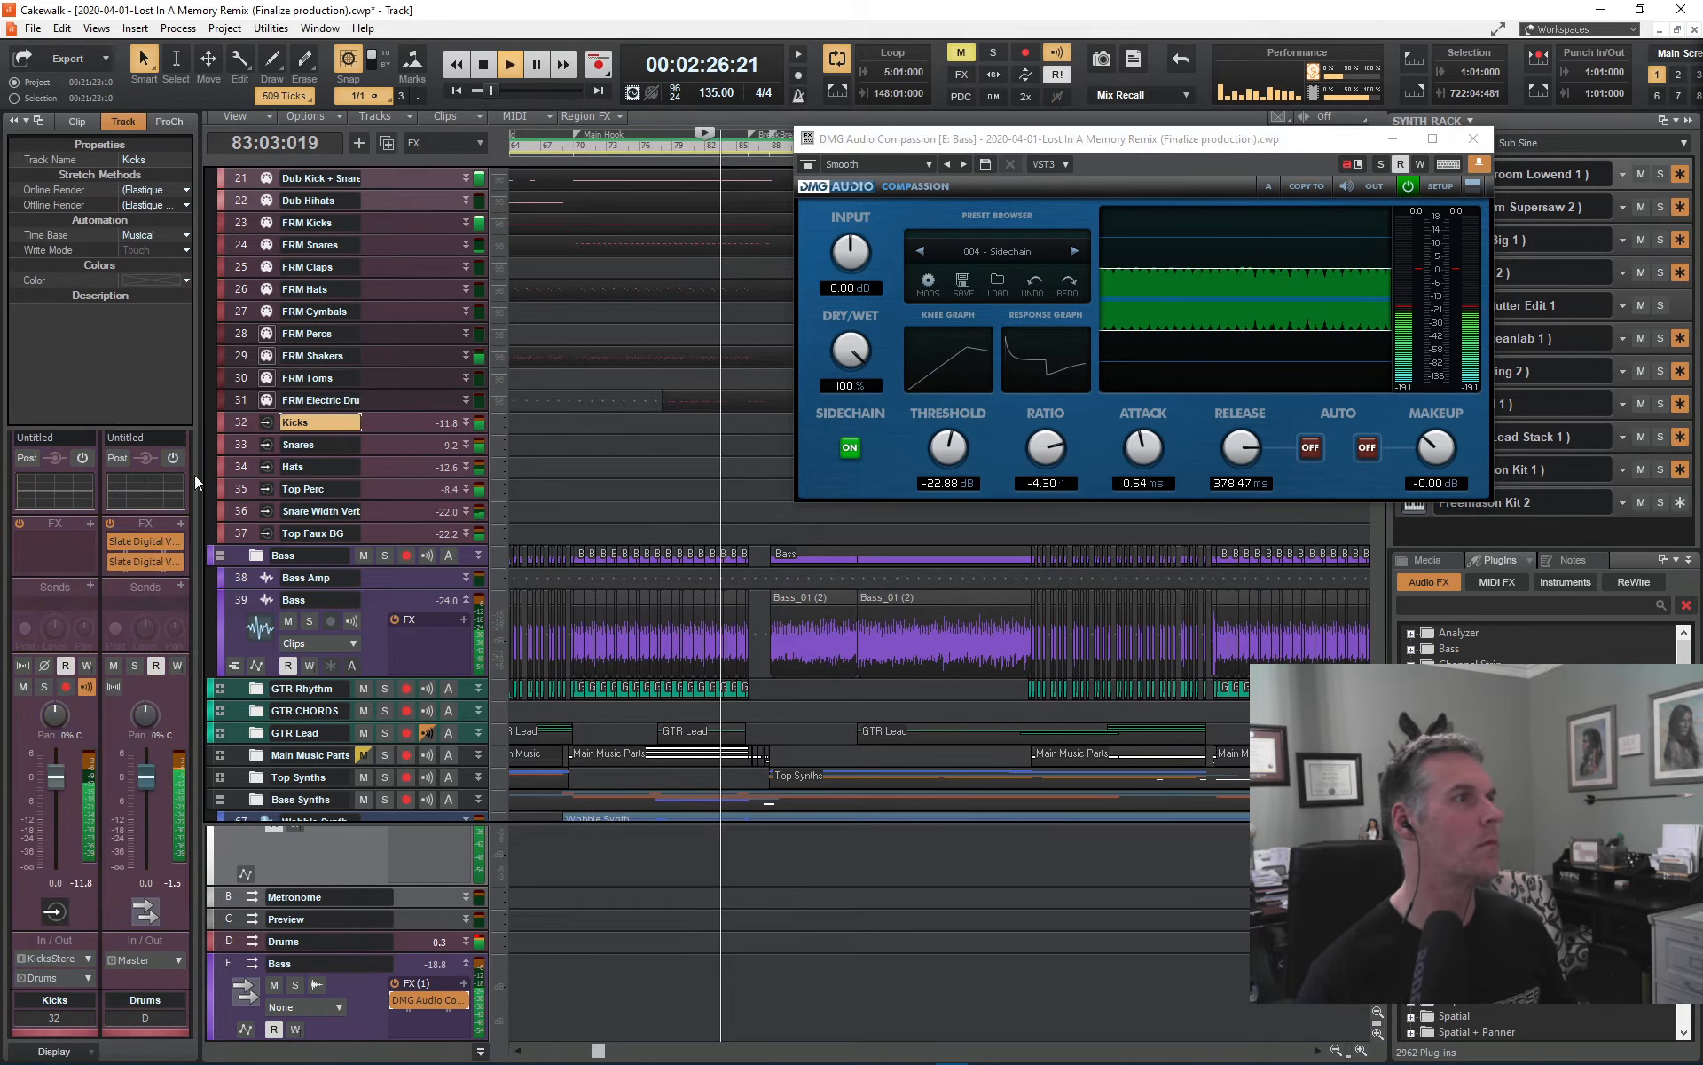
left_click(90, 585)
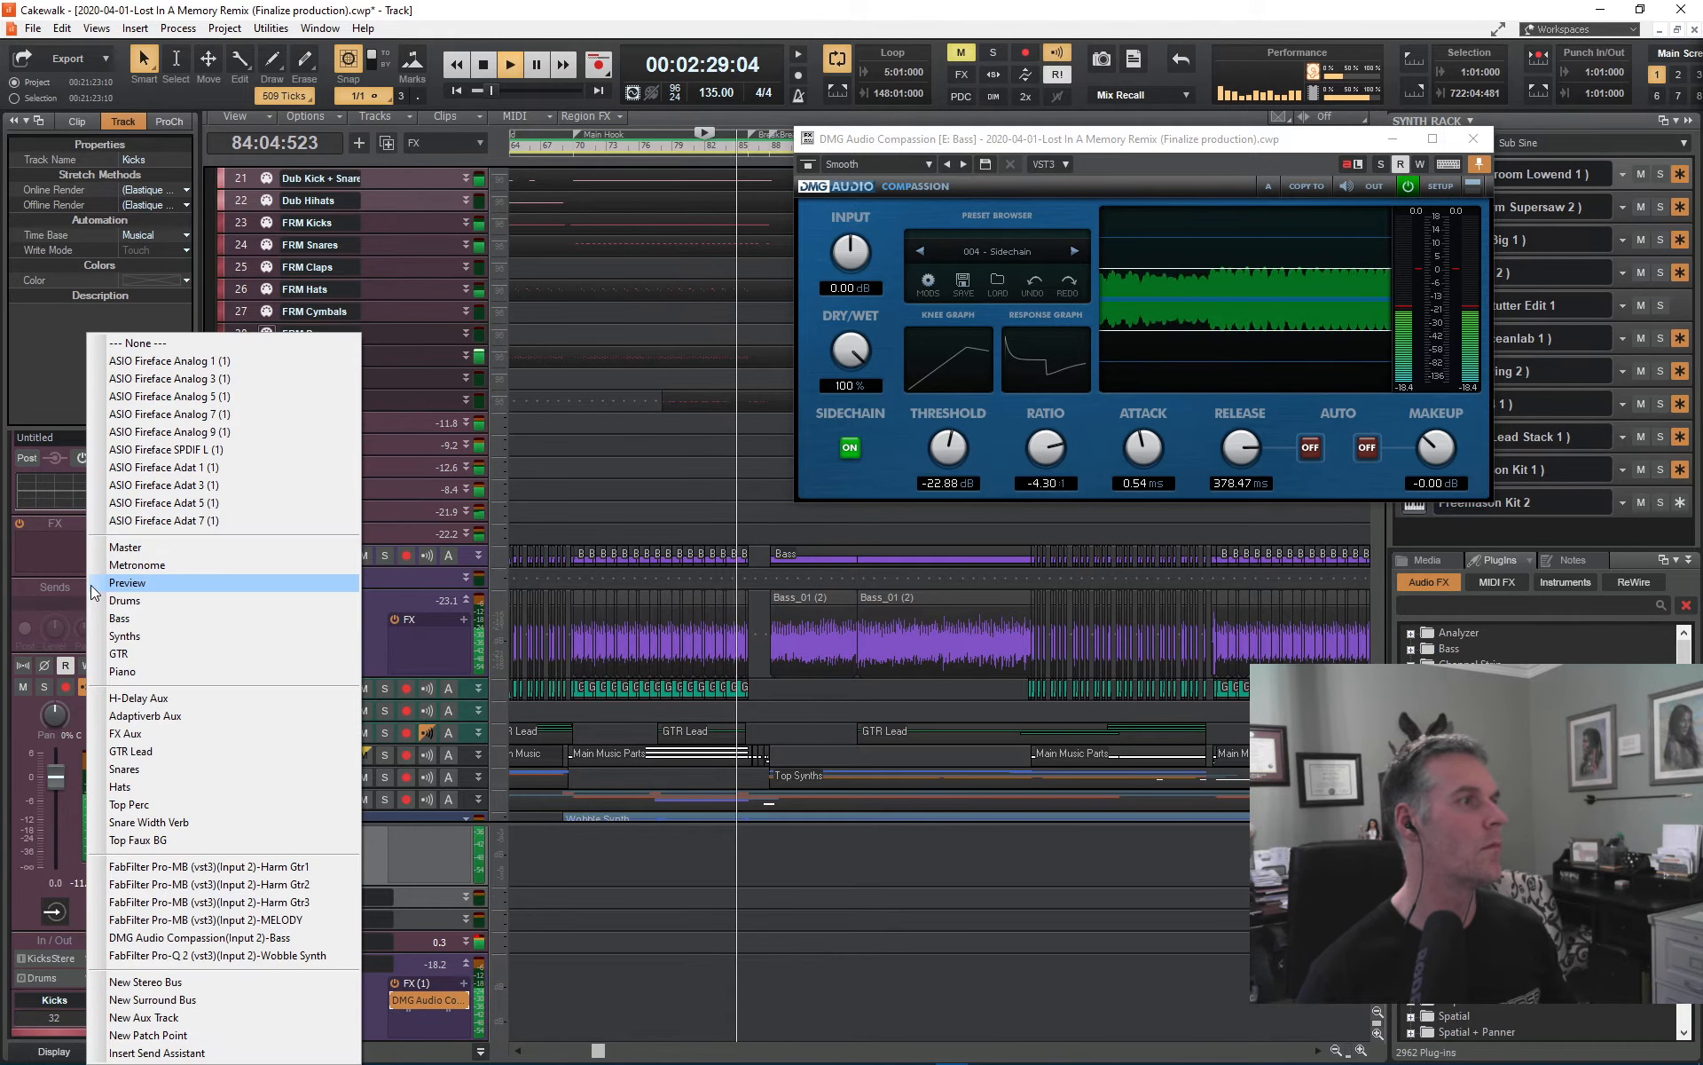
left_click(254, 940)
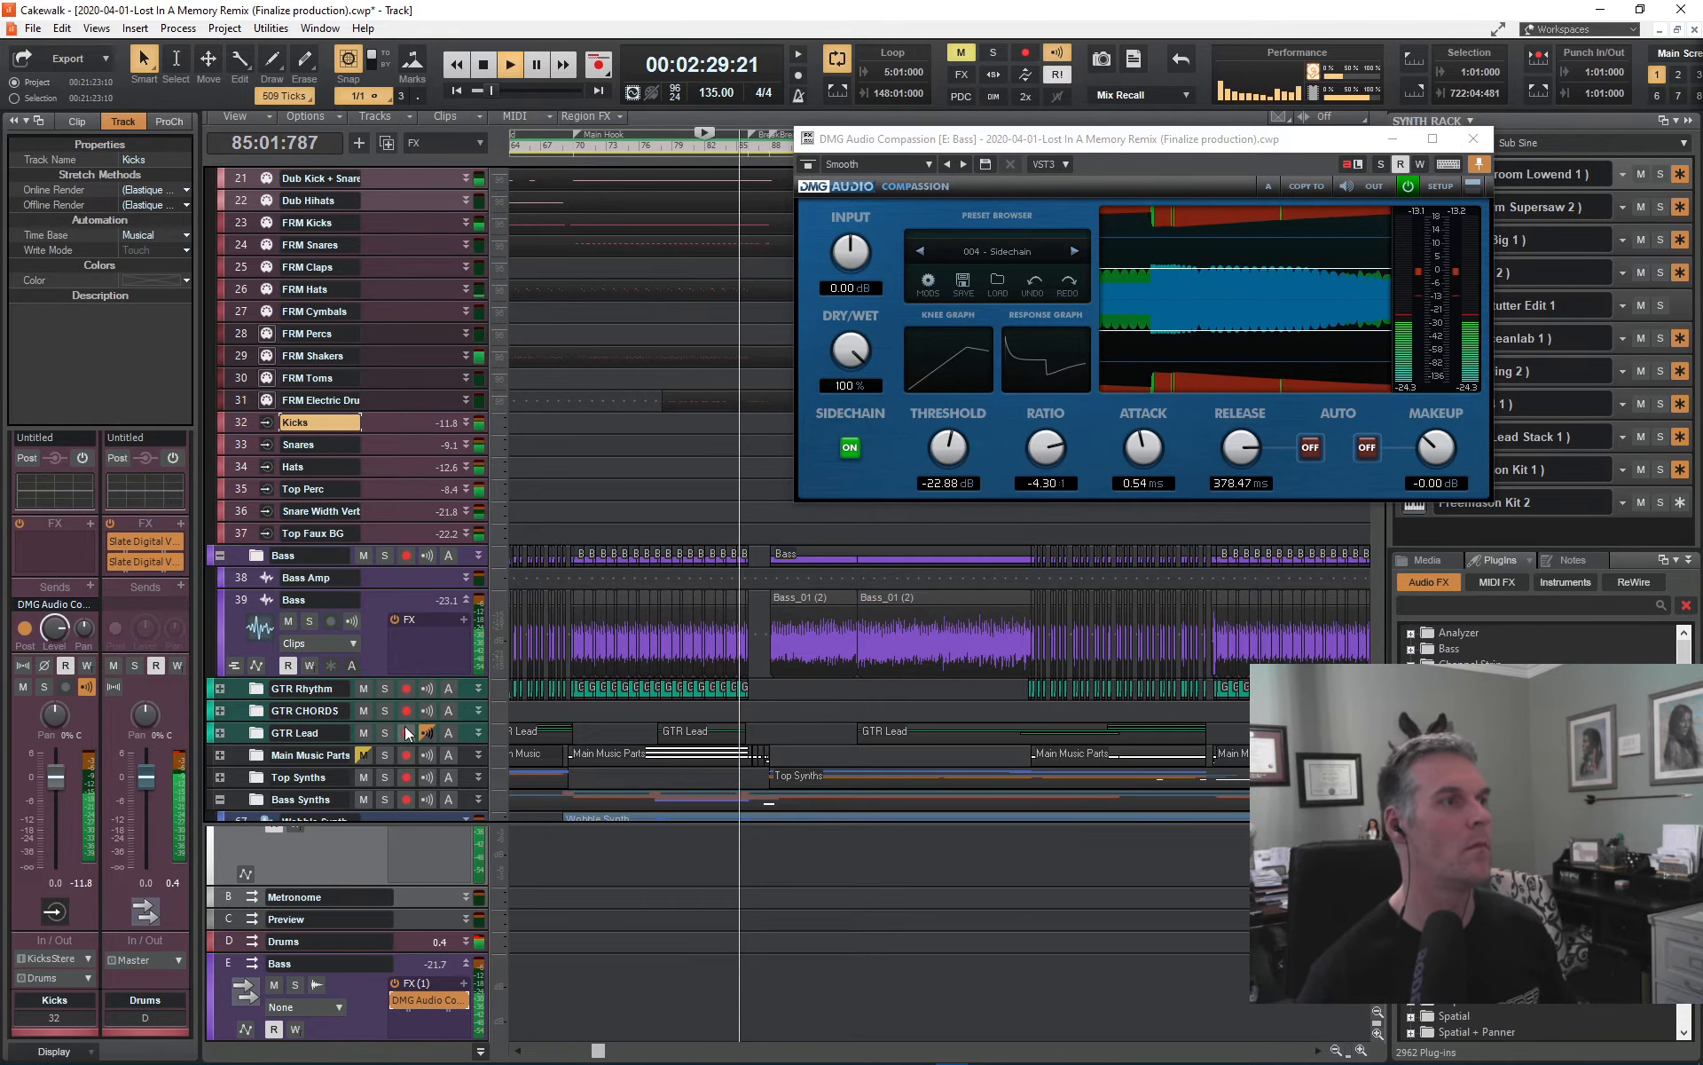
- Solo the Bass bus and the Kicks track and restart playback
left_click(295, 985)
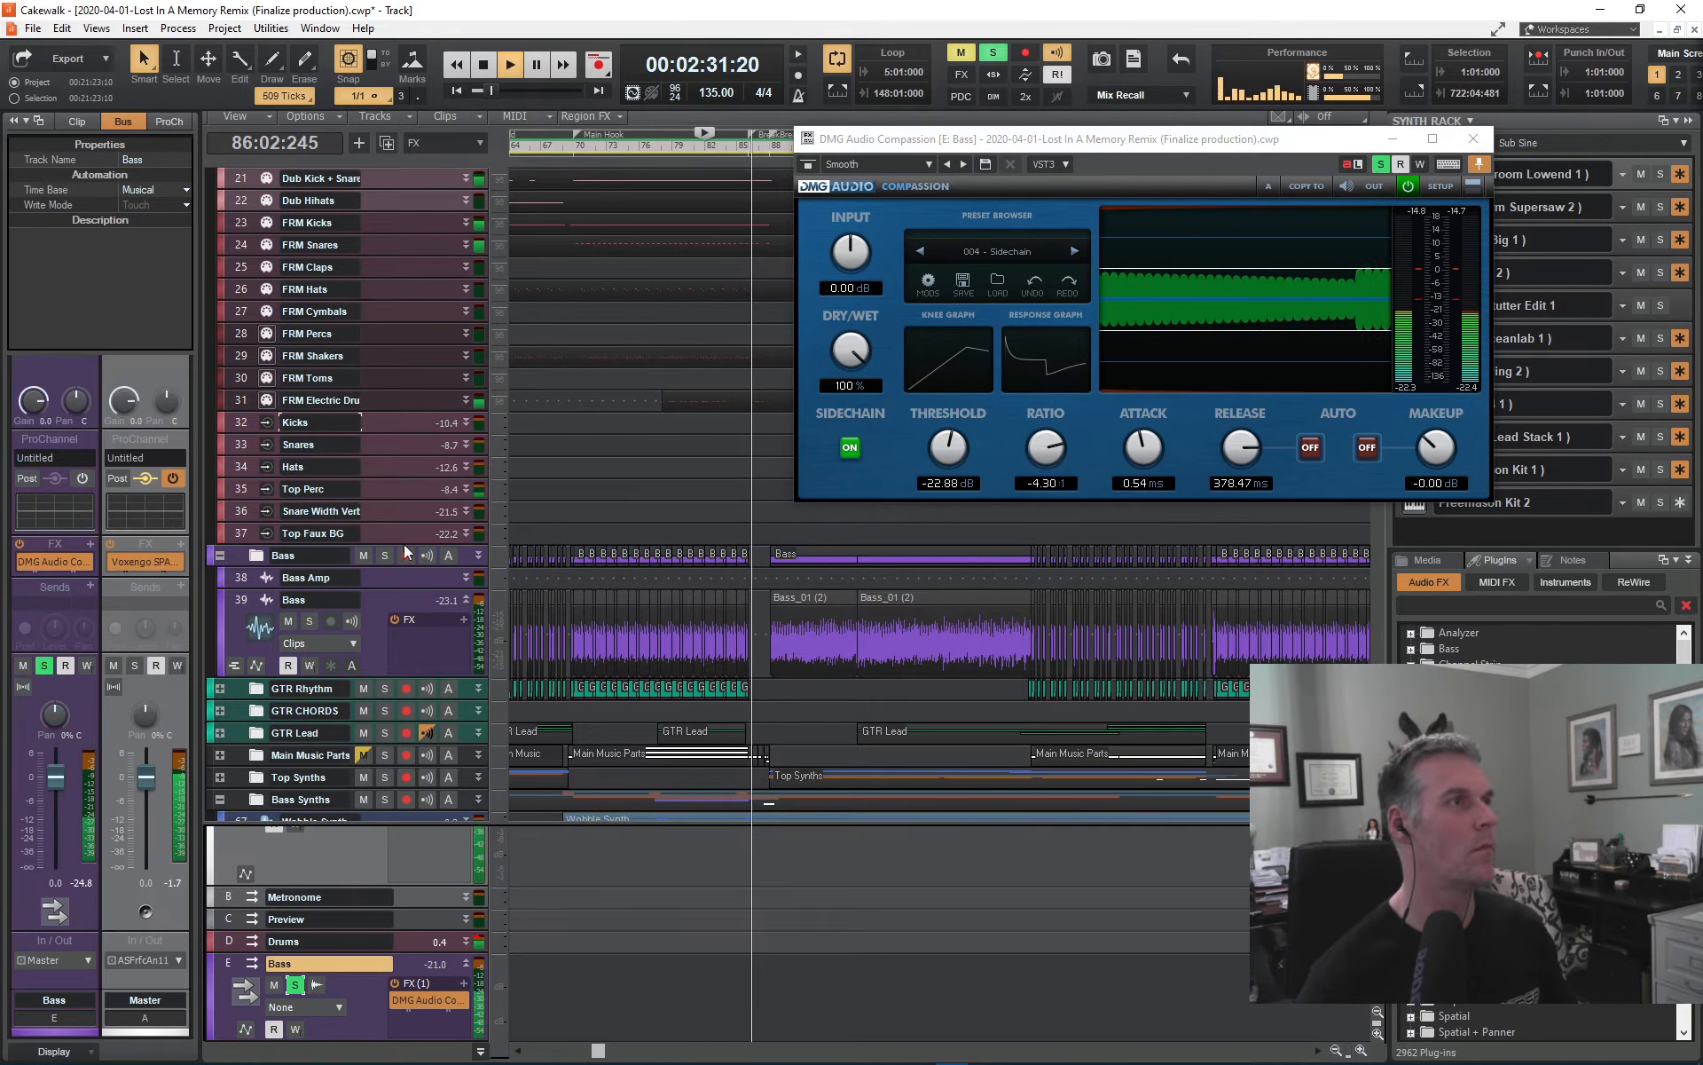
left_click(309, 444)
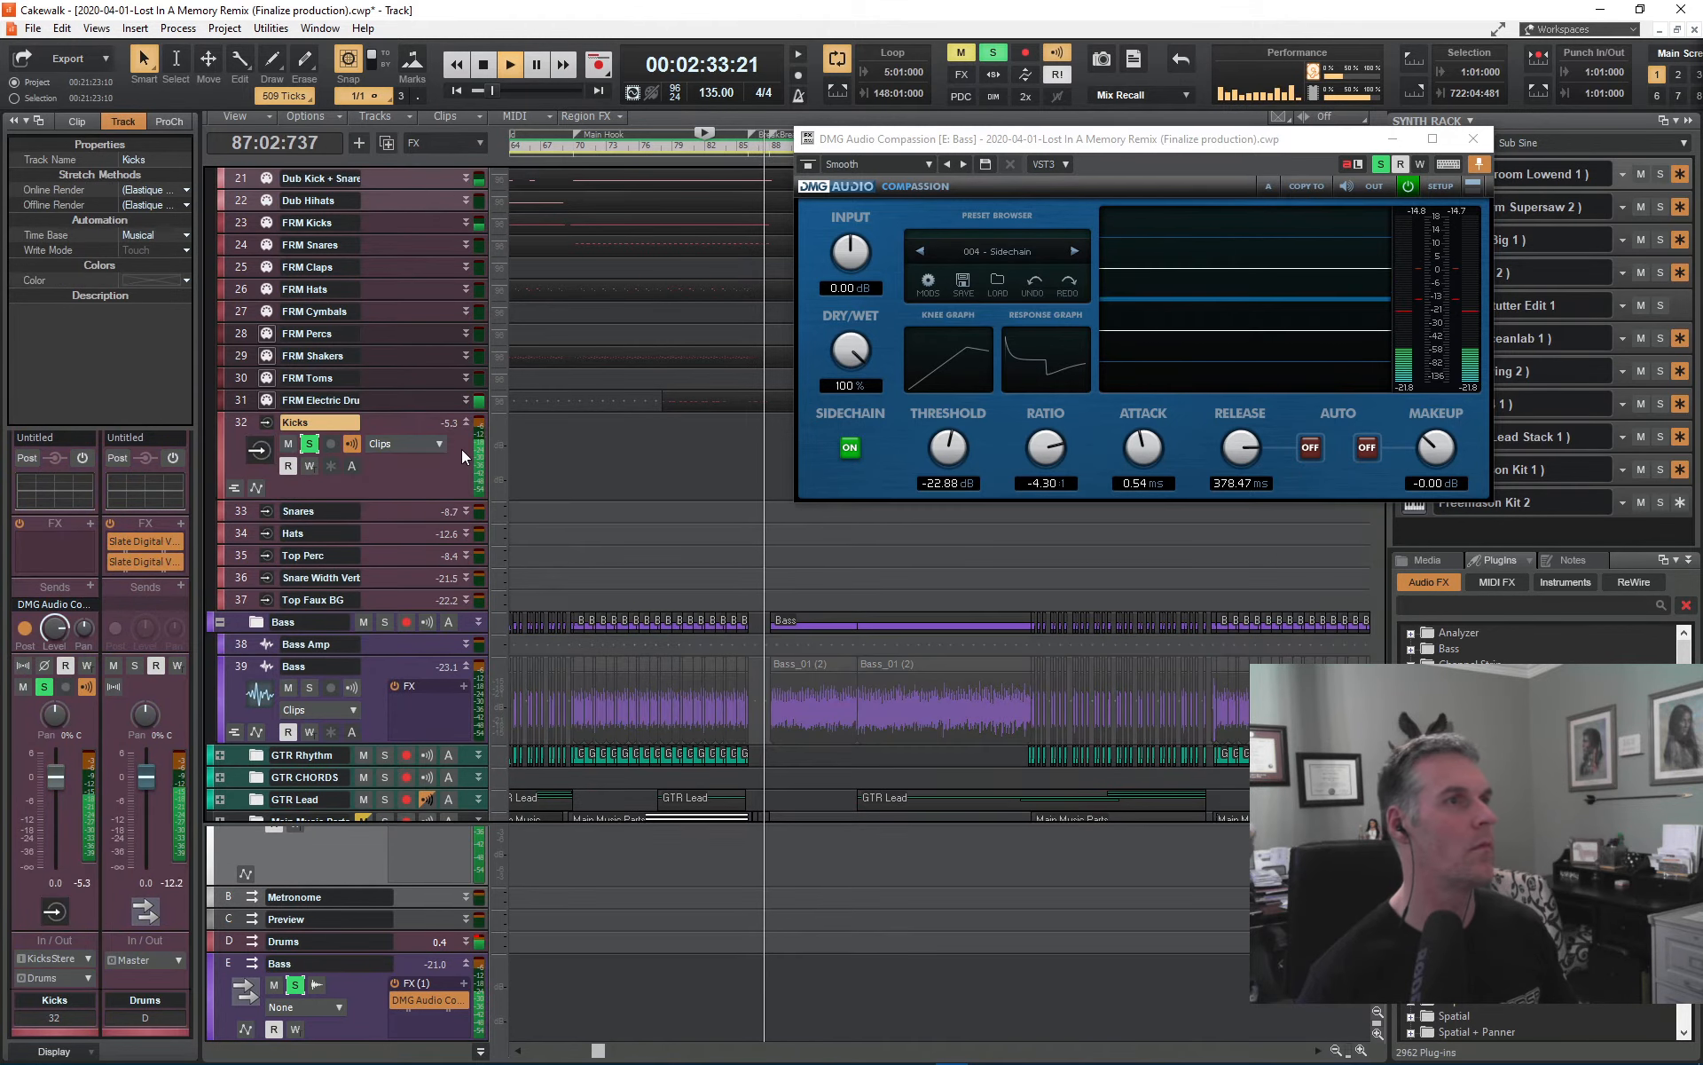
key("space")
key("space")
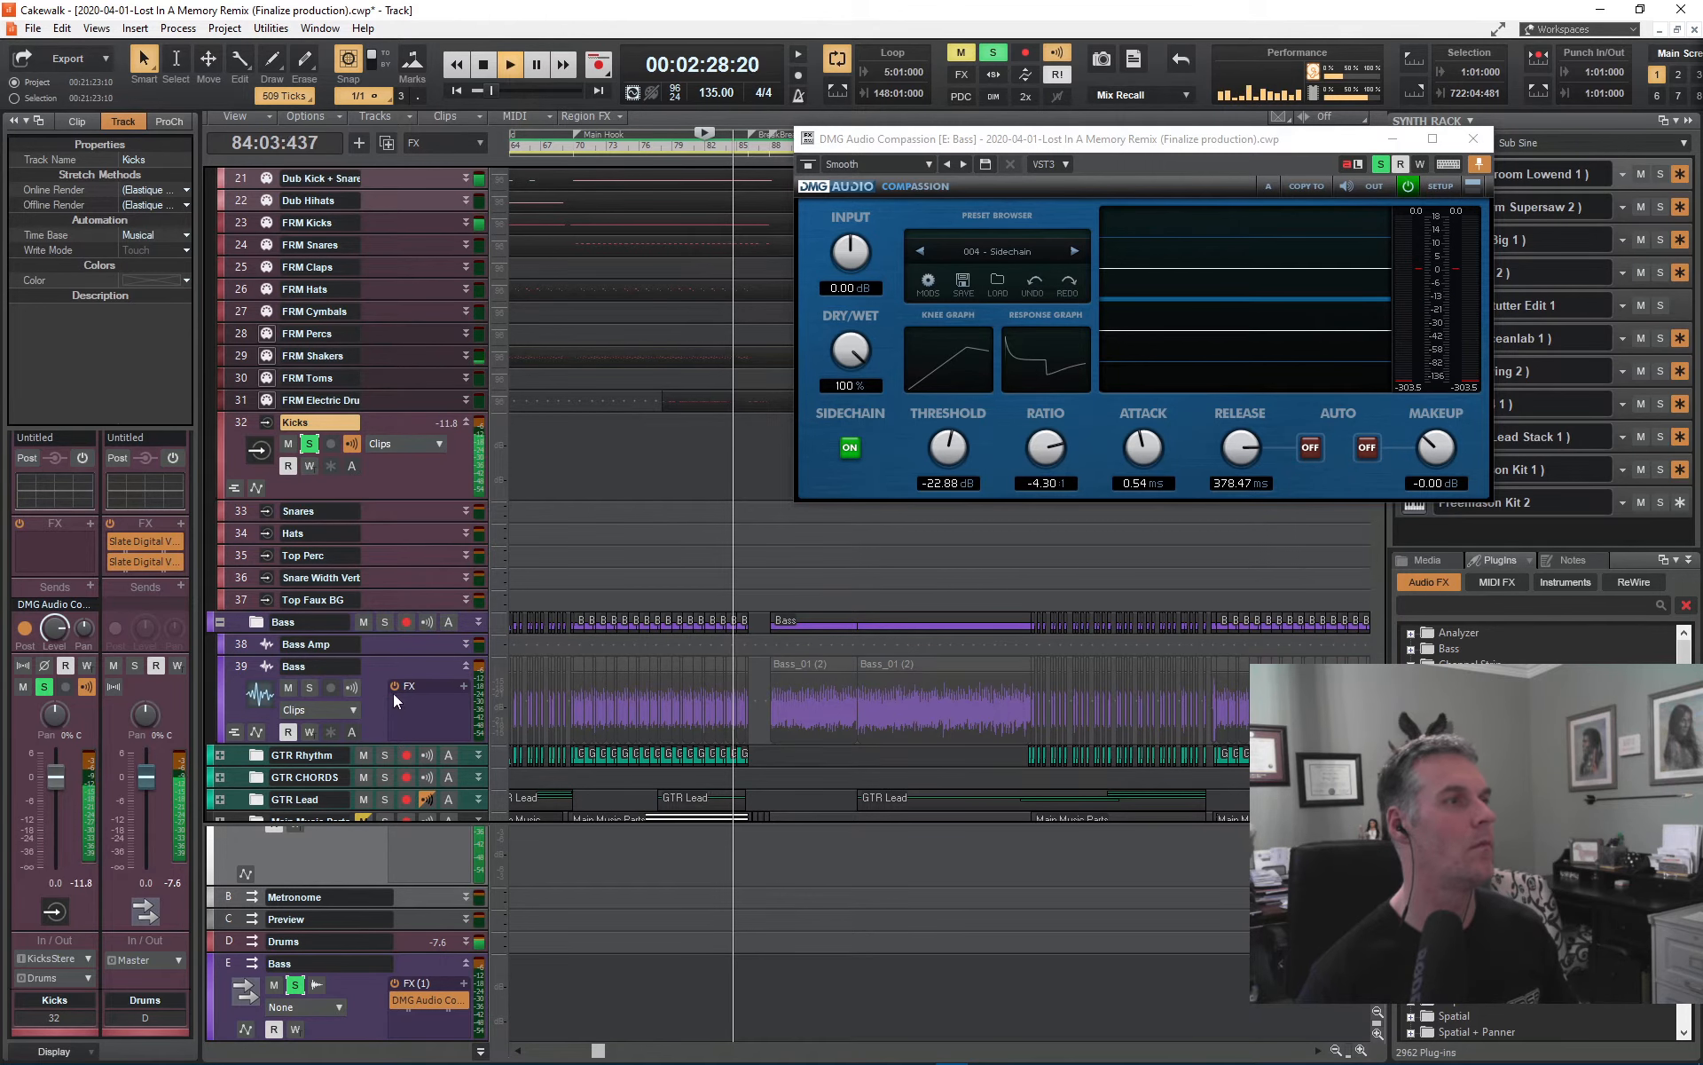
- Solo the Bass folder and the Sub Sine track, and move the playback position to the start of the Main Hook
left_click(384, 622)
scroll(395, 637, "down", 3)
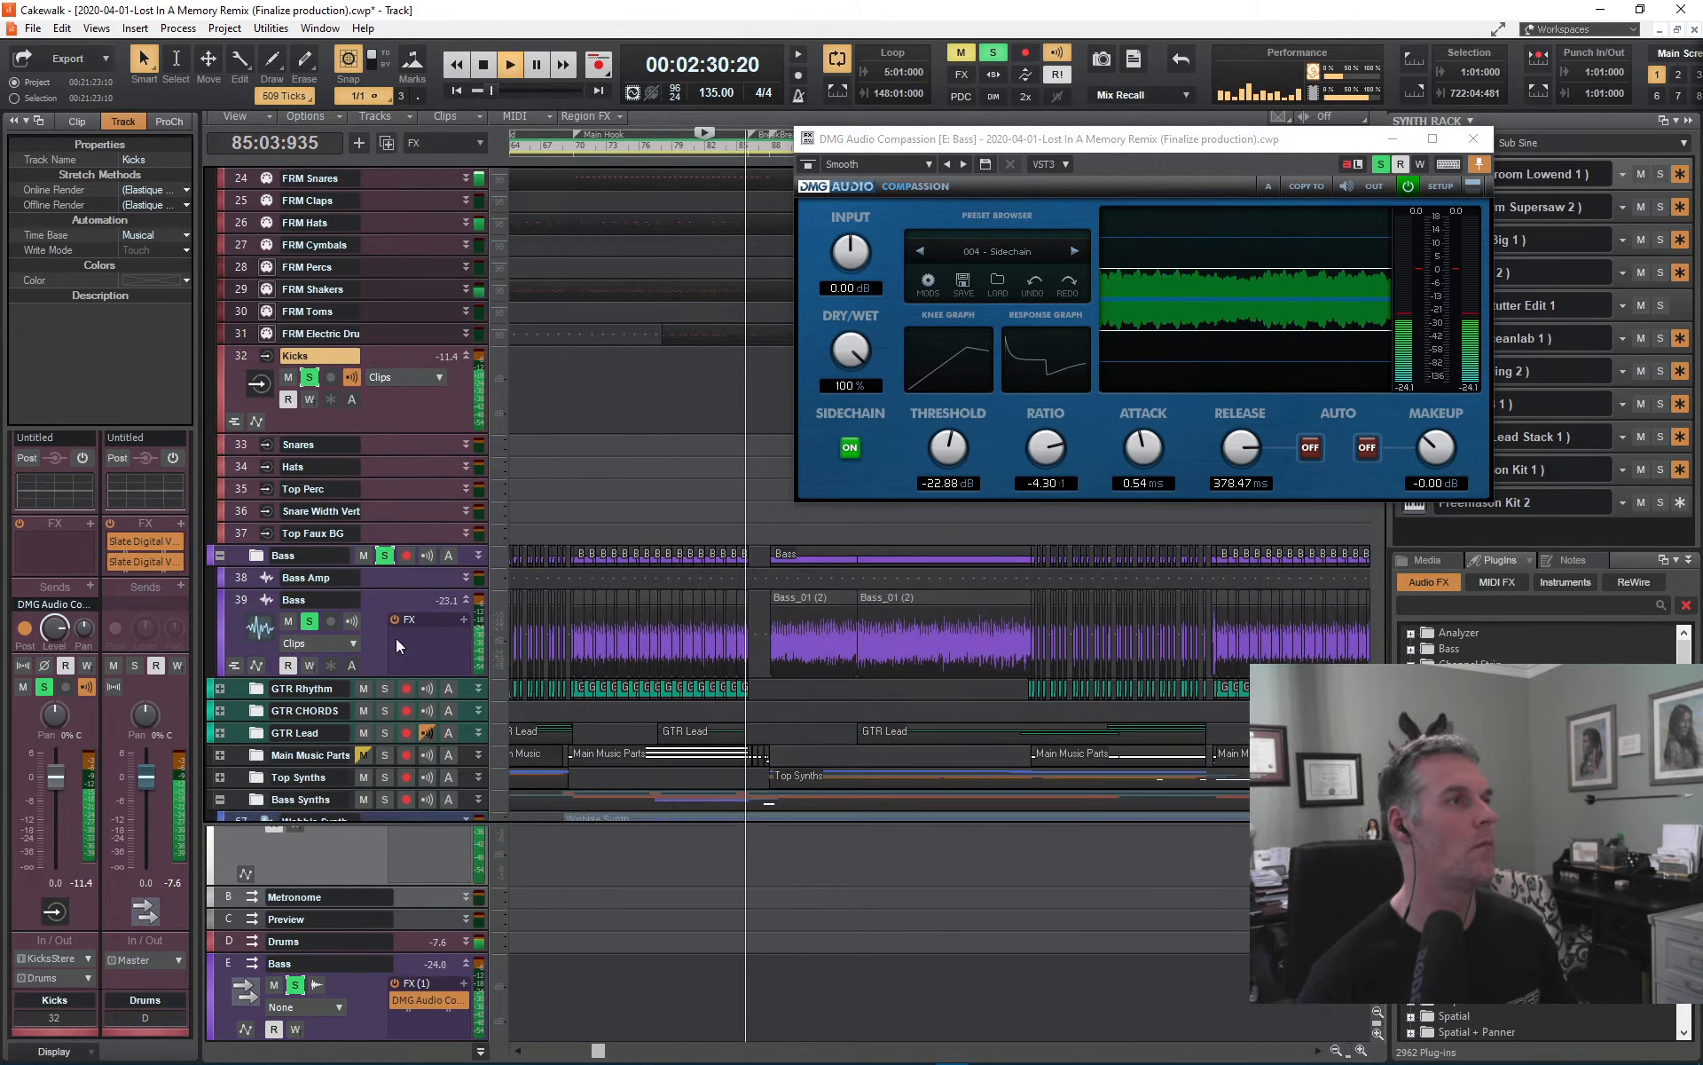
scroll(395, 639, "down", 2)
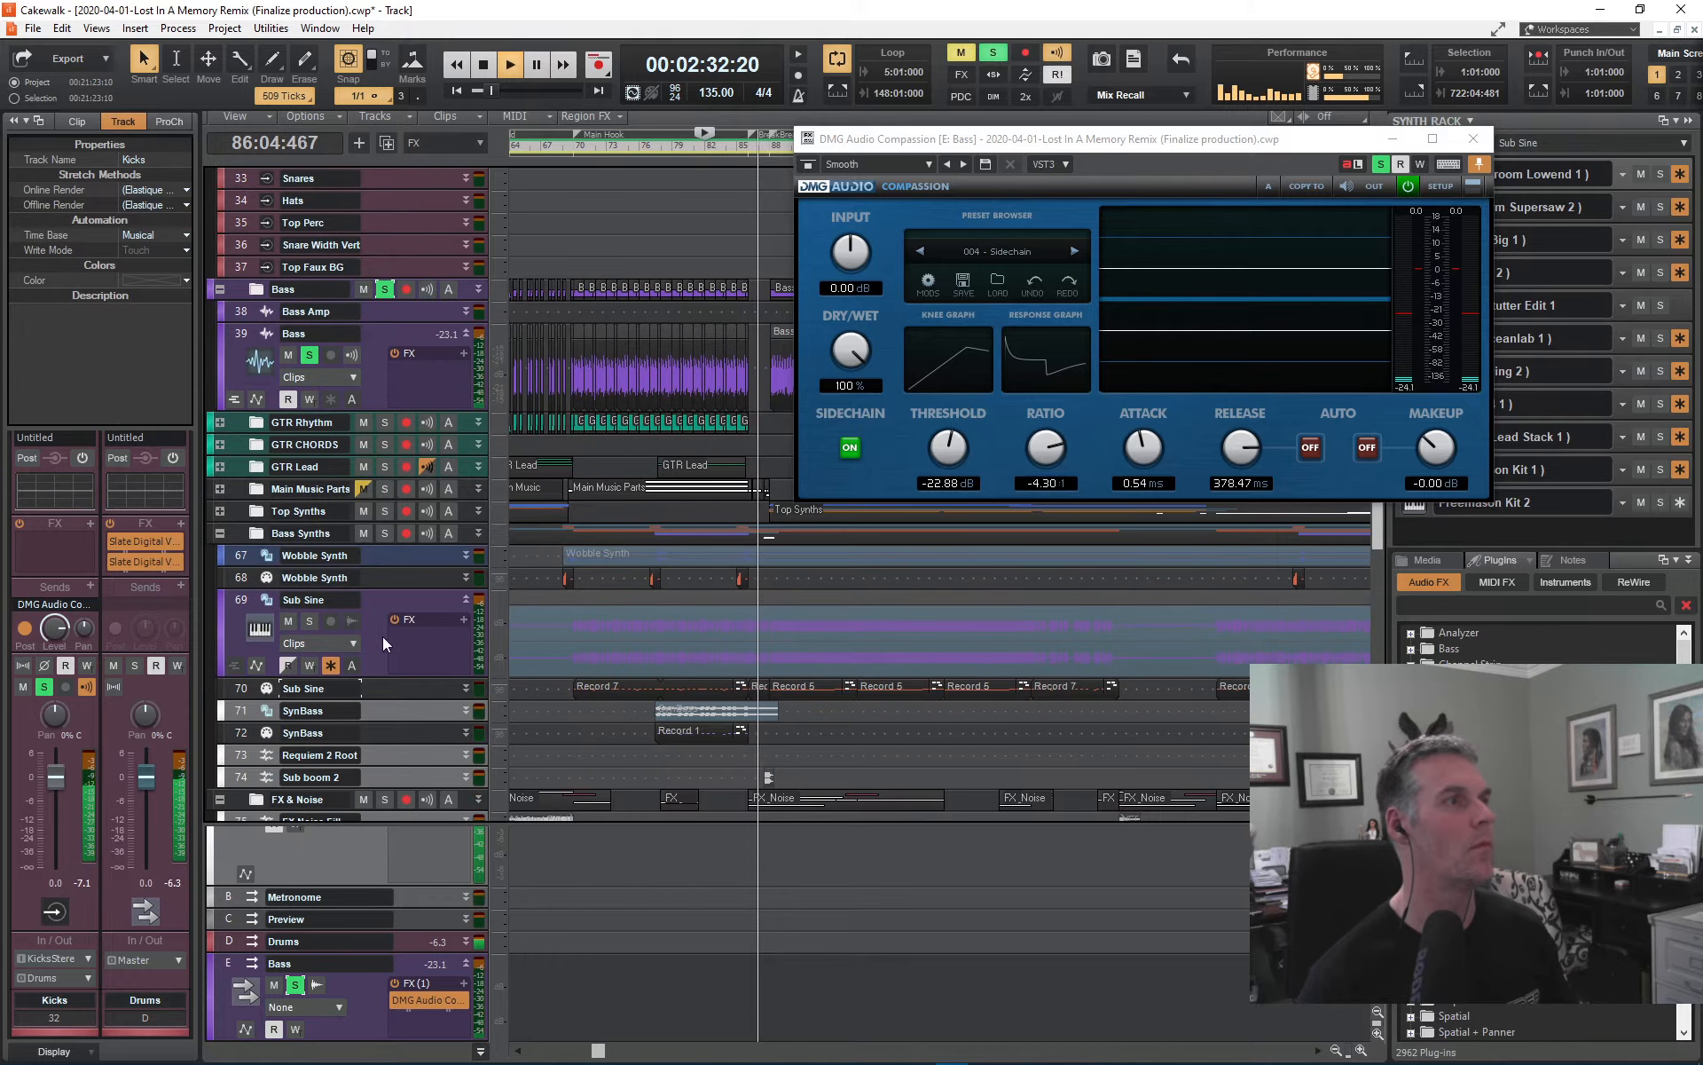
left_click(310, 622)
key("space")
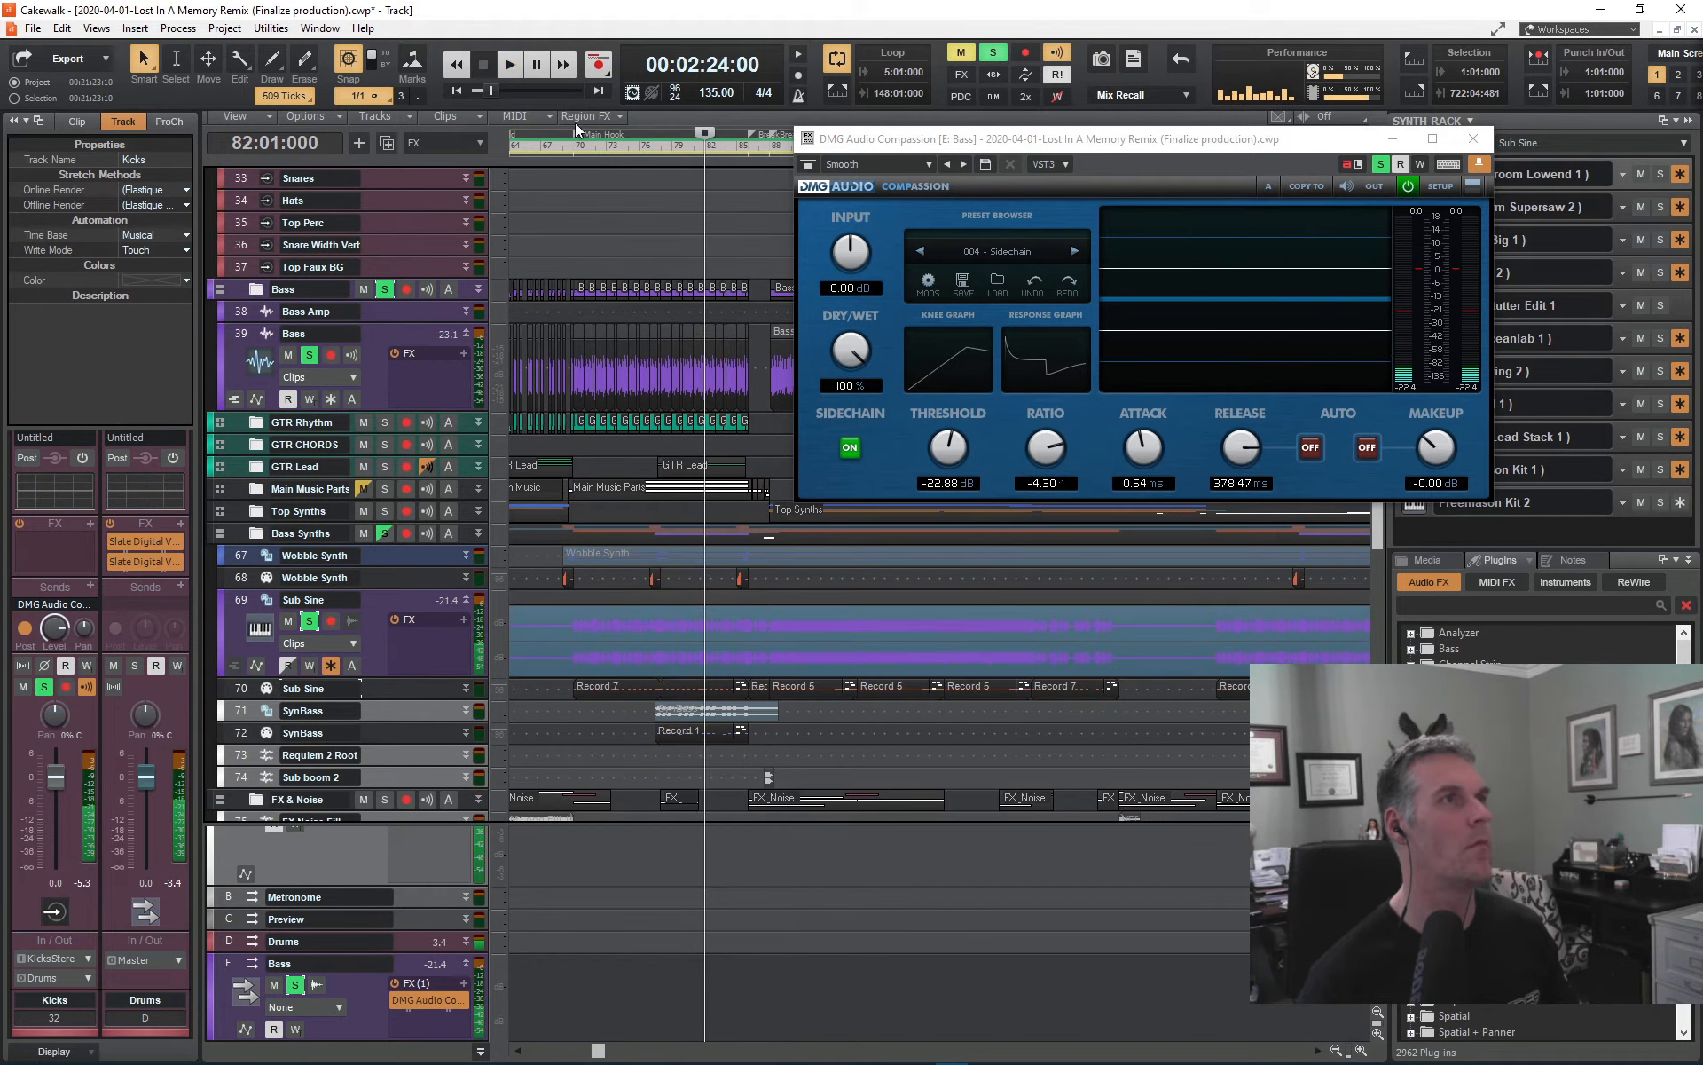
left_click(573, 146)
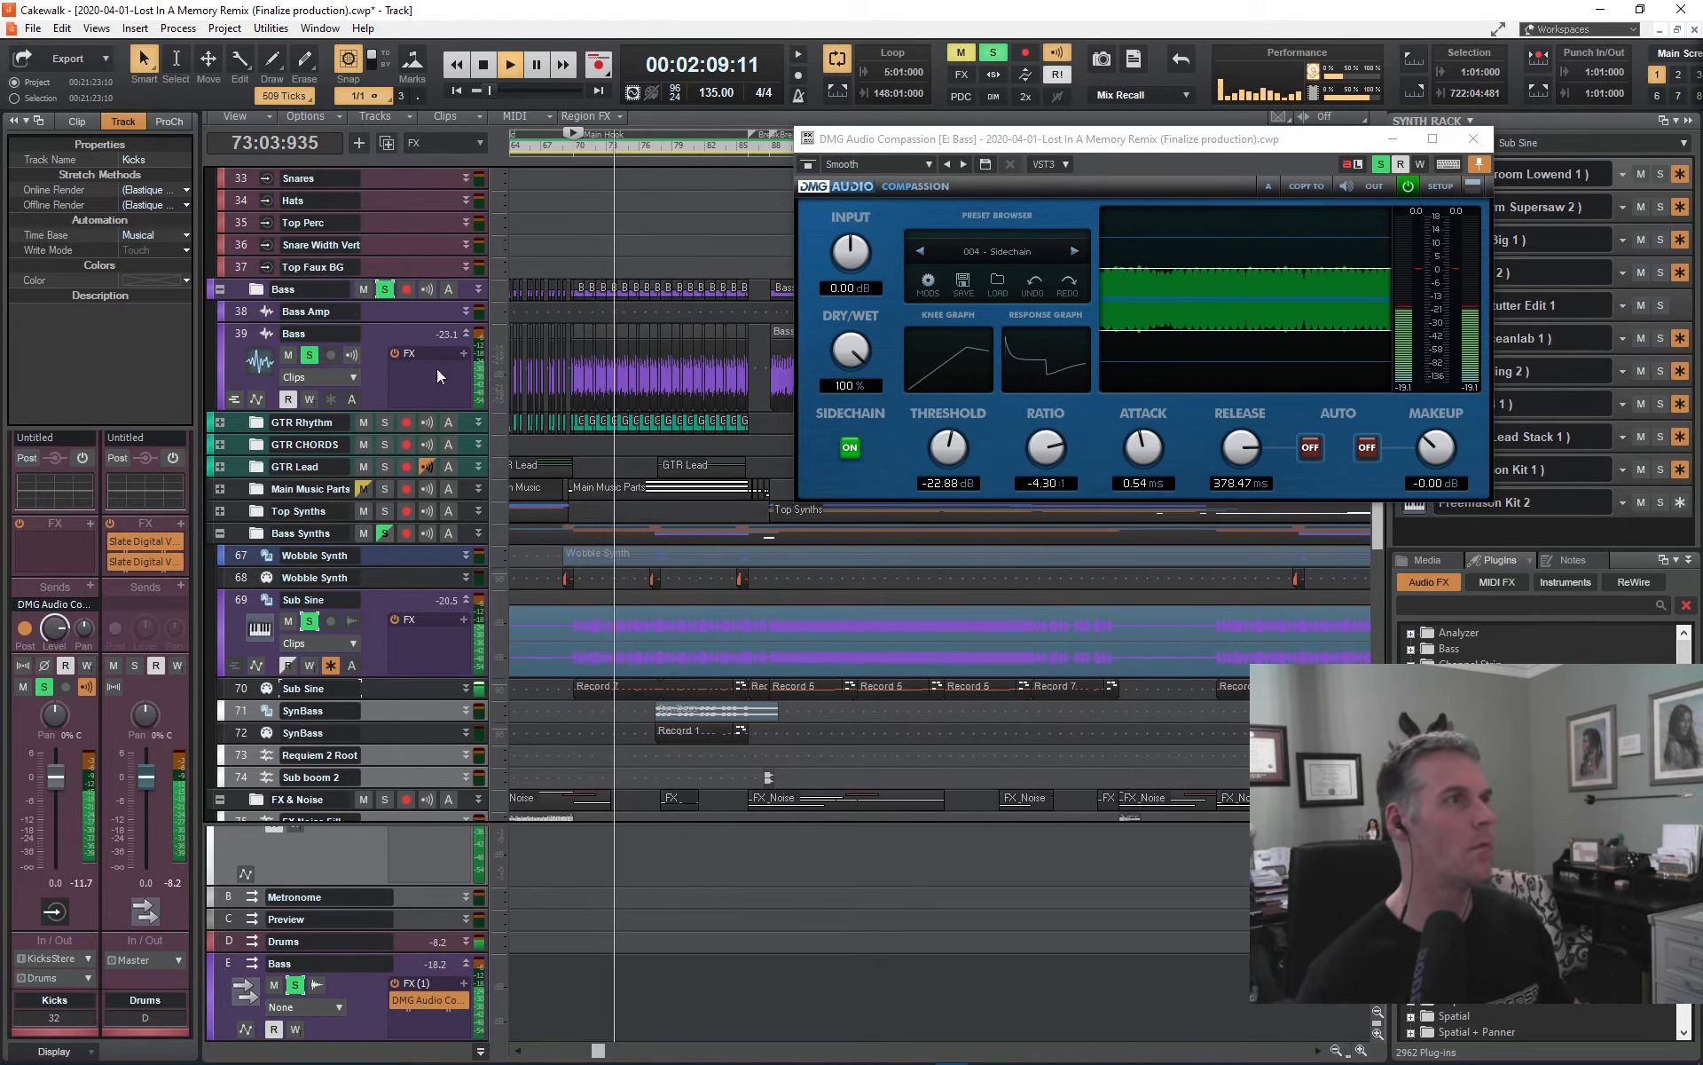
- Toggle the Kicks track's send to Compassion and adjust its send level, trying 6.0, during playback
scroll(374, 451, "up", 4)
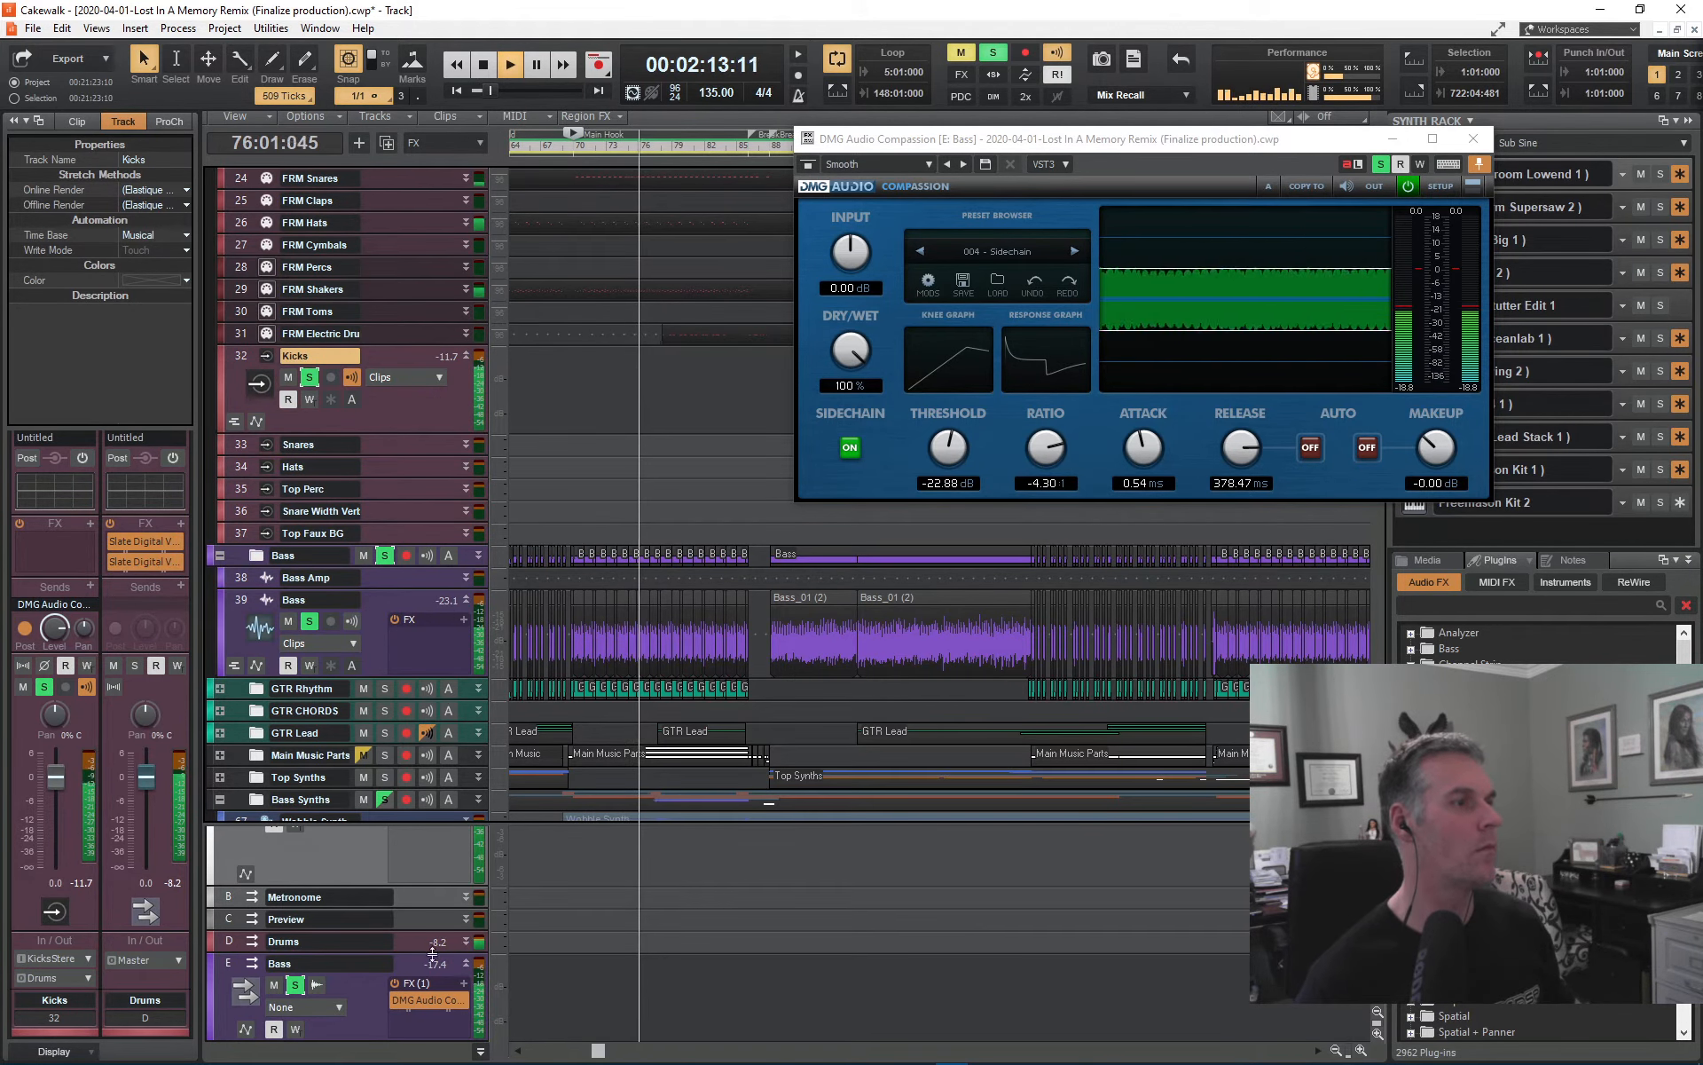
left_click(239, 353)
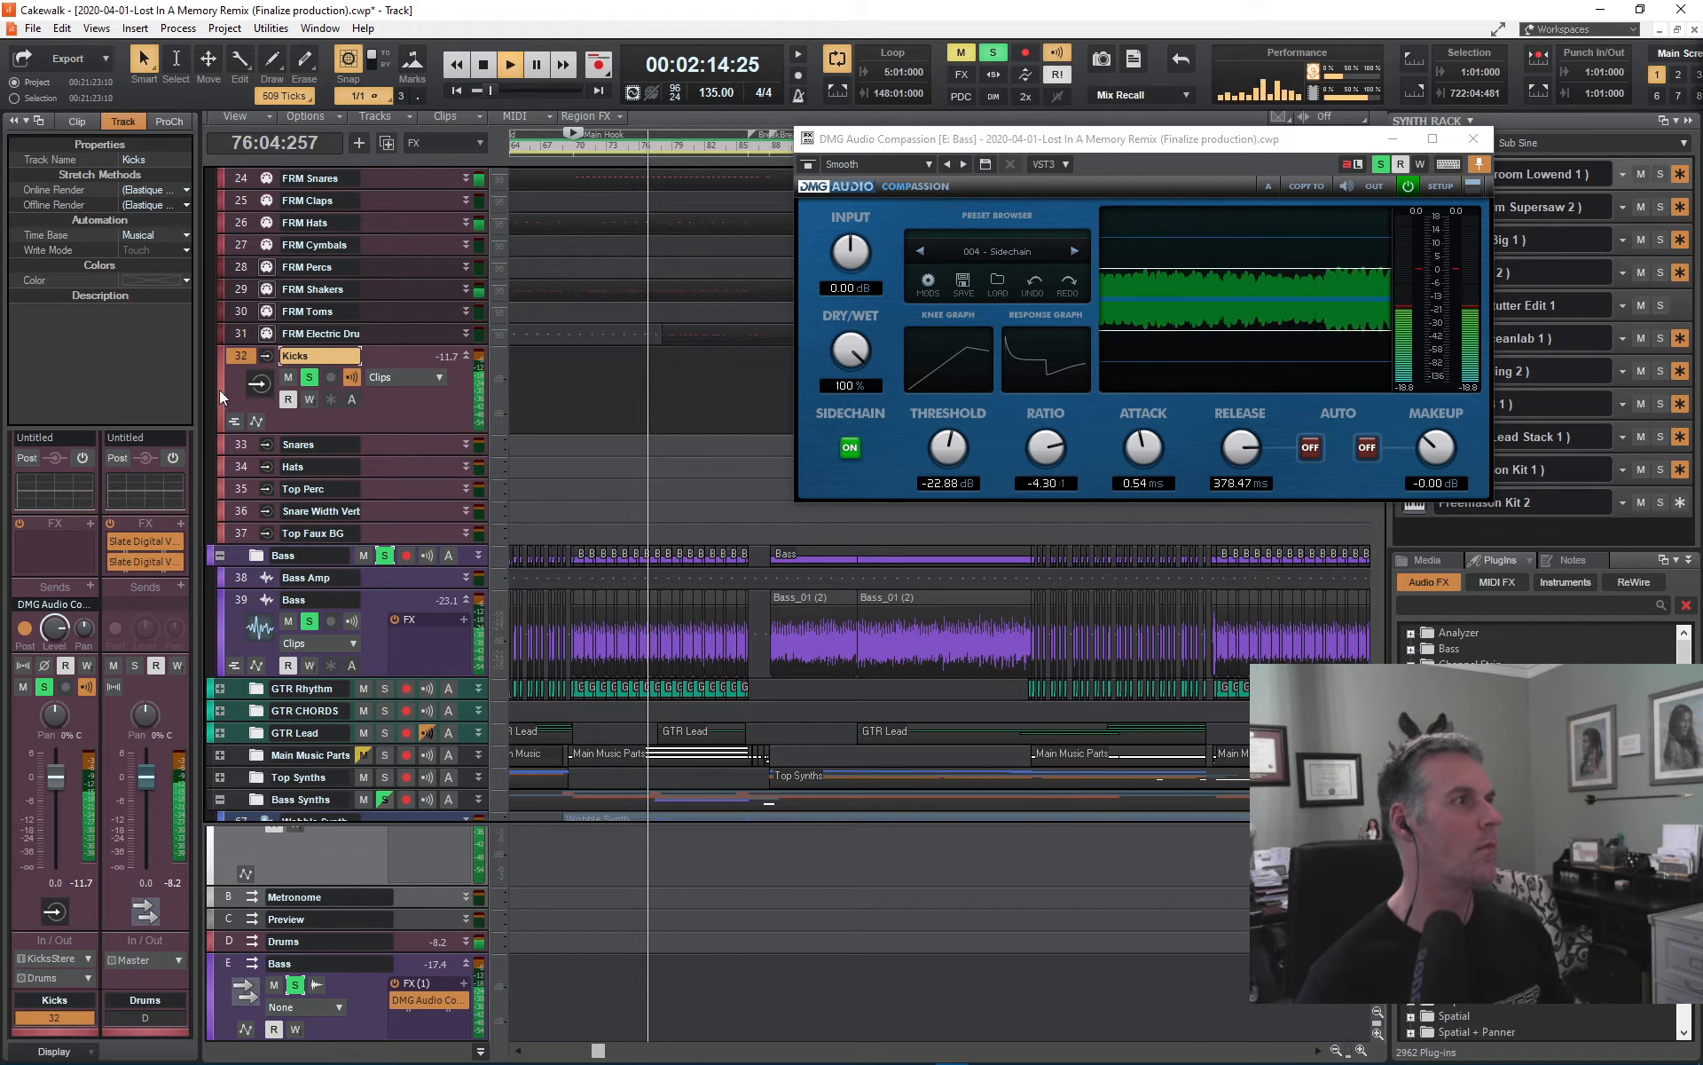
left_click(26, 631)
left_click_drag(57, 633, 56, 655)
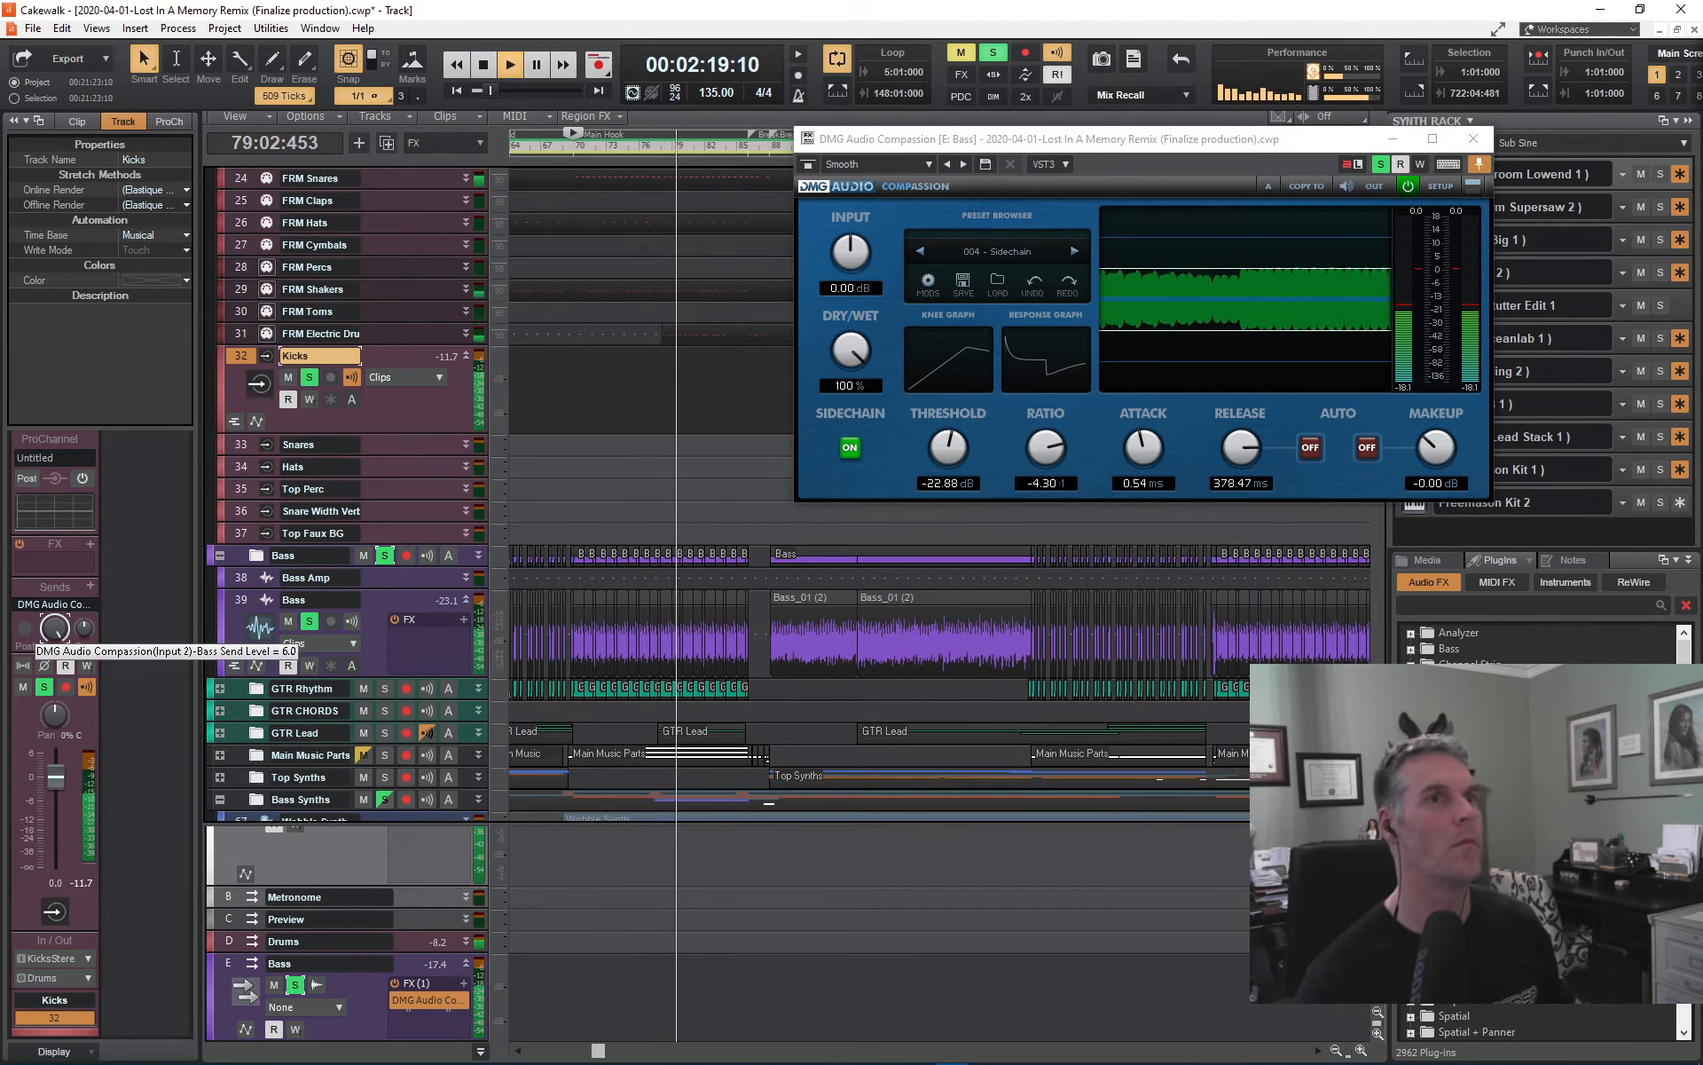
left_click_drag(56, 655, 57, 657)
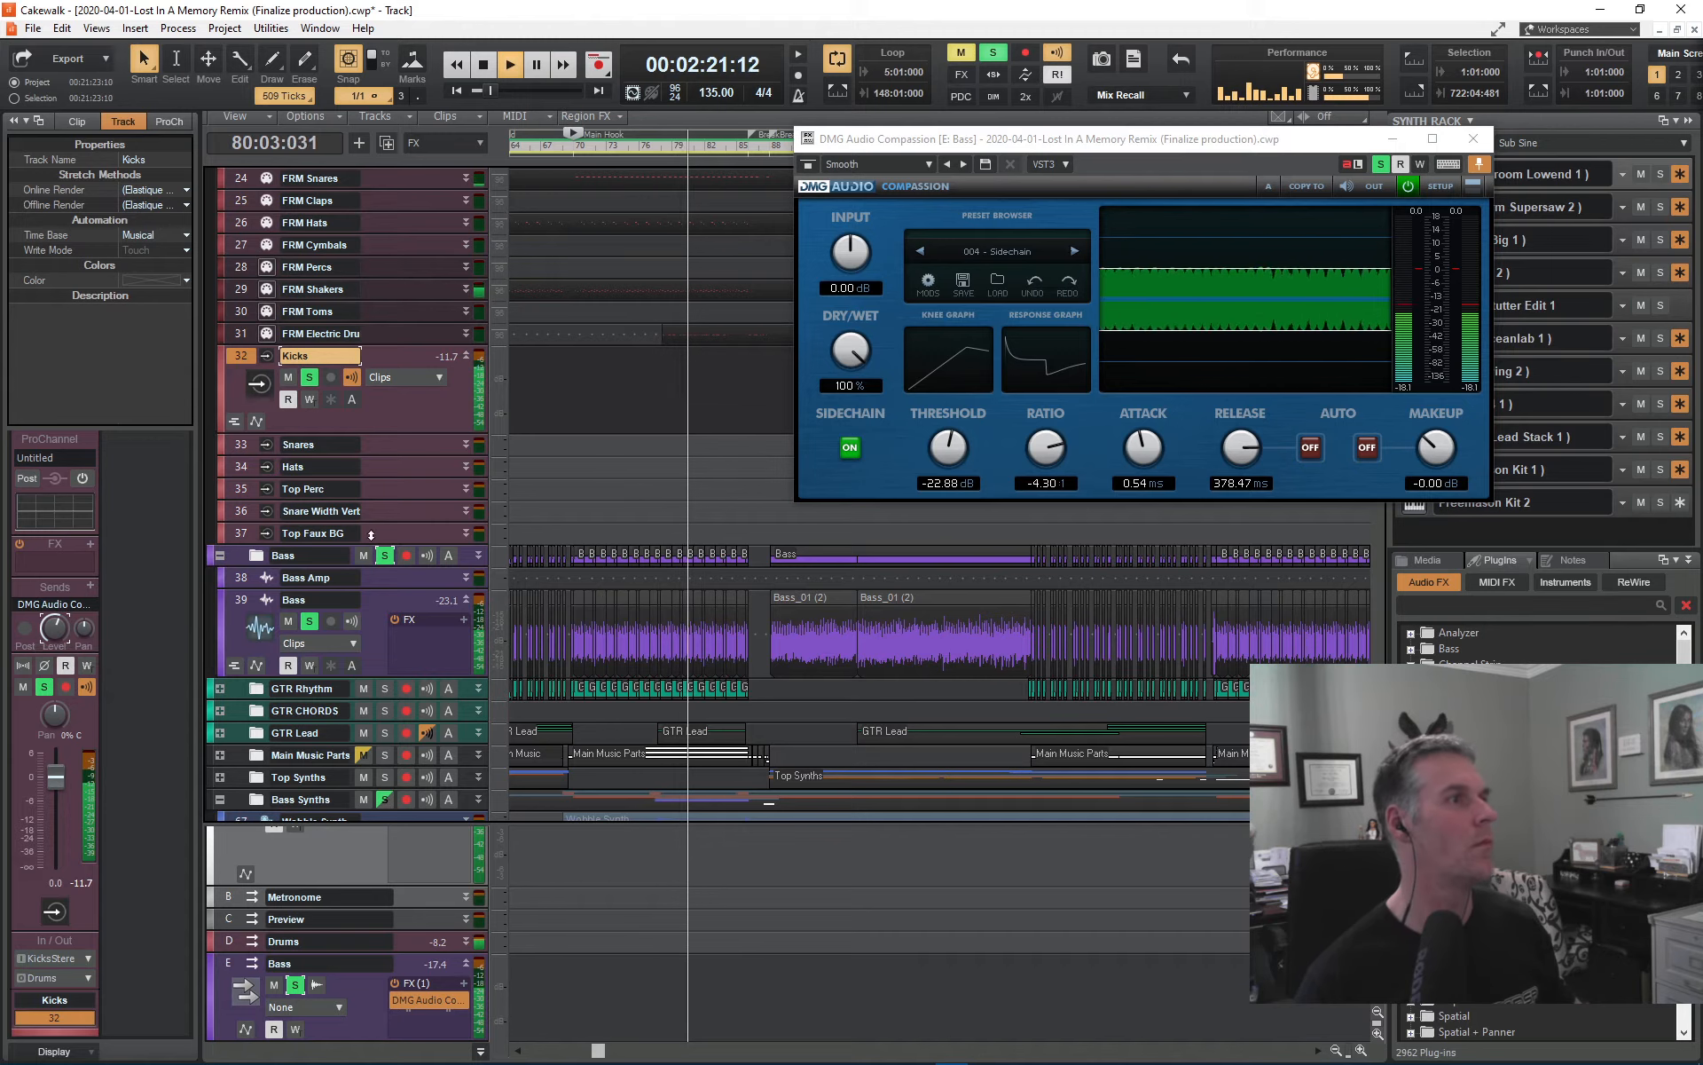
- Select the Bass bus, clear all soloed tracks, and restart playback of the full mix from the start of the Main Hook
scroll(379, 620, "down", 3)
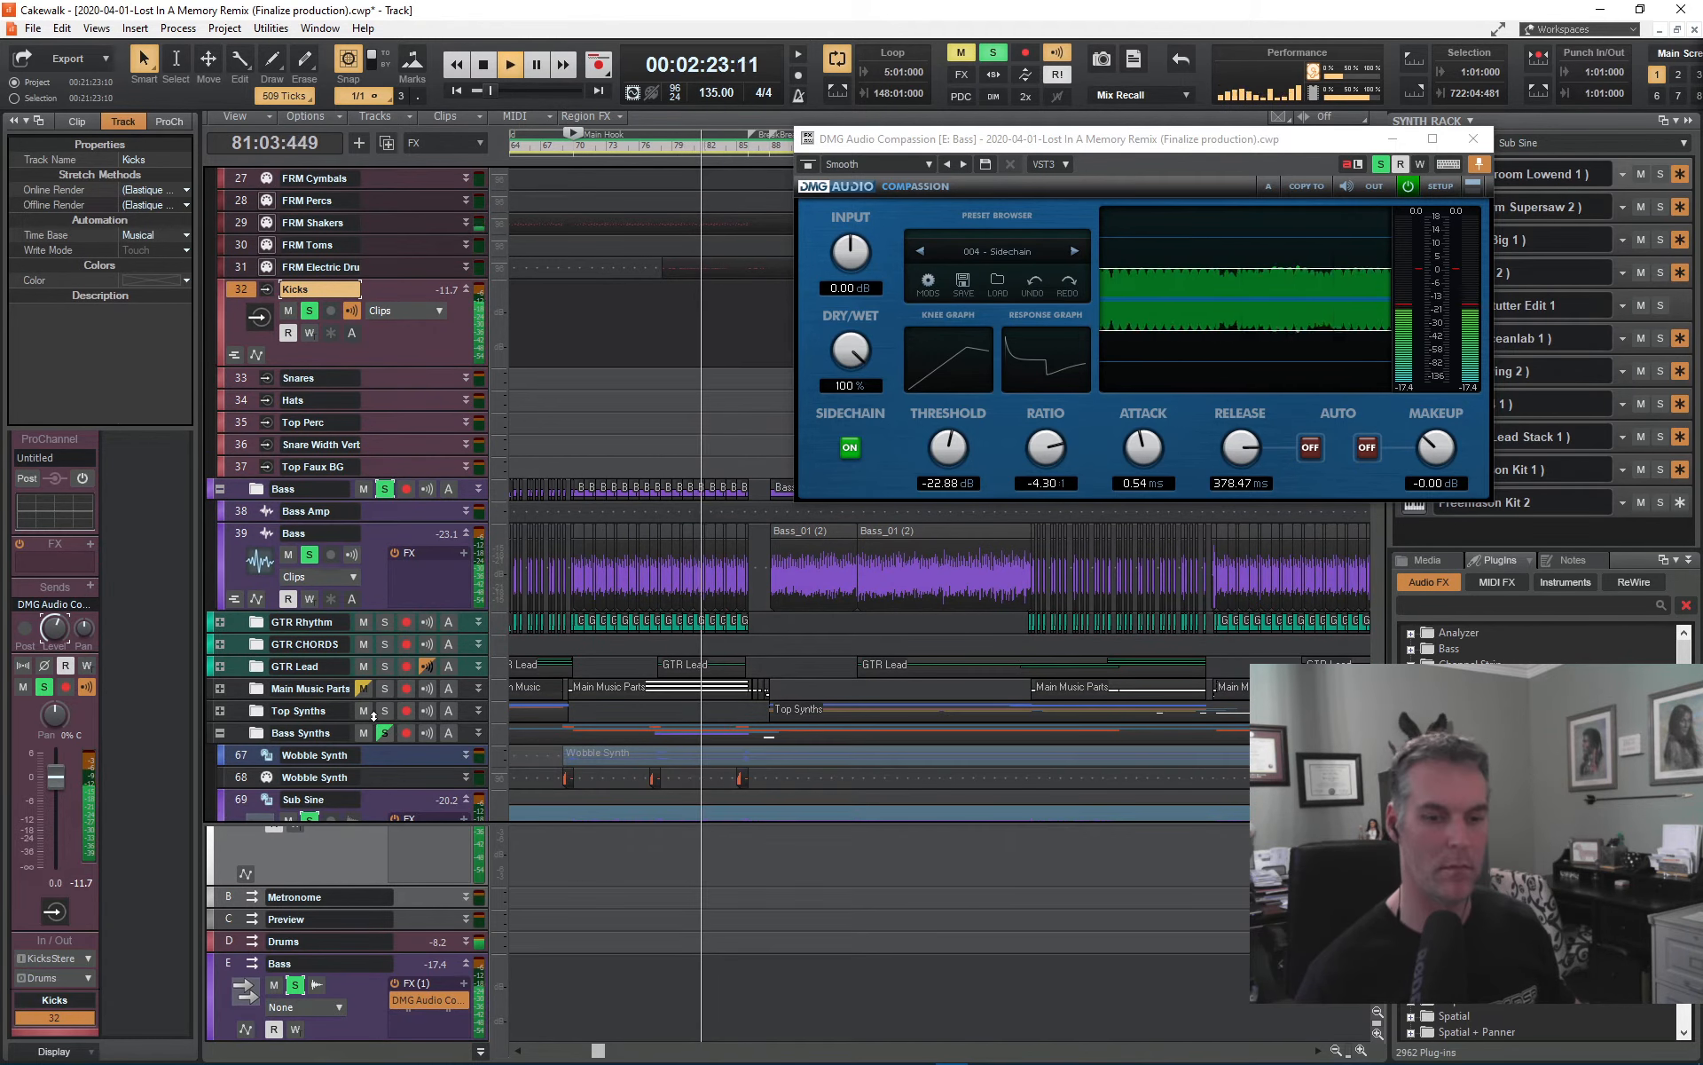
scroll(371, 717, "down", 3)
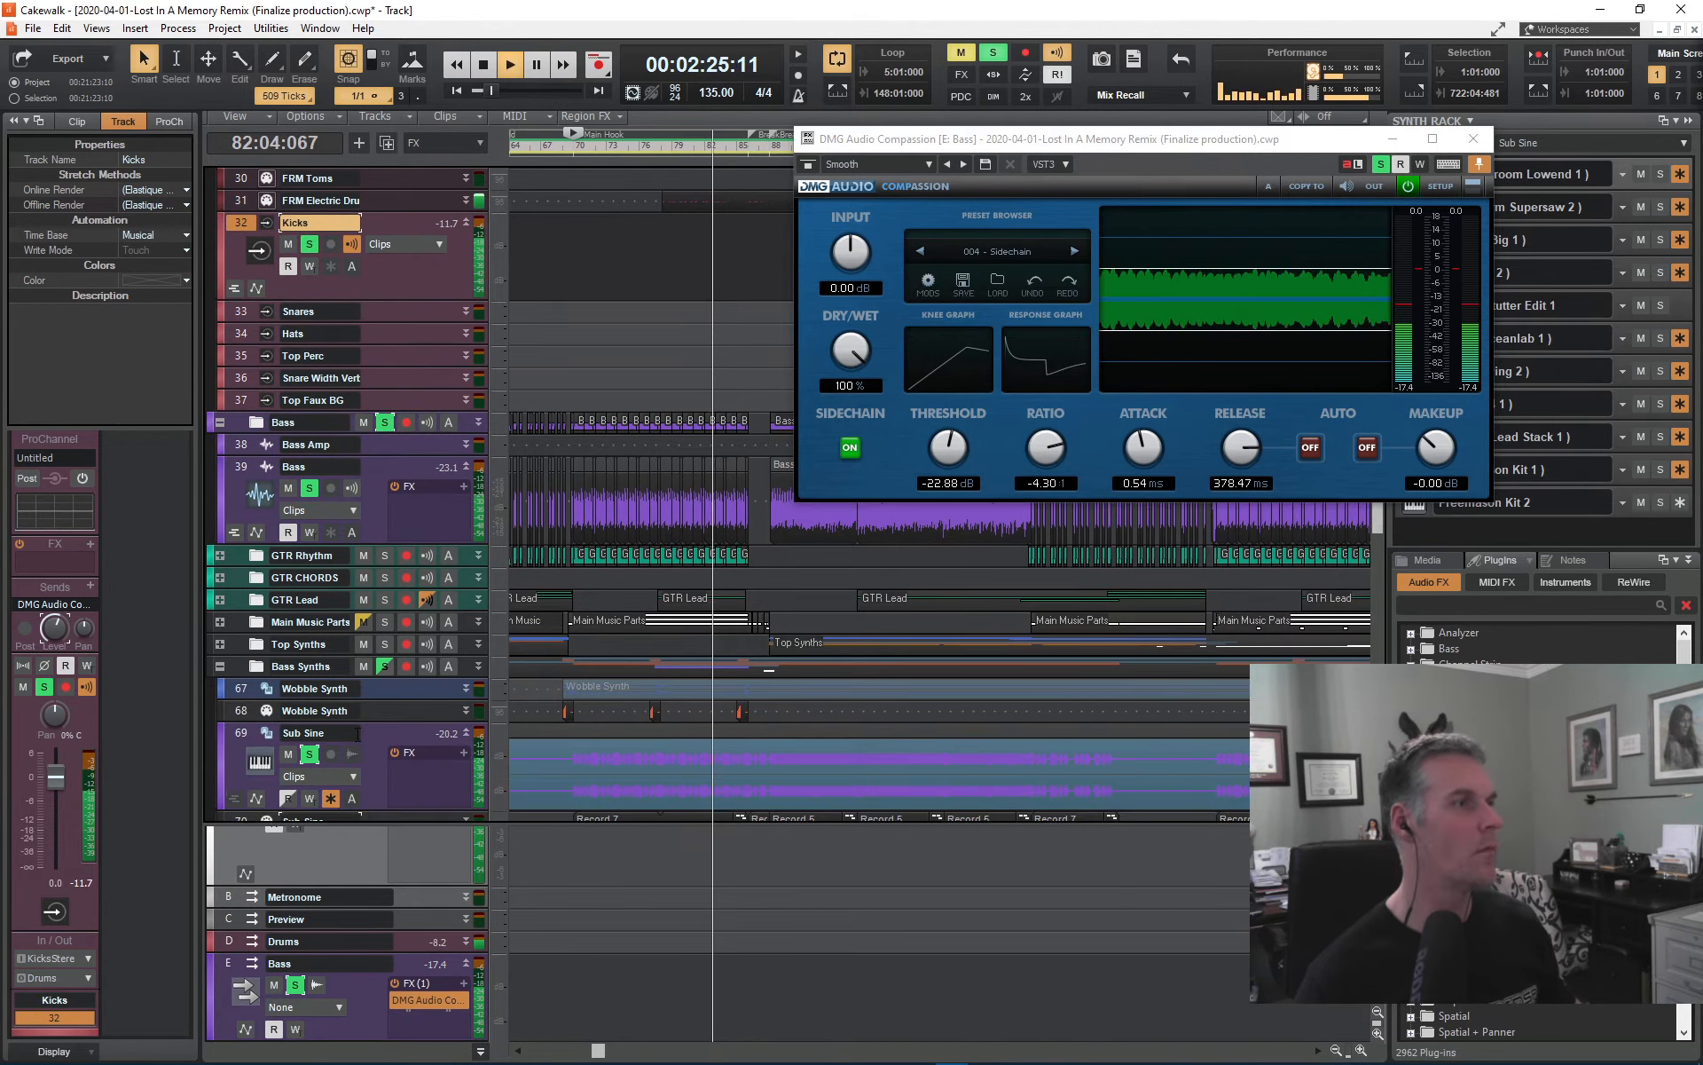
scroll(357, 731, "down", 3)
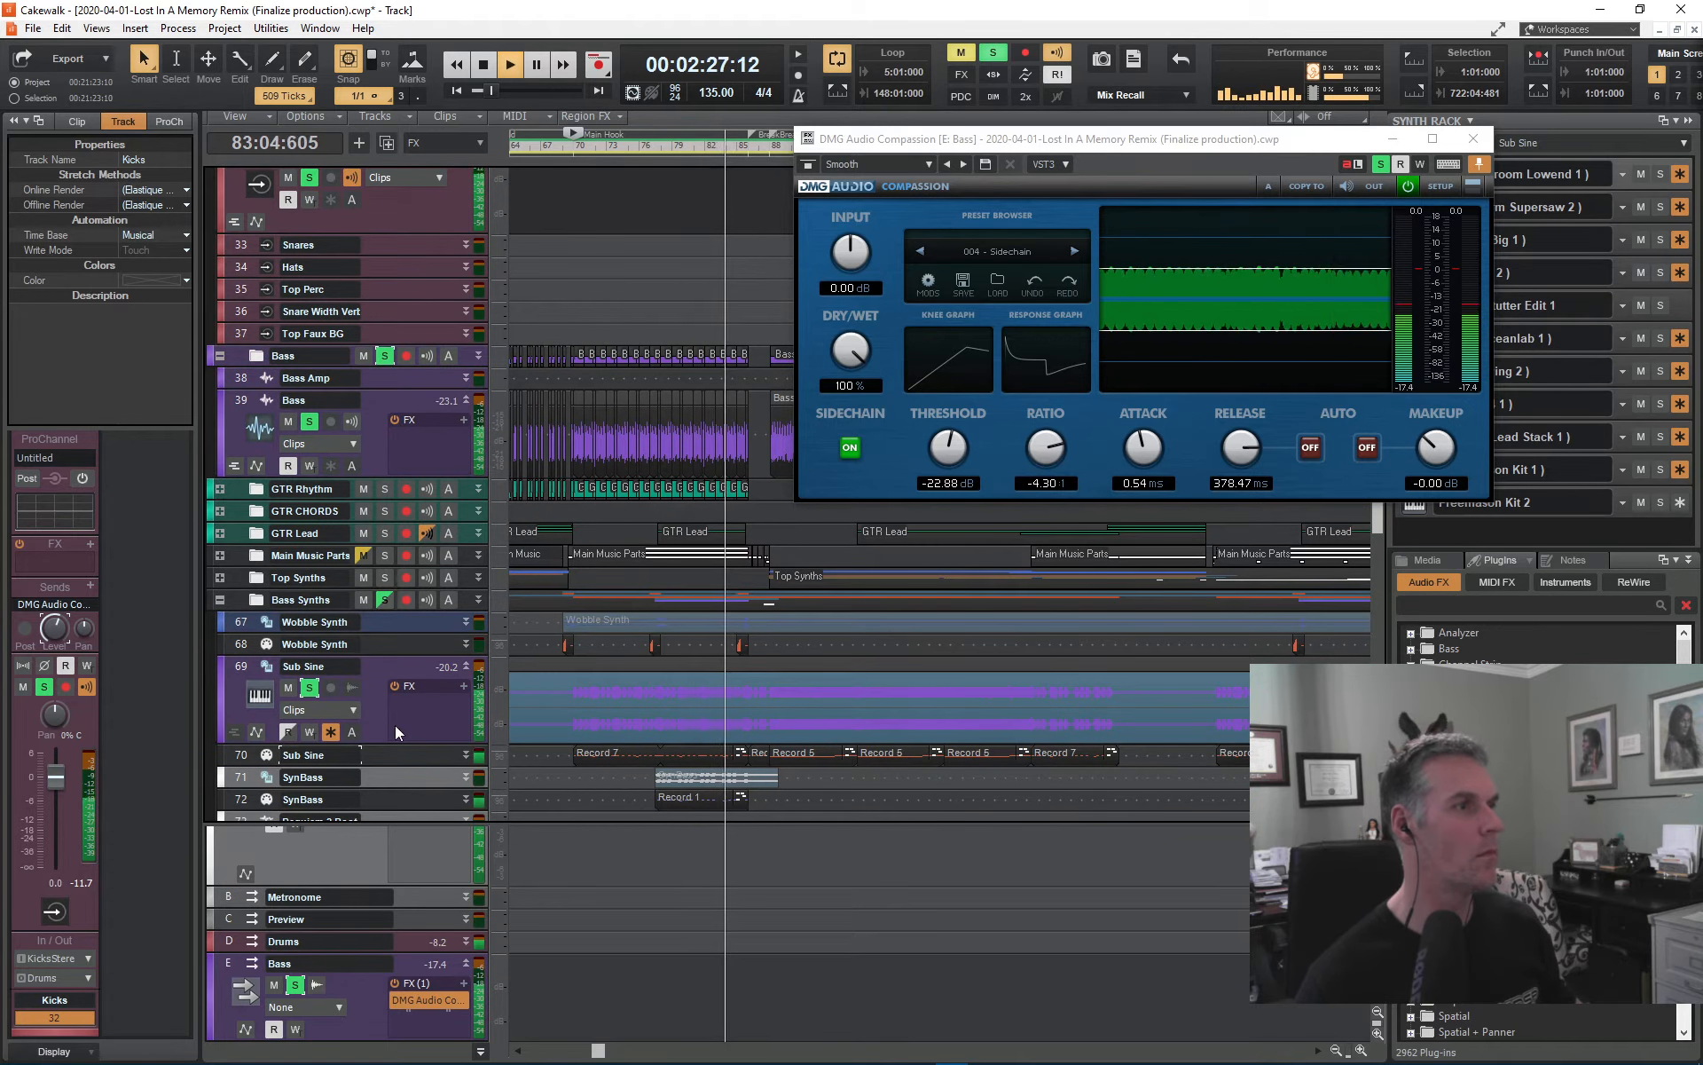
left_click(360, 999)
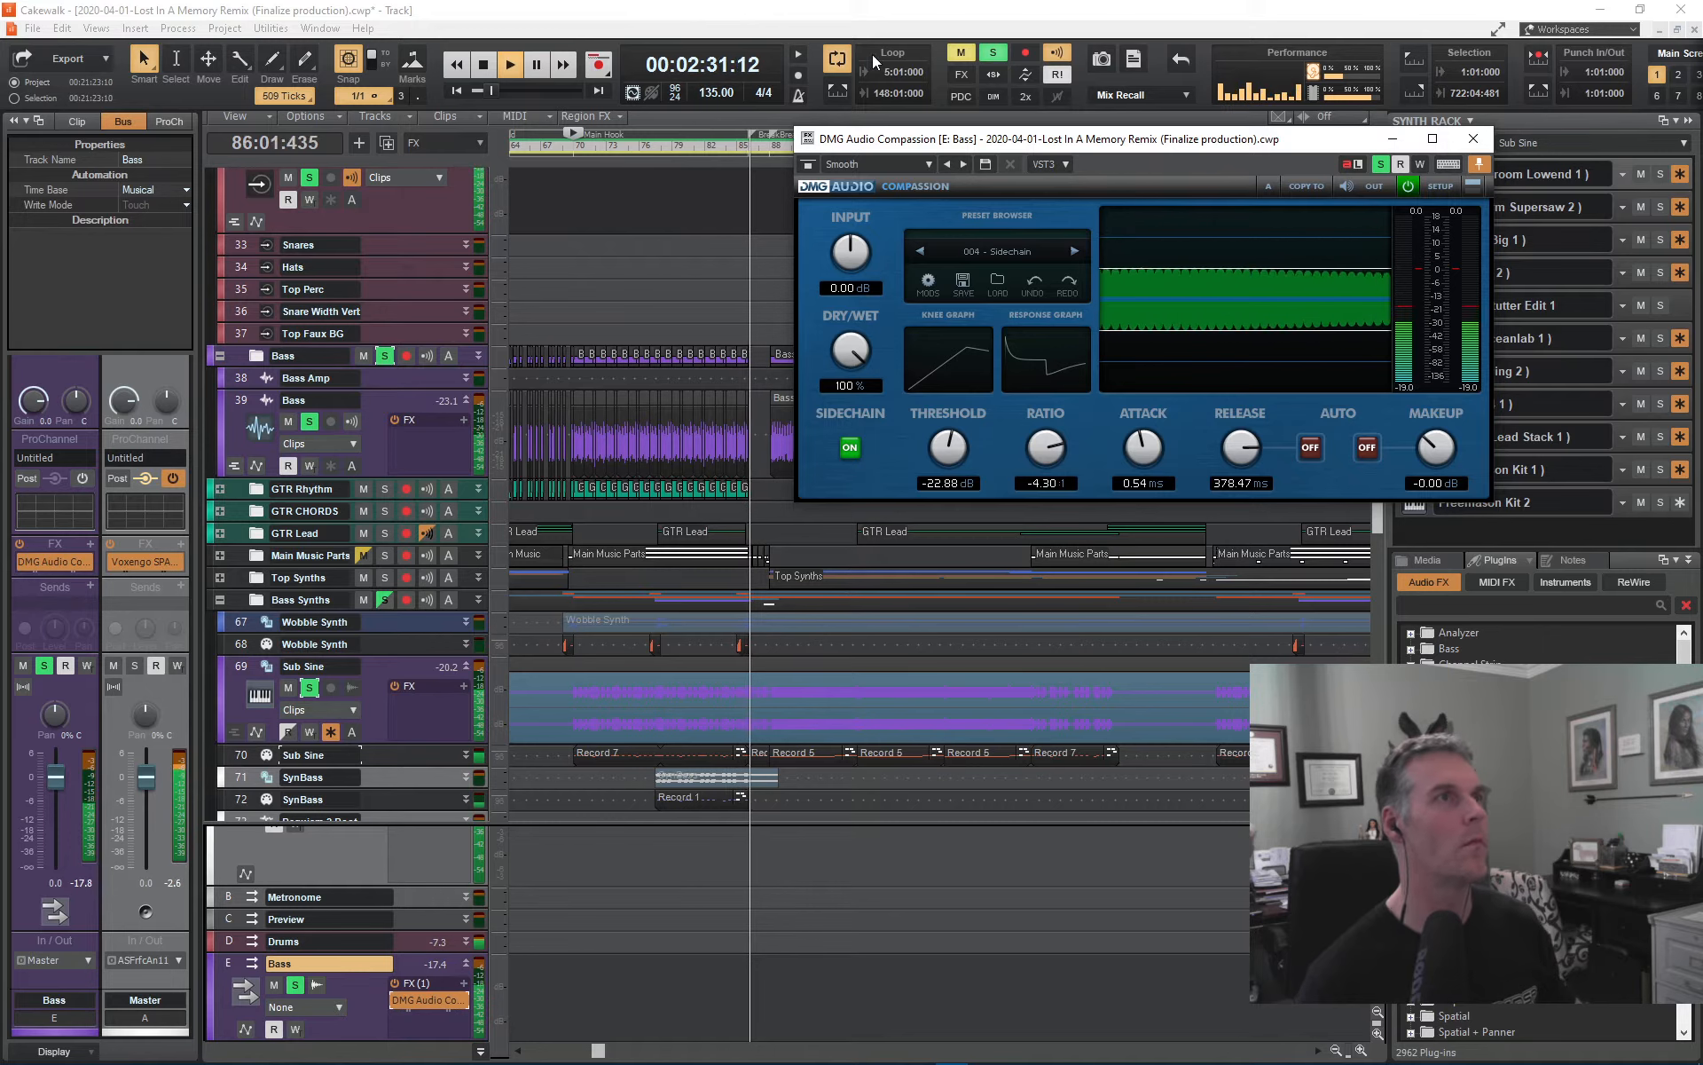
left_click(993, 52)
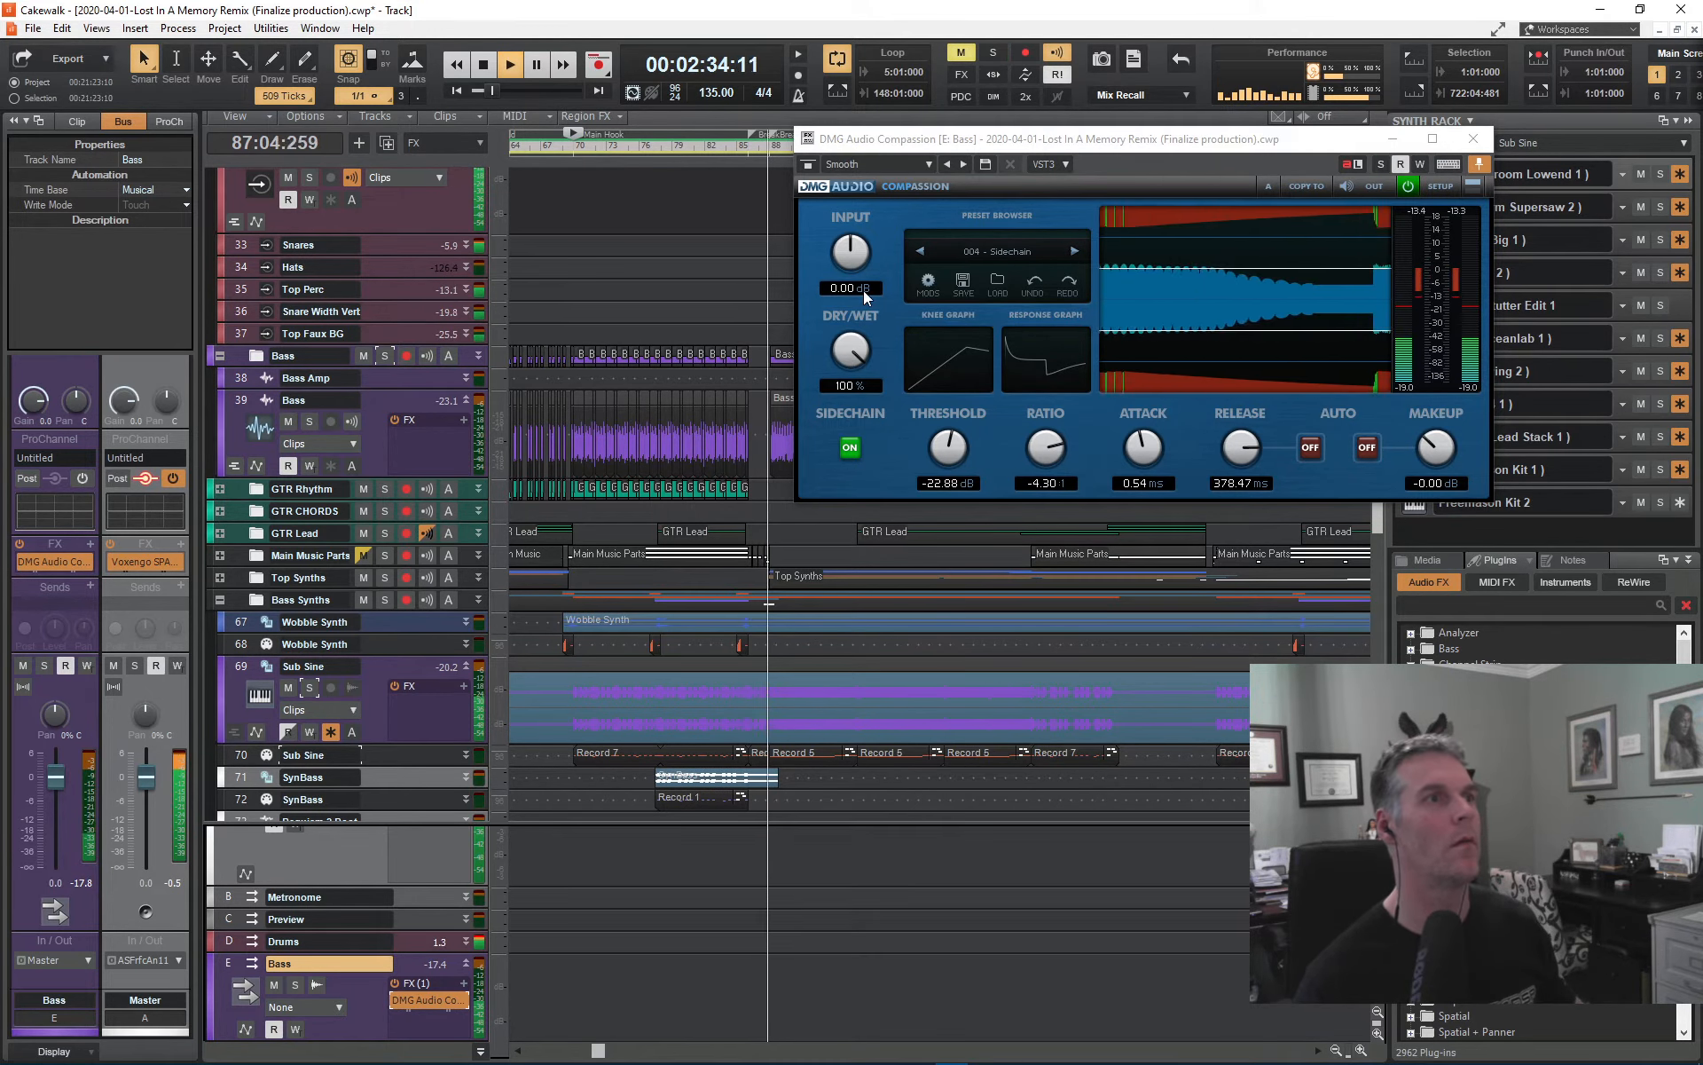
key("space")
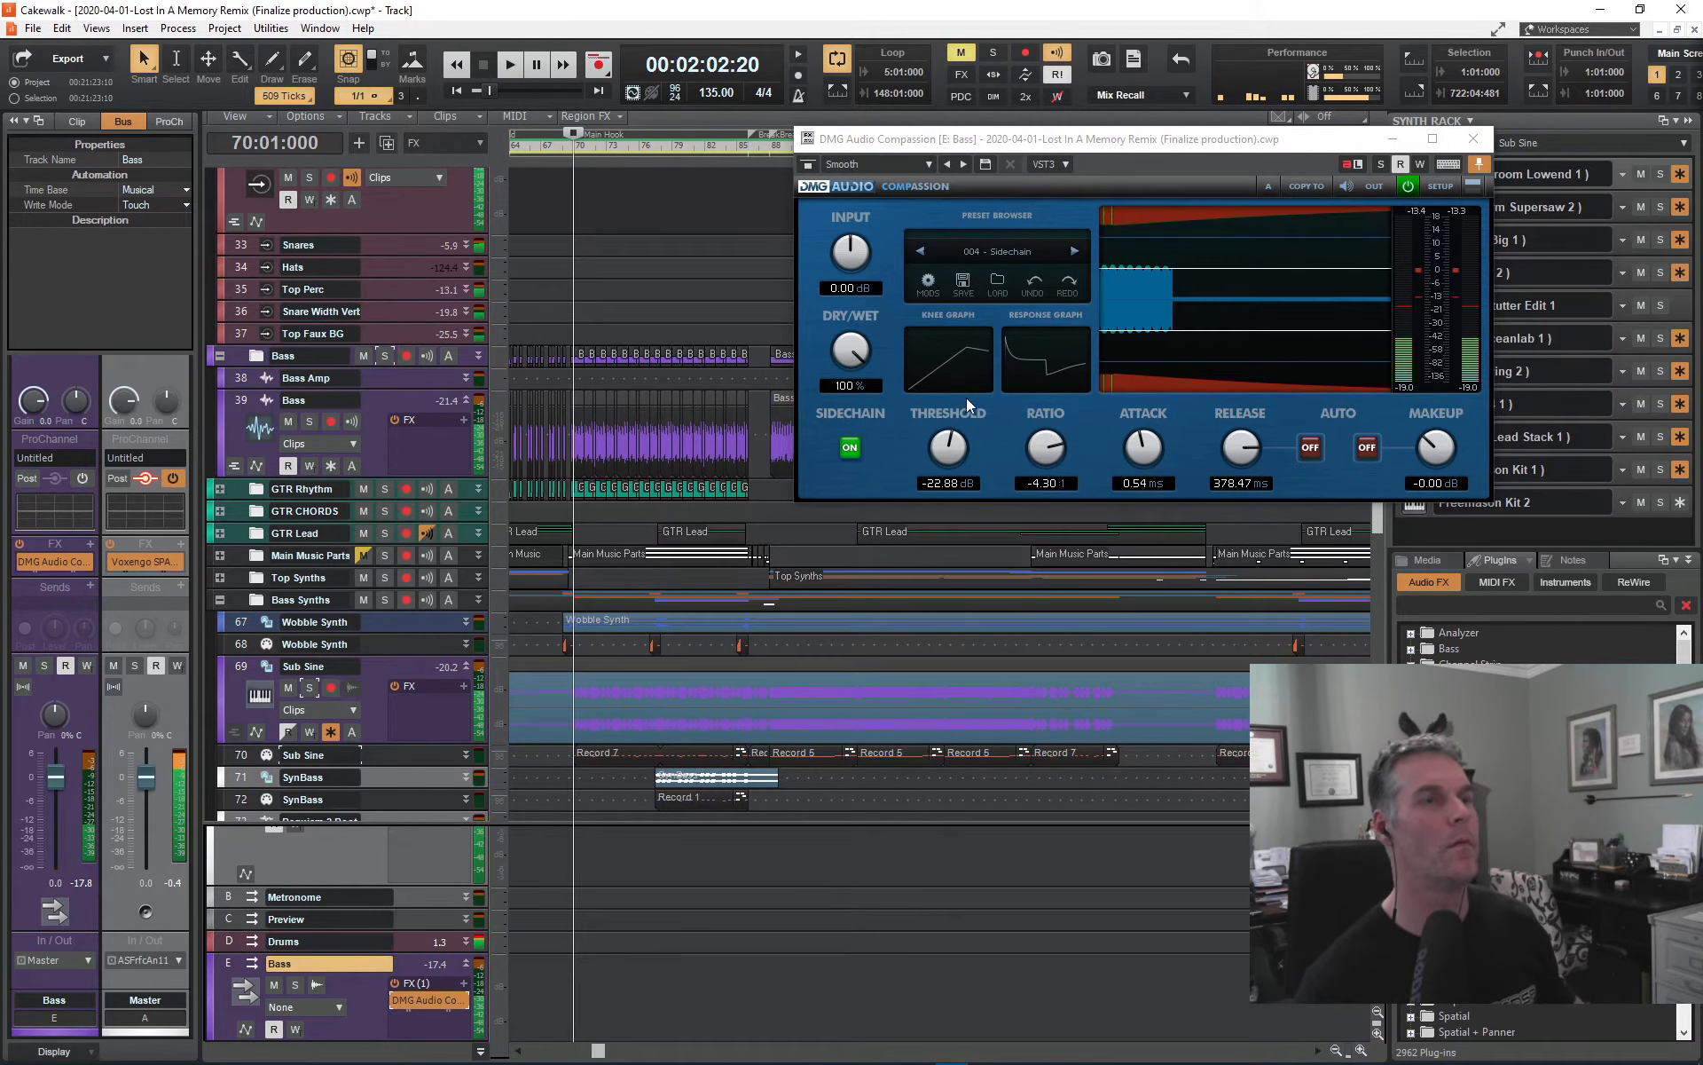
key("space")
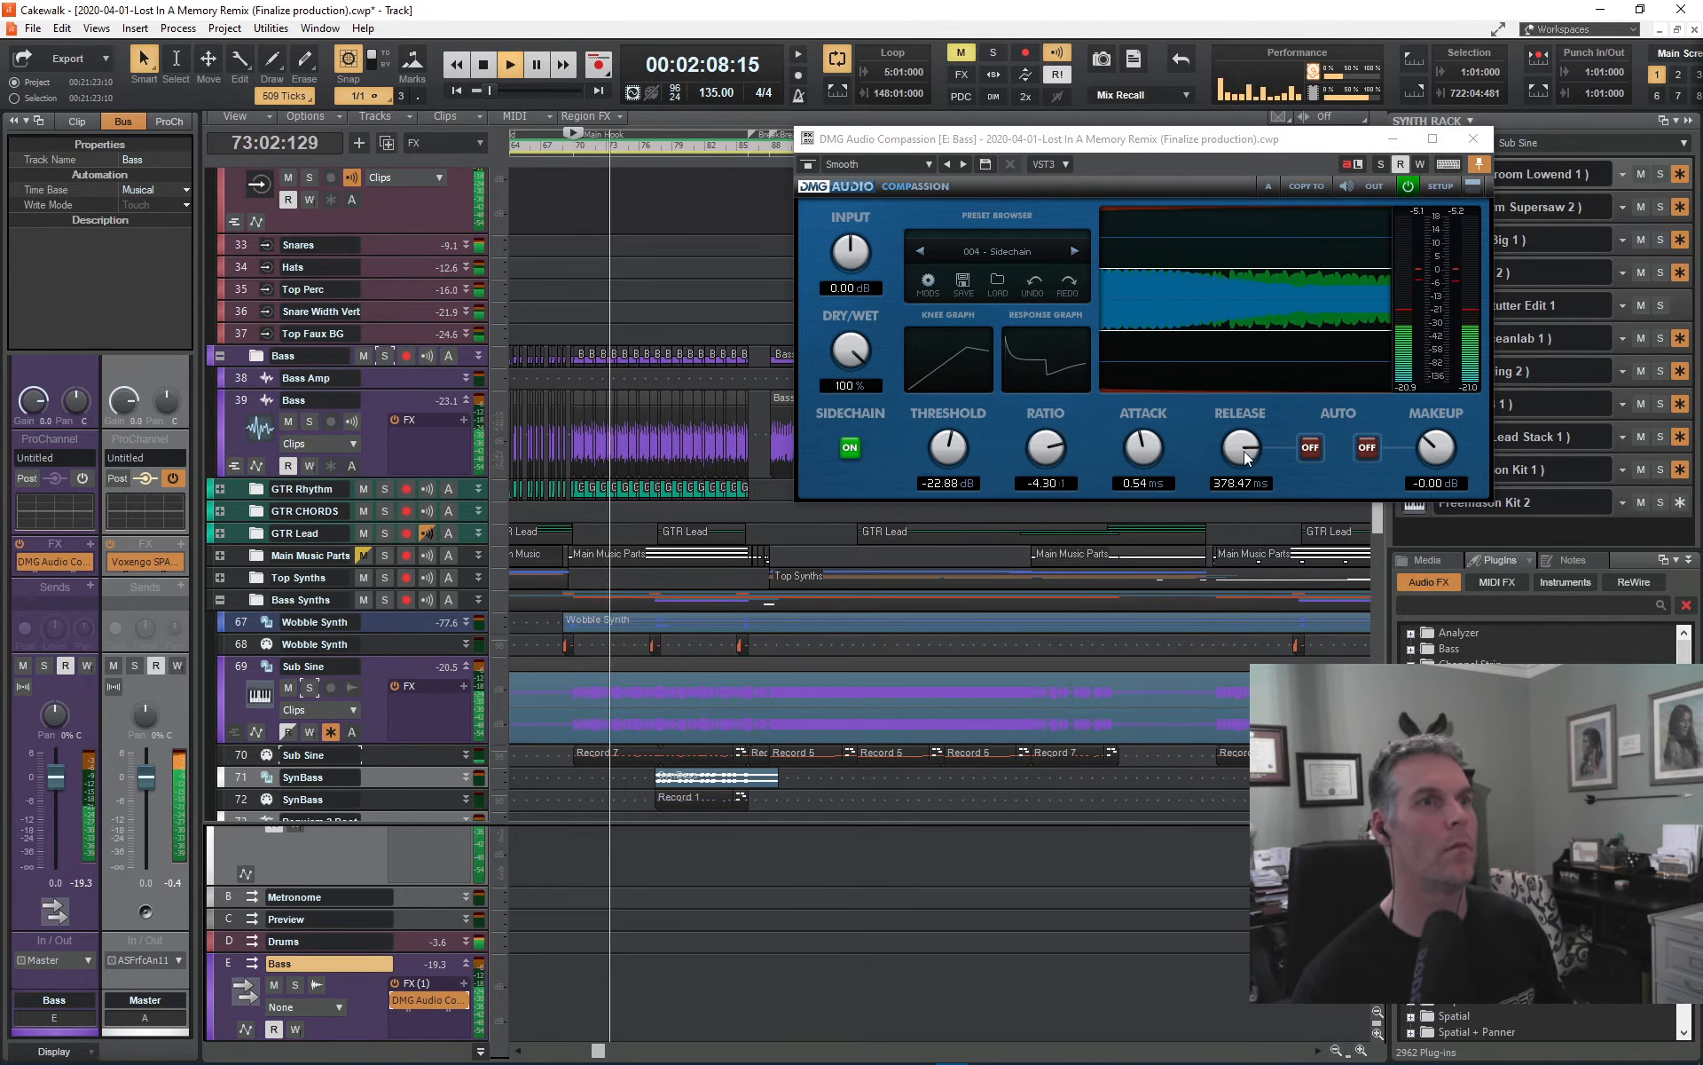
- Try Compassion at 64.22 ms release, -29.64 dB threshold and 6.44:1 ratio, with auto release and auto makeup, during playback
left_click_drag(1249, 490, 1250, 476)
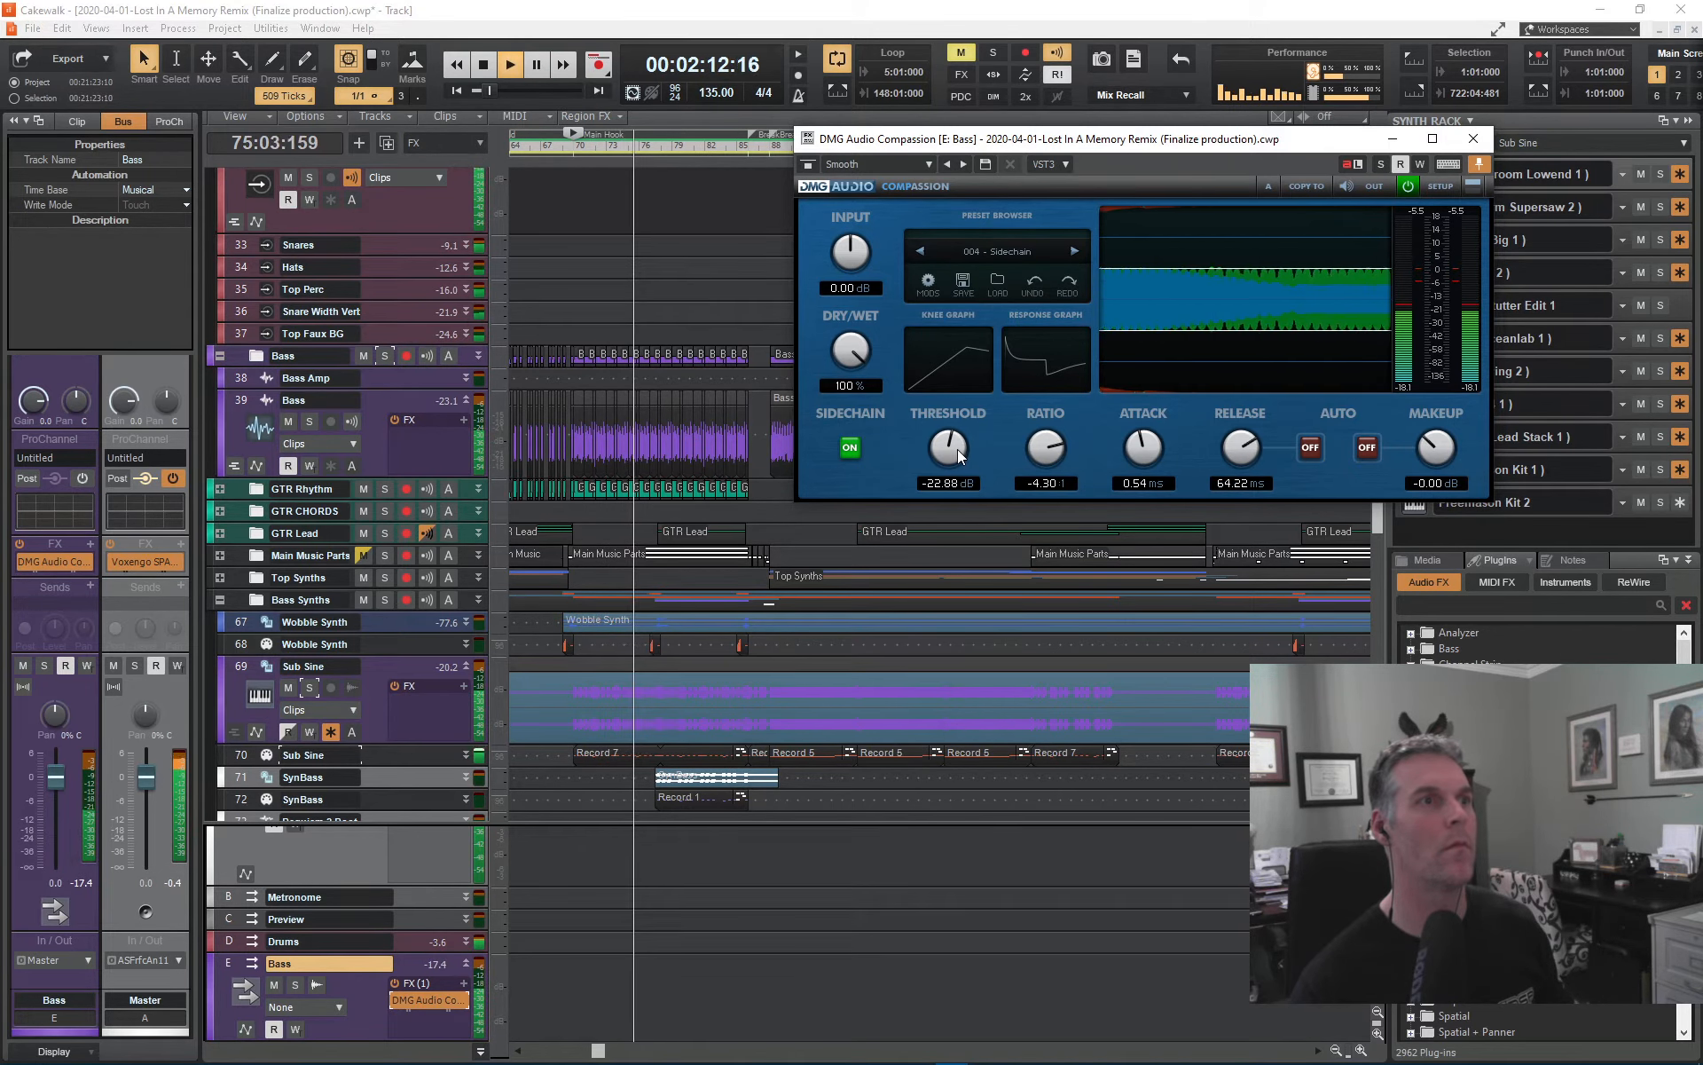
left_click_drag(957, 451, 1051, 446)
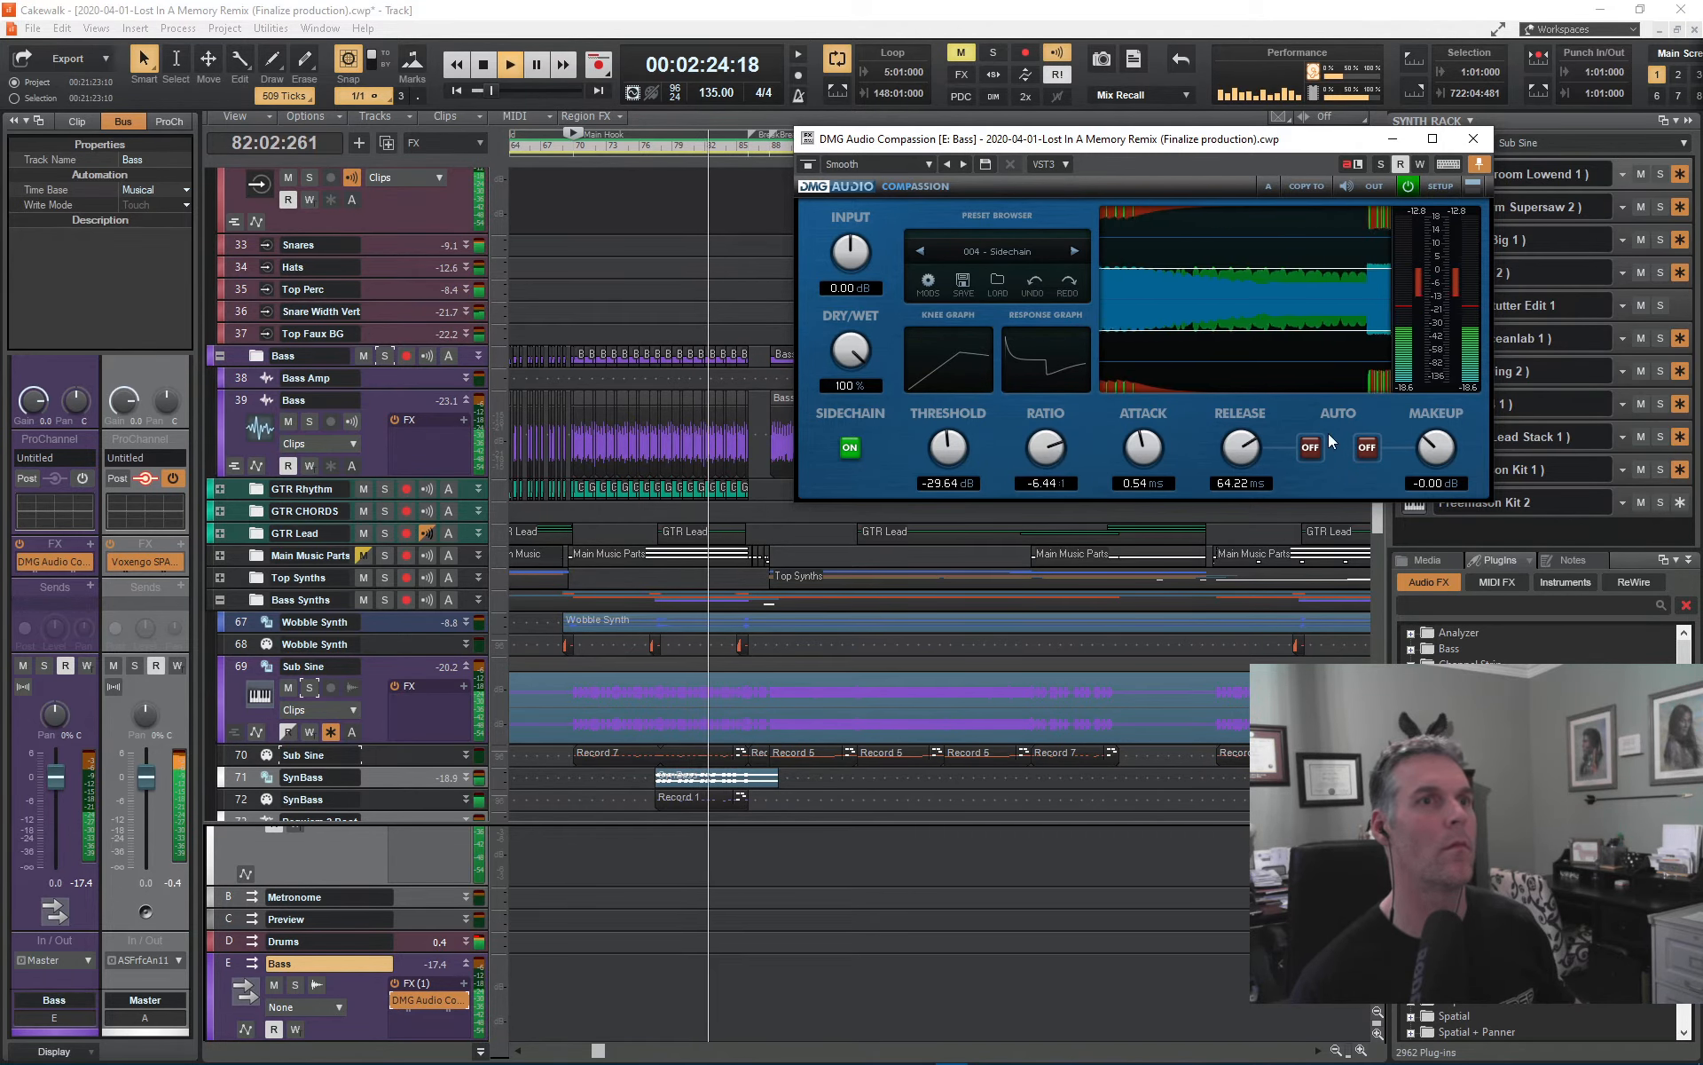
left_click(1310, 448)
left_click(1366, 449)
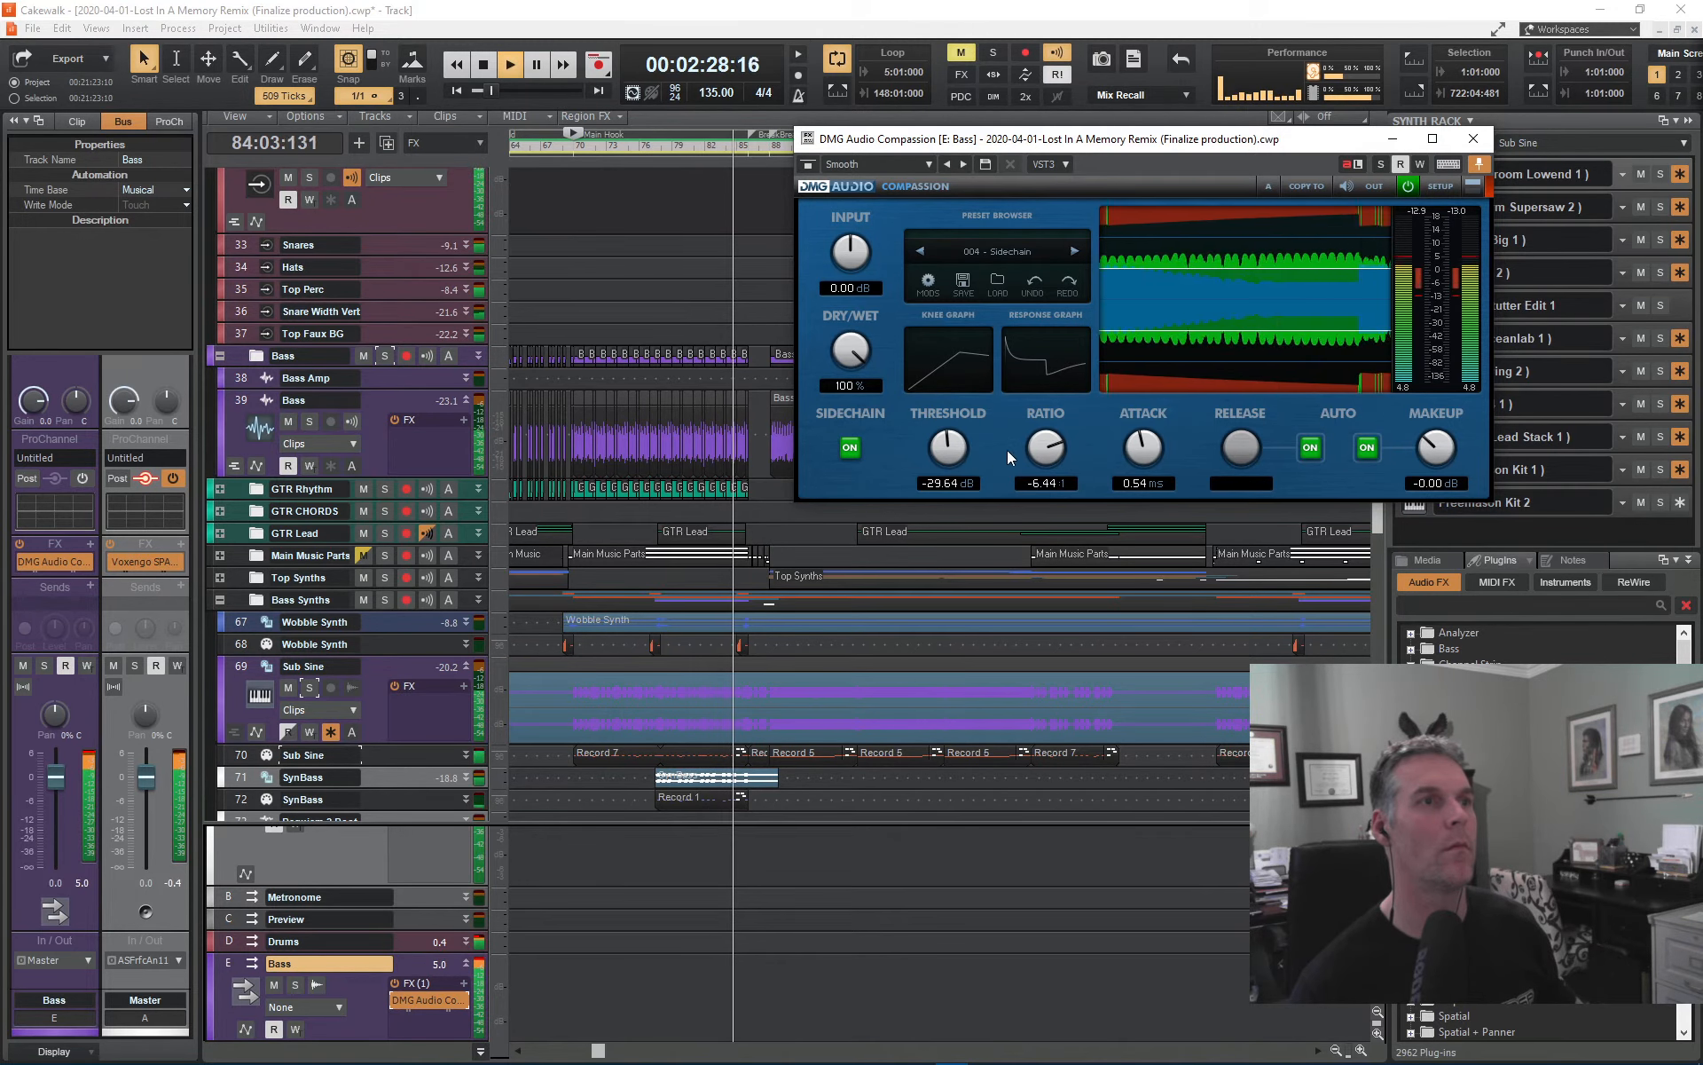
key("space")
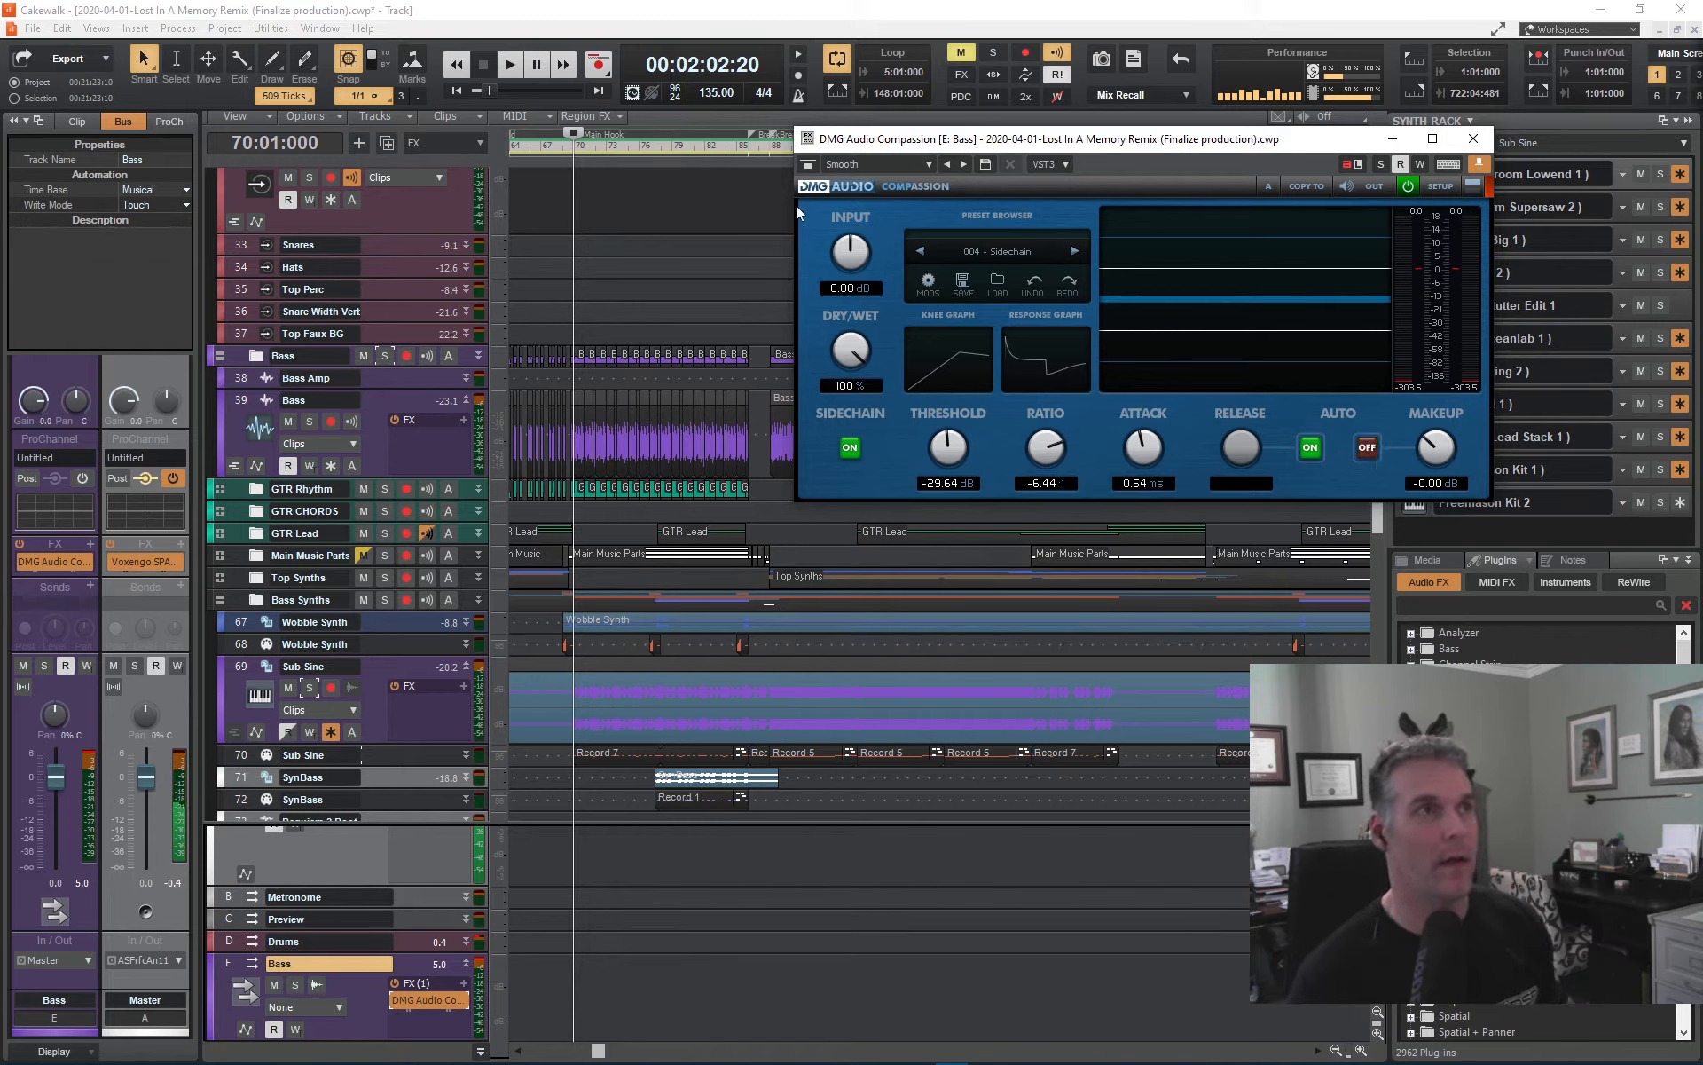
- Toggle the Bass folder's solo with the playback position at measure 66, and move the position to measure 89
left_click(529, 156)
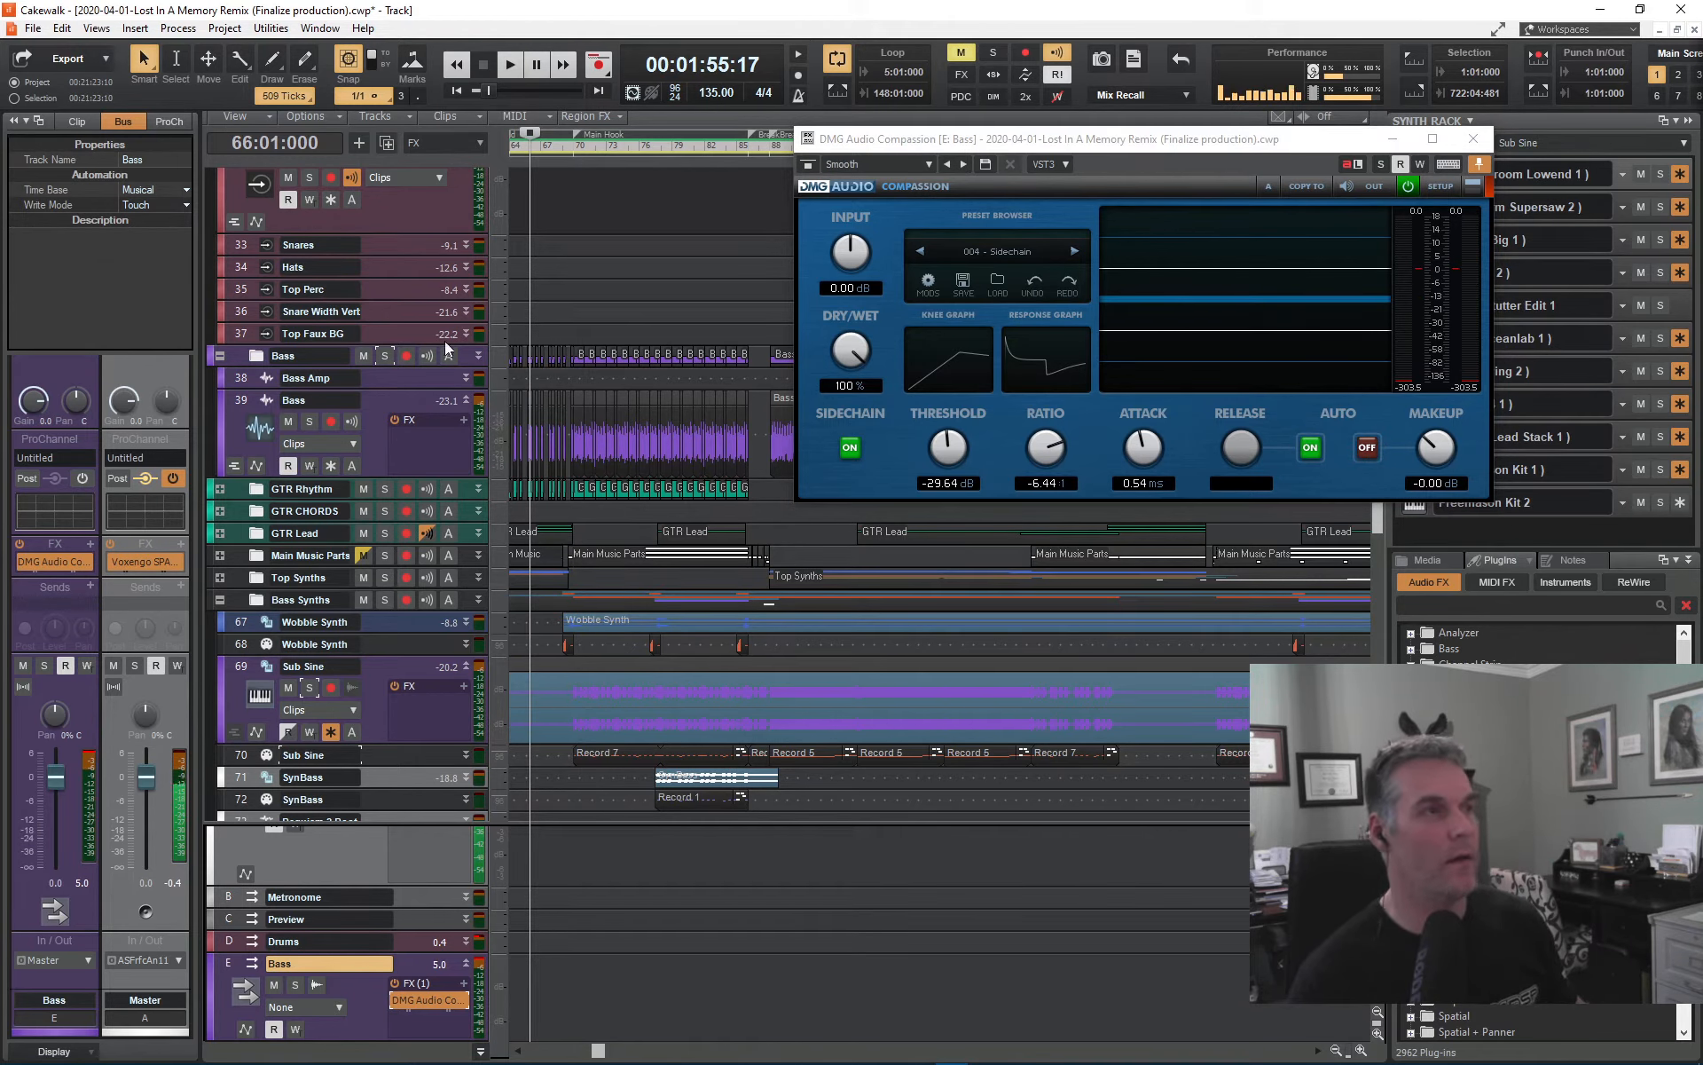
left_click(384, 355)
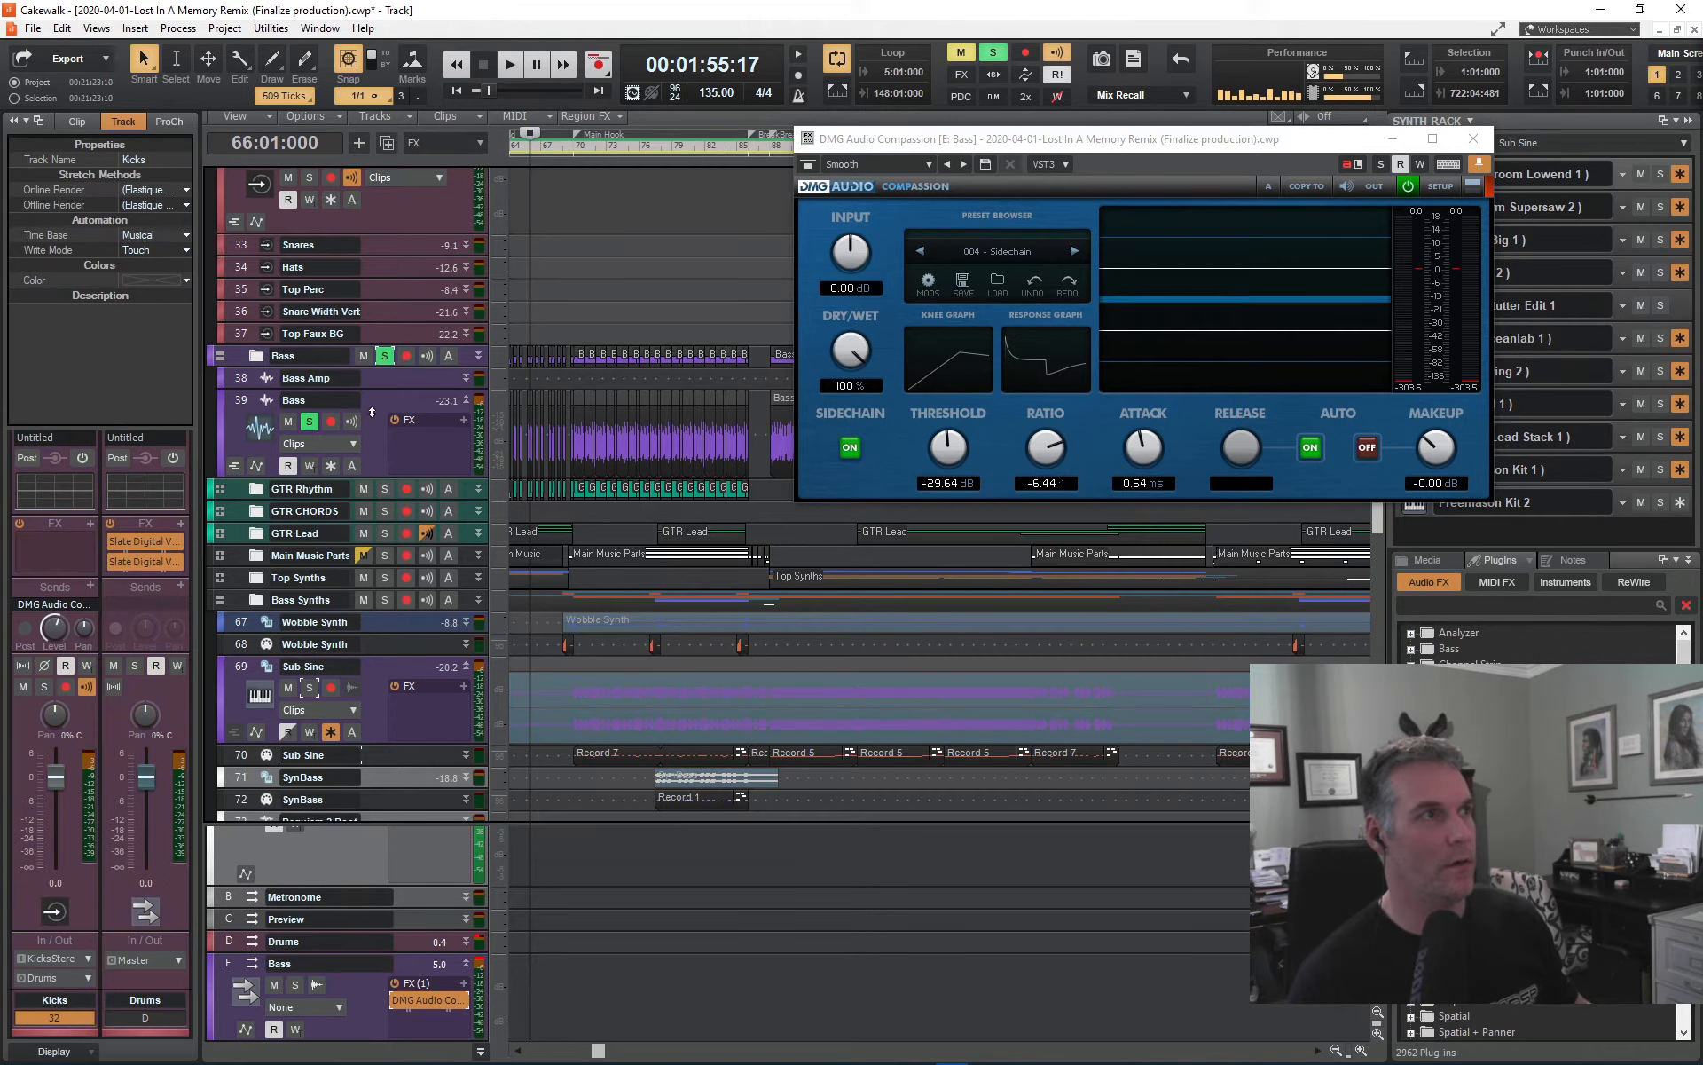
left_click(384, 357)
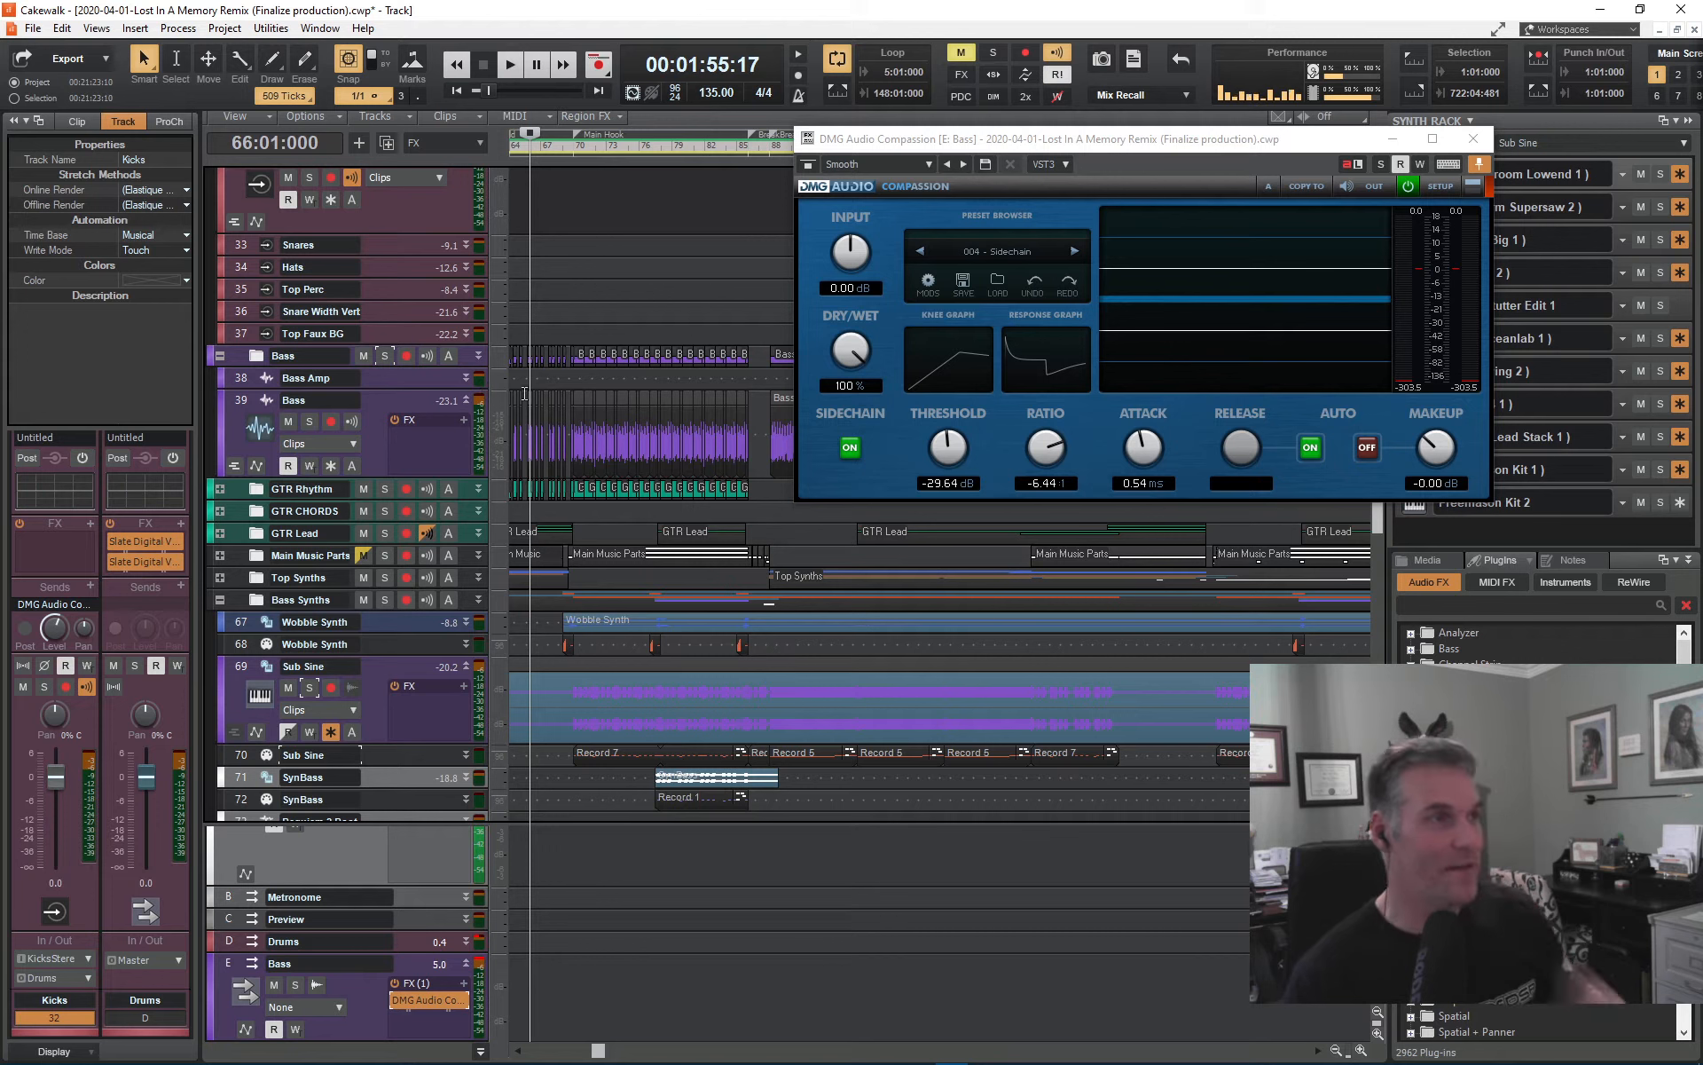
left_click(780, 147)
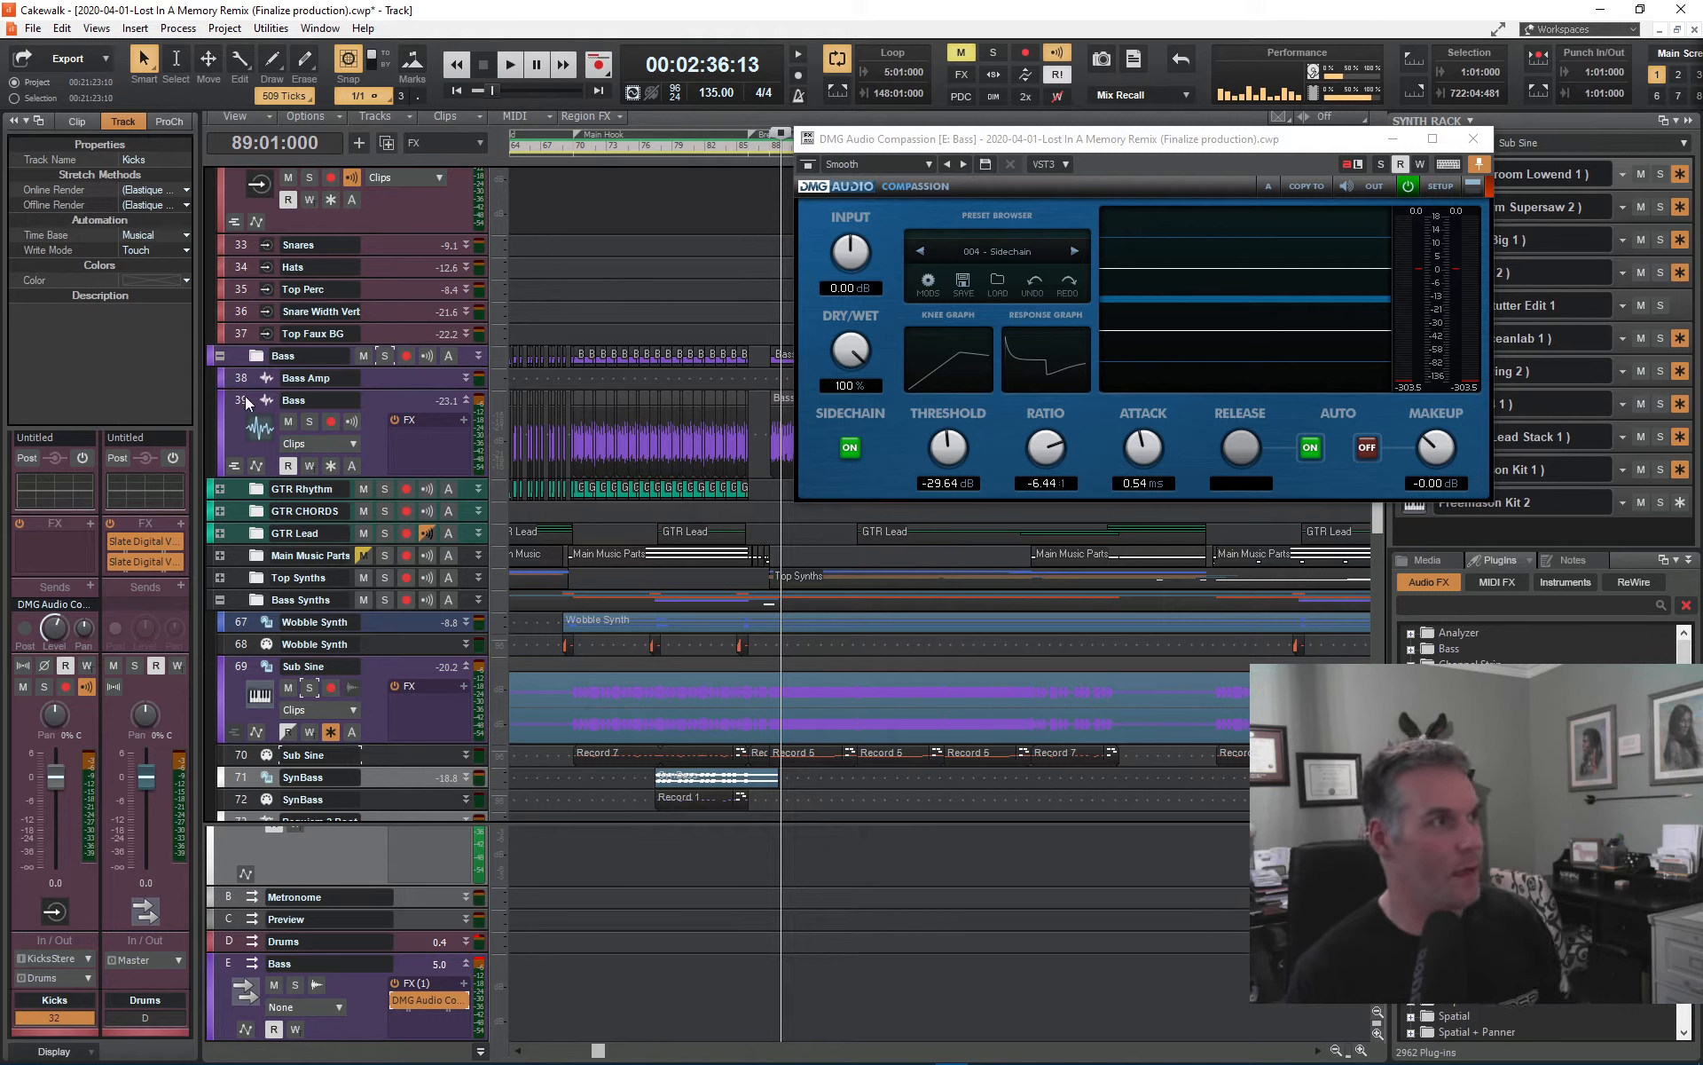
- Select the Bass folder, the Sub Sine track and the Bass bus in turn, and start playback from the Main Hook
left_click(236, 355)
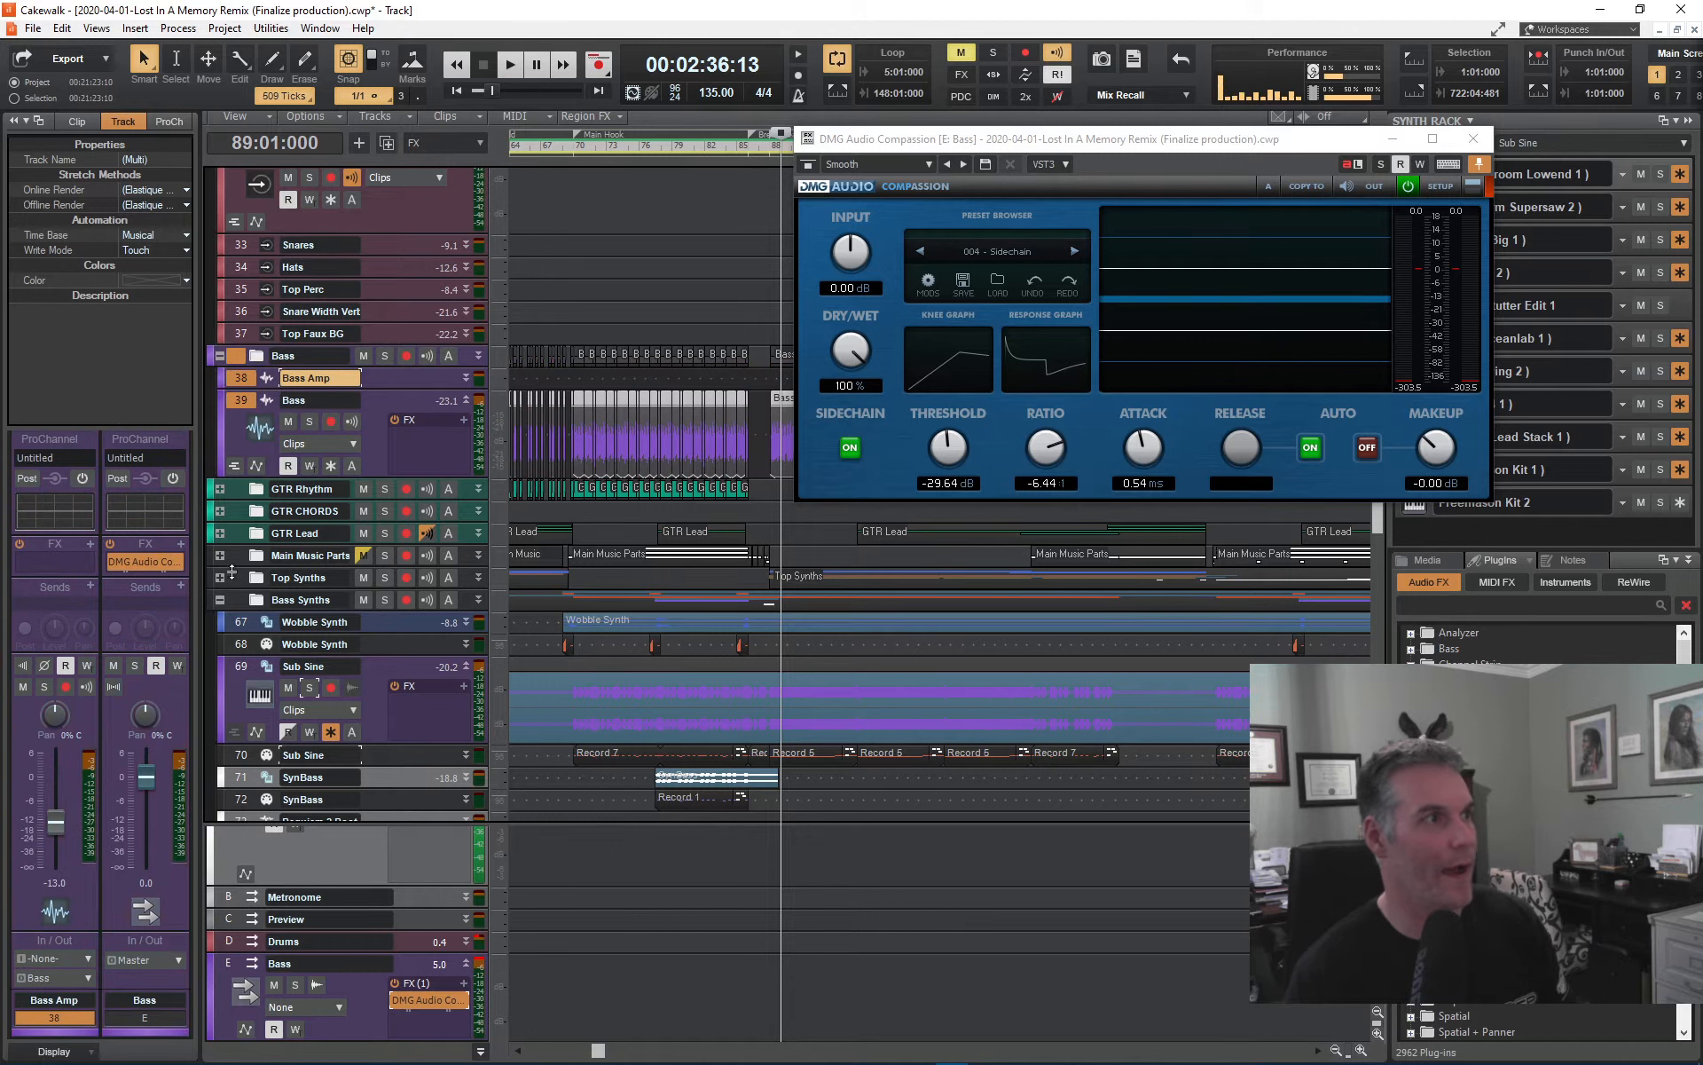
left_click(238, 666)
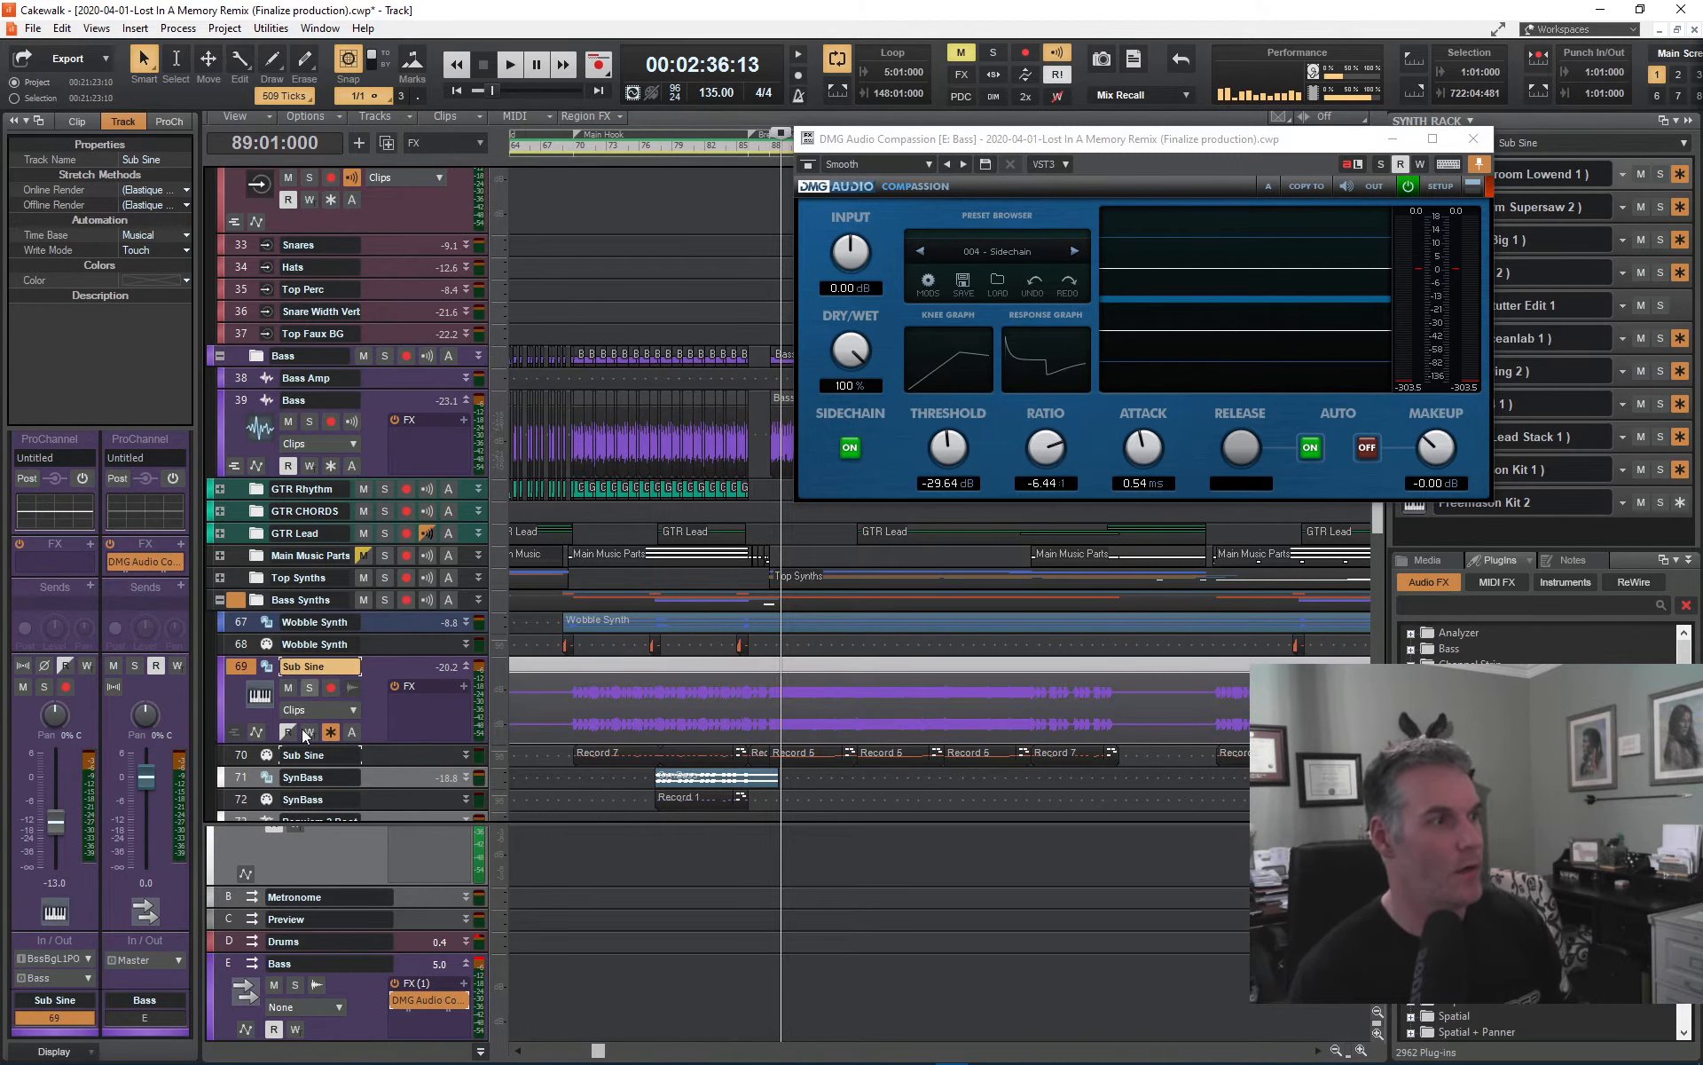
left_click(226, 960)
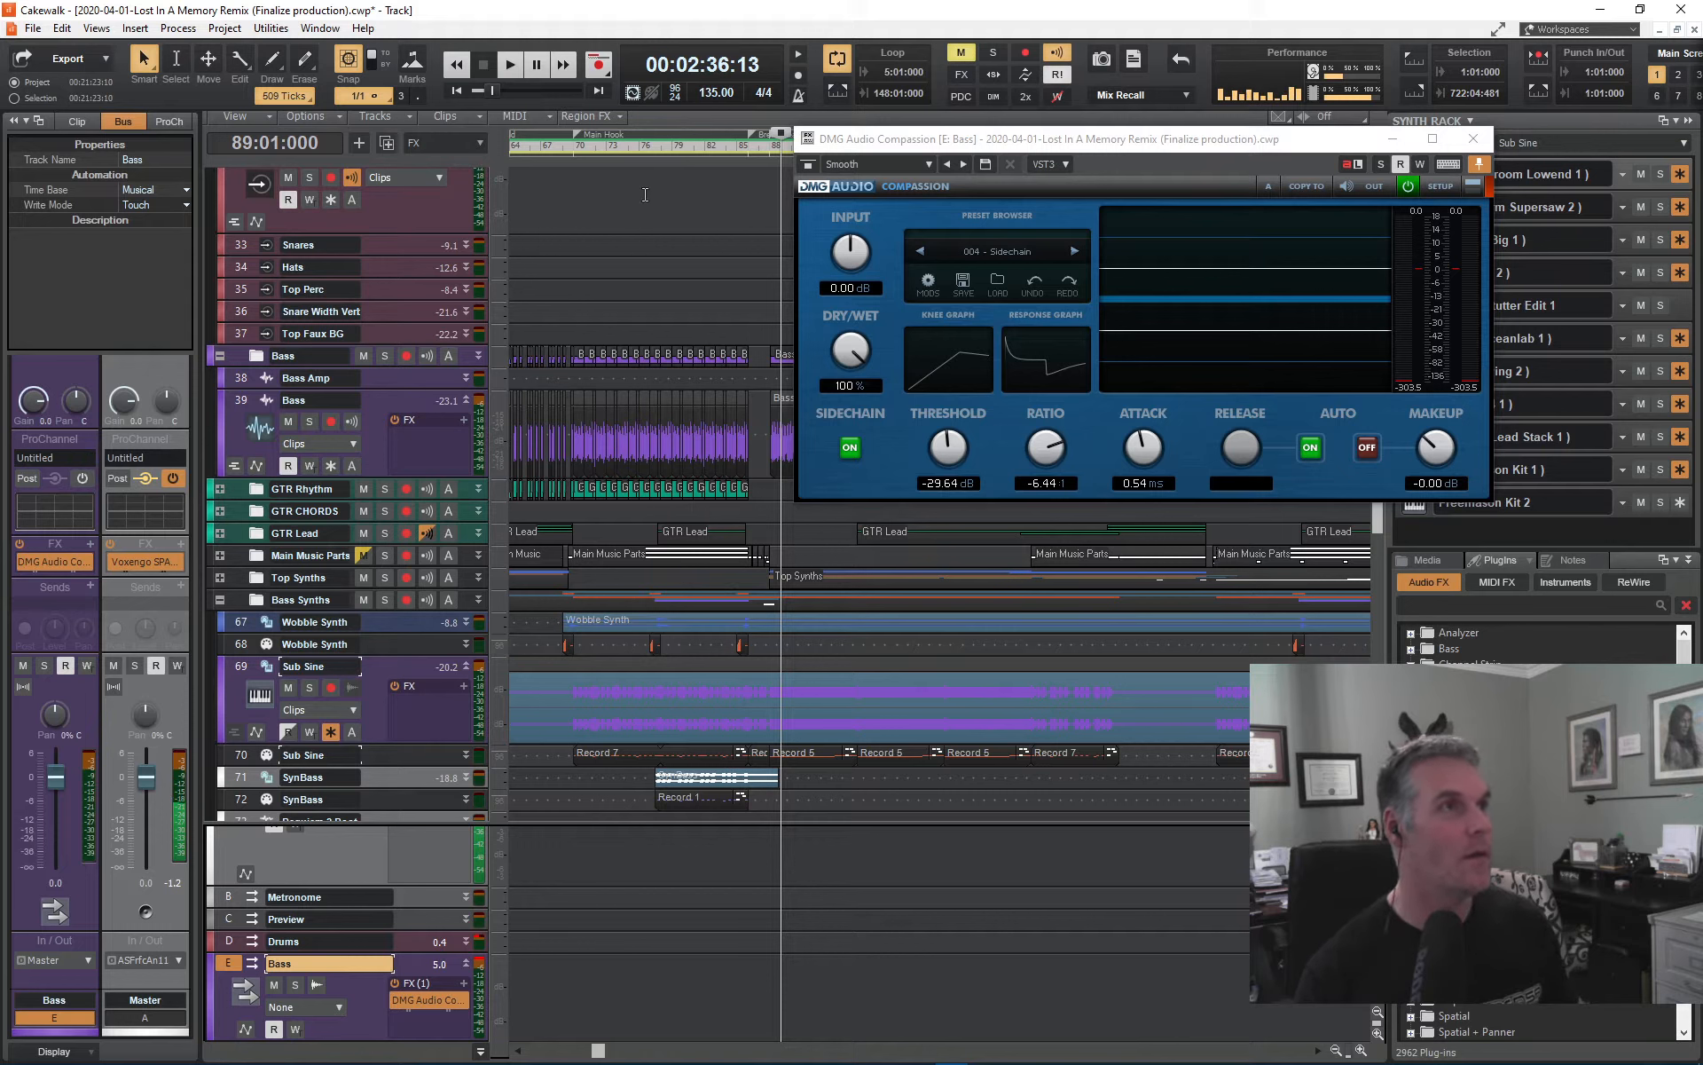
left_click(571, 145)
key("space")
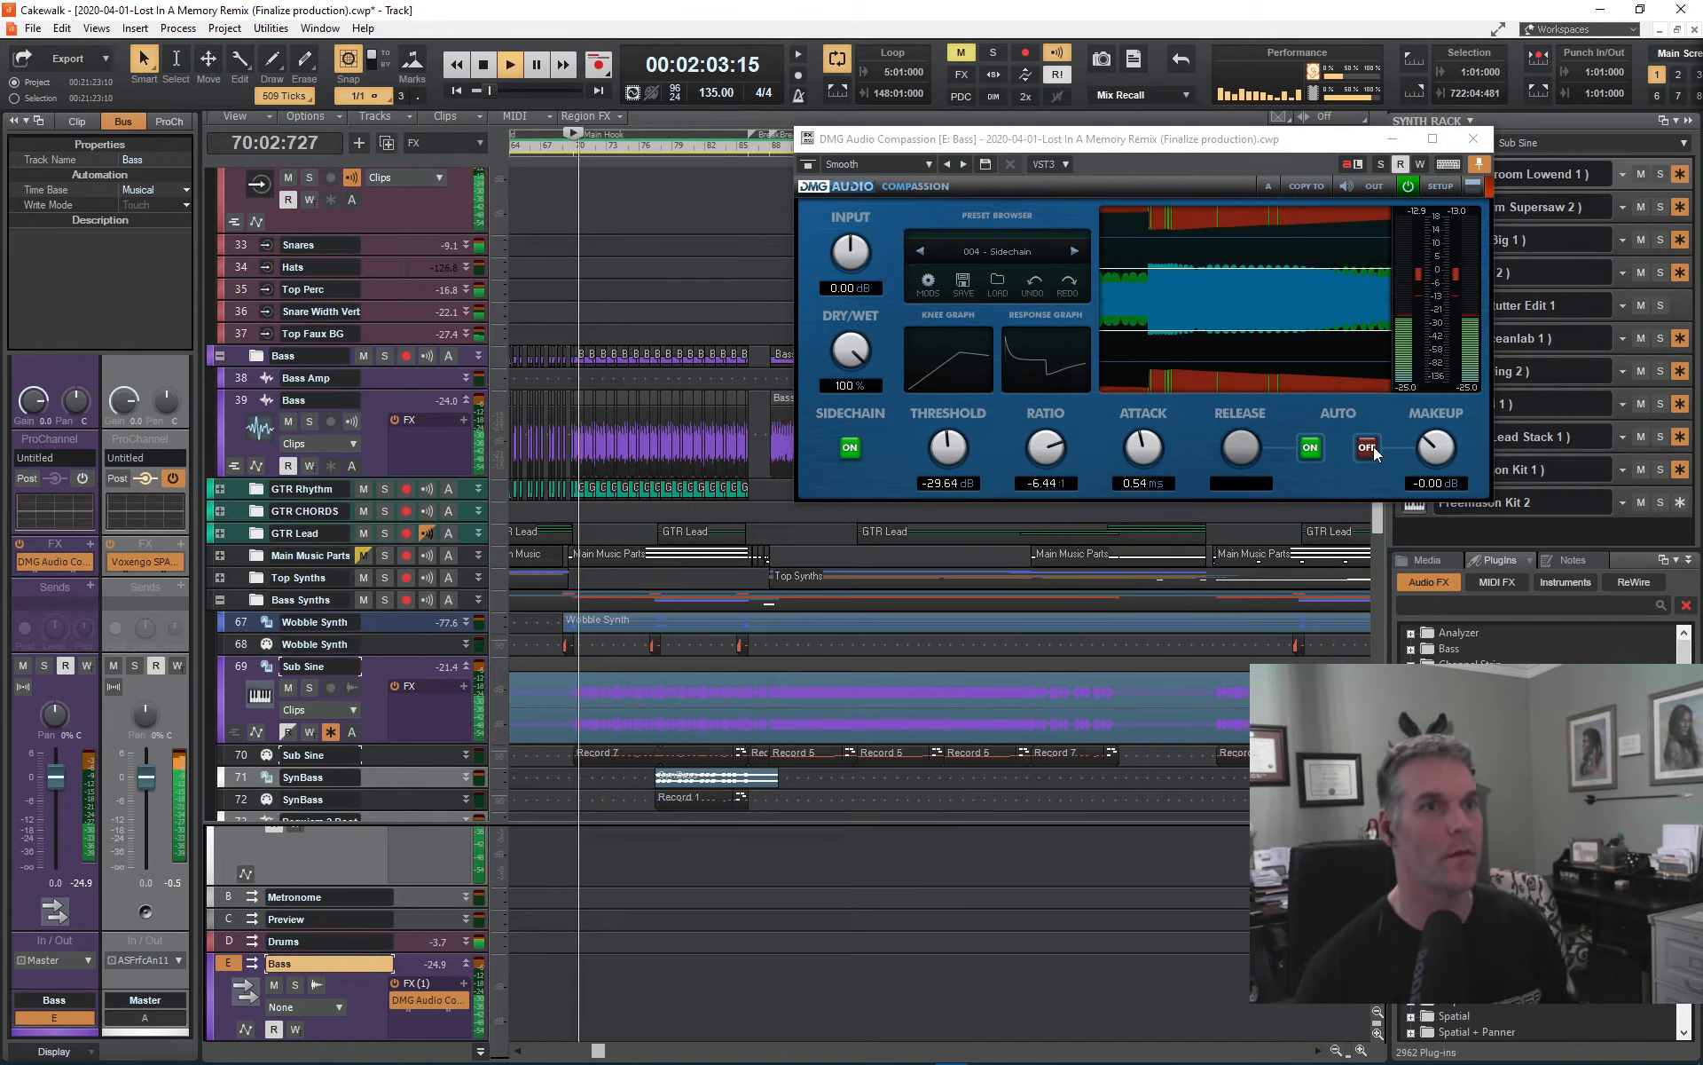
- Turn off Compassion's auto release and set release 50.95 ms, attack 0.17 ms, ratio 4.97:1 and threshold -23.92 dB
left_click(1367, 446)
left_click(1311, 445)
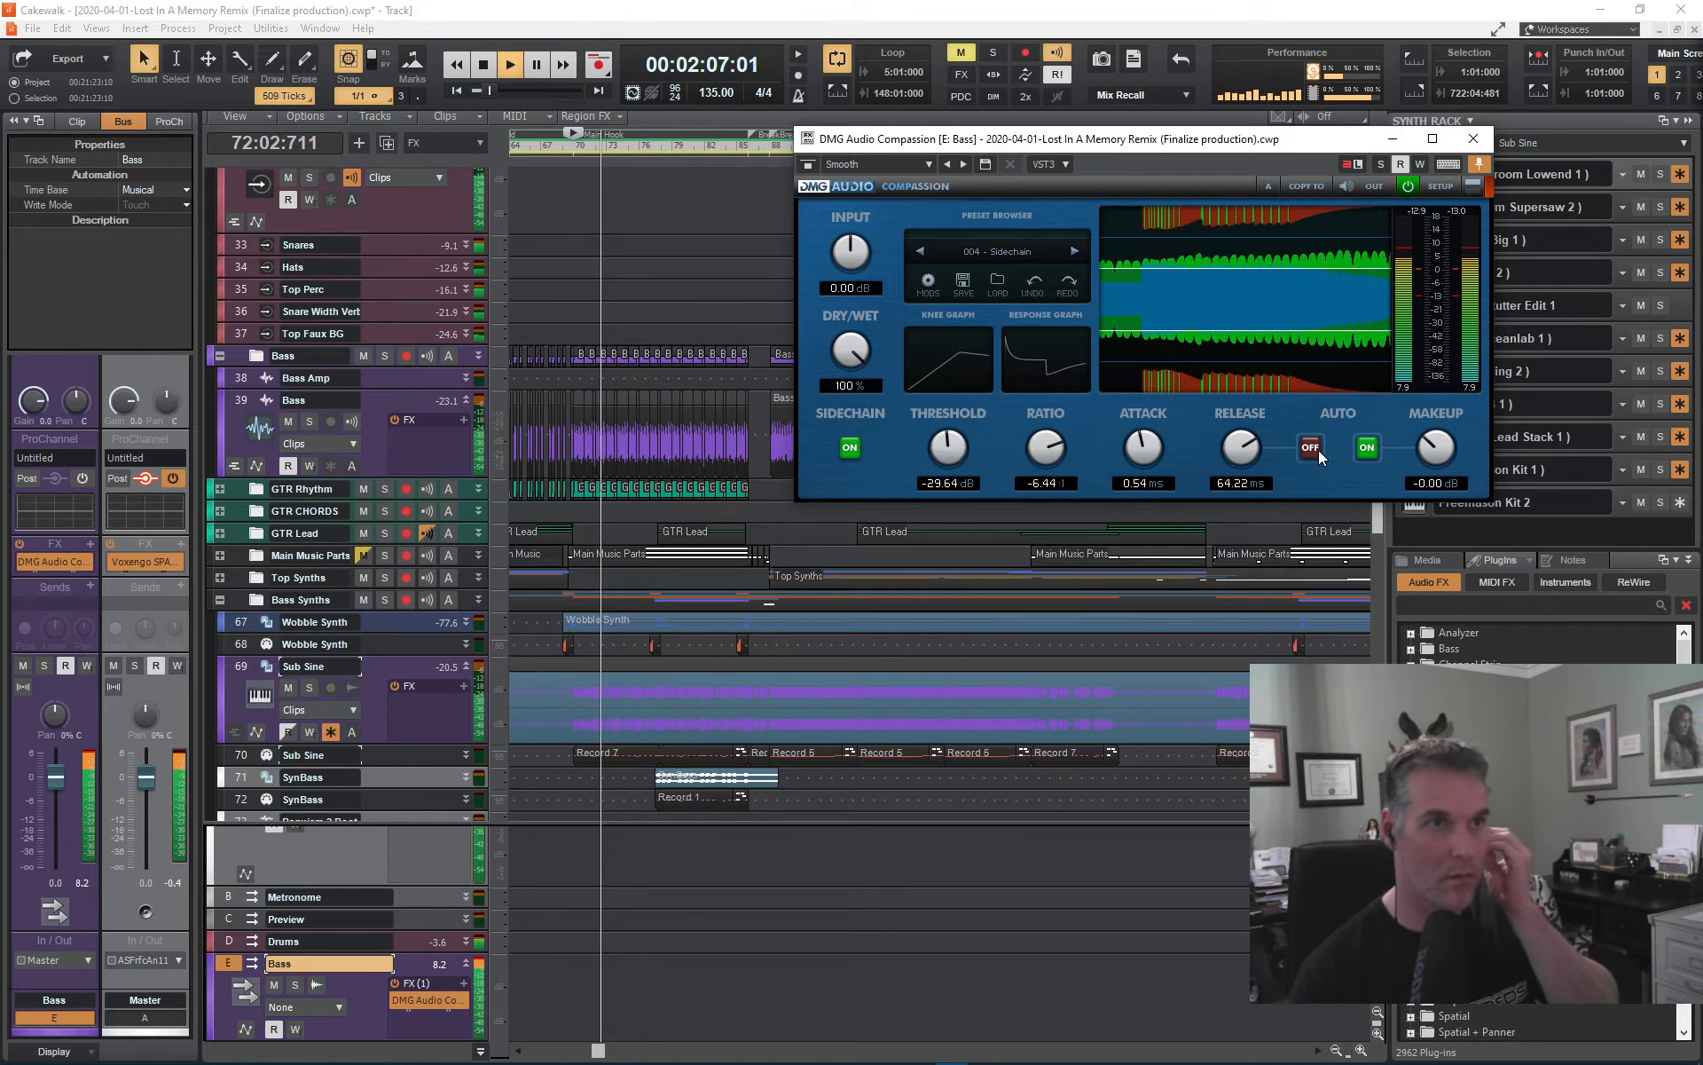
left_click_drag(1245, 437, 959, 444)
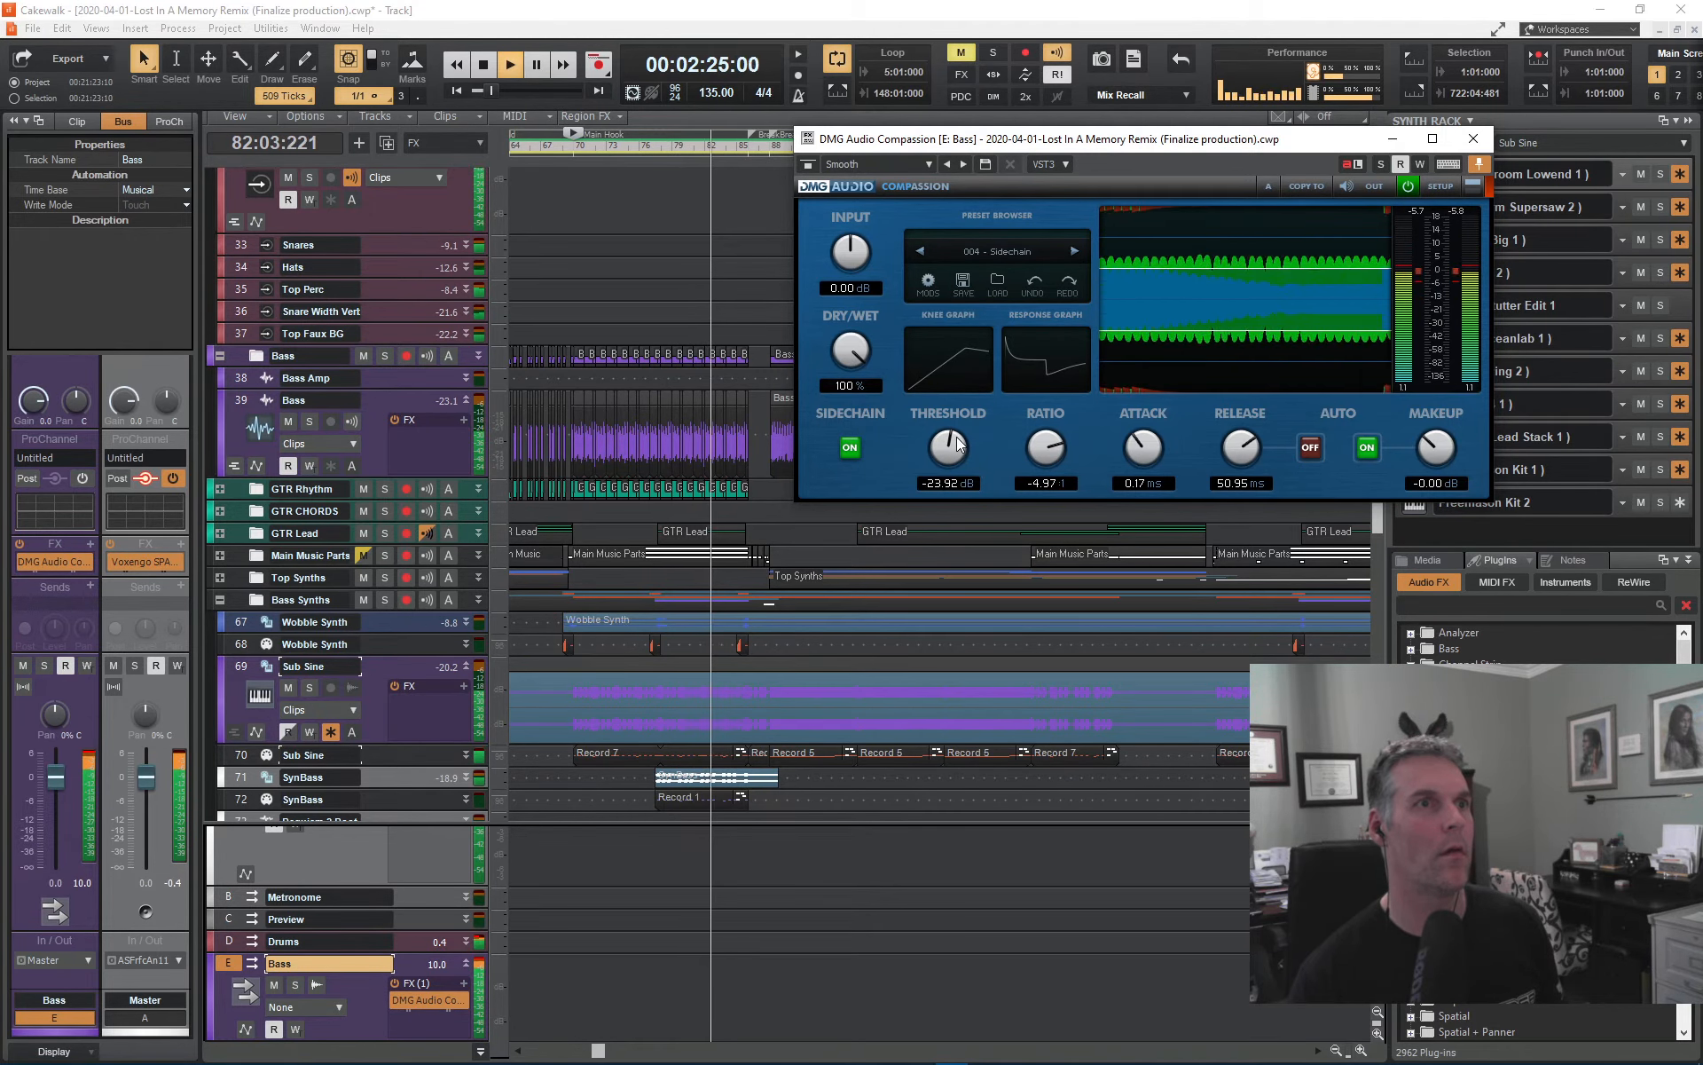
- Turn off Compassion's auto makeup, set the makeup gain to 2.52 dB and shorten the release to 23.56 ms during playback
left_click(1362, 451)
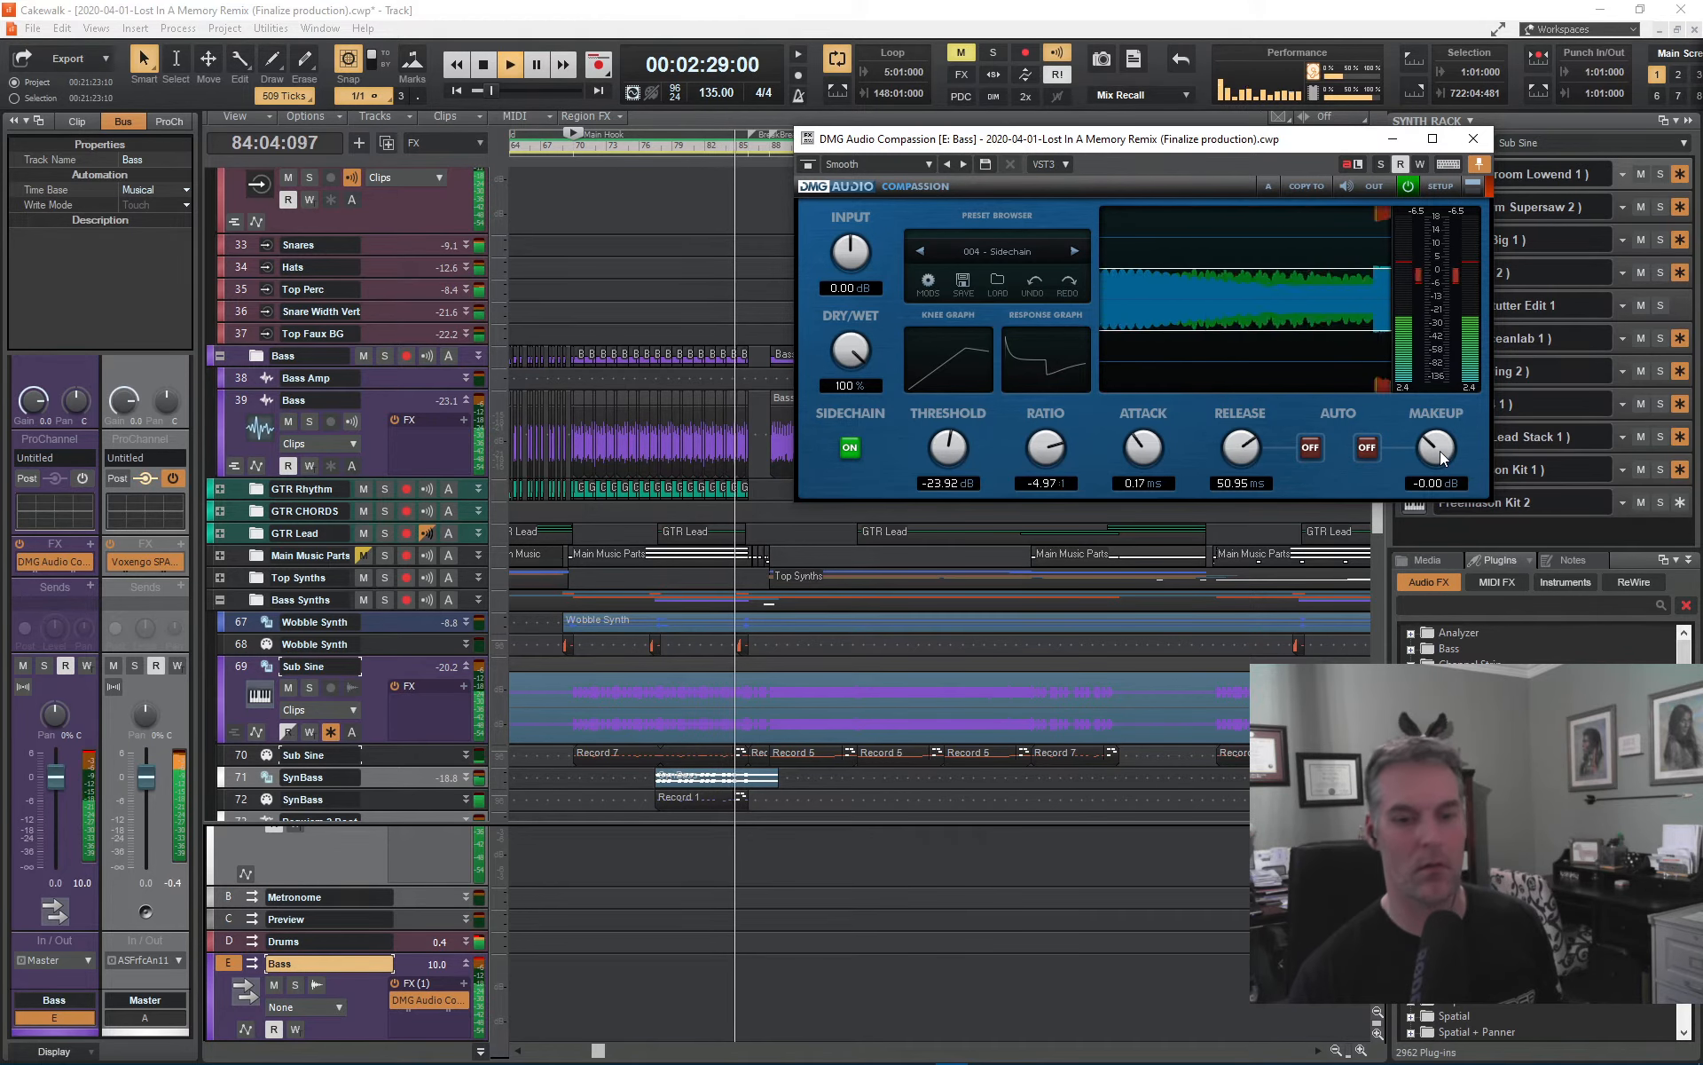
left_click_drag(1441, 447, 1441, 458)
key("space")
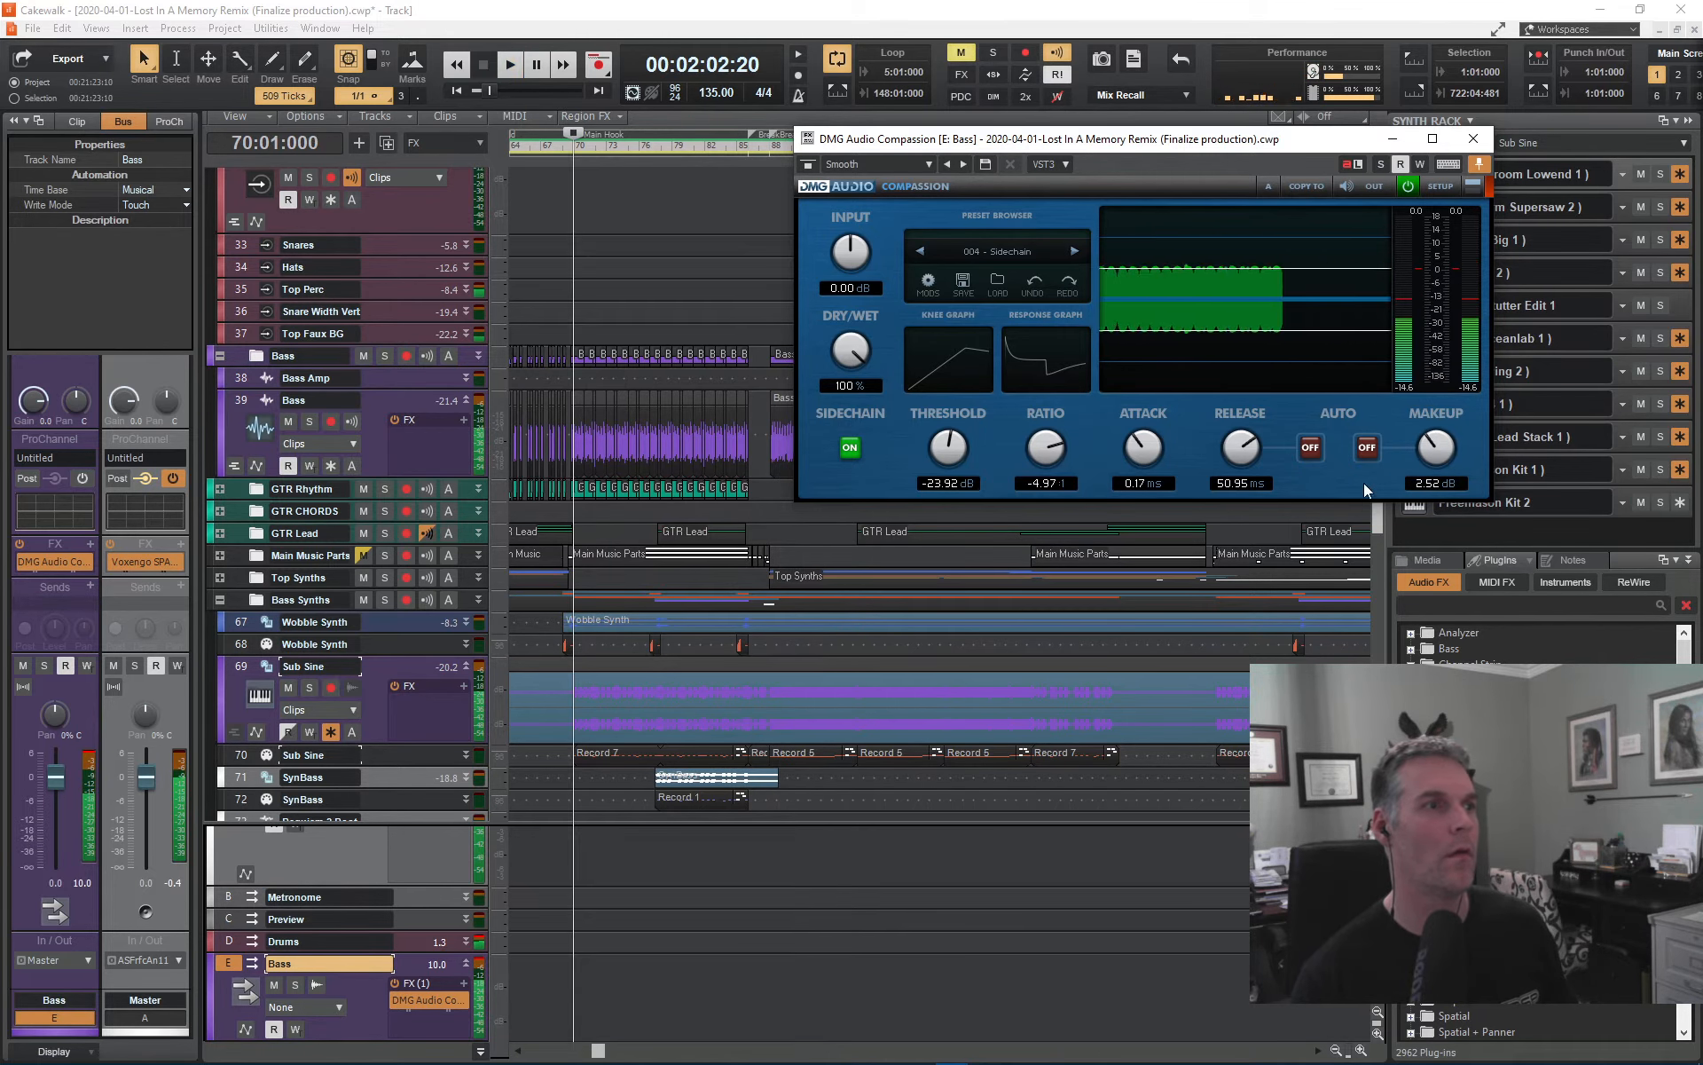
key("space")
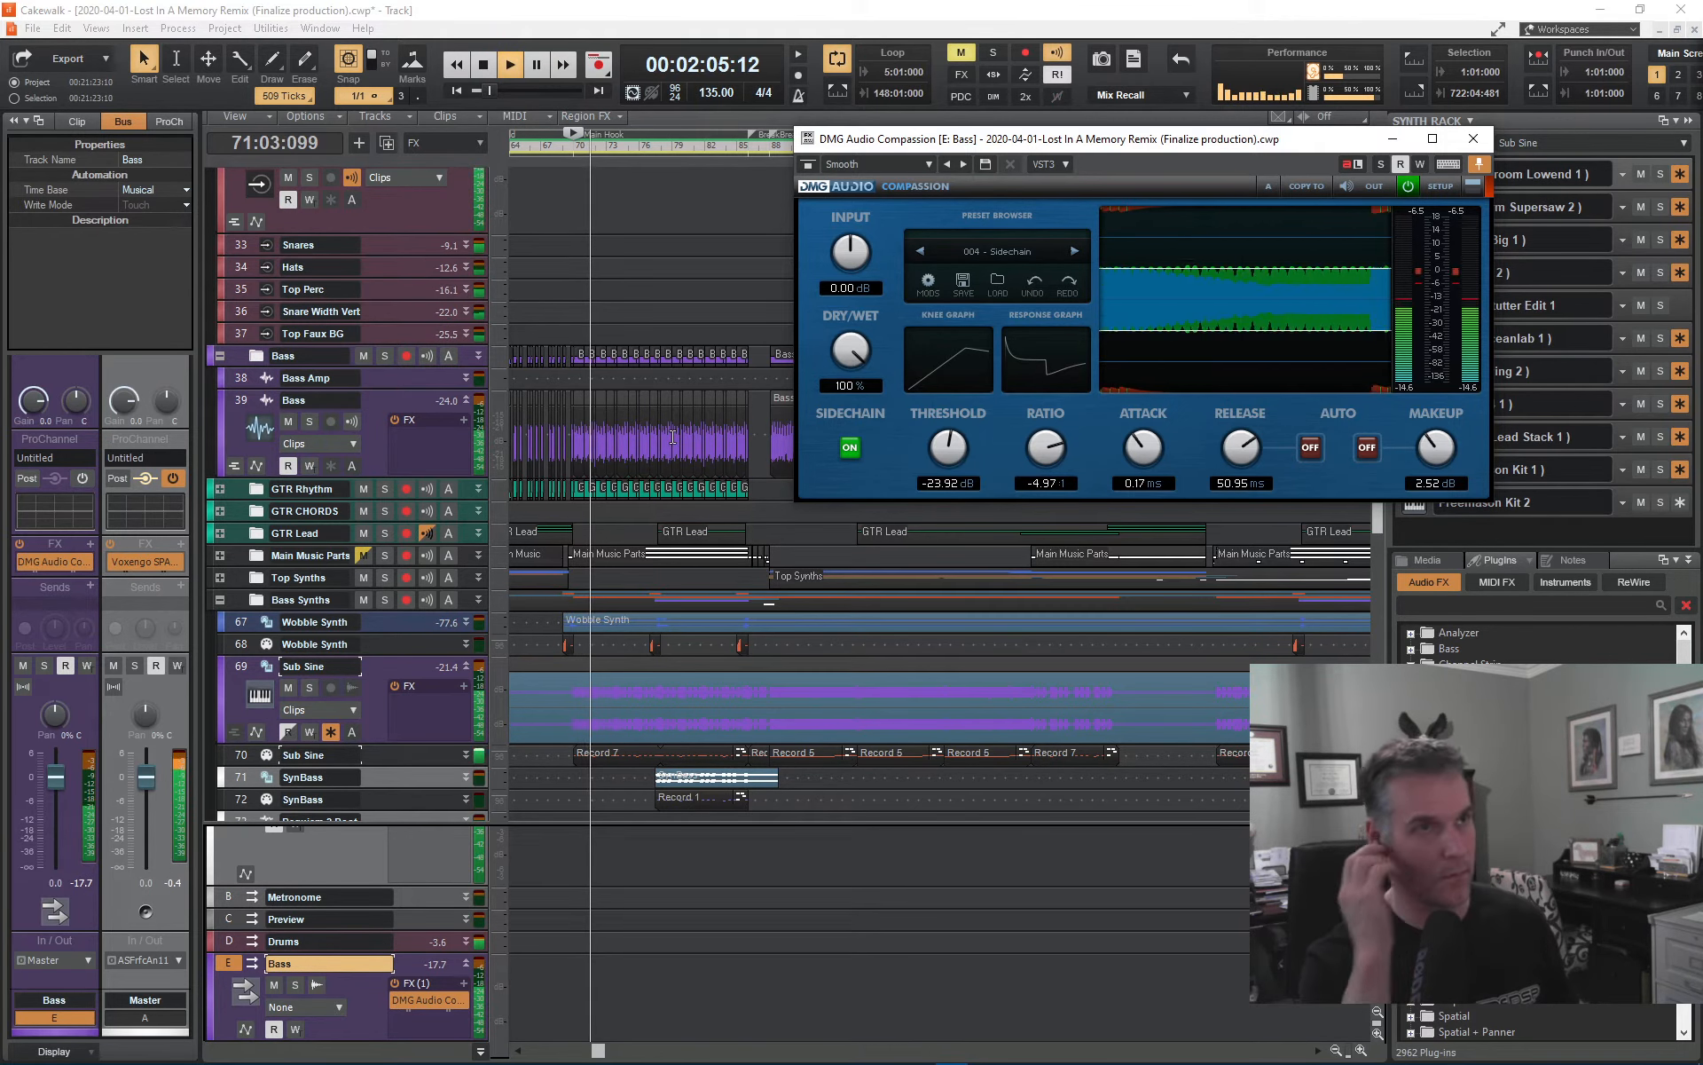
left_click_drag(1239, 443, 1238, 454)
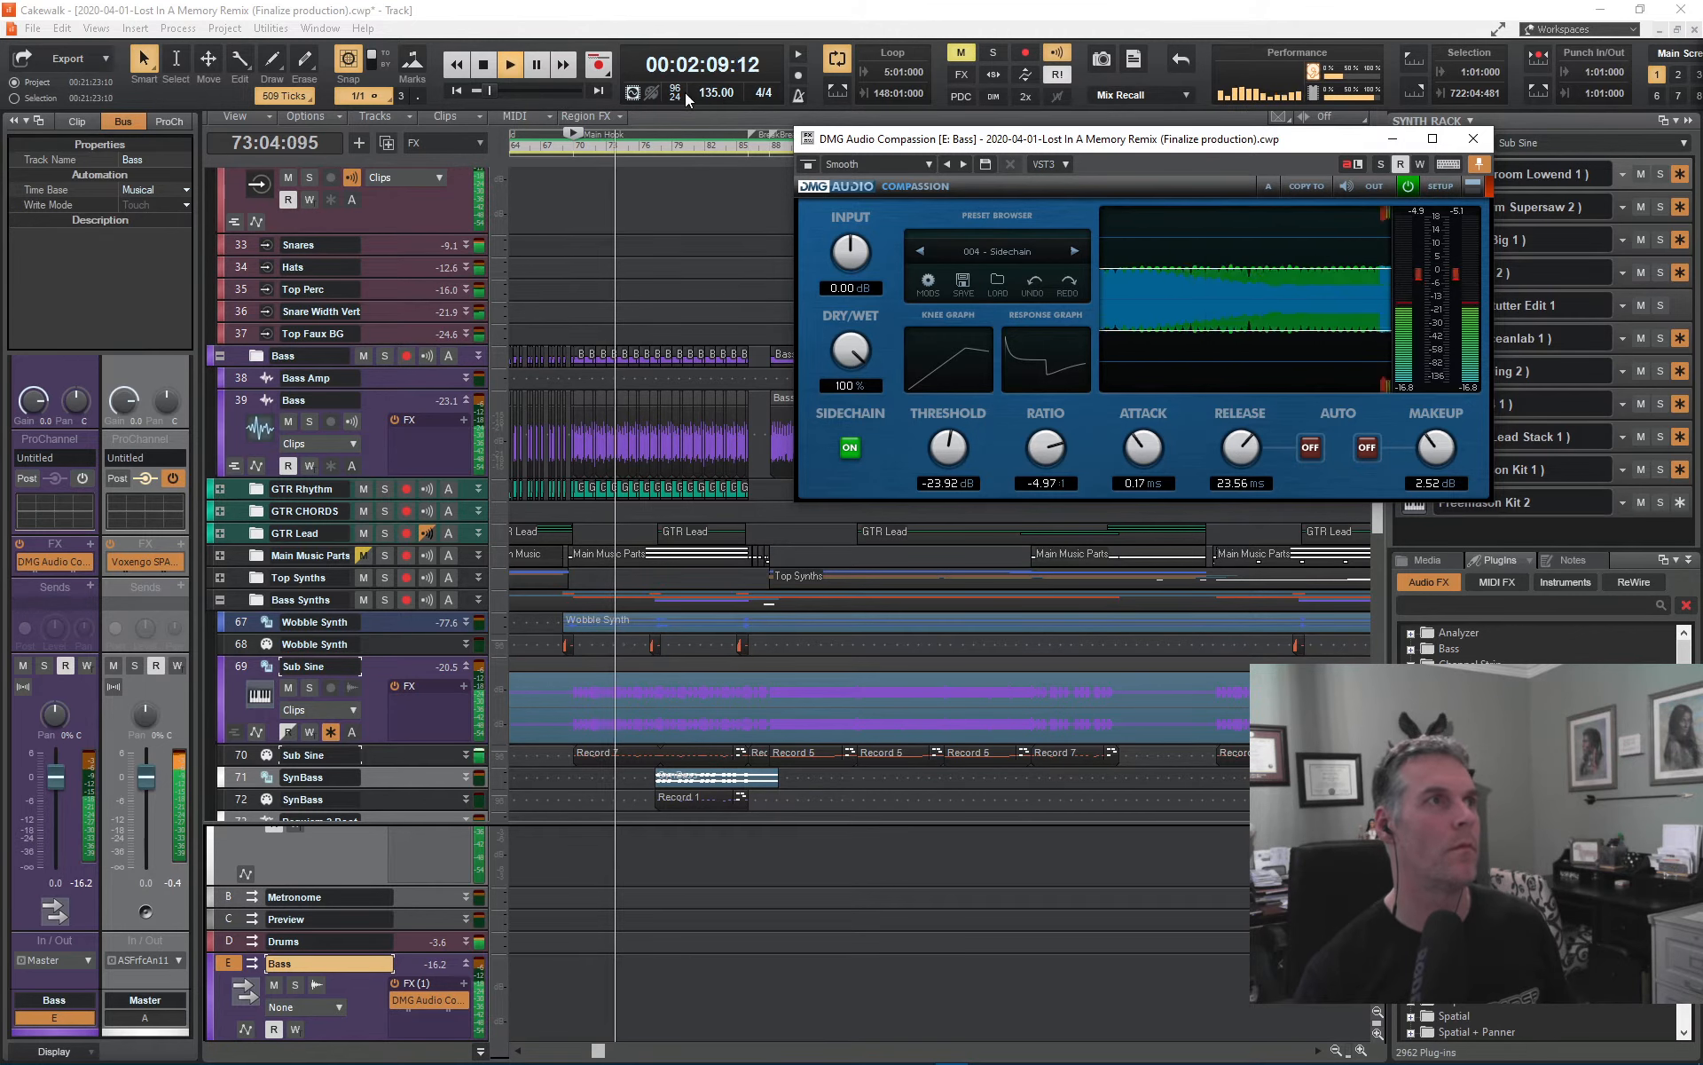
key("space")
- Move the Compassion window clear of the arrangement and set the playback position to measure 102
left_click(528, 147)
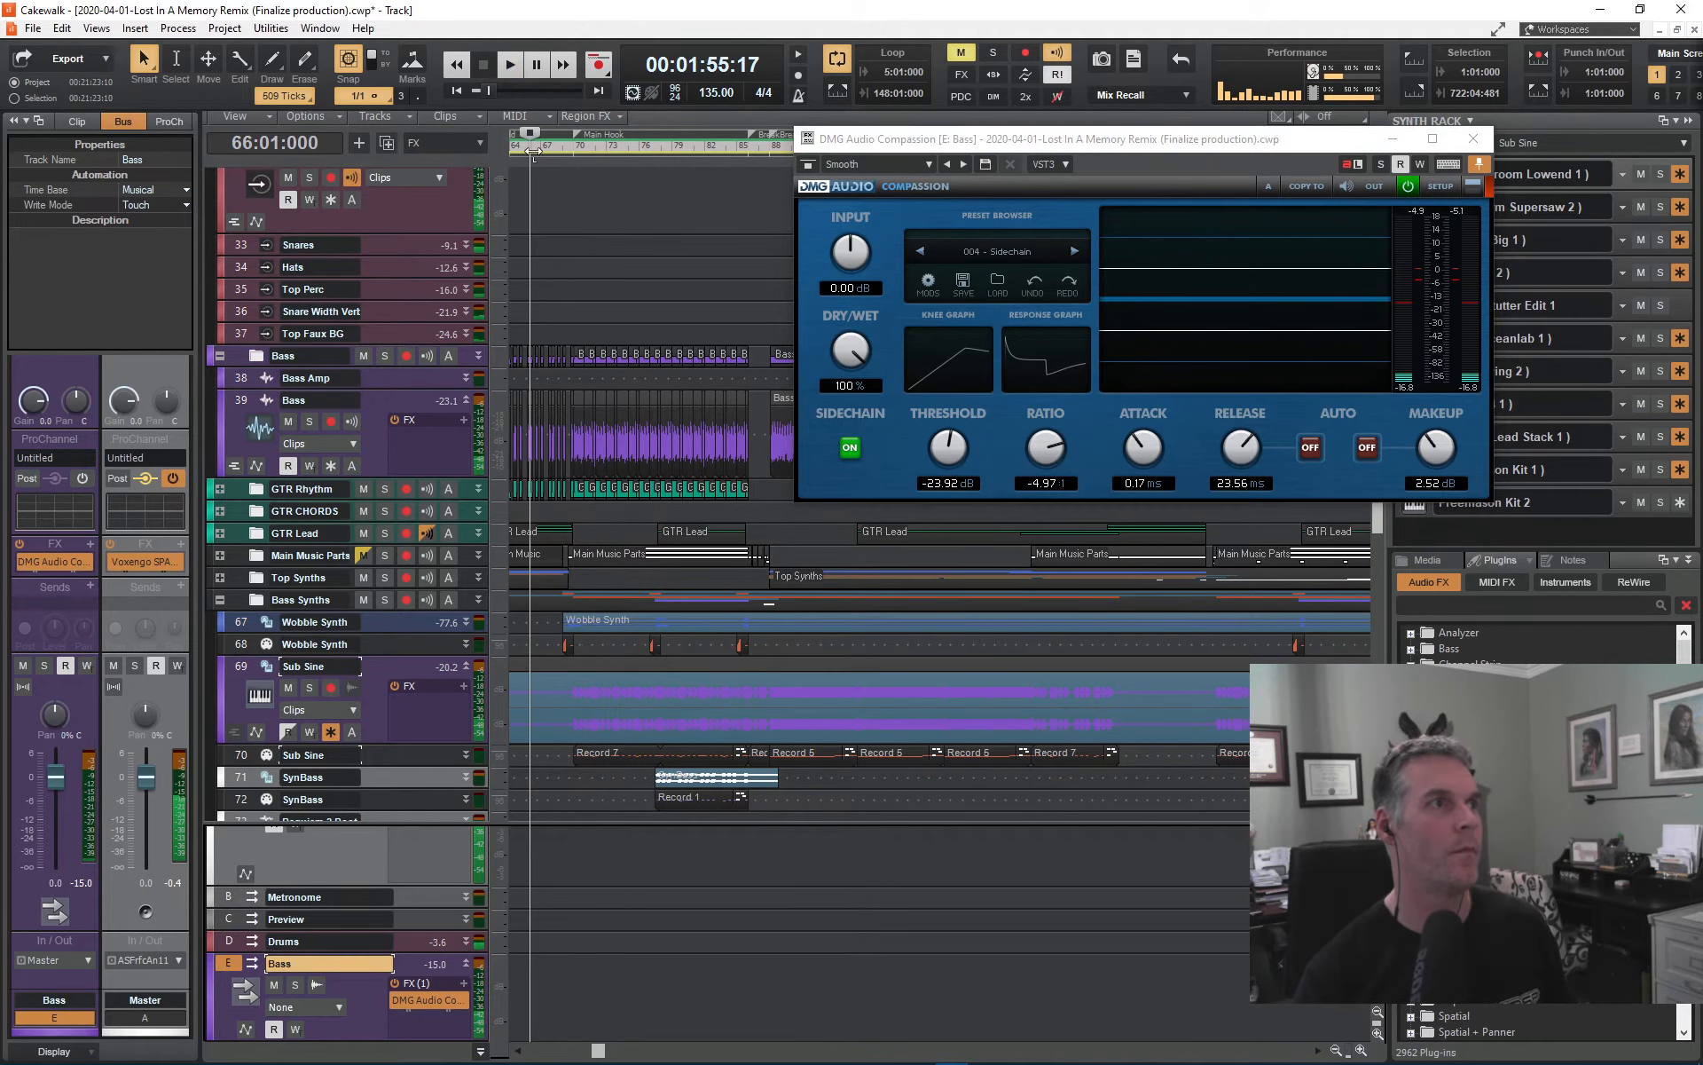
left_click(781, 149)
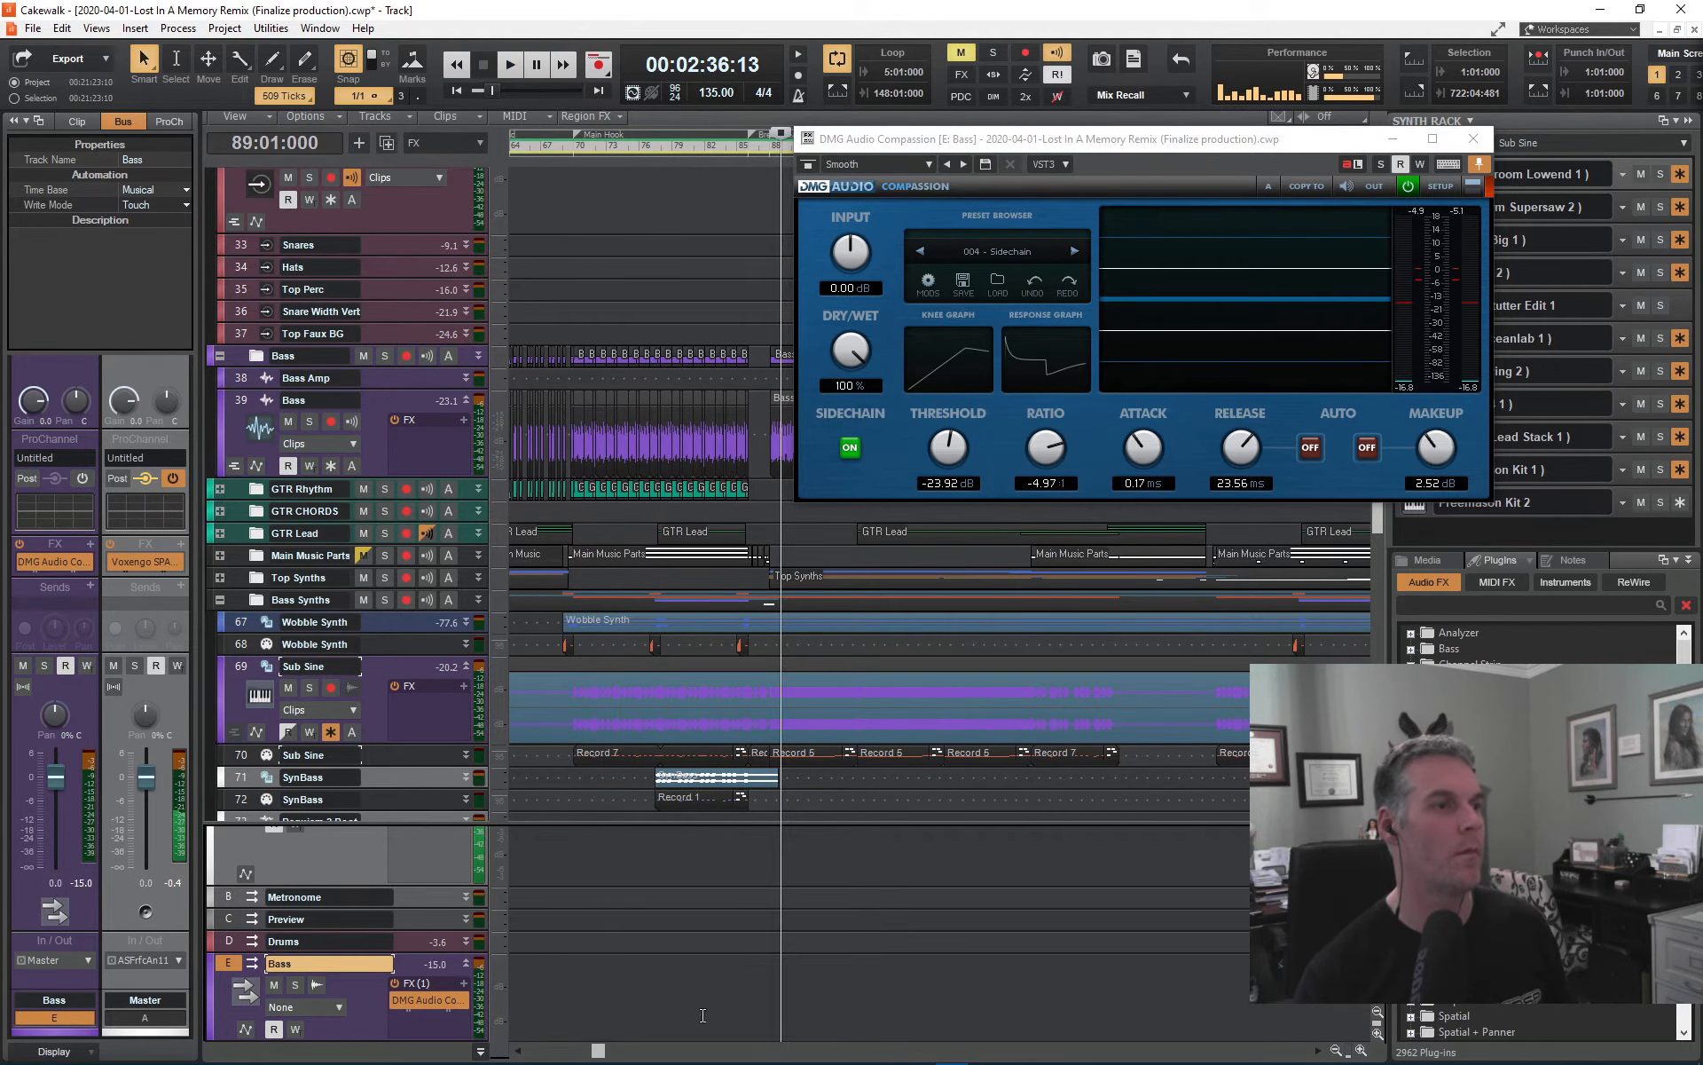
left_click(759, 149)
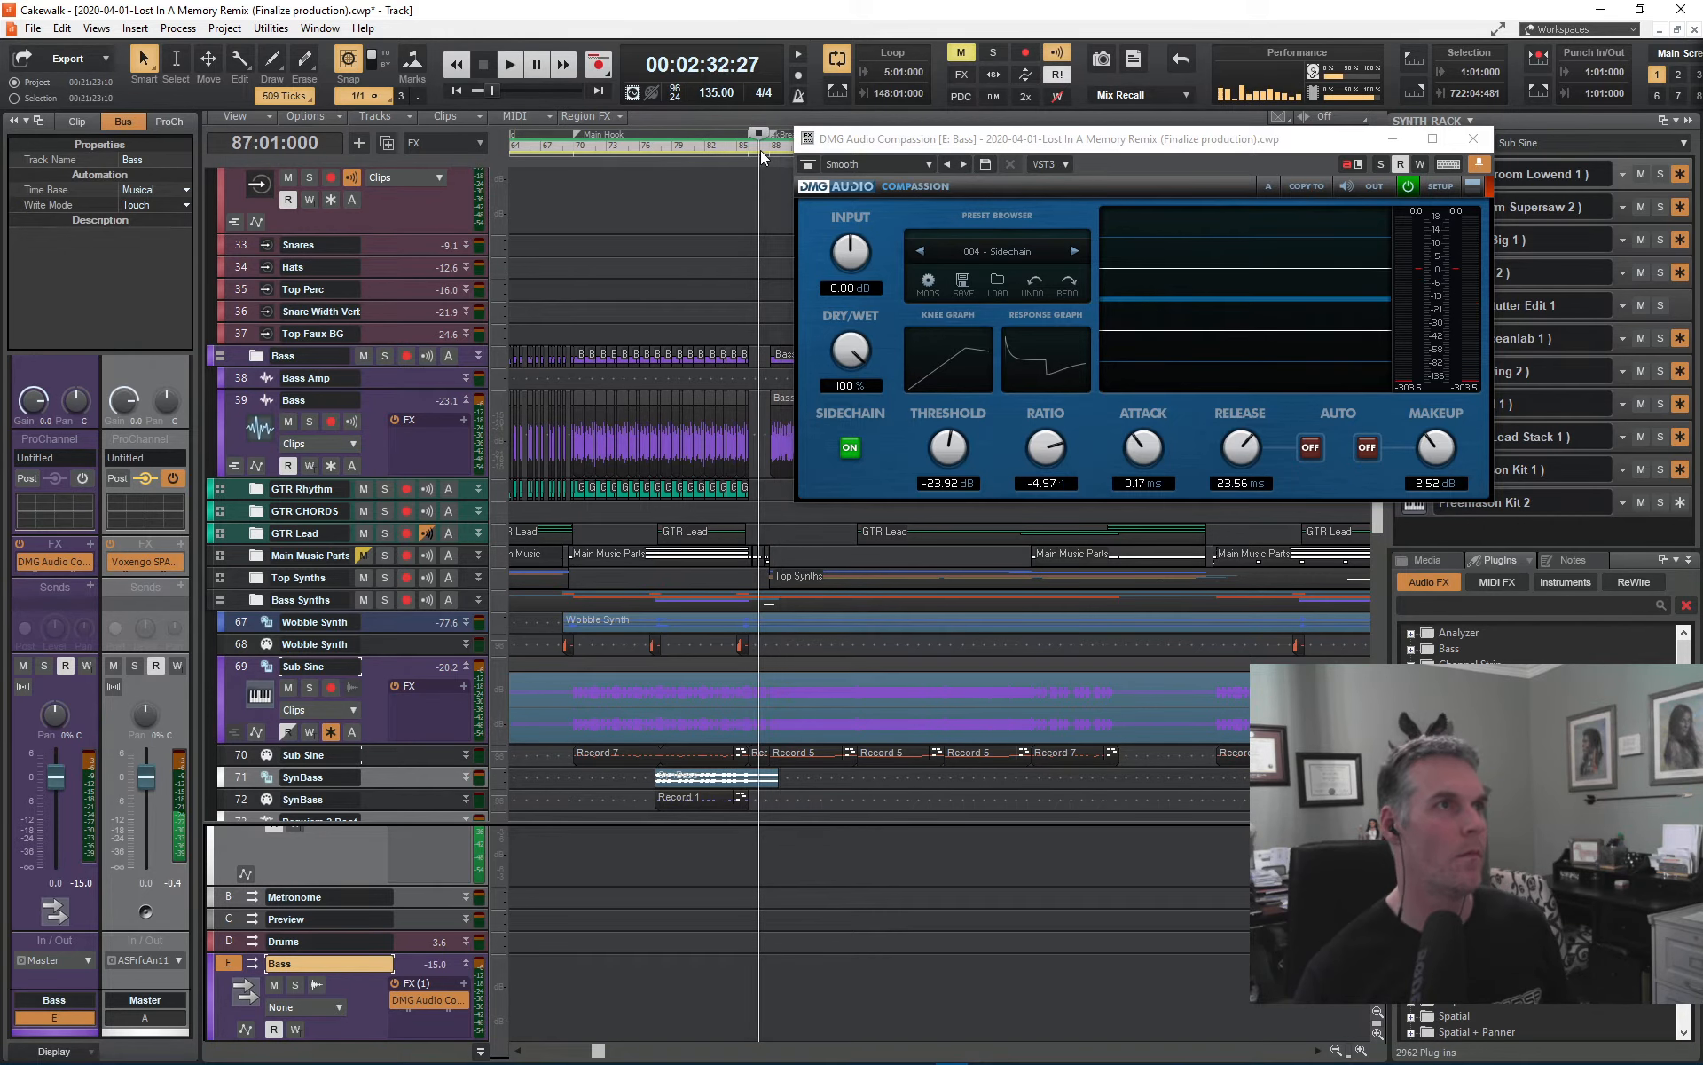
left_click_drag(942, 144, 1160, 209)
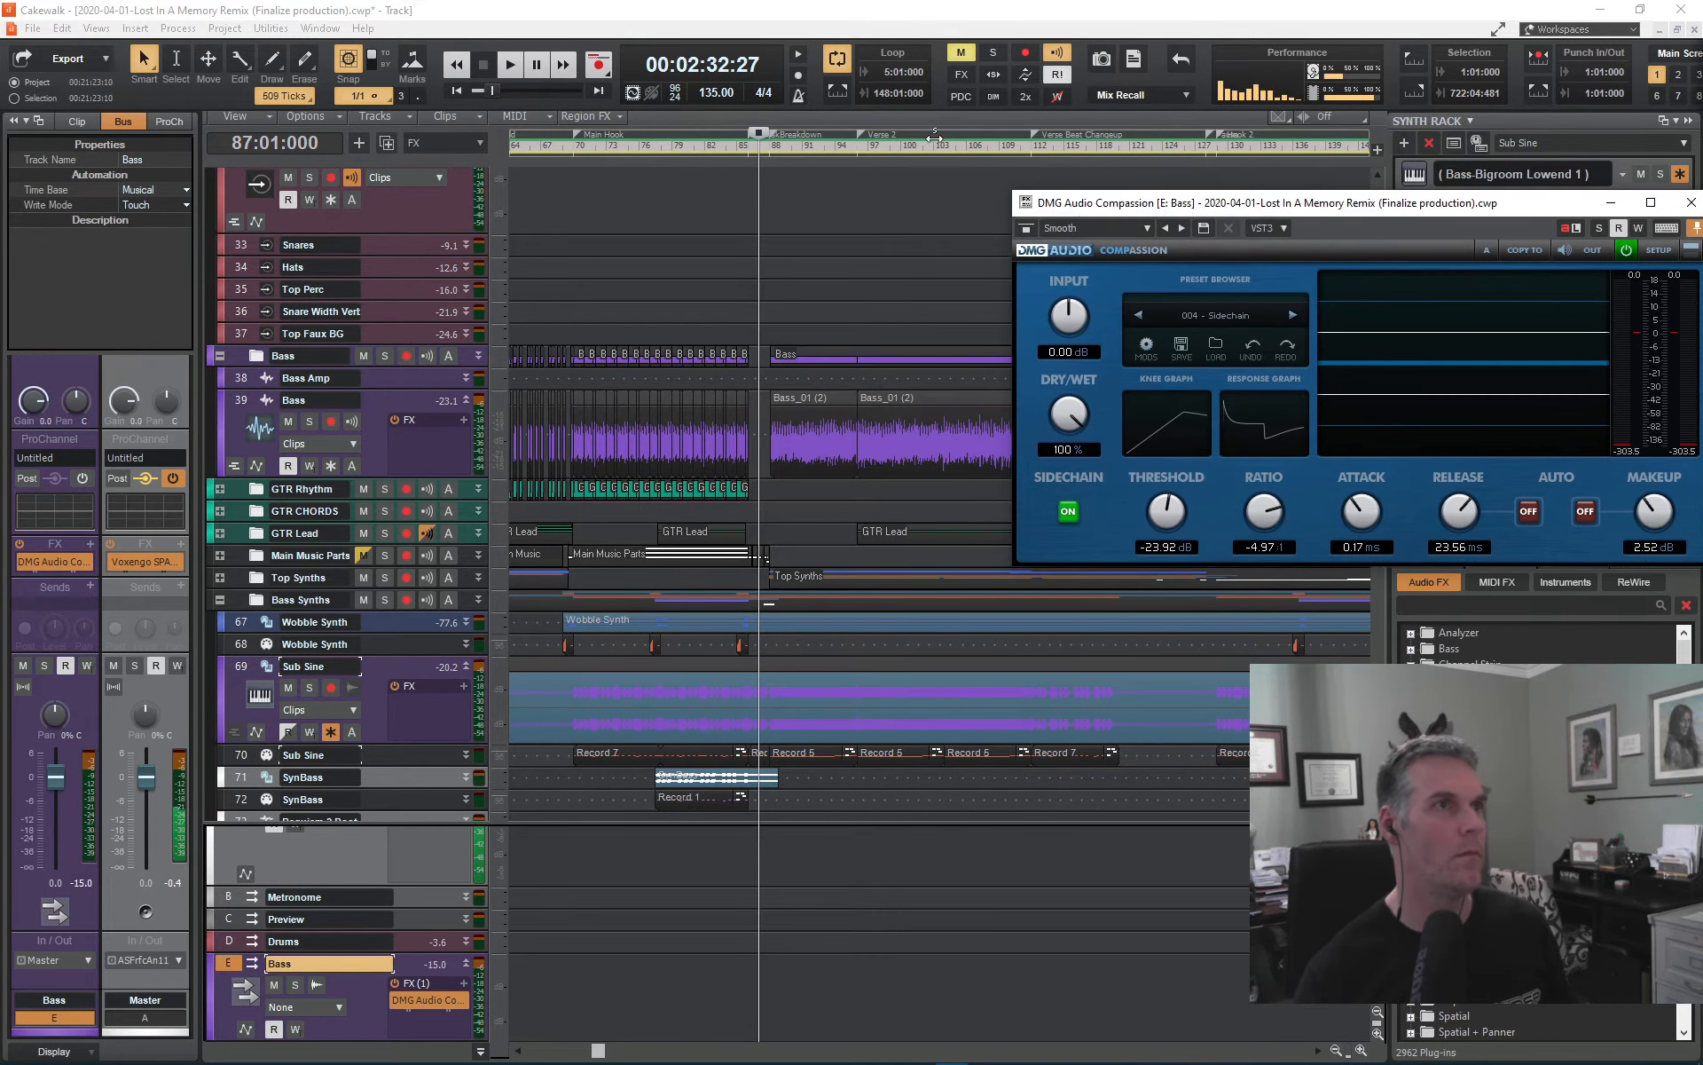
left_click(923, 146)
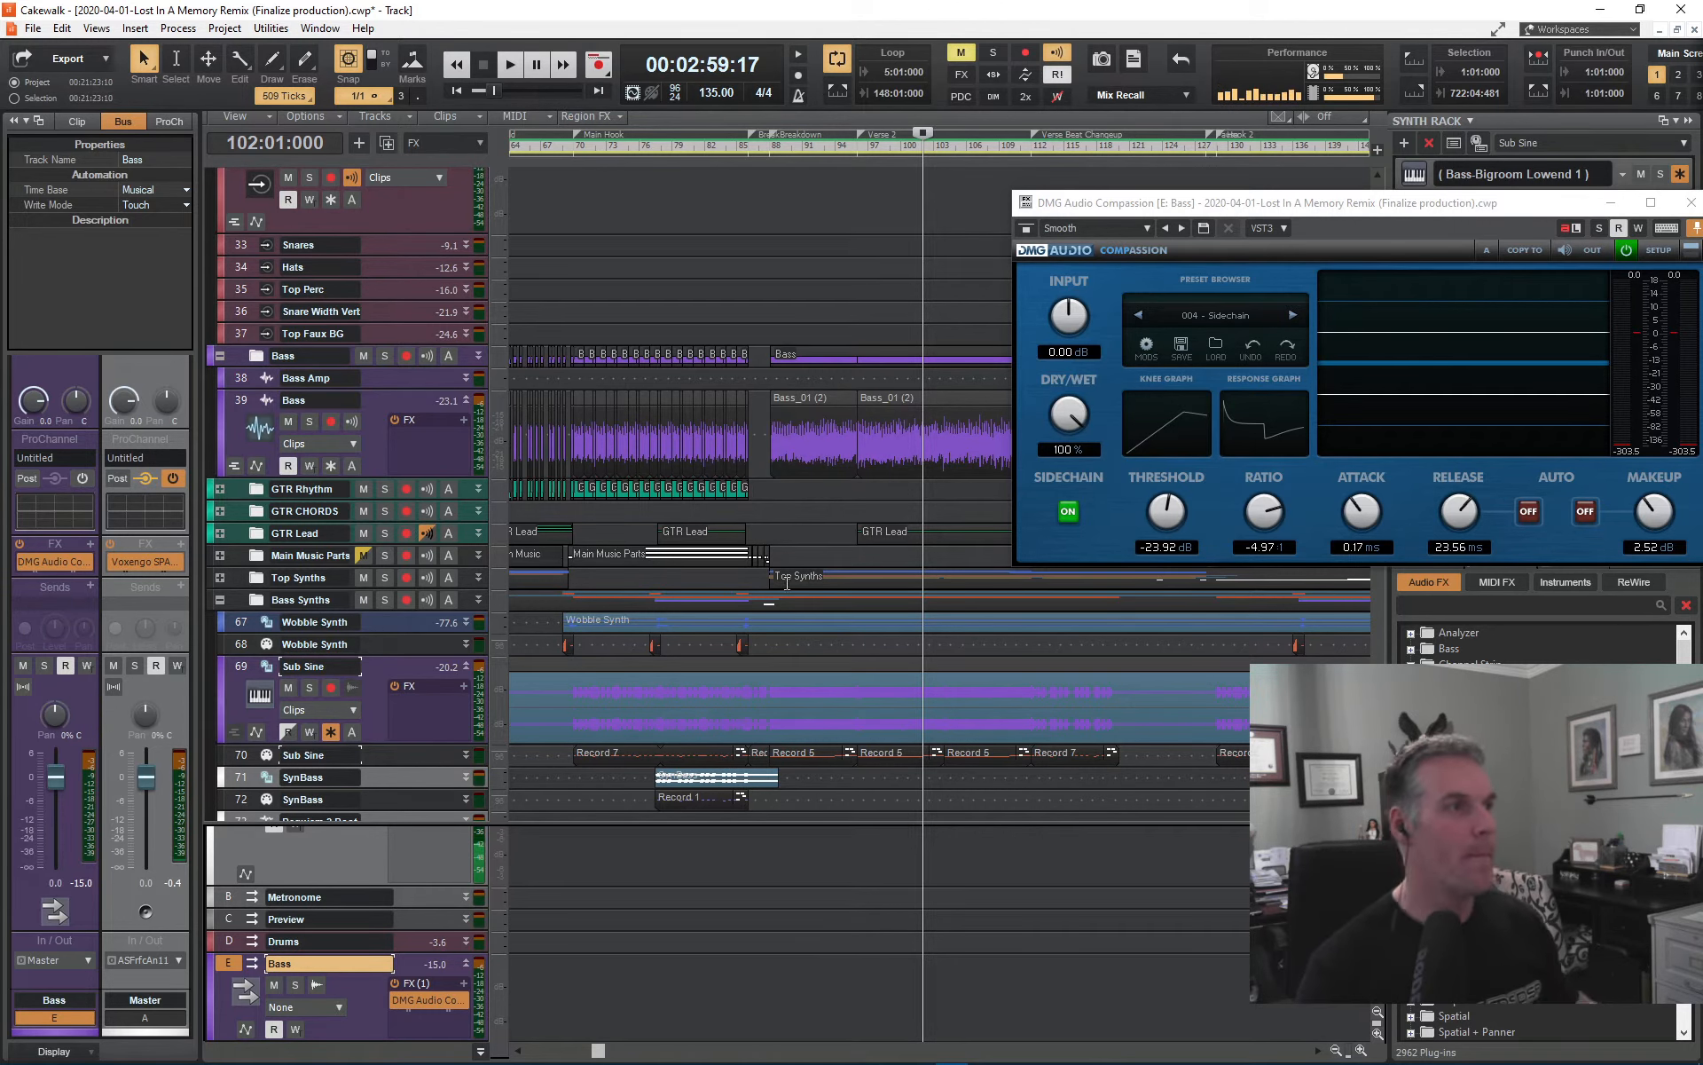
- Save the project and open the AnalogX Delay Time Calculator beside the Compassion window
scroll(777, 624, "down", 3)
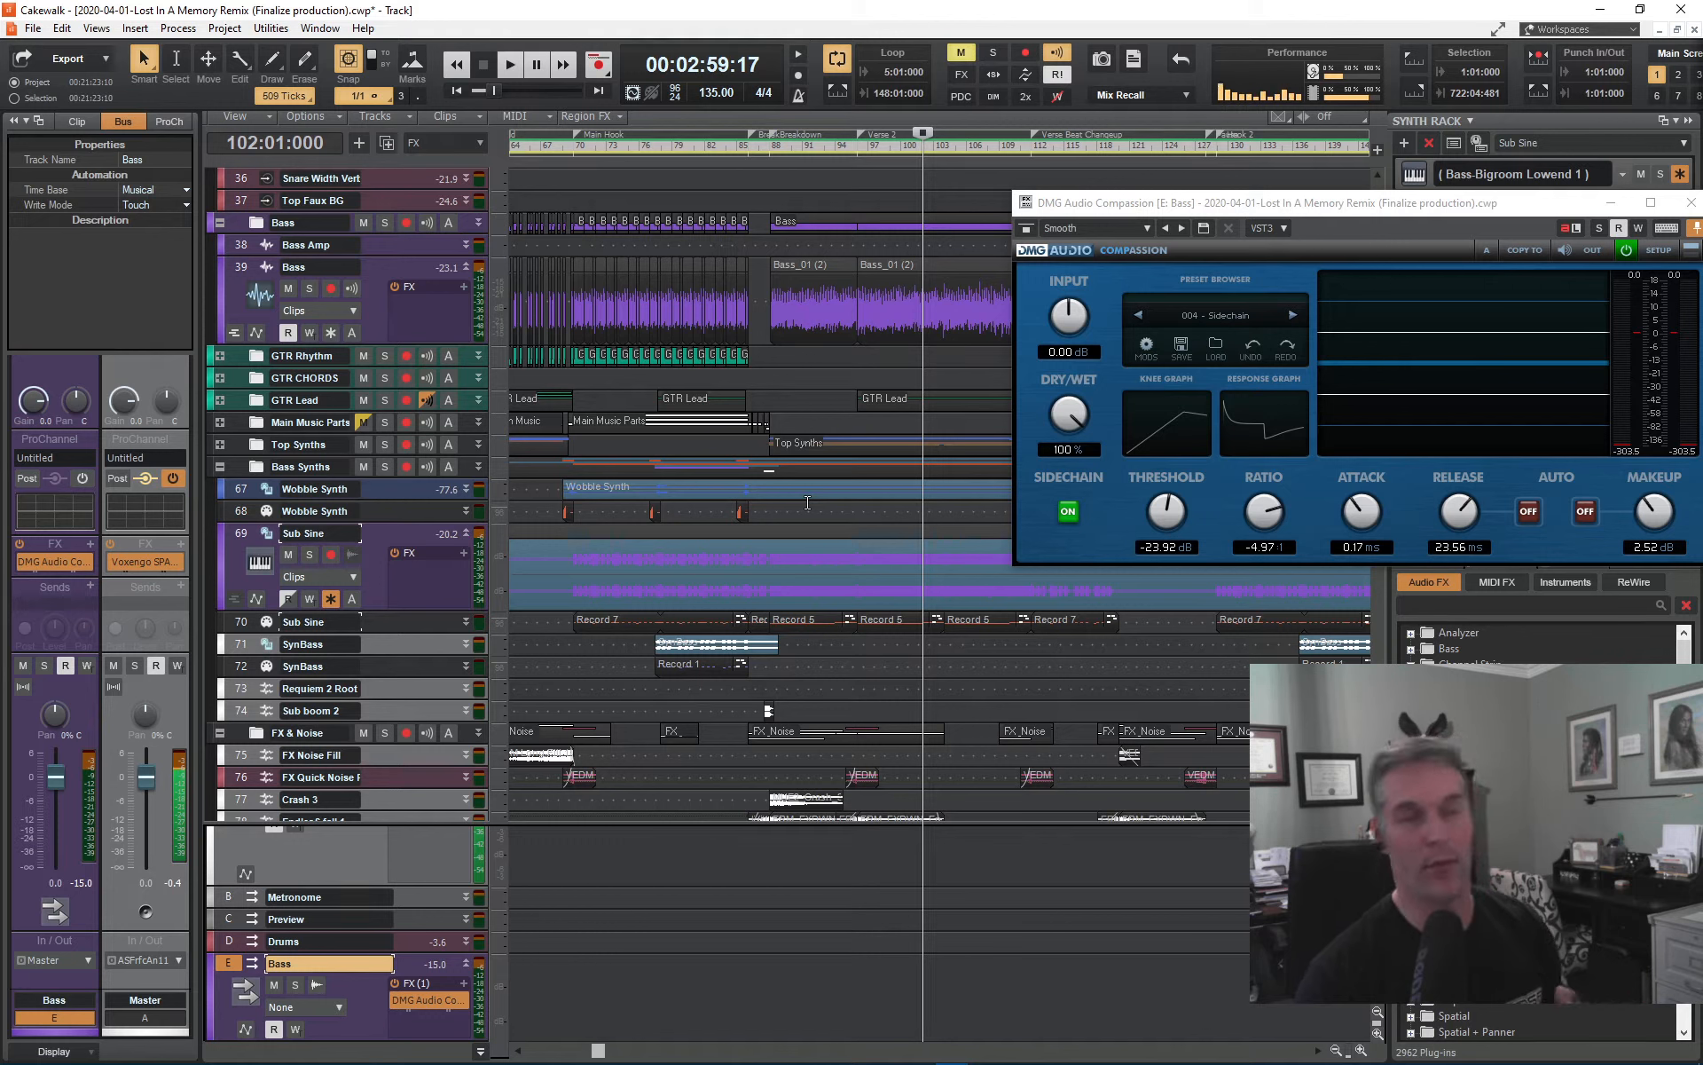
key("ctrl+s")
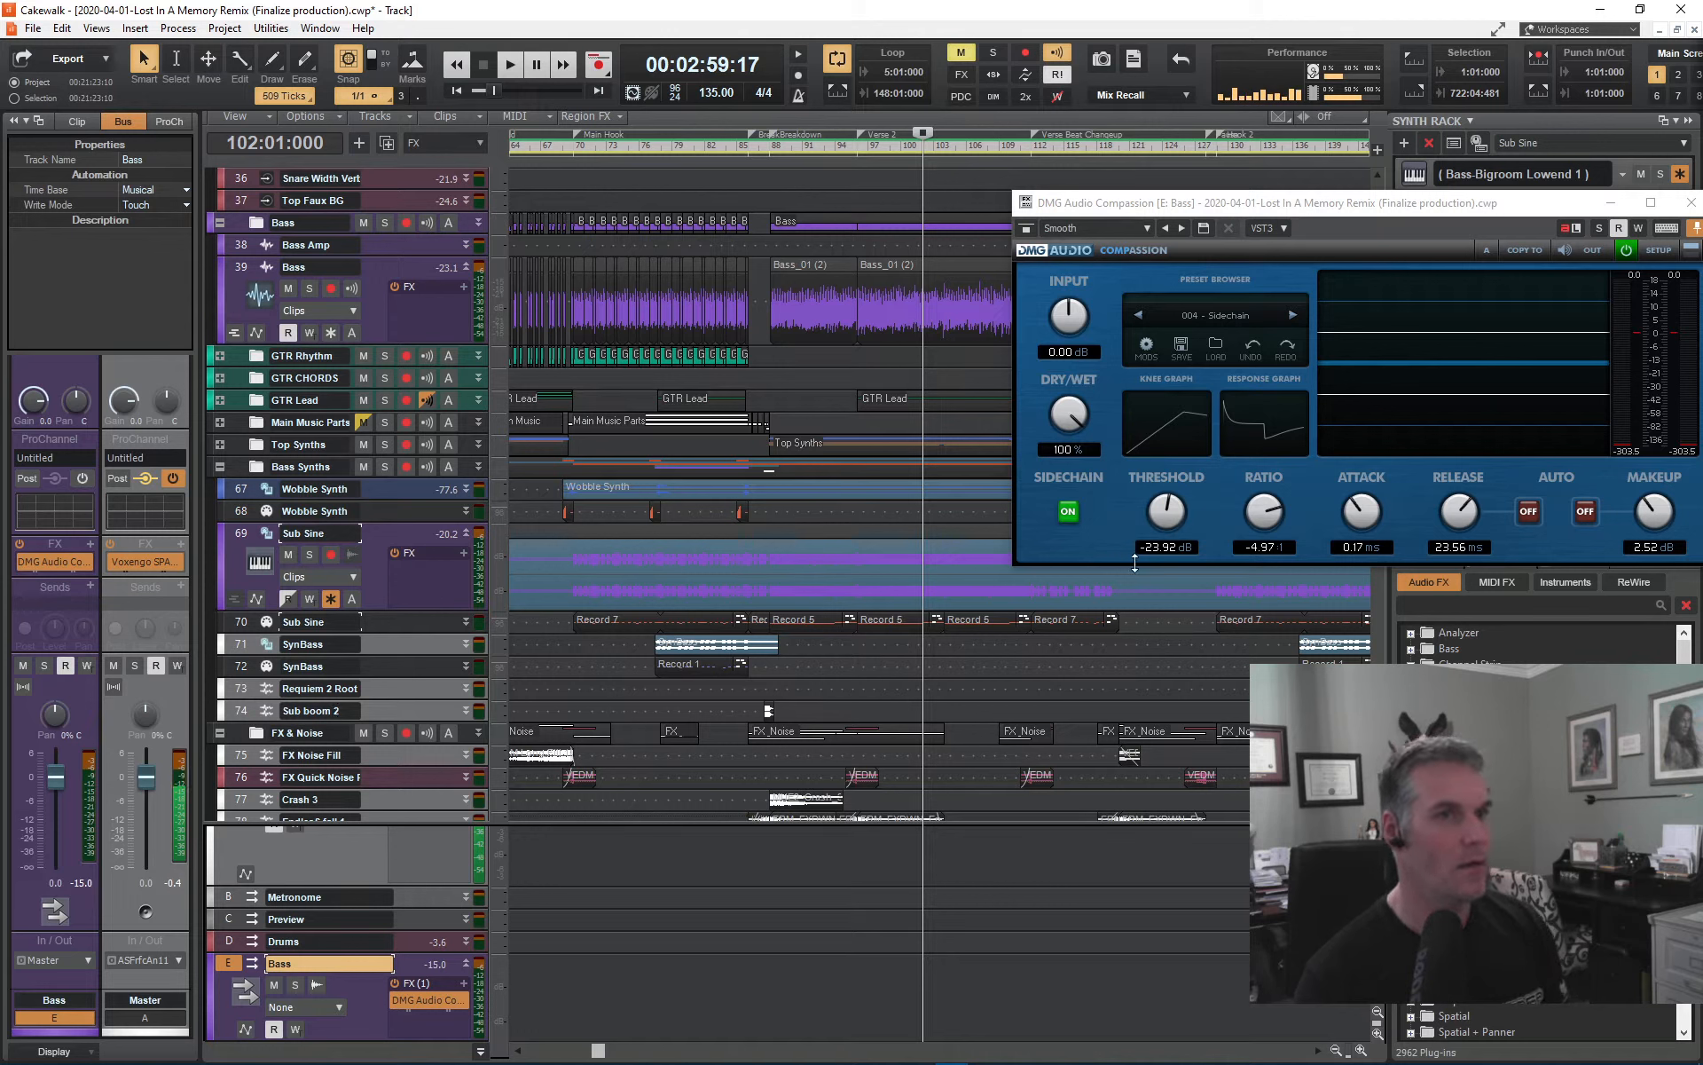
left_click_drag(1456, 211, 1255, 209)
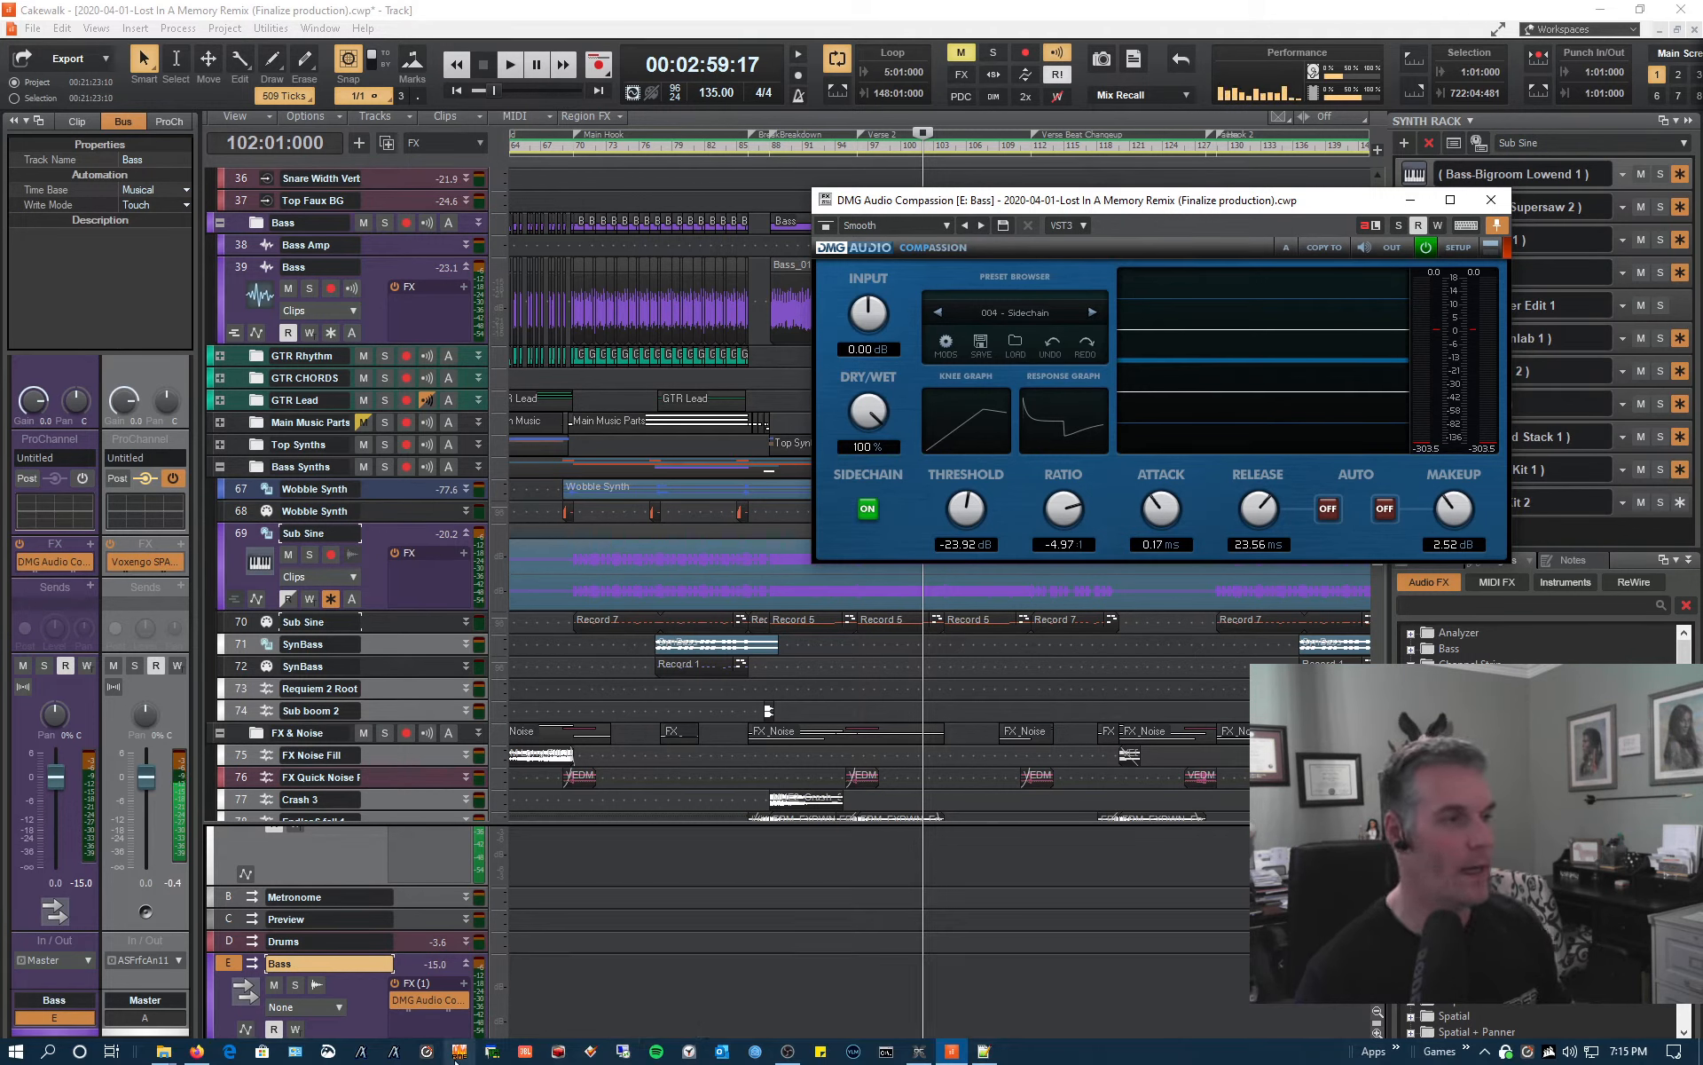
left_click(393, 1052)
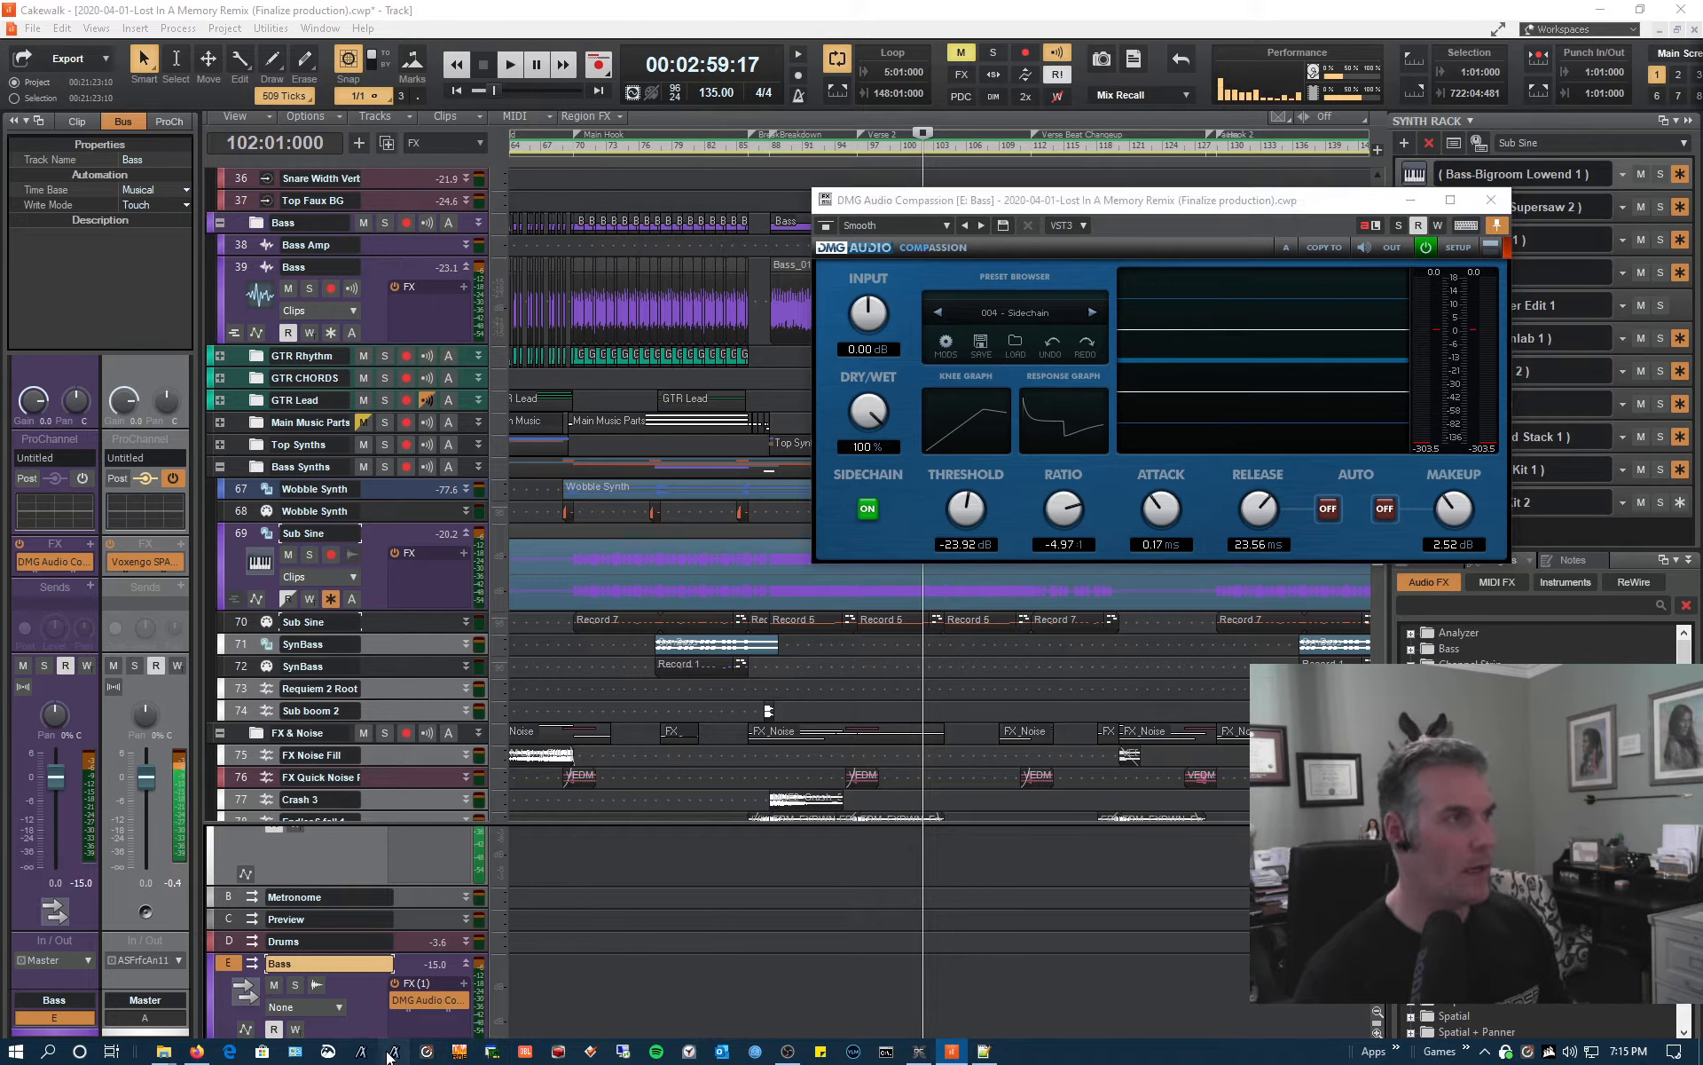
left_click_drag(369, 94, 413, 199)
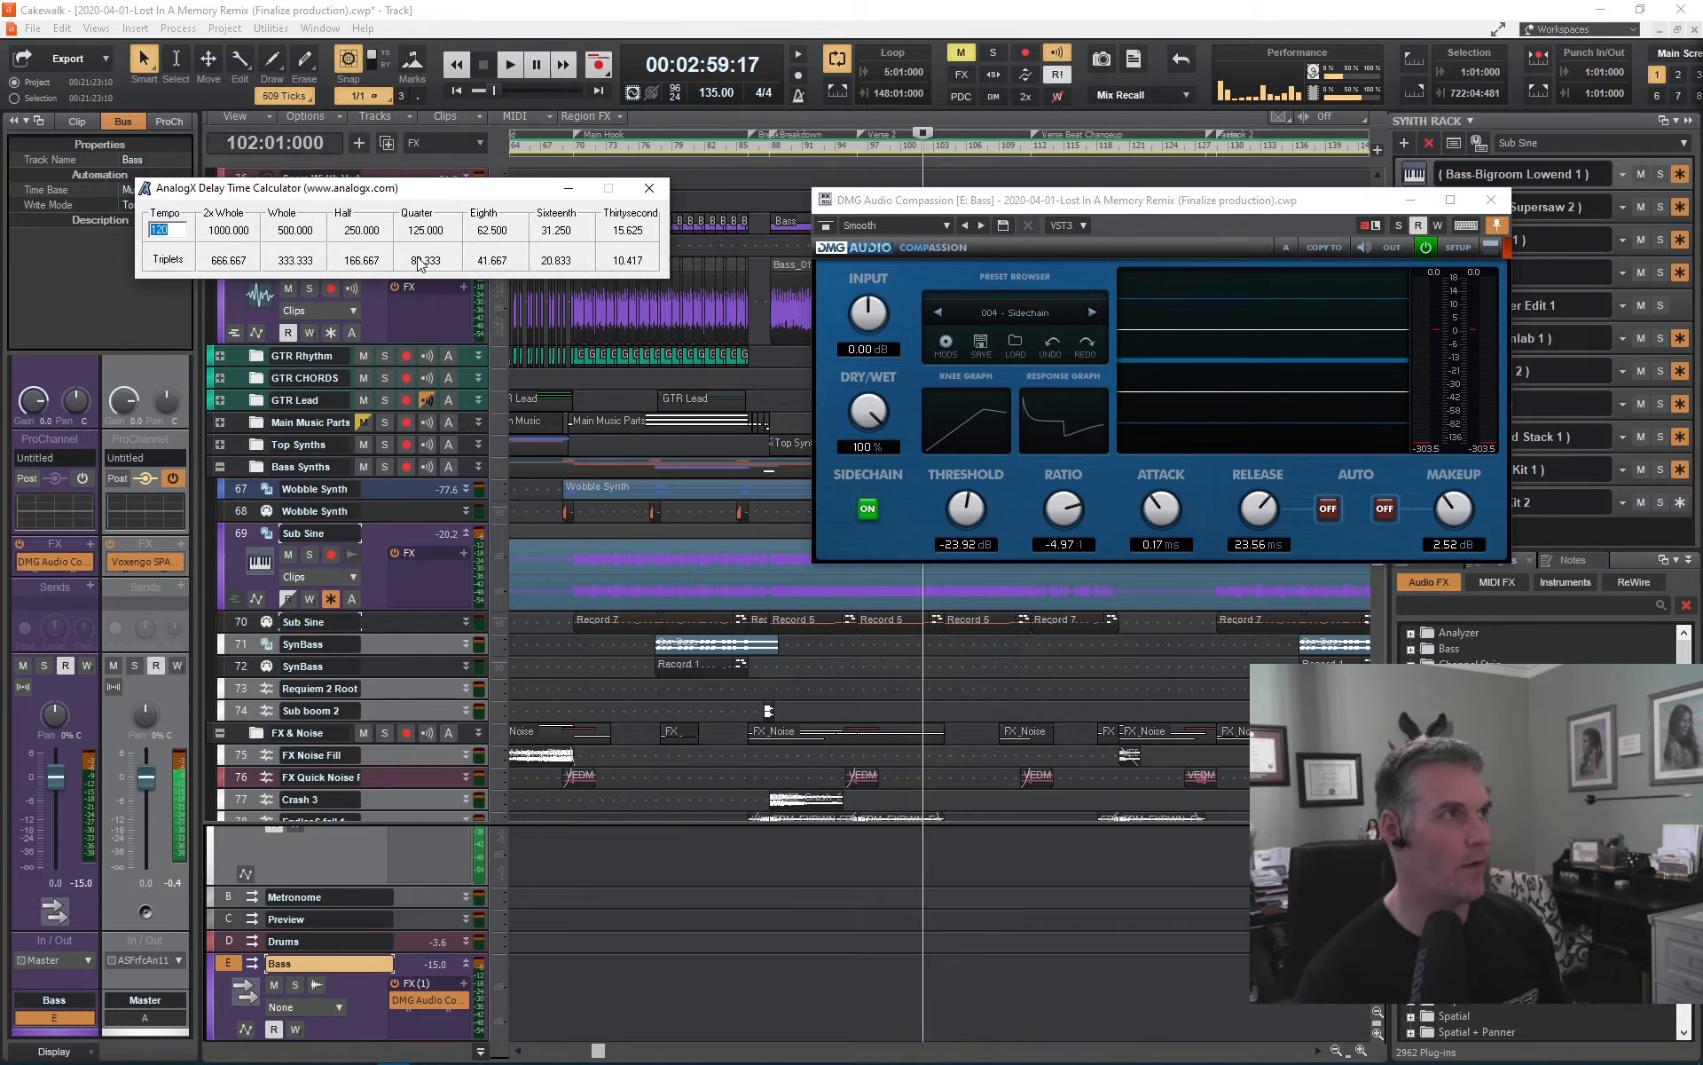
- Calculate the note delay times for a tempo of 135 and set Compassion's release to 27.77 ms
type("135")
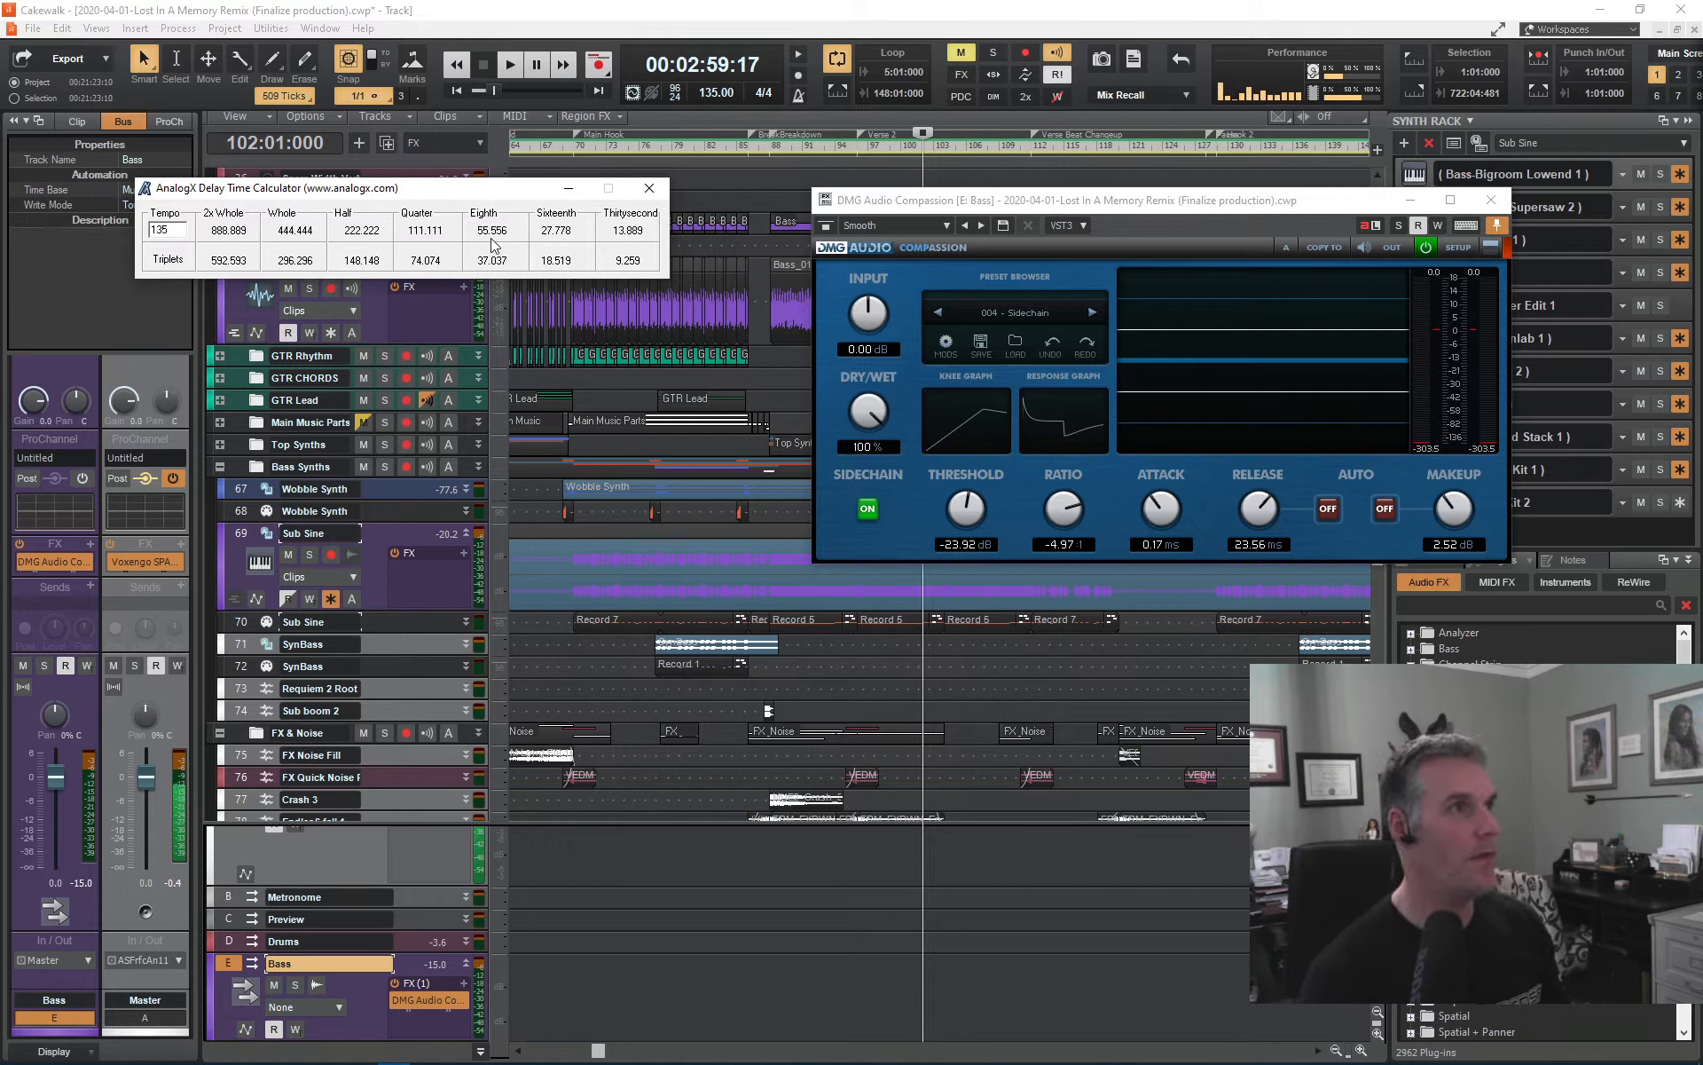
left_click_drag(300, 198, 330, 228)
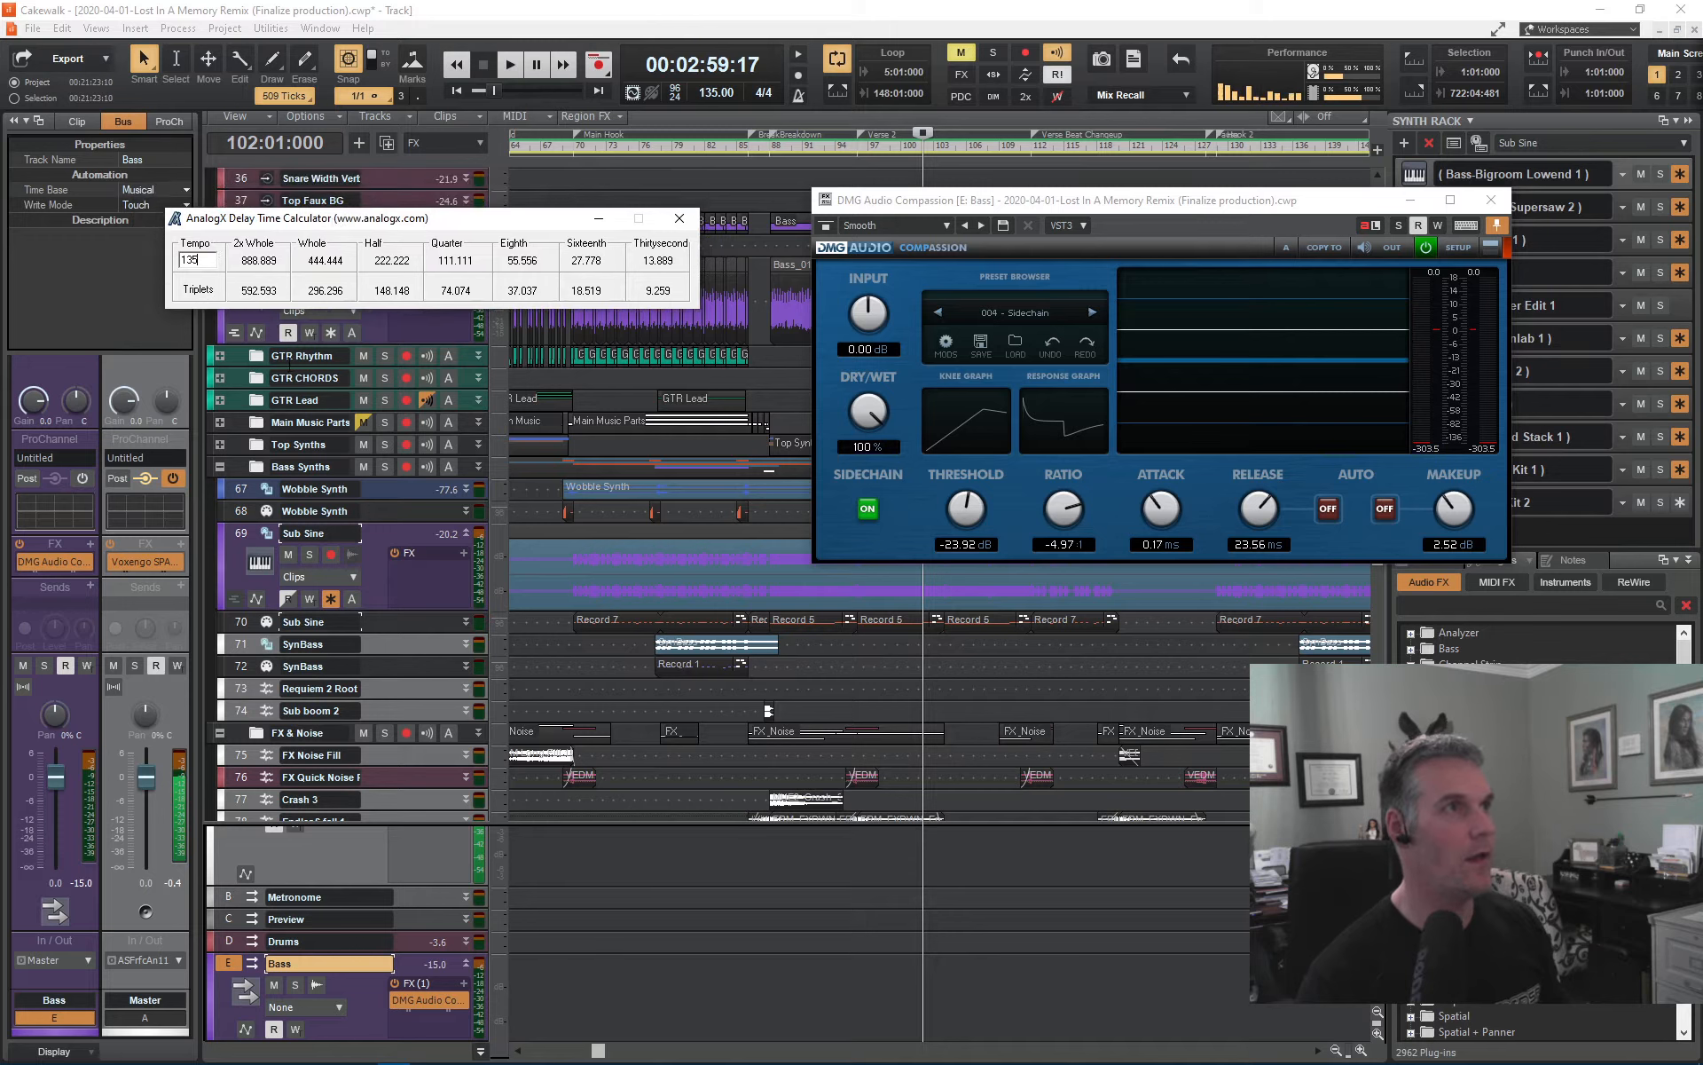
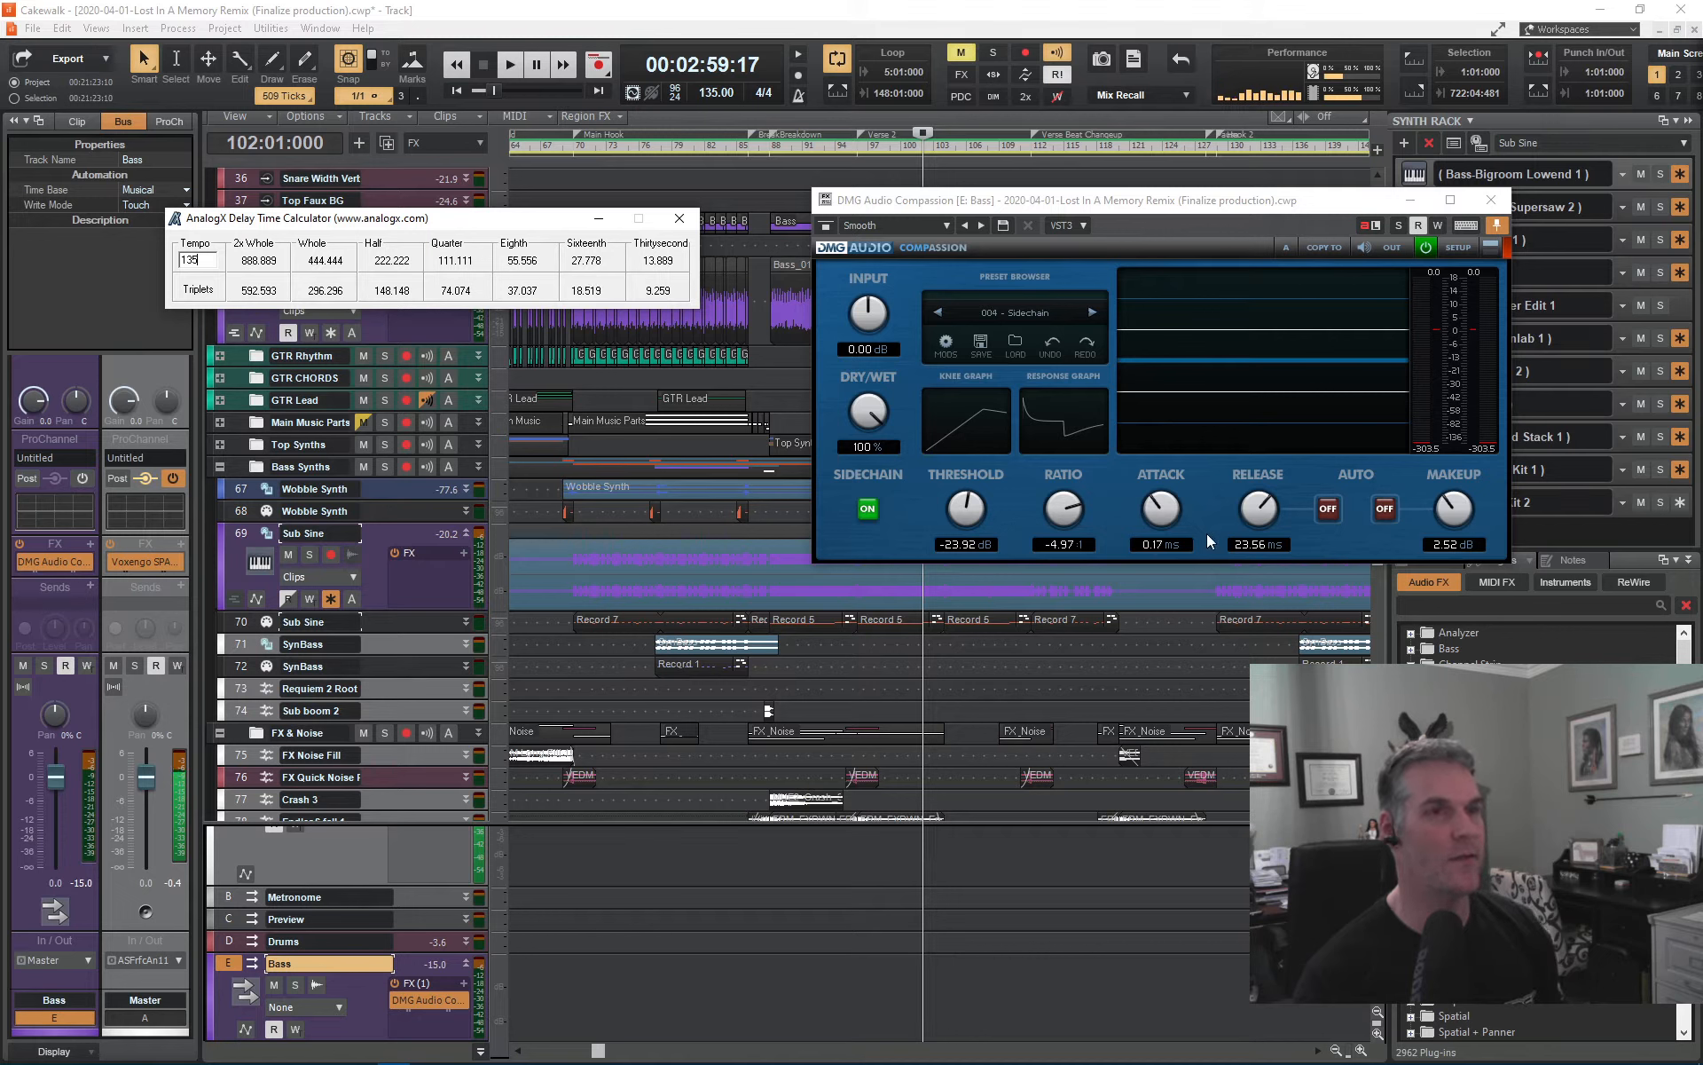
double_click(1252, 544)
type("2")
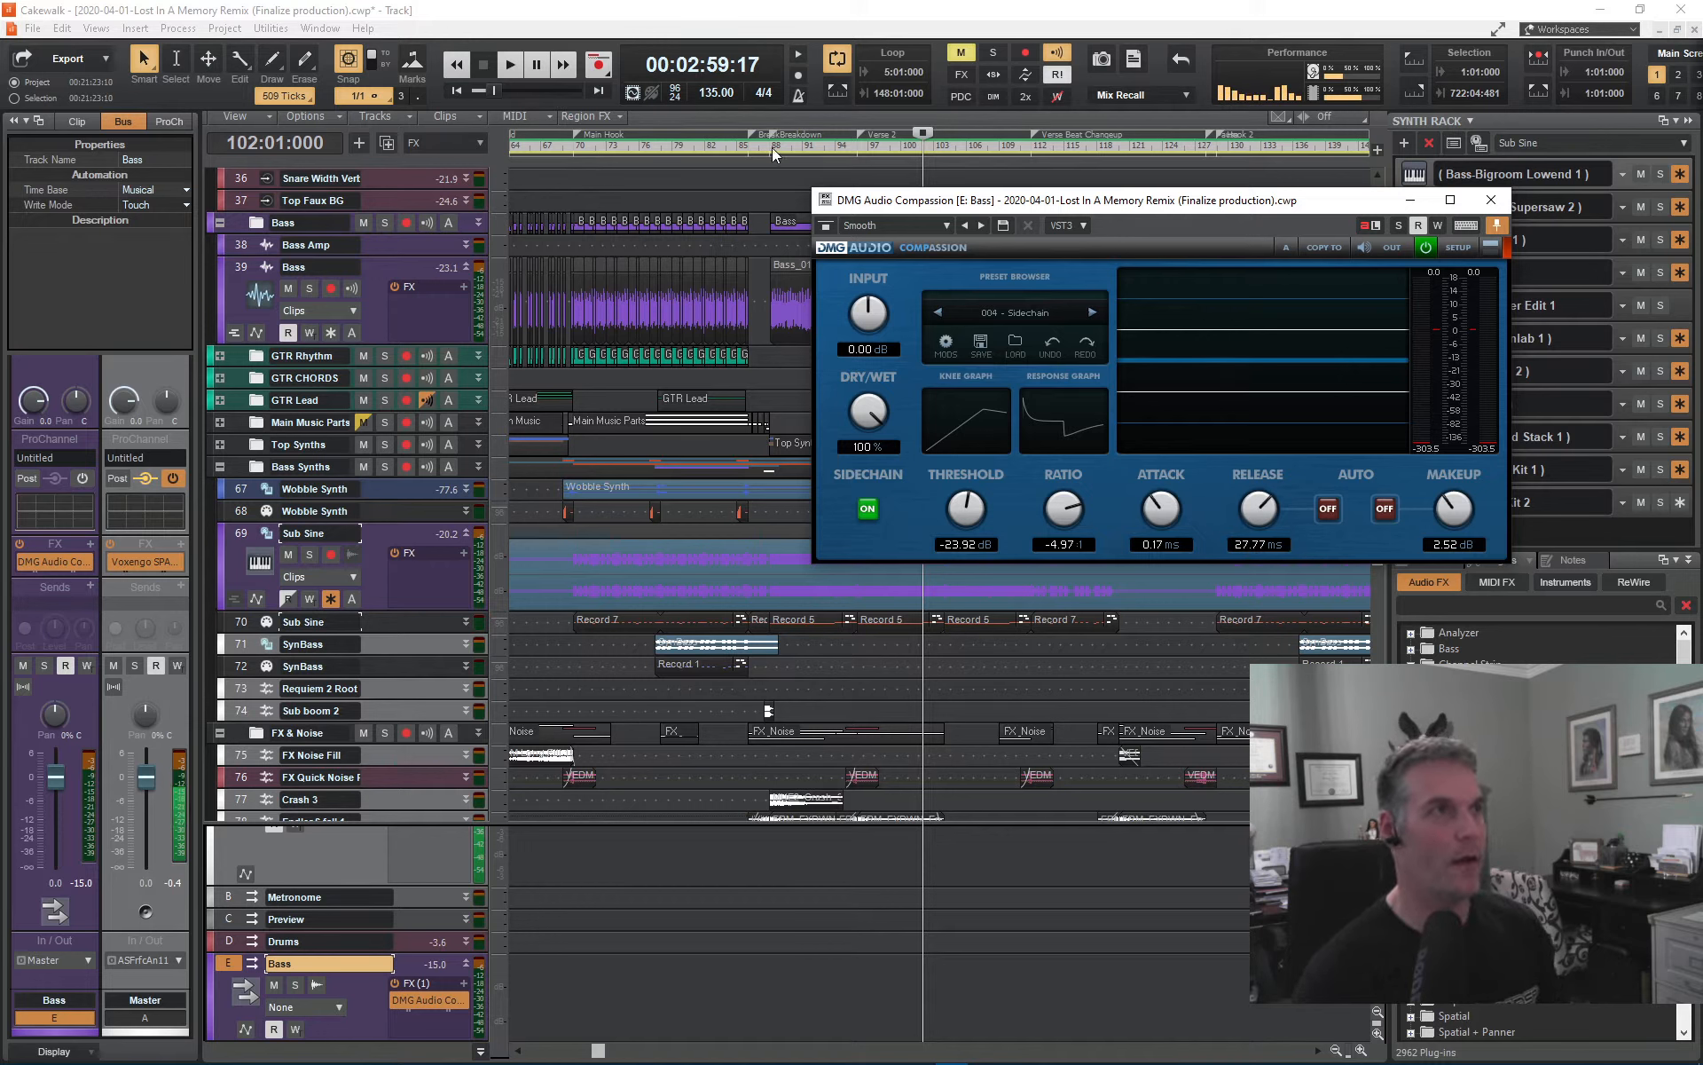
- Play from measure 70, bring back the Delay Time Calculator and set Compassion's attack to 9.26 ms during playback
left_click(573, 145)
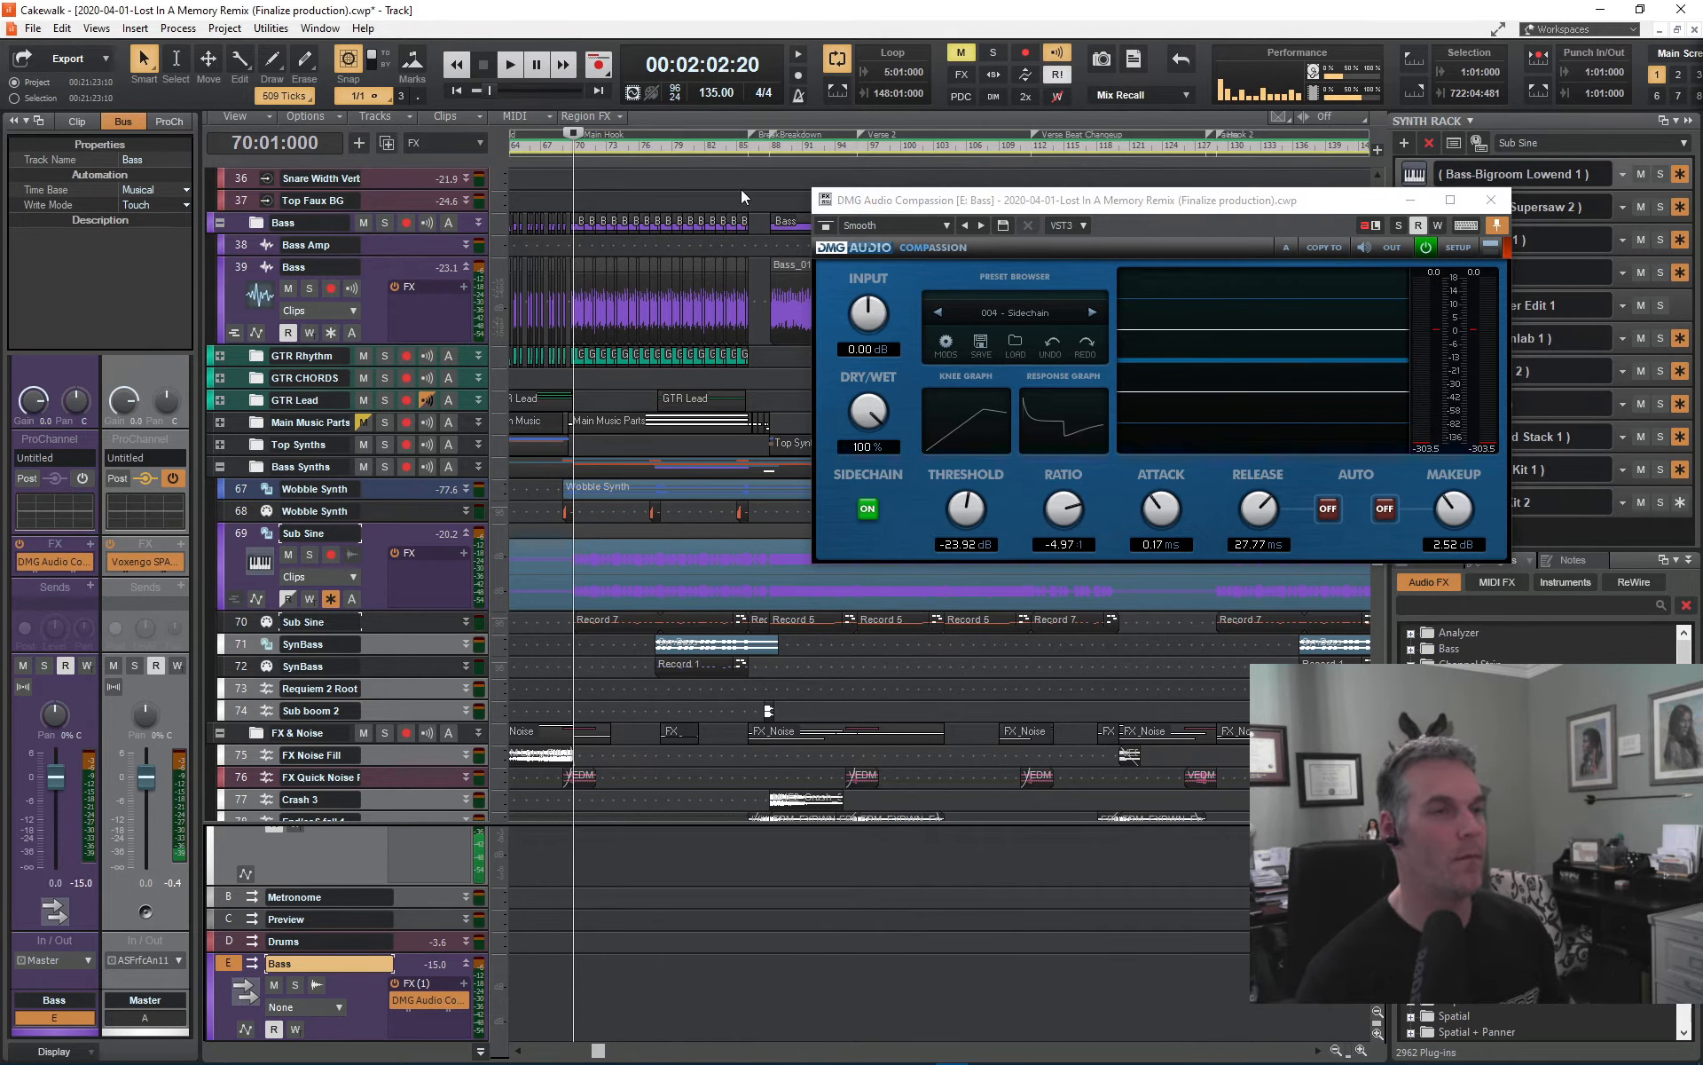
key("space")
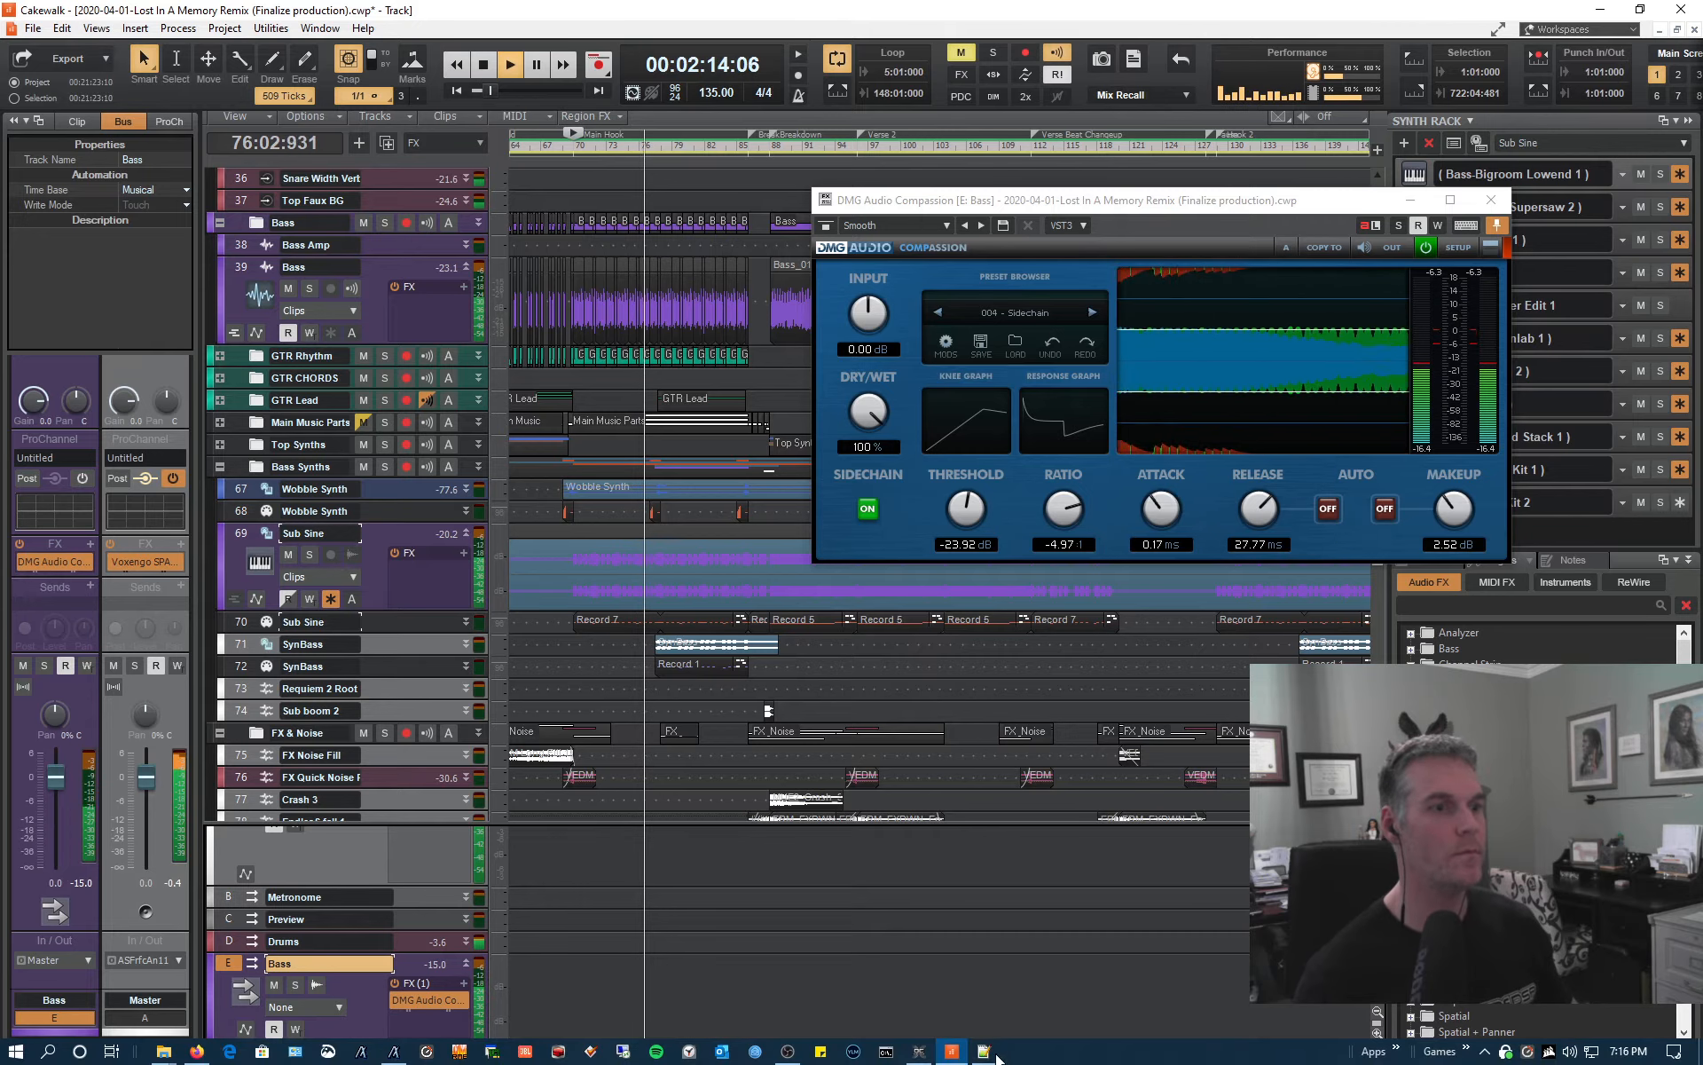
left_click(985, 1053)
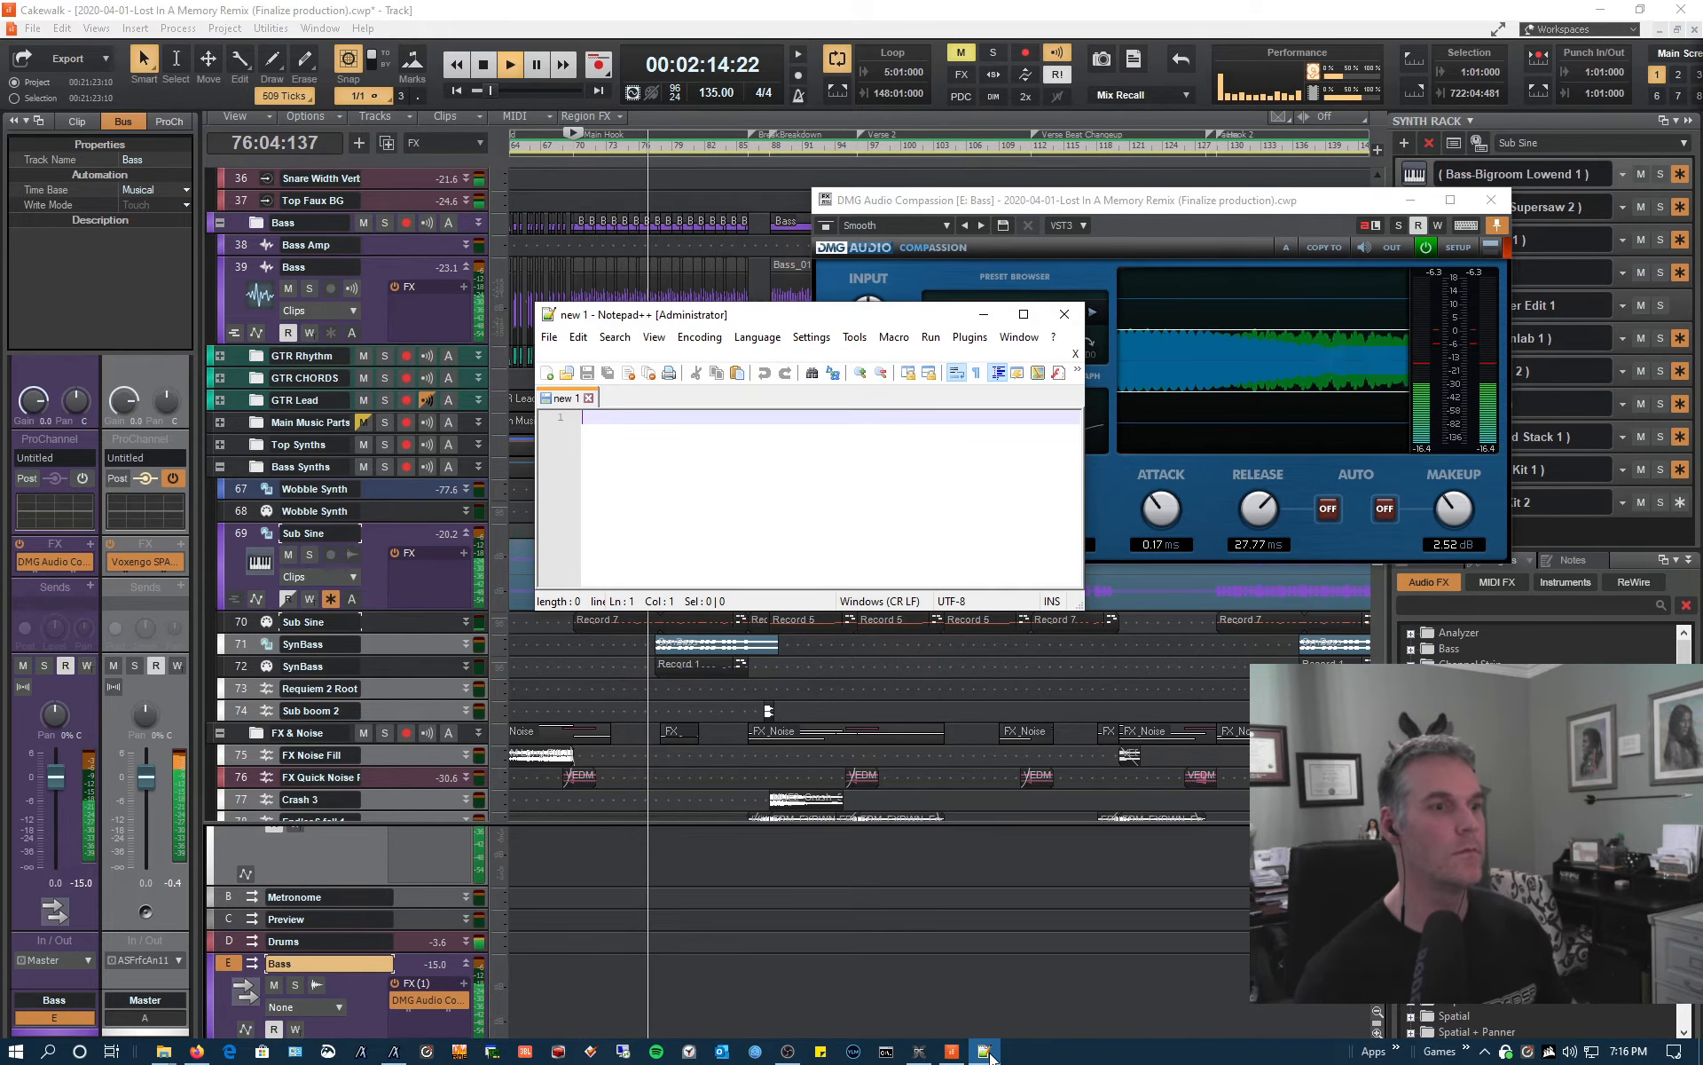
left_click(1065, 315)
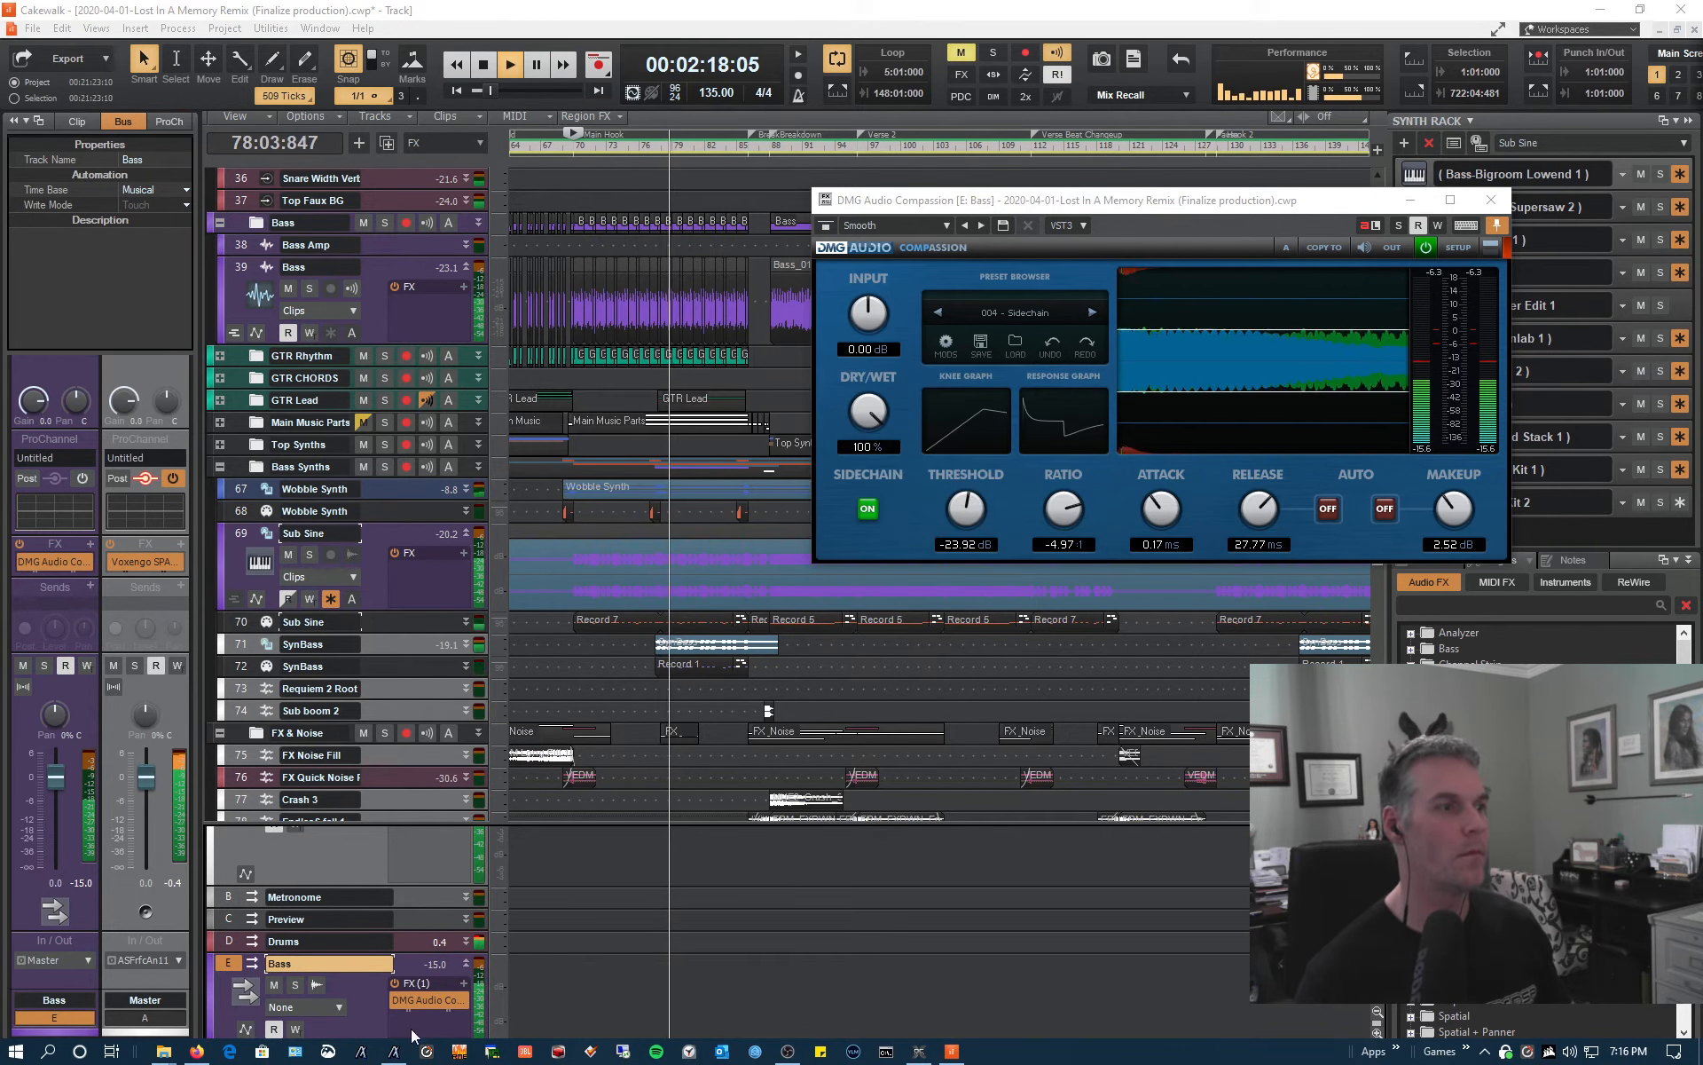
left_click(396, 1051)
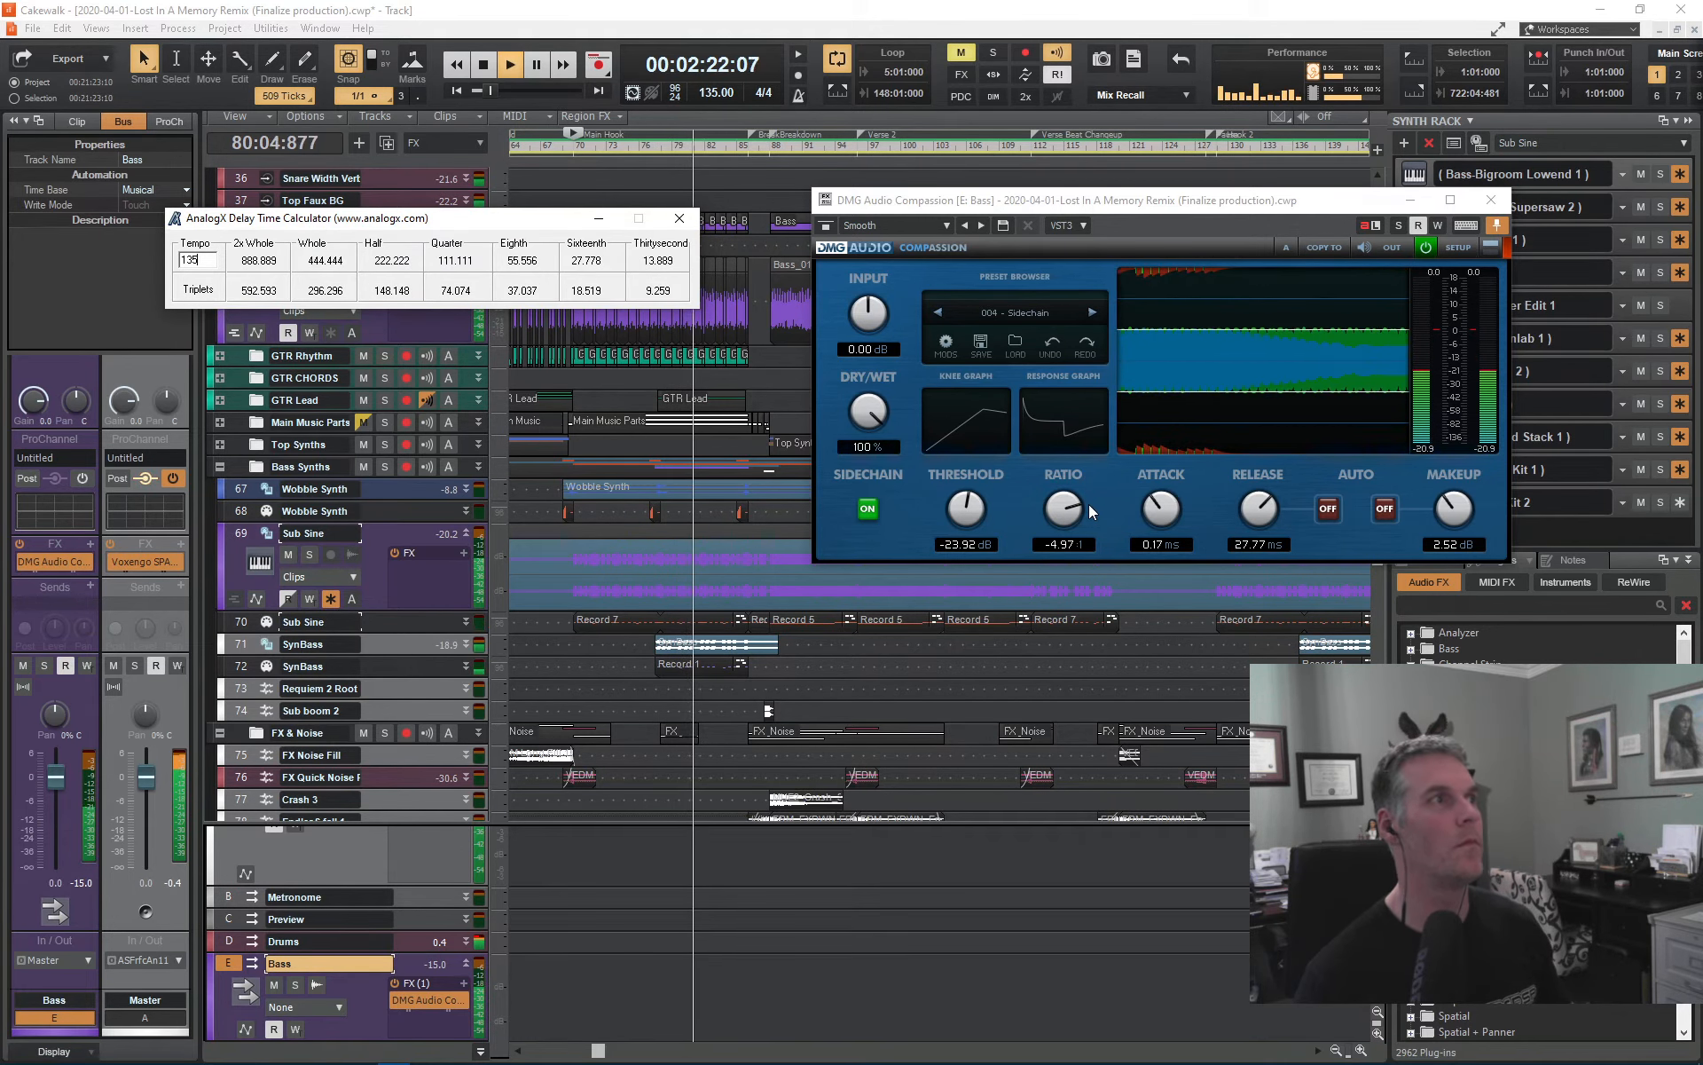
double_click(1159, 546)
type("9")
key("Return")
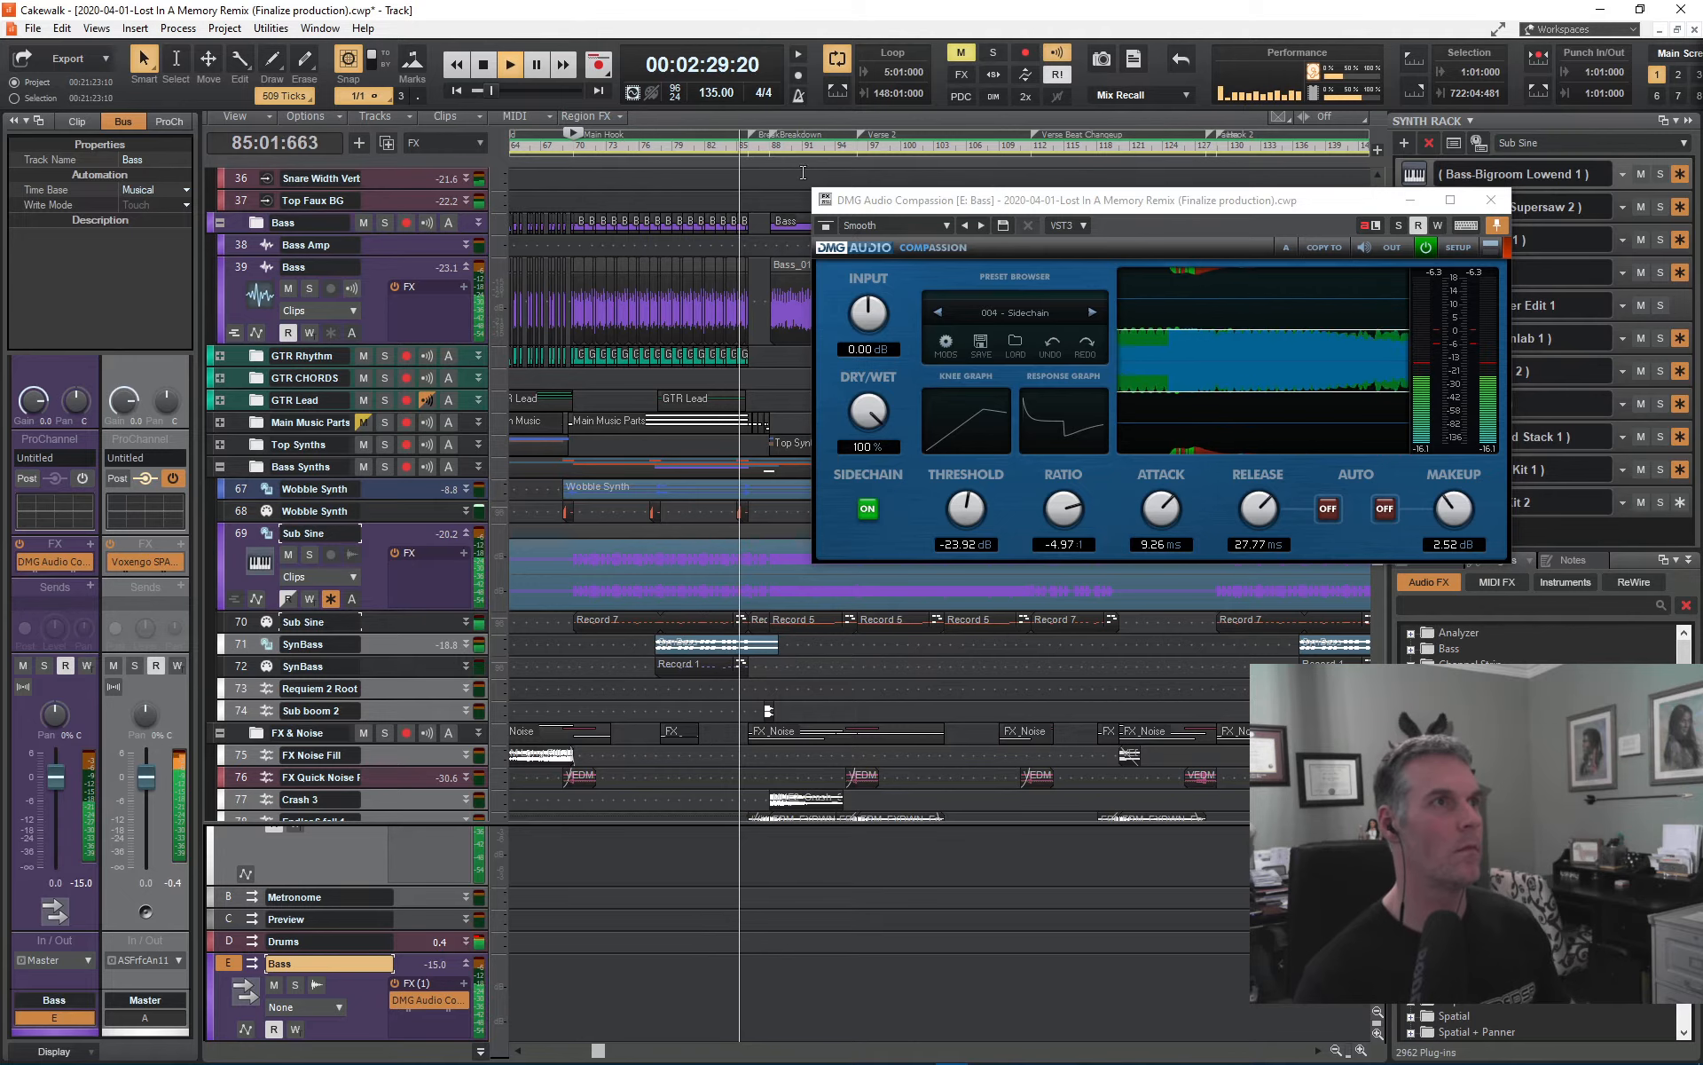
key("space")
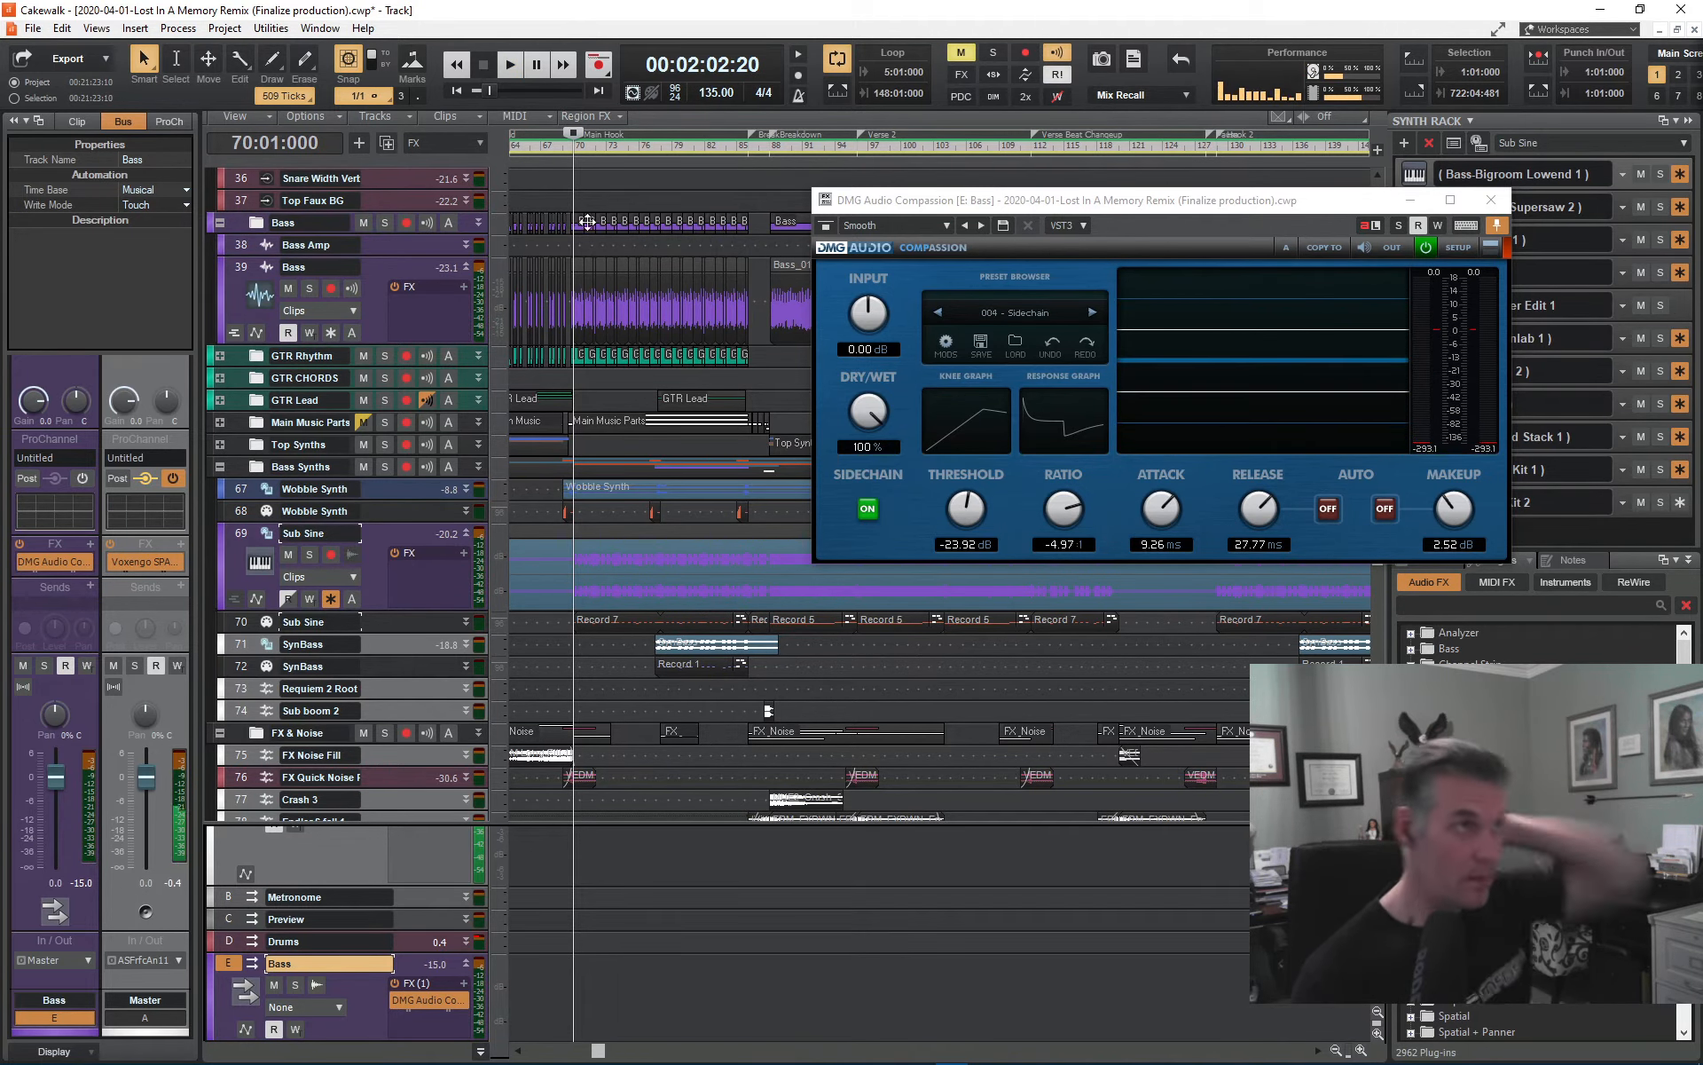
- Return to the project start, collapse the Bass and Bass Synths folders and close the Compassion window
left_click(539, 148)
left_click(458, 92)
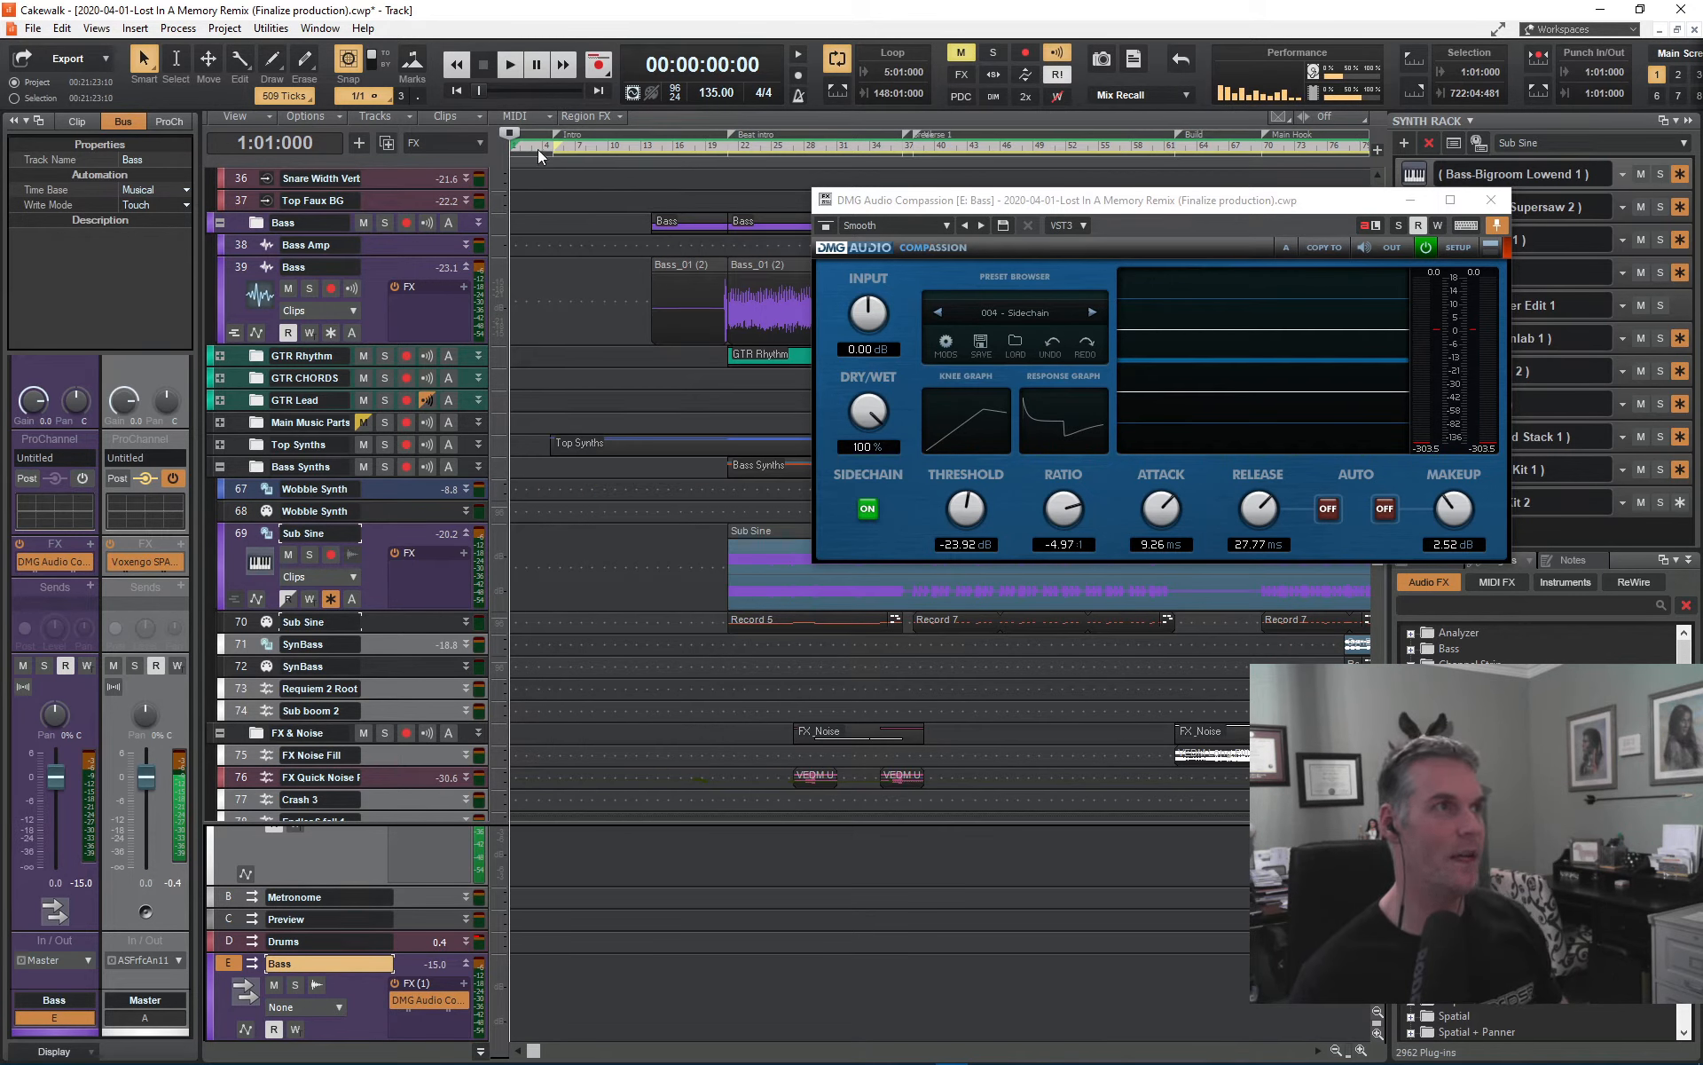
left_click(220, 223)
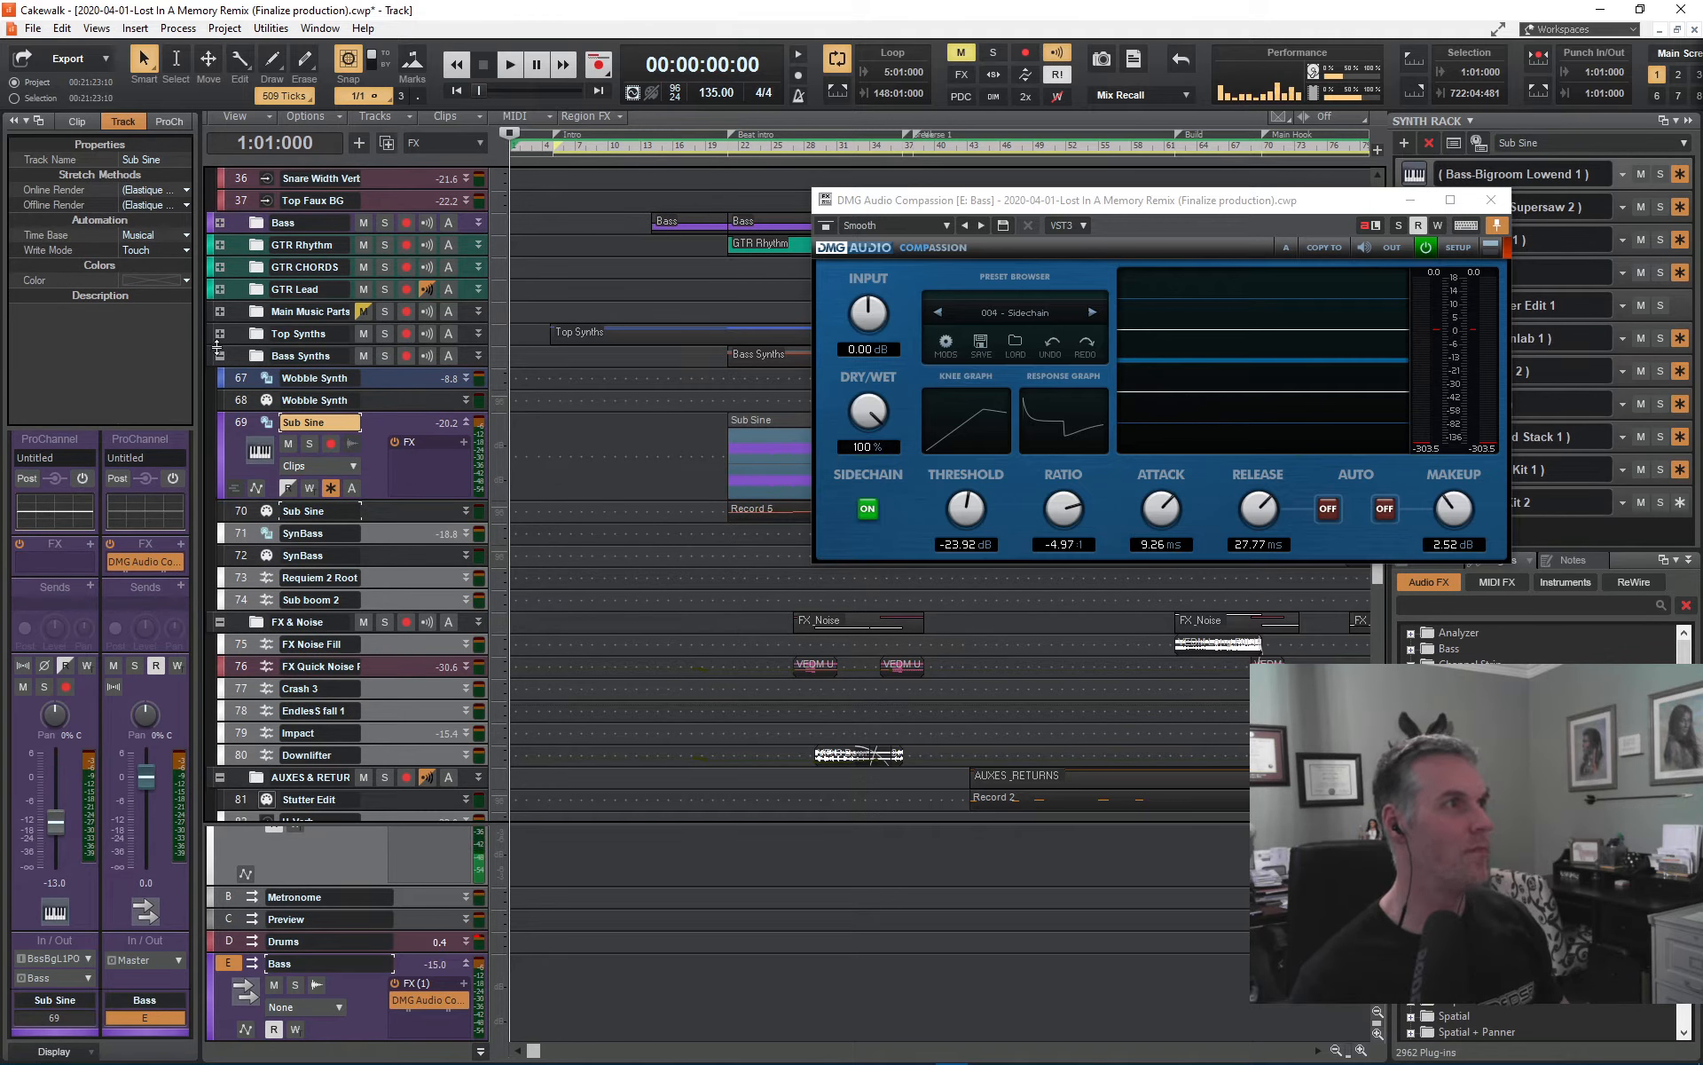
left_click(220, 356)
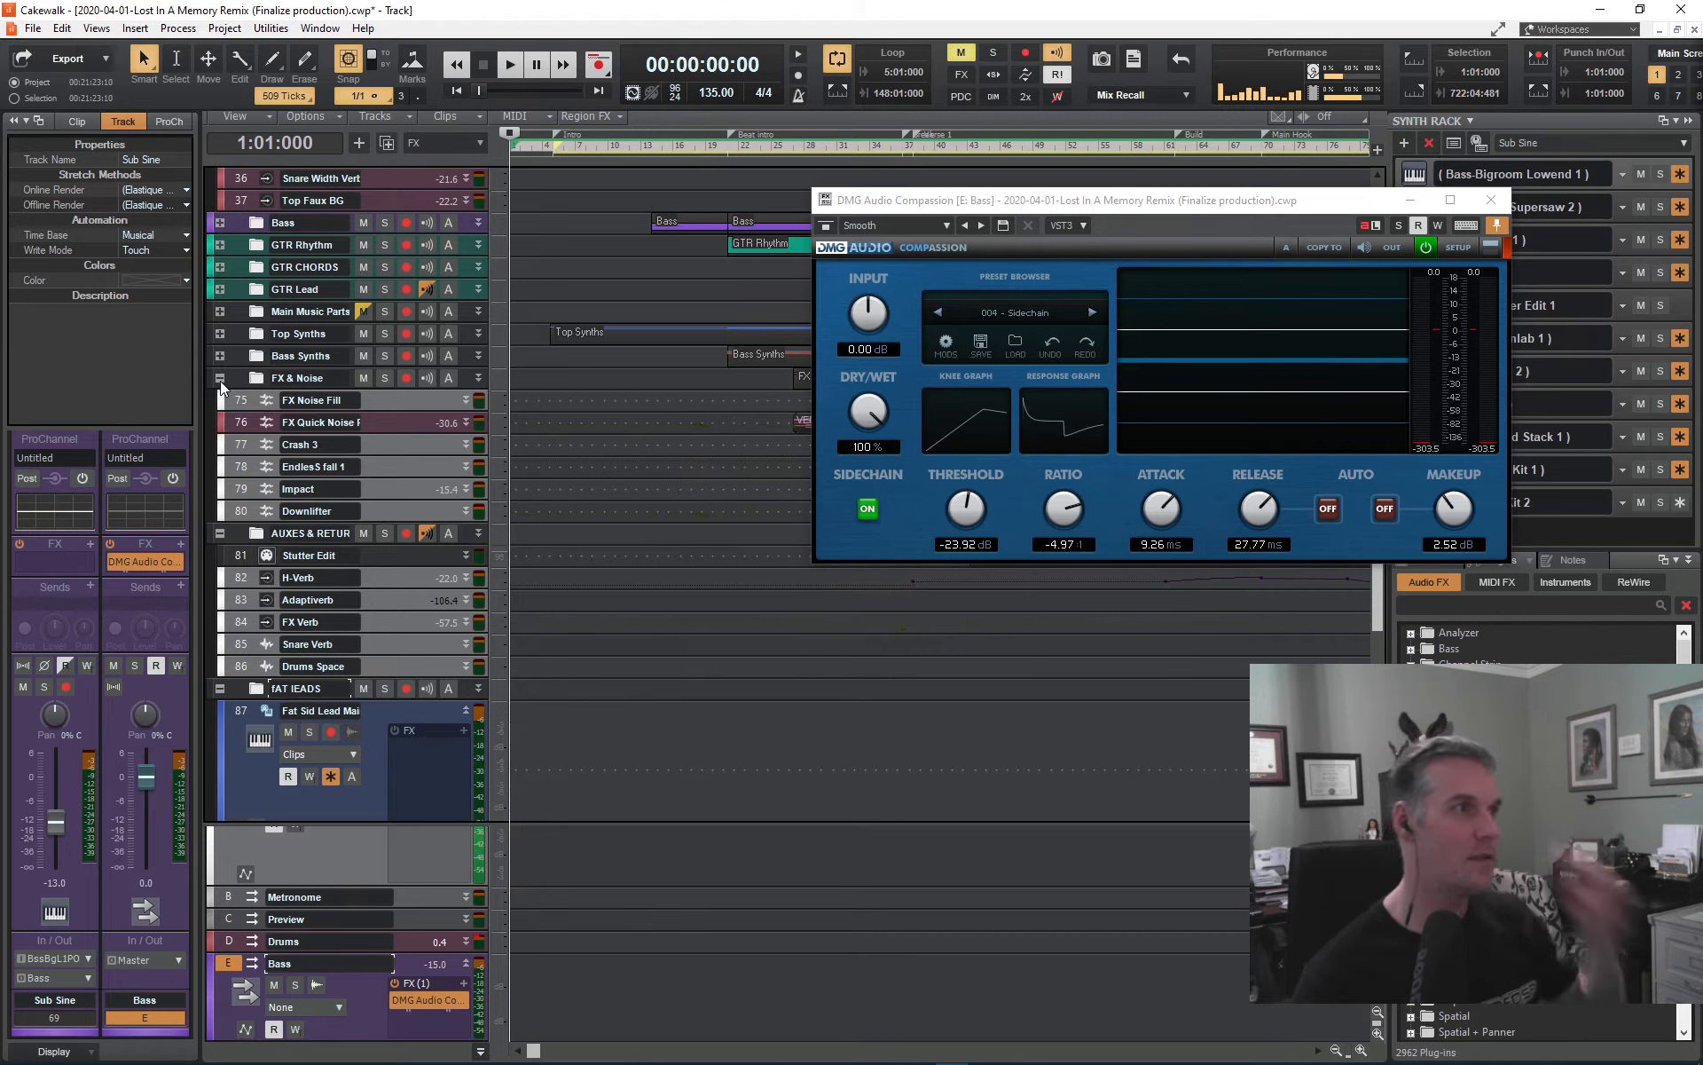
left_click(1490, 200)
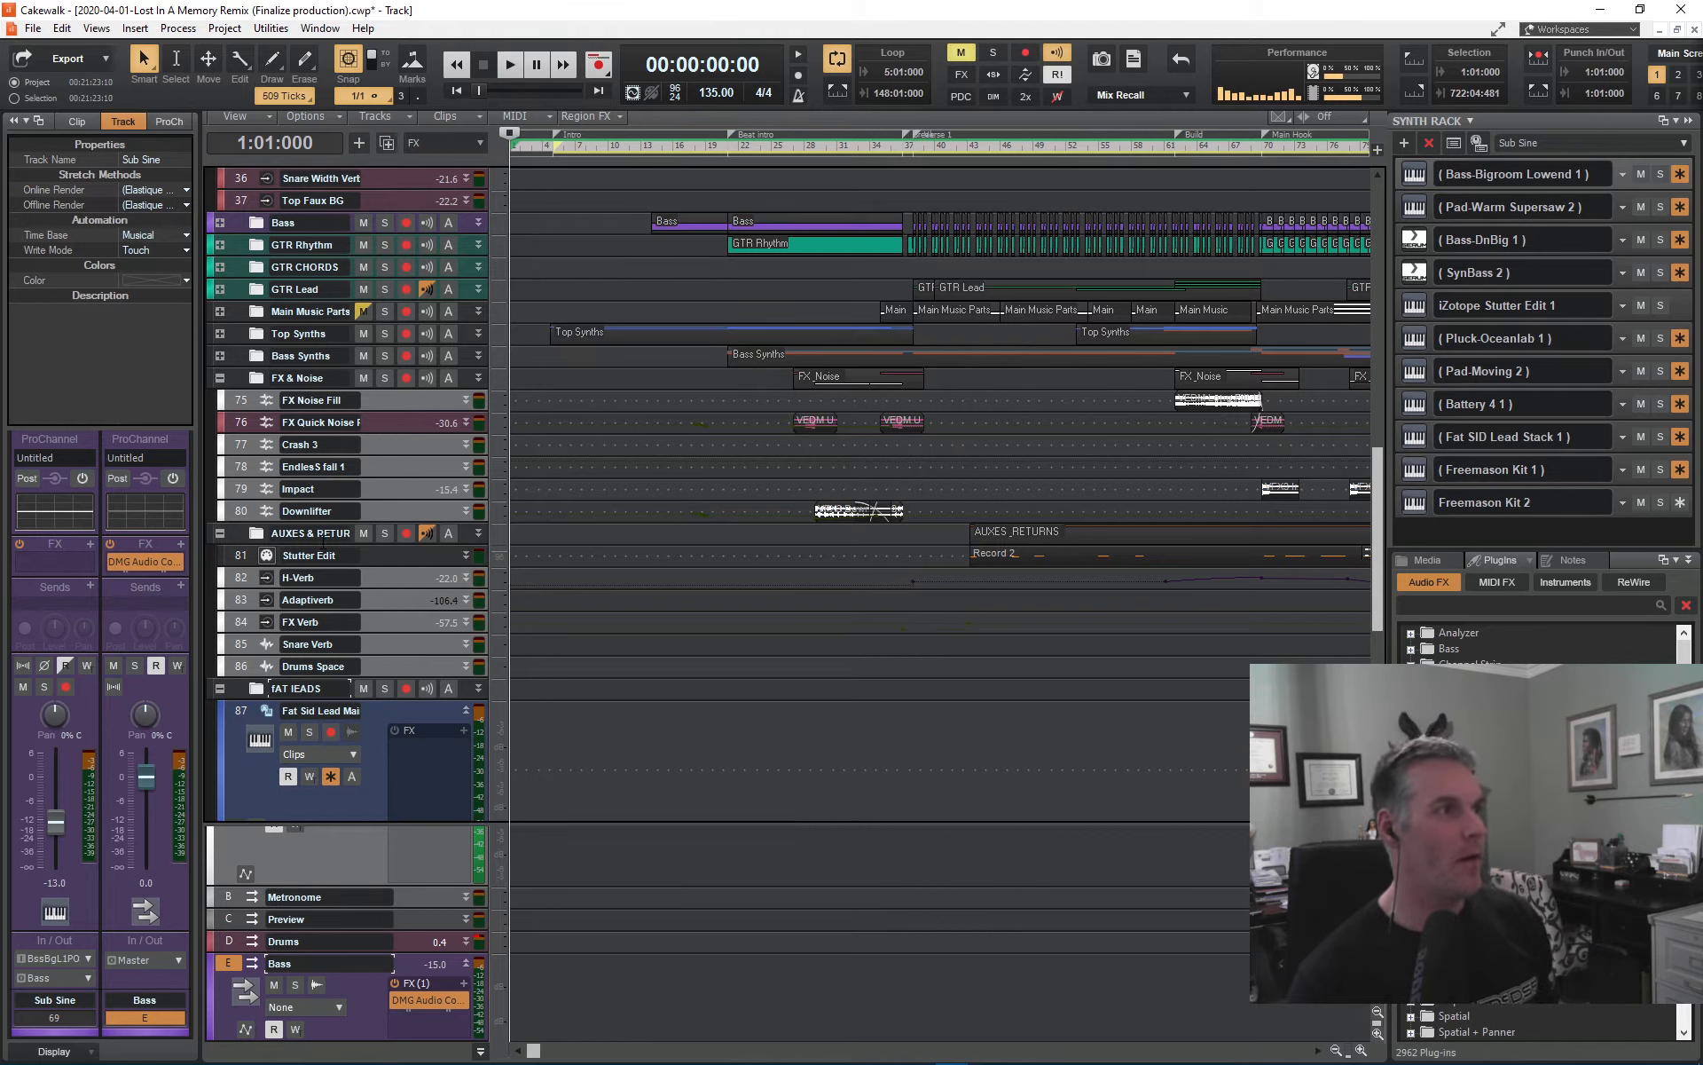
- Show the H-Verb return's effects and select the Record 2 clip on the Stutter Edit track
left_click(246, 580)
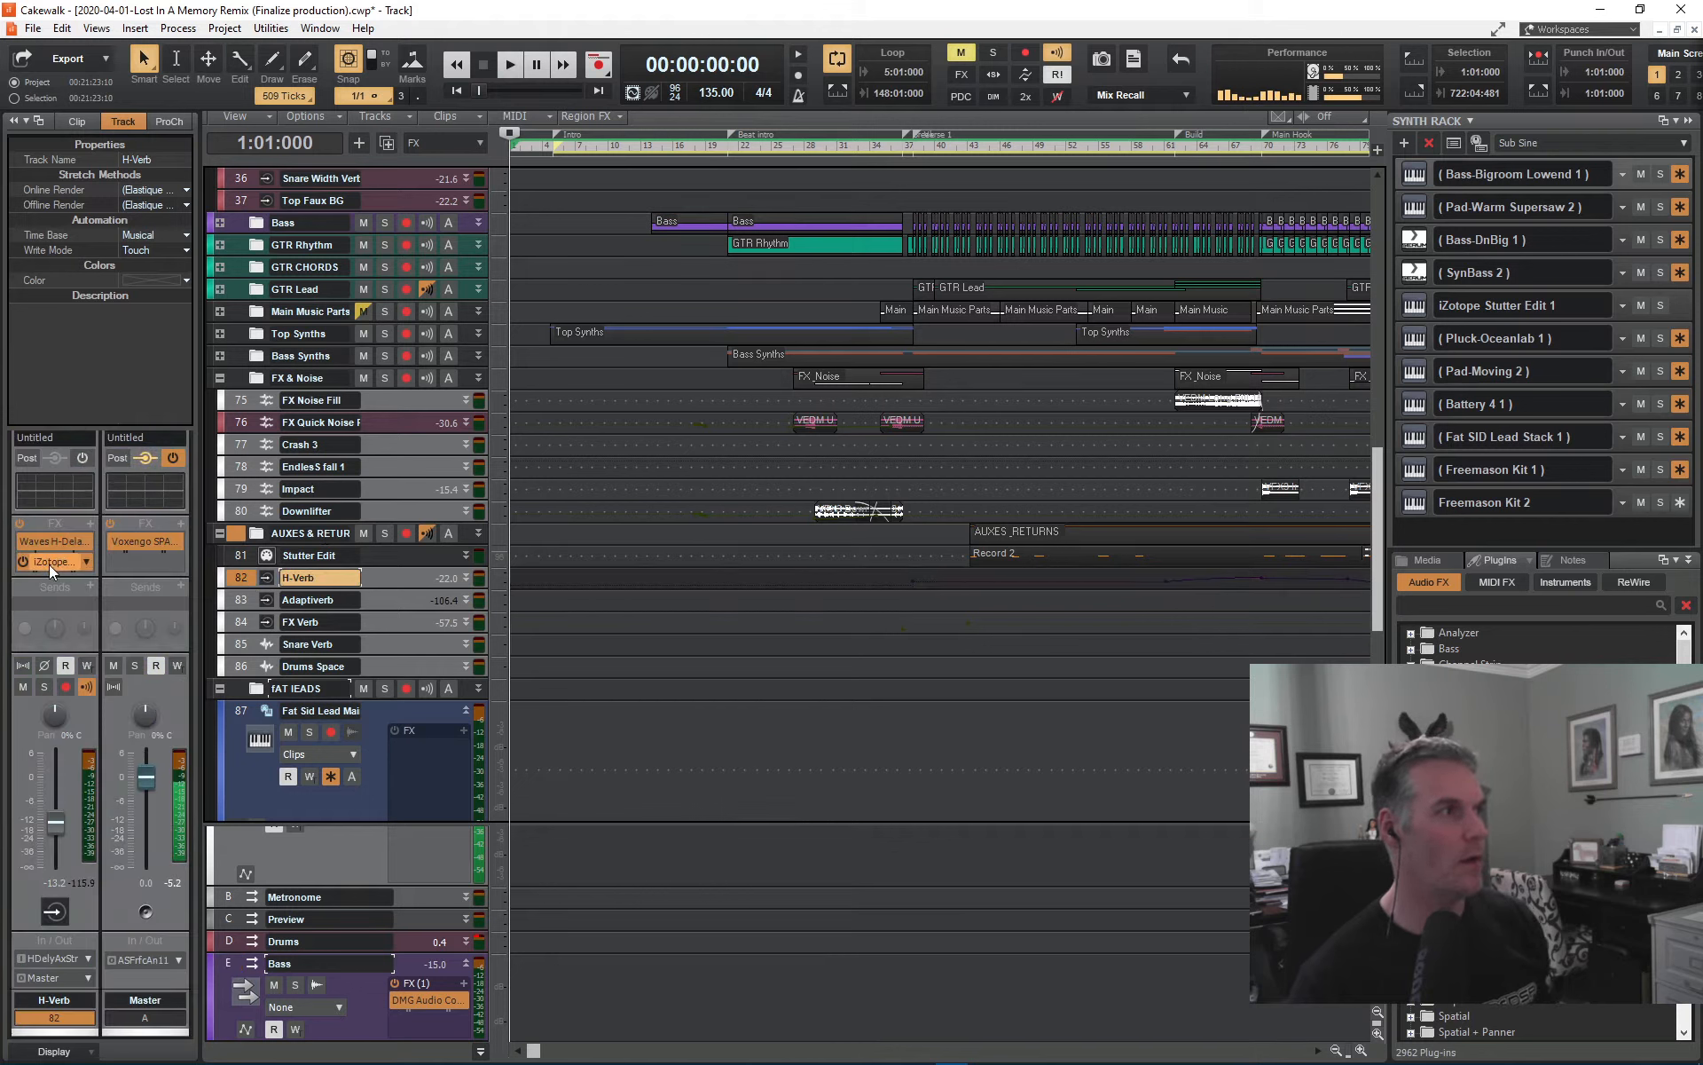
left_click(983, 546)
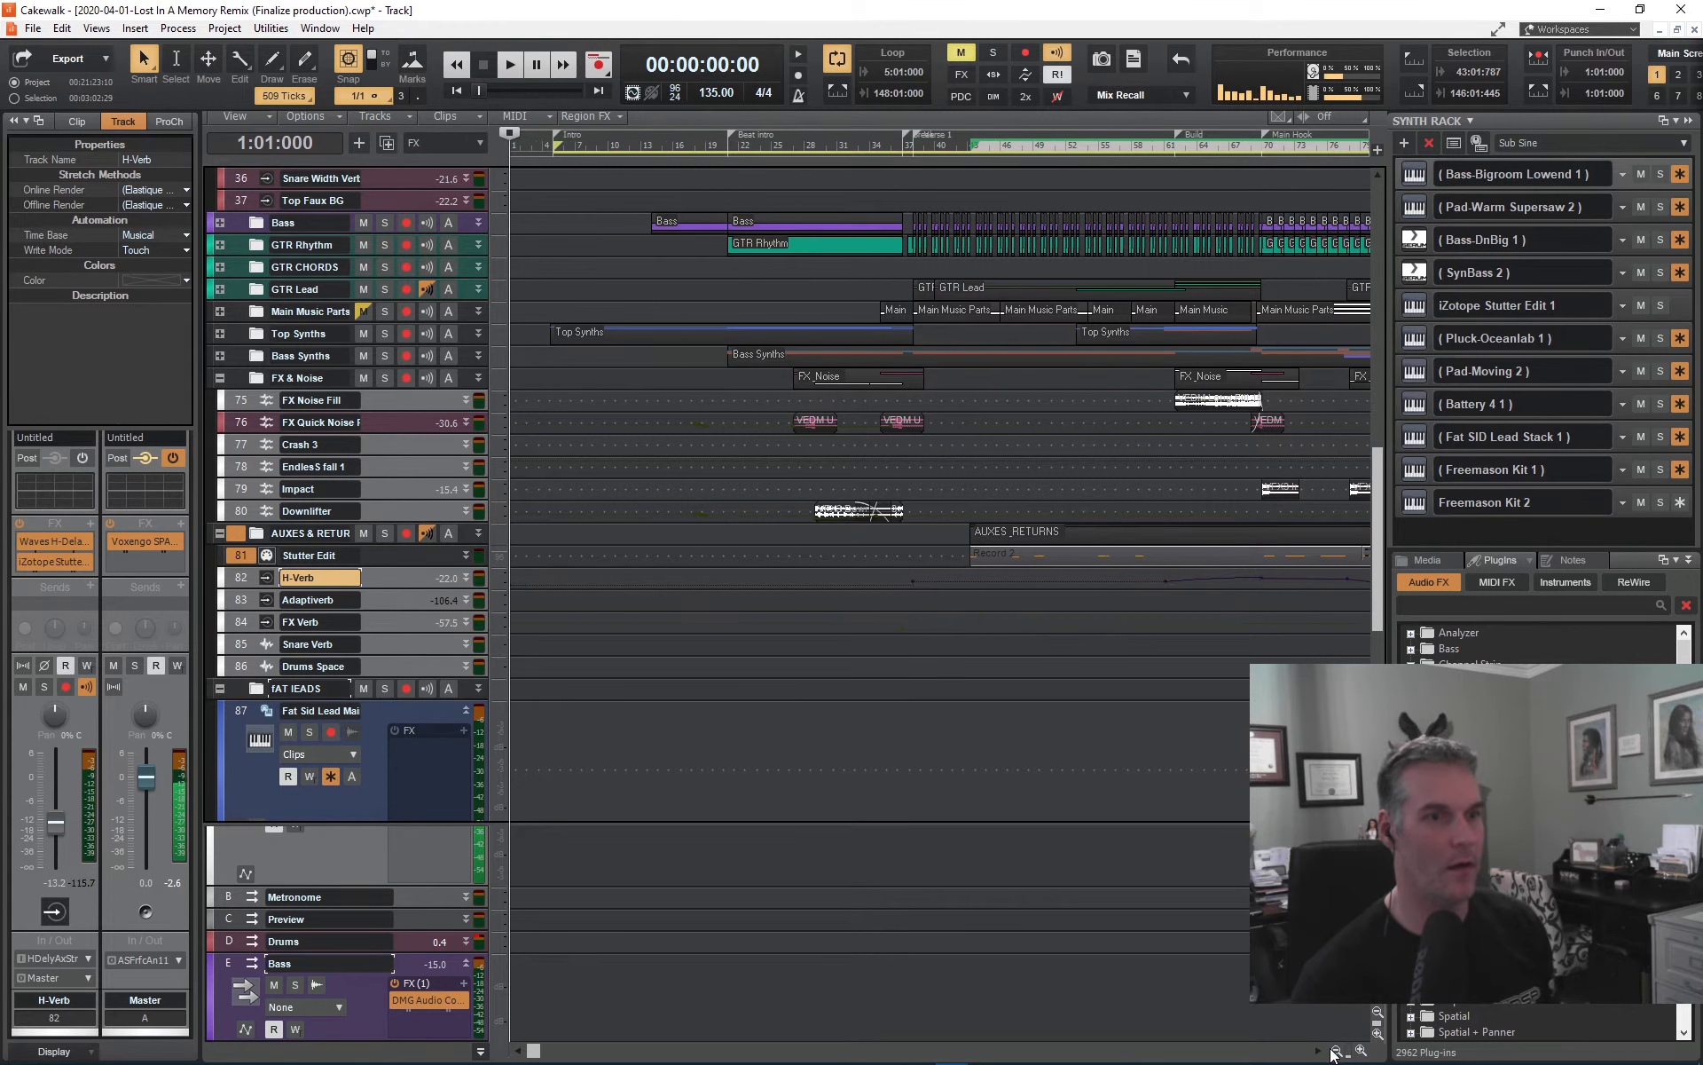
left_click(1334, 1052)
left_click(1333, 1052)
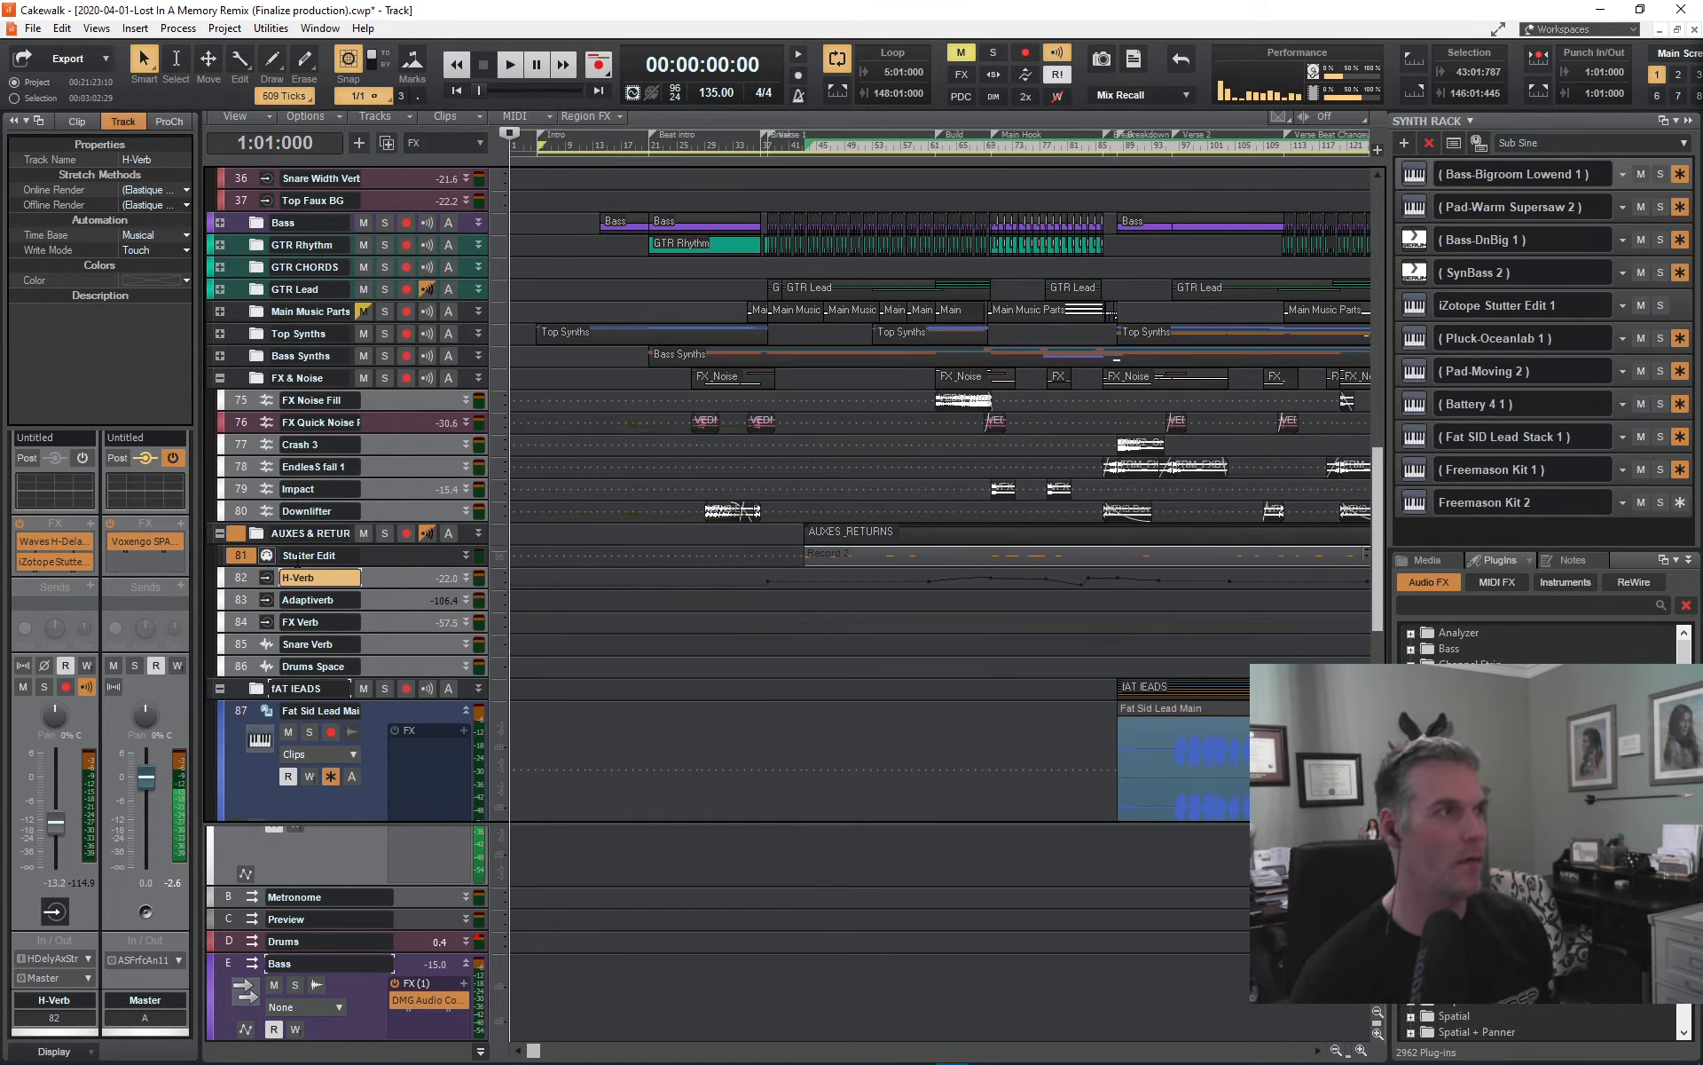
- Audition the soloed auxes and returns folder from measure 43, unsoloing it during playback to compare with the full mix
left_click(384, 535)
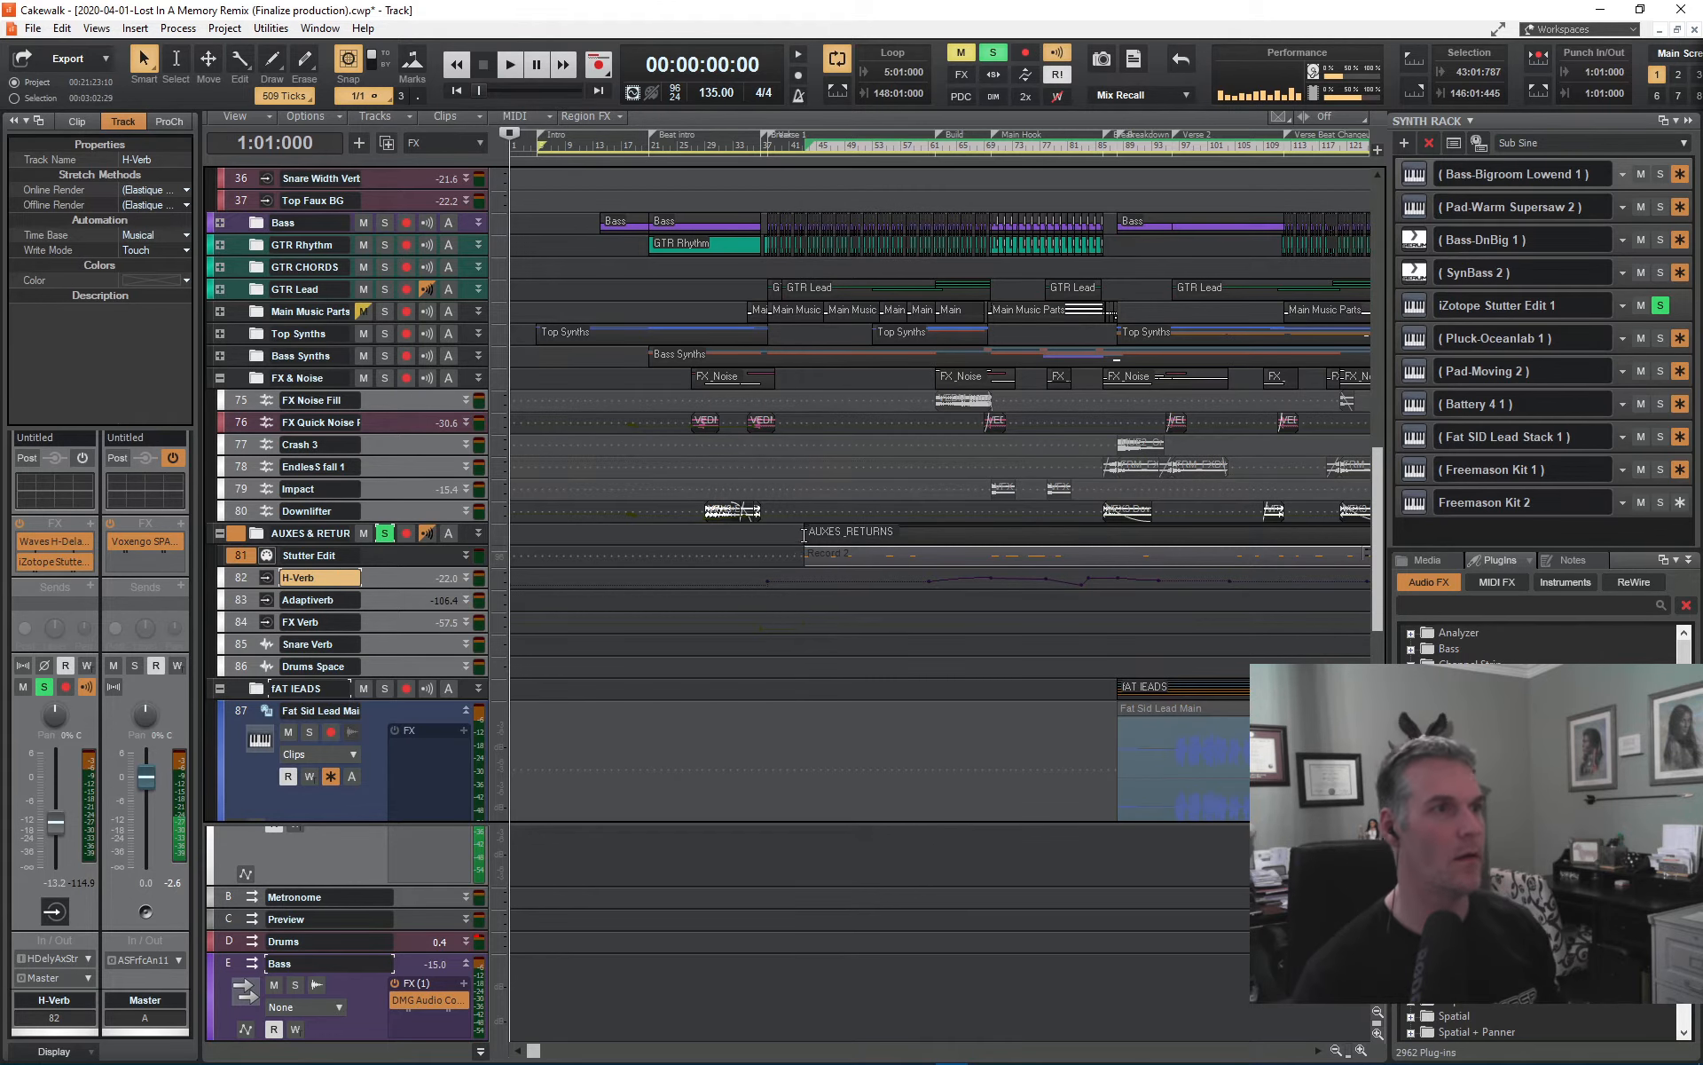
left_click(802, 538)
key("space")
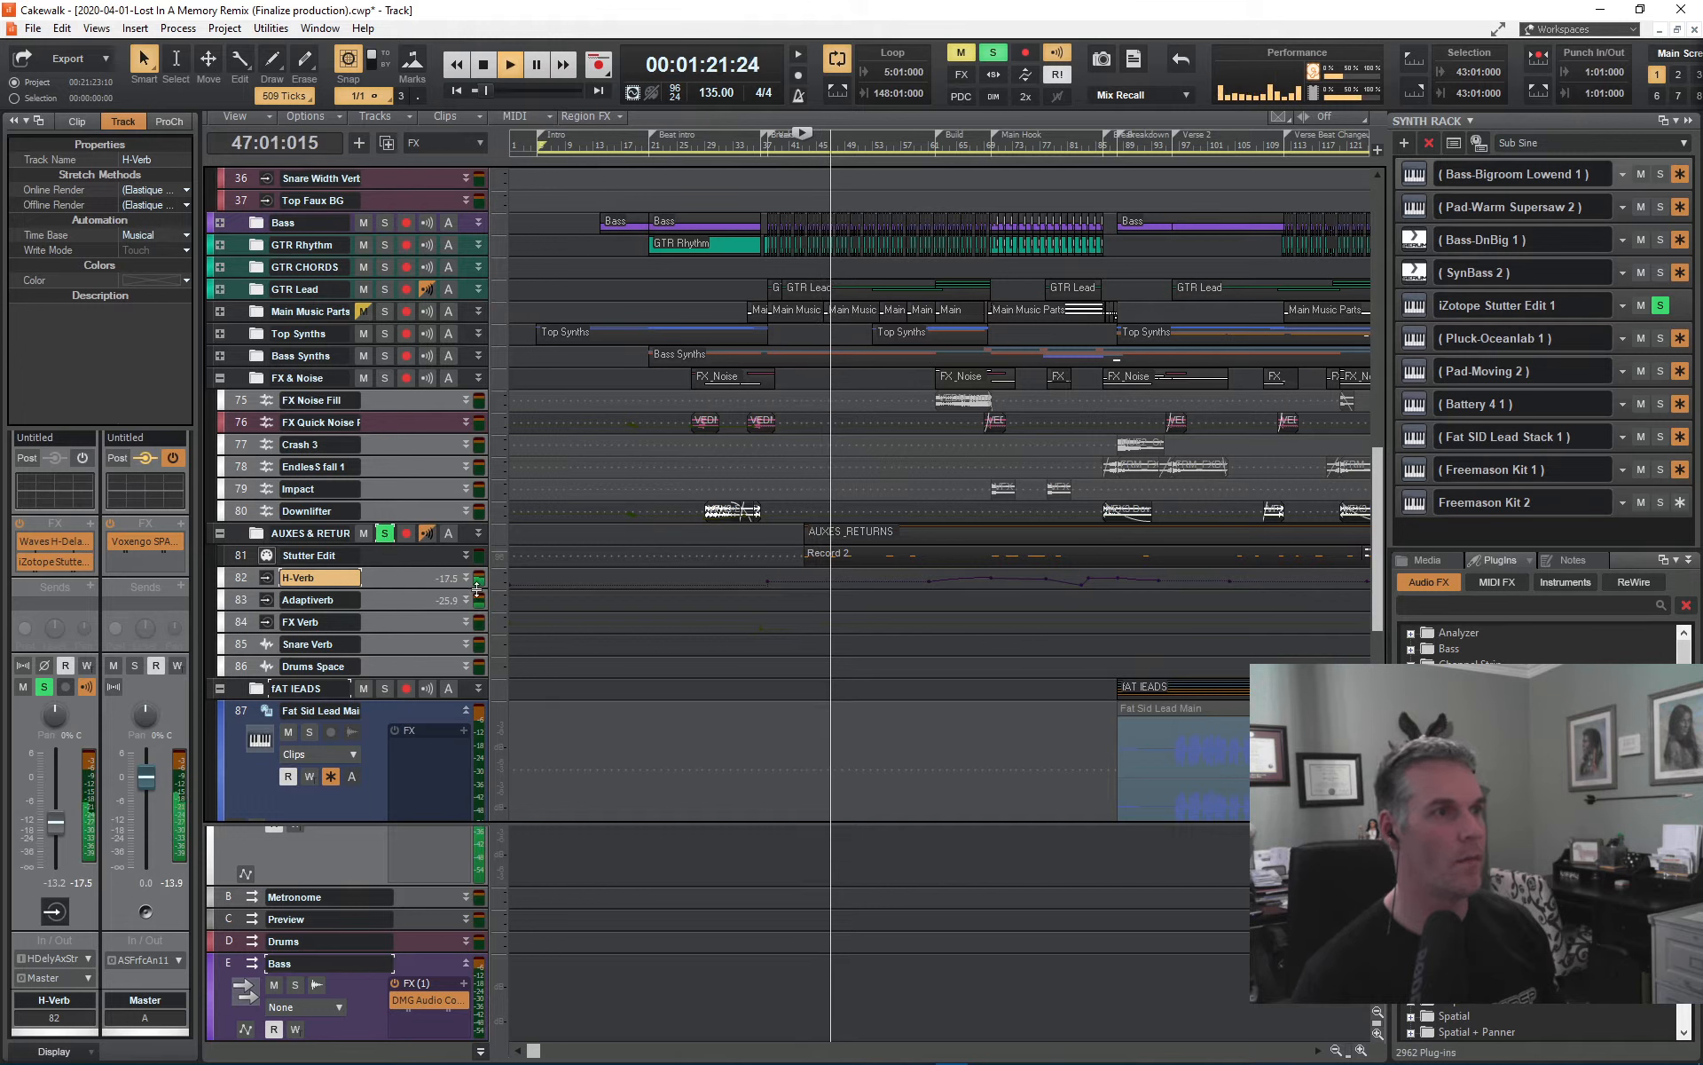
left_click(385, 532)
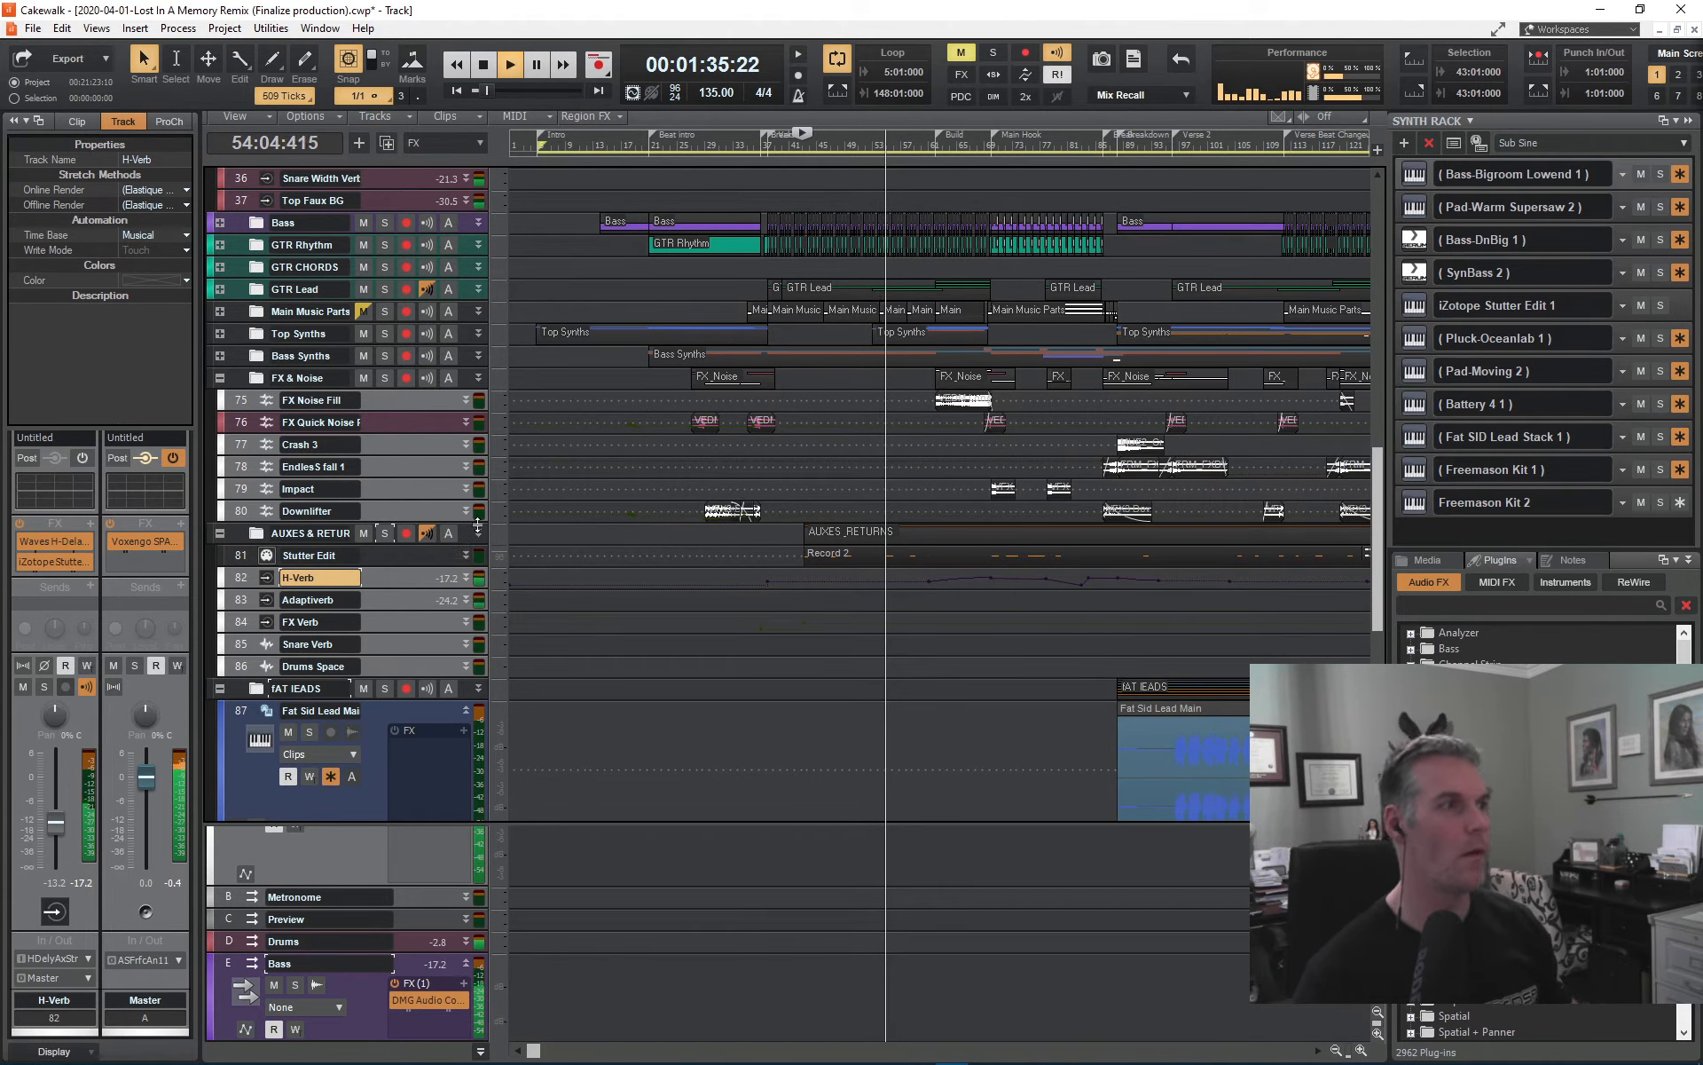
key("space")
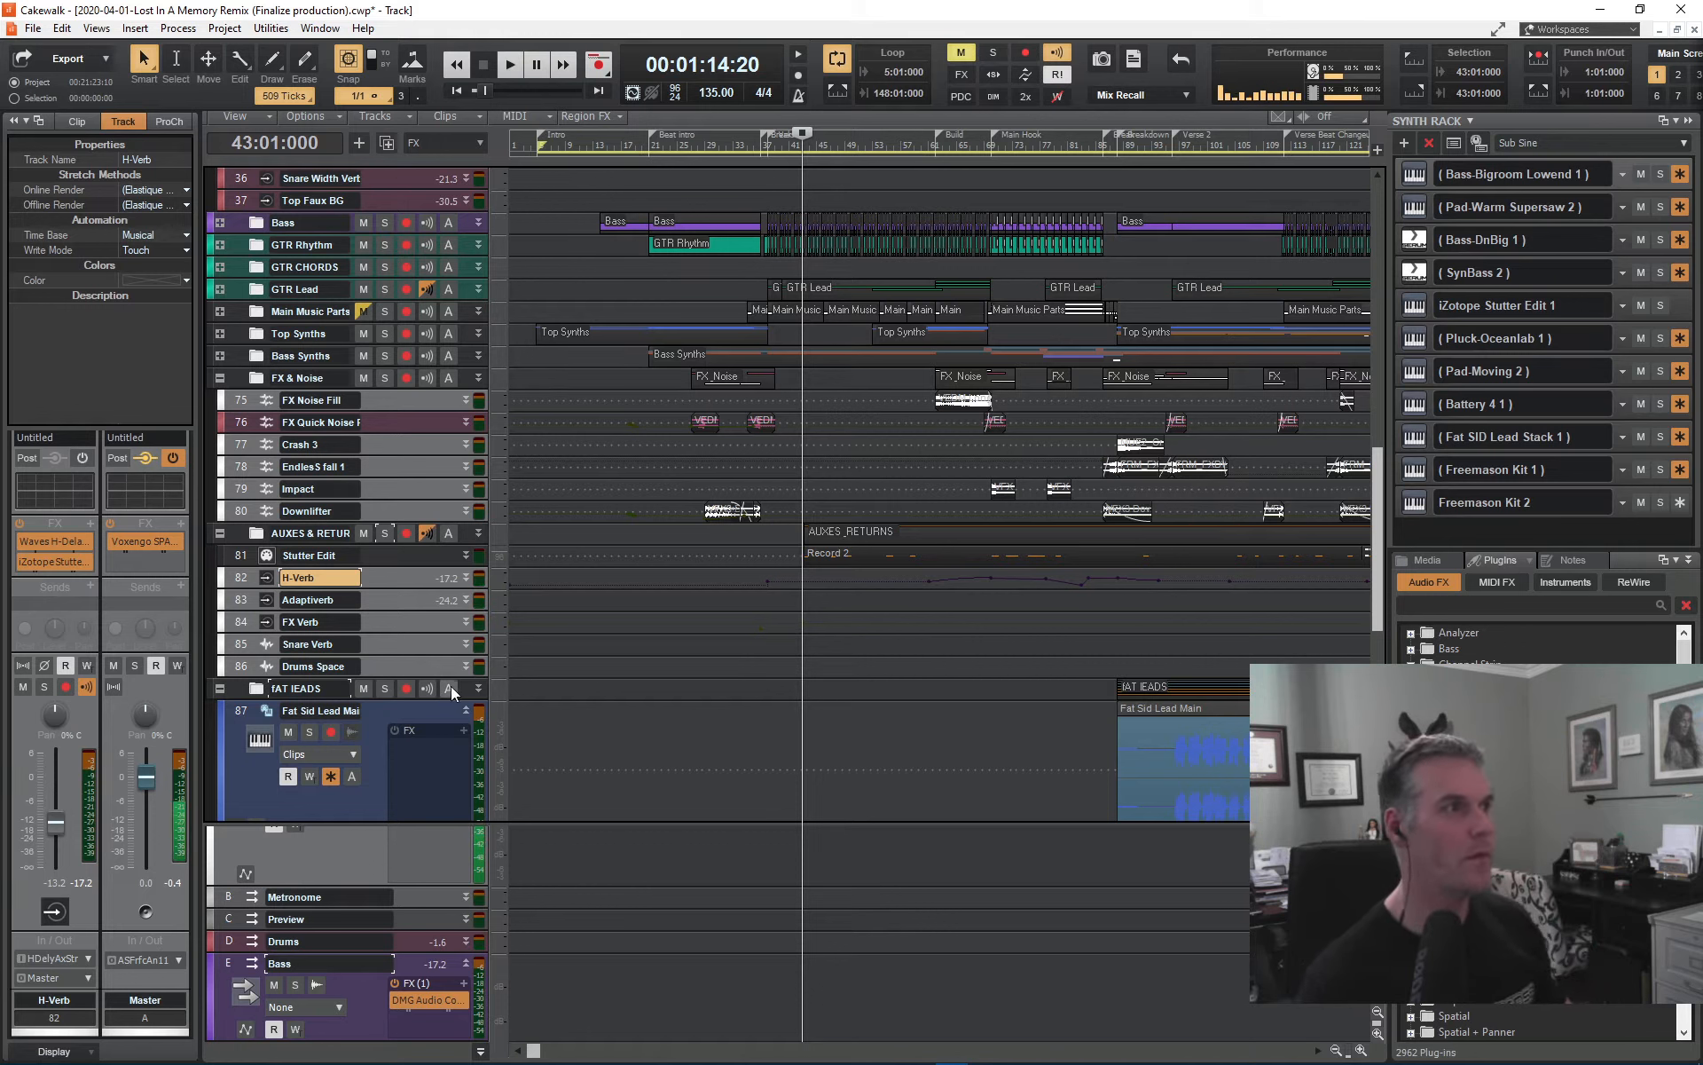
- Inspect the channel strips of the Adaptiverb, FX Verb and Snare Verb tracks, including the ProChannel EQ of the last two
left_click(253, 604)
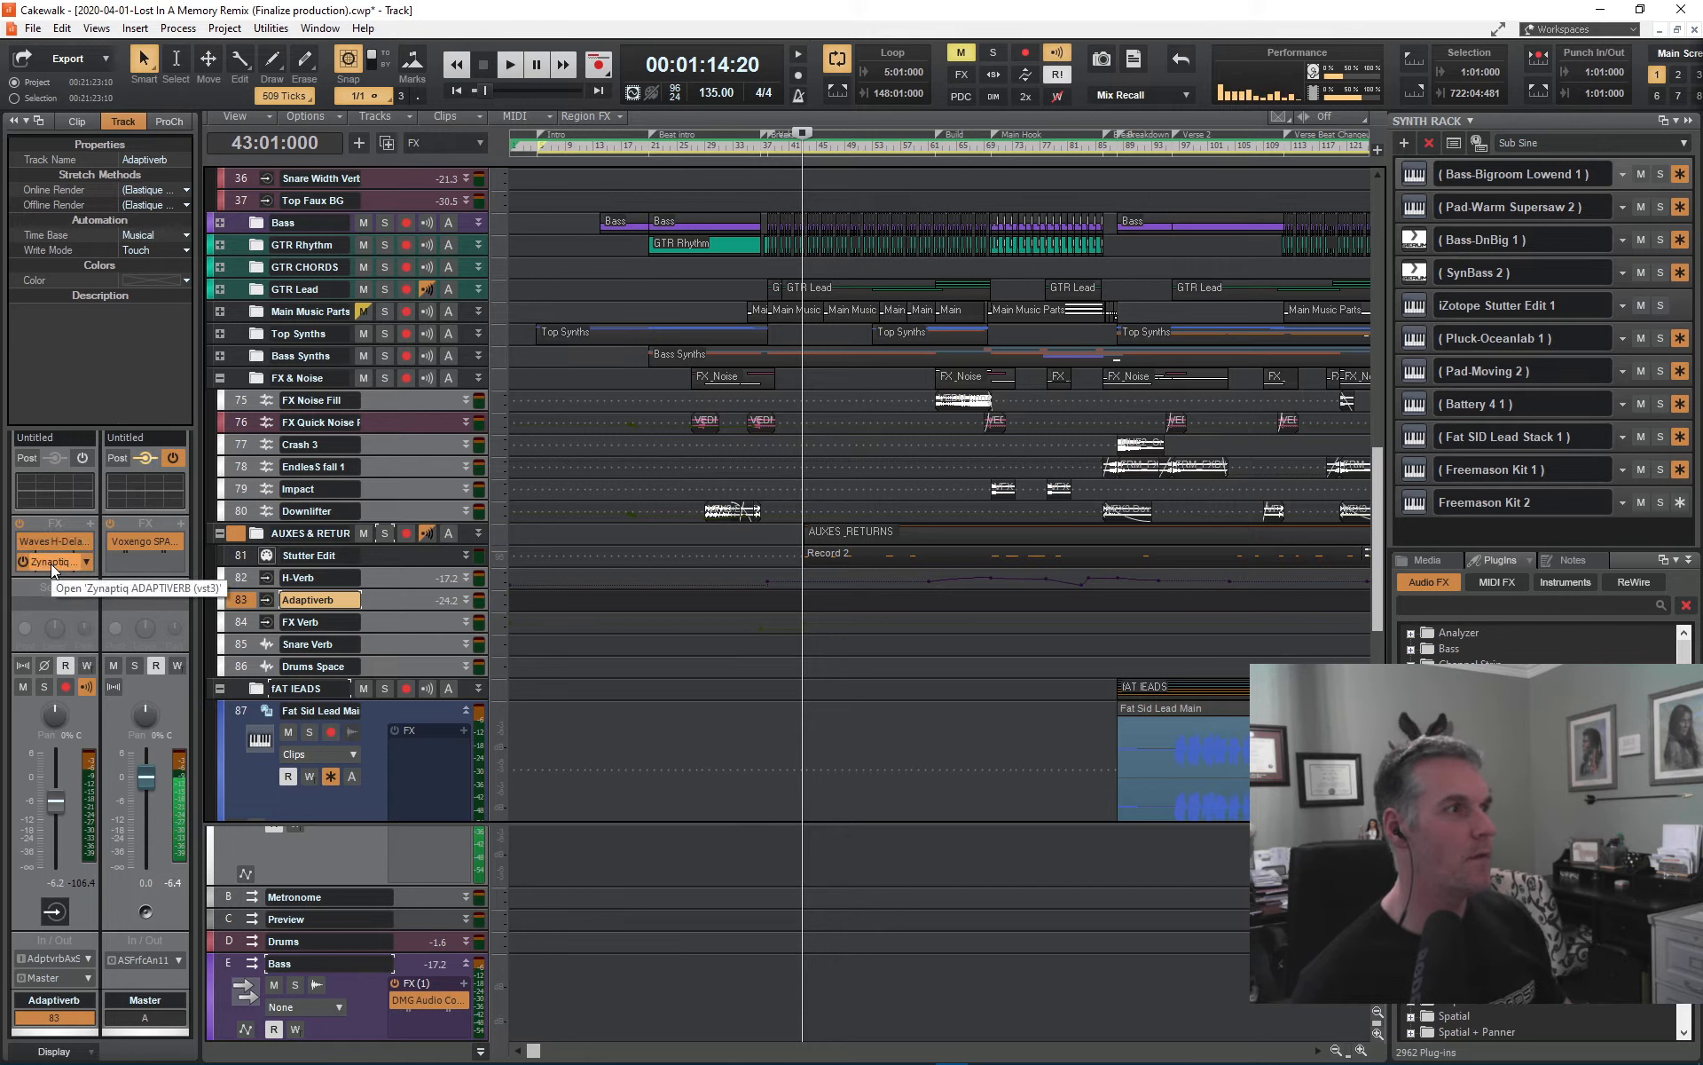
left_click(245, 622)
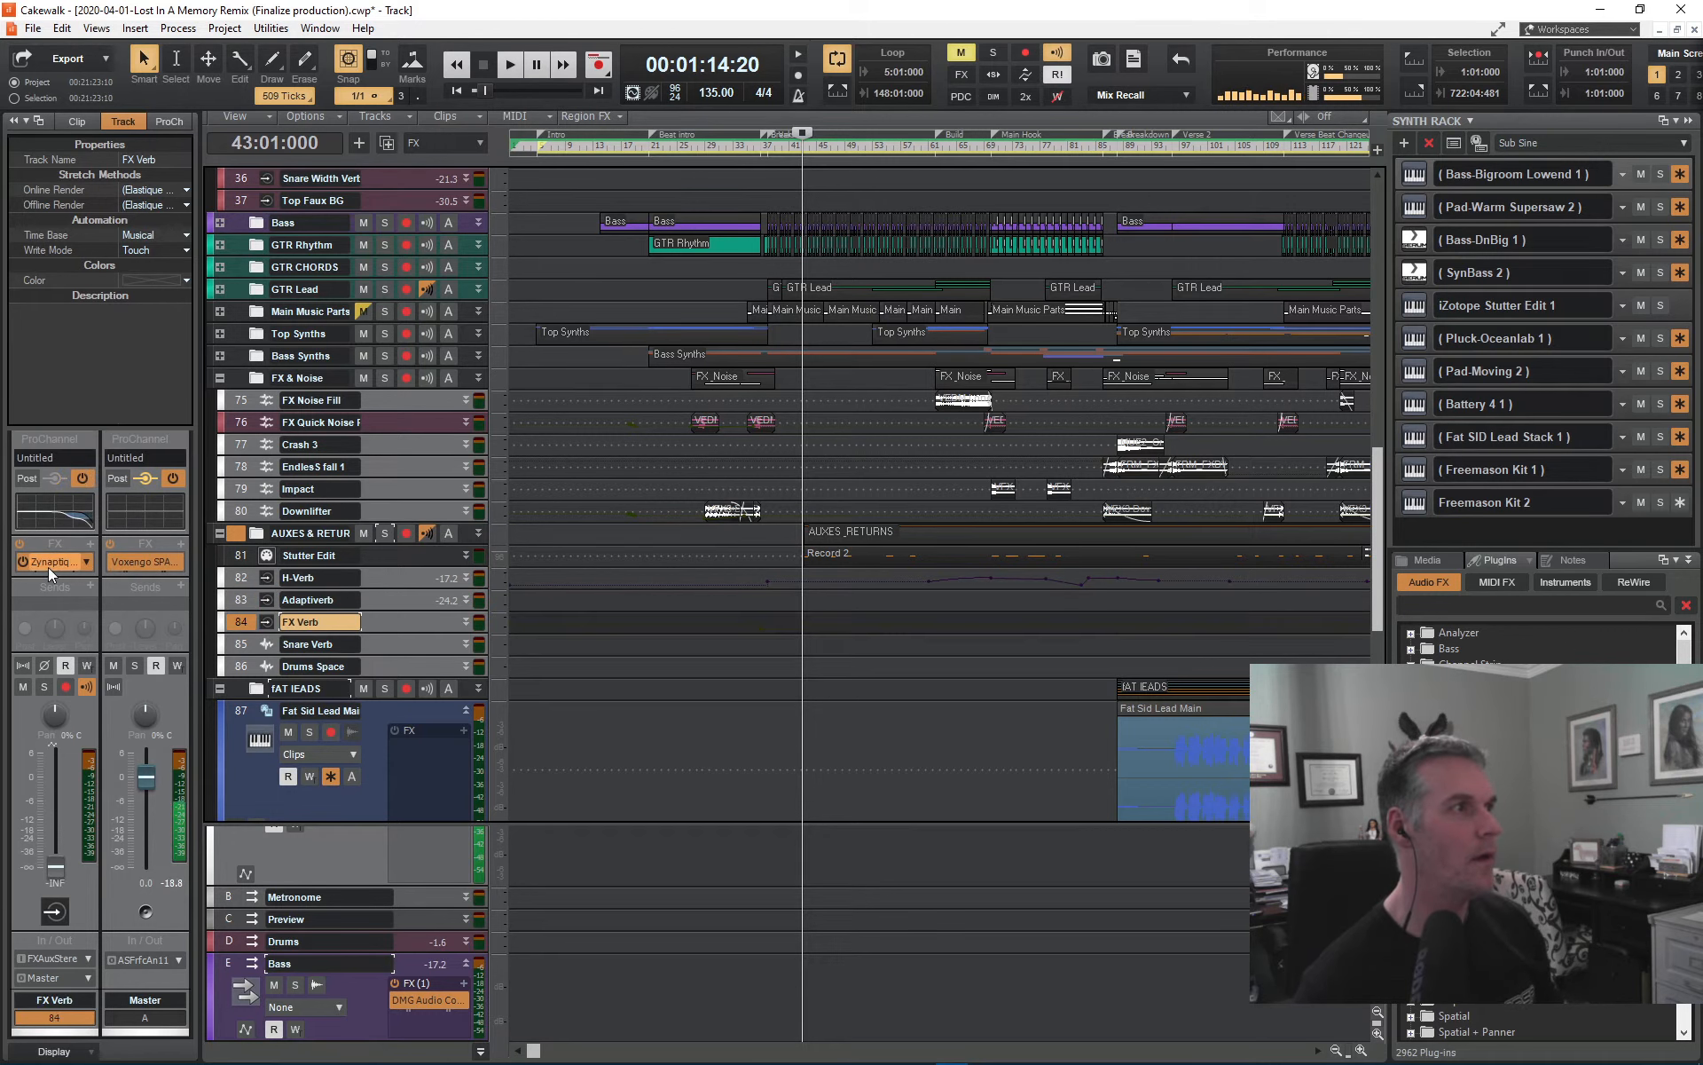
left_click(168, 121)
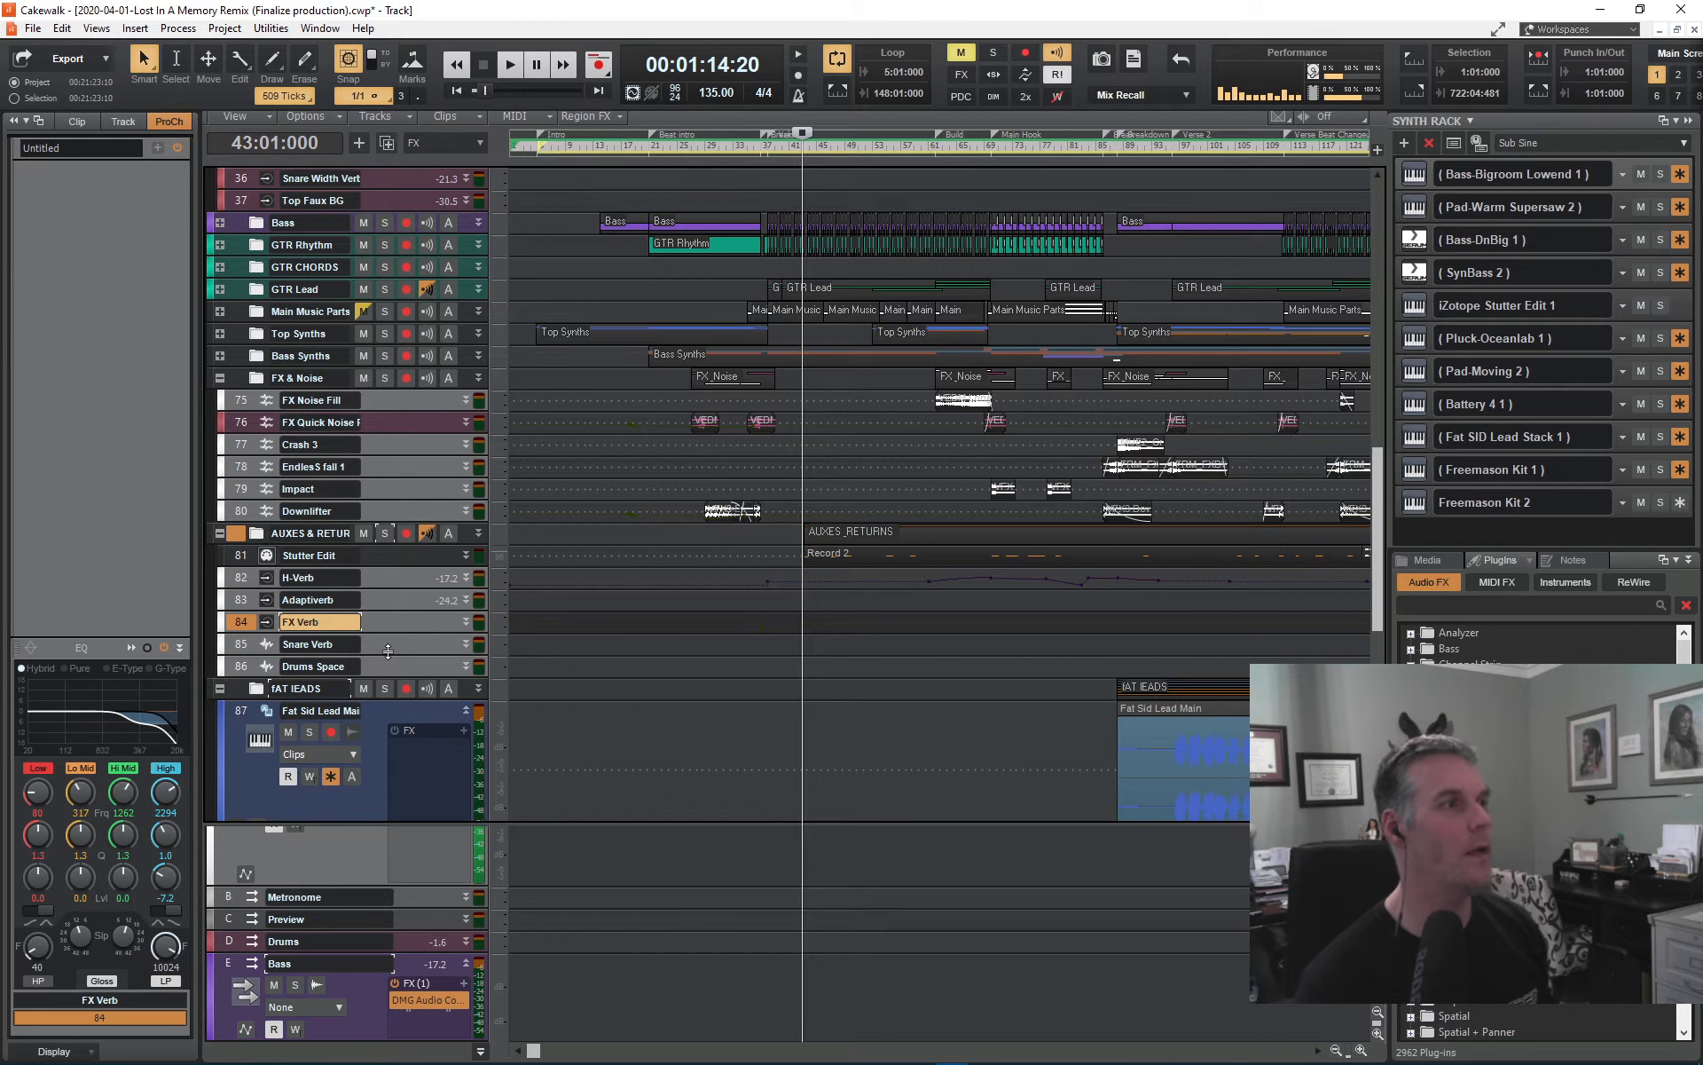
left_click(243, 644)
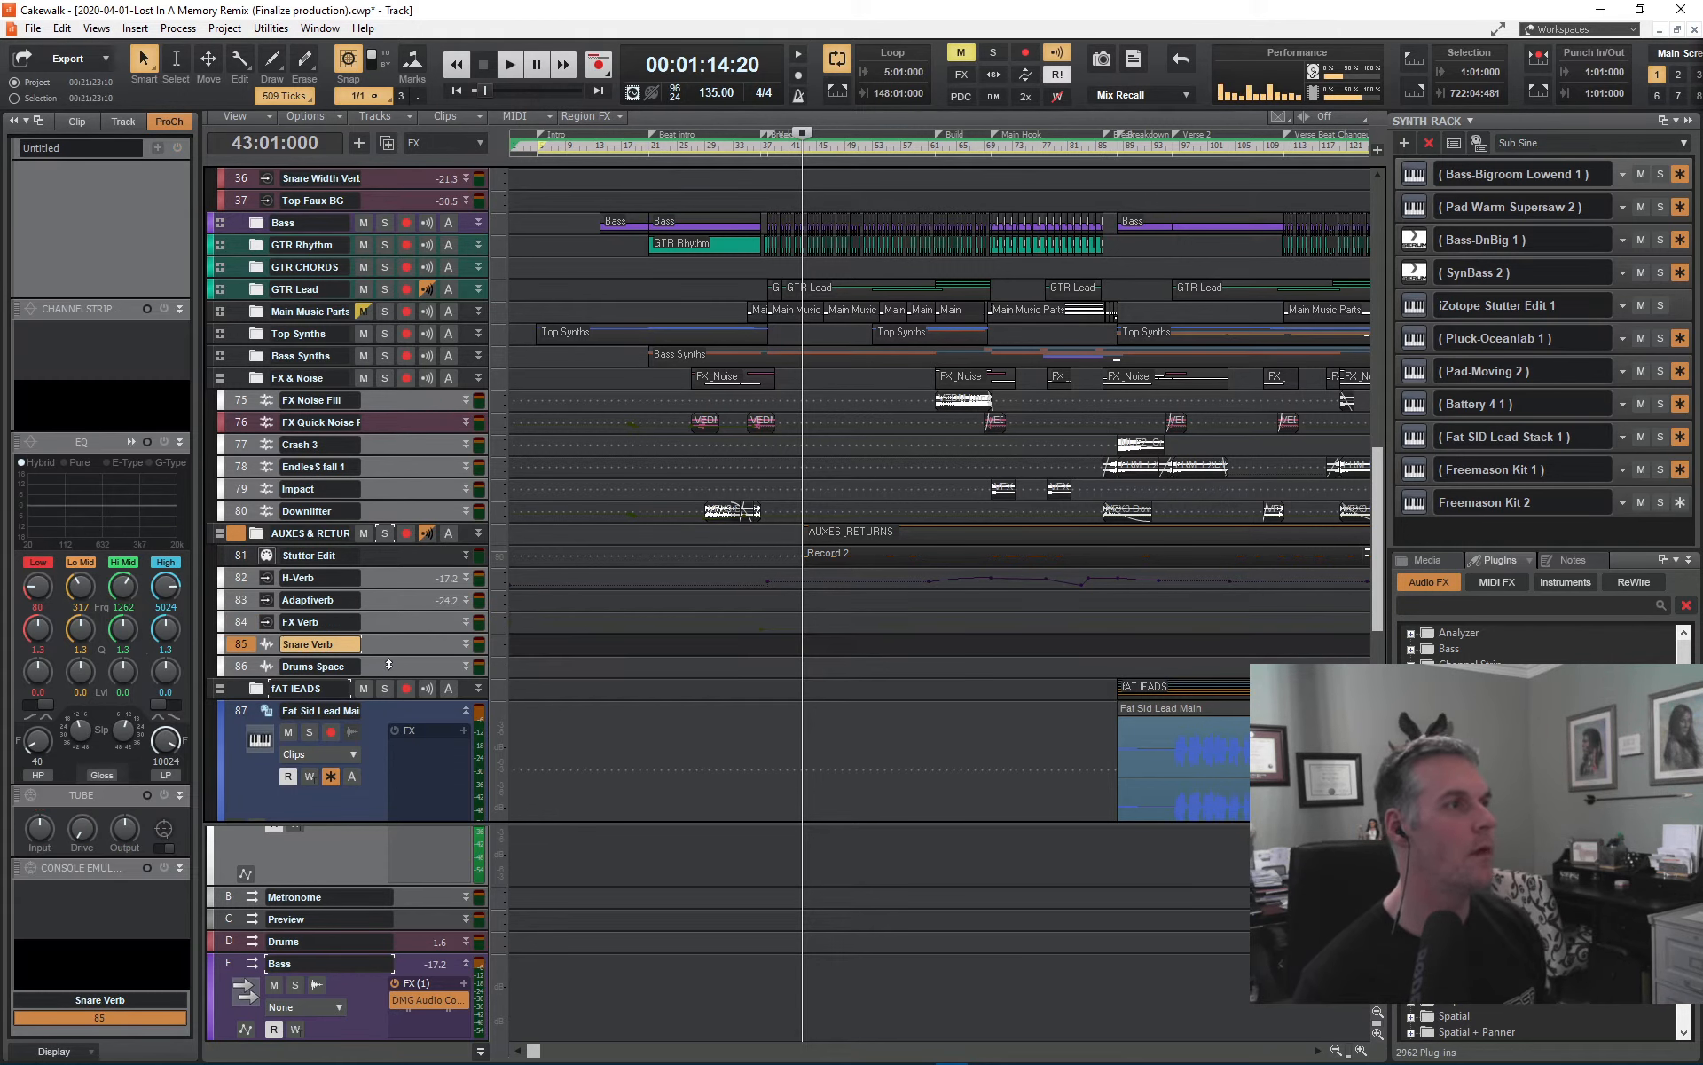
left_click(1337, 1051)
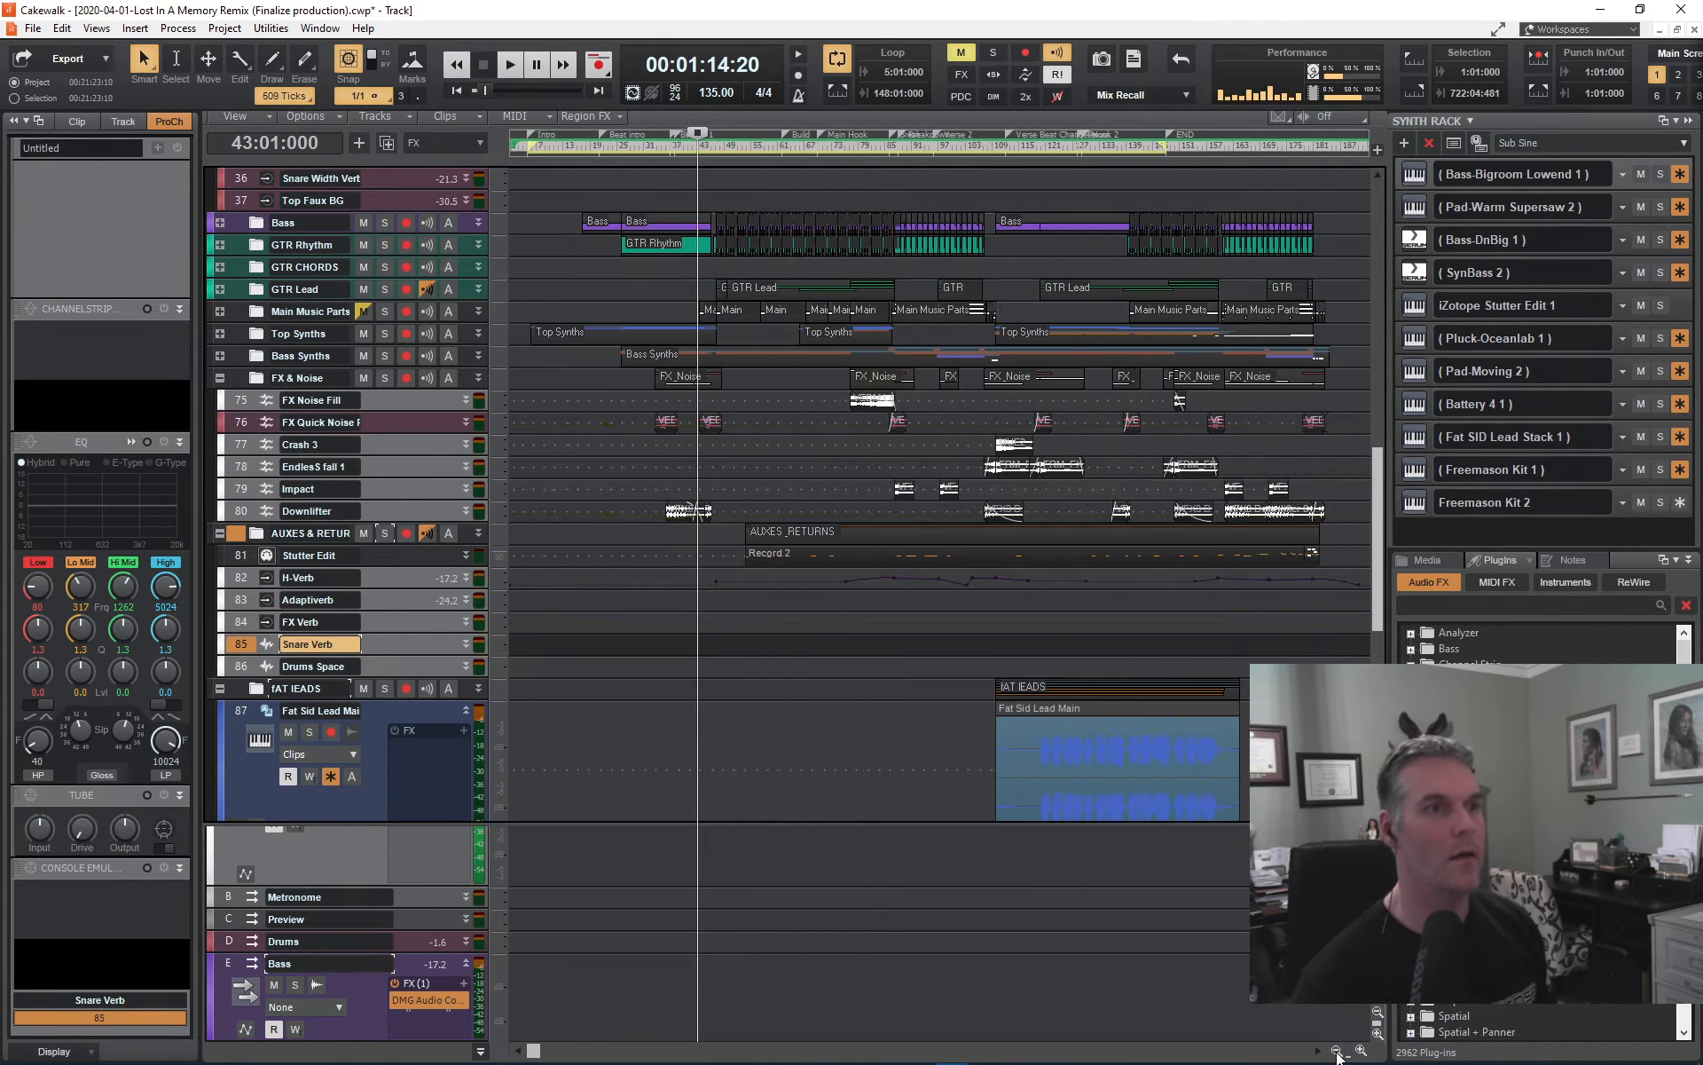
left_click(1337, 1051)
left_click(1337, 1051)
left_click(123, 122)
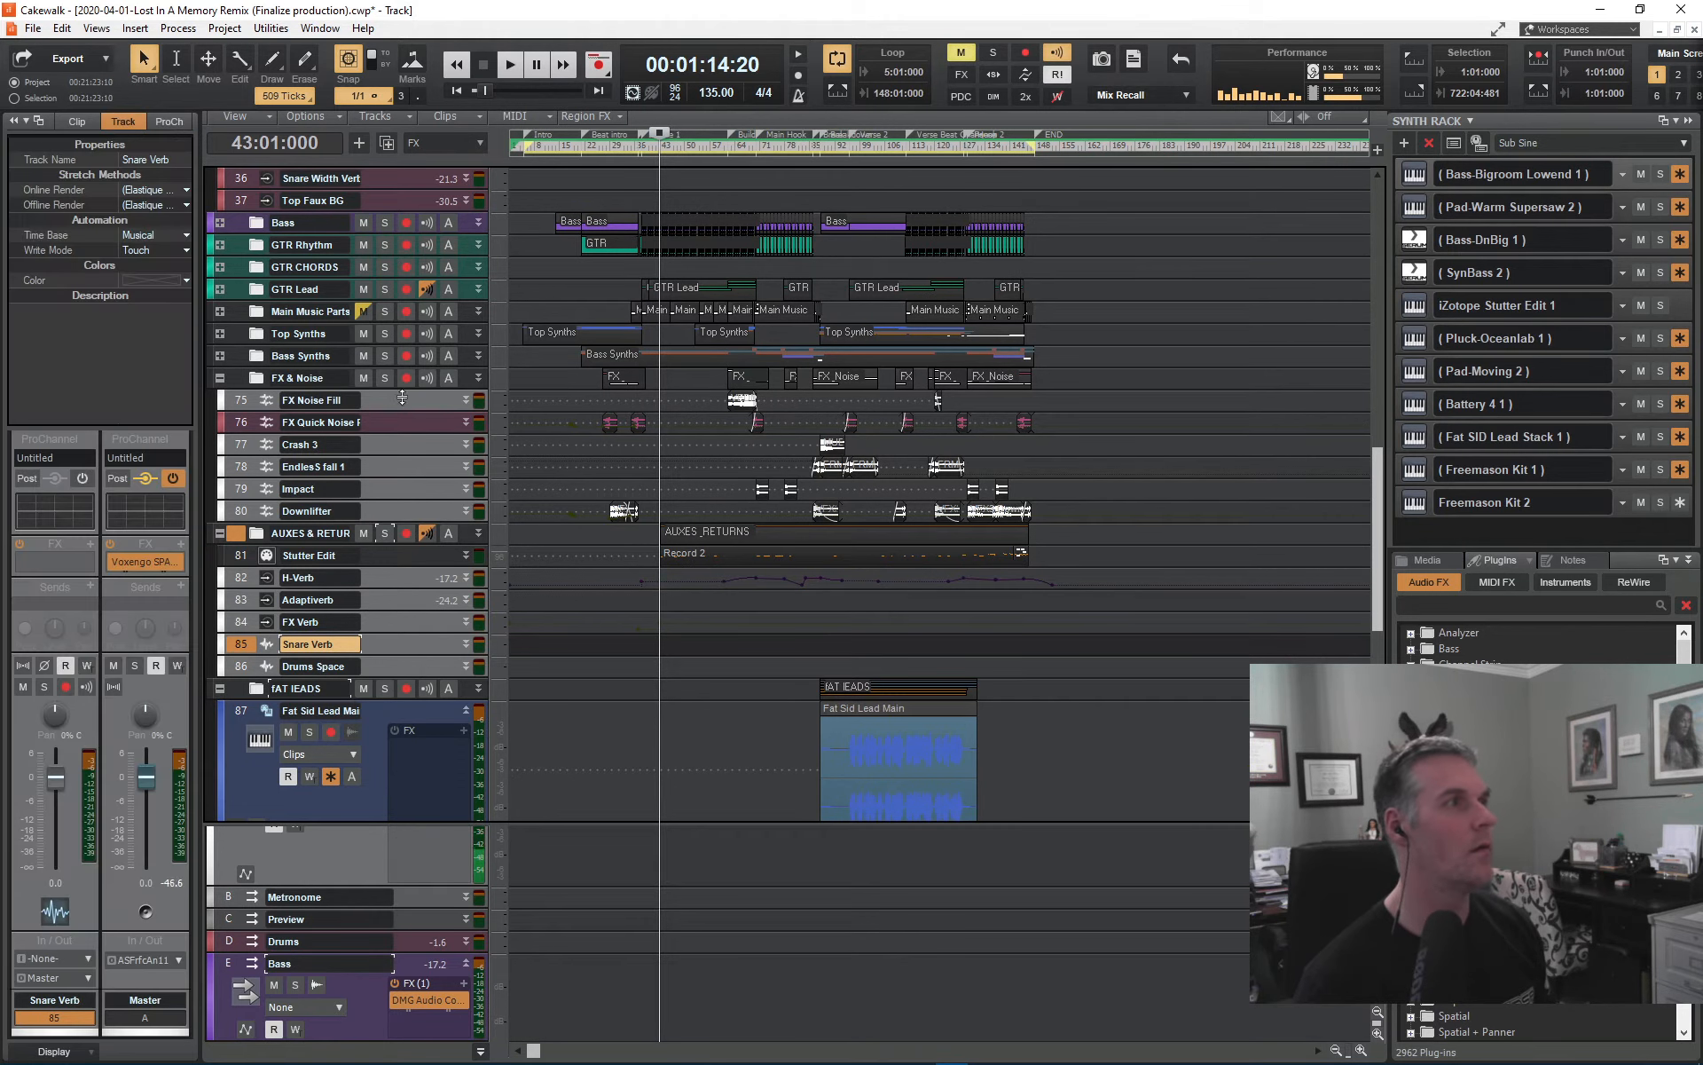
- Collapse the fat leads, auxes and returns, and FX & Noise track folders
left_click(221, 687)
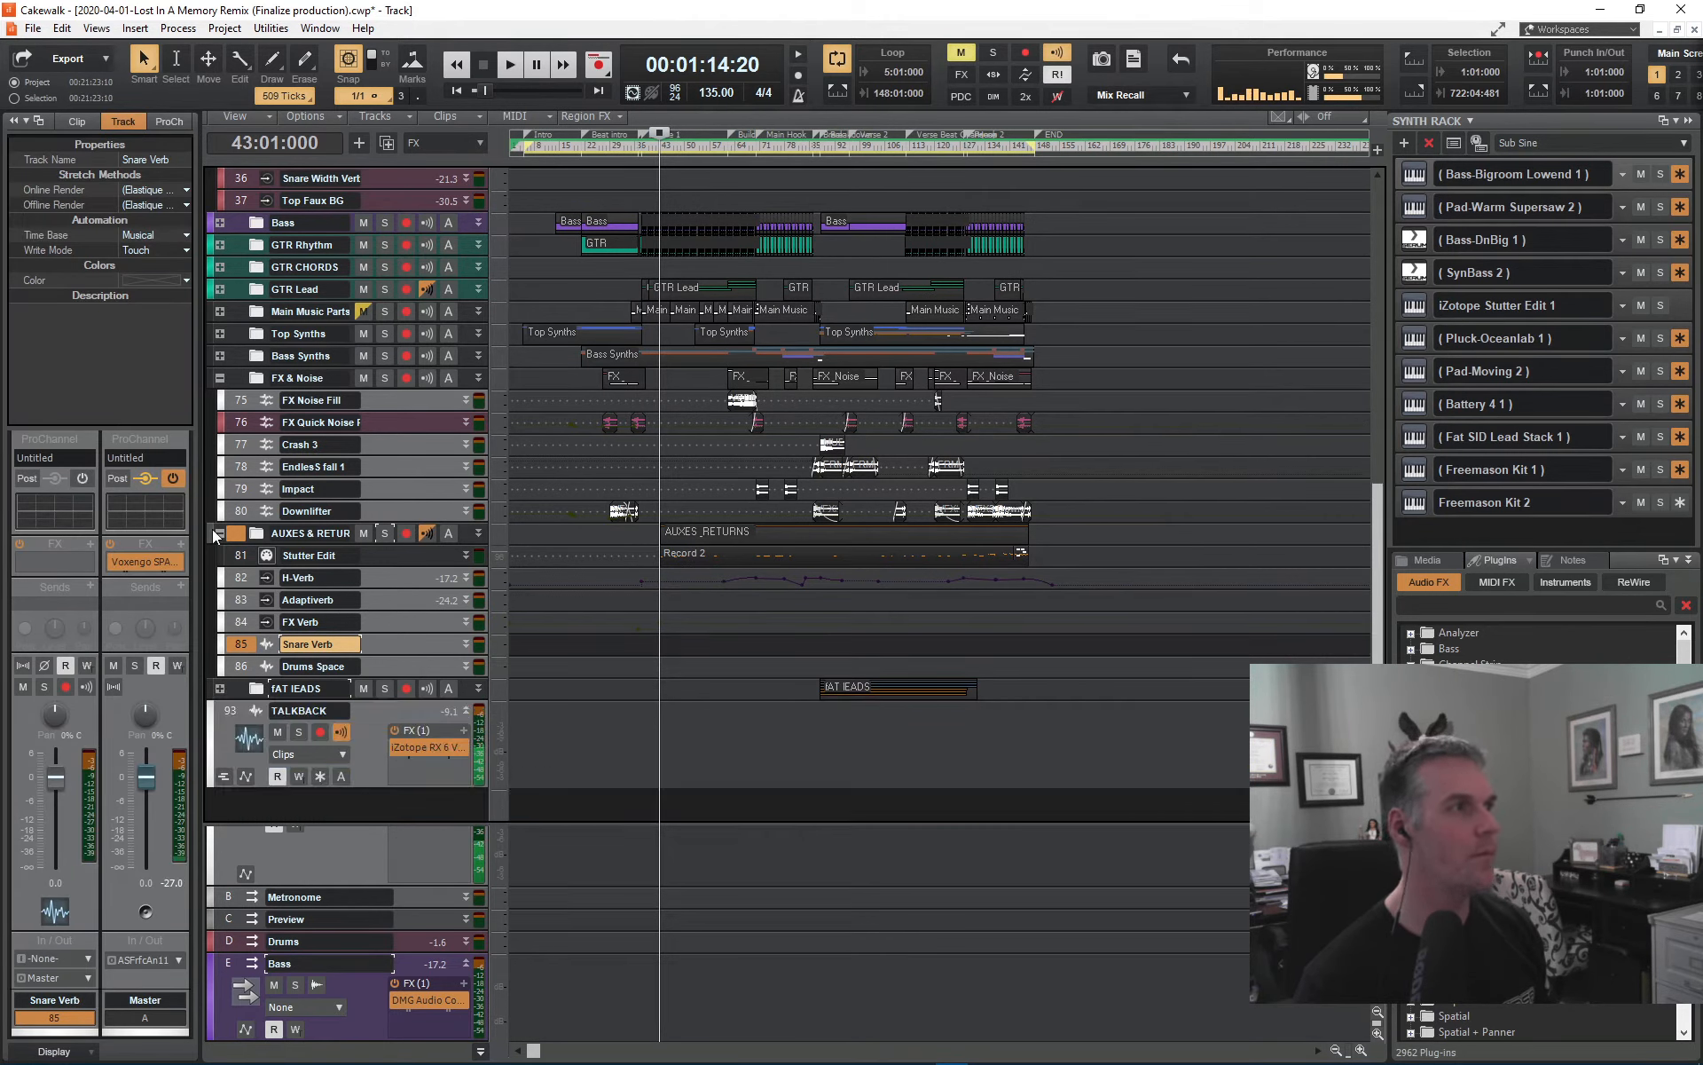
left_click(219, 533)
left_click(220, 377)
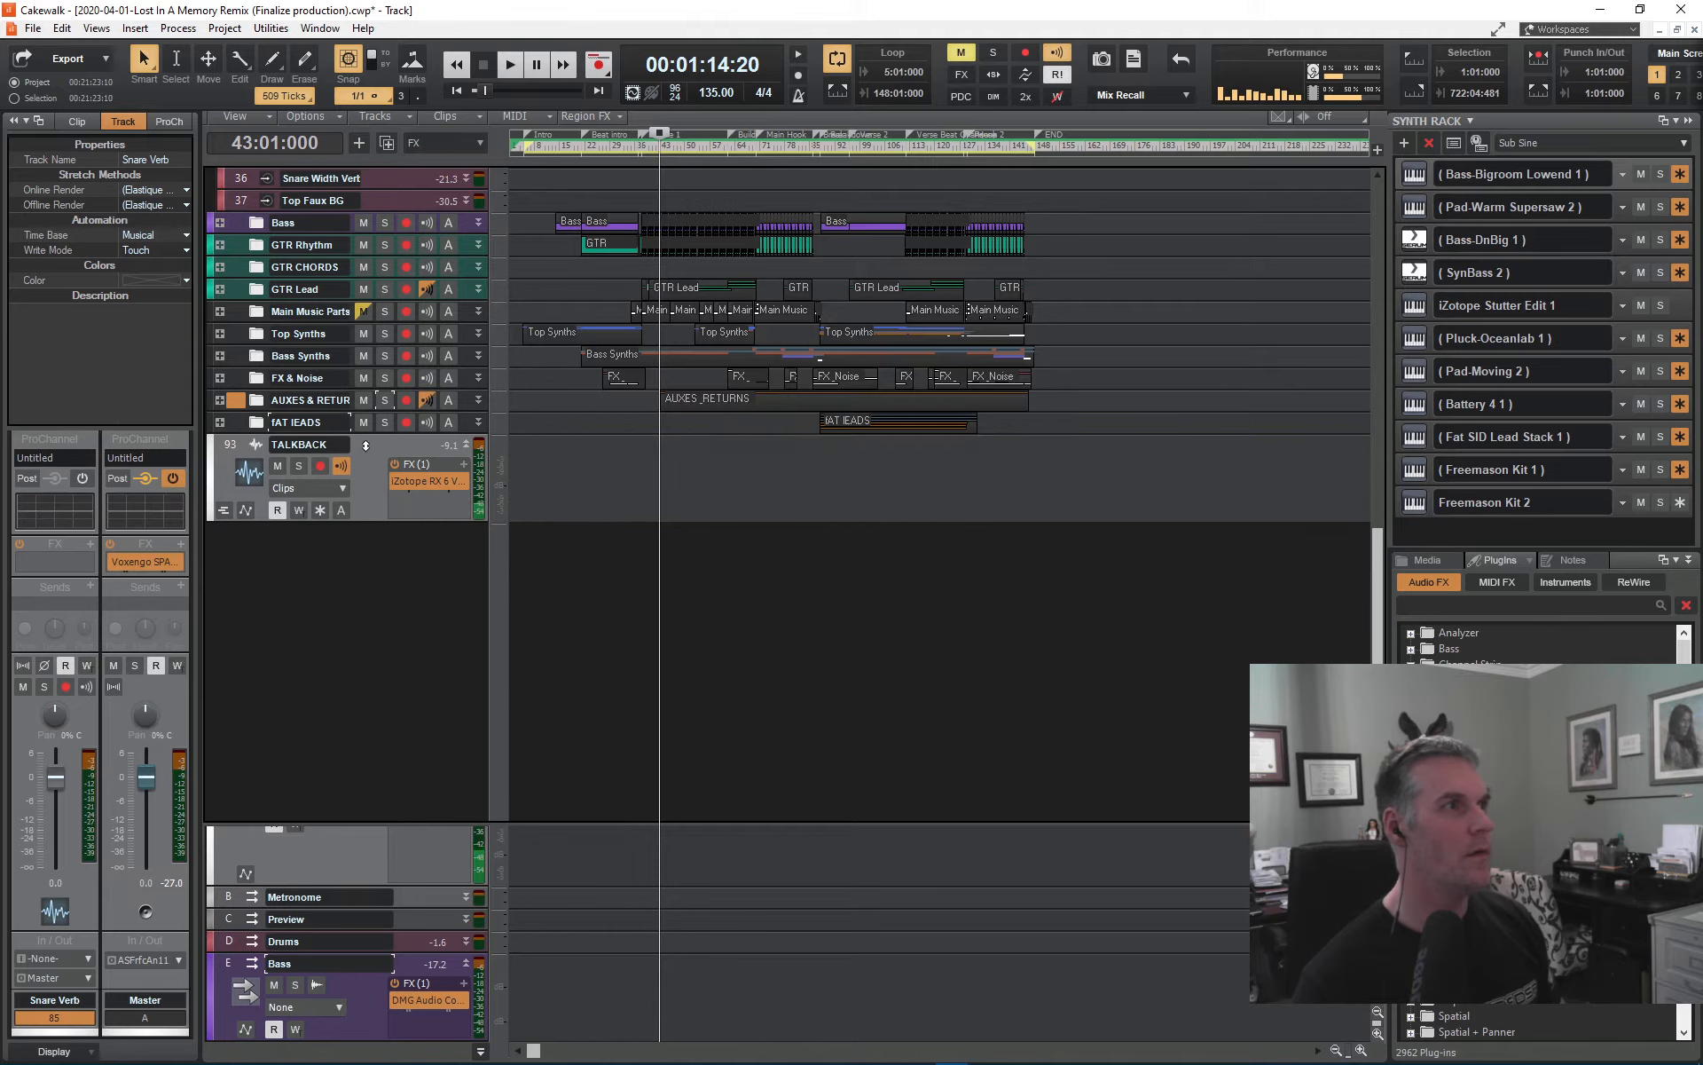
- Show the Master bus's SPAN Plus analyzer and ProChannel limiter, and play the mix from measure 43 to check them
scroll(364, 445, "up", 3)
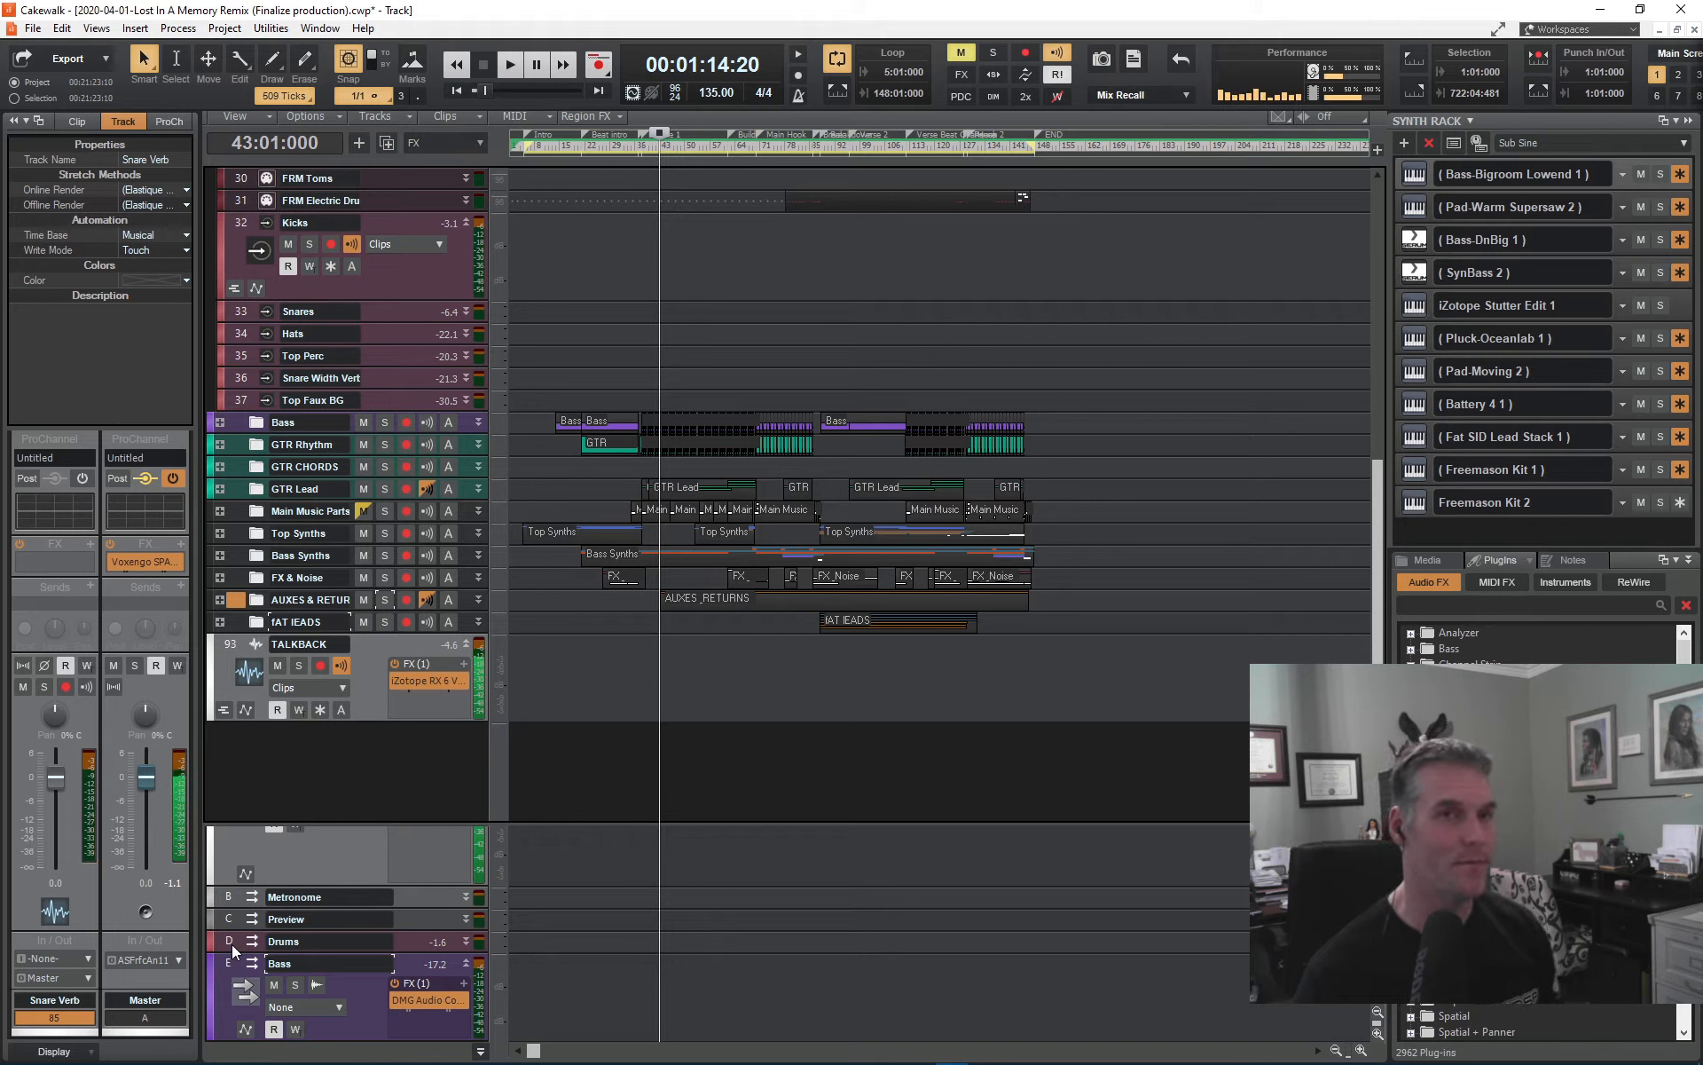
scroll(232, 941, "up", 1)
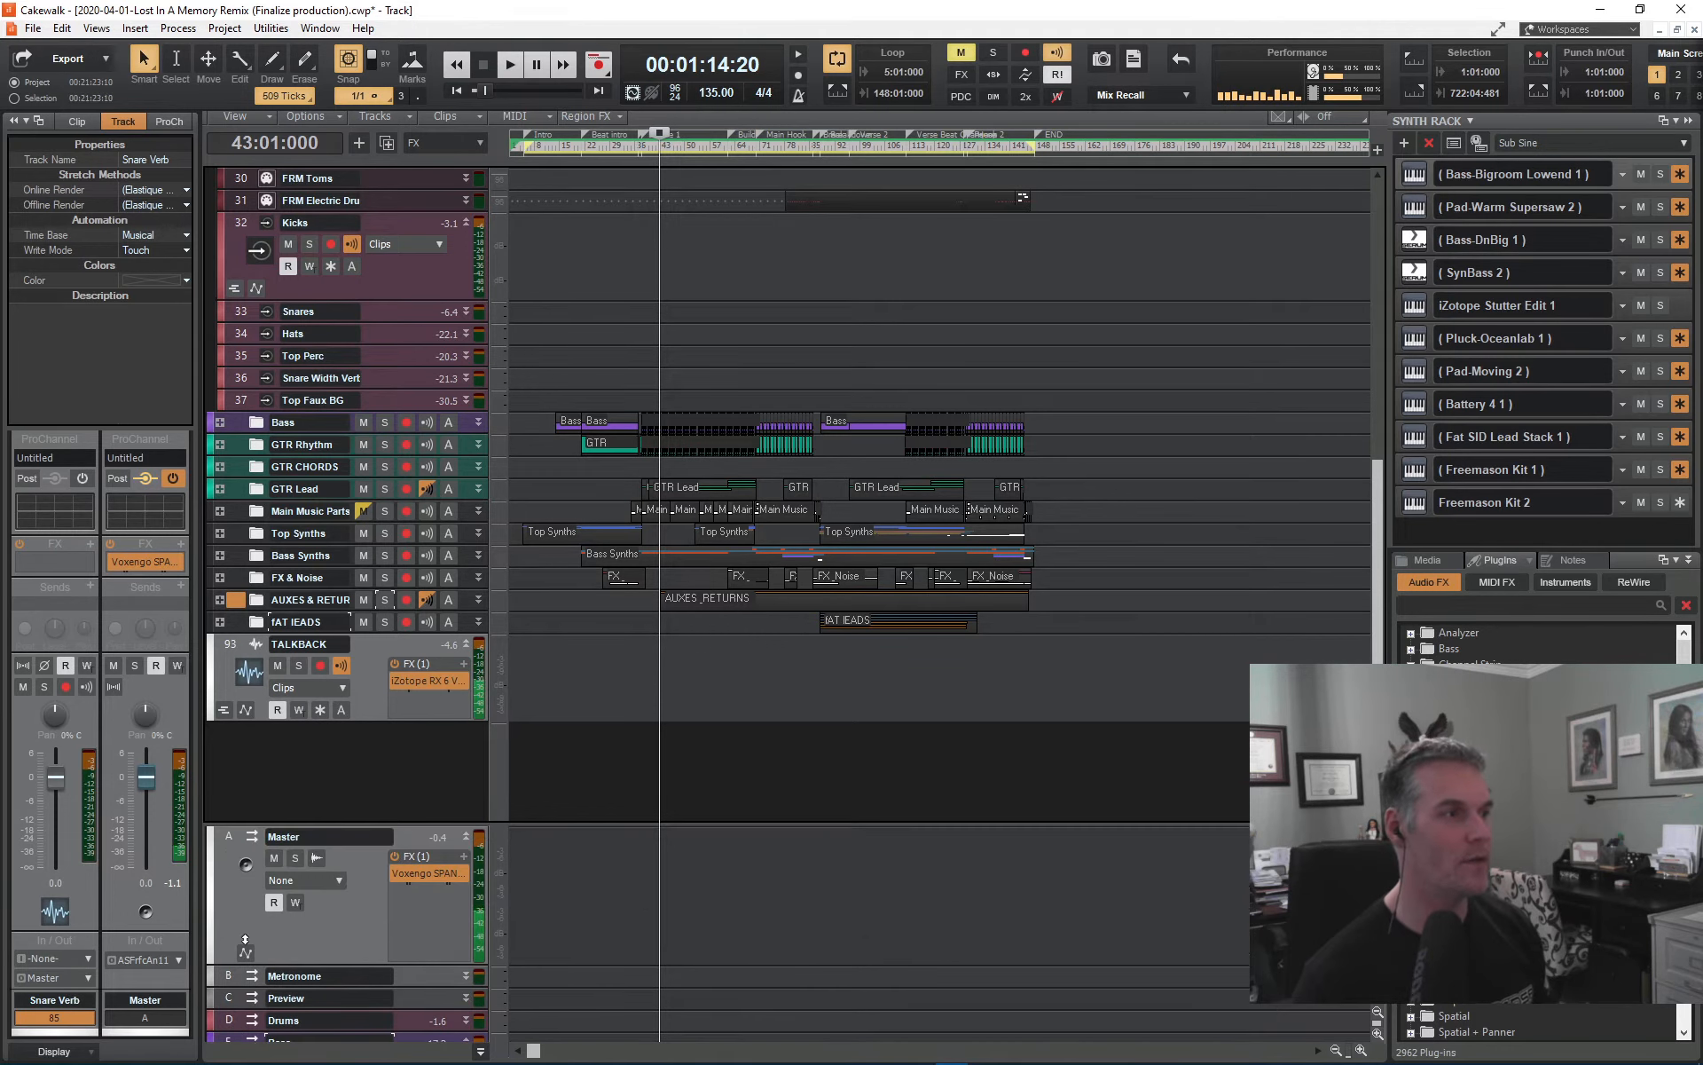
left_click(231, 834)
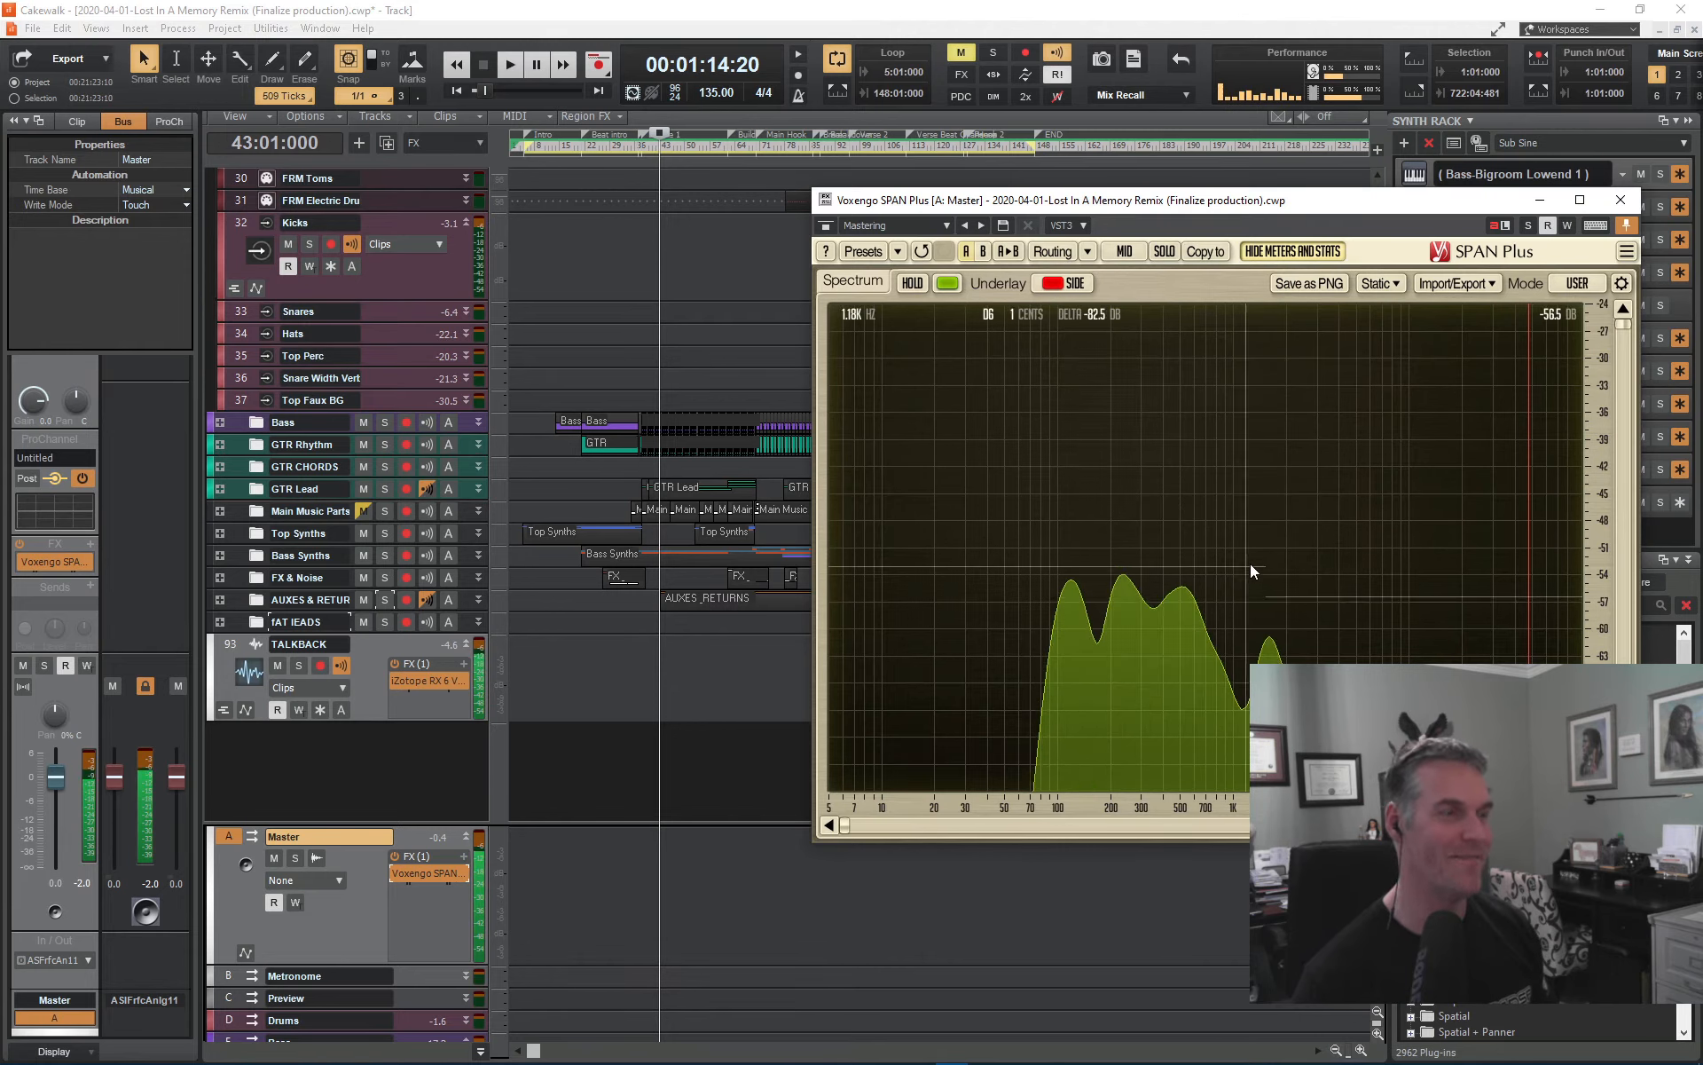
left_click(169, 121)
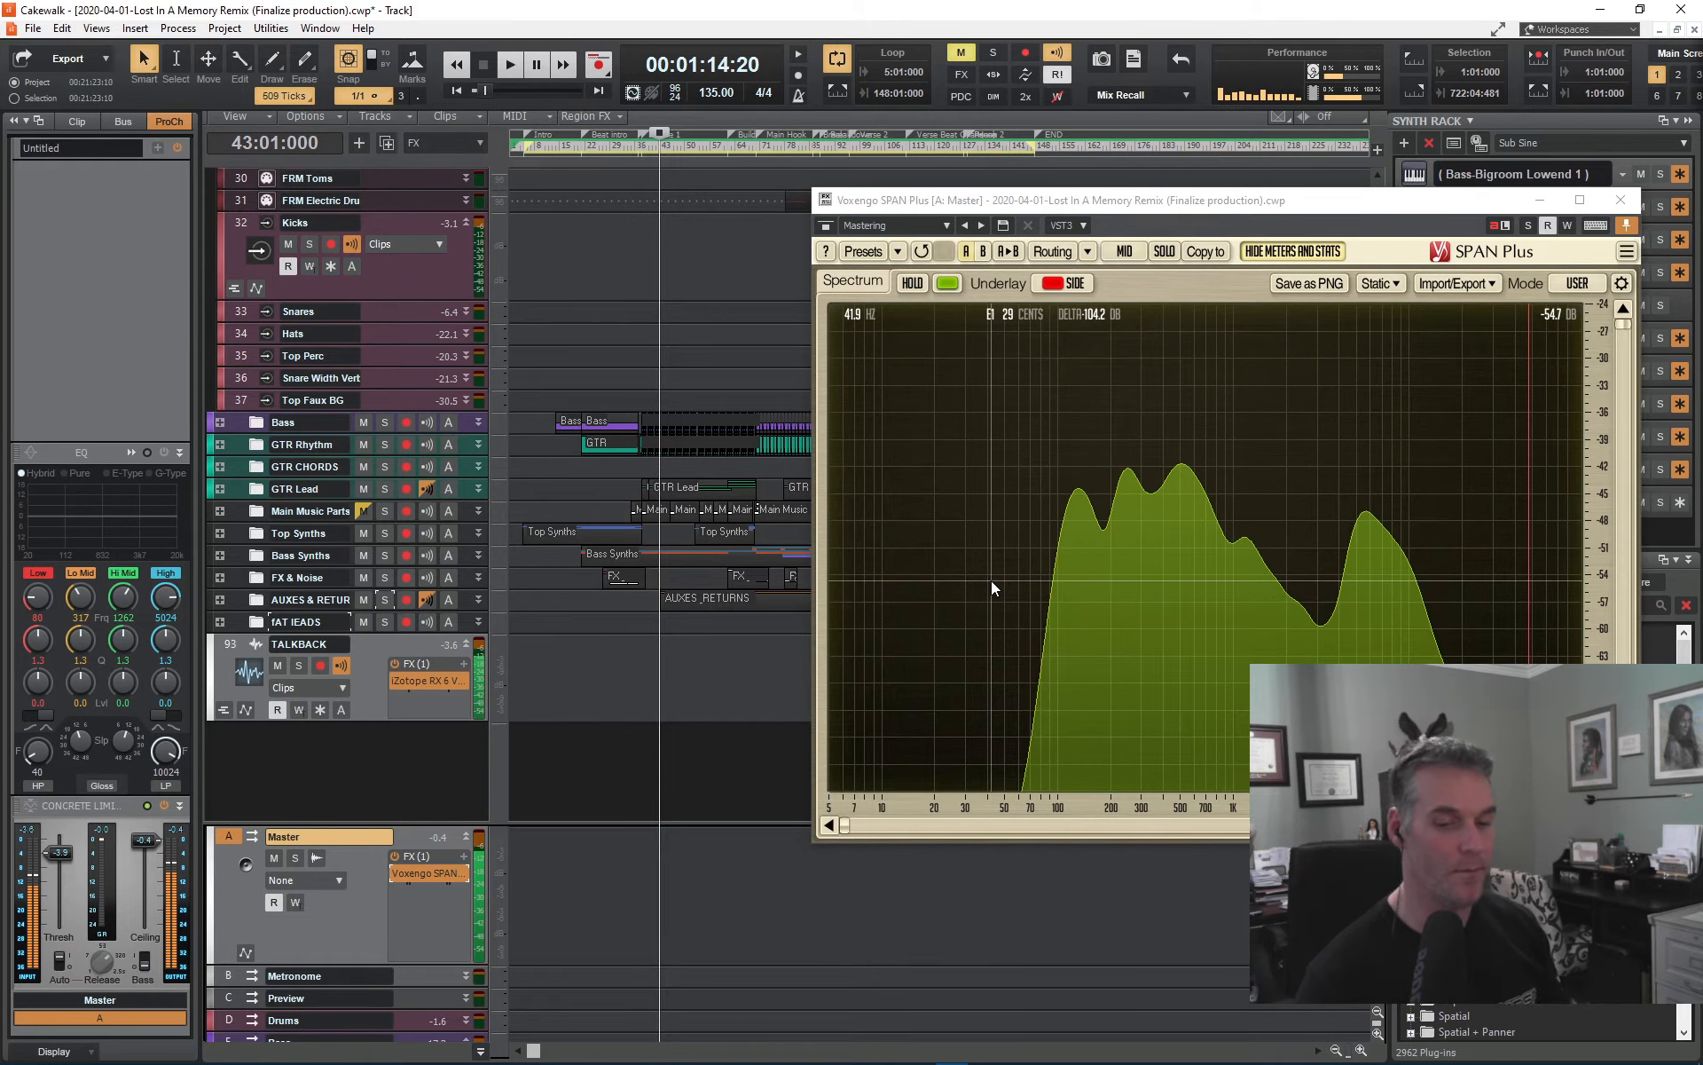
key("space")
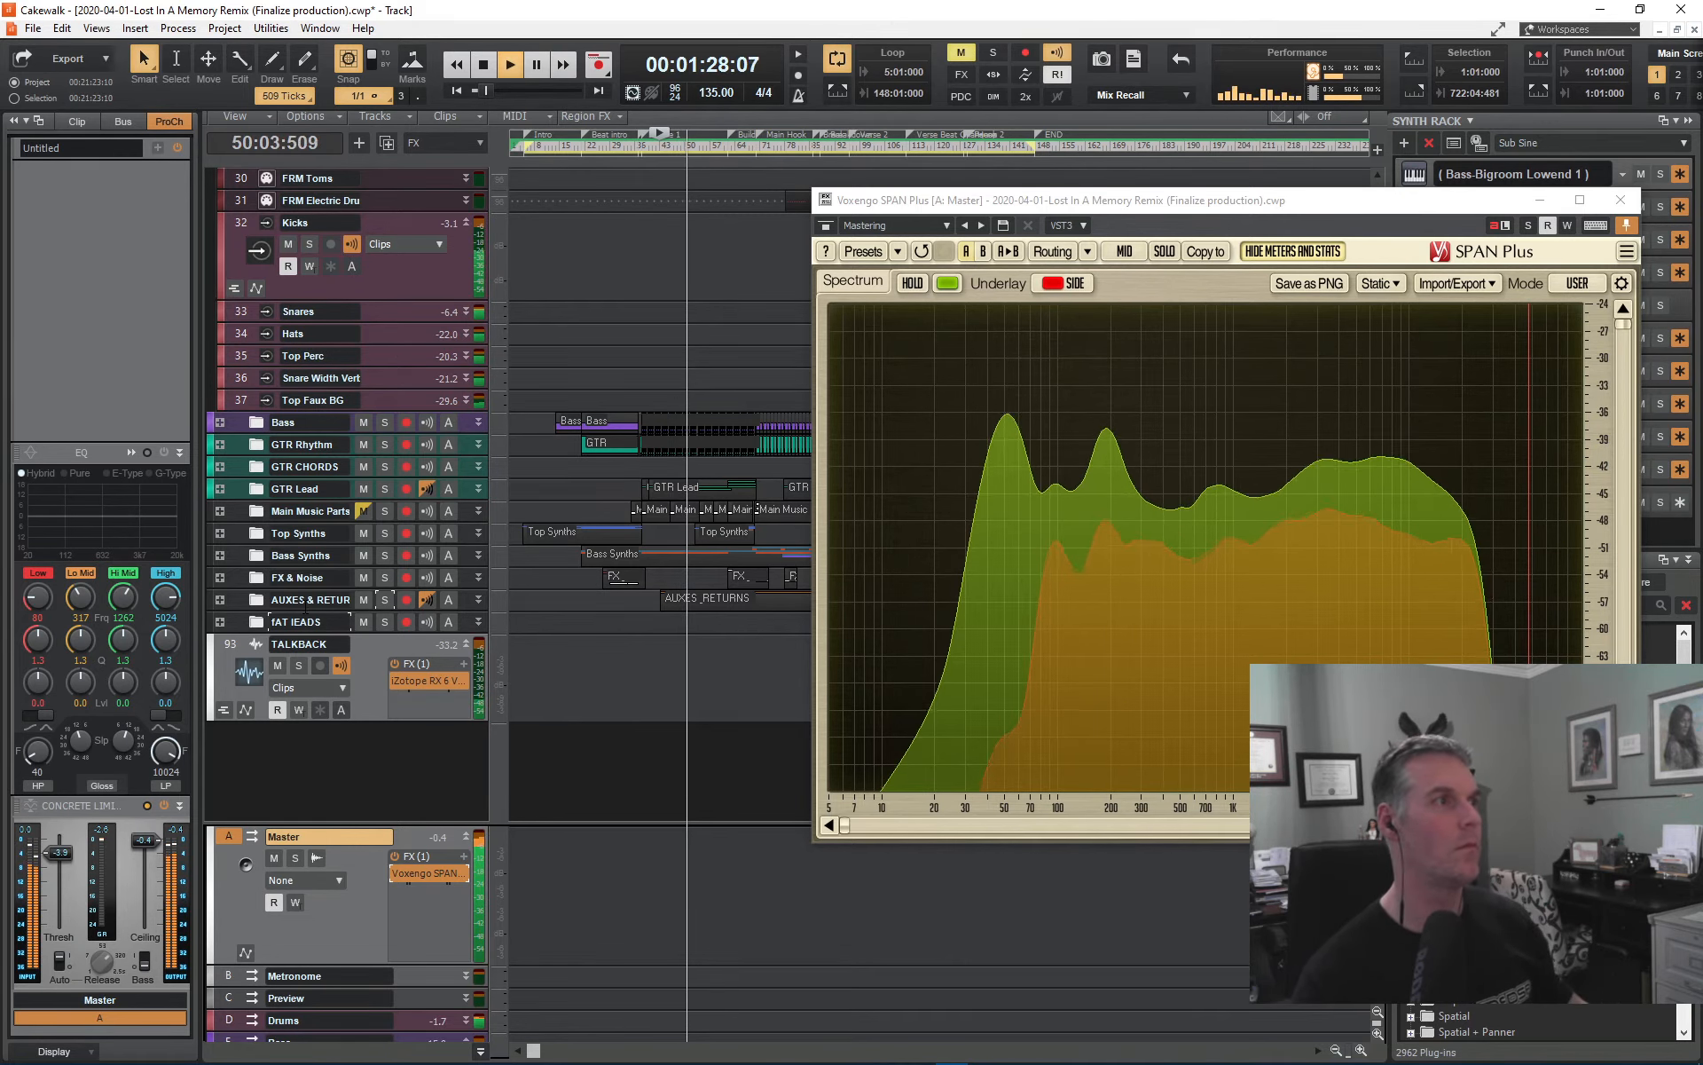
- Audition the GTR Lead folder in solo during playback, stop the transport, and unsolo the folder
left_click(384, 488)
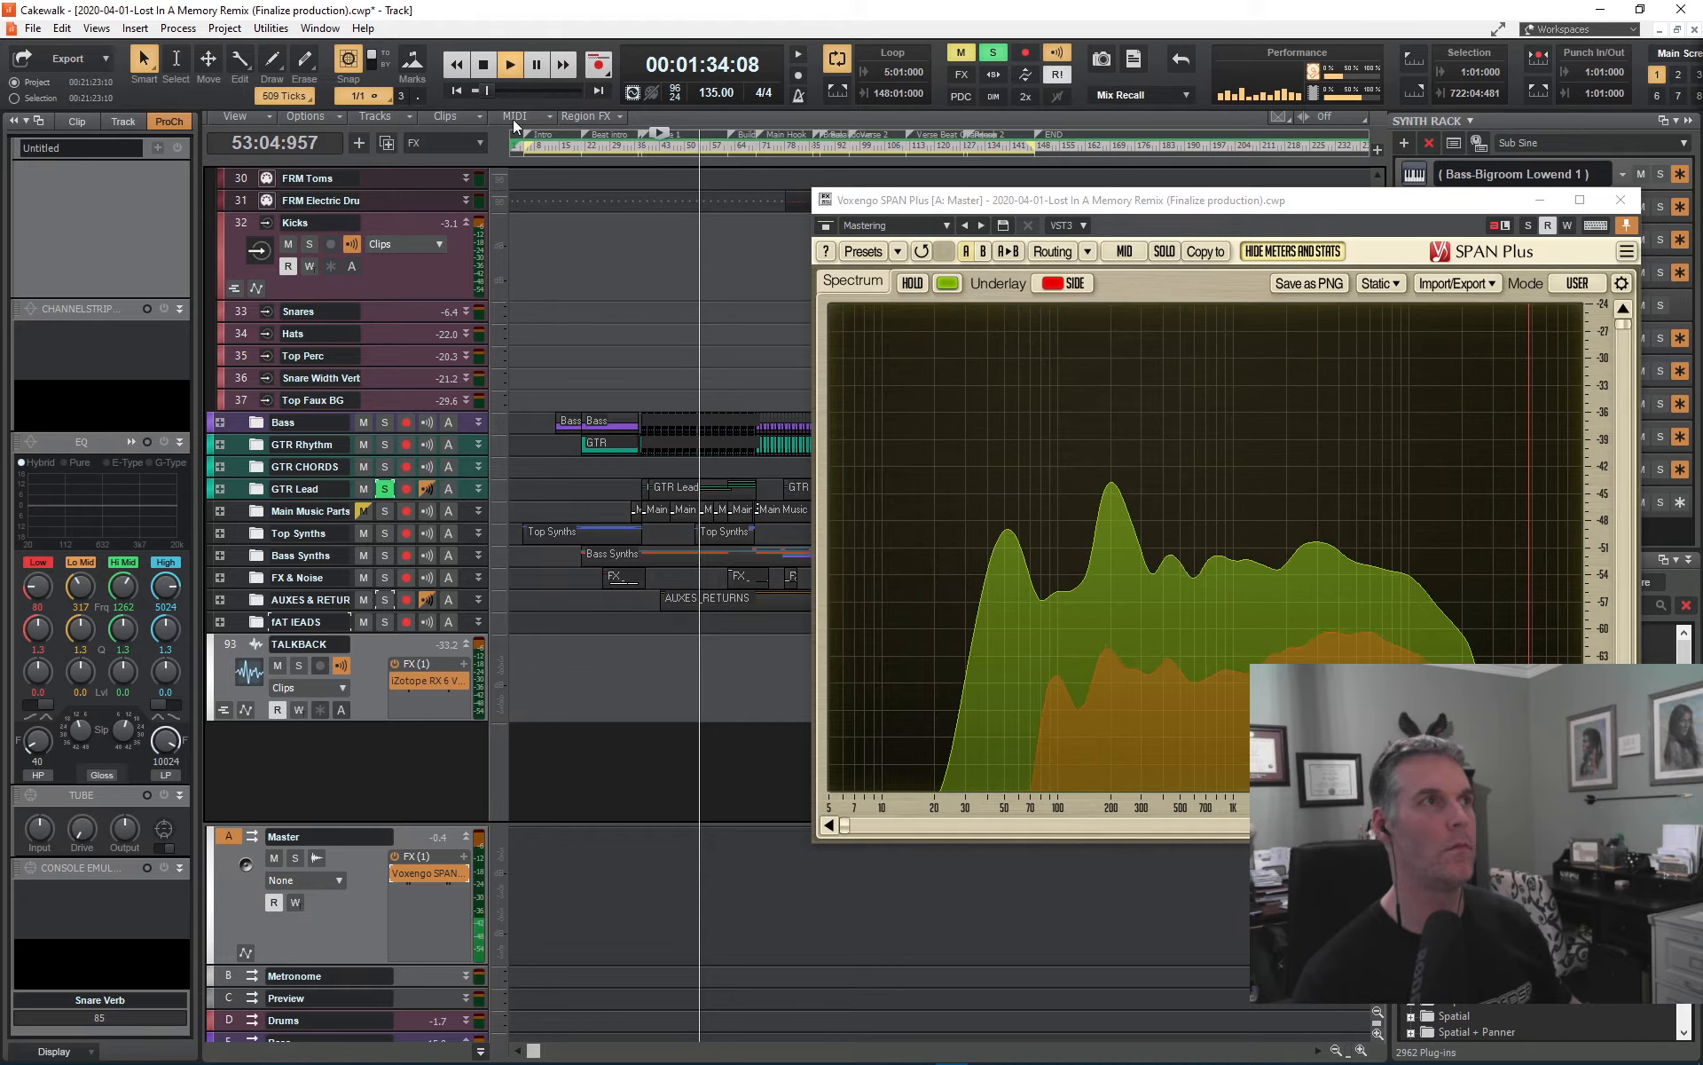
left_click(483, 66)
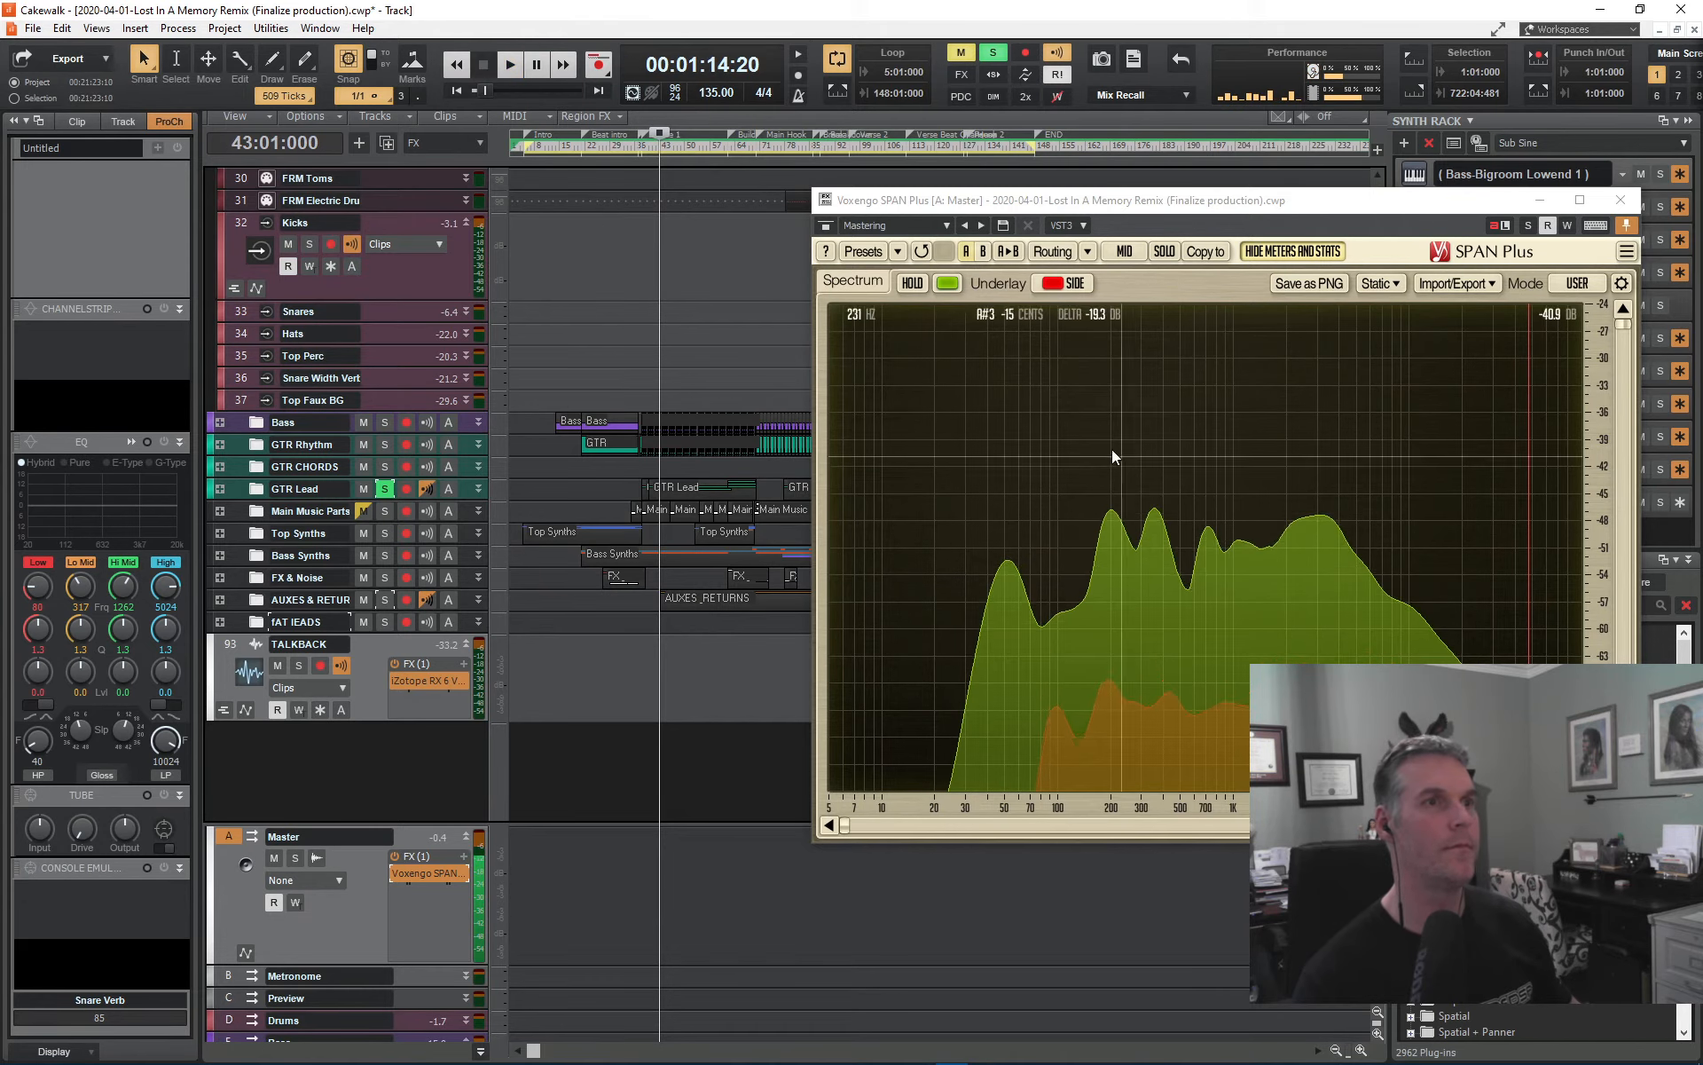
left_click(384, 488)
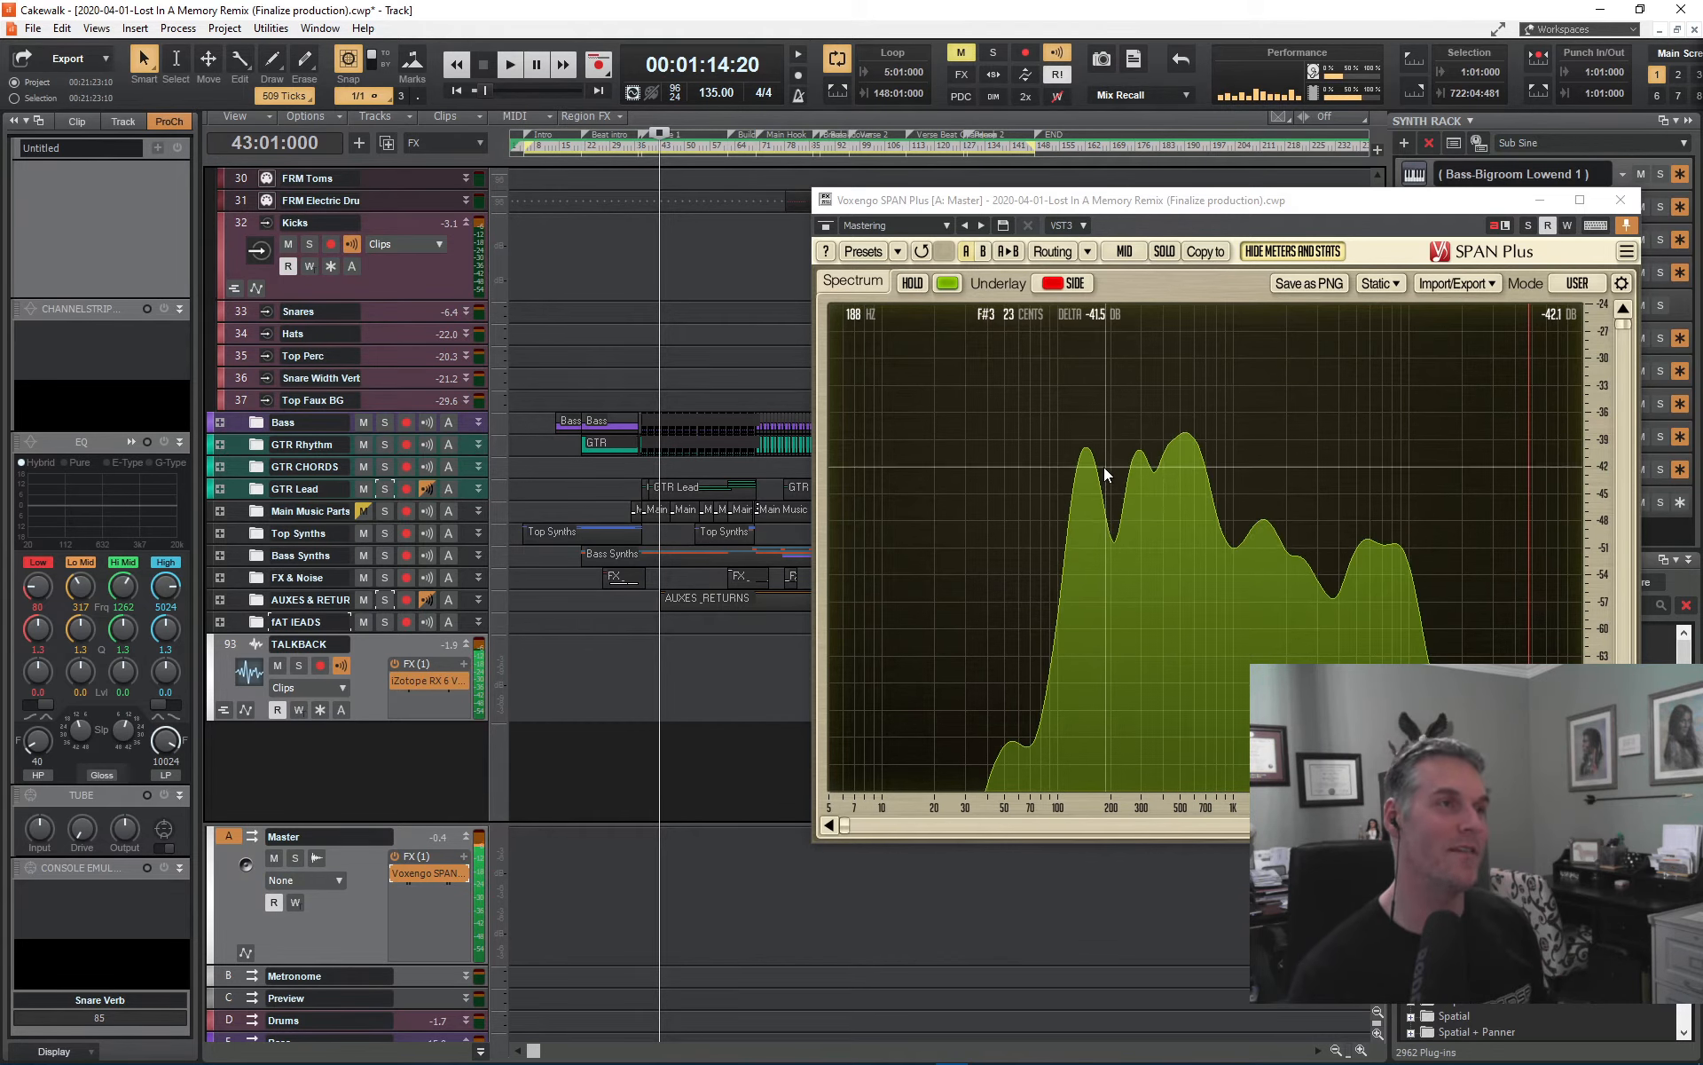
- Expand the GTR Rhythm folder and show the GTR bus's channel strip and properties in the inspector
left_click(221, 444)
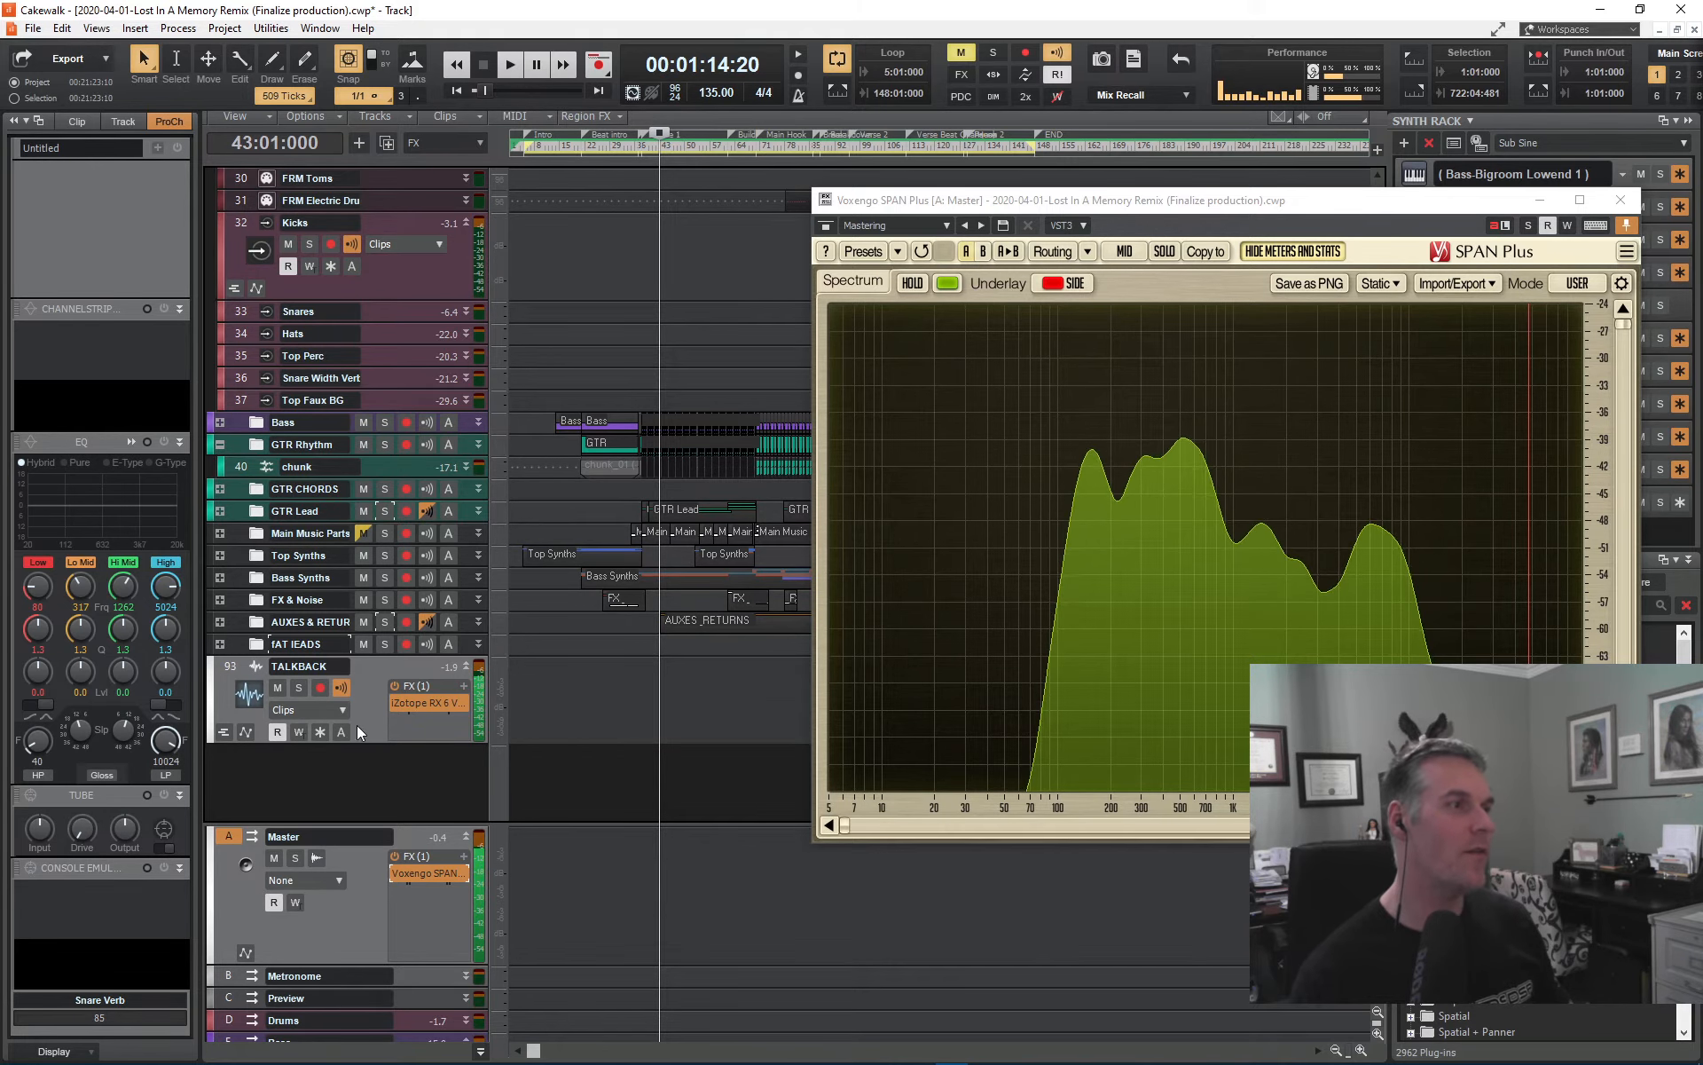
scroll(373, 975, "down", 3)
left_click(457, 953)
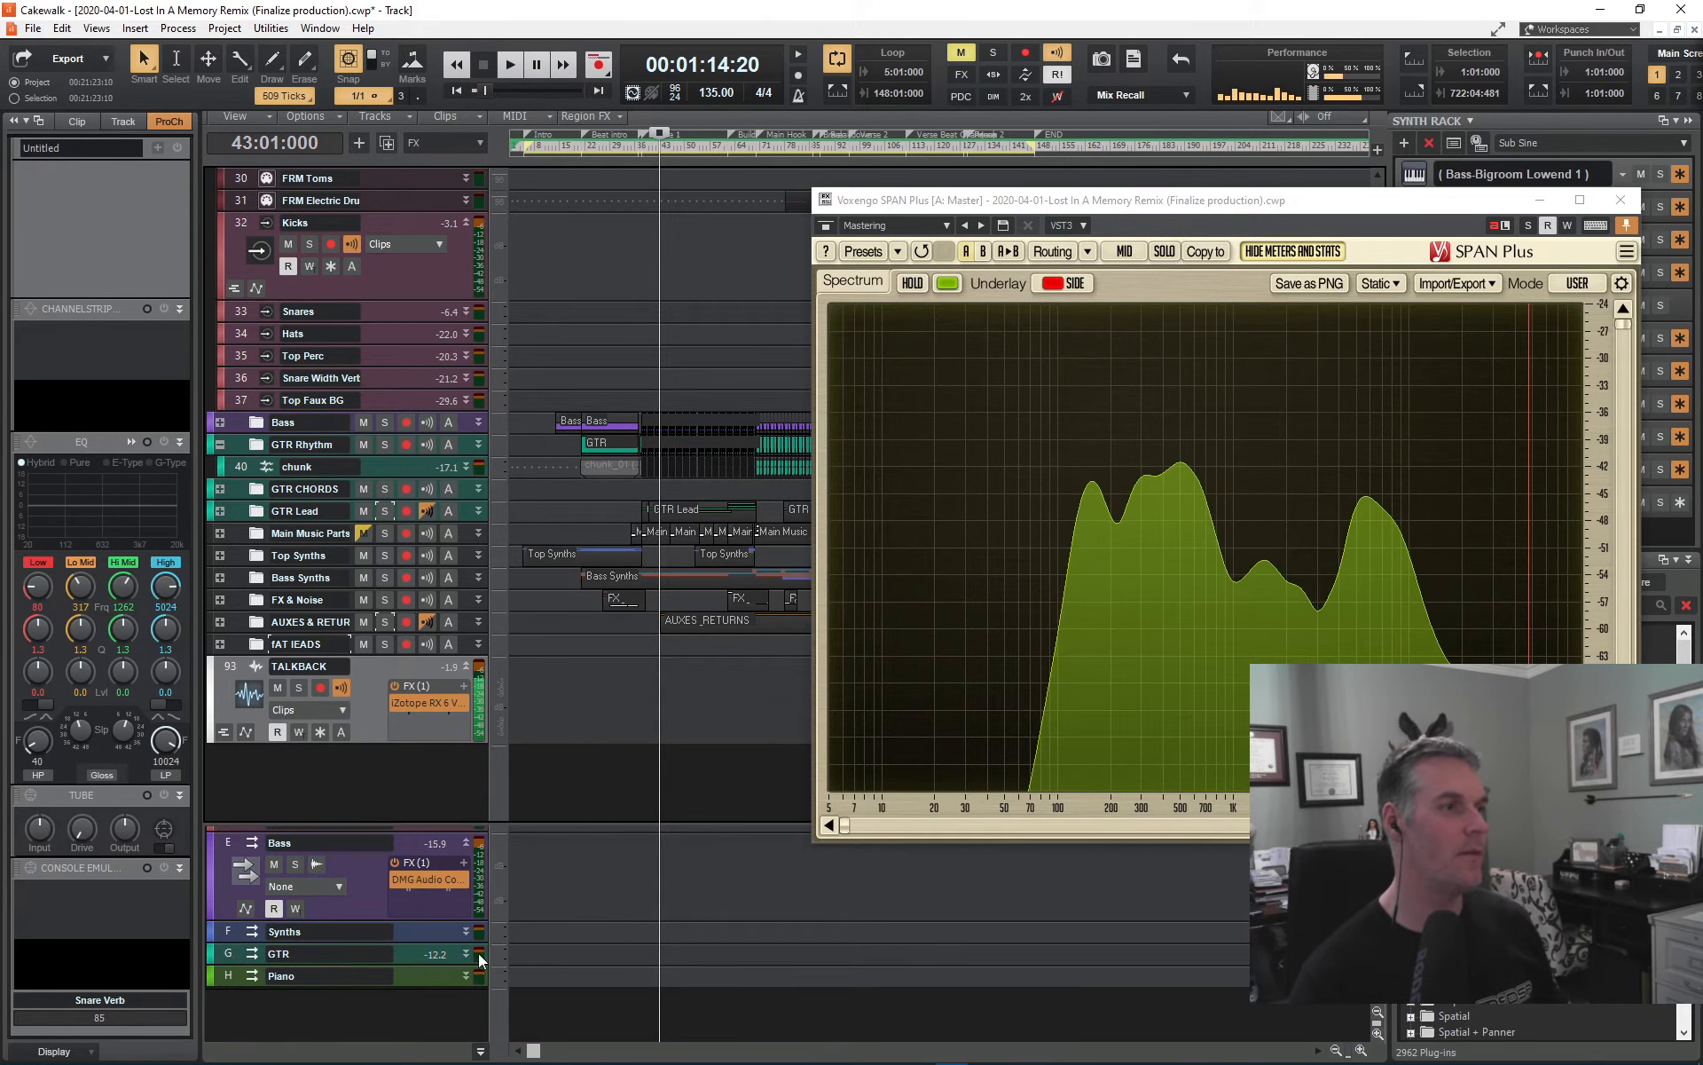
left_click(122, 121)
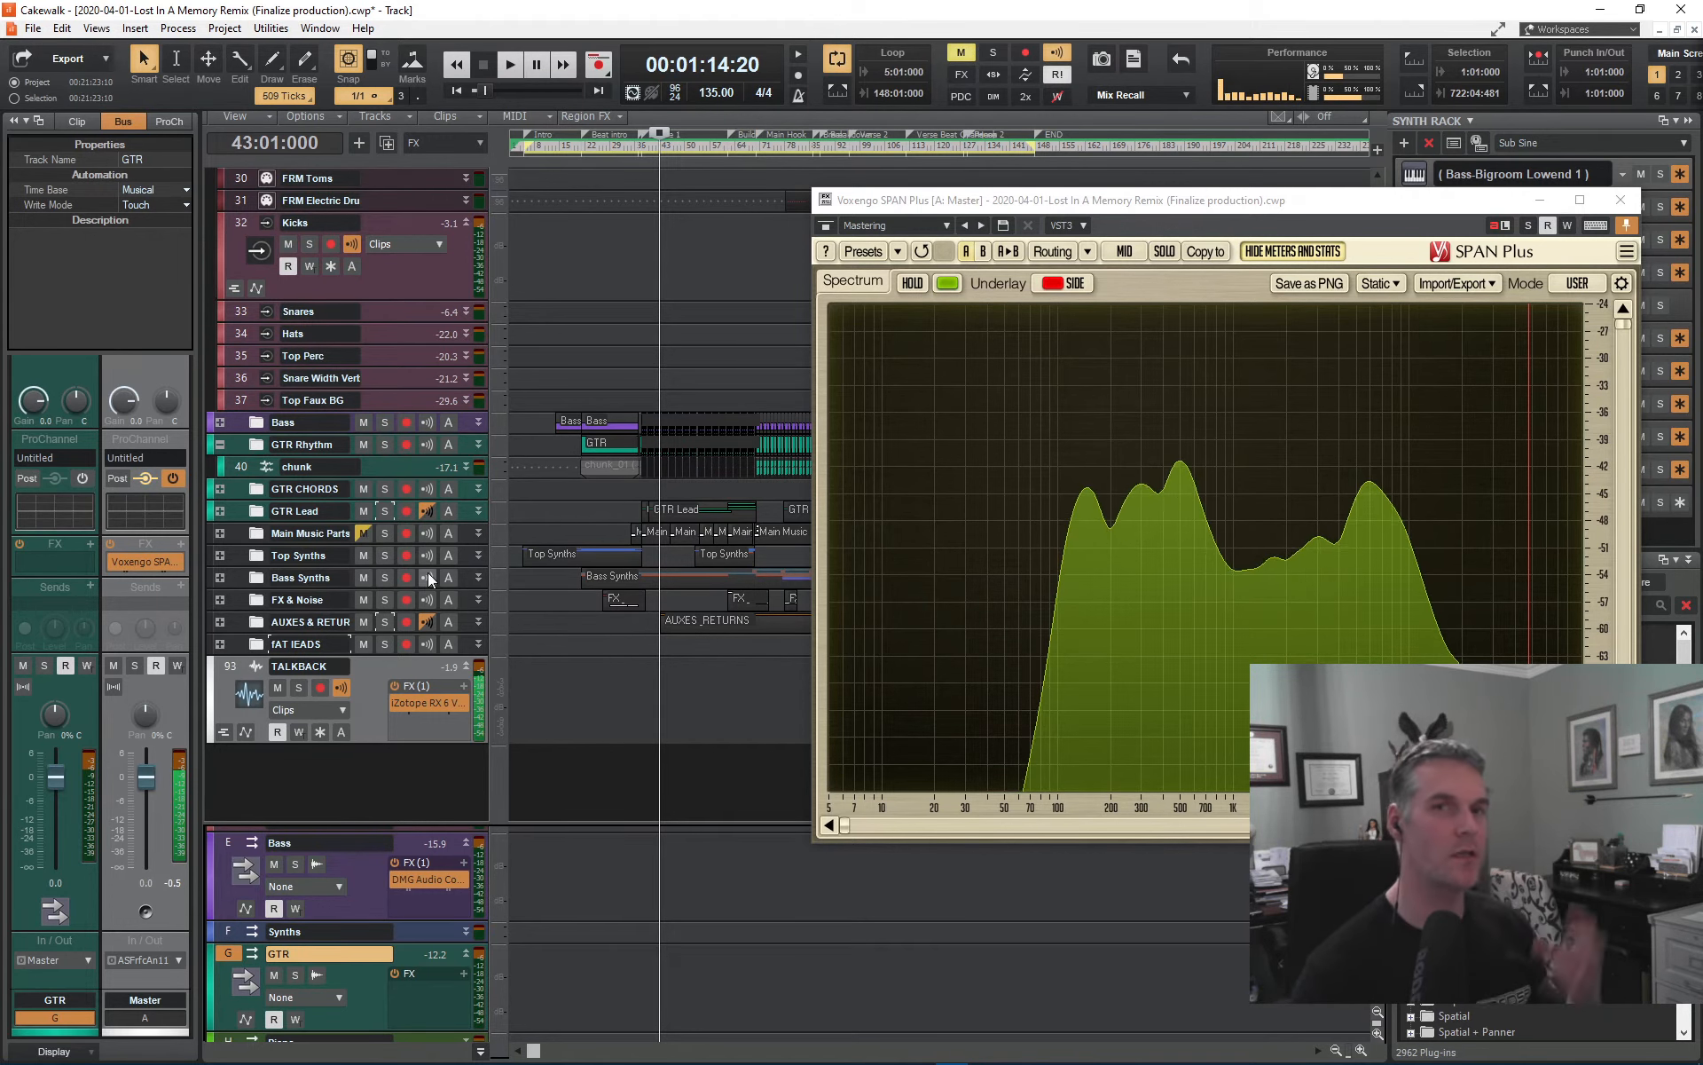
- Inspect the channel strips of the Snares and Kicks tracks and bring the drum source tracks above them into view
left_click(243, 313)
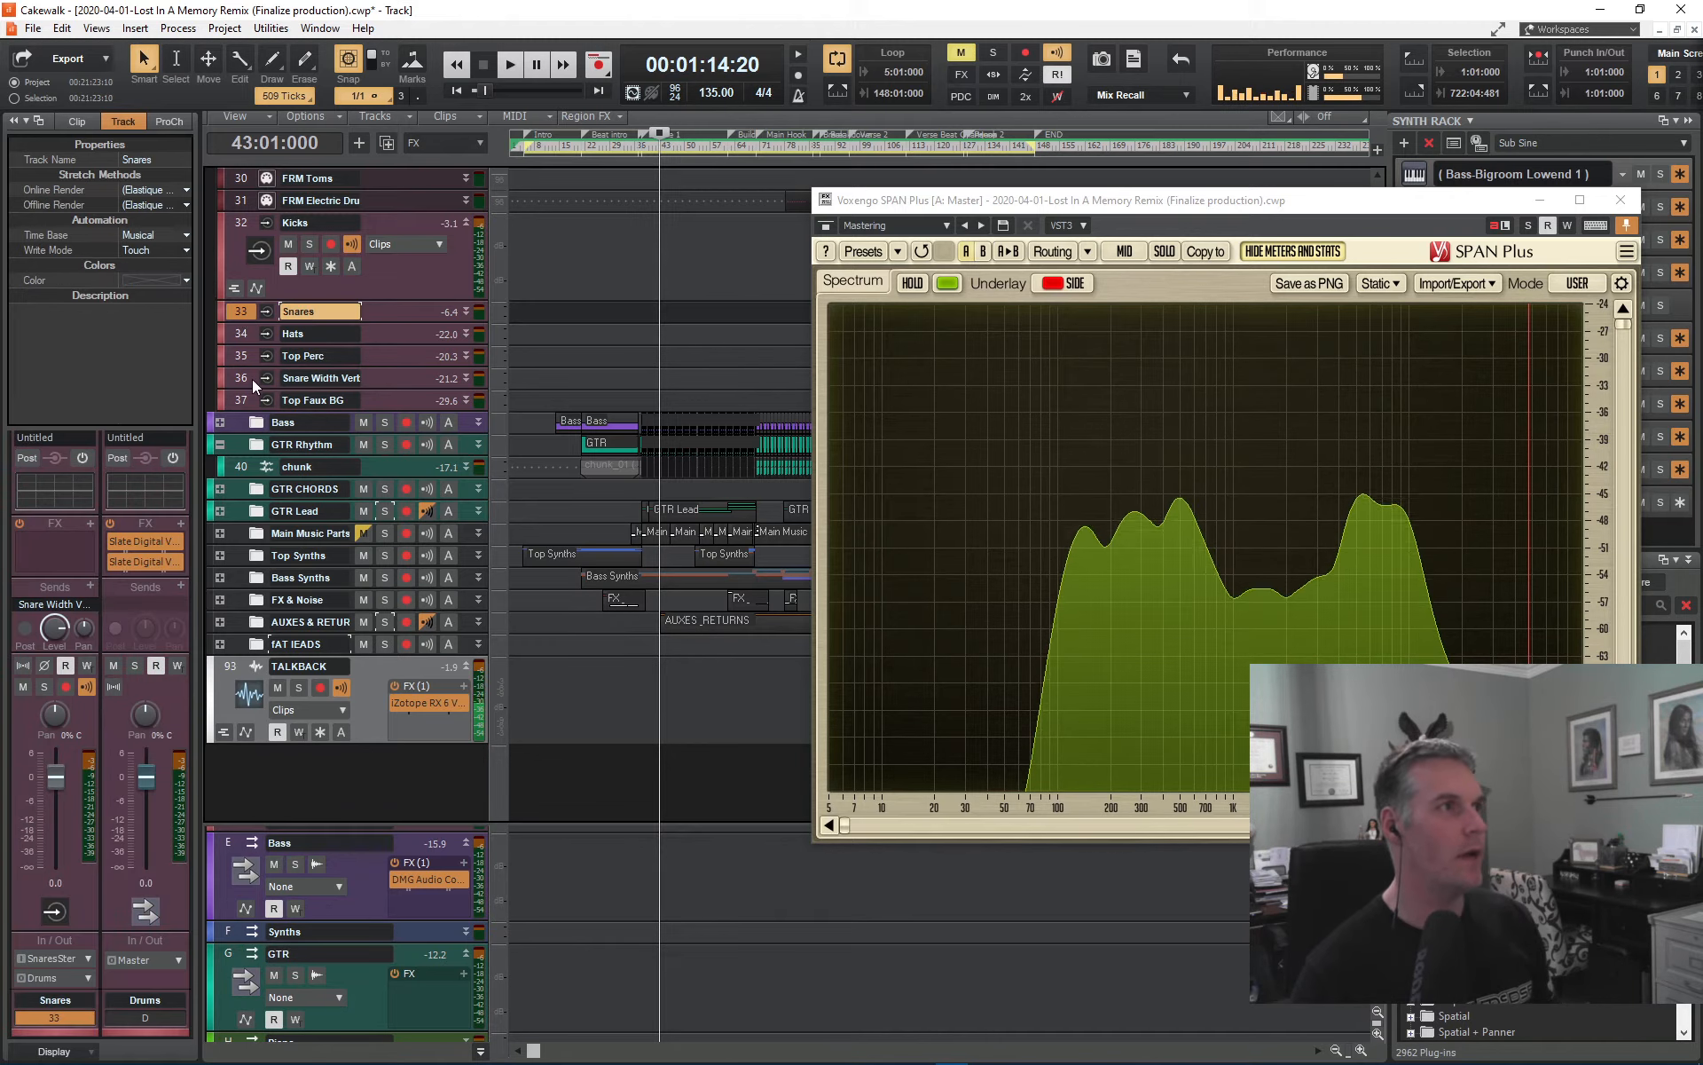
scroll(393, 412, "up", 1)
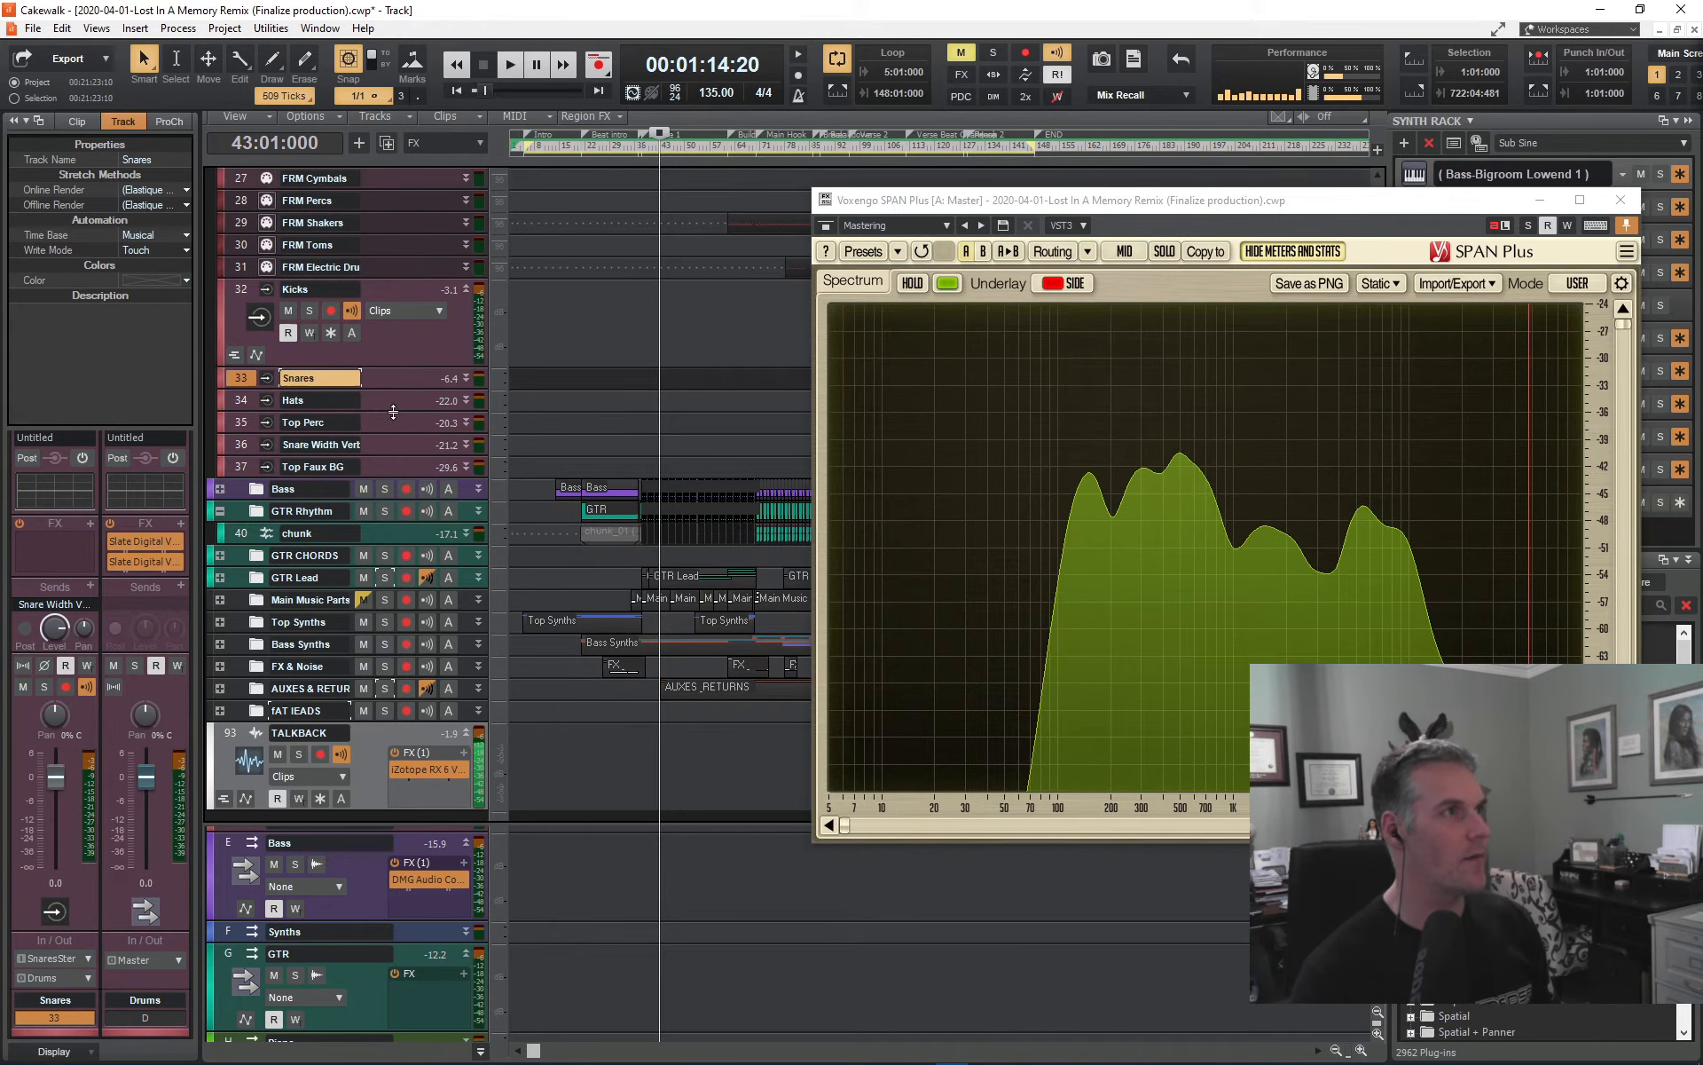
left_click(243, 289)
scroll(281, 291, "up", 2)
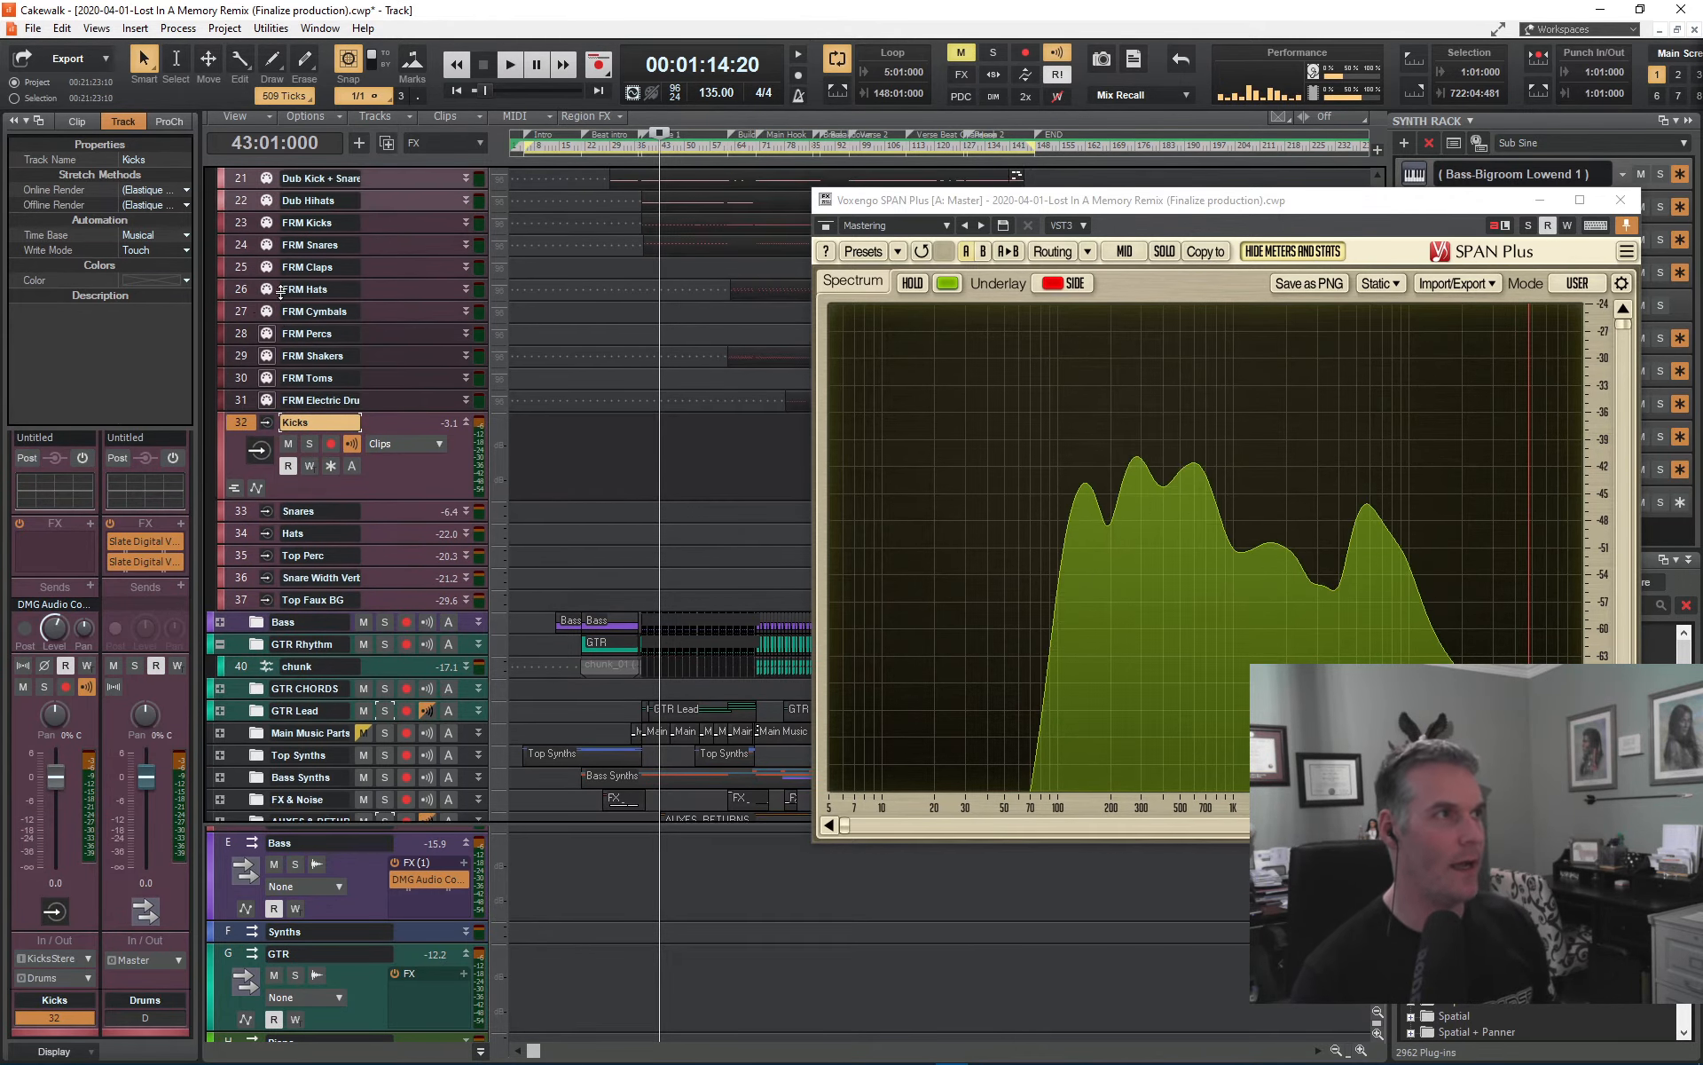
- Examine the Snares, Hats, Top Perc and Kicks tracks and the Drums bus in the channel strip
scroll(281, 292, "up", 1)
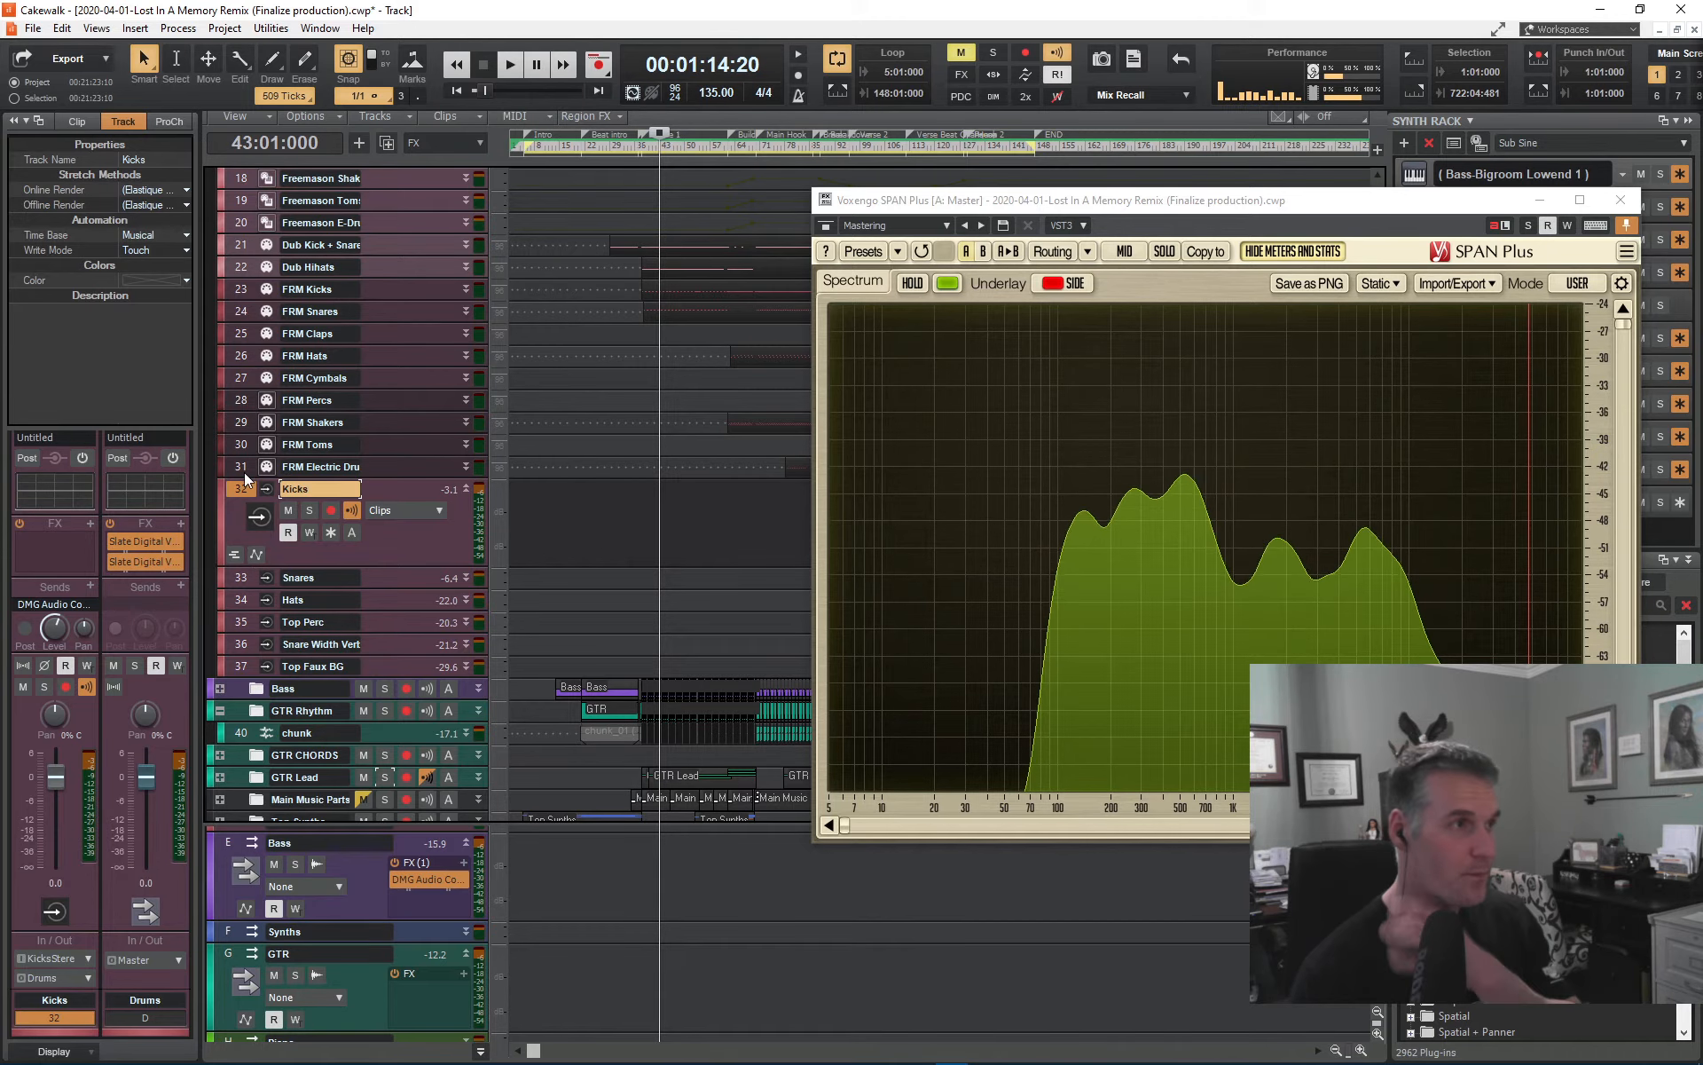
left_click(241, 583)
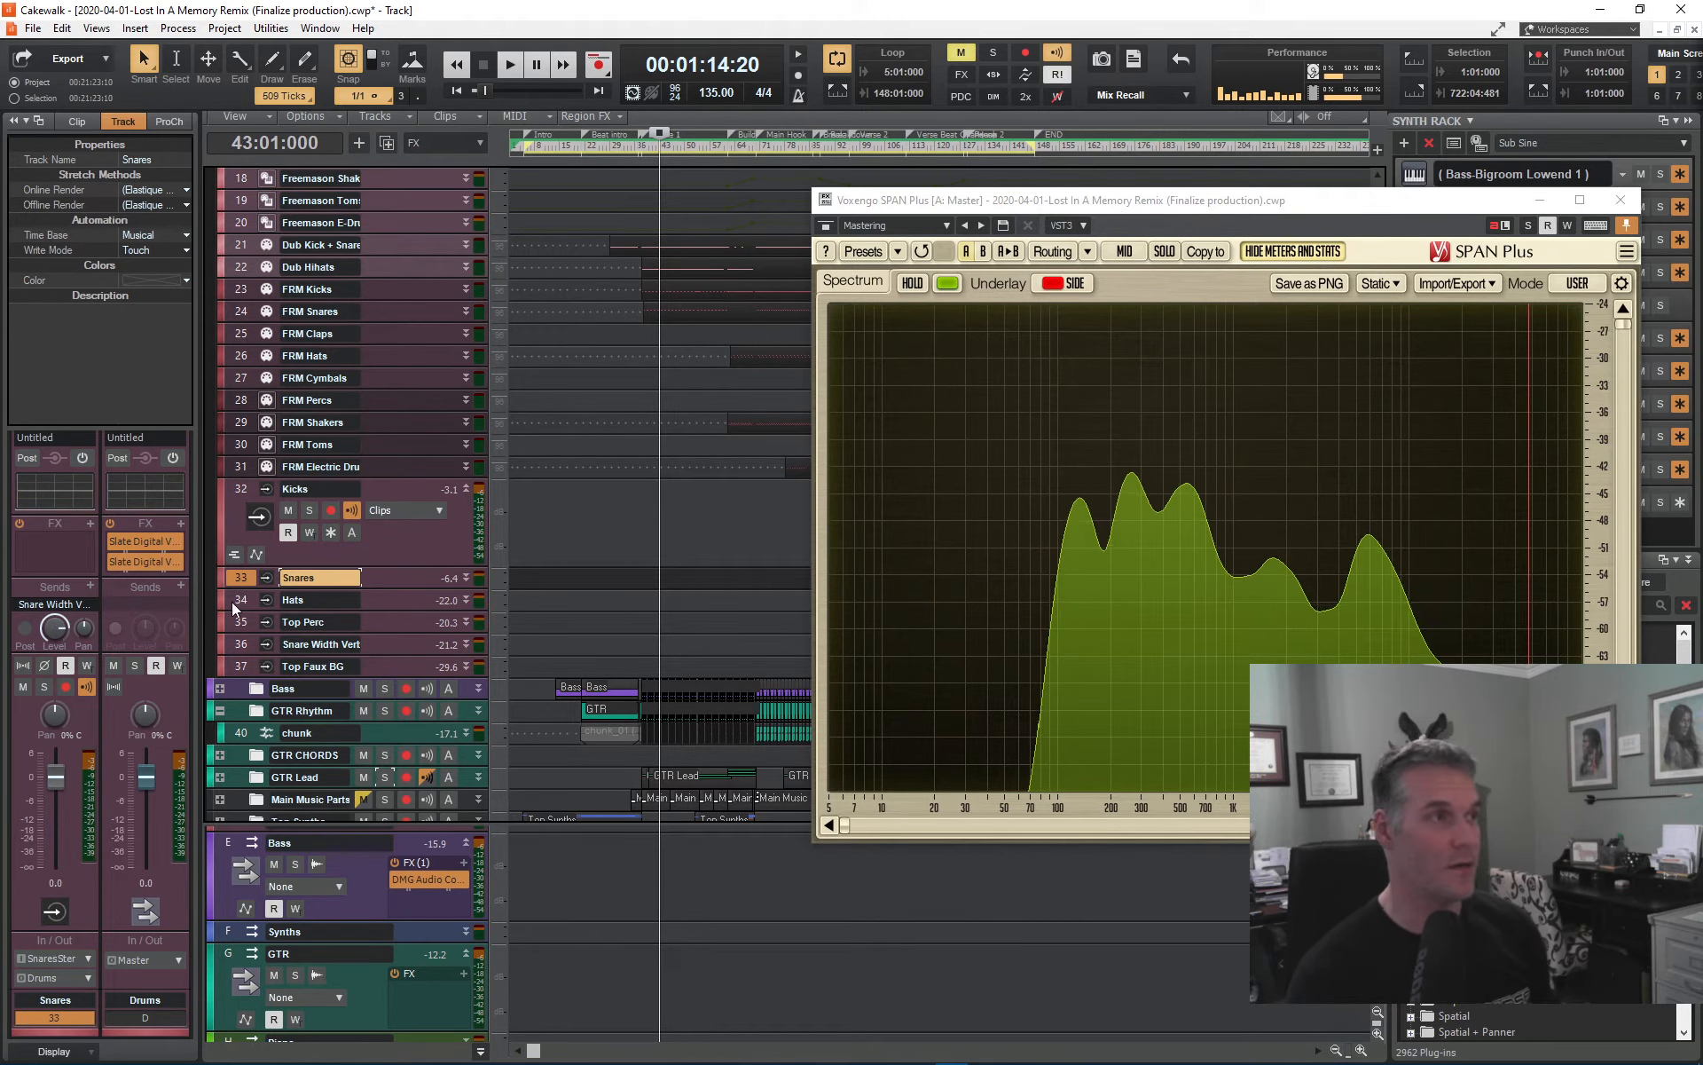
left_click(248, 603)
left_click(248, 624)
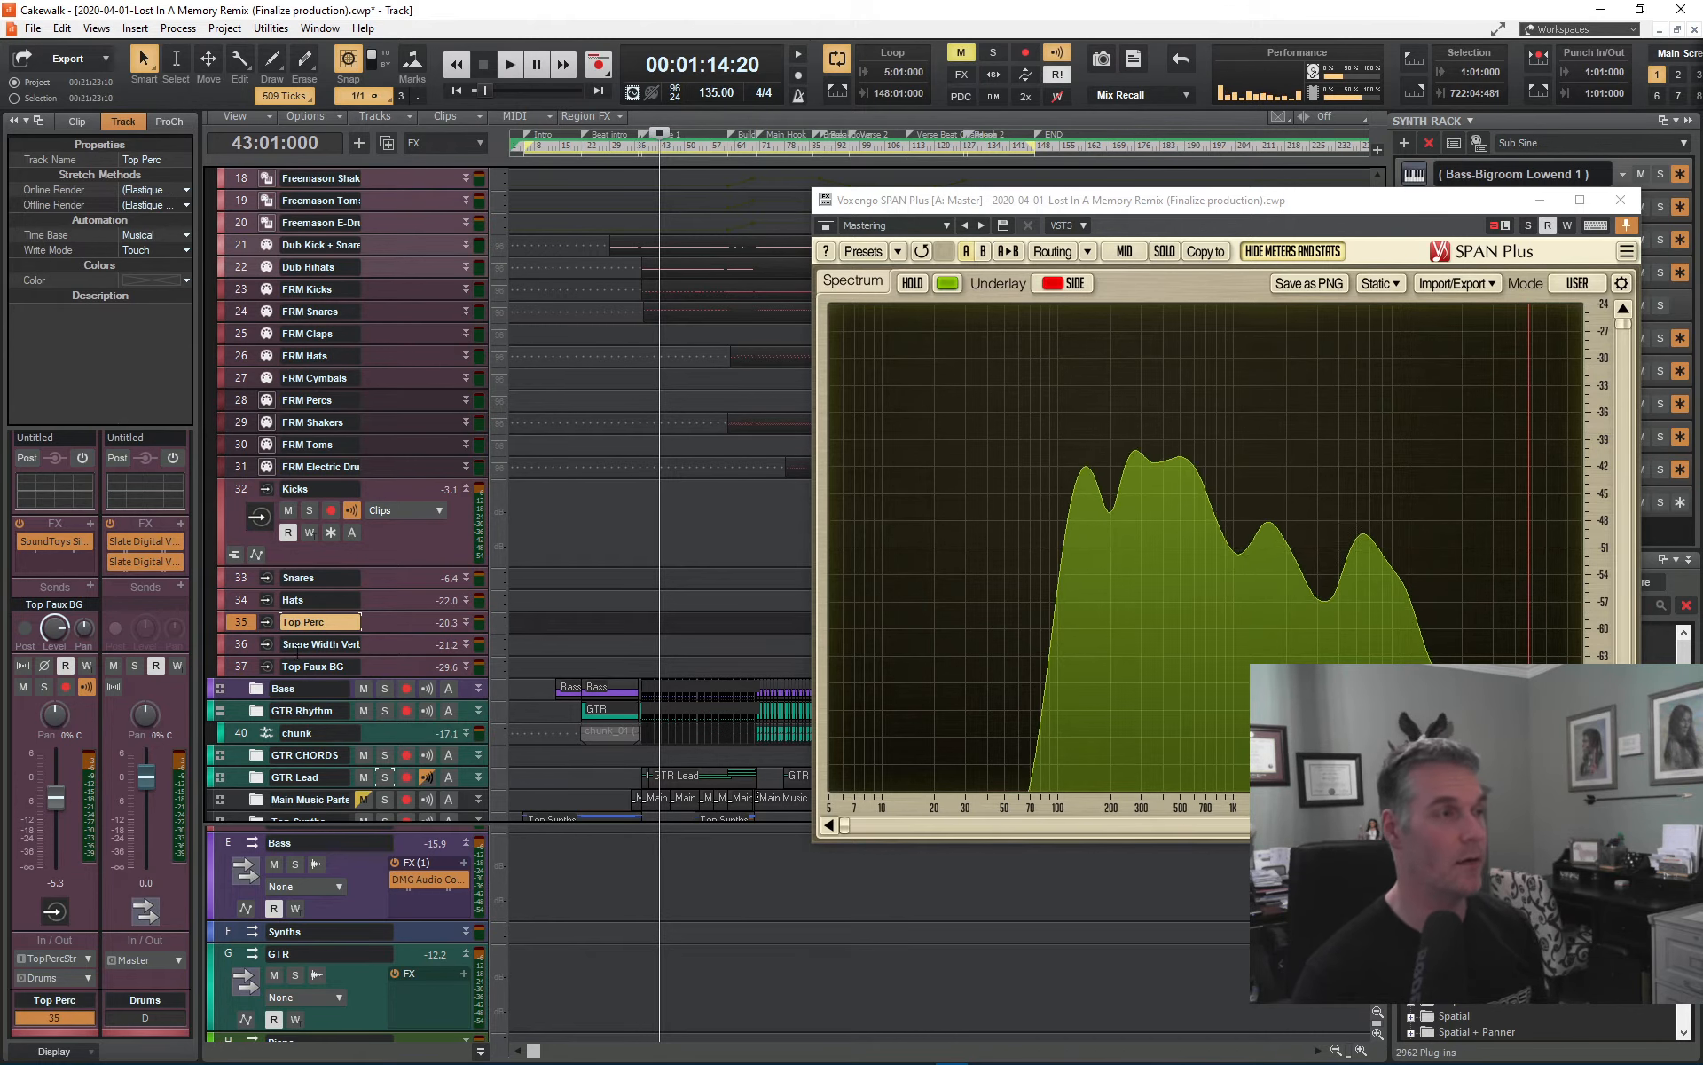
left_click(242, 492)
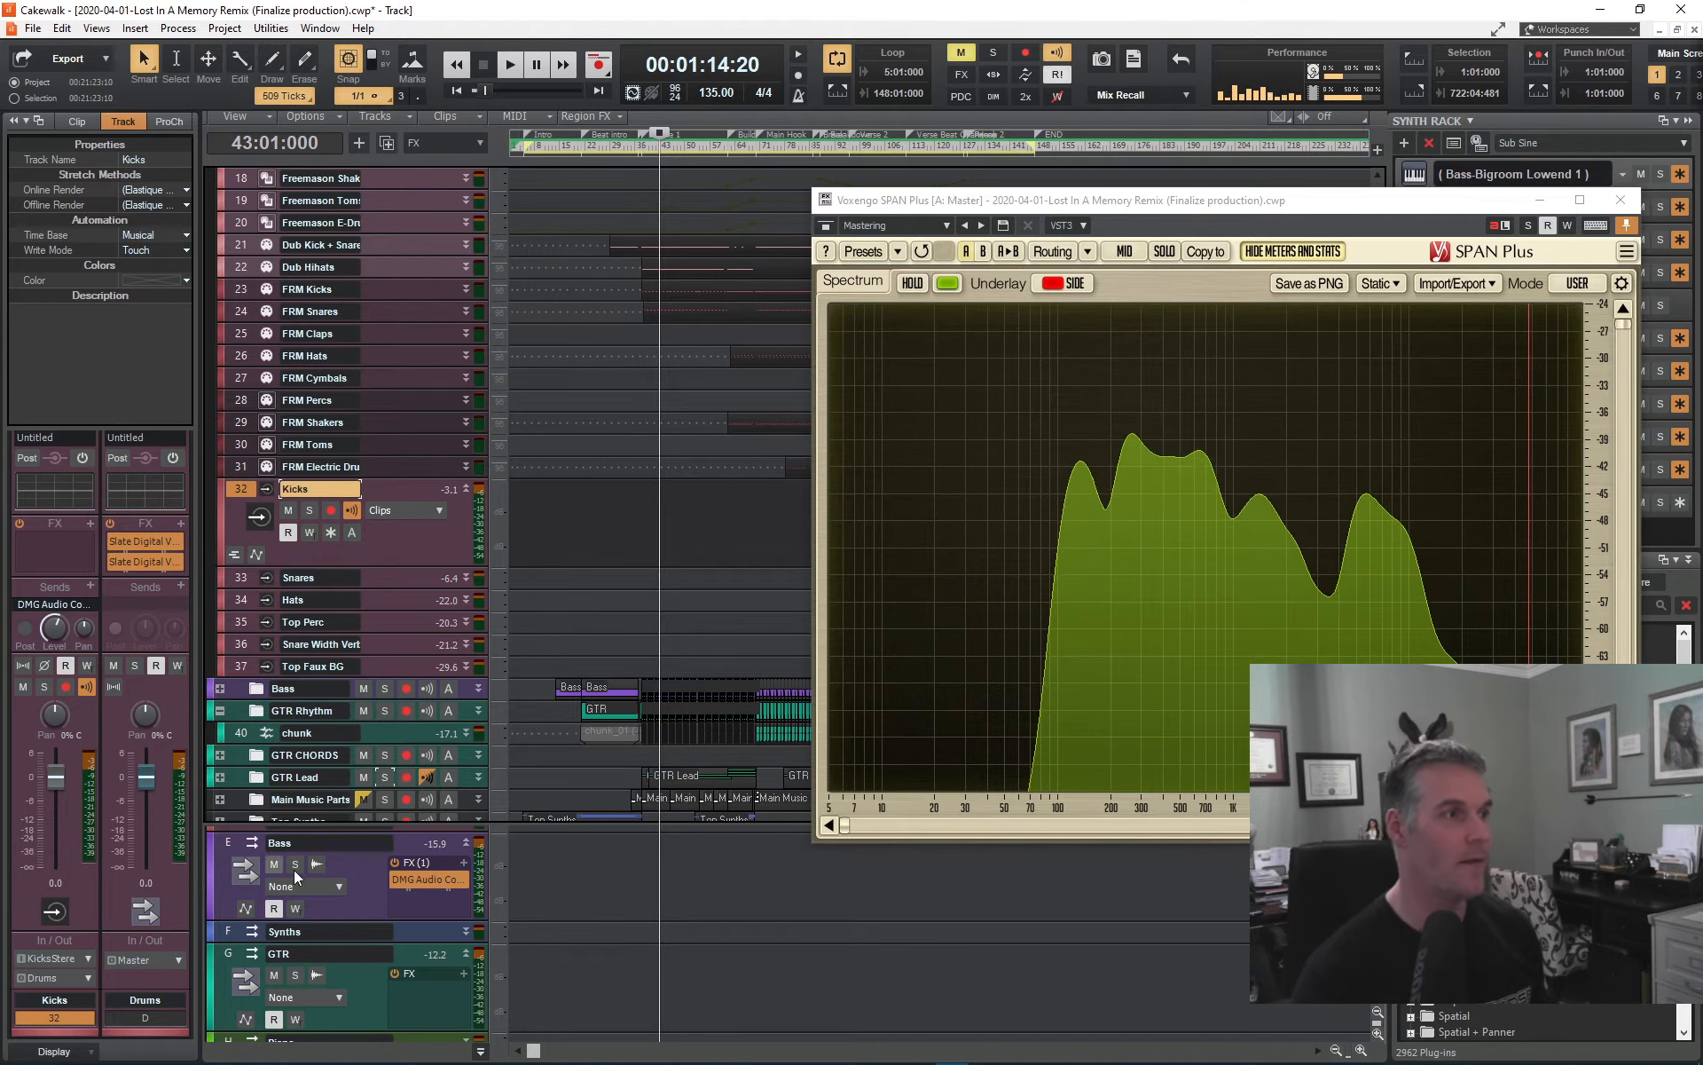
scroll(238, 887, "up", 3)
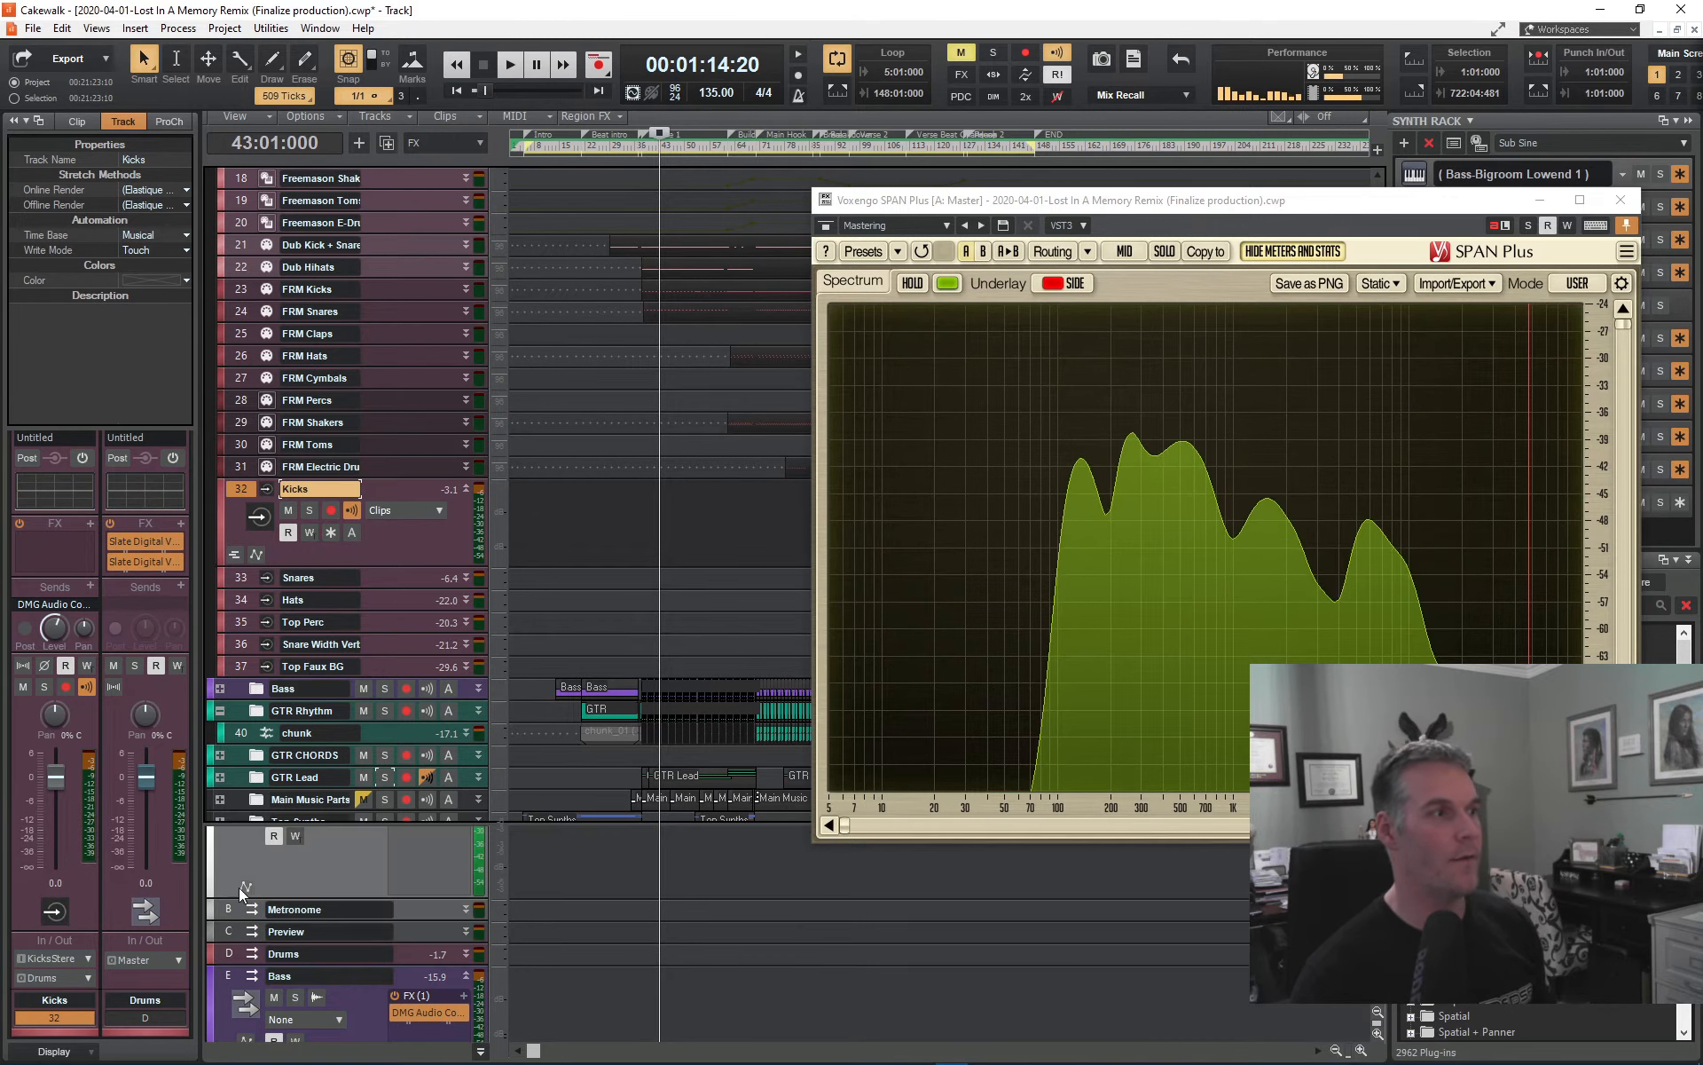
left_click(233, 953)
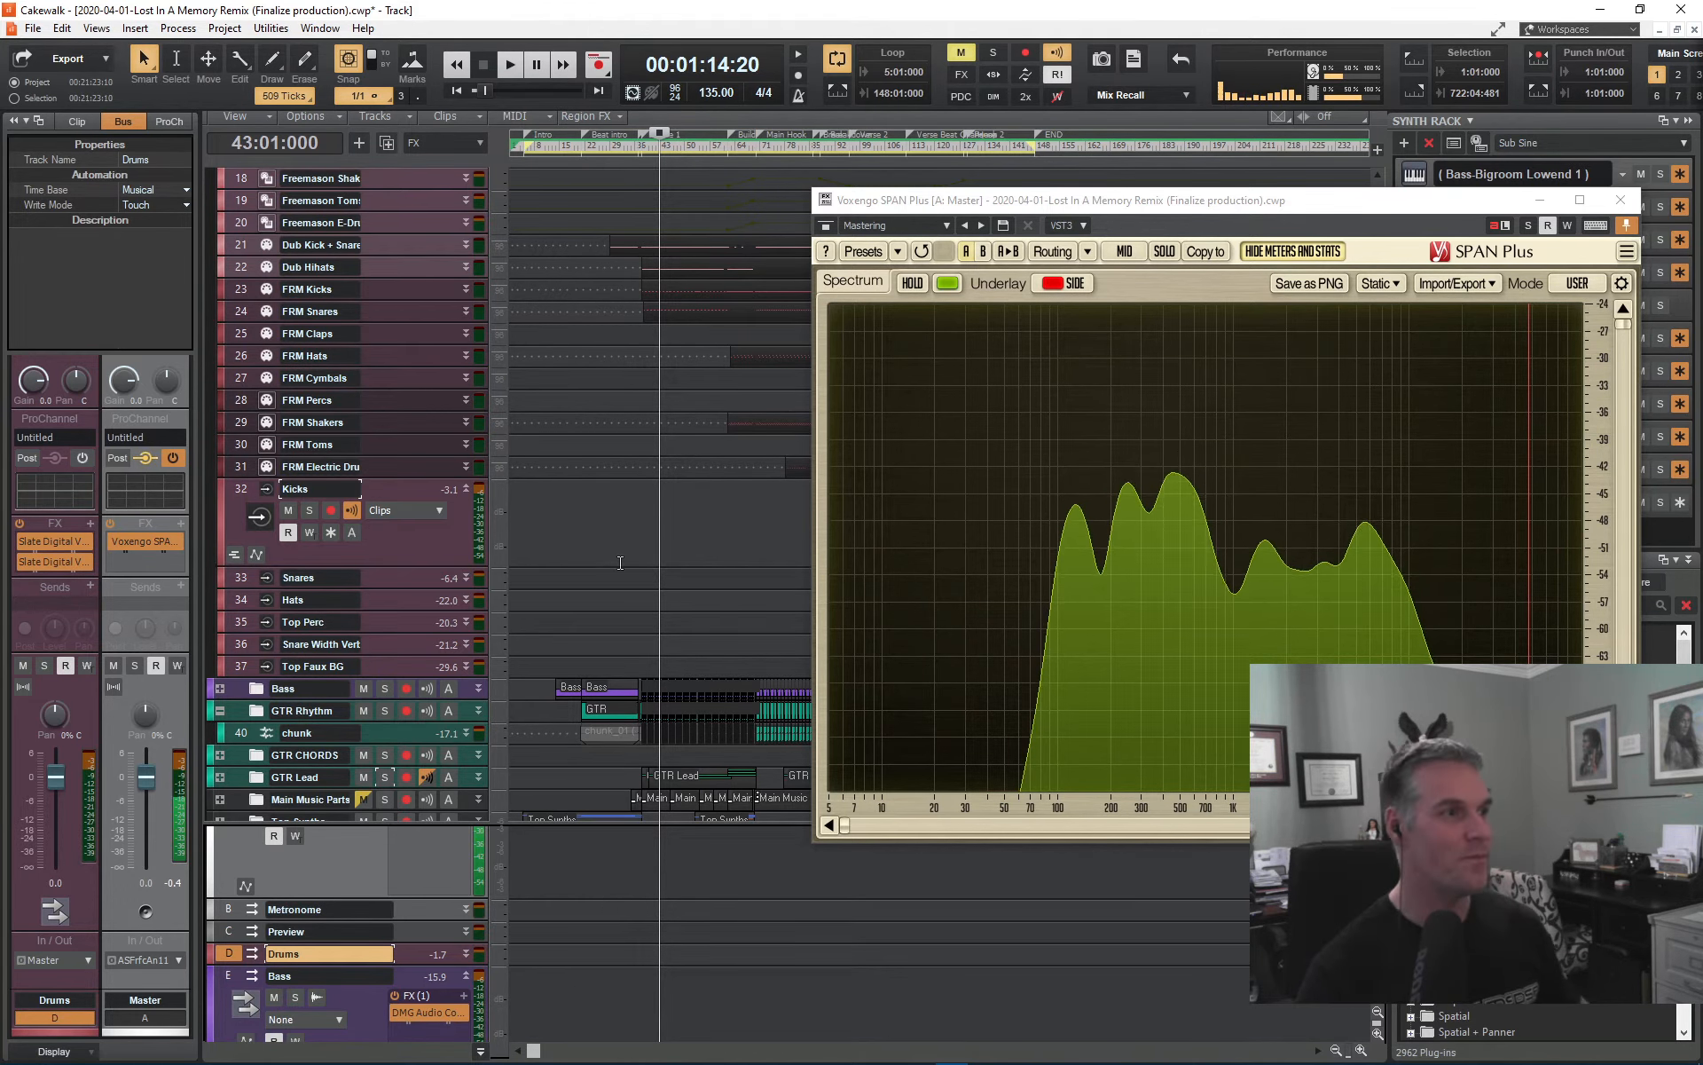
- Play the song with the Kicks track selected, close the SPAN Plus analyzer and search the audio effects for "fabfilter pro-q"
key("space")
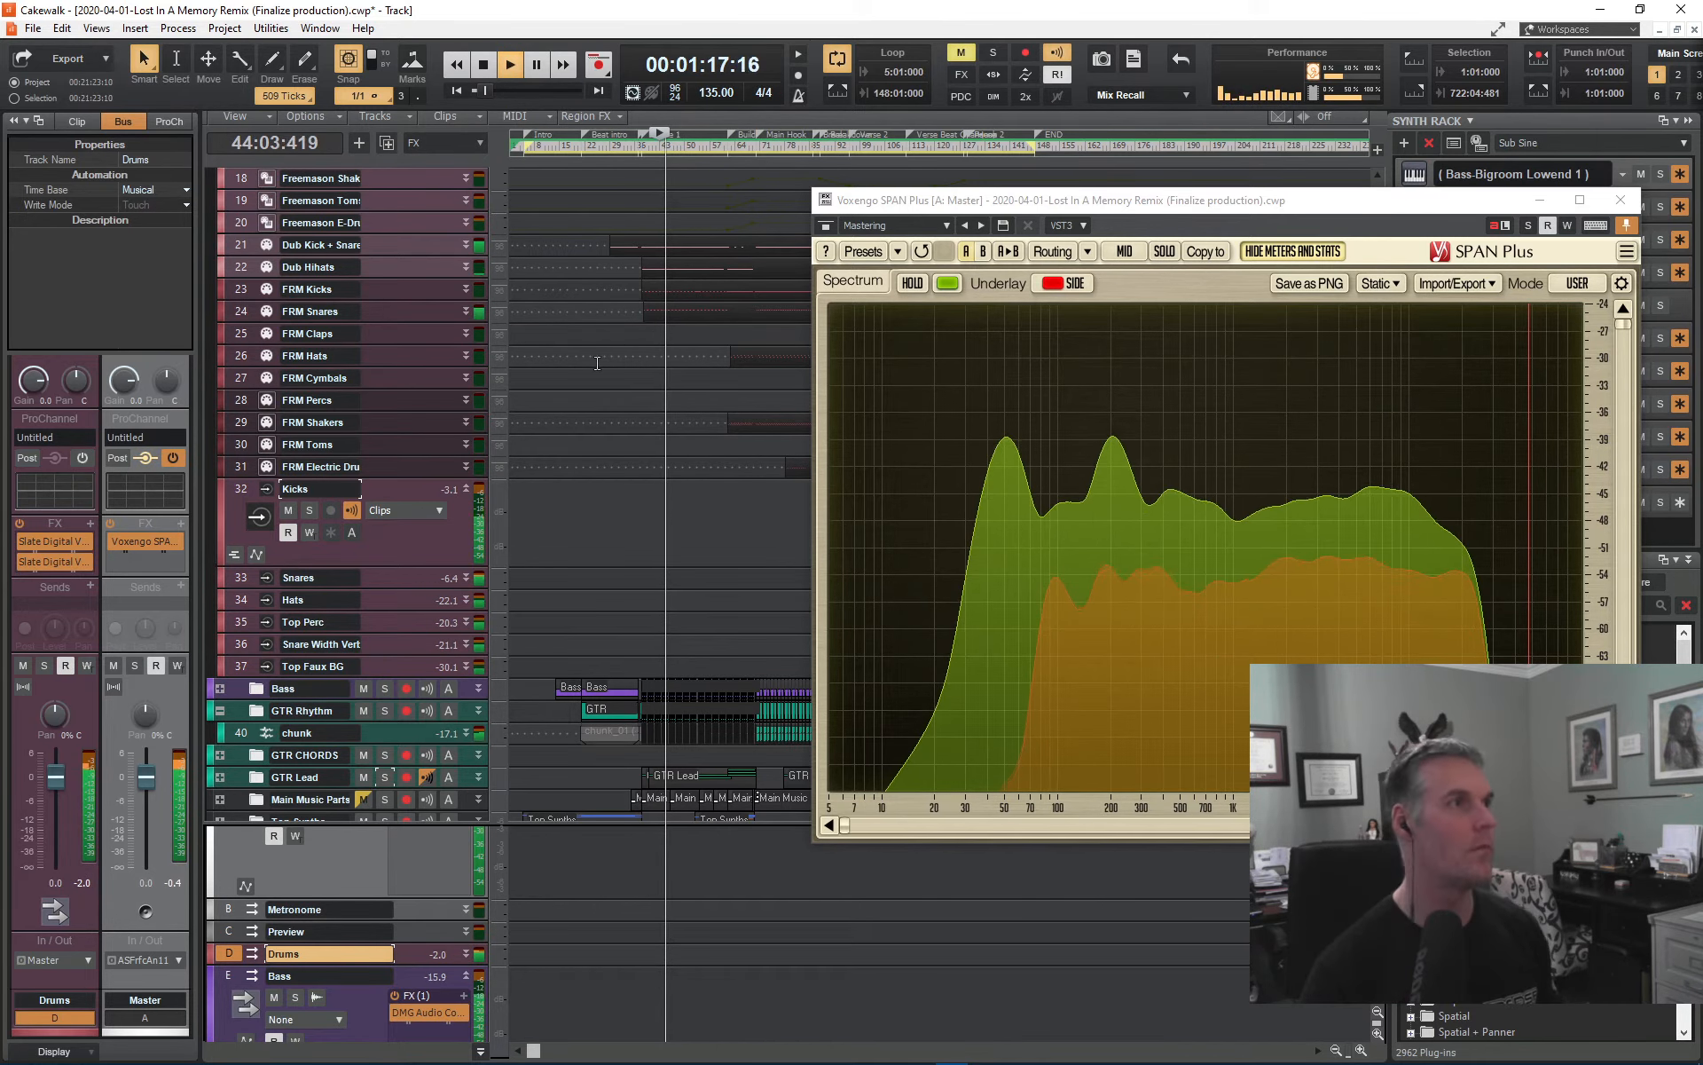
left_click(247, 492)
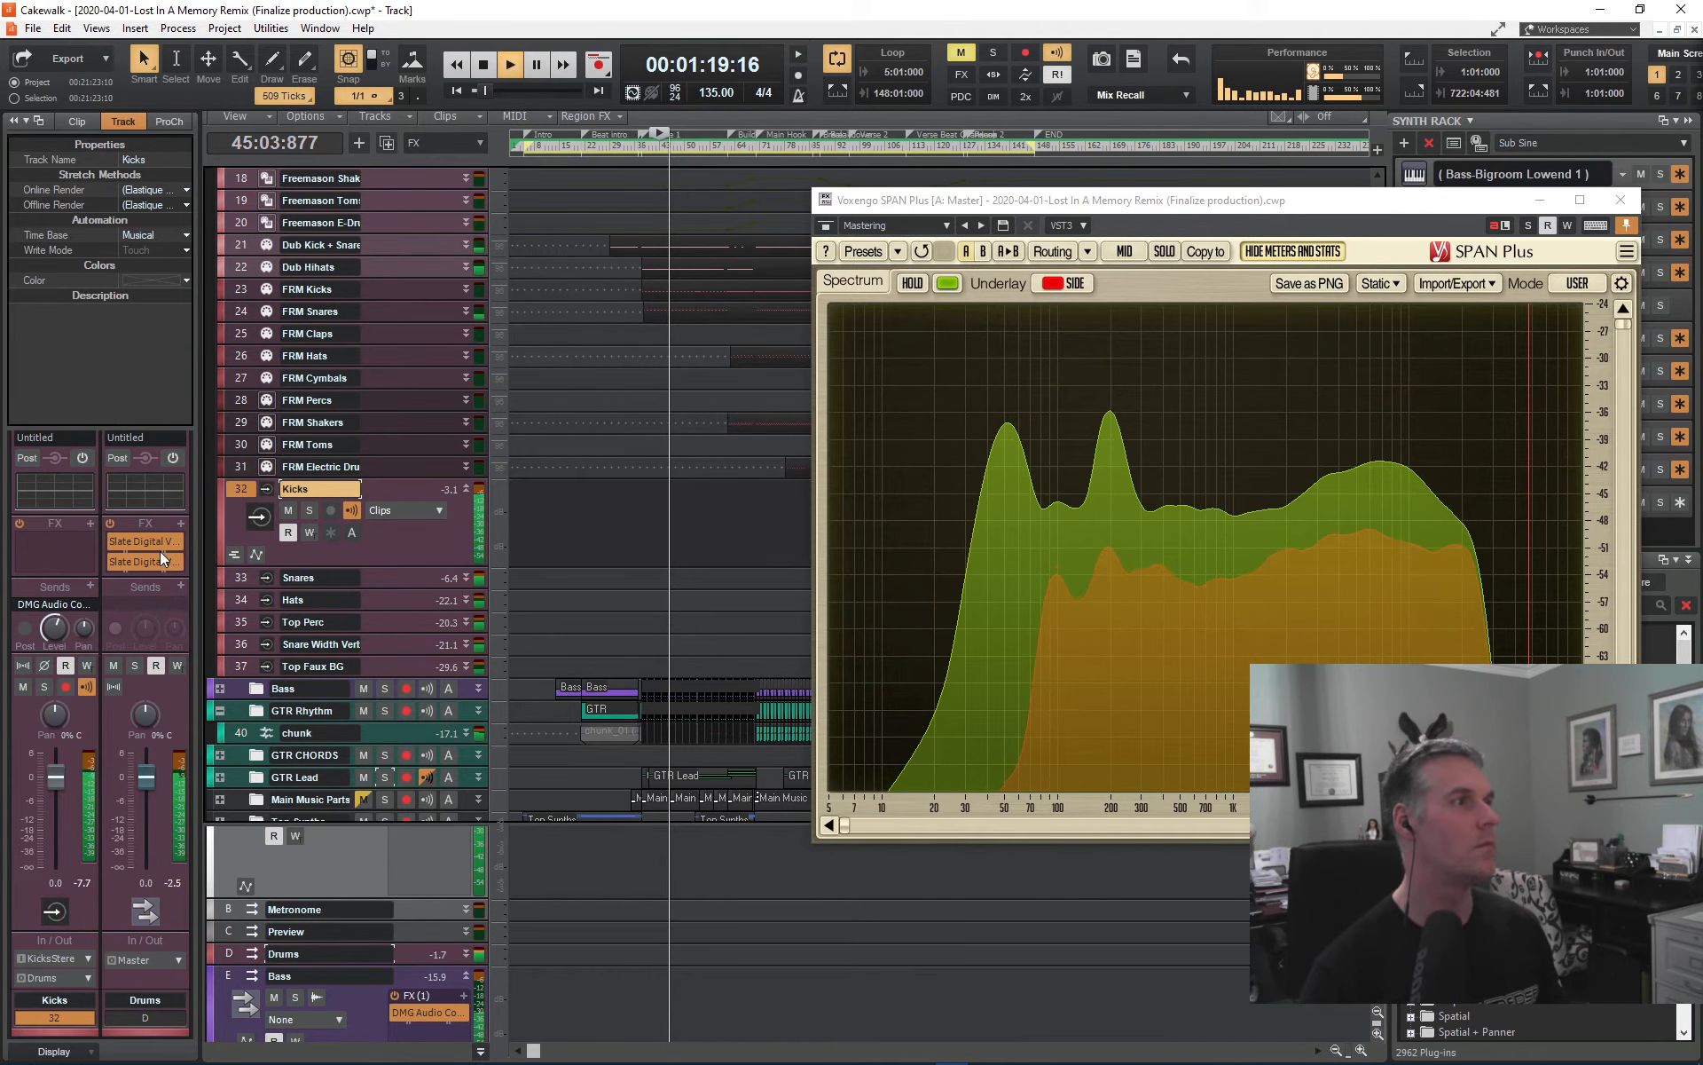
left_click(1620, 199)
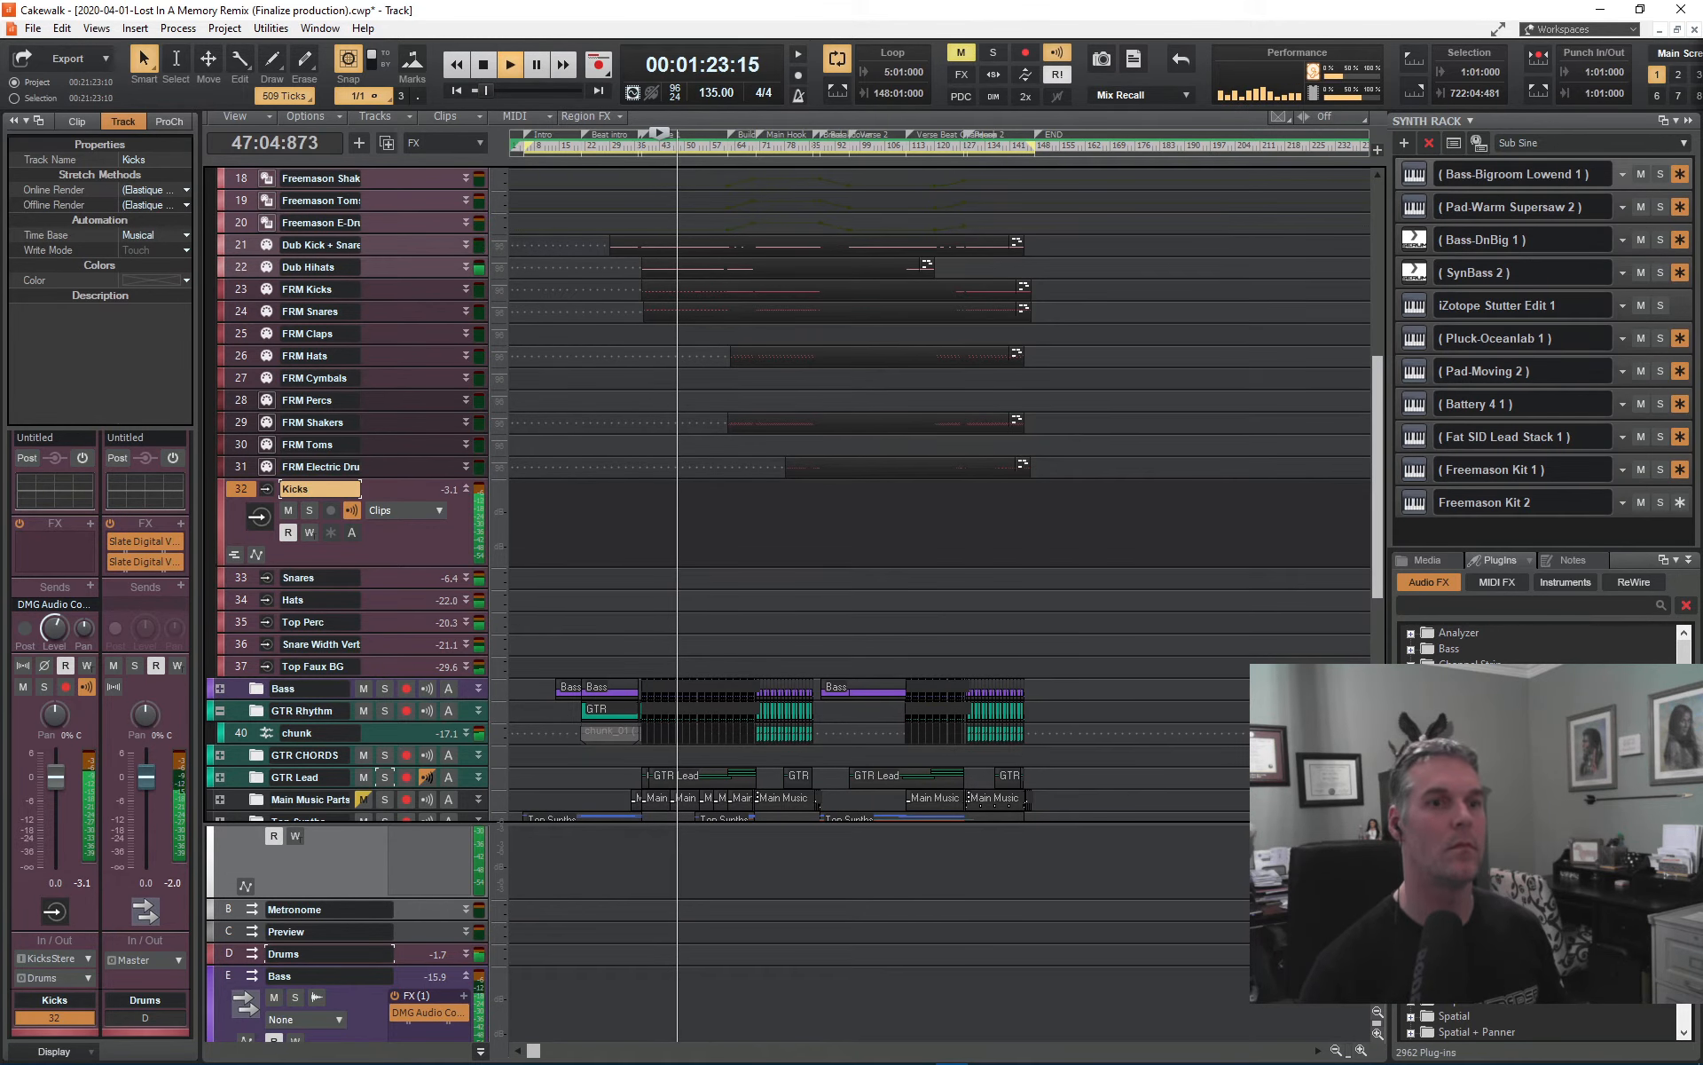
left_click(1519, 613)
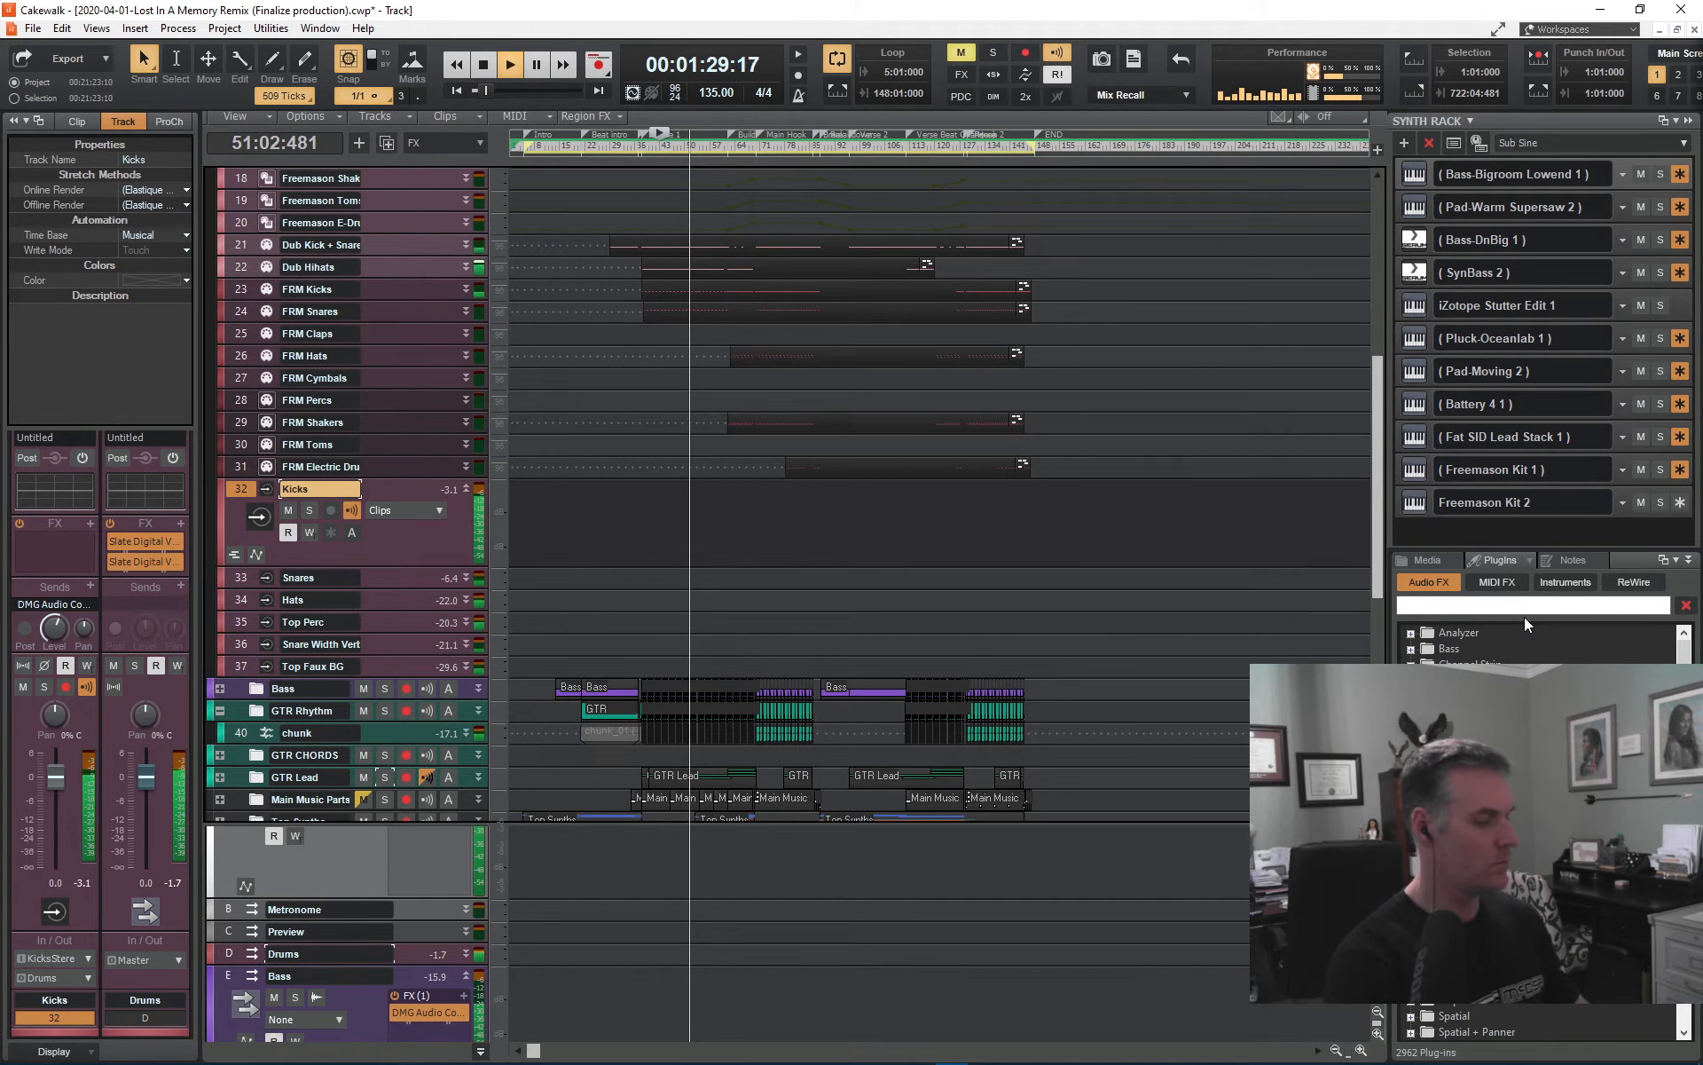
type("fab")
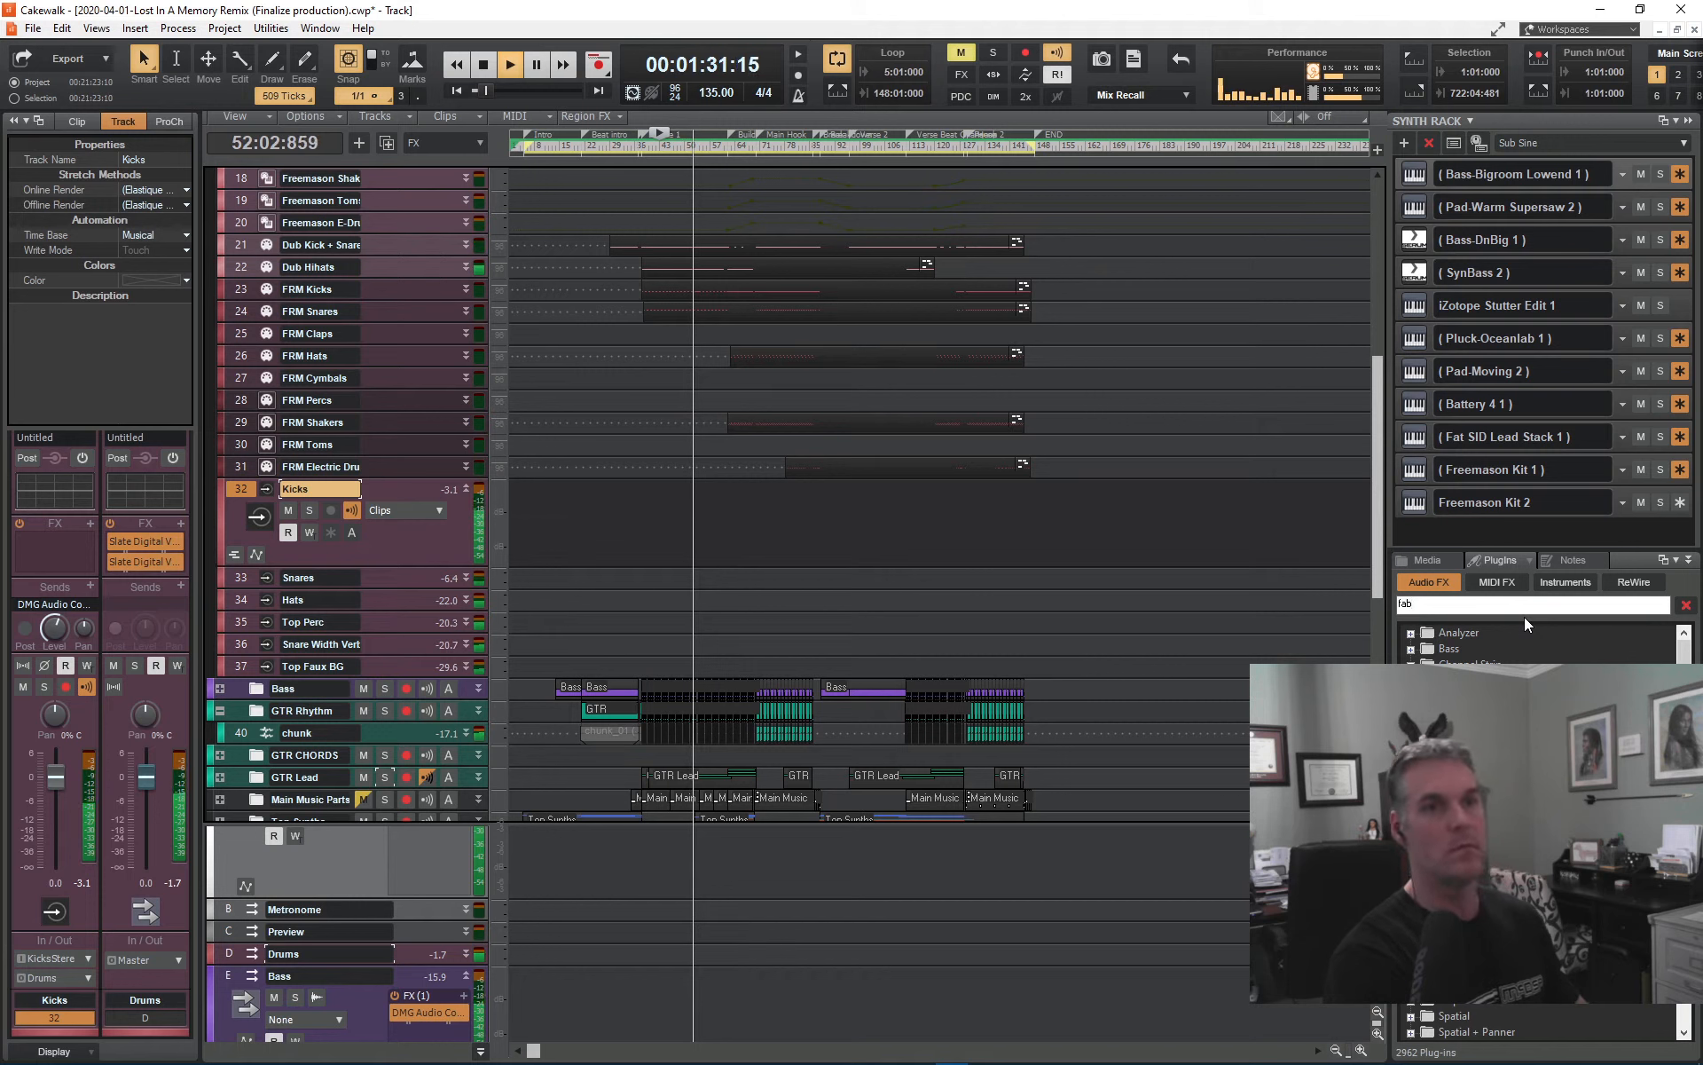
type("filter pro-q")
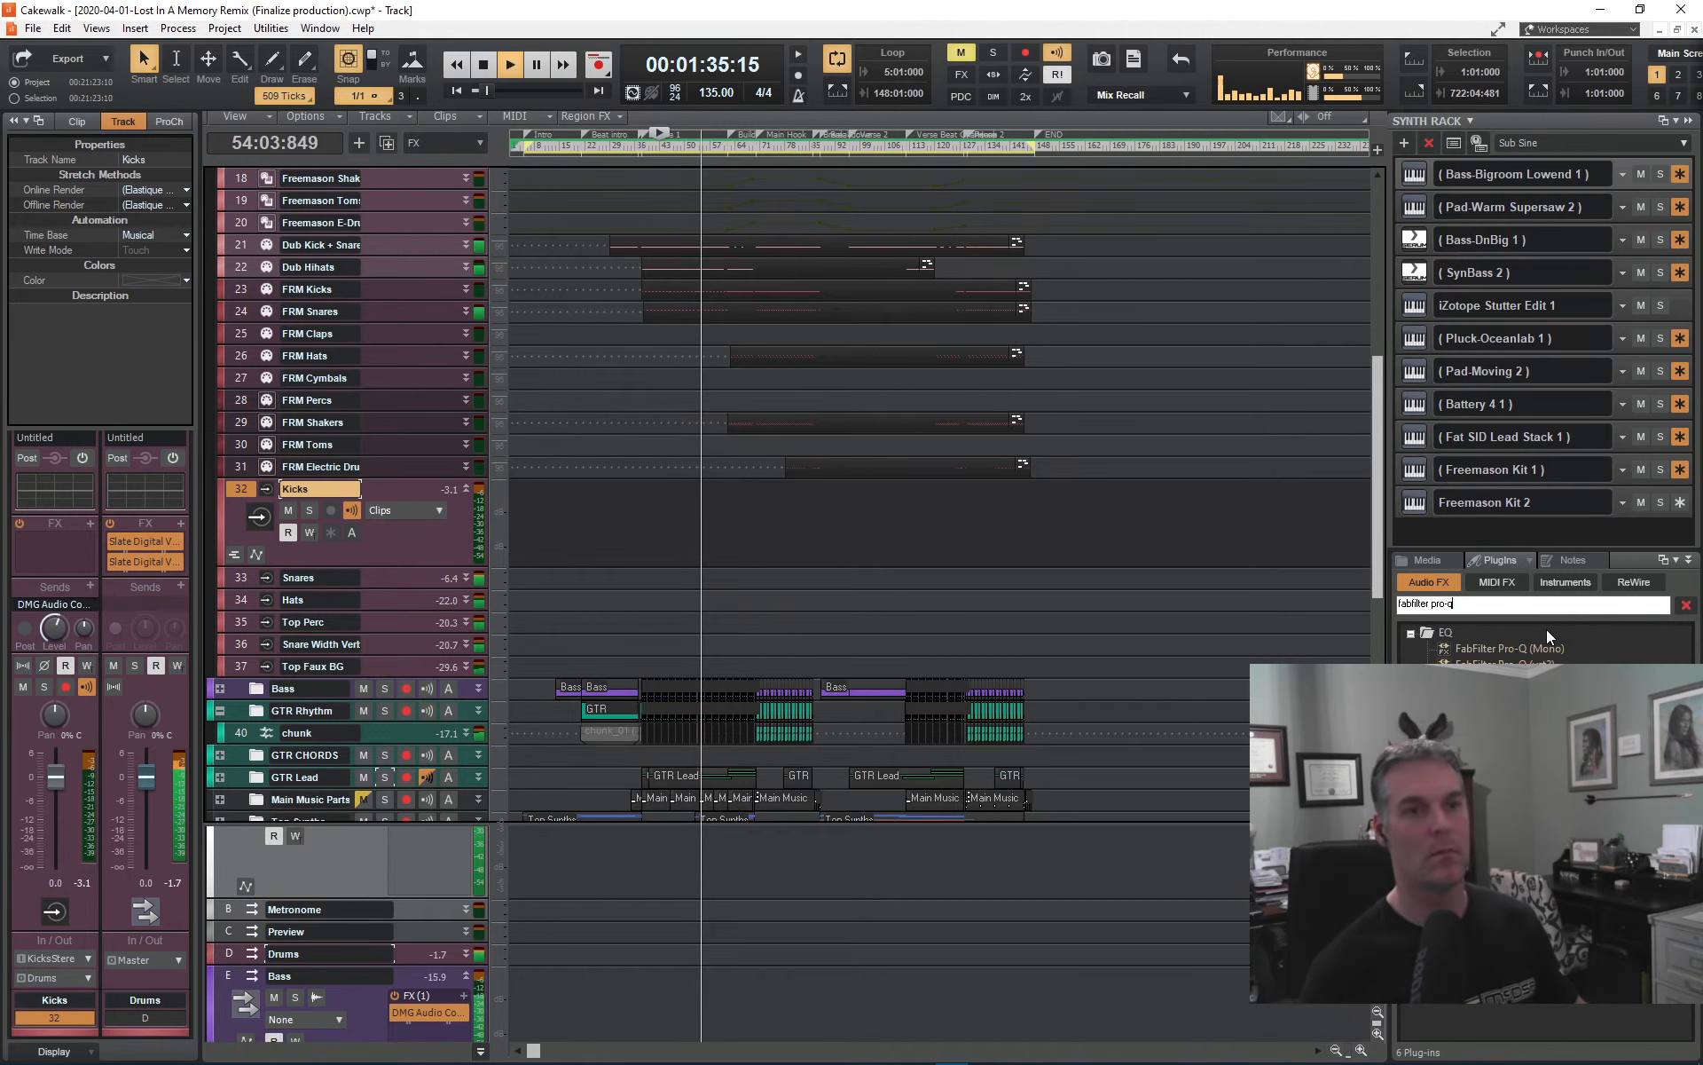
- Insert FabFilter Pro-Q 2 on the Kicks track and set its channel mode to Mid/Side
left_click_drag(1500, 663, 75, 555)
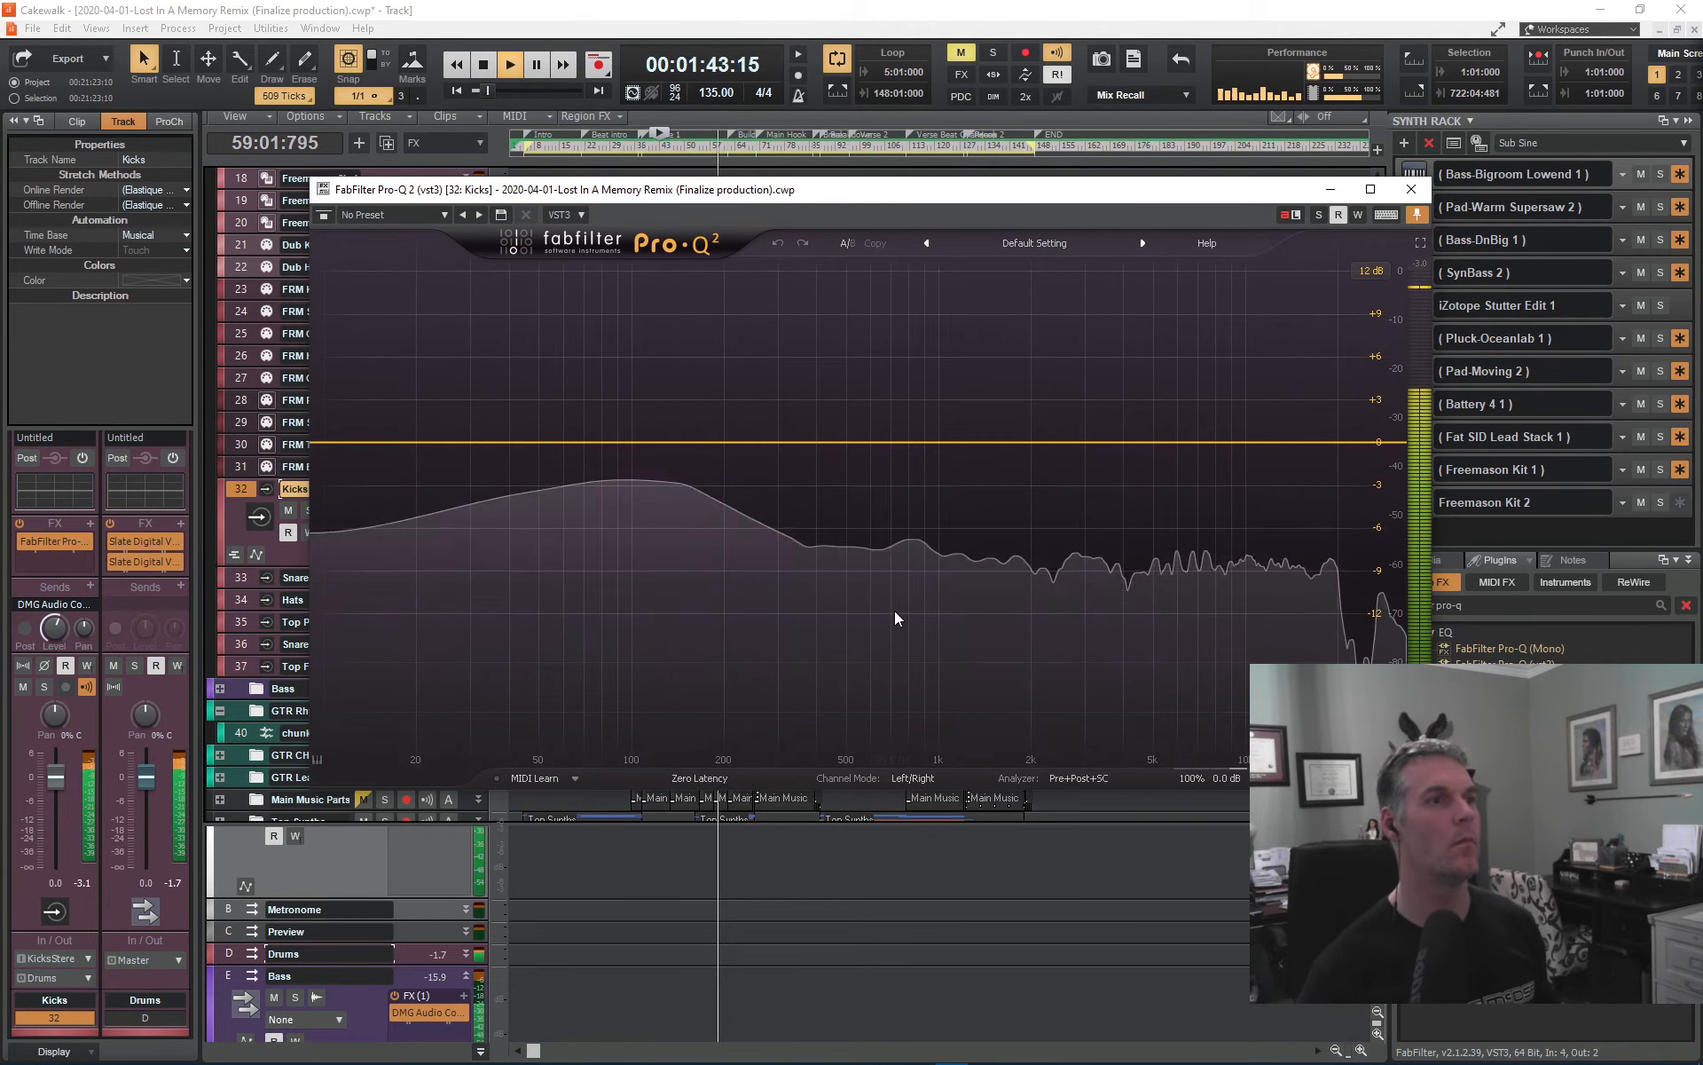
left_click(890, 779)
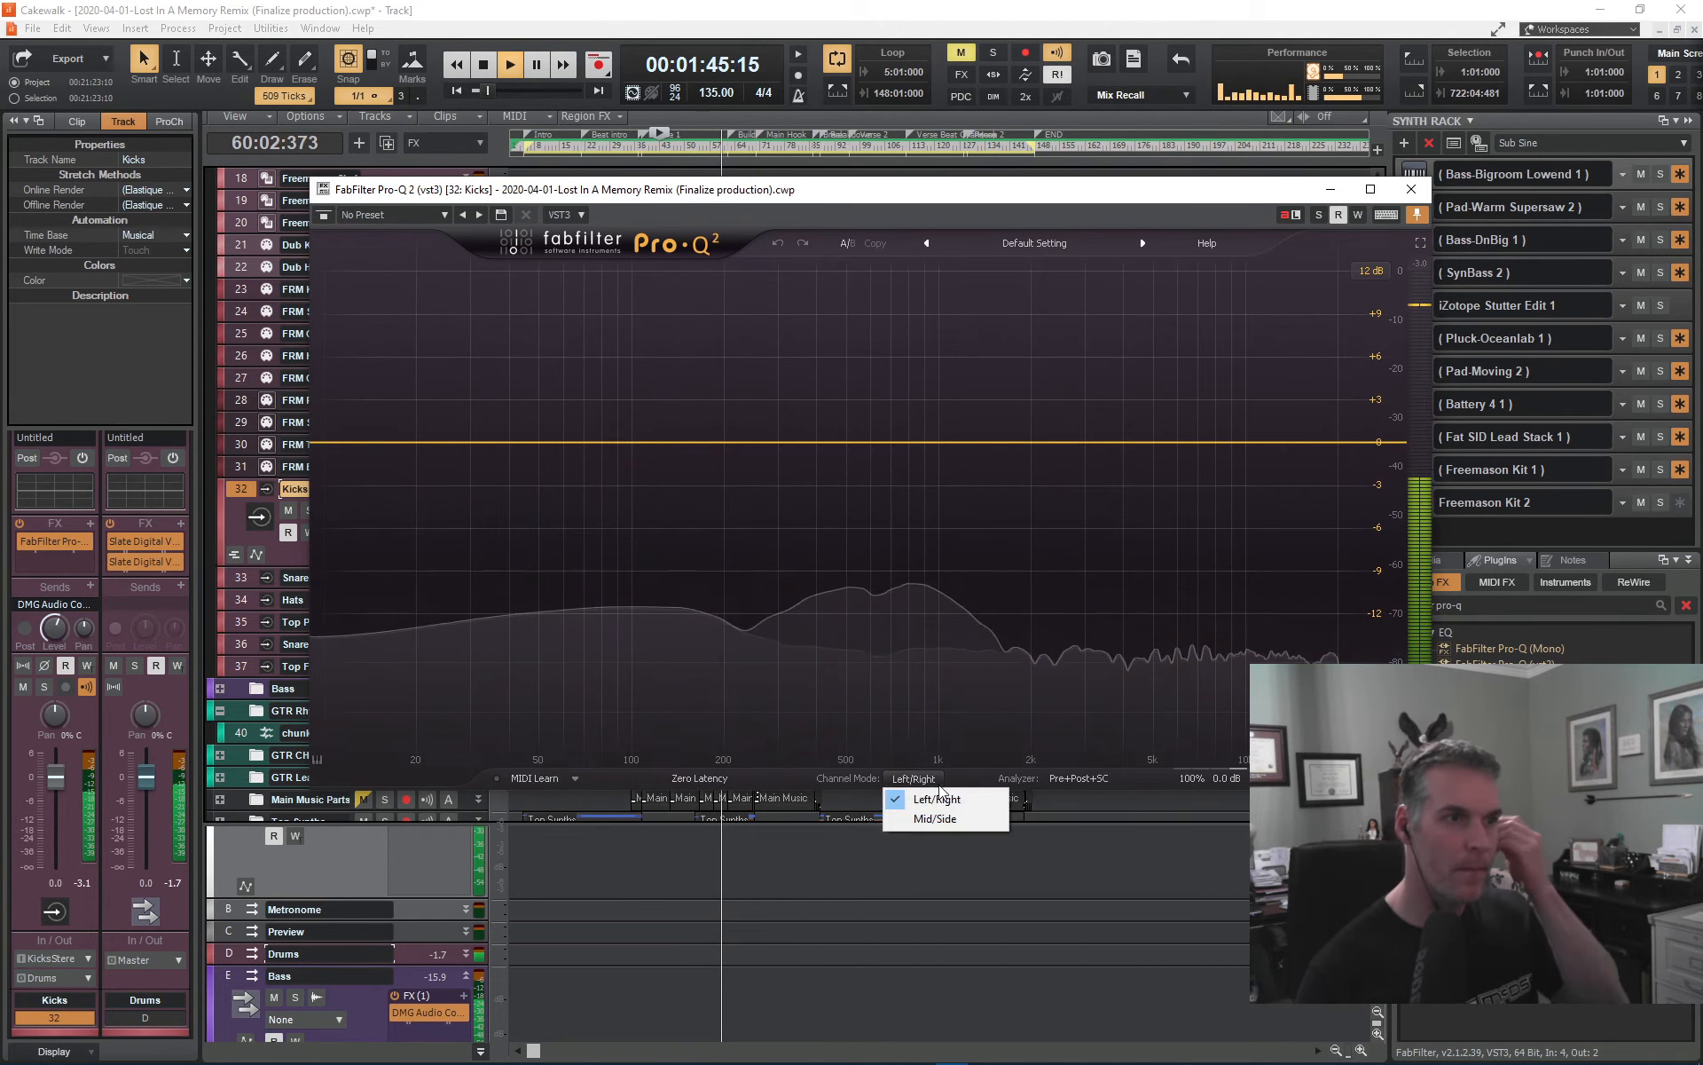
left_click(932, 814)
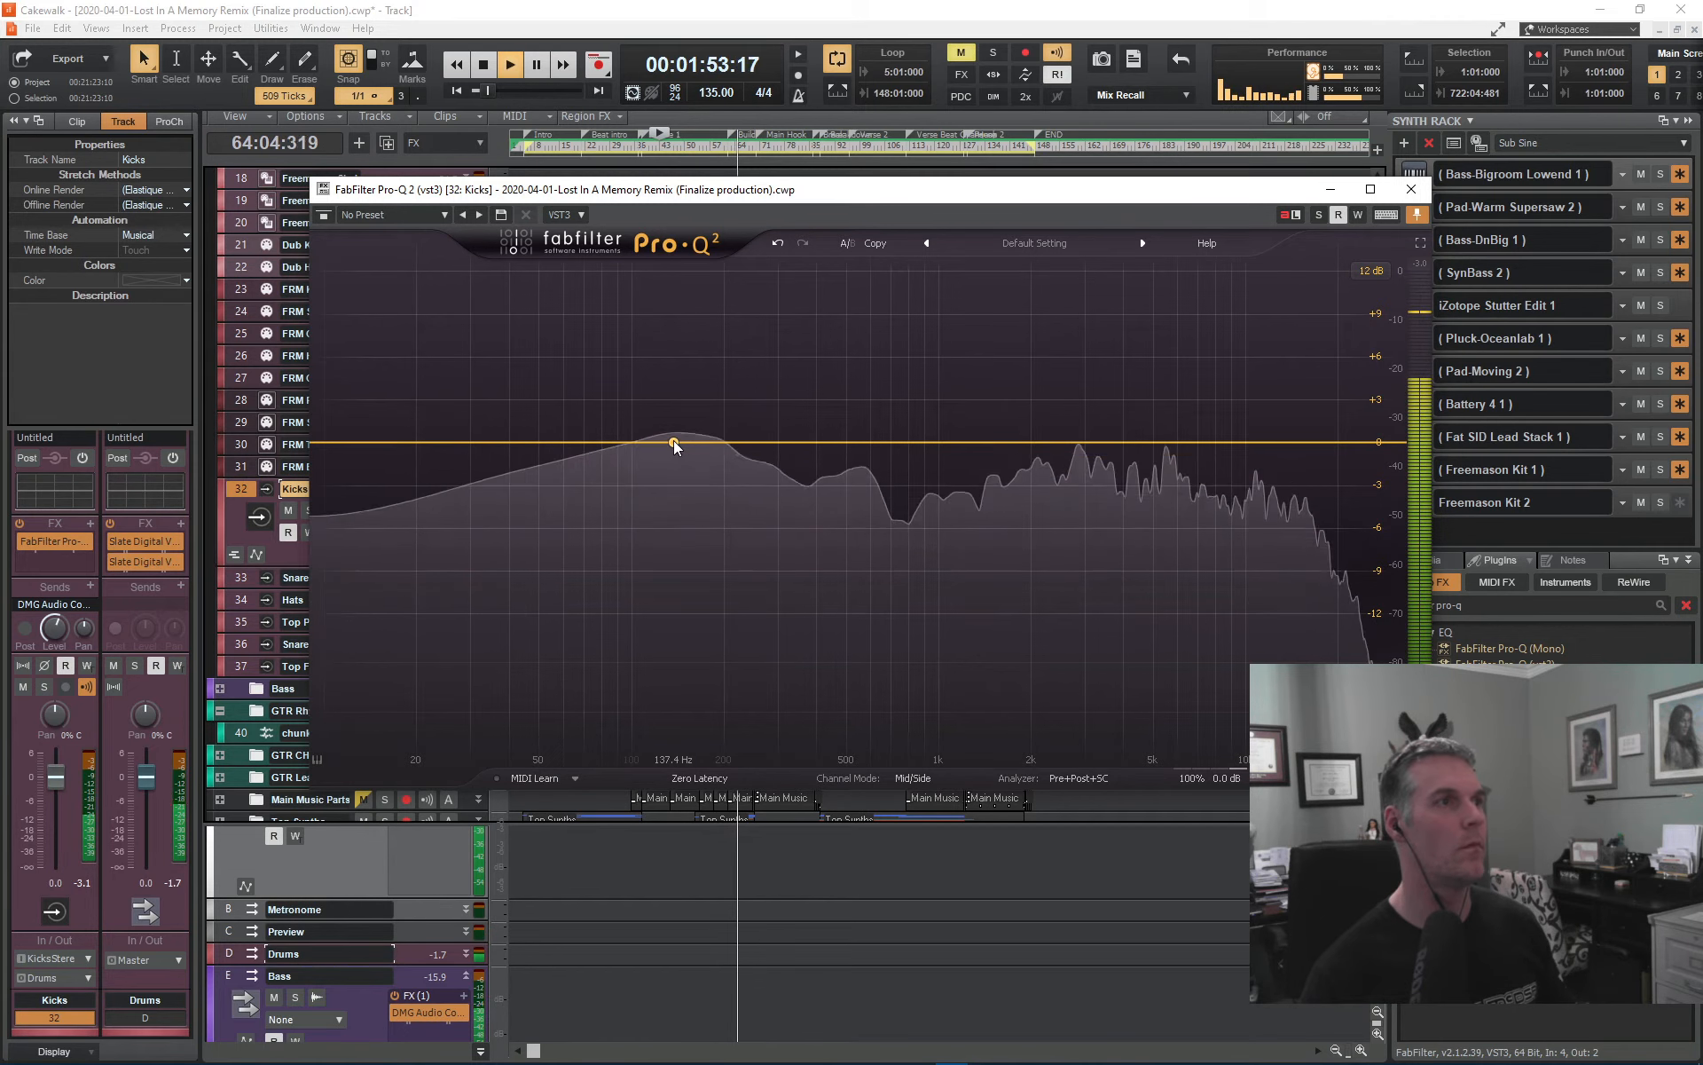
- Compare the Master bus spectrum in Voxengo SPAN Plus with the Kicks equalizer during playback, closing the analyzer and stopping playback when done
left_click_drag(797, 189, 1025, 170)
scroll(453, 937, "up", 1)
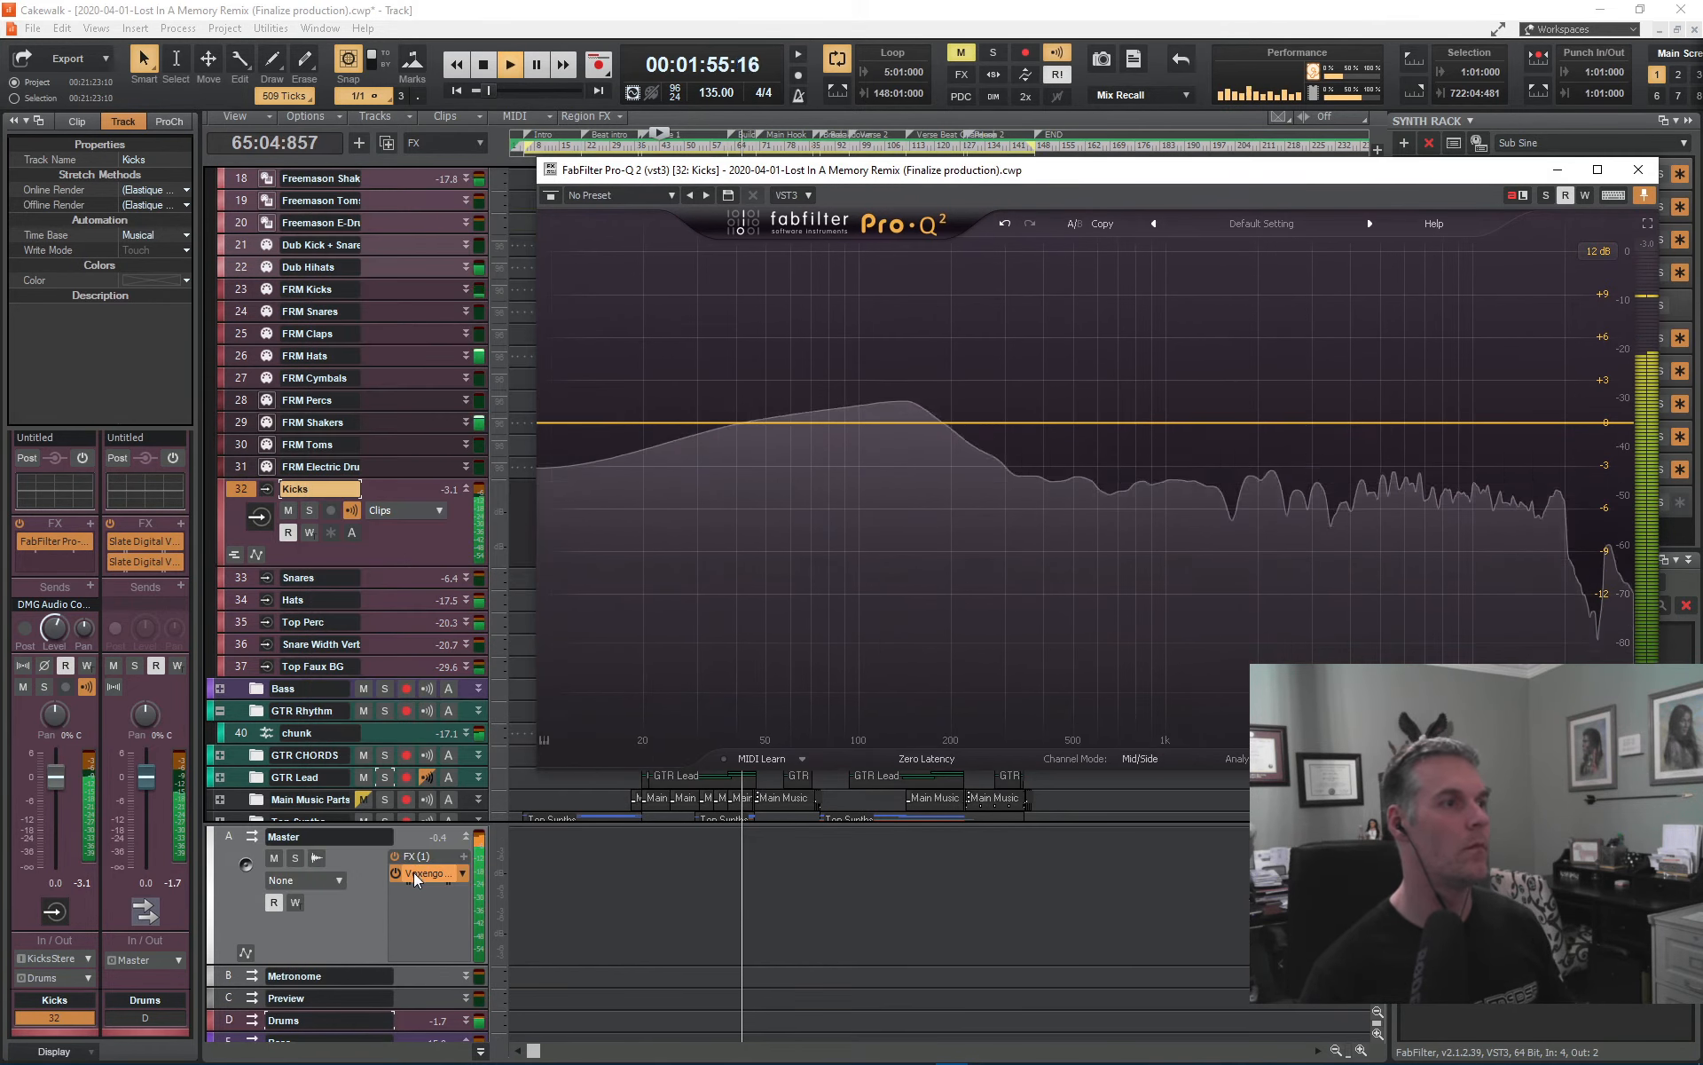
double_click(419, 873)
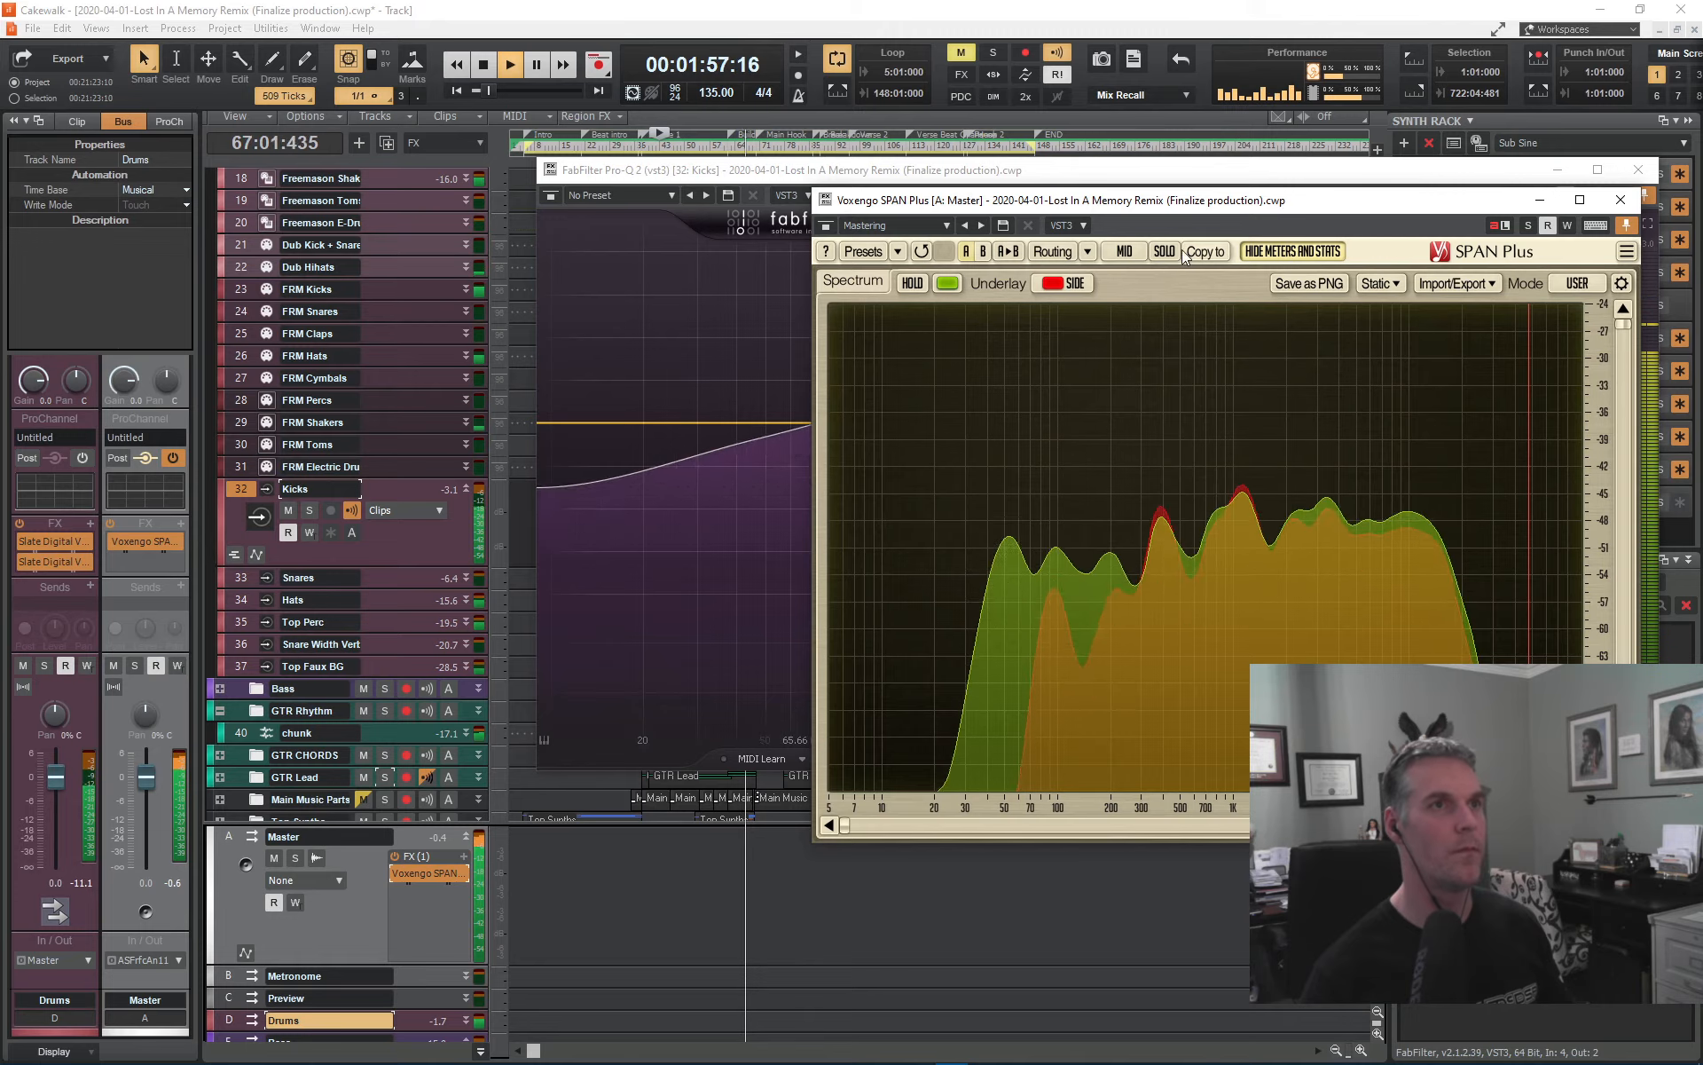
left_click_drag(1196, 205, 468, 342)
left_click_drag(1030, 173, 964, 153)
left_click(395, 338)
left_click_drag(395, 337, 332, 349)
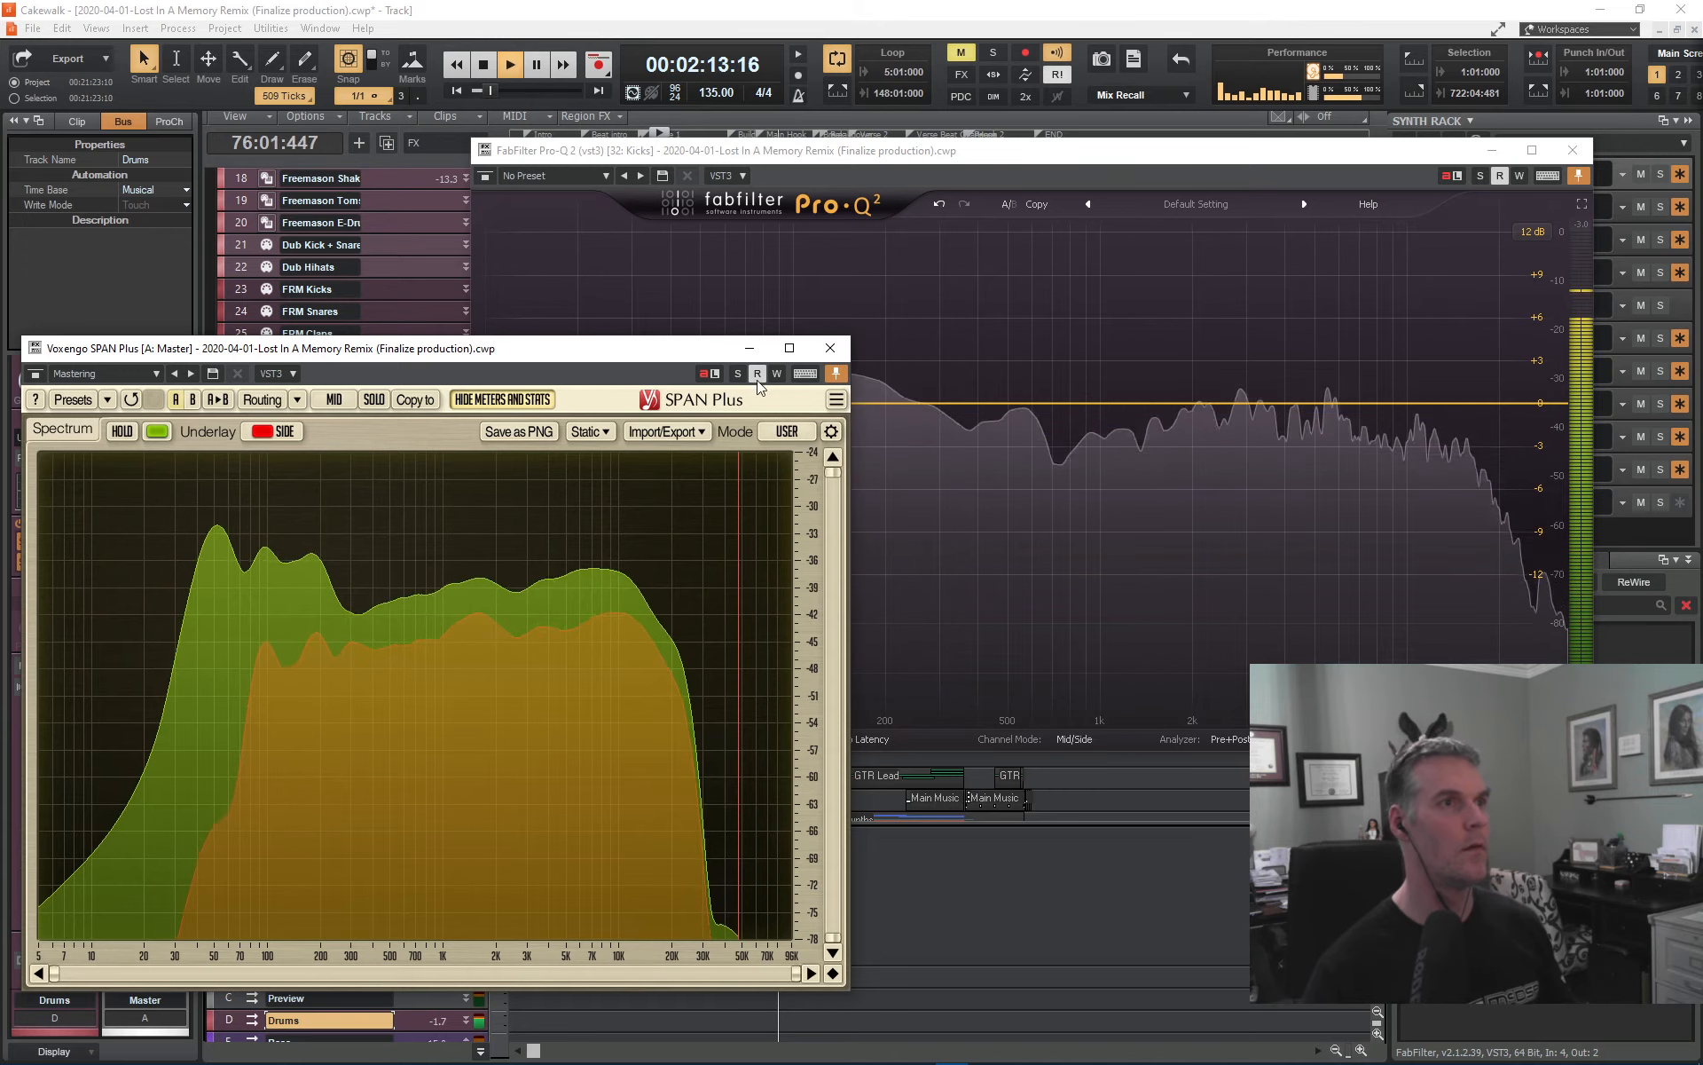
left_click(830, 346)
key("space")
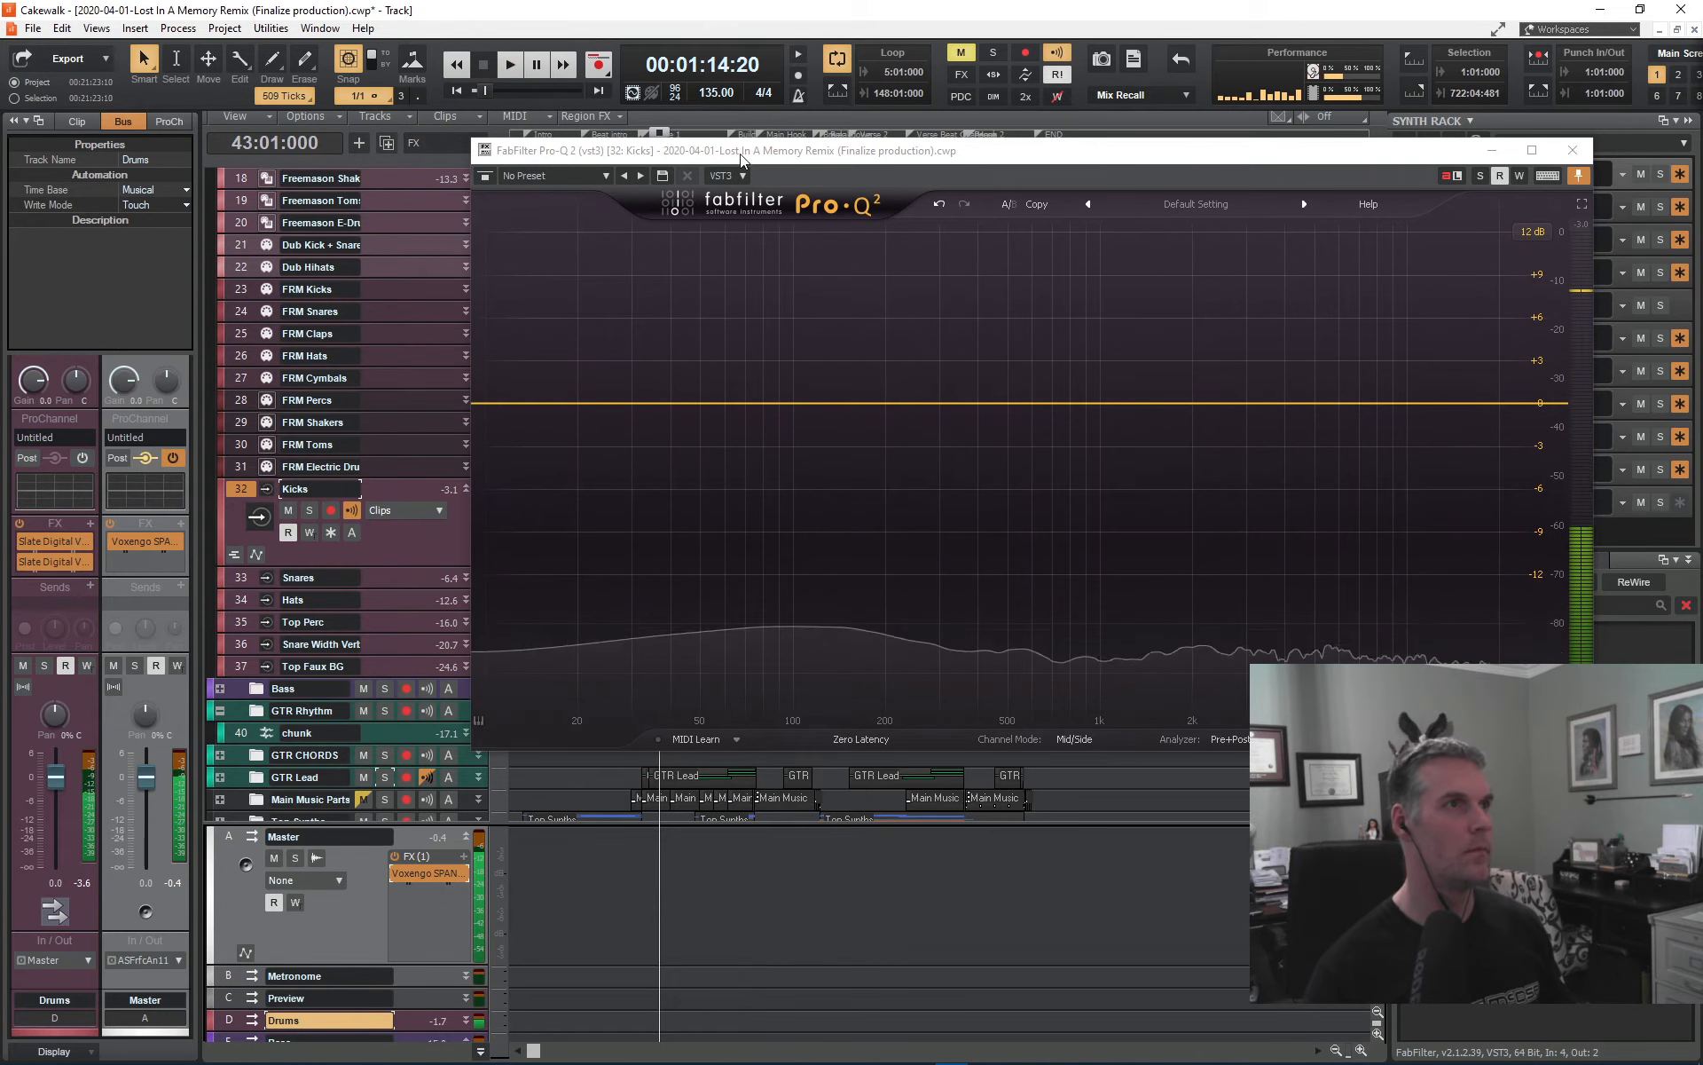
- Uncover the timeline from the equalizer window and set the playback position to bar 38
left_click_drag(740, 152, 954, 218)
key("space")
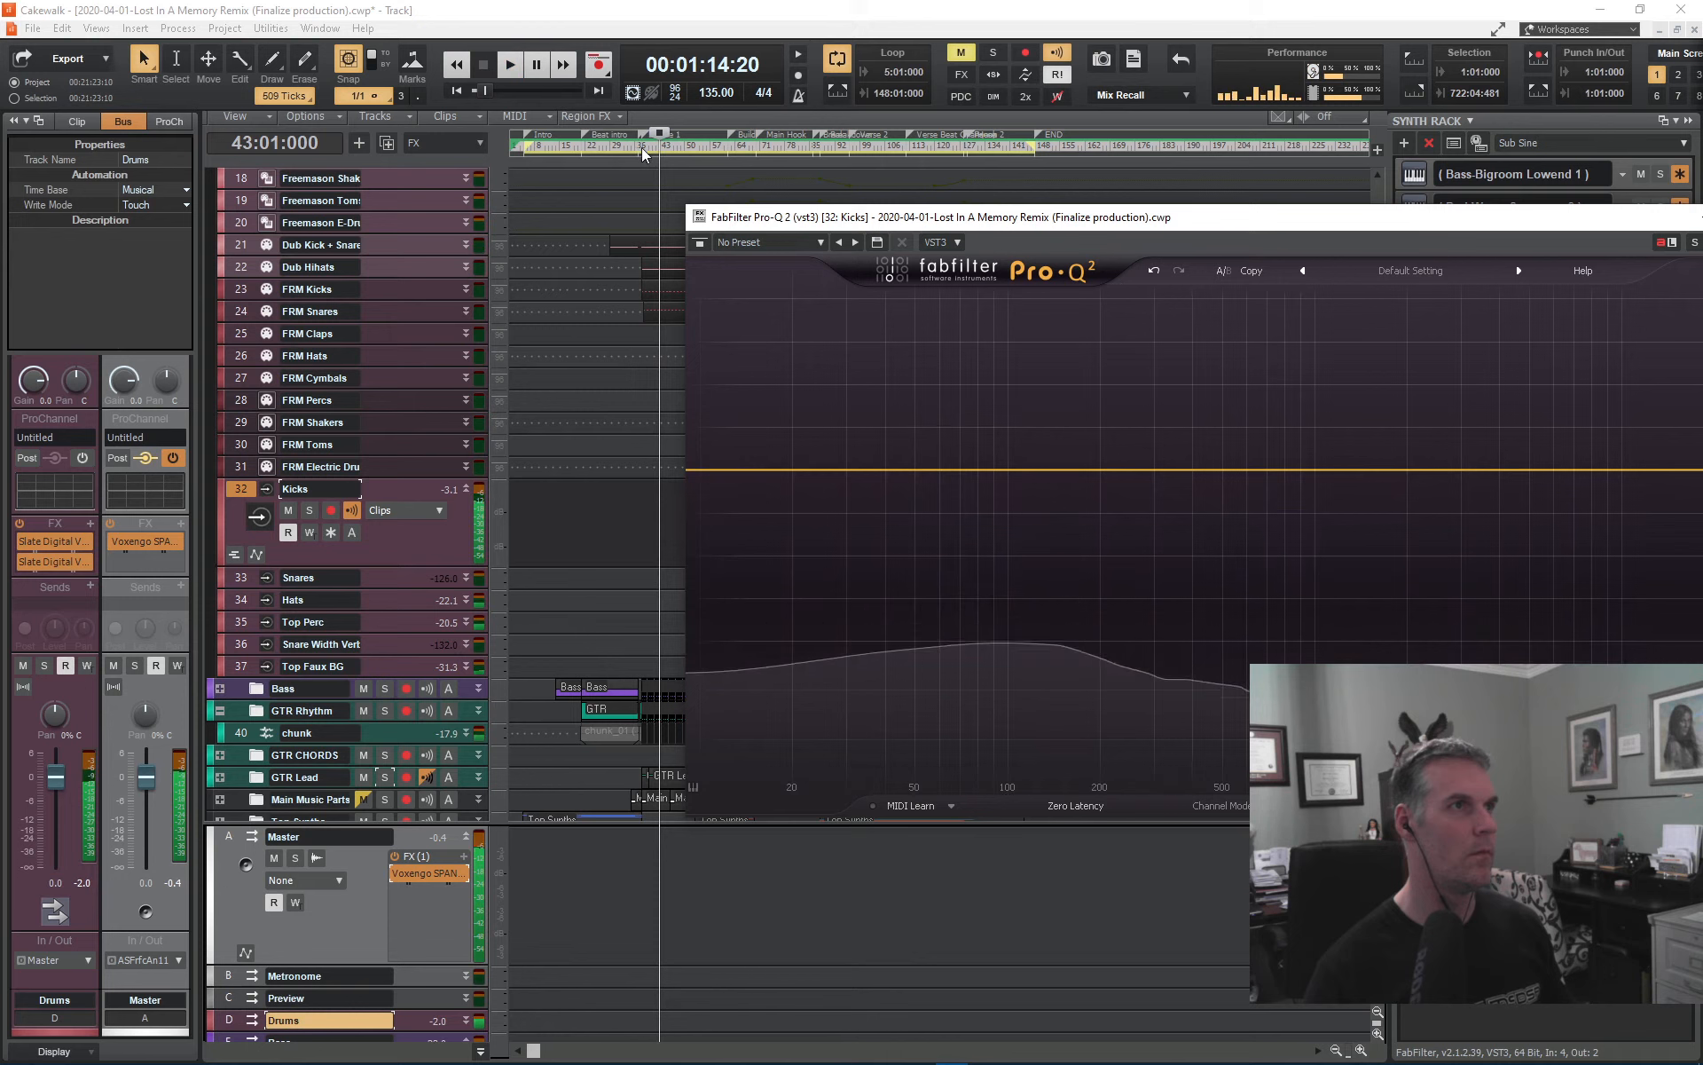
left_click(641, 151)
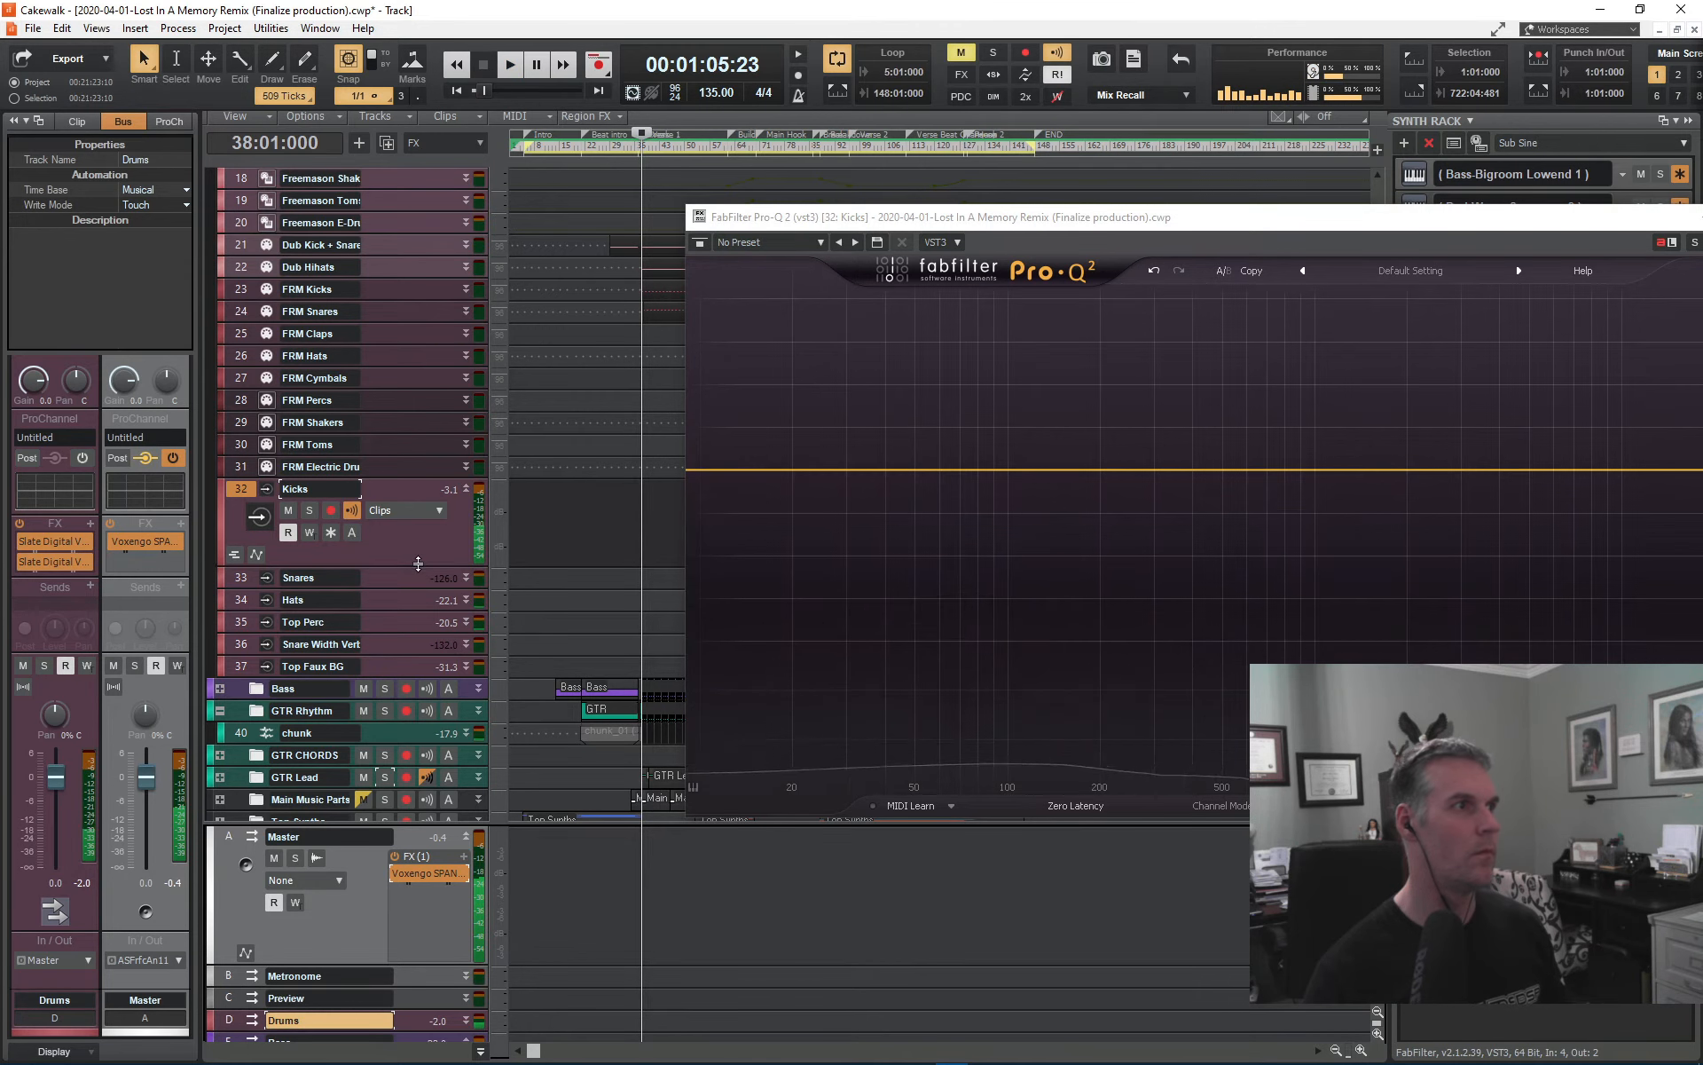
- Delete FabFilter Pro-Q 2 from the Kicks track's effects
left_click(418, 558)
right_click(49, 552)
left_click(50, 559)
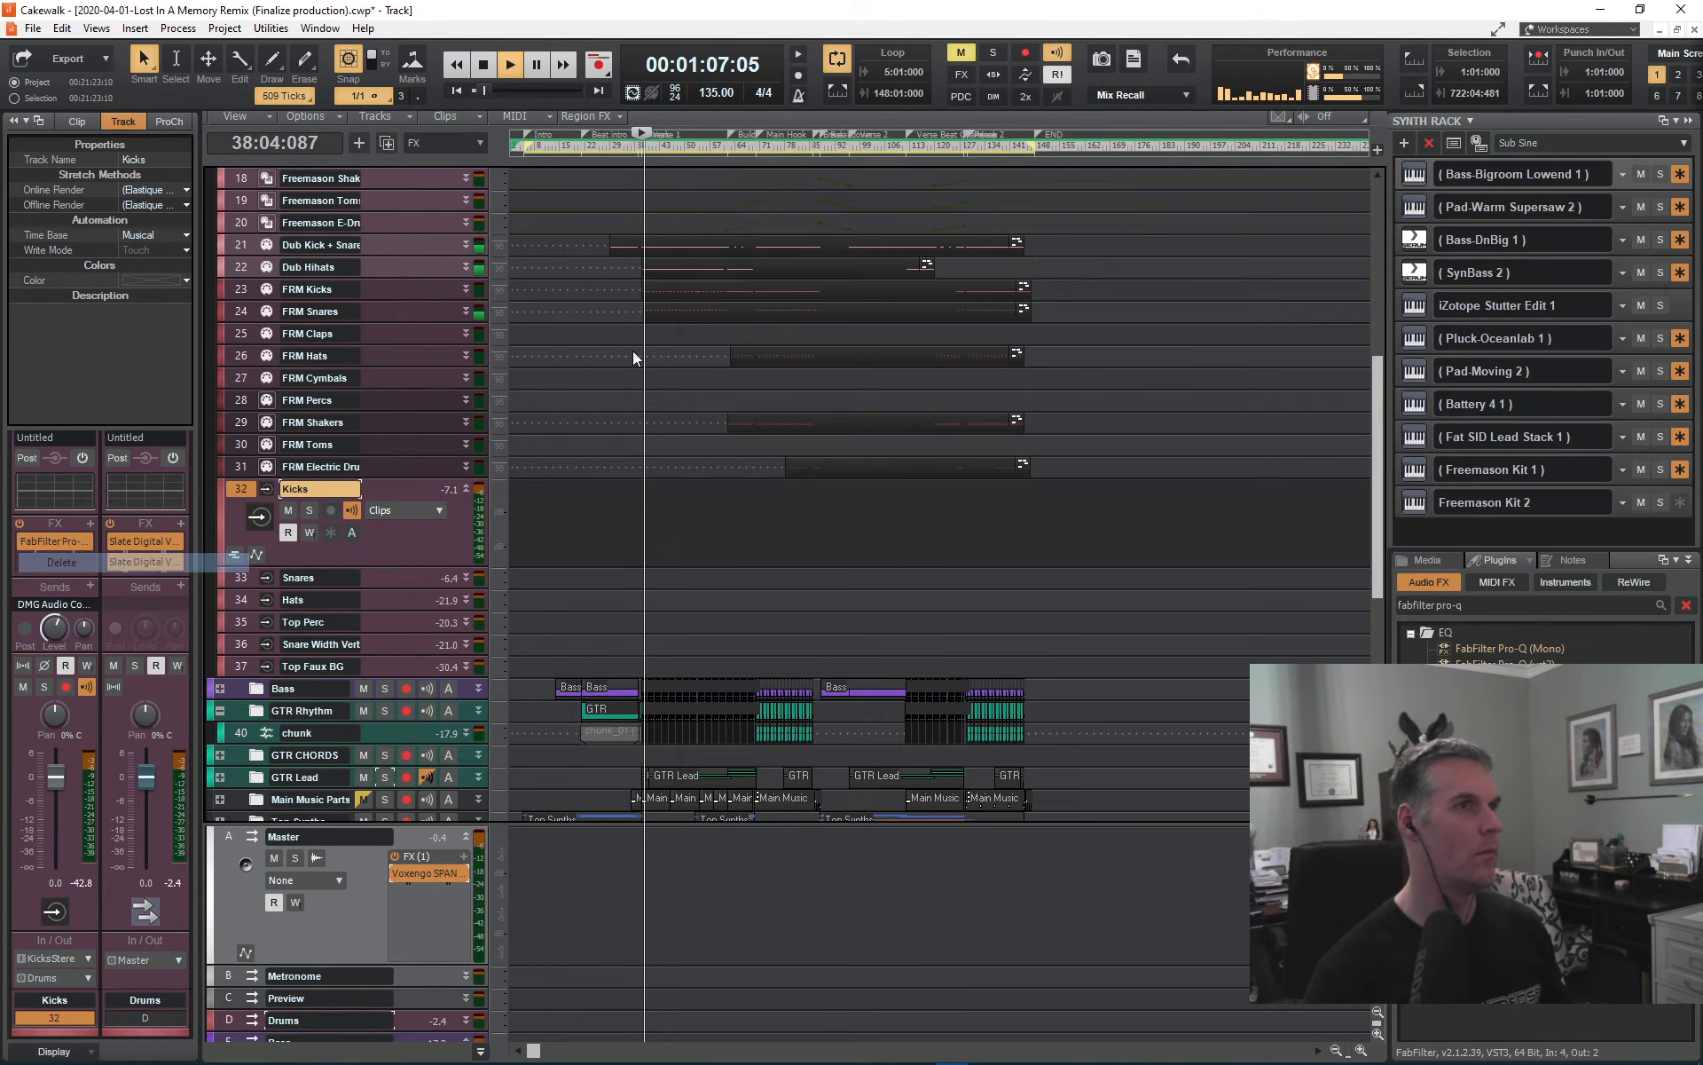
- Expand the GTR Lead folder and inspect the FabFilter Pro-MB on the MELODY track during playback
scroll(373, 549, "down", 5)
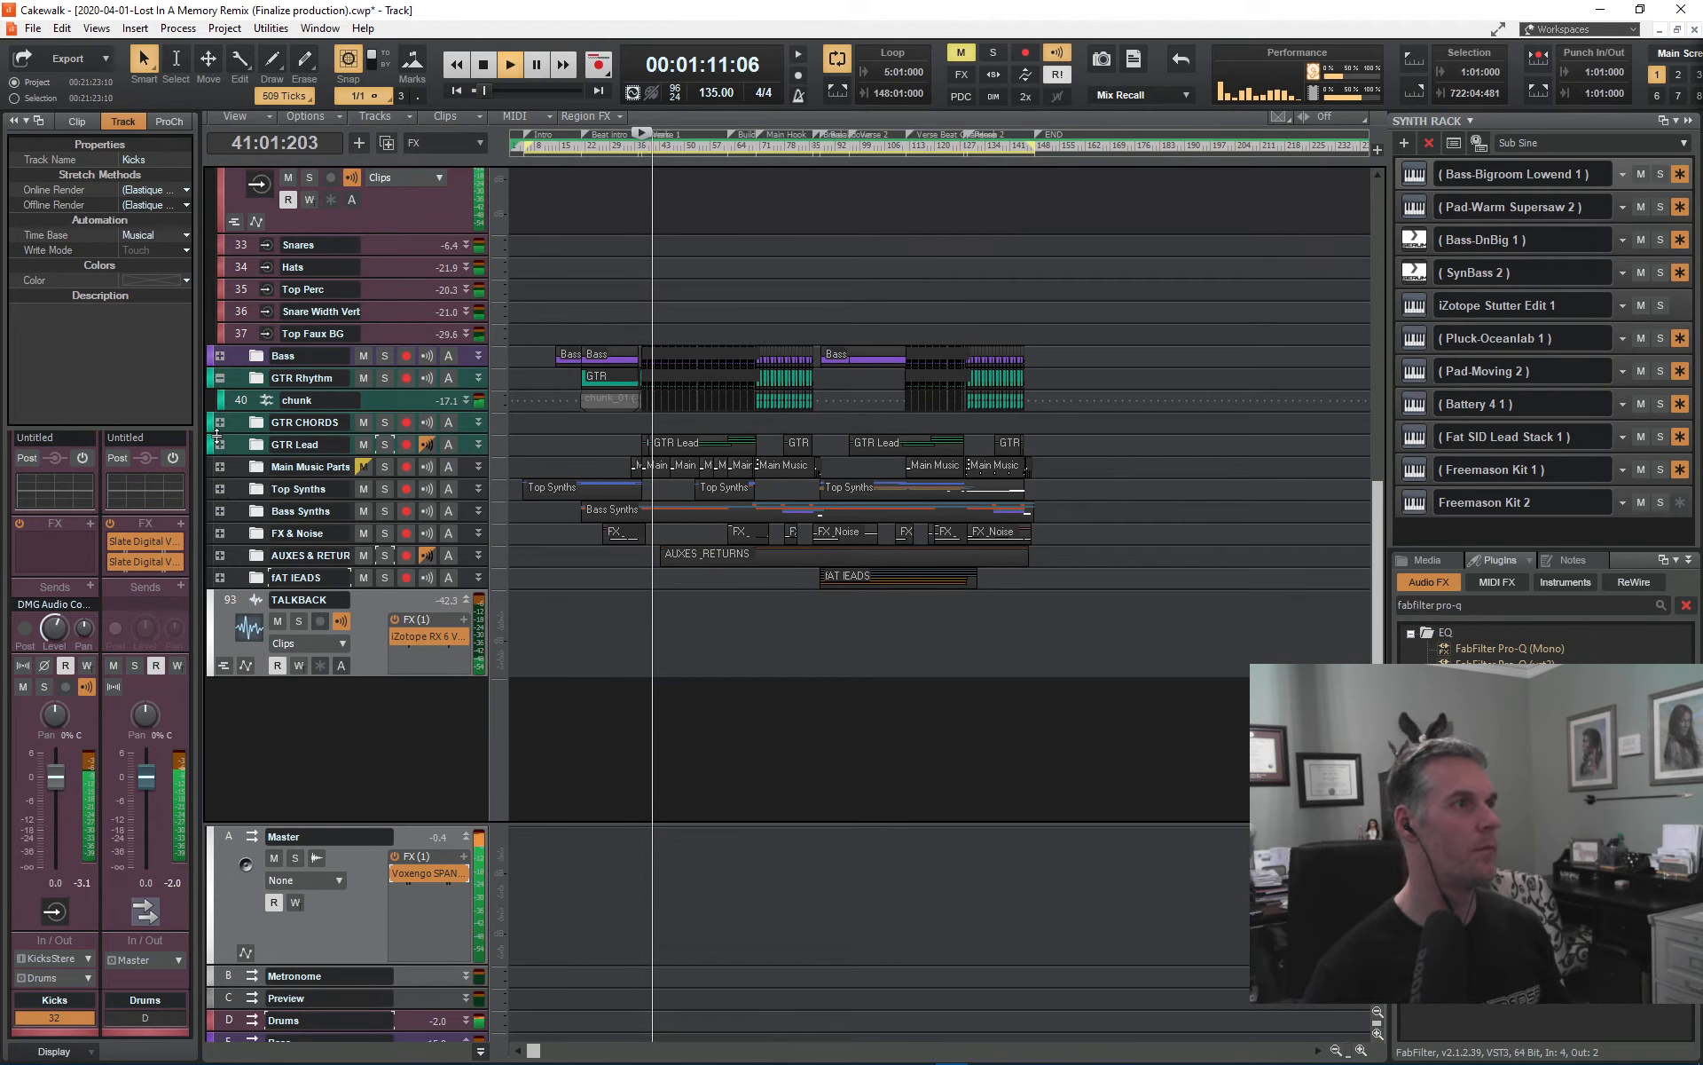
left_click(219, 444)
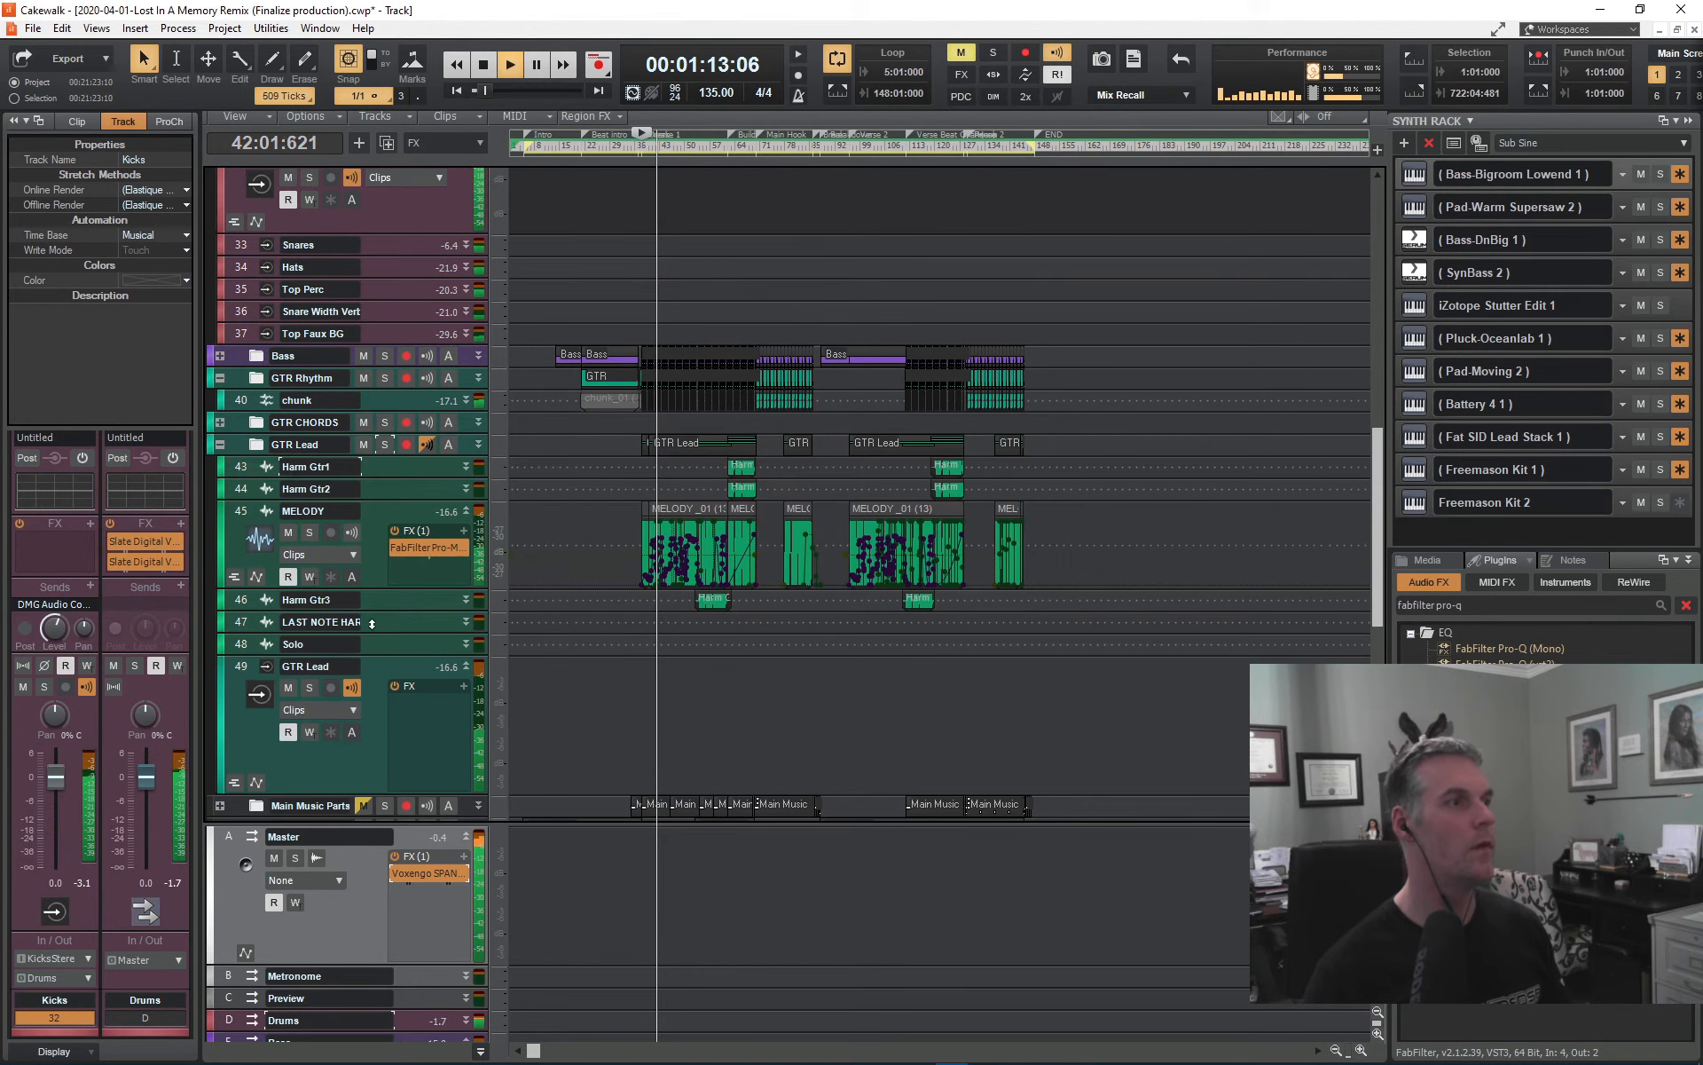
scroll(331, 961, "down", 1)
scroll(326, 963, "down", 2)
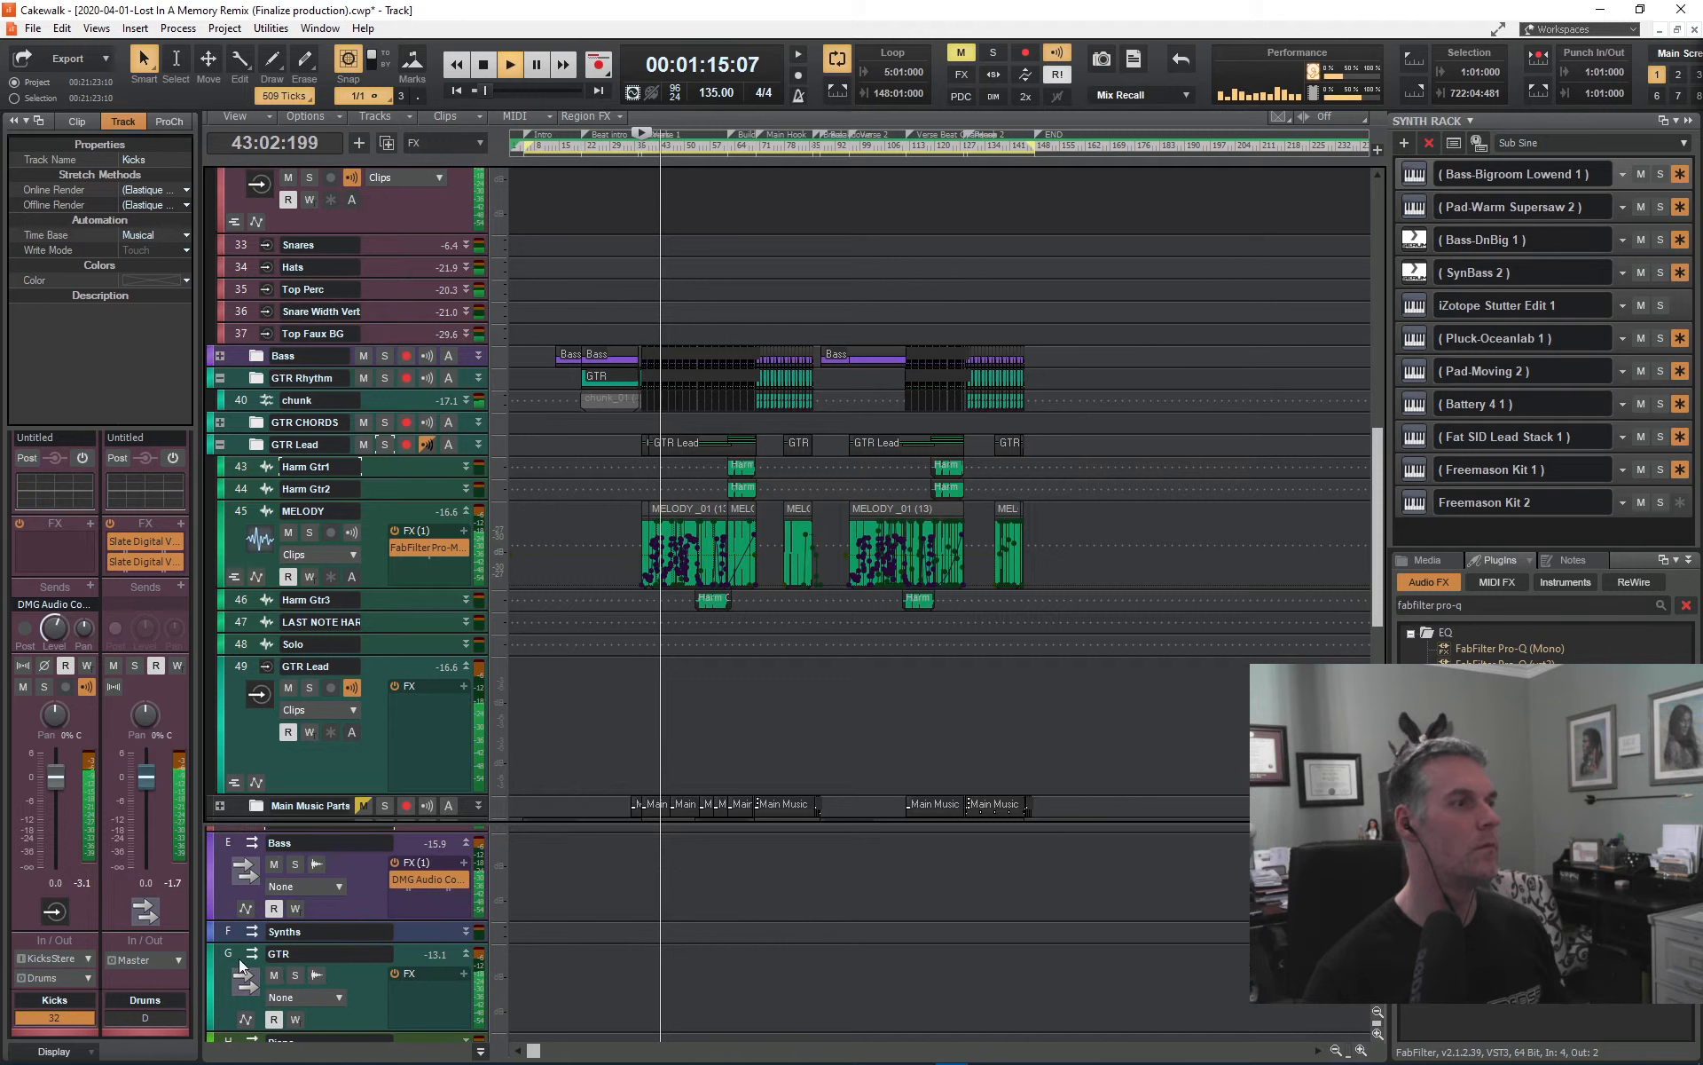
double_click(426, 552)
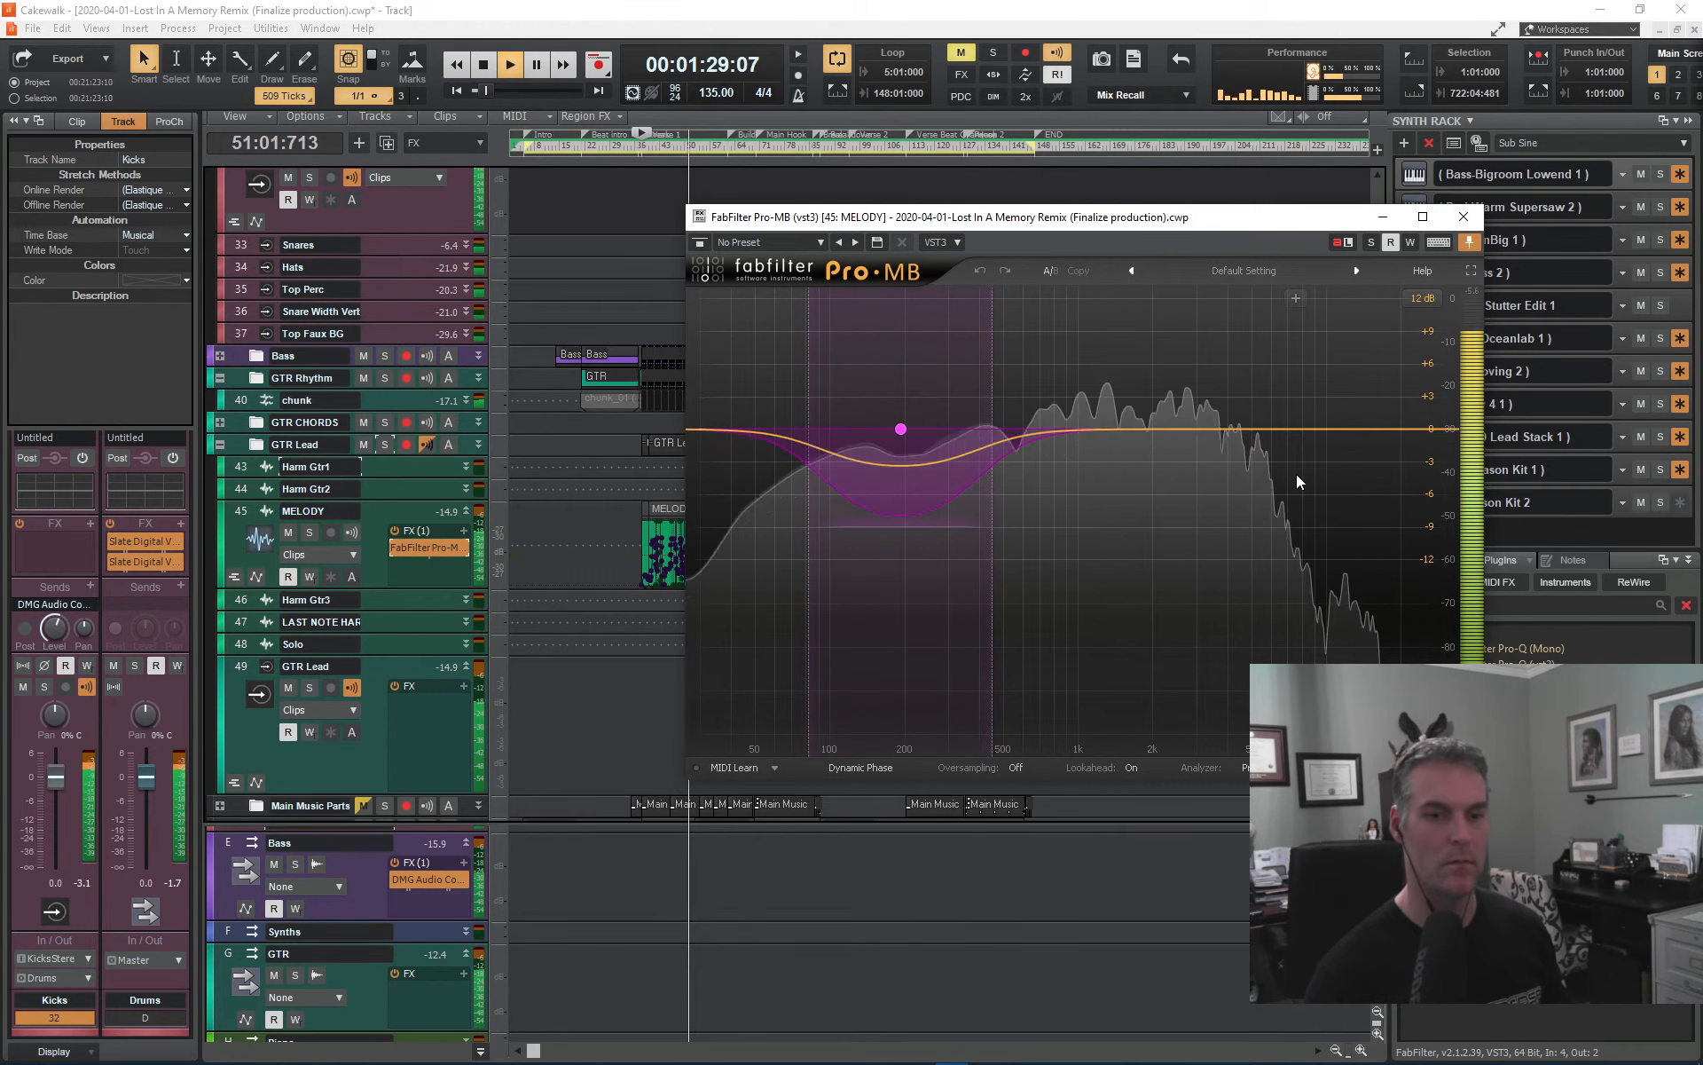
key("space")
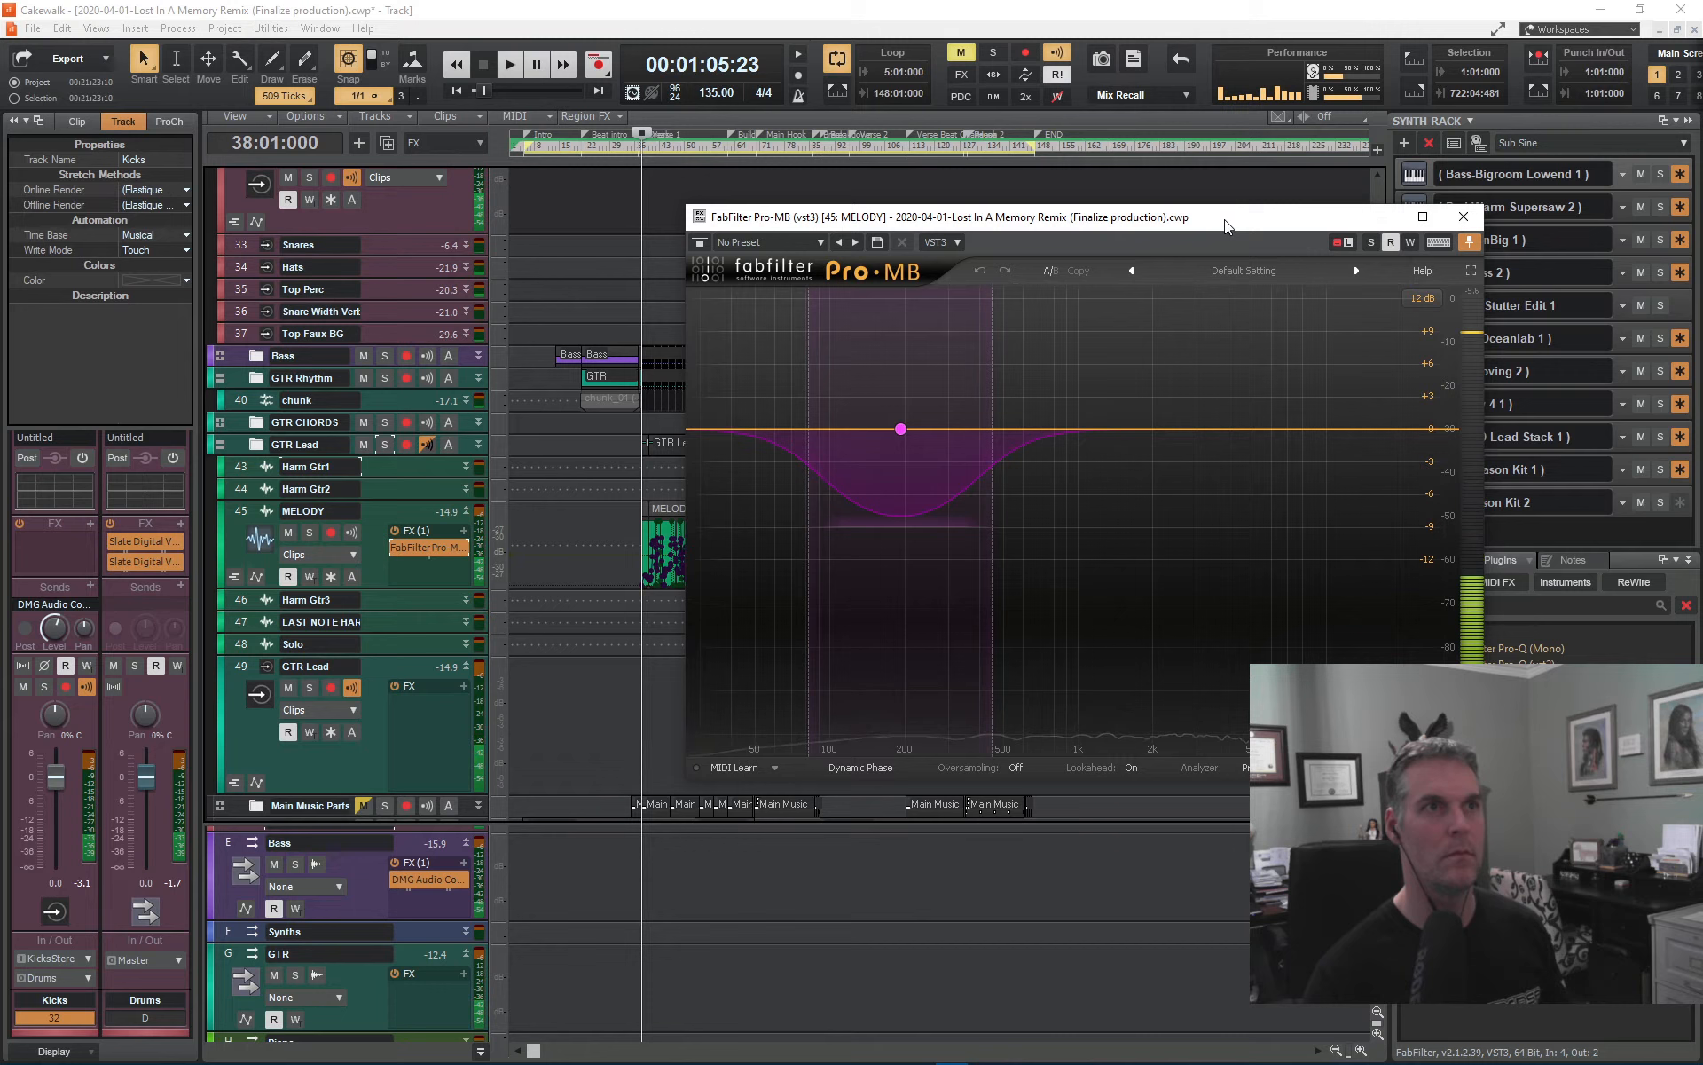
left_click_drag(1227, 227, 1001, 210)
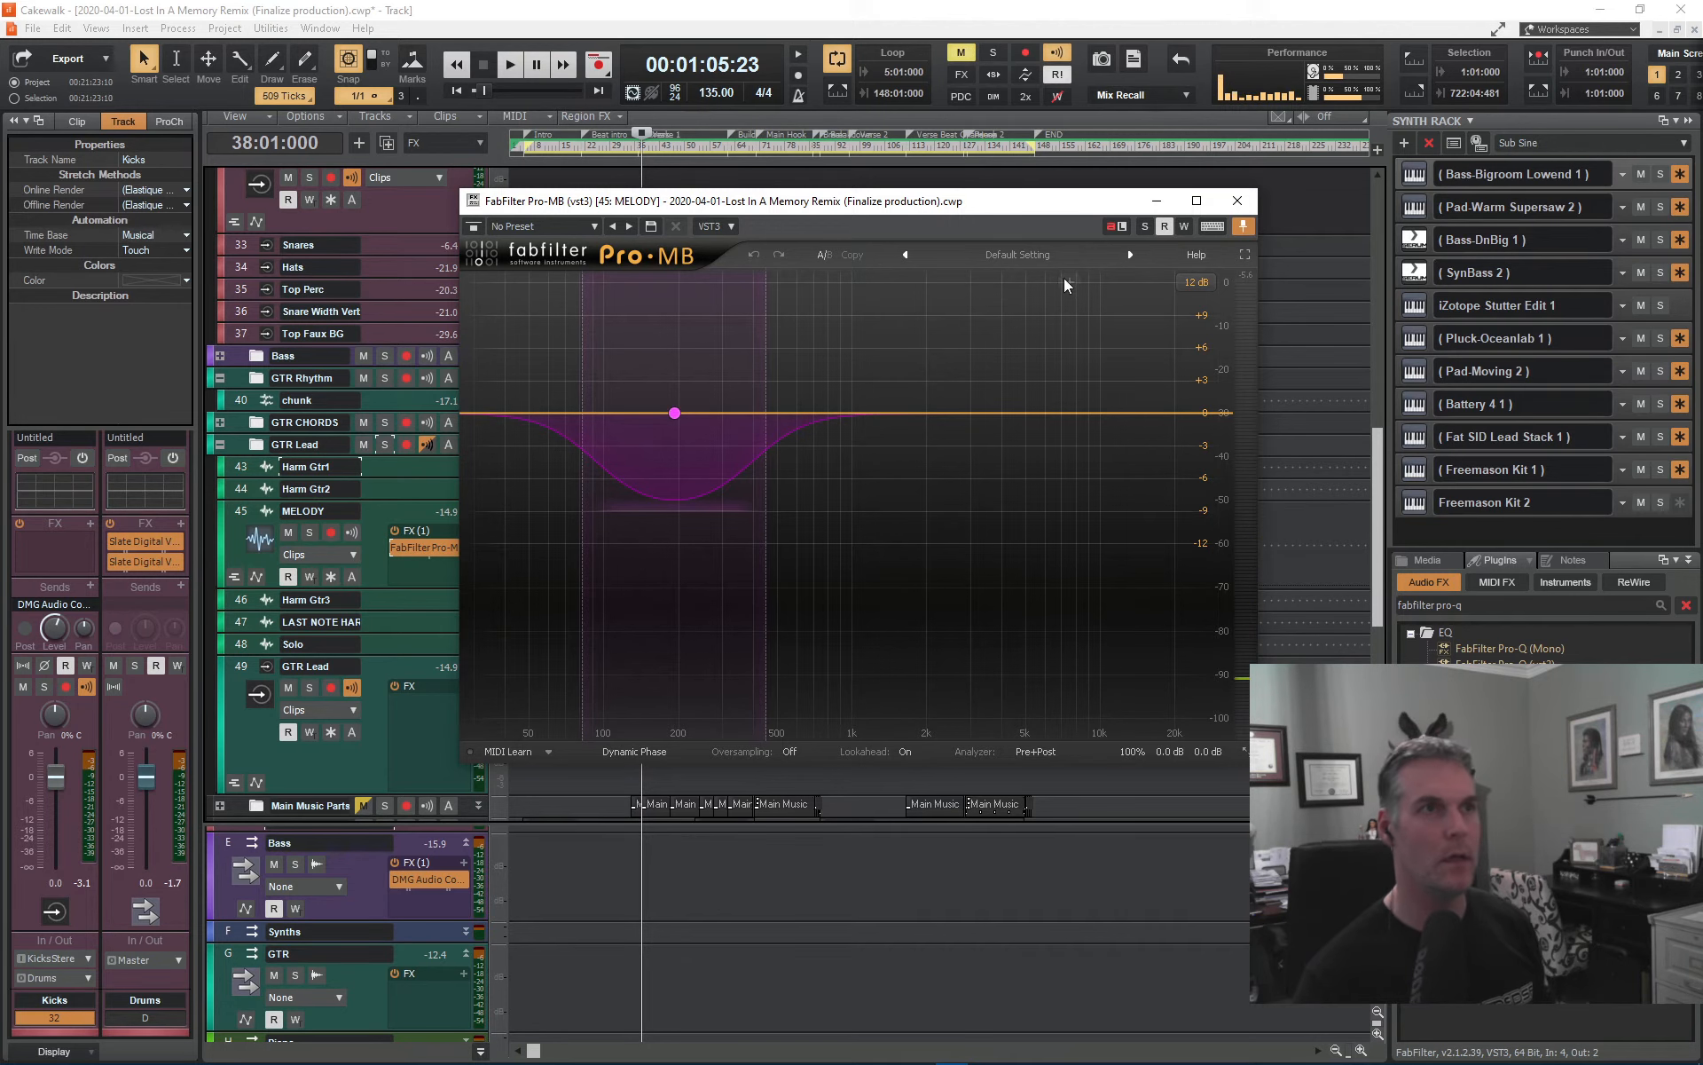
left_click_drag(1014, 208, 1222, 220)
left_click_drag(1508, 679, 459, 565)
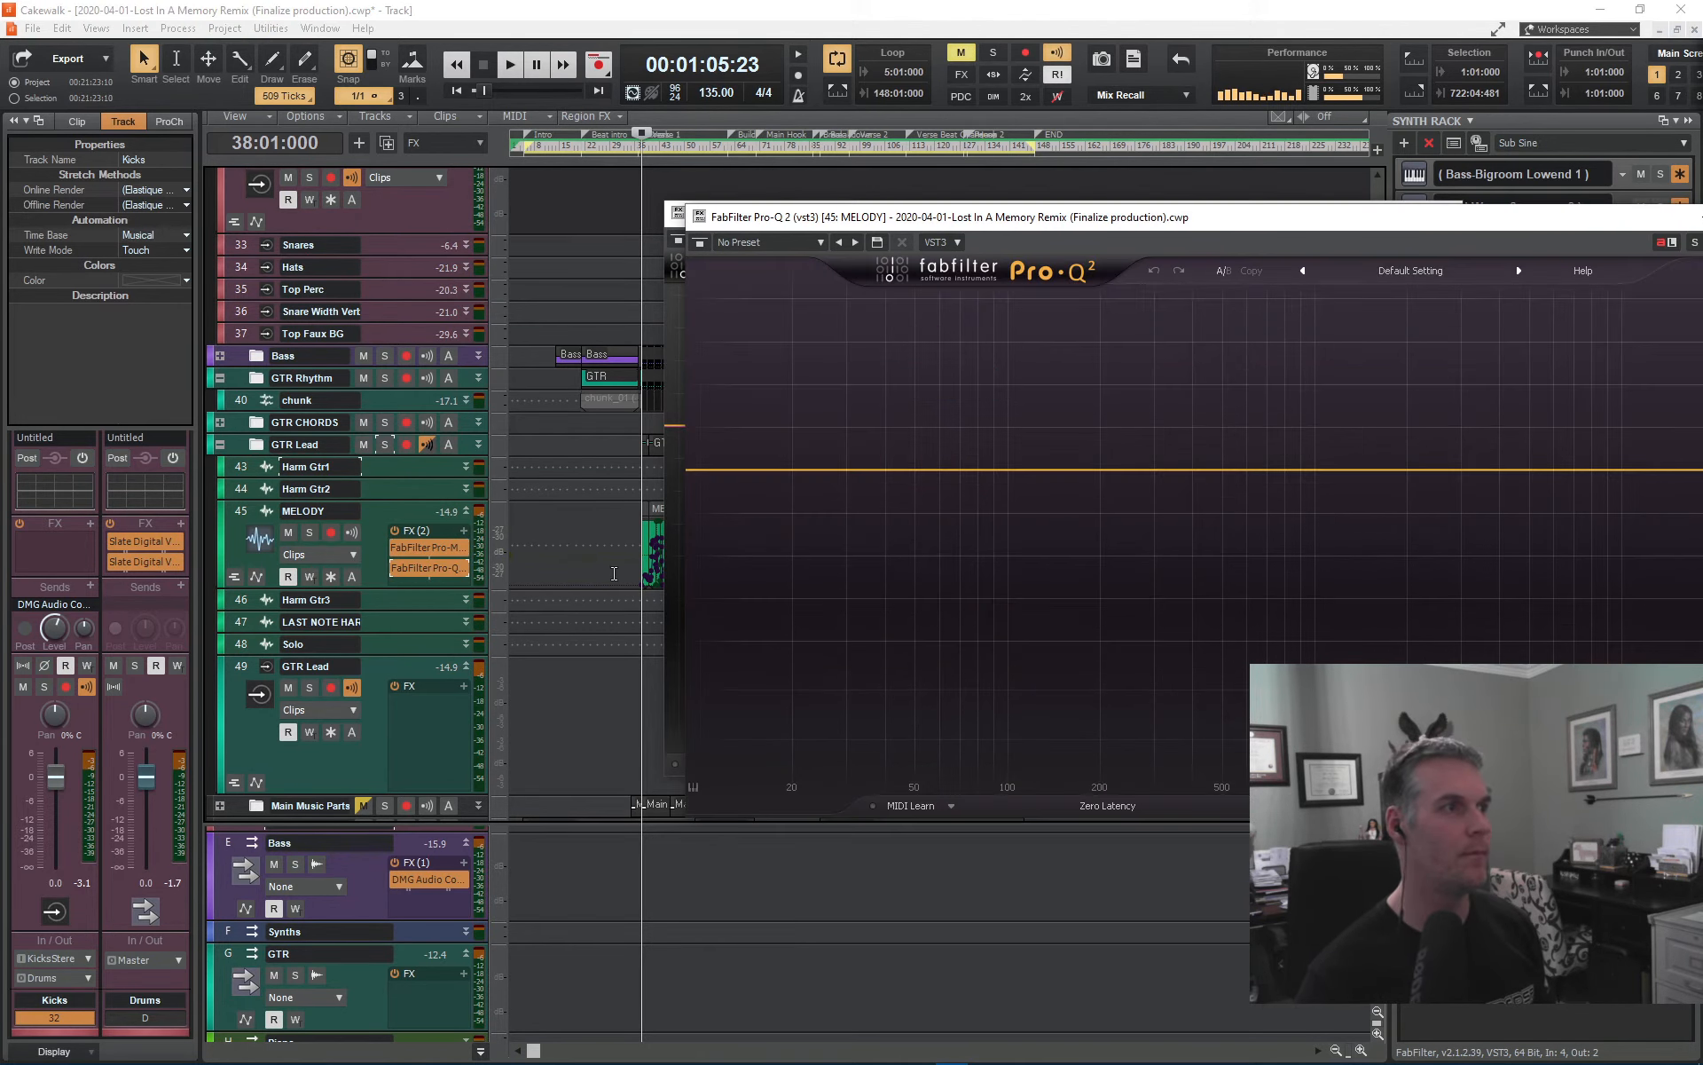
right_click(437, 570)
left_click(417, 587)
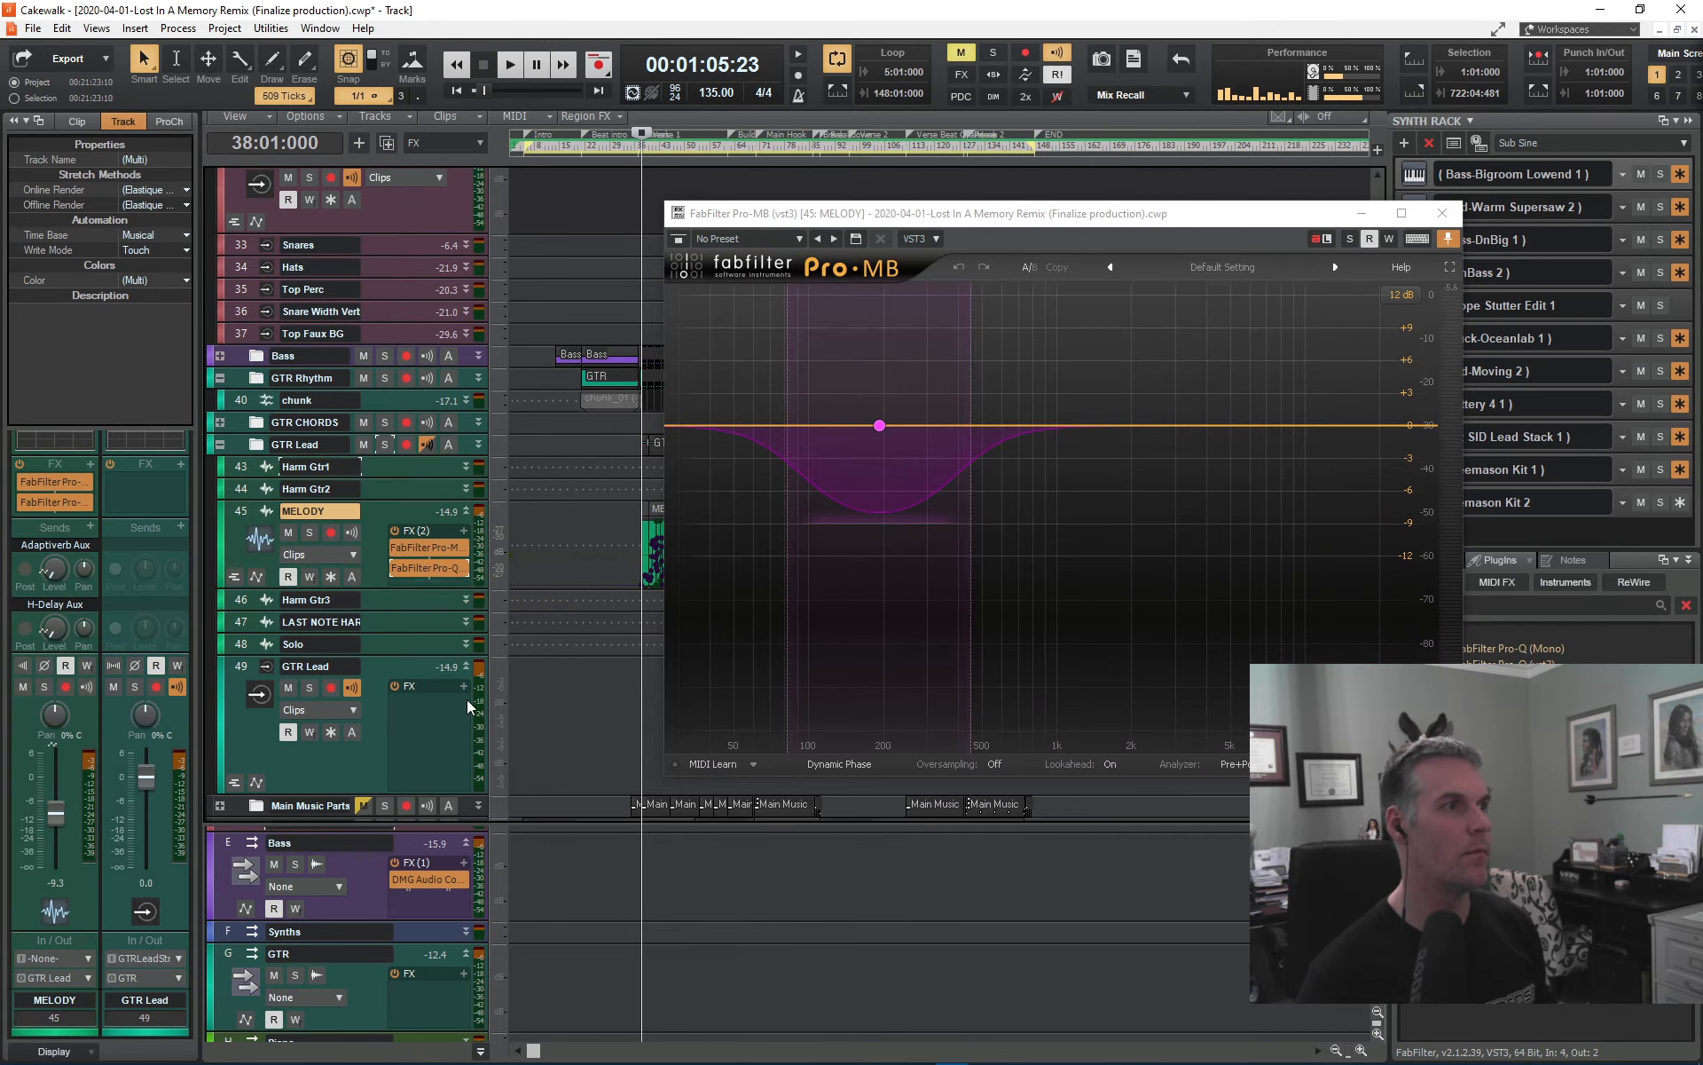
- Insert FabFilter Pro-Q 2 on the GTR bus and add a low shelf band at about 243 Hz with -1.87 dB gain
left_click(414, 1003)
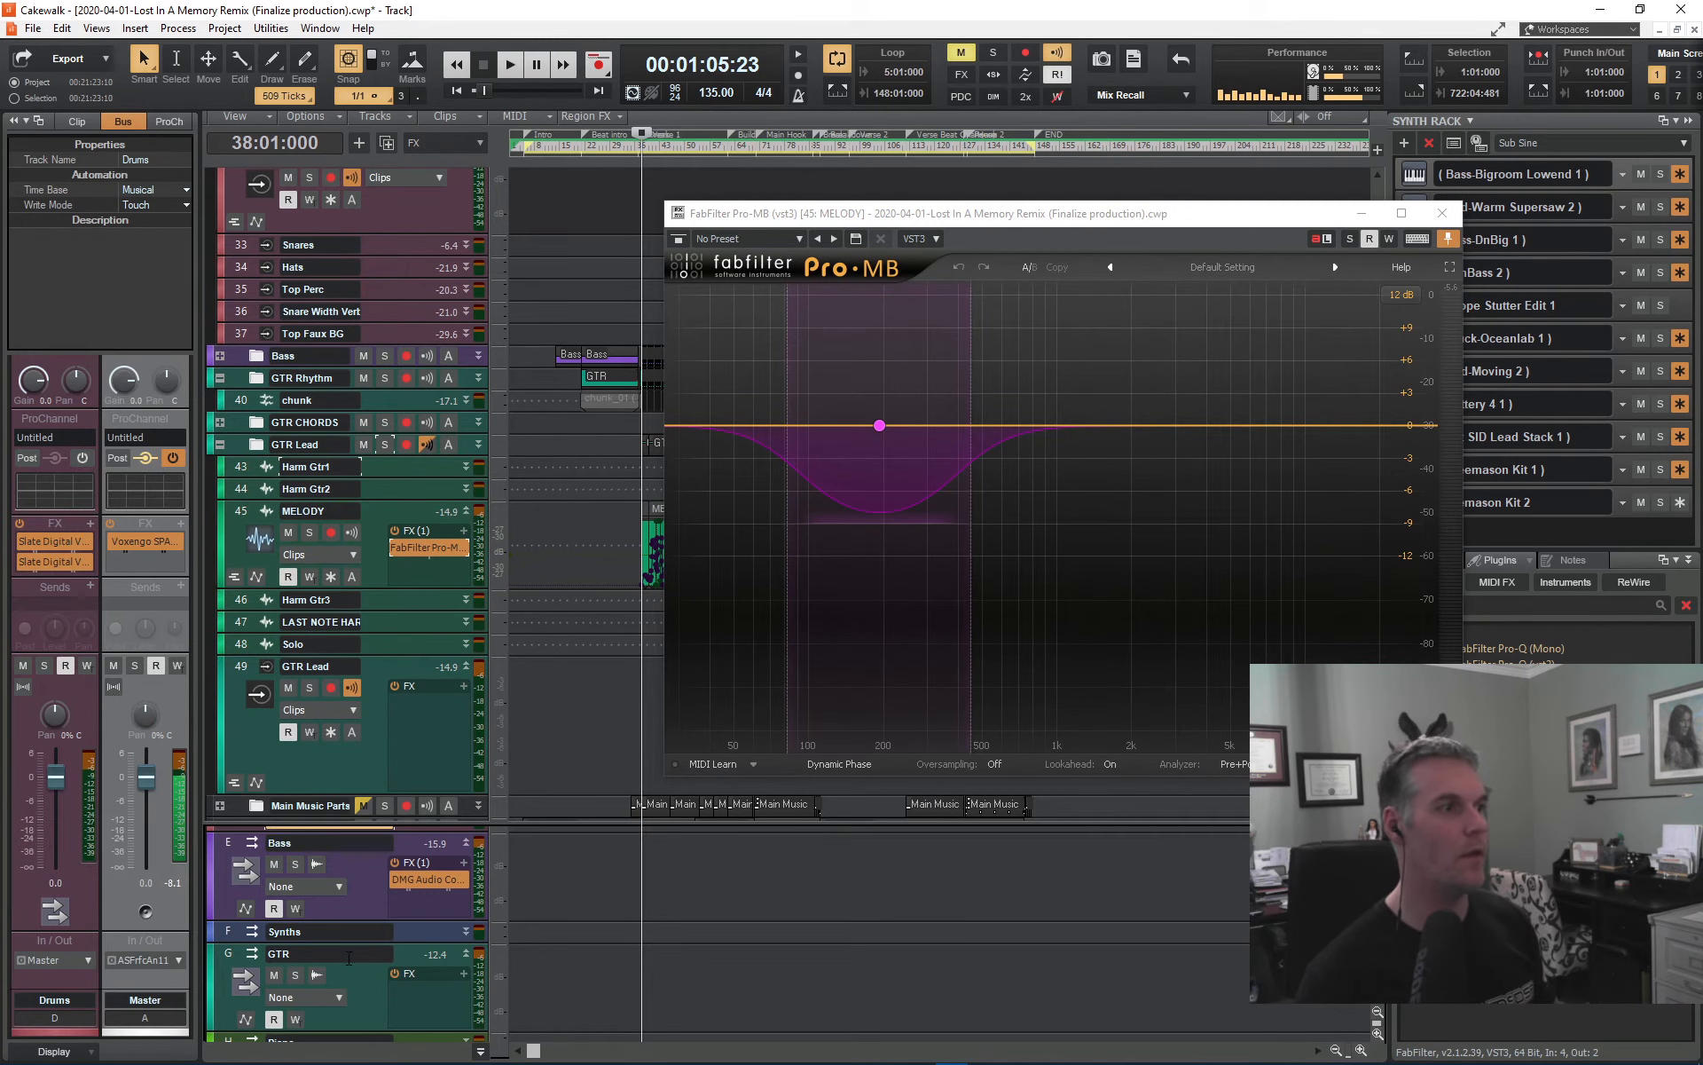
left_click_drag(1511, 695, 447, 985)
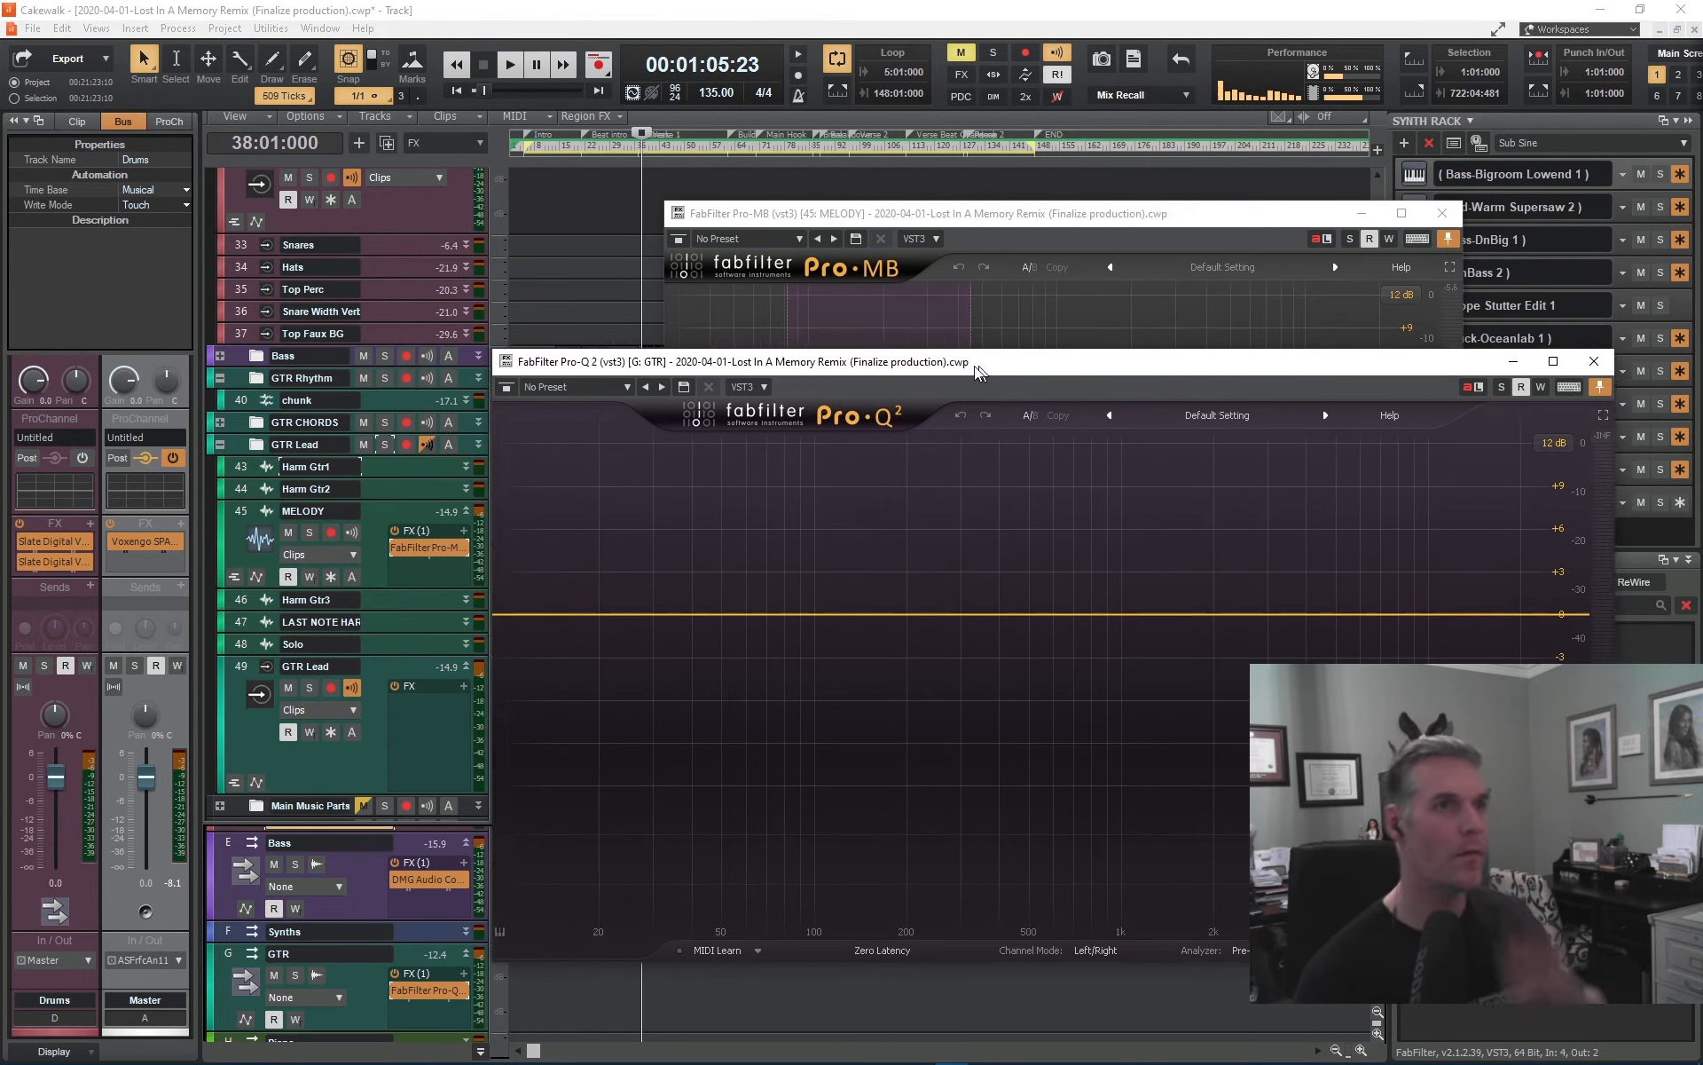
left_click_drag(833, 621, 820, 644)
left_click(662, 861)
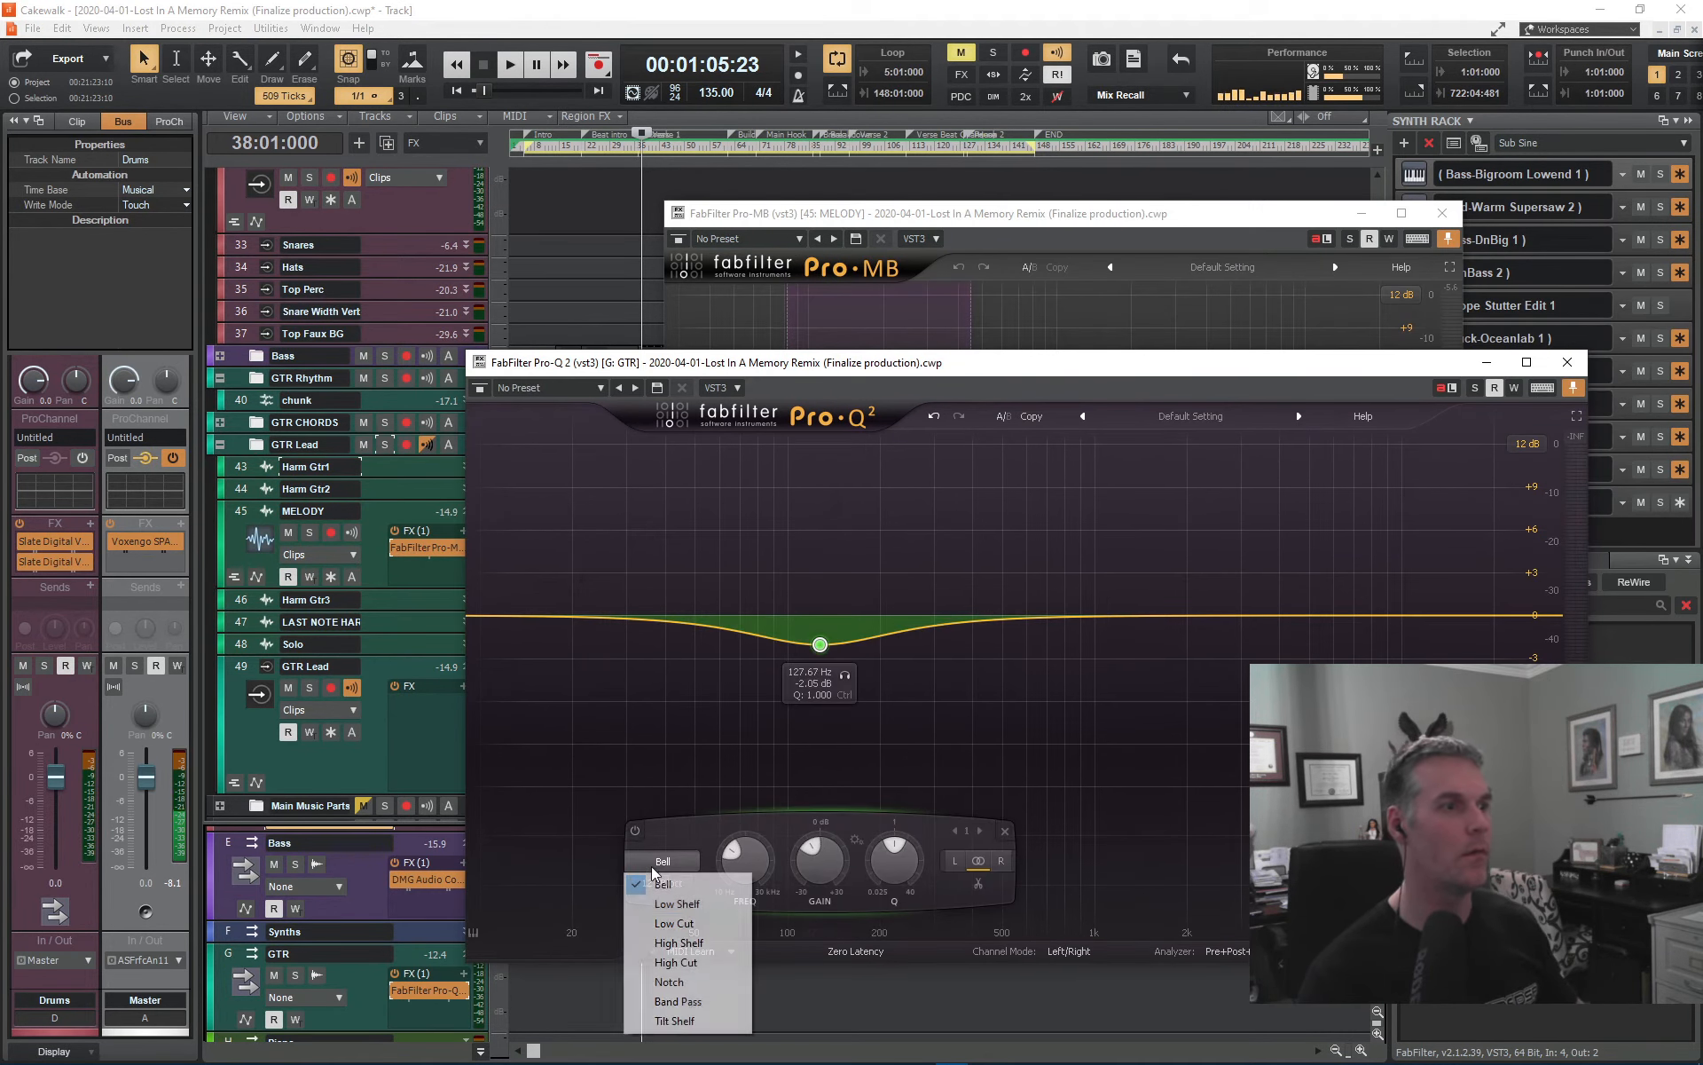
left_click(676, 903)
key("space")
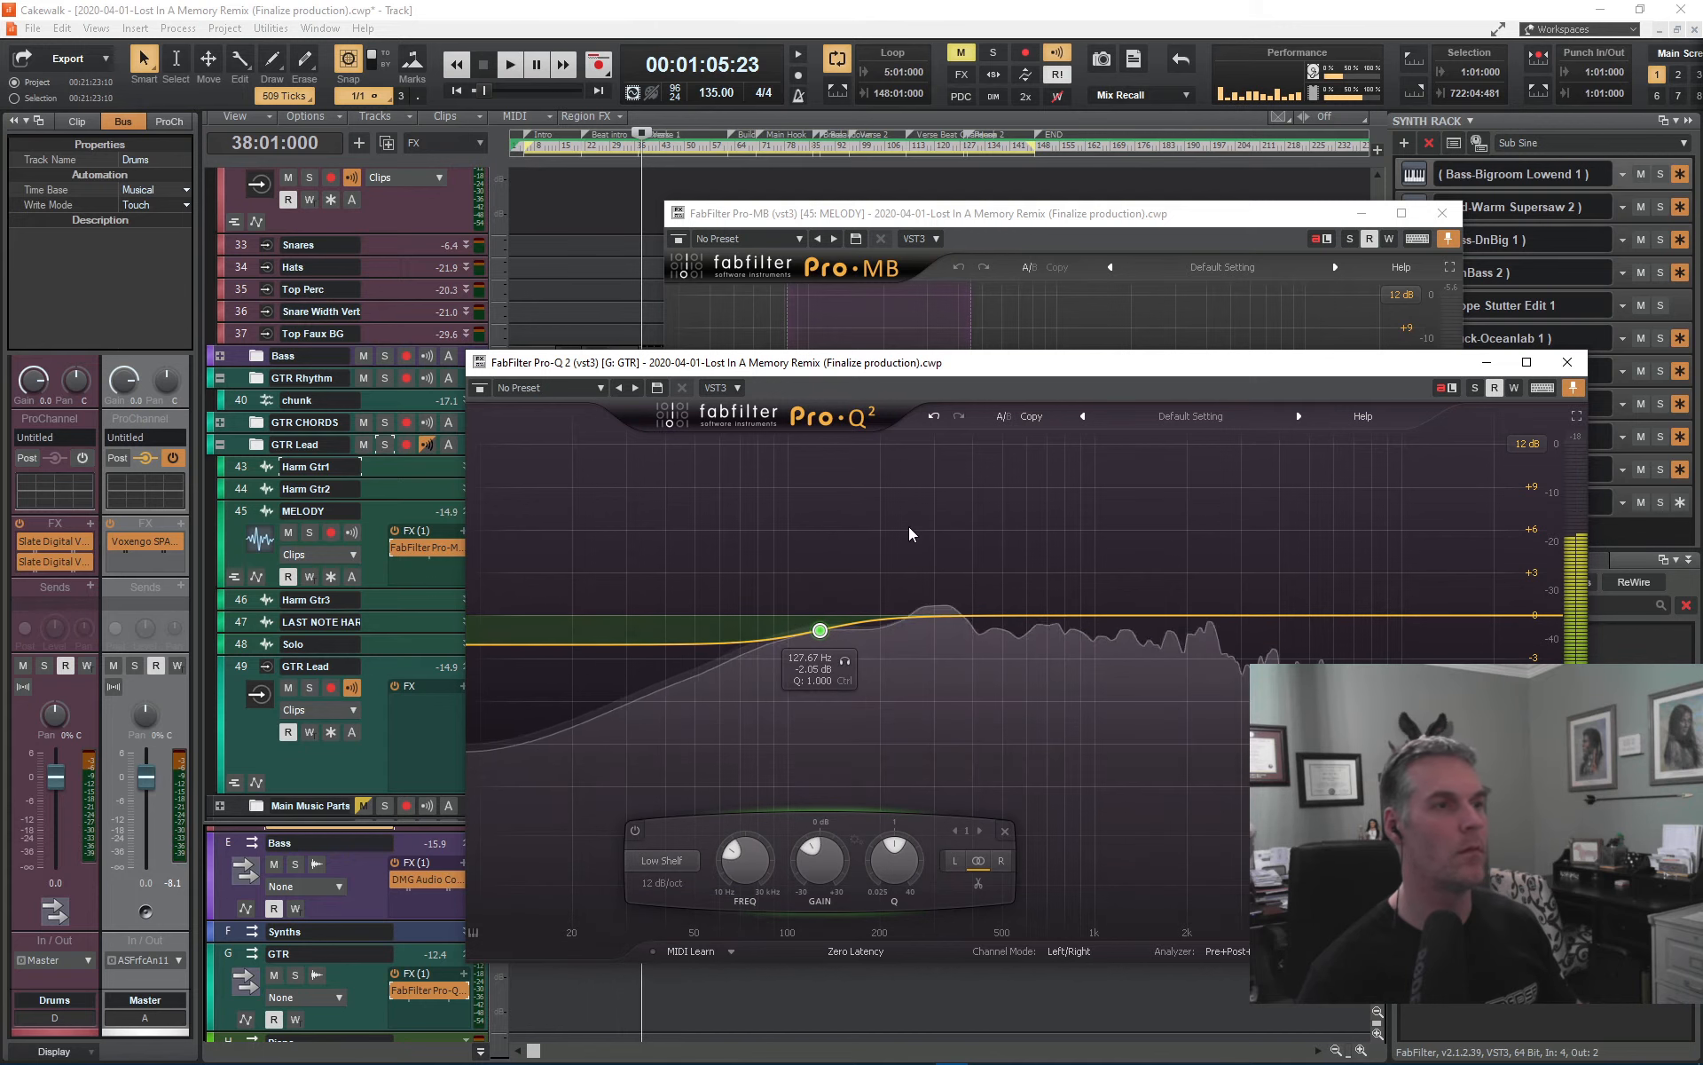
left_click_drag(832, 633, 911, 634)
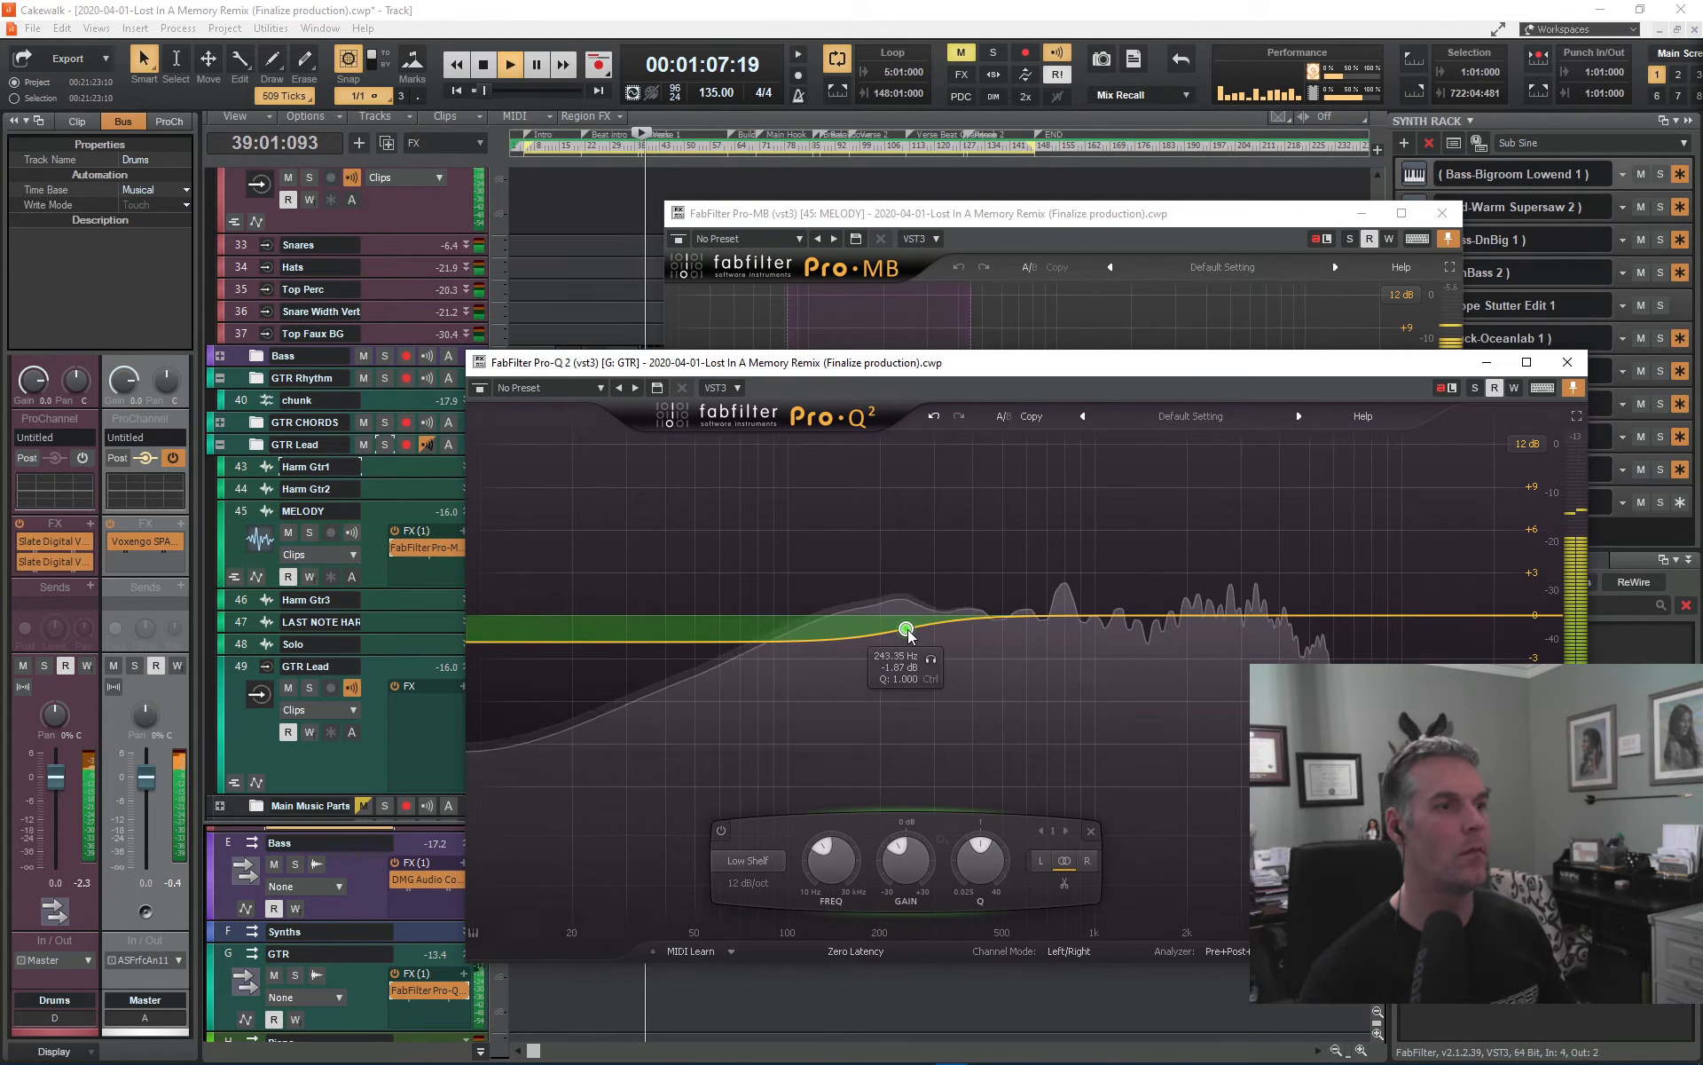
- Set the low shelf band's frequency to 220 Hz in the GTR bus equalizer
double_click(826, 845)
type("220")
key("Return")
- Open Voxengo SPAN Plus from the Master bus and solo the GTR bus to examine its spectrum, stopping playback at the end
scroll(431, 883, "up", 3)
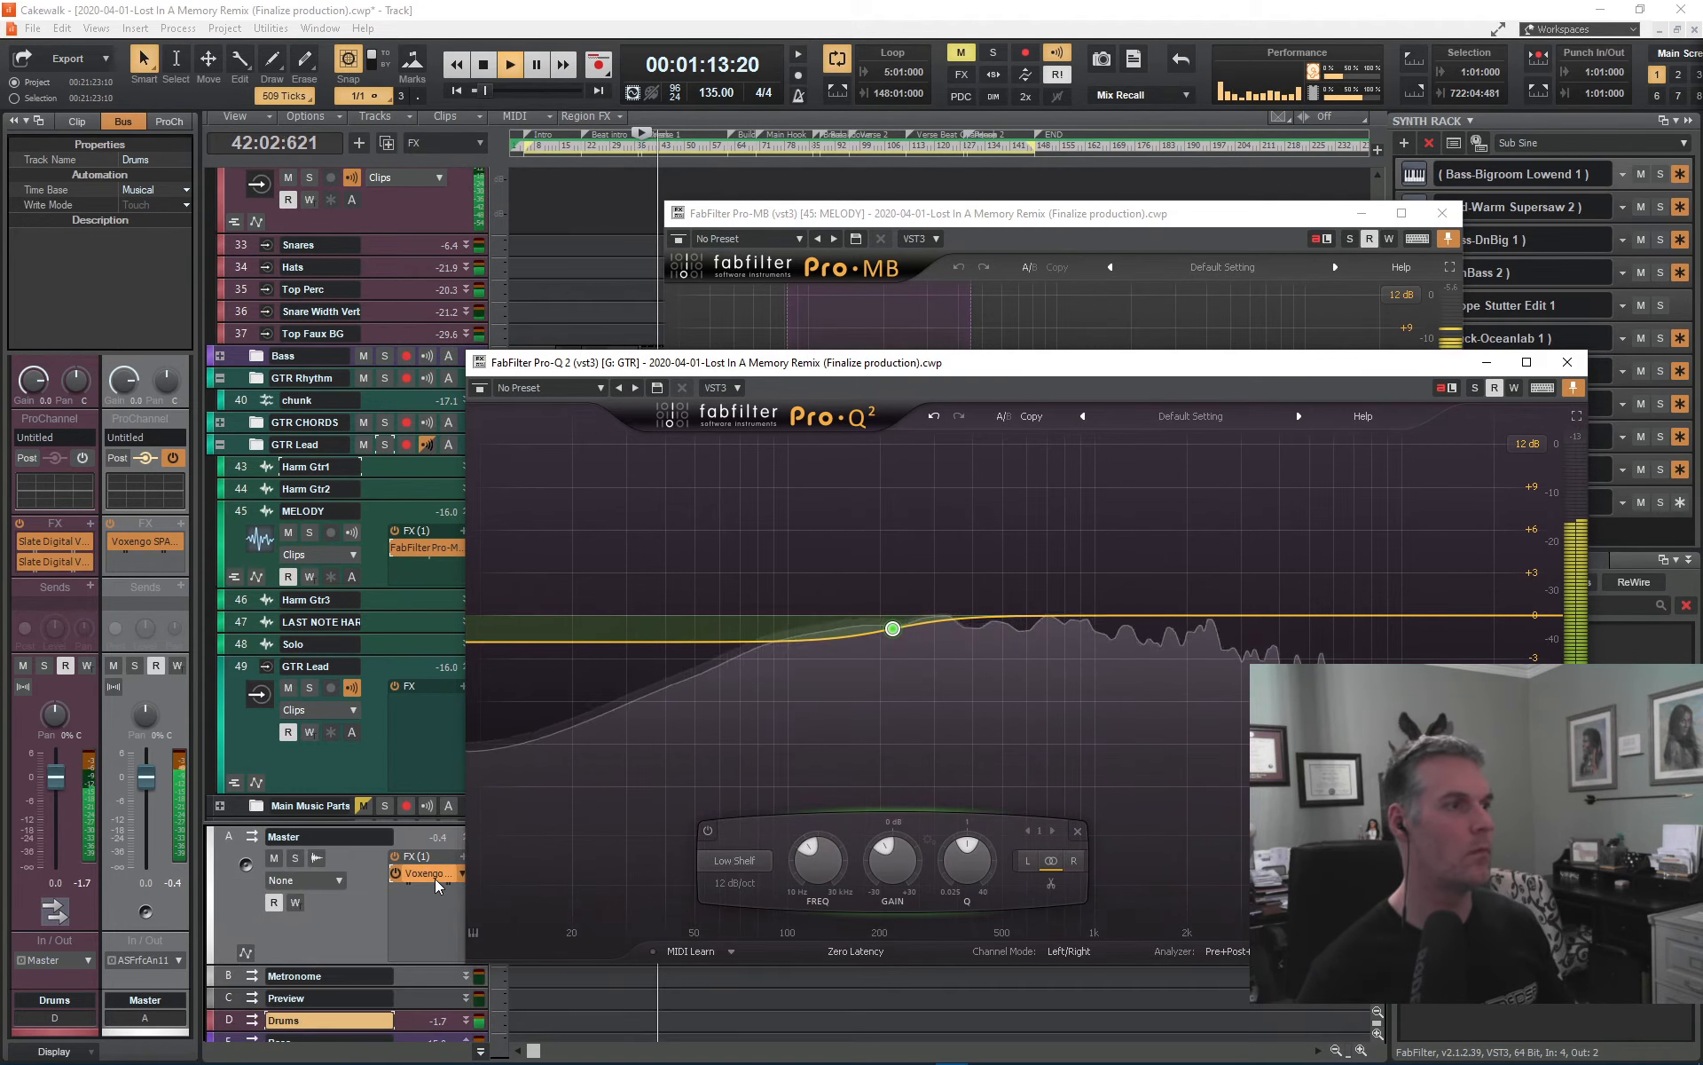
double_click(435, 878)
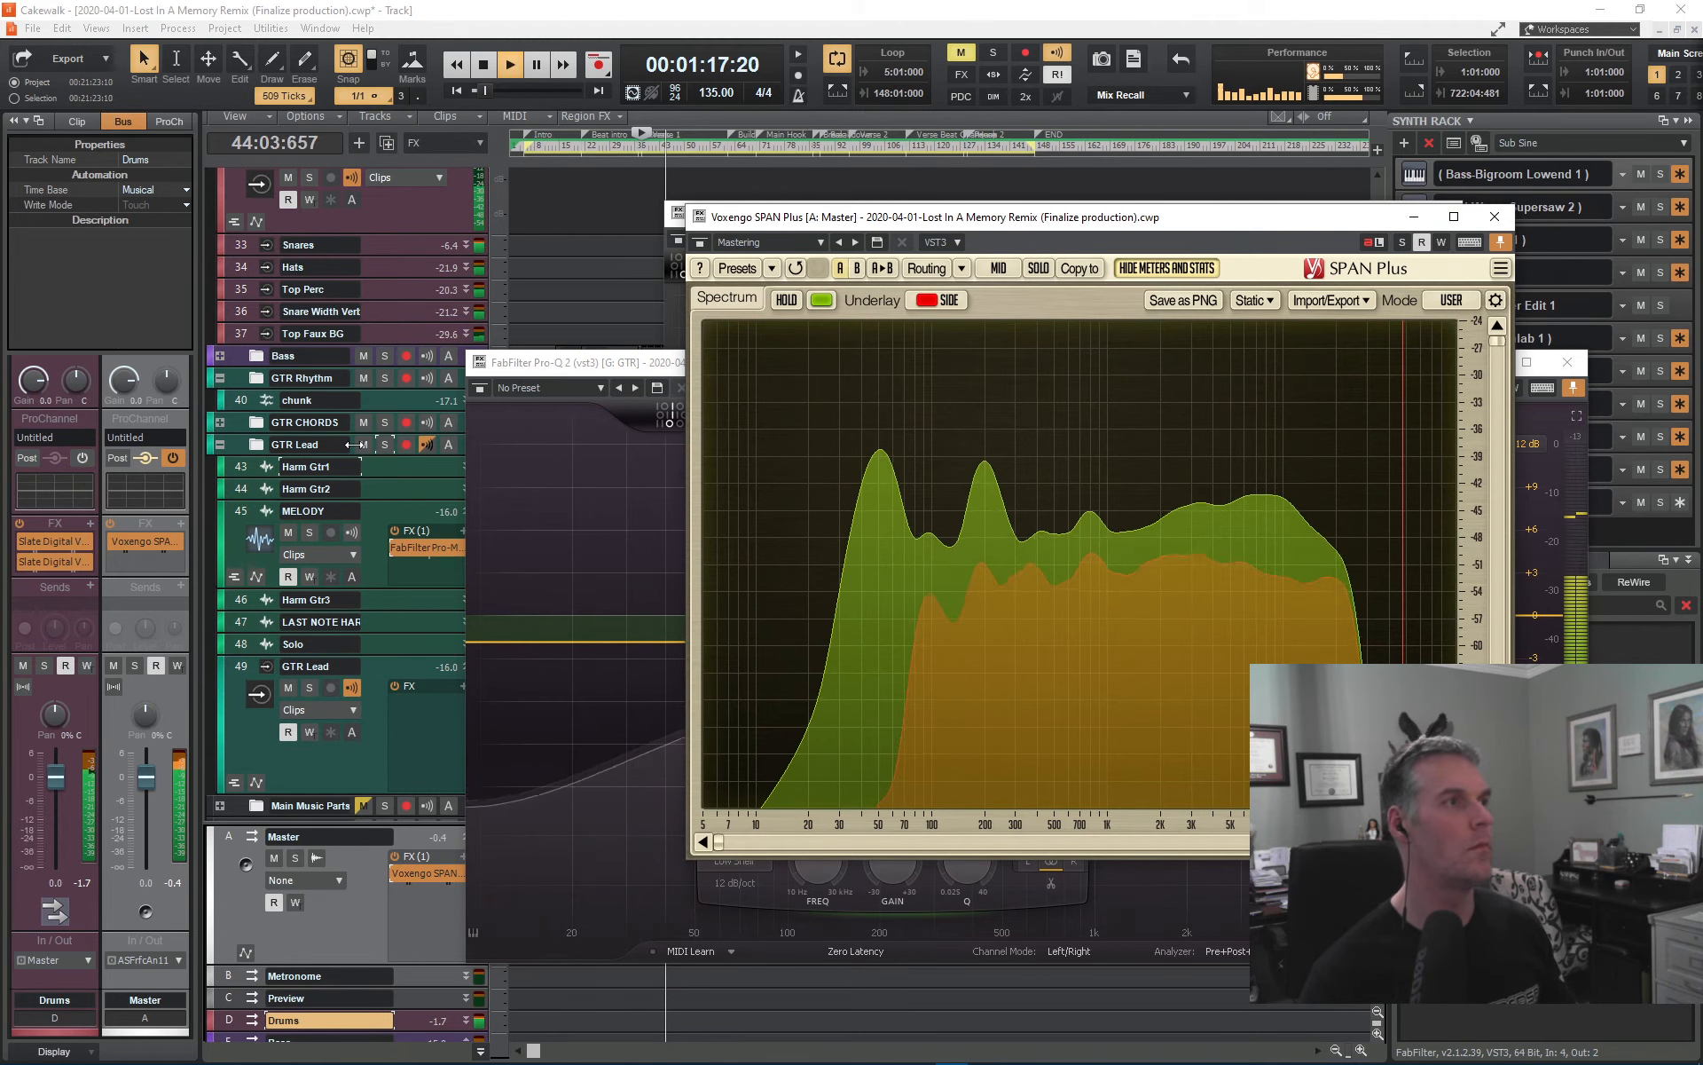
scroll(362, 905, "down", 1)
scroll(338, 995, "down", 1)
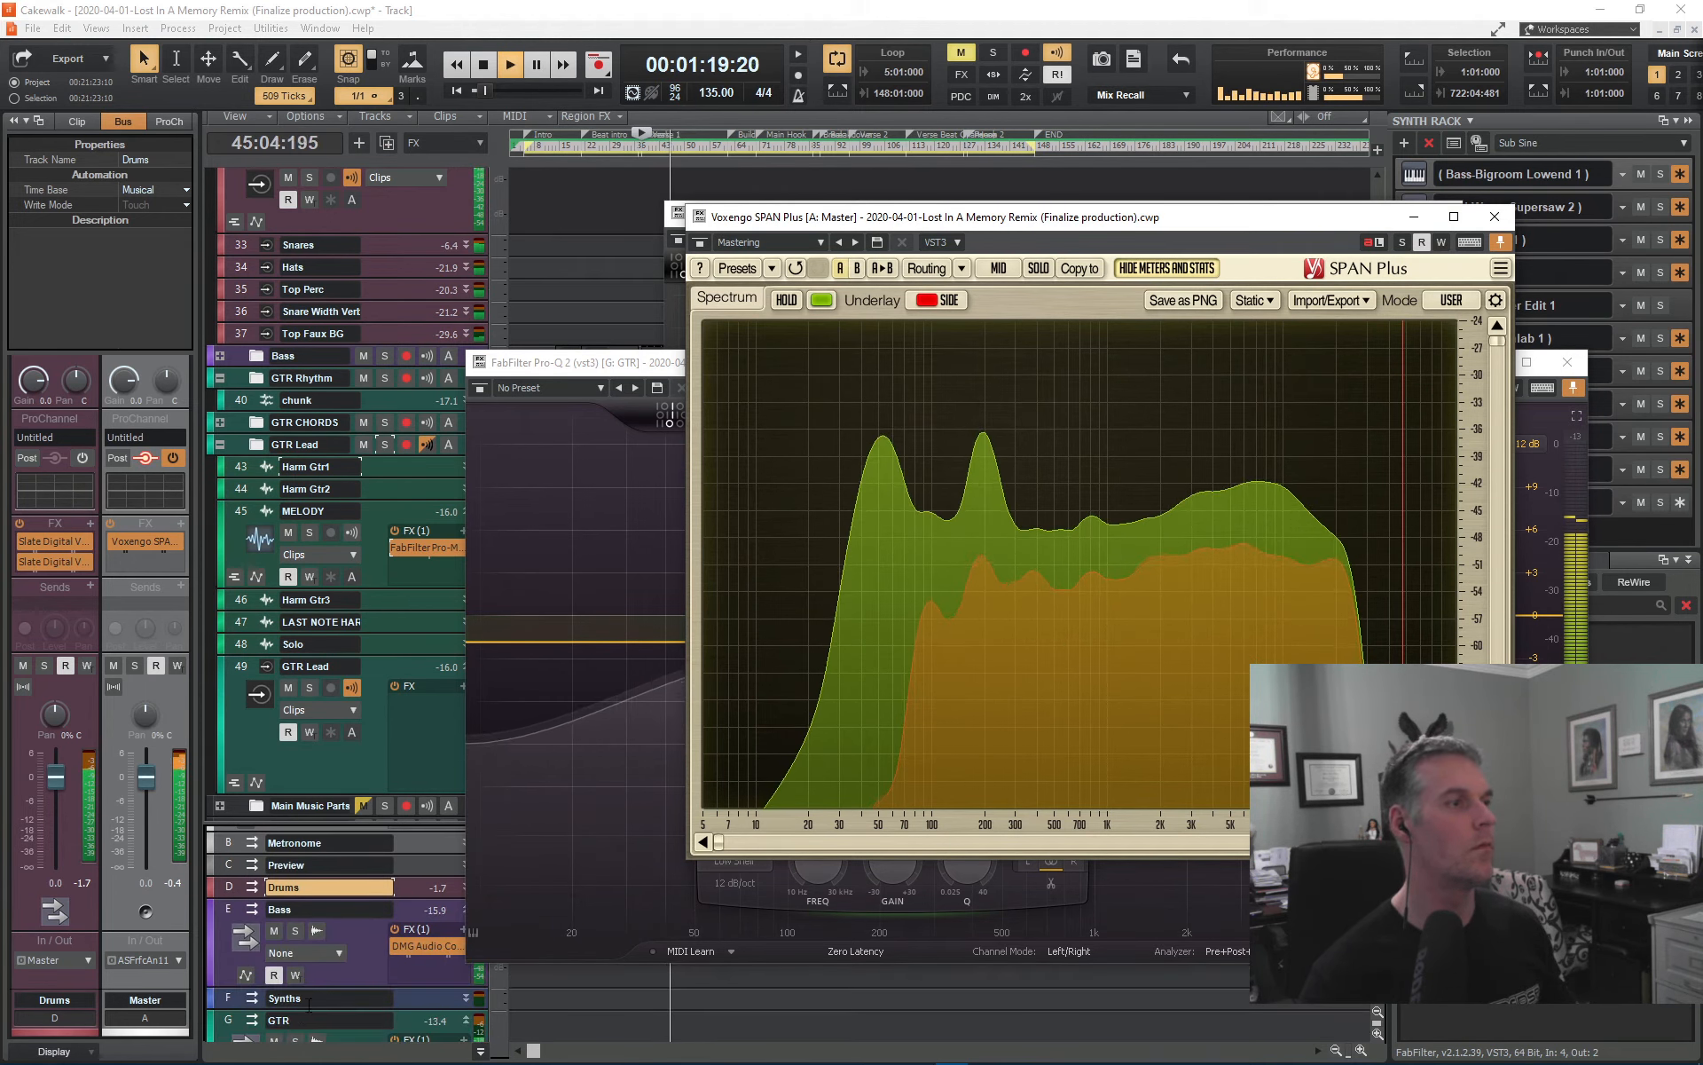
left_click(295, 1038)
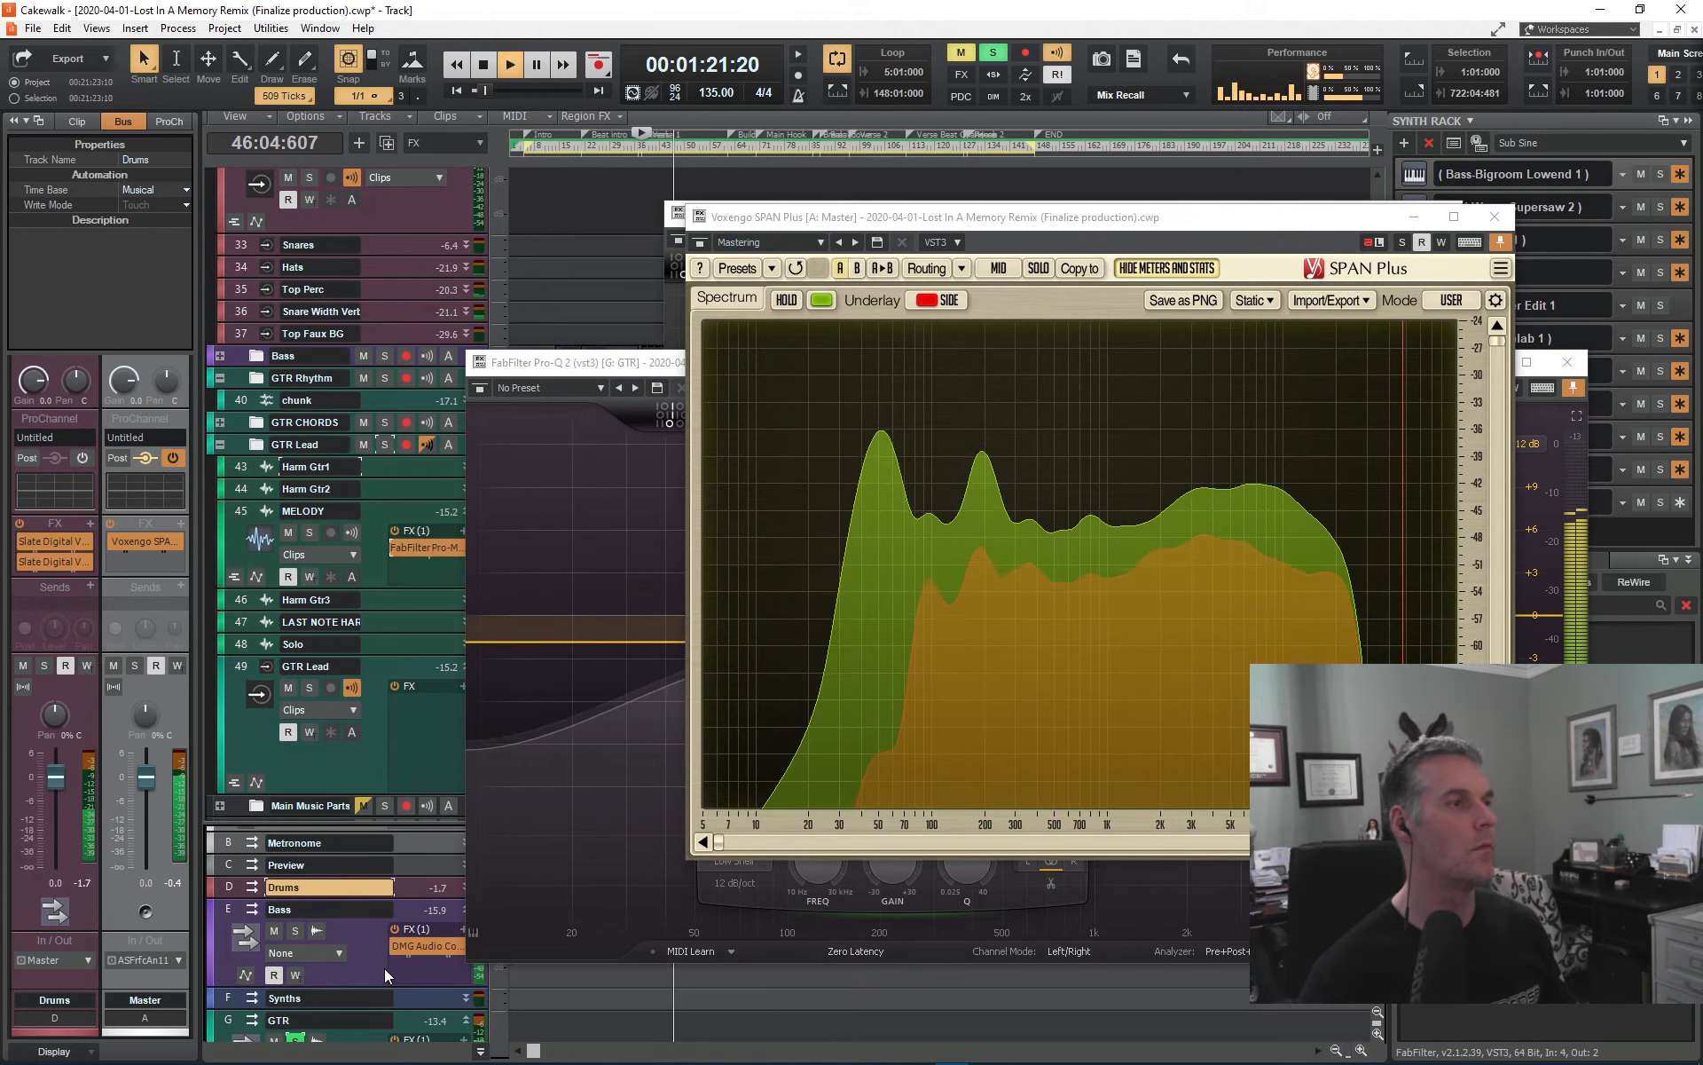
scroll(385, 967, "up", 1)
left_click(467, 978)
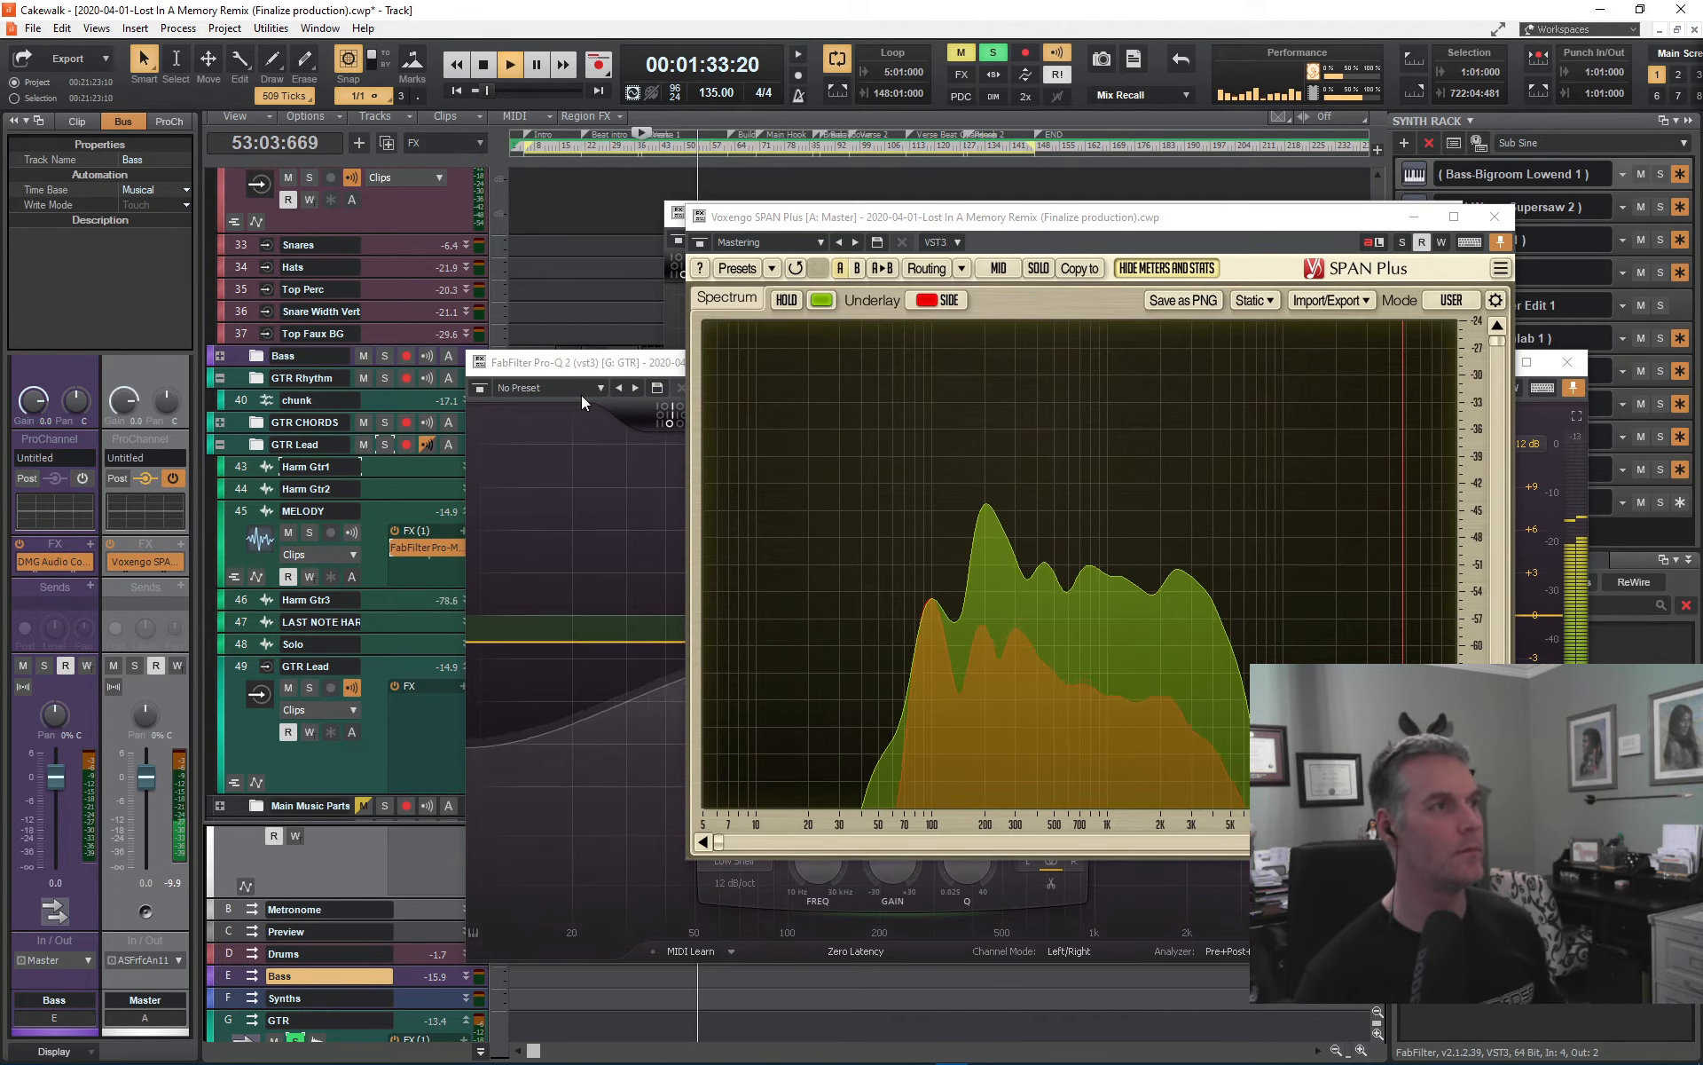
key("space")
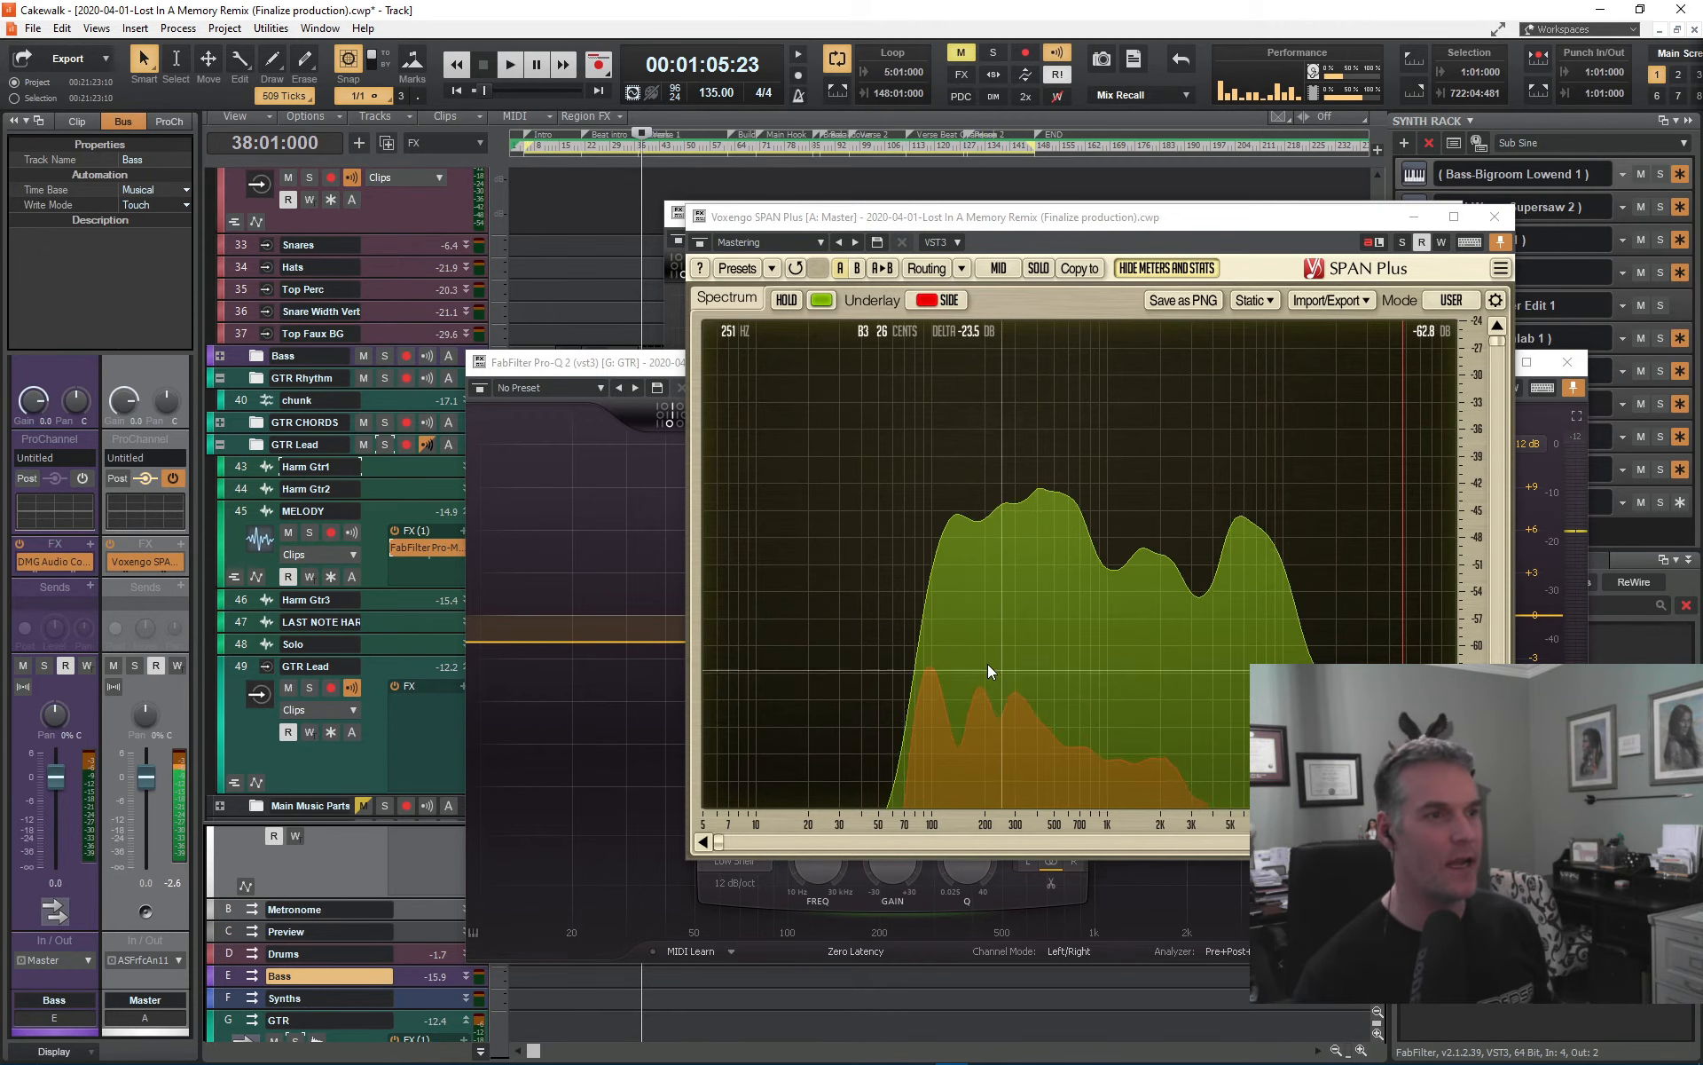
- Add a second band to the GTR bus's FabFilter Pro-Q 2 and change its shape to Low Cut
left_click(657, 424)
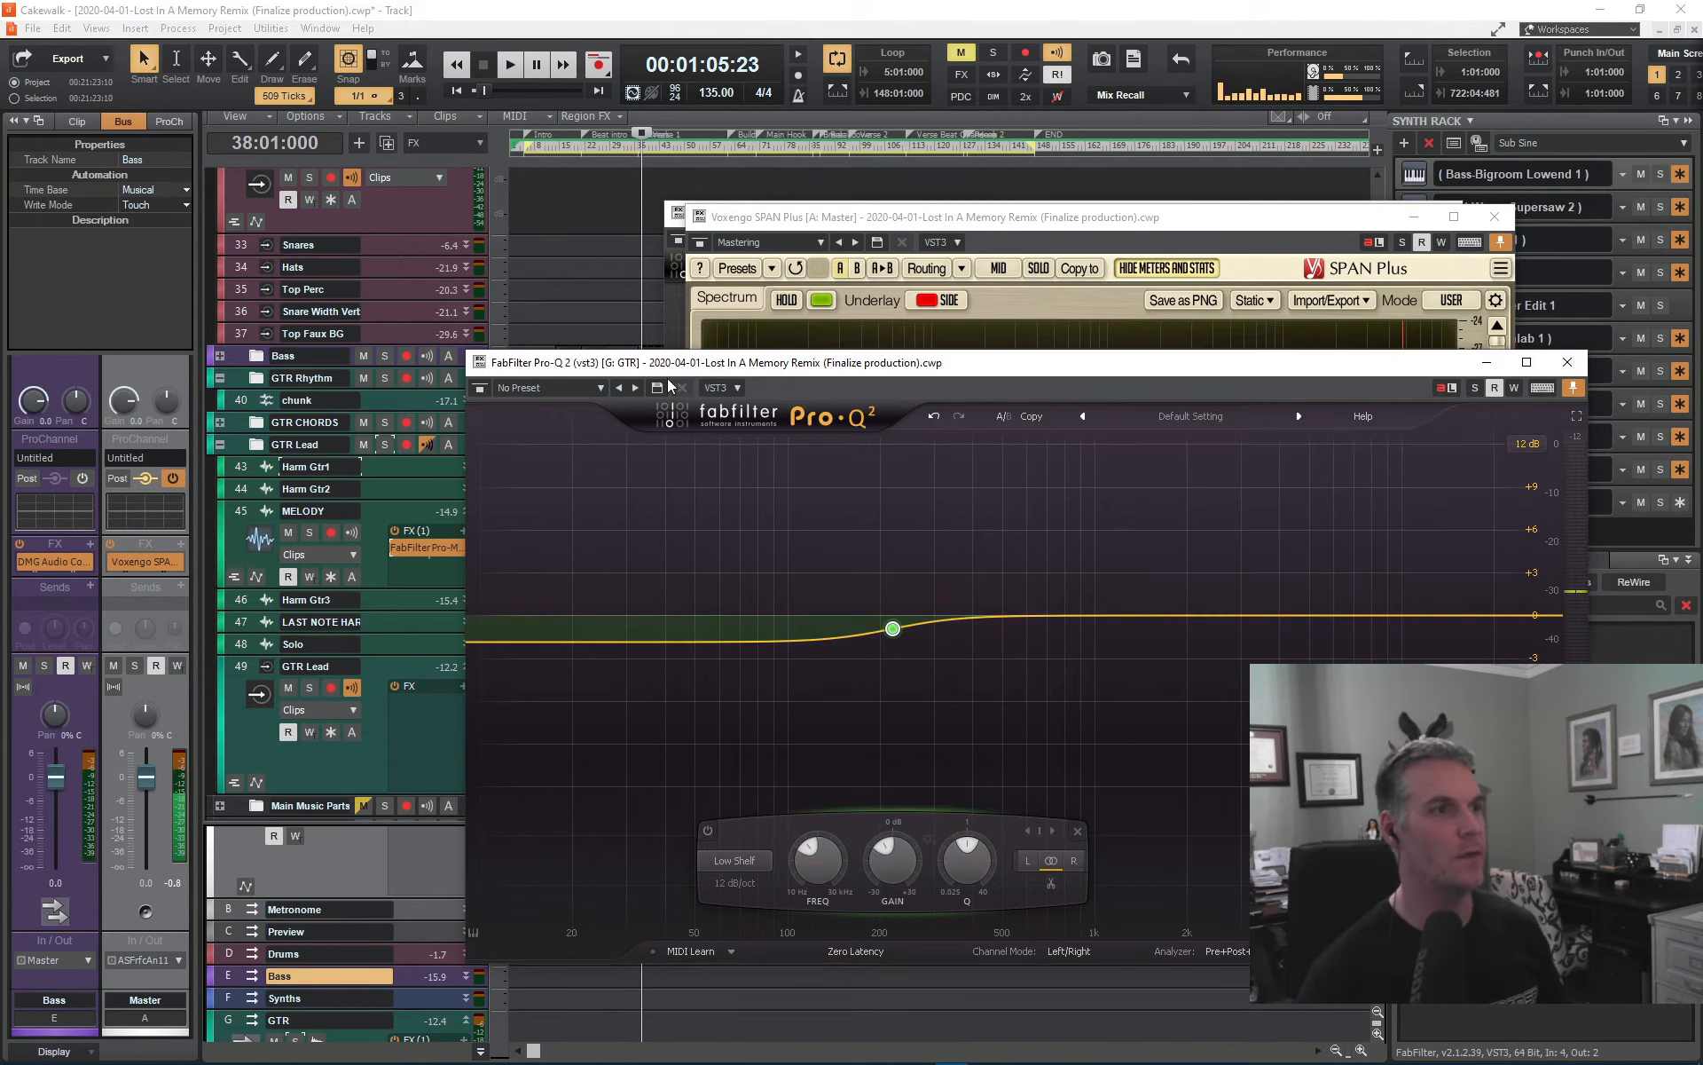
left_click(976, 612)
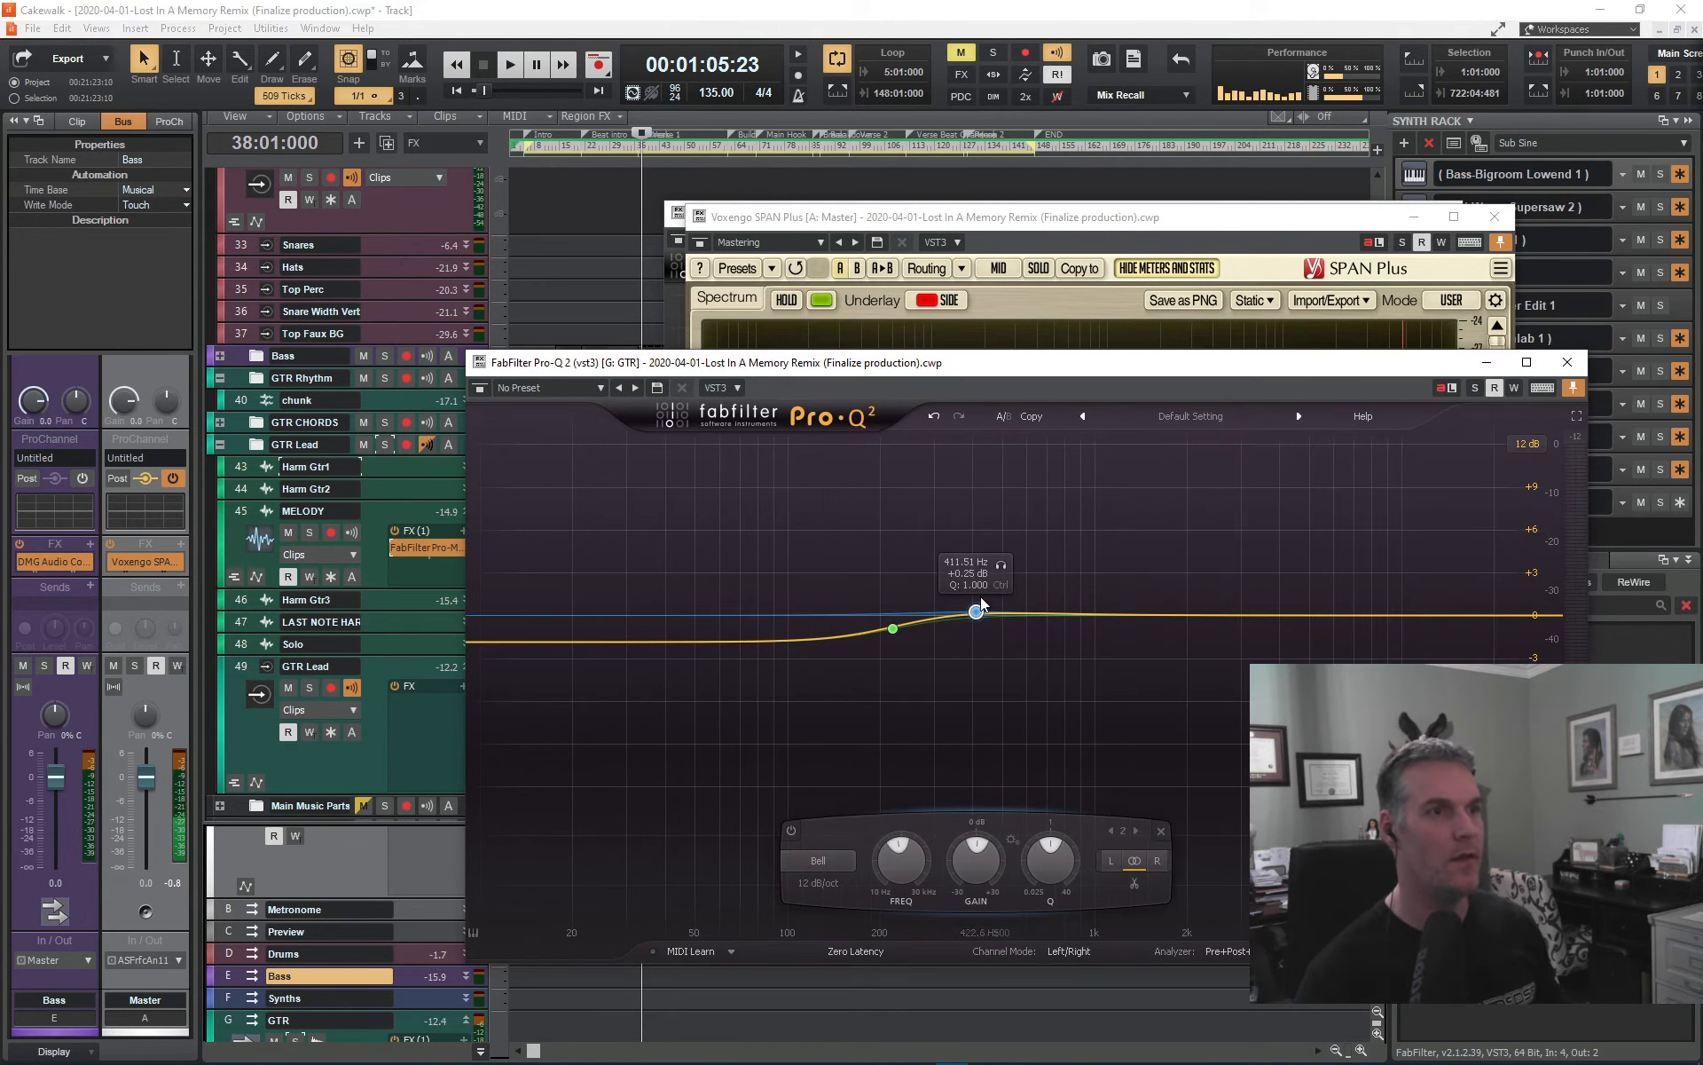
left_click_drag(976, 612, 924, 666)
left_click(766, 861)
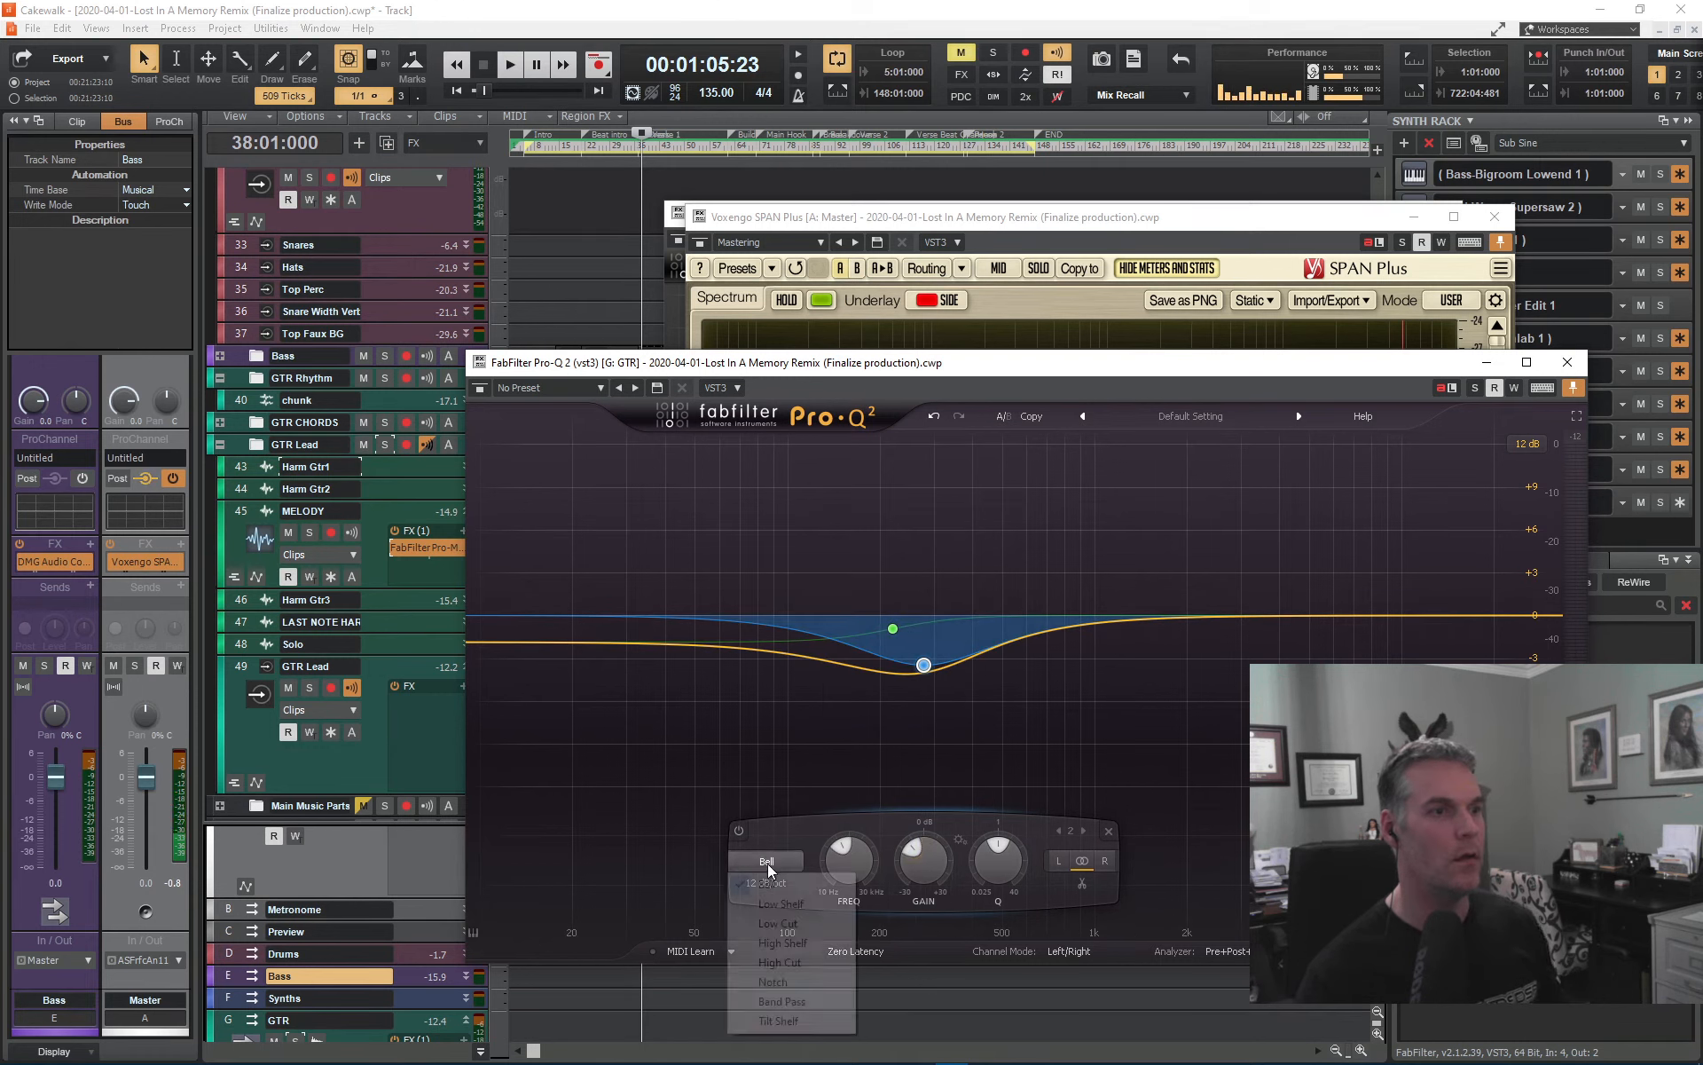
left_click(779, 923)
- Switch the equalizer's channel mode to Mid/Side, apply the low cut to the side signal only, and set its frequency to 200 Hz
left_click(1069, 951)
left_click(1083, 995)
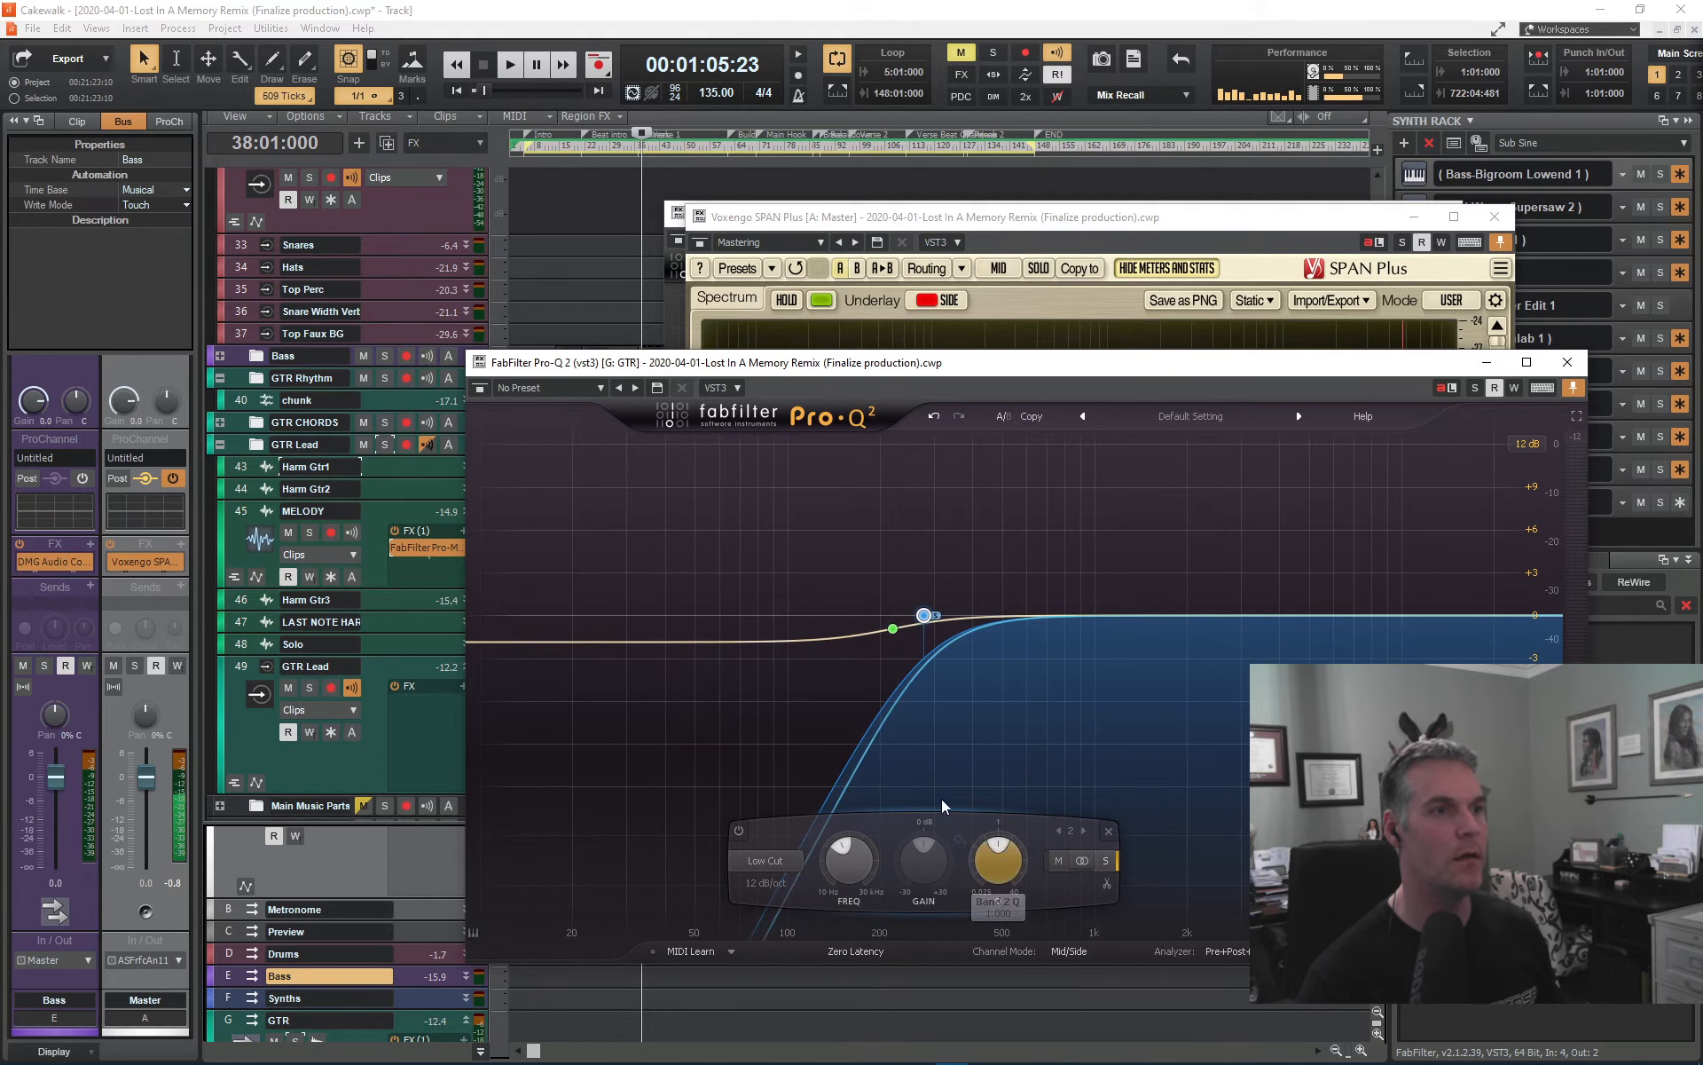
mouse_move(845, 858)
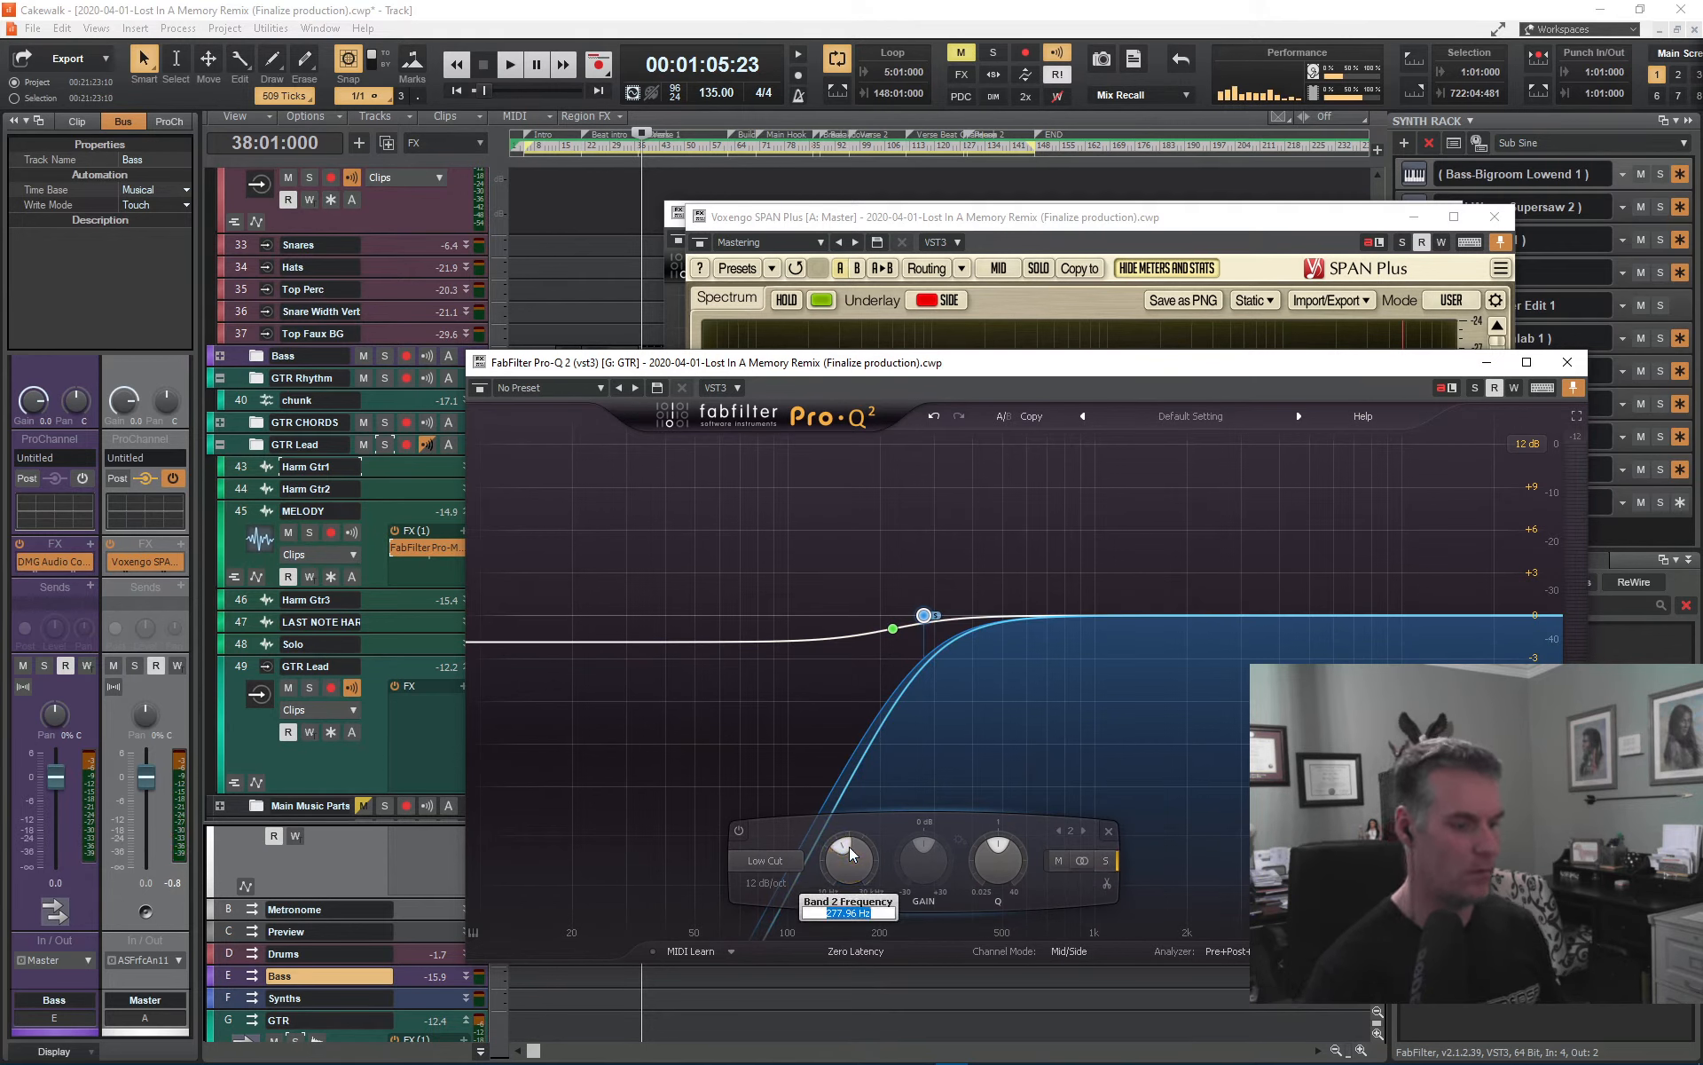
type("0")
key("Return")
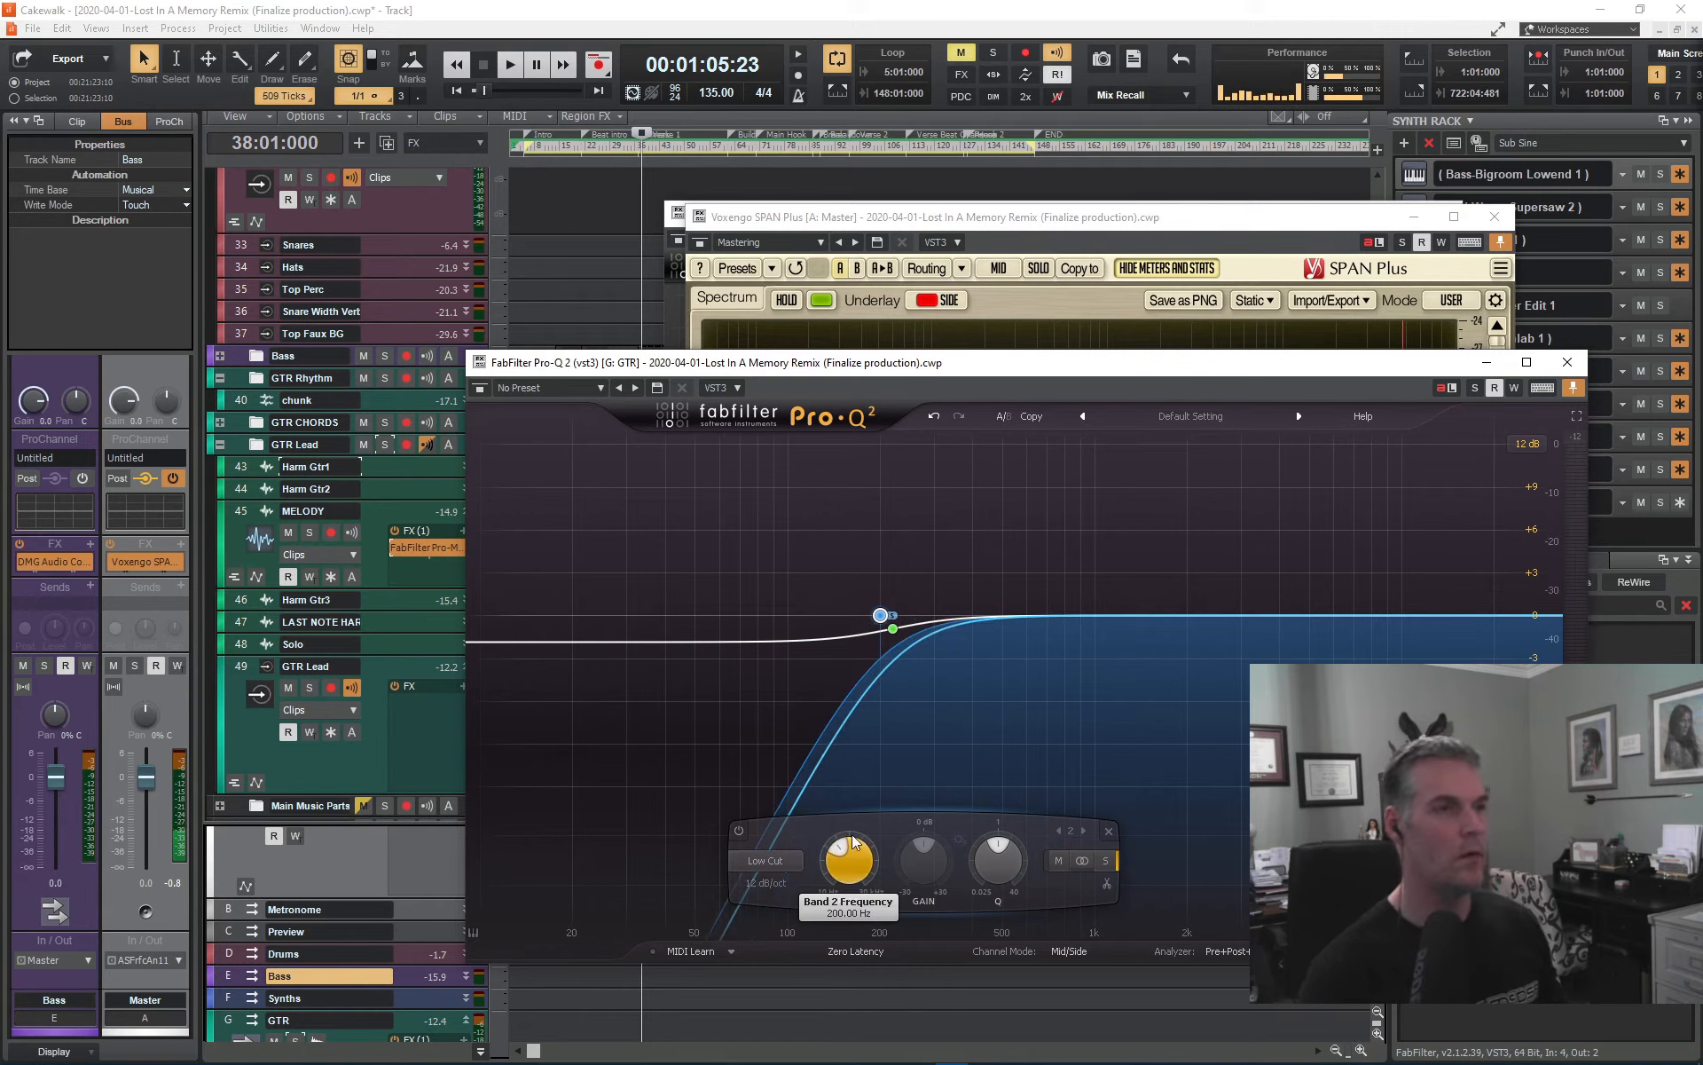
- Check the Master spectrum during playback, and move the GTR equalizer's low shelf band to about 272 Hz and -3.23 dB
left_click(1071, 310)
key("space")
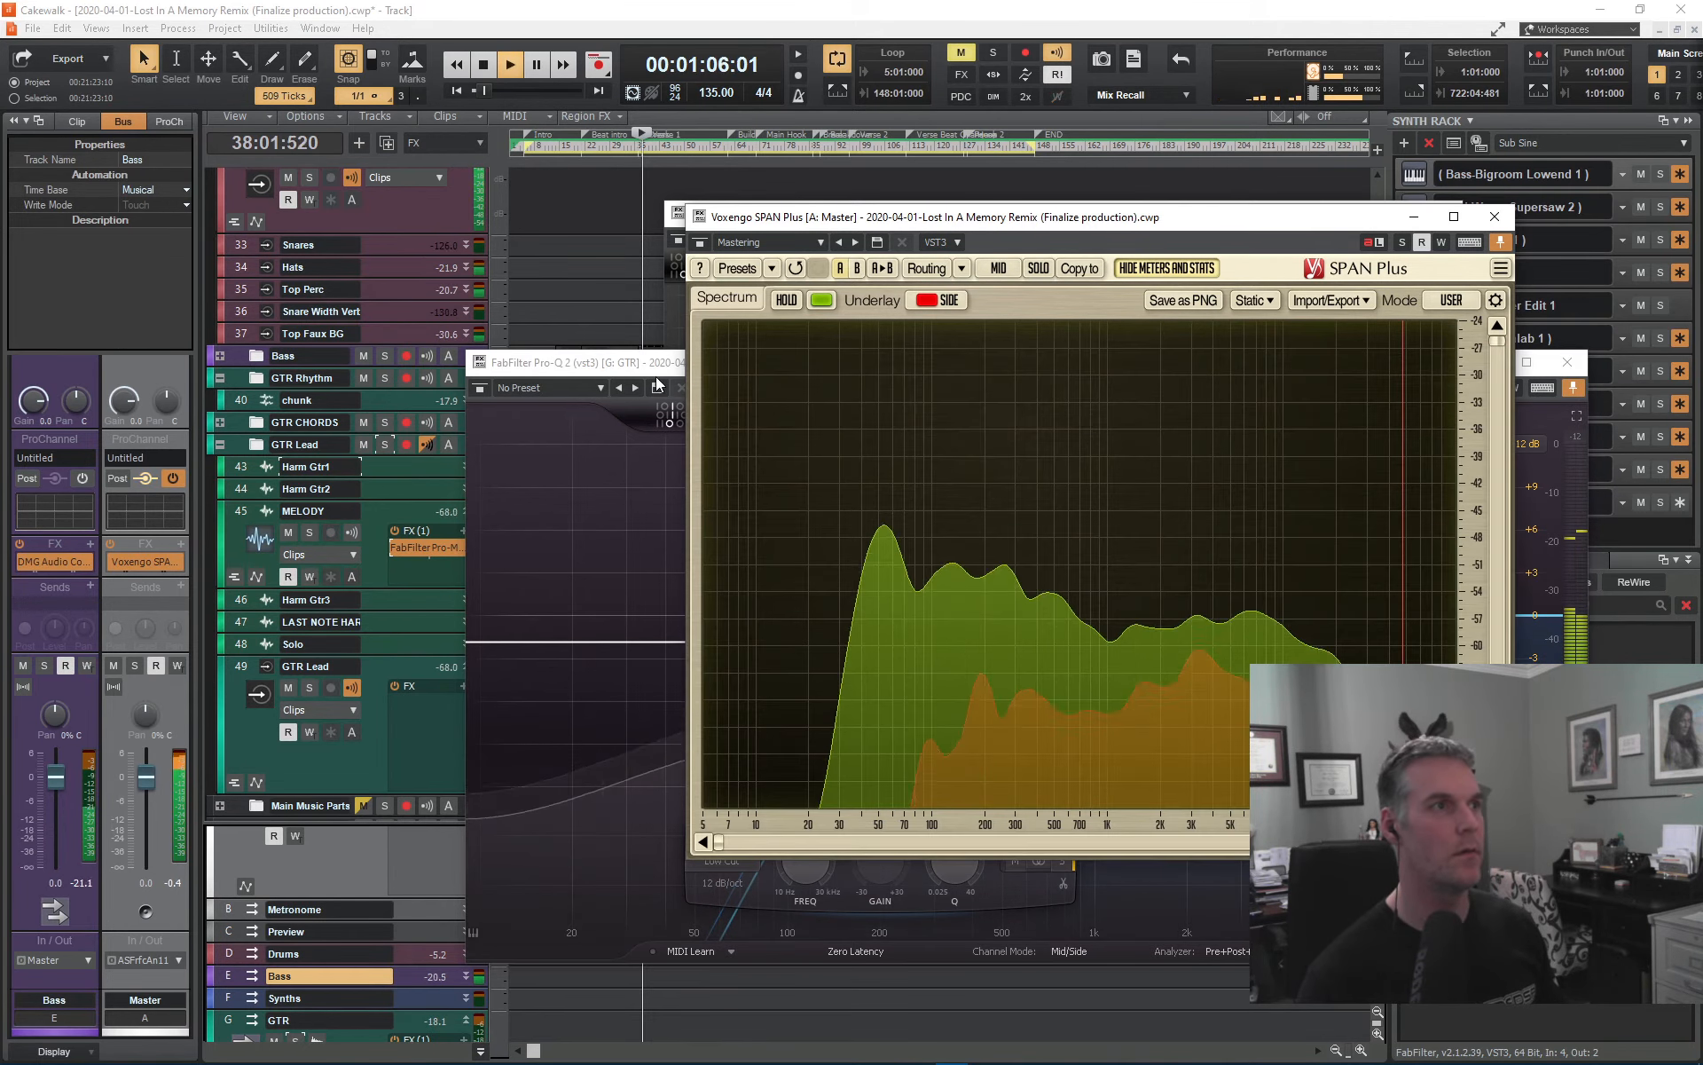
left_click(661, 365)
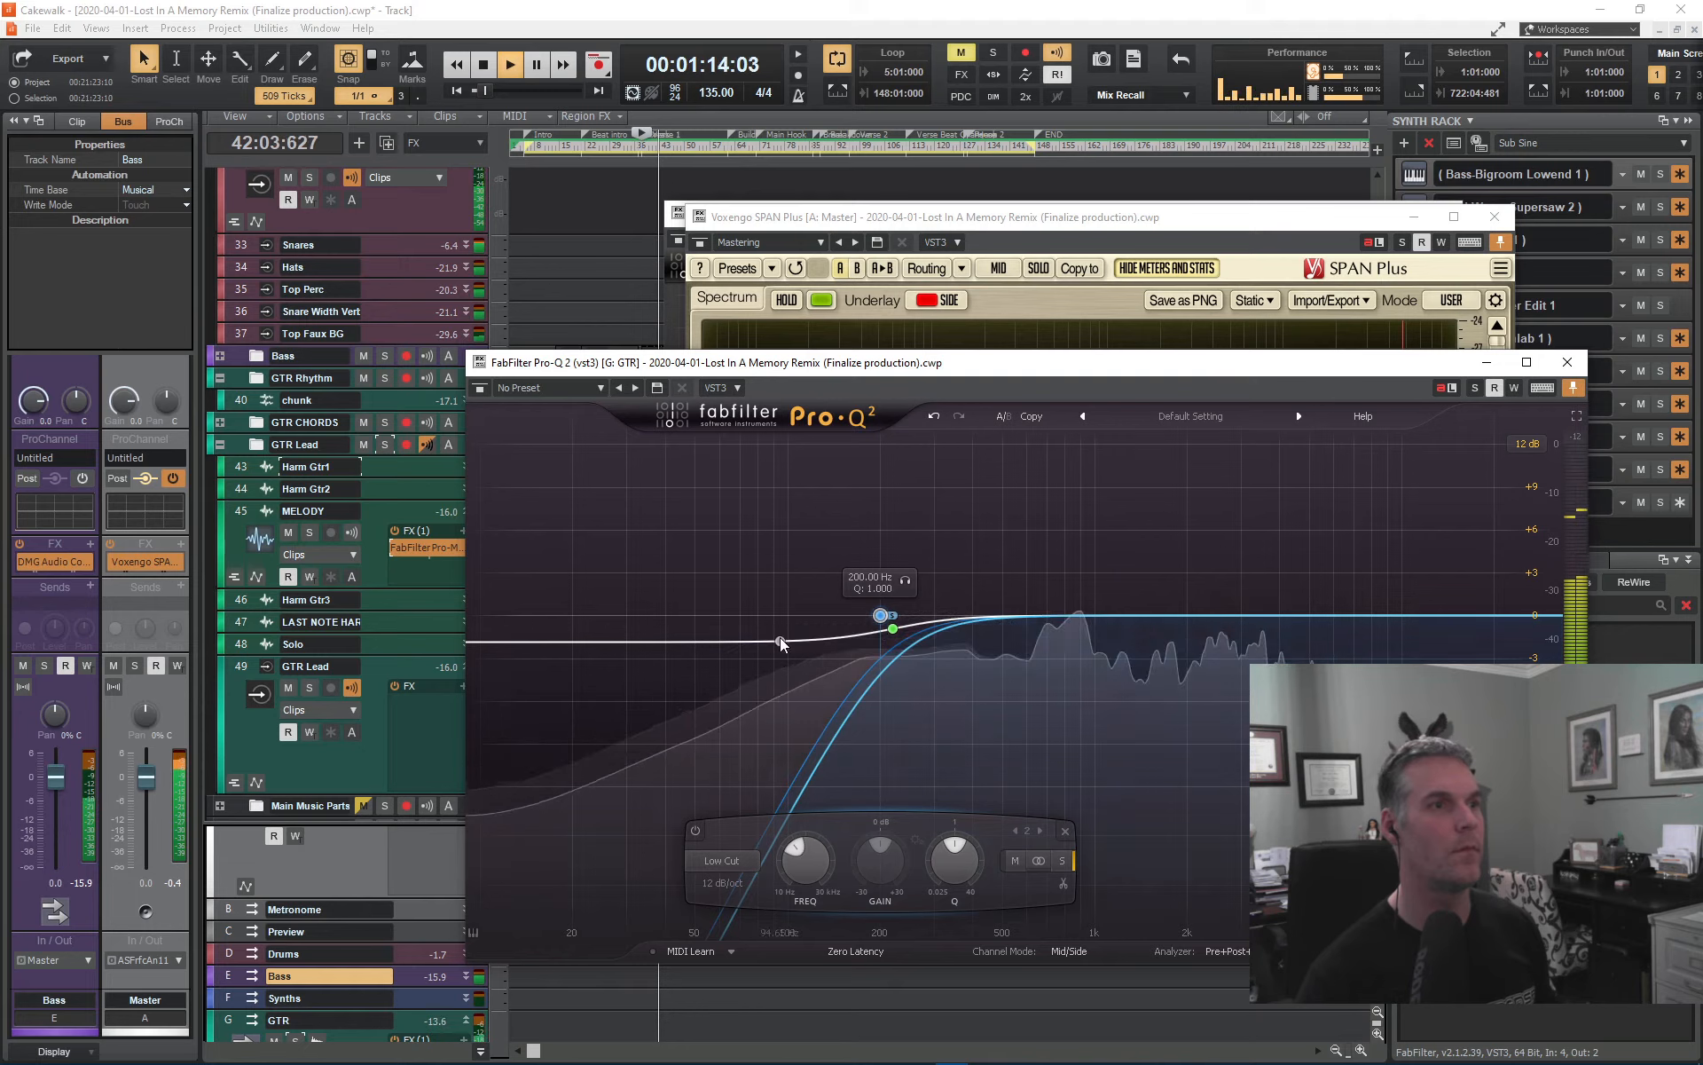
left_click(893, 629)
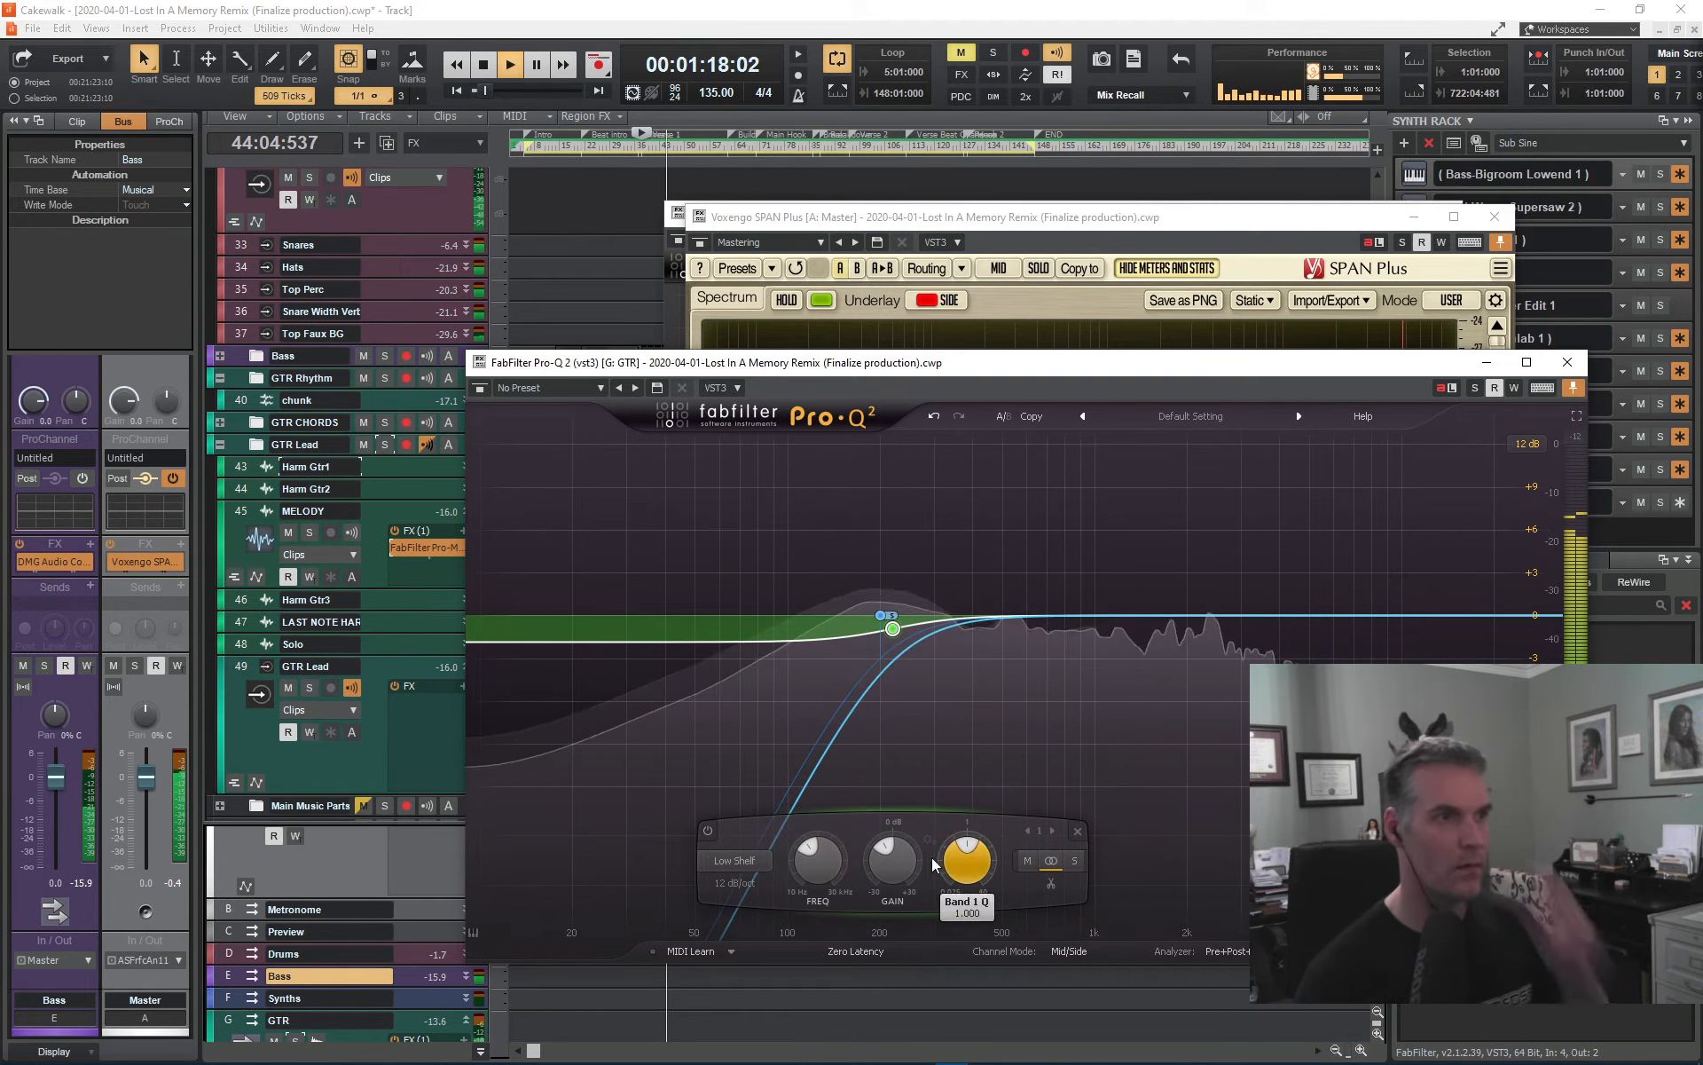
left_click_drag(892, 631, 921, 655)
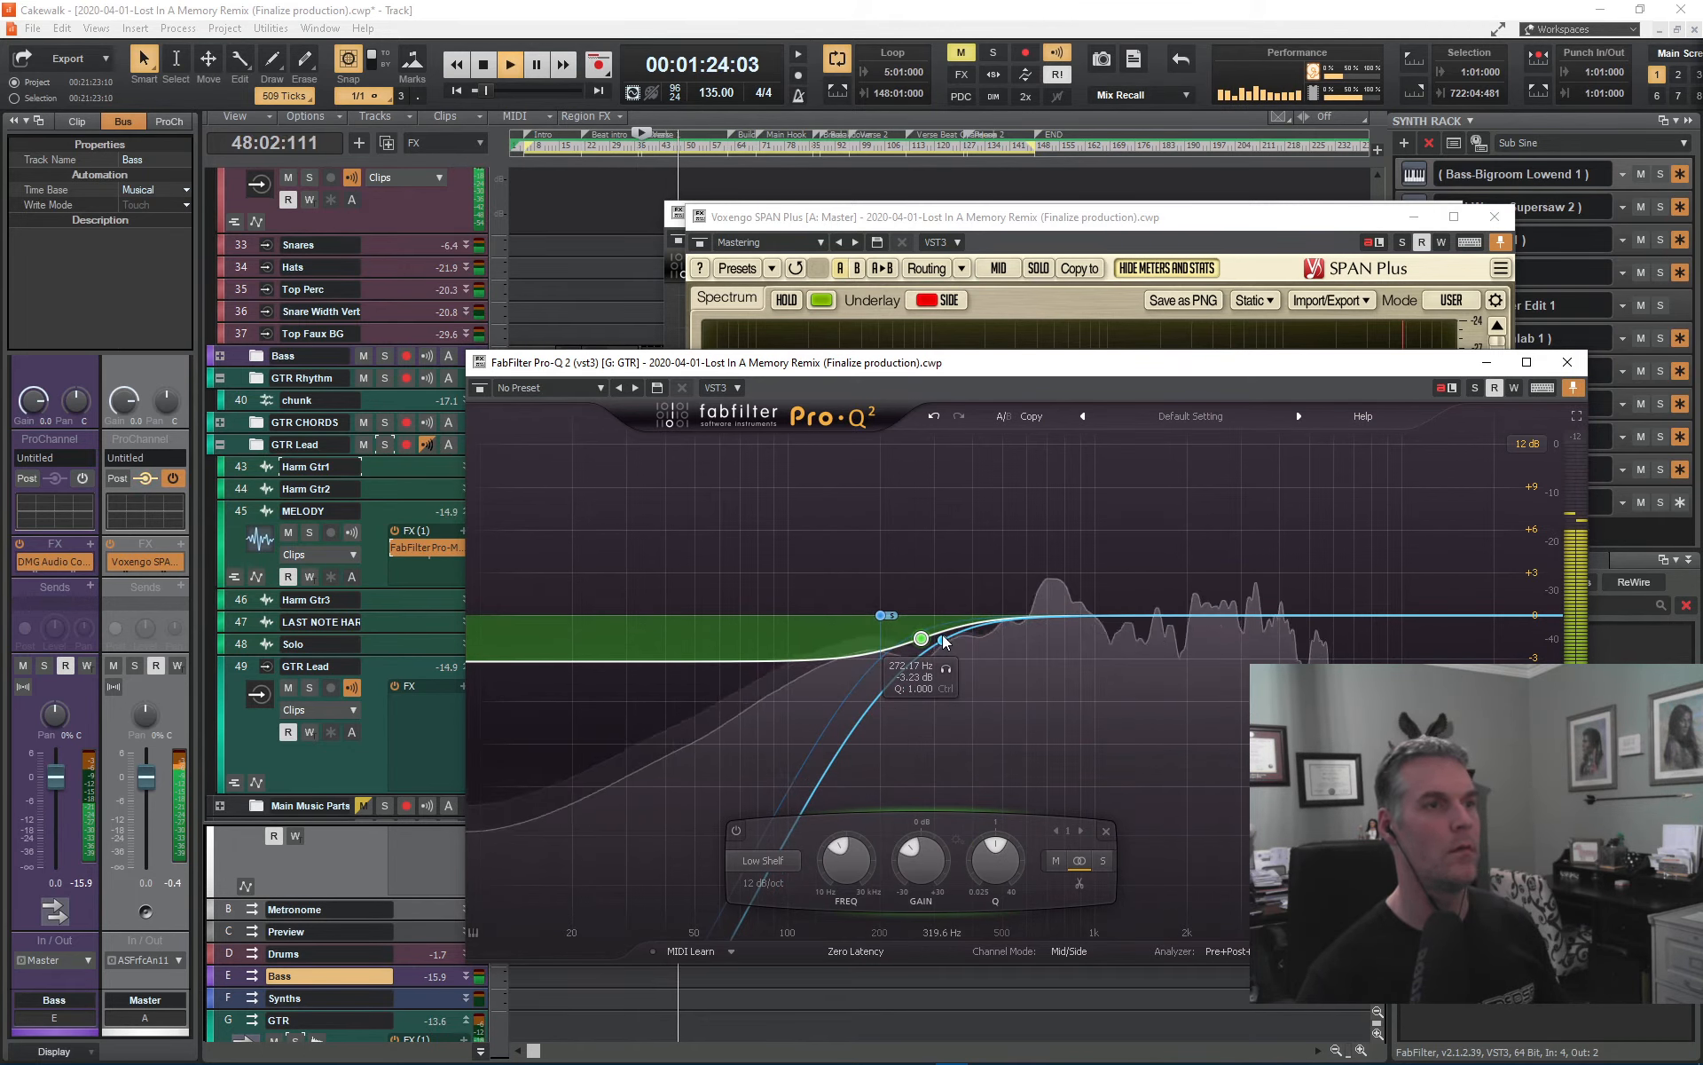
- Close the FabFilter Pro-Q 2, Voxengo SPAN Plus and FabFilter Pro-MB windows
left_click(1567, 362)
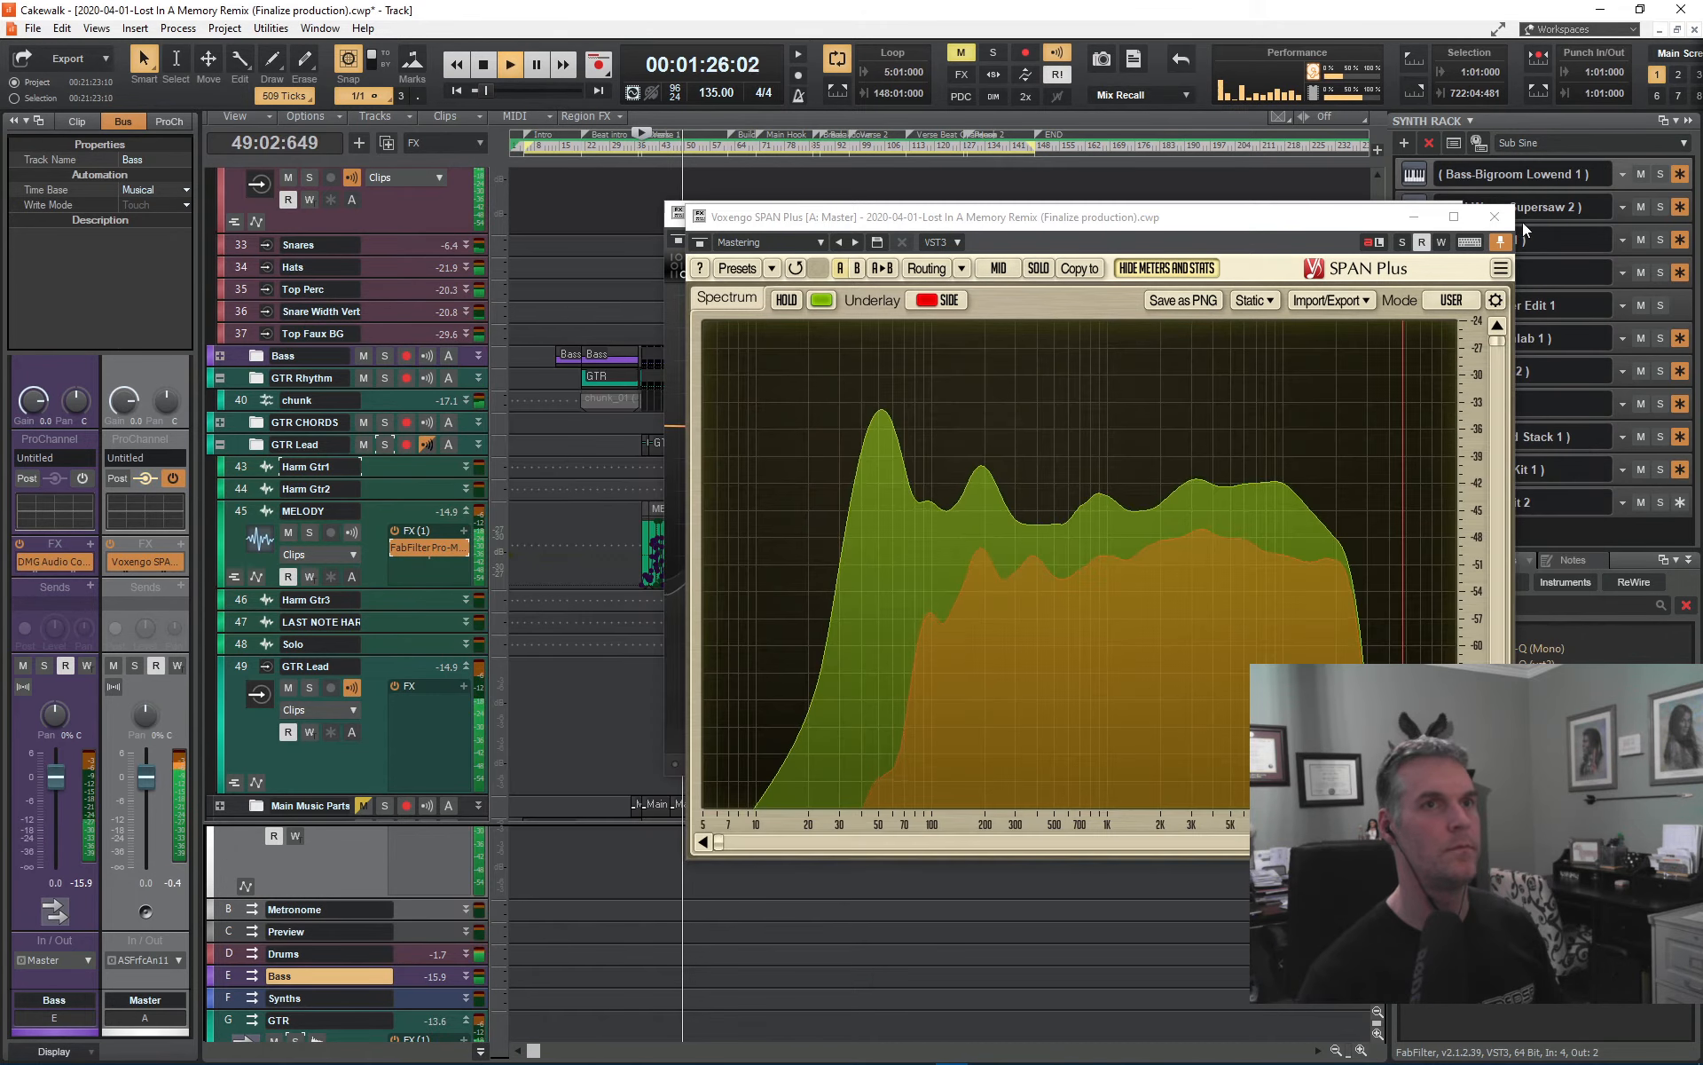
left_click_drag(1354, 219, 1251, 220)
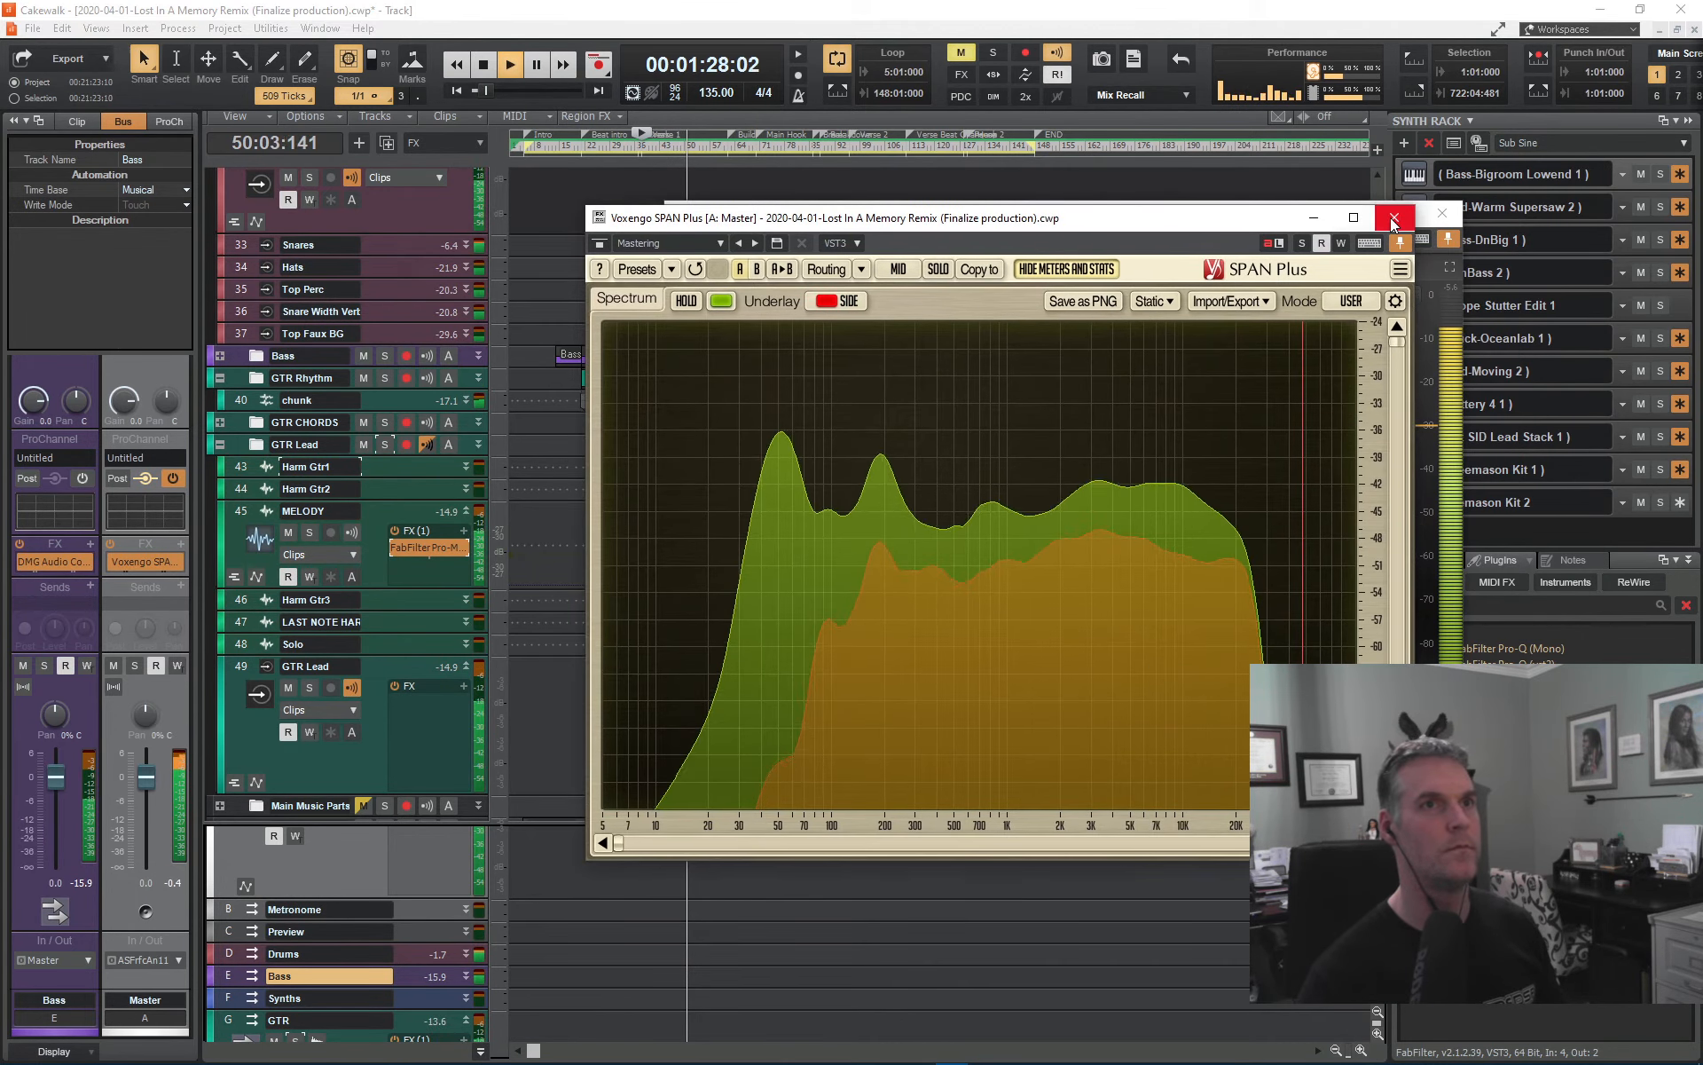
left_click(1394, 219)
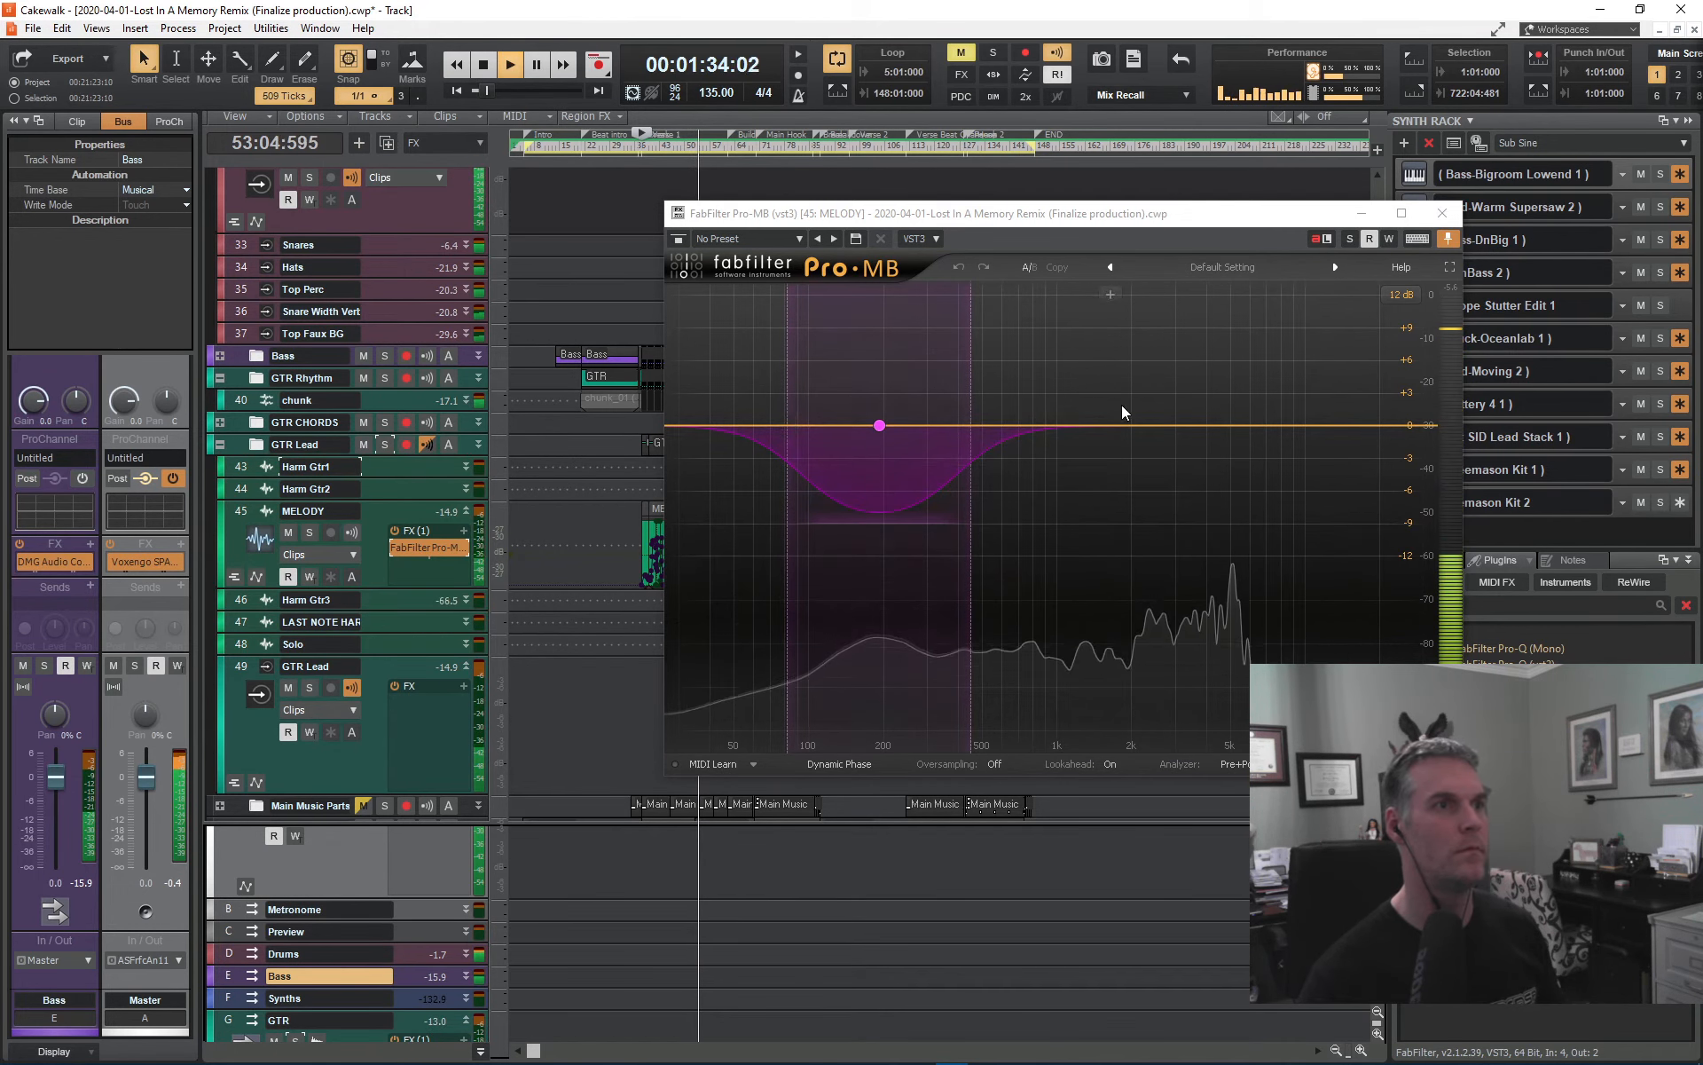
left_click(1441, 213)
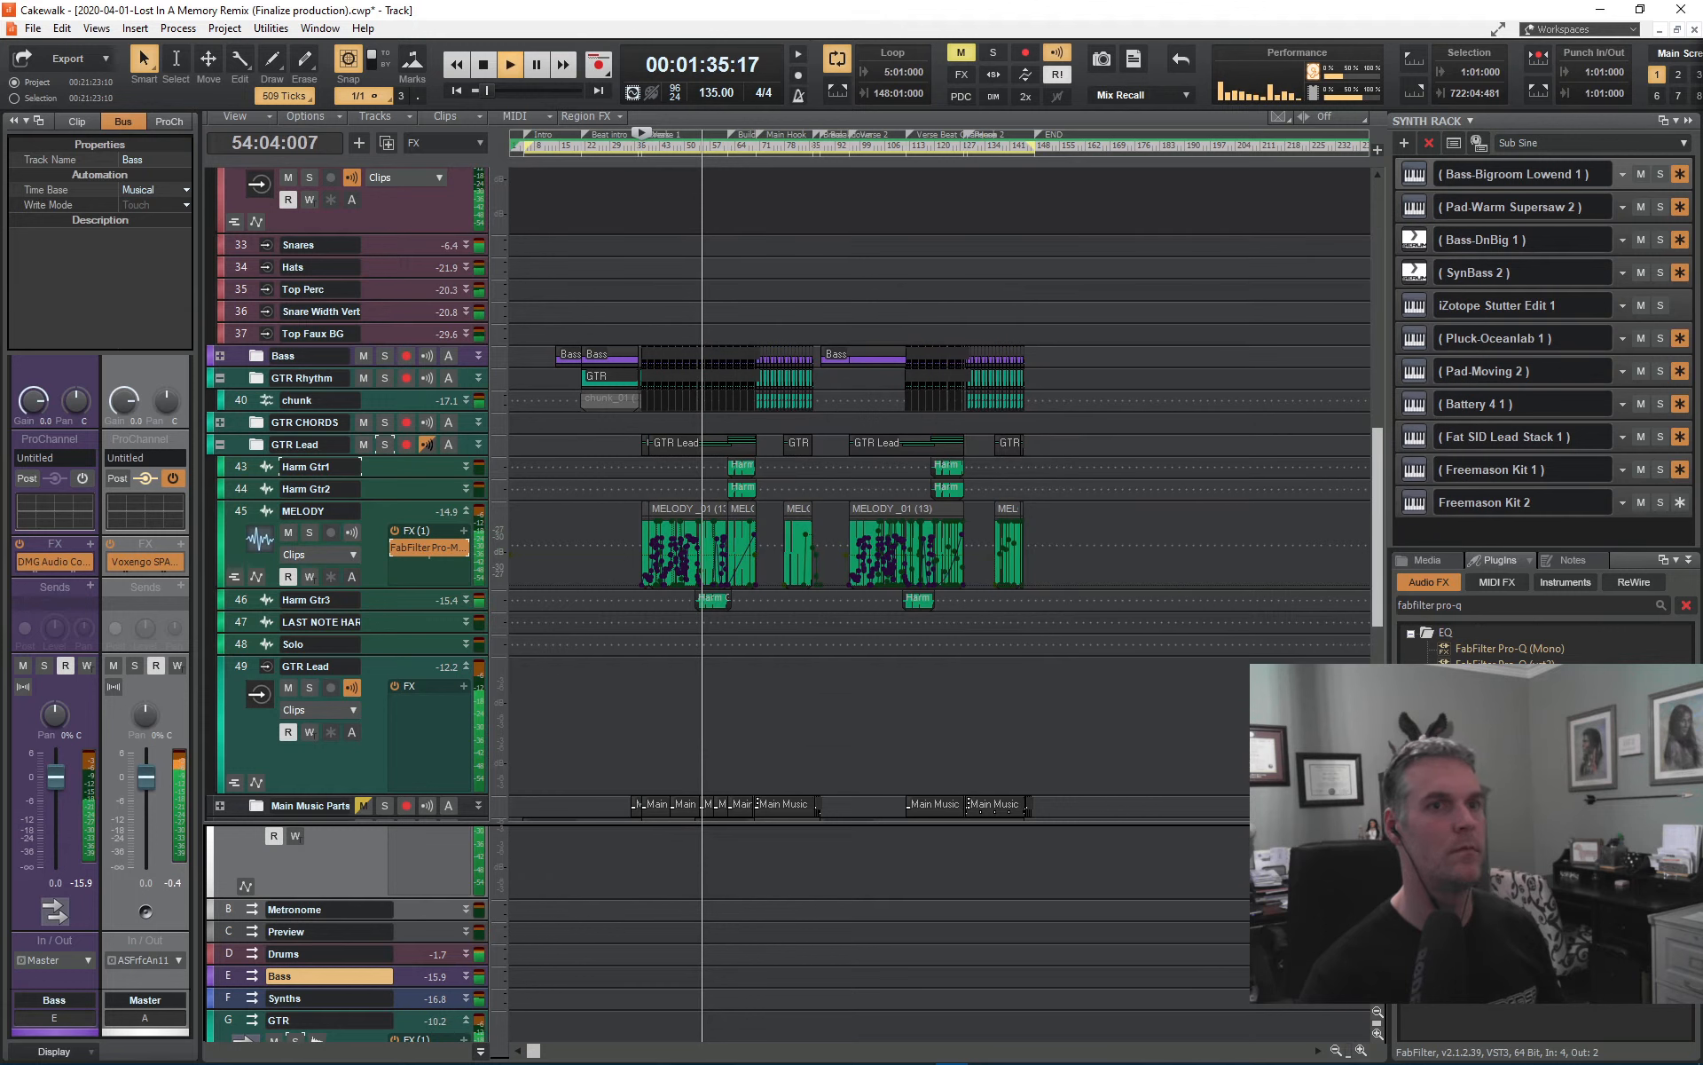
- Search the audio effects for "ivgi" and insert Klanghelm IVGI2 on the GTR bus
left_click(1497, 605)
type("lov")
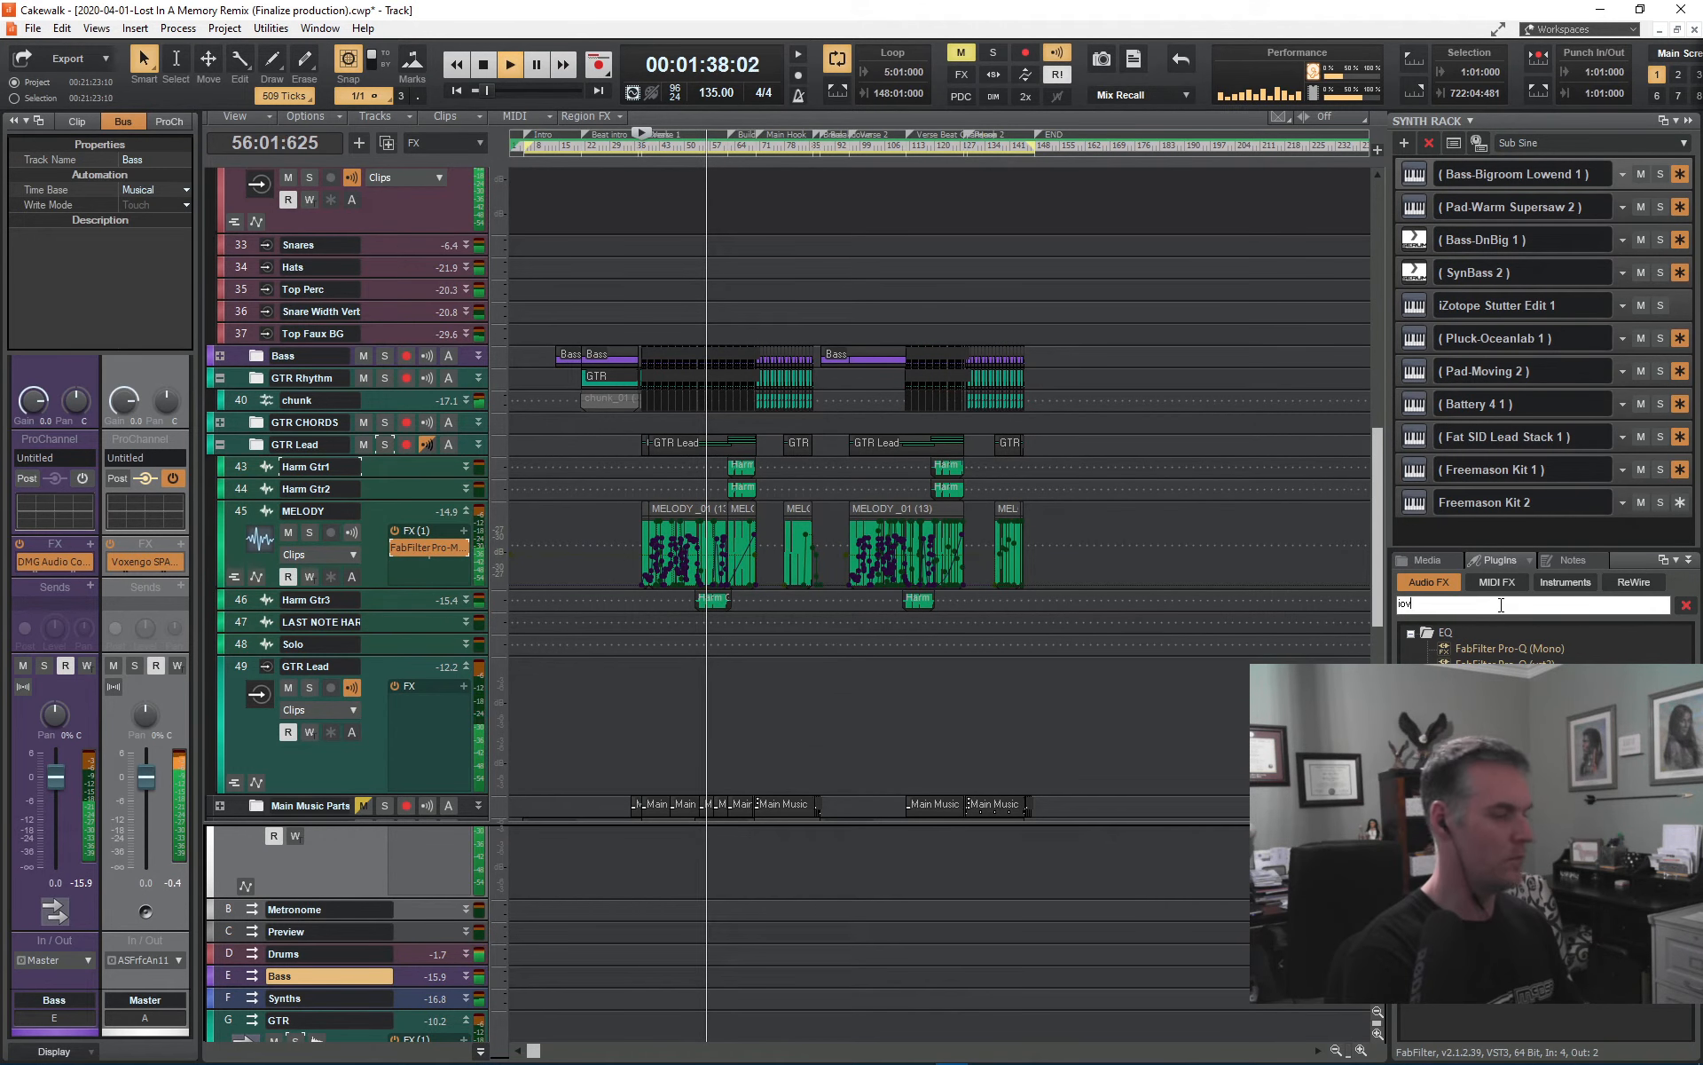
key("BackSpace")
key("BackSpace")
type("vgi")
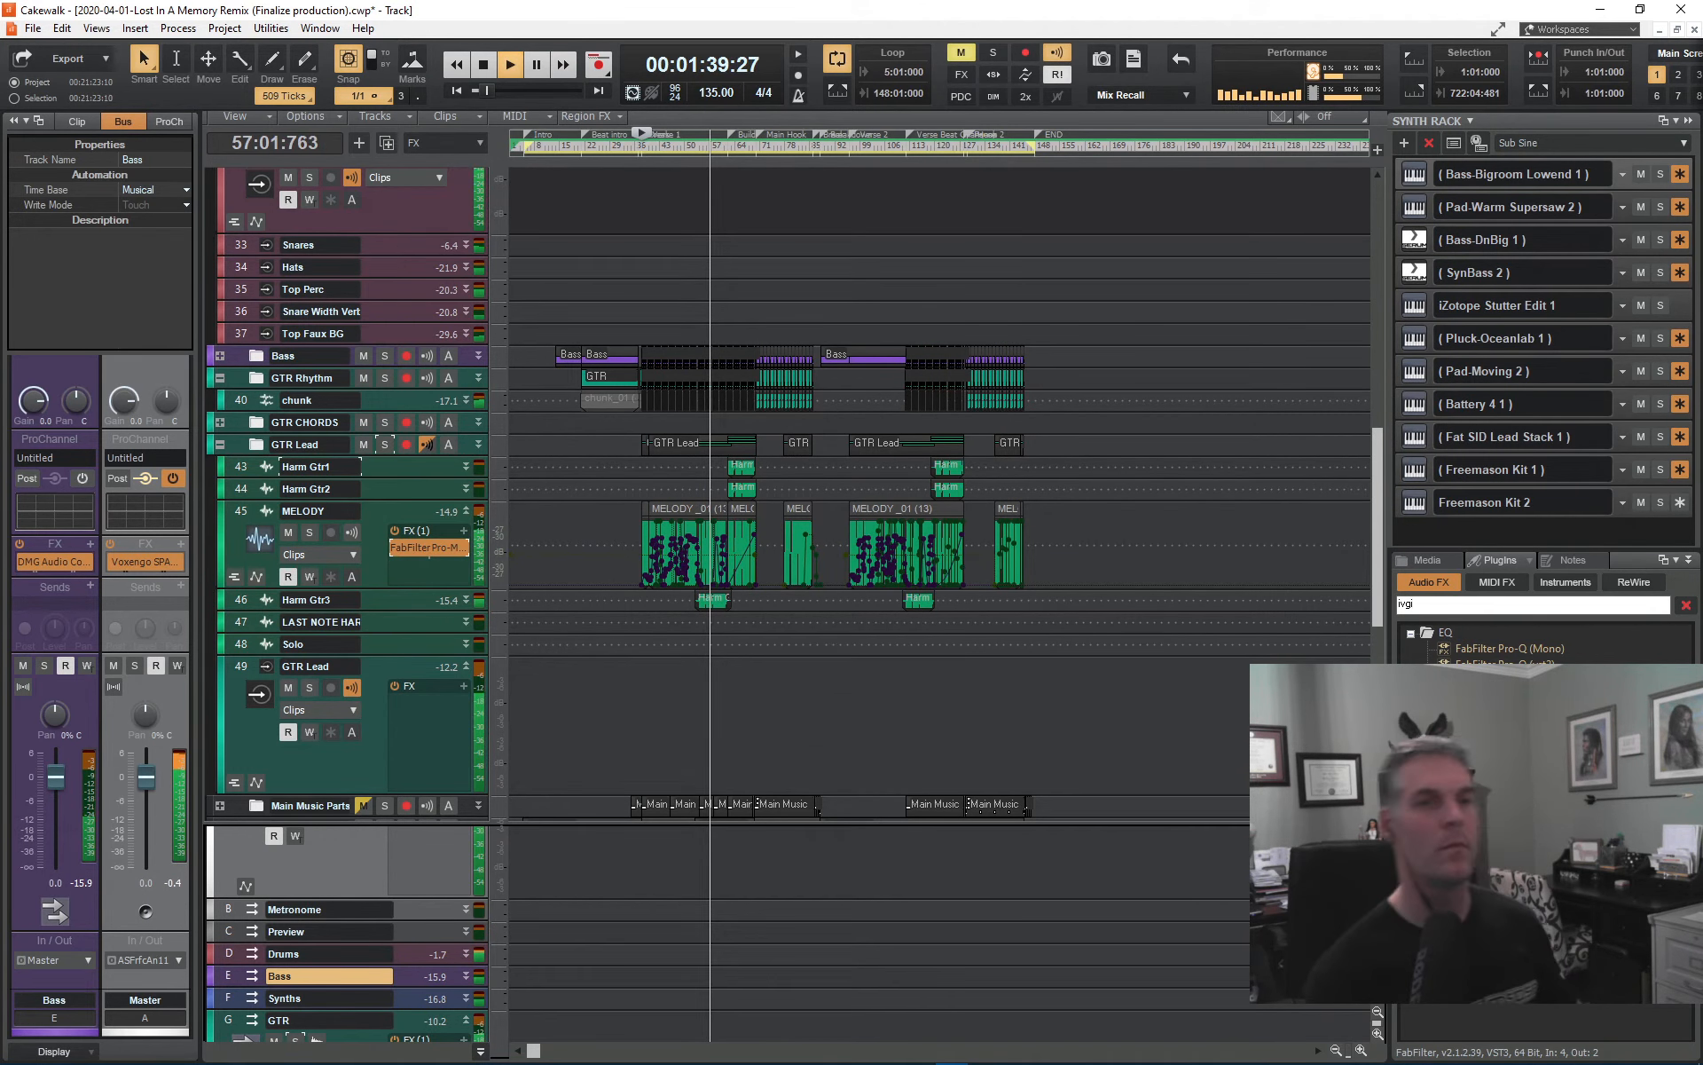
left_click_drag(1505, 656, 440, 1018)
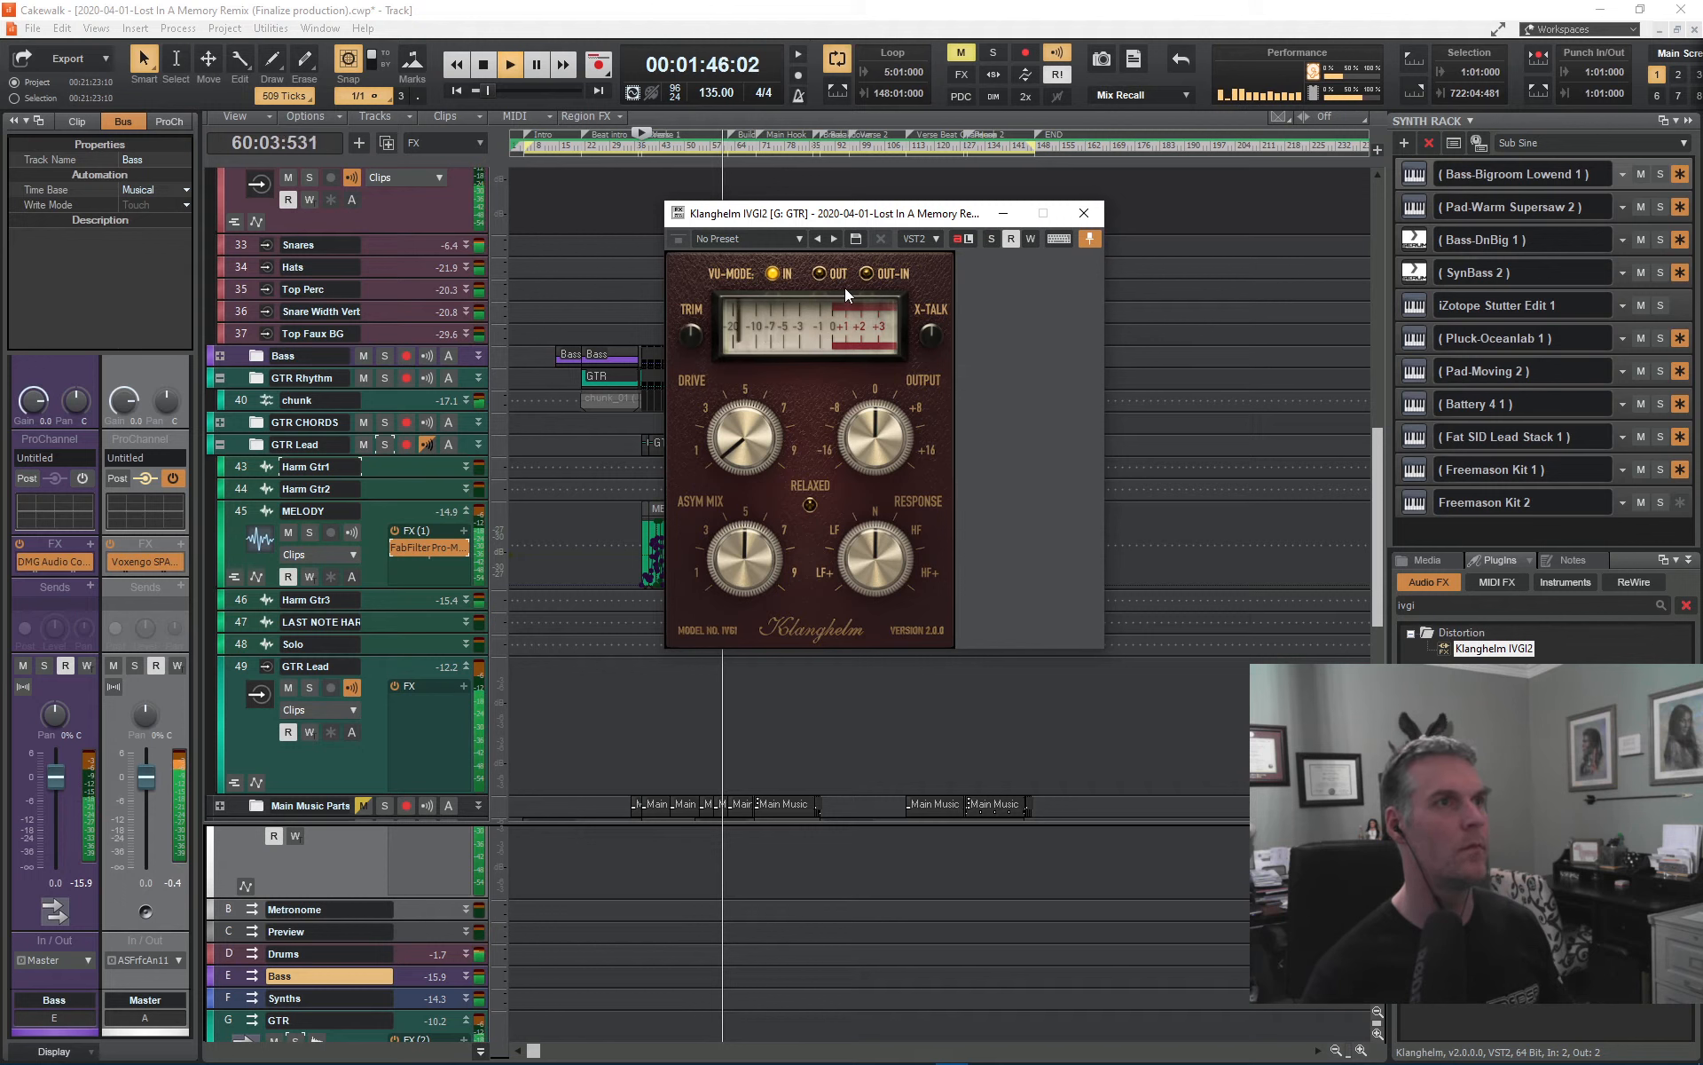
- Load IVGI2's Default preset, raise the drive to slightly above 5, and turn the response slightly toward LF
left_click(798, 239)
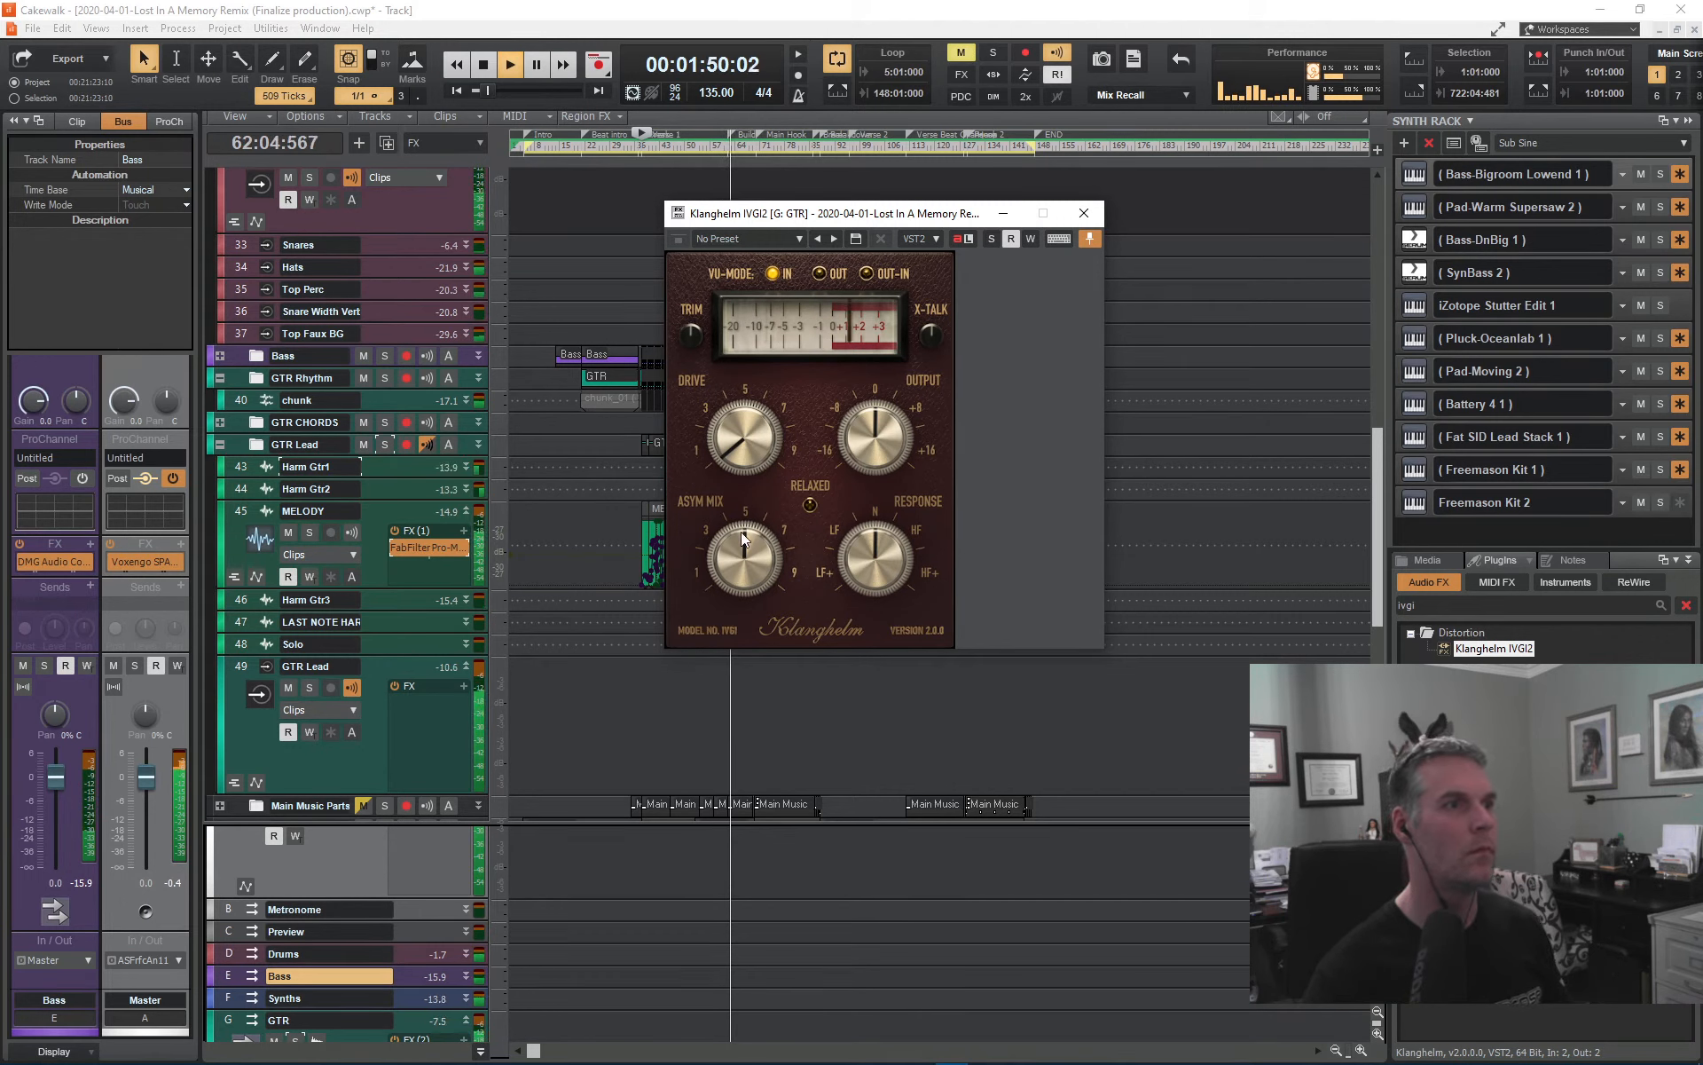
left_click_drag(743, 444, 749, 360)
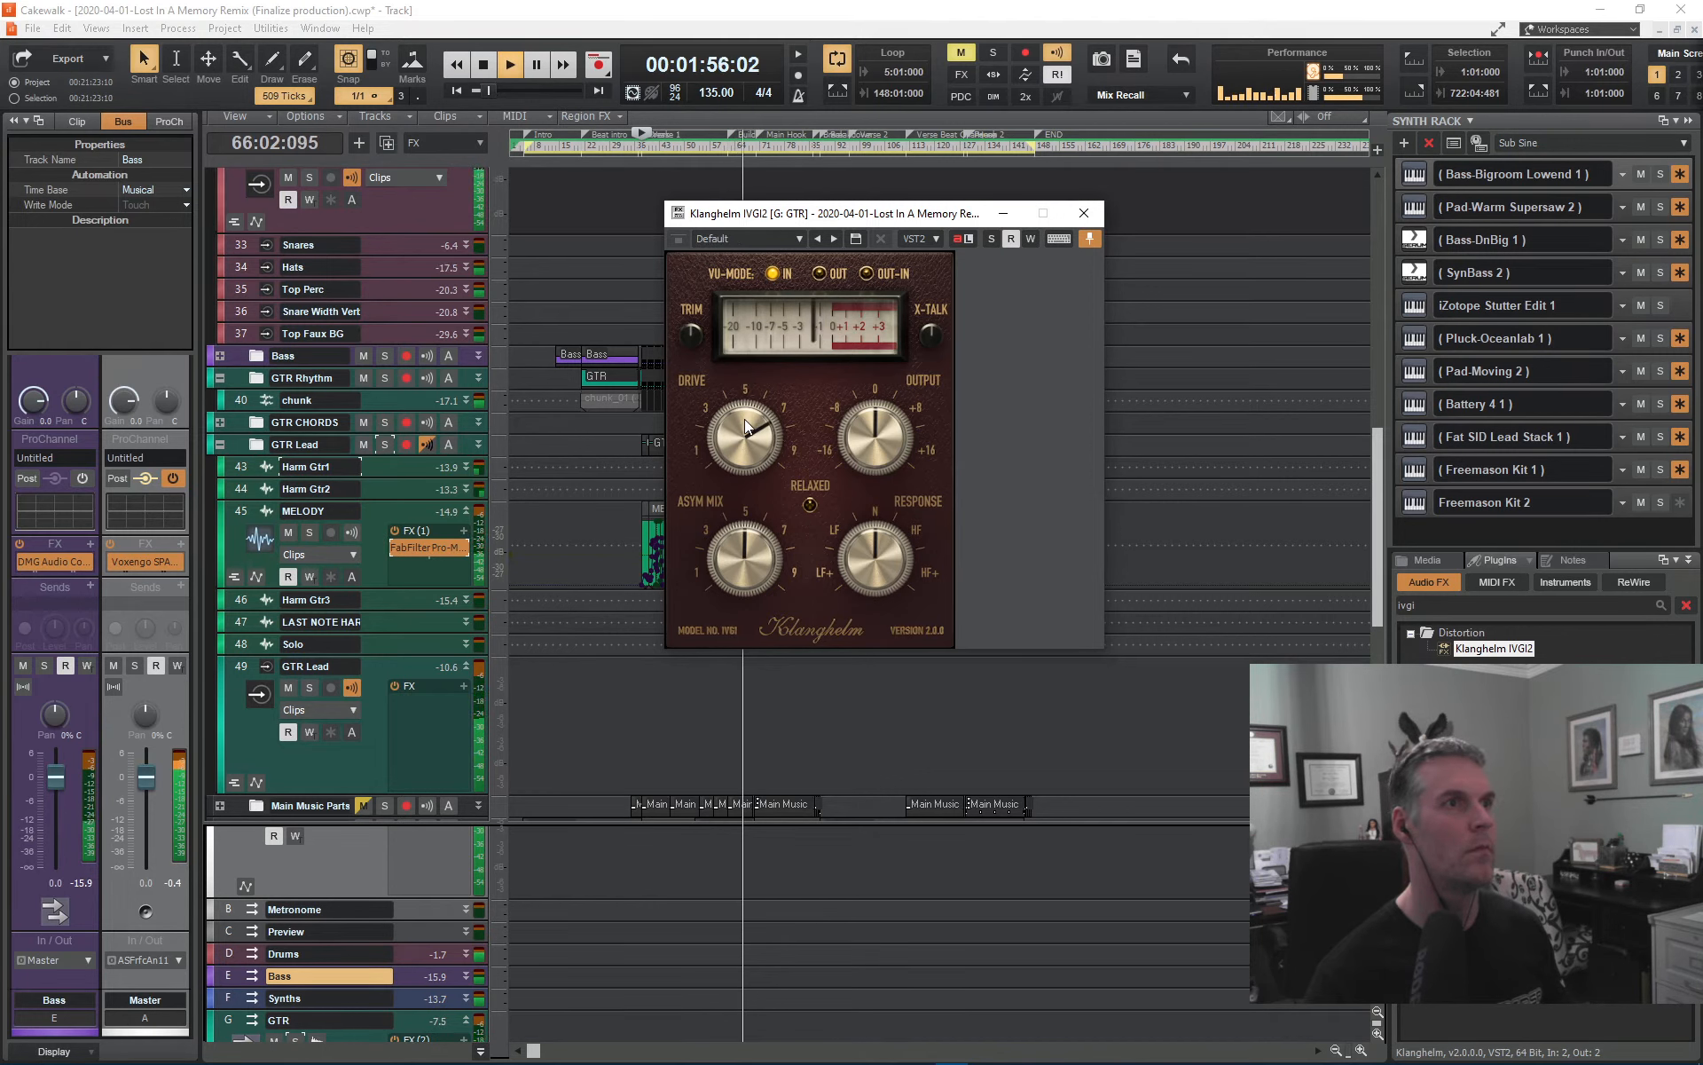
left_click_drag(743, 420, 749, 443)
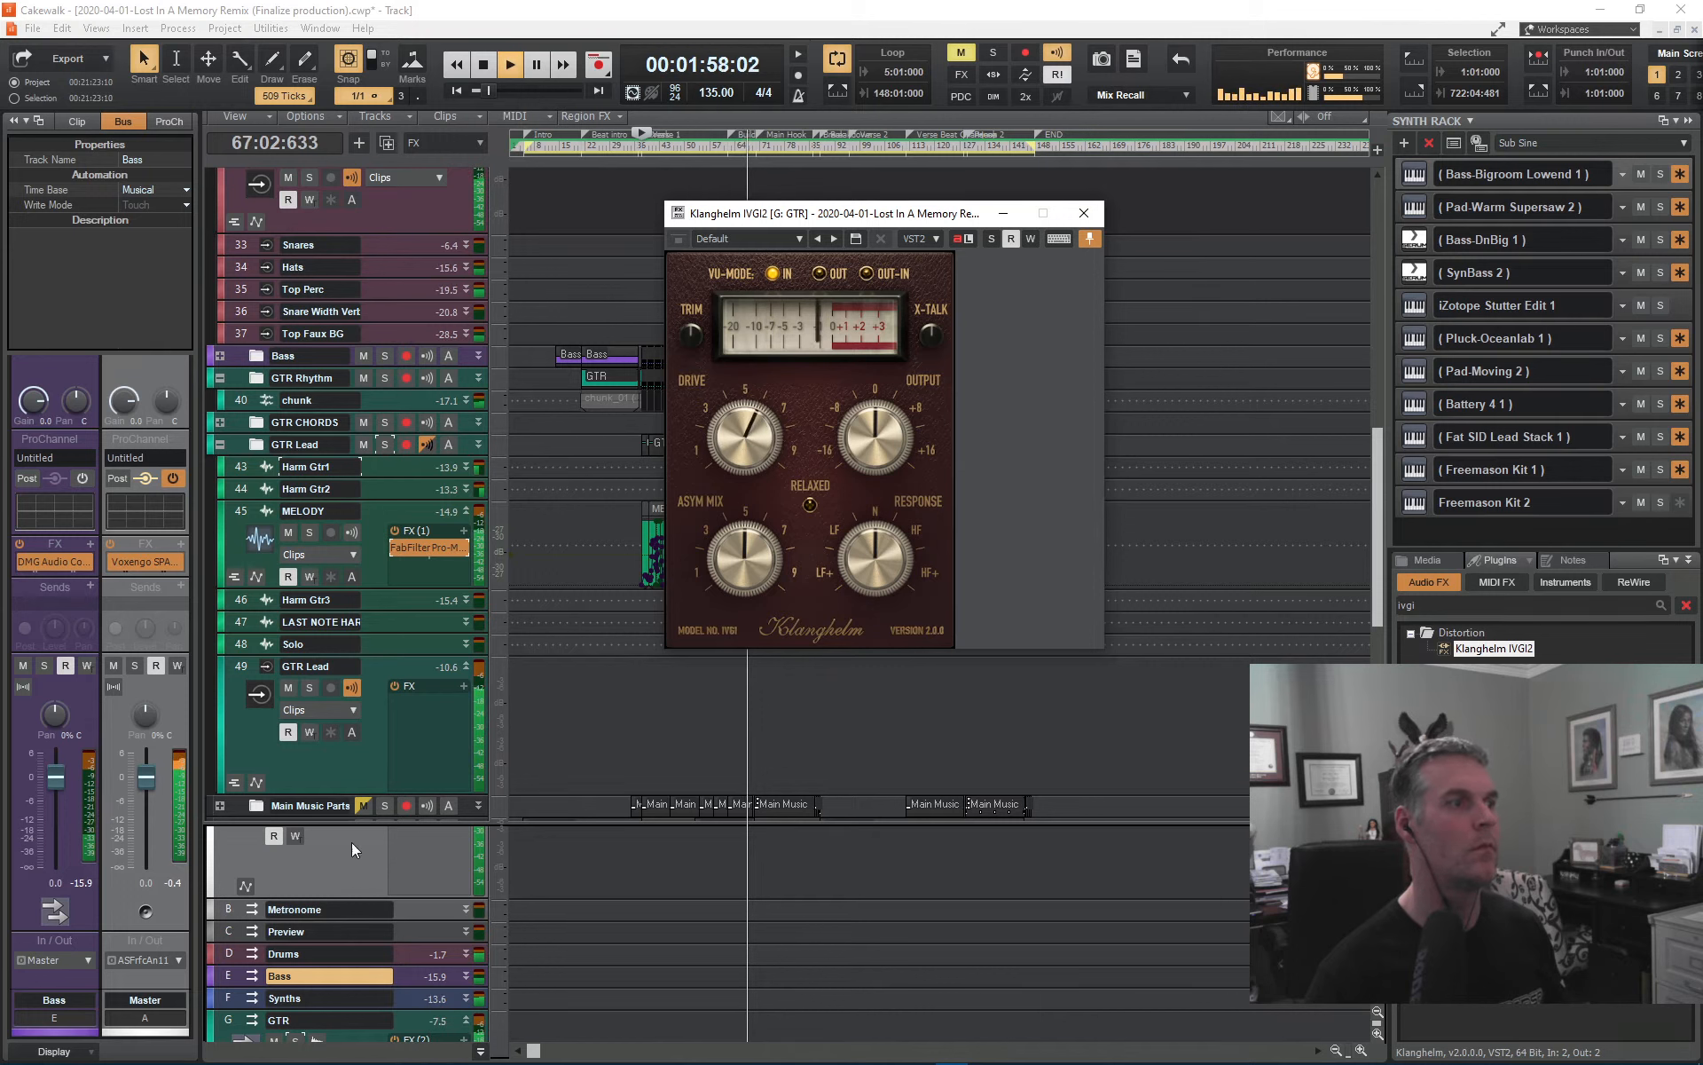
scroll(351, 885, "down", 3)
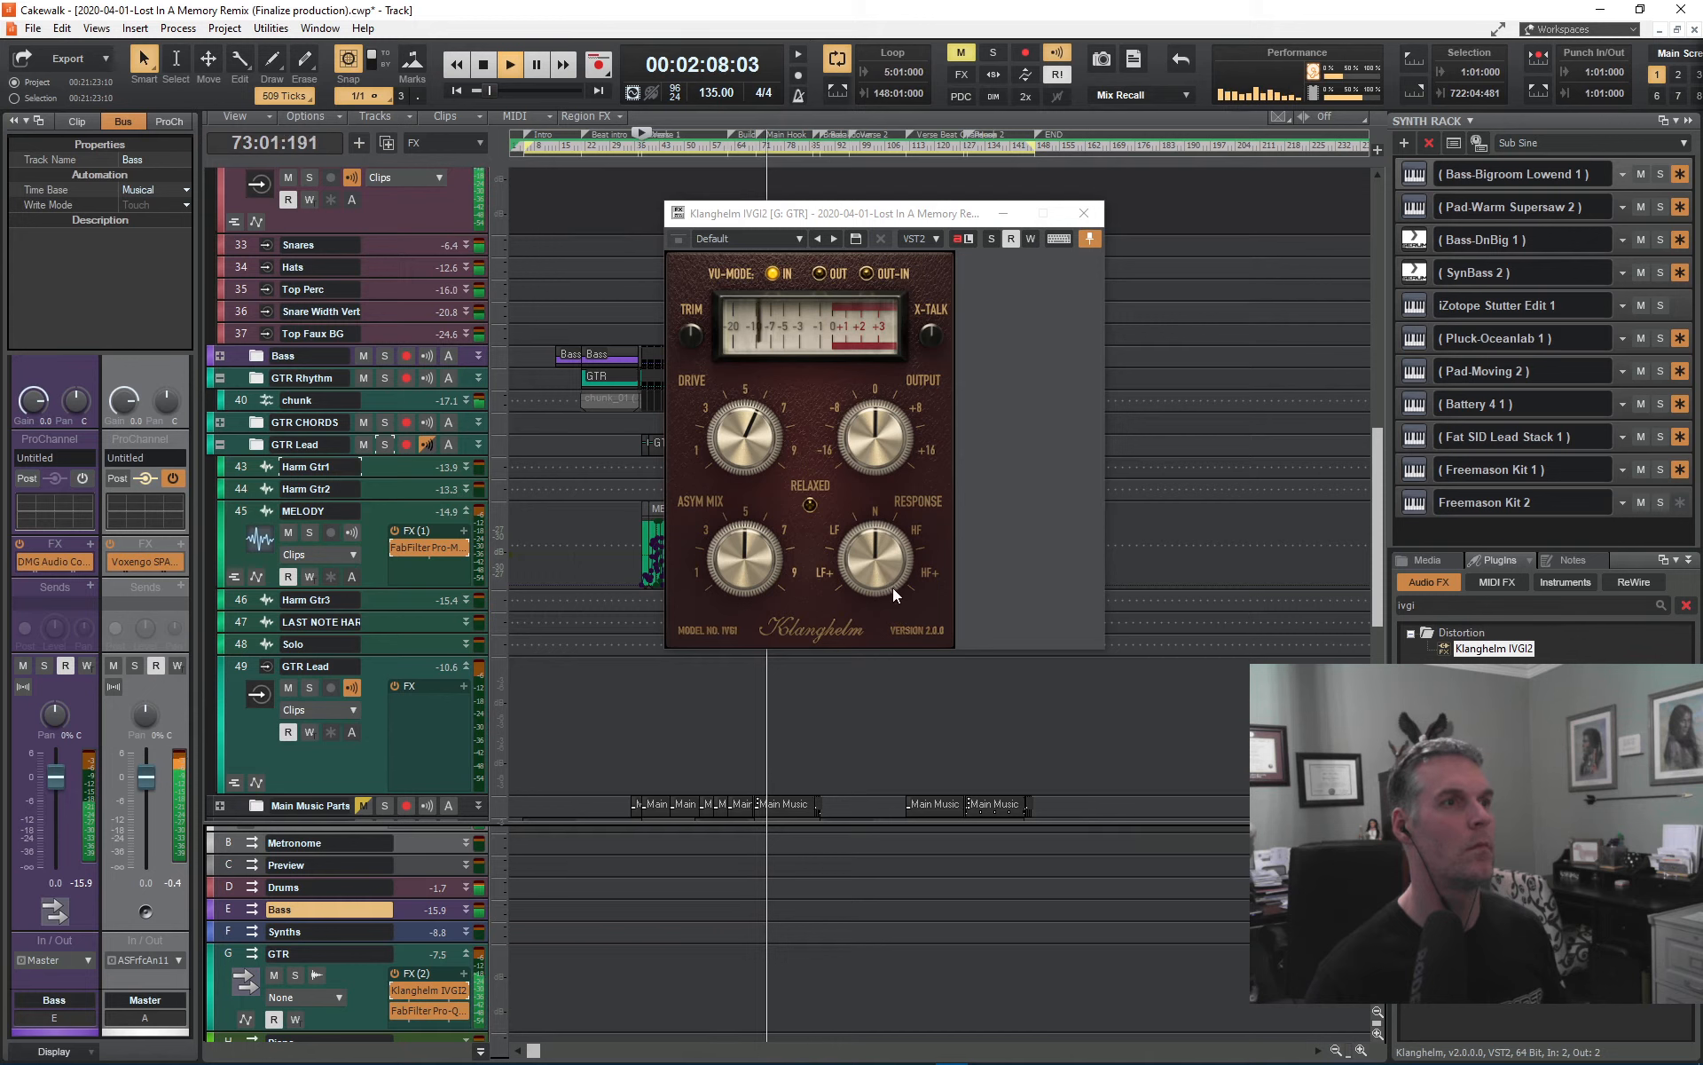
left_click_drag(880, 561, 877, 575)
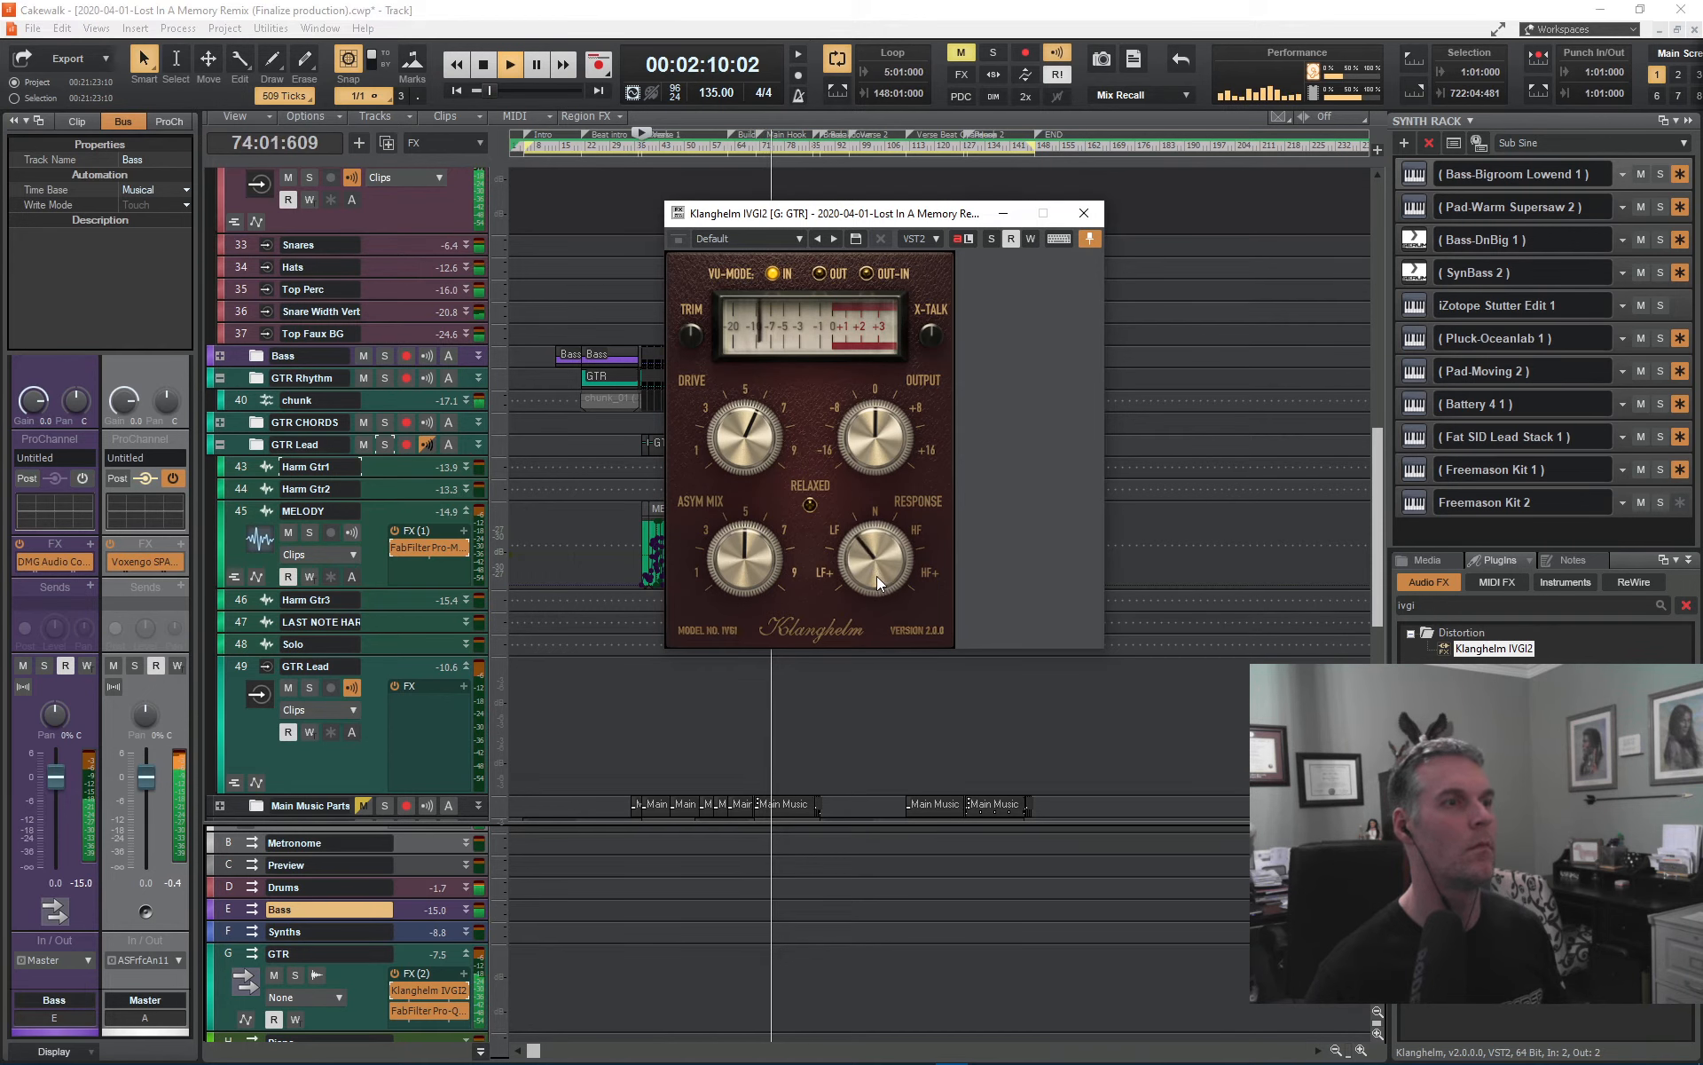
- Restart playback from bar 38 with the GTR bus soloed, and lower IVGI2's drive slightly to about 5
left_click(651, 148)
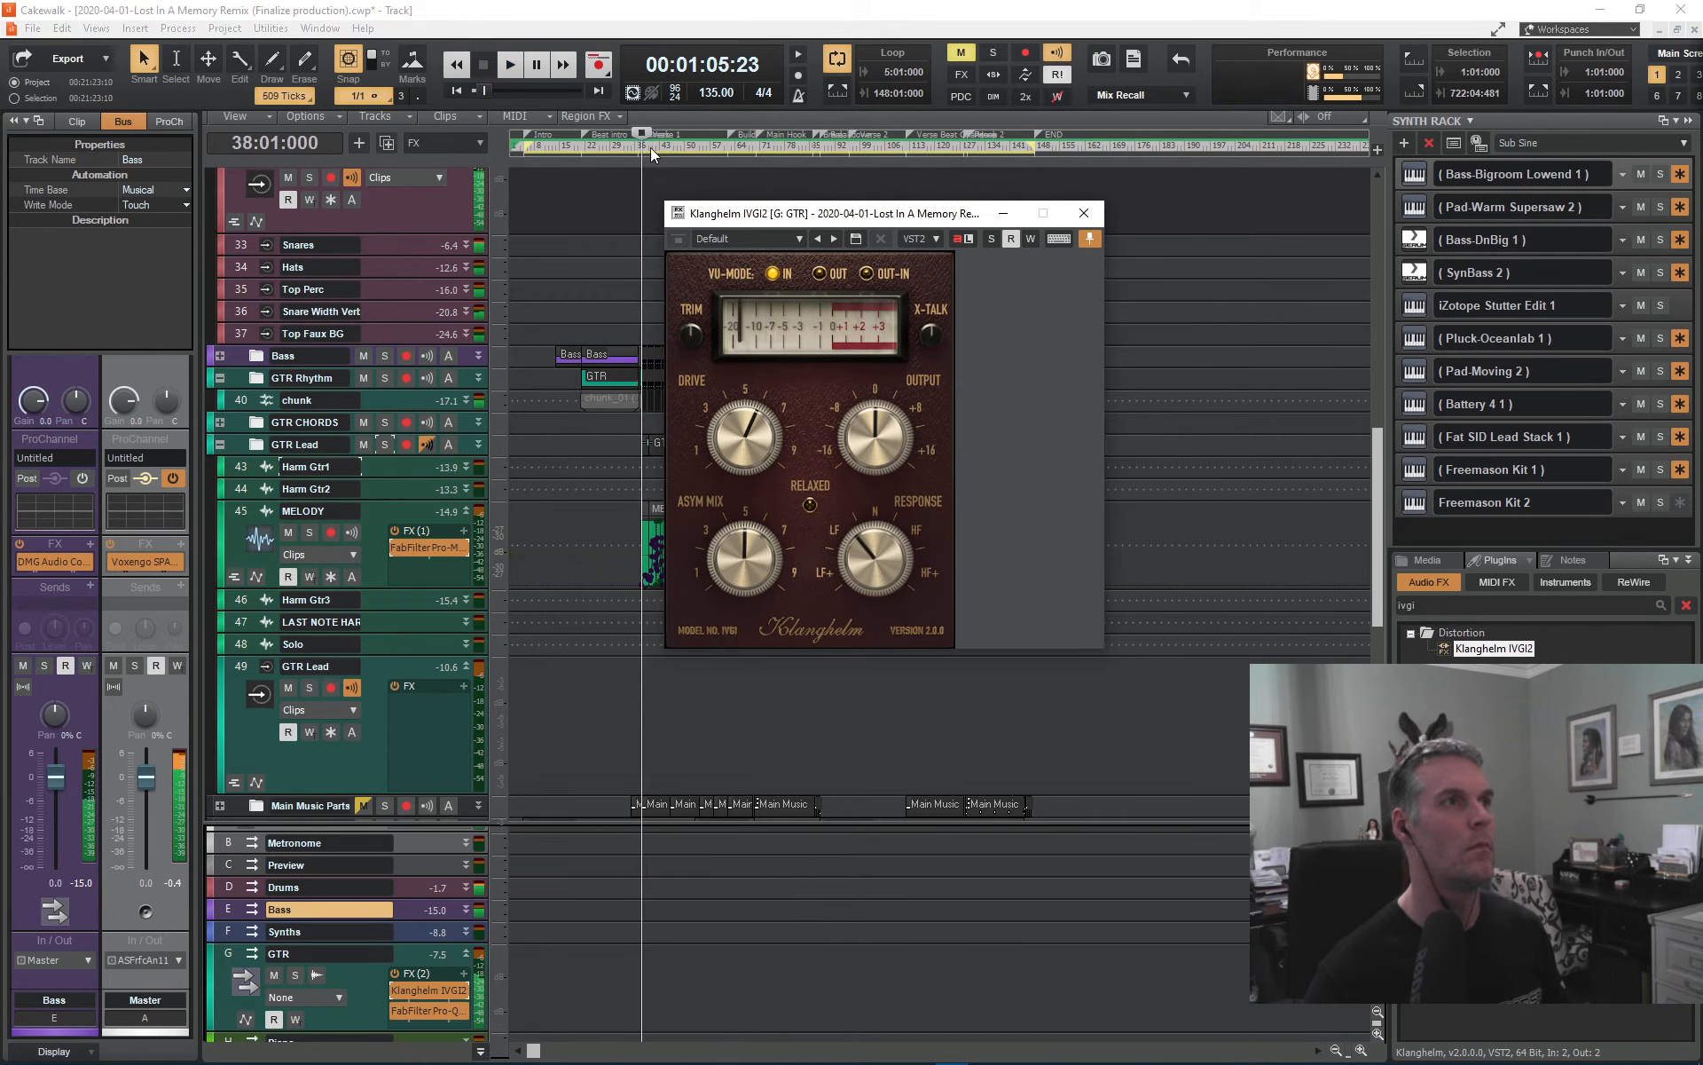
key("space")
left_click(991, 239)
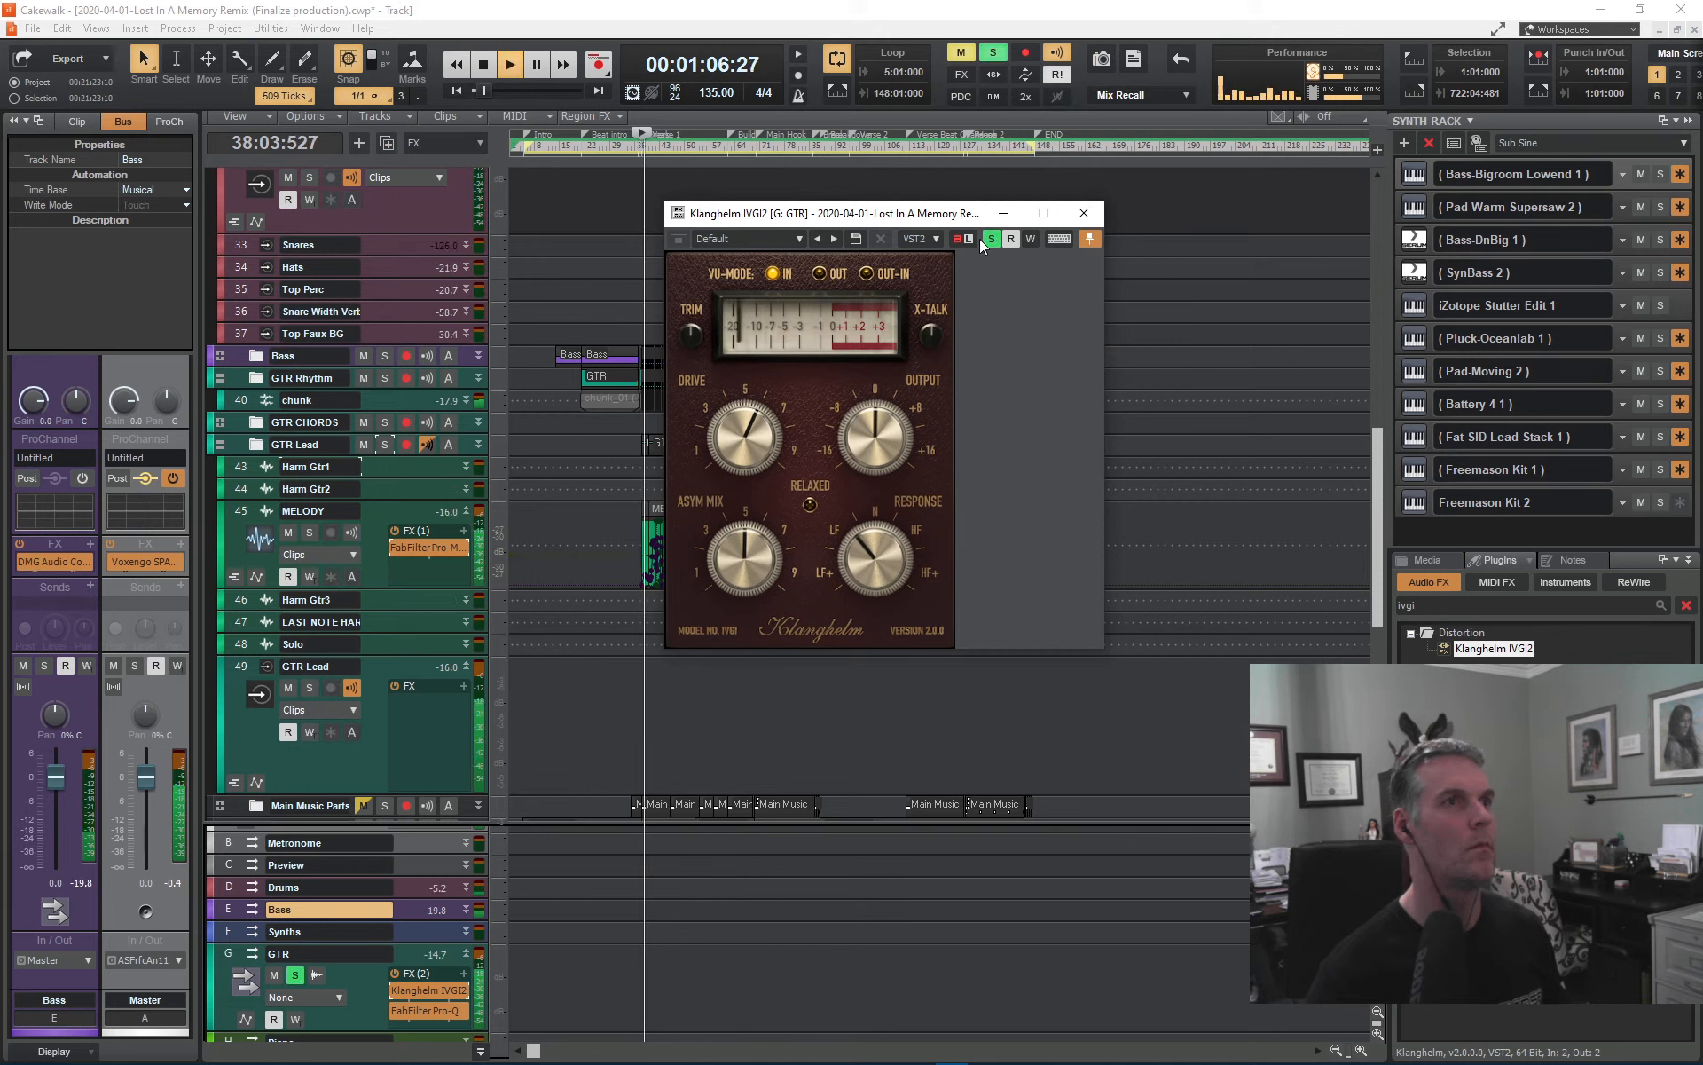
left_click_drag(743, 438, 726, 381)
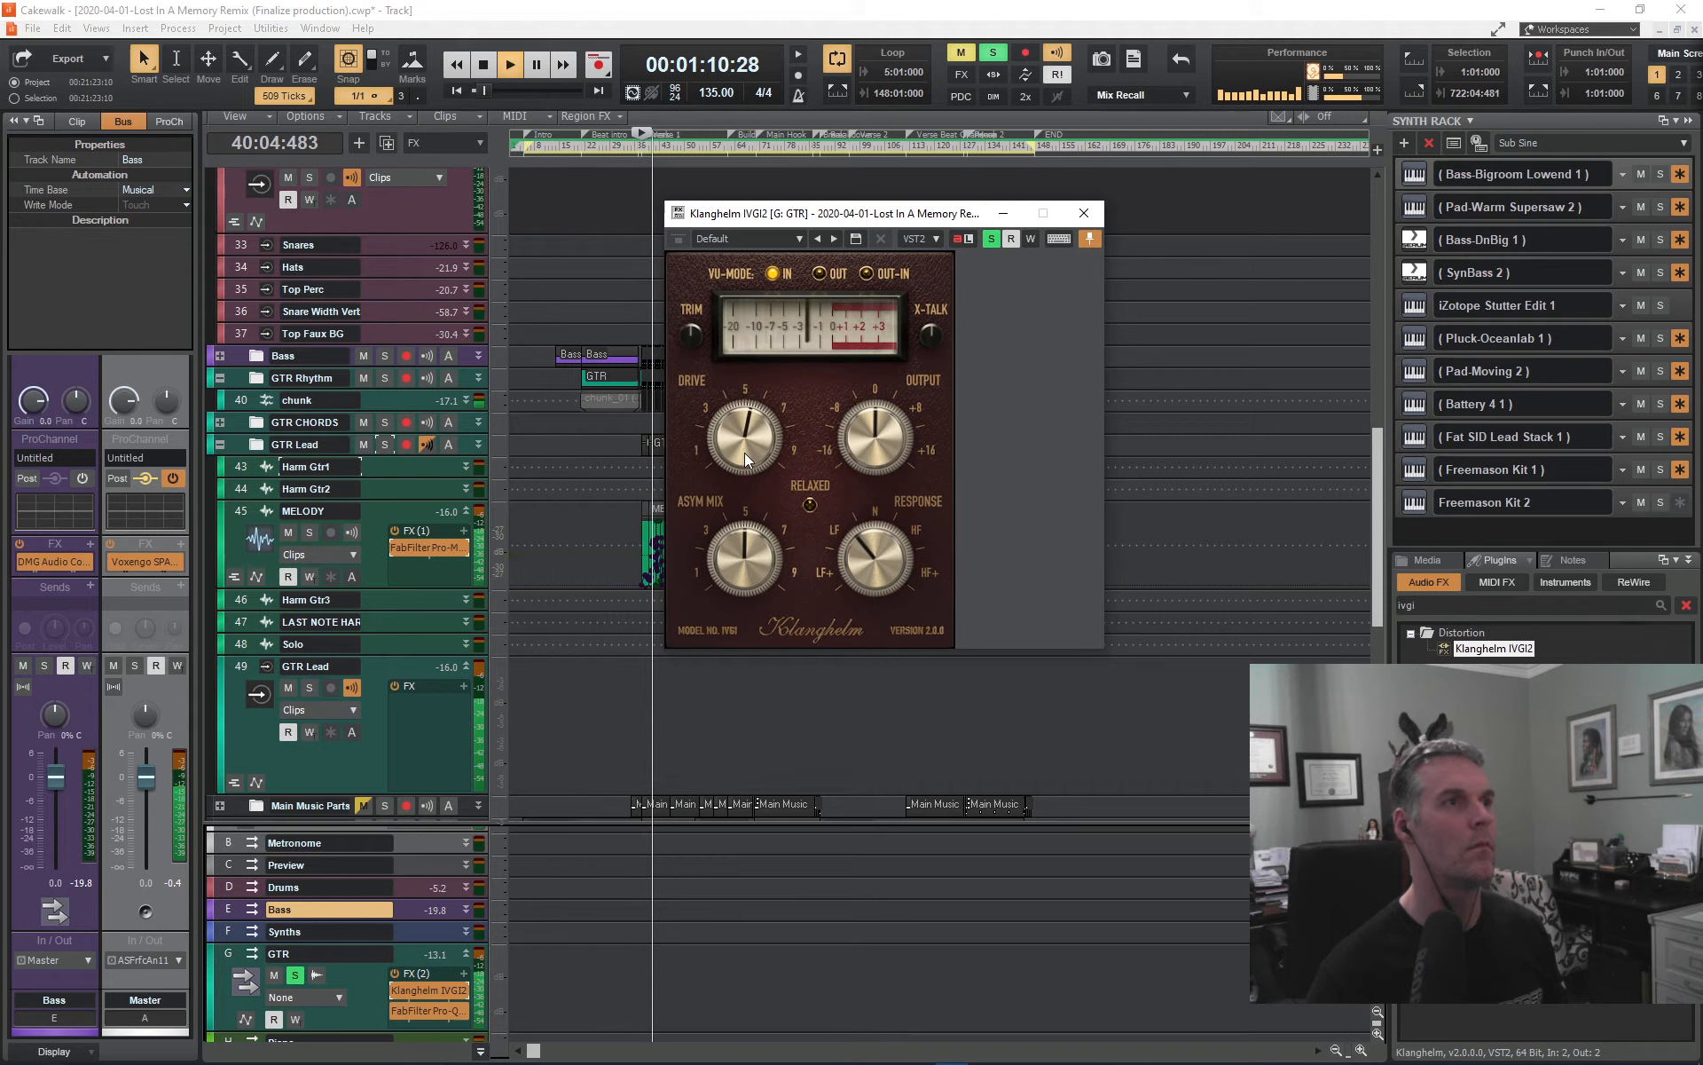
- Delete Klanghelm IVGI2 from the GTR bus's effects and clear the plug-in search
right_click(417, 990)
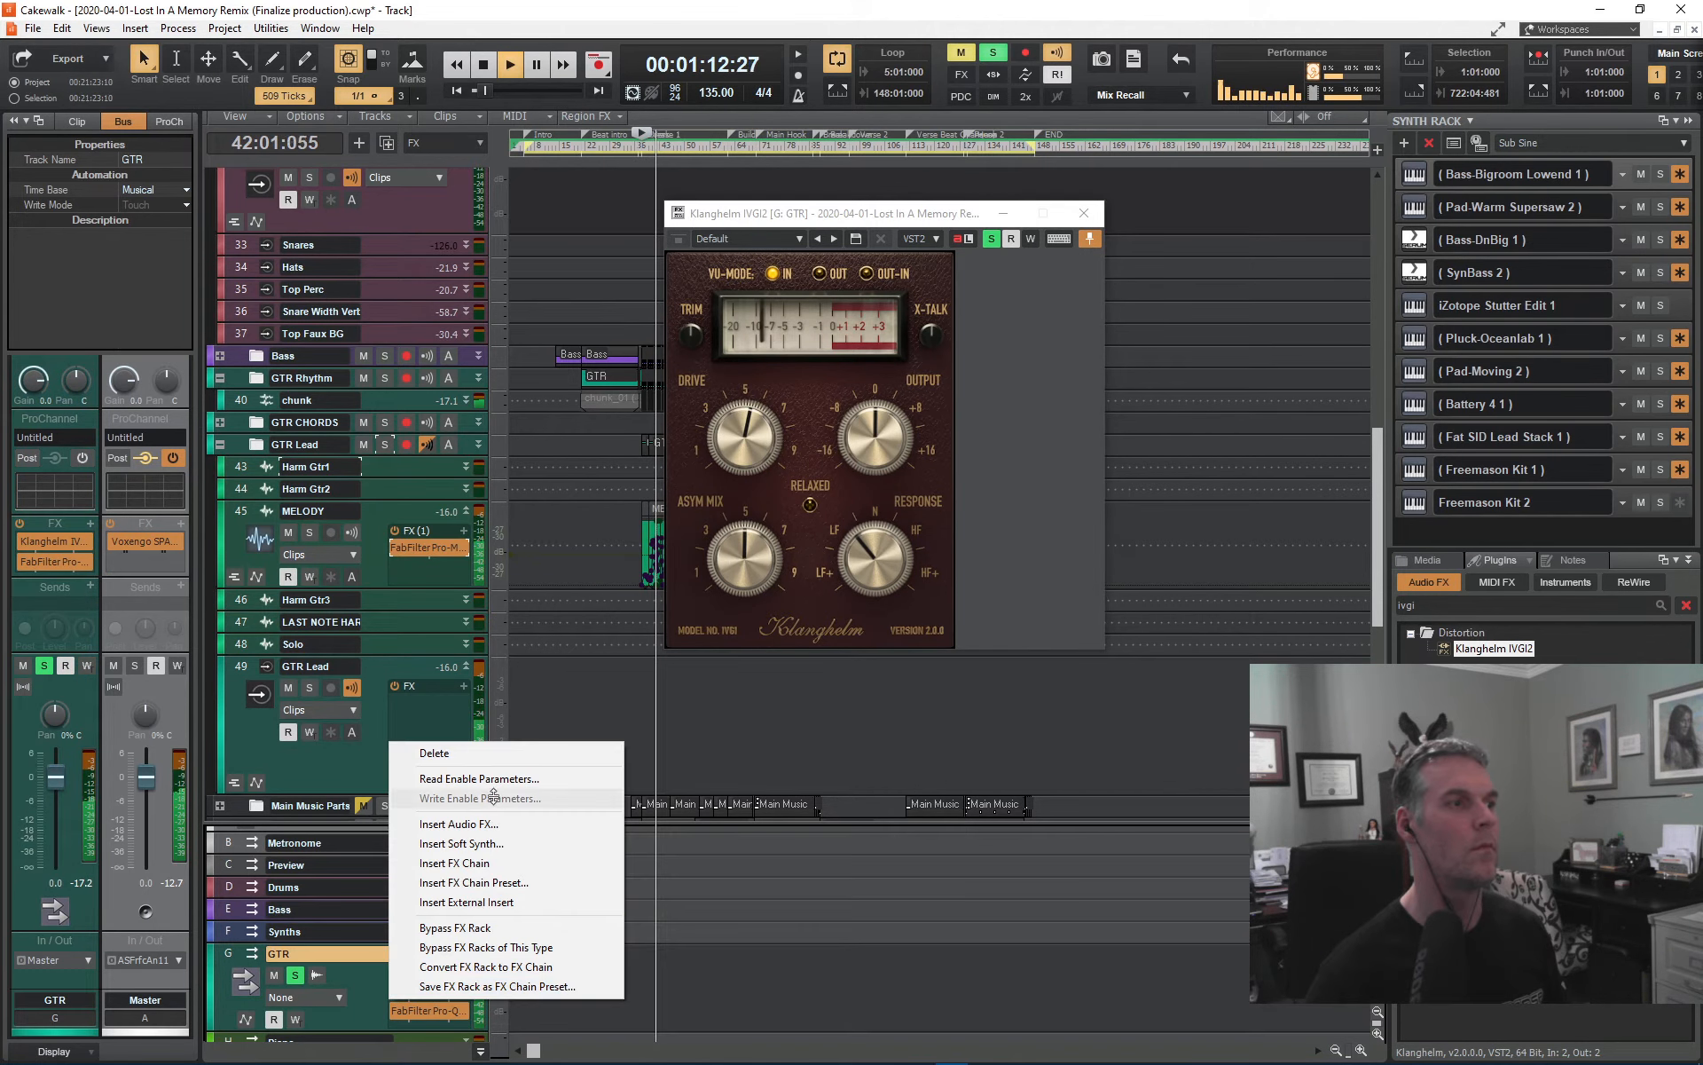
left_click(491, 753)
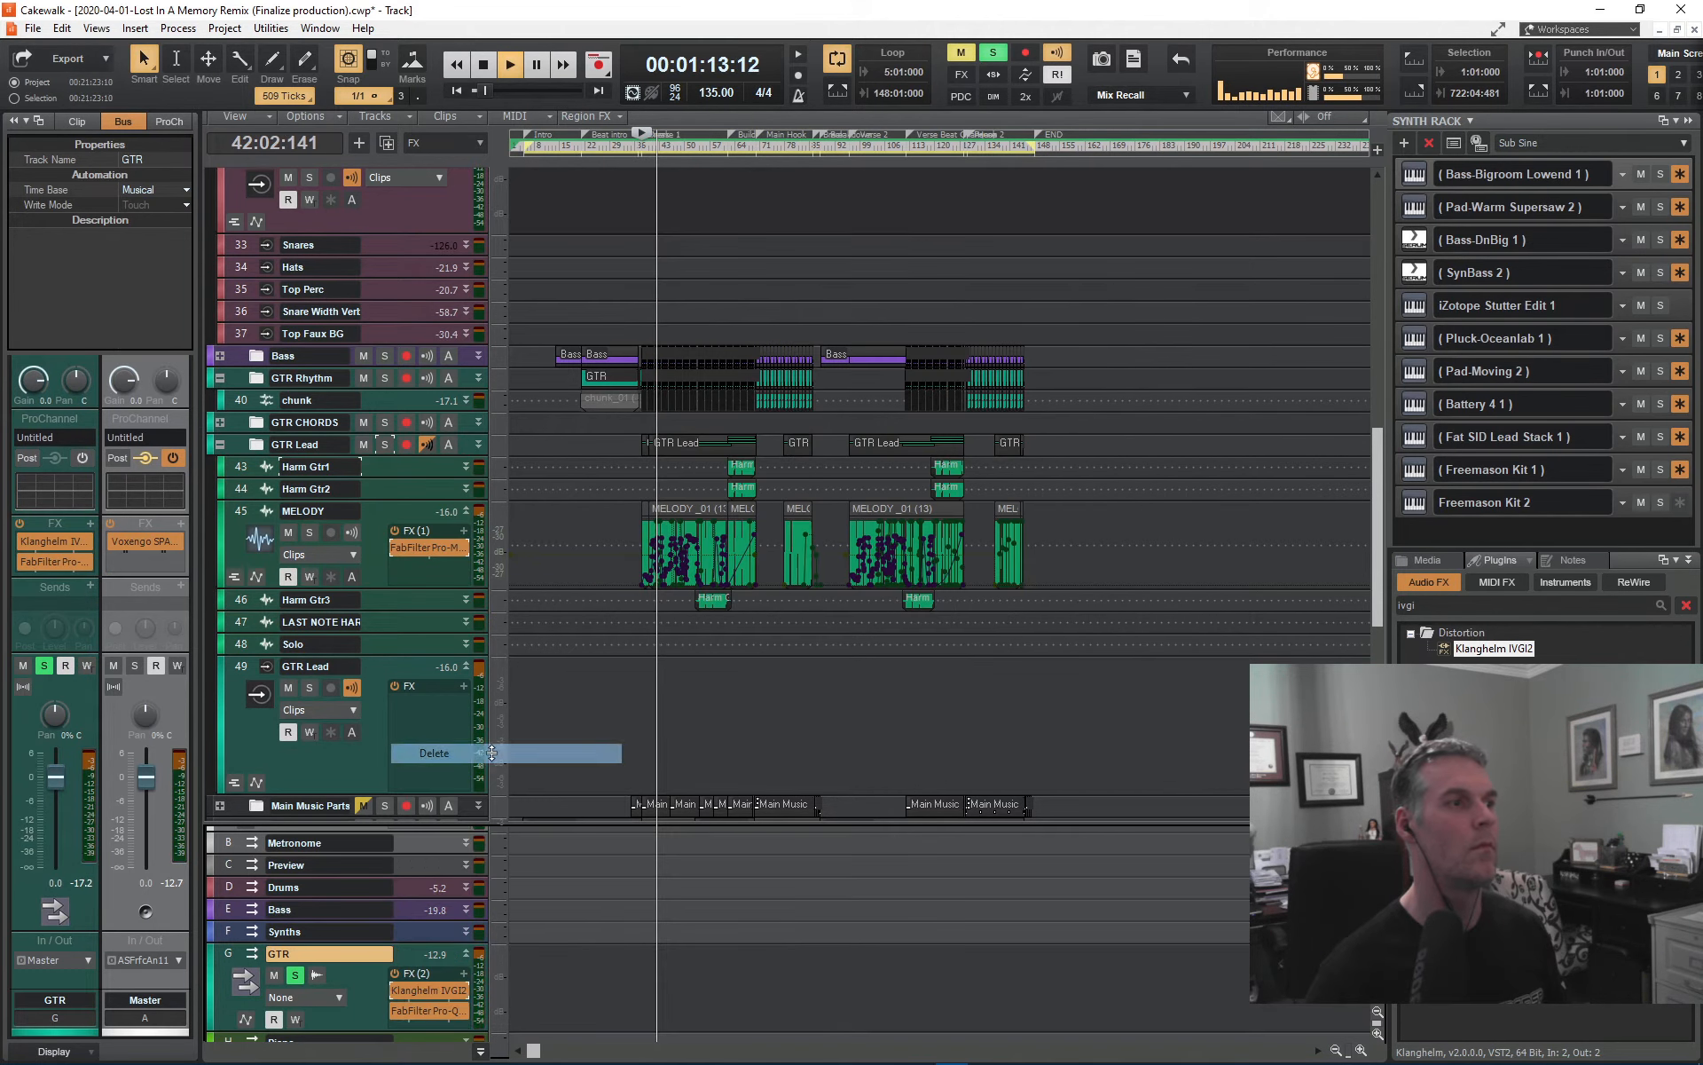
left_click(1687, 605)
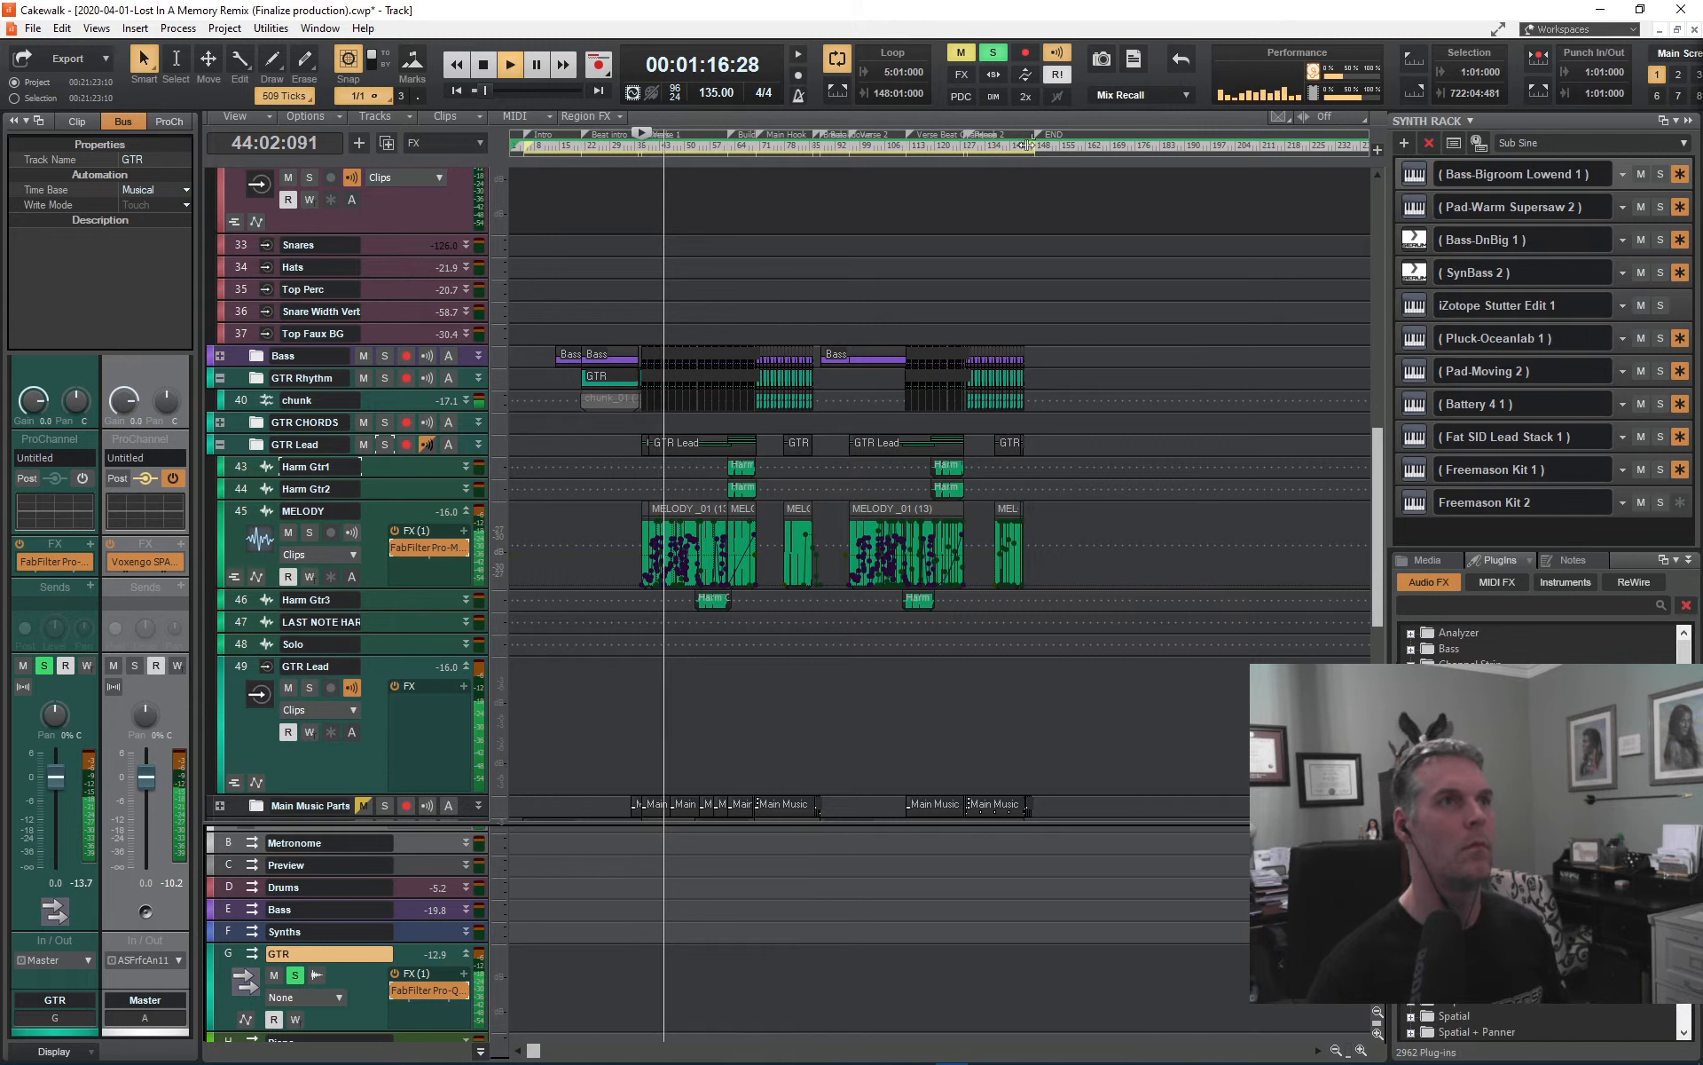
- Turn off all solos and stop playback
left_click(992, 55)
key("space")
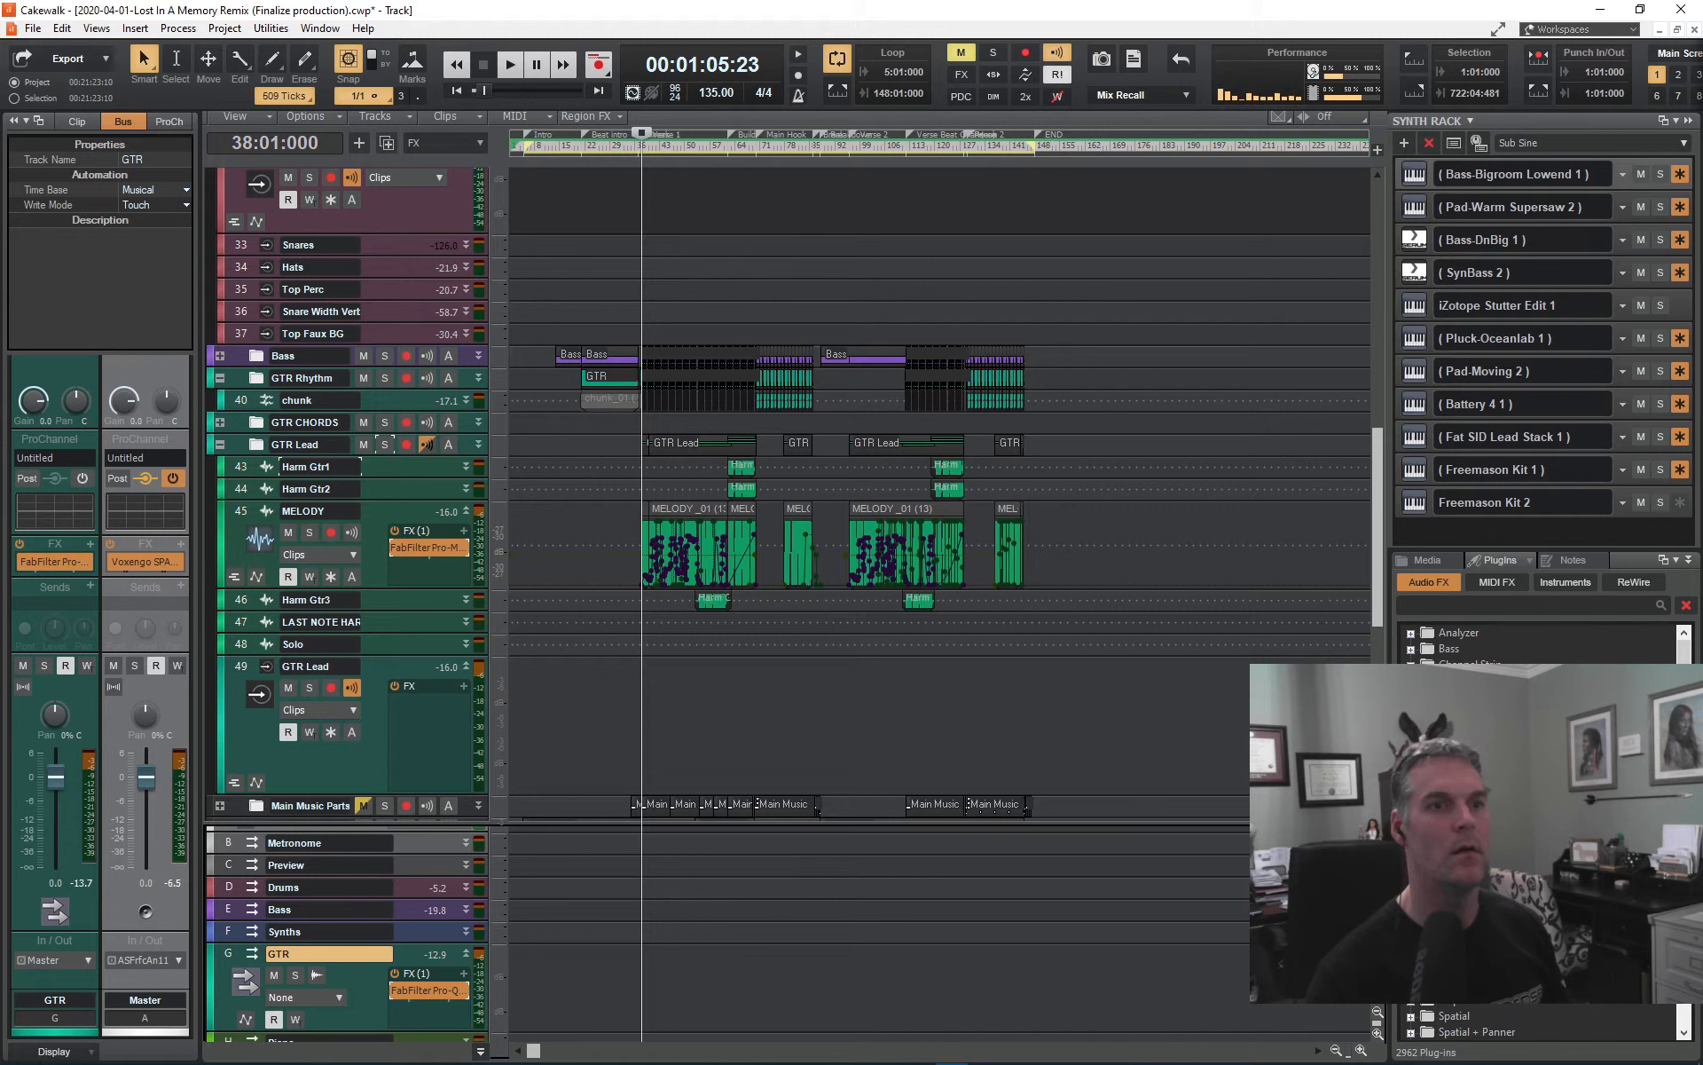
- Insert FabFilter Saturn ahead of Pro-Q 2 in the GTR bus's effects and start playback from bar 38
left_click(1410, 761)
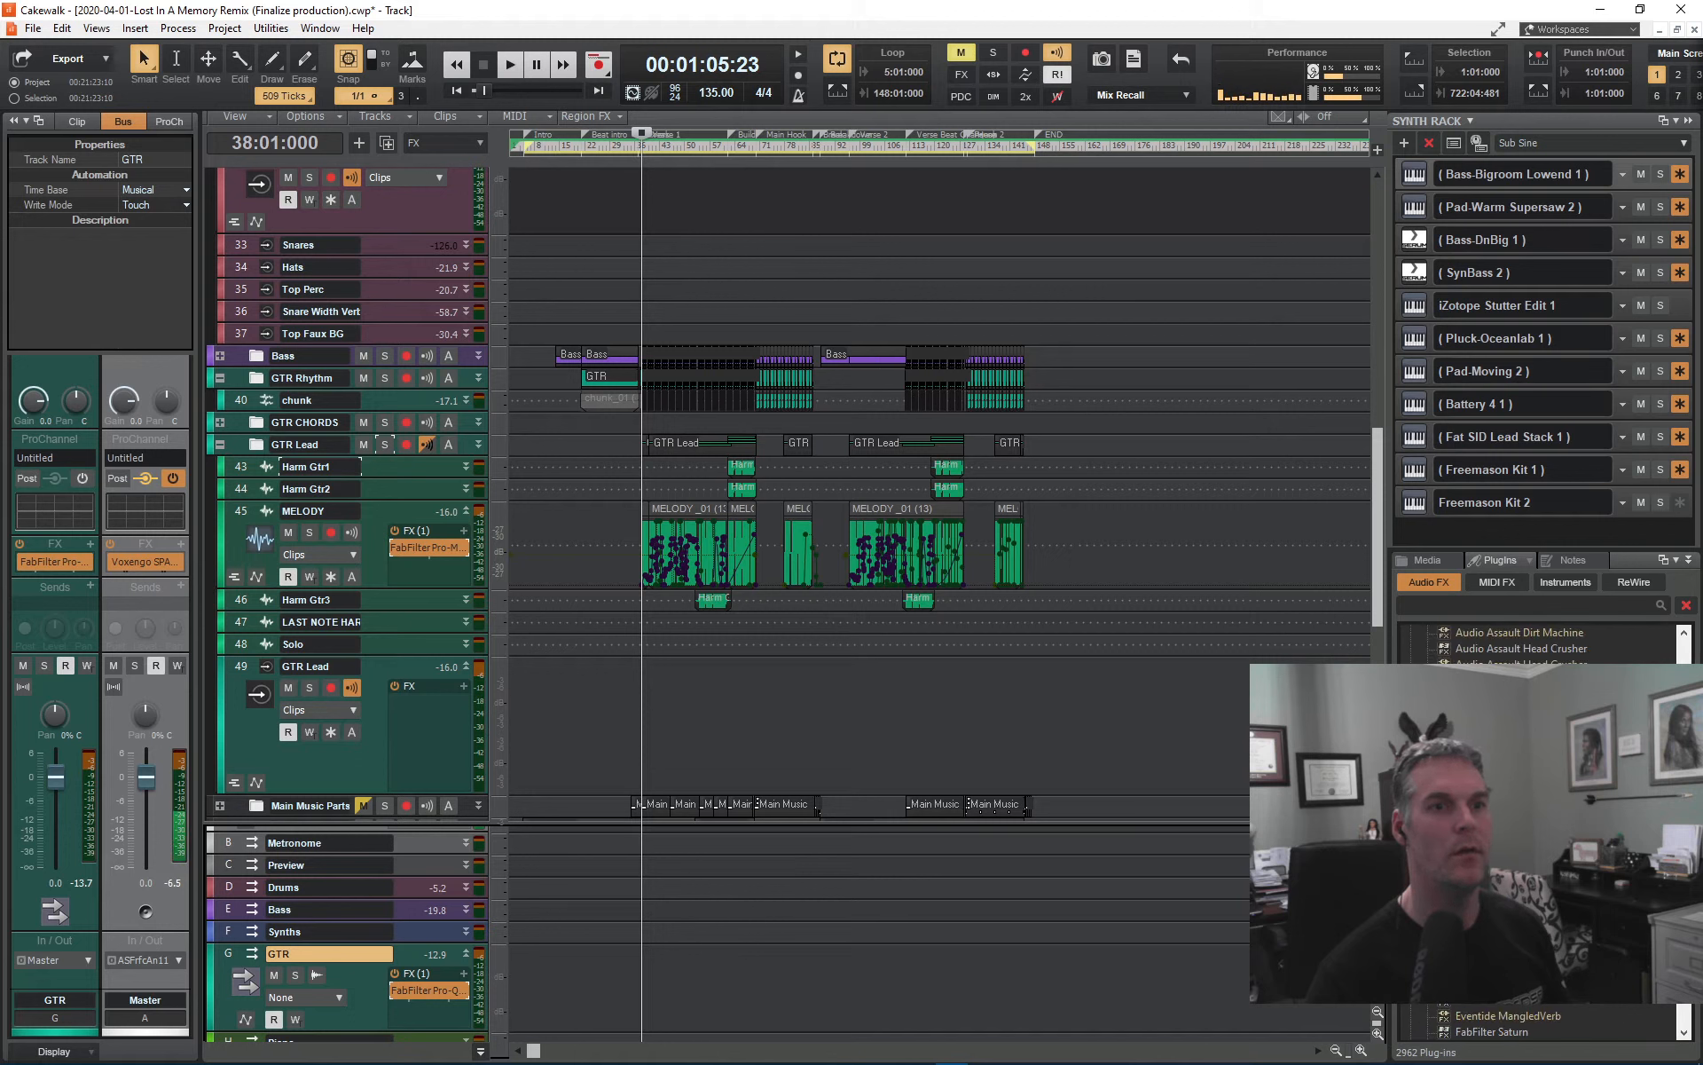
scroll(1544, 825, "down", 1)
left_click_drag(1024, 903, 431, 989)
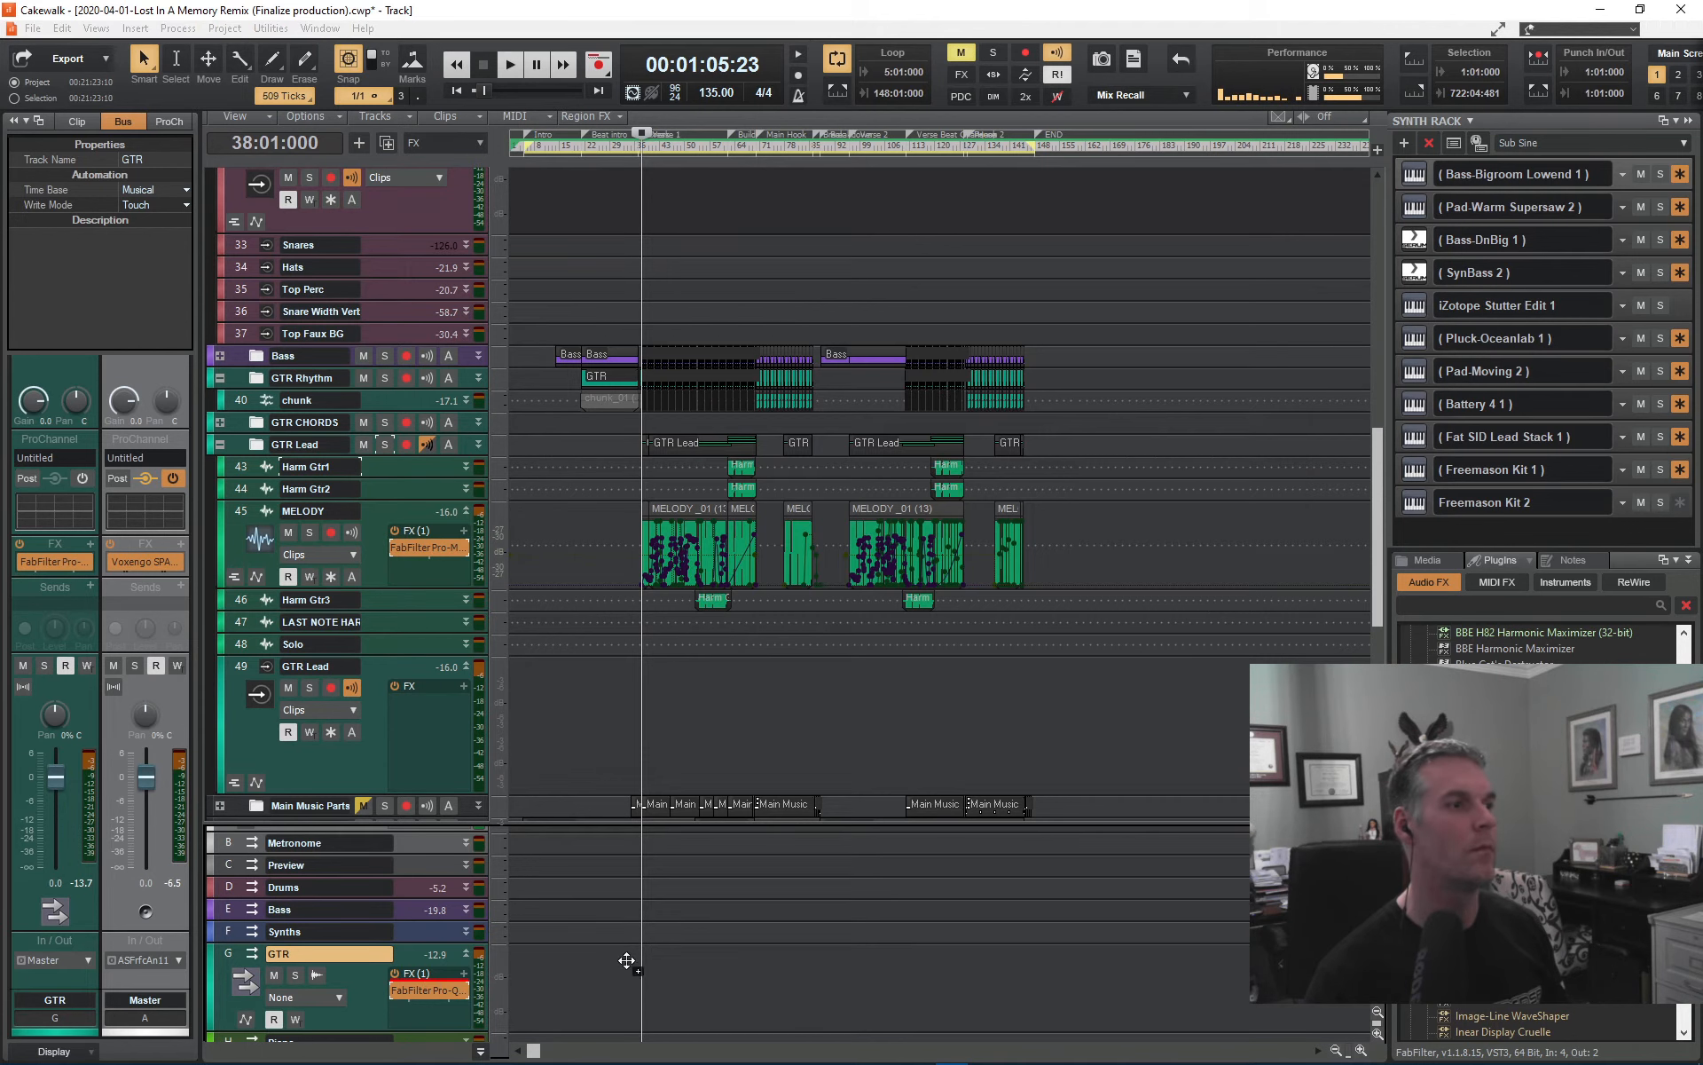
key("space")
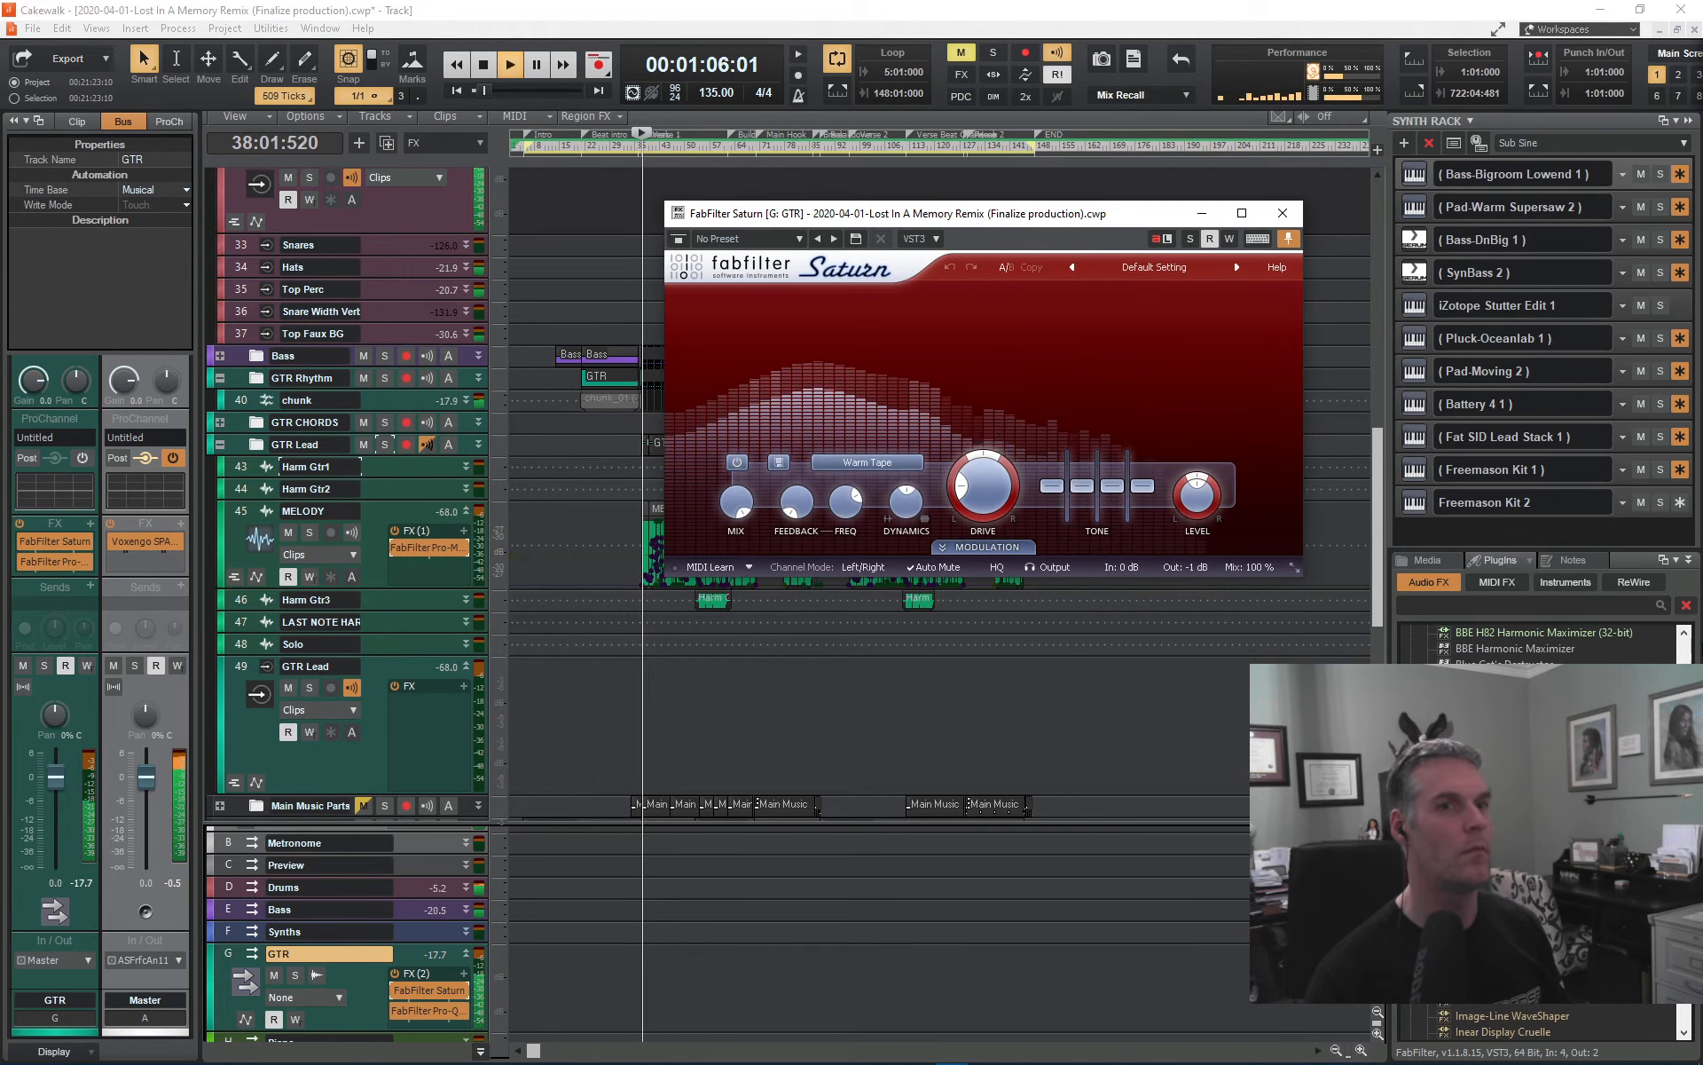
- Load the Gentle Saturator preset from the Saturation category in Saturn
left_click(1483, 580)
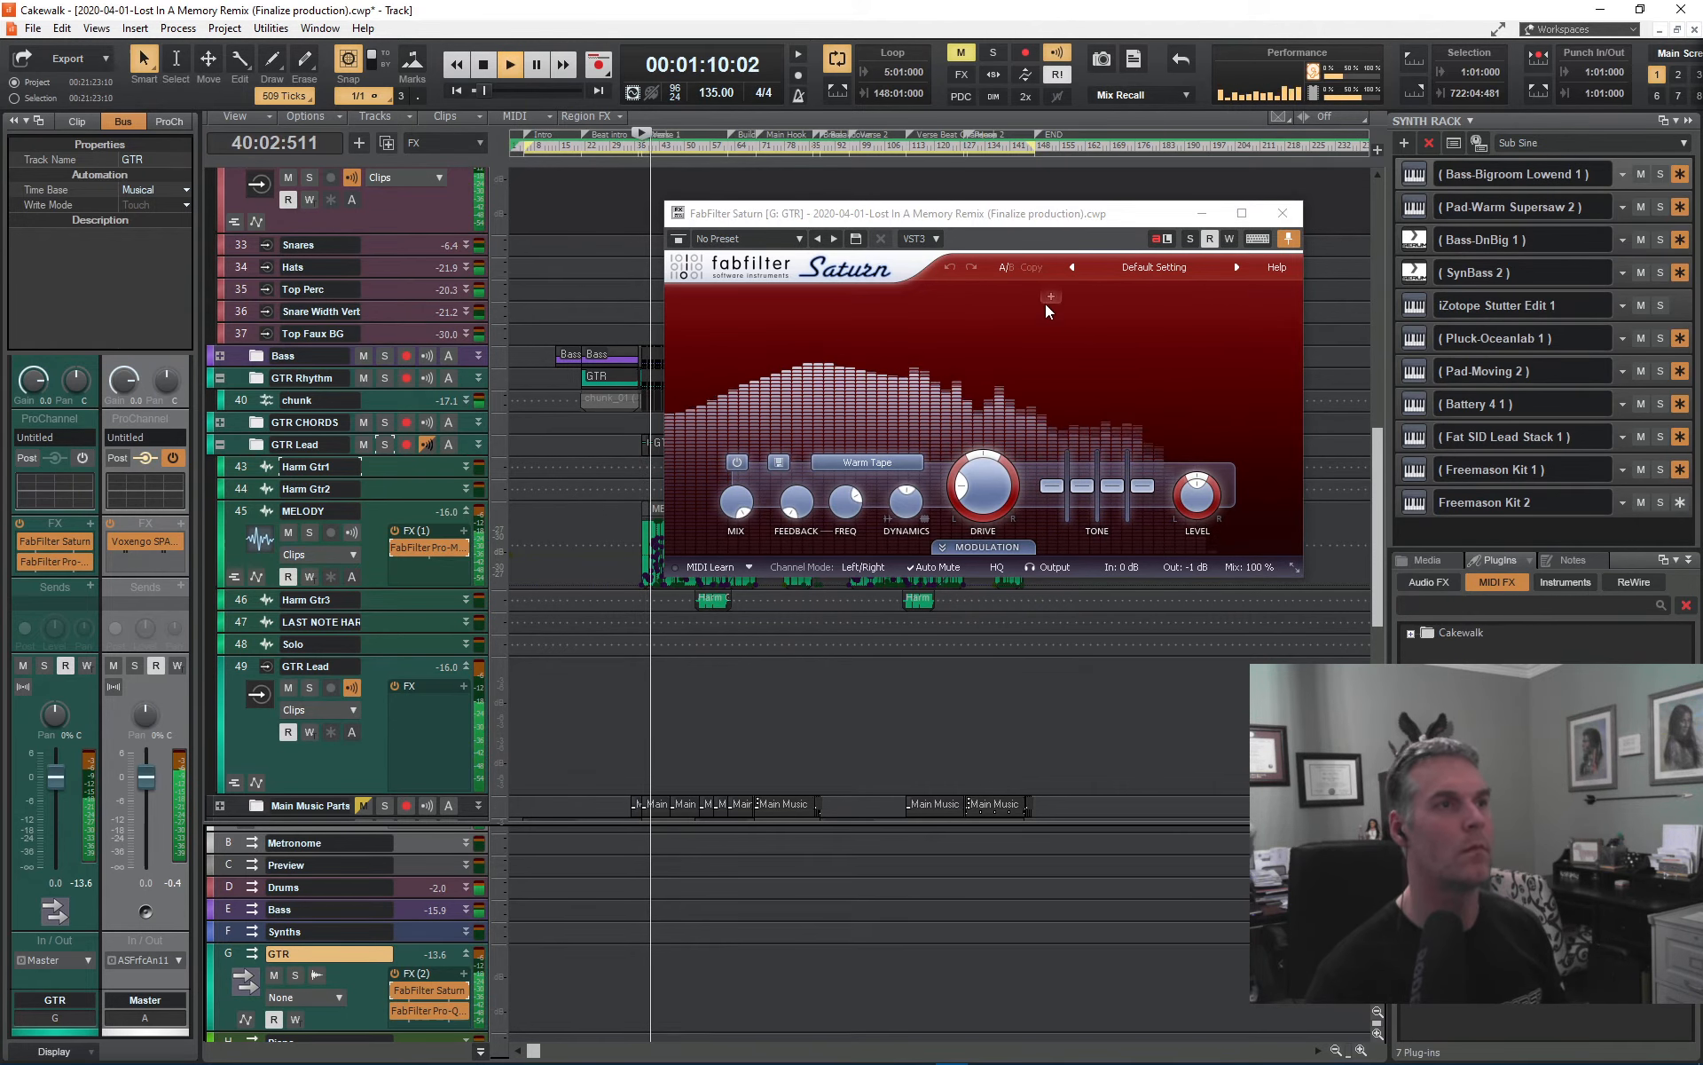
left_click(1164, 268)
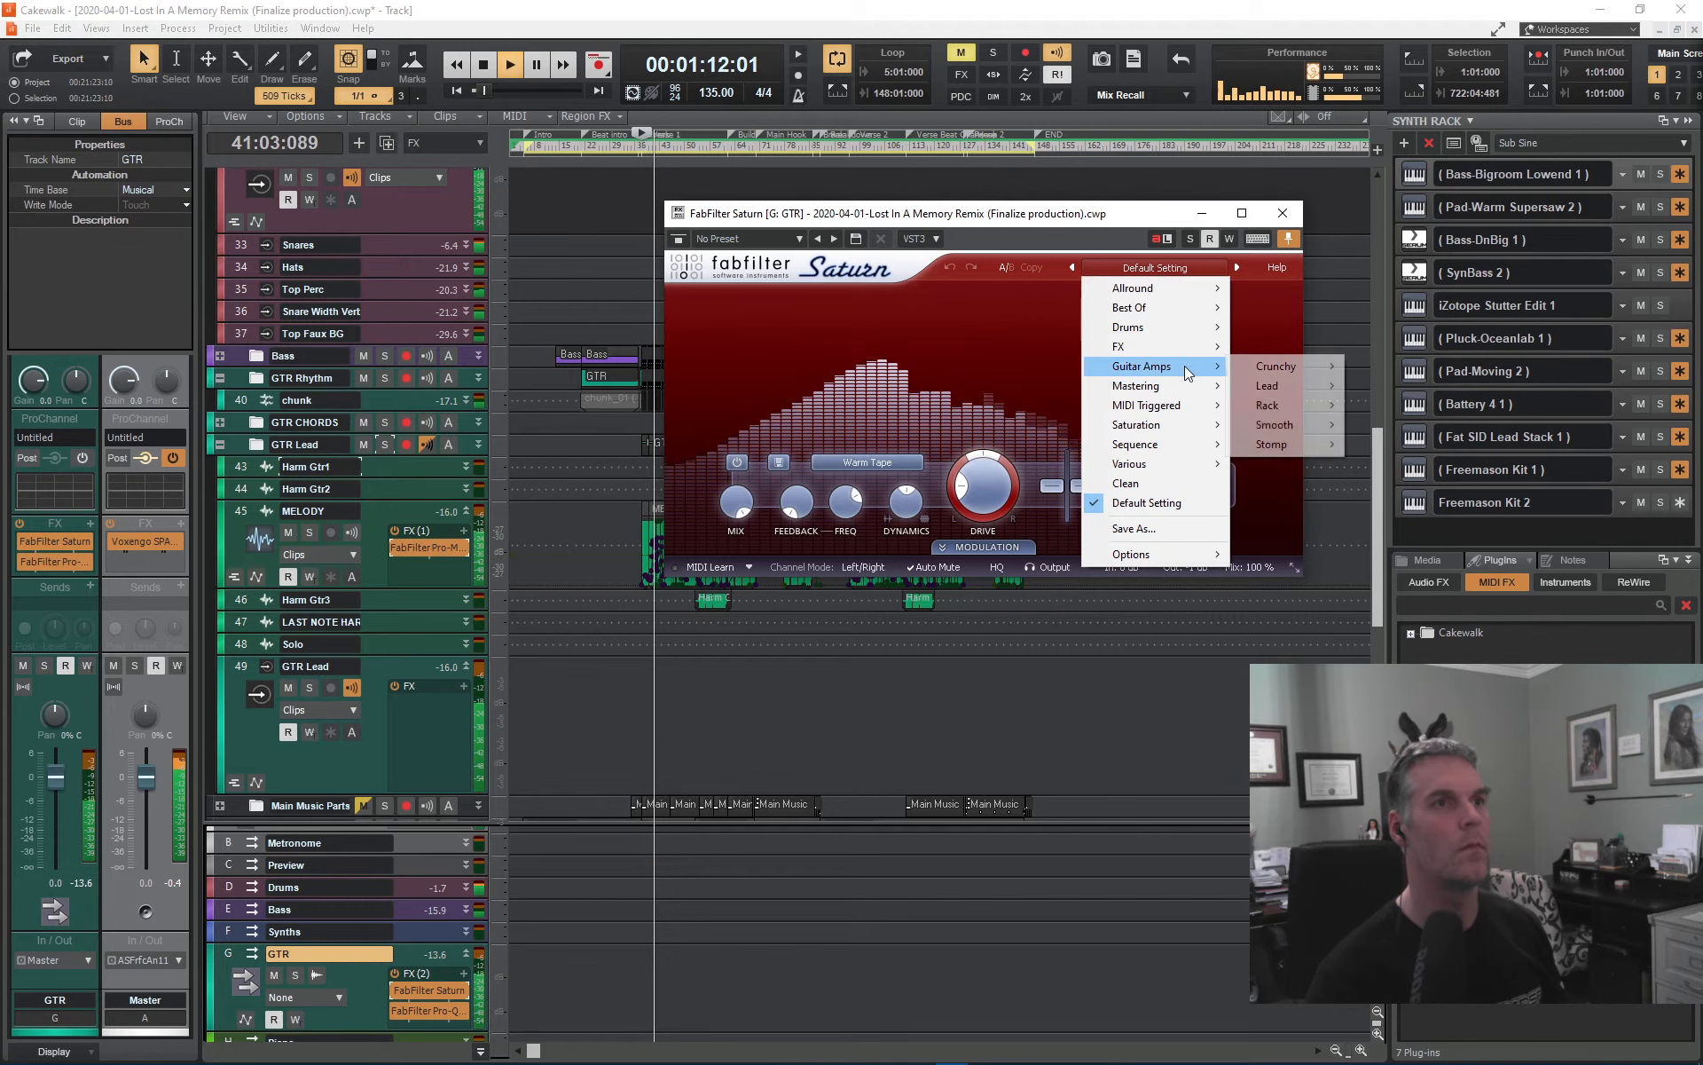
mouse_move(1173, 431)
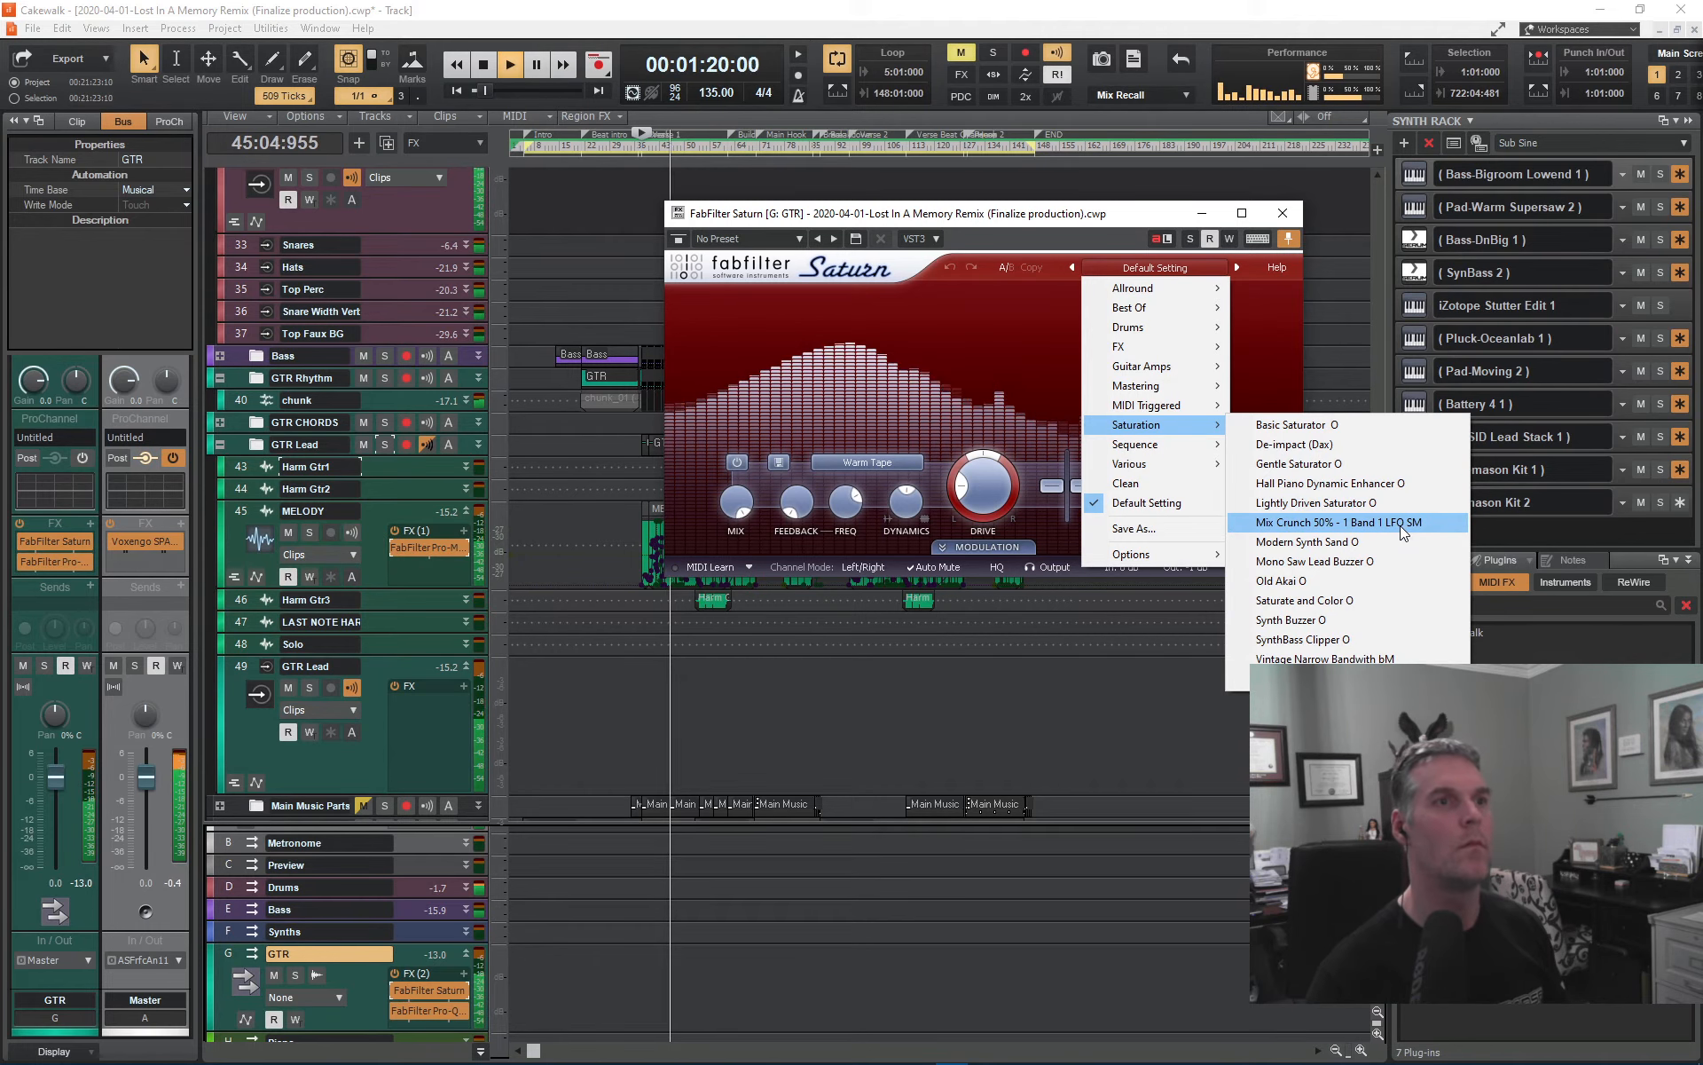
left_click(1322, 464)
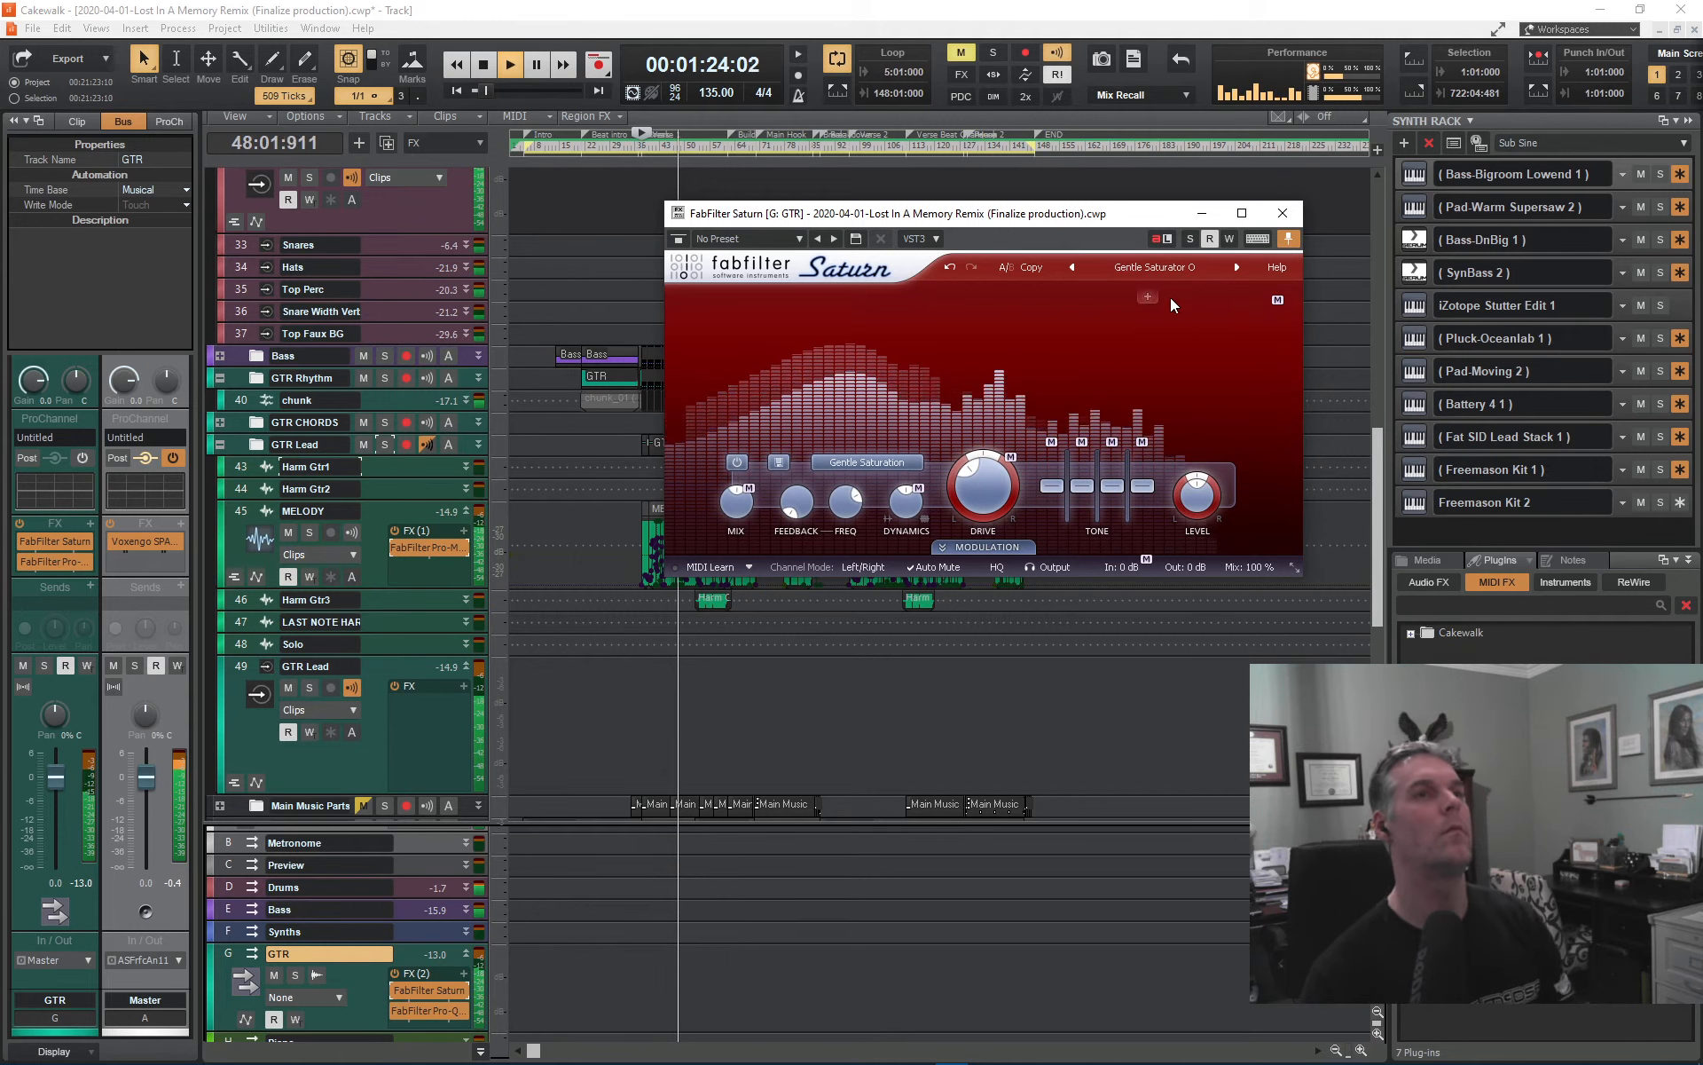
- Solo the GTR bus, restart playback from bar 38, and slightly raise Saturn's treble and presence tone levels
left_click(1190, 239)
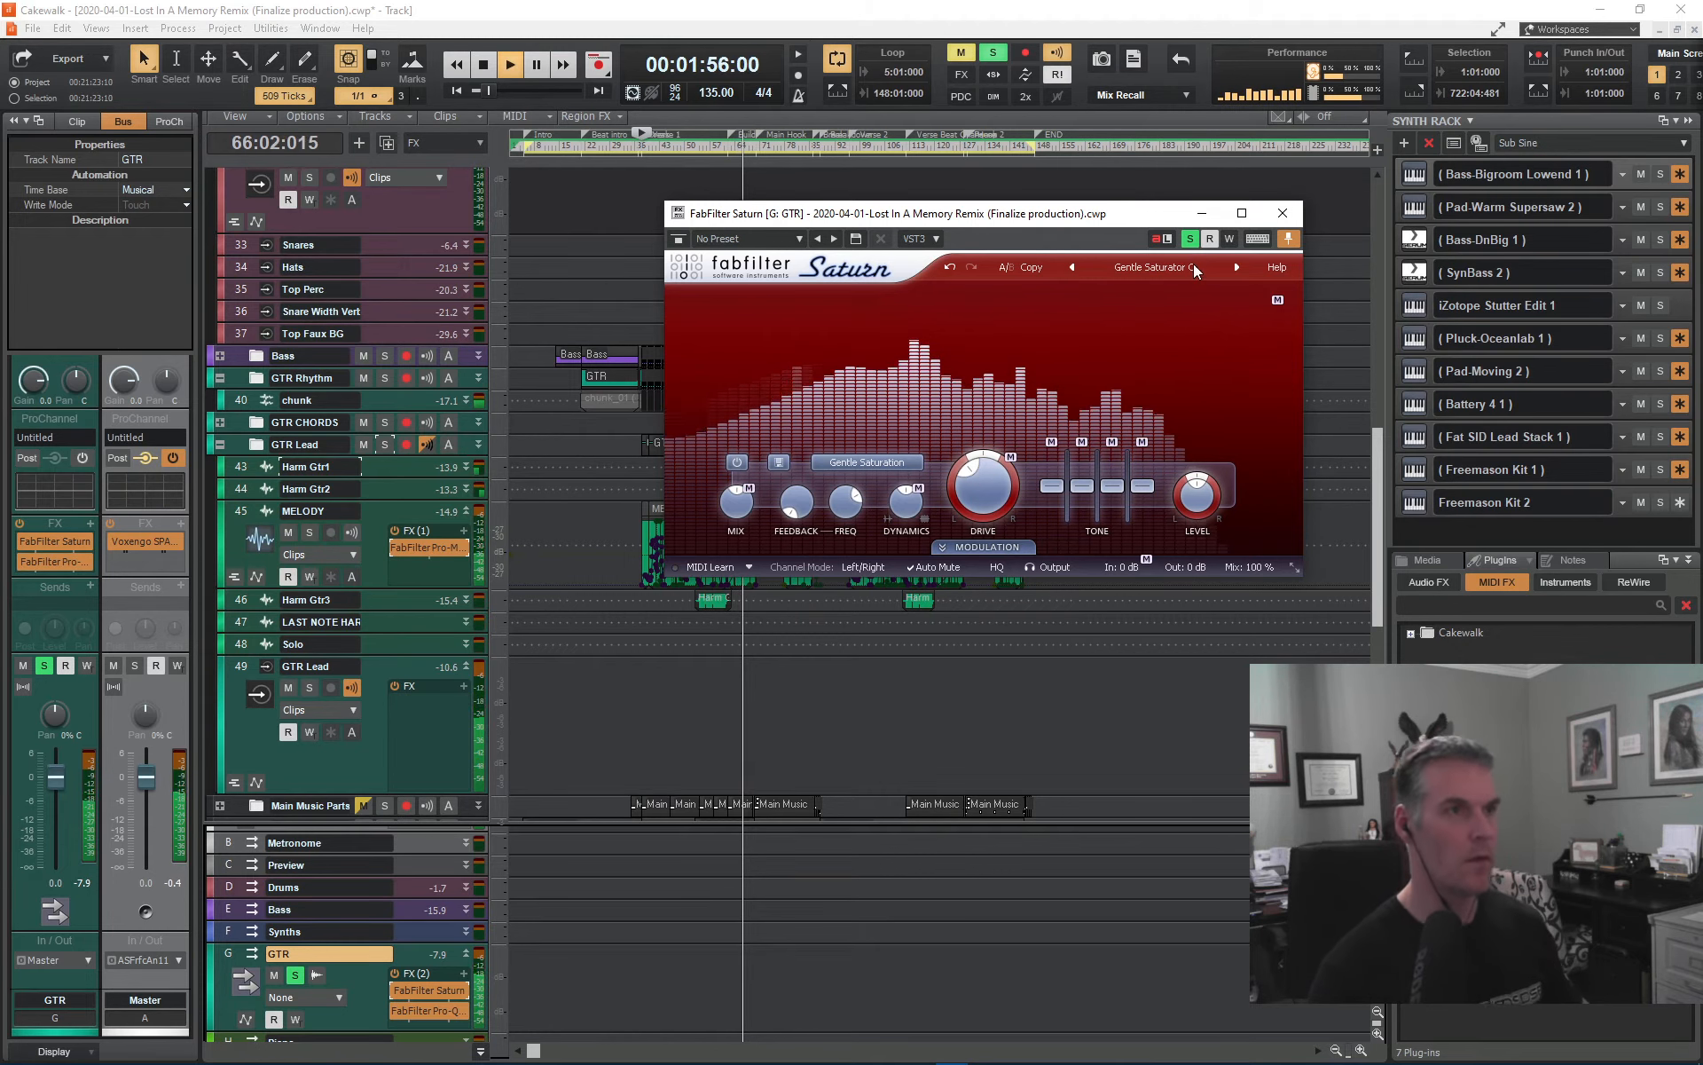
mouse_move(1082, 486)
left_mouse_down()
mouse_move(1112, 442)
mouse_move(1111, 481)
left_mouse_up()
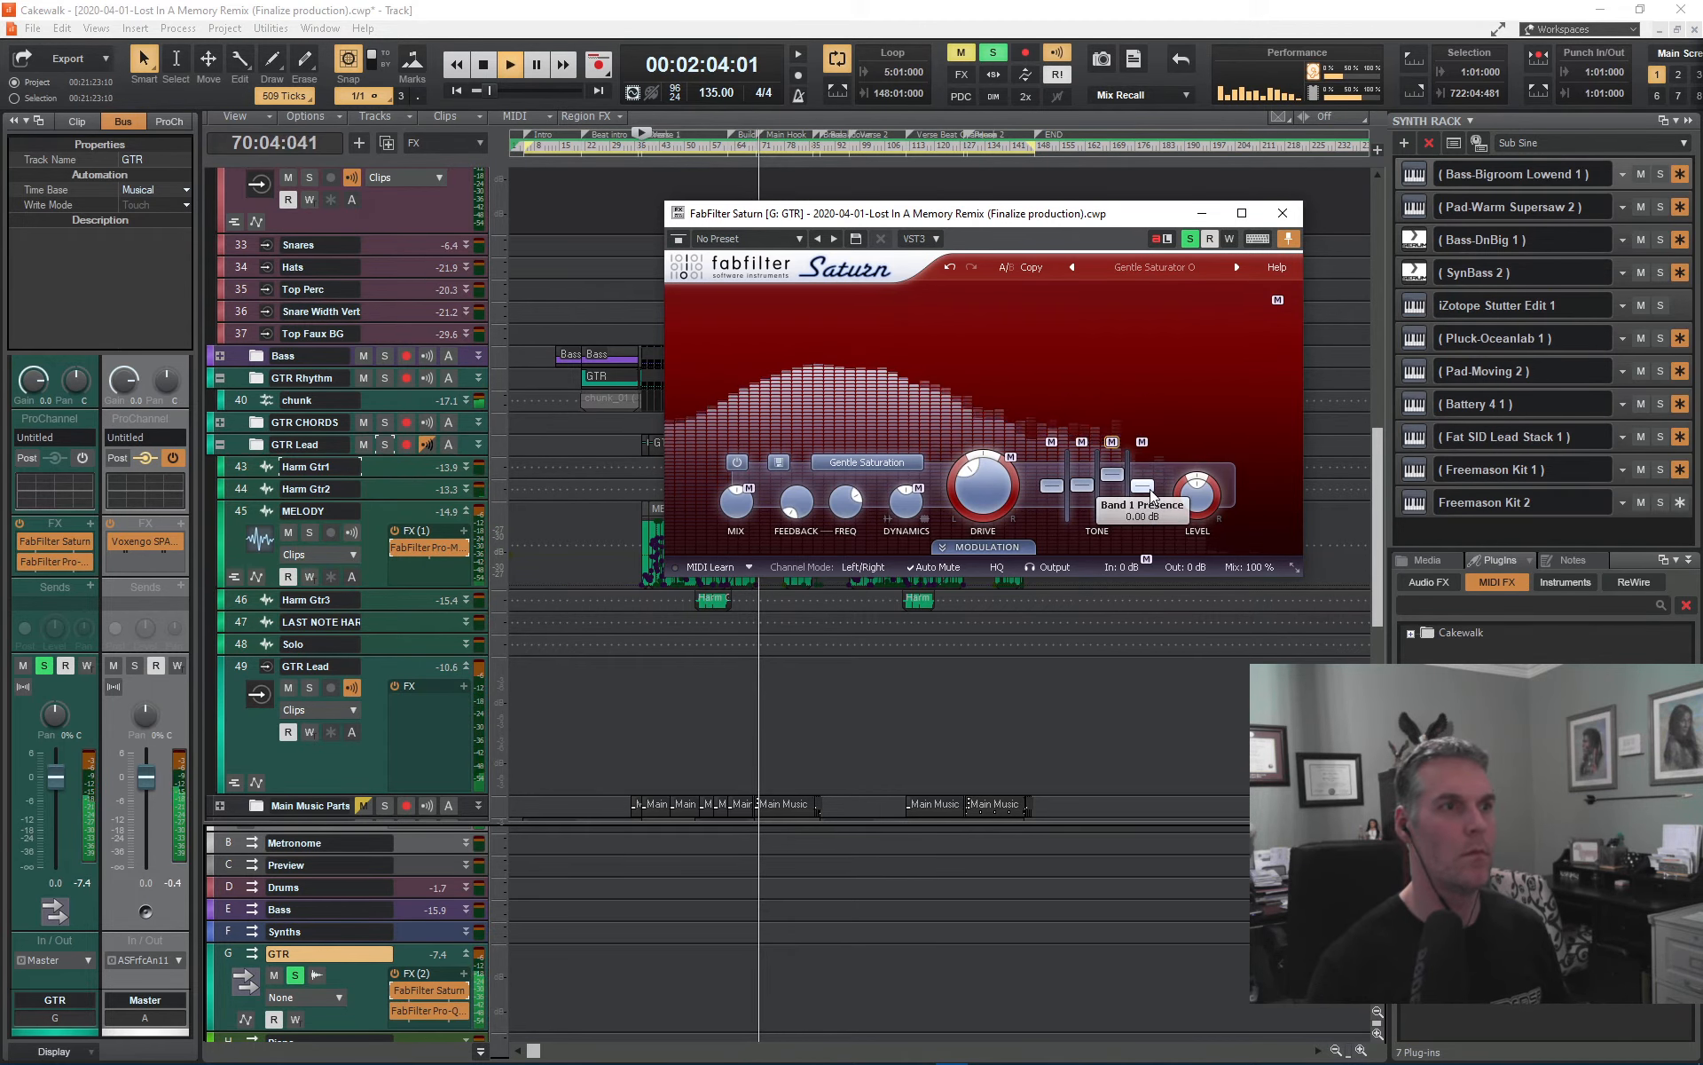
key("space")
key("space")
mouse_move(1141, 486)
left_mouse_down()
mouse_move(1141, 466)
mouse_move(1140, 484)
left_mouse_up()
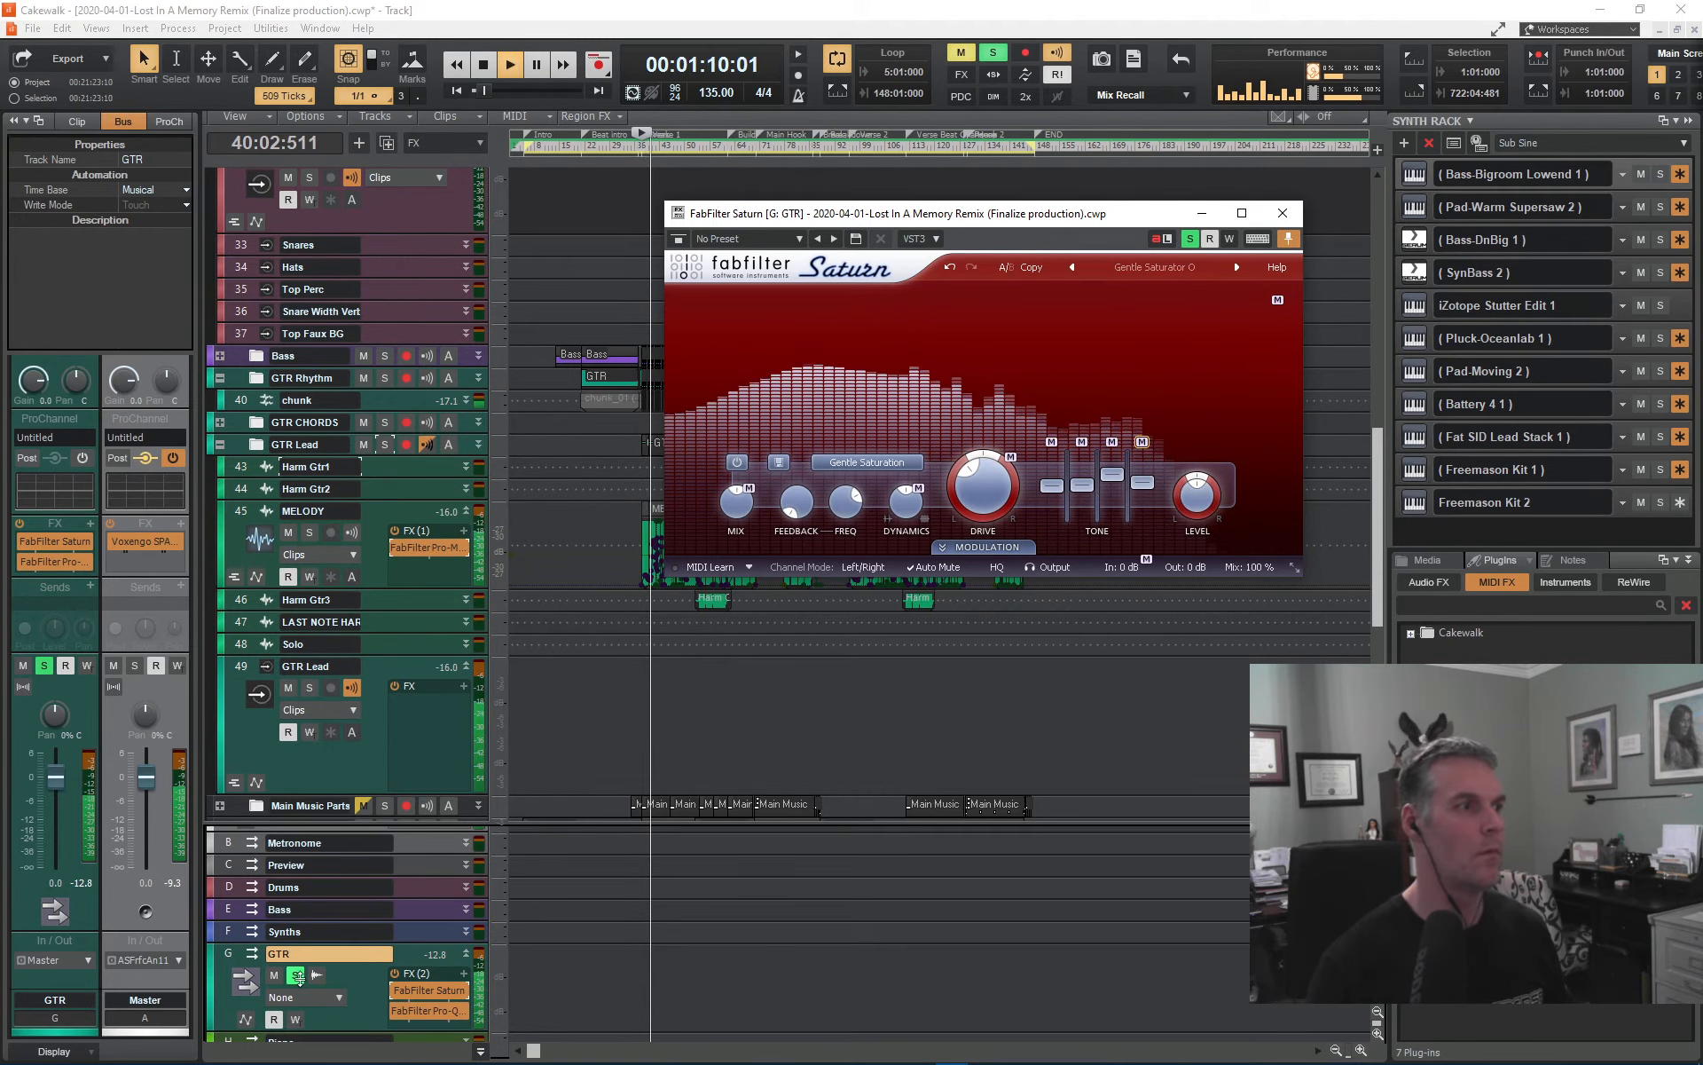
- Slightly raise Saturn's bass tone level and adjust its drive, comparing the GTR bus soloed and in the full mix
mouse_move(1054, 492)
left_mouse_down()
mouse_move(1052, 460)
mouse_move(1052, 490)
left_mouse_up()
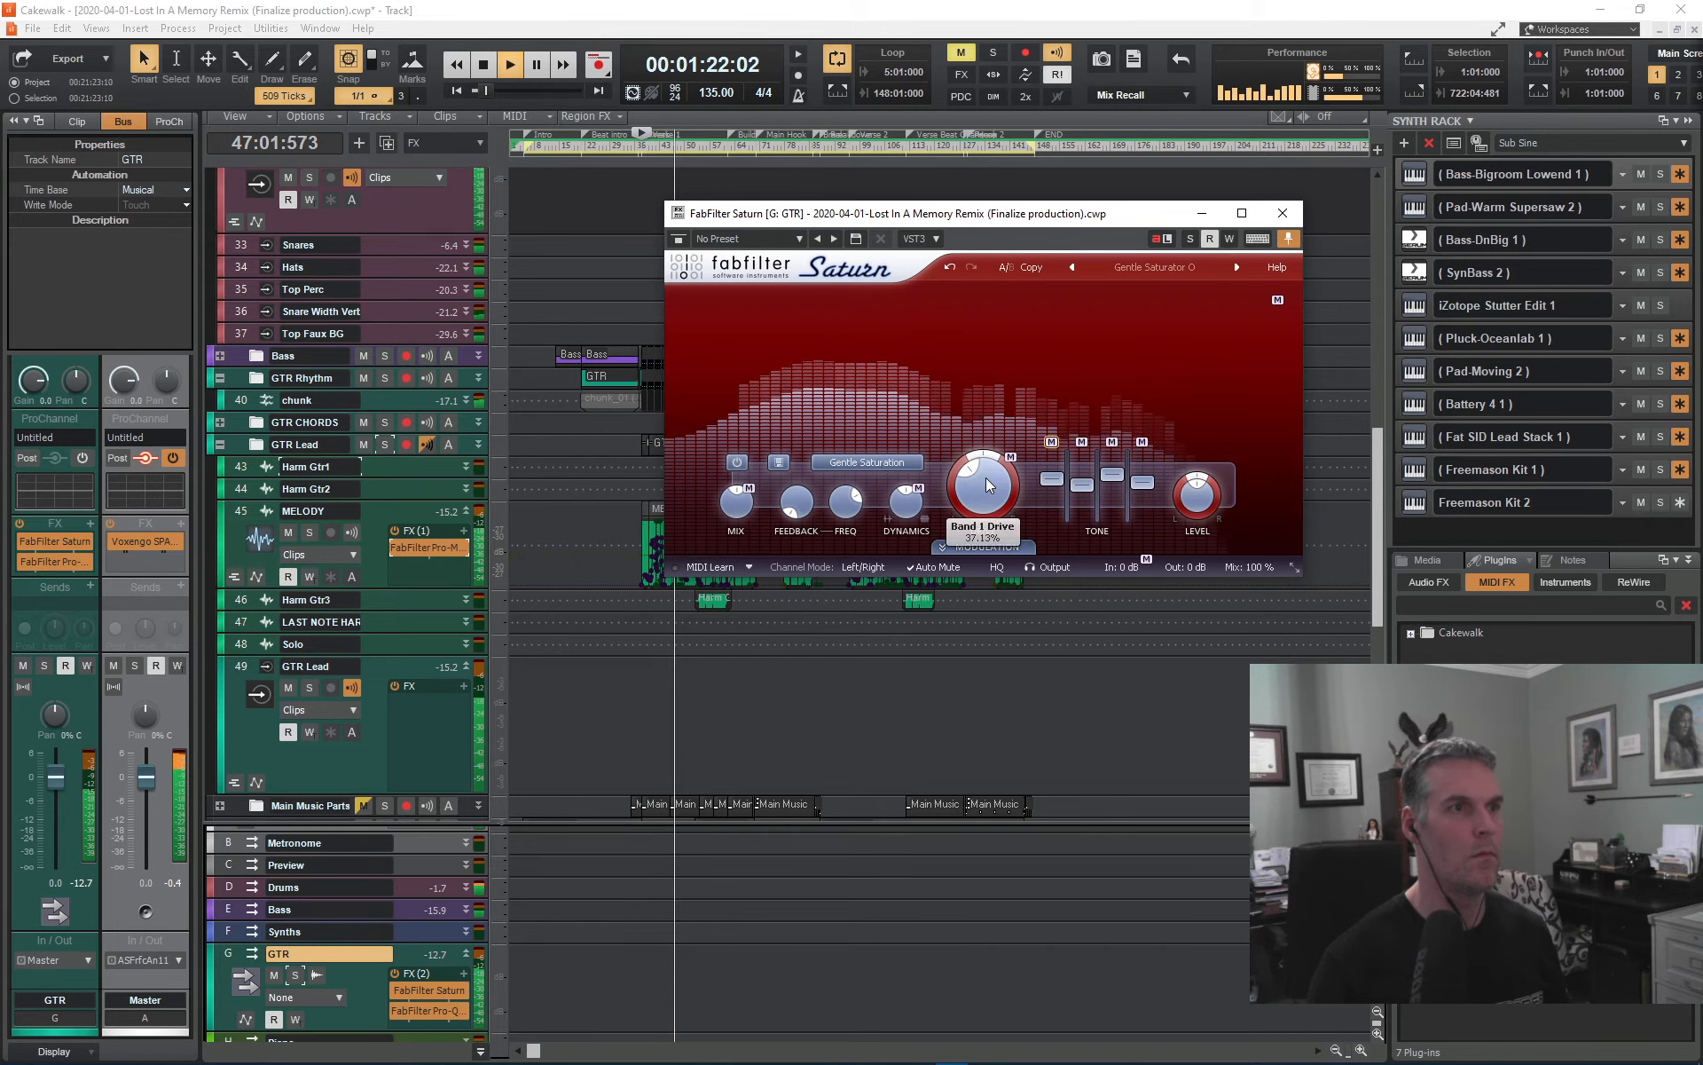
left_click(295, 975)
left_click_drag(986, 472, 988, 403)
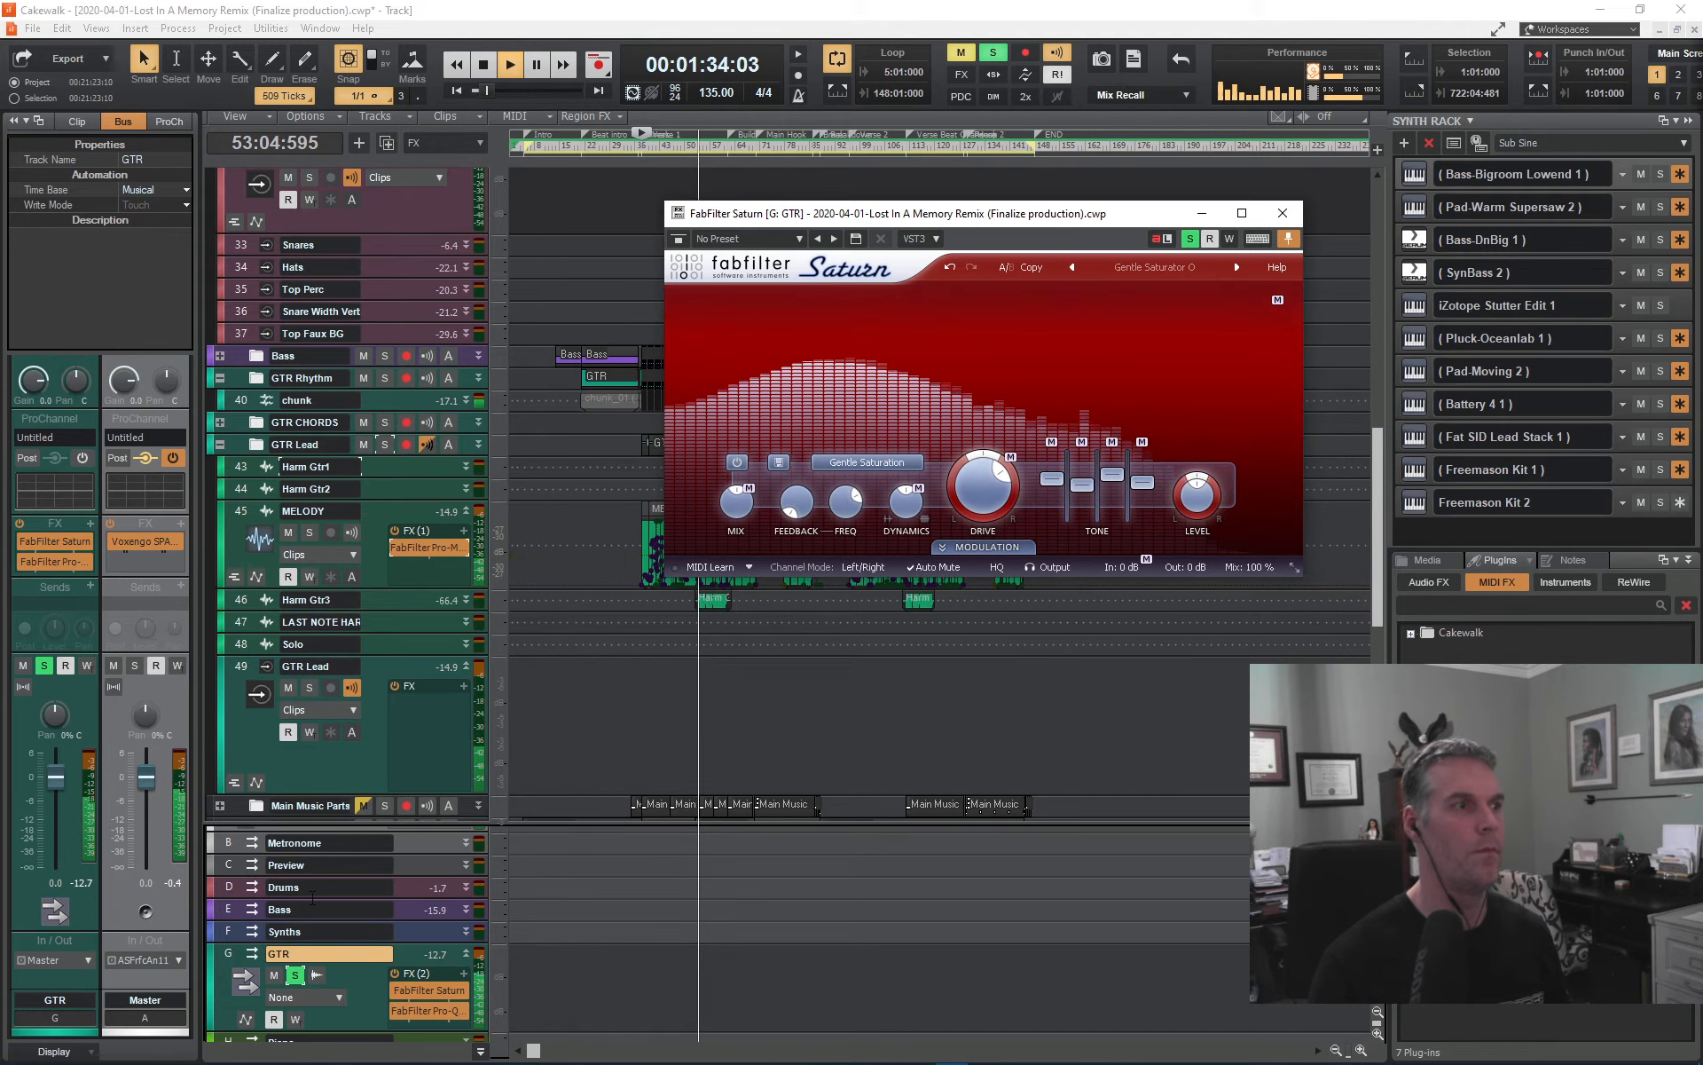
left_click(296, 975)
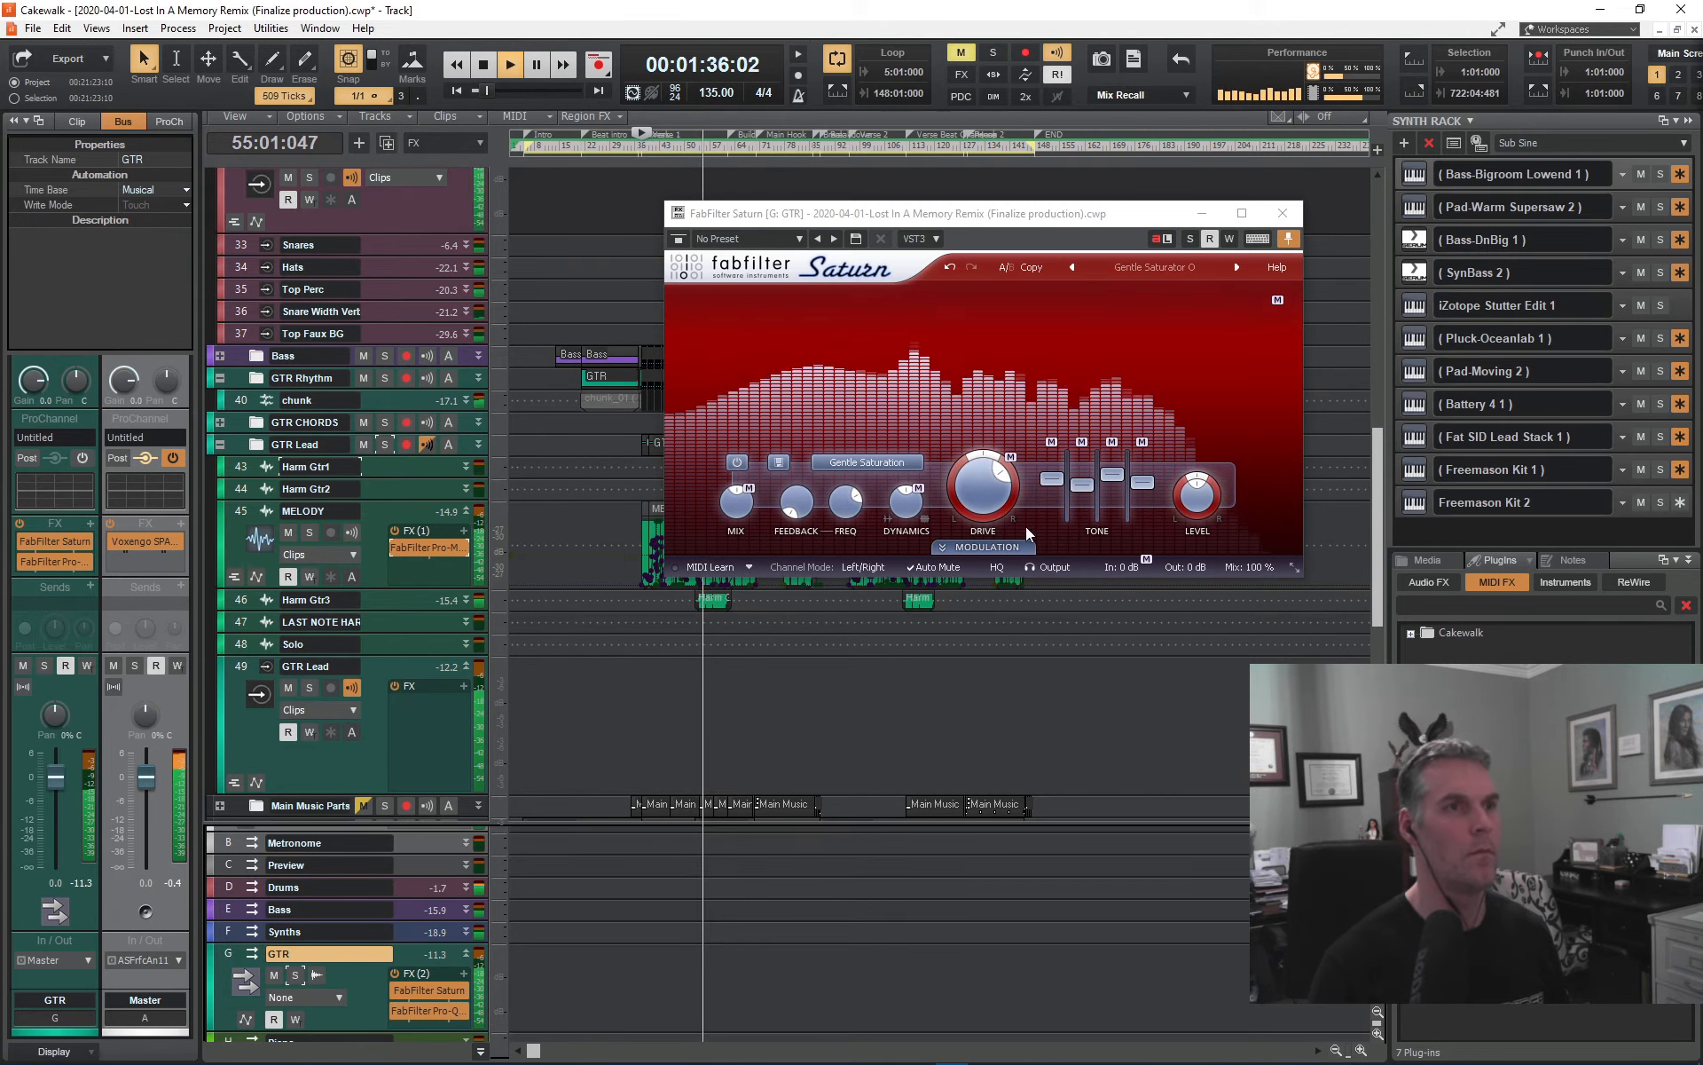
- Return Saturn's bass tone to neutral, raise the mids slightly, ease the treble down, and close the plug-in window
left_click(1133, 490)
mouse_move(1091, 493)
left_click_drag(1091, 493, 1075, 481)
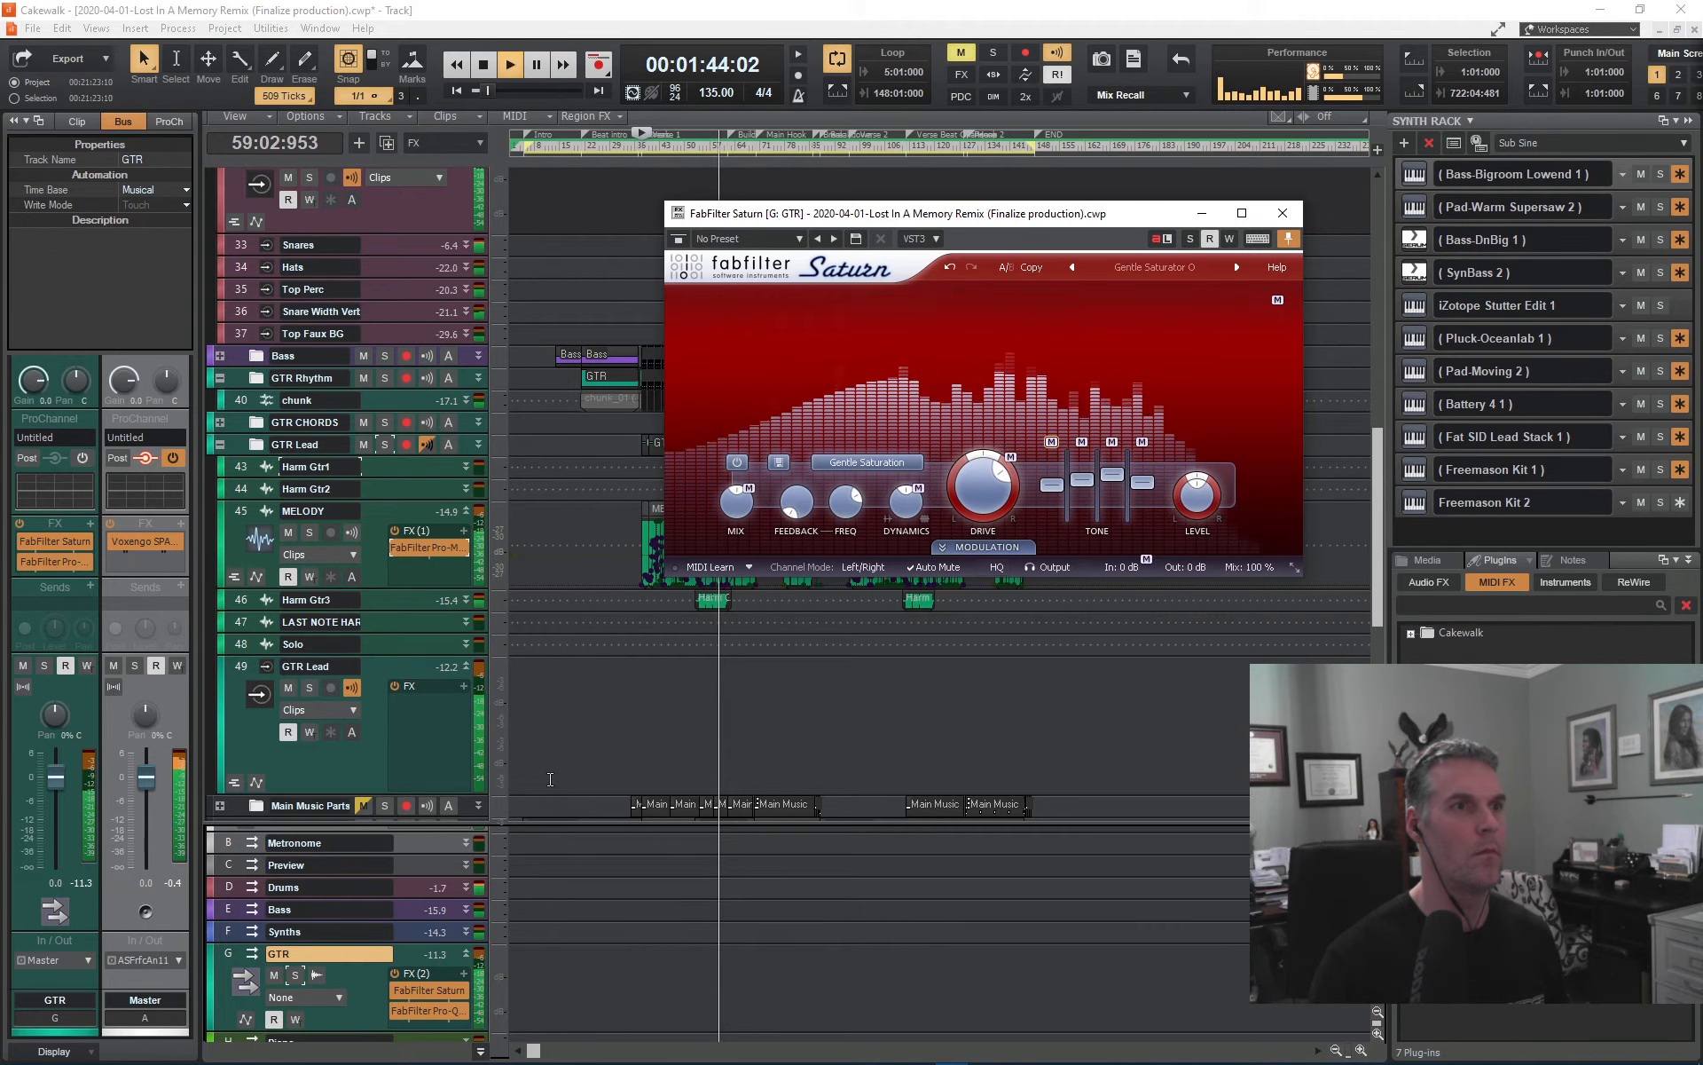
mouse_move(1112, 481)
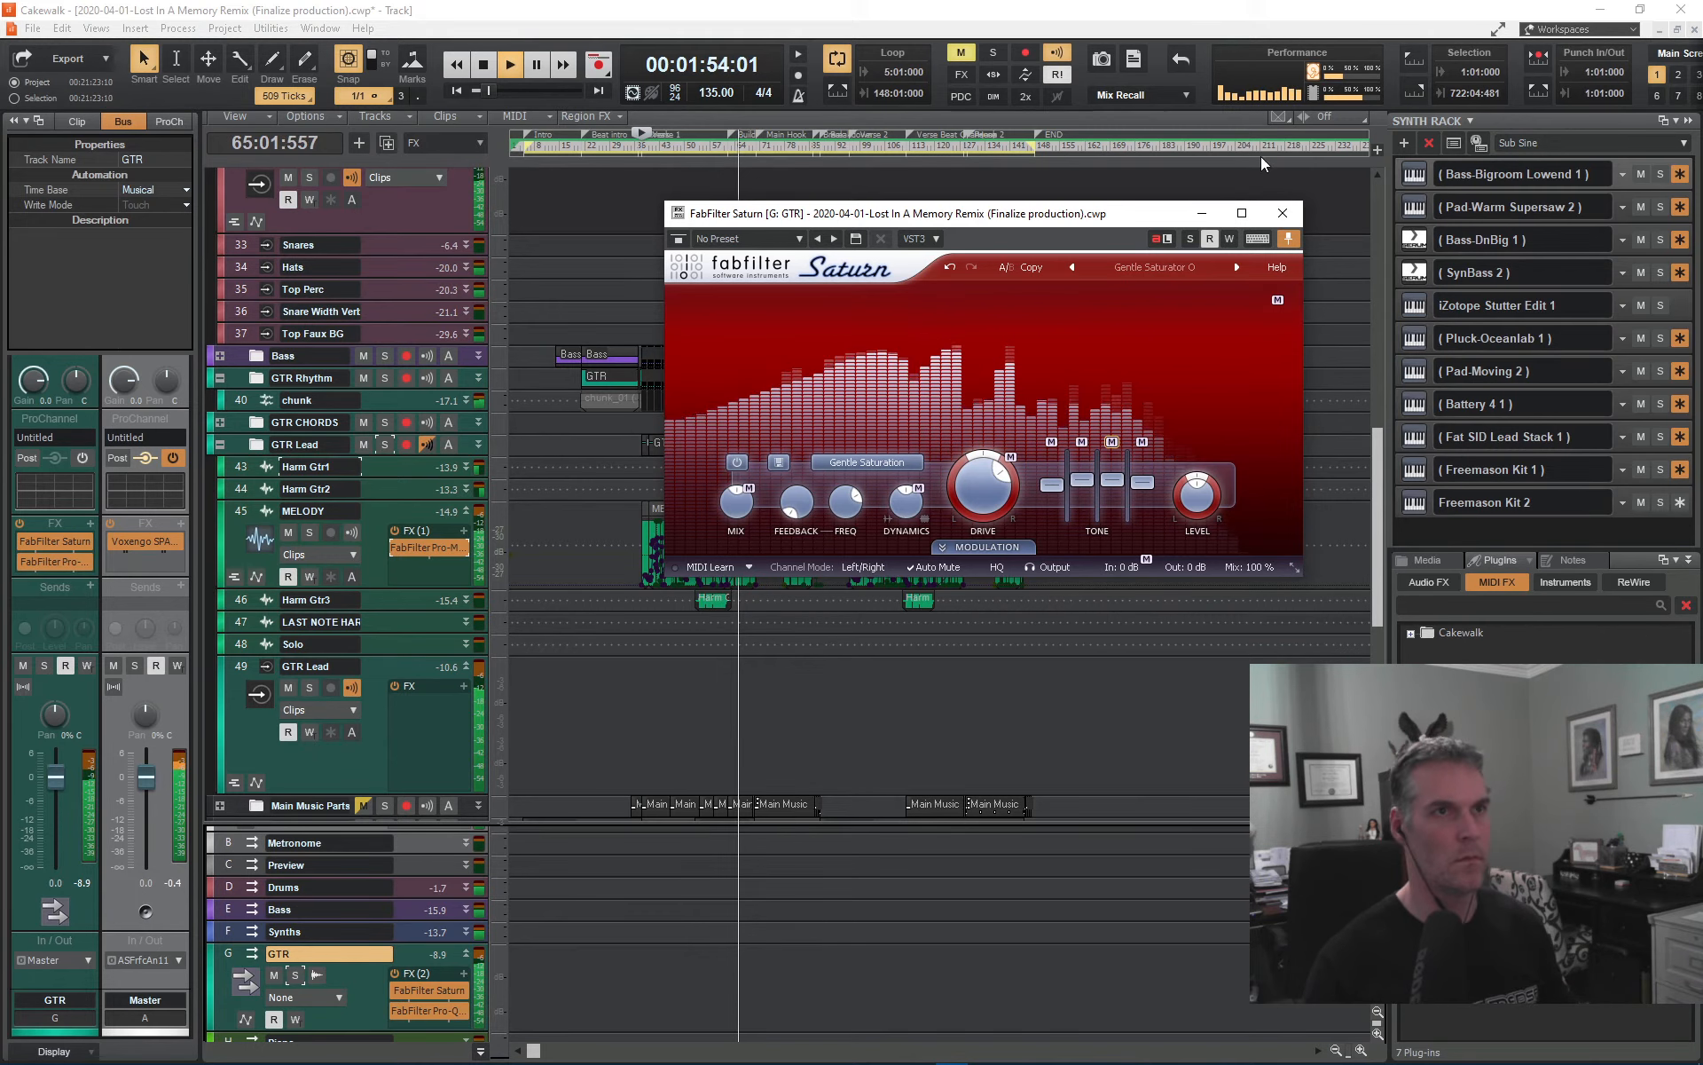
left_click(1282, 213)
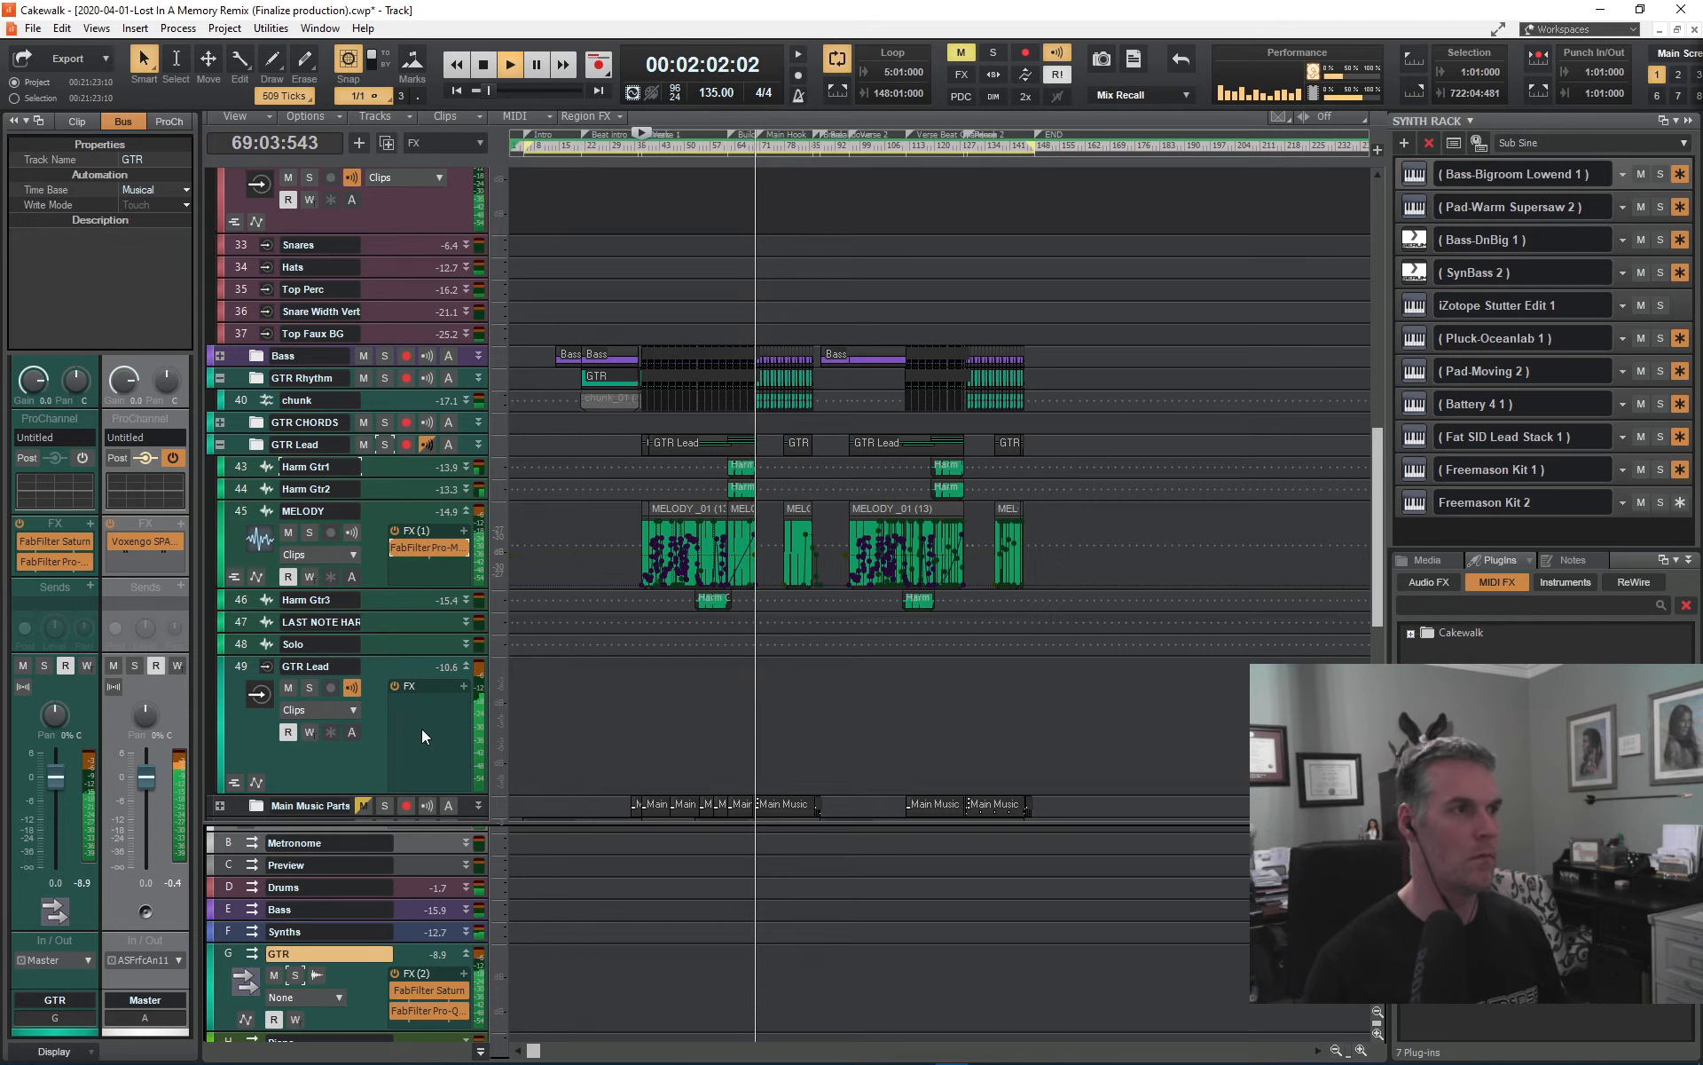
- Select the Master bus, then collapse the GTR Lead folder and expand the Bass Synths folder
scroll(423, 918, "up", 2)
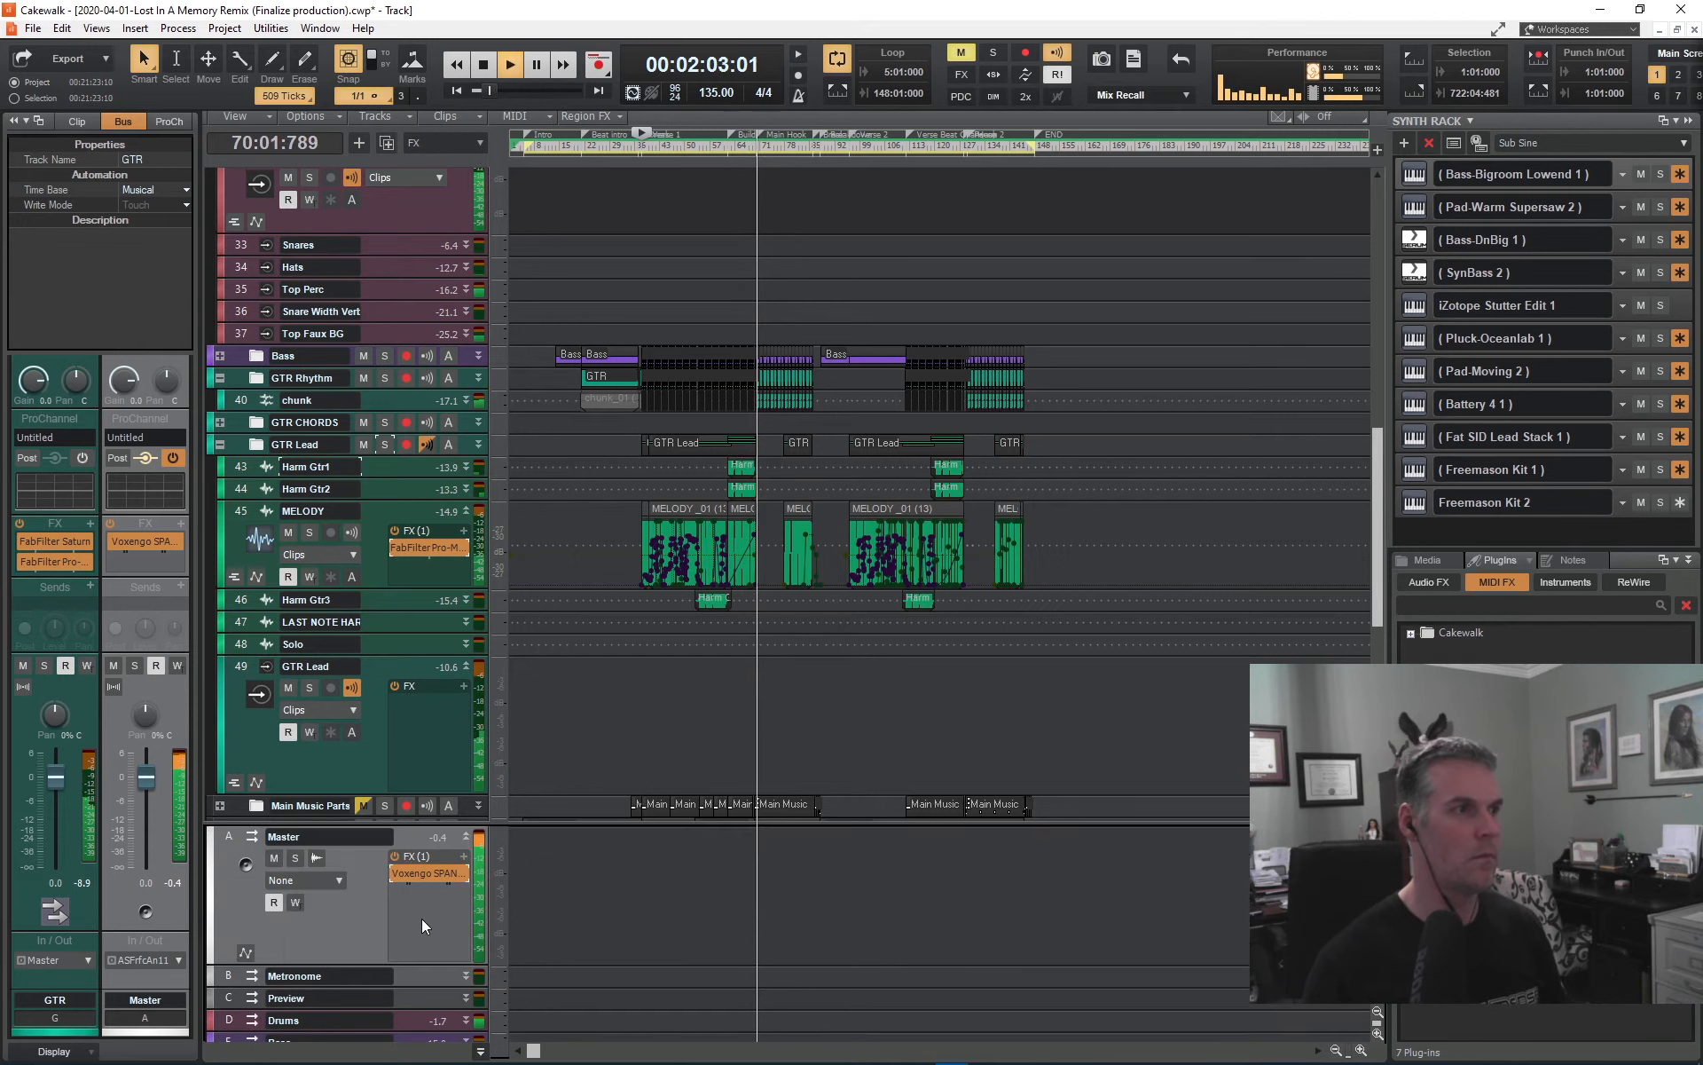
left_click(371, 914)
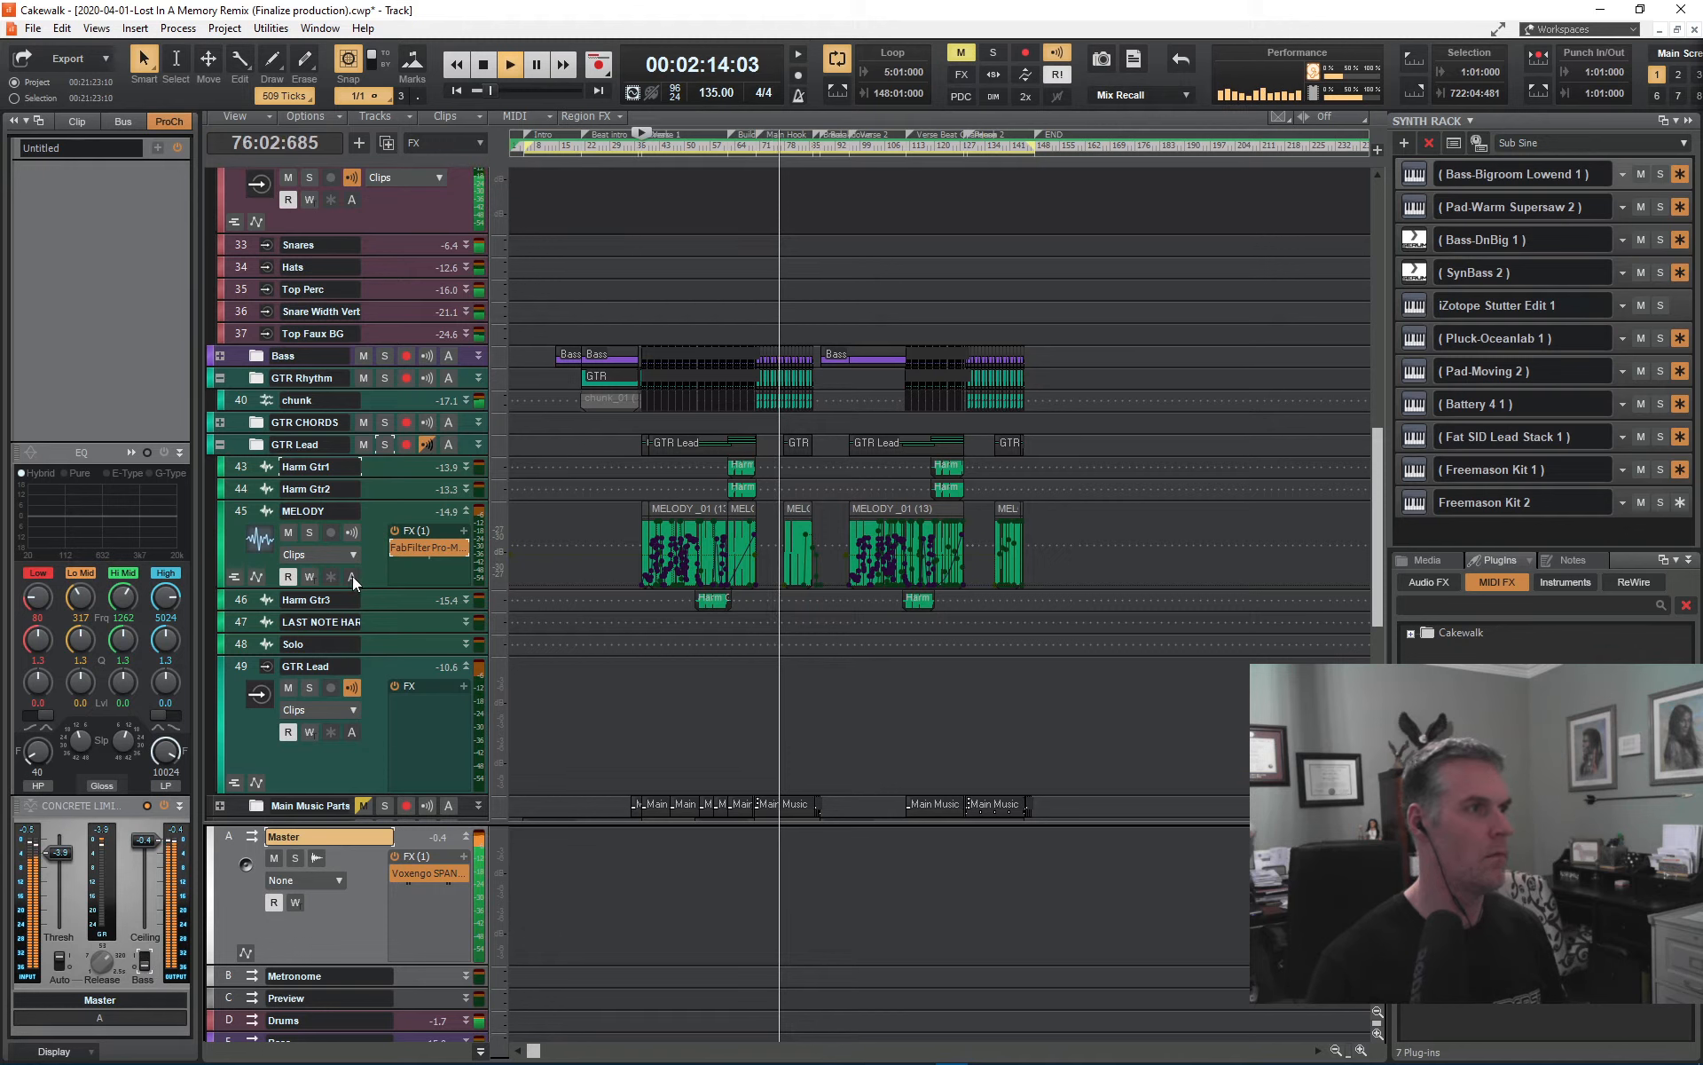
left_click(219, 445)
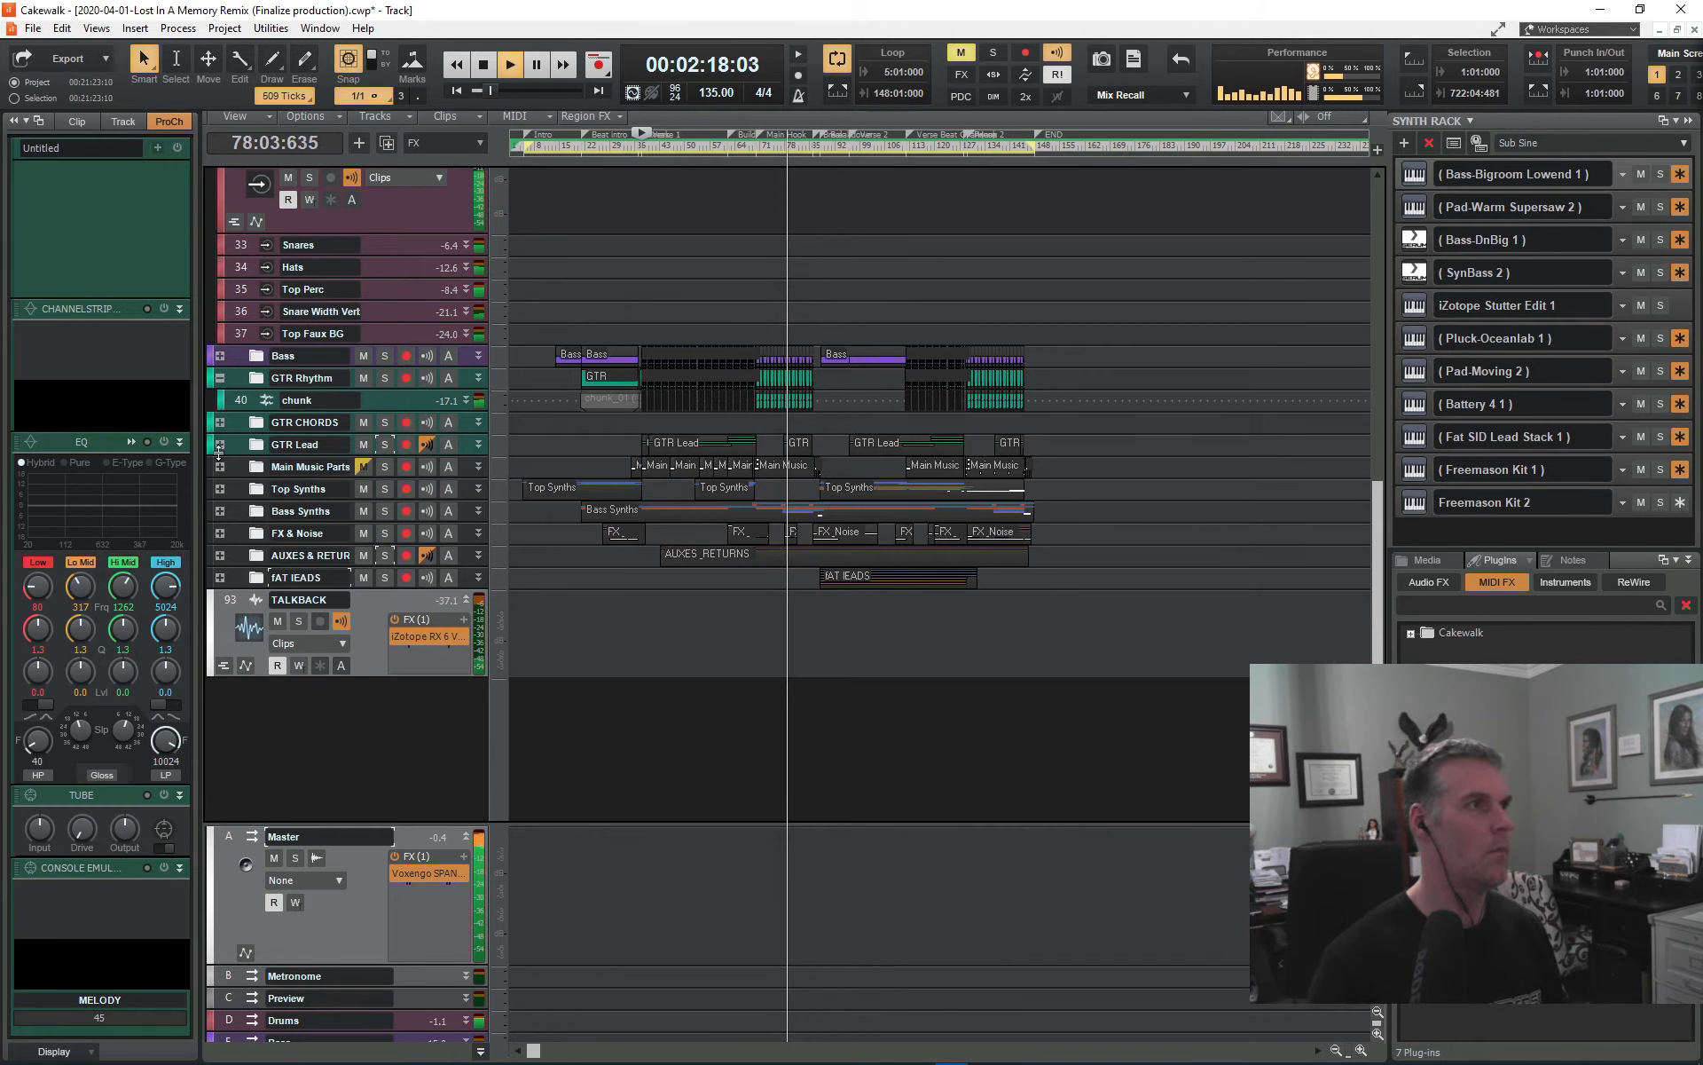
left_click(219, 511)
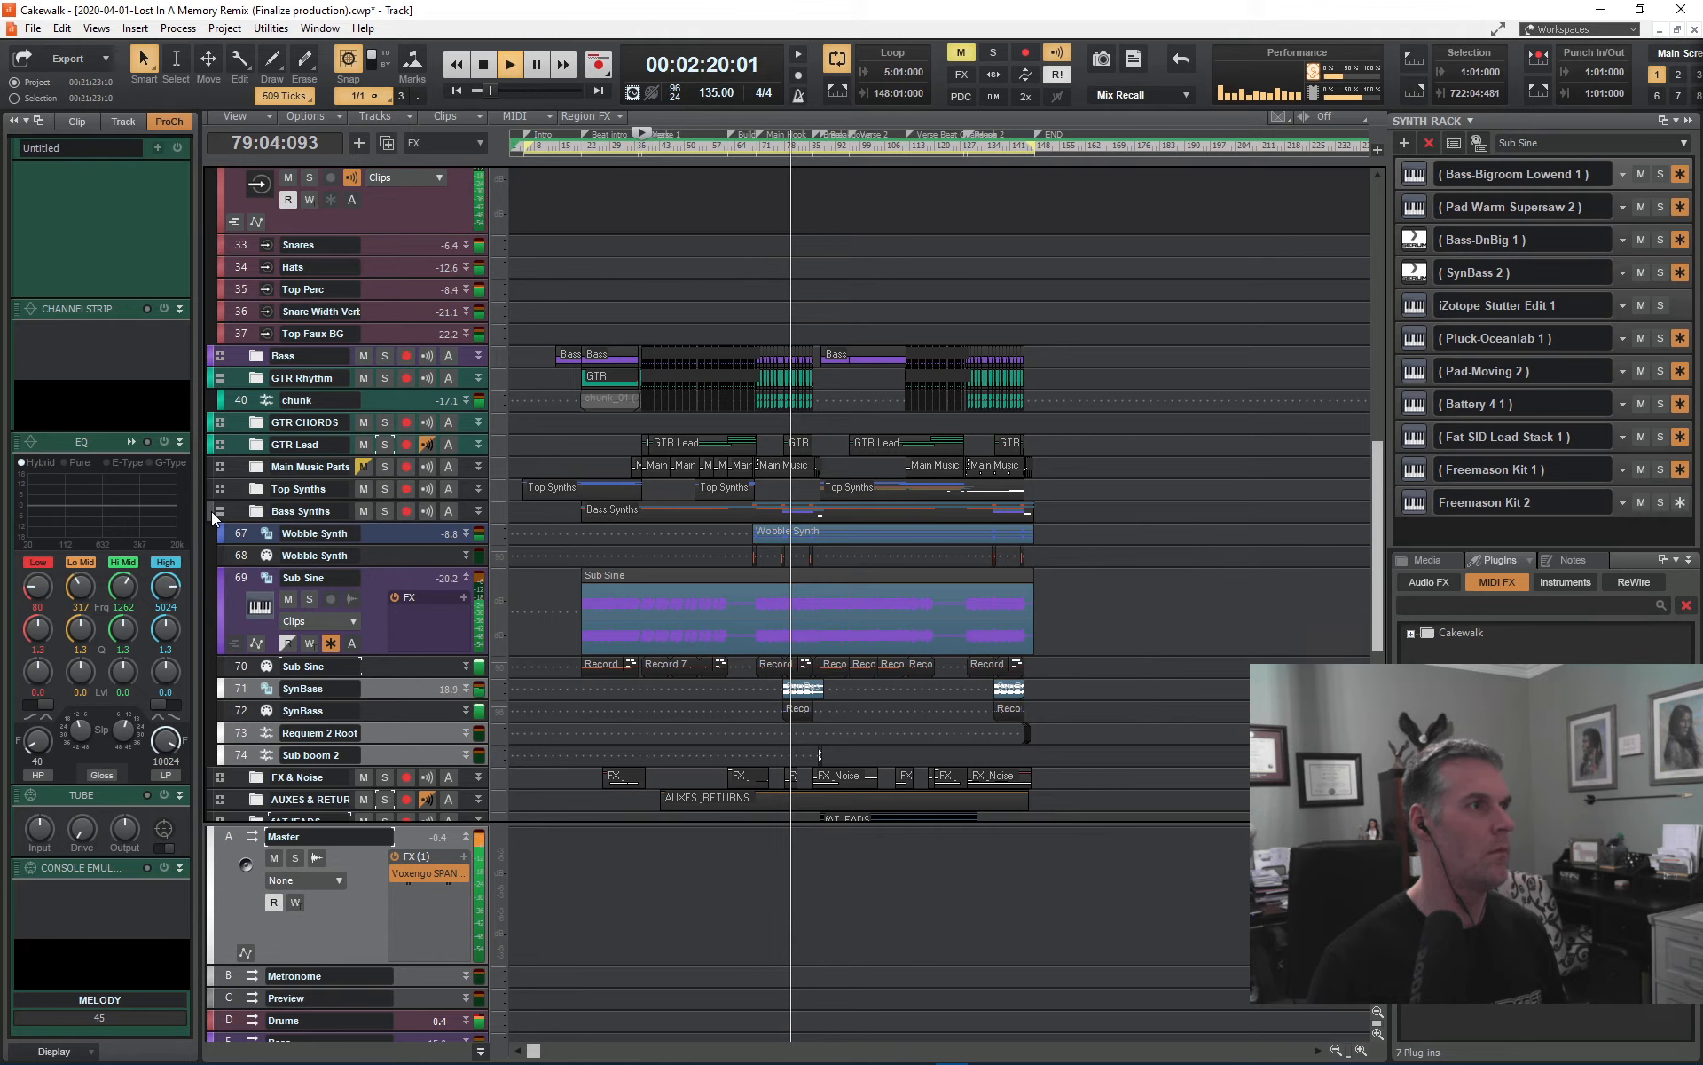
scroll(276, 565, "down", 2)
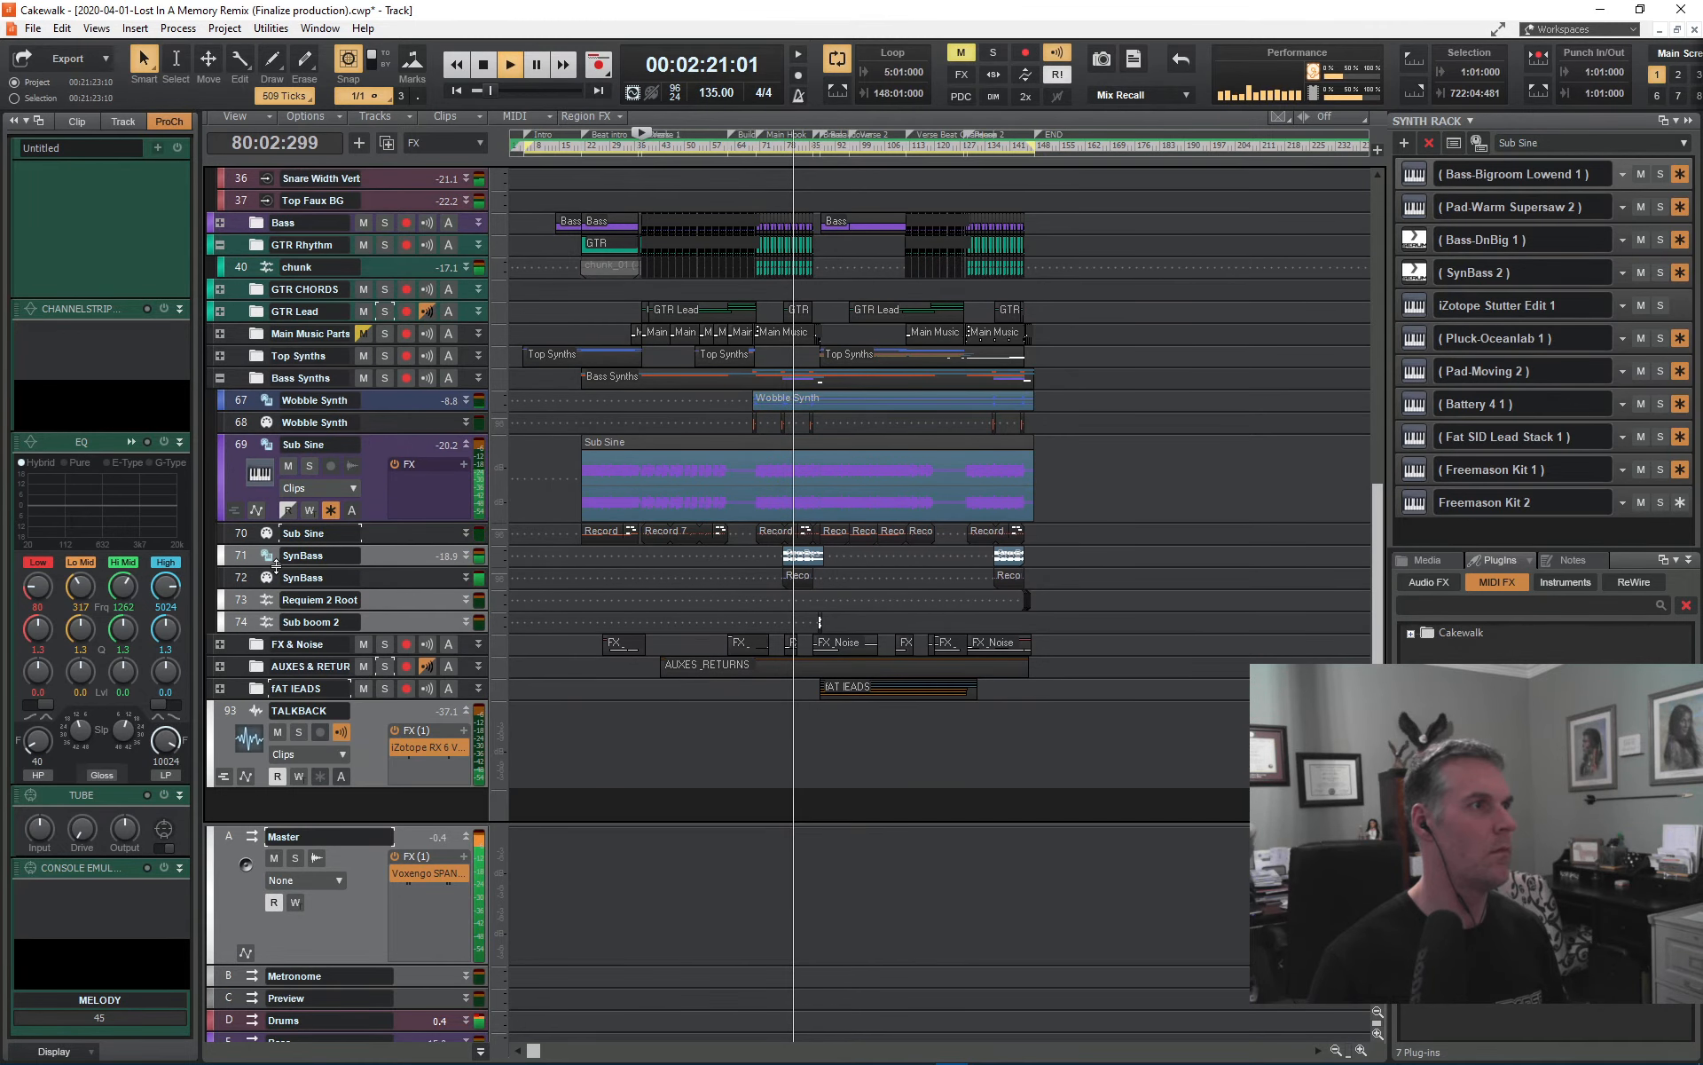
- Select the Sub Sine track, check its channel strip and Bass bus routing, and stop playback
left_click(209, 377)
left_click(215, 416)
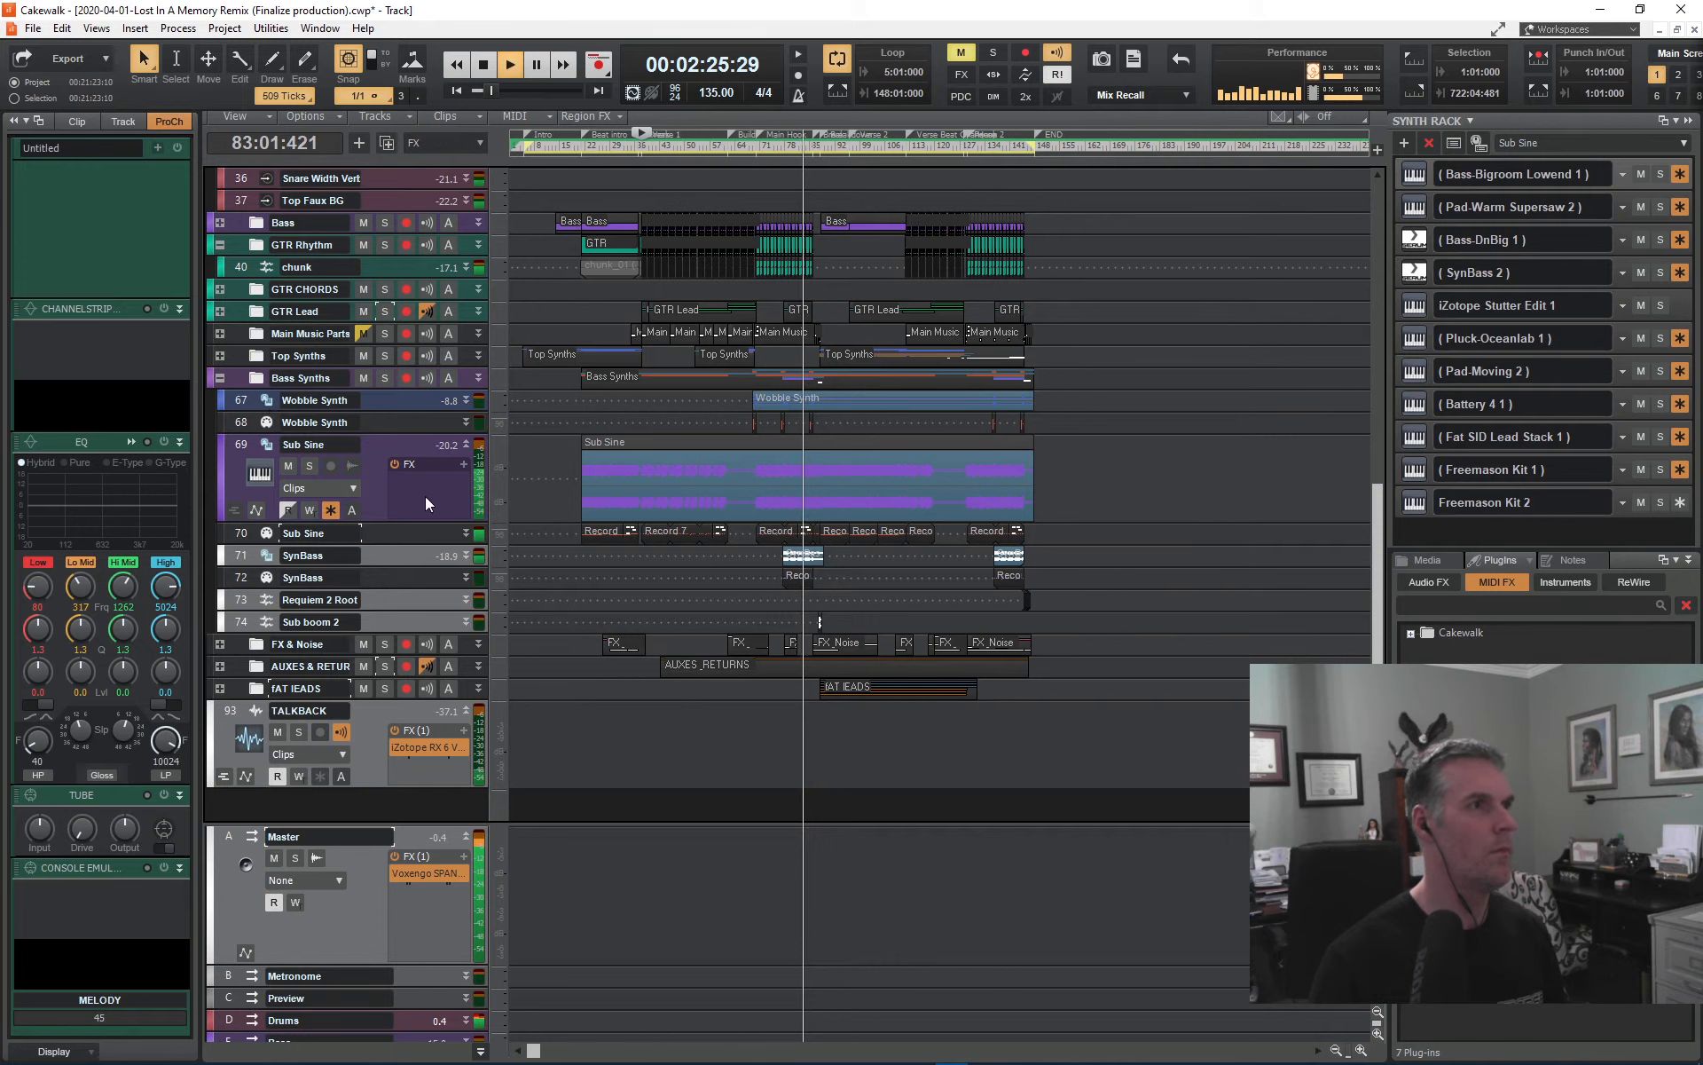
left_click(236, 449)
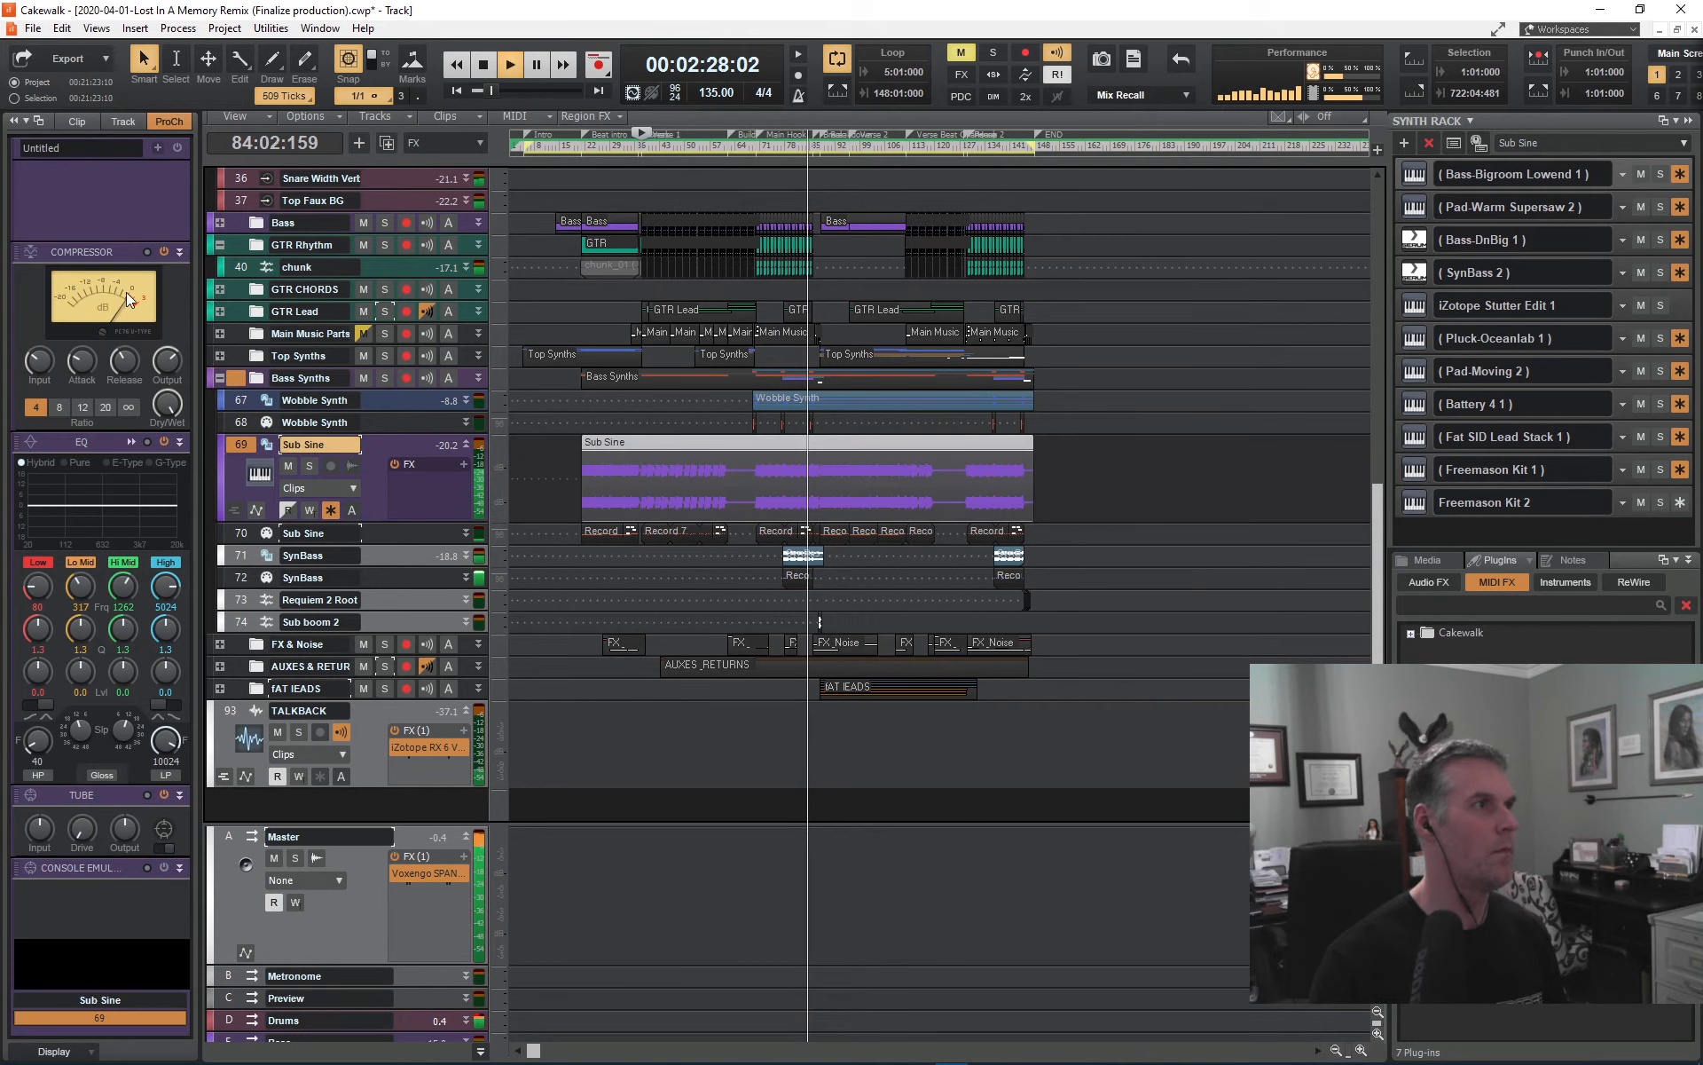
left_click(124, 122)
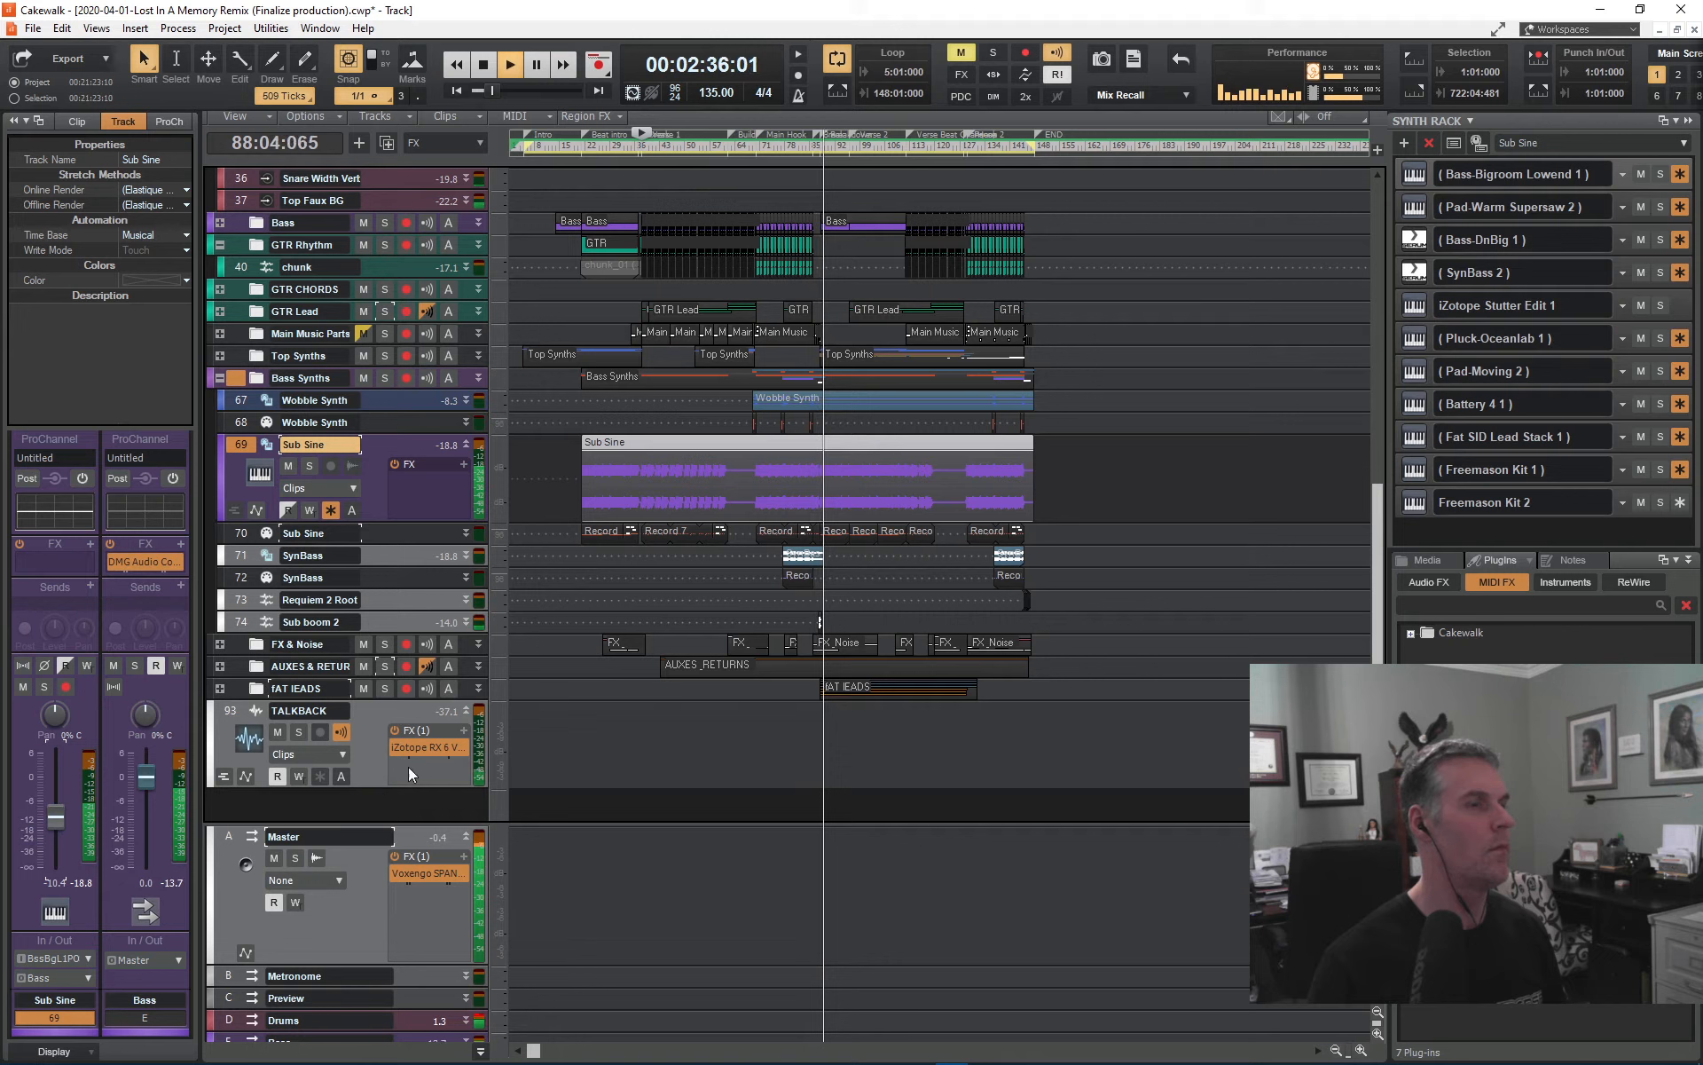
key("space")
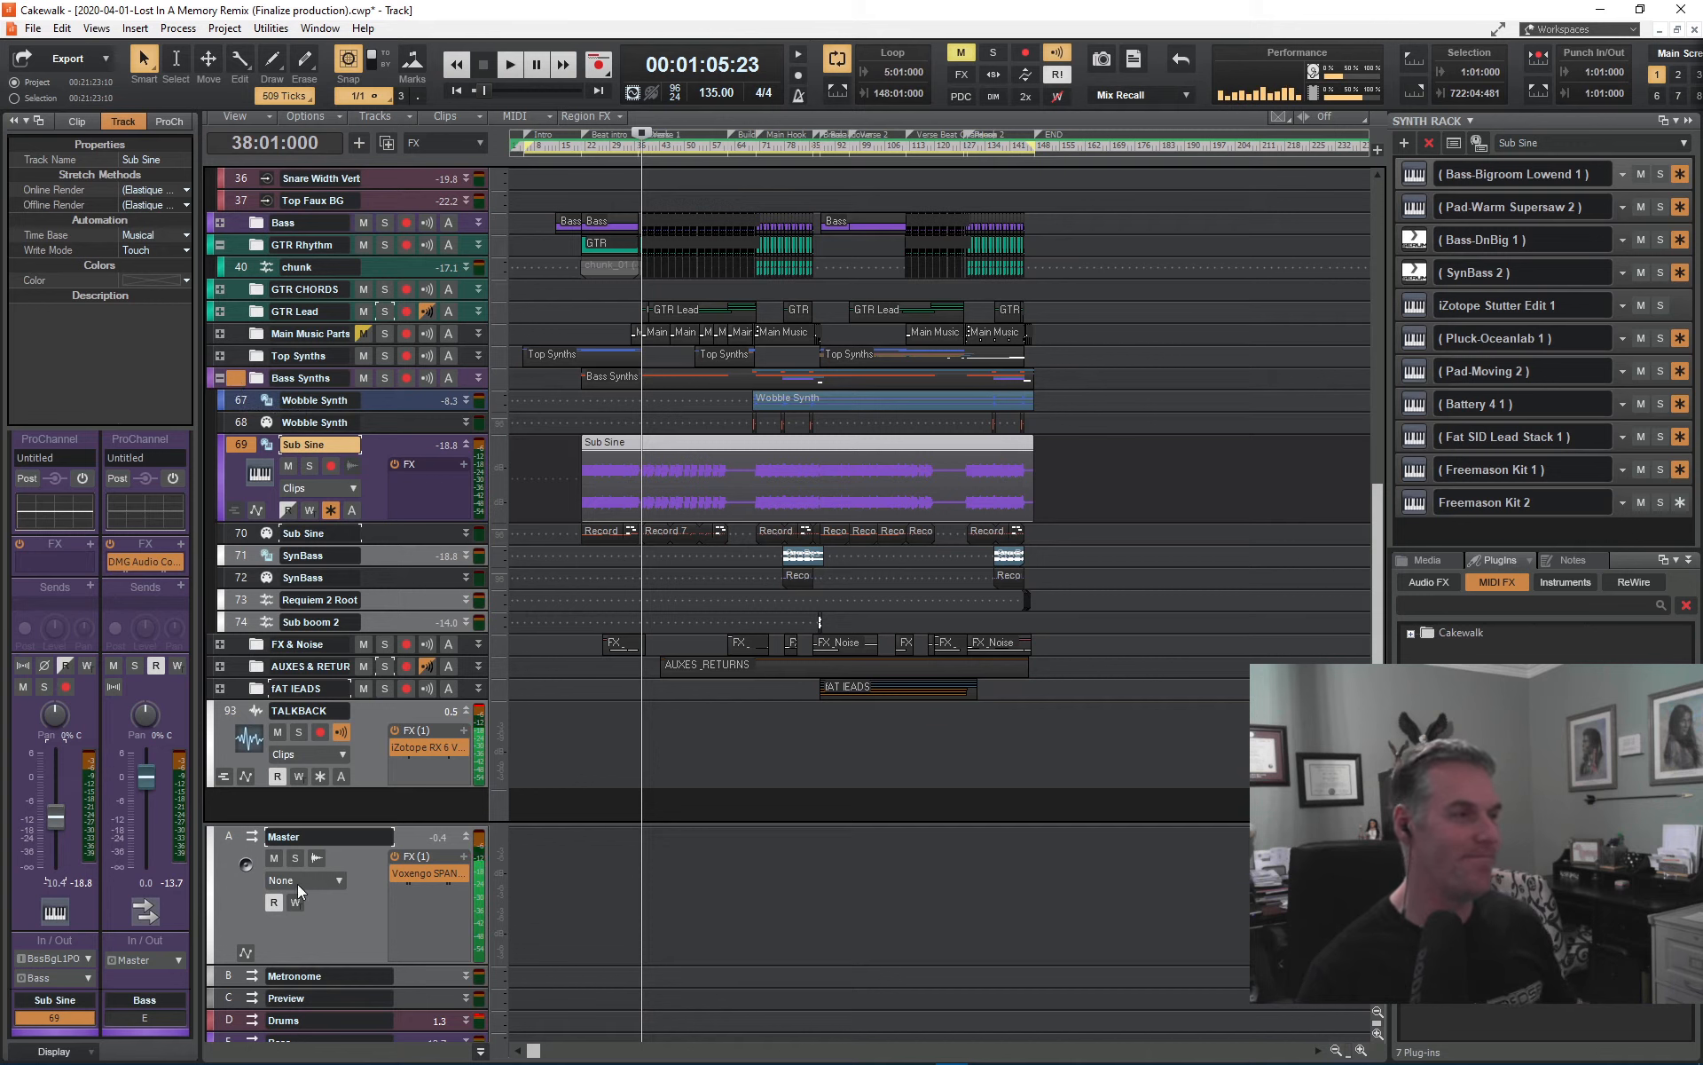
- Save the project and minimize the TALKBACK track
scroll(289, 878, "down", 3)
key("ctrl+s")
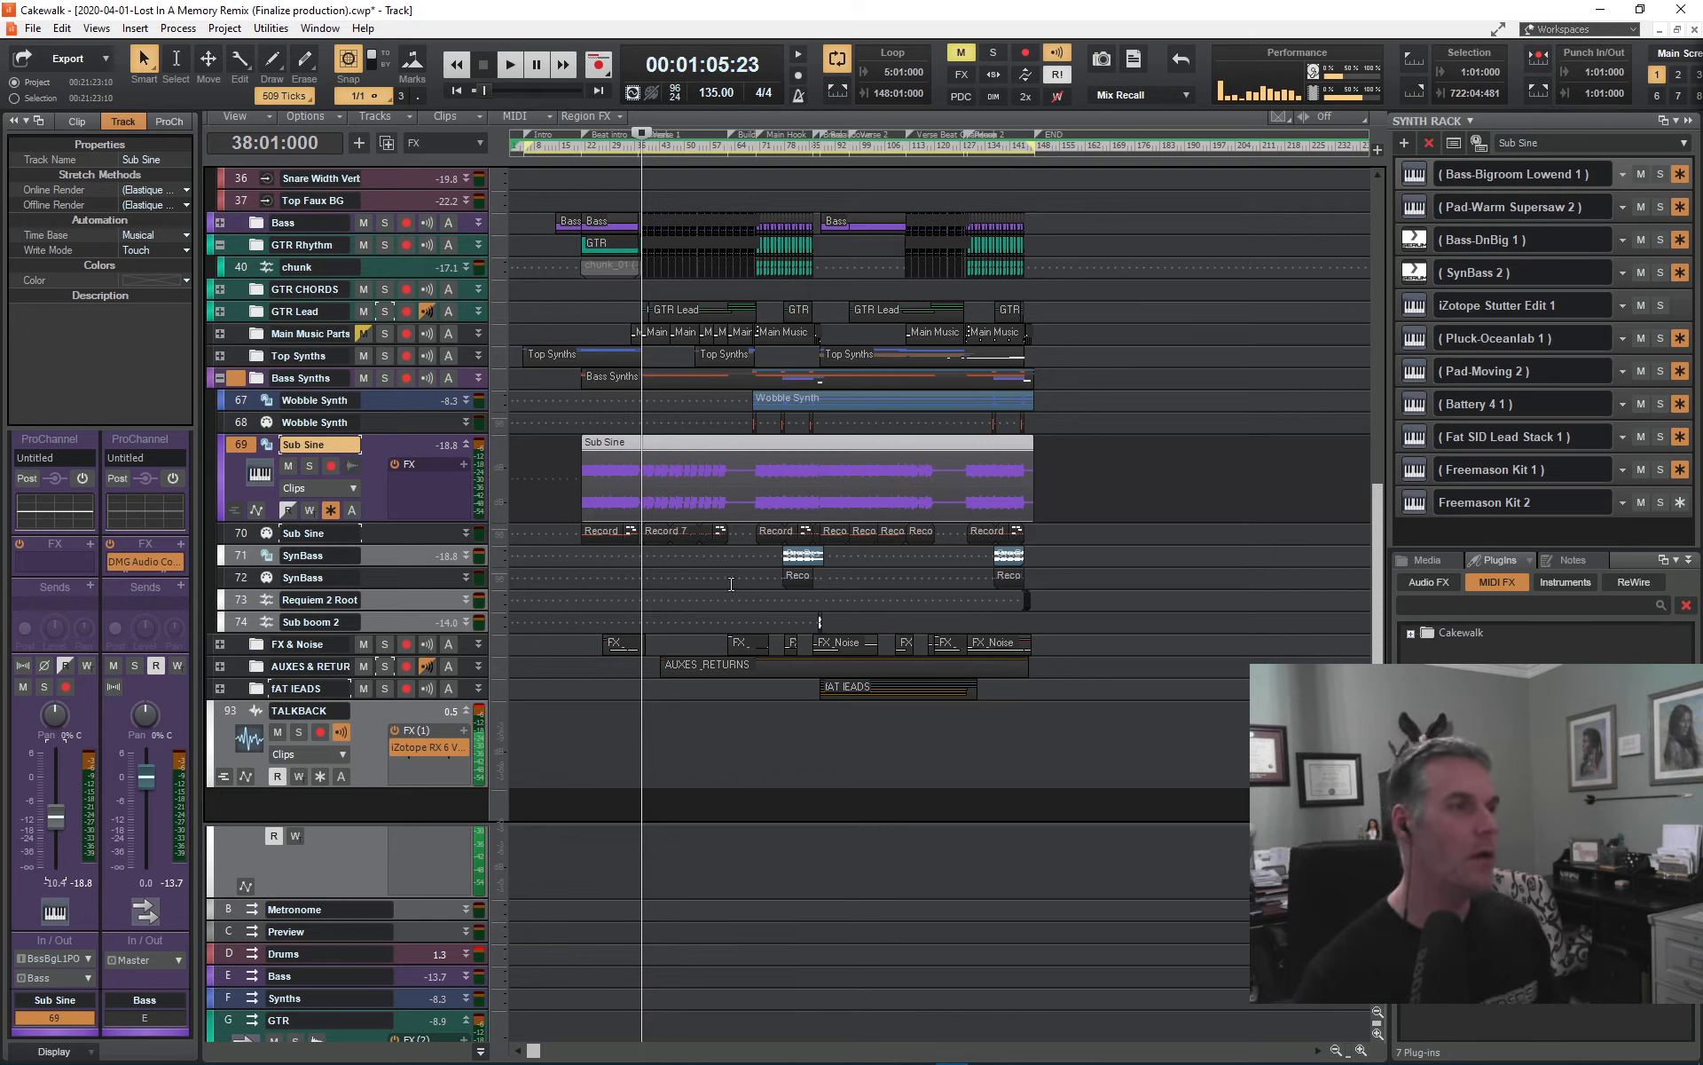
left_click(466, 710)
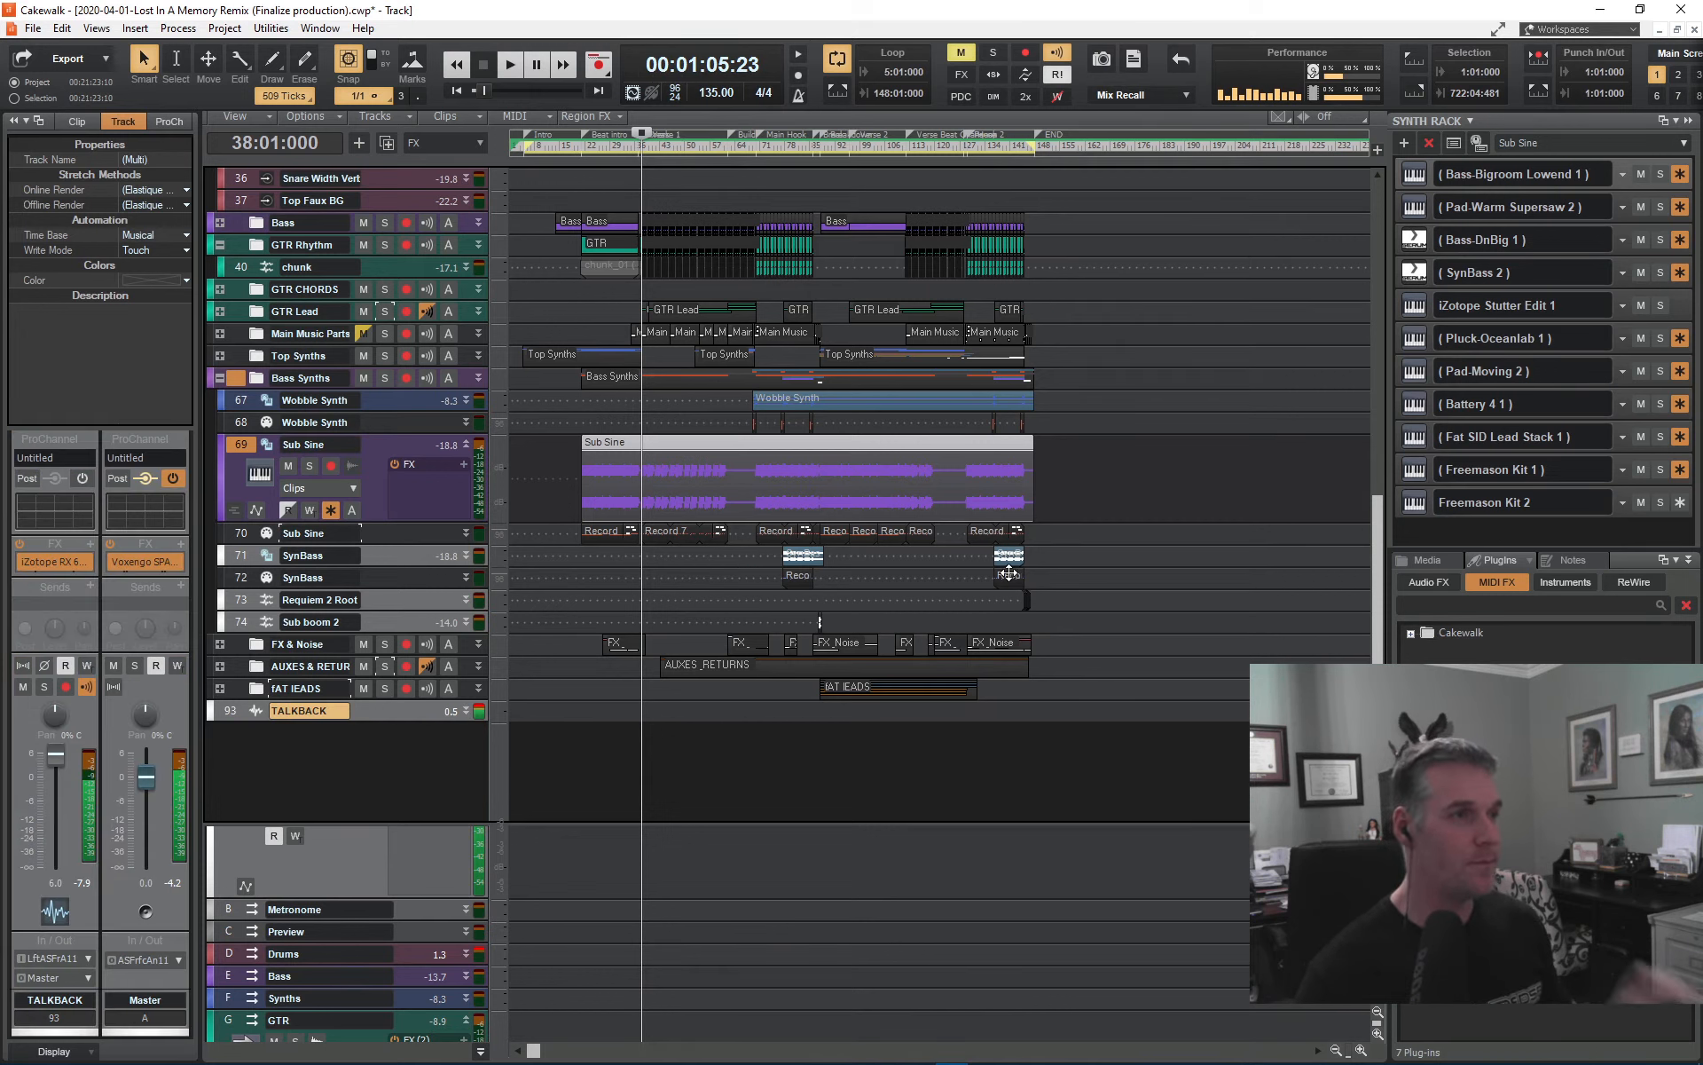
- Lower the GTR bus volume to -1.2 dB and play the mix from about bar 62
scroll(265, 983, "down", 3)
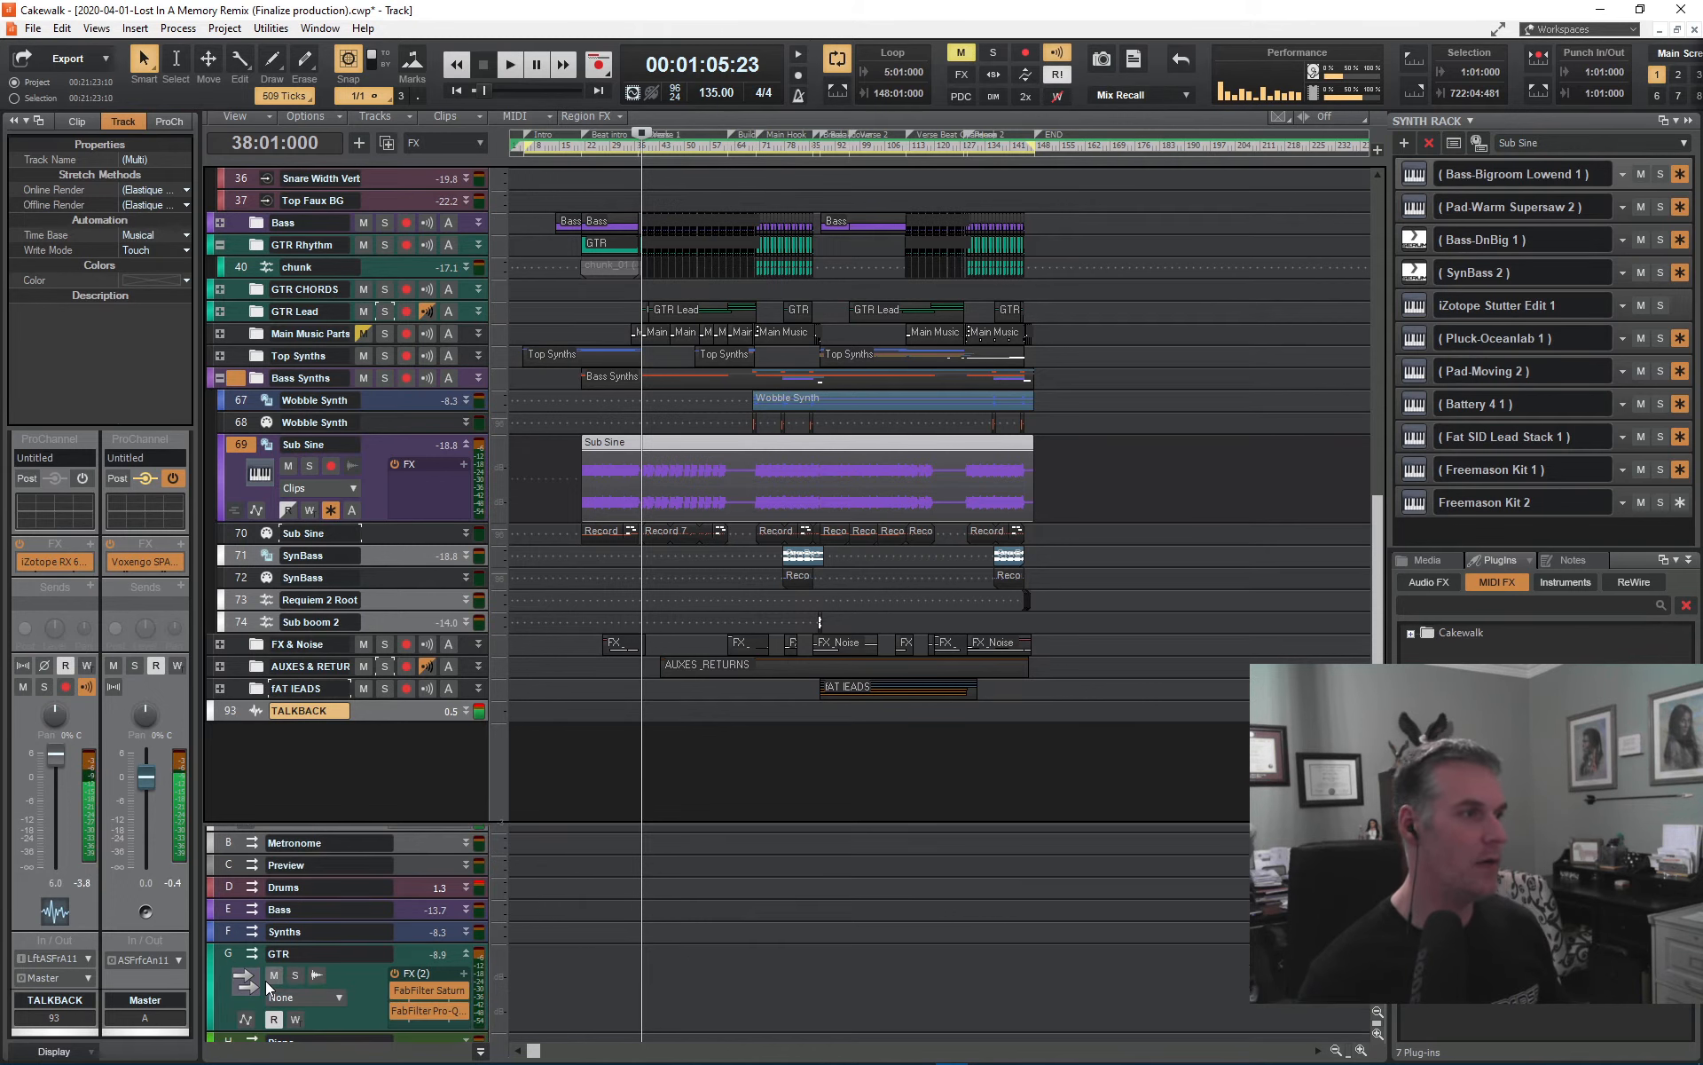
left_click(227, 955)
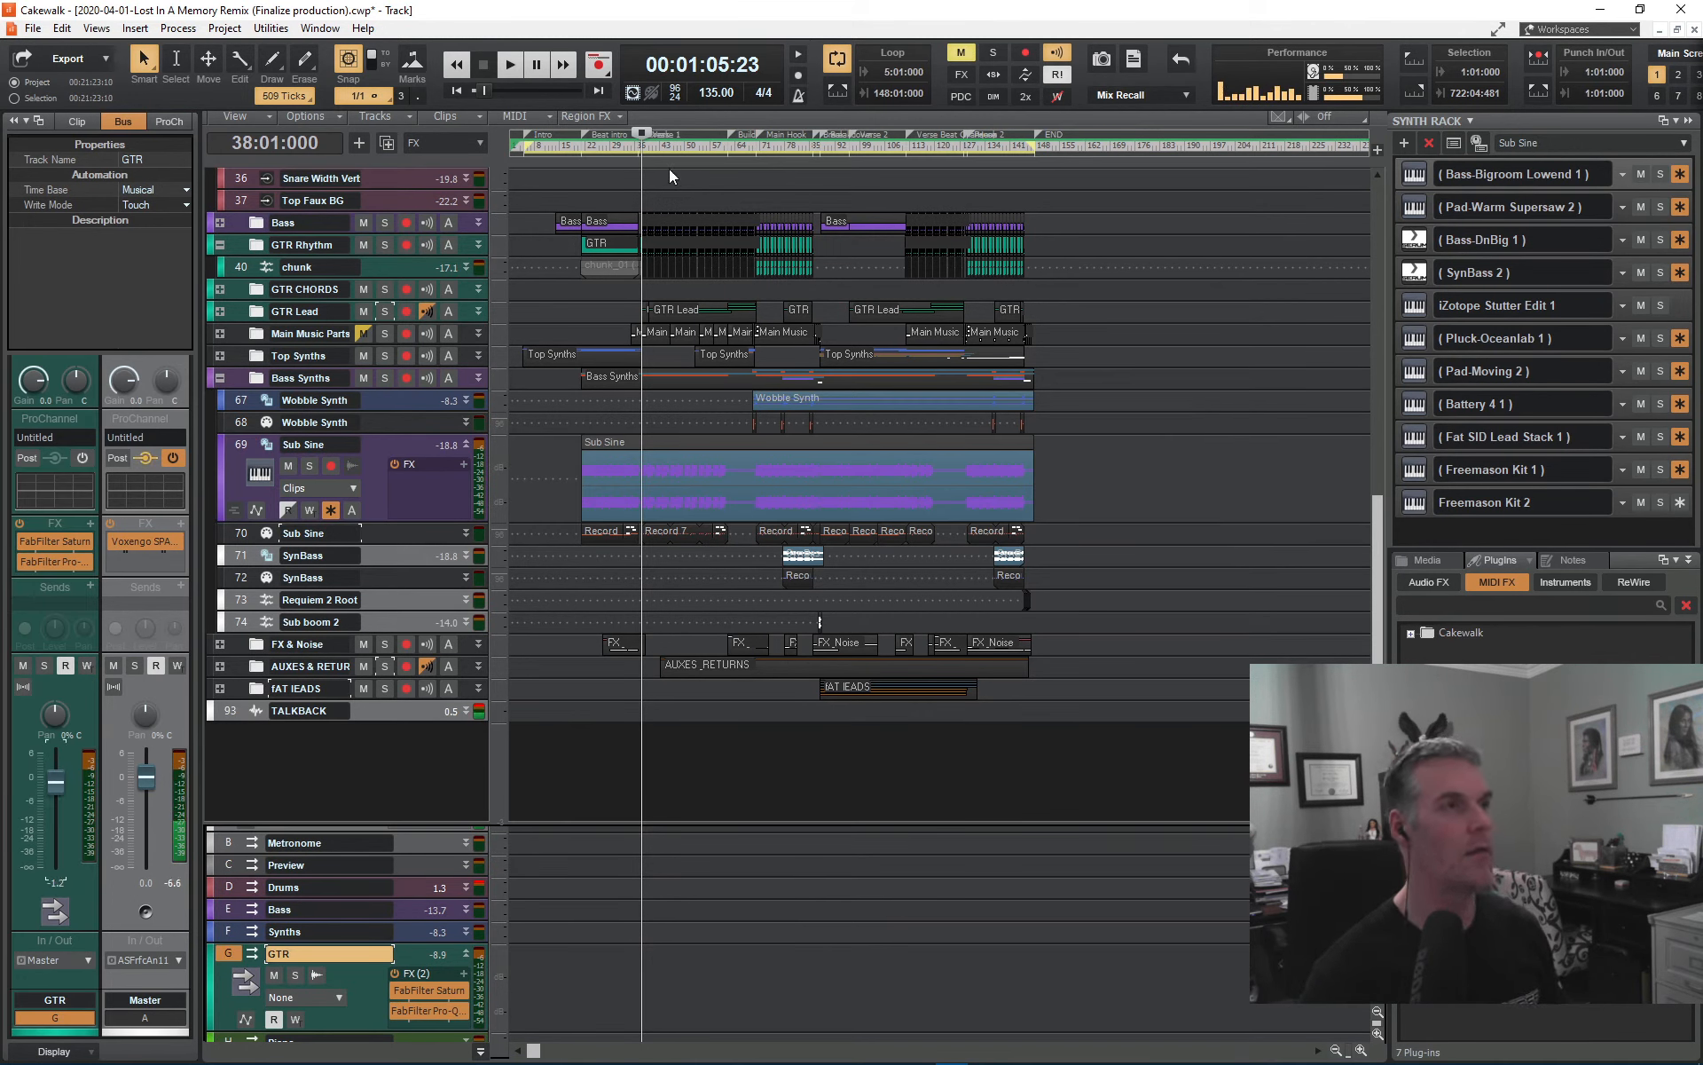
key("space")
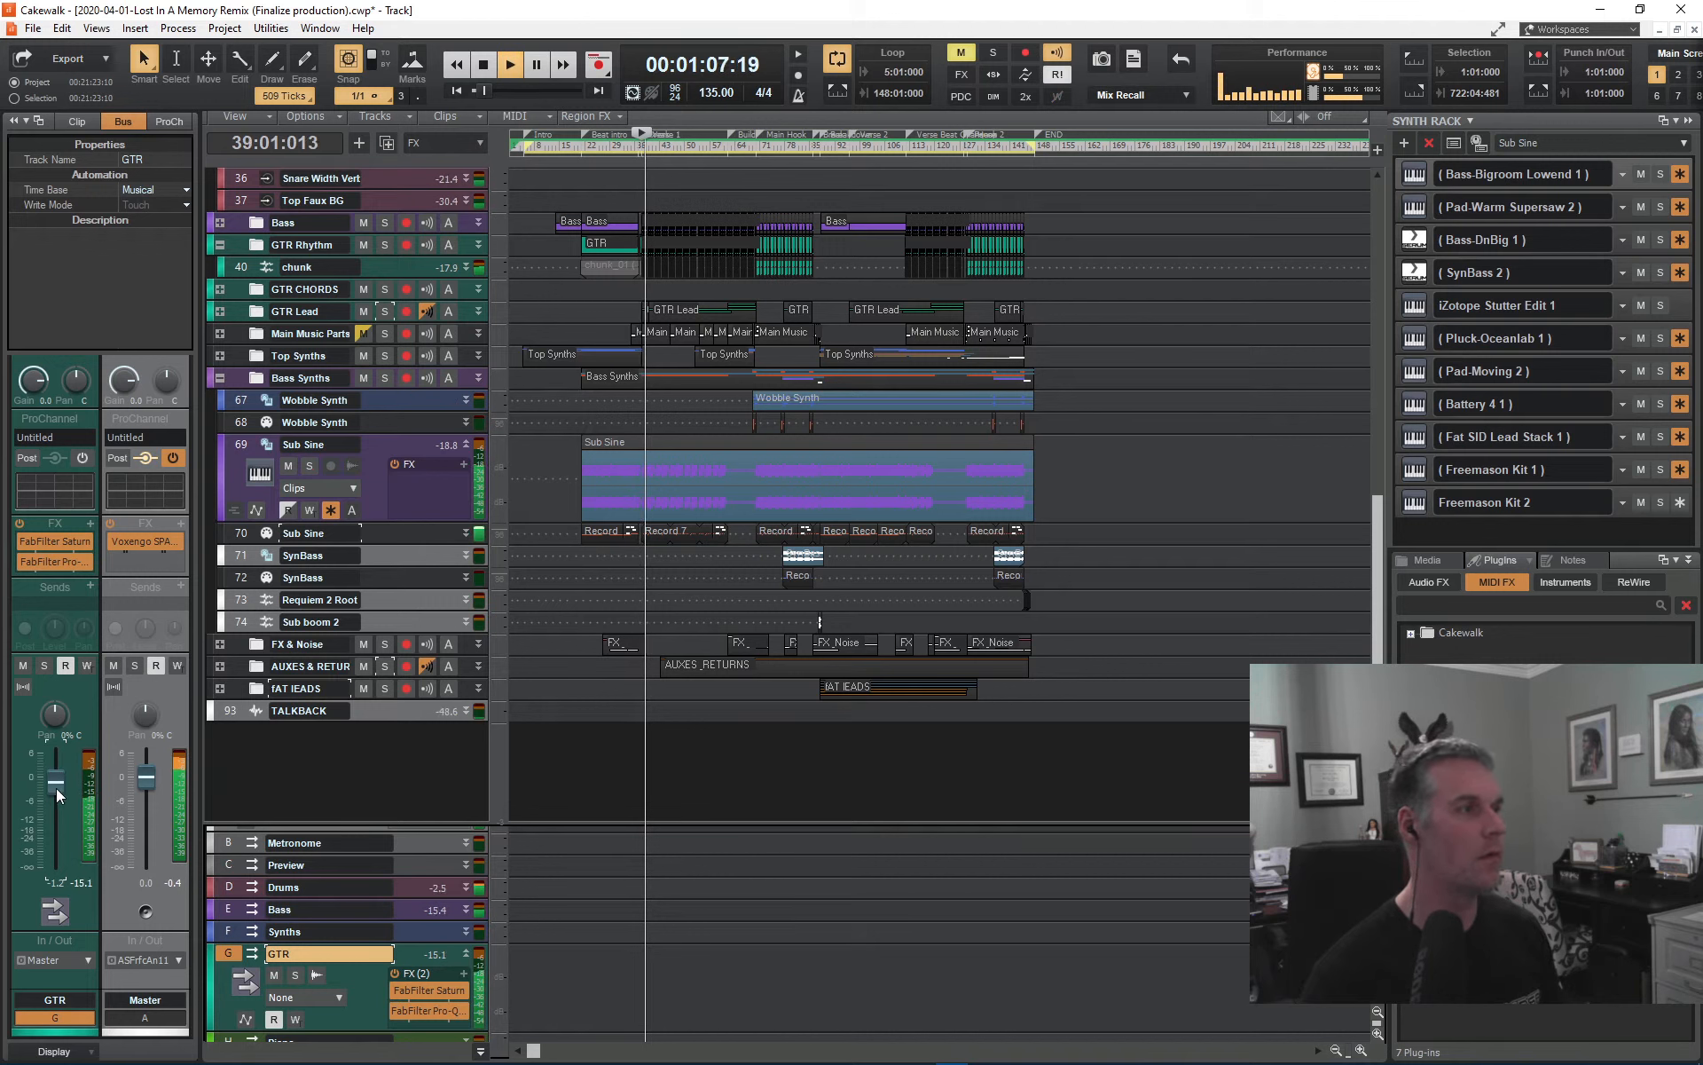
left_click(728, 147)
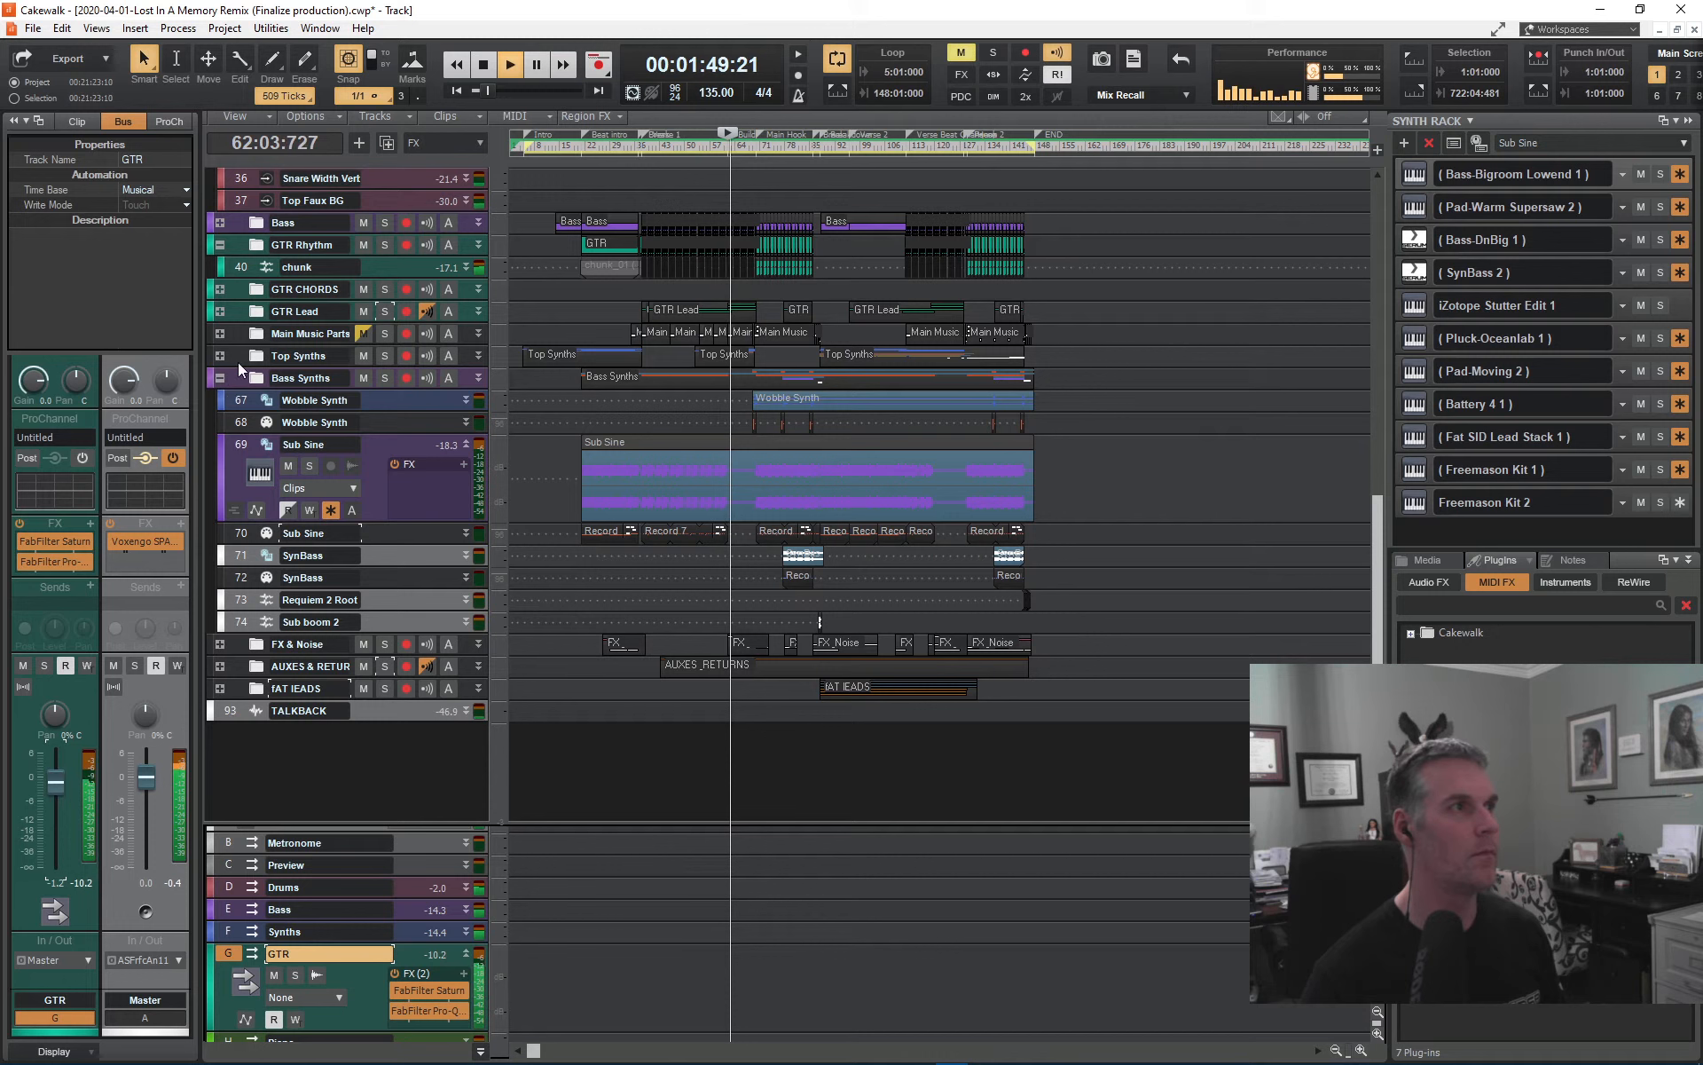
- Expand the GTR Lead folder, select Harm Gtr1 and Harm Gtr2 together, and lower Harm Gtr1's volume to -10.6 dB
left_click(219, 310)
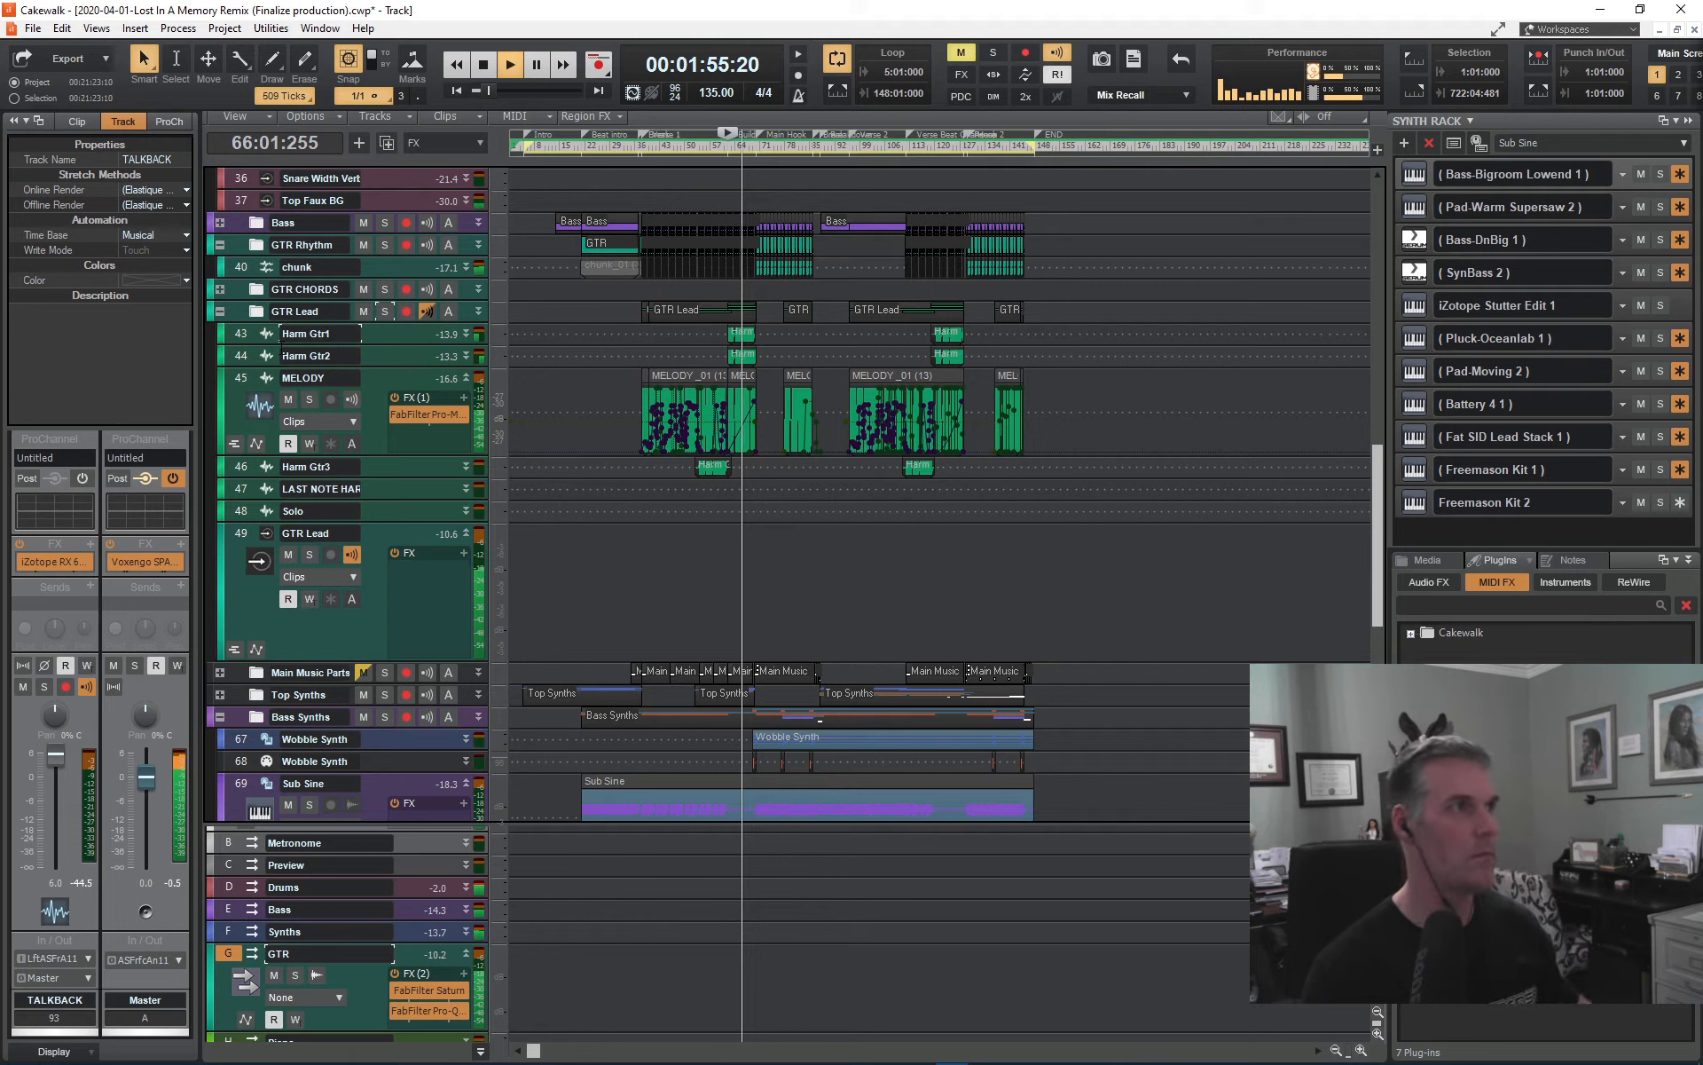
left_click_drag(241, 337, 238, 353)
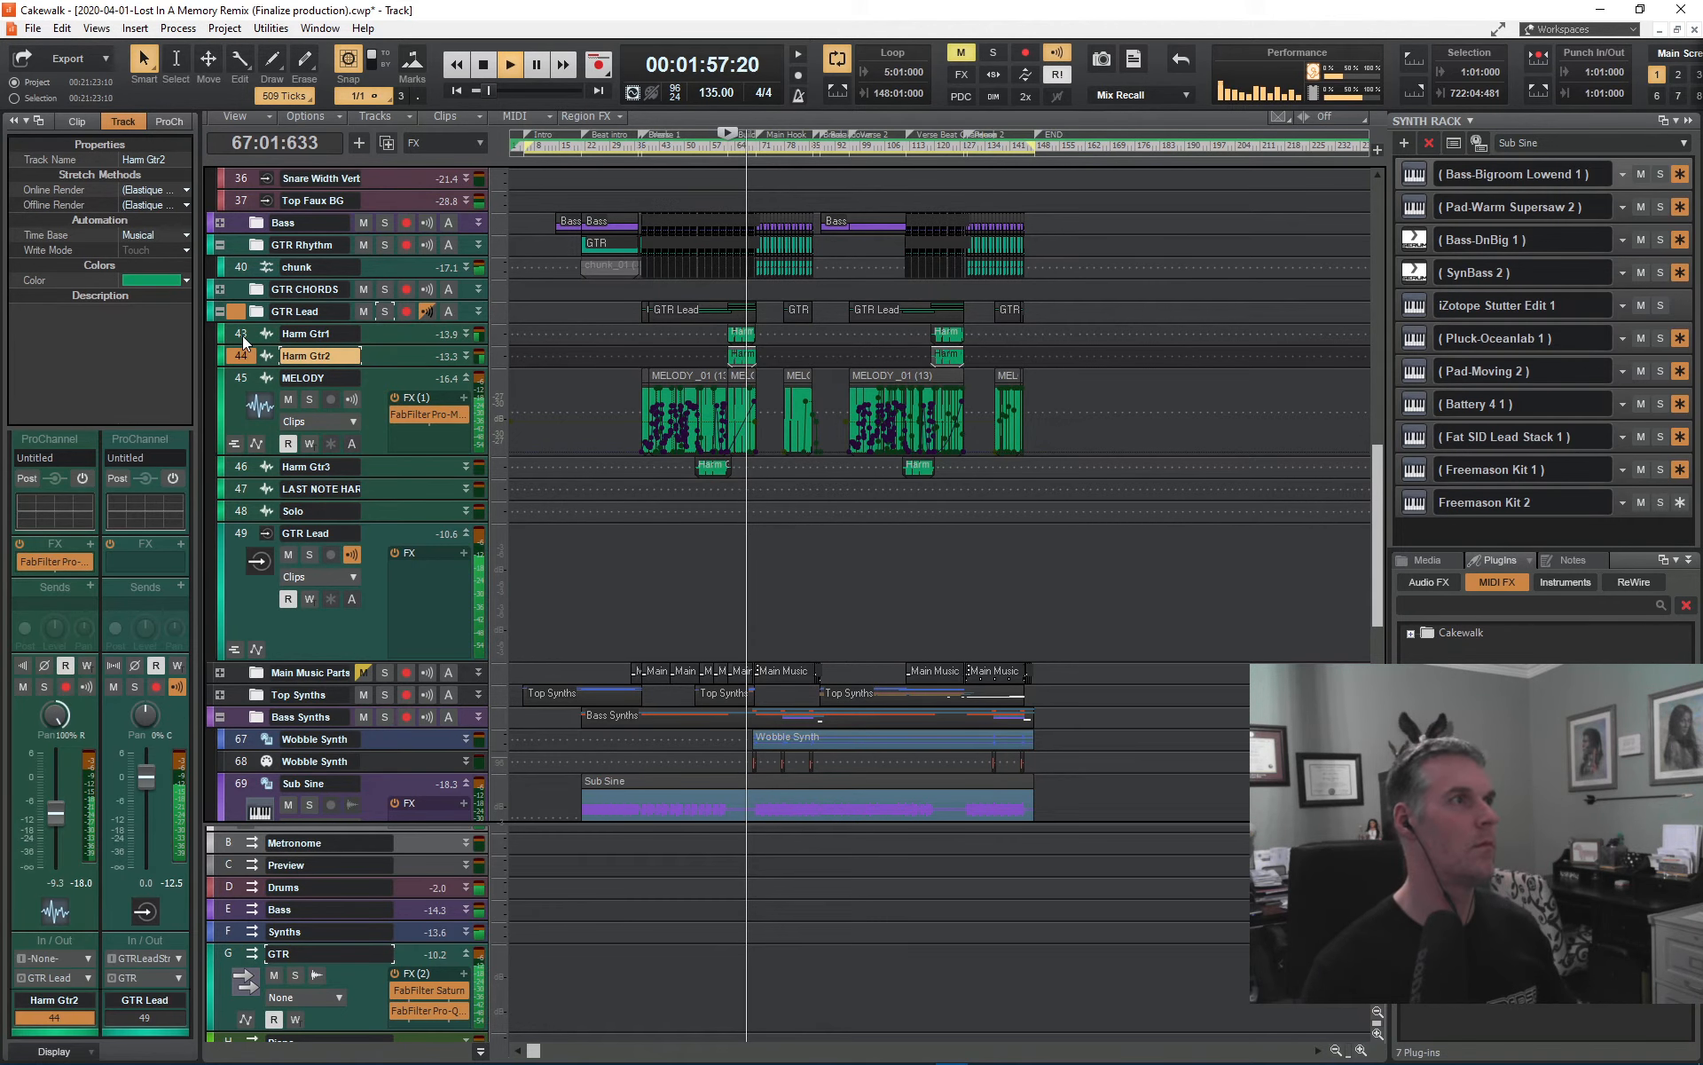
left_click(241, 336, "ctrl")
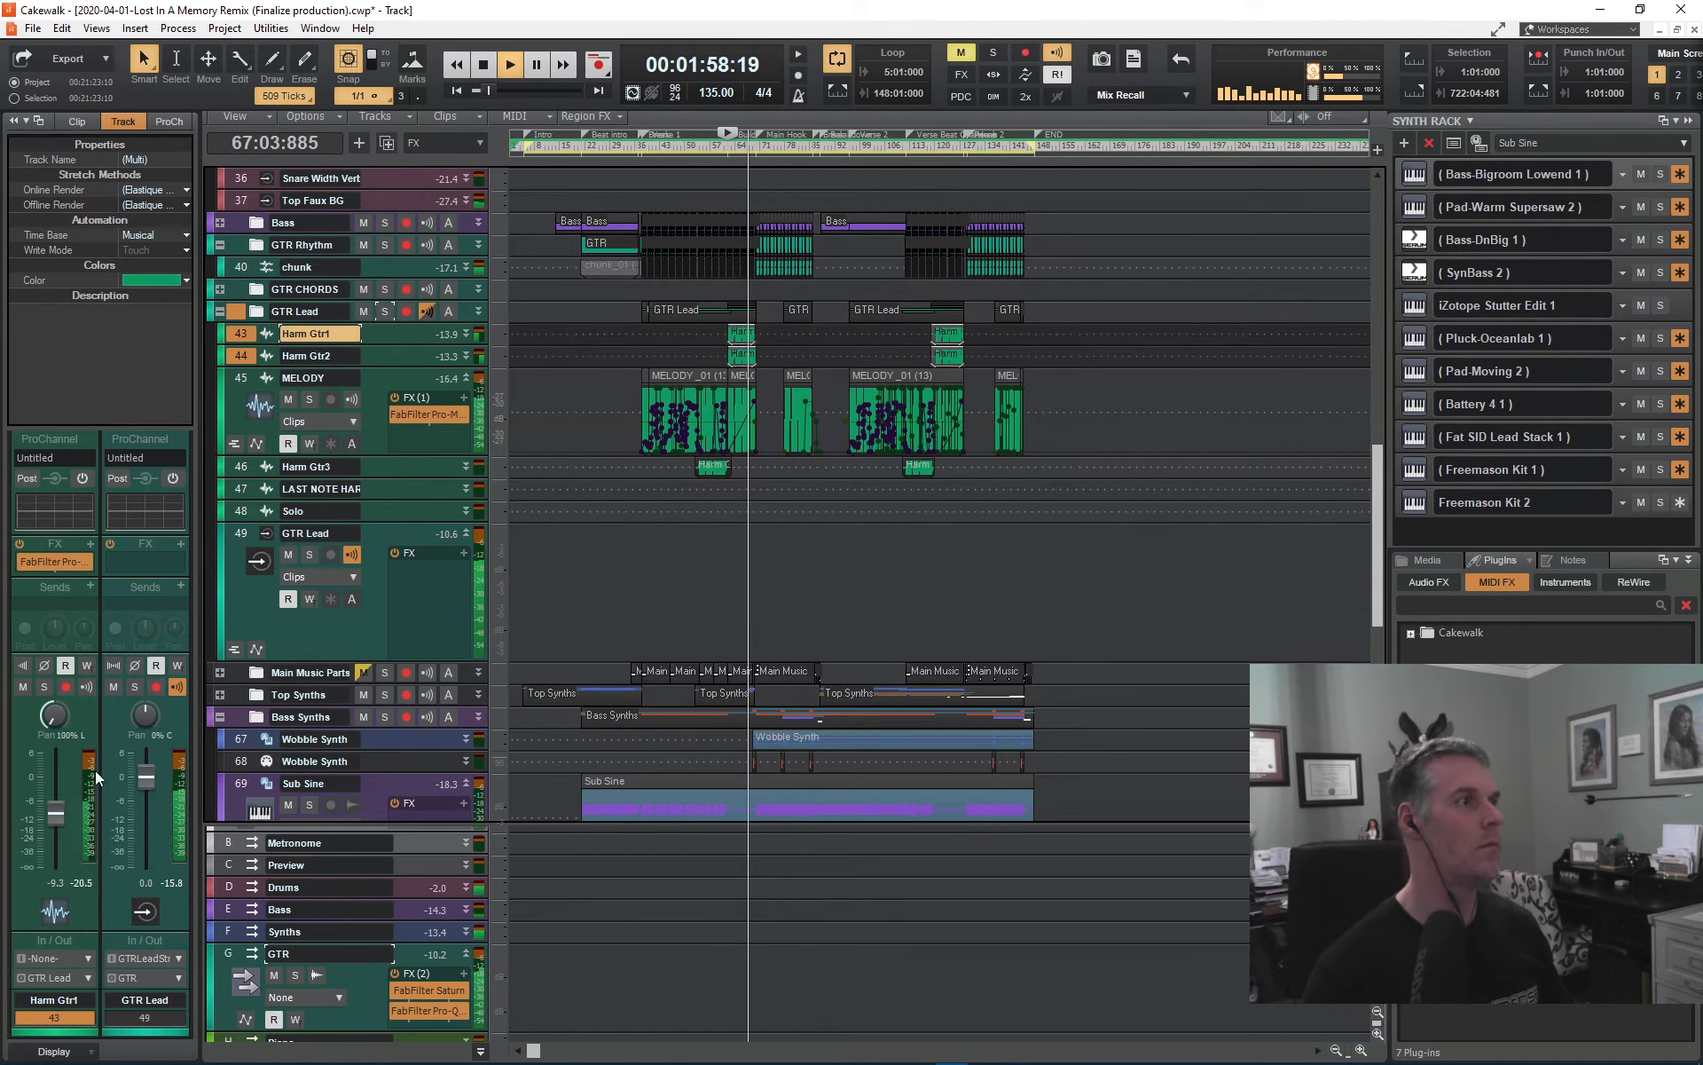
left_click(60, 818)
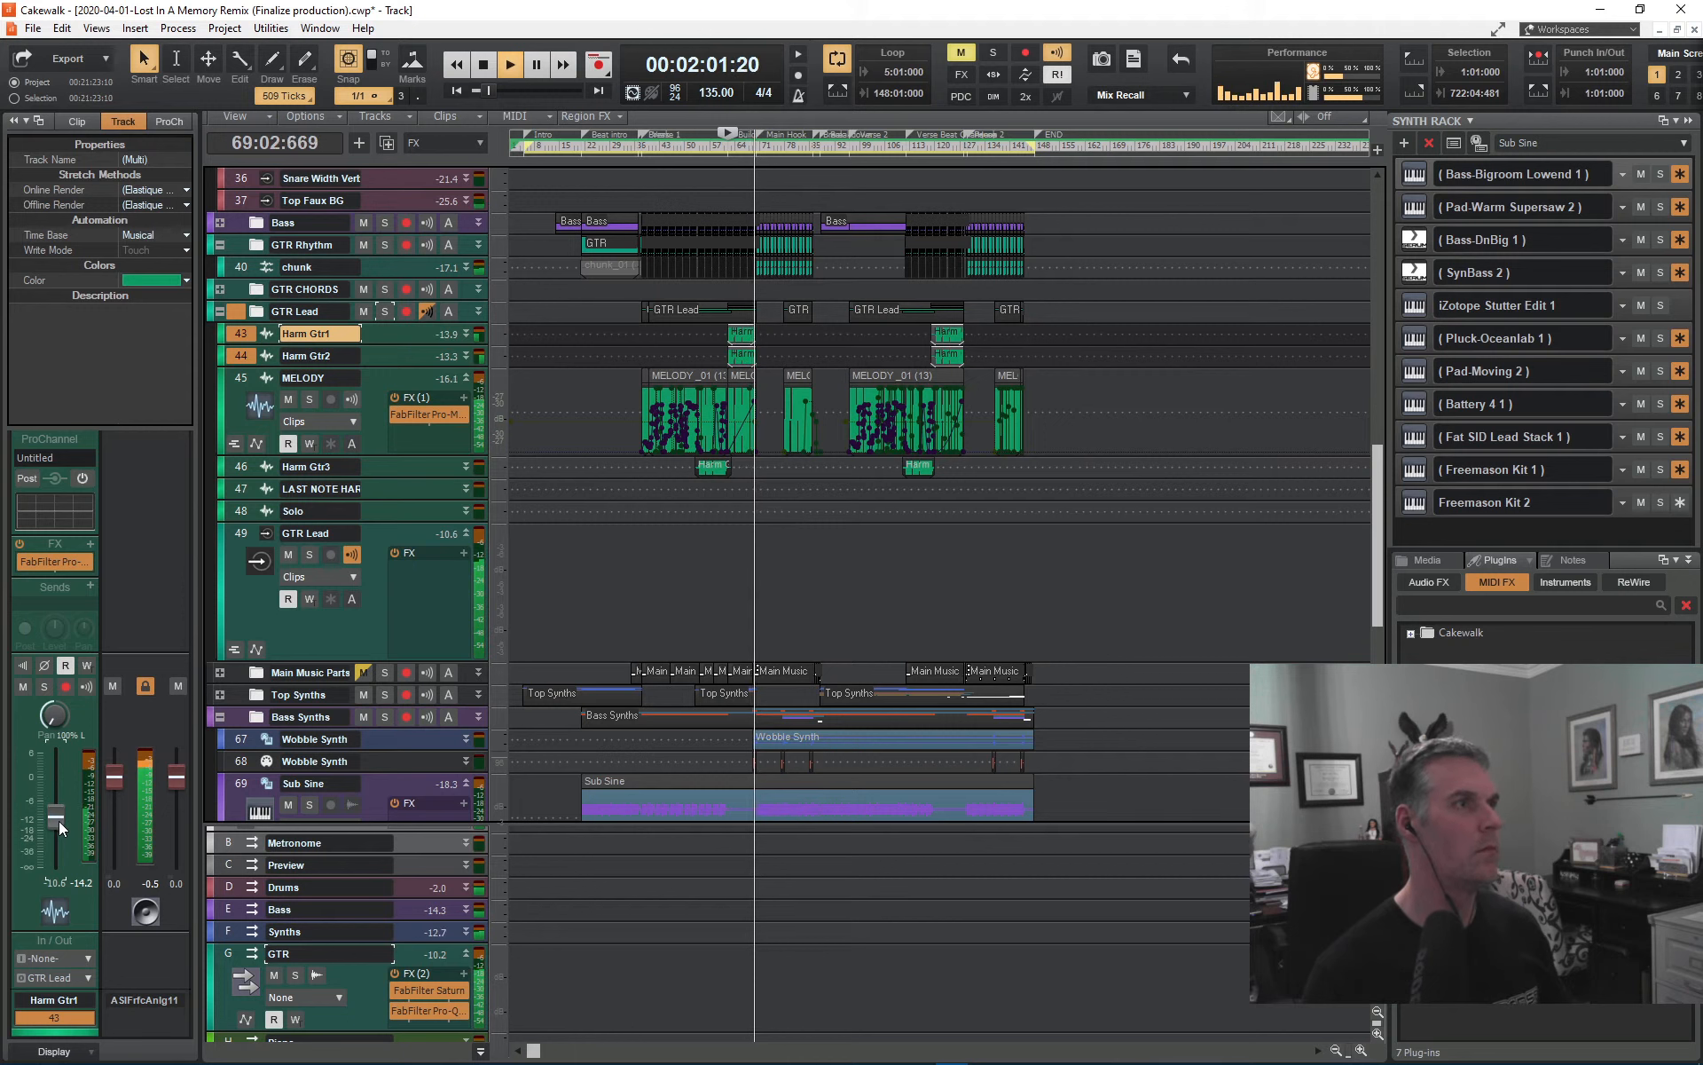
- Collapse the GTR Lead folder and expand Wobble Synth track 67 inside the Bass Synths folder
left_click(219, 311)
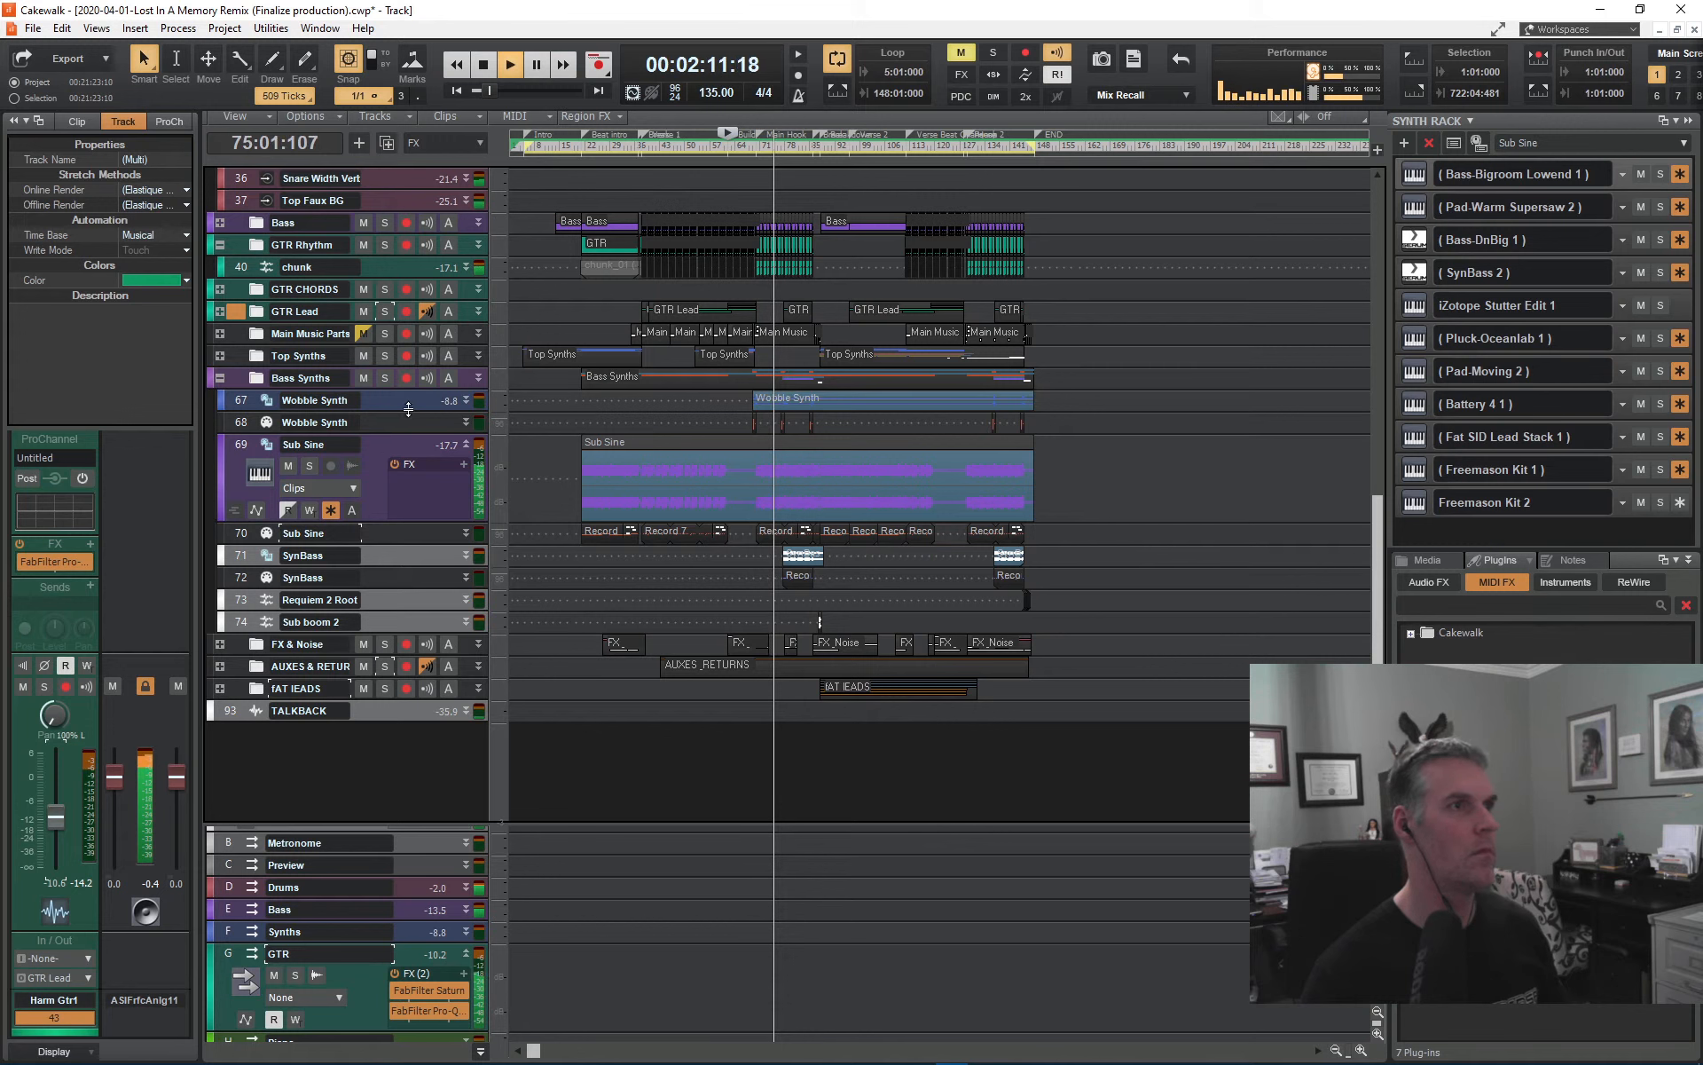
left_click(466, 422)
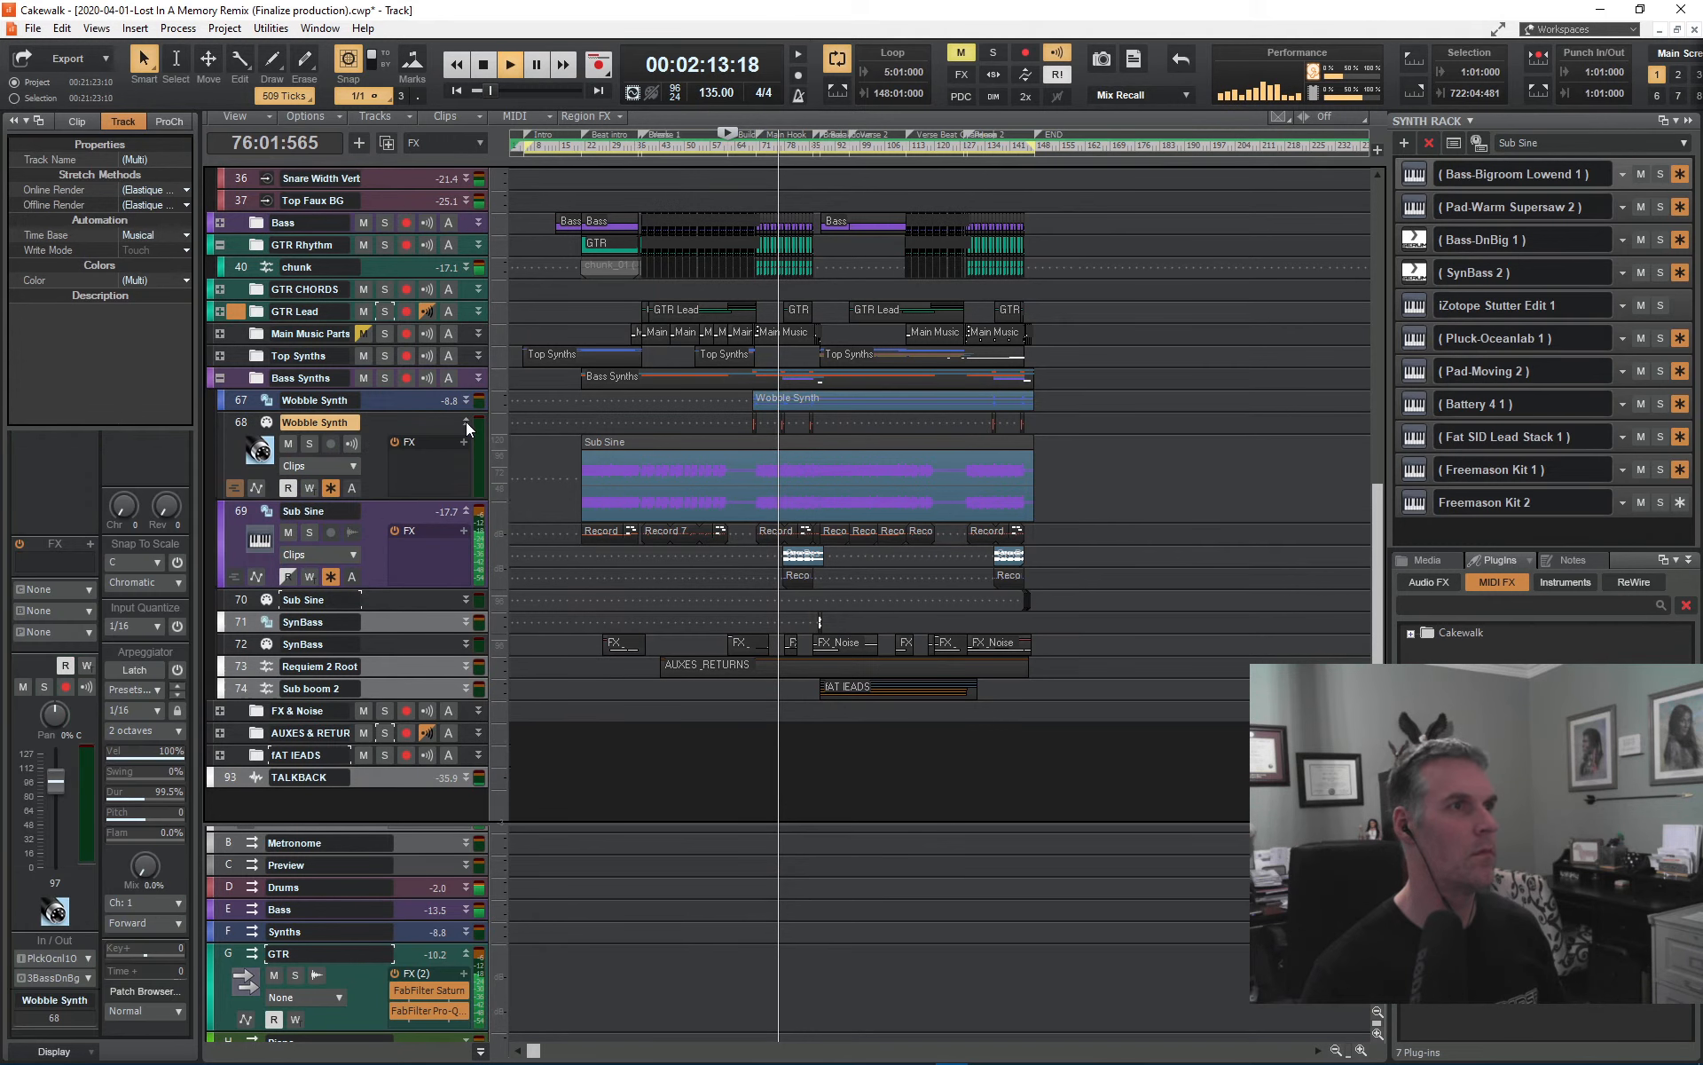
left_click(466, 422)
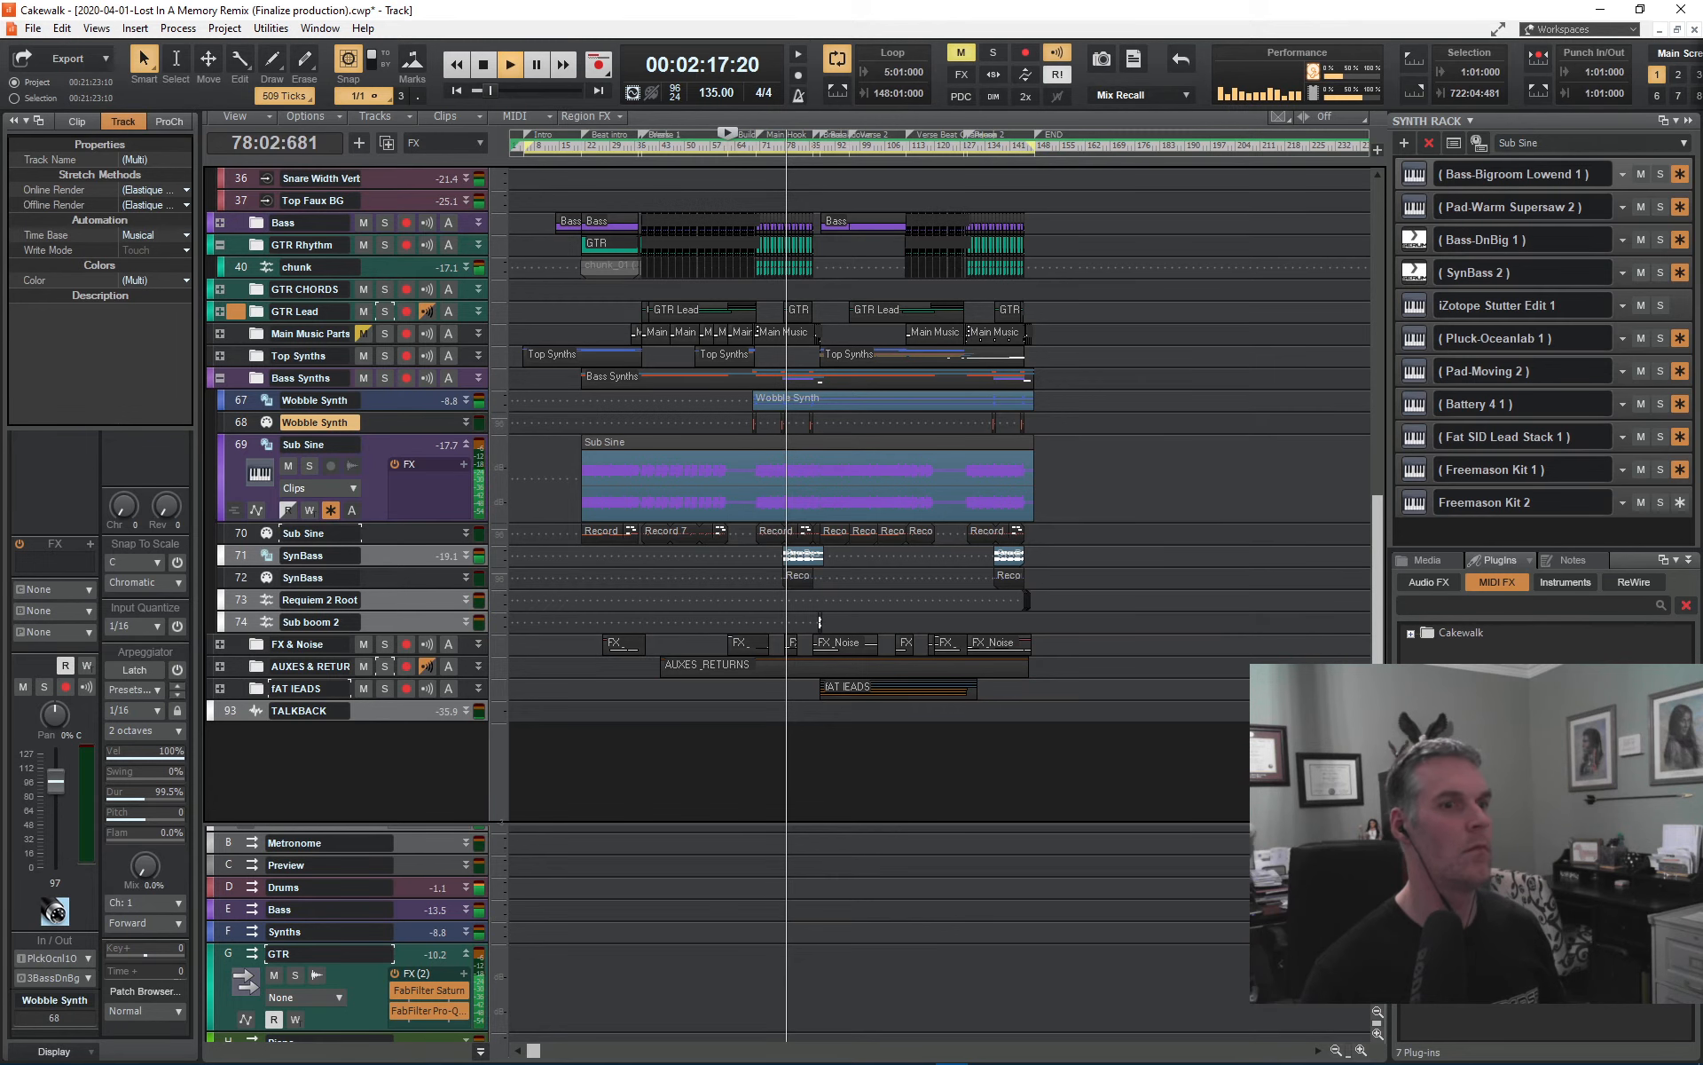
left_click(1362, 1051)
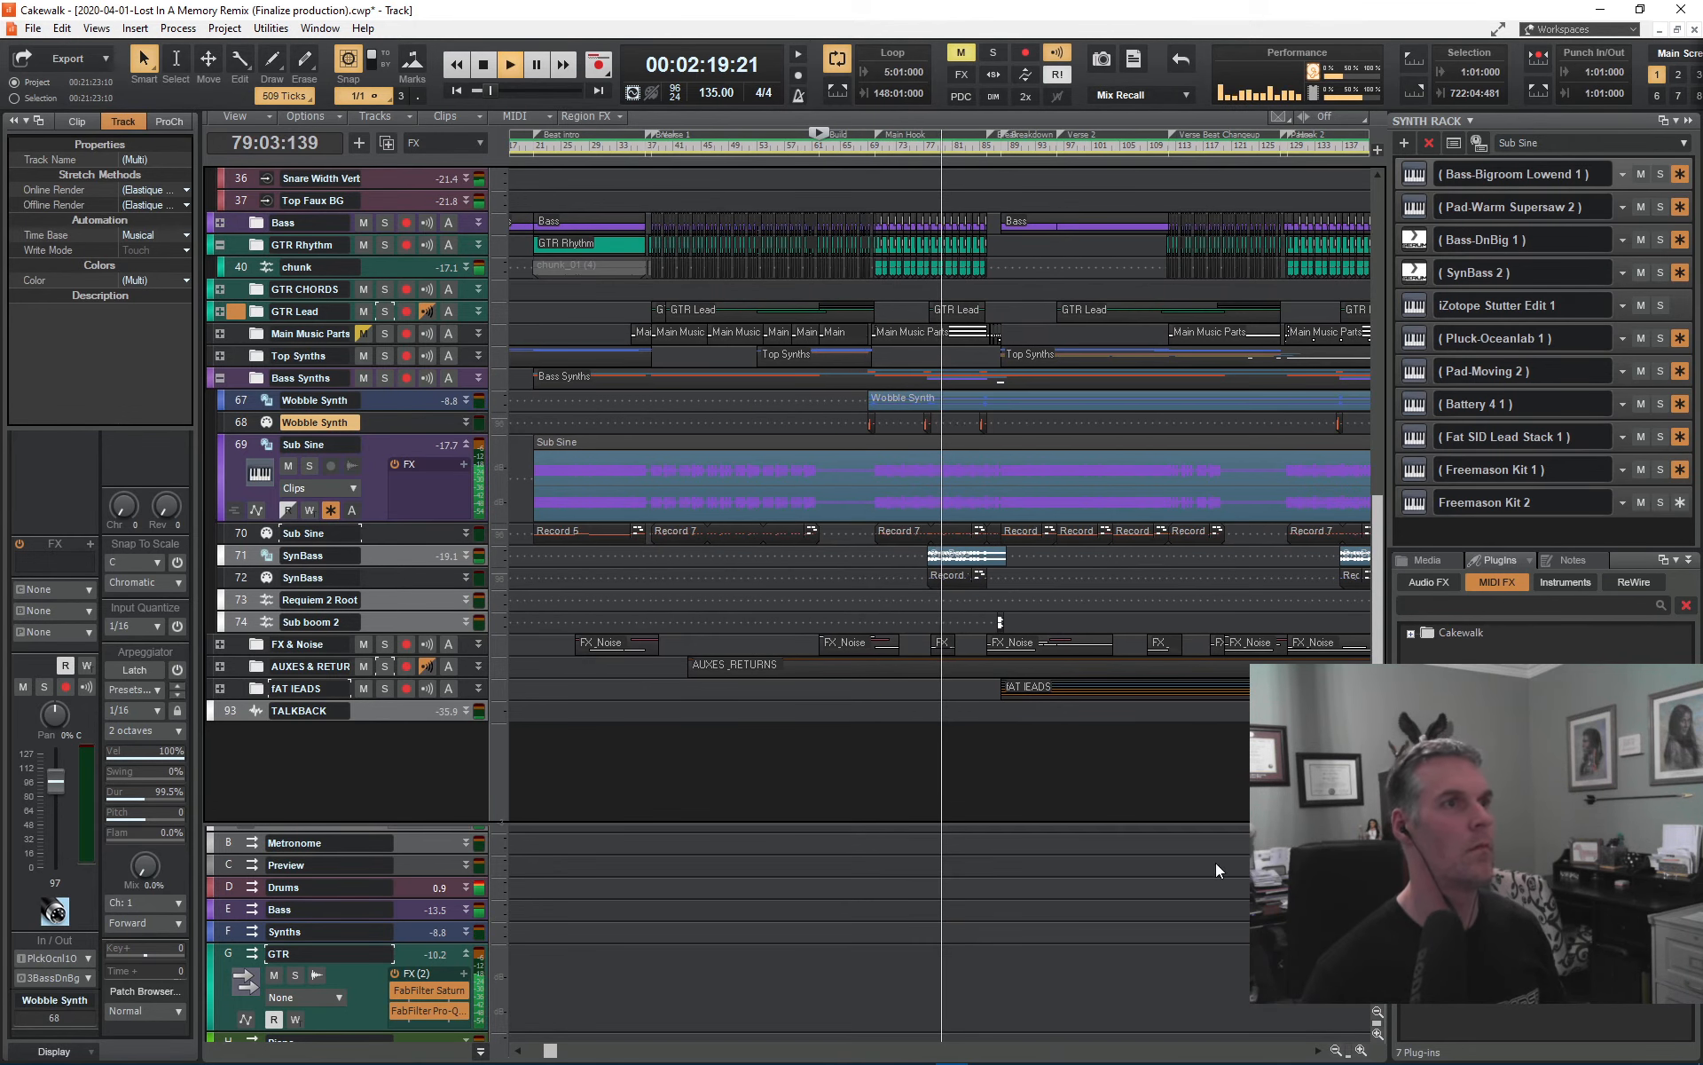
left_click(467, 399)
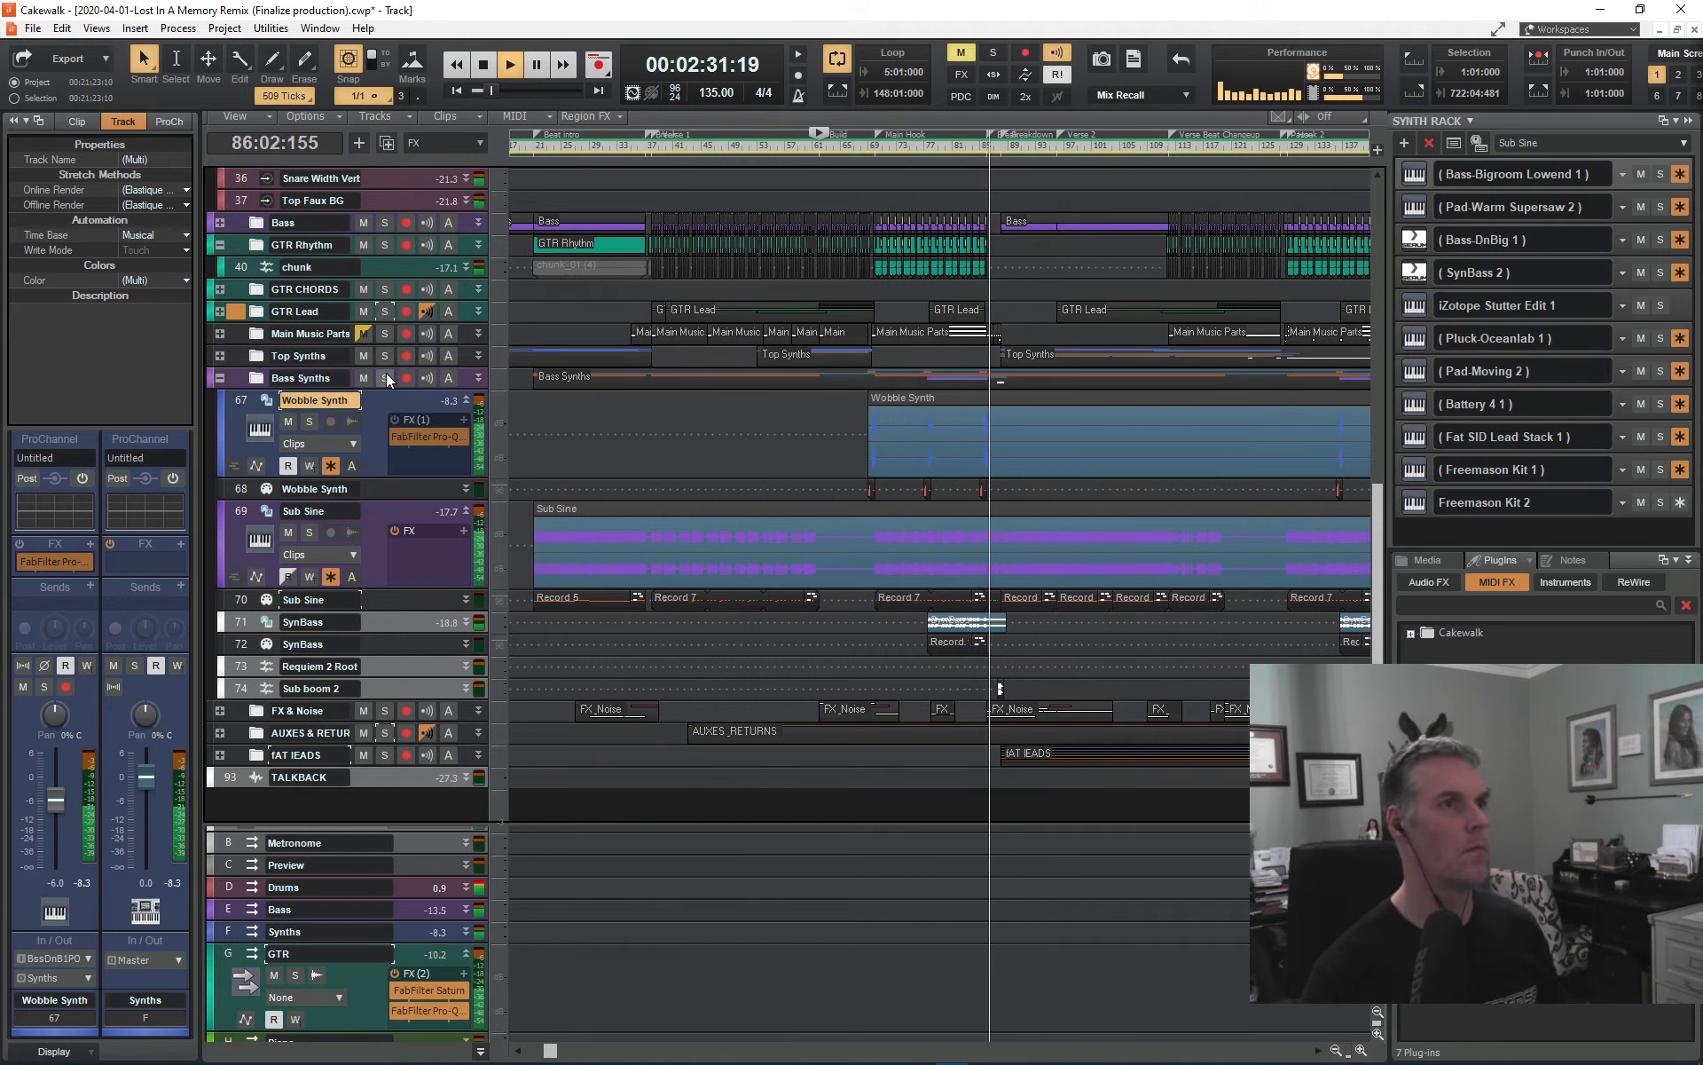
- Solo the Bass Synths folder and play it from bar 68
key("space")
left_click(862, 446)
left_click(384, 397)
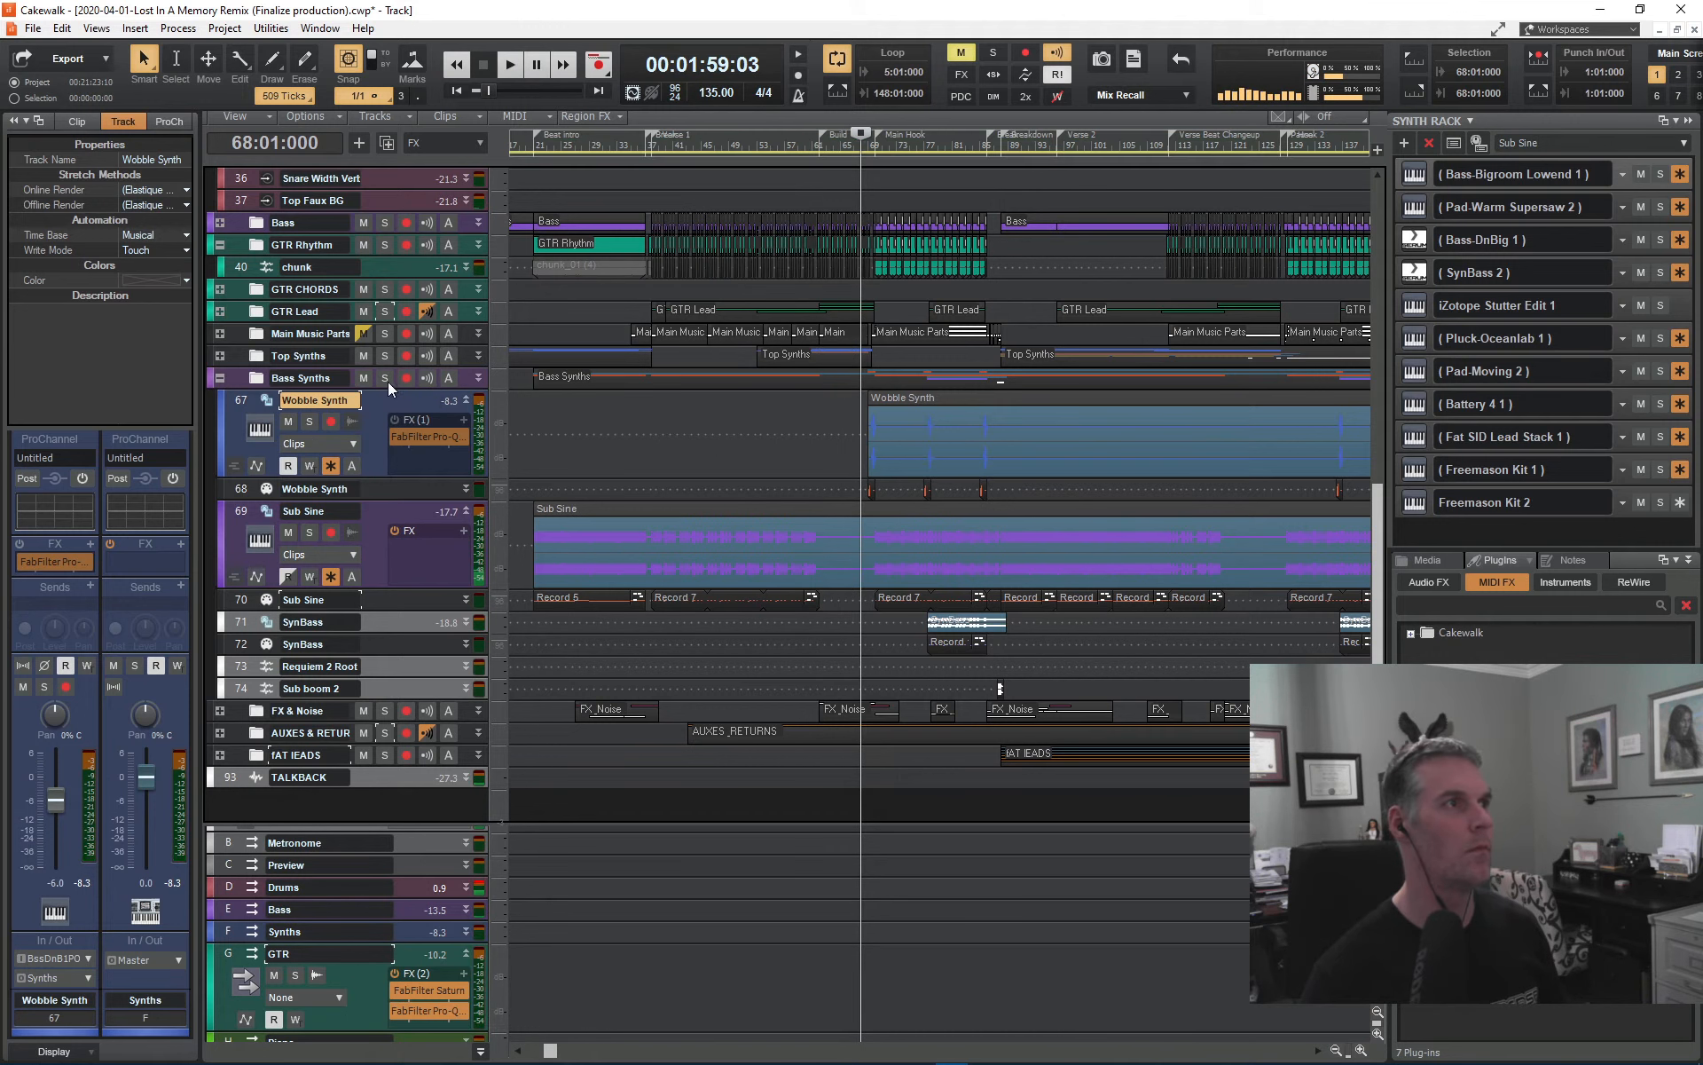
key("space")
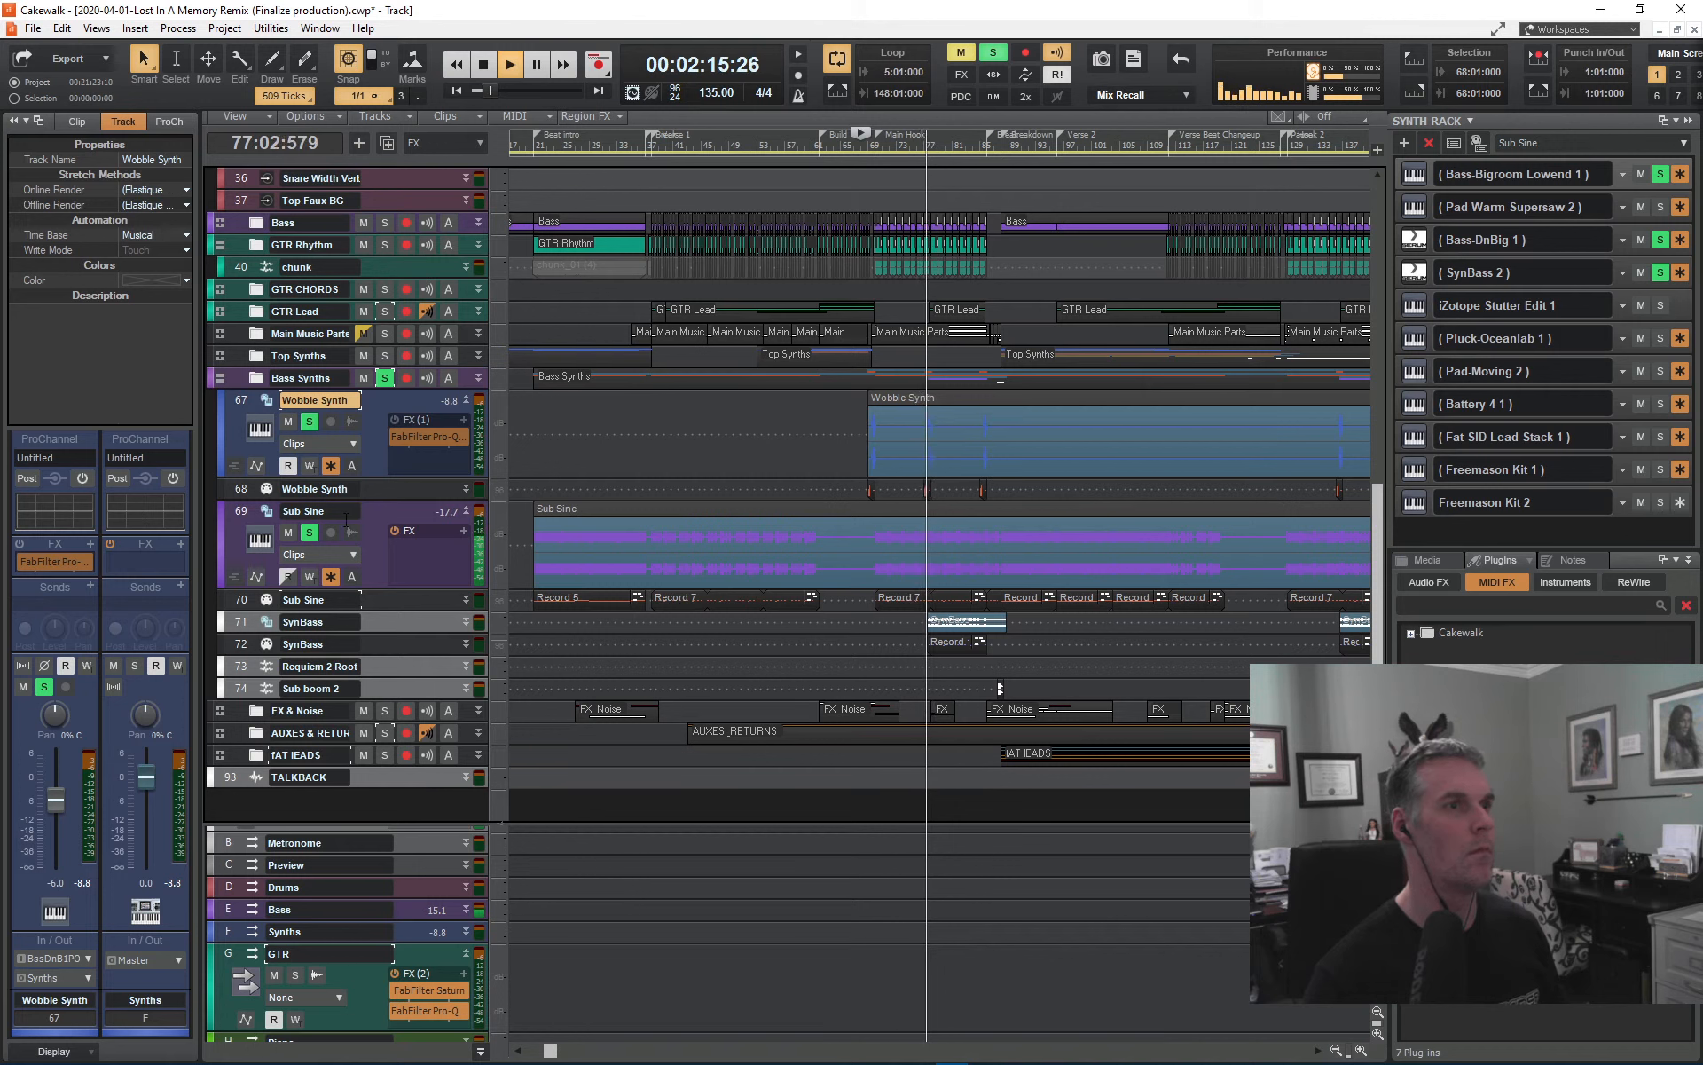
- Expand SynBass track 71, clear the solos to hear the full mix, and replay the soloed Bass Synths from bar 68
left_click(470, 621)
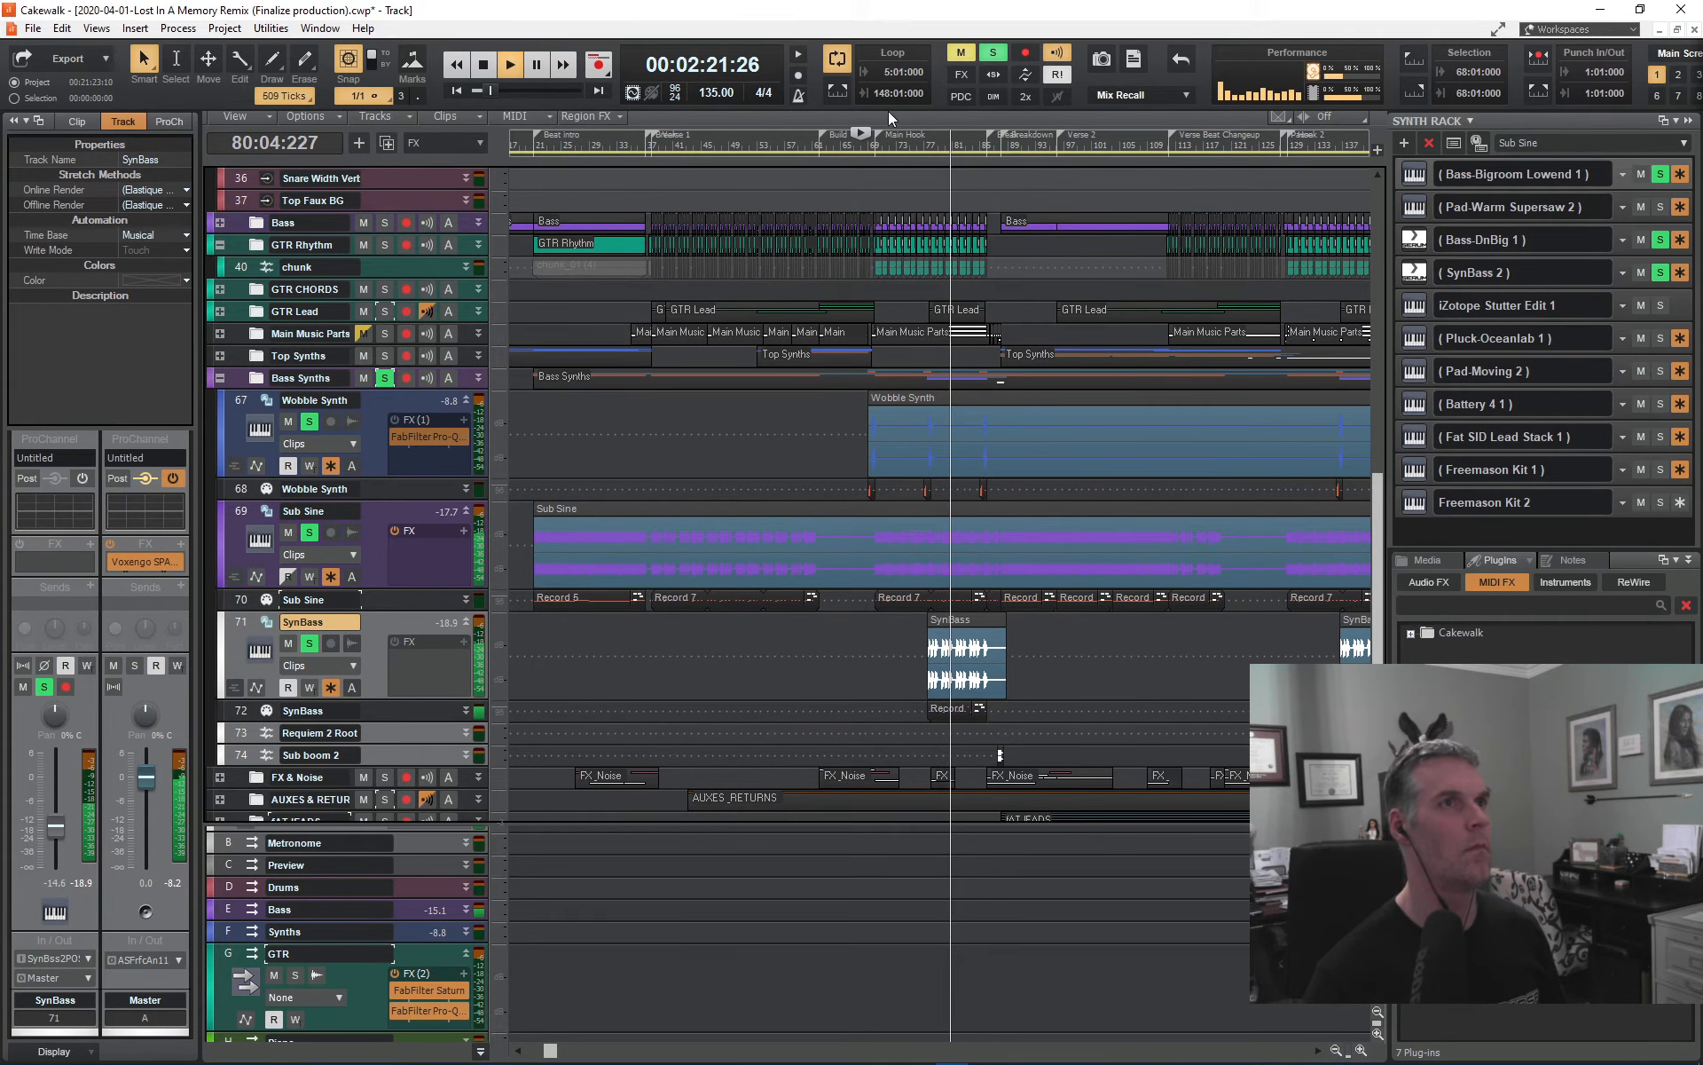
left_click(992, 53)
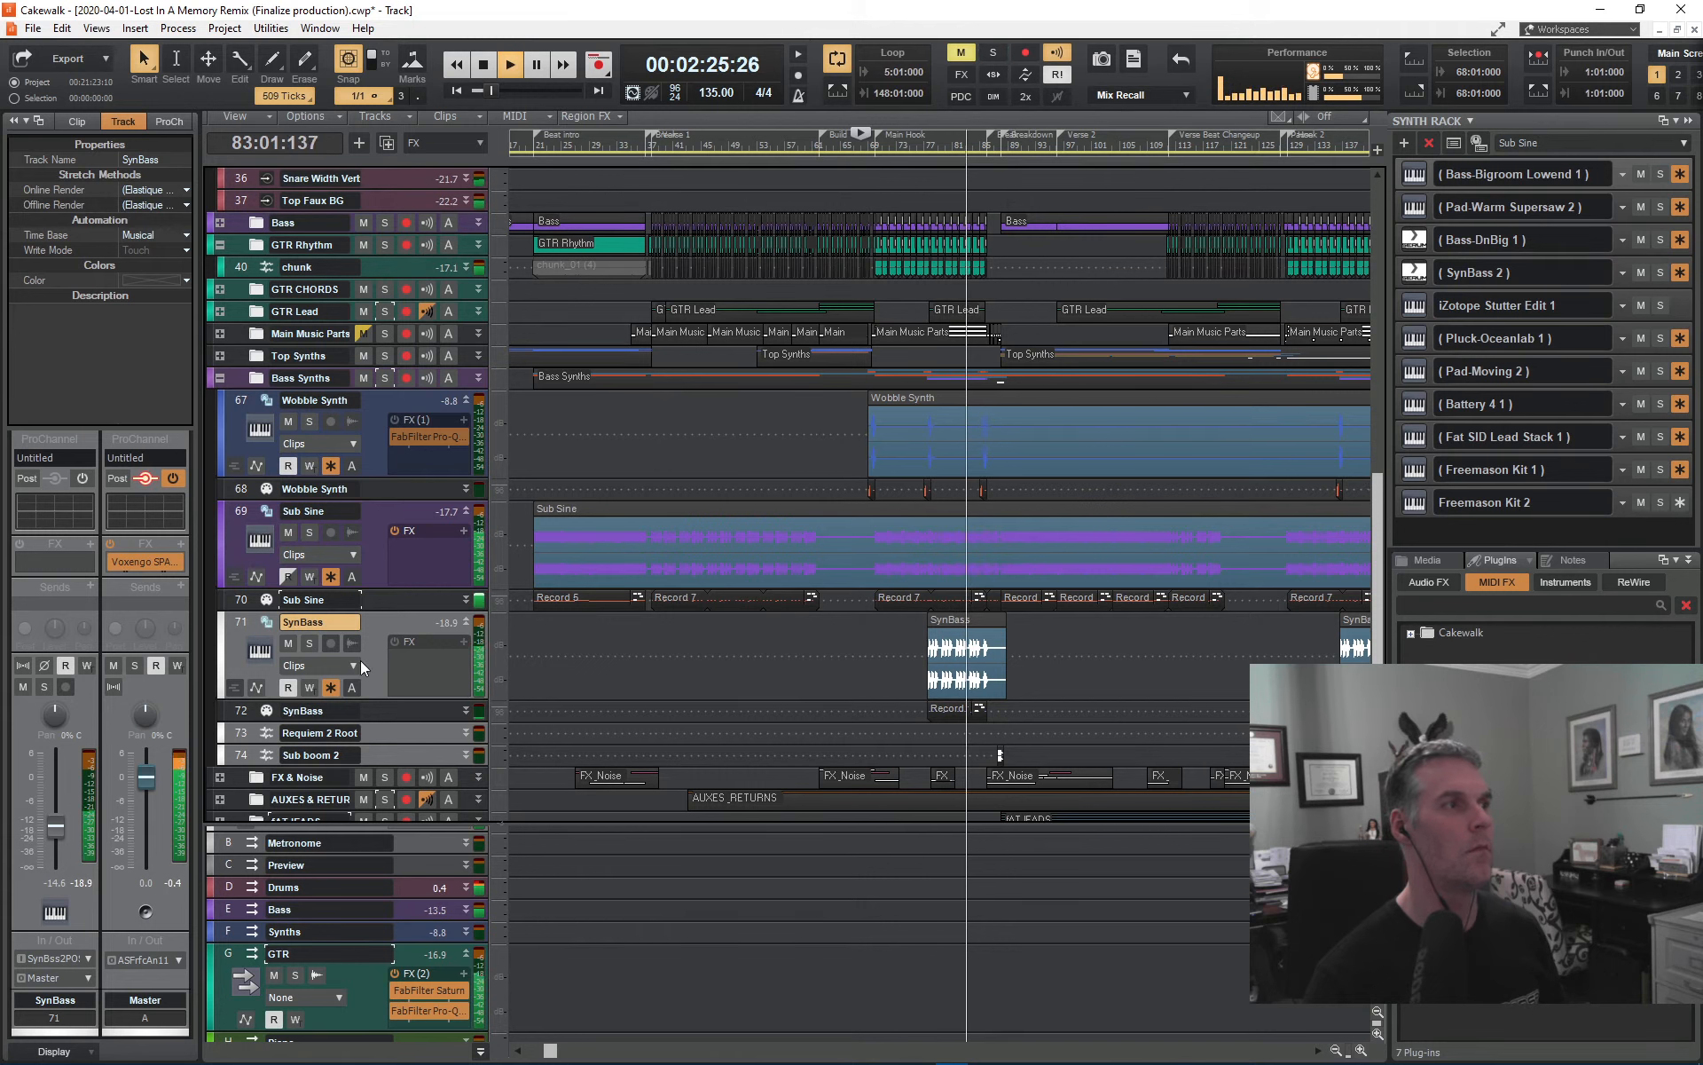
key("space")
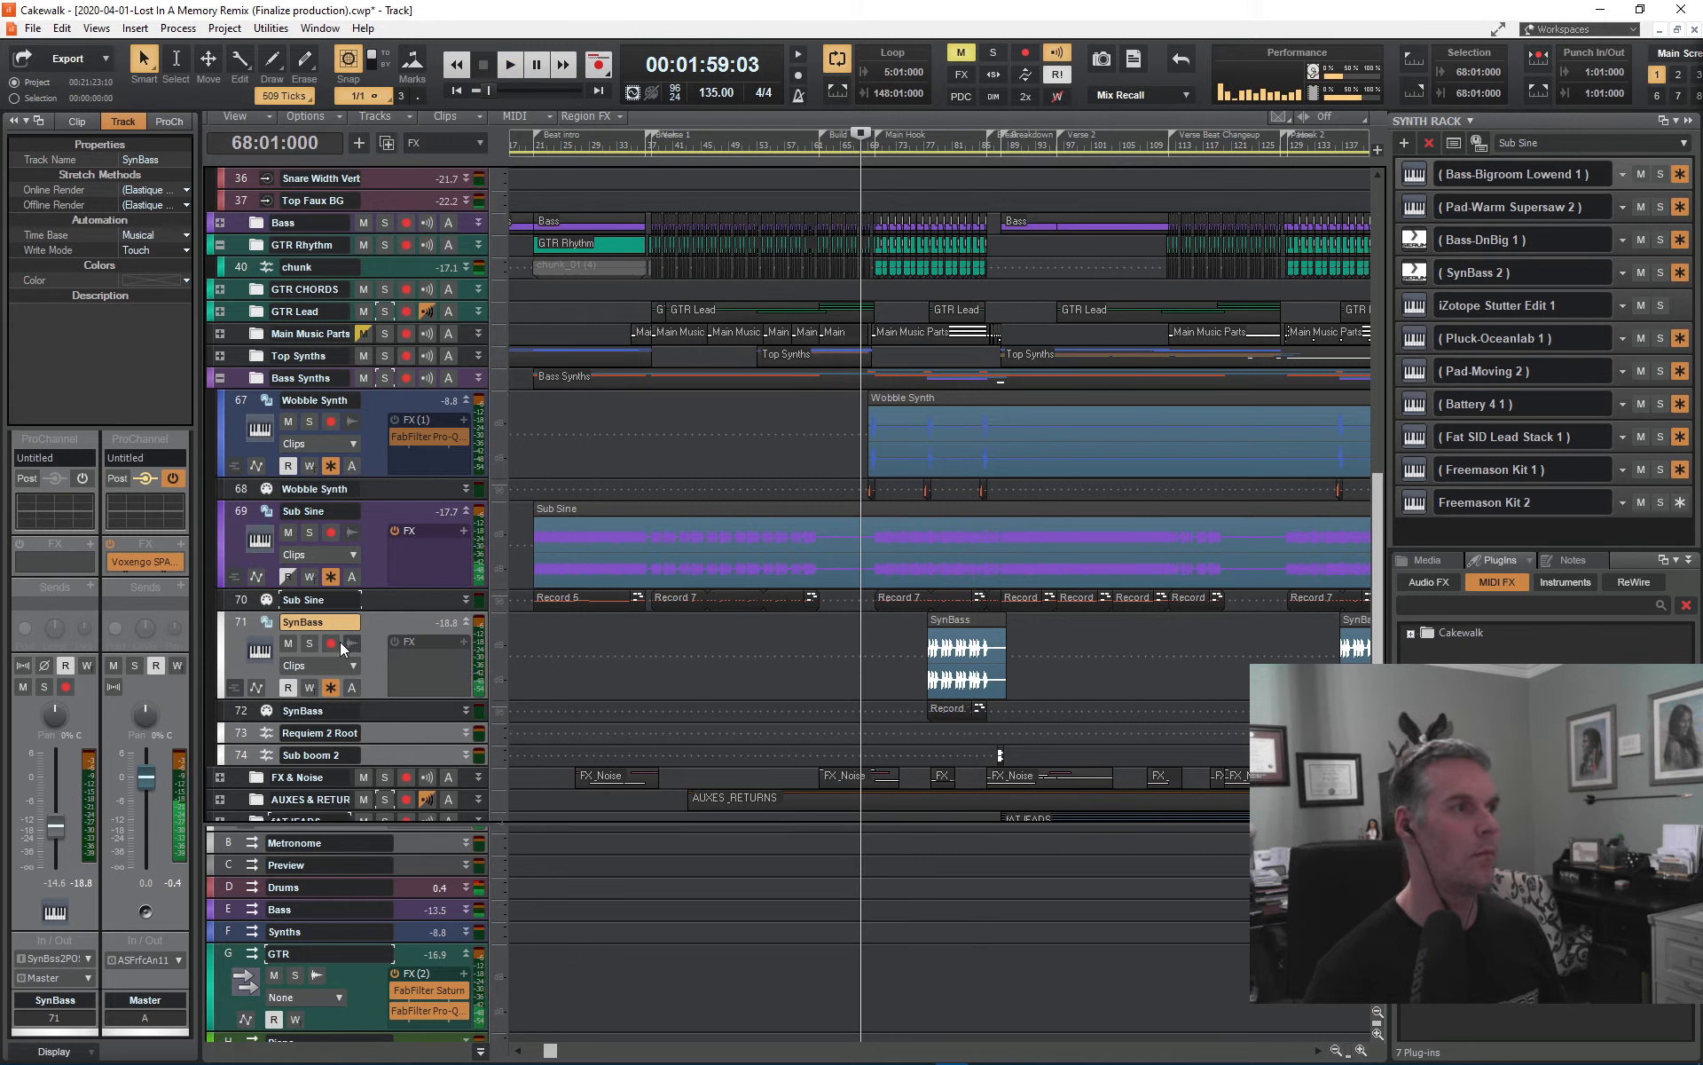
left_click(386, 377)
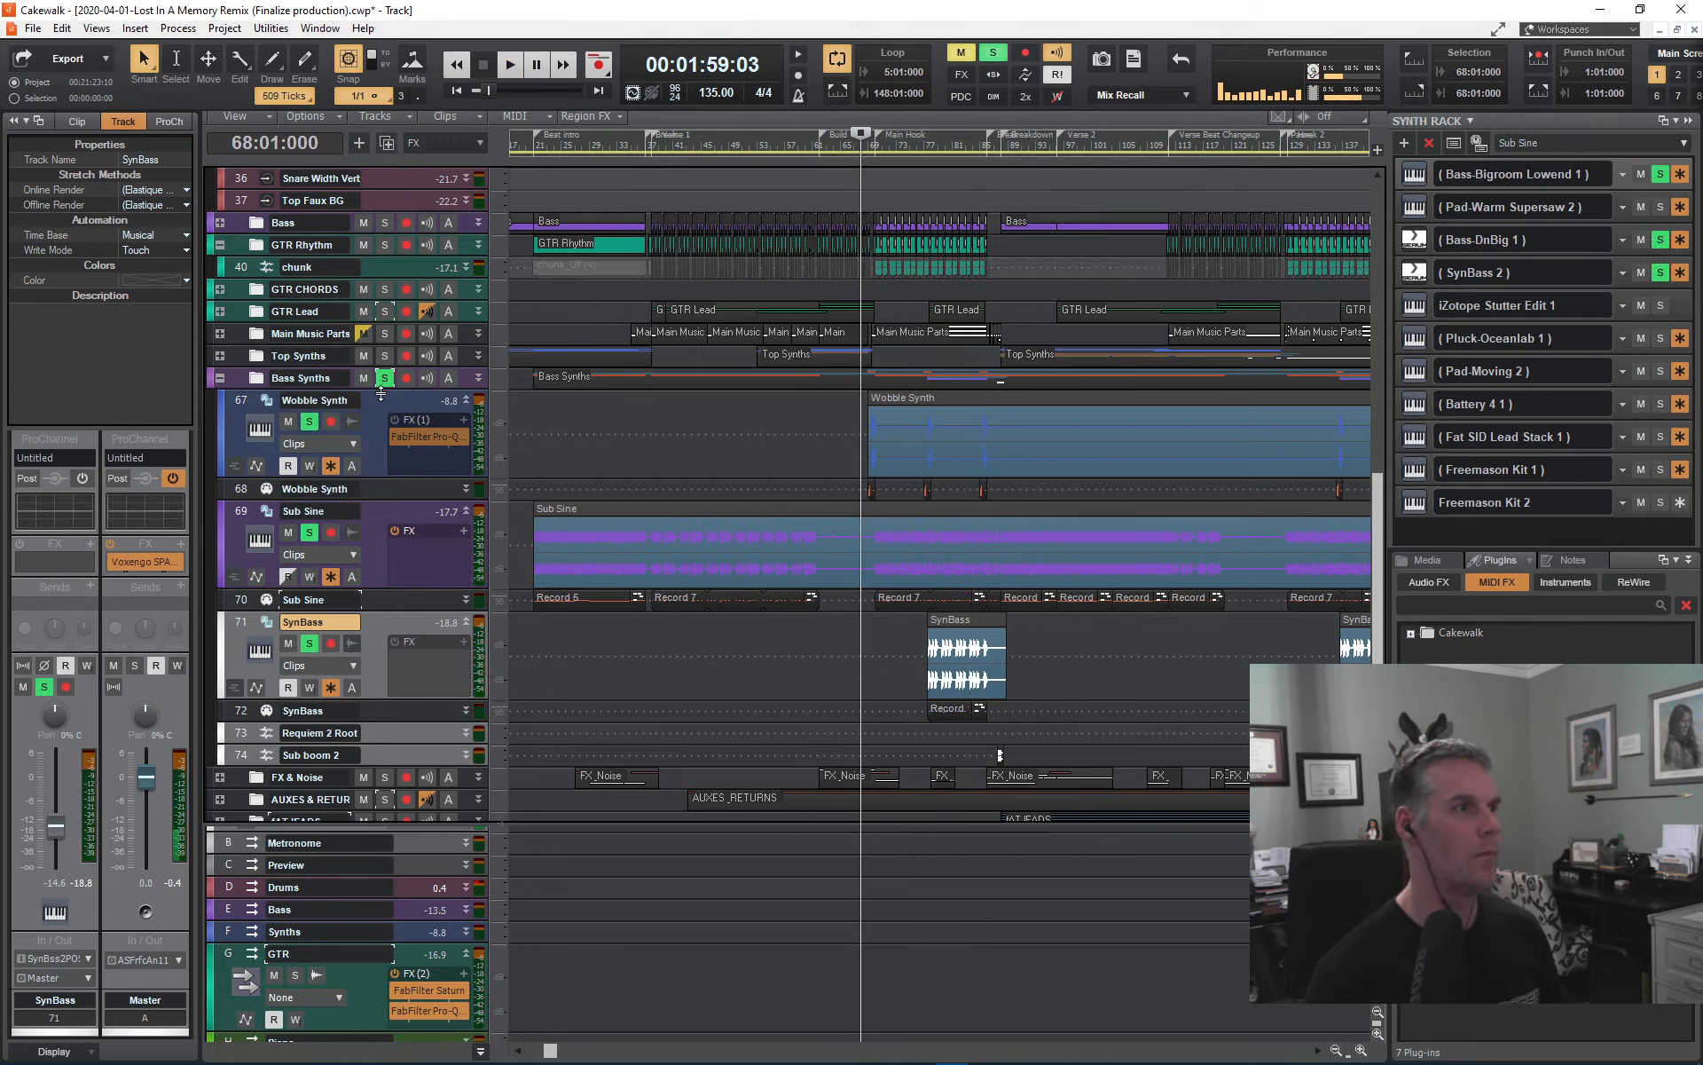
key("space")
- Open SPAN Plus on the Master bus, place it beside the tracks, and play the bass synths from bar 77
scroll(454, 845, "up", 2)
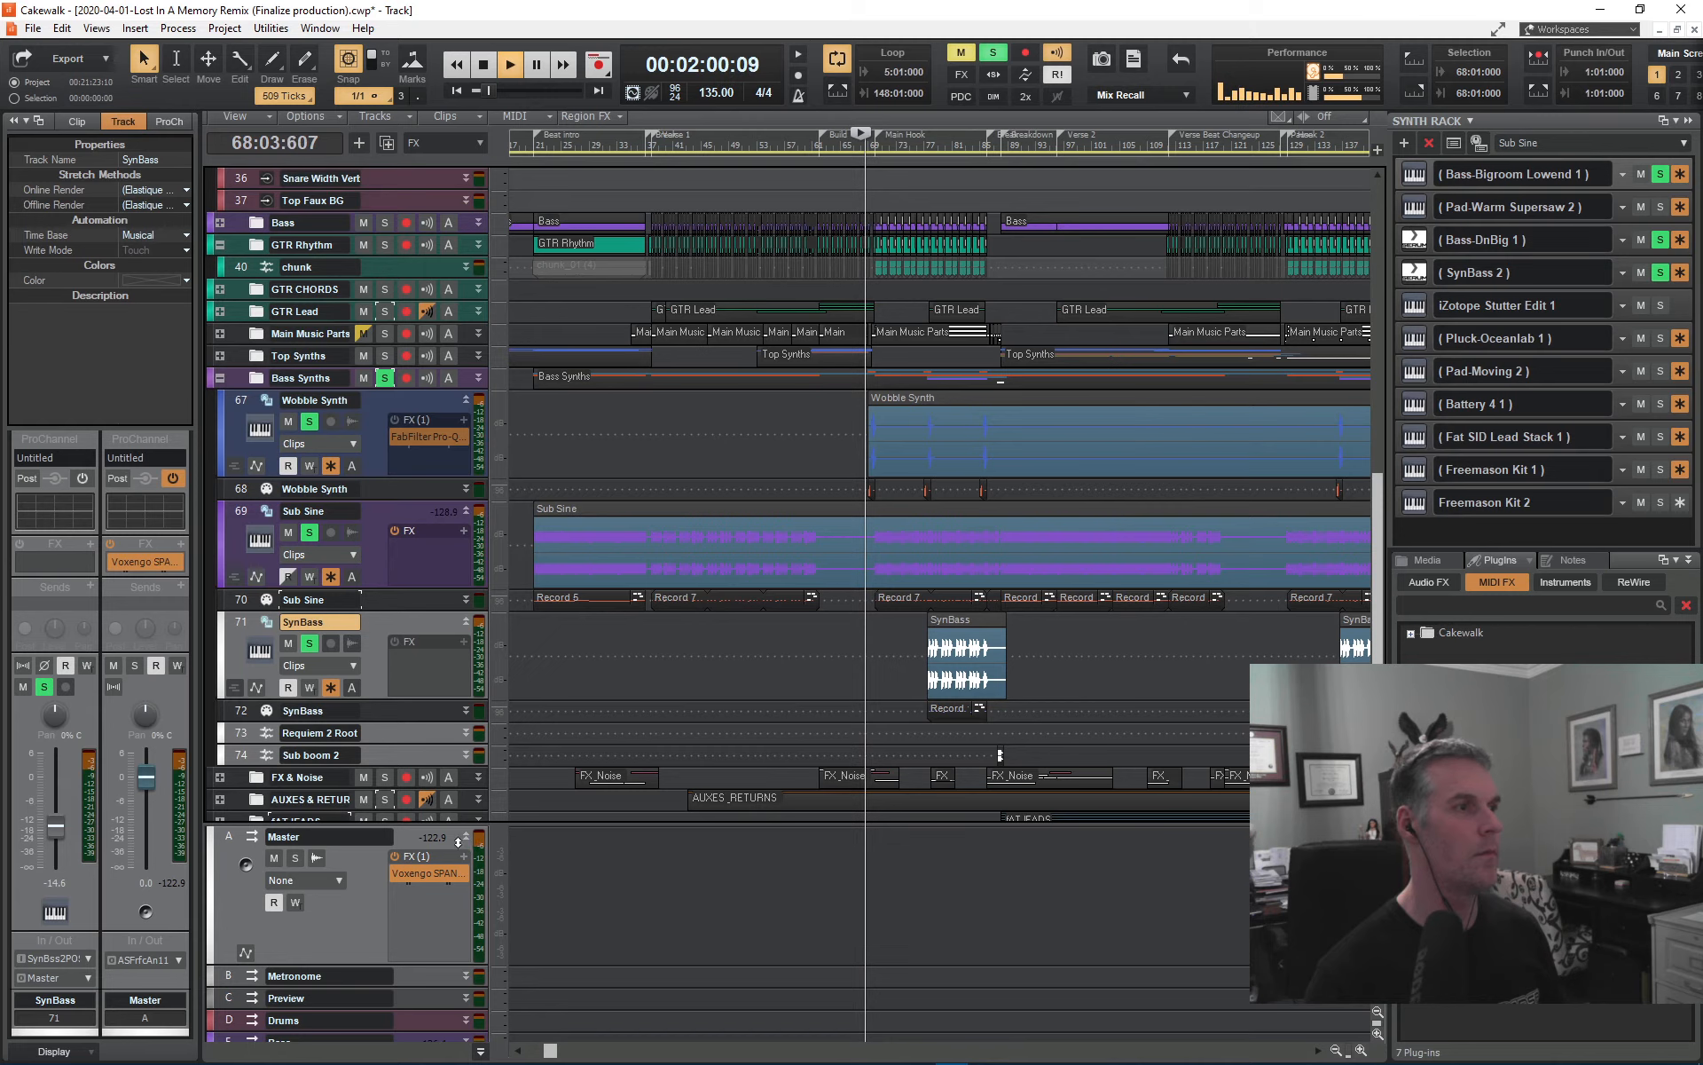
double_click(429, 872)
left_click_drag(676, 219, 972, 284)
left_click(925, 147)
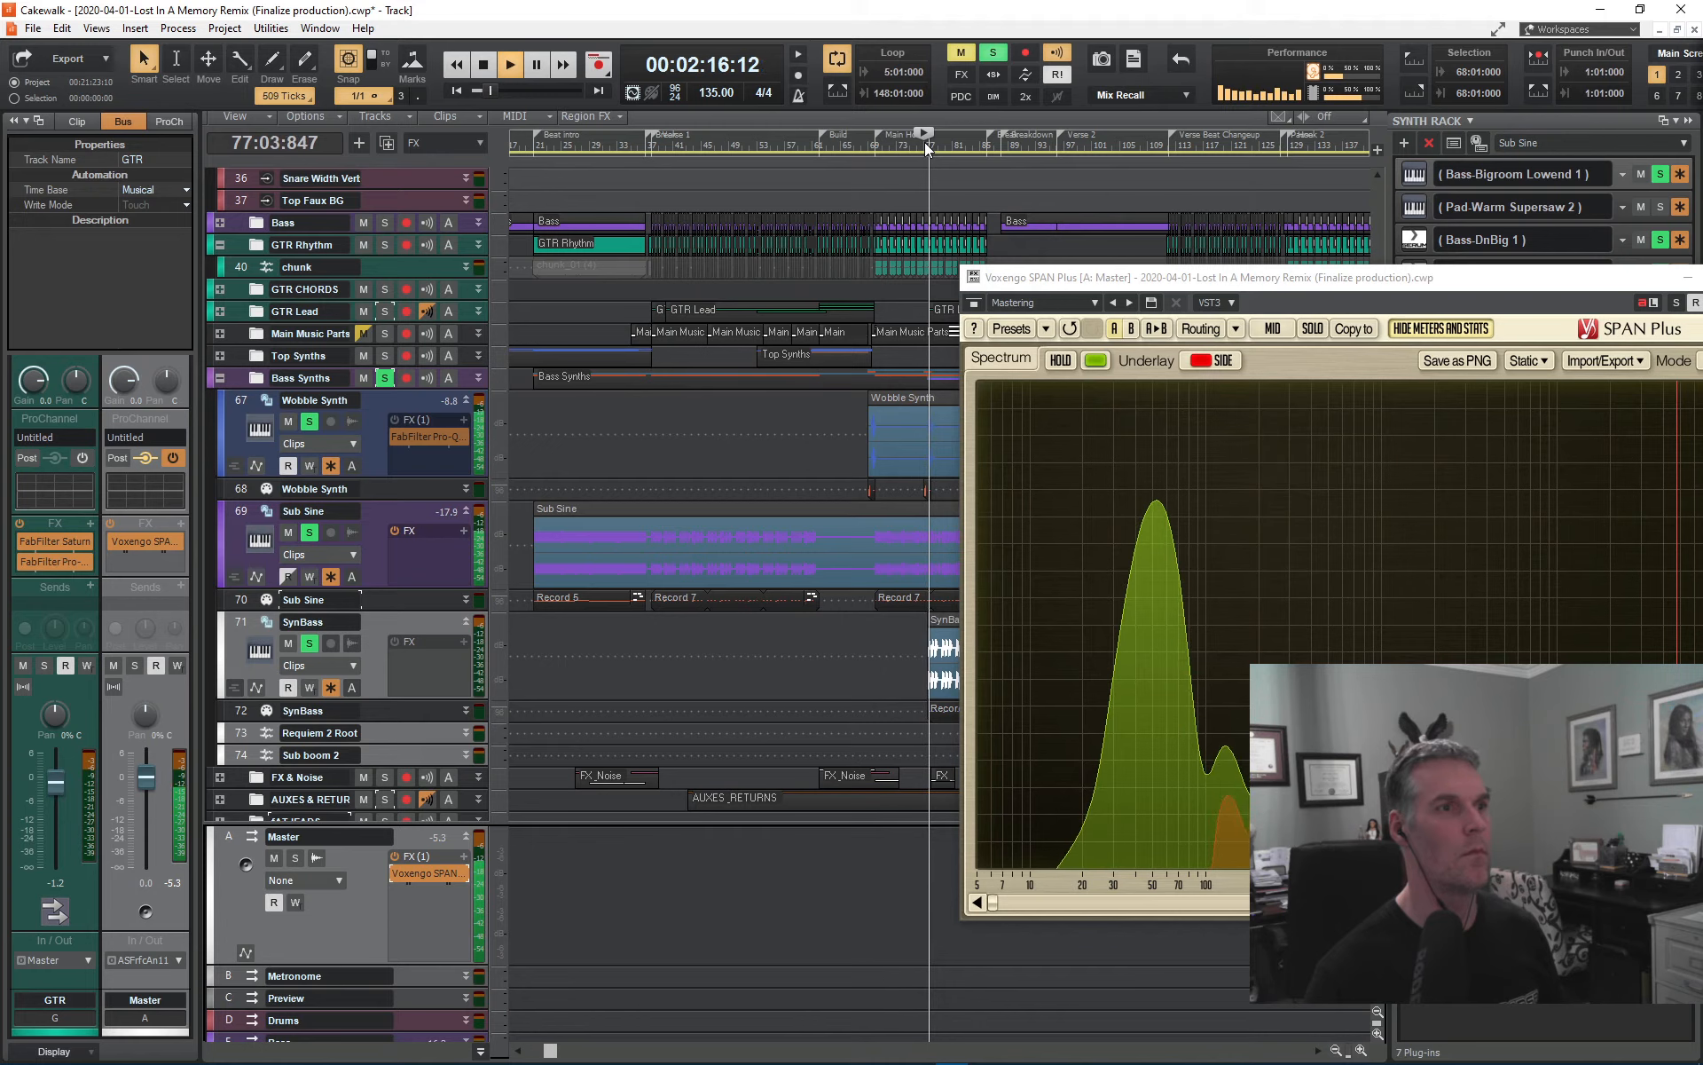
- Unsolo Wobble Synth and Sub Sine to examine SynBass alone in the spectrum from bar 77, and clear the solo
key("space")
left_click(319, 420)
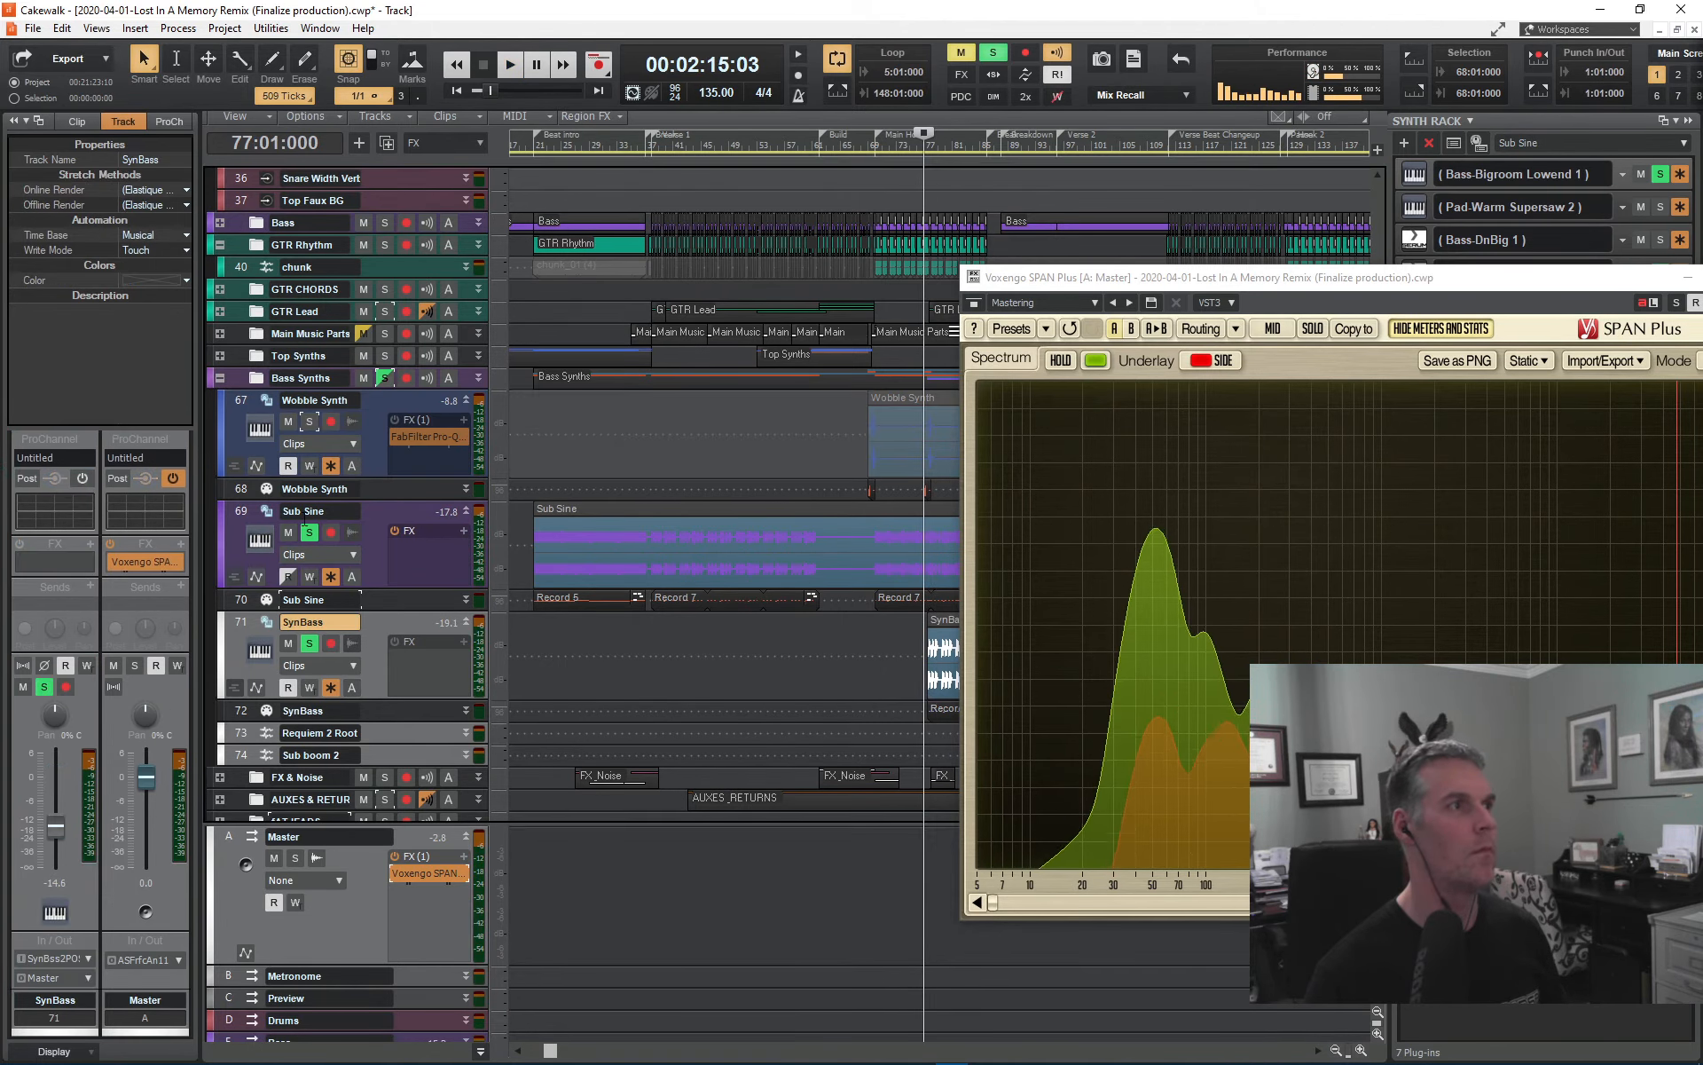
key("space")
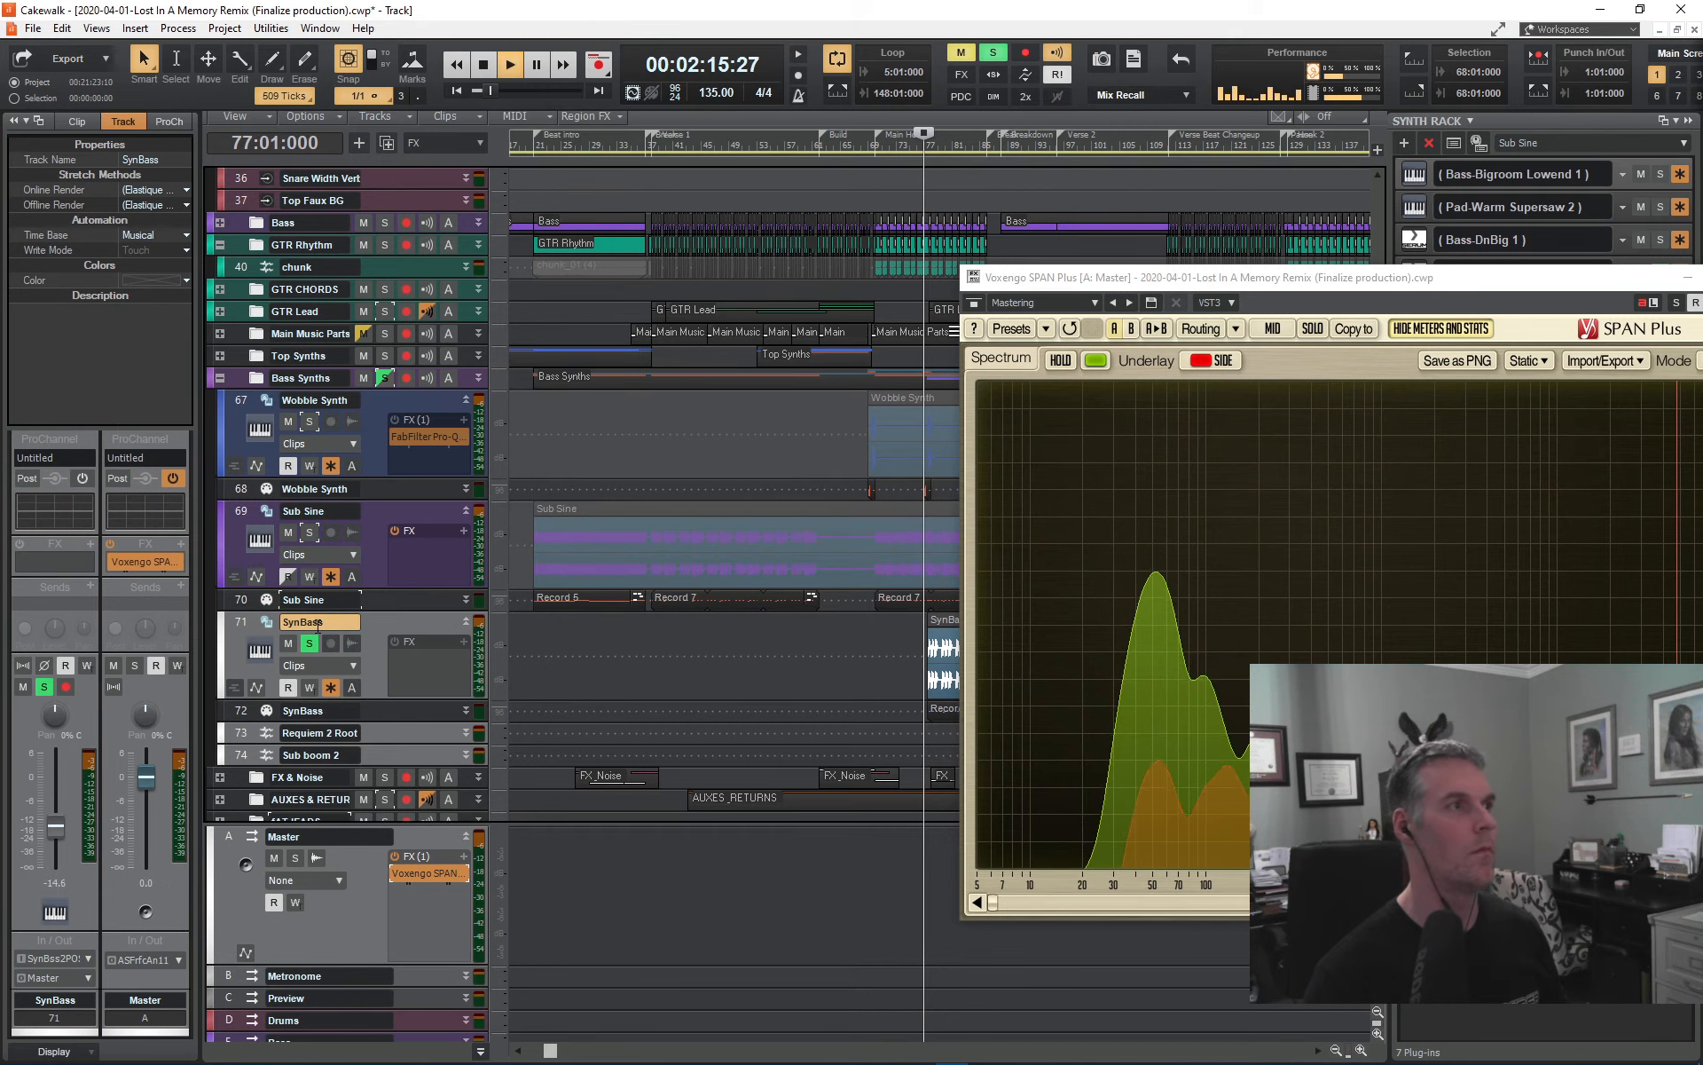
key("space")
left_click(309, 642)
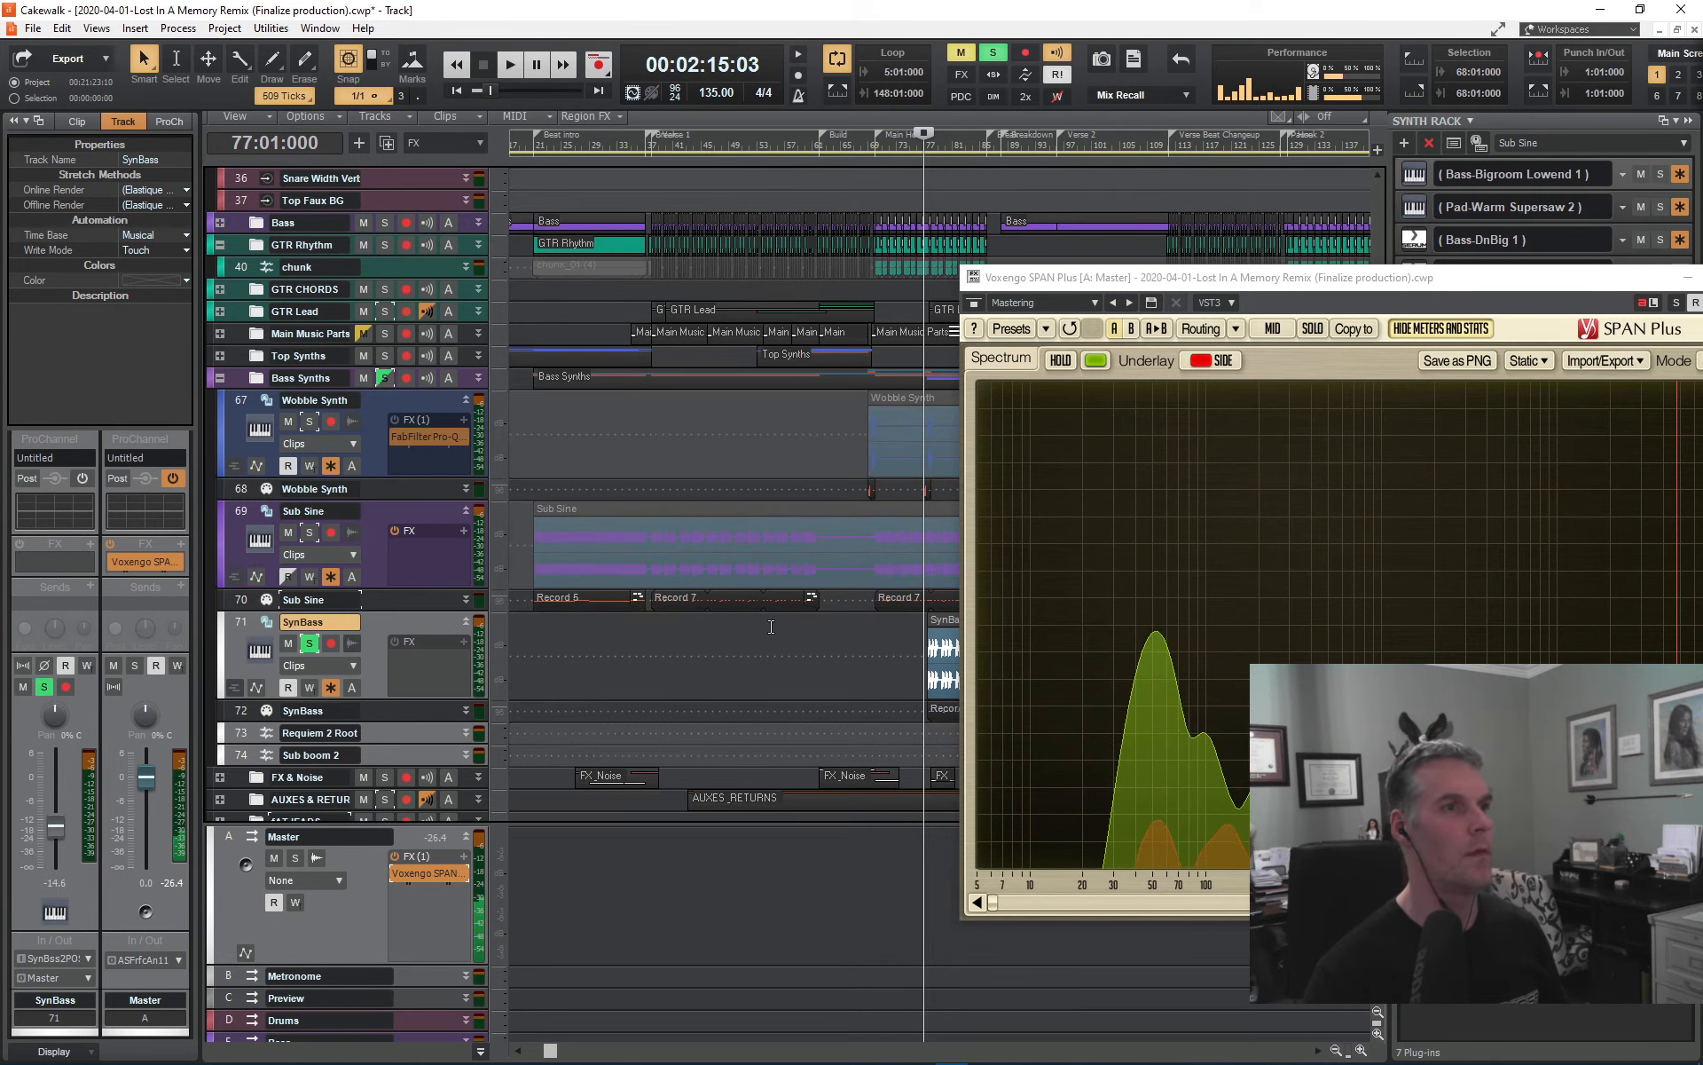
key("space")
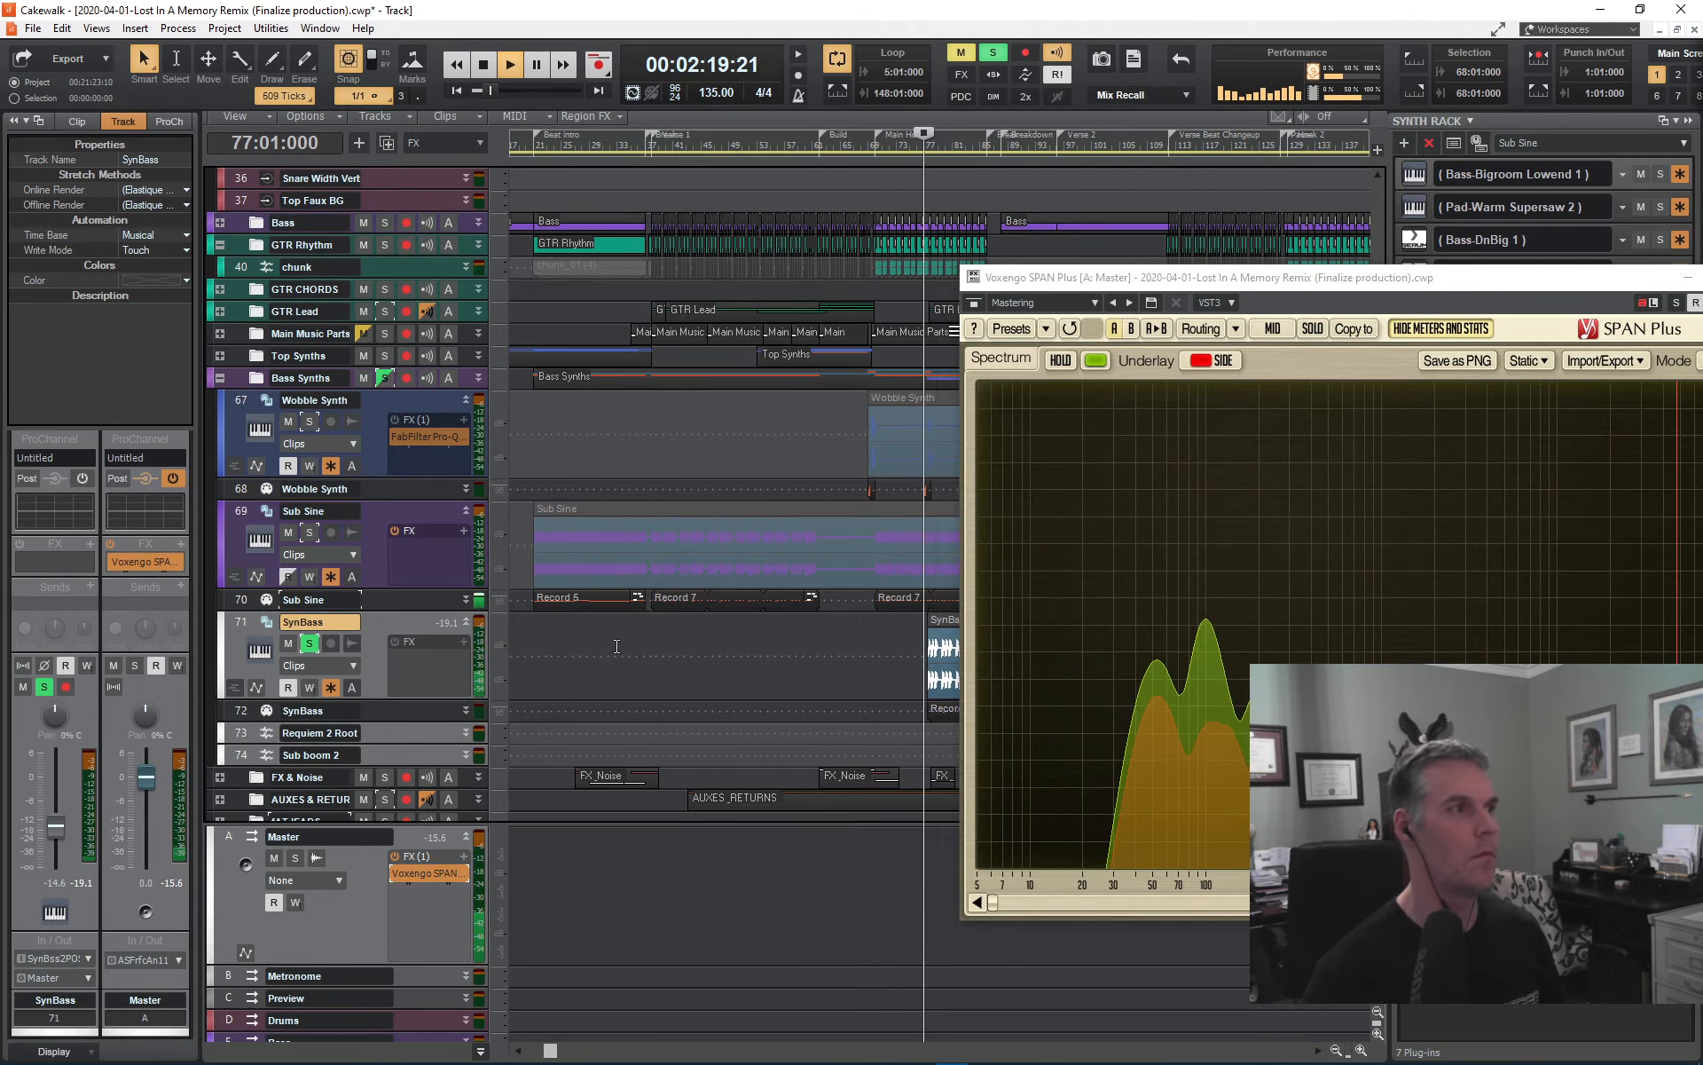
key("space")
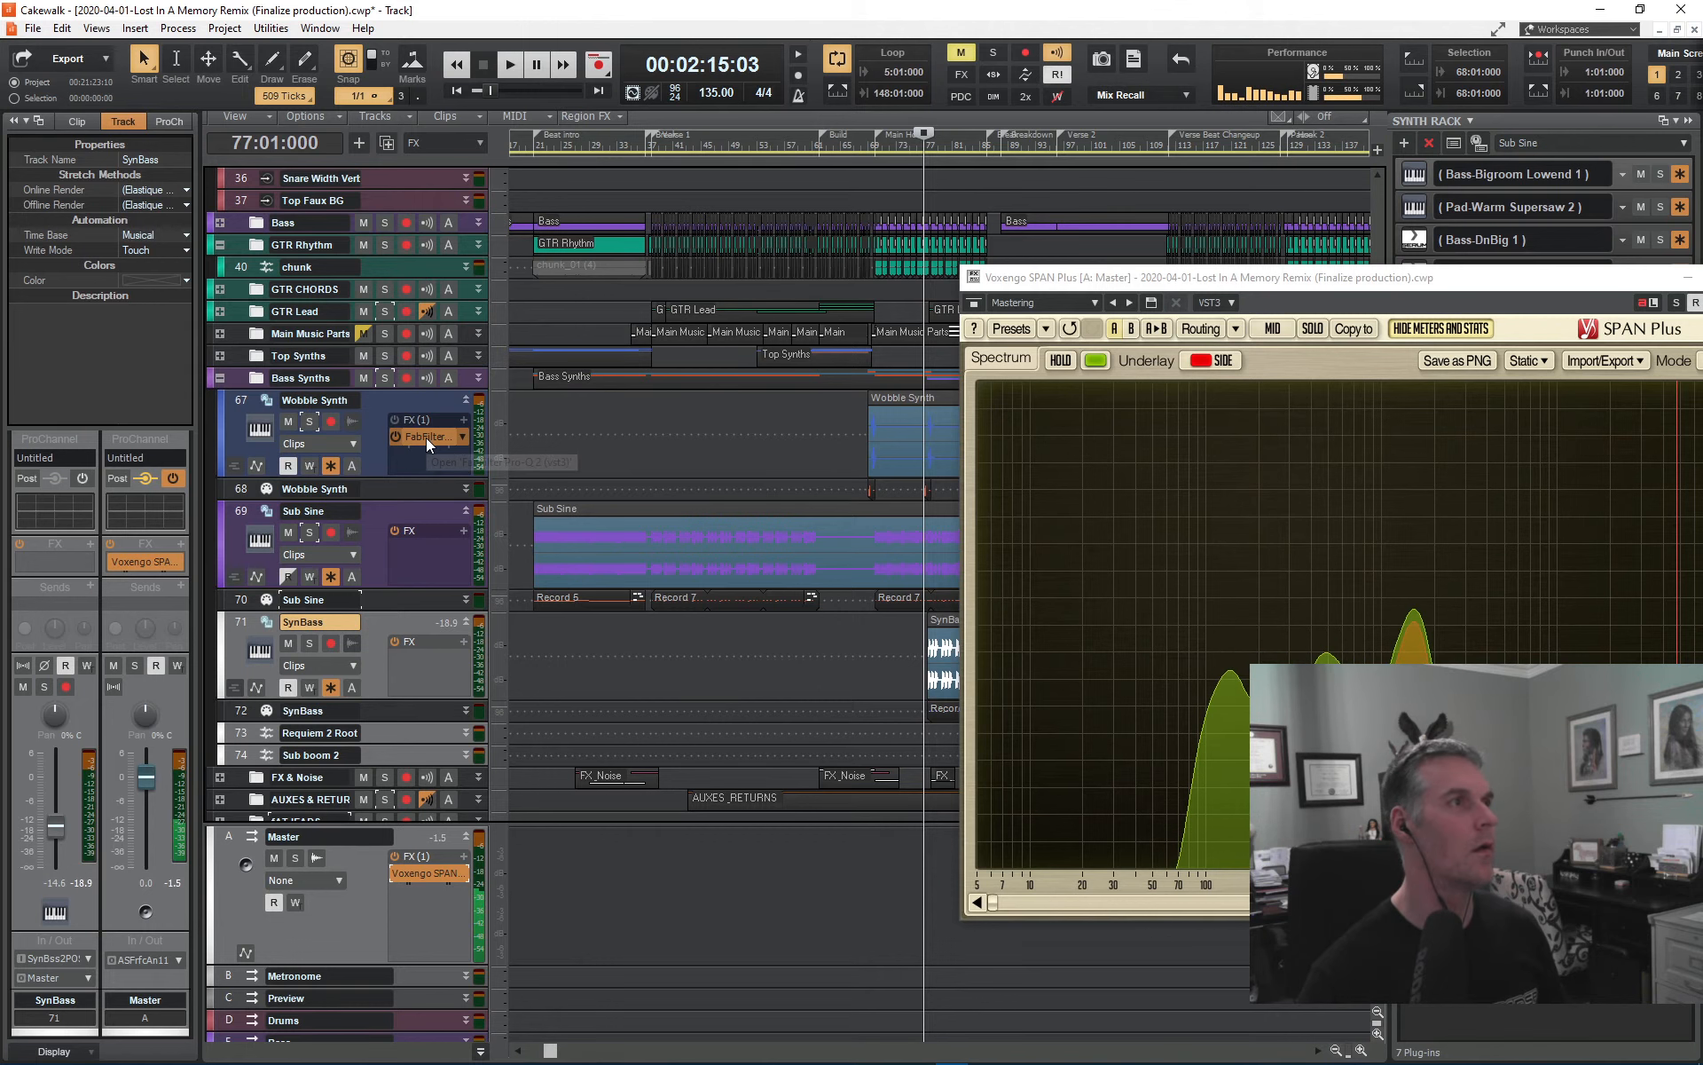
- Copy Wobble Synth's Pro-Q 2 onto the SynBass track and switch the copy's channel mode to Mid/Side
left_click_drag(425, 438, 422, 655)
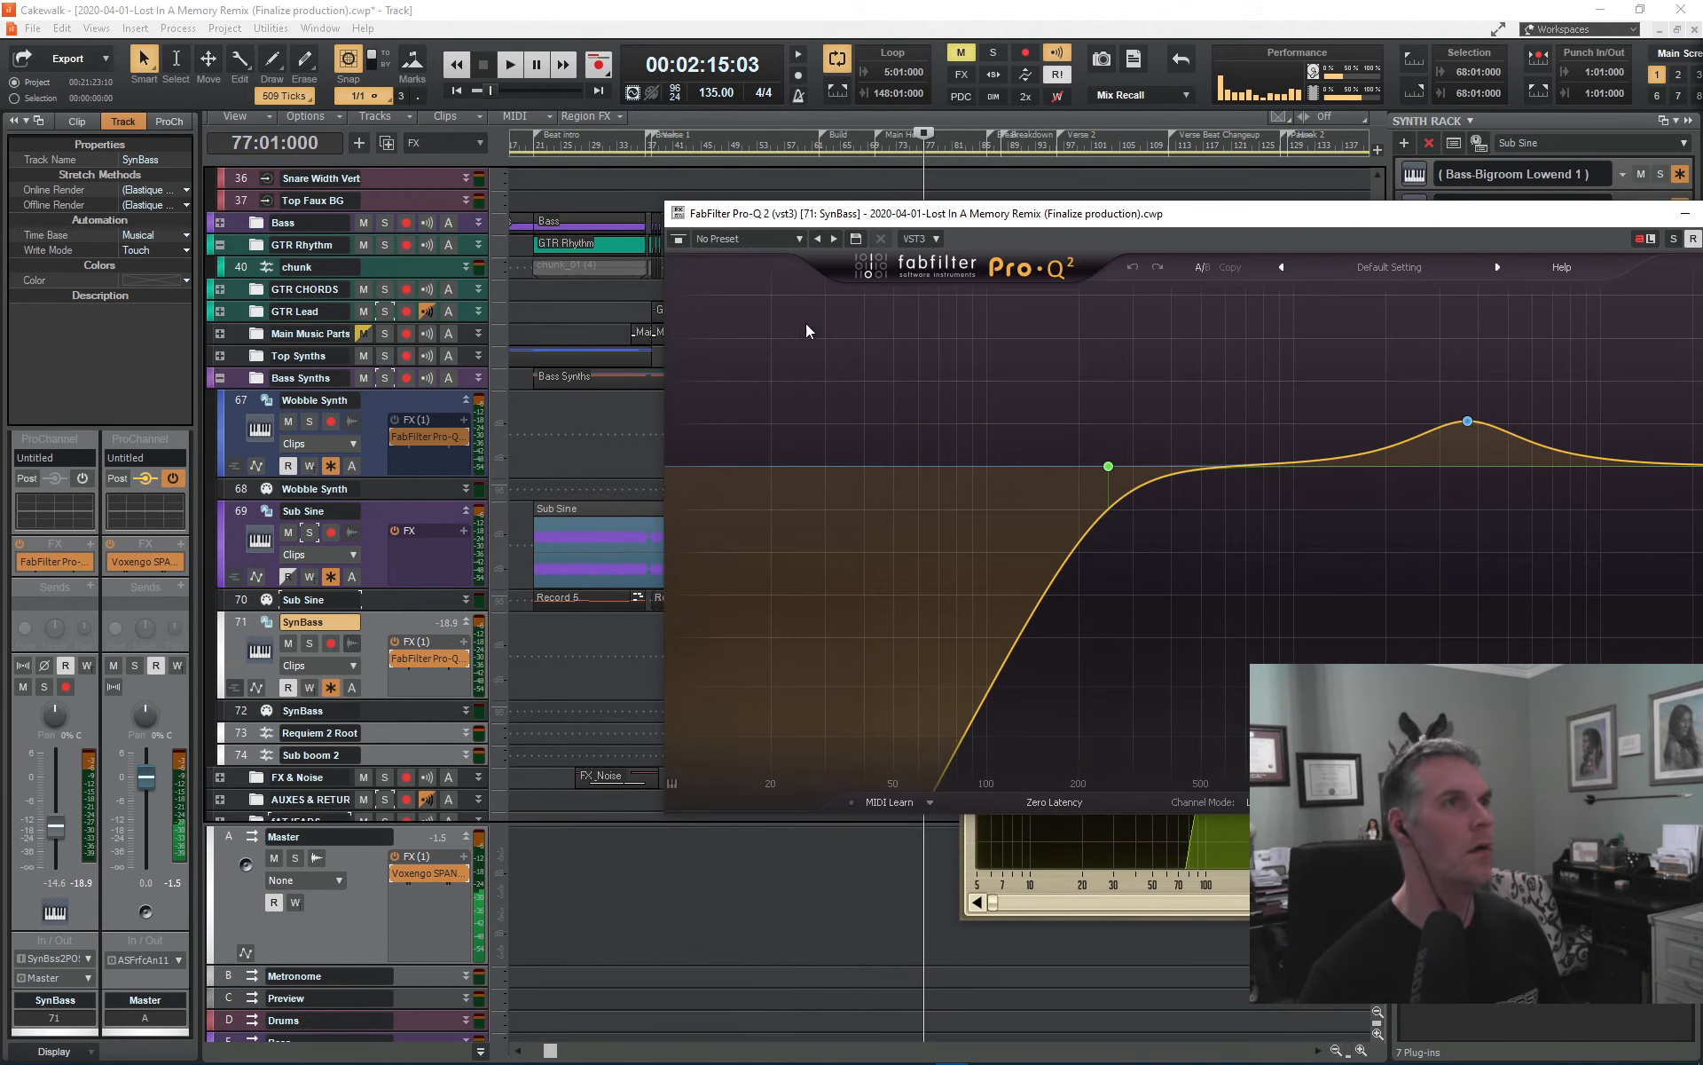
left_click(715, 152)
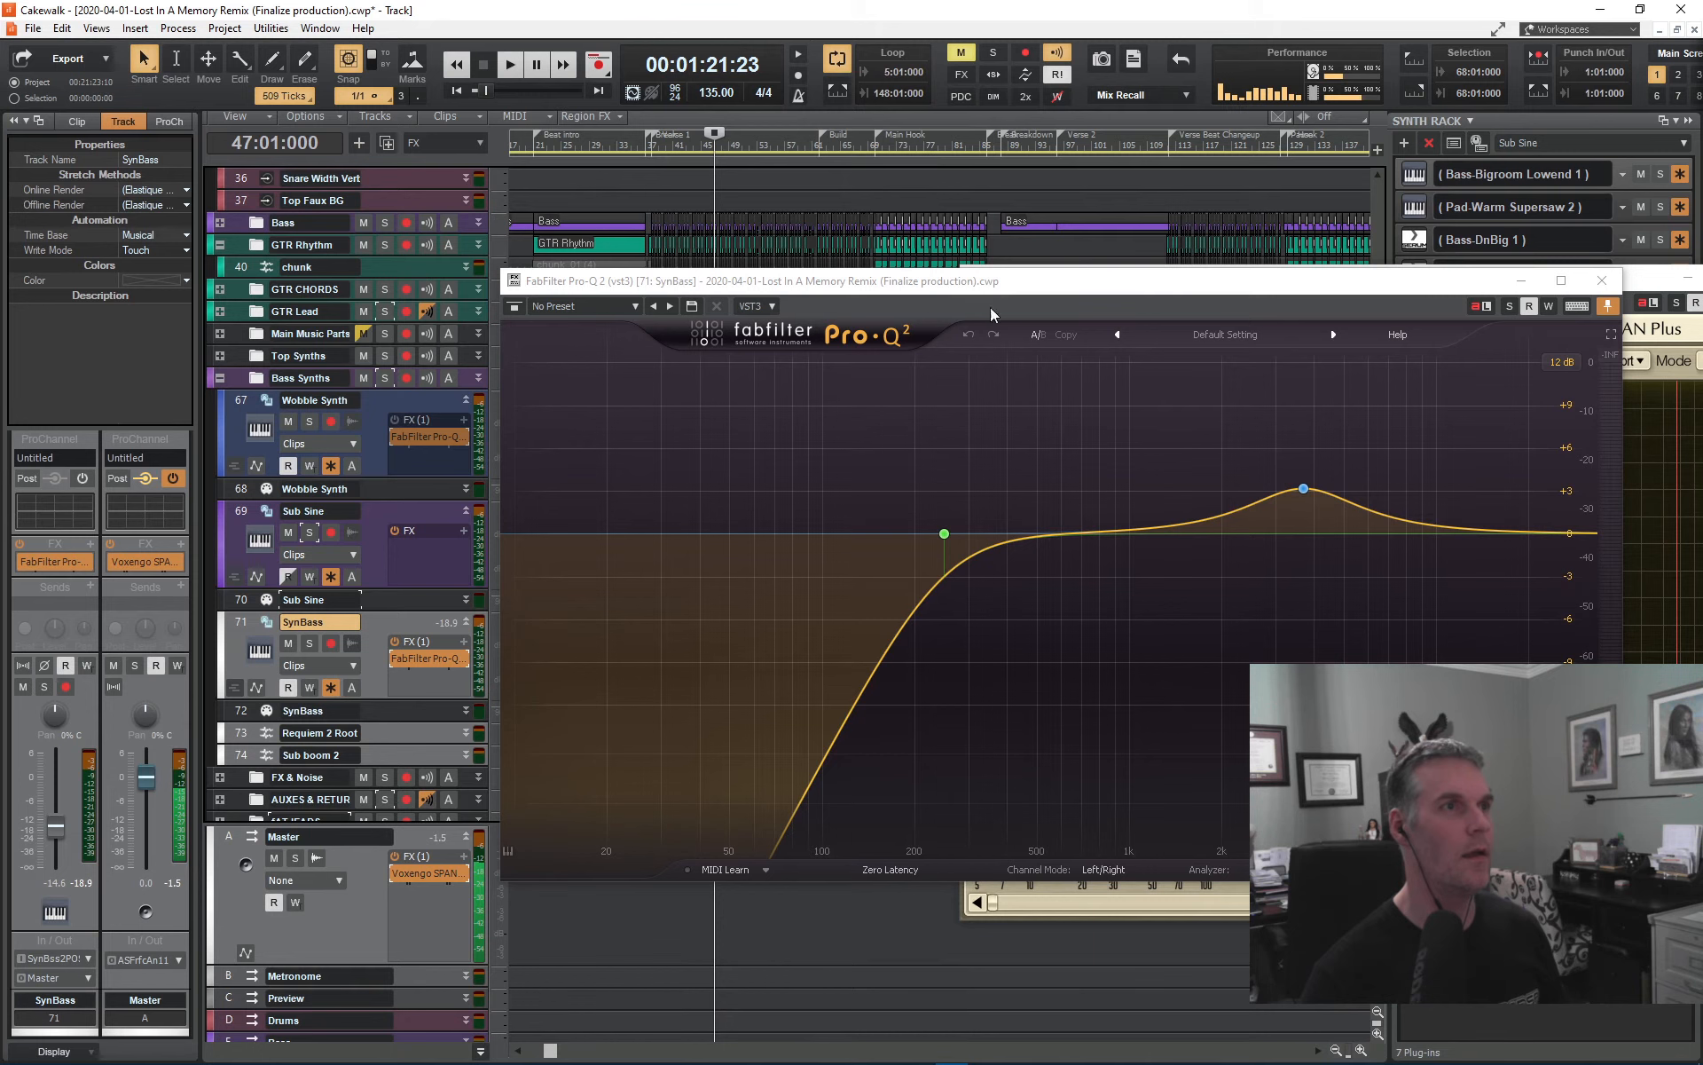
left_click(944, 536)
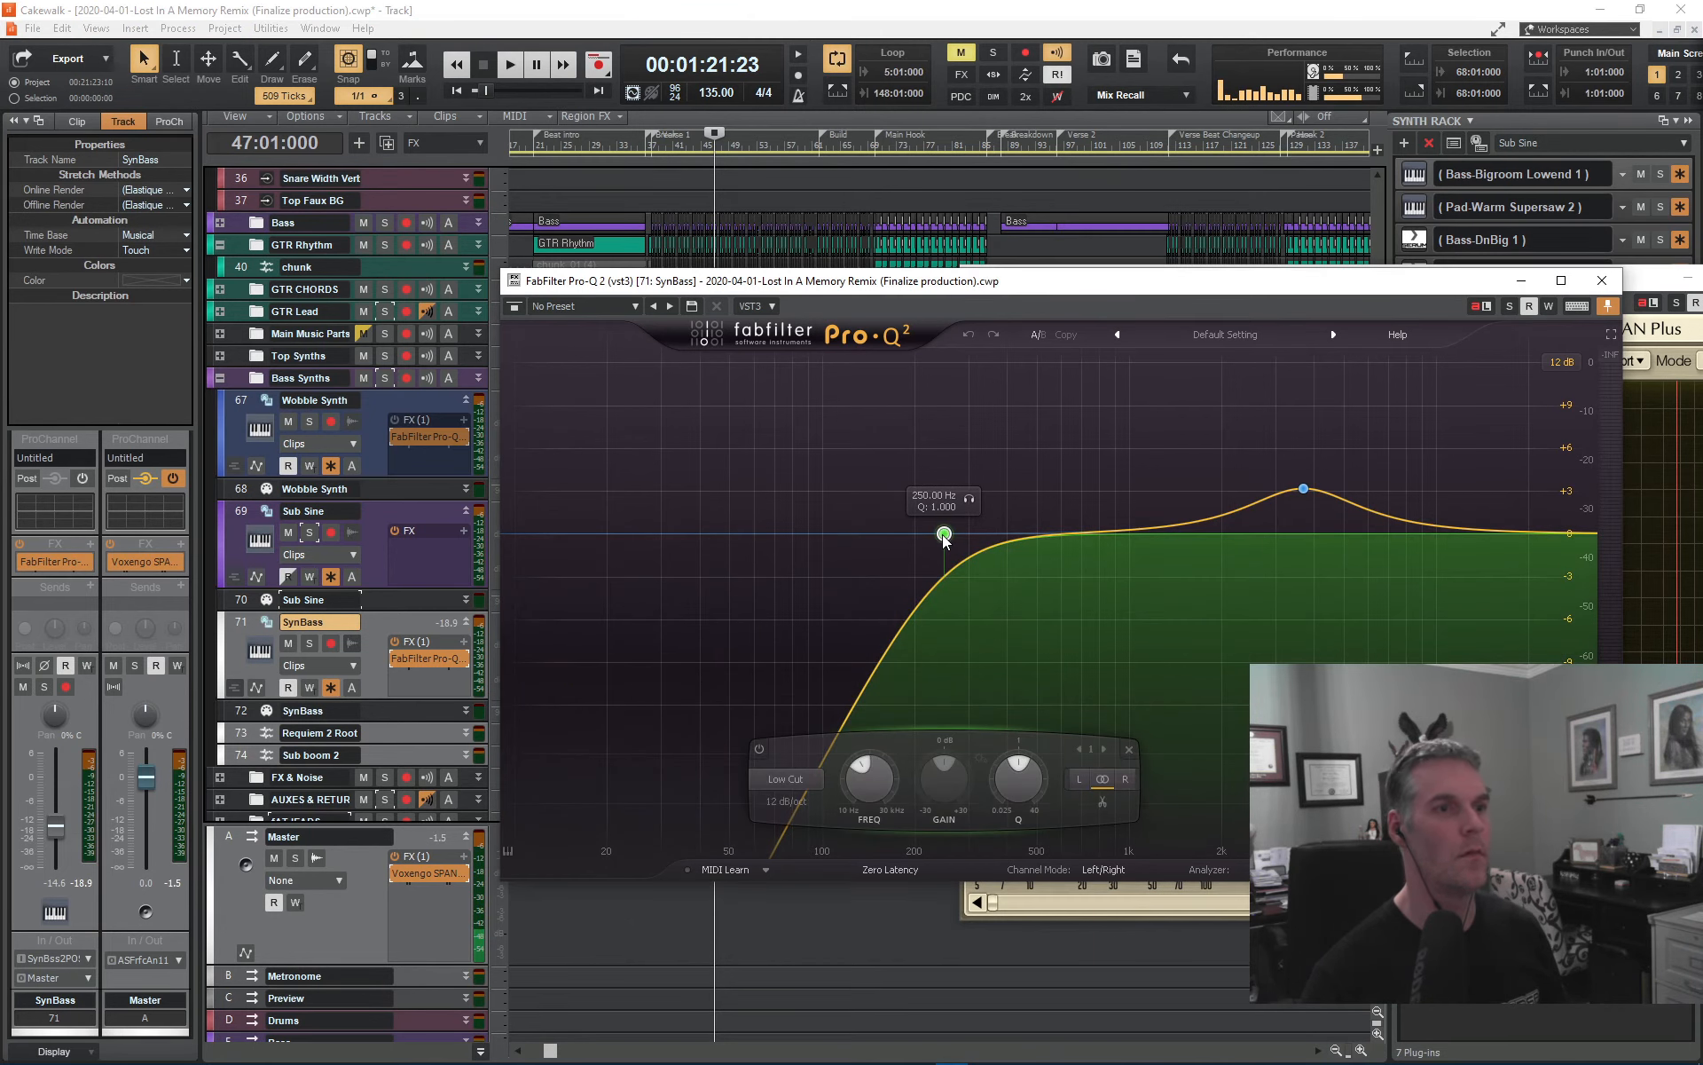
left_click(1104, 869)
left_click(1128, 911)
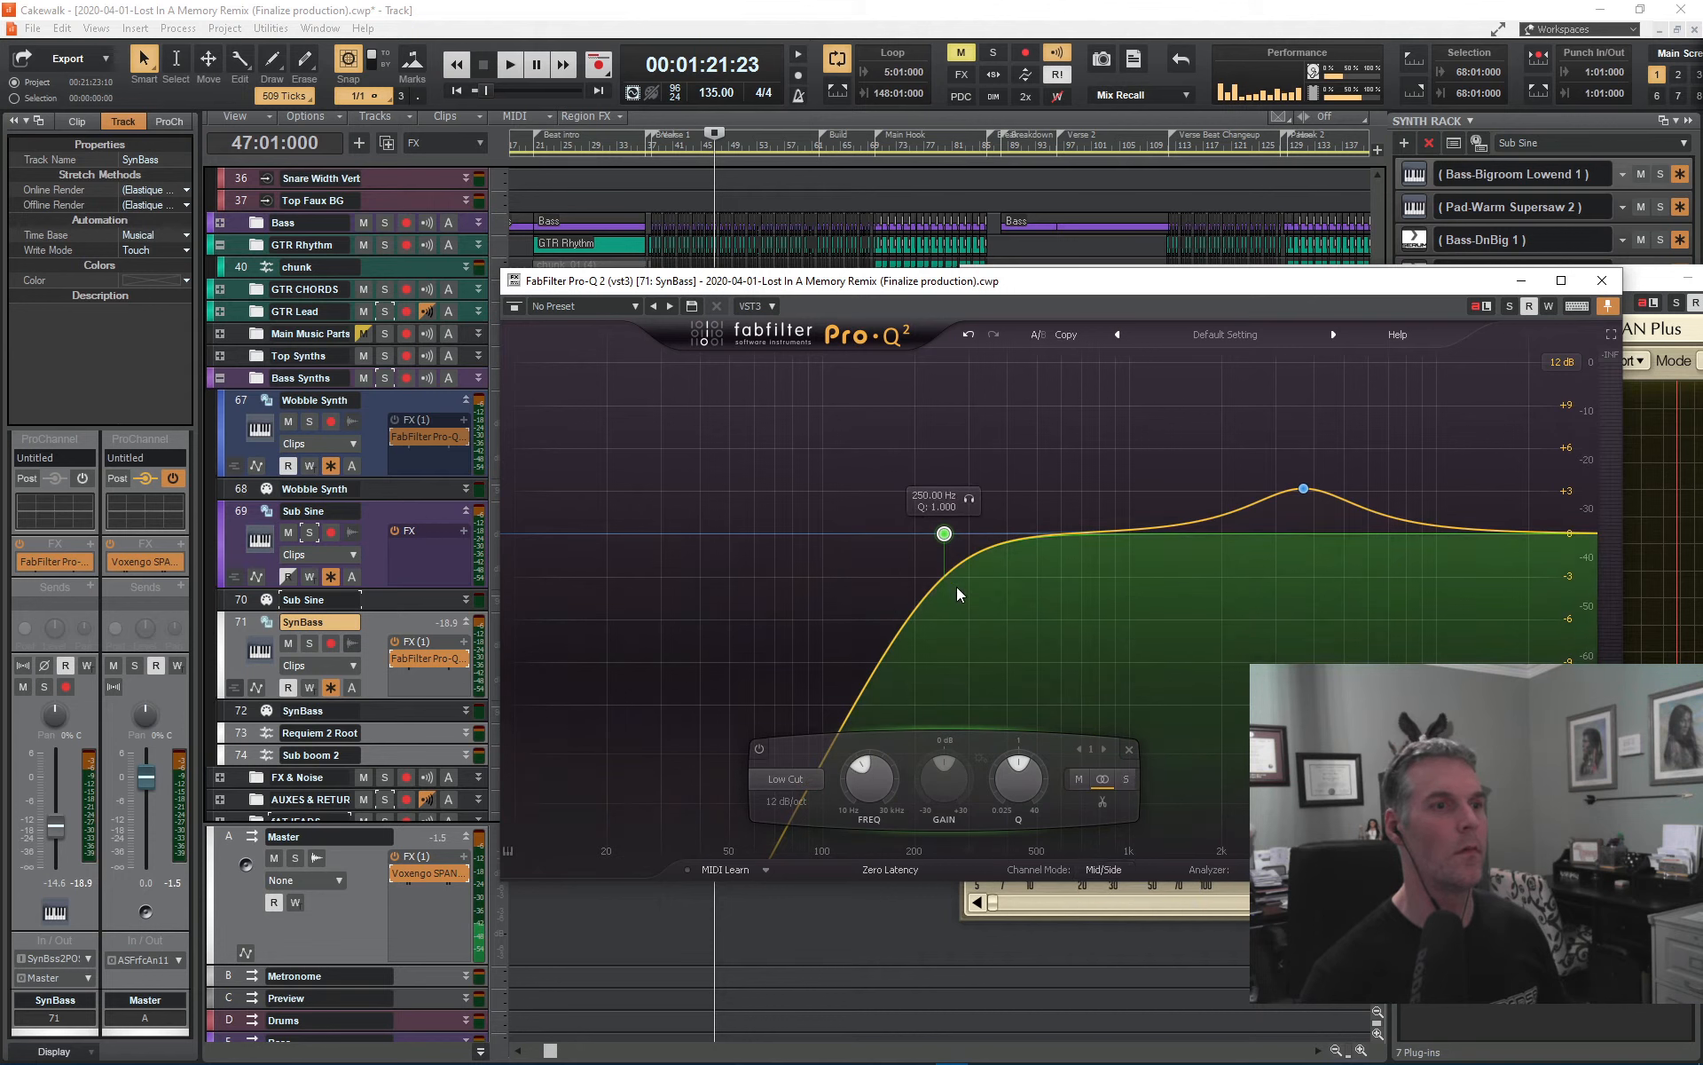
- Set SynBass's low cut to 150 Hz on the side channel and delete the bell band near 3.7 kHz
left_click_drag(944, 536, 855, 541)
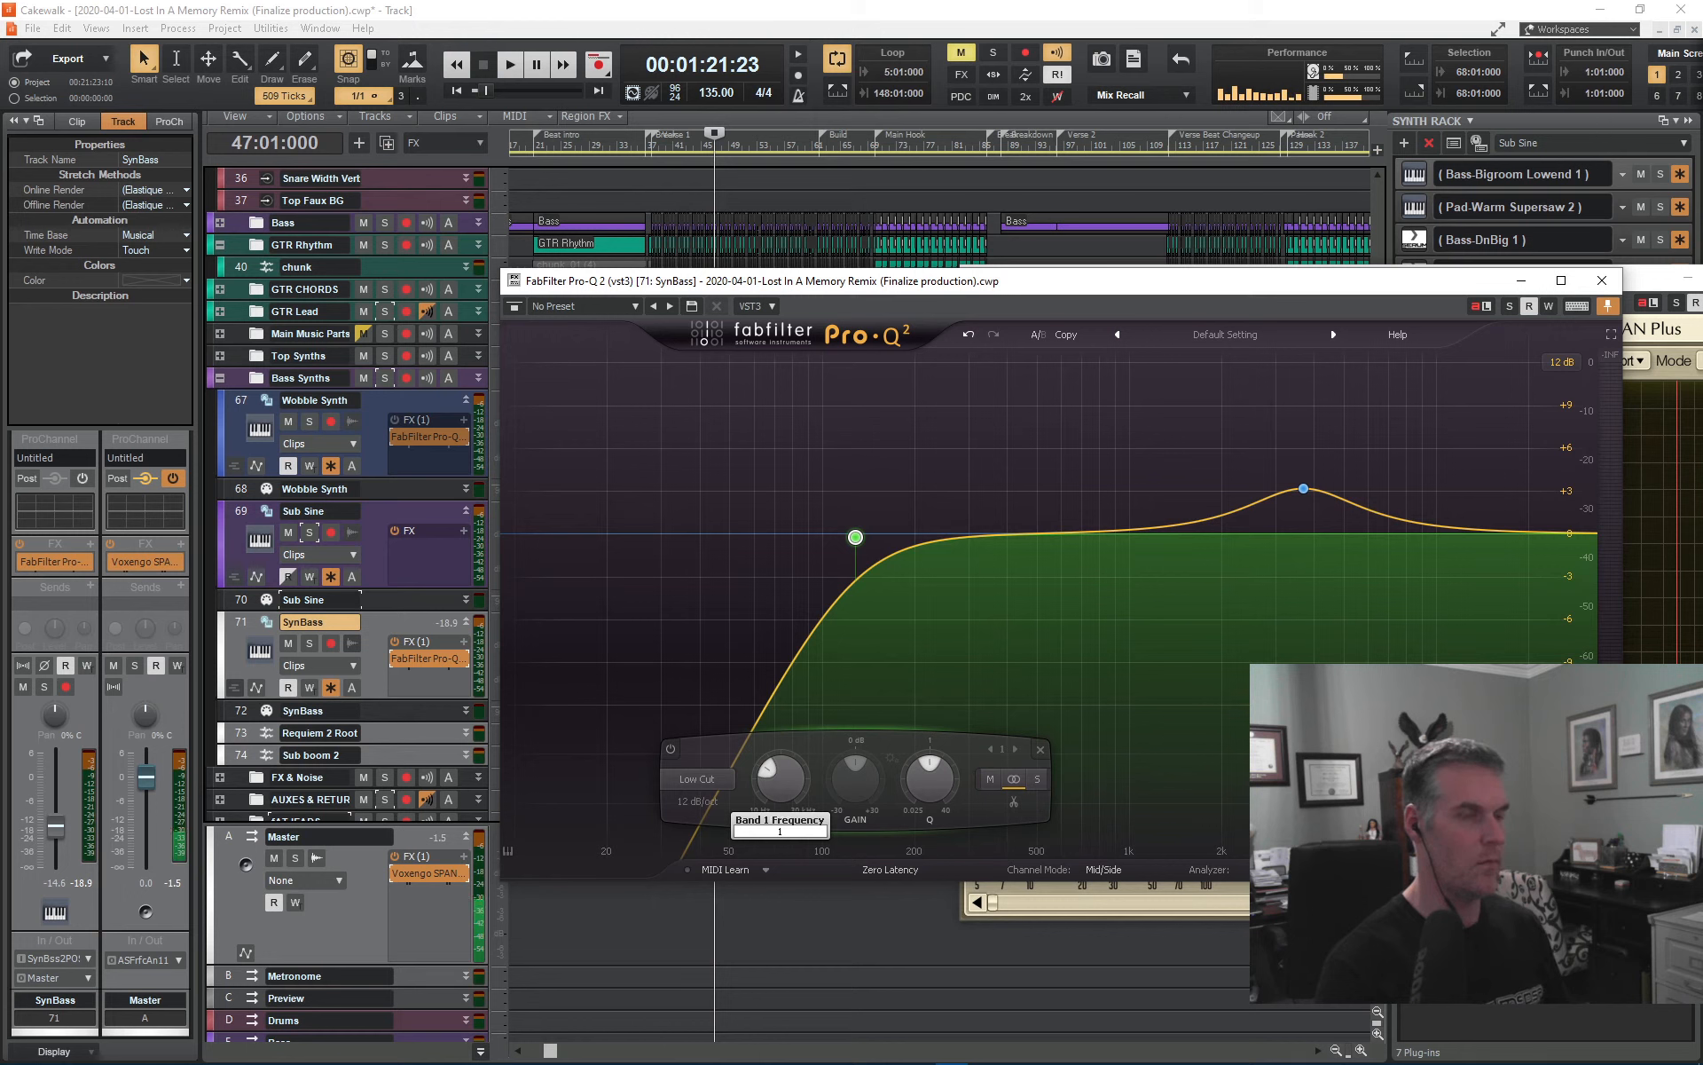
type("0")
key("Return")
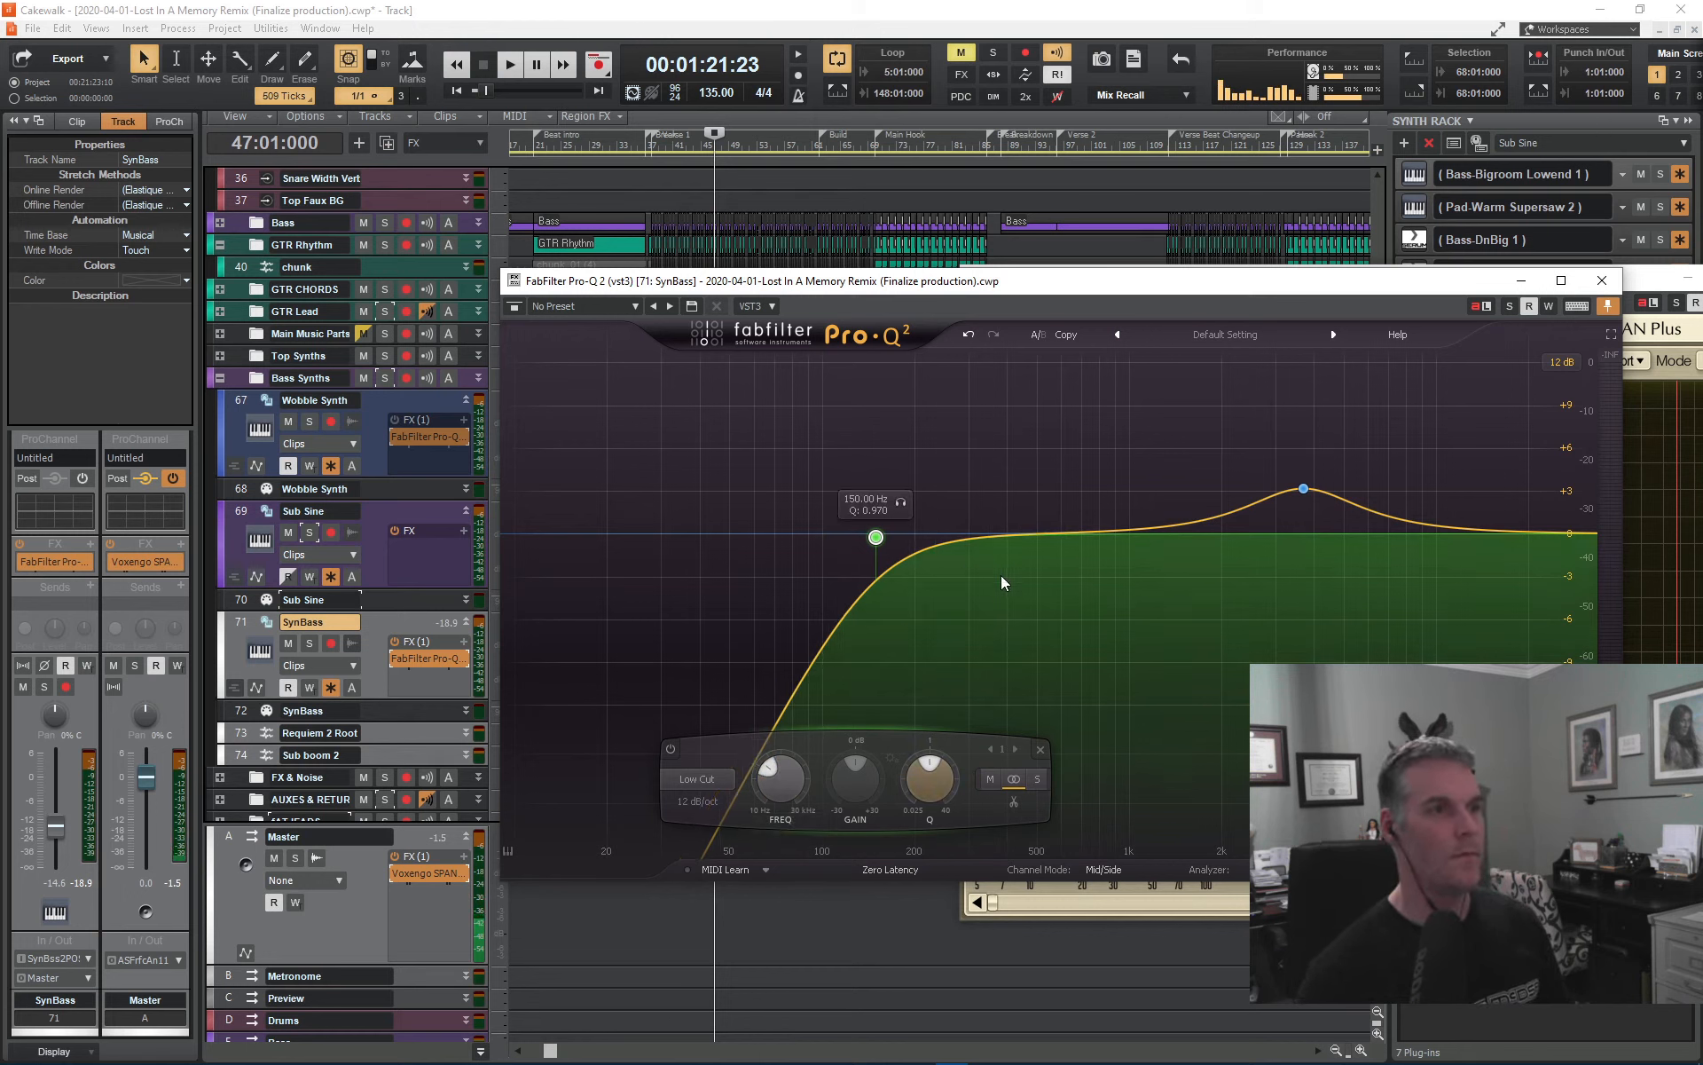
left_click(1303, 489)
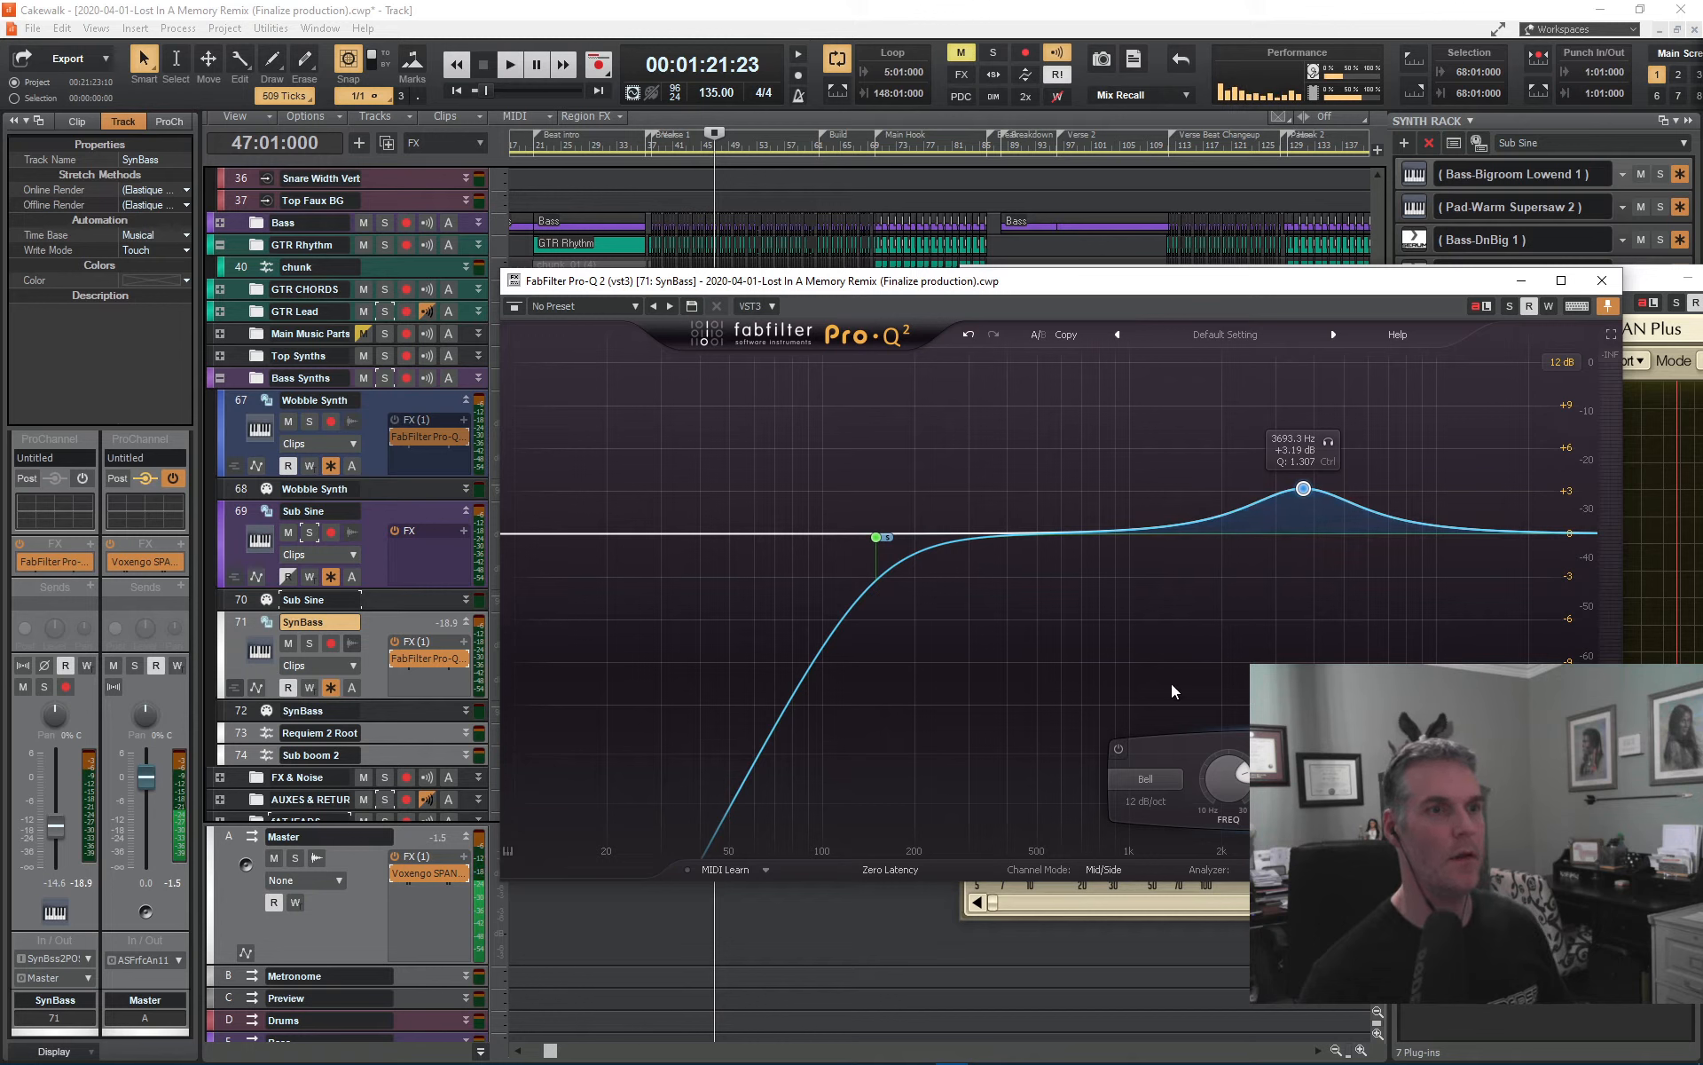
right_click(1304, 489)
mouse_move(1387, 525)
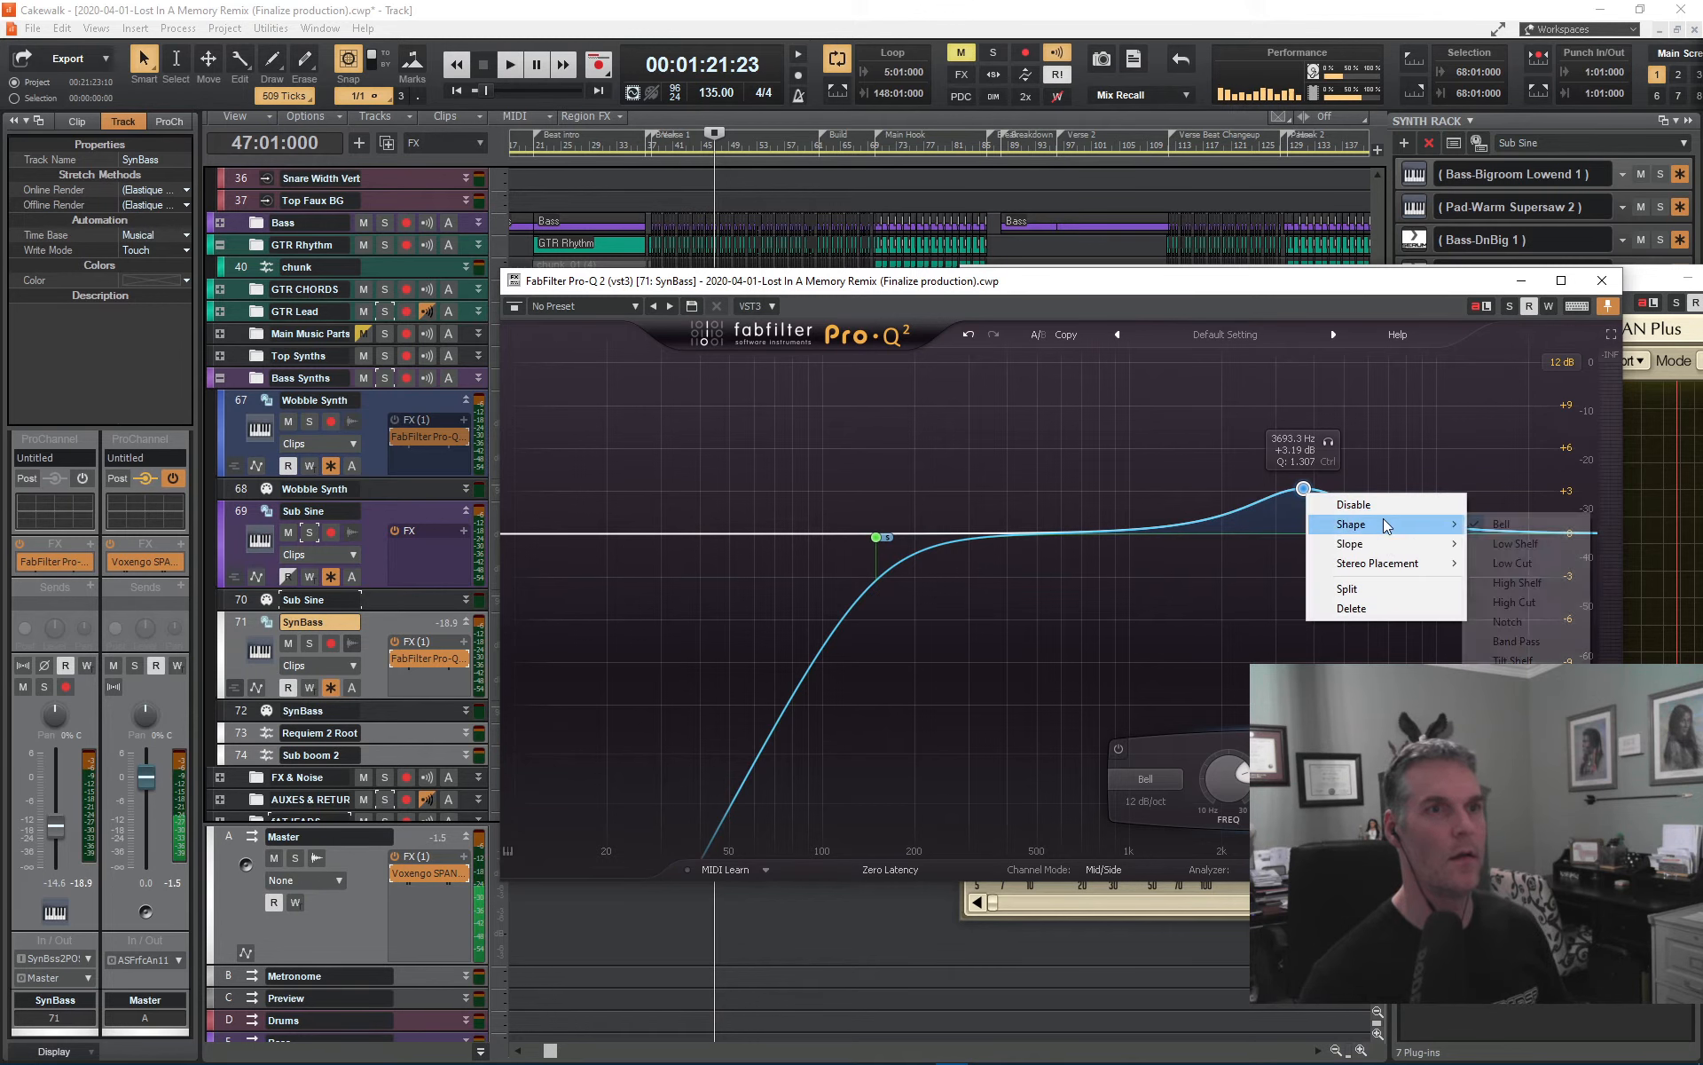
left_click(1389, 607)
- Solo SynBass and play it from bar 79, comparing the Pro-Q 2 curve with the SPAN Plus spectrum
key("space")
left_click(310, 644)
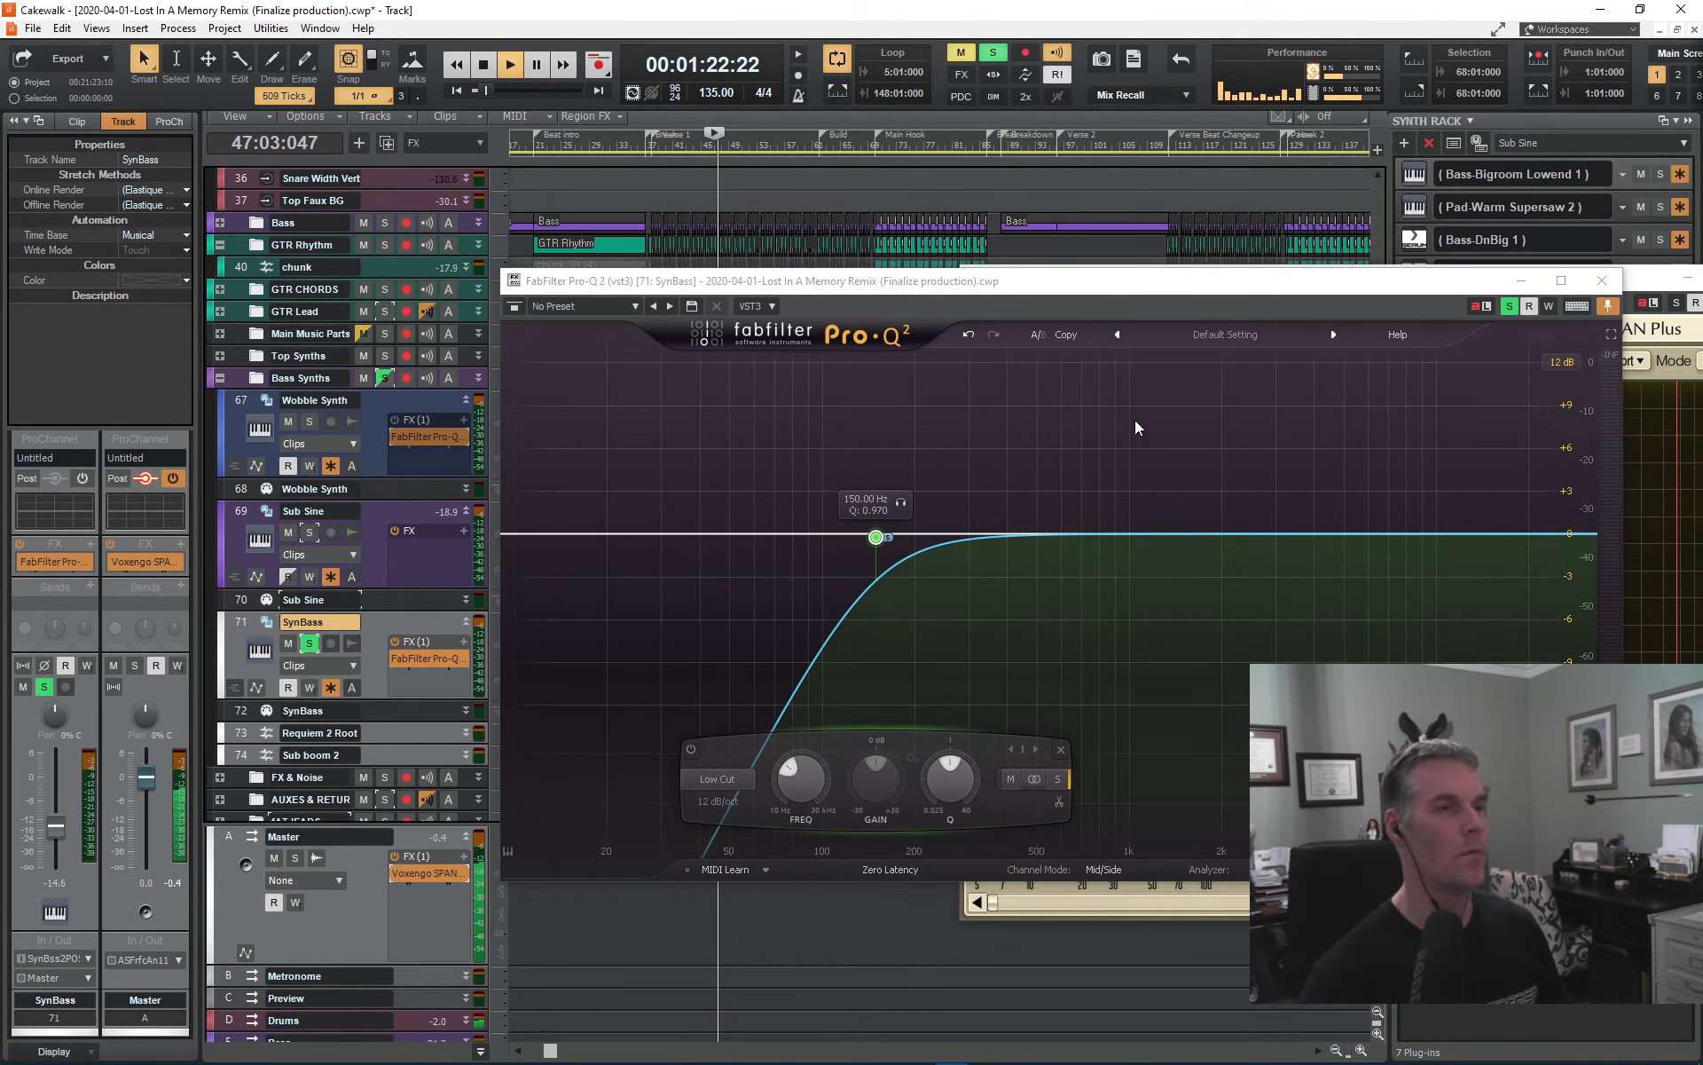
left_click_drag(1017, 291, 697, 730)
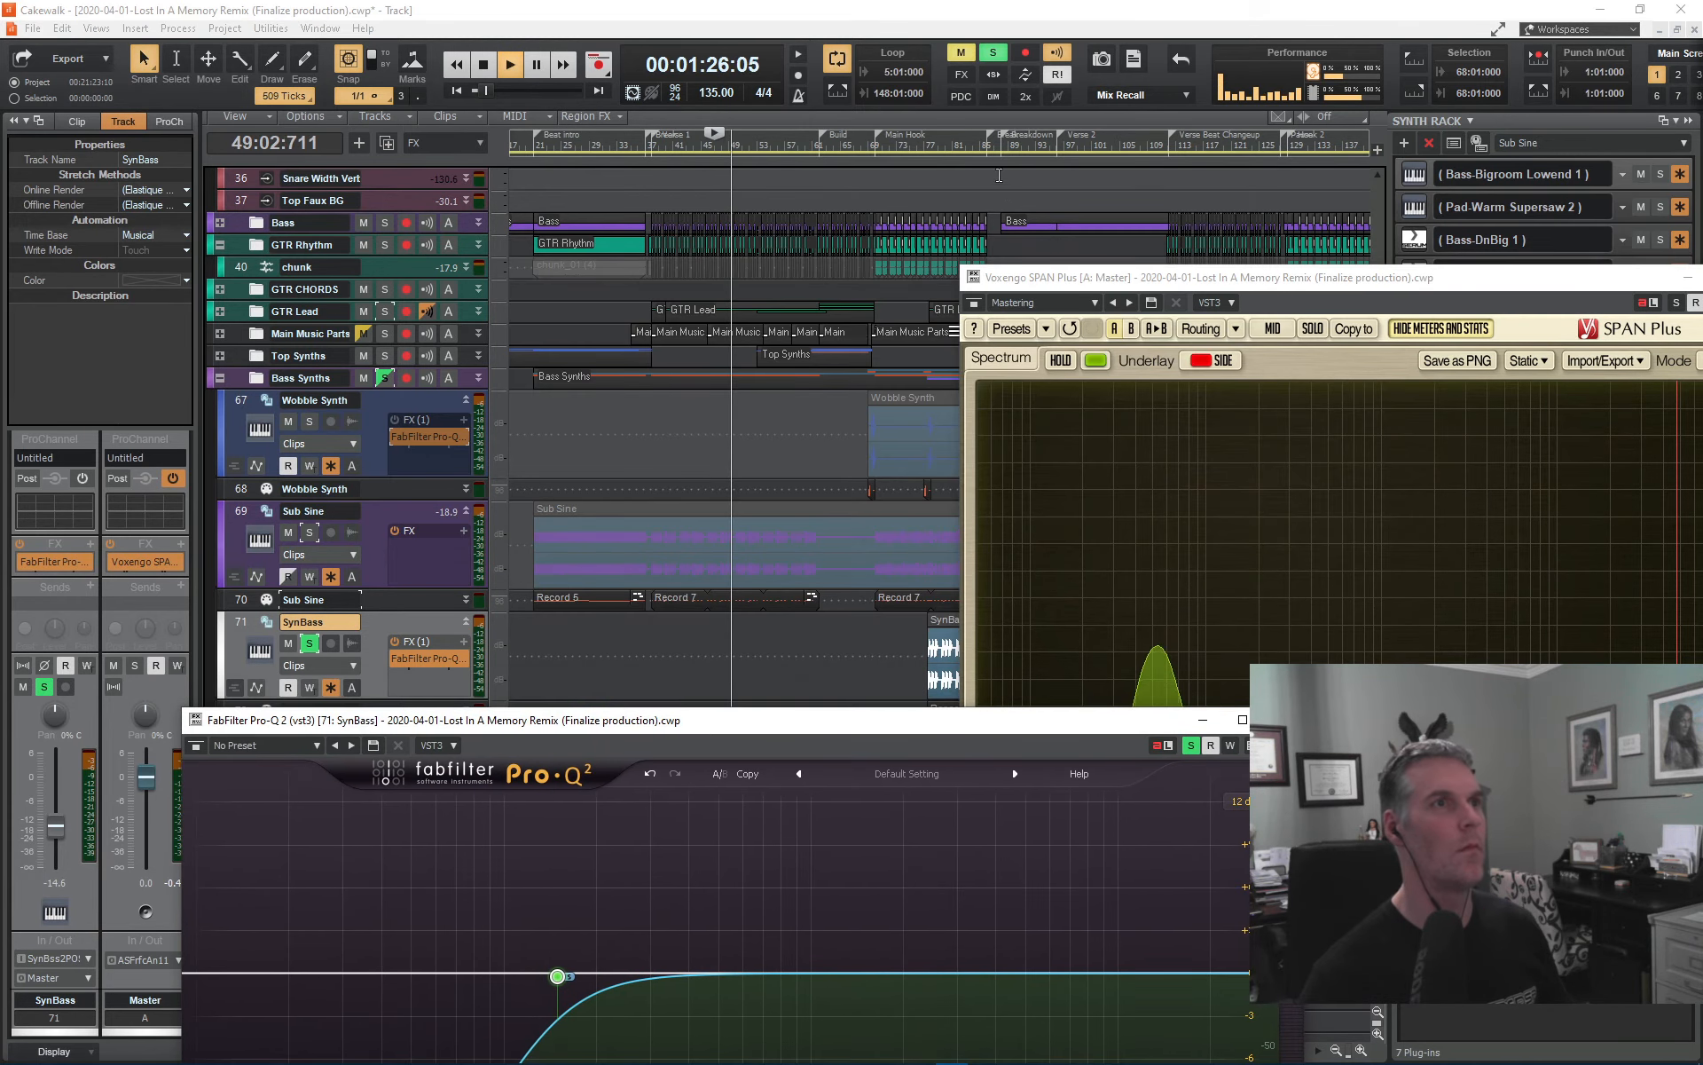
left_click(938, 149)
left_click_drag(716, 727, 818, 326)
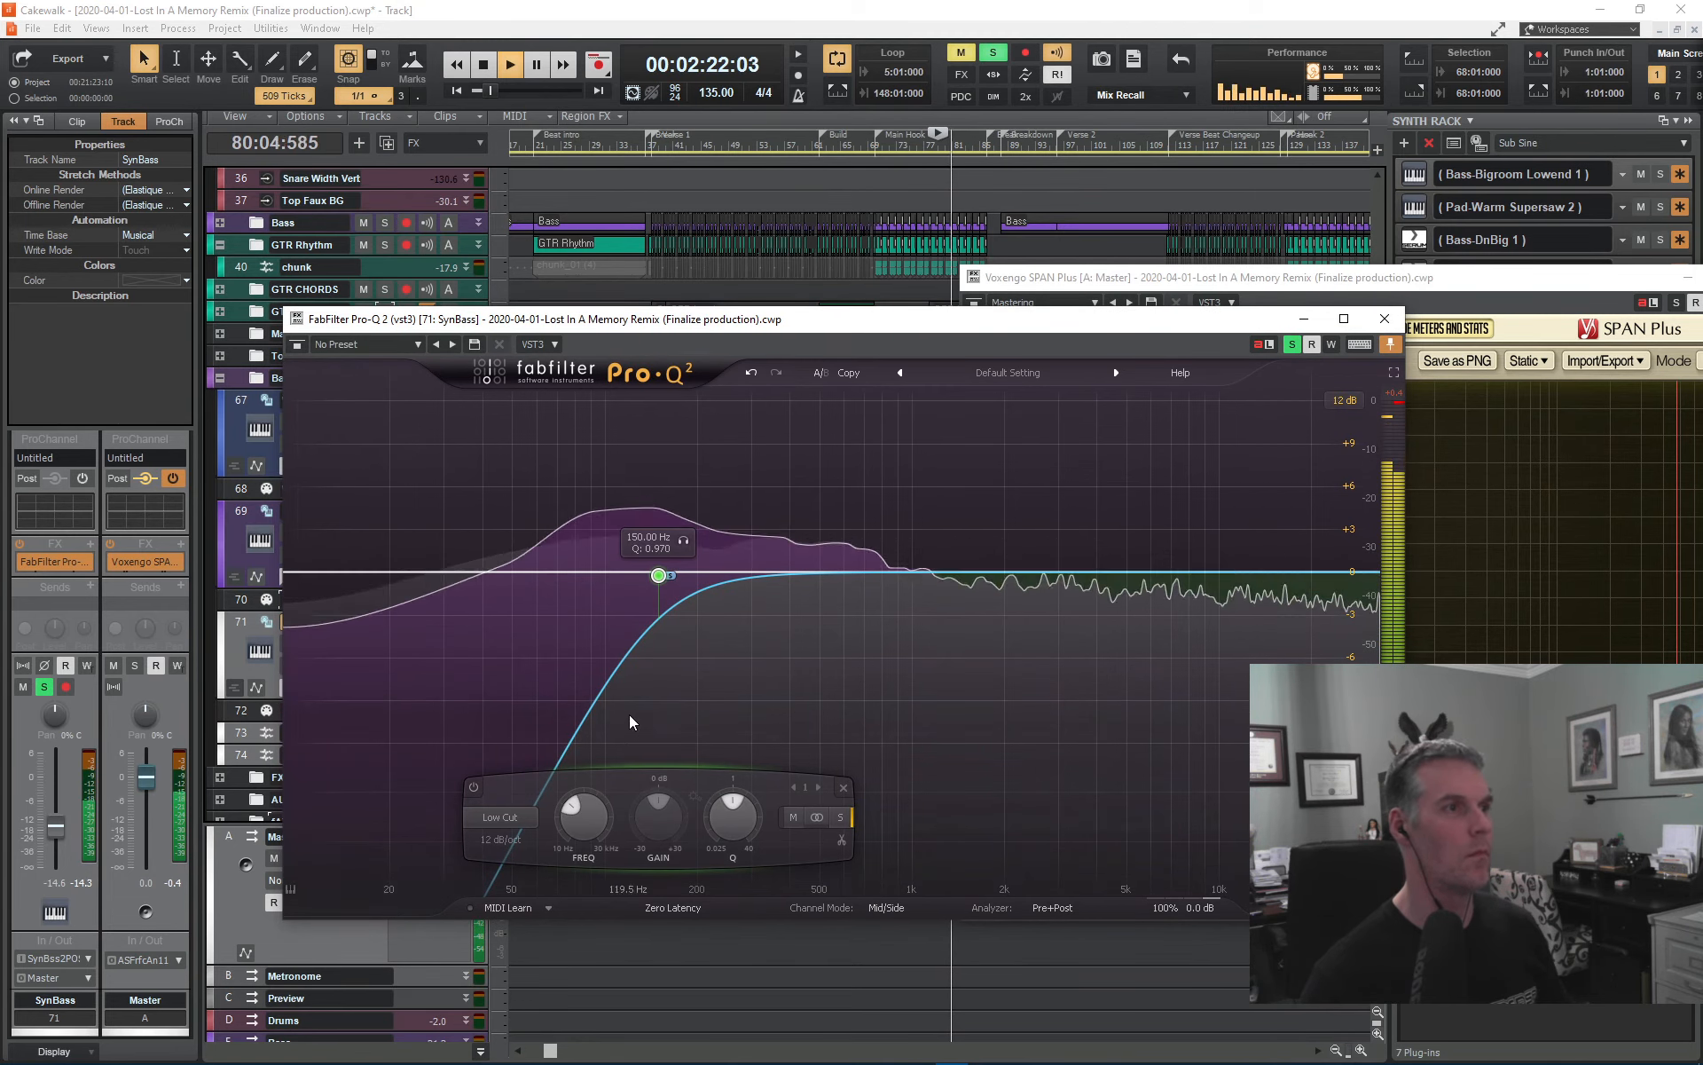
left_click(1409, 284)
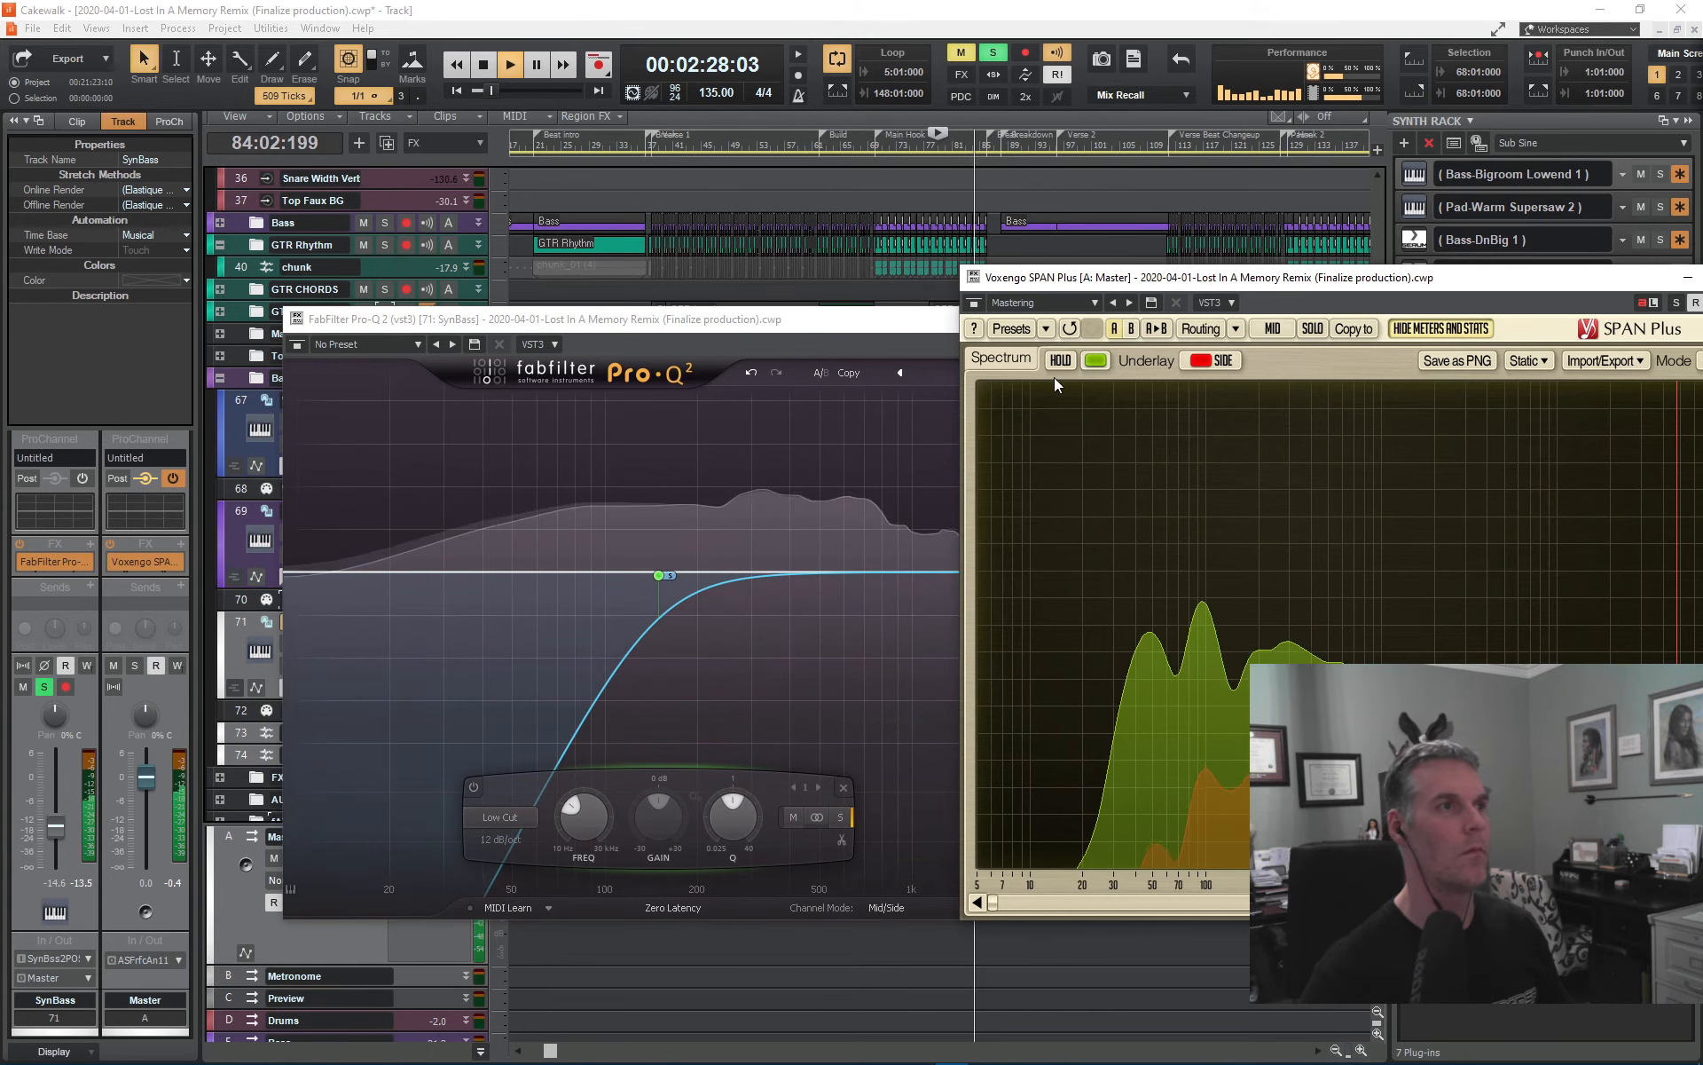
left_click_drag(887, 317, 983, 281)
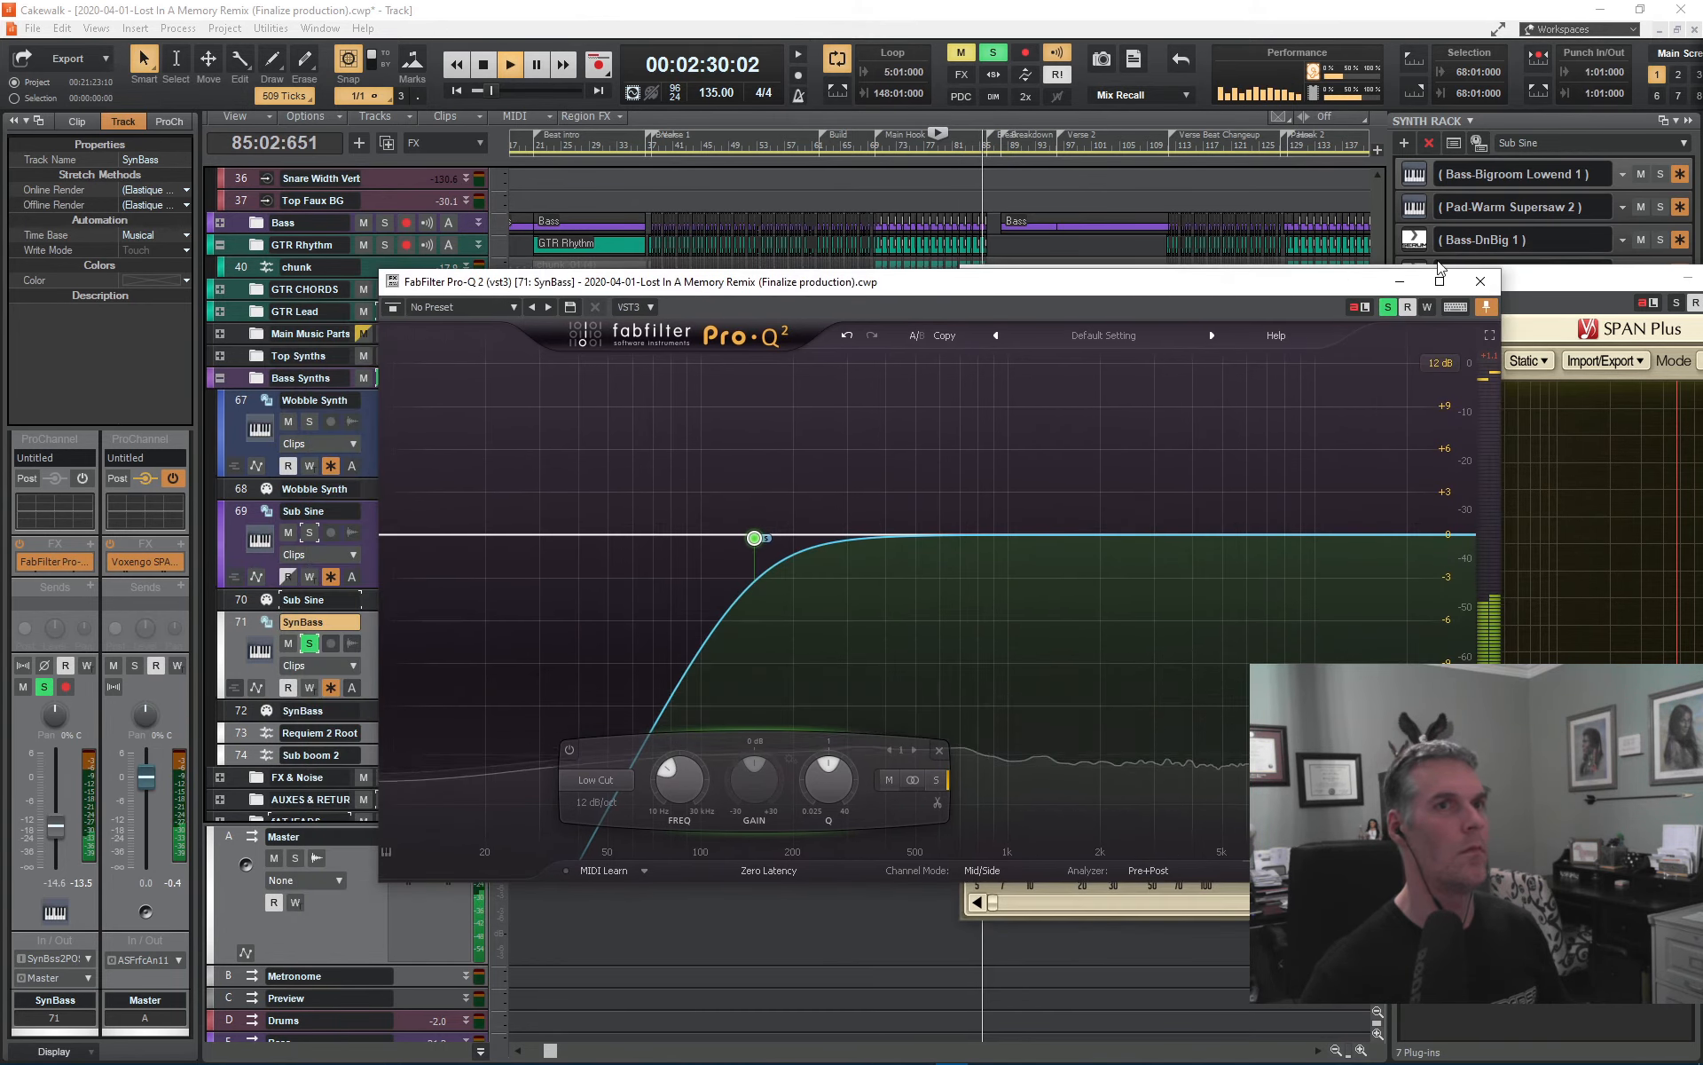
- Stop playback, close SynBass's Pro-Q 2, and solo the whole Bass Synths folder
key("space")
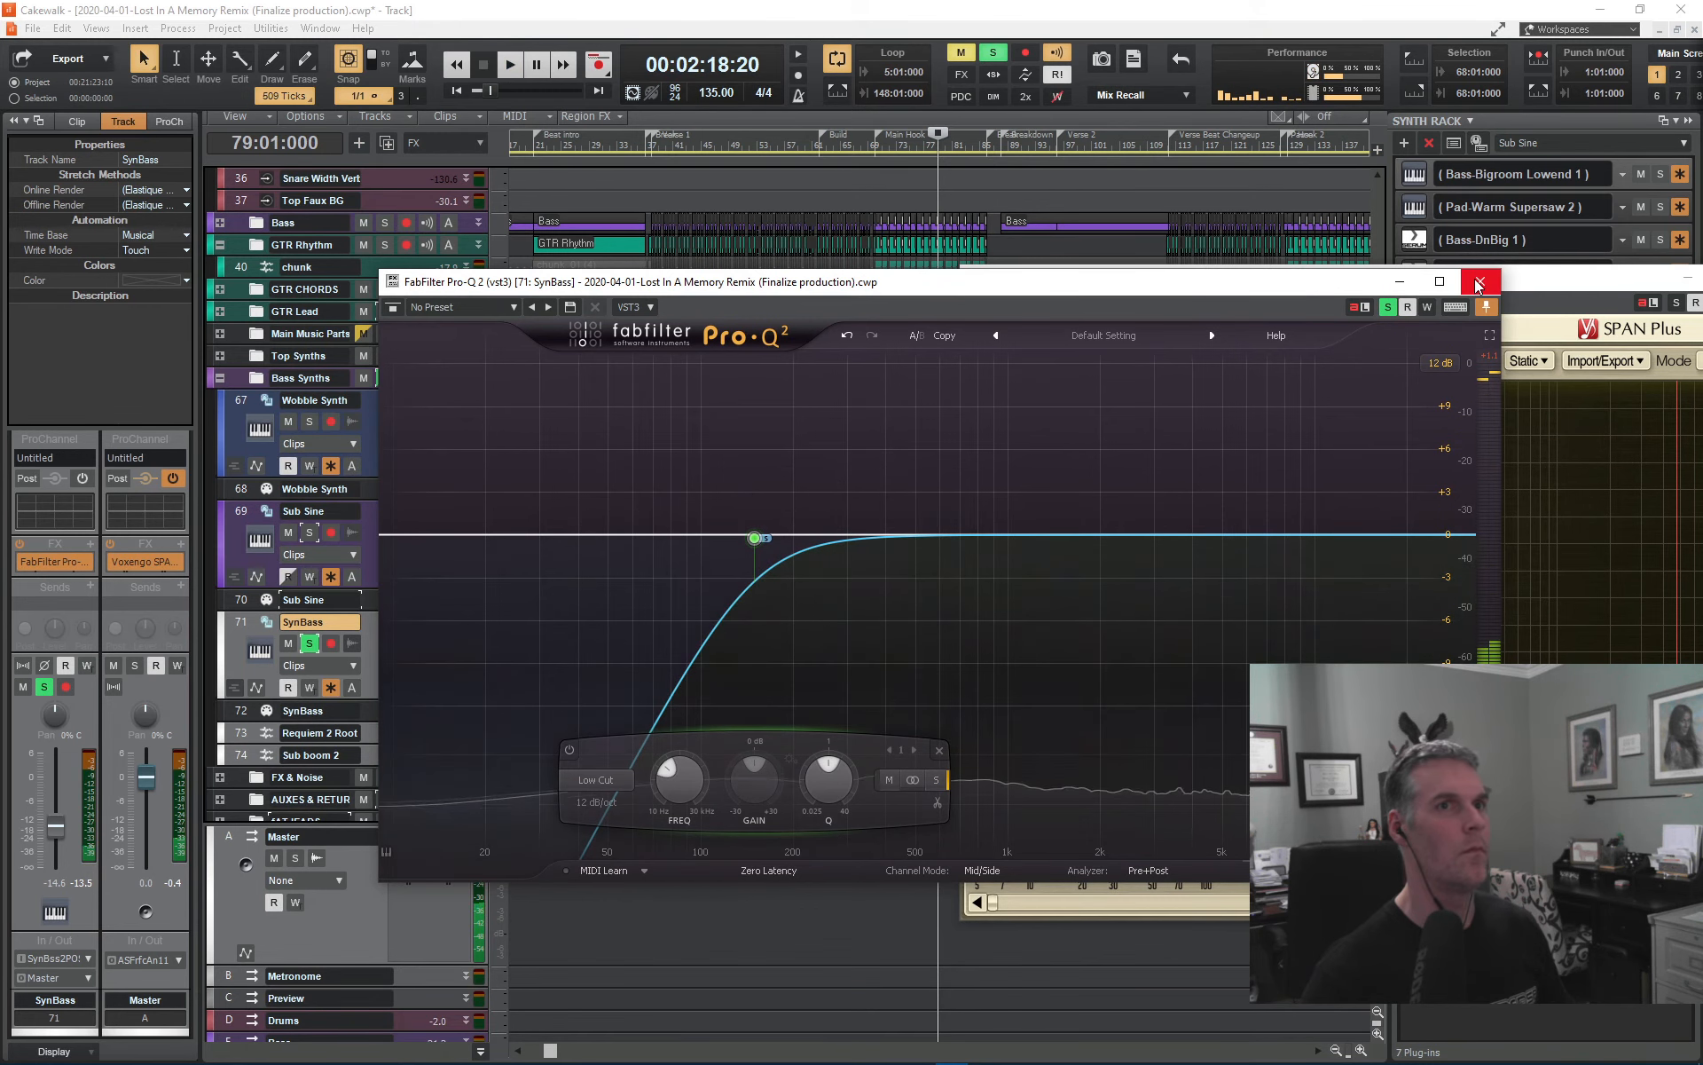
left_click(1479, 282)
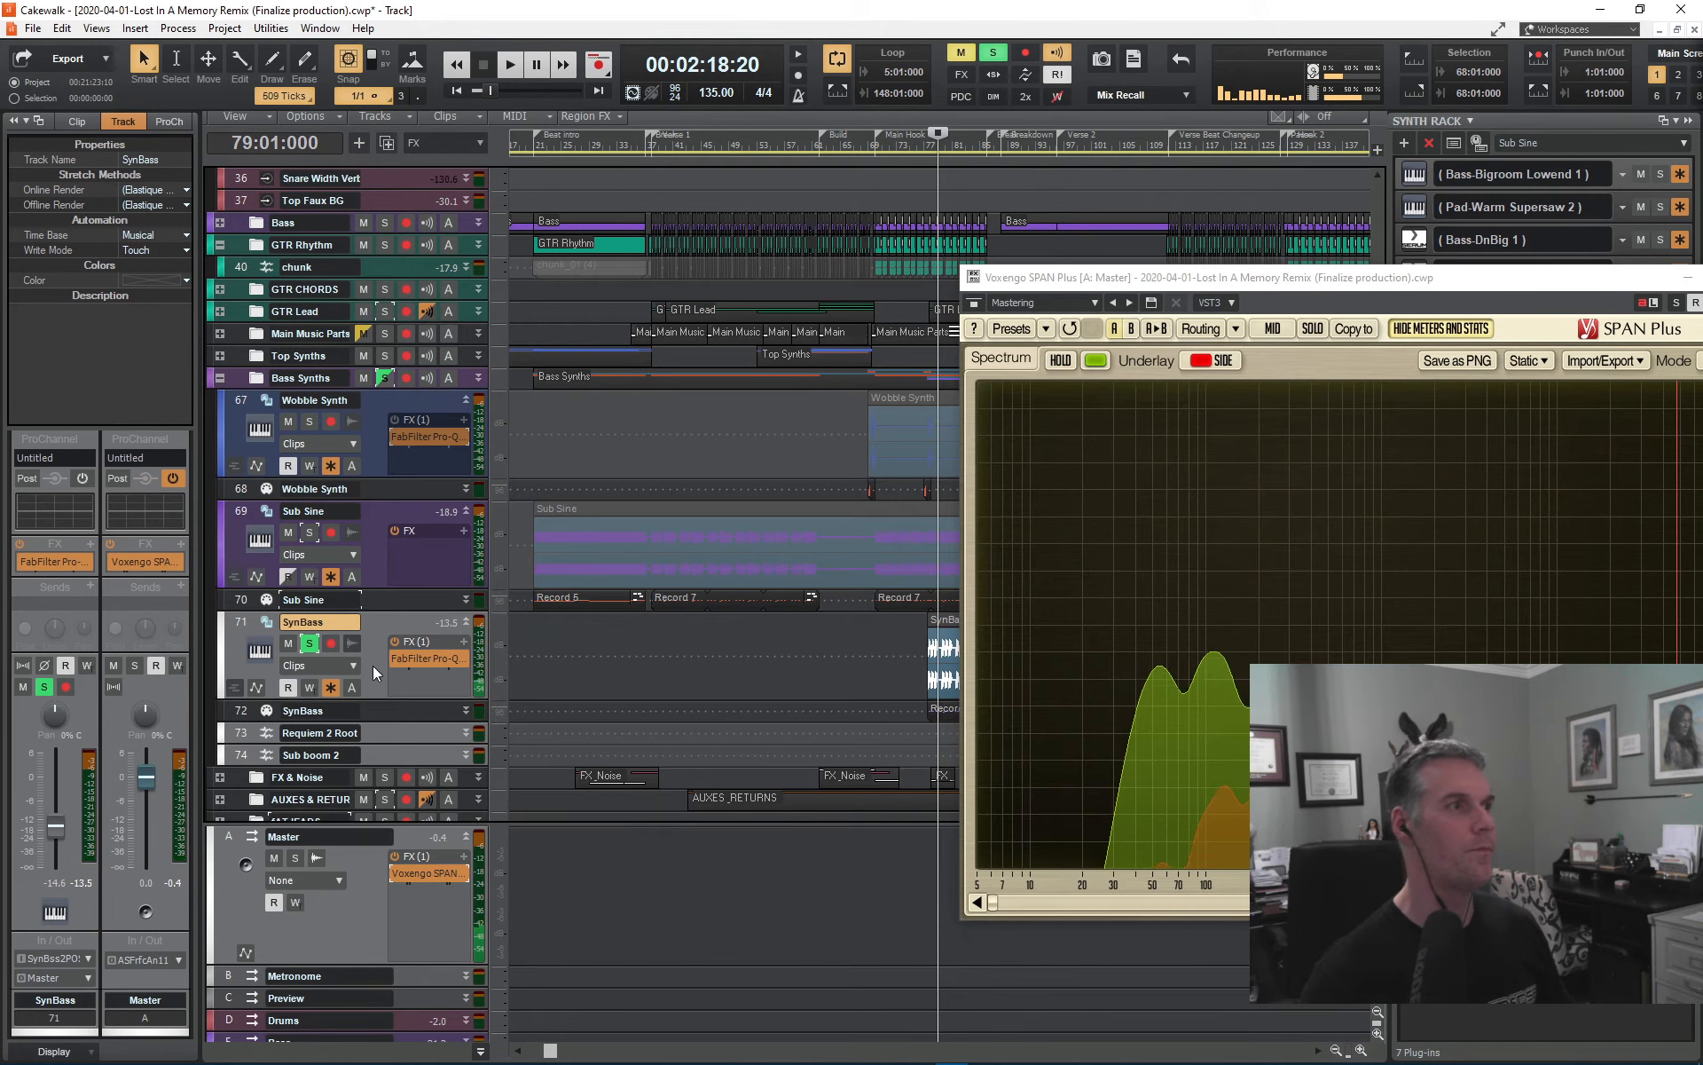
left_click(385, 379)
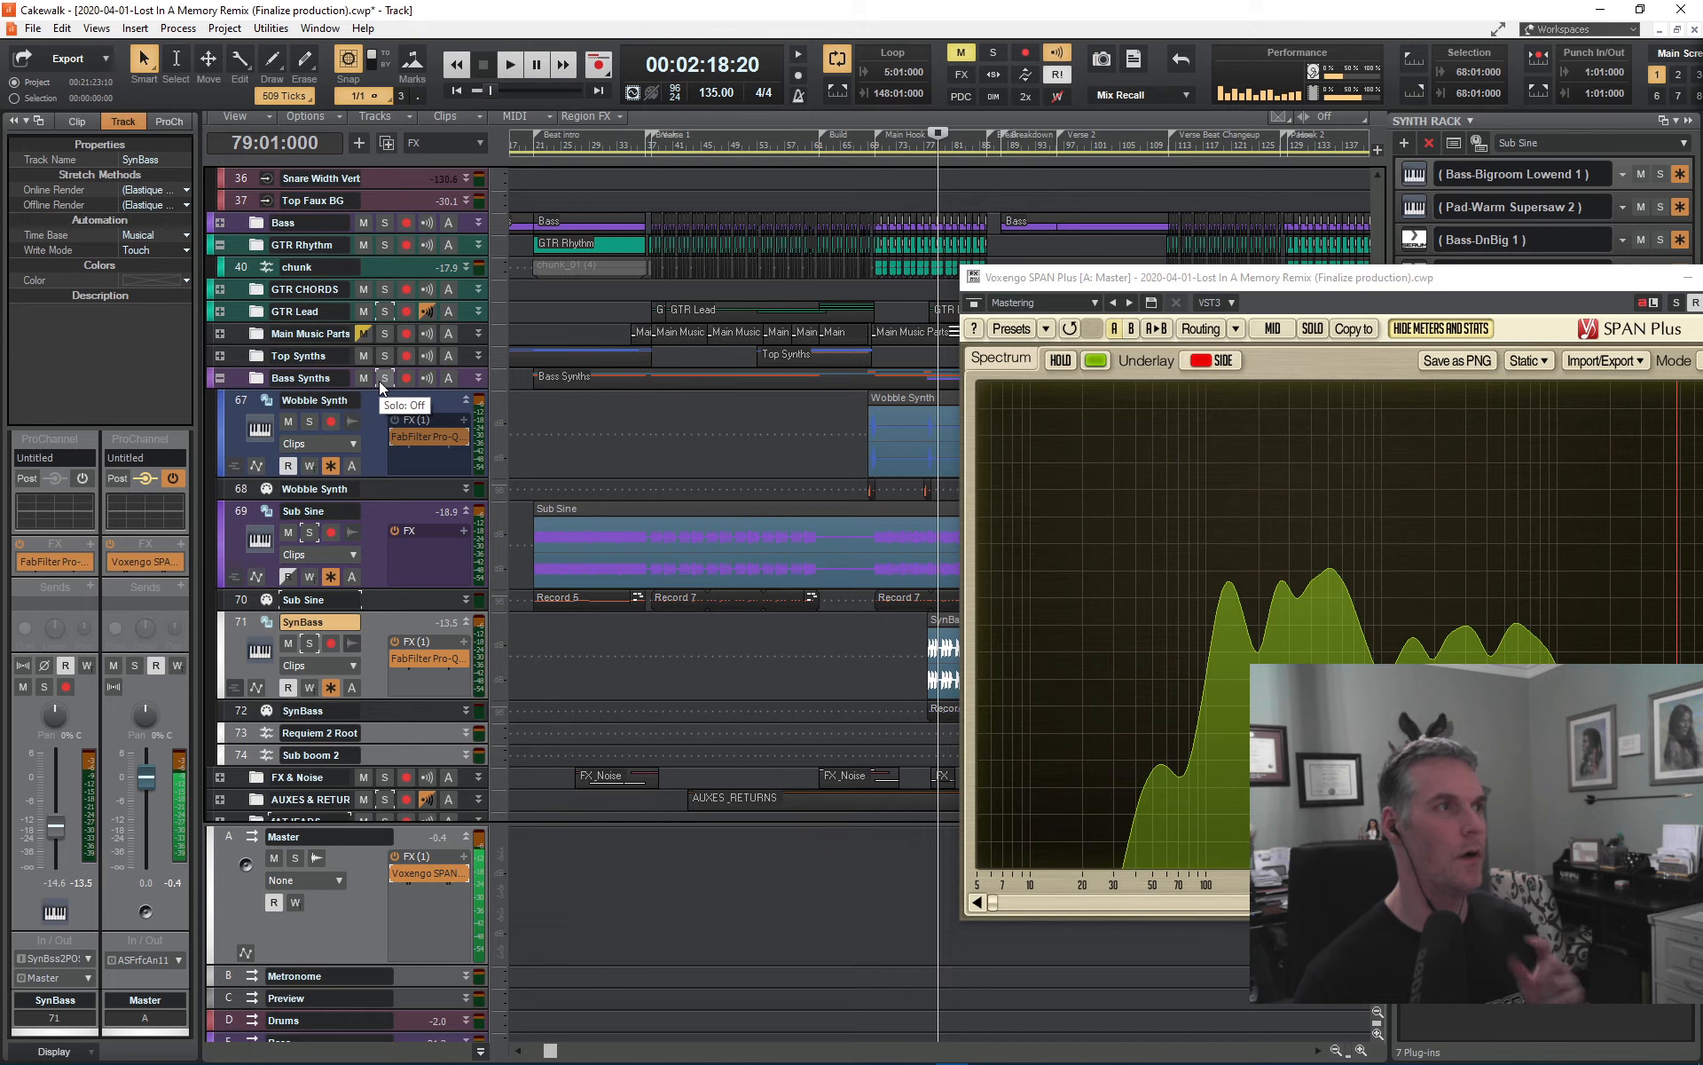
left_click(384, 379)
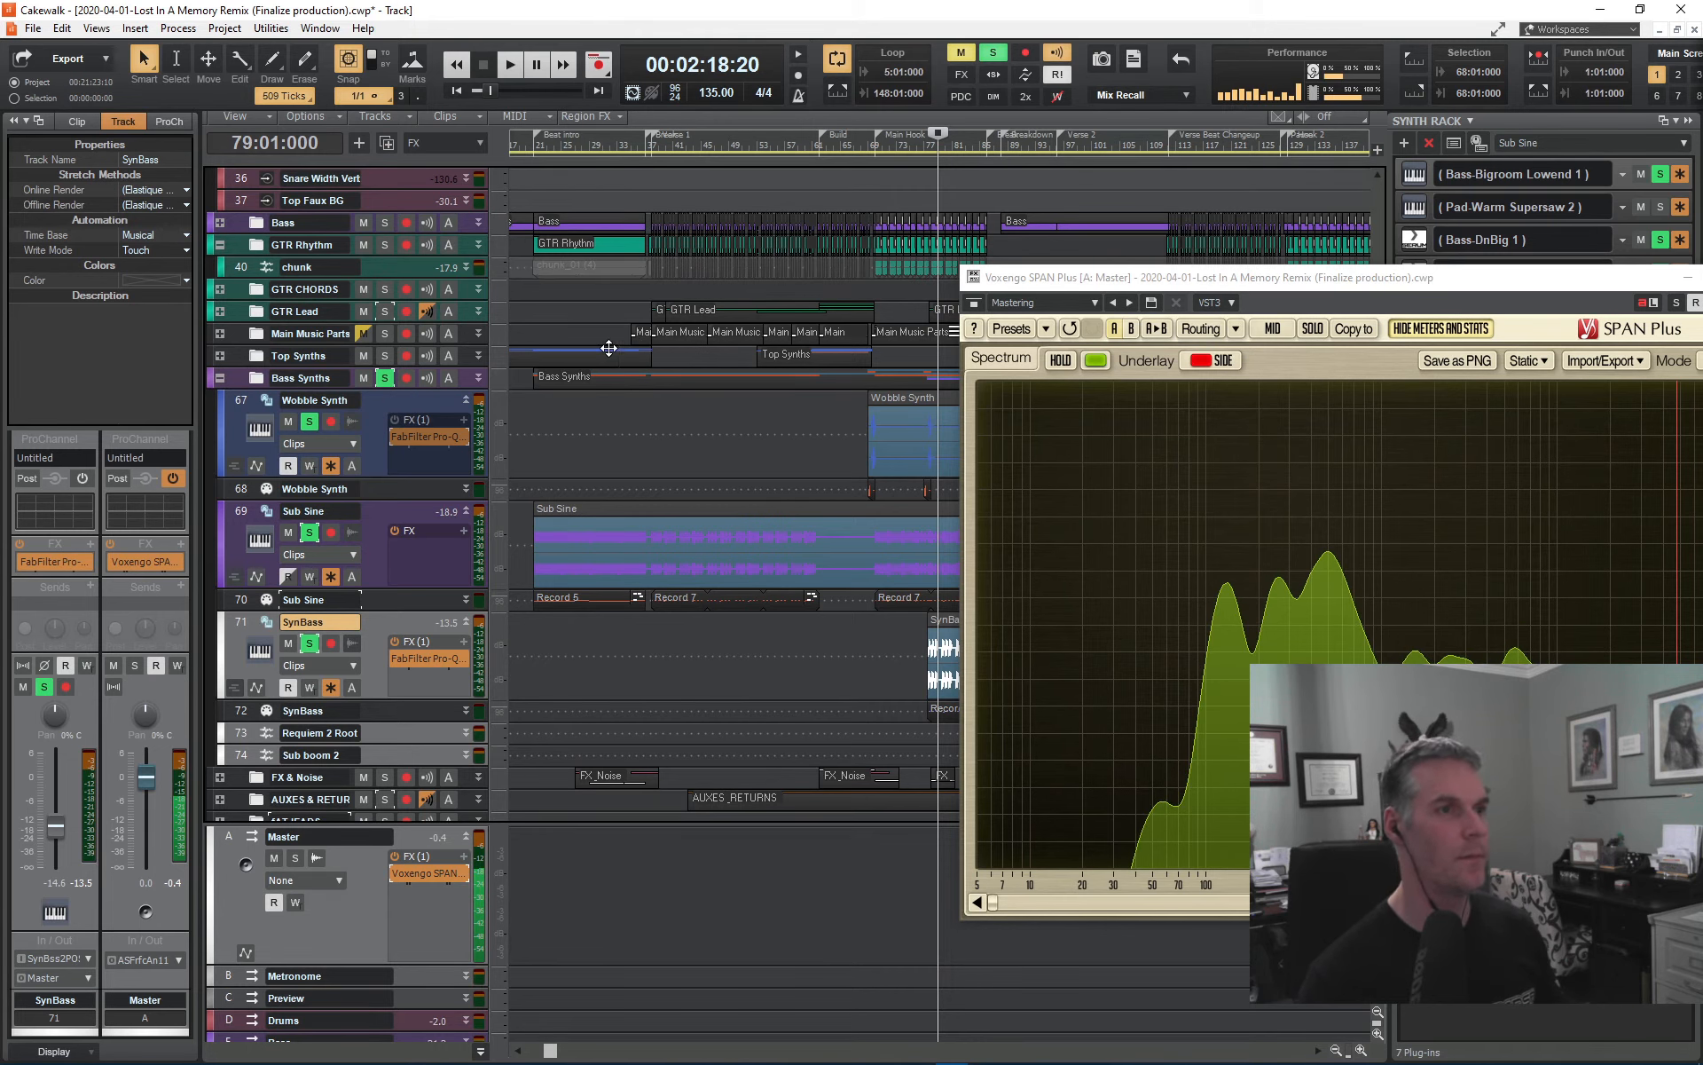
- Play the soloed Bass Synths folder from bar 79 against the SPAN Plus spectrum, and unsolo it before stopping playback
key("space")
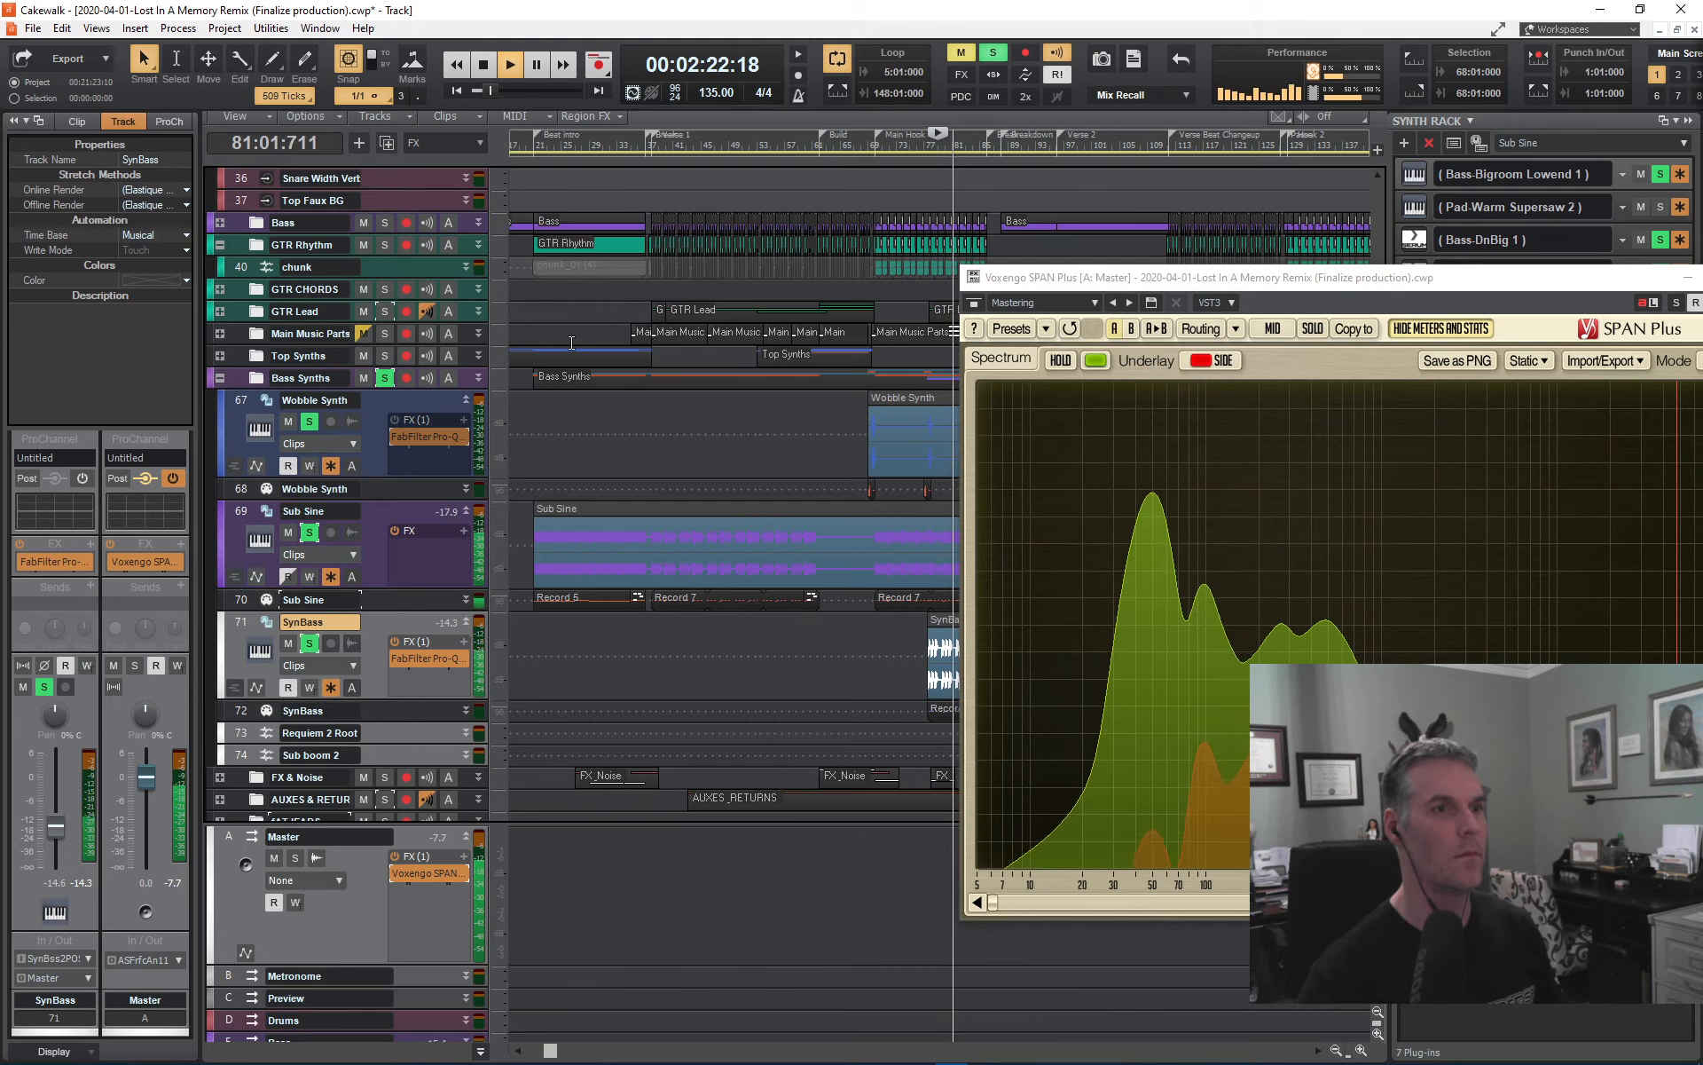
left_click(387, 379)
key("space")
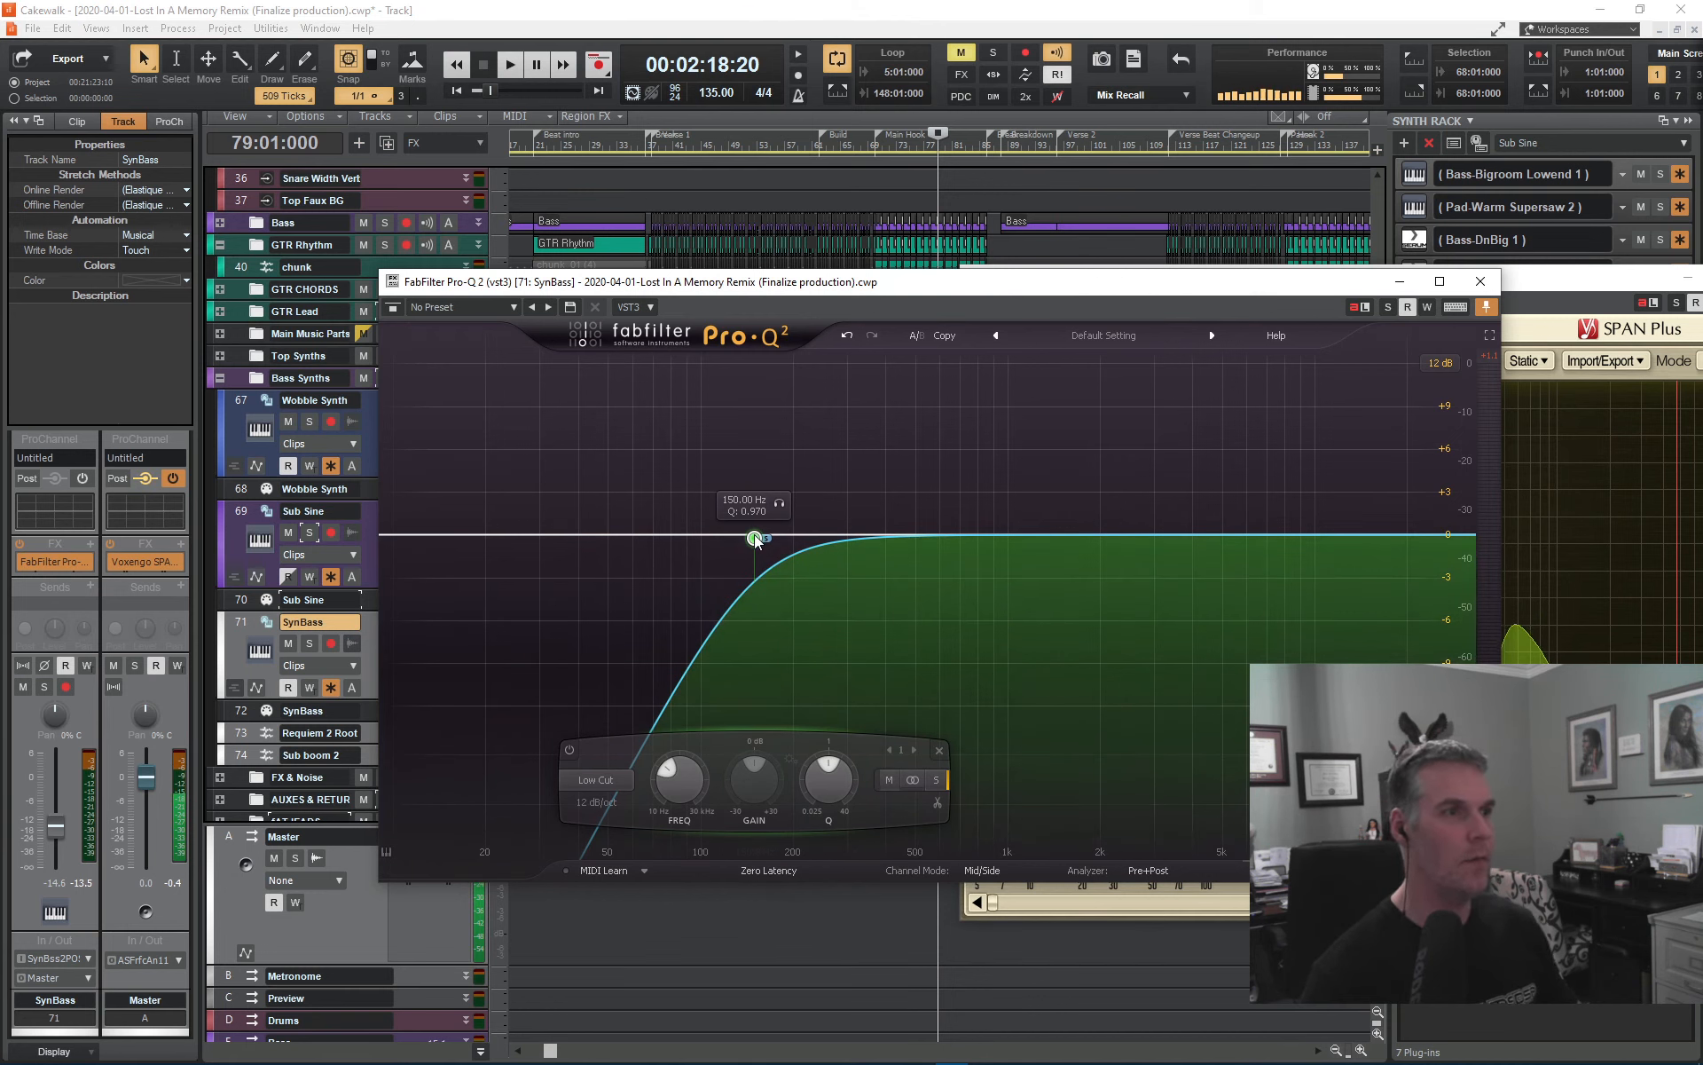
- Switch SynBass's 150 Hz low cut from side to stereo, and audition it with the Bass Synths folder soloed and in the full mix
left_click(914, 783)
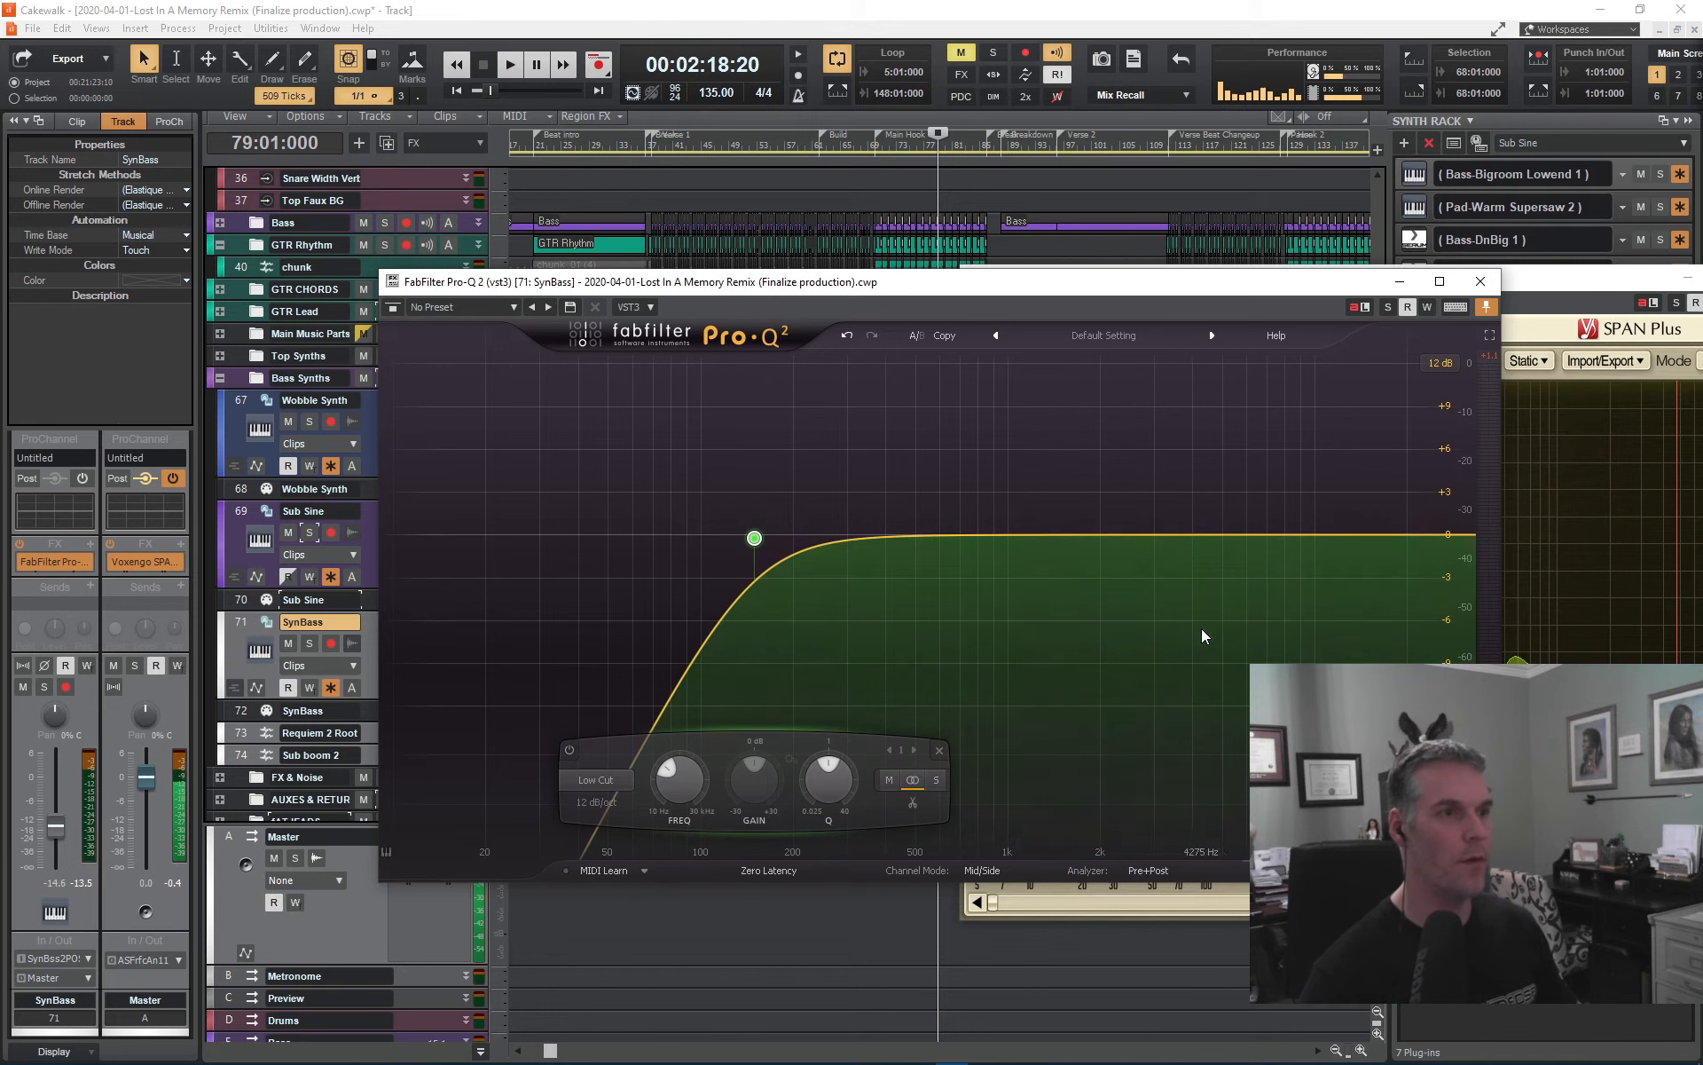
key("space")
left_click_drag(557, 284, 737, 273)
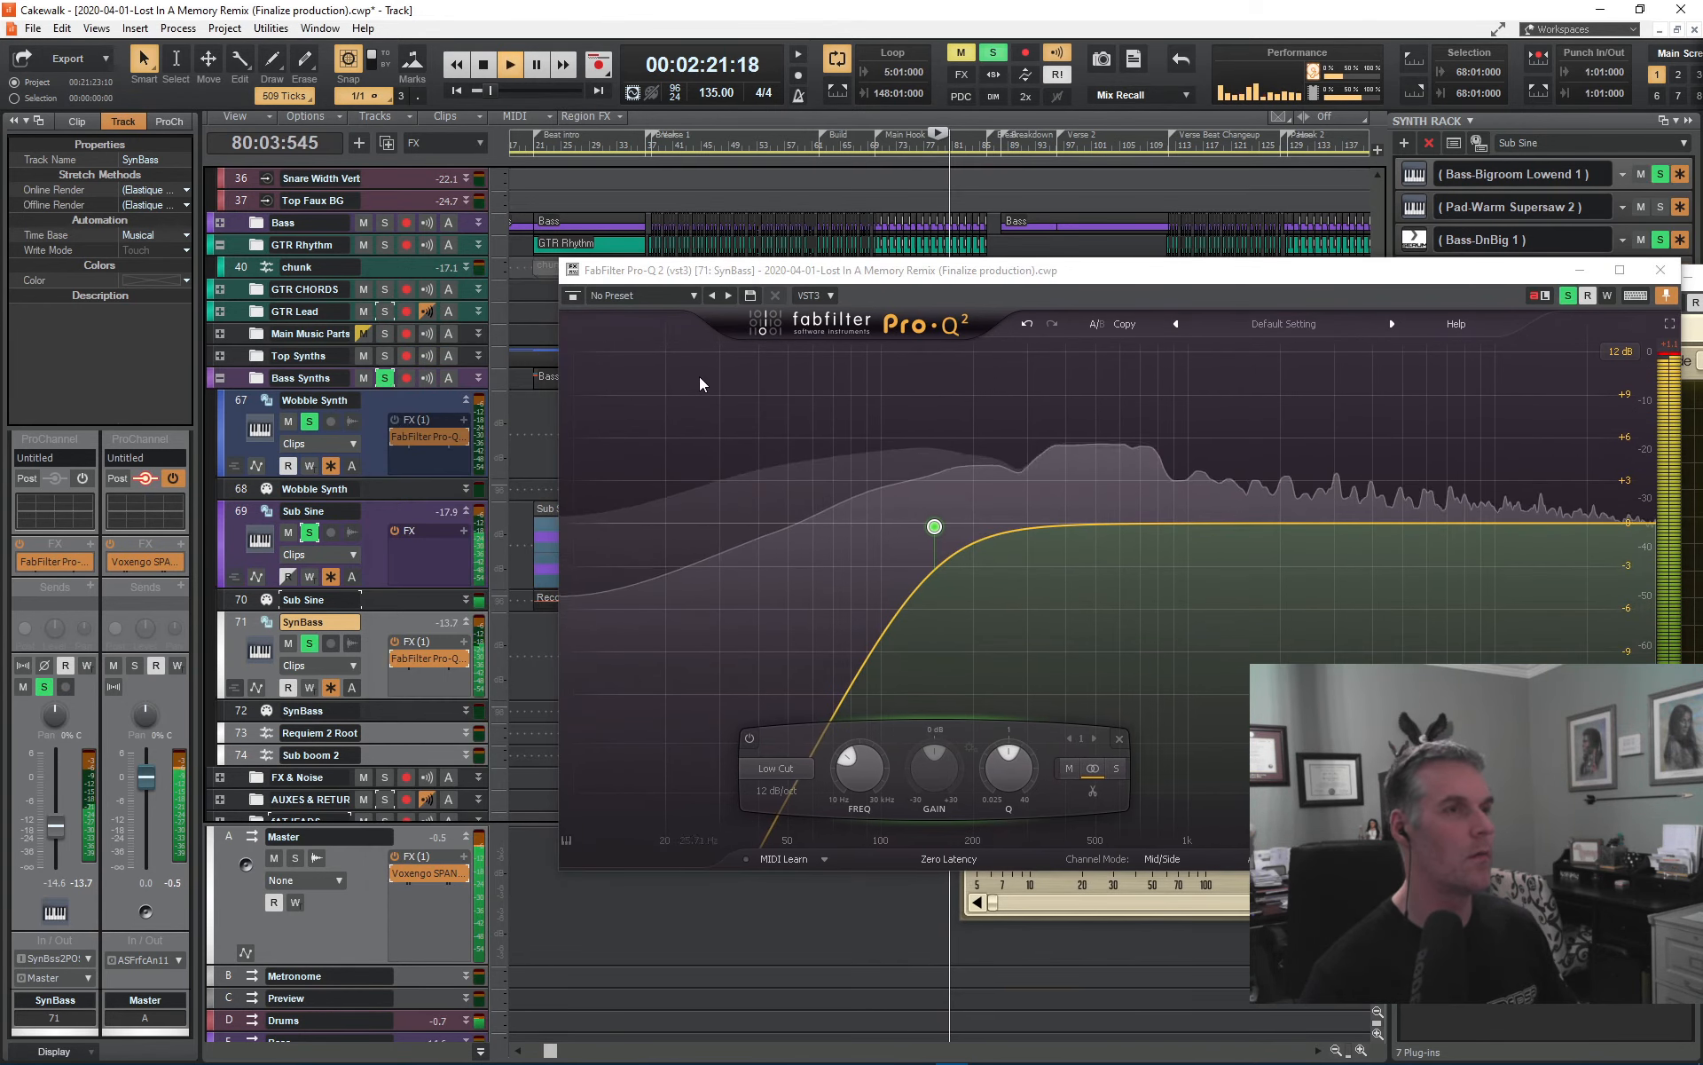
left_click(385, 377)
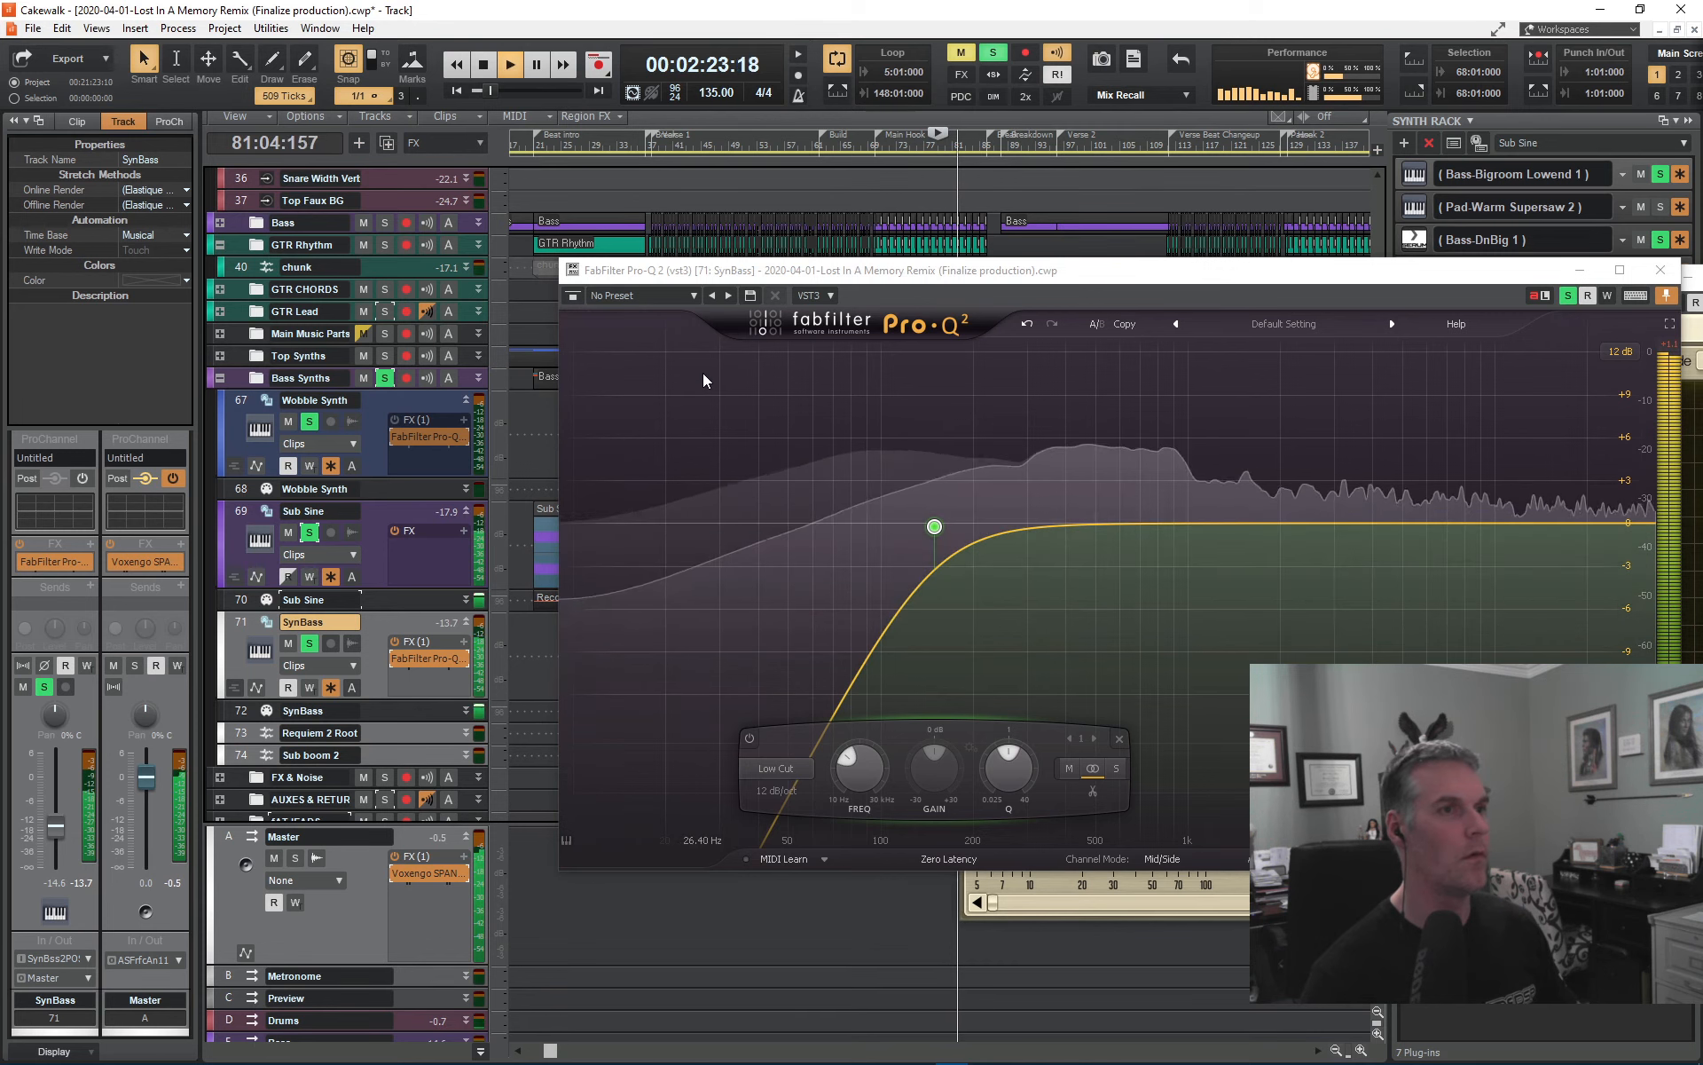
left_click(384, 377)
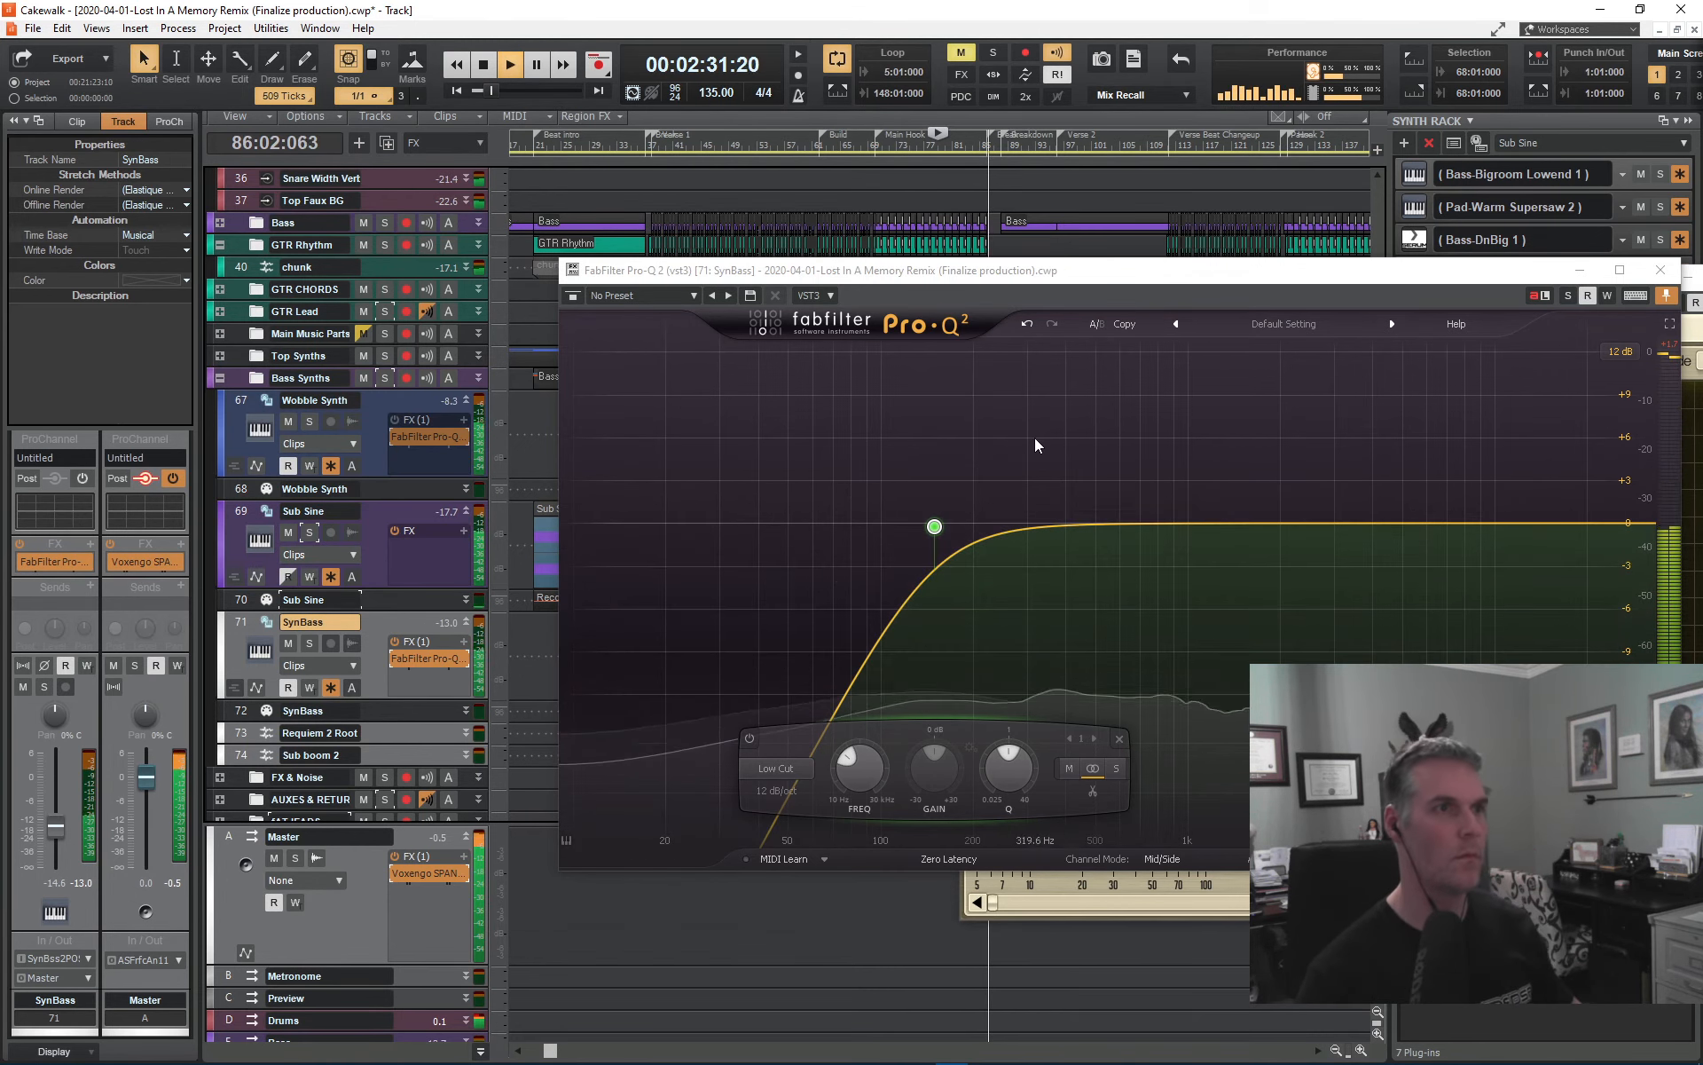
- Replay the full mix from bar 79, closing SynBass's Pro-Q 2 to check the SPAN Plus spectrum before stopping playback
key("space")
key("space")
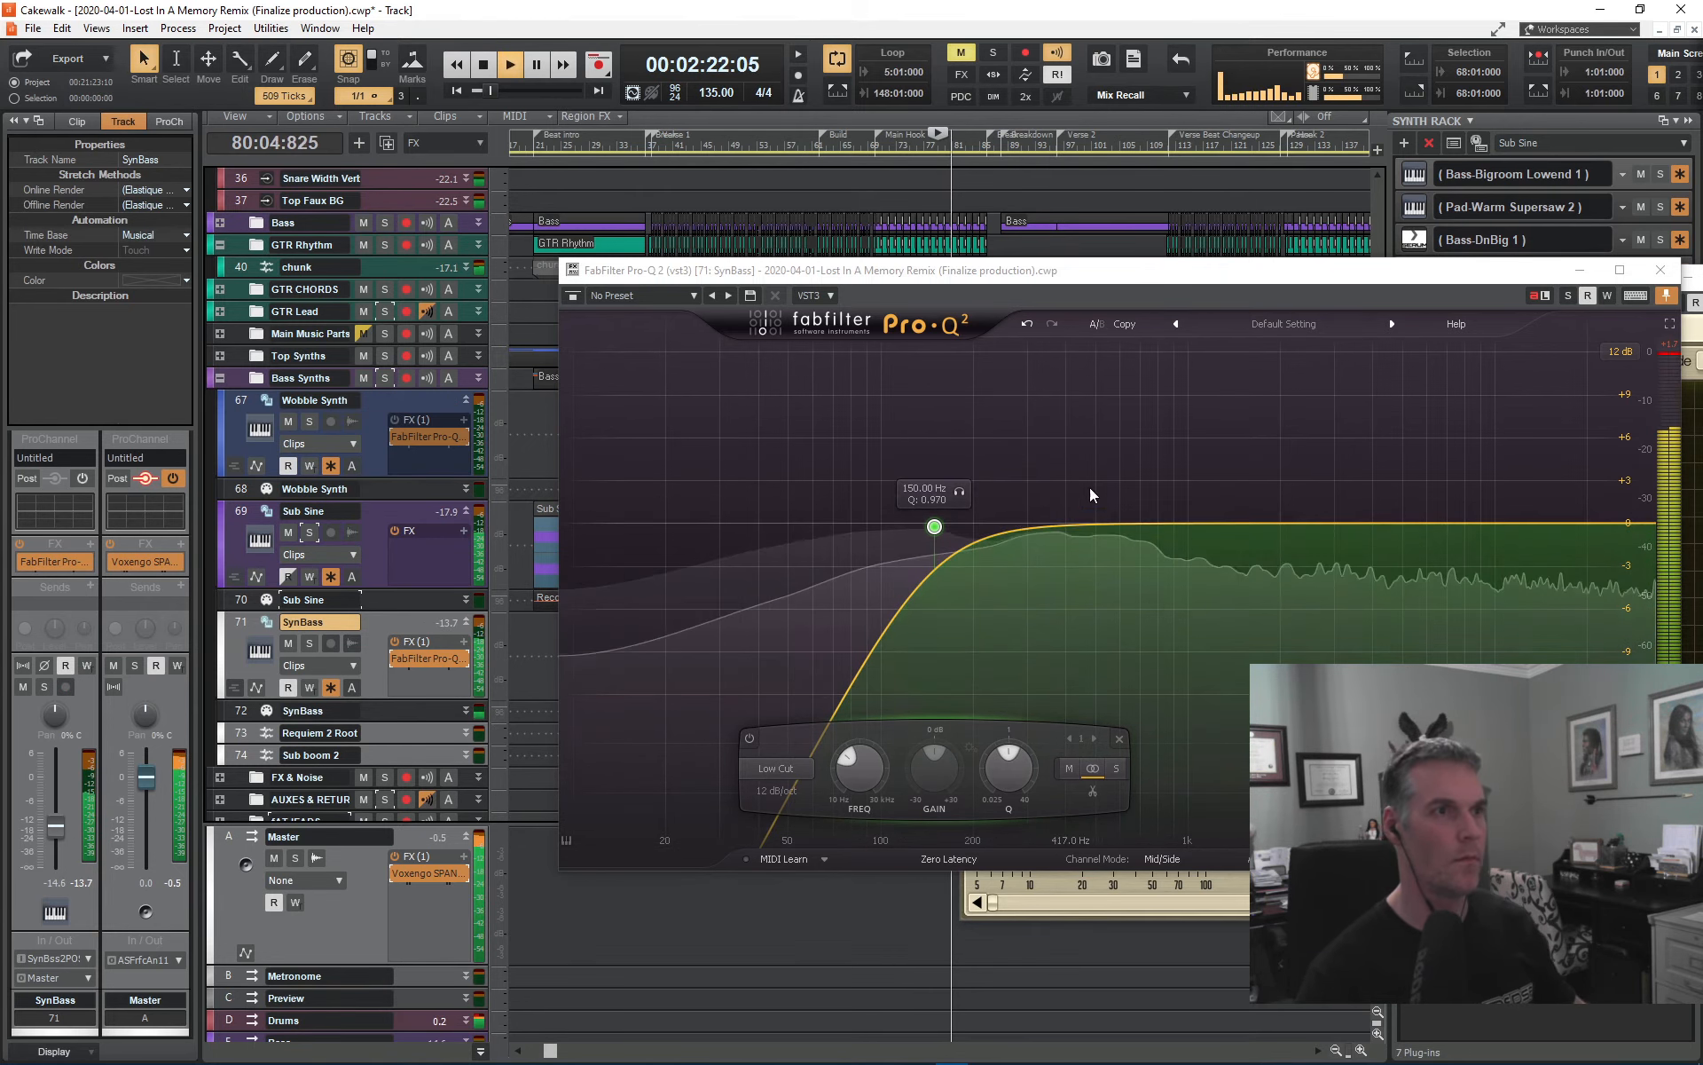
left_click(1661, 270)
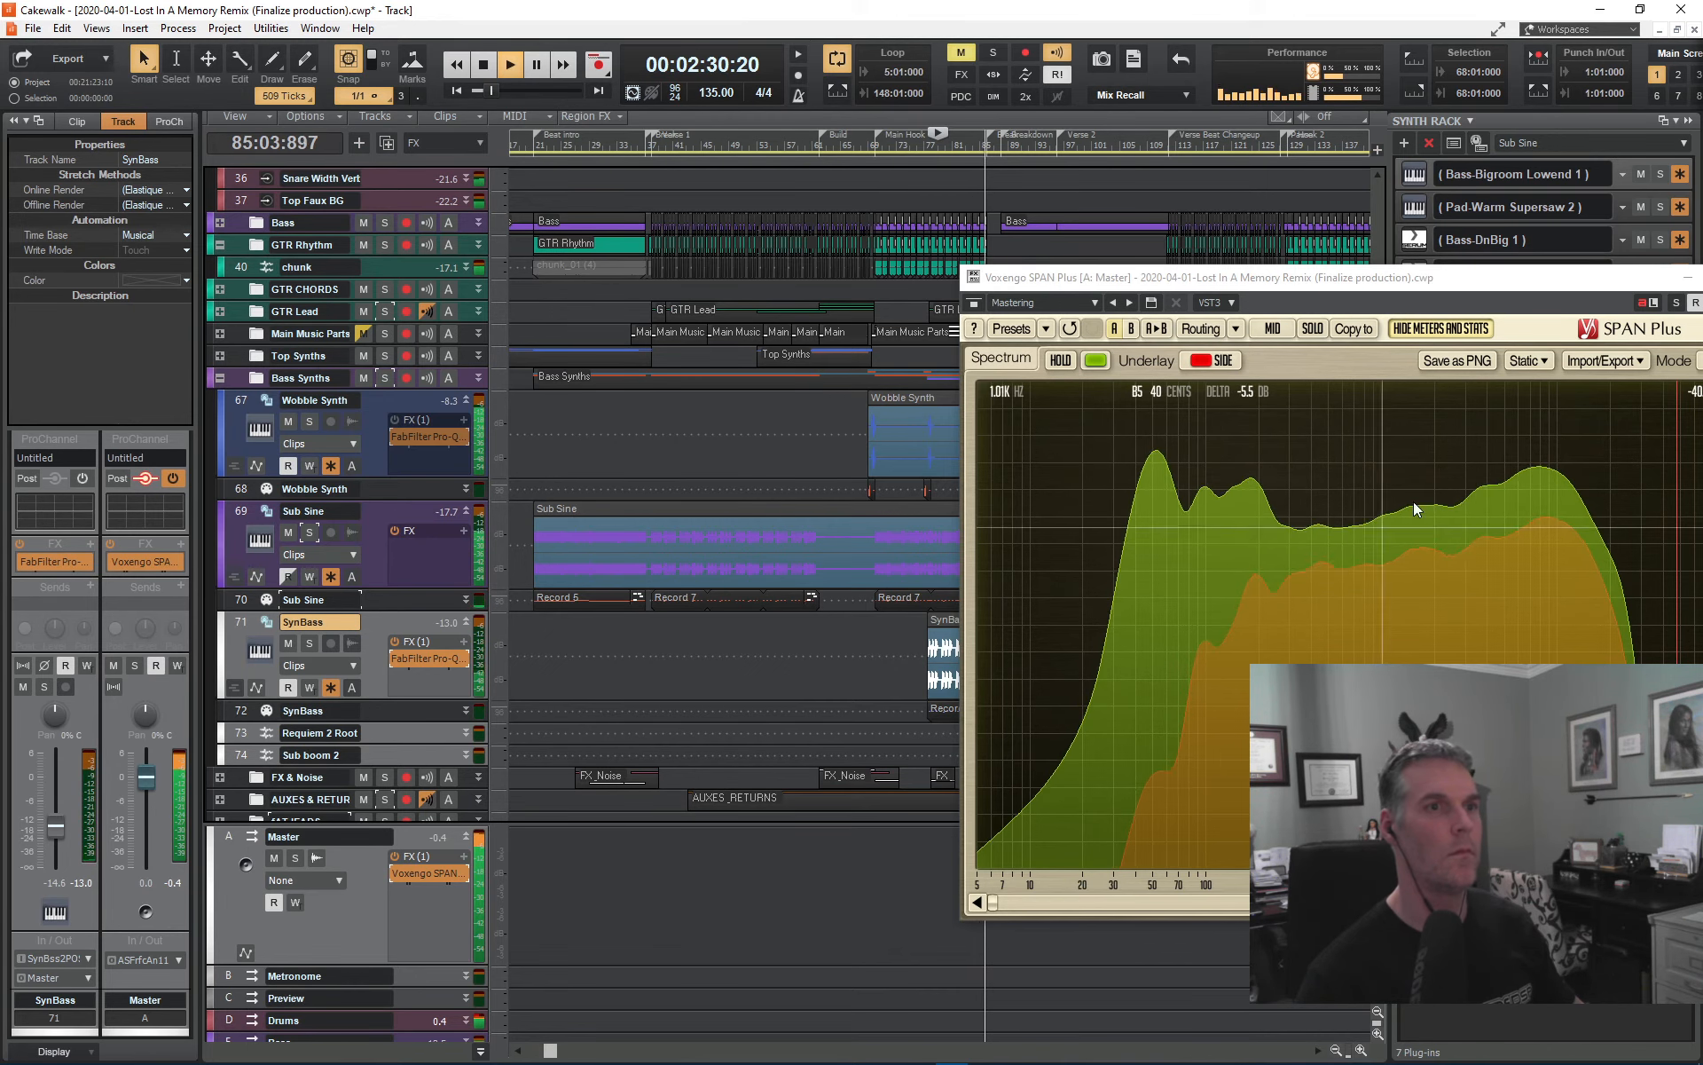
key("space")
- Collapse the SynBass track to a single row and reposition the SPAN Plus window clear of the track list
left_click_drag(1556, 289, 1186, 325)
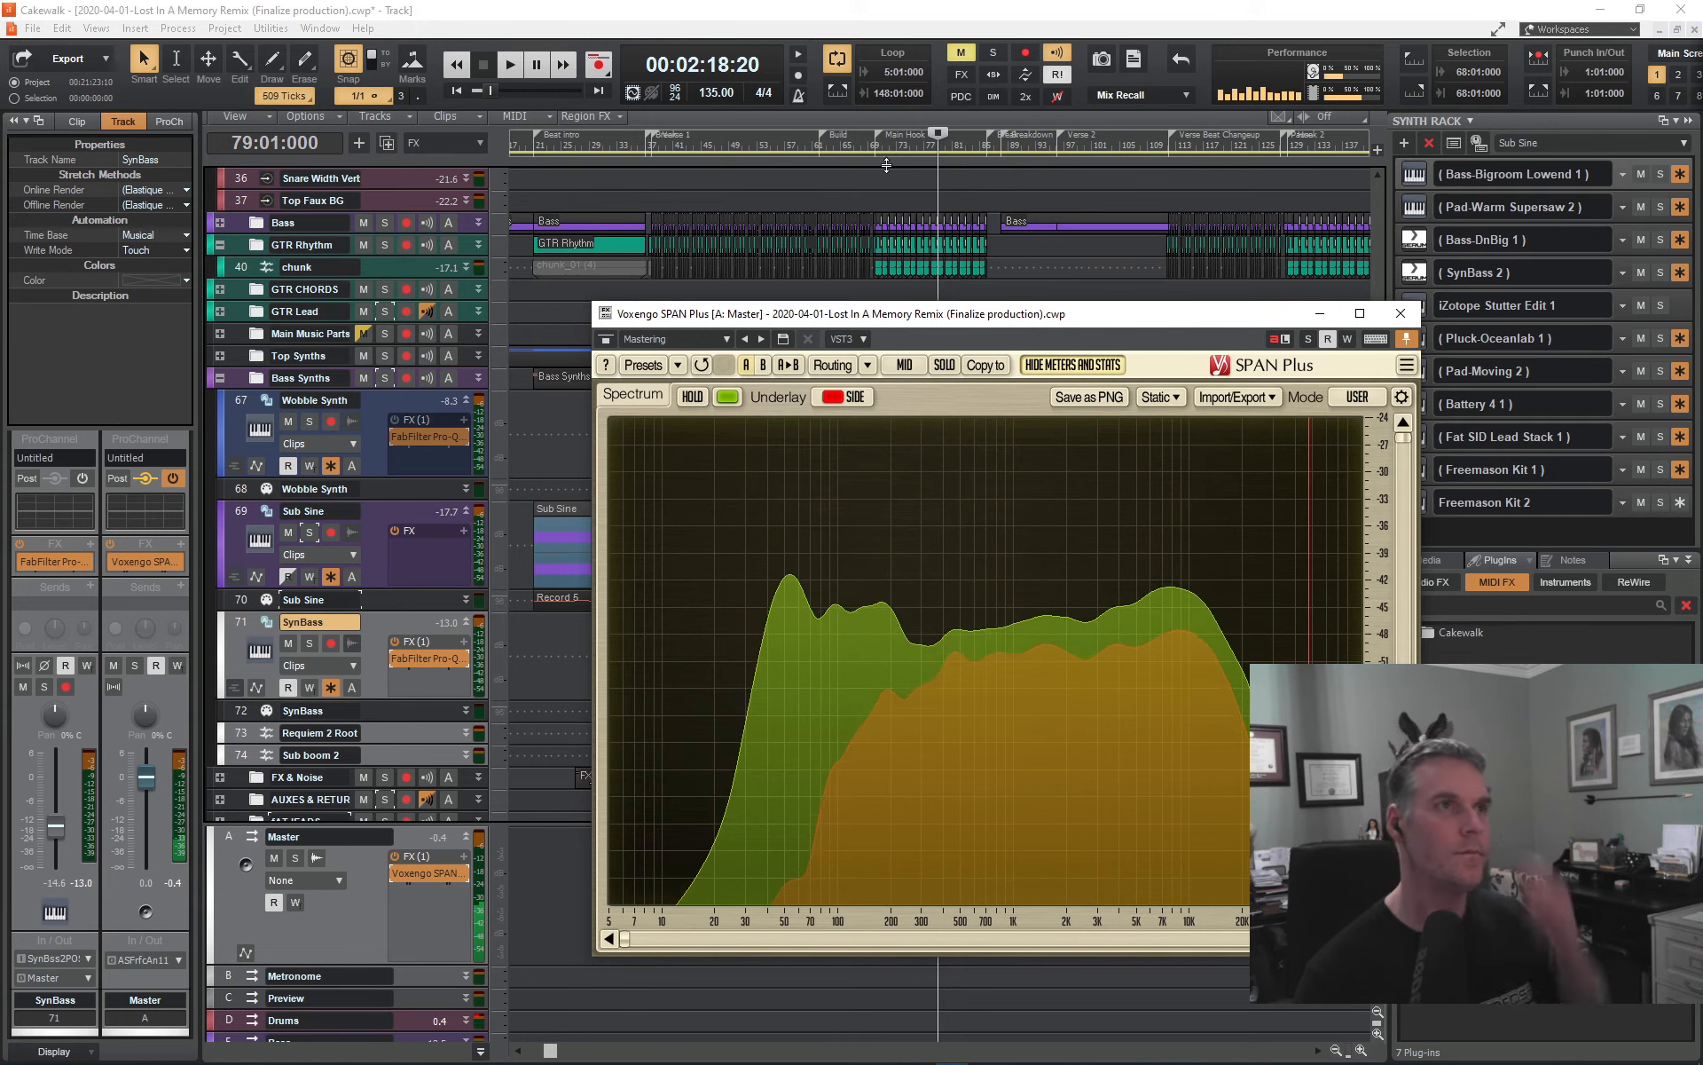
scroll(367, 601, "down", 3)
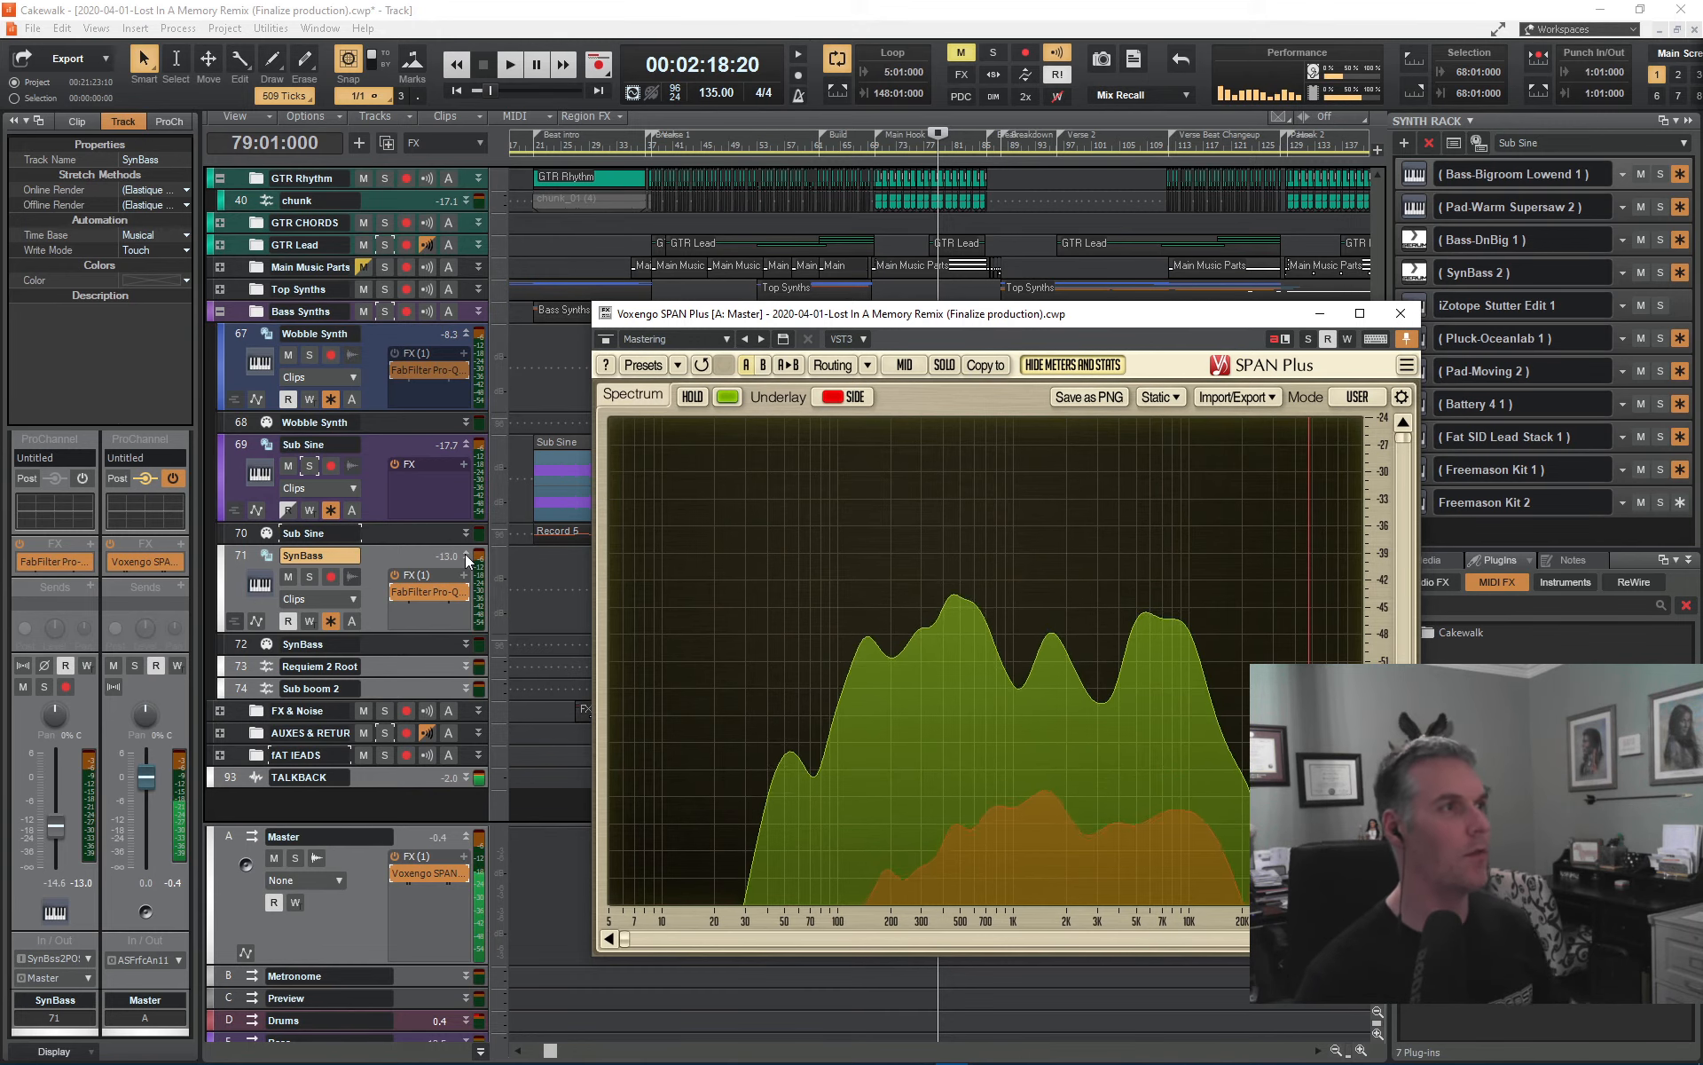
double_click(467, 573)
left_click_drag(882, 317, 1049, 296)
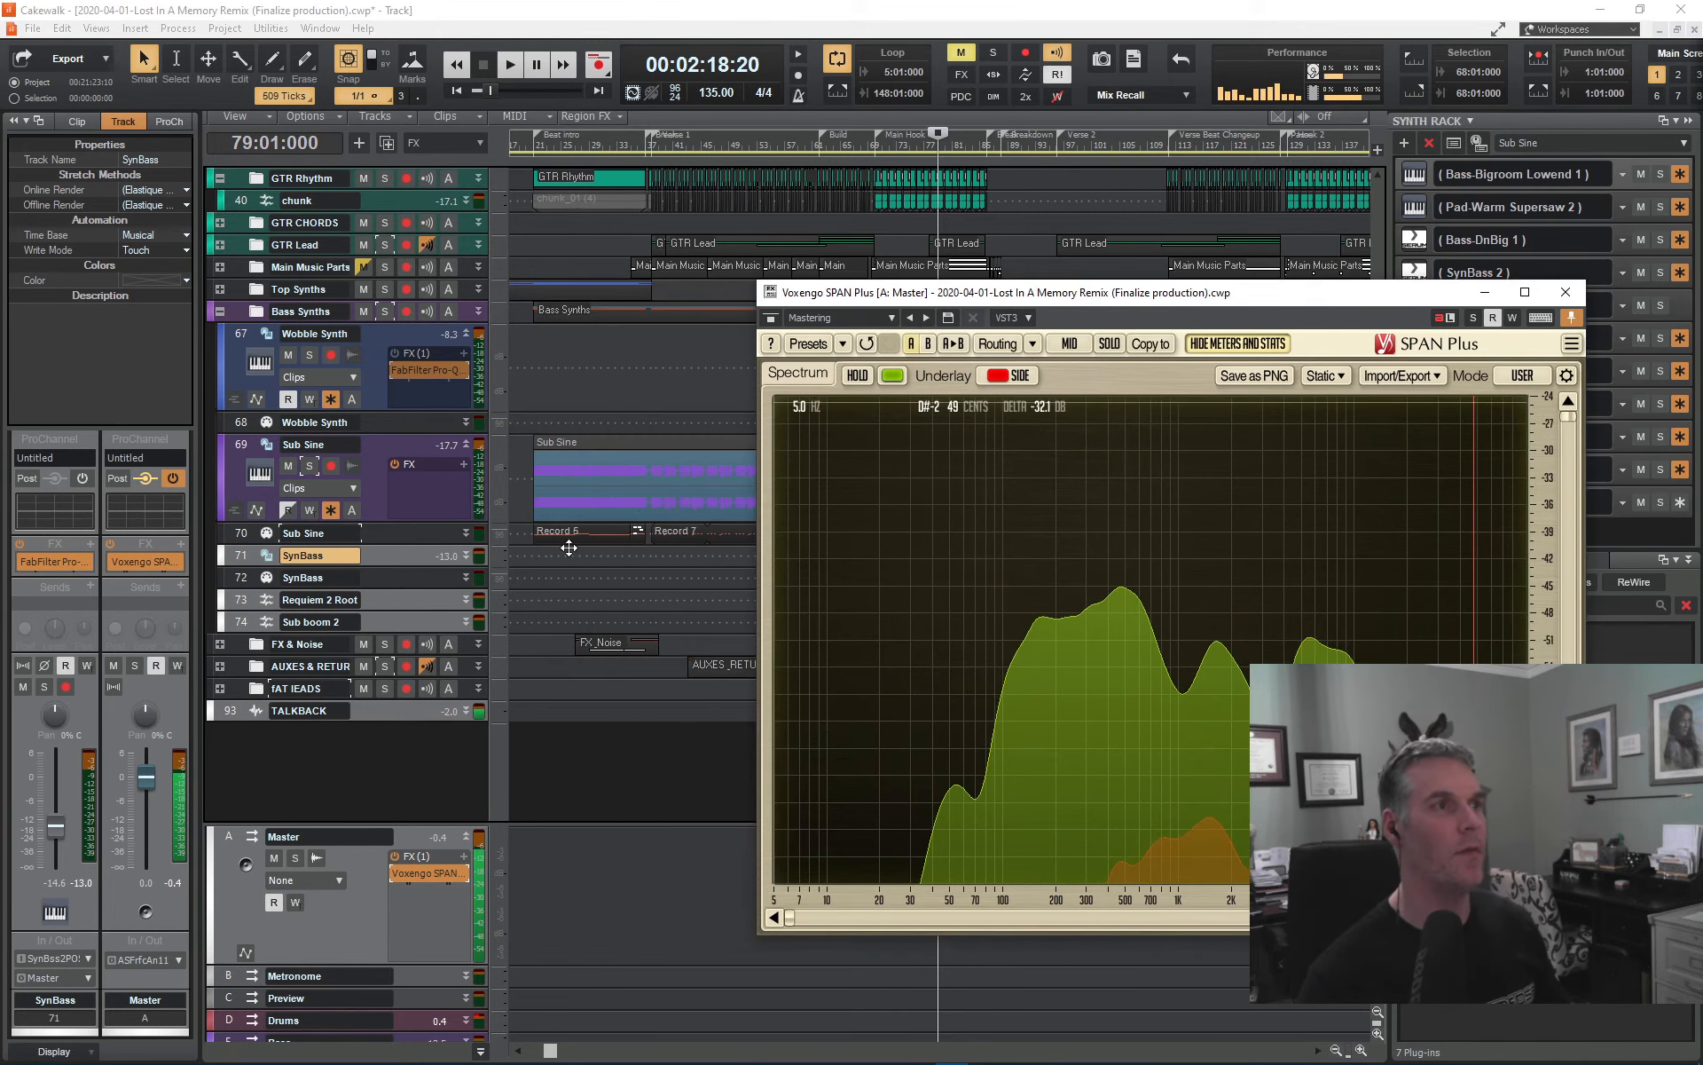
- Expand the FX & Noise folder and minimize the SPAN Plus window so the arrangement is unobstructed
left_click(219, 644)
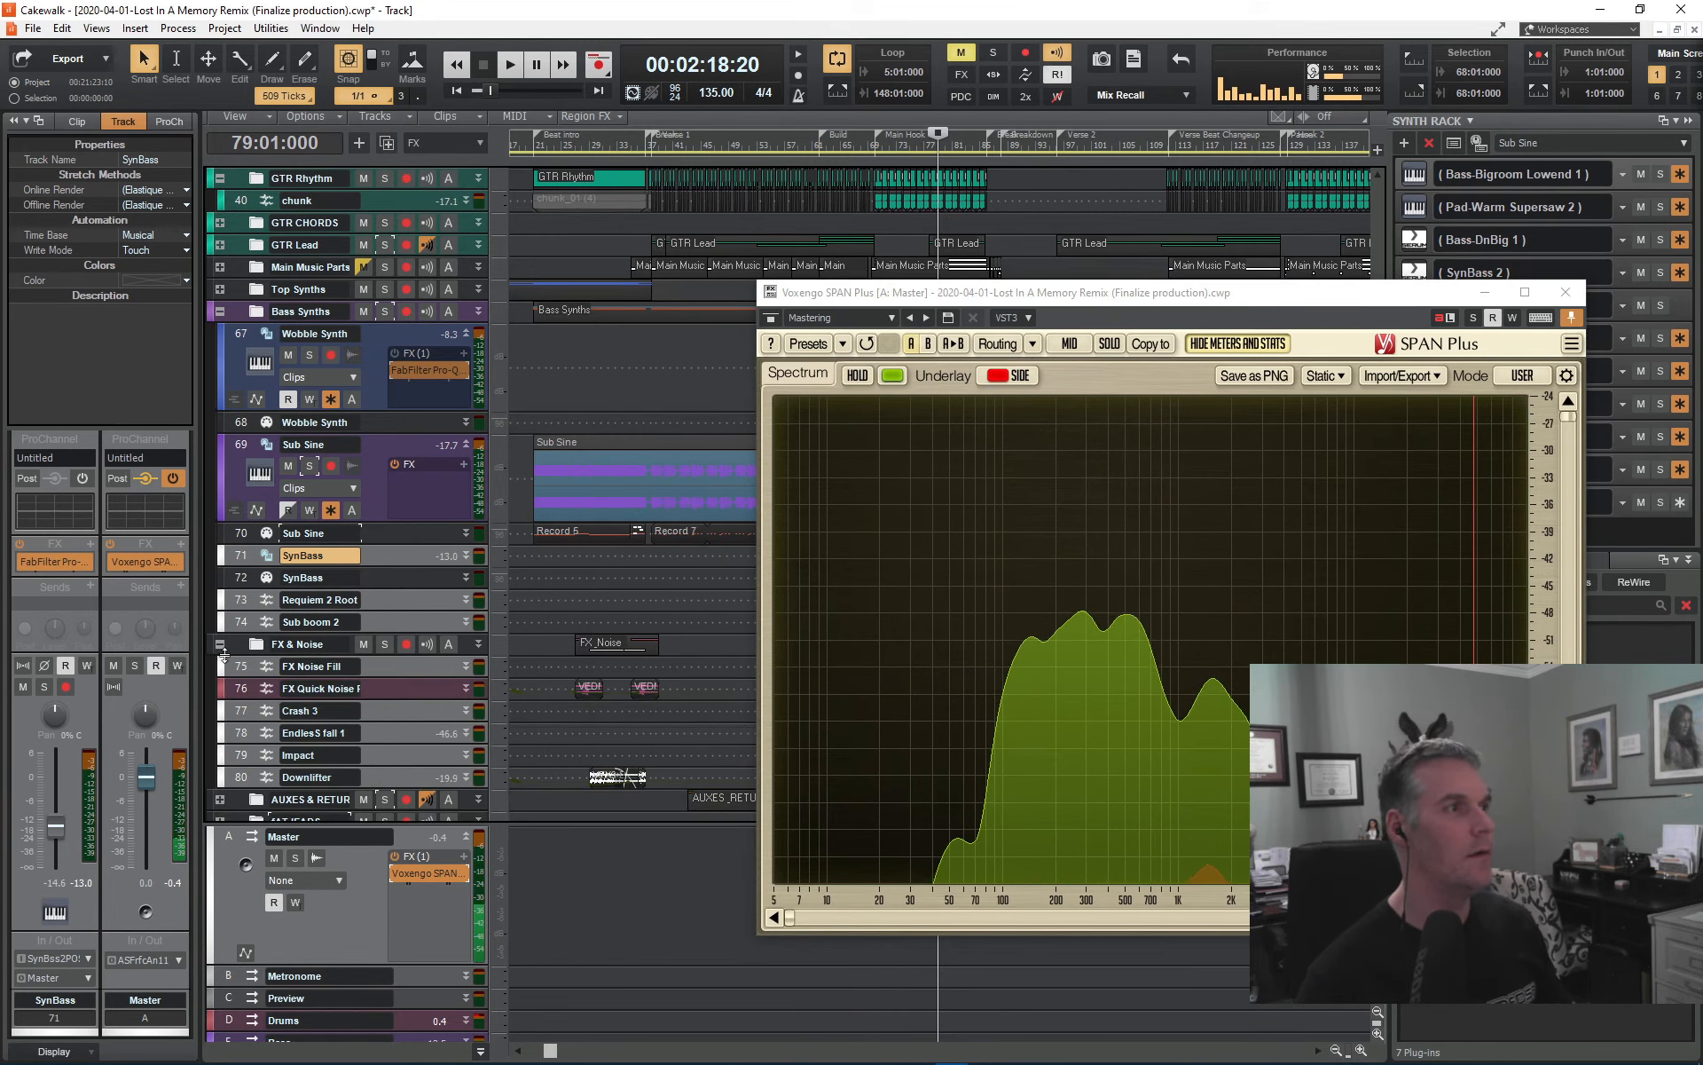
scroll(454, 685, "down", 3)
left_click(1485, 292)
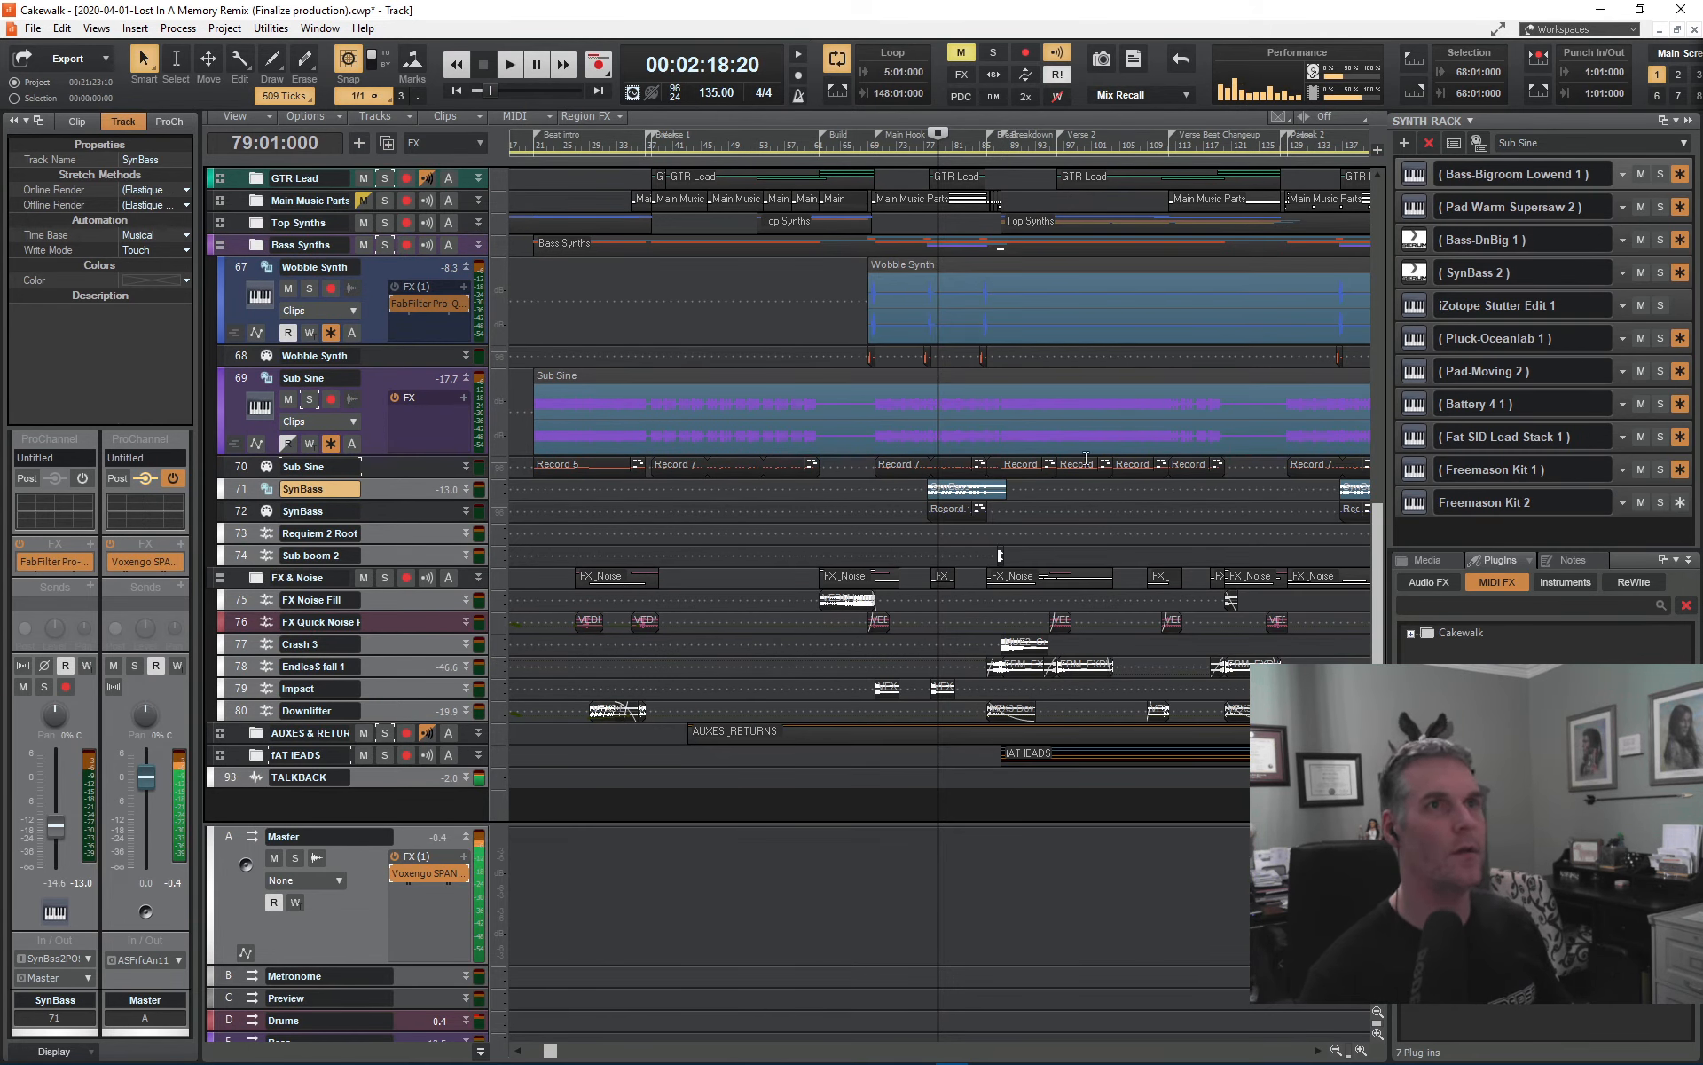
- Play the full mix from bar 112, and collapse the FX & Noise and Bass Synths folders
left_click_drag(551, 1049, 588, 1050)
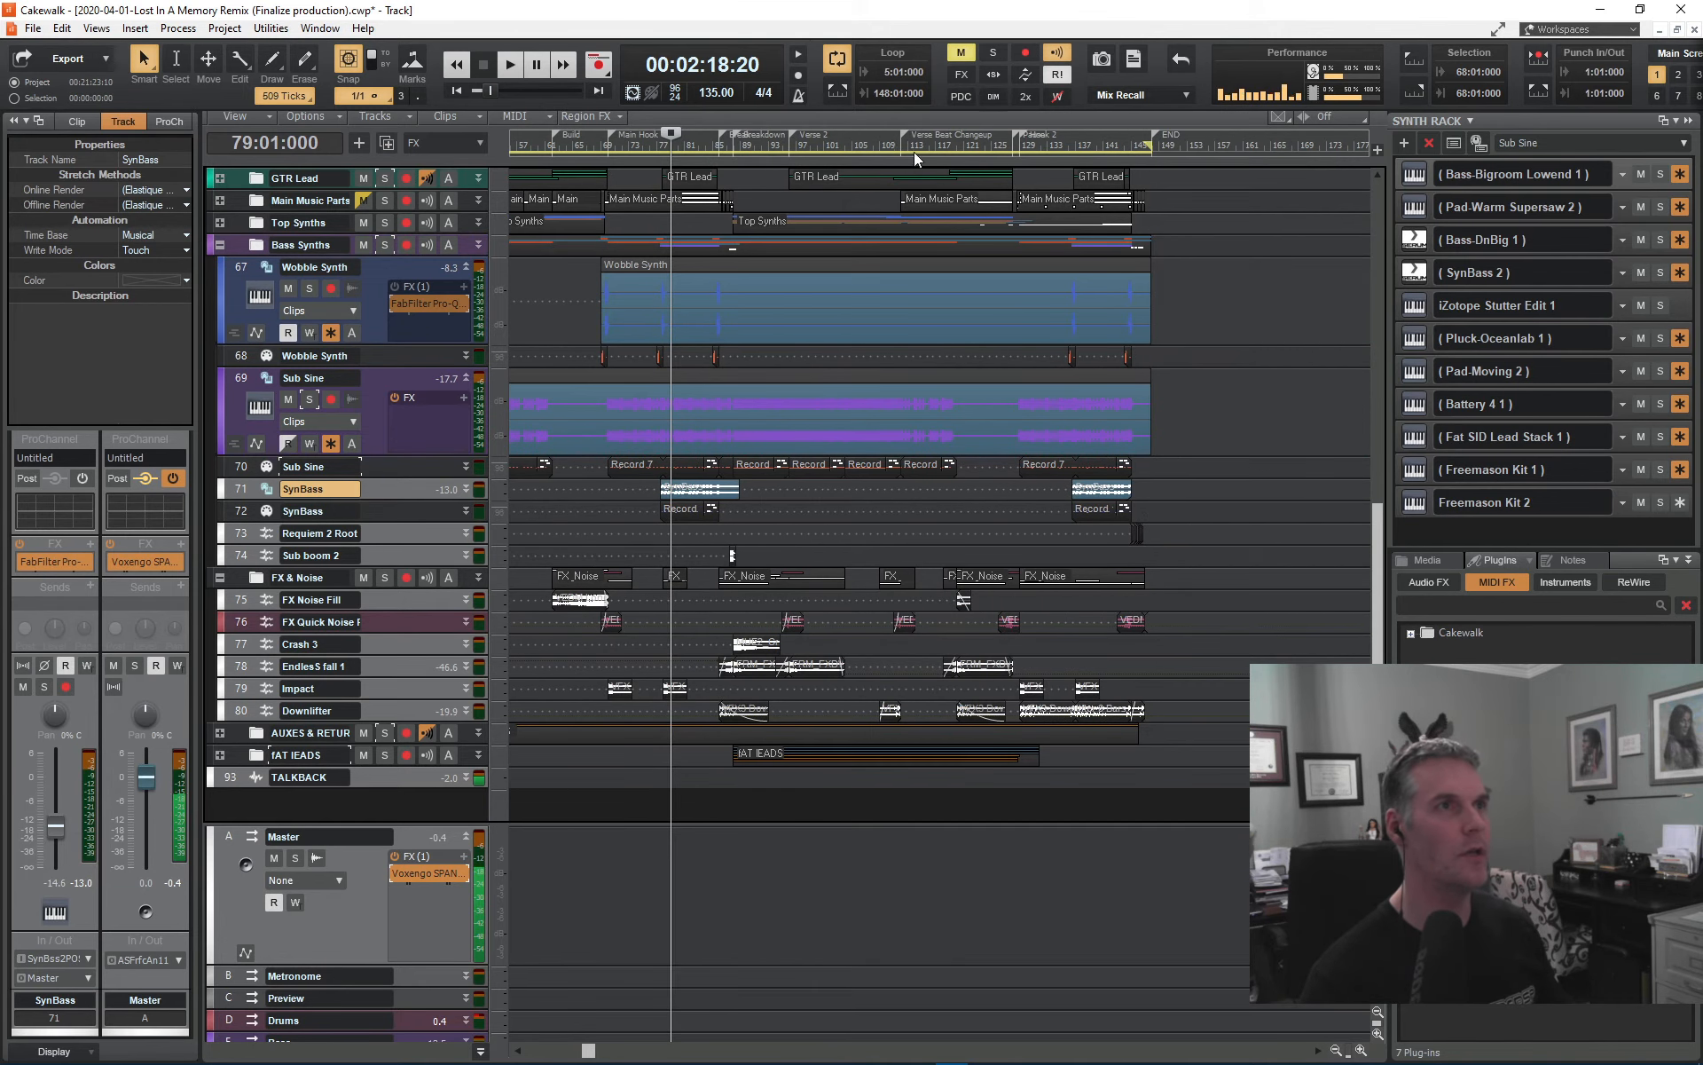
left_click(900, 142)
key("space")
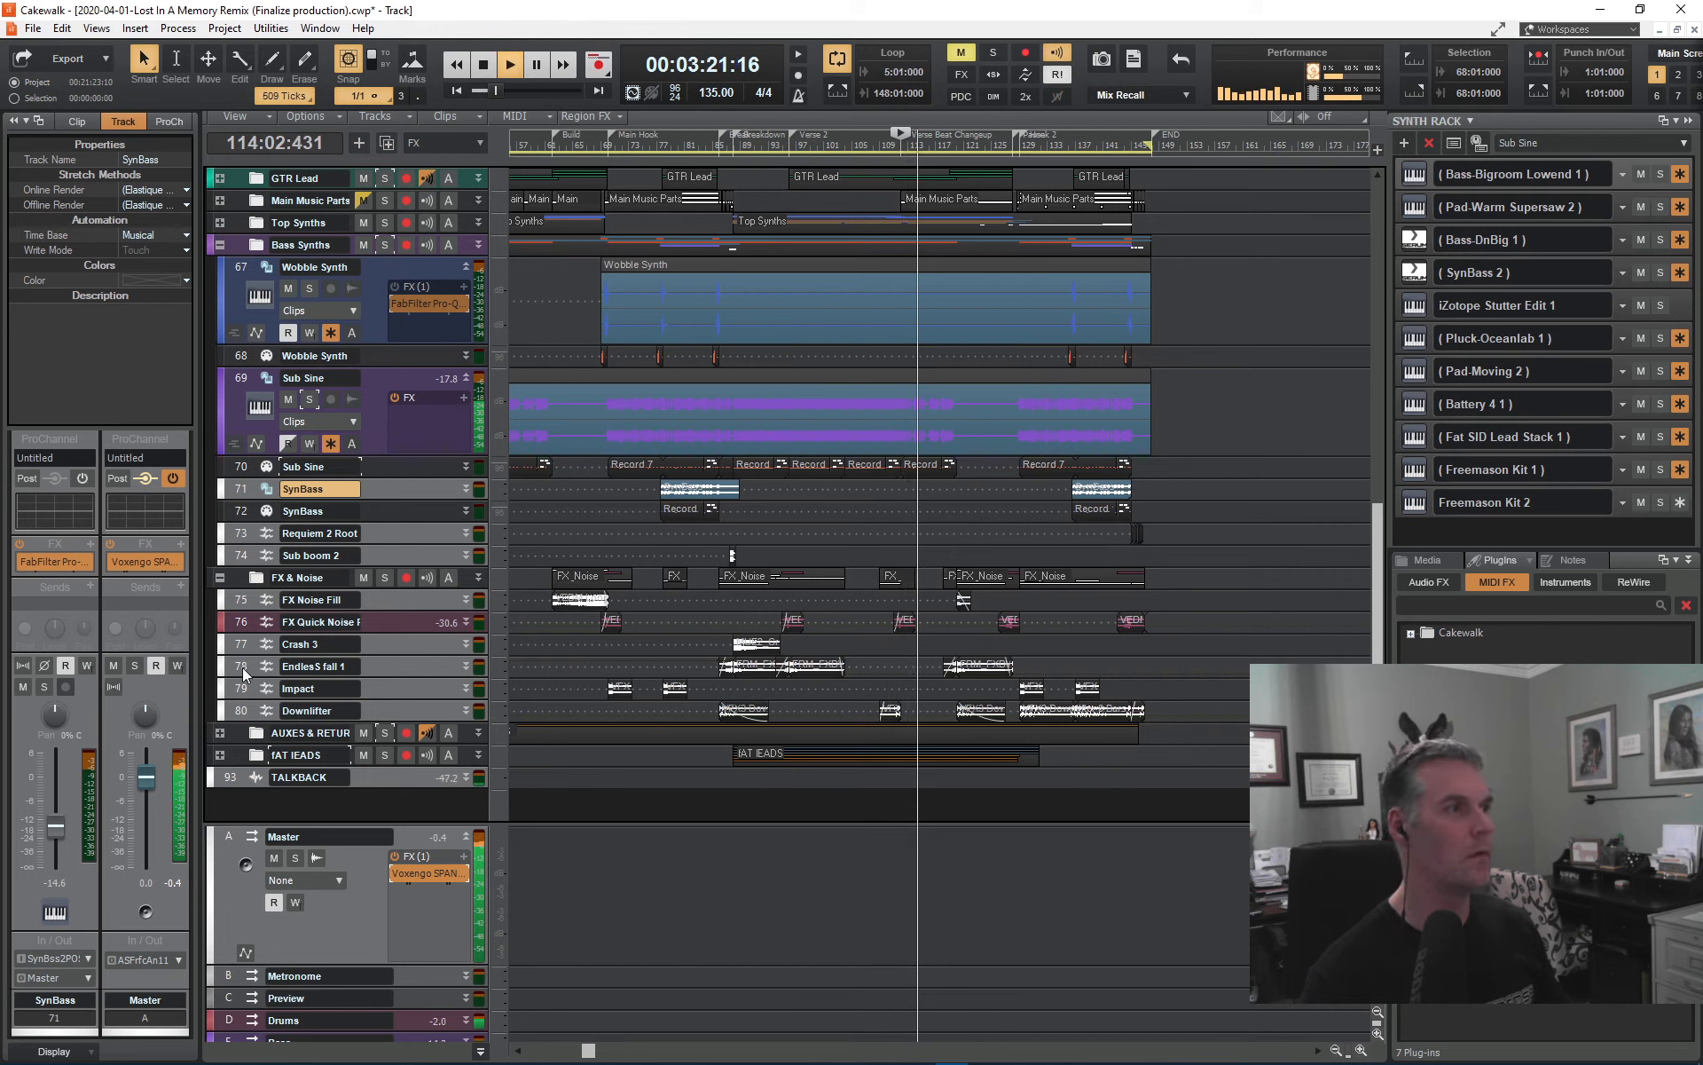
left_click(220, 578)
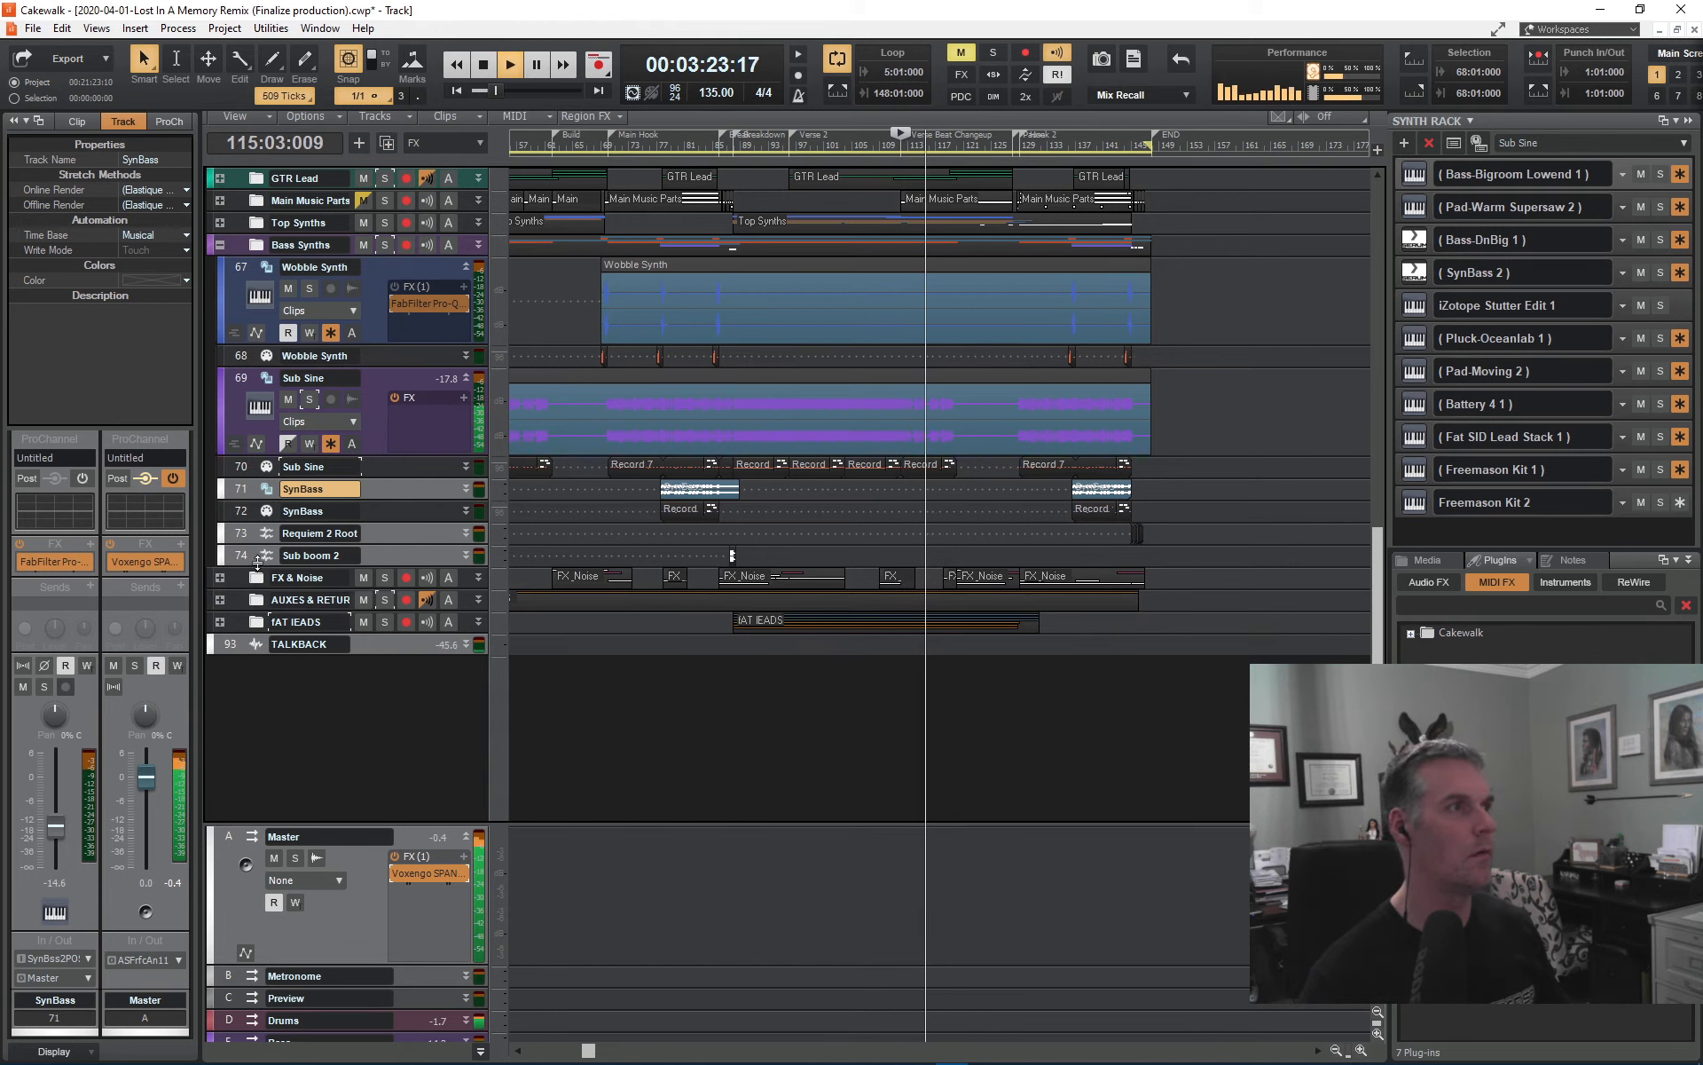
left_click(220, 245)
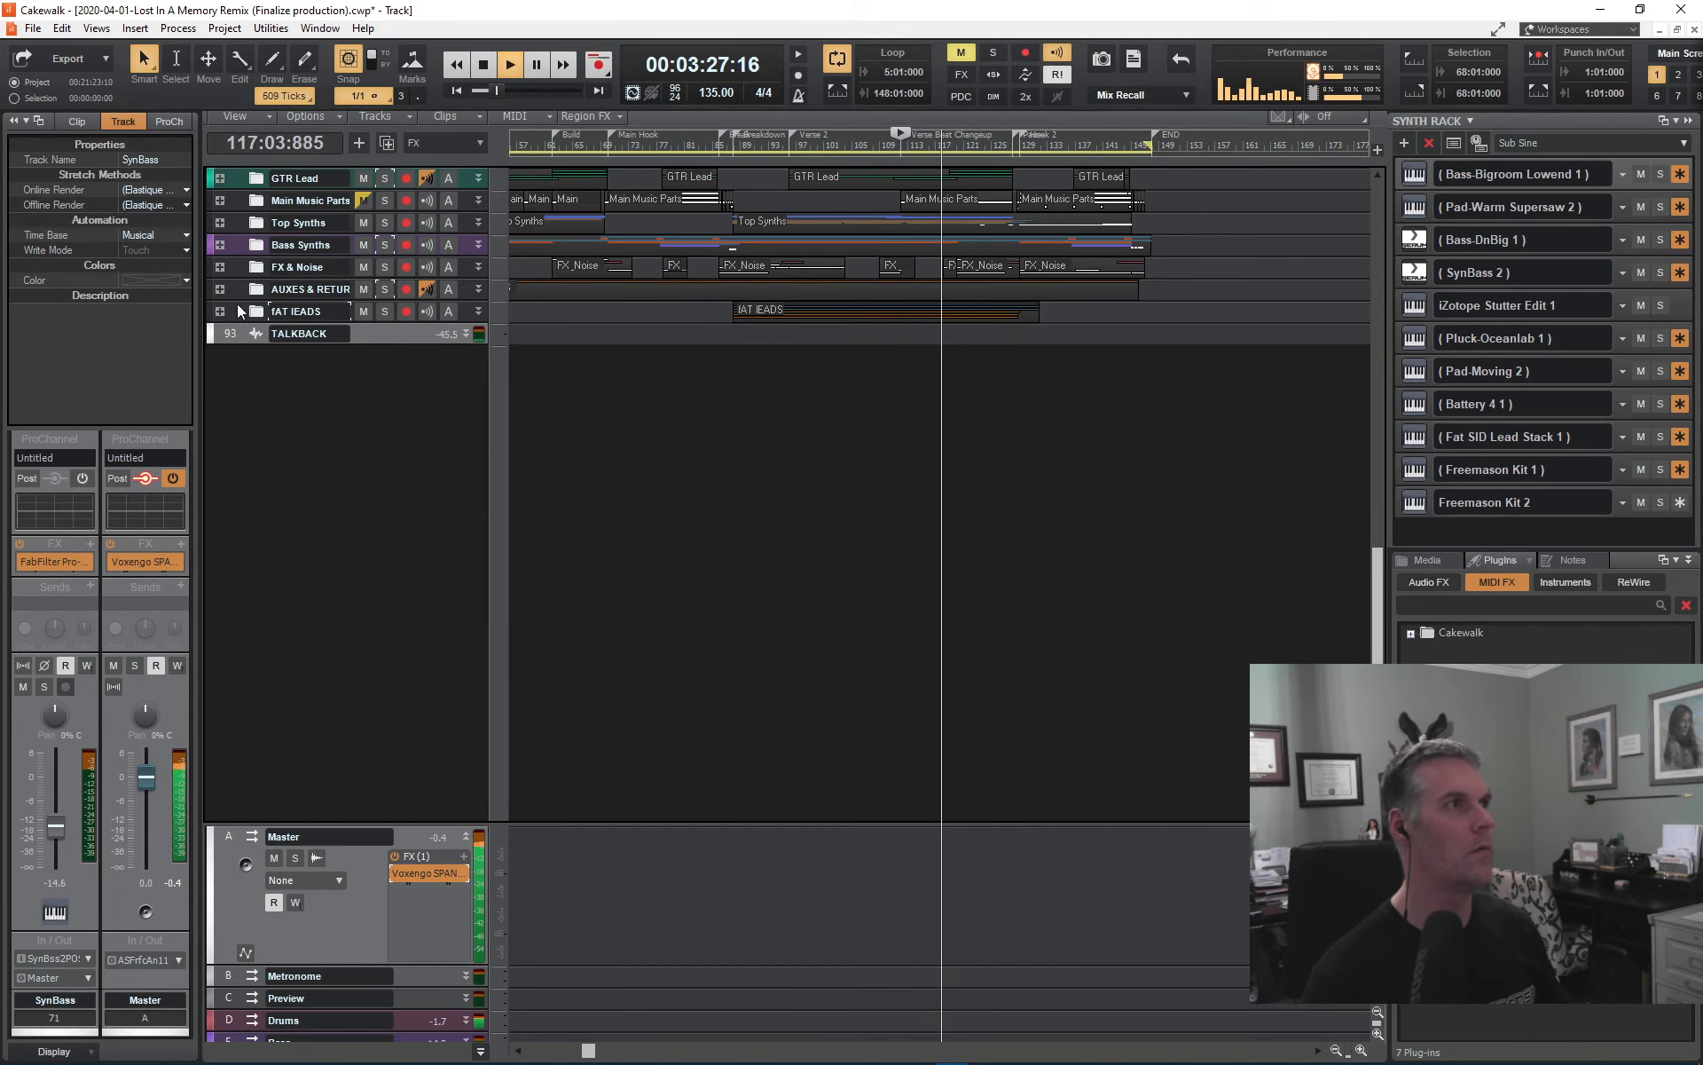
- Examine the drum tracks, drum buses and their peak levels while the mix plays through the last hook, and stop playback
scroll(228, 289, "up", 5)
scroll(229, 317, "up", 7)
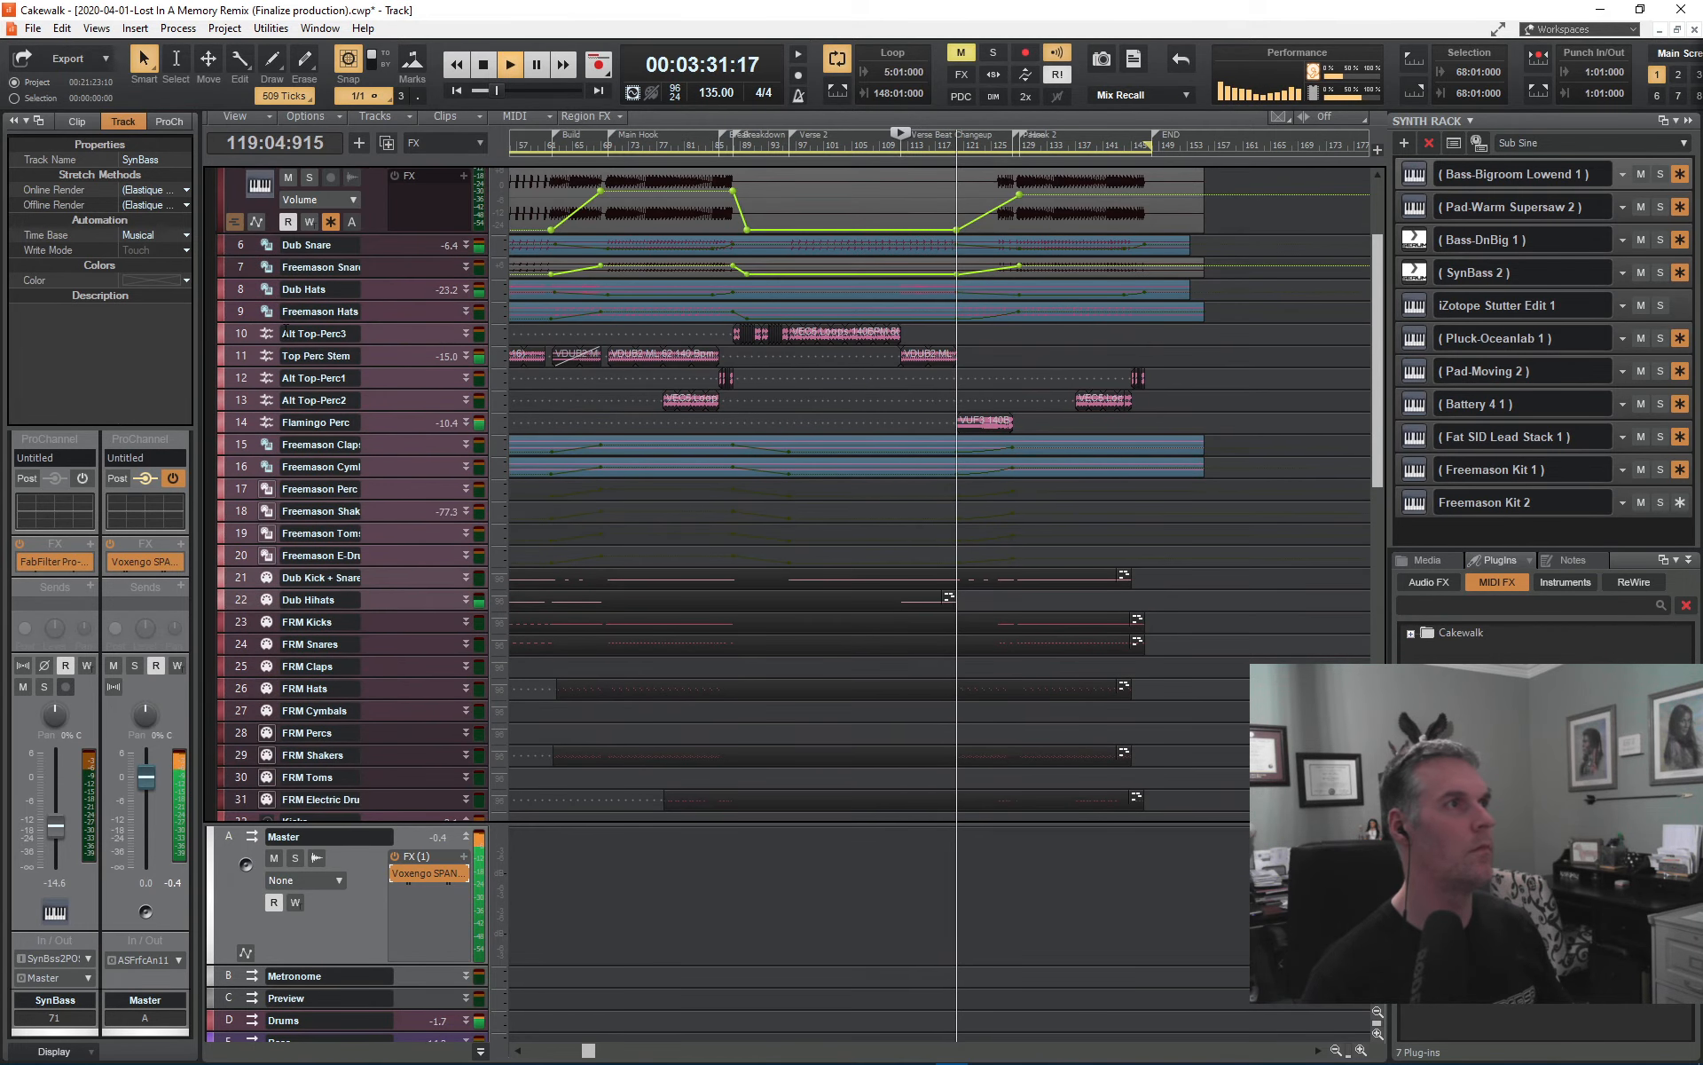
scroll(296, 276, "up", 1)
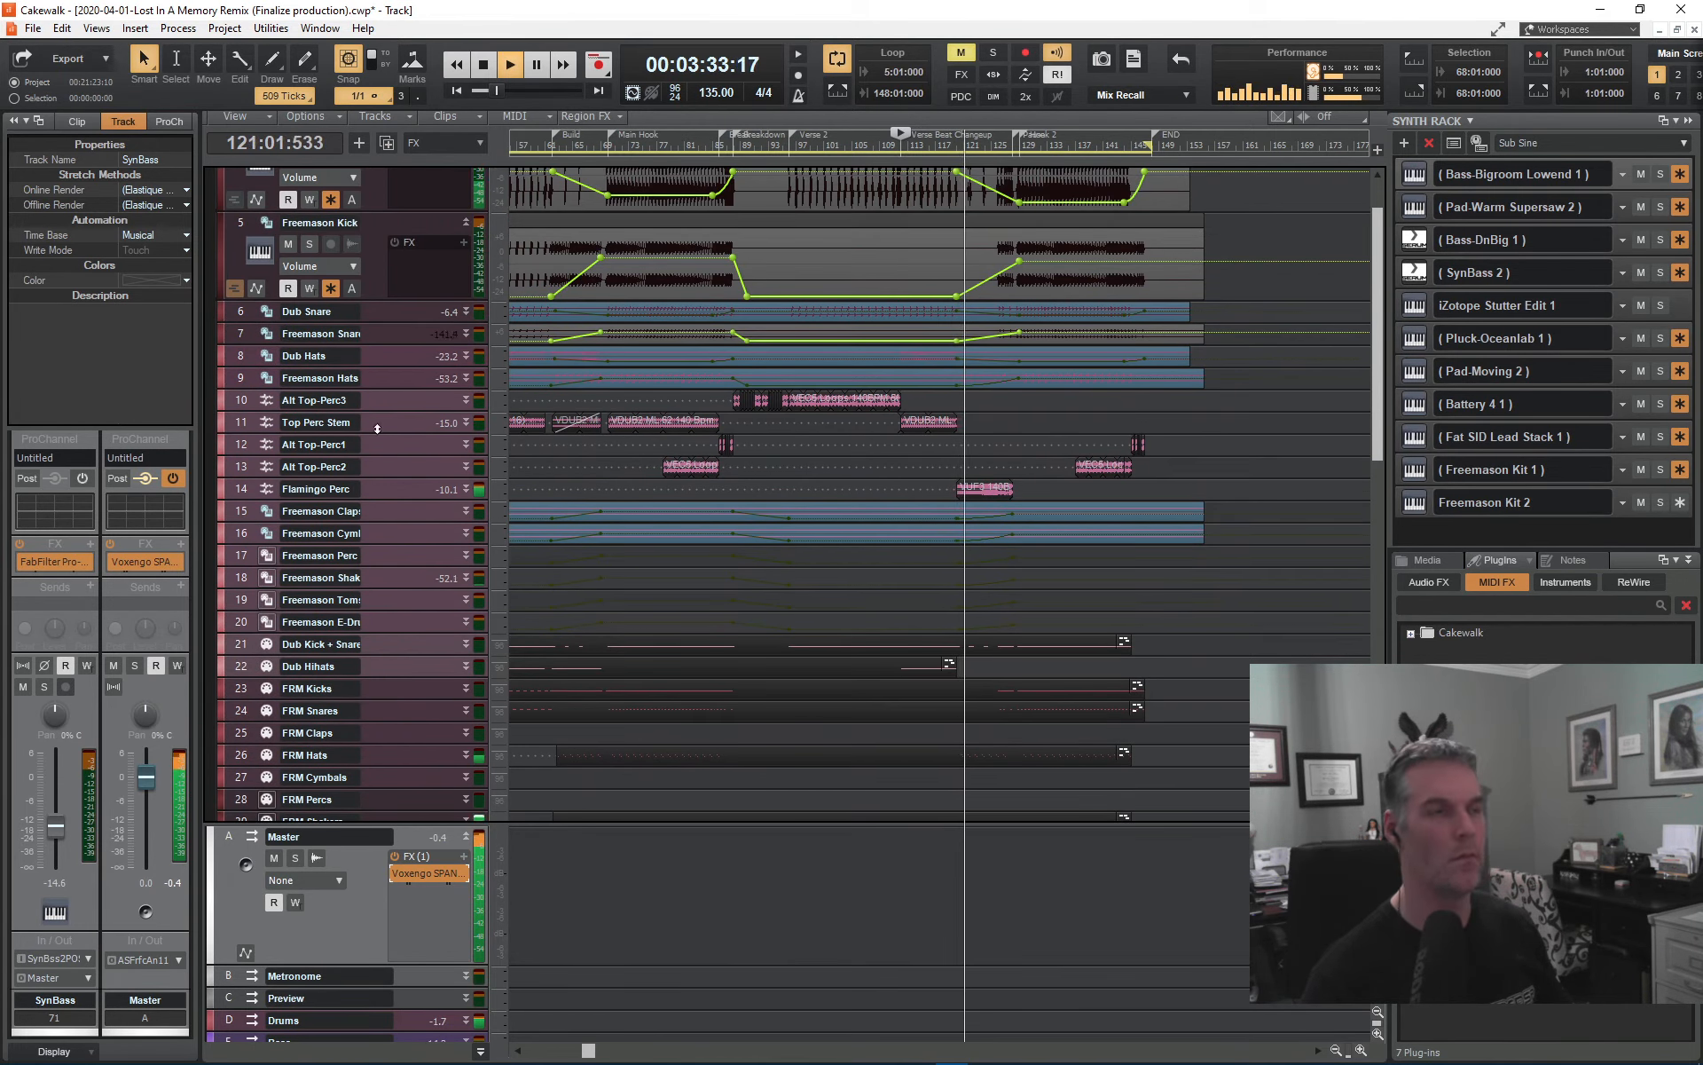
scroll(360, 542, "down", 5)
scroll(360, 555, "down", 5)
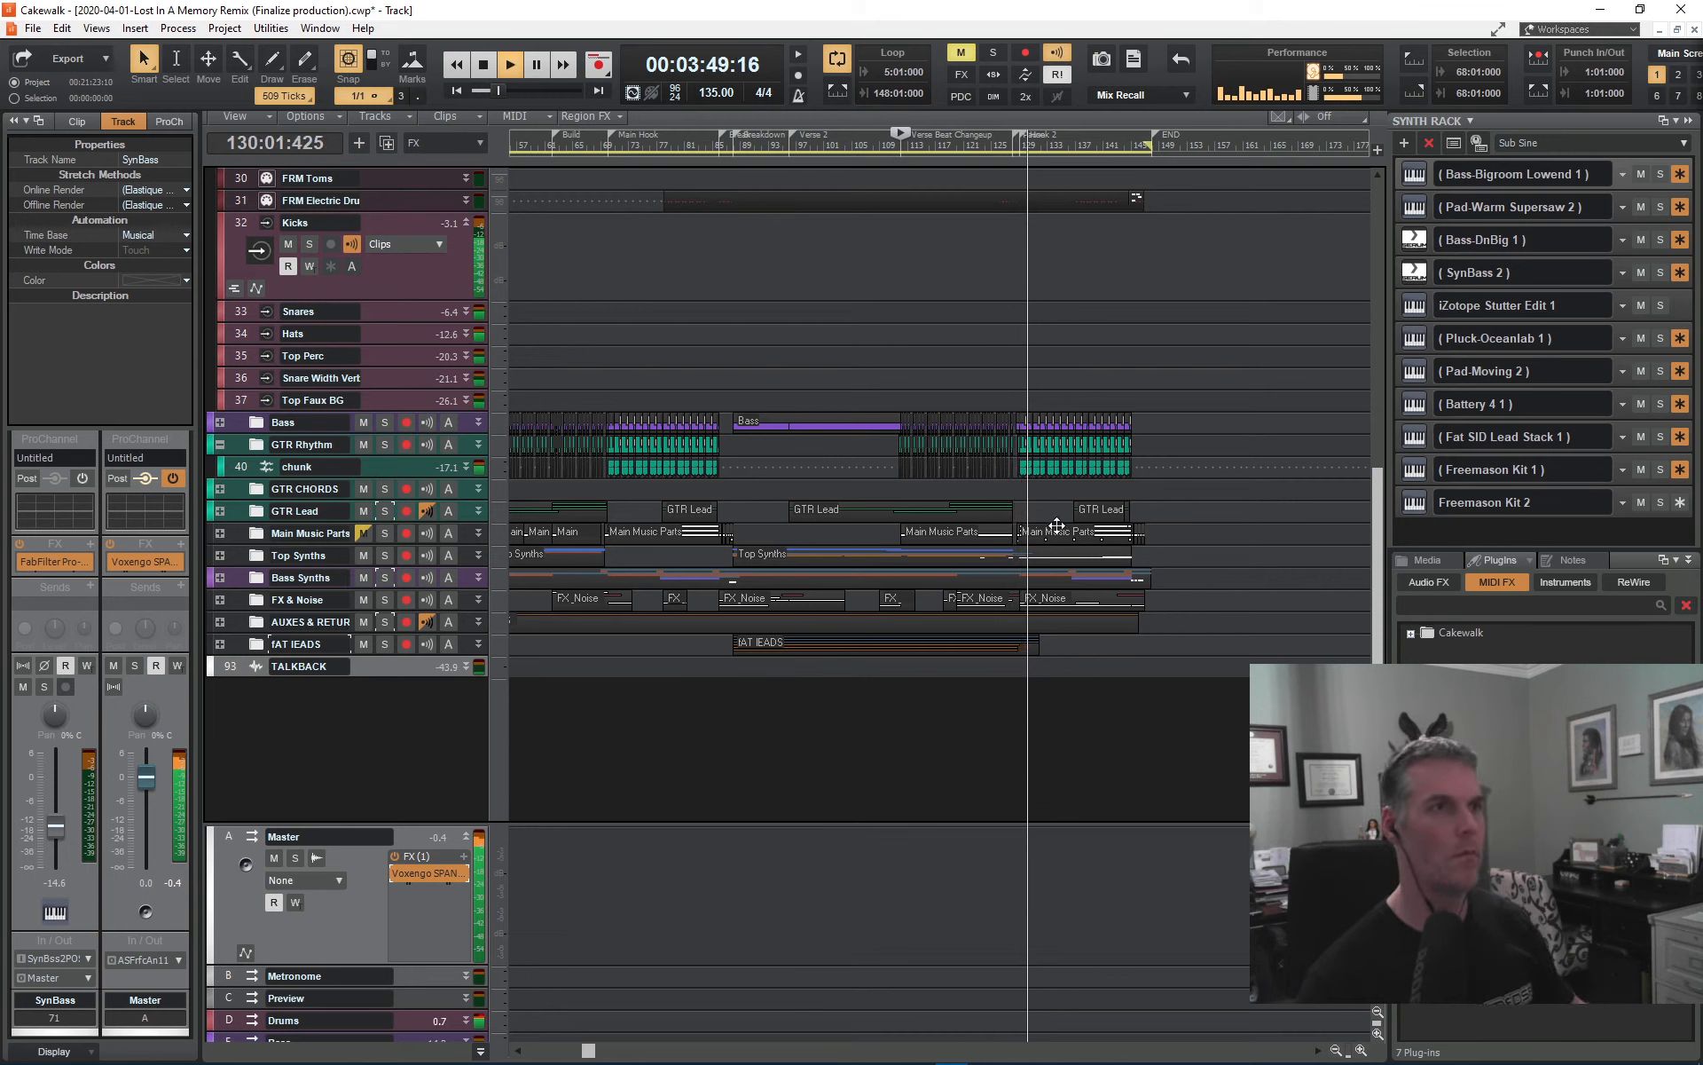
scroll(1060, 527, "up", 6)
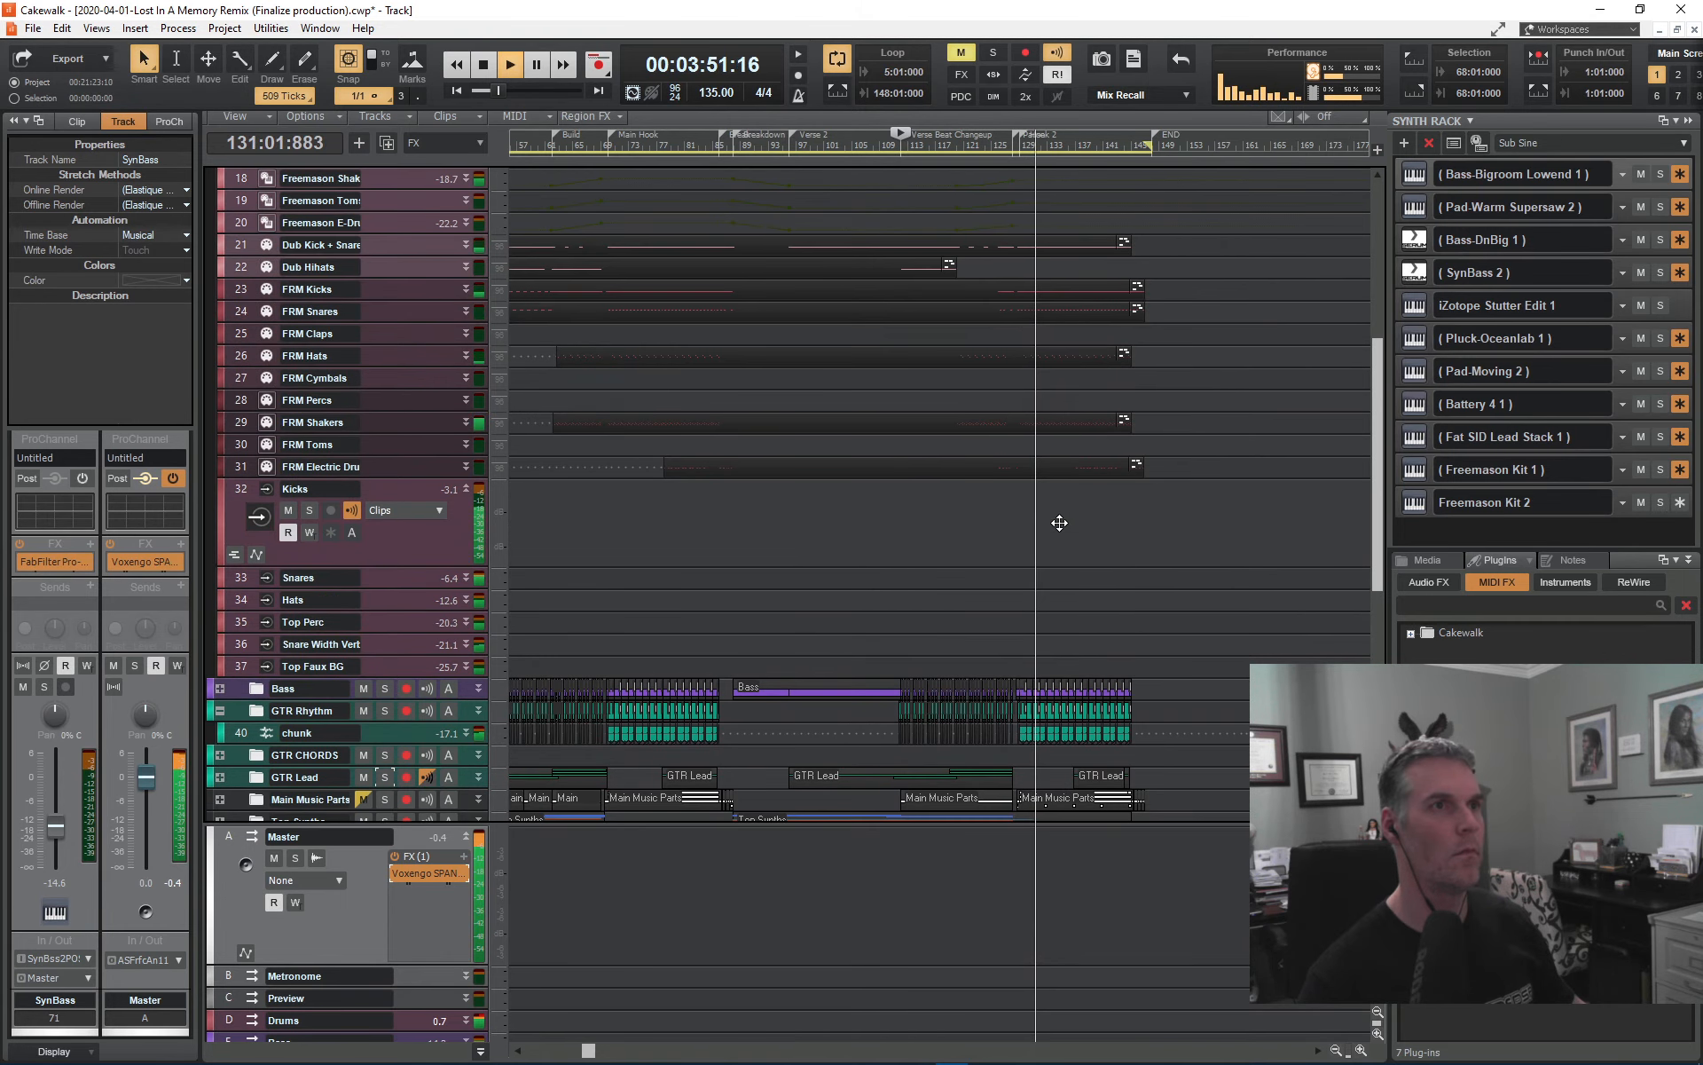
scroll(1059, 522, "up", 1)
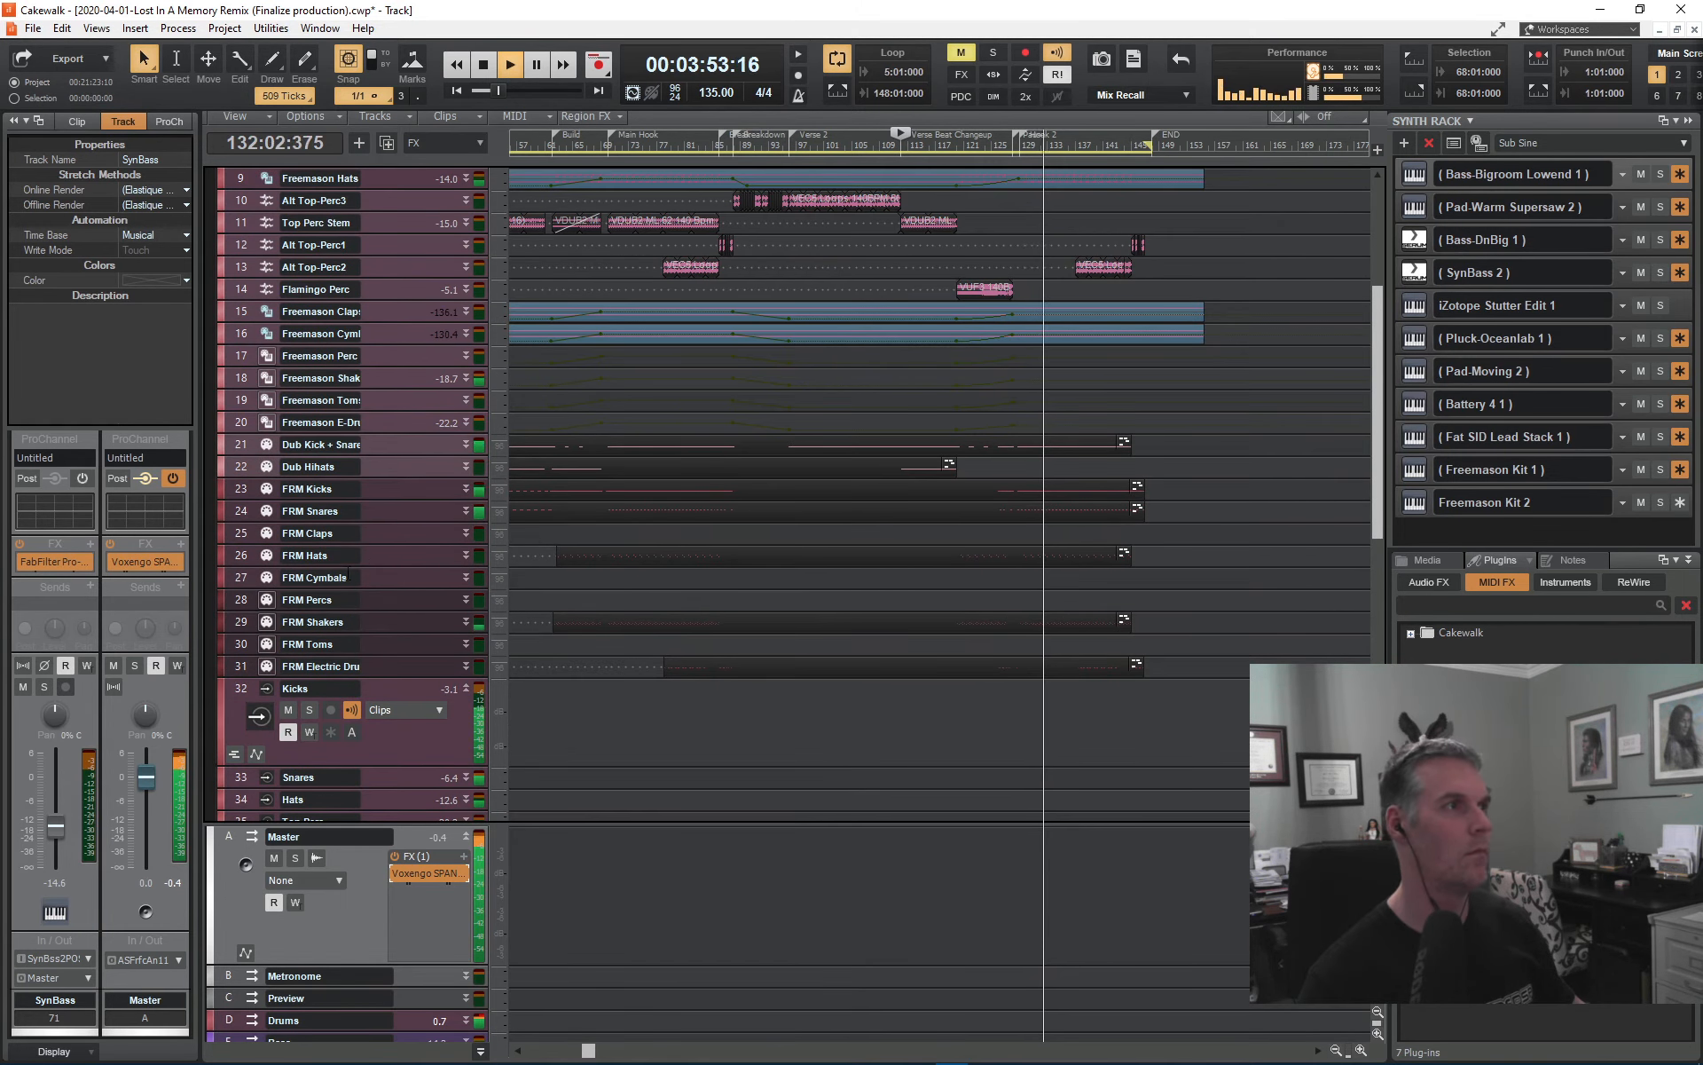
scroll(364, 563, "up", 2)
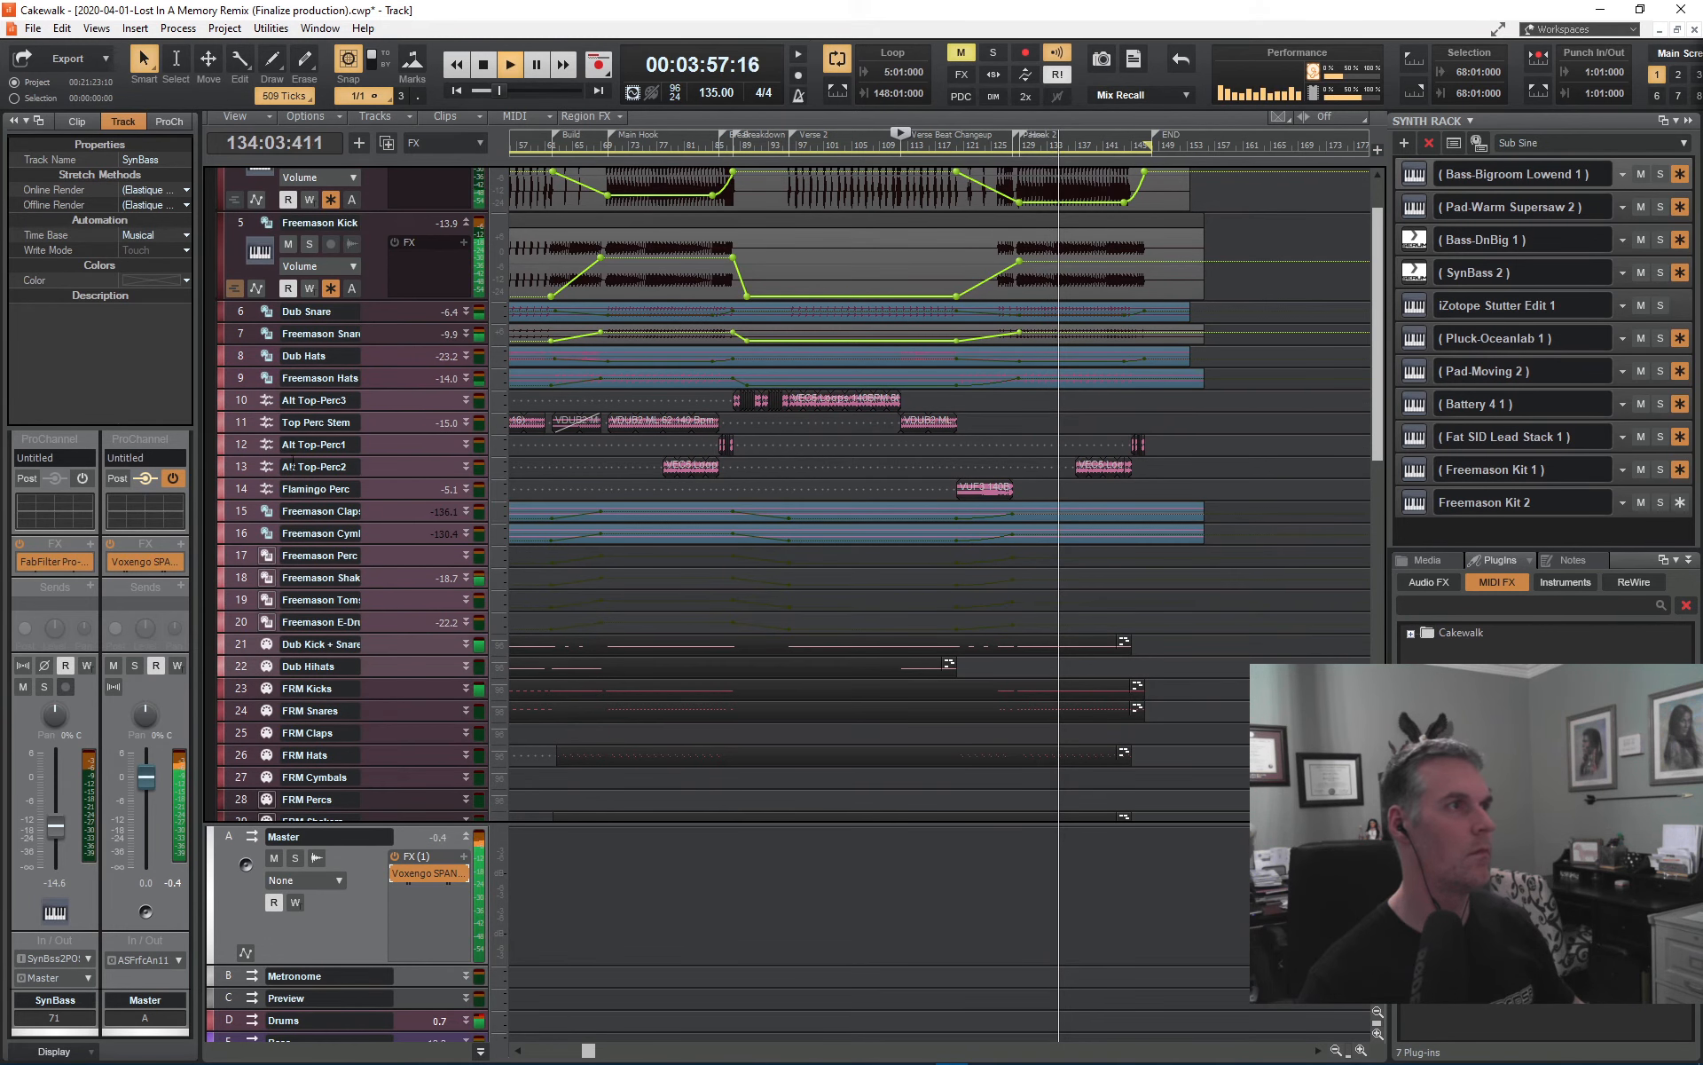
scroll(293, 590, "down", 5)
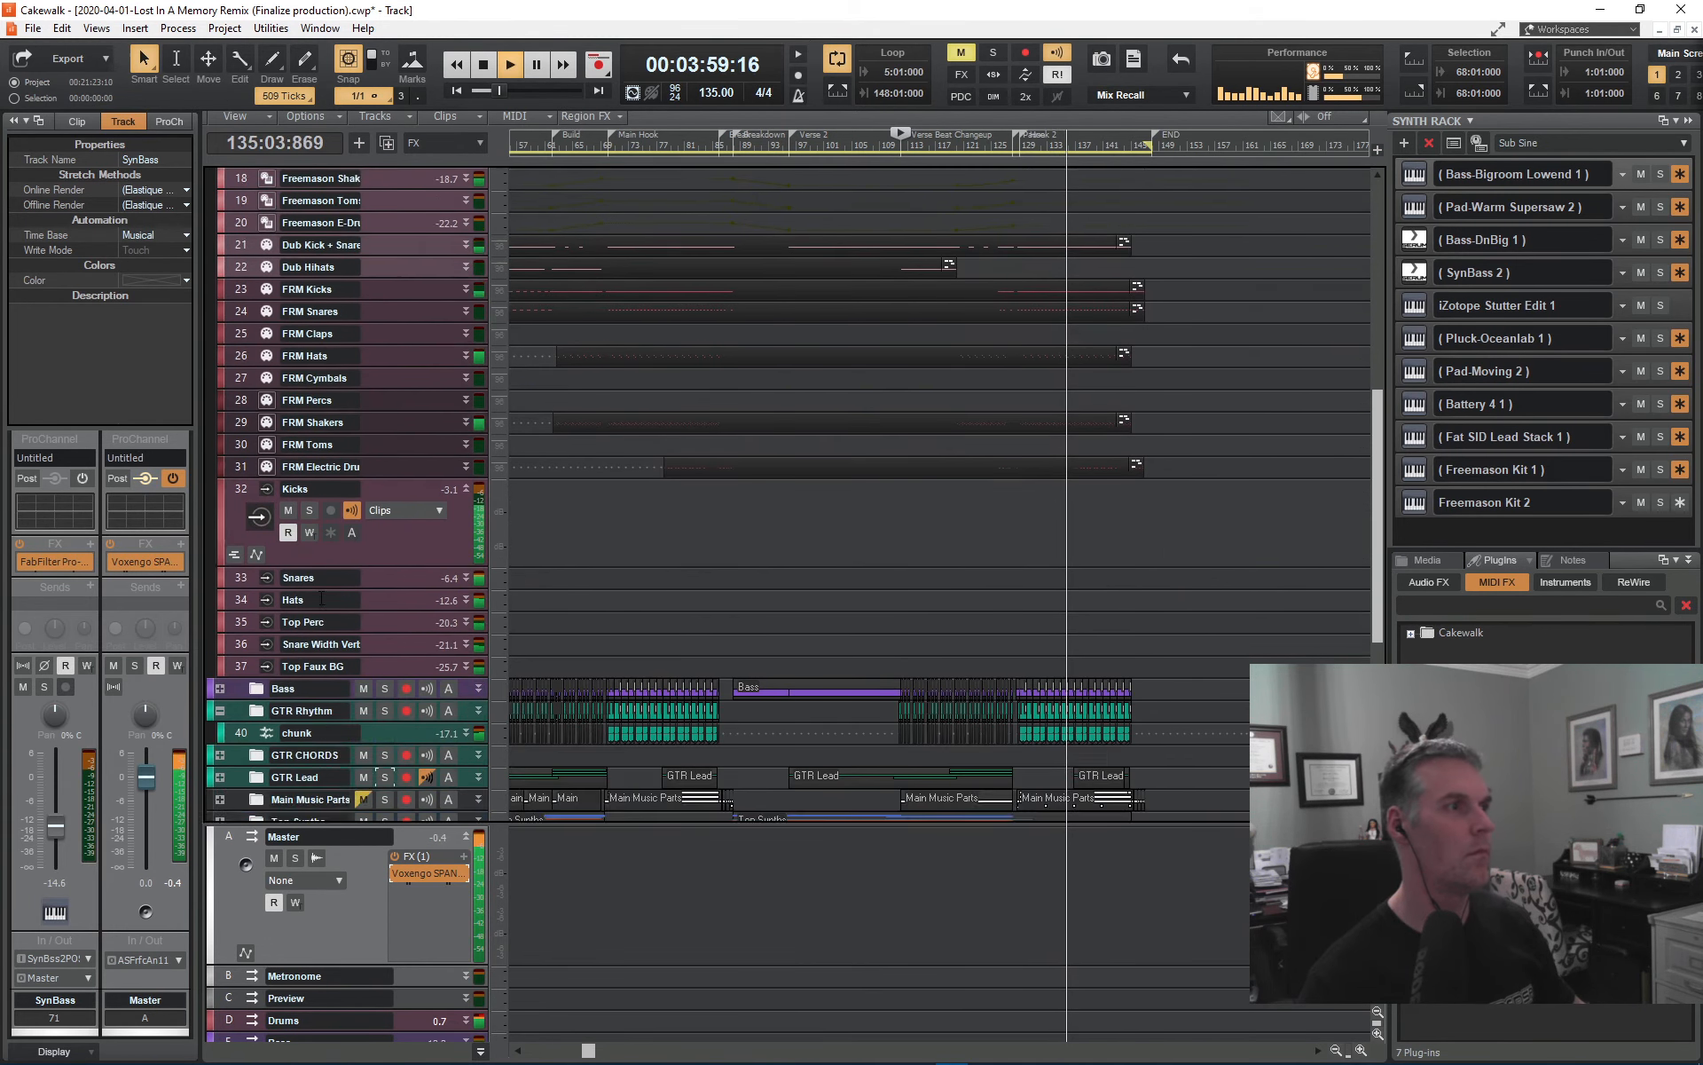
scroll(322, 599, "down", 2)
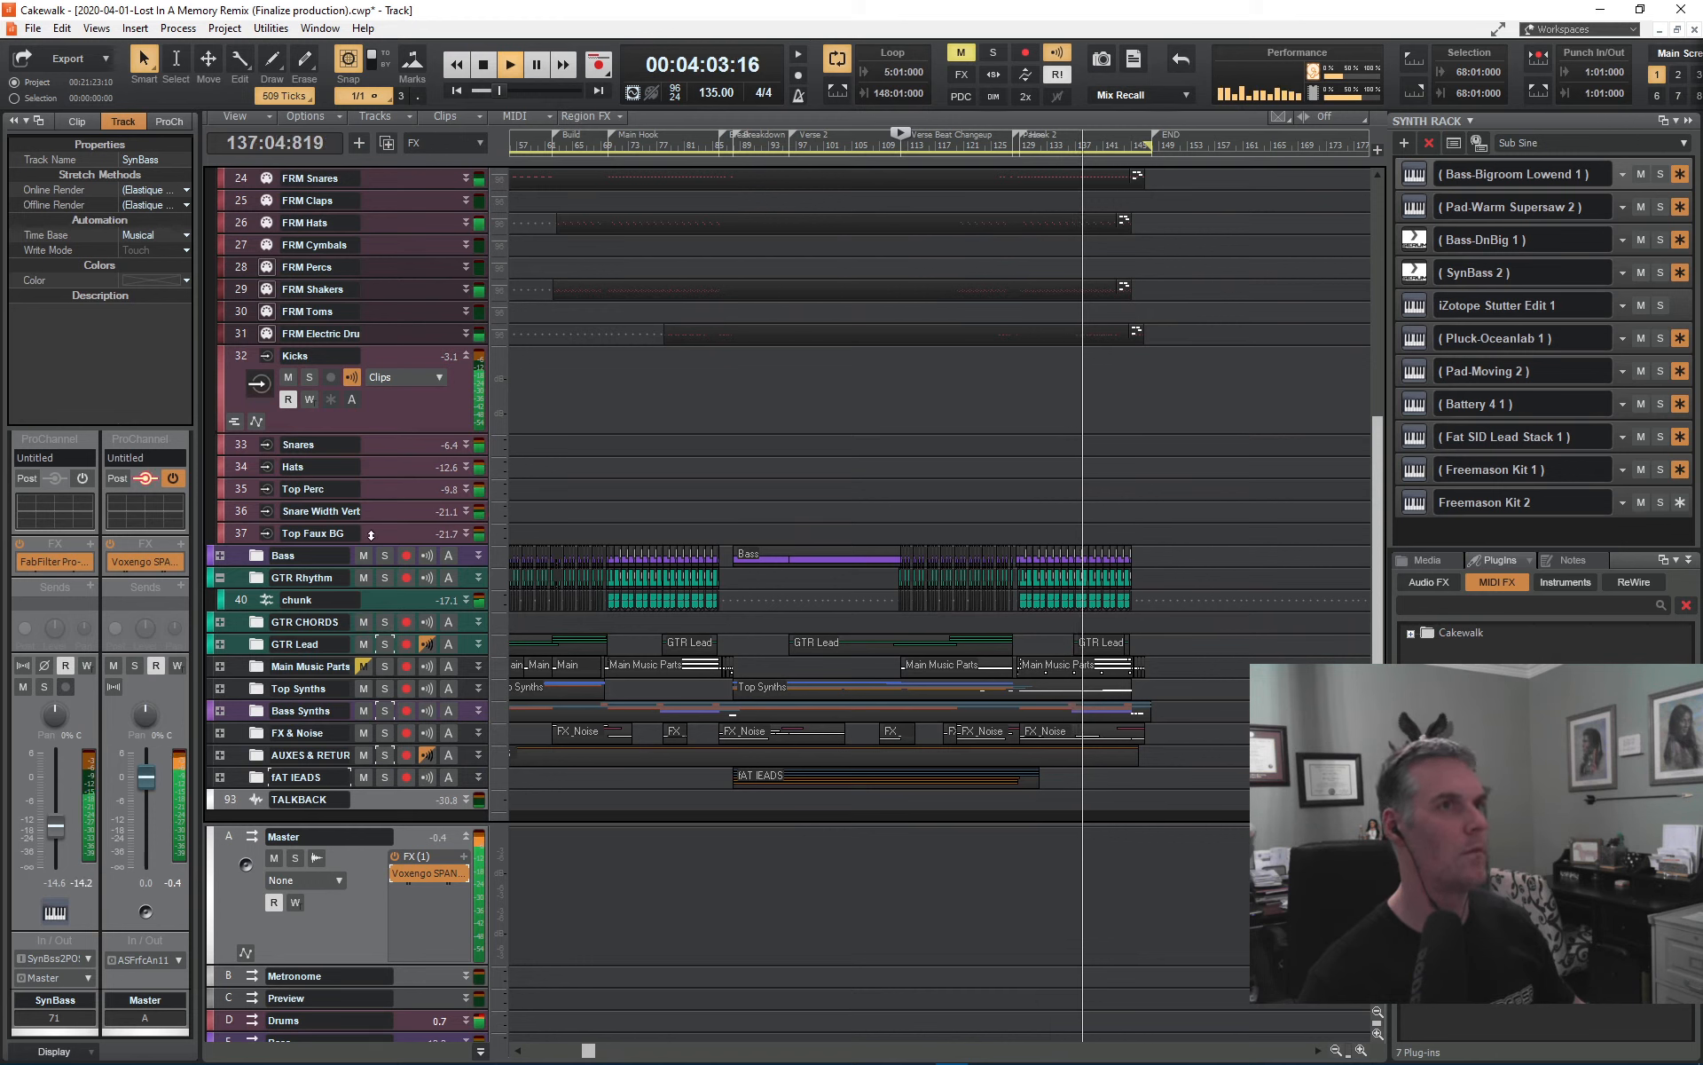
key("space")
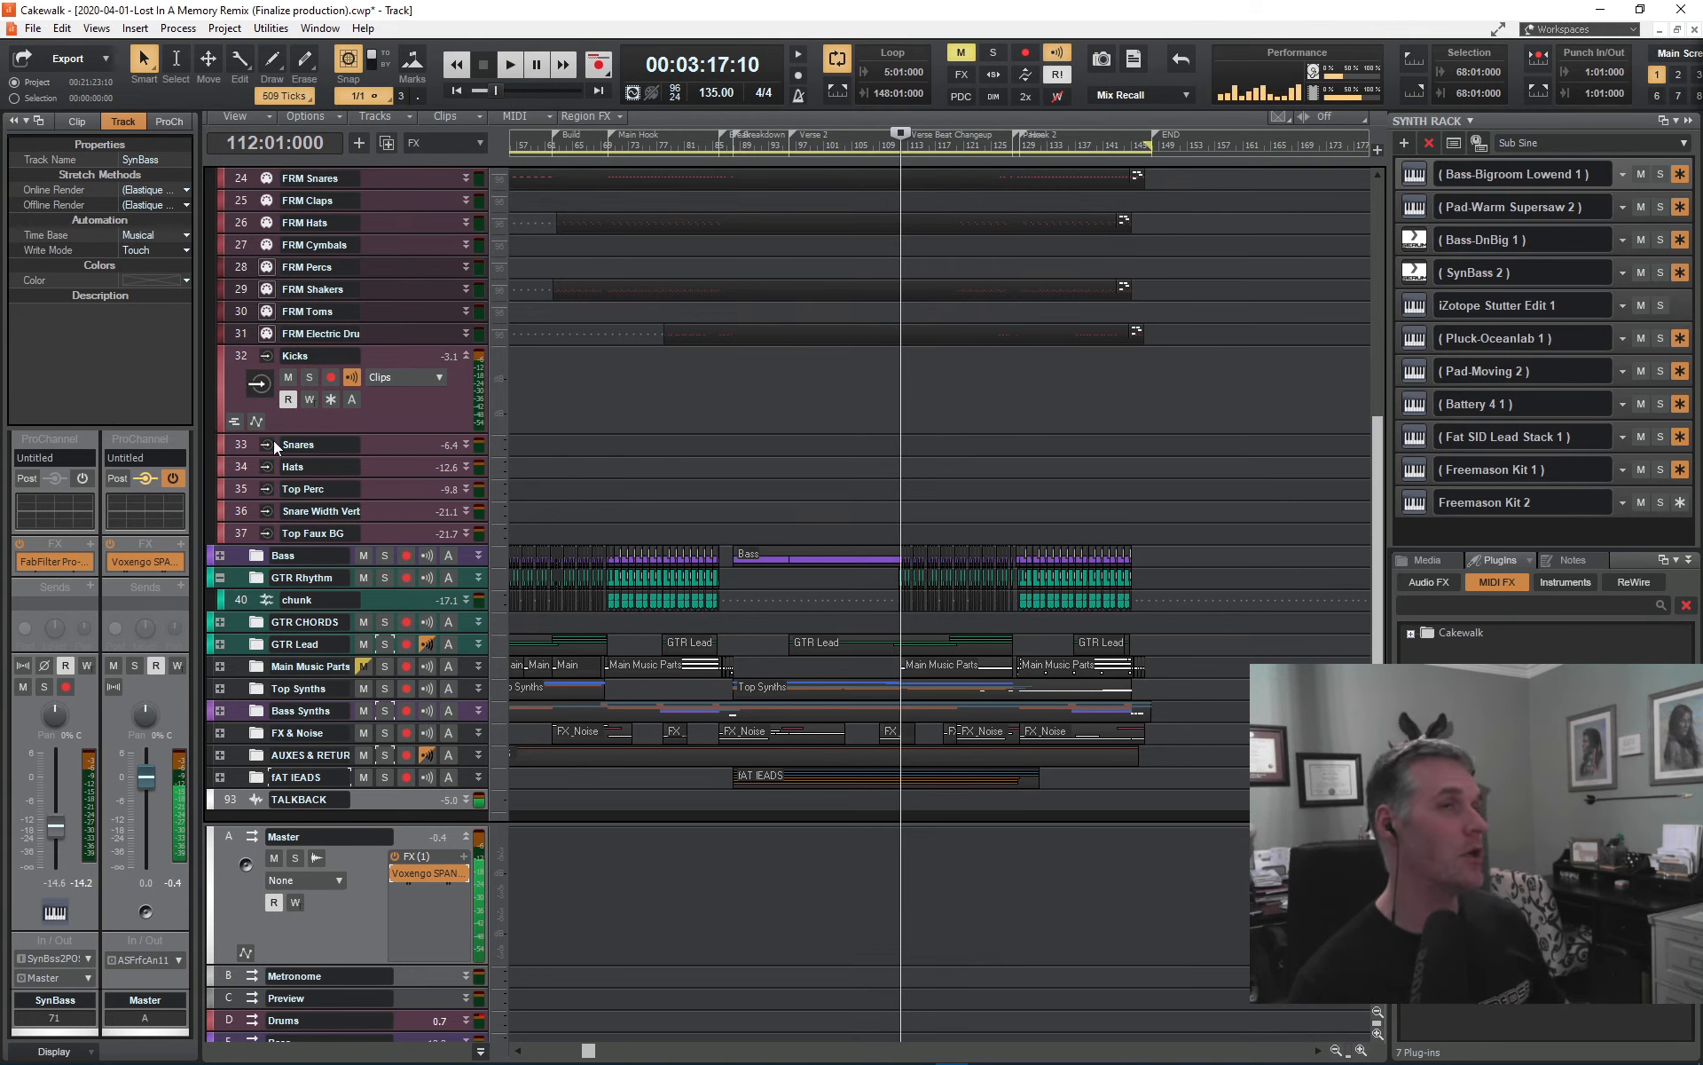
- Expand the AUXES & RETURNS and GTR Lead folders to show their tracks
scroll(376, 369, "up", 5)
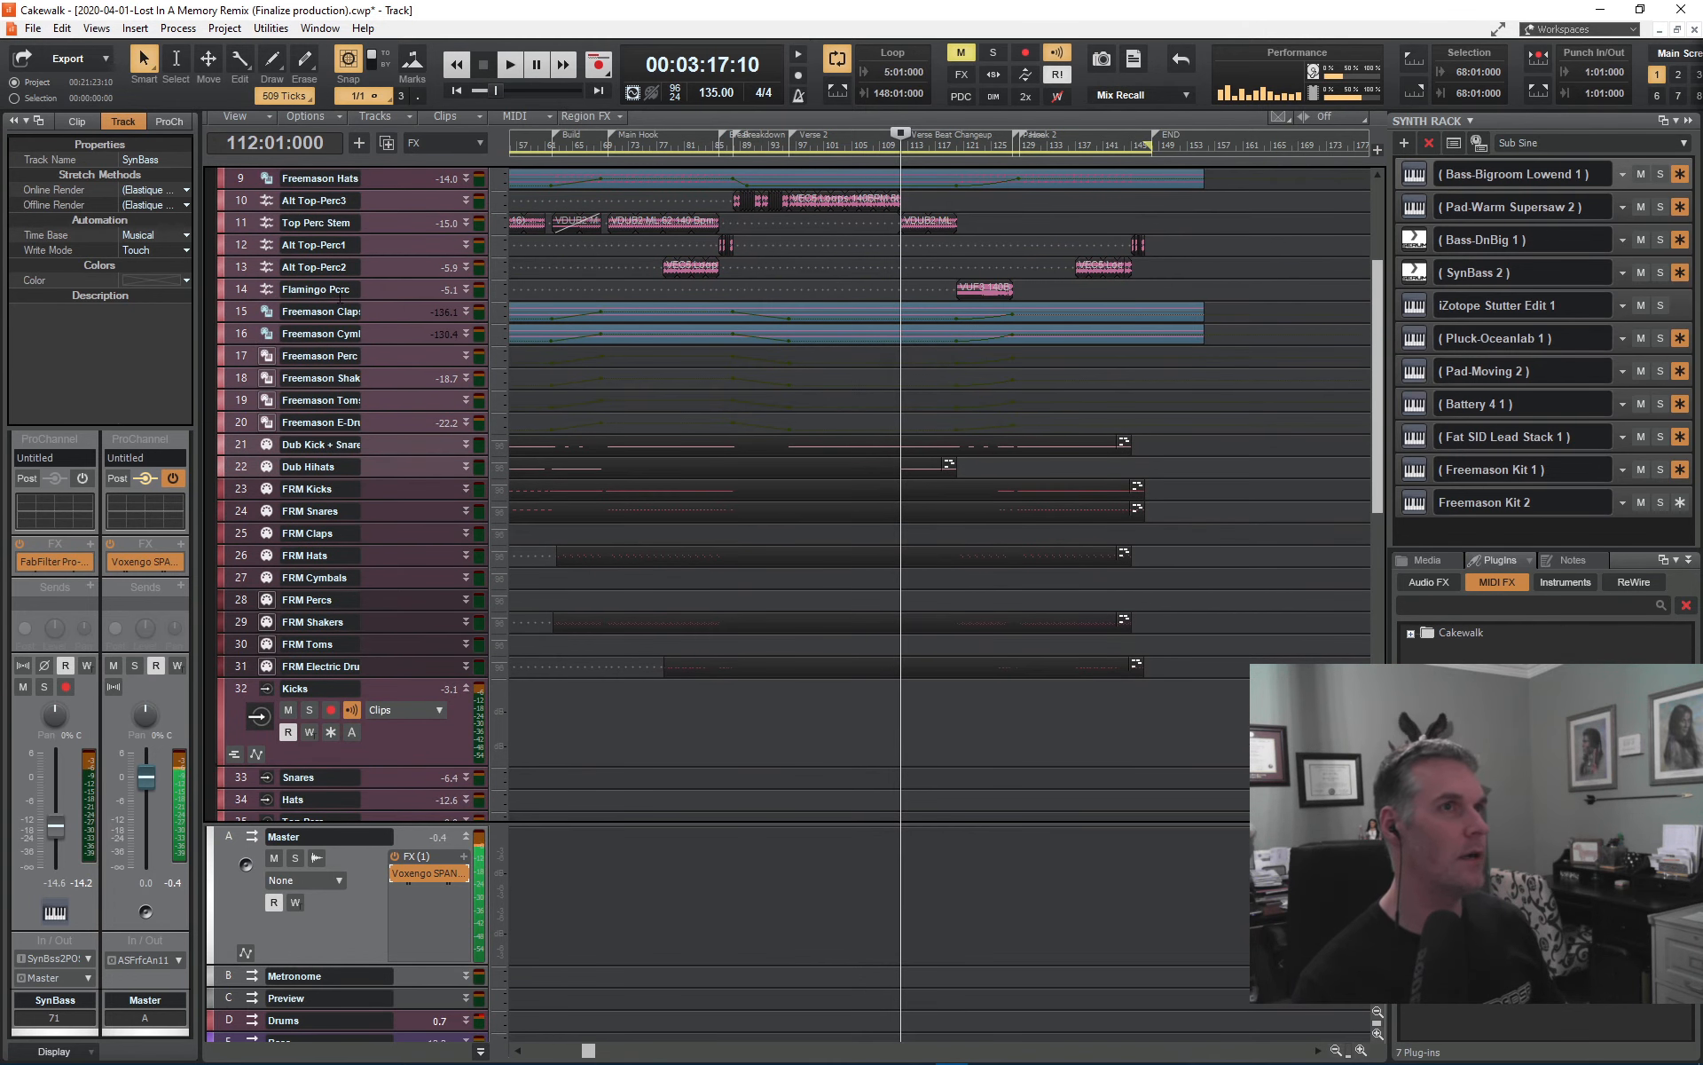
scroll(650, 284, "up", 2)
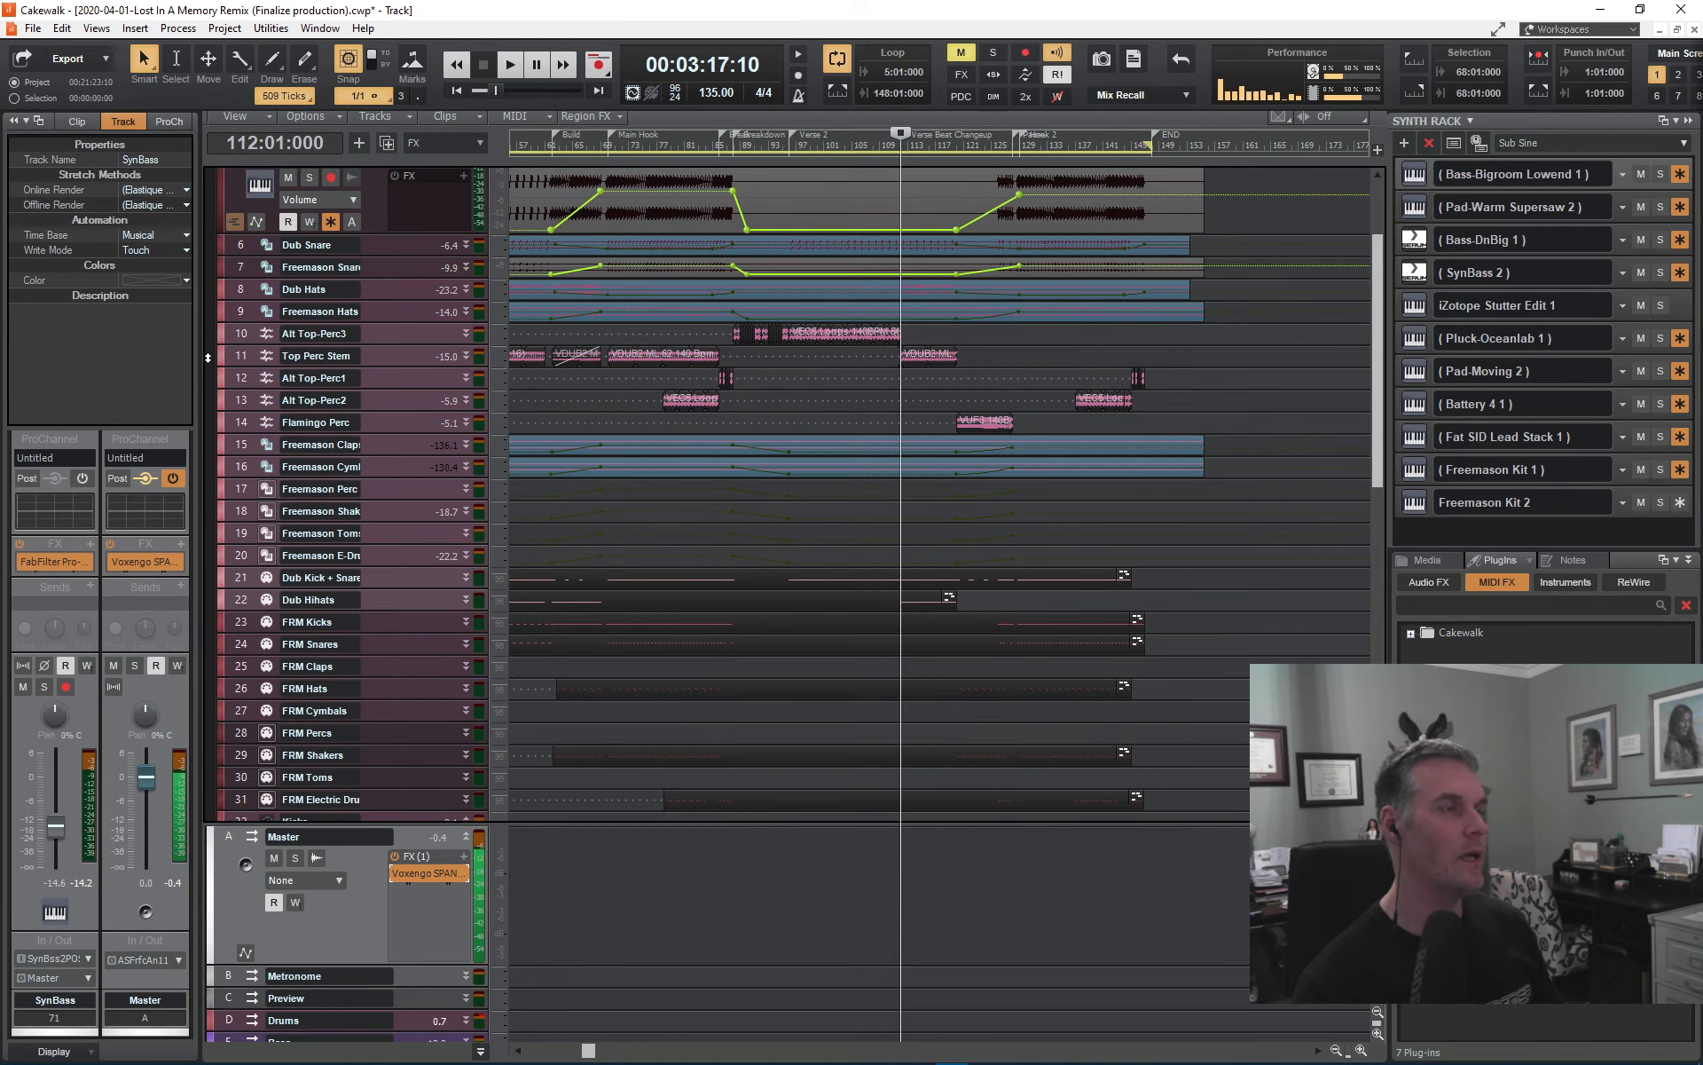
scroll(342, 637, "down", 7)
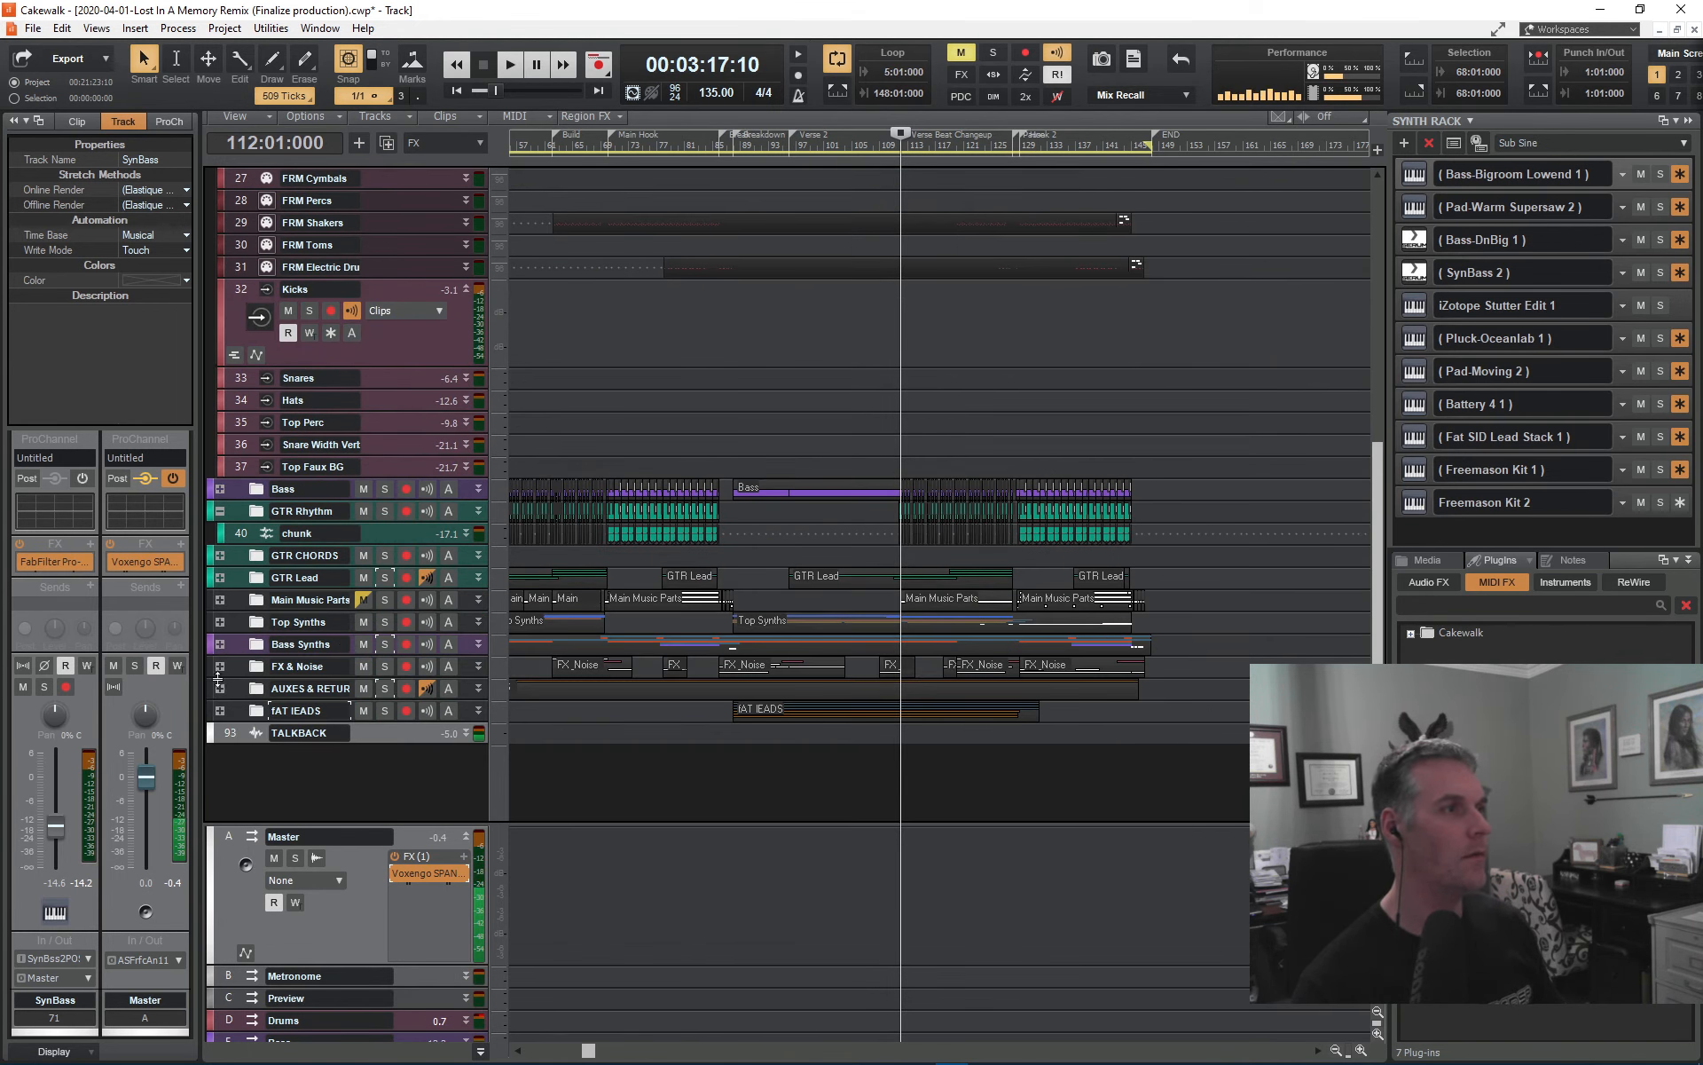
left_click(220, 687)
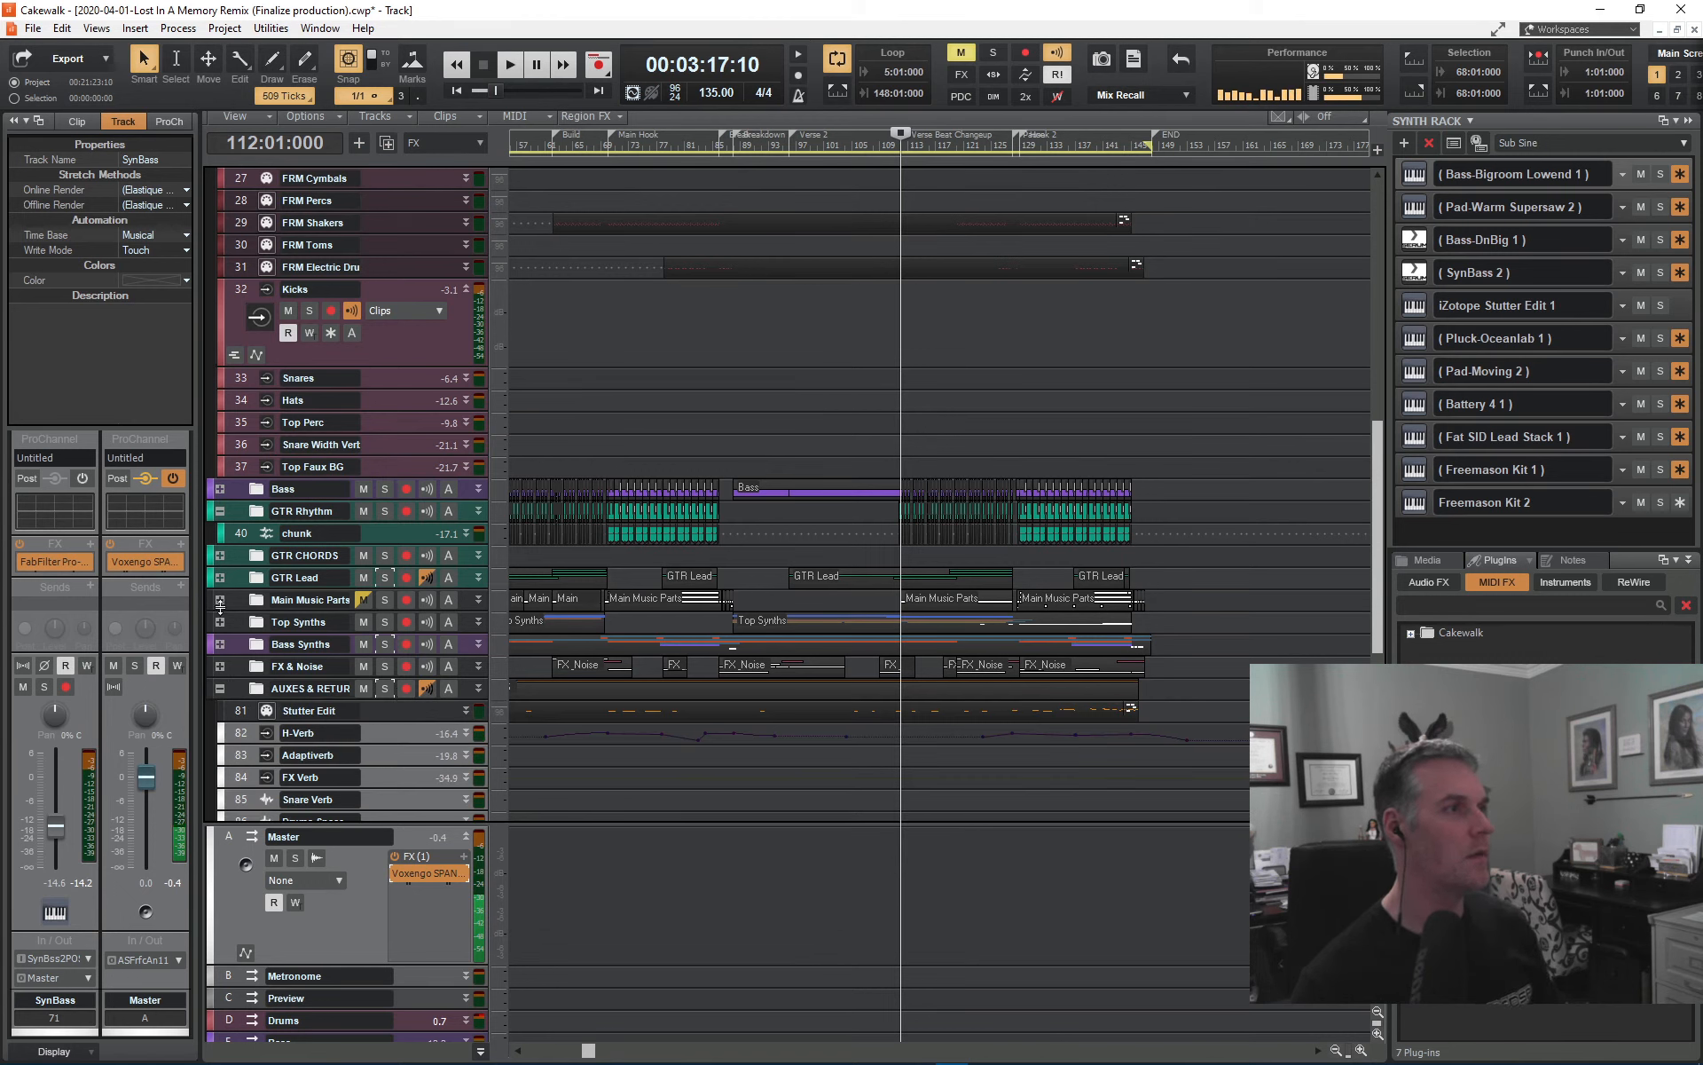
left_click(220, 578)
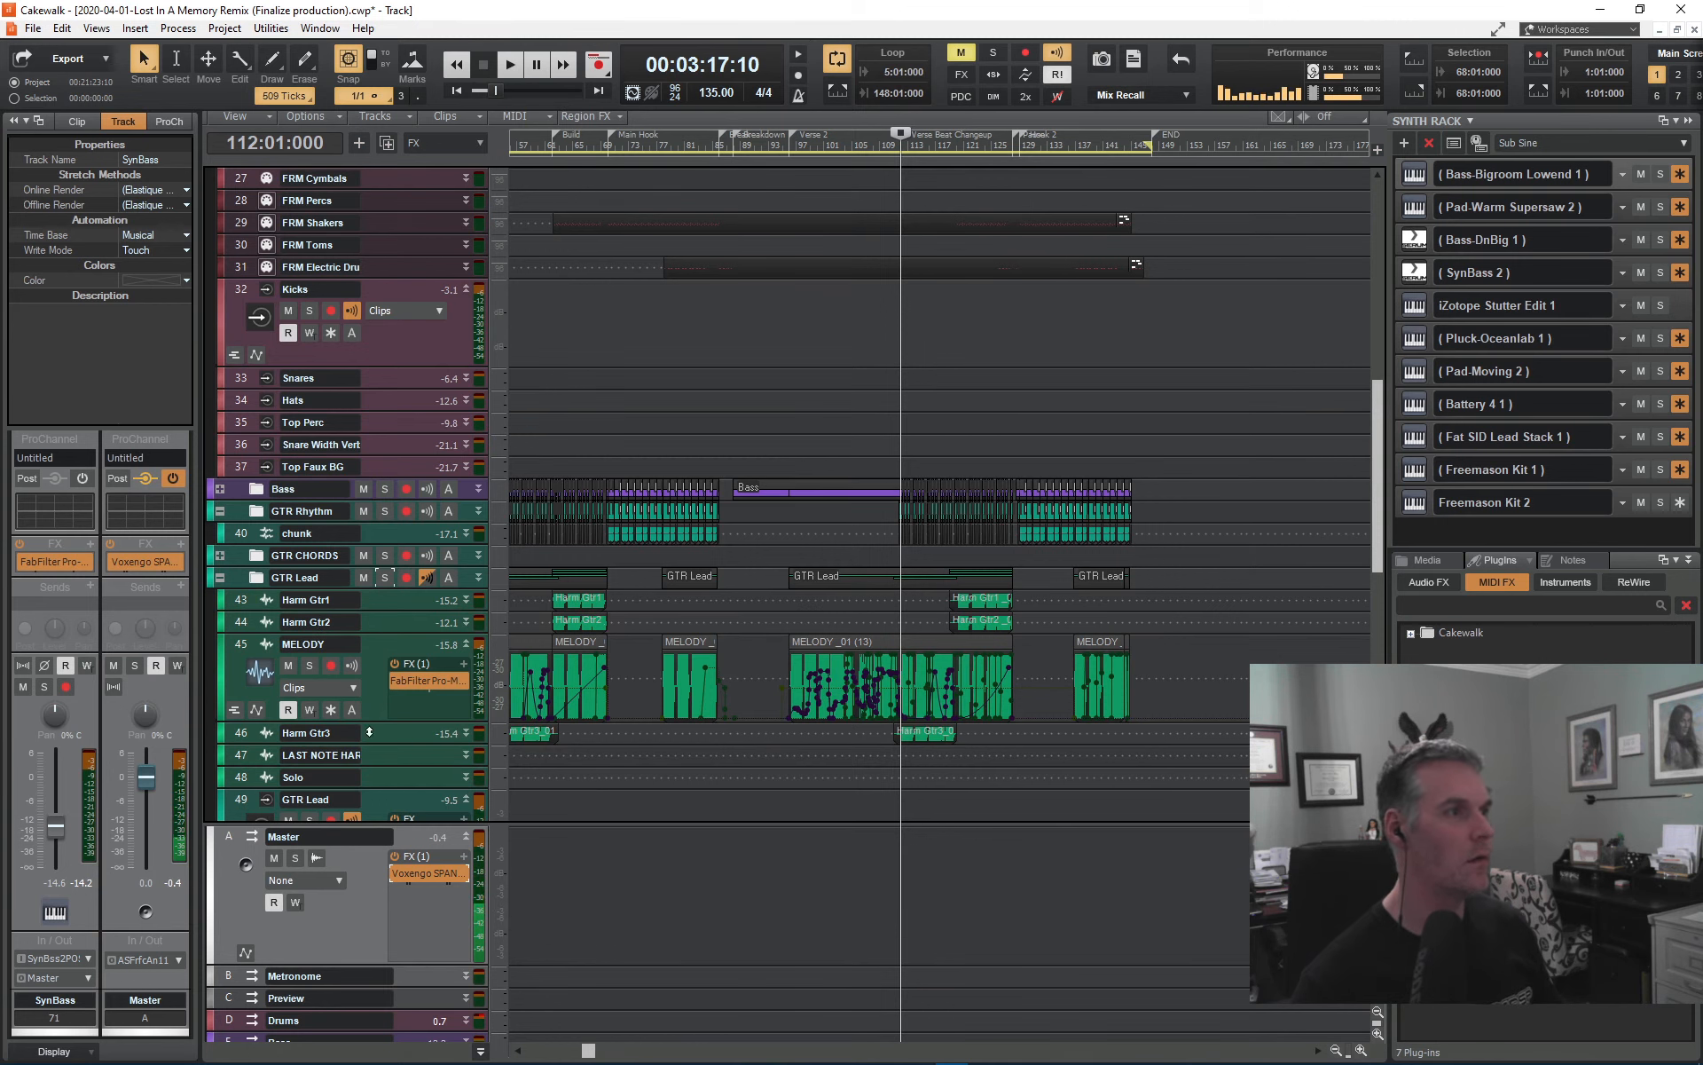
- Solo the GTR Lead aux track, play it from bar 136, and stop and unsolo it
scroll(384, 758, "down", 3)
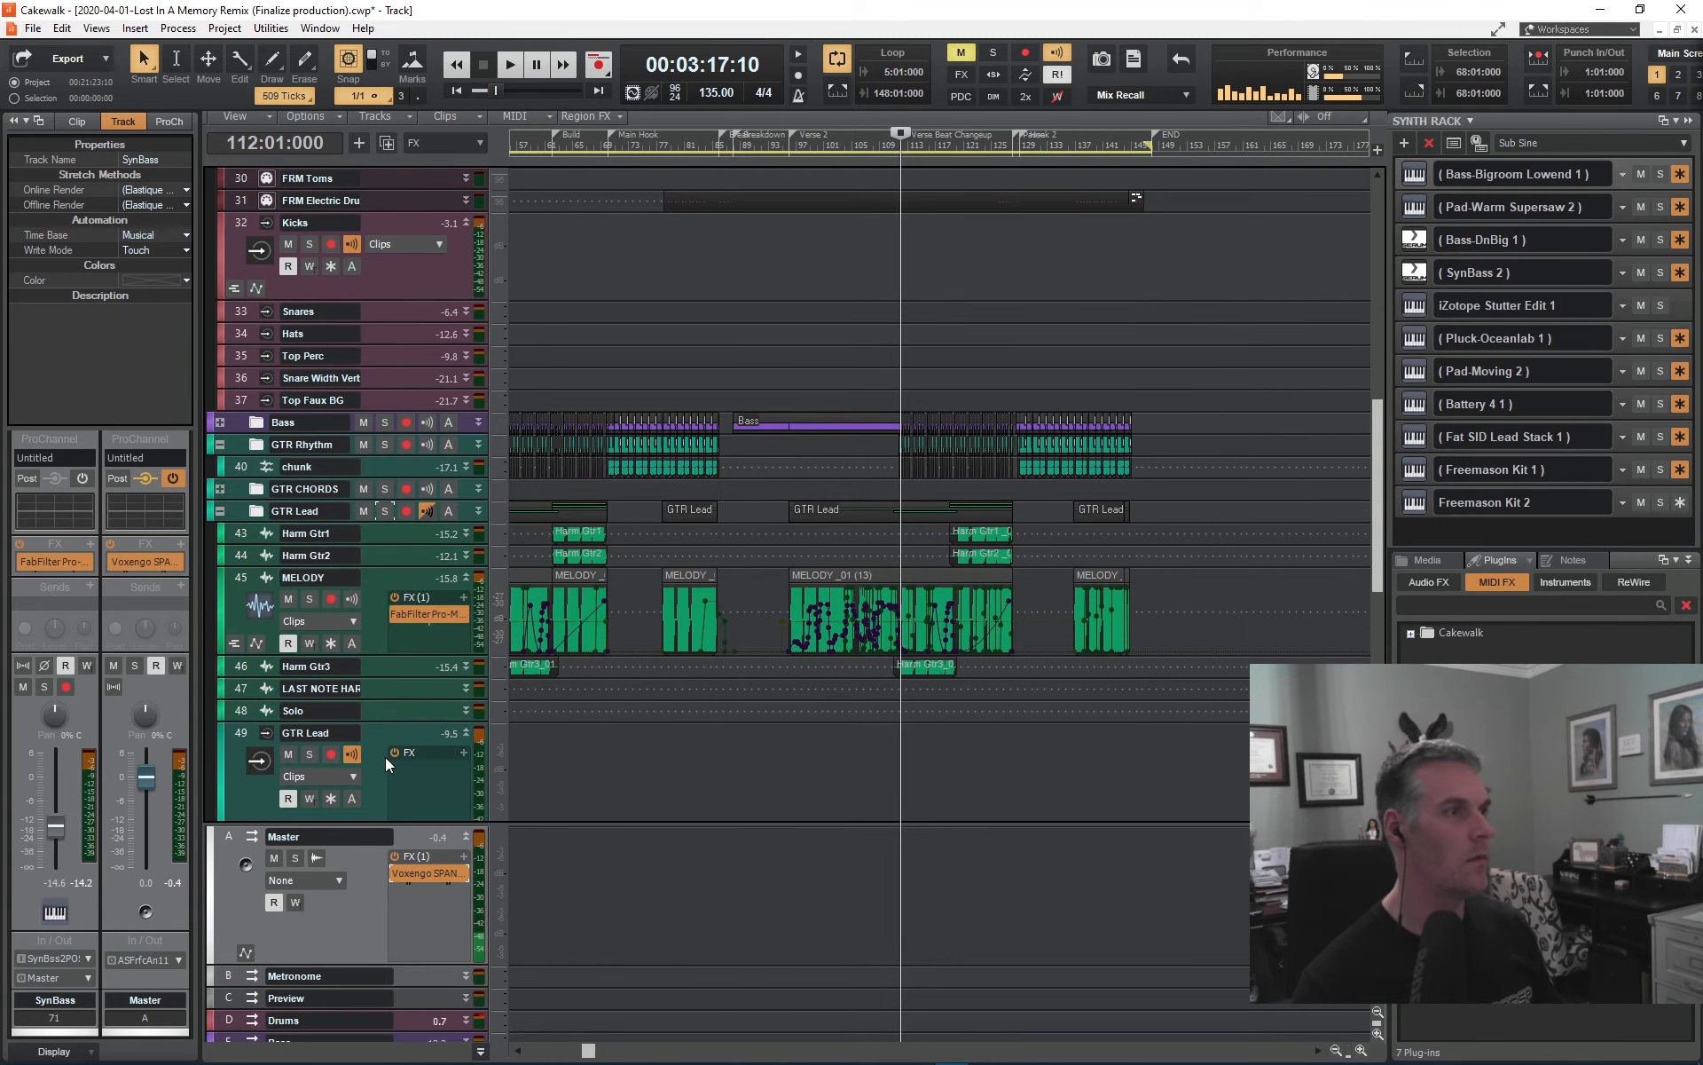
scroll(379, 727, "down", 2)
left_click(360, 736)
left_click(309, 714)
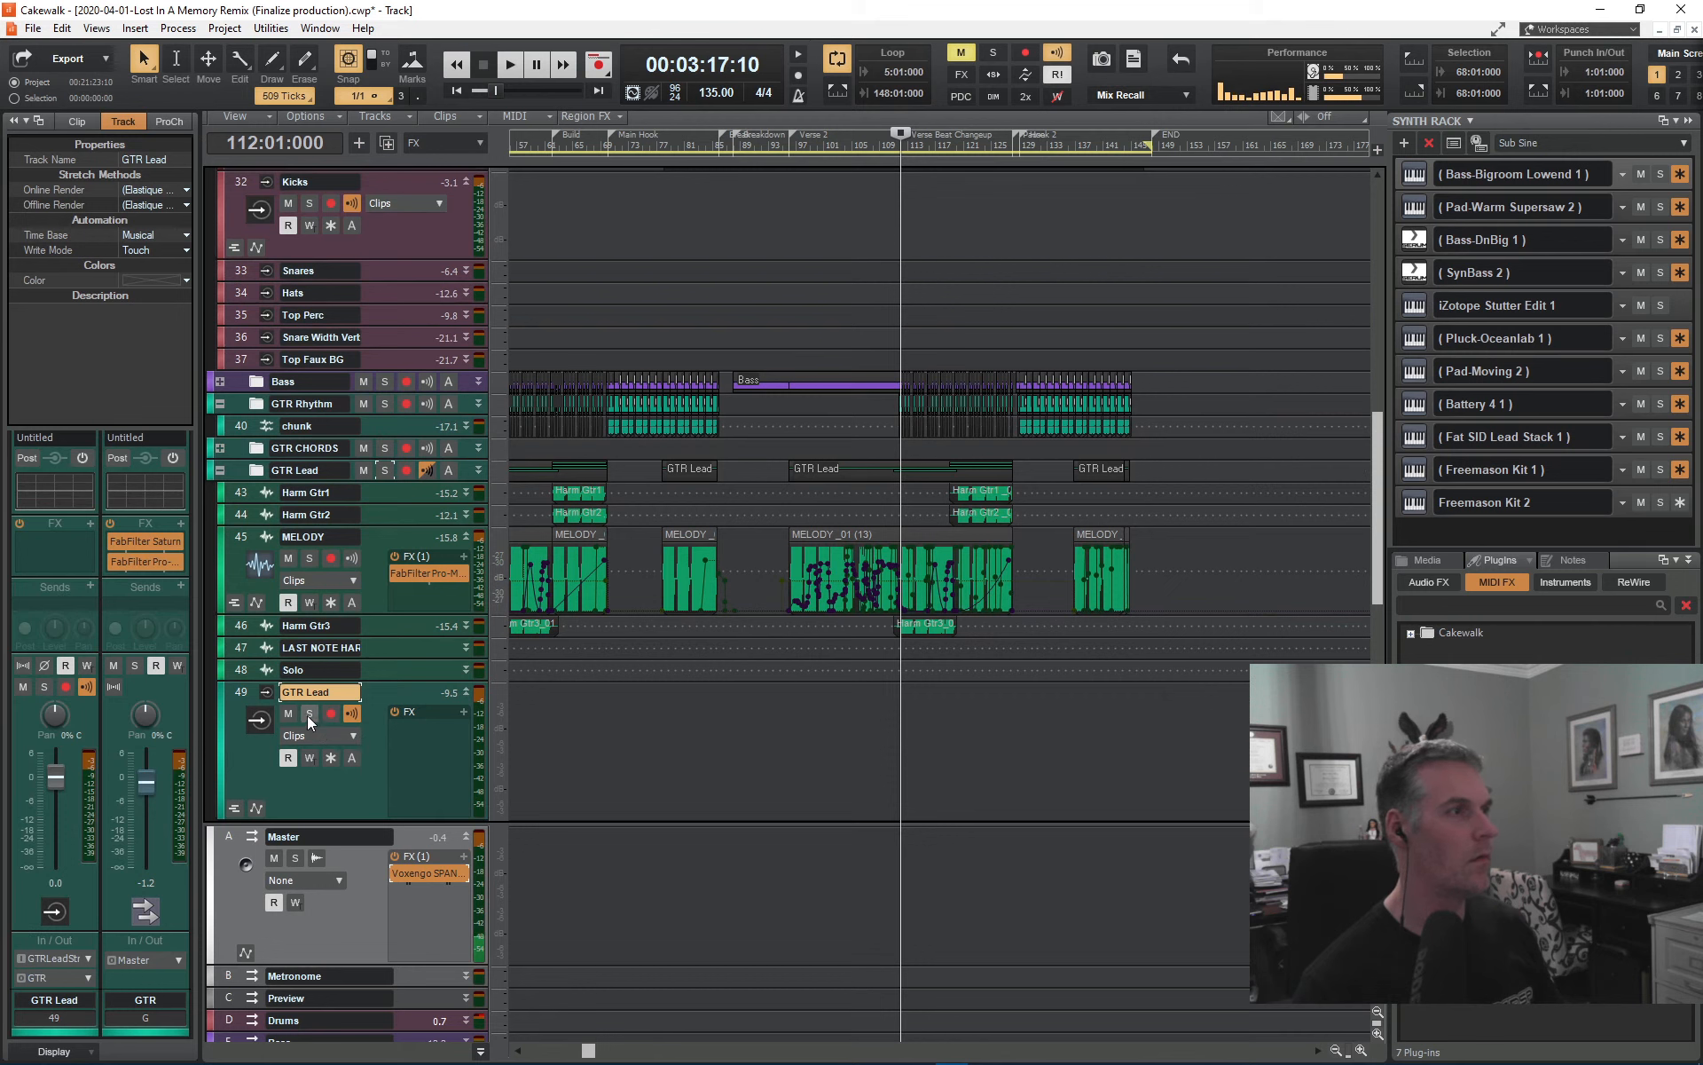
left_click(1071, 698)
key("space")
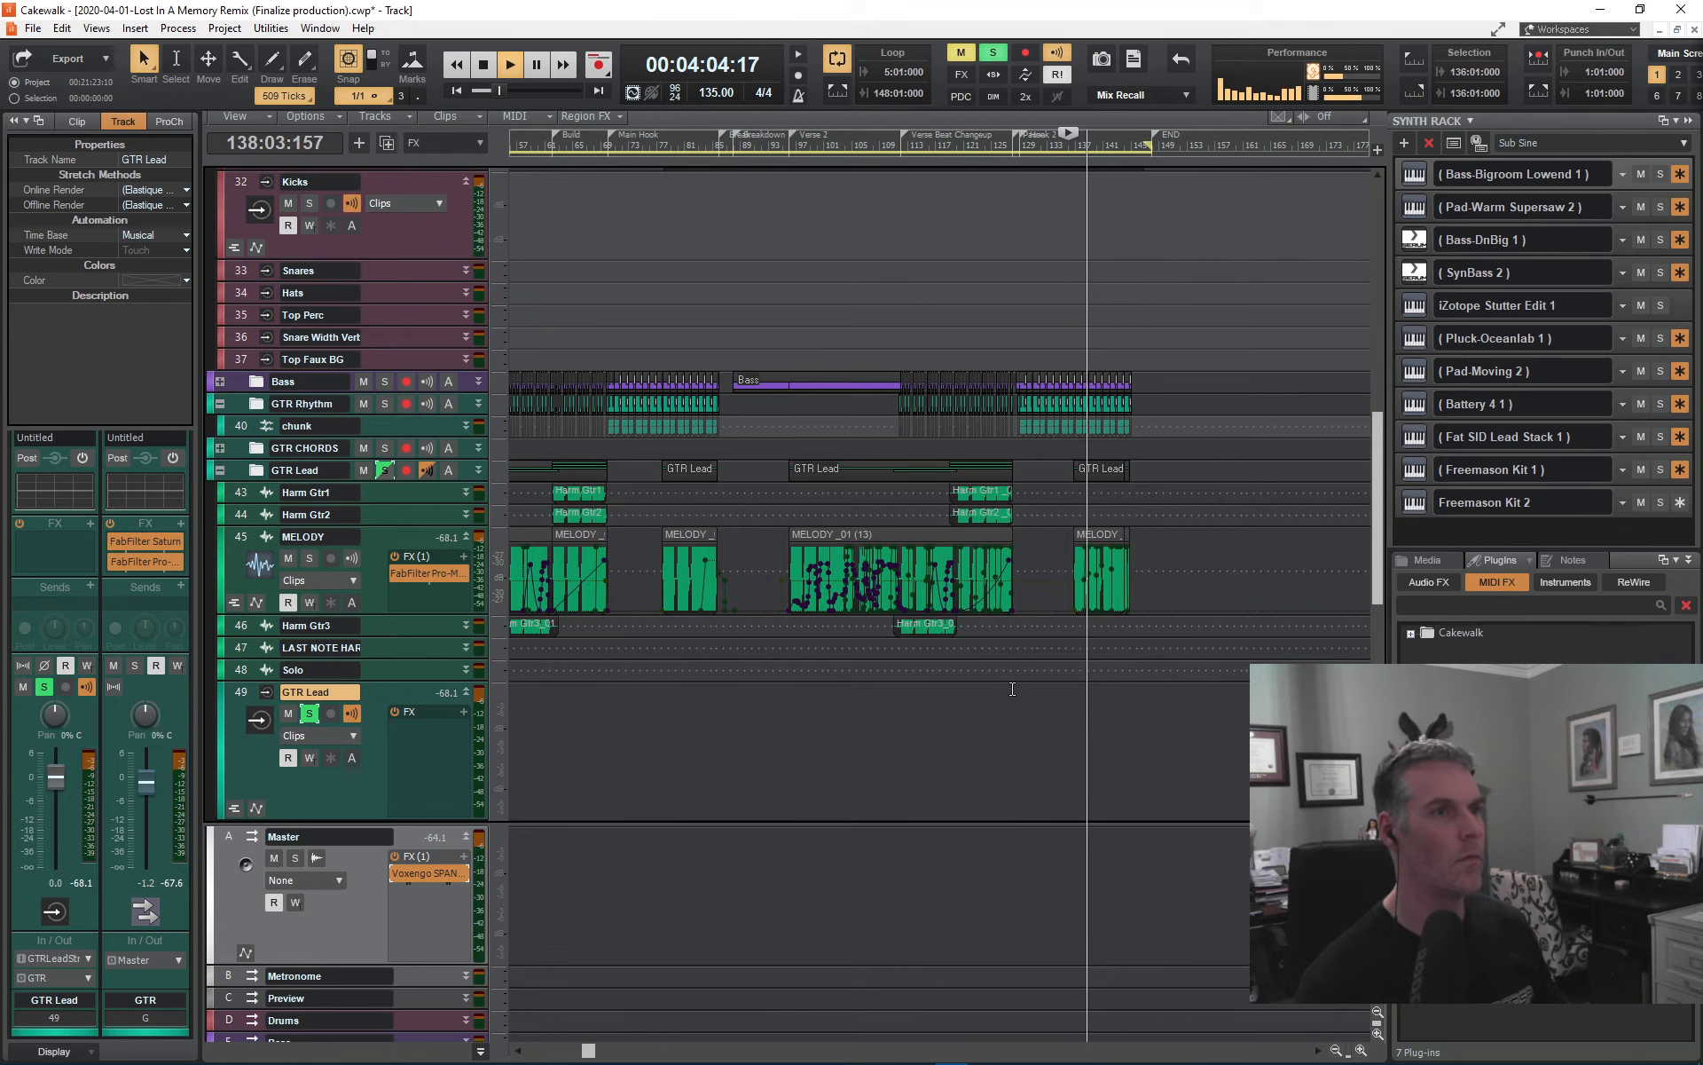
key("space")
left_click(309, 713)
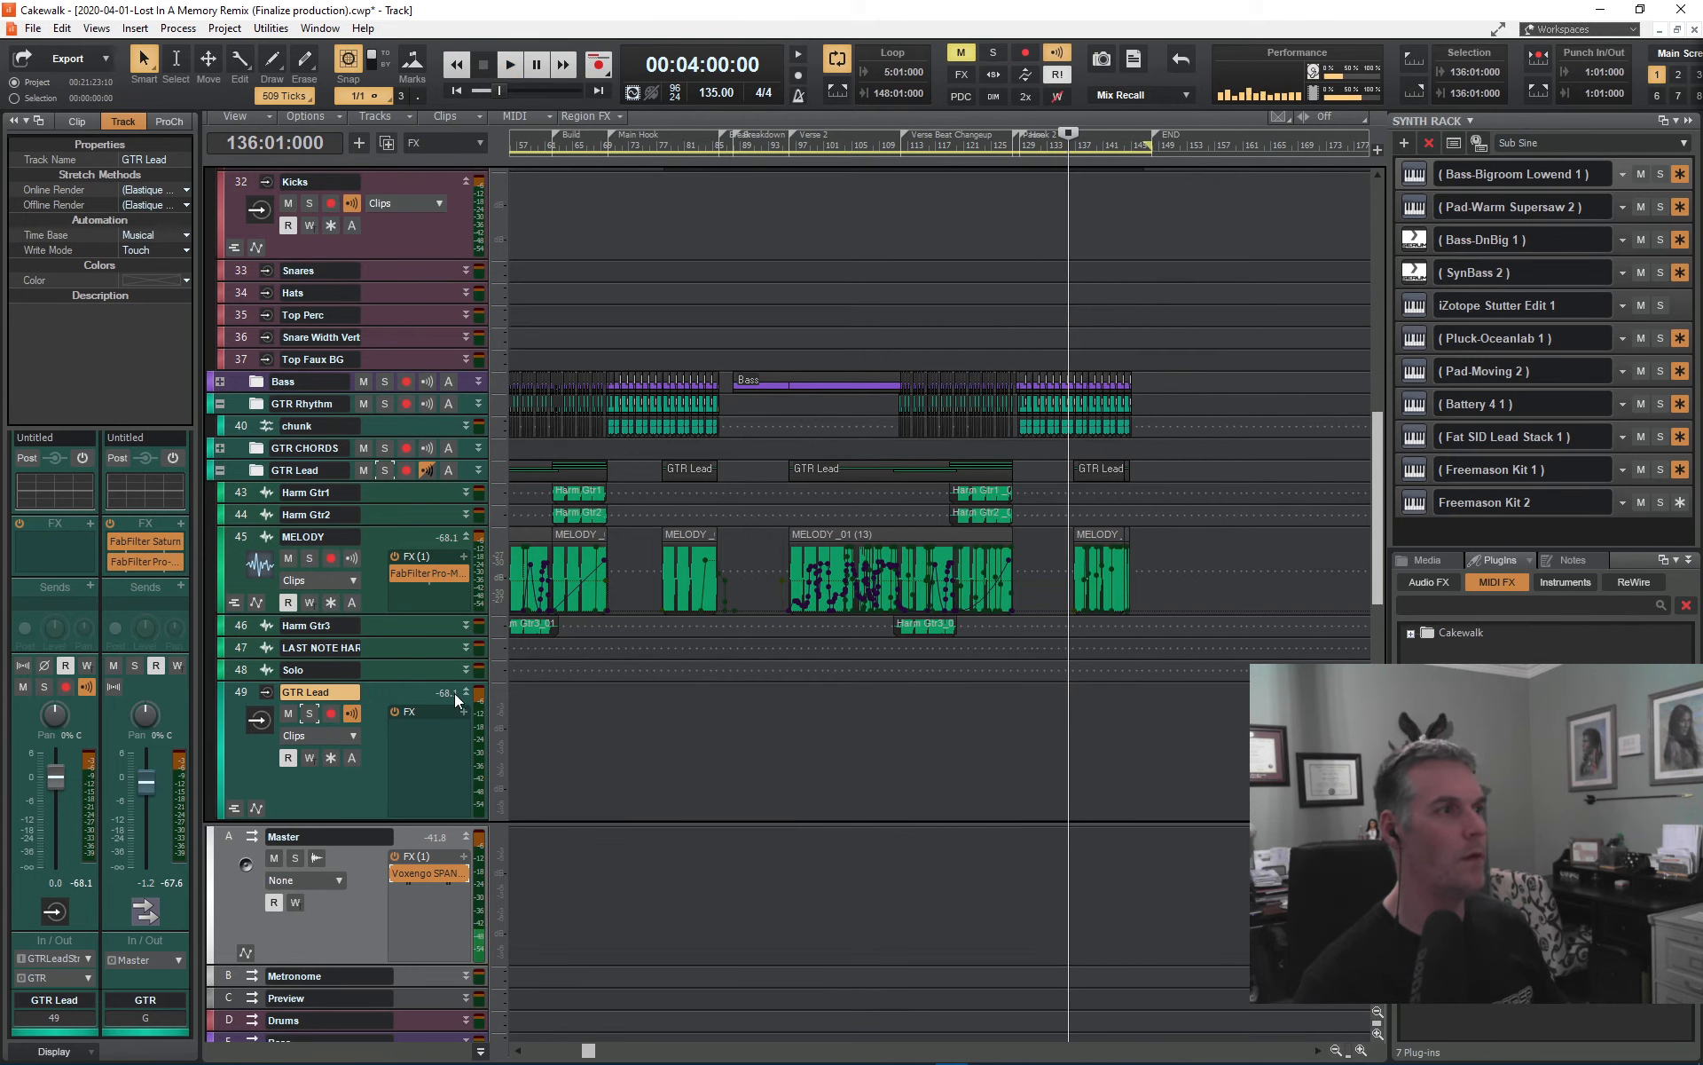
- Expand and solo the H-Verb aux track, play it from bar 127, and stop and unsolo it
left_click(464, 694)
scroll(415, 699, "down", 3)
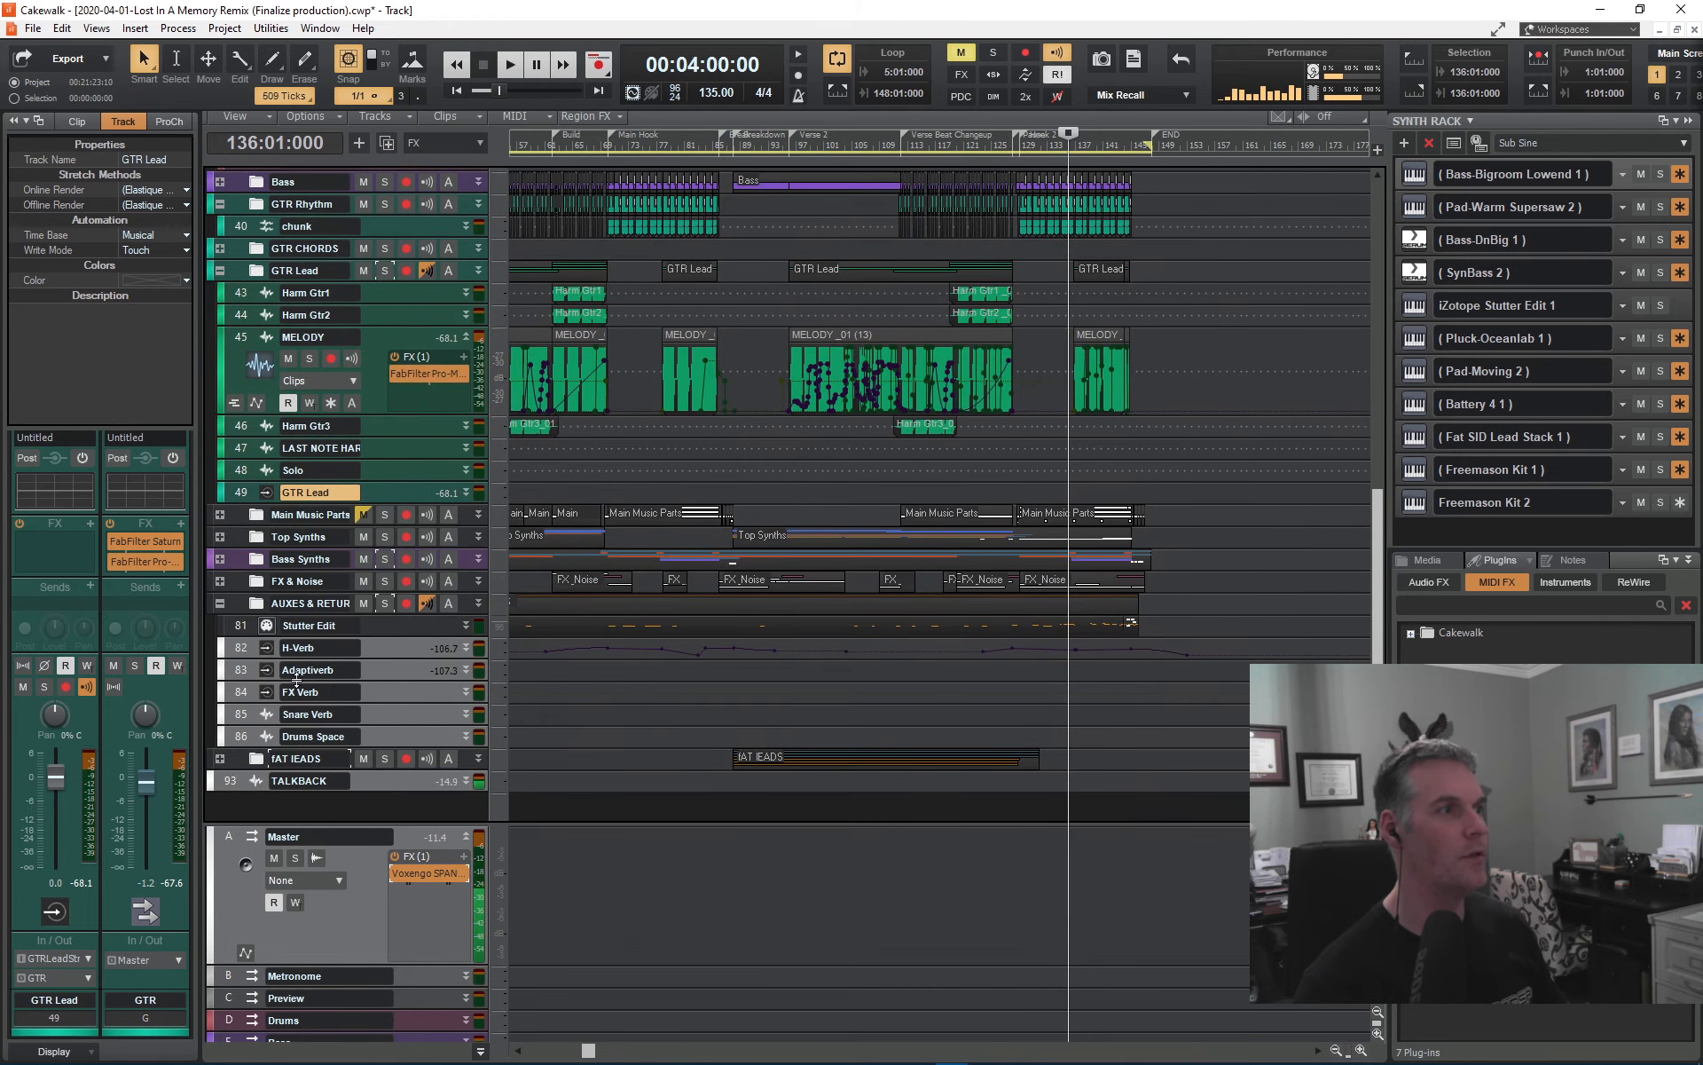
left_click(467, 648)
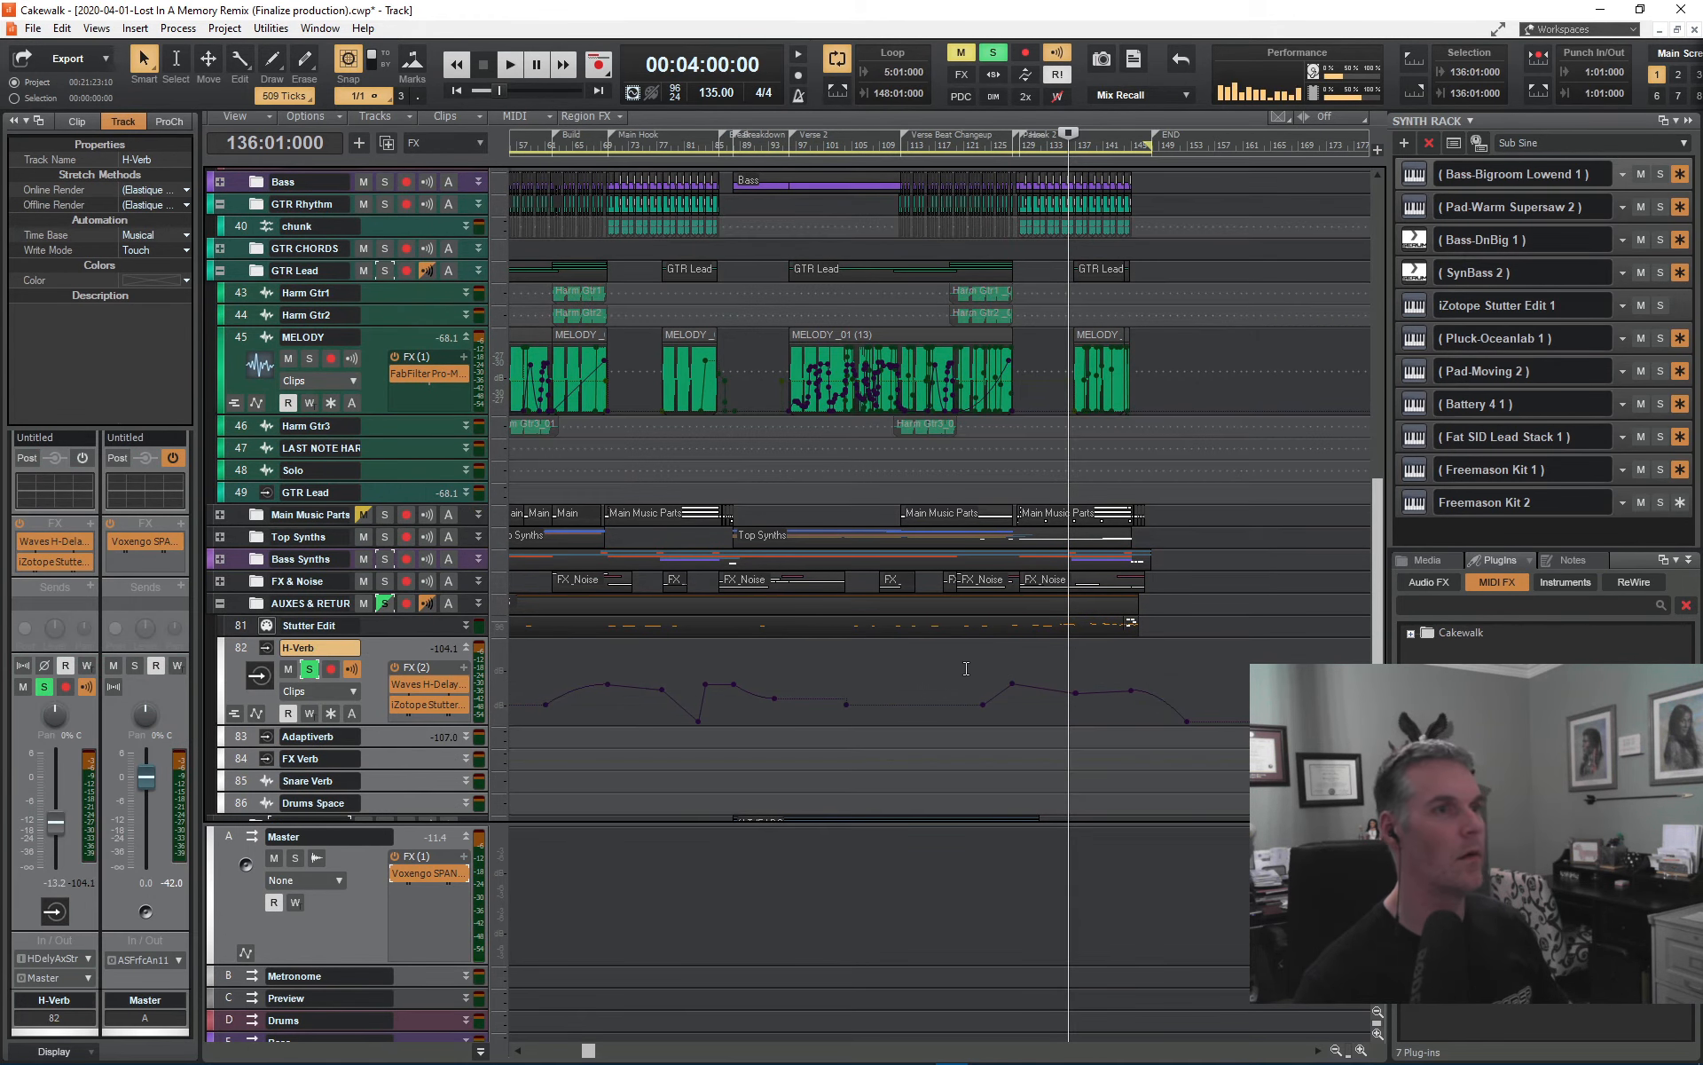
left_click(1004, 665)
key("space")
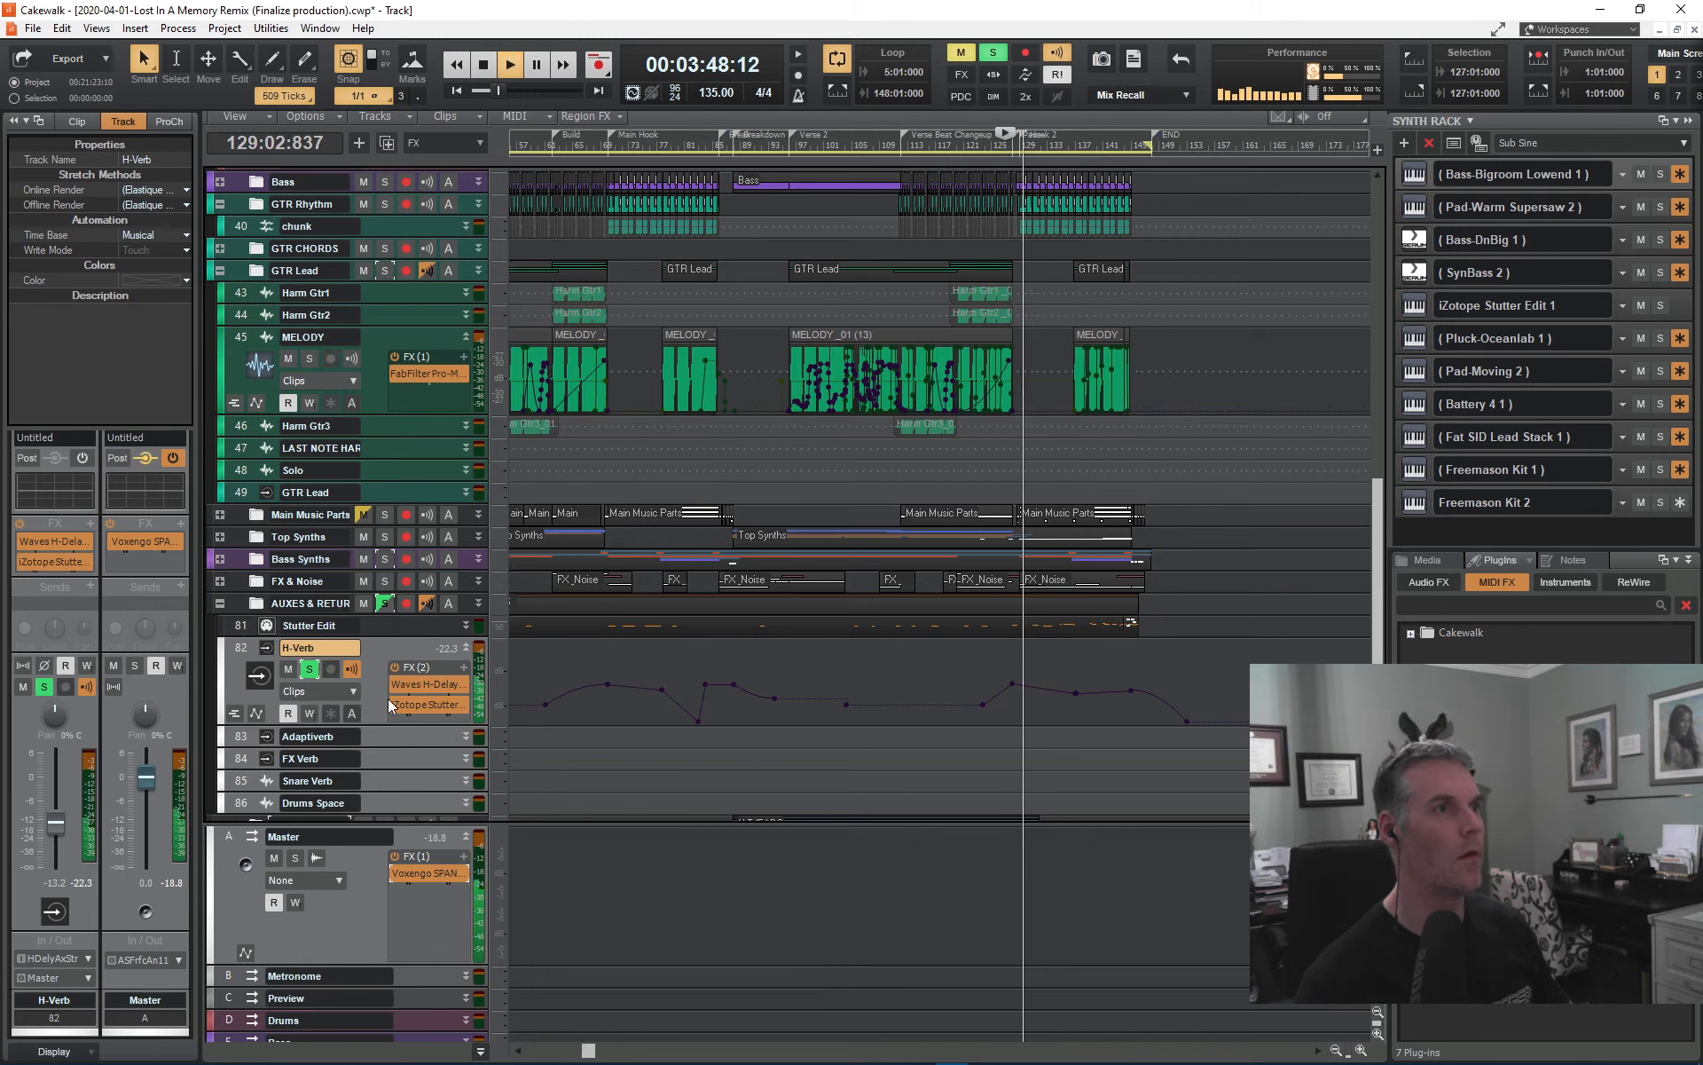
left_click_drag(380, 725, 385, 743)
left_click(310, 670)
key("space")
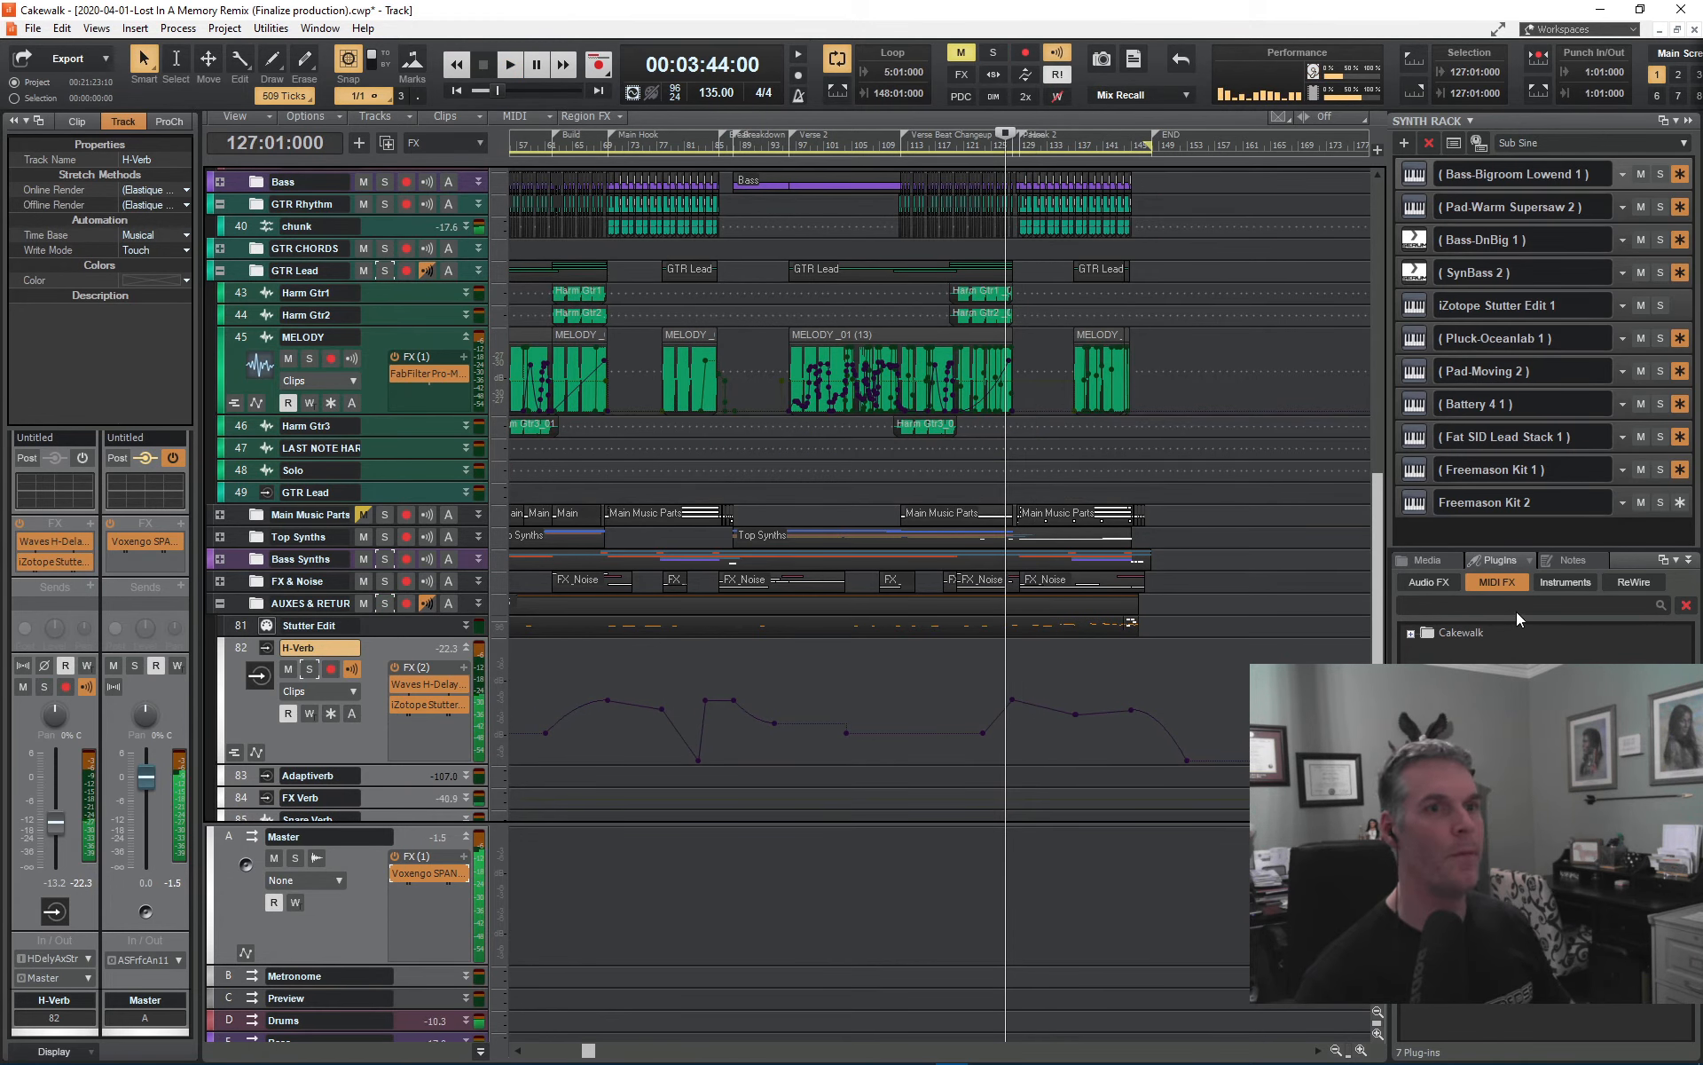
- Find DMG Audio Compassion by filtering the audio effects for "dmg", add it to the H-Verb effects bin, and clear the filter
left_click(1436, 582)
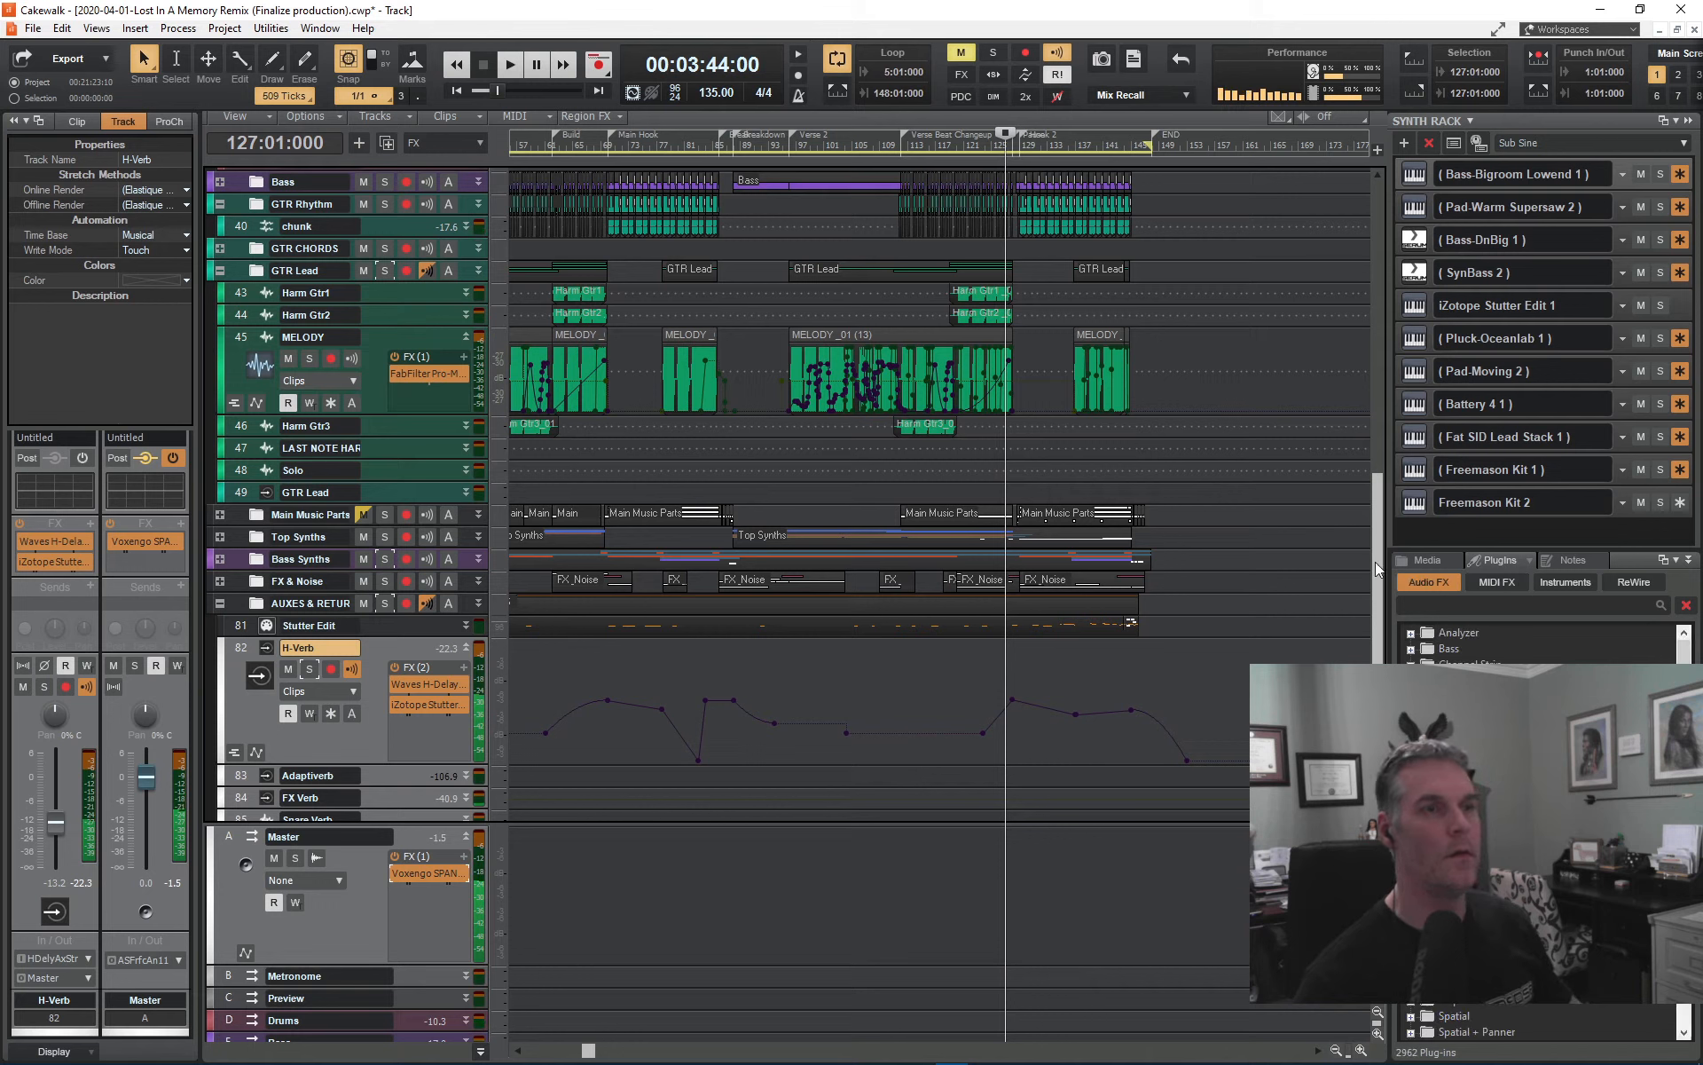
left_click(944, 654)
left_click(1432, 607)
type("dmg")
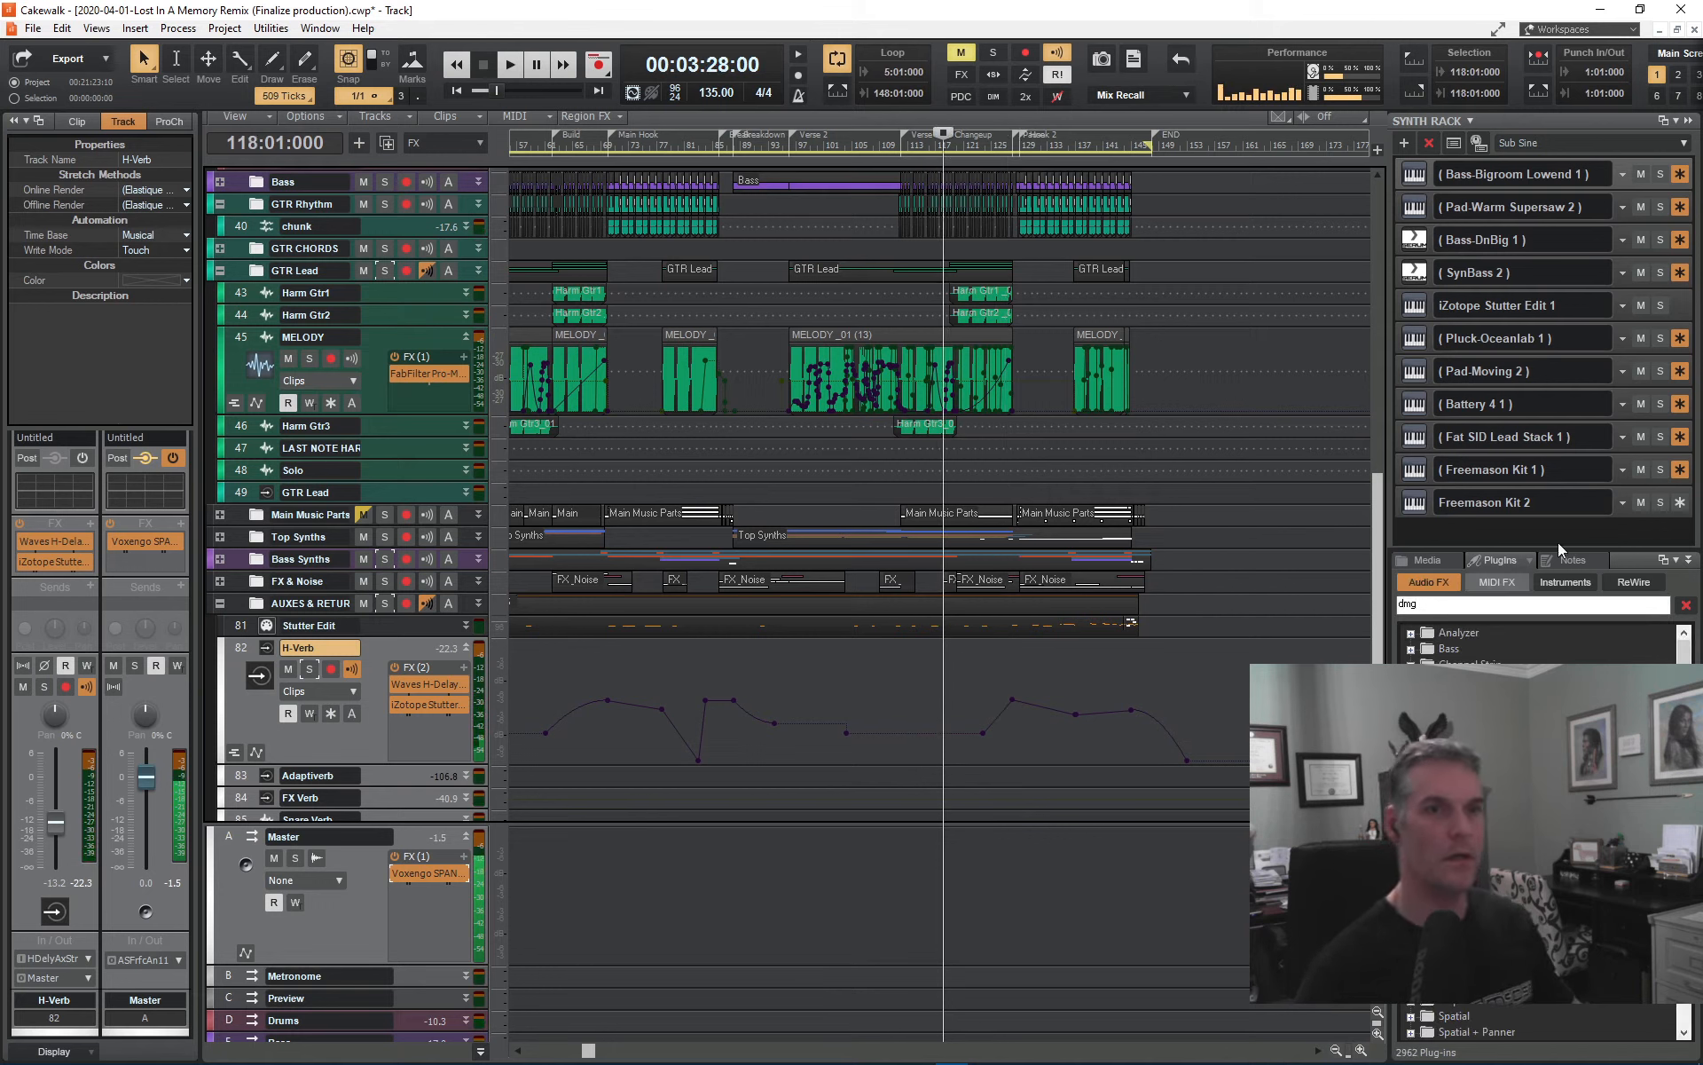
left_click_drag(1433, 746, 444, 726)
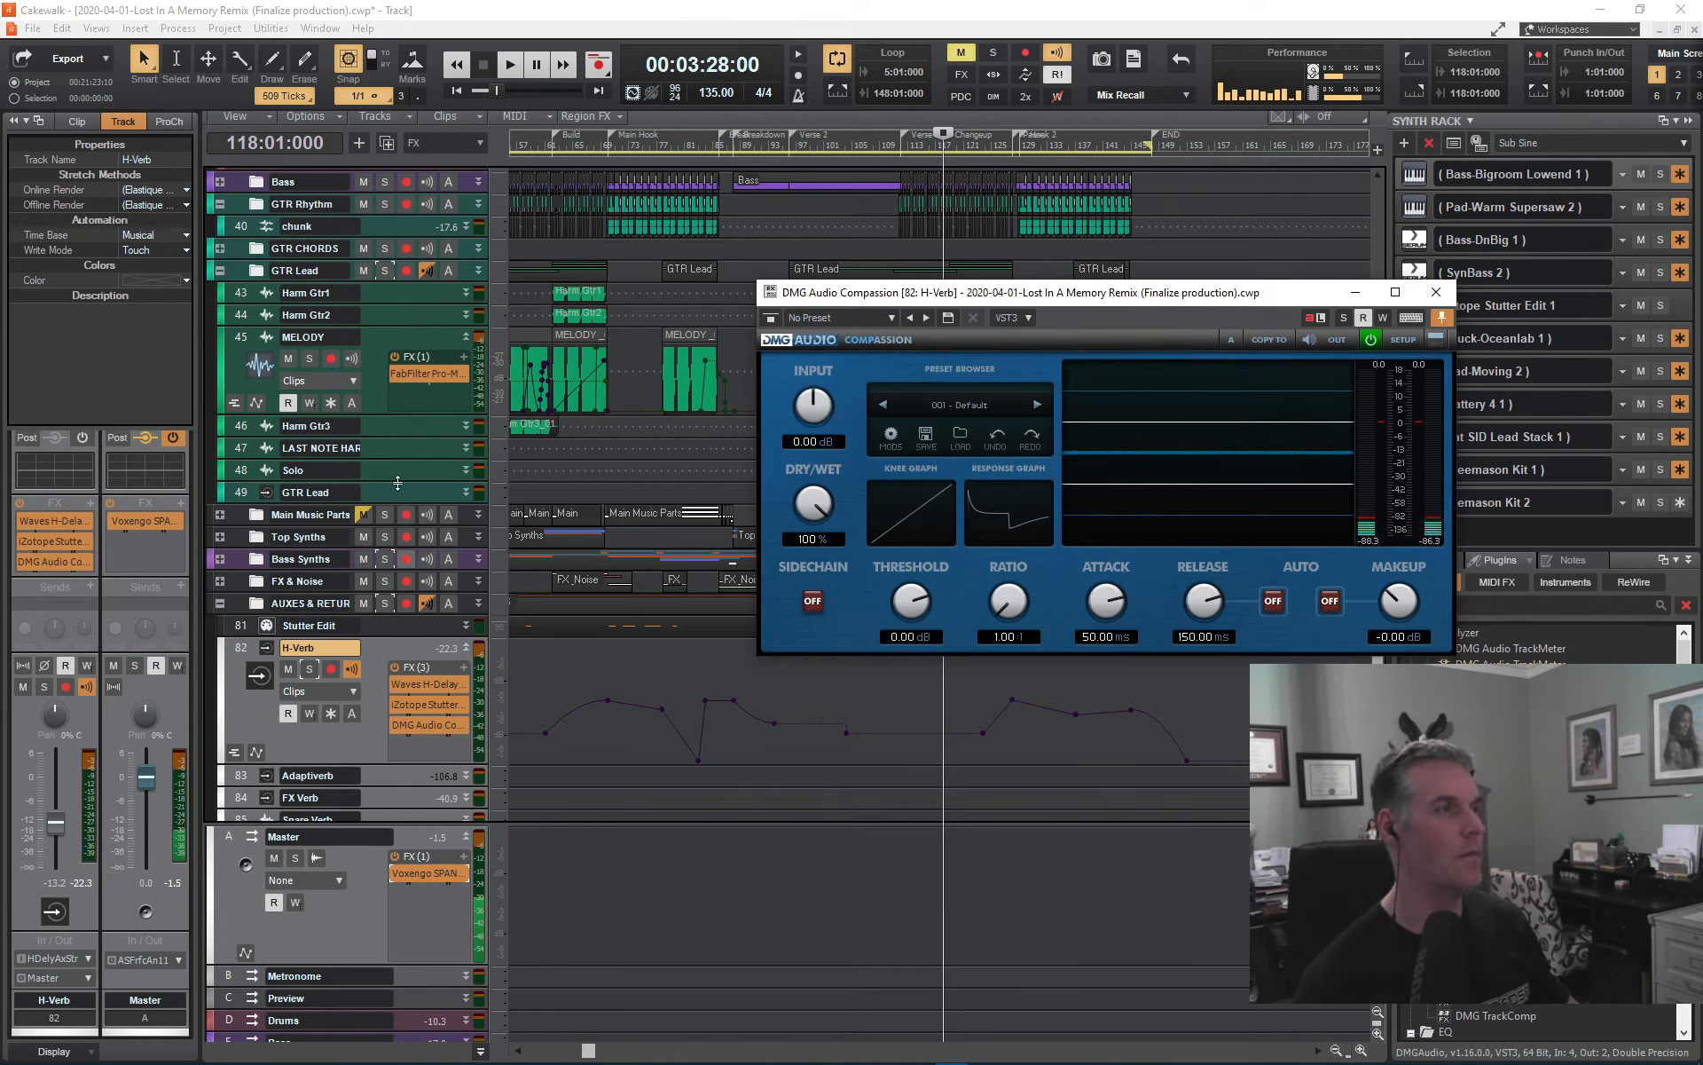
left_click(1685, 604)
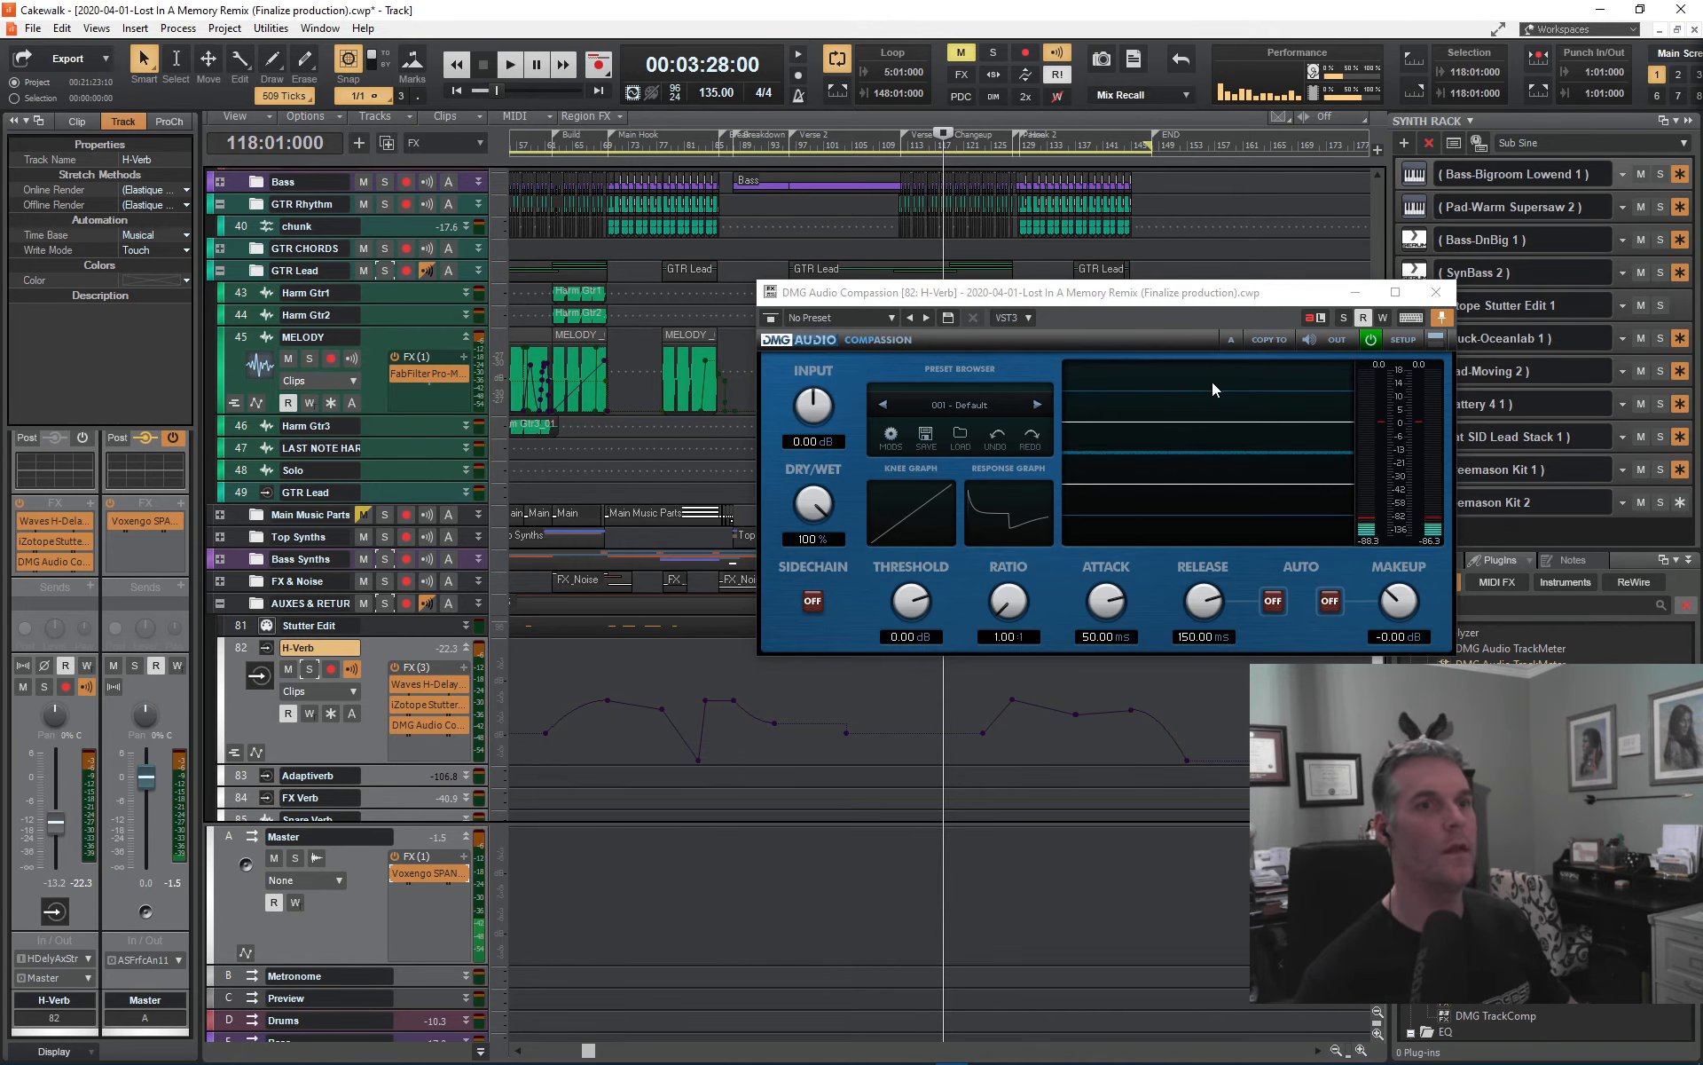
- Move the Compassion window lower and load its 004 - Sidechain preset
left_click_drag(1153, 291, 1349, 545)
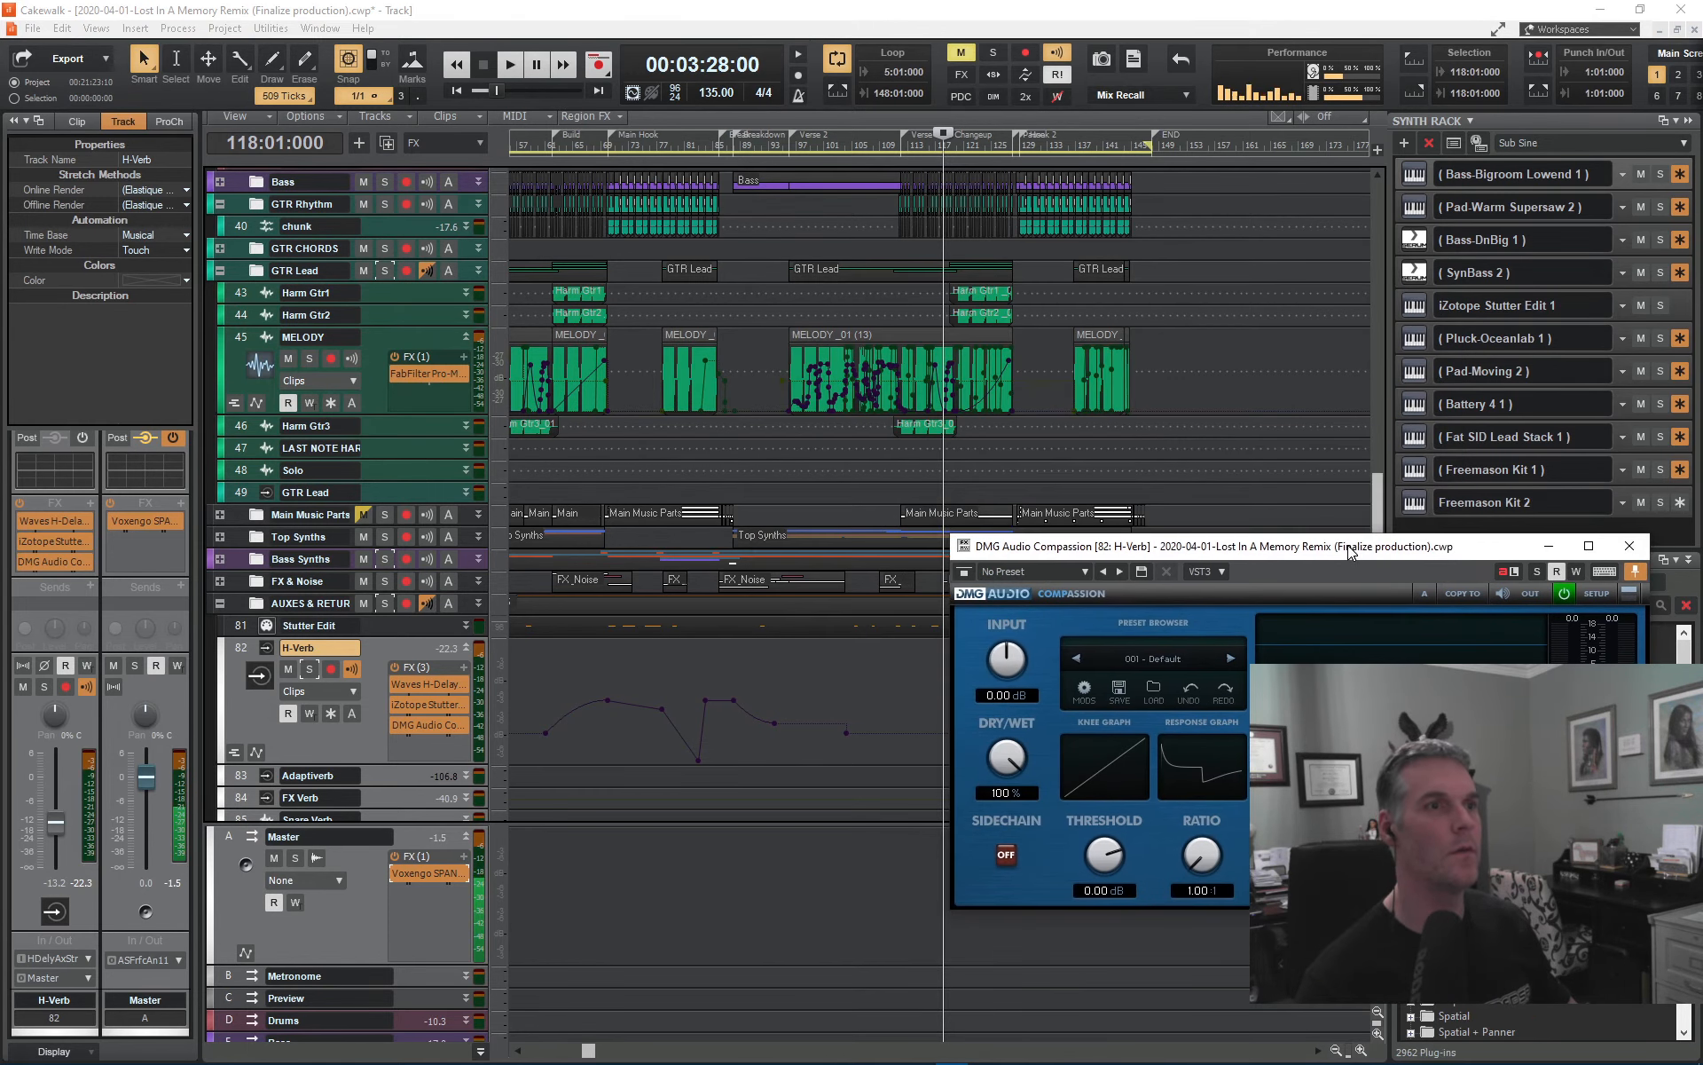
left_click(1149, 652)
left_click(1214, 737)
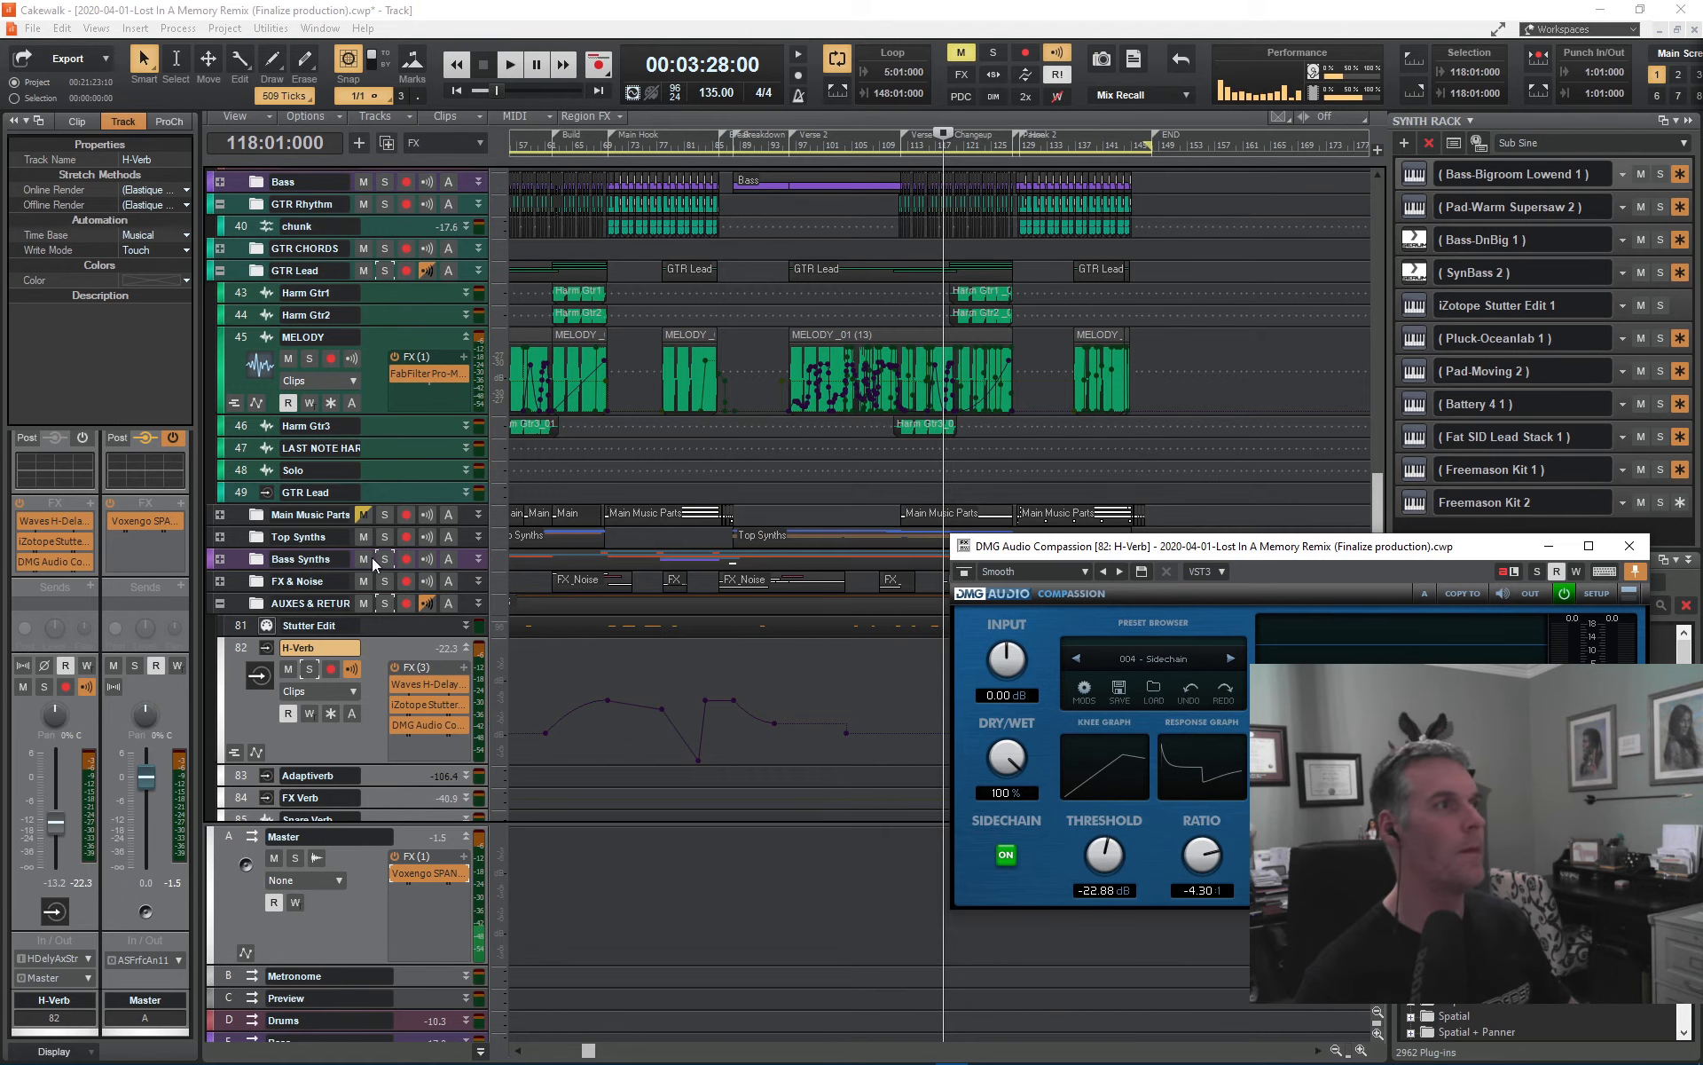
- Add a send from the Freemason Kick track to the sidechain input of DMG Audio Compassion on H-Verb
scroll(371, 444, "up", 6)
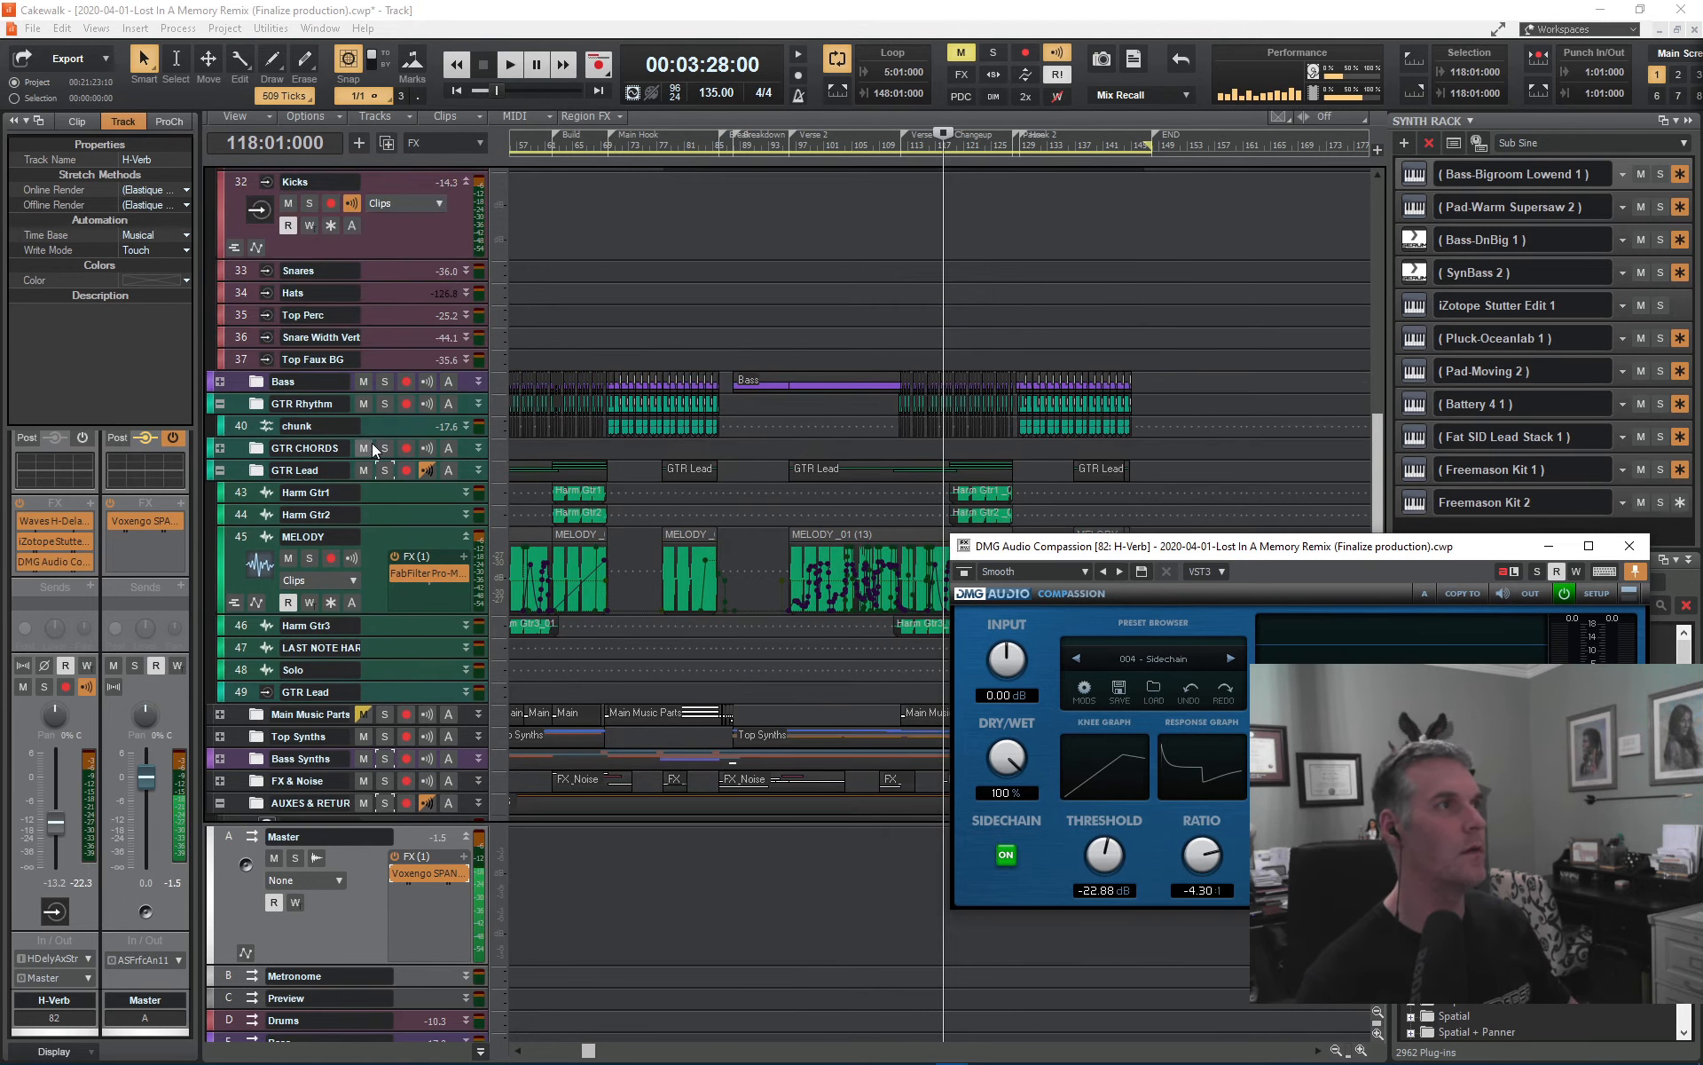
scroll(323, 450, "up", 6)
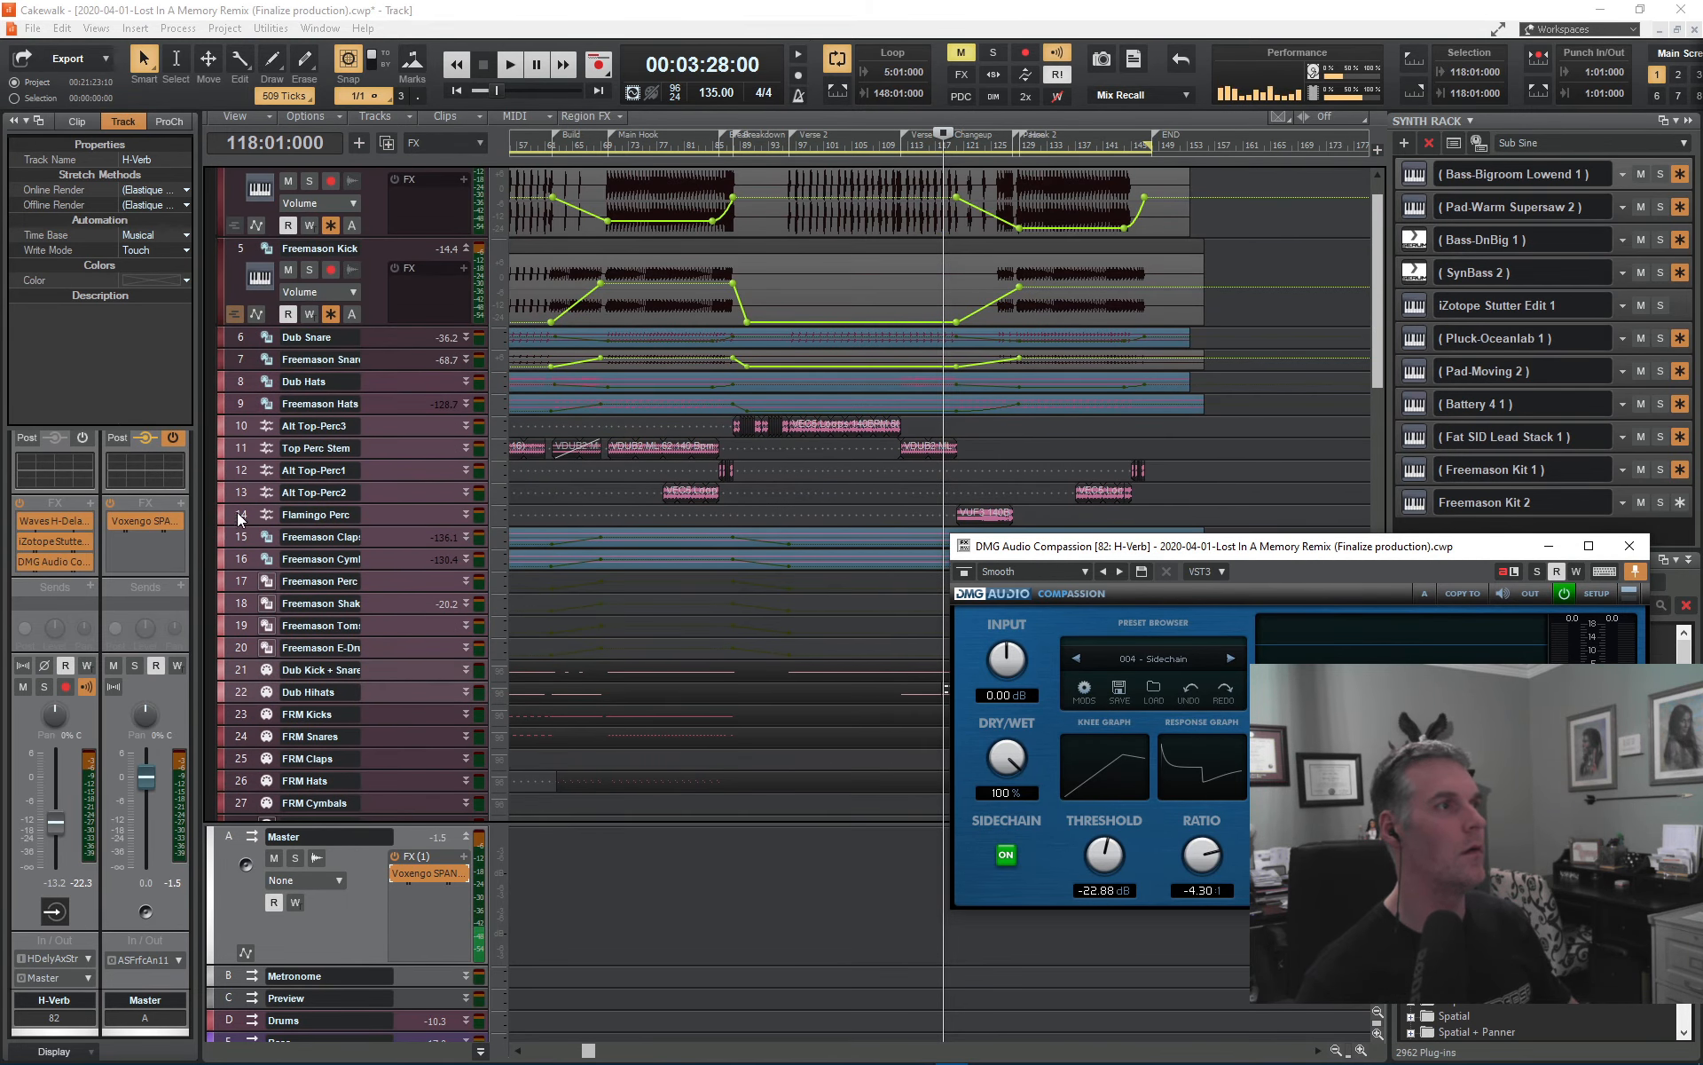
scroll(244, 446, "up", 1)
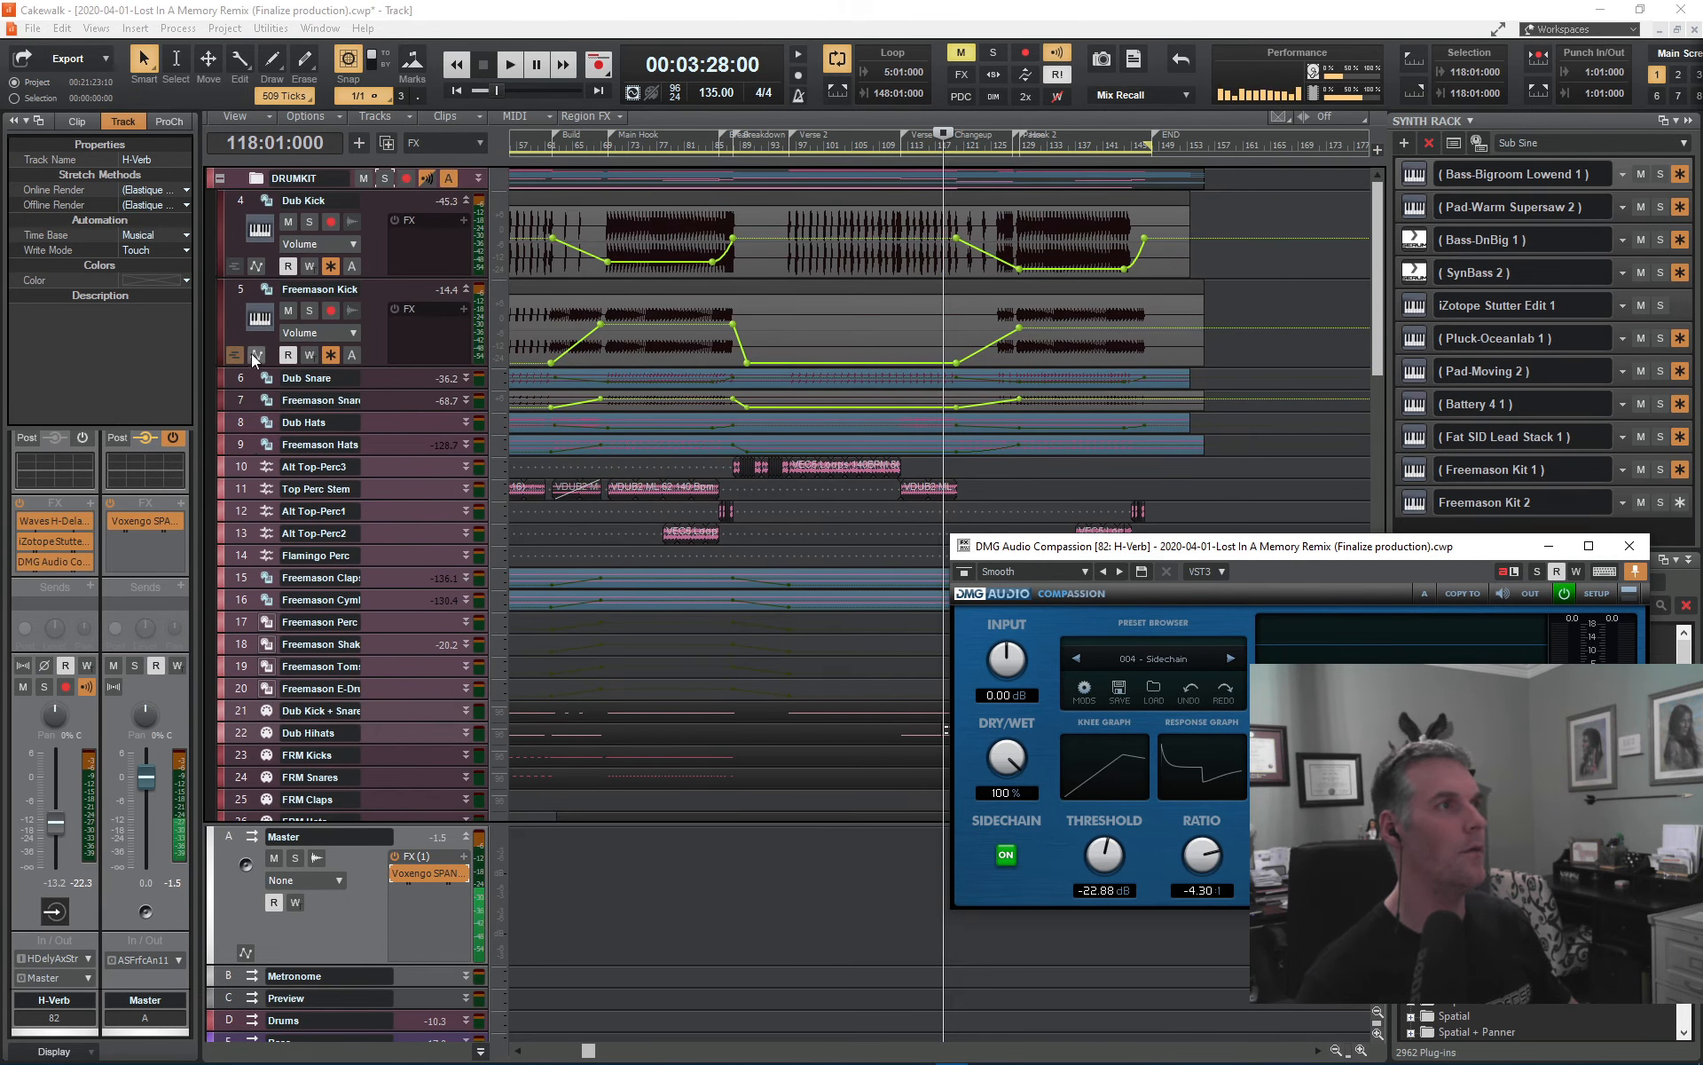
left_click(245, 289)
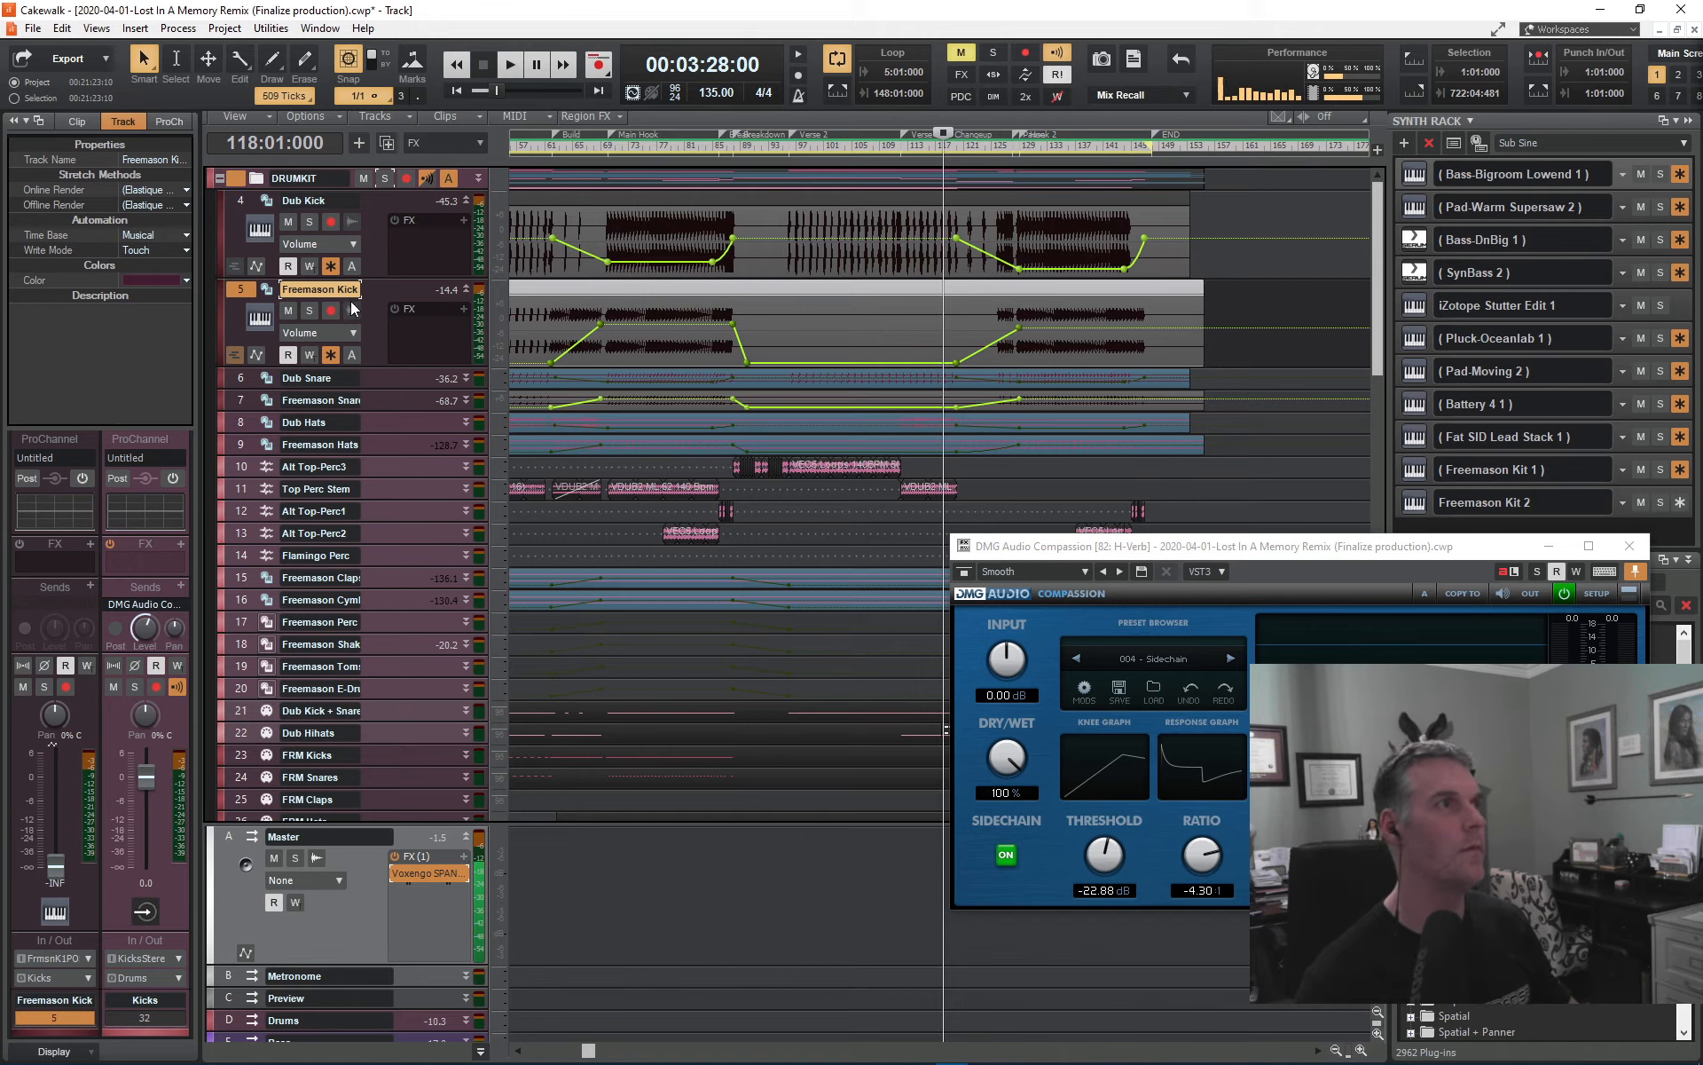
left_click(89, 583)
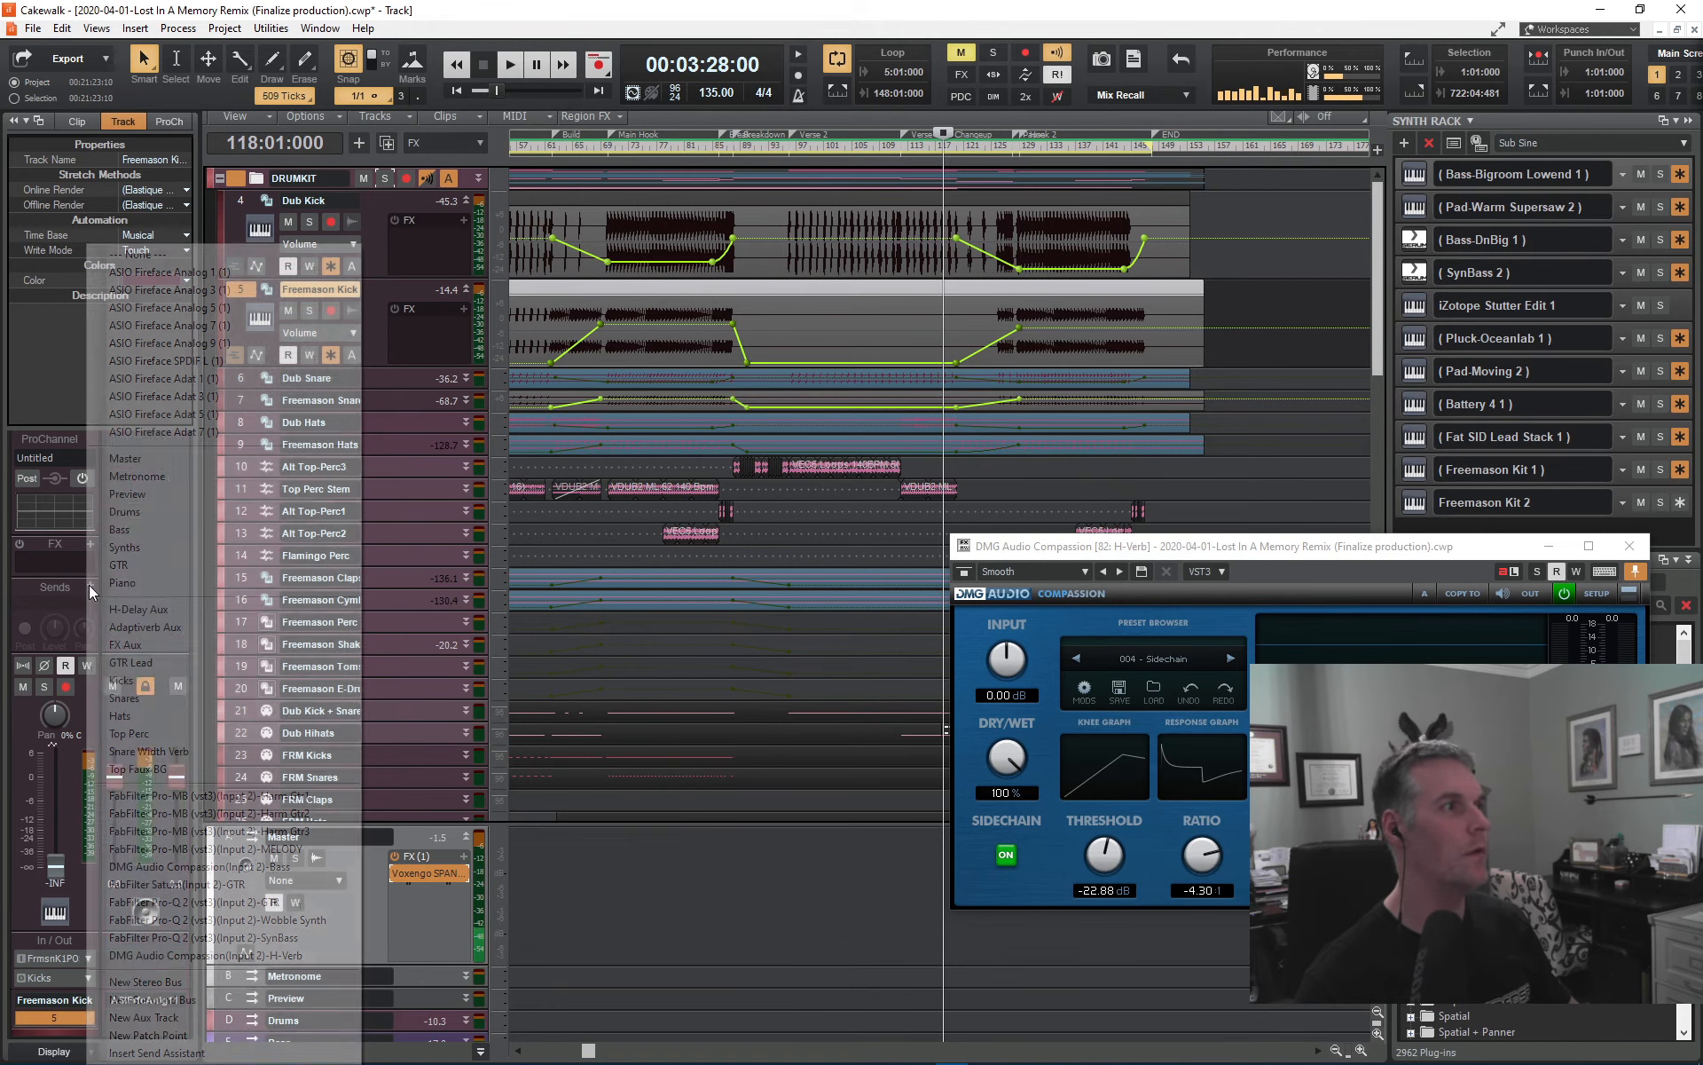
left_click(296, 957)
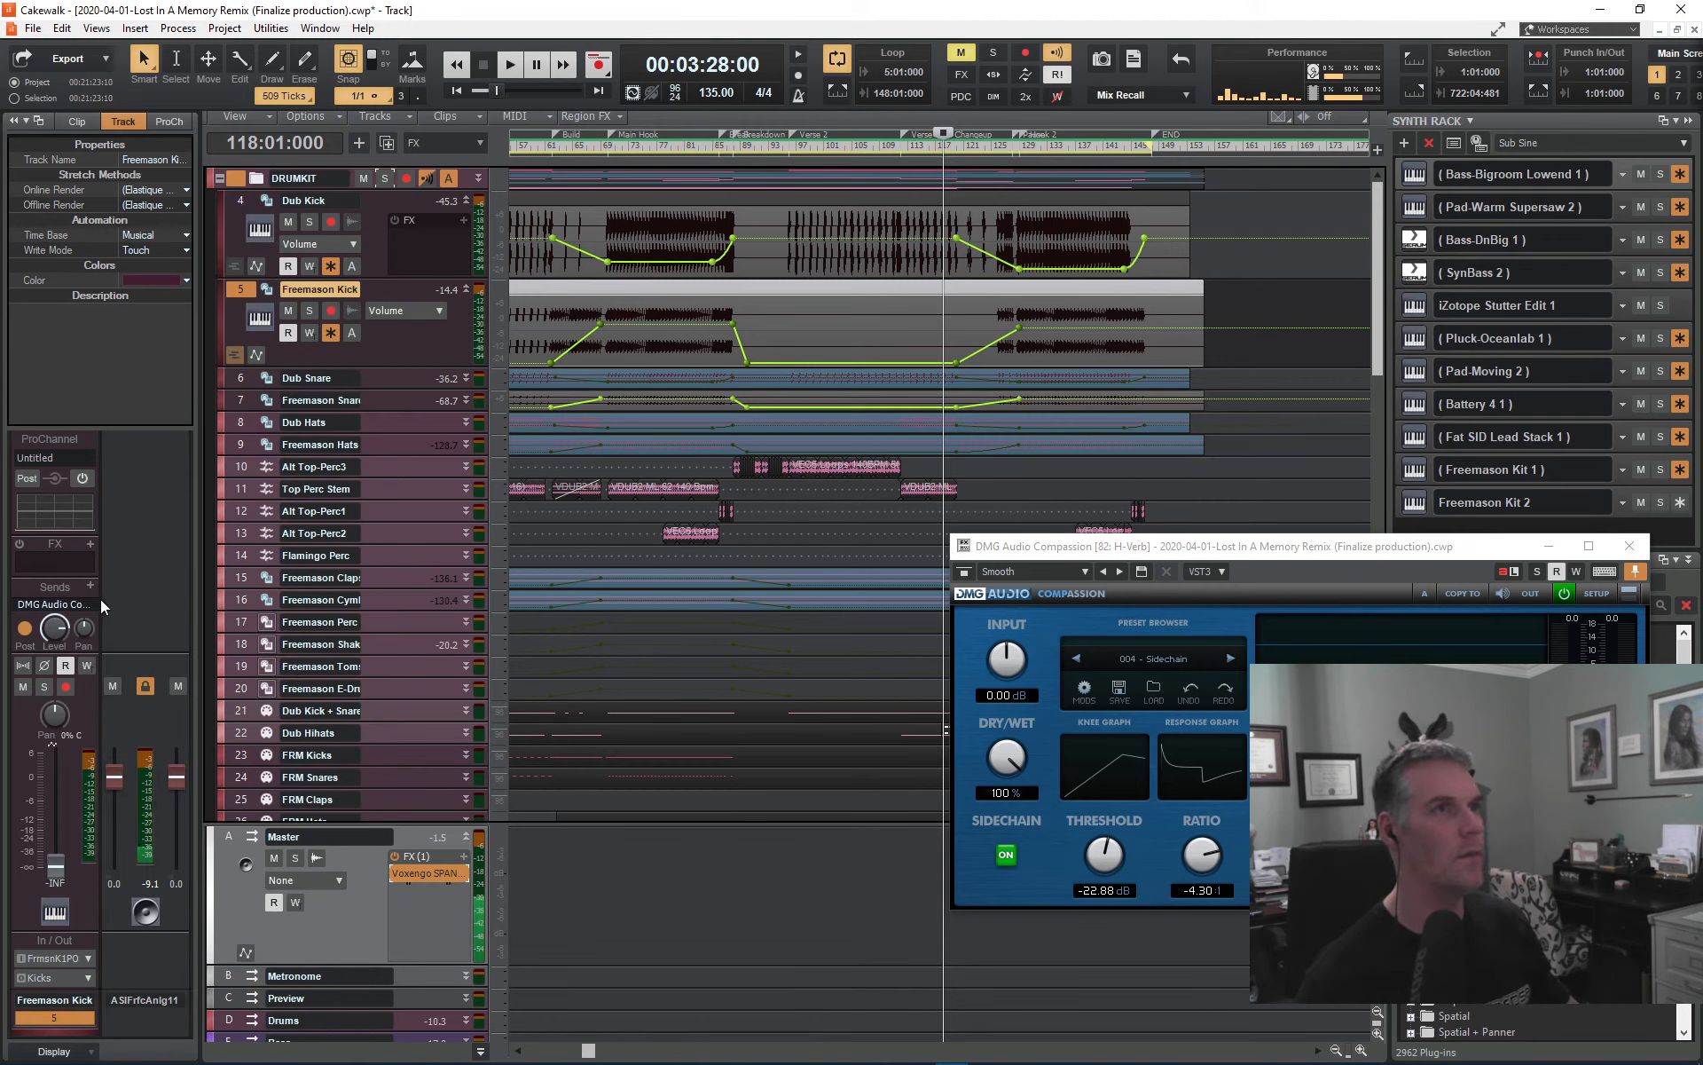
- Place the playhead at bar 129 and switch the Freemason Kick's Compassion send from post-fader to pre-fader
left_click(635, 93)
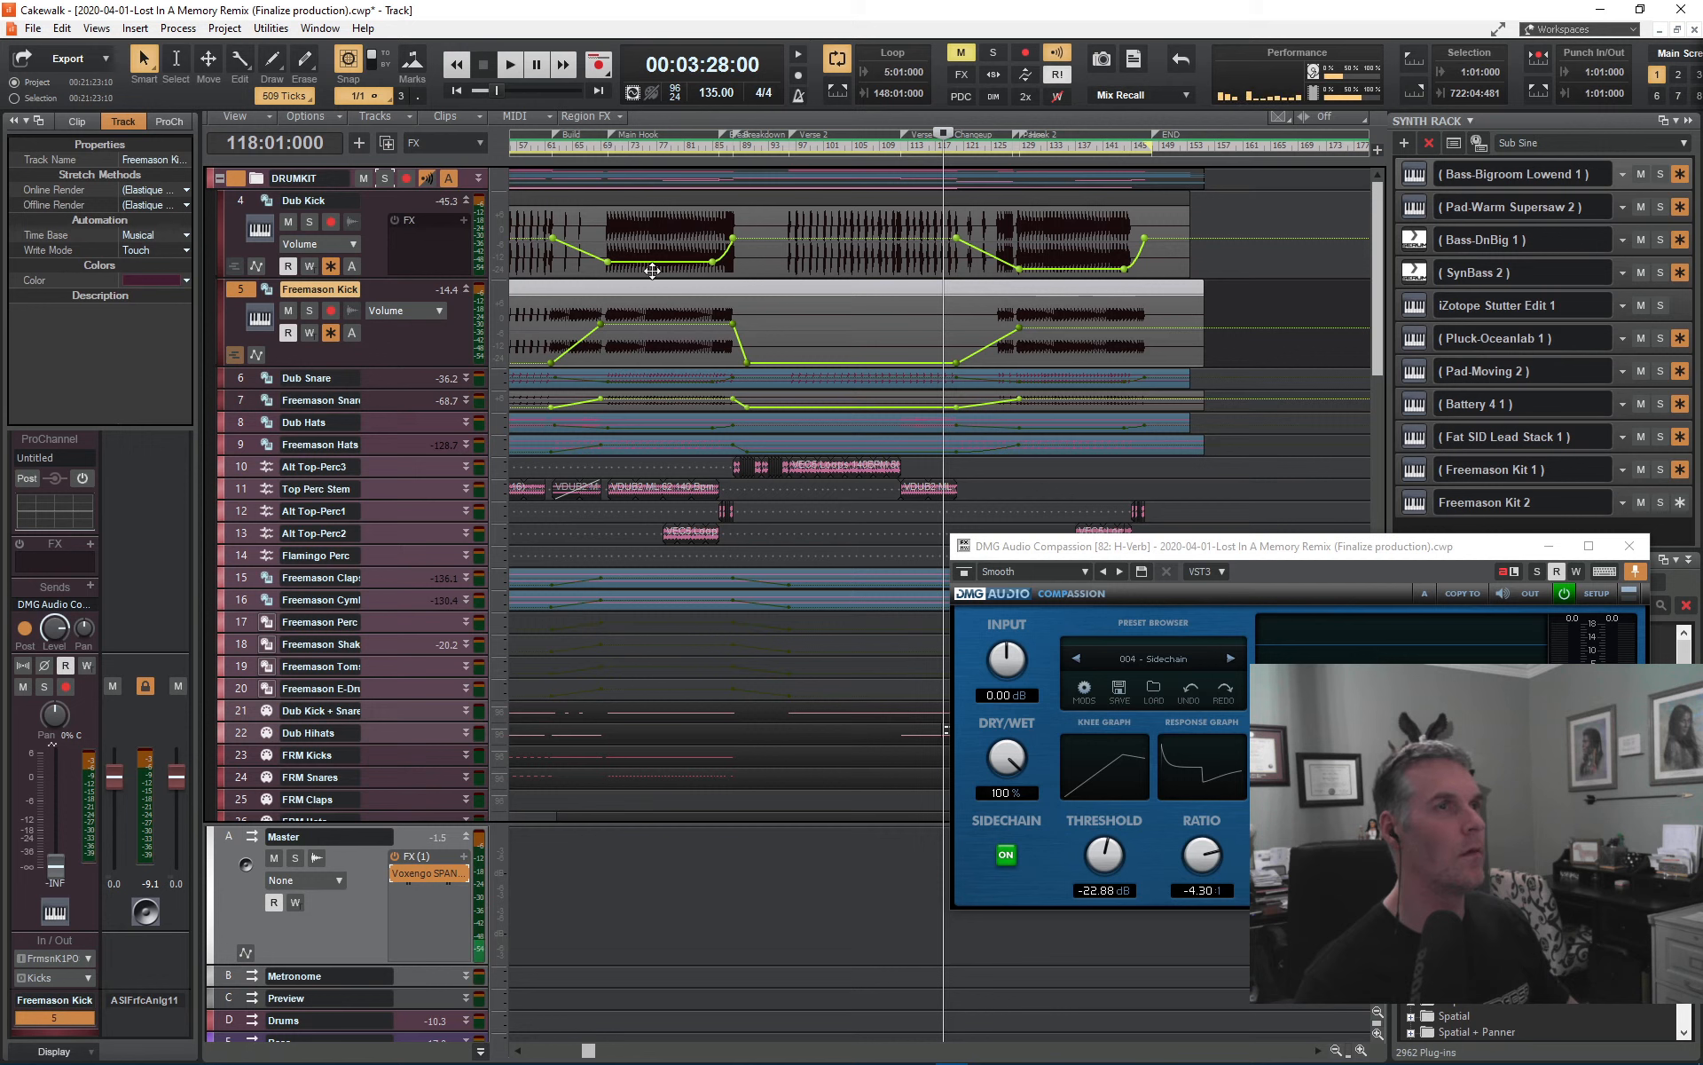
left_click(1020, 148)
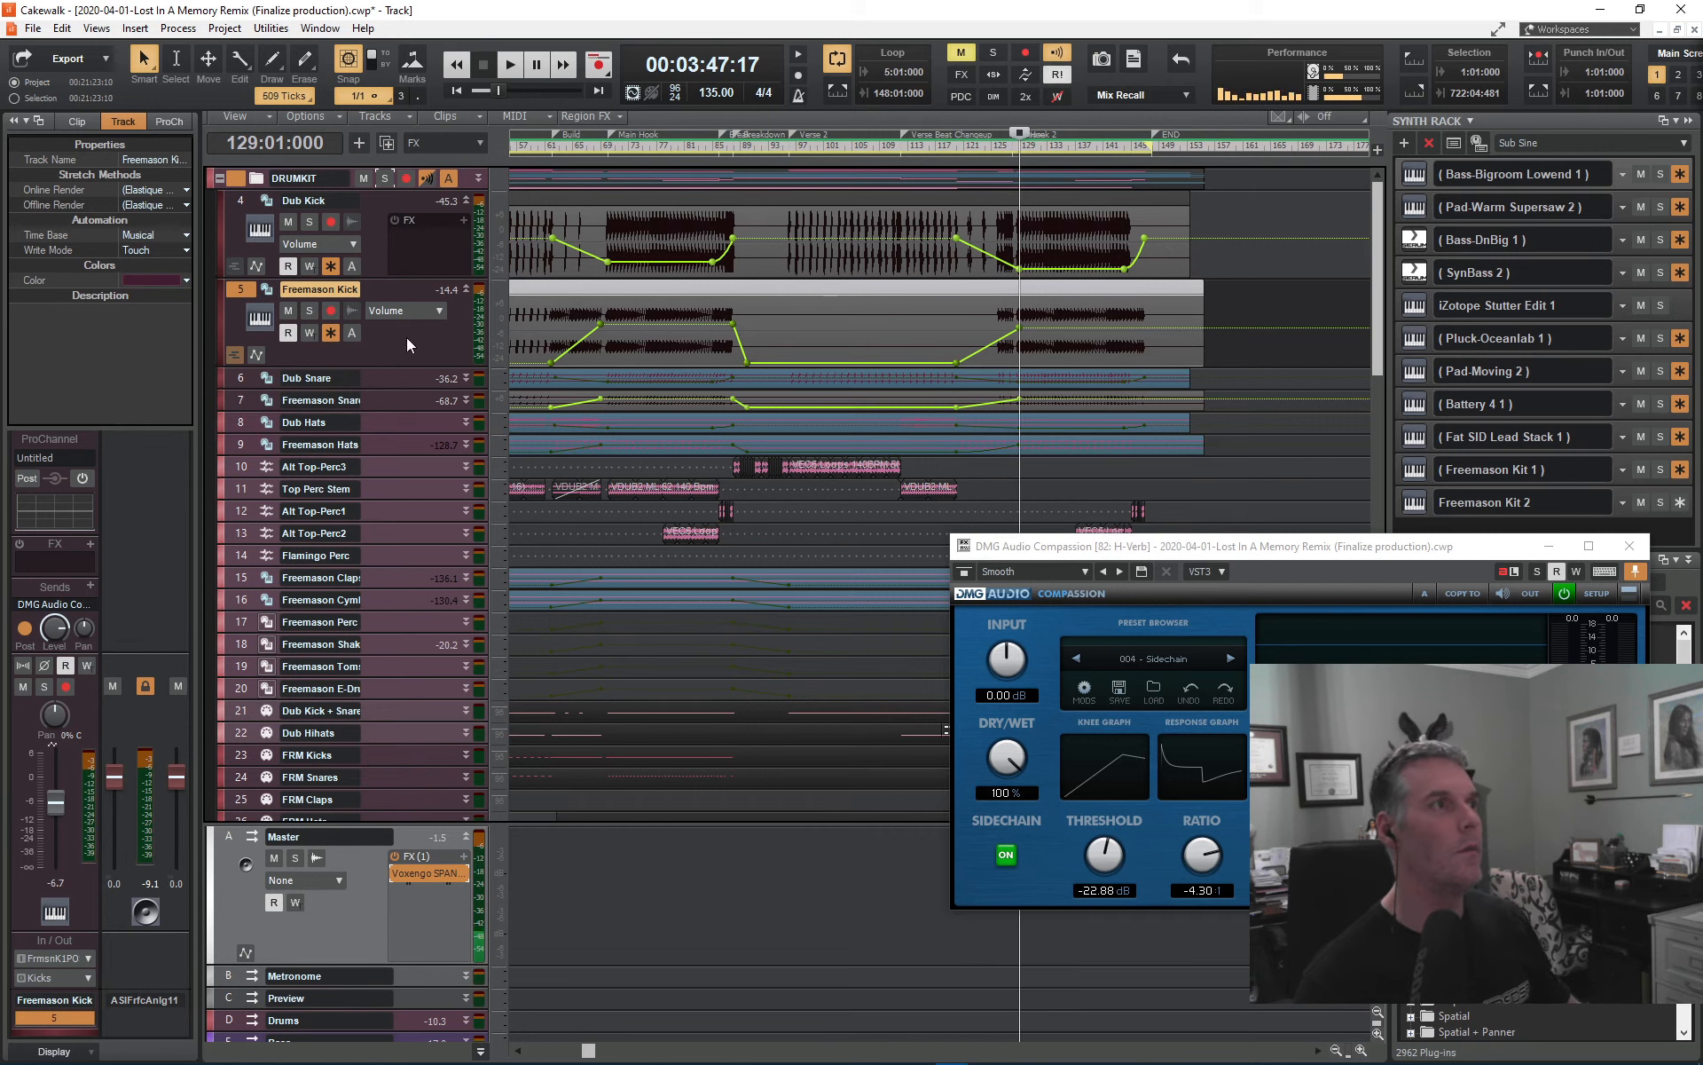
left_click(26, 630)
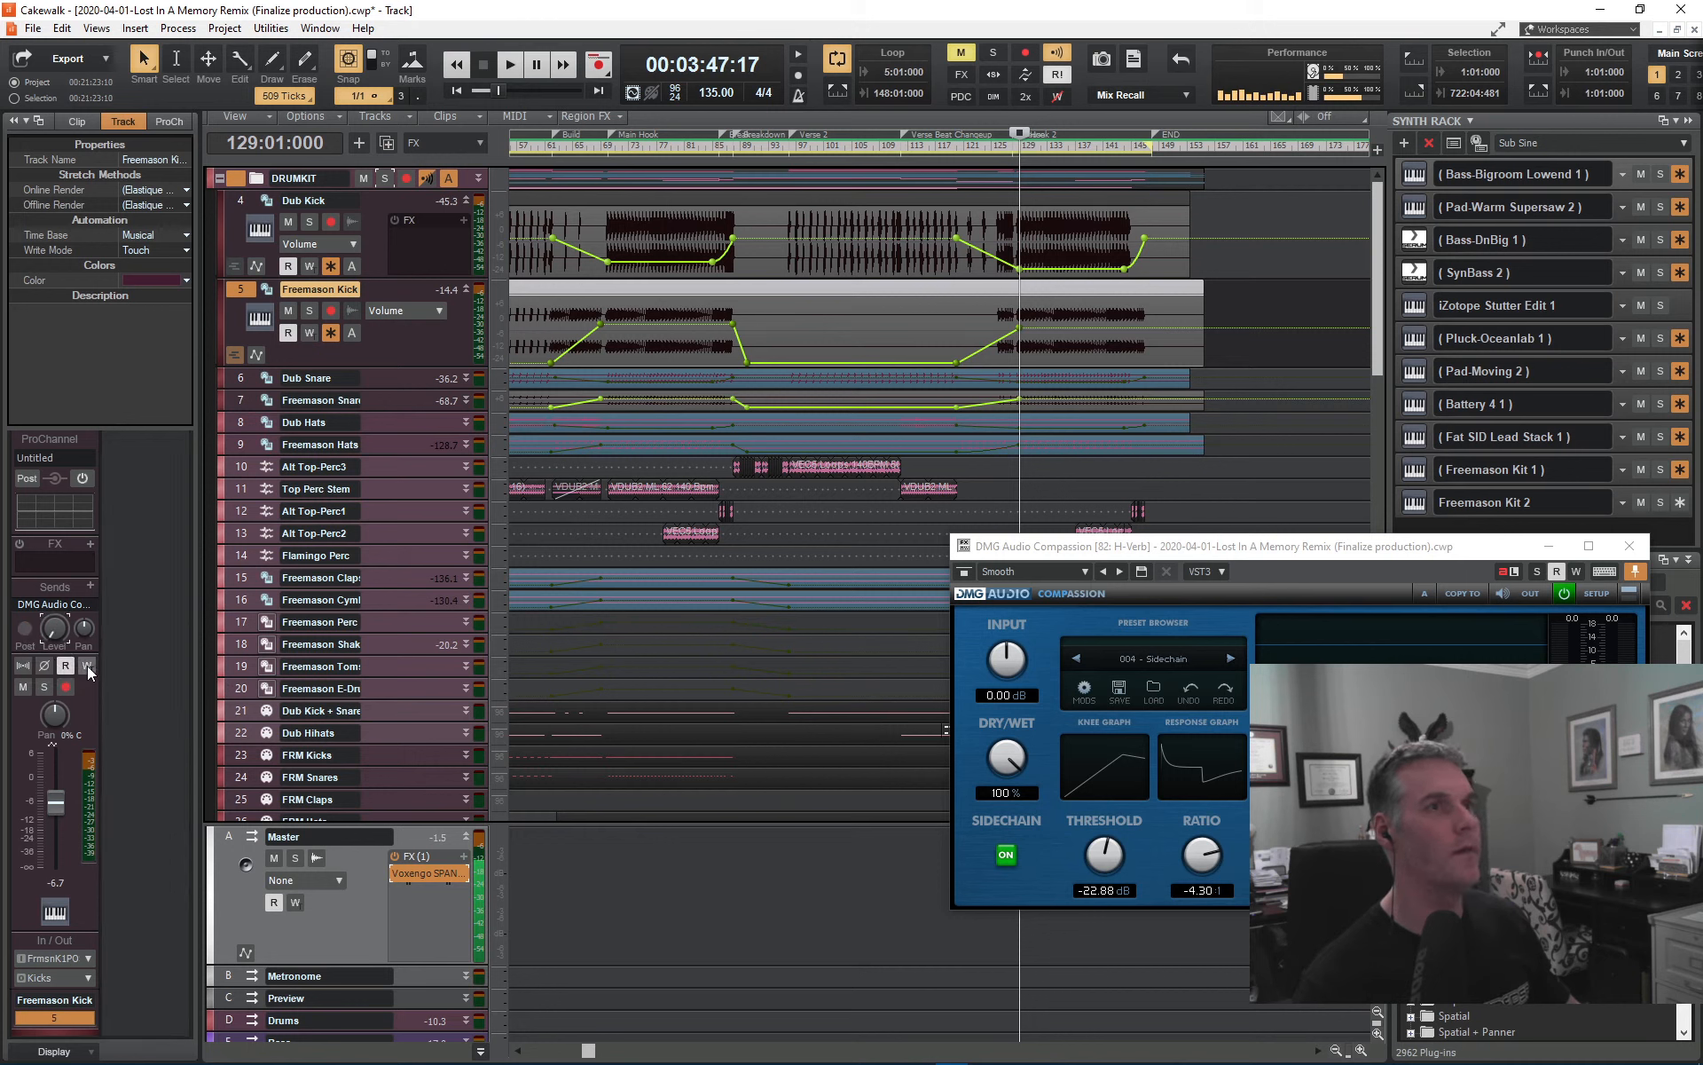
- Try raising the Freemason Kick's Compassion send level while playing from bar 128, and stop playback
left_click(1011, 147)
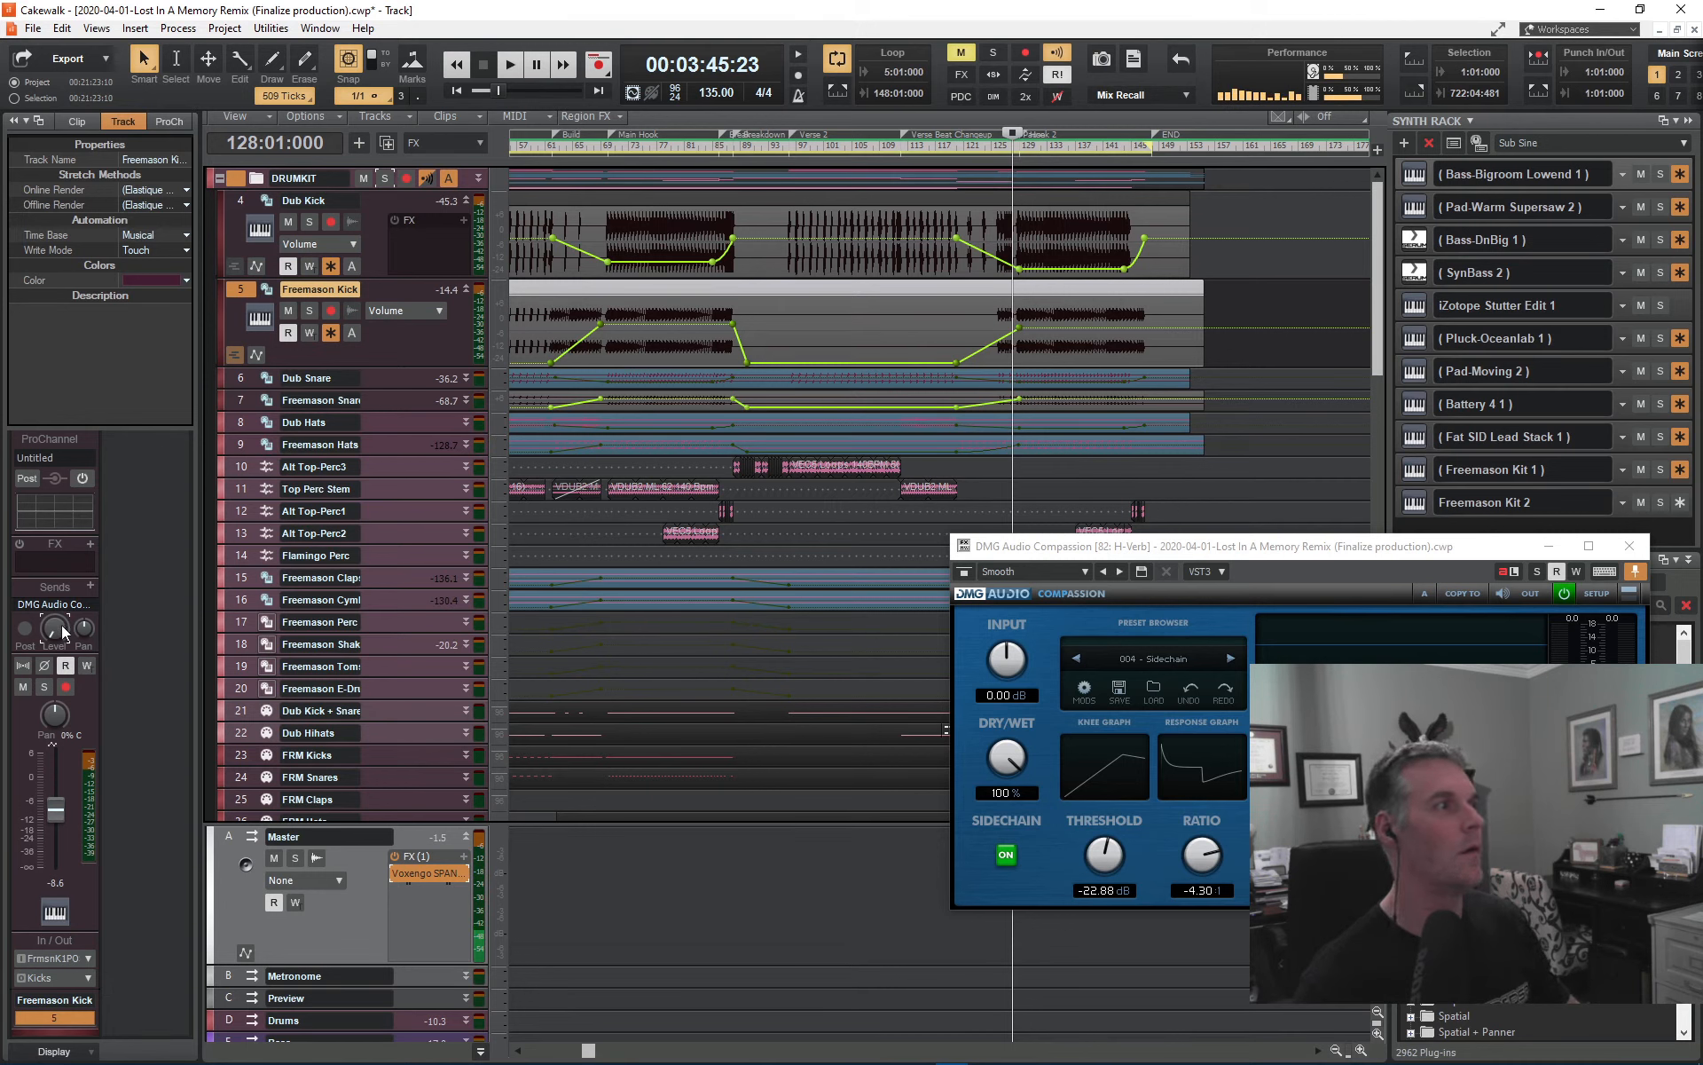
key("space")
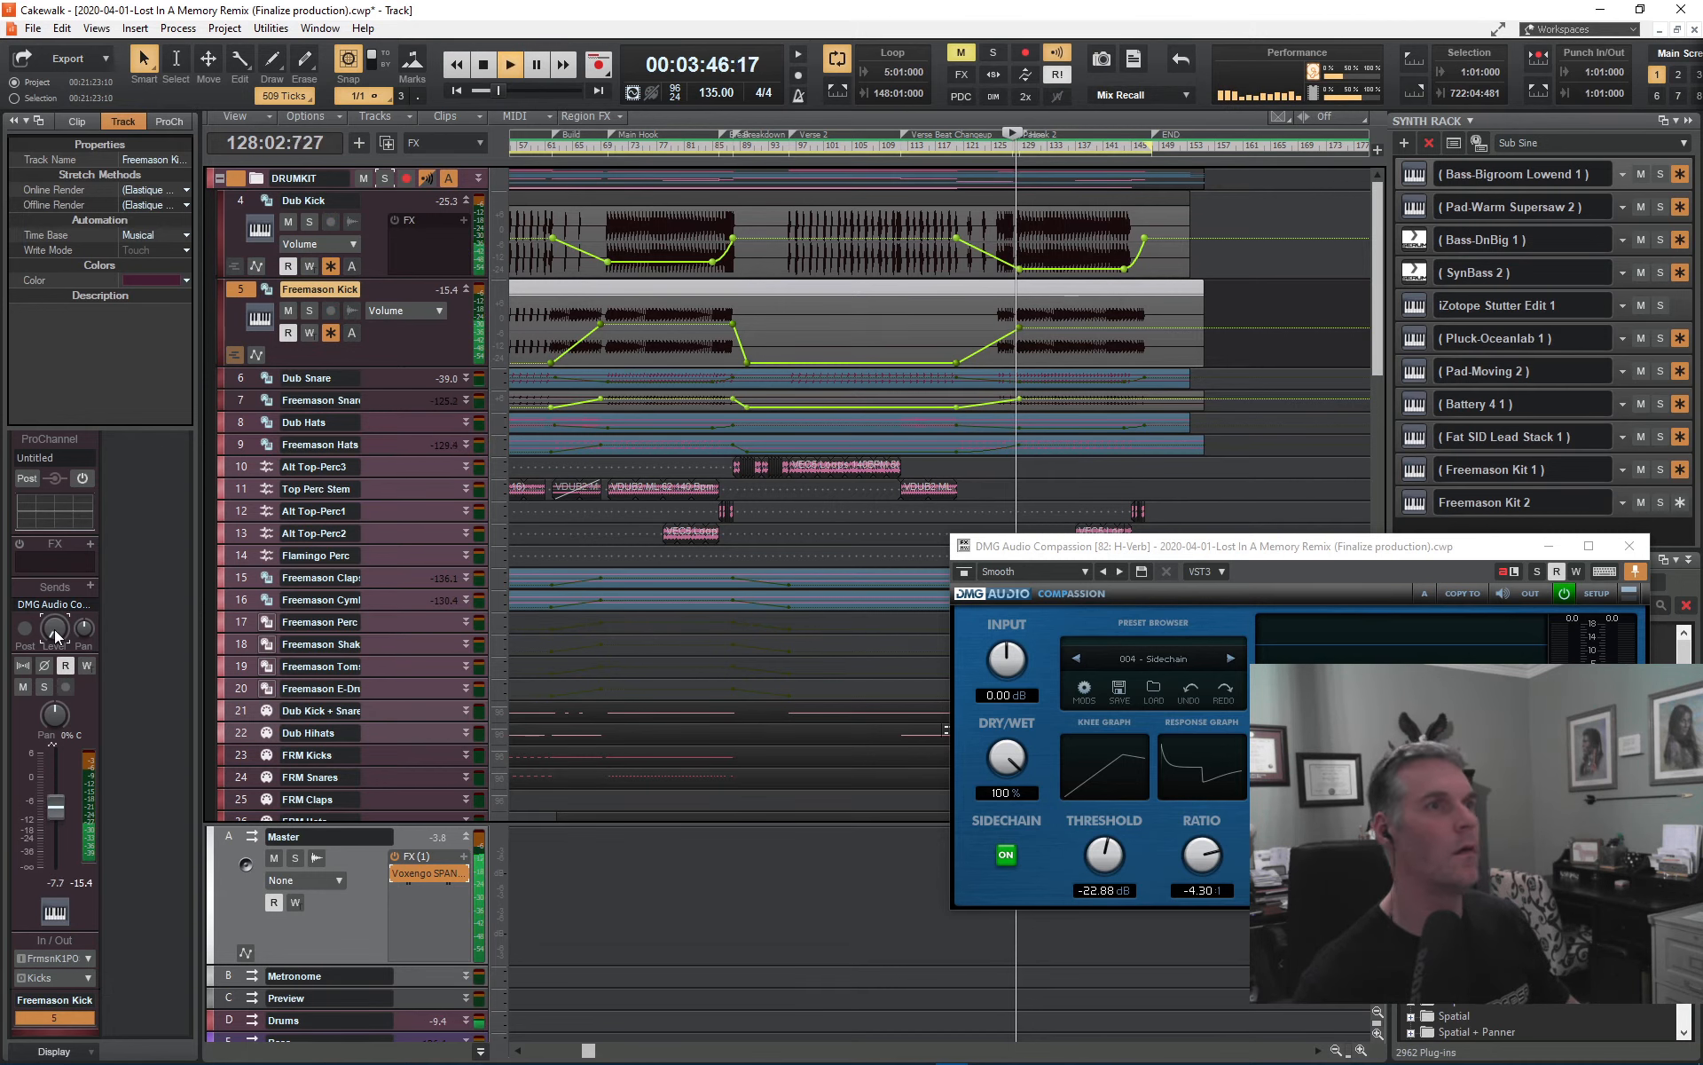
left_click_drag(55, 630, 55, 557)
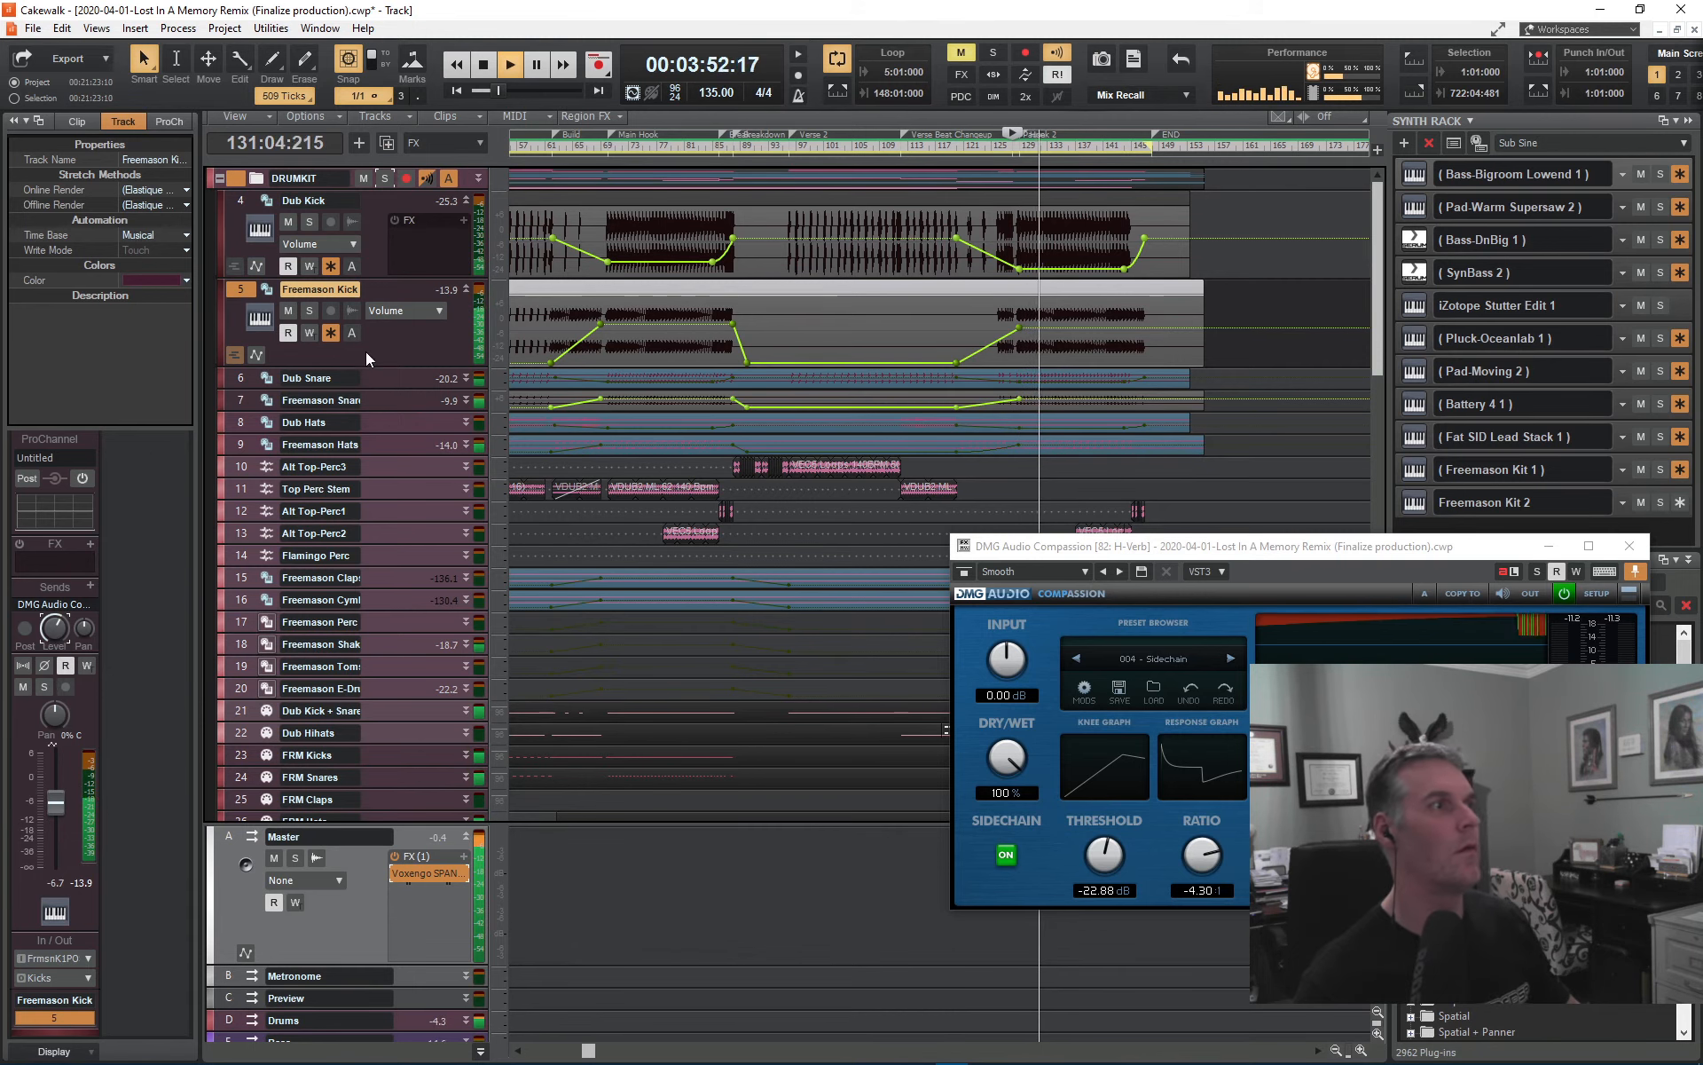
key("space")
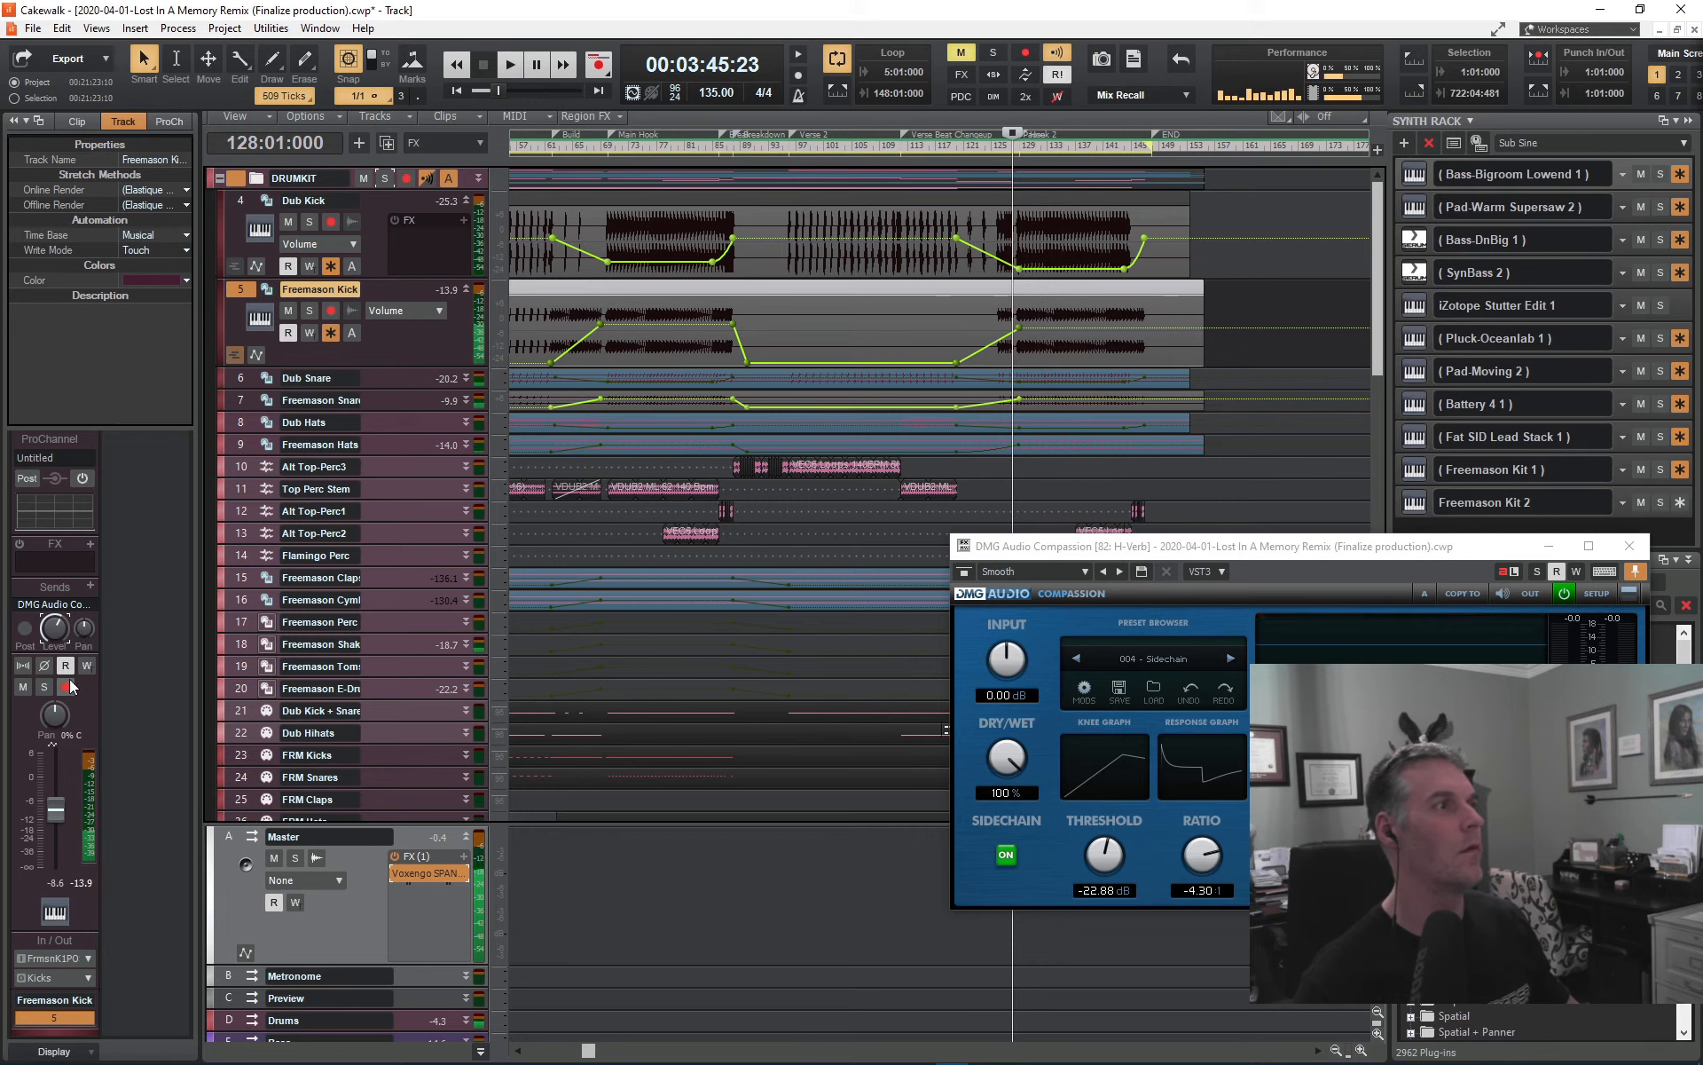
- Write automation on the Freemason Kick's Compassion send, raising its level from minimum to about -3.2 dB during playback from bar 128
left_click_drag(54, 628, 54, 674)
left_click(89, 667)
key("space")
left_click_drag(55, 629, 55, 579)
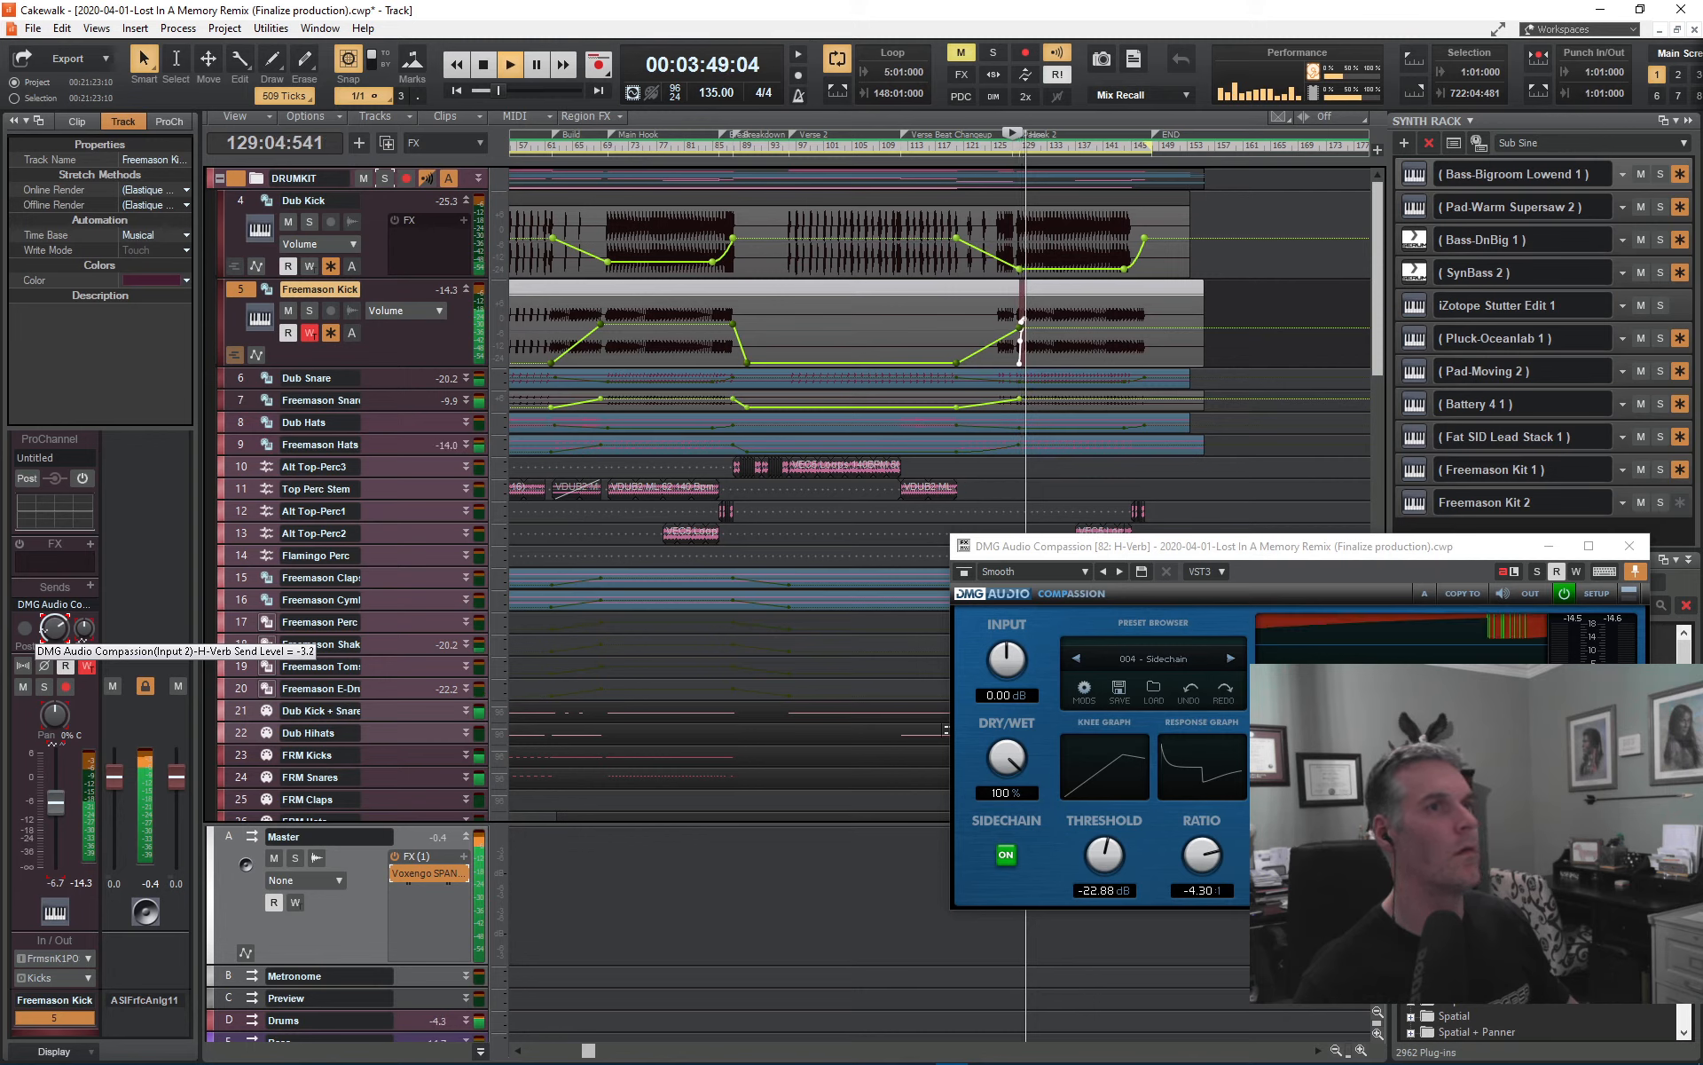
key("space")
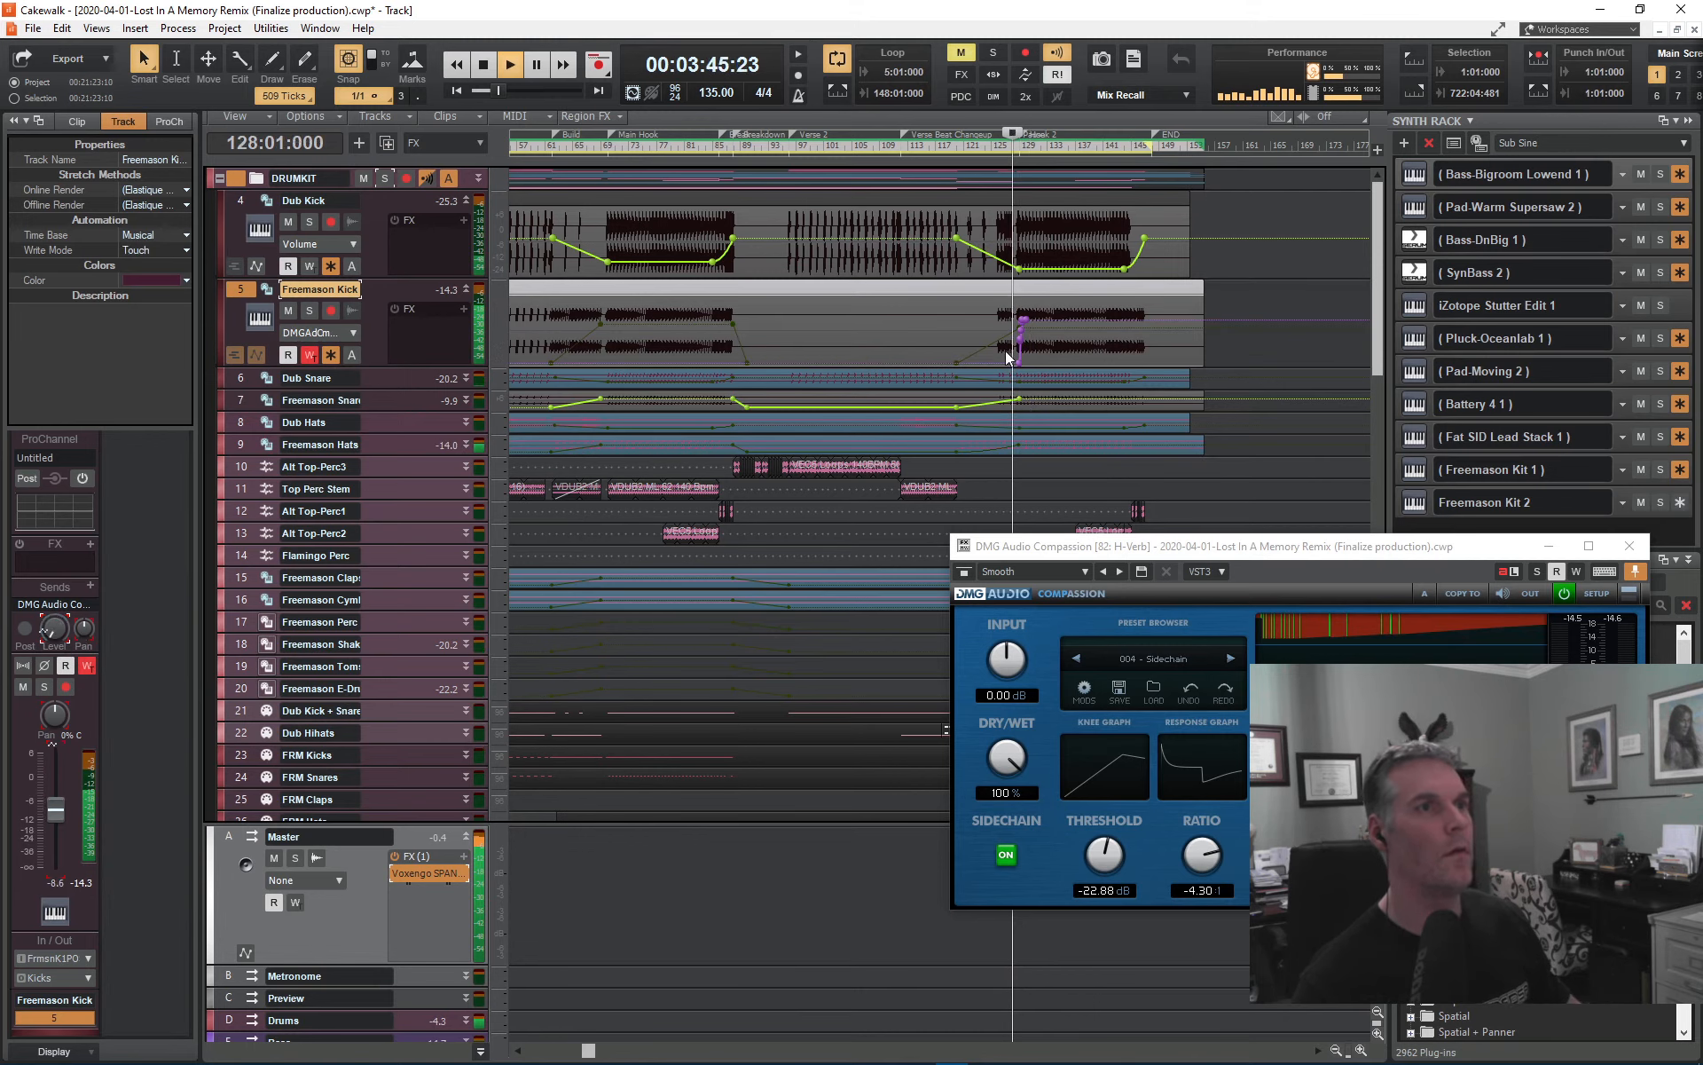
left_click(87, 665)
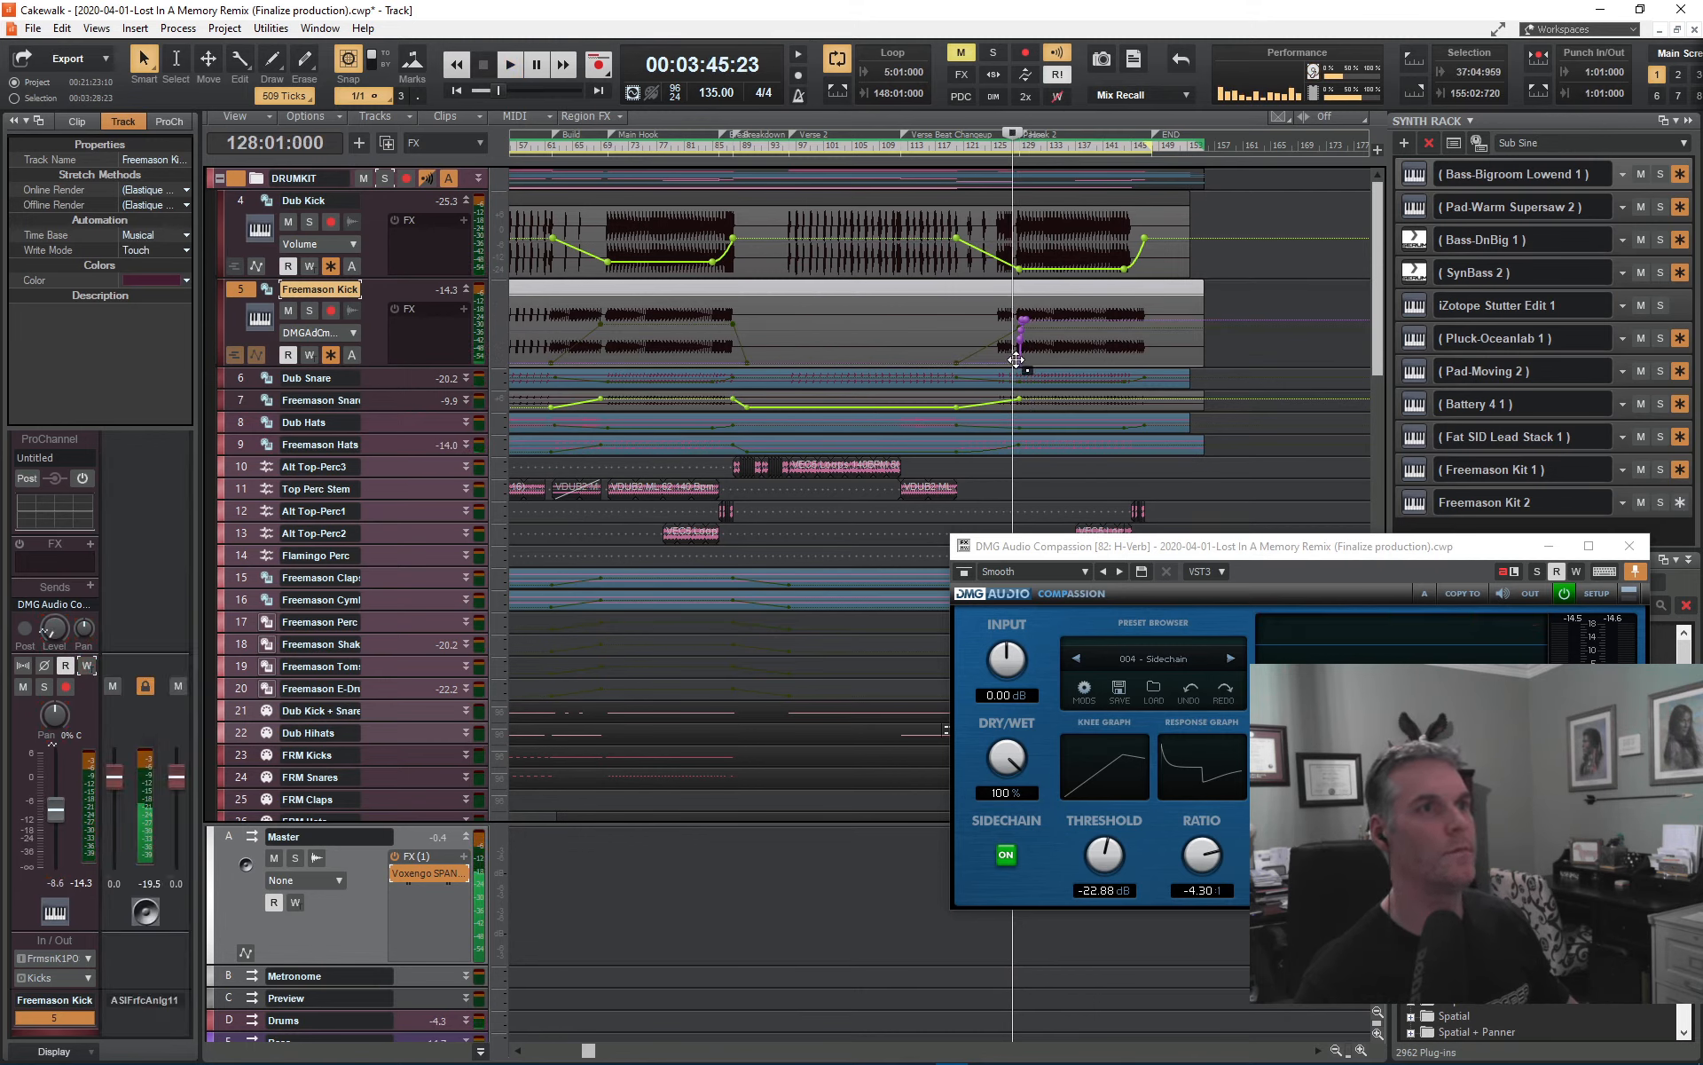
- Delete the surplus nodes along the rise of the Freemason Kick's send-level envelope, keeping only its low start and high end nodes
key("ctrl+Right")
key("ctrl+Right")
key("ctrl+Right")
key("ctrl+Right")
key("ctrl+Right")
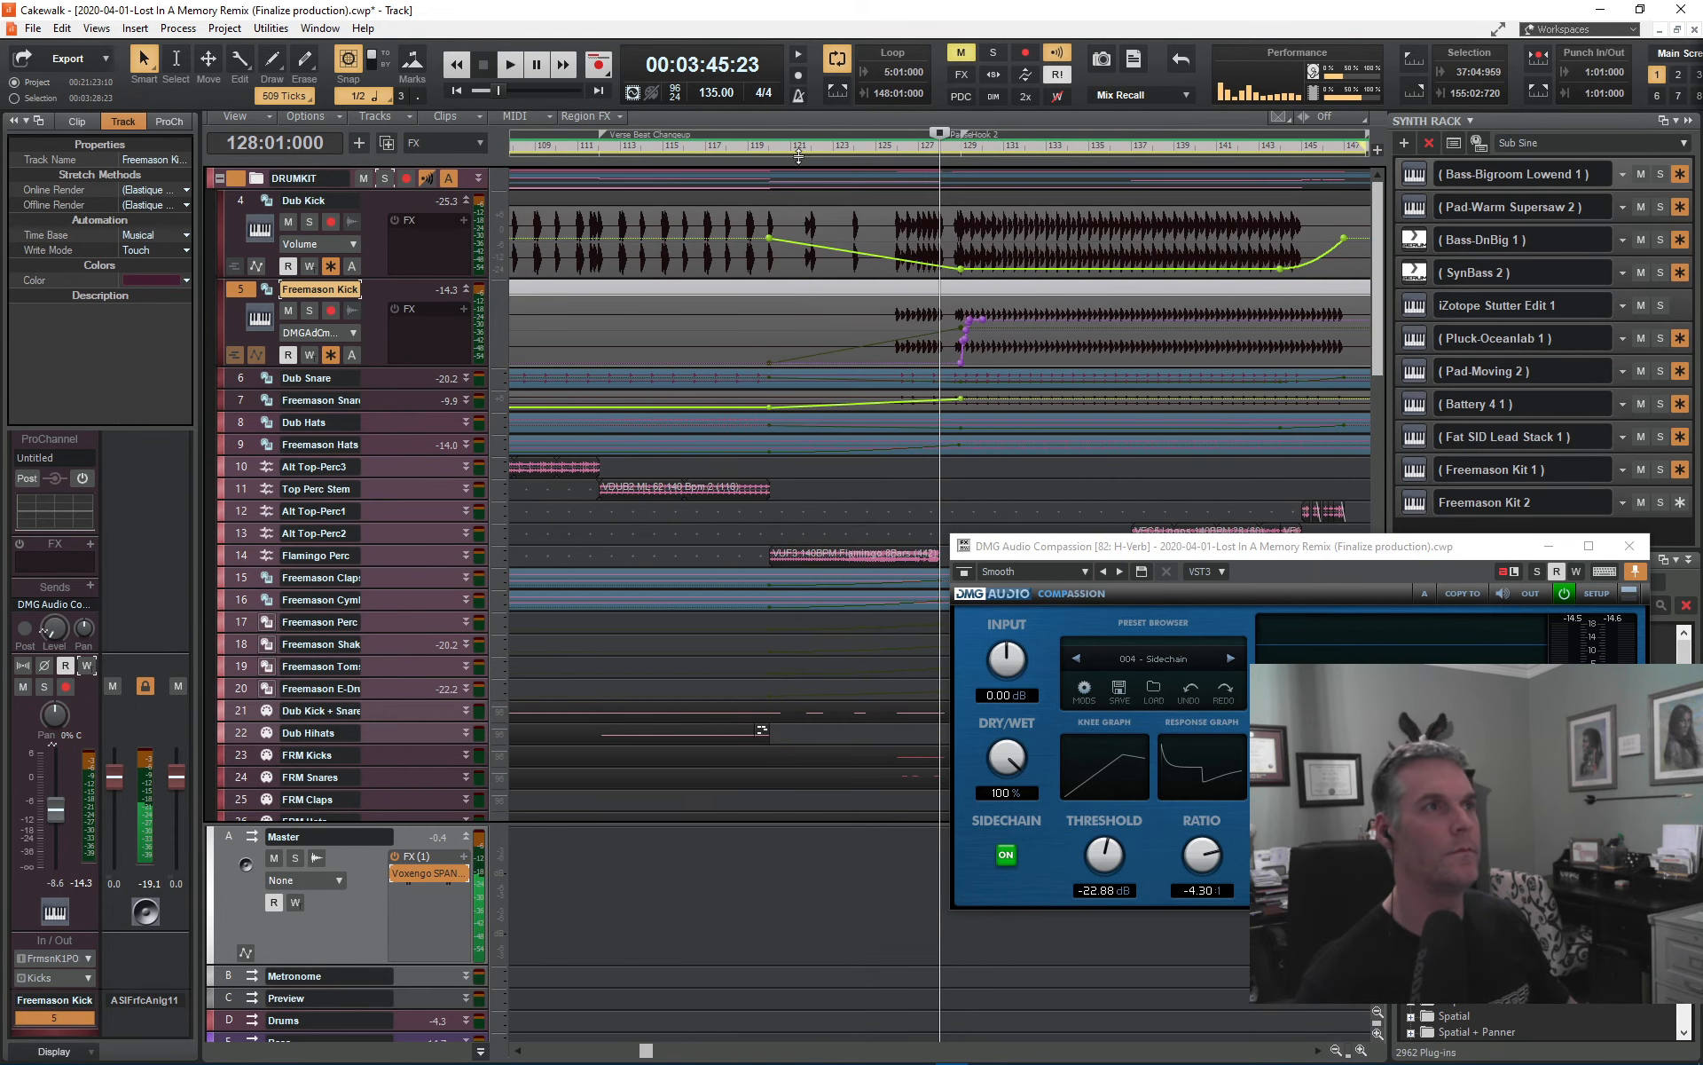
left_click(733, 146)
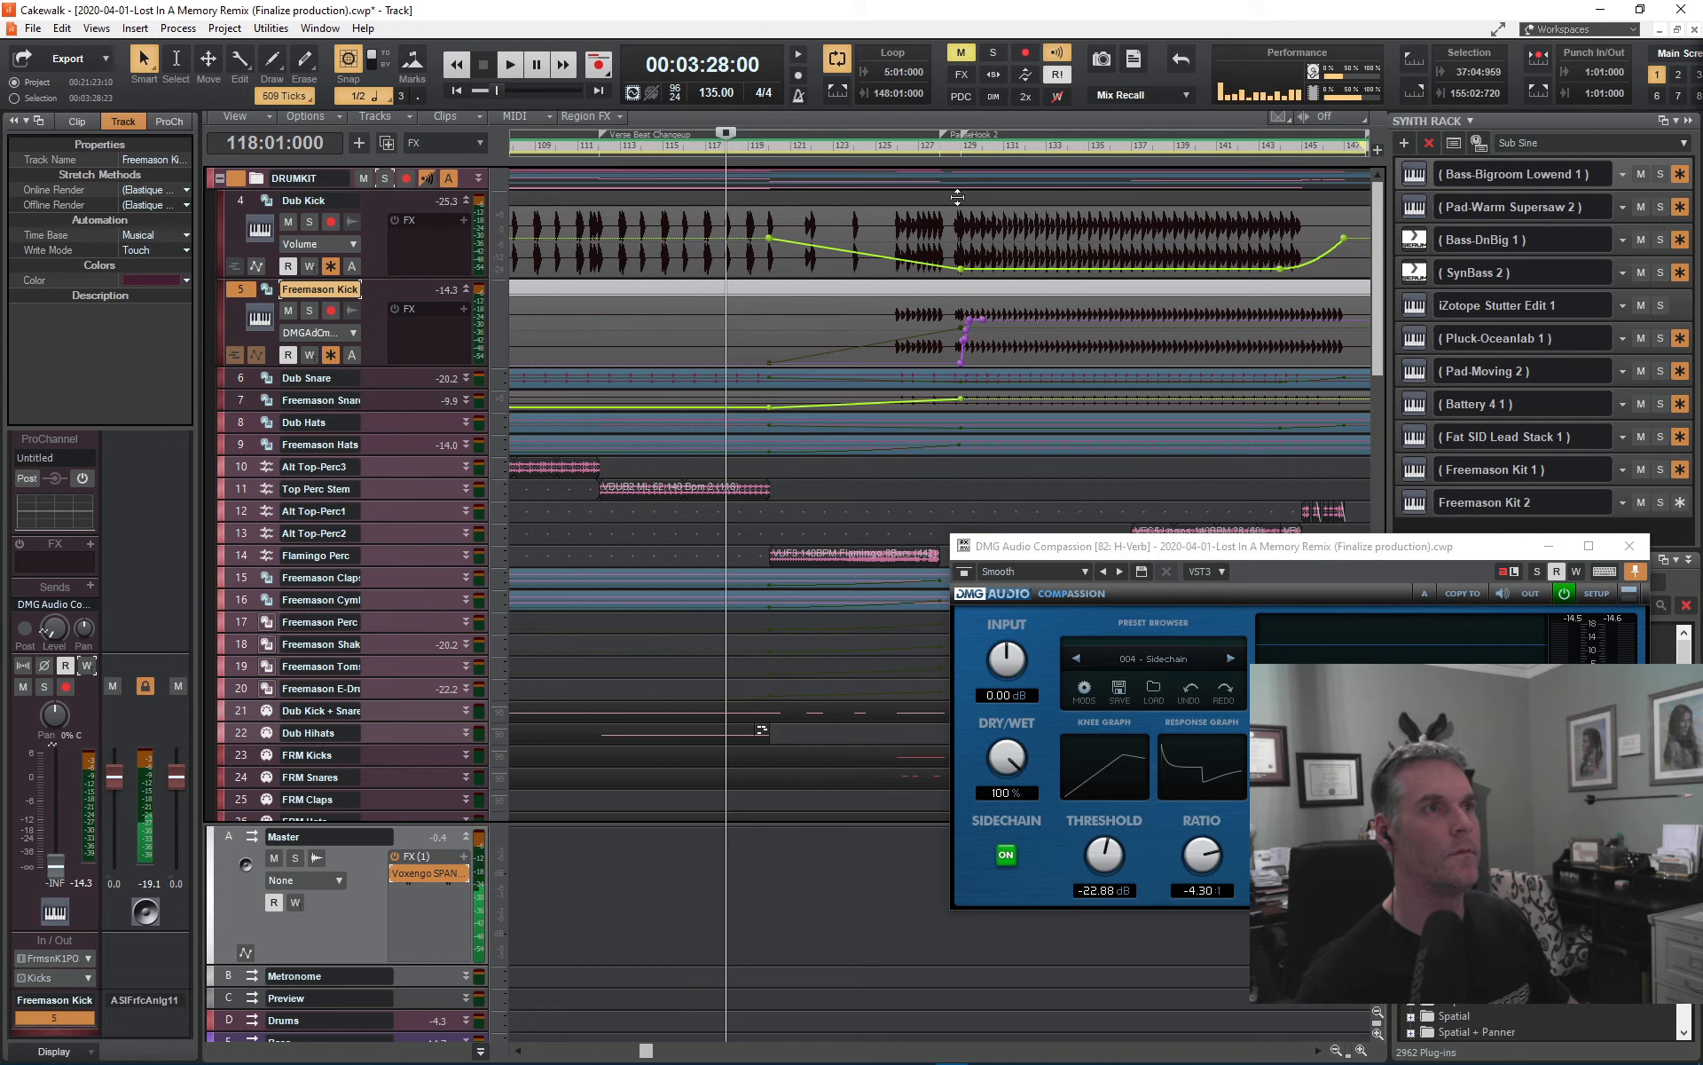
right_click(967, 317)
left_click(996, 349)
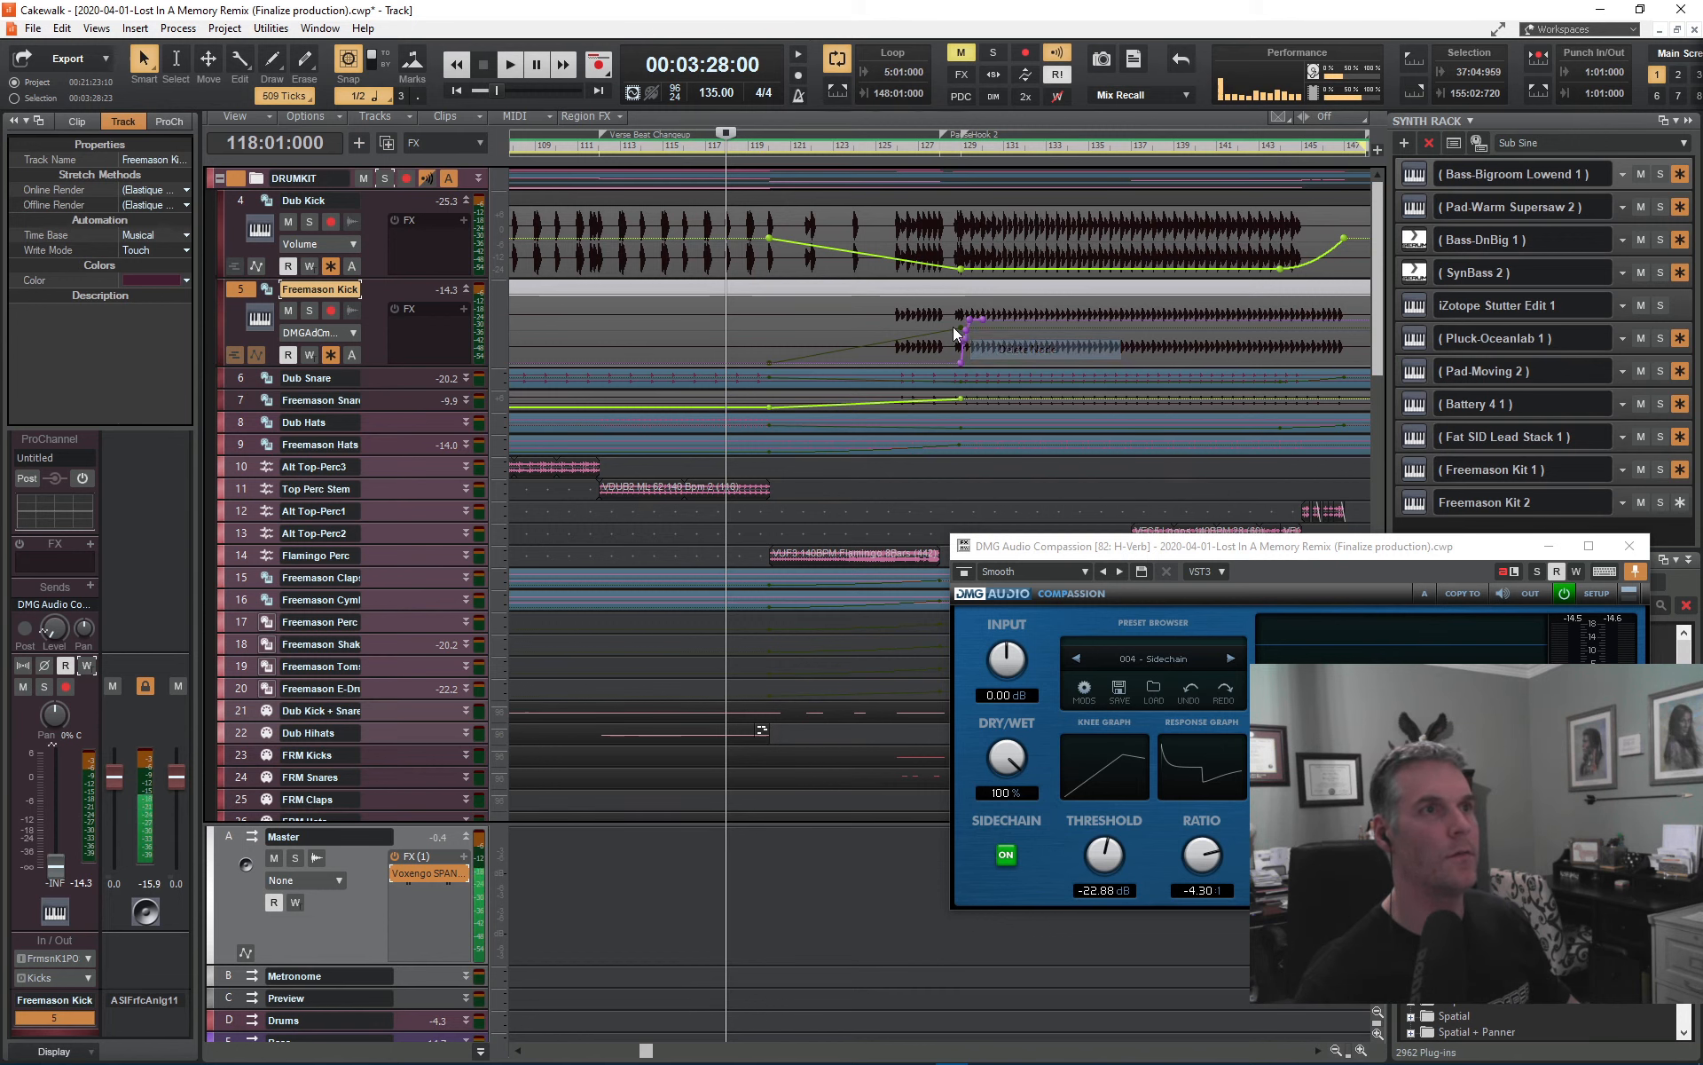
right_click(971, 317)
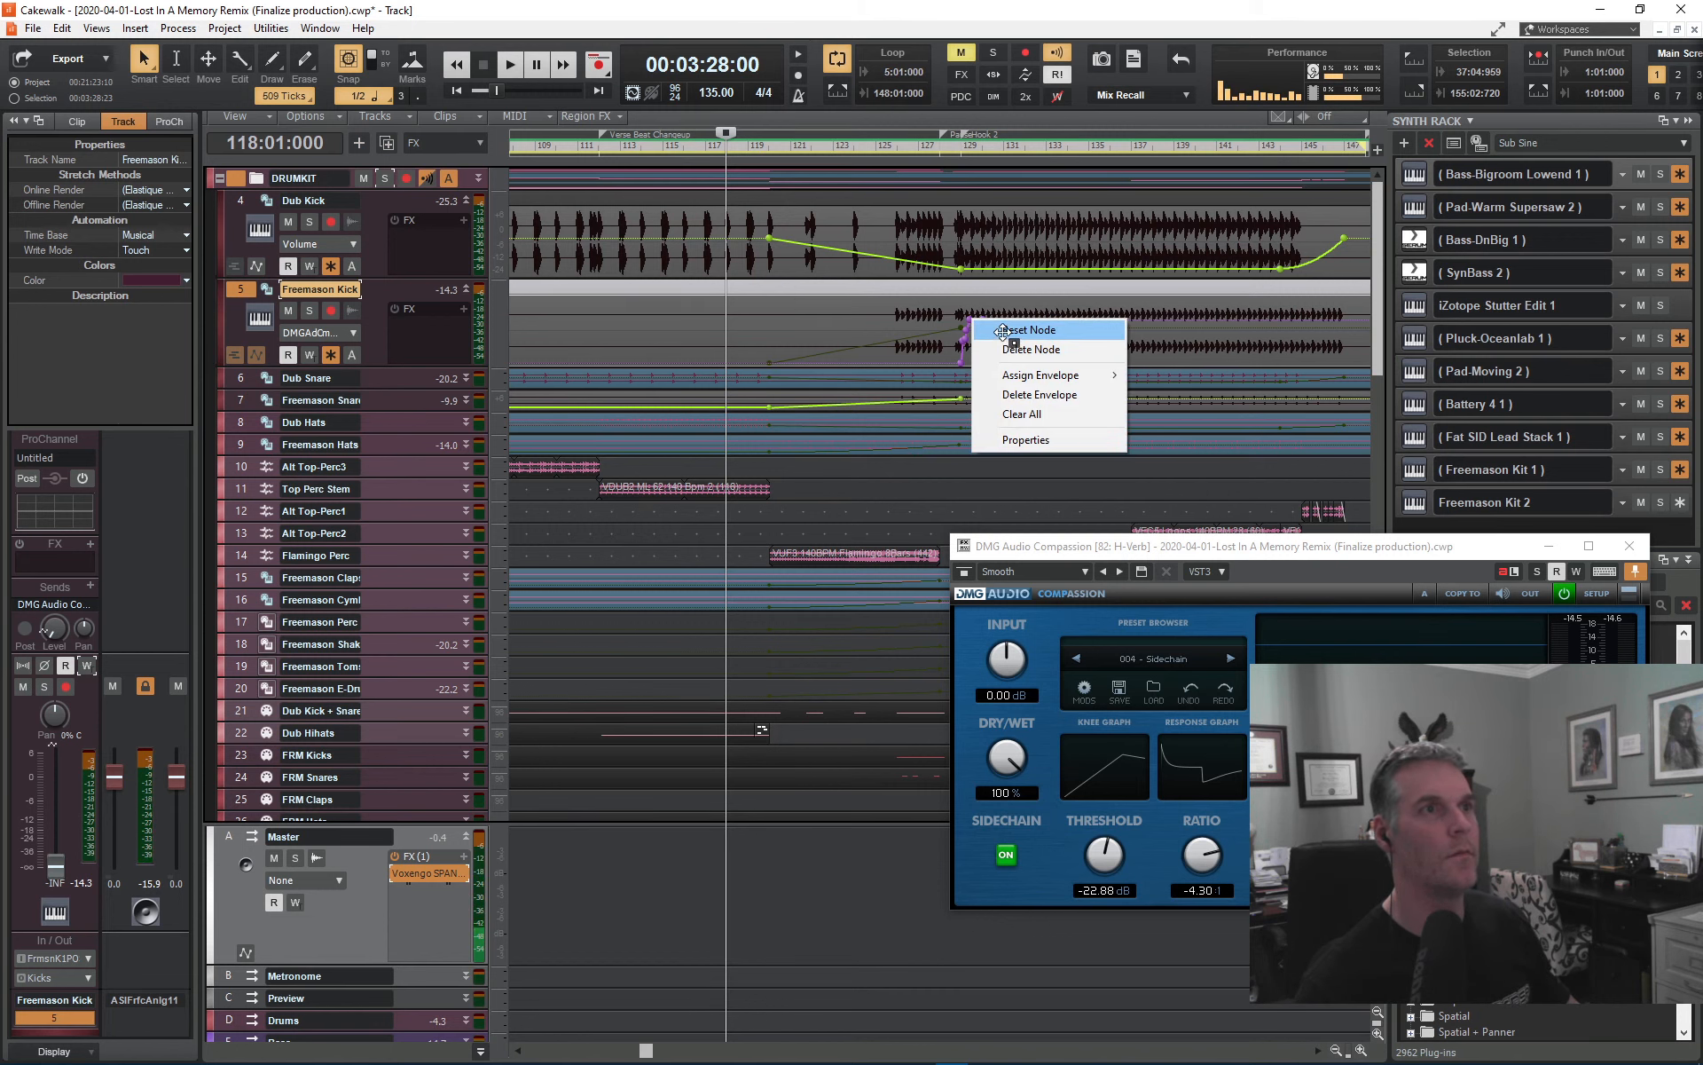
left_click(1004, 347)
right_click(983, 320)
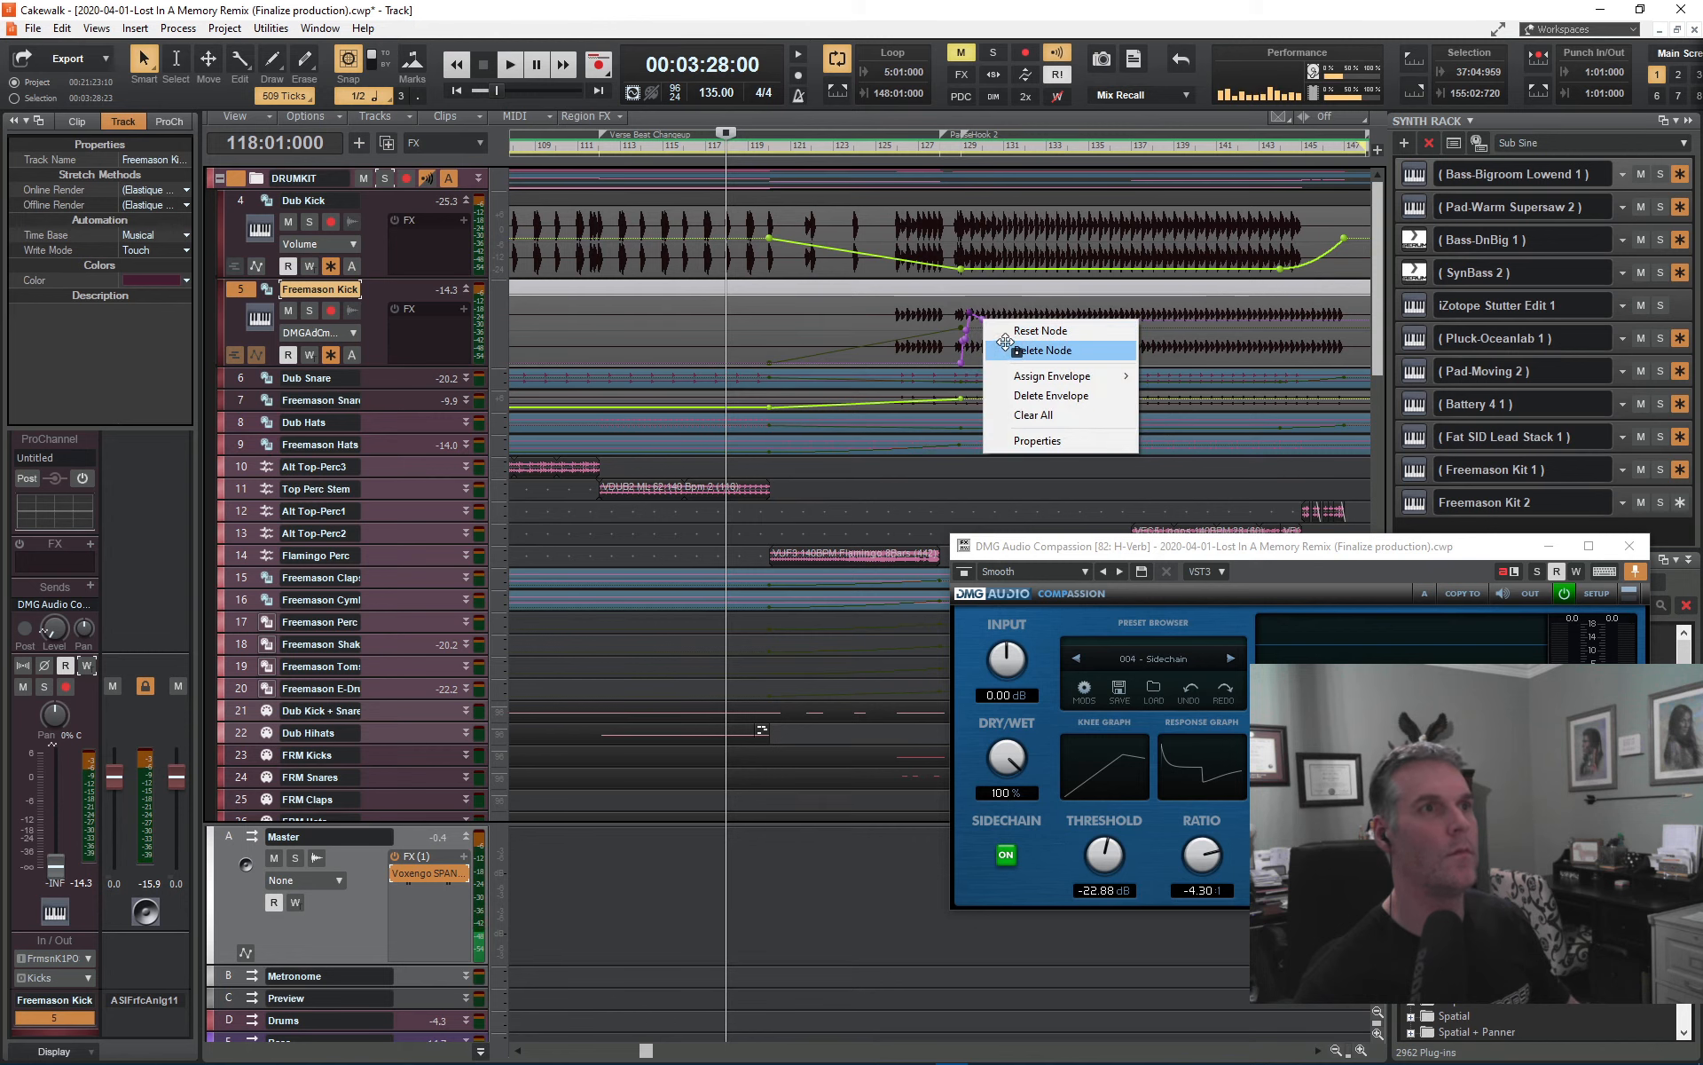
right_click(985, 320)
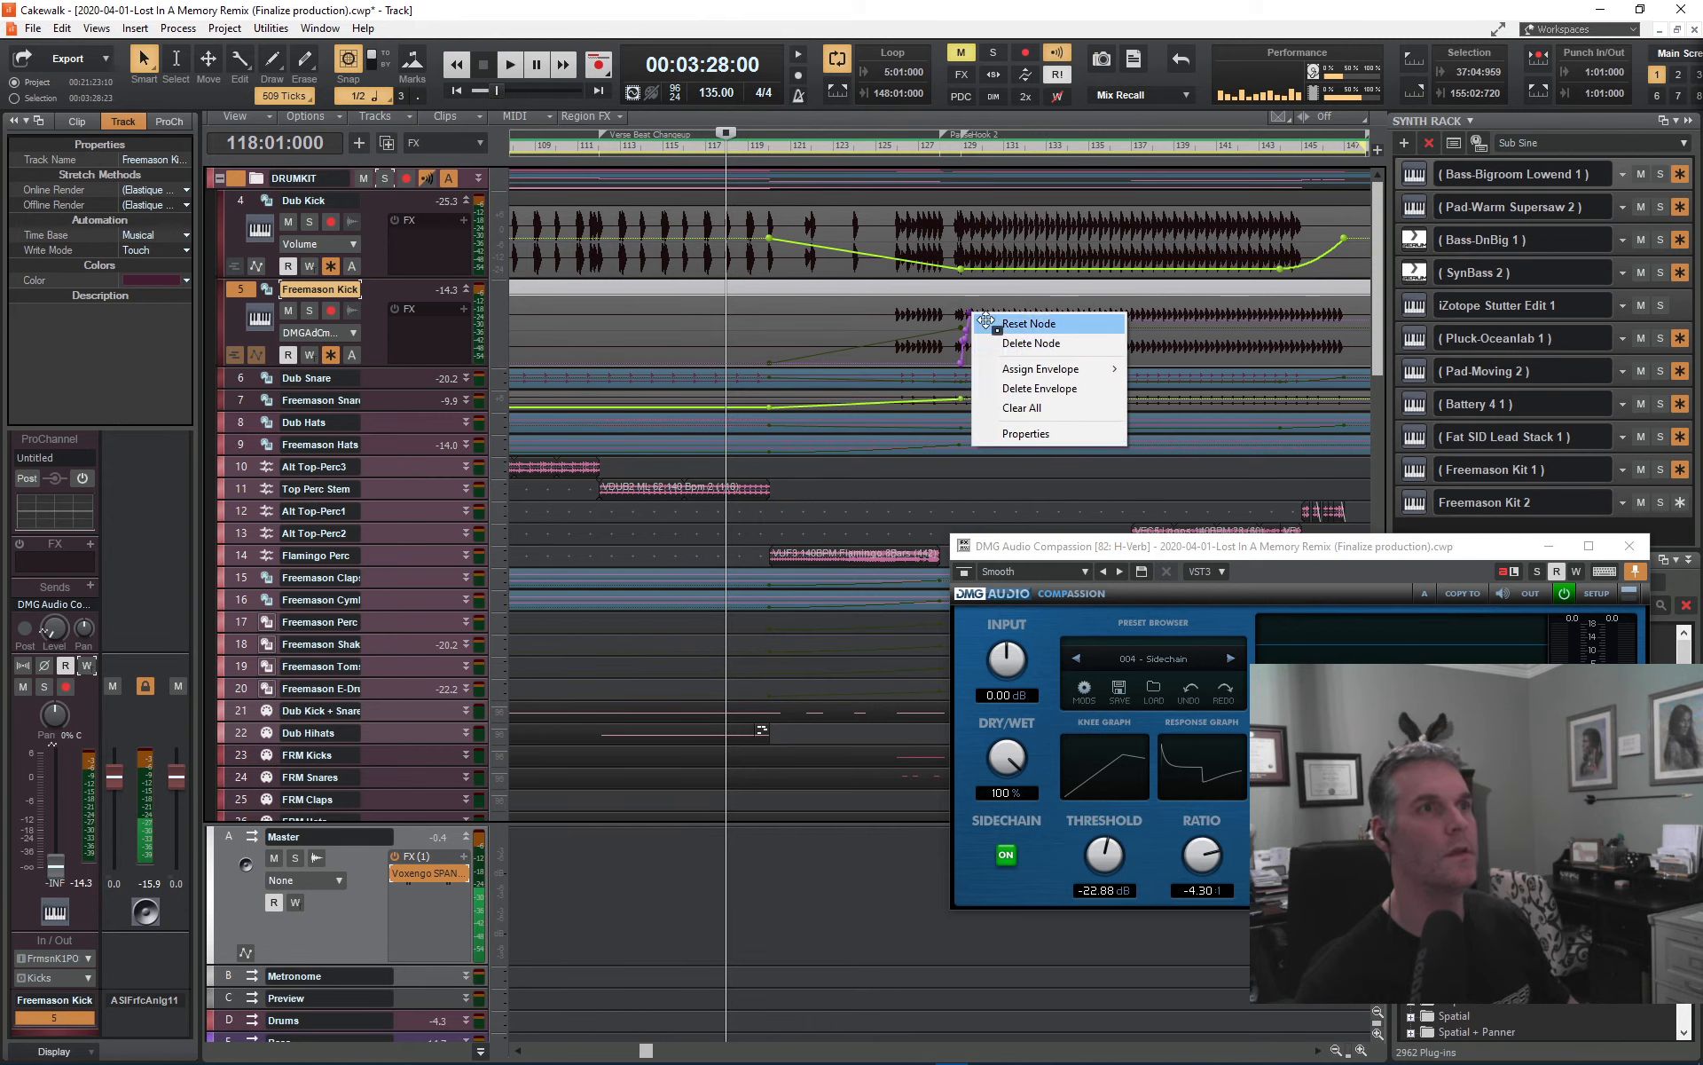
left_click(1006, 343)
right_click(970, 332)
left_click(1010, 363)
right_click(969, 336)
left_click(976, 364)
right_click(967, 339)
left_click(971, 368)
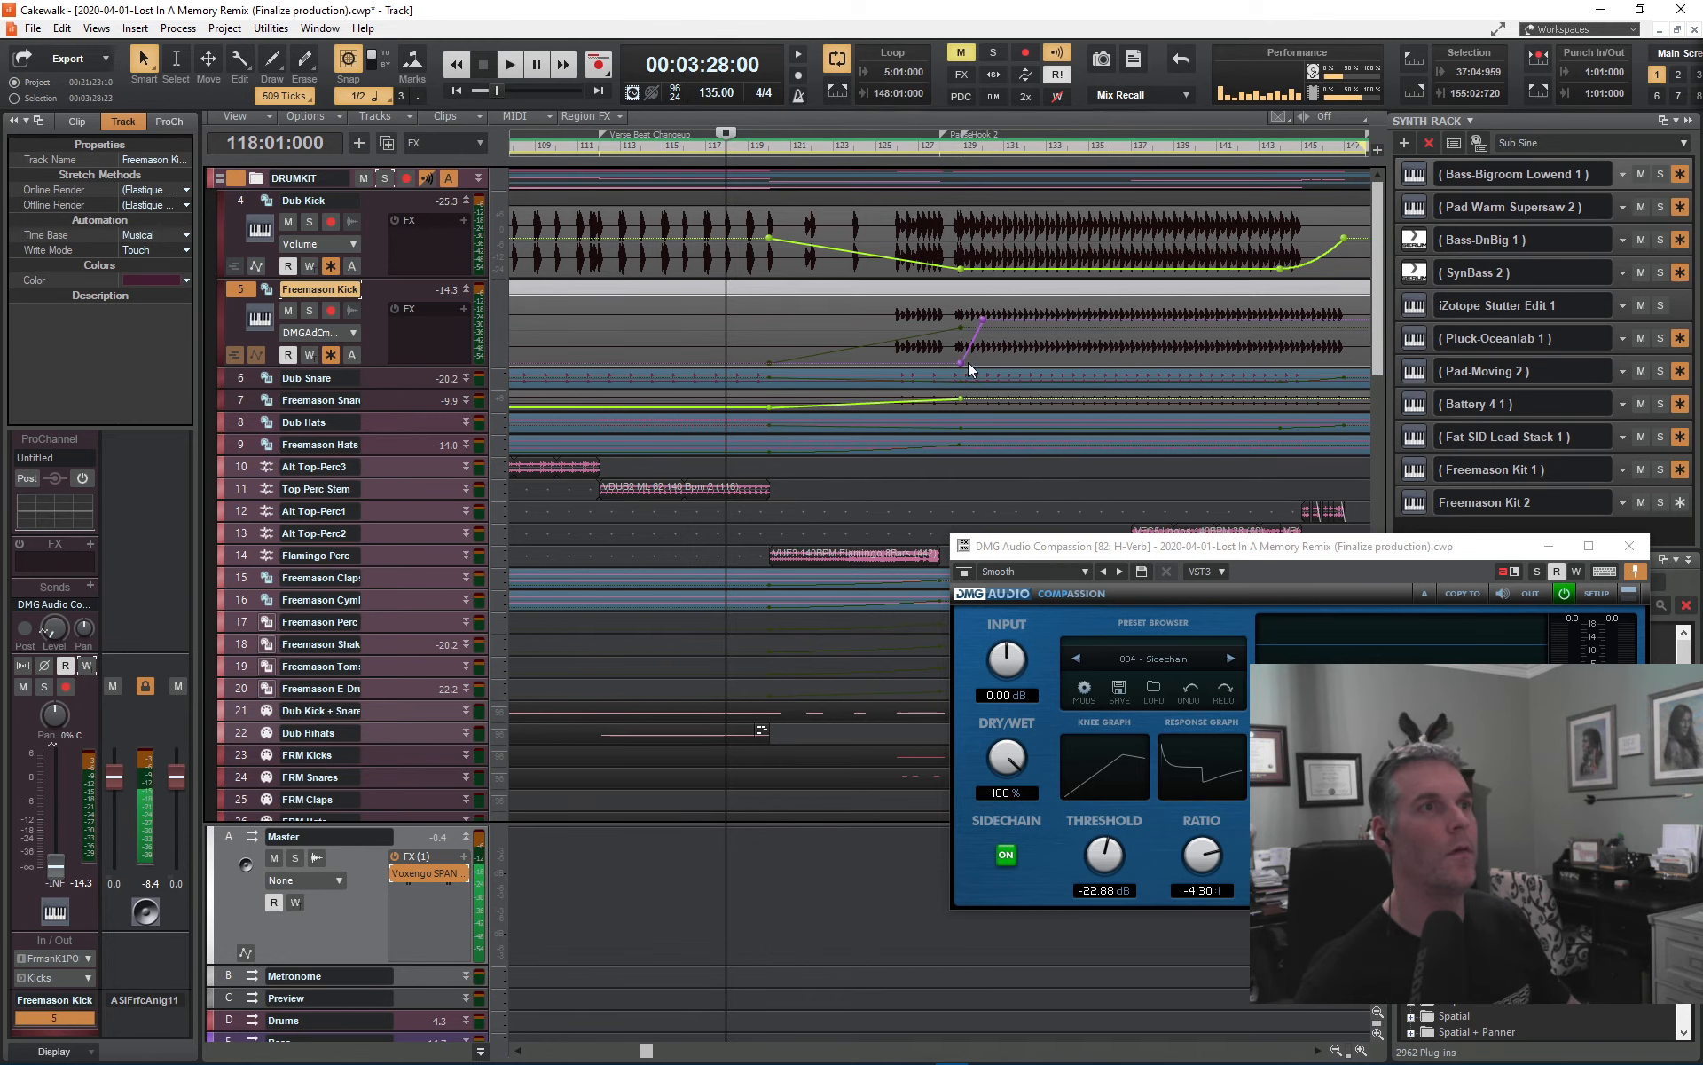
- Shift the send-level ramp earlier so it reaches its high level at bar 129, and change the rising segment's curve shape
left_click_drag(982, 319, 950, 362)
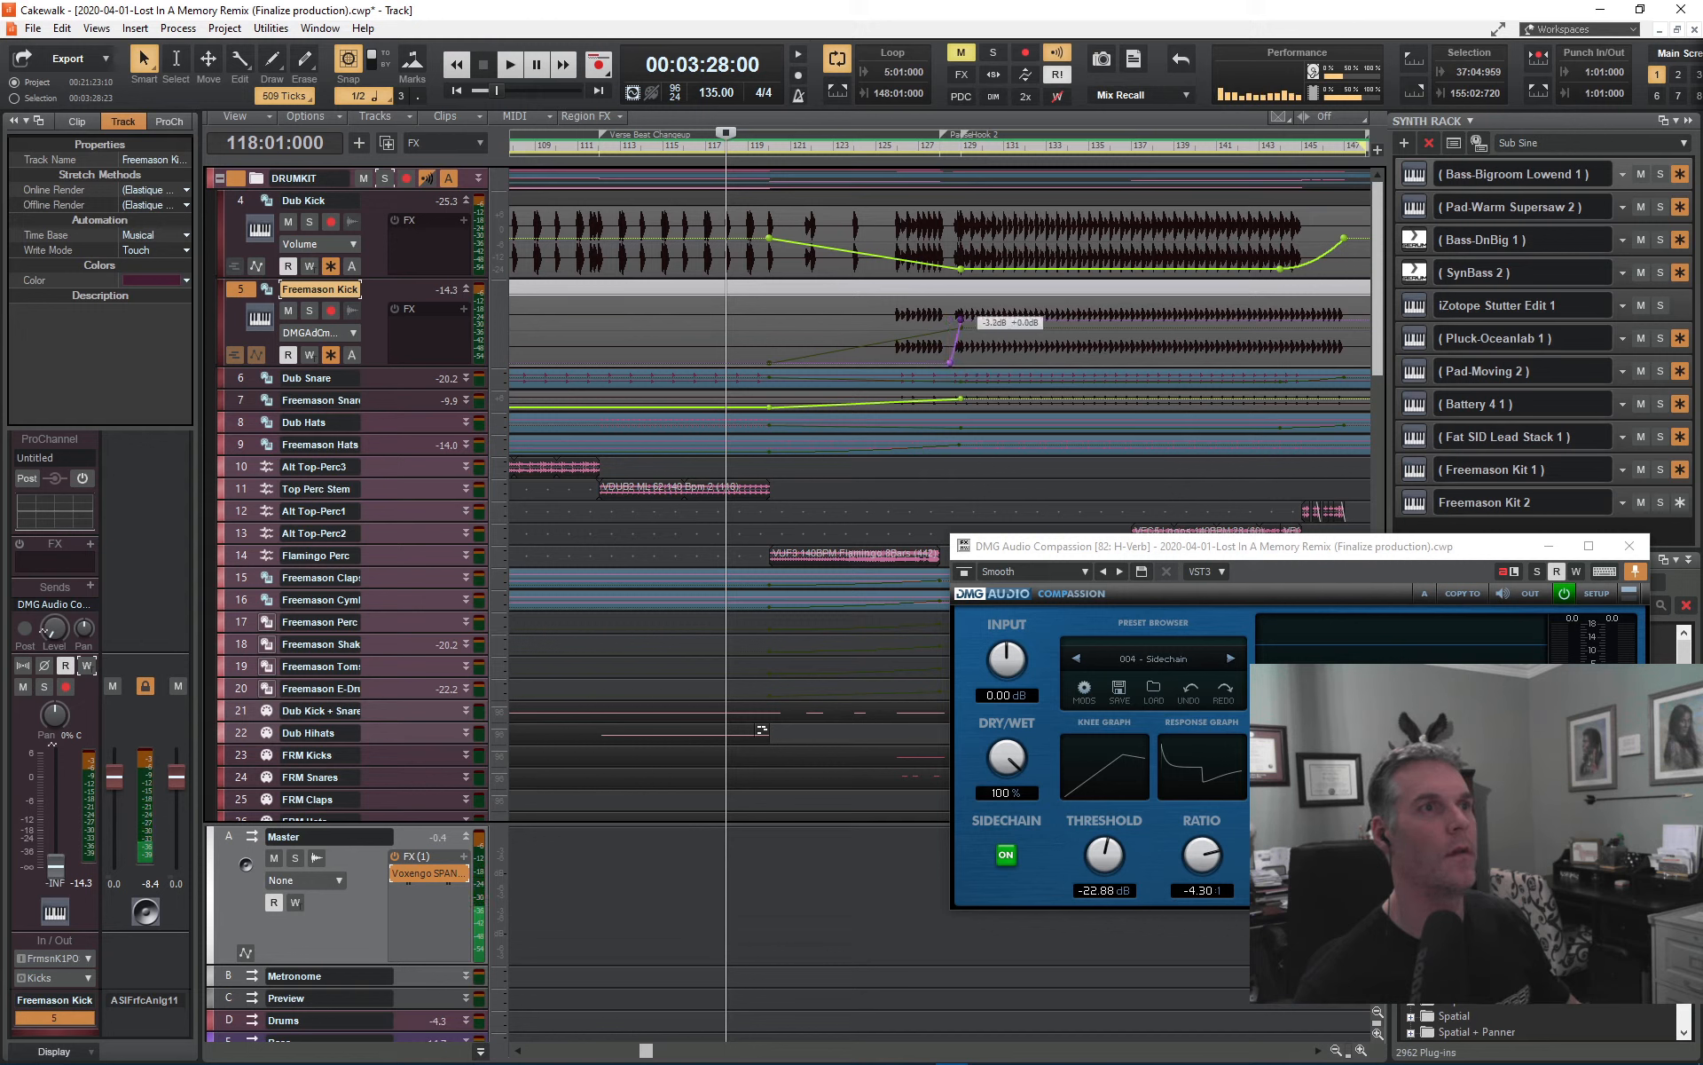
right_click(957, 334)
left_click(1010, 385)
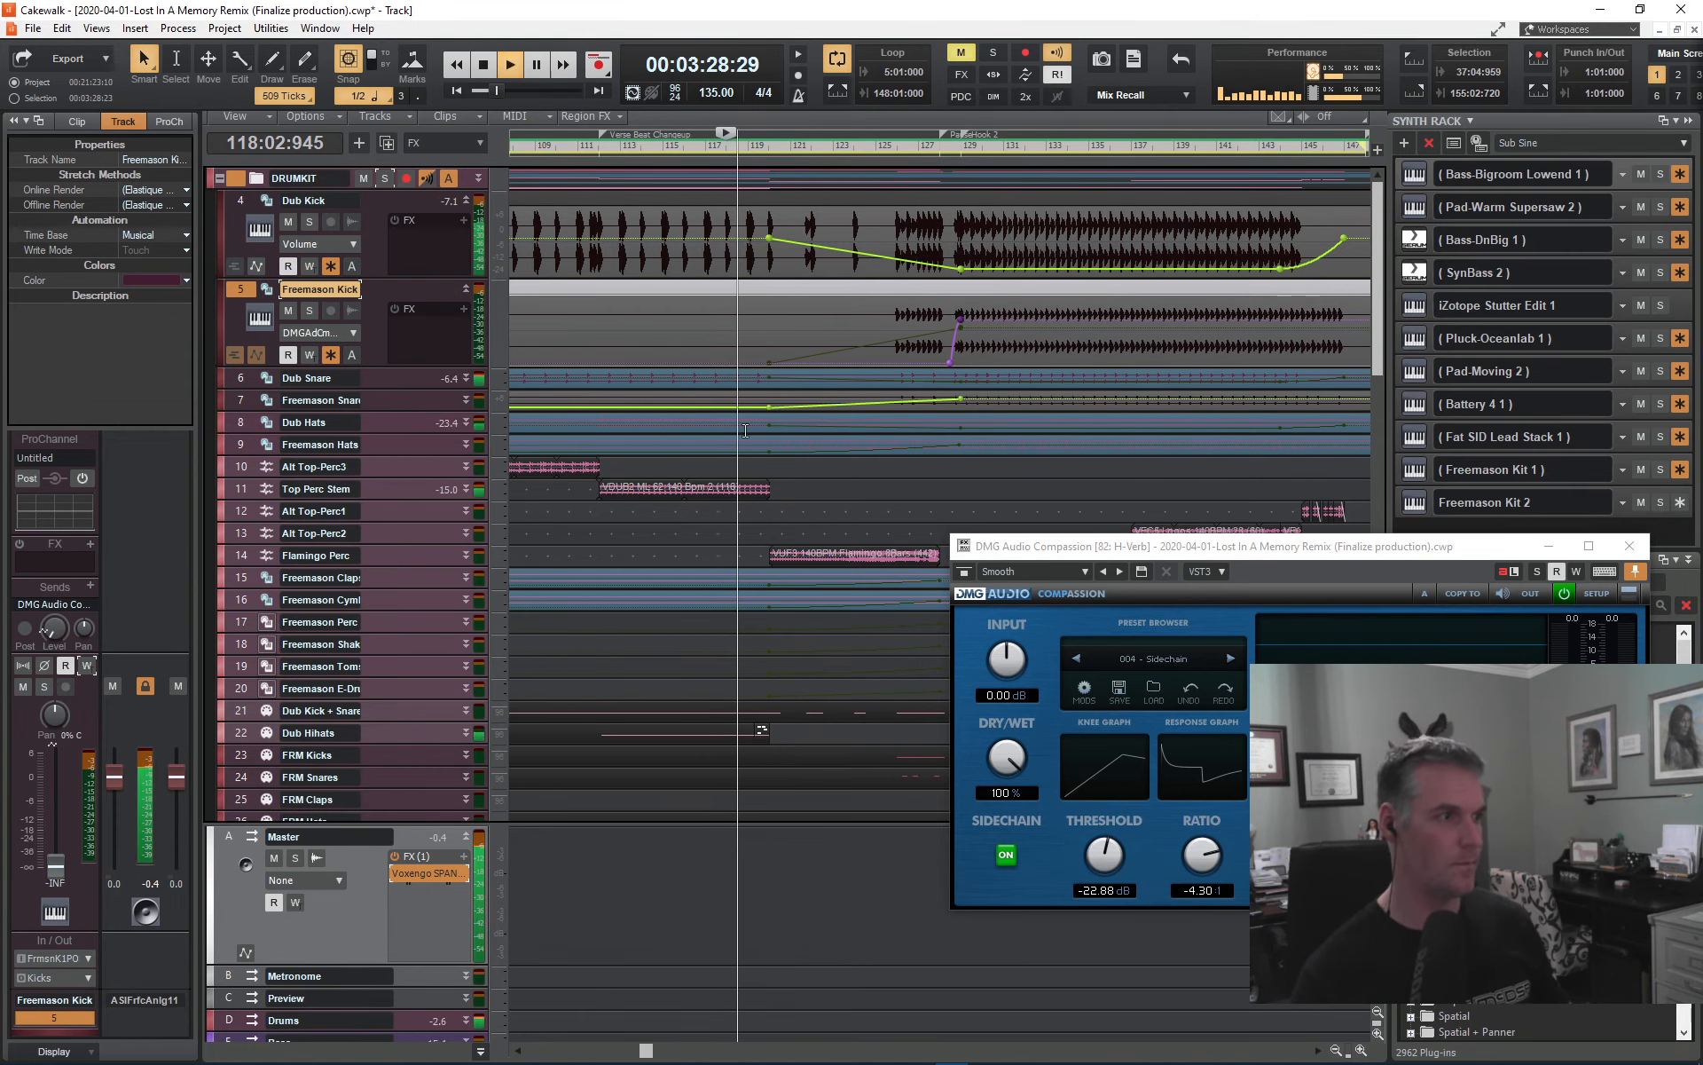
scroll(774, 334, "down", 2)
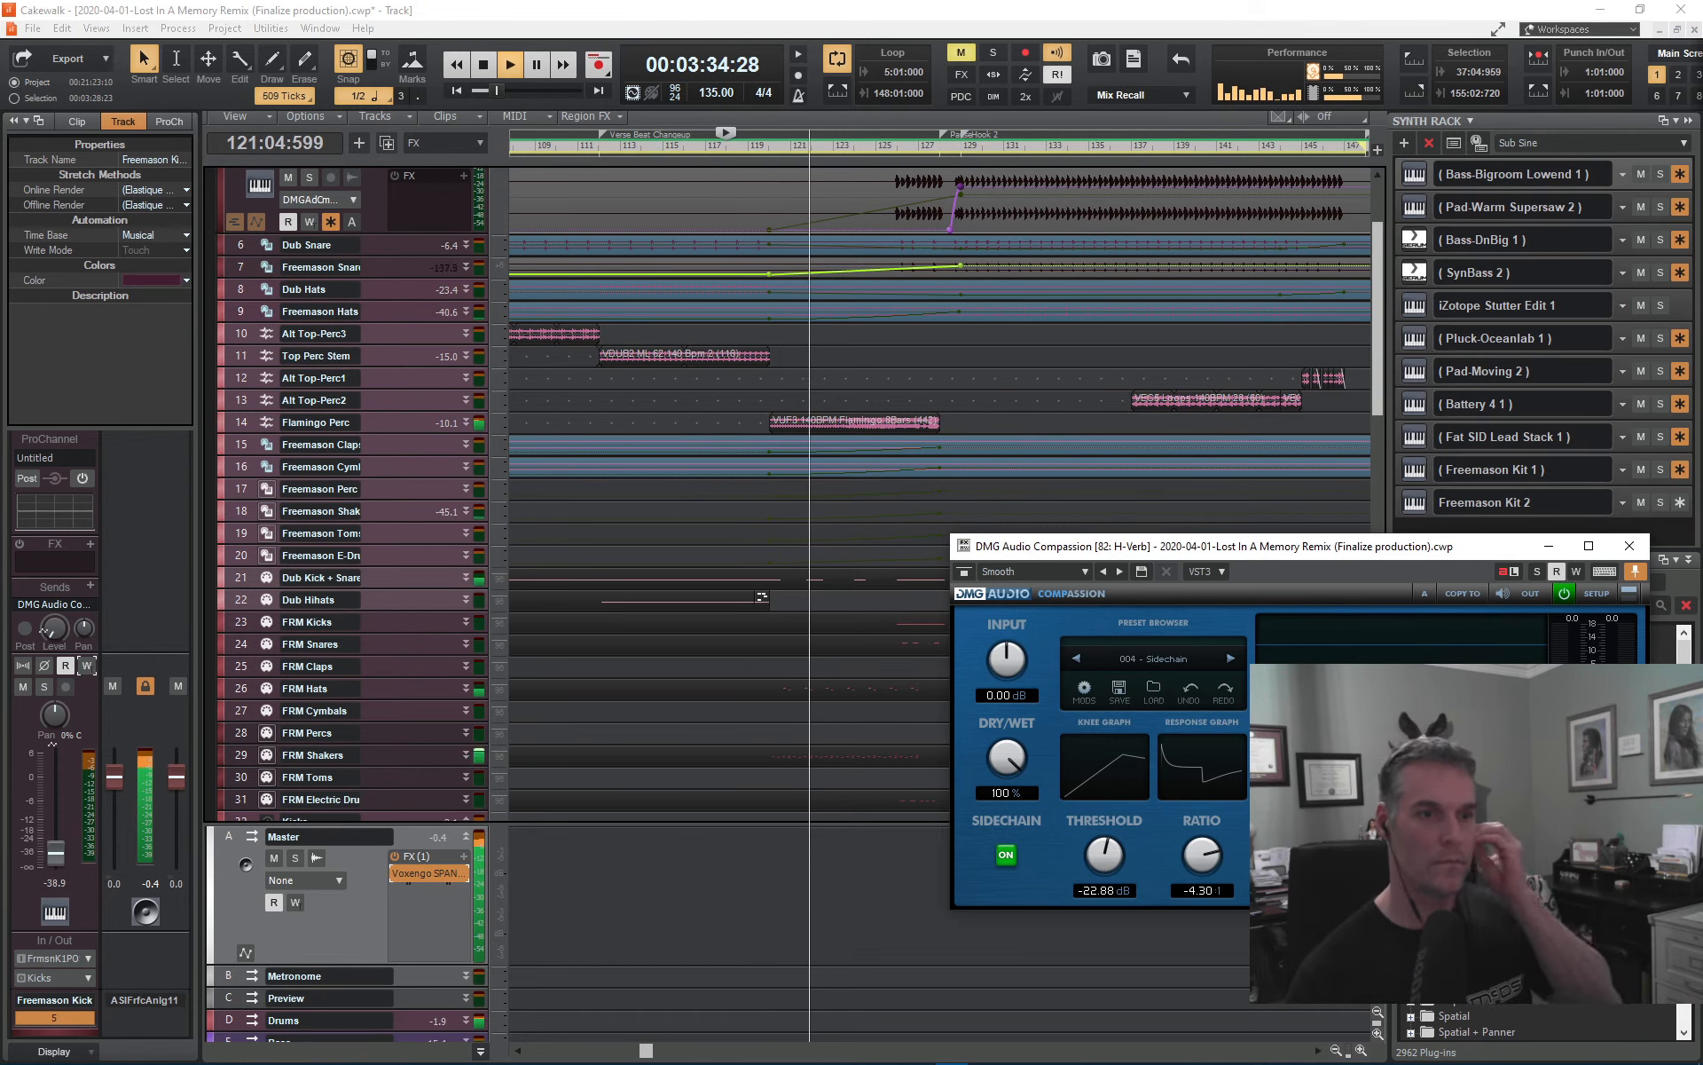
mouse_move(784, 1058)
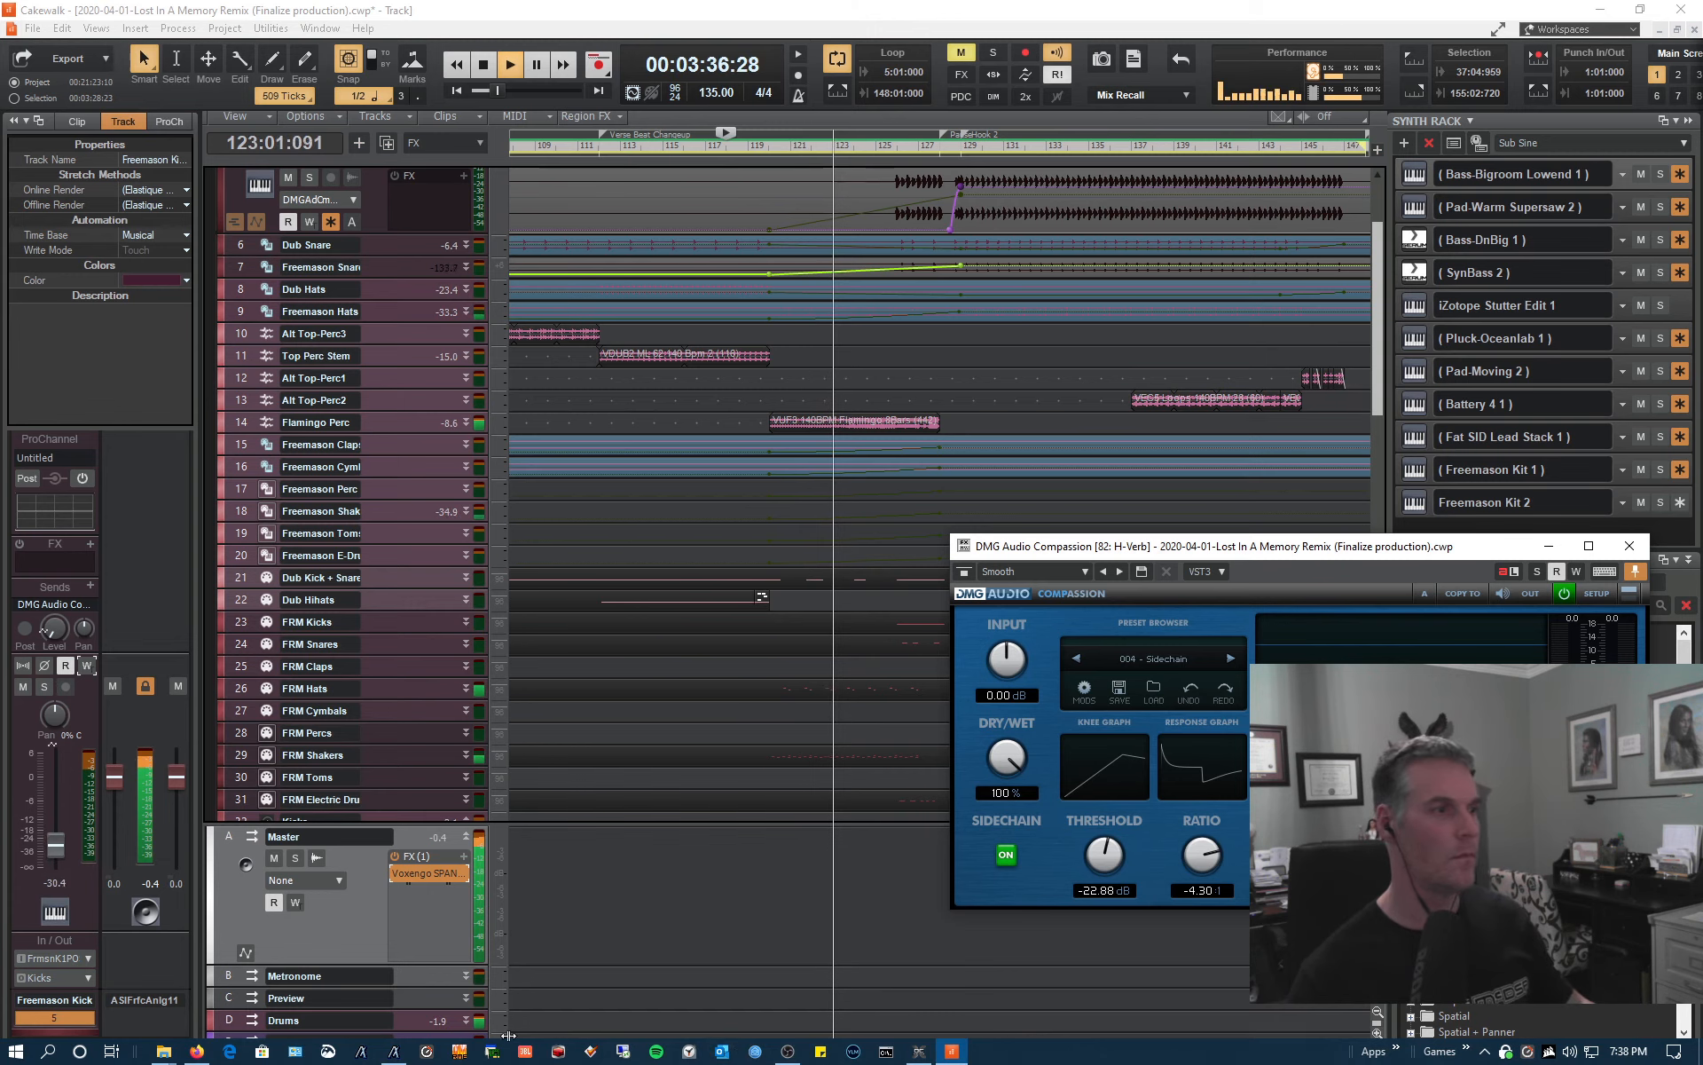
left_click(787, 1053)
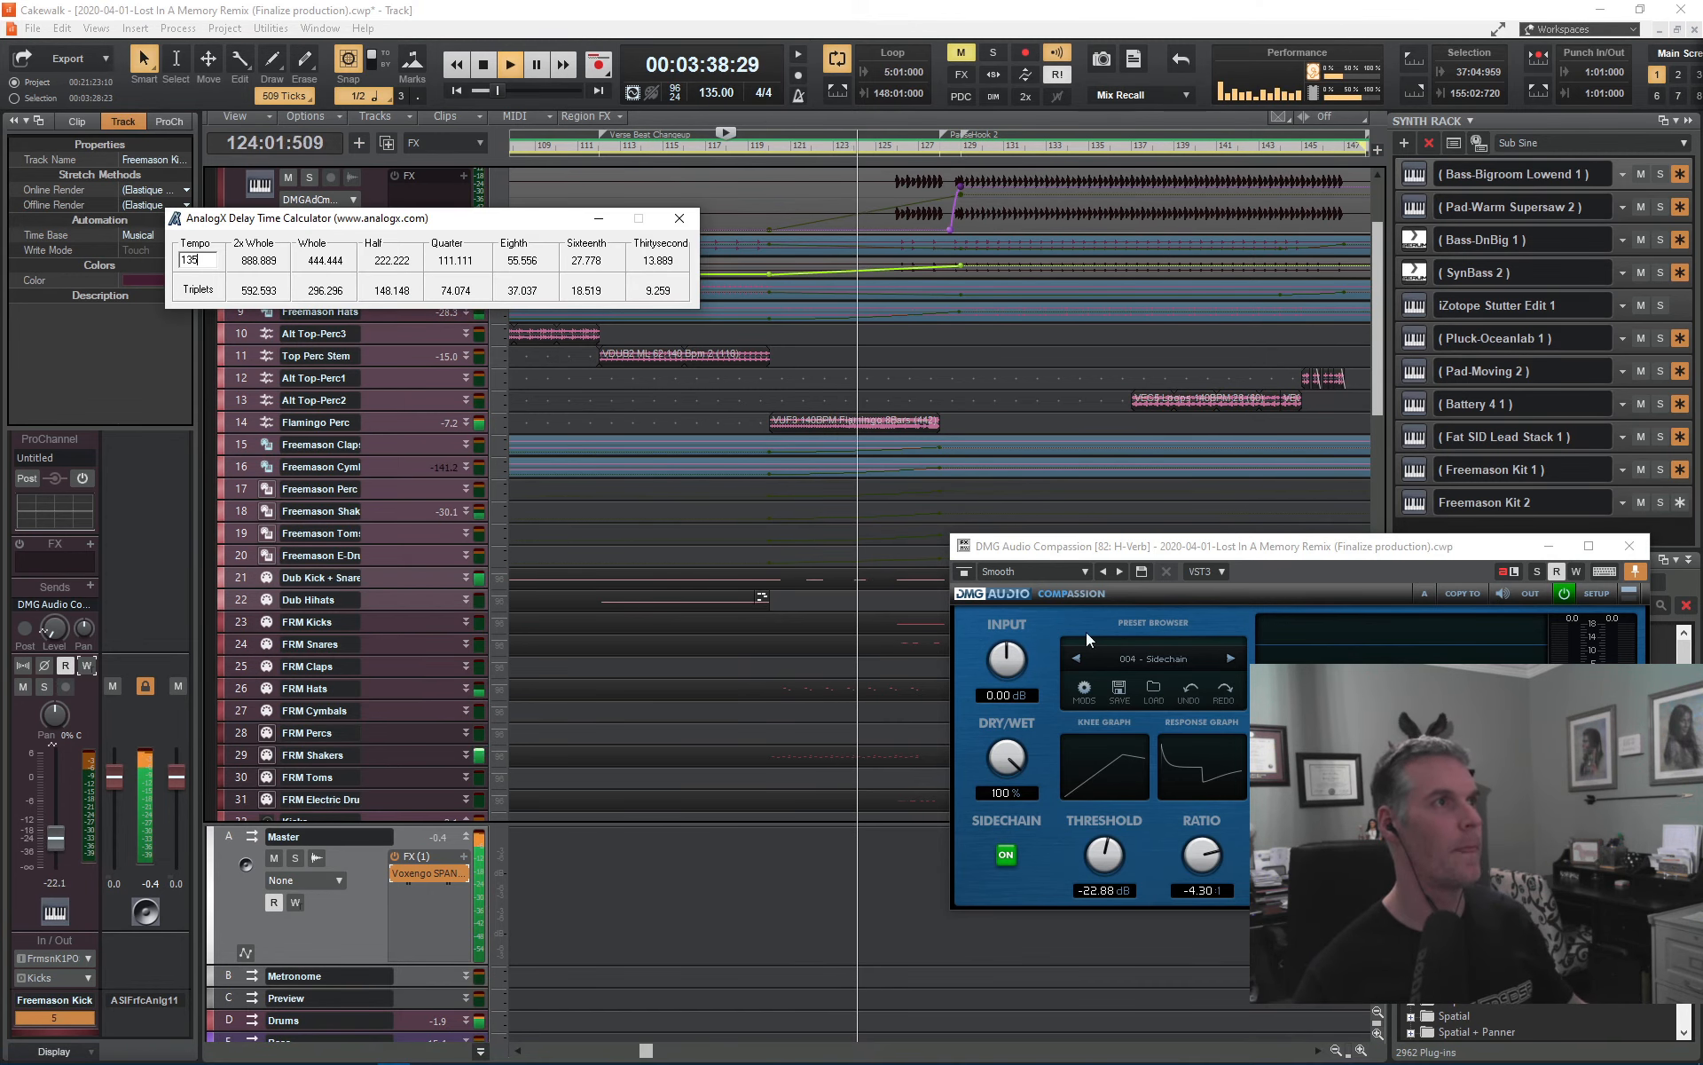
key("alt+F4")
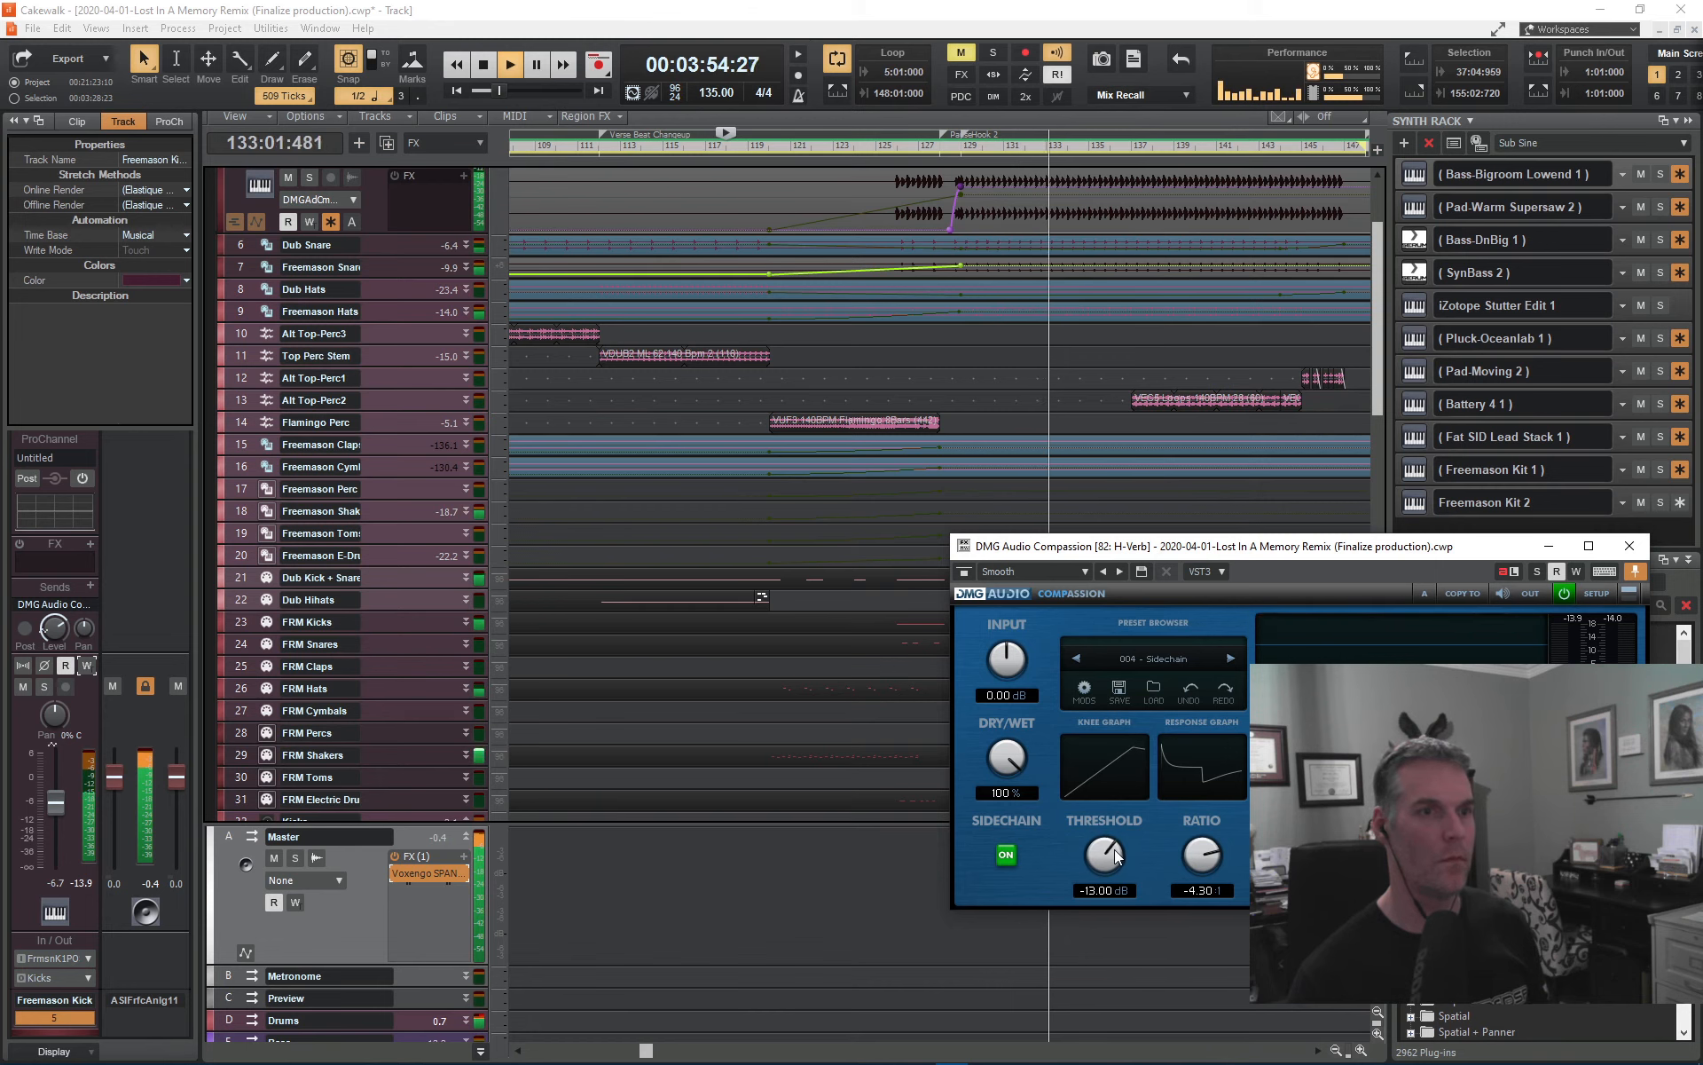
- Set the H-Verb compressor's ratio to -8.00:1 and its threshold to -16.64 dB during playback, and stop playback
scroll(1112, 858, "down", 1)
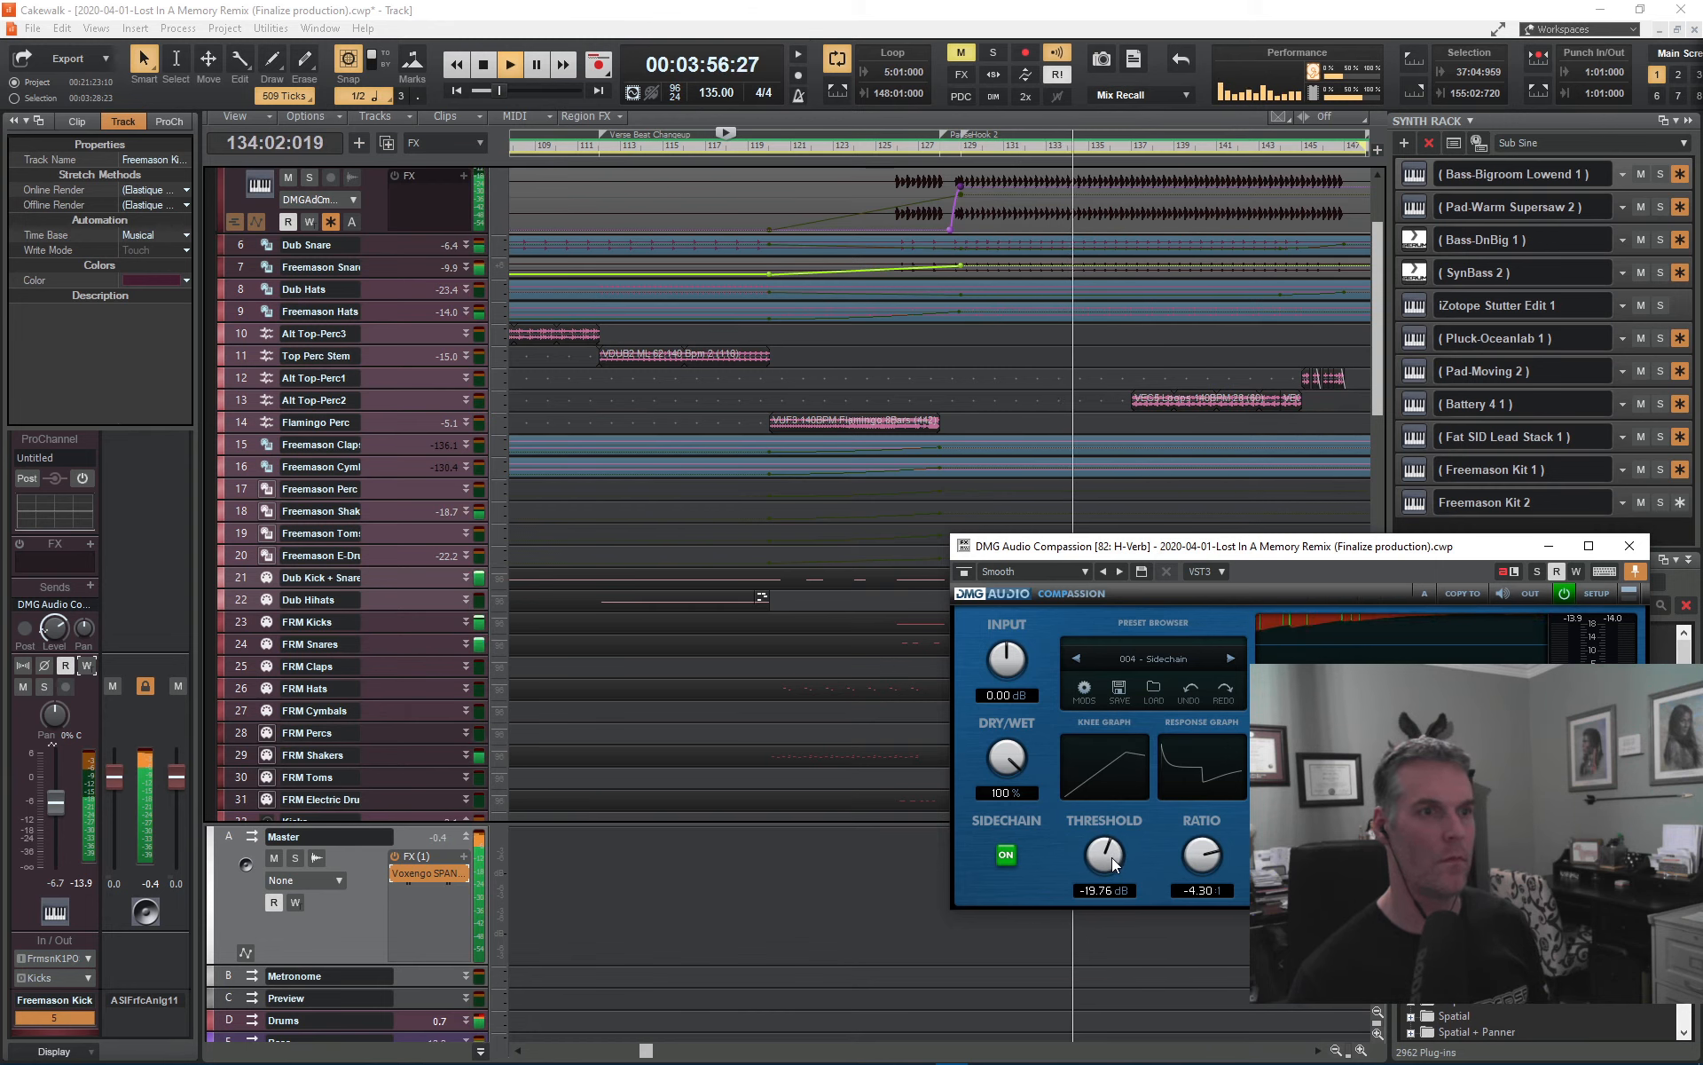
scroll(1197, 861, "up", 2)
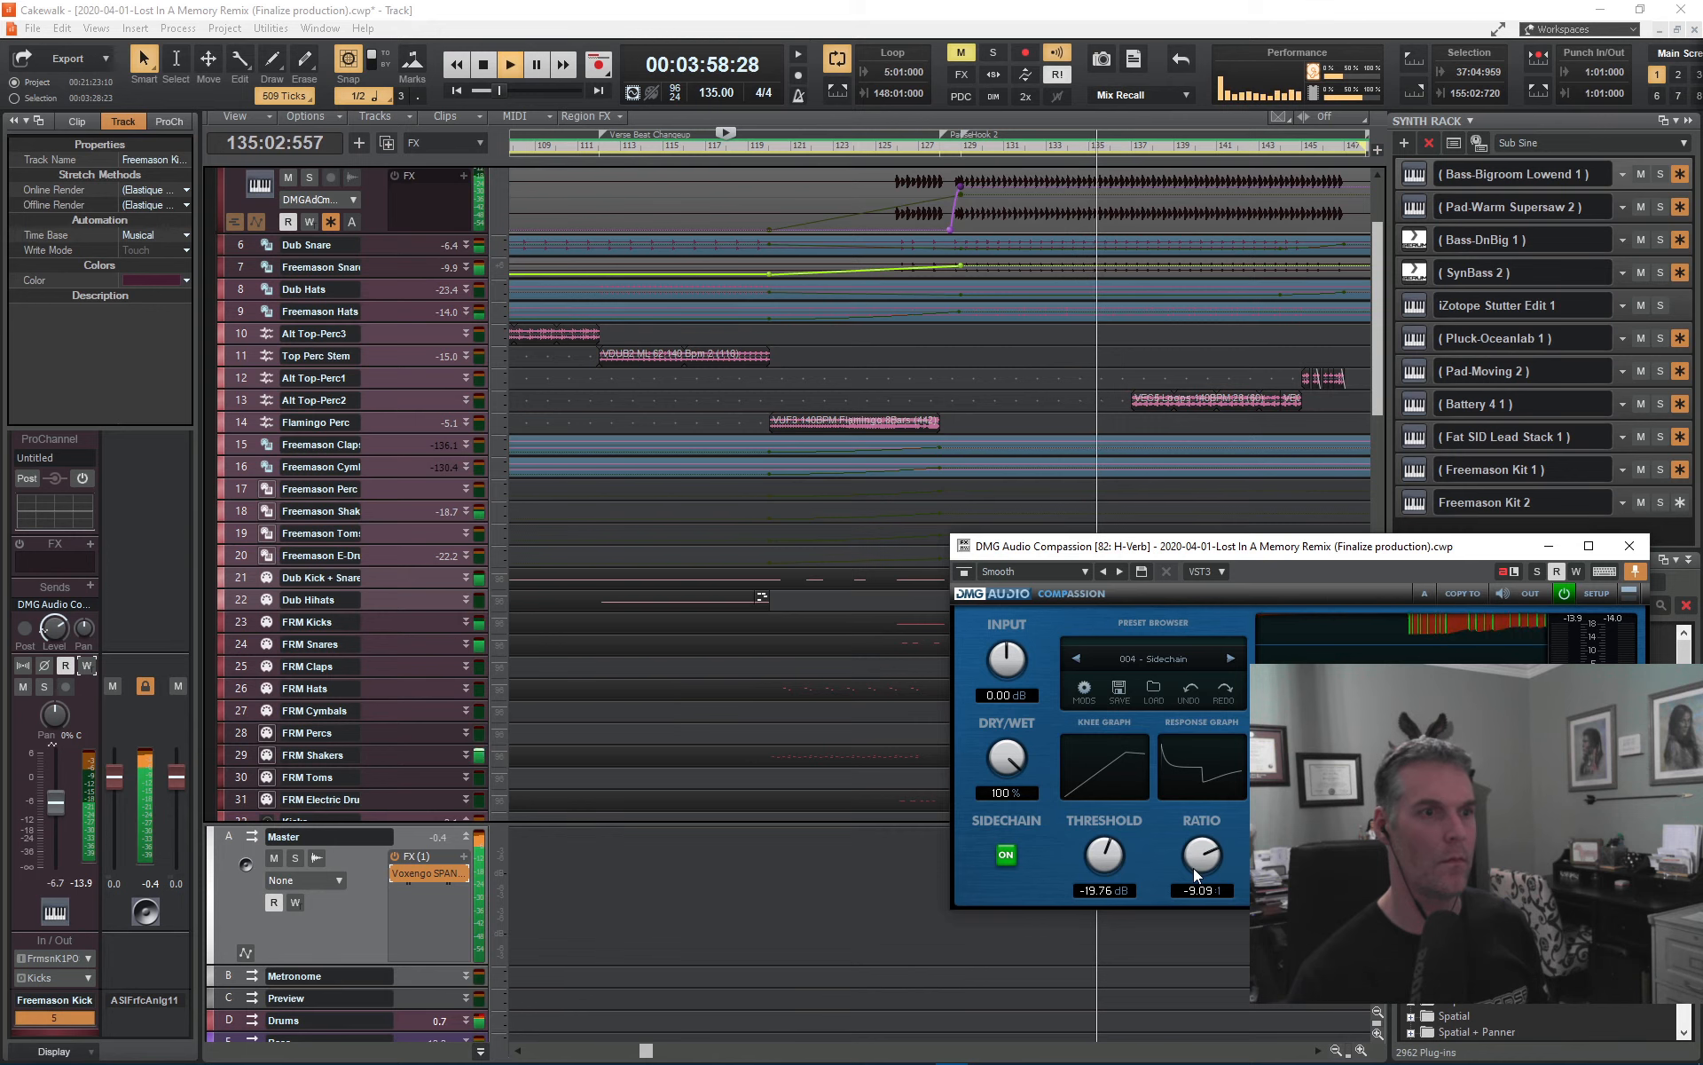
scroll(1196, 864, "up", 1)
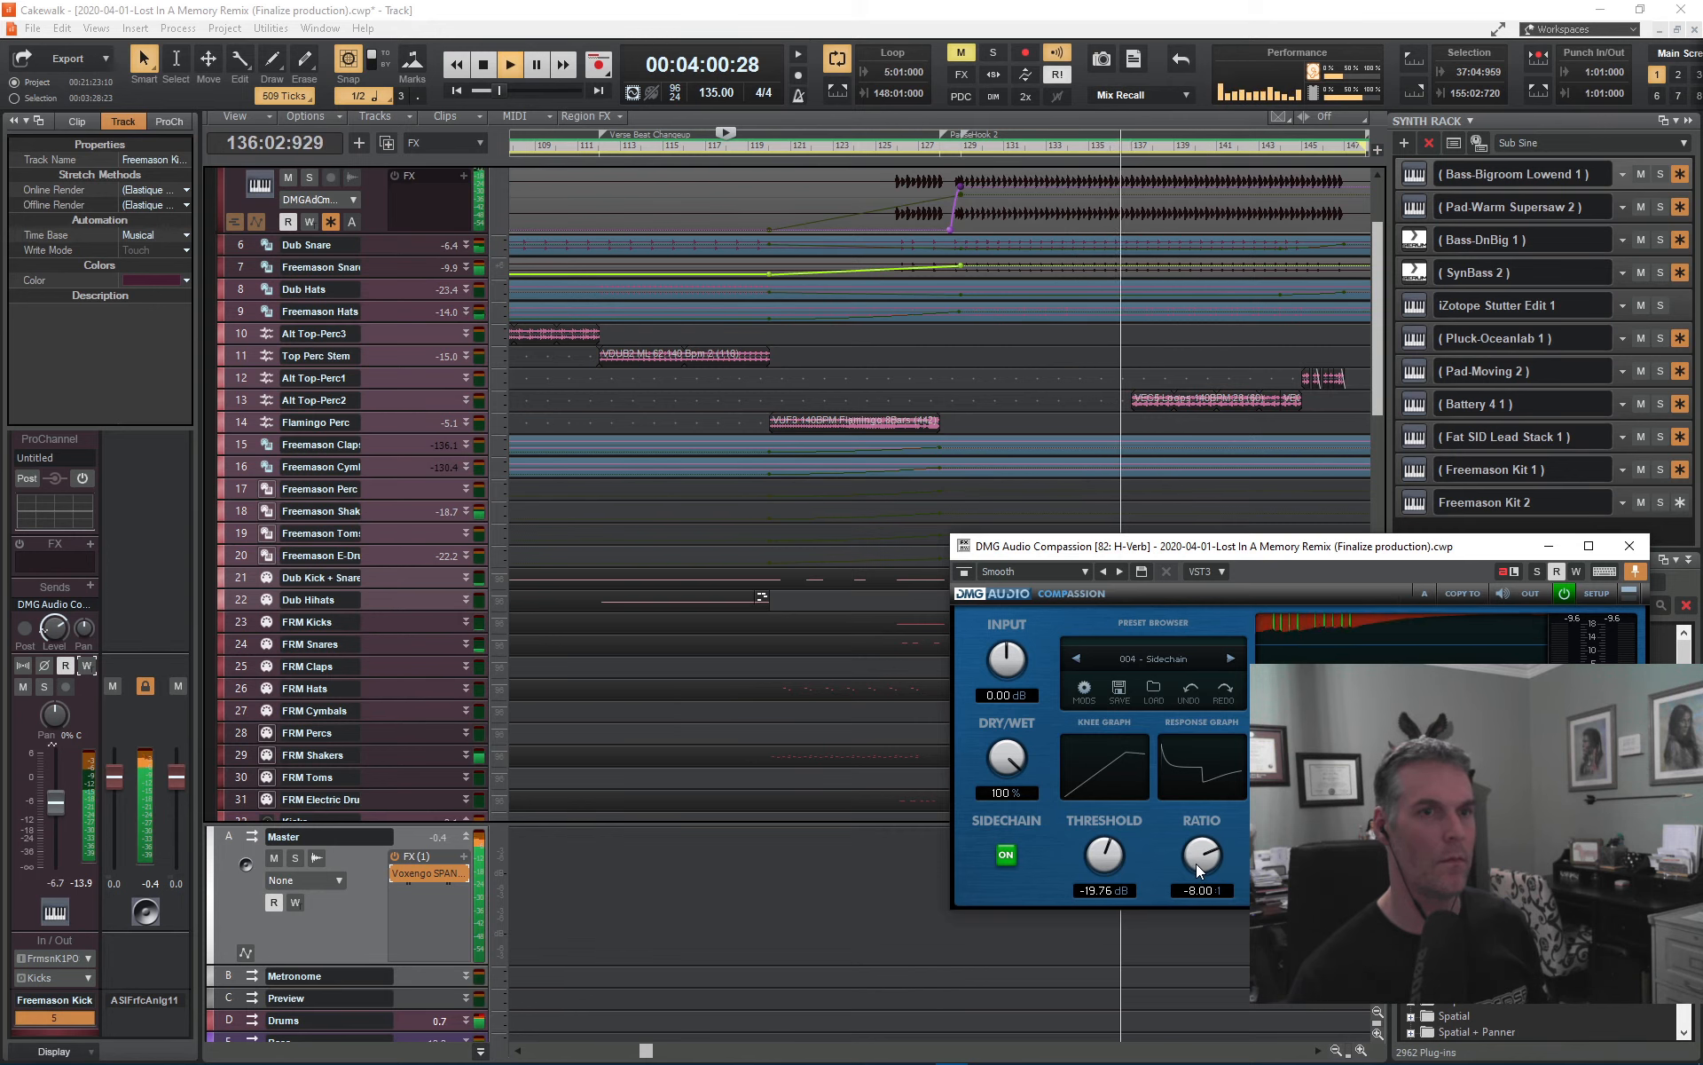
scroll(1109, 860, "up", 3)
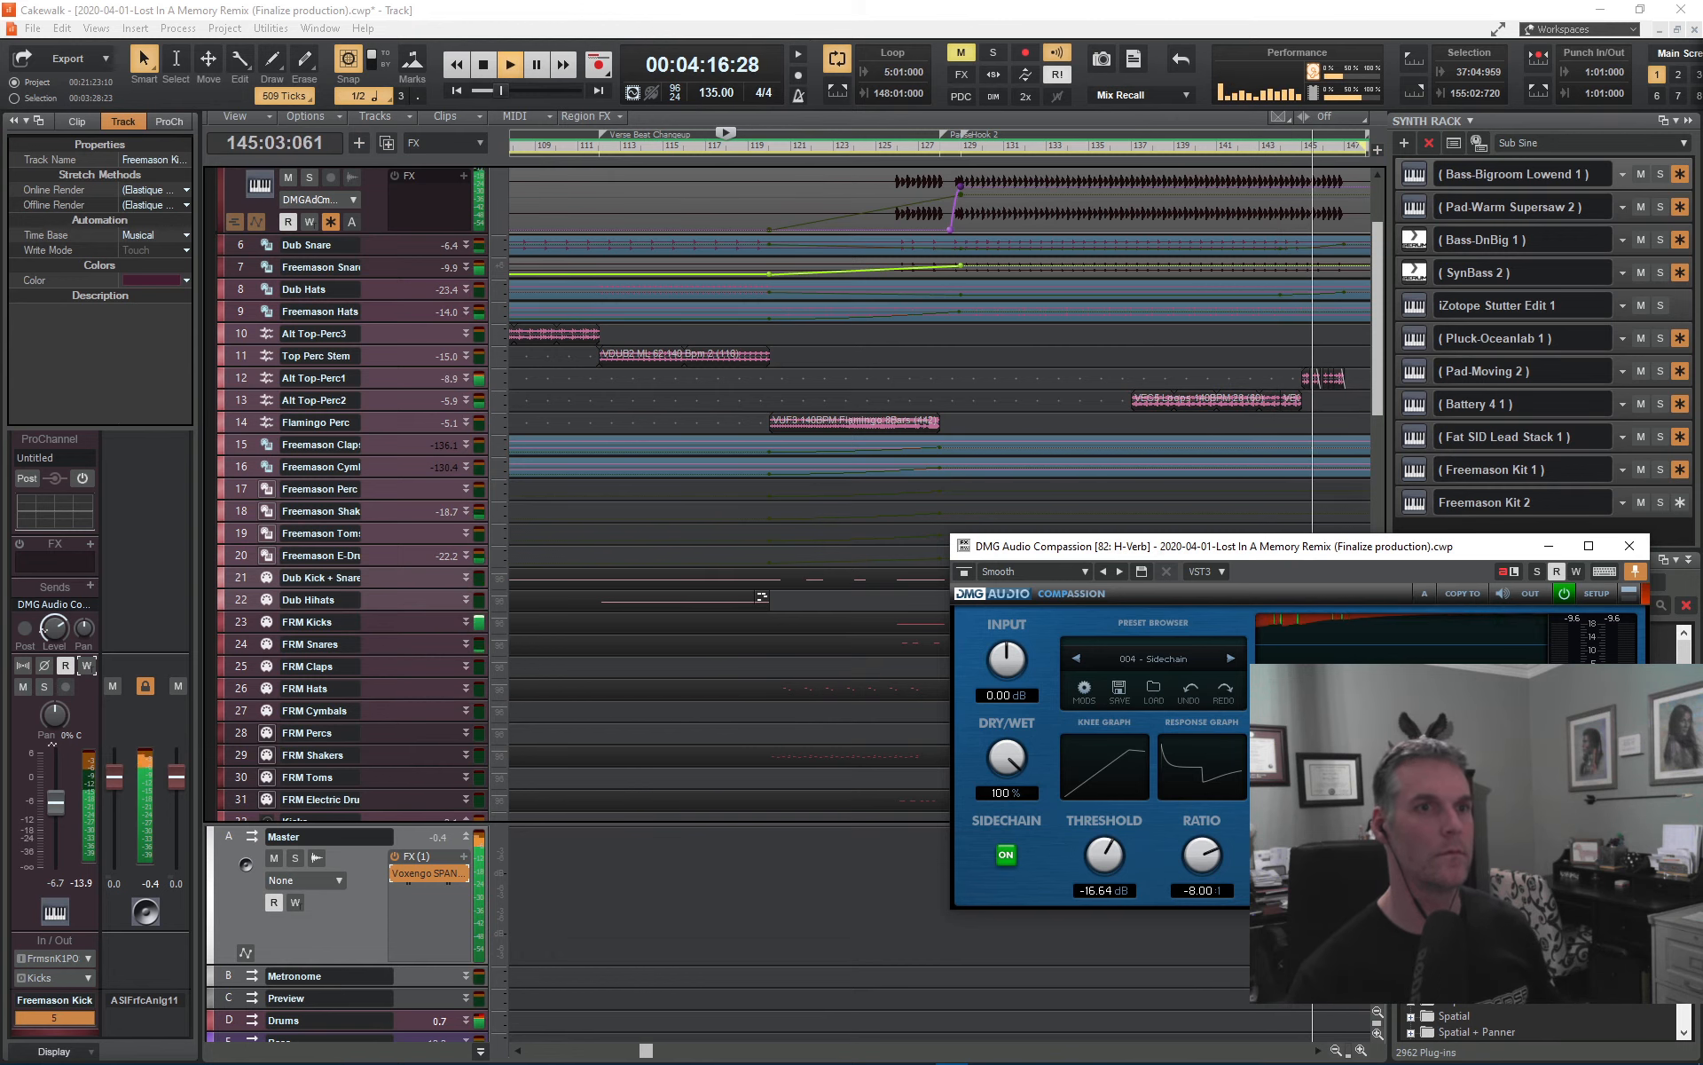
key("space")
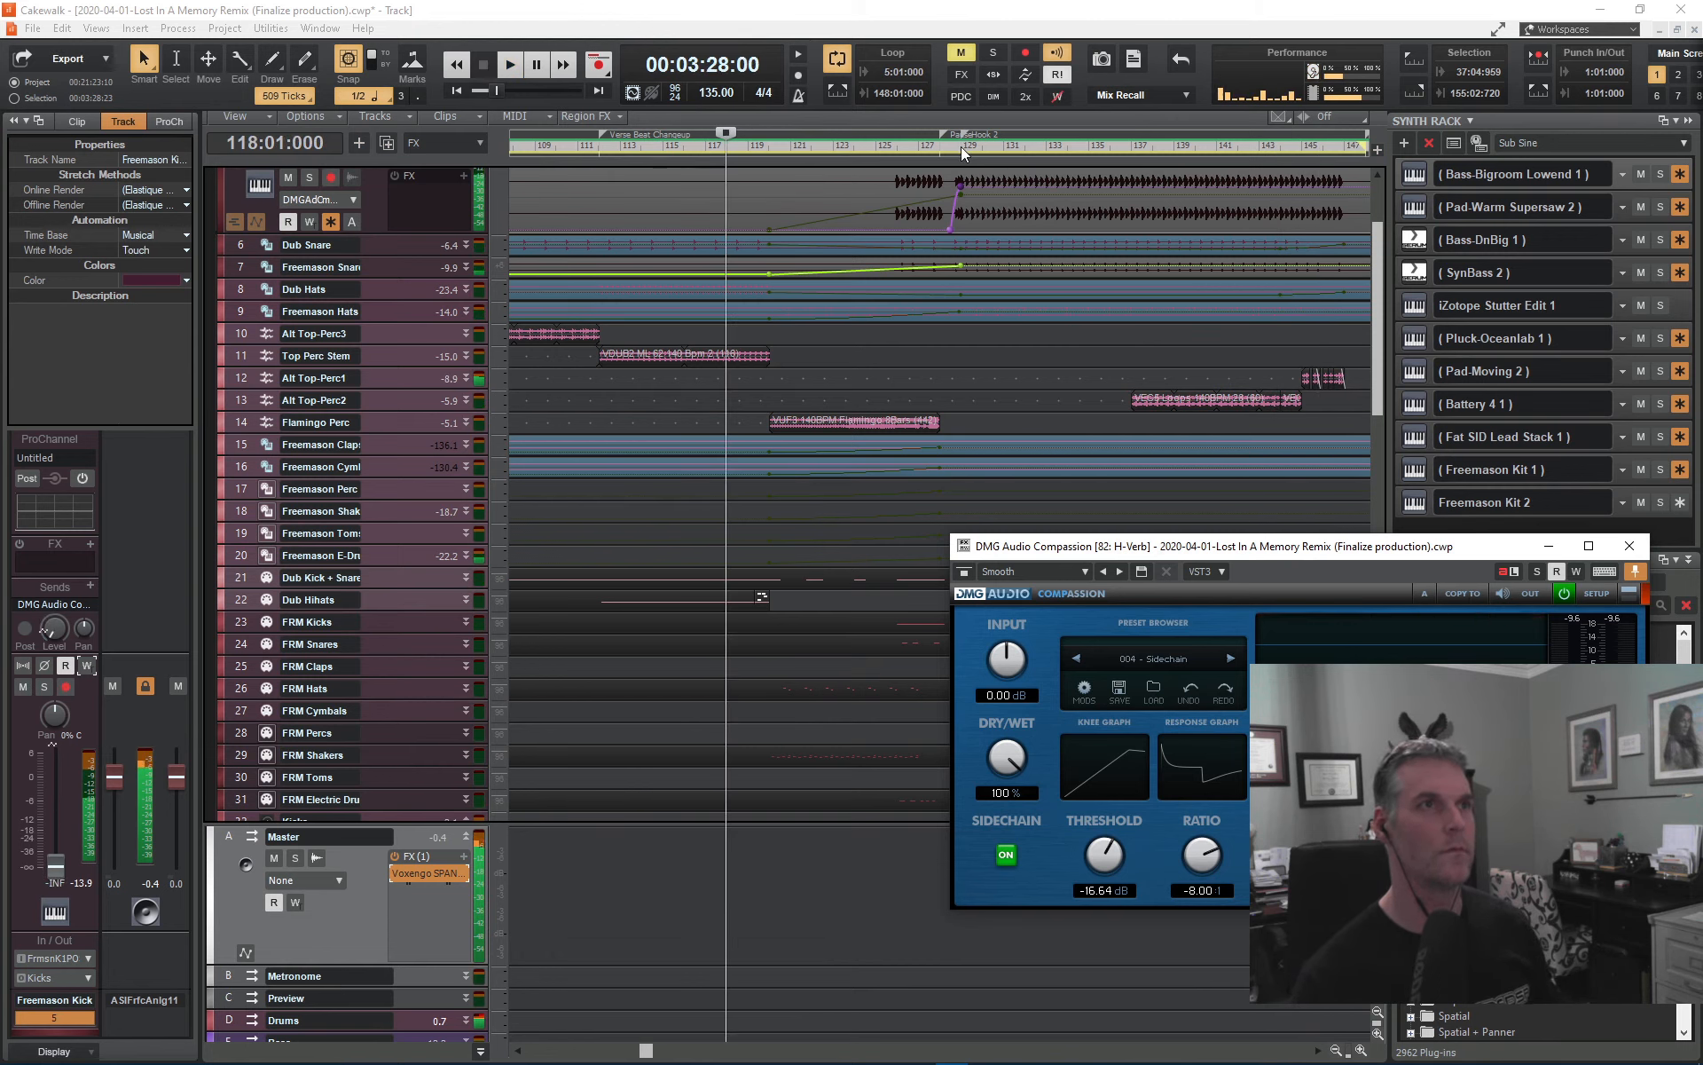
- Play from bar 124 and set the H-Verb compressor's ratio to -12.4:1 and its threshold to -14.56 dB
left_click(961, 147)
key("space")
key("space")
left_click(854, 147)
key("space")
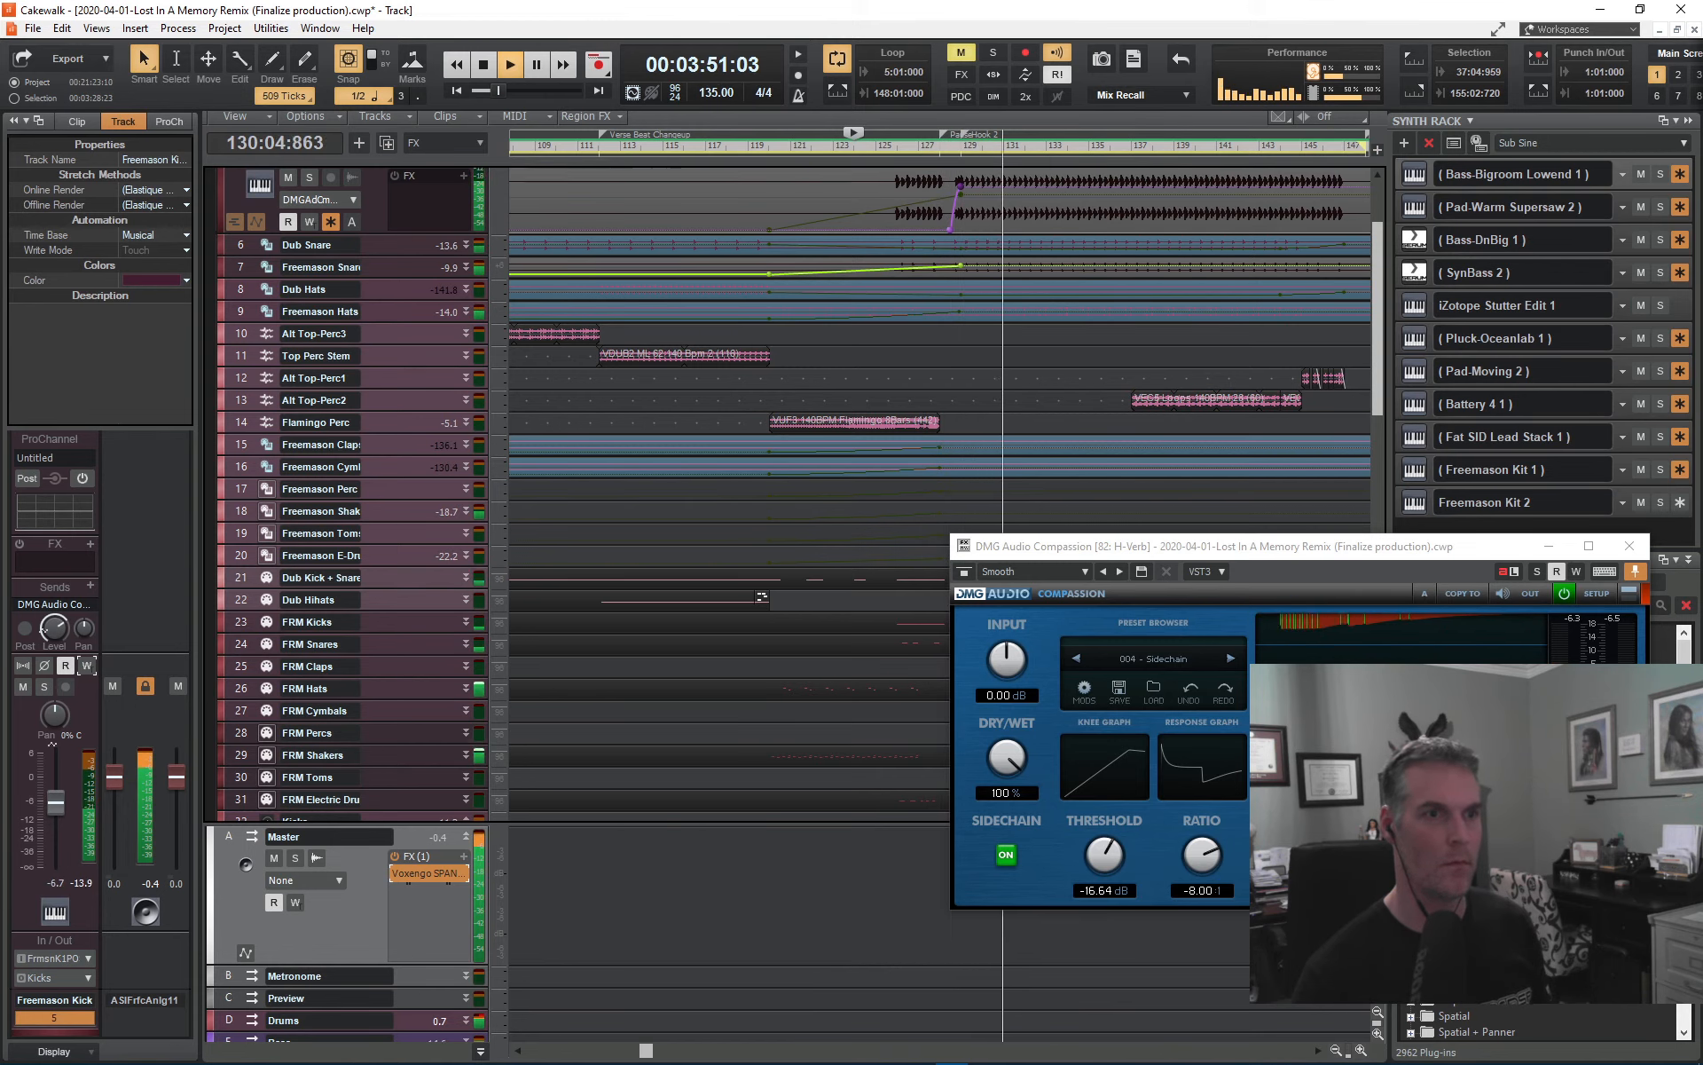
left_click(1214, 860)
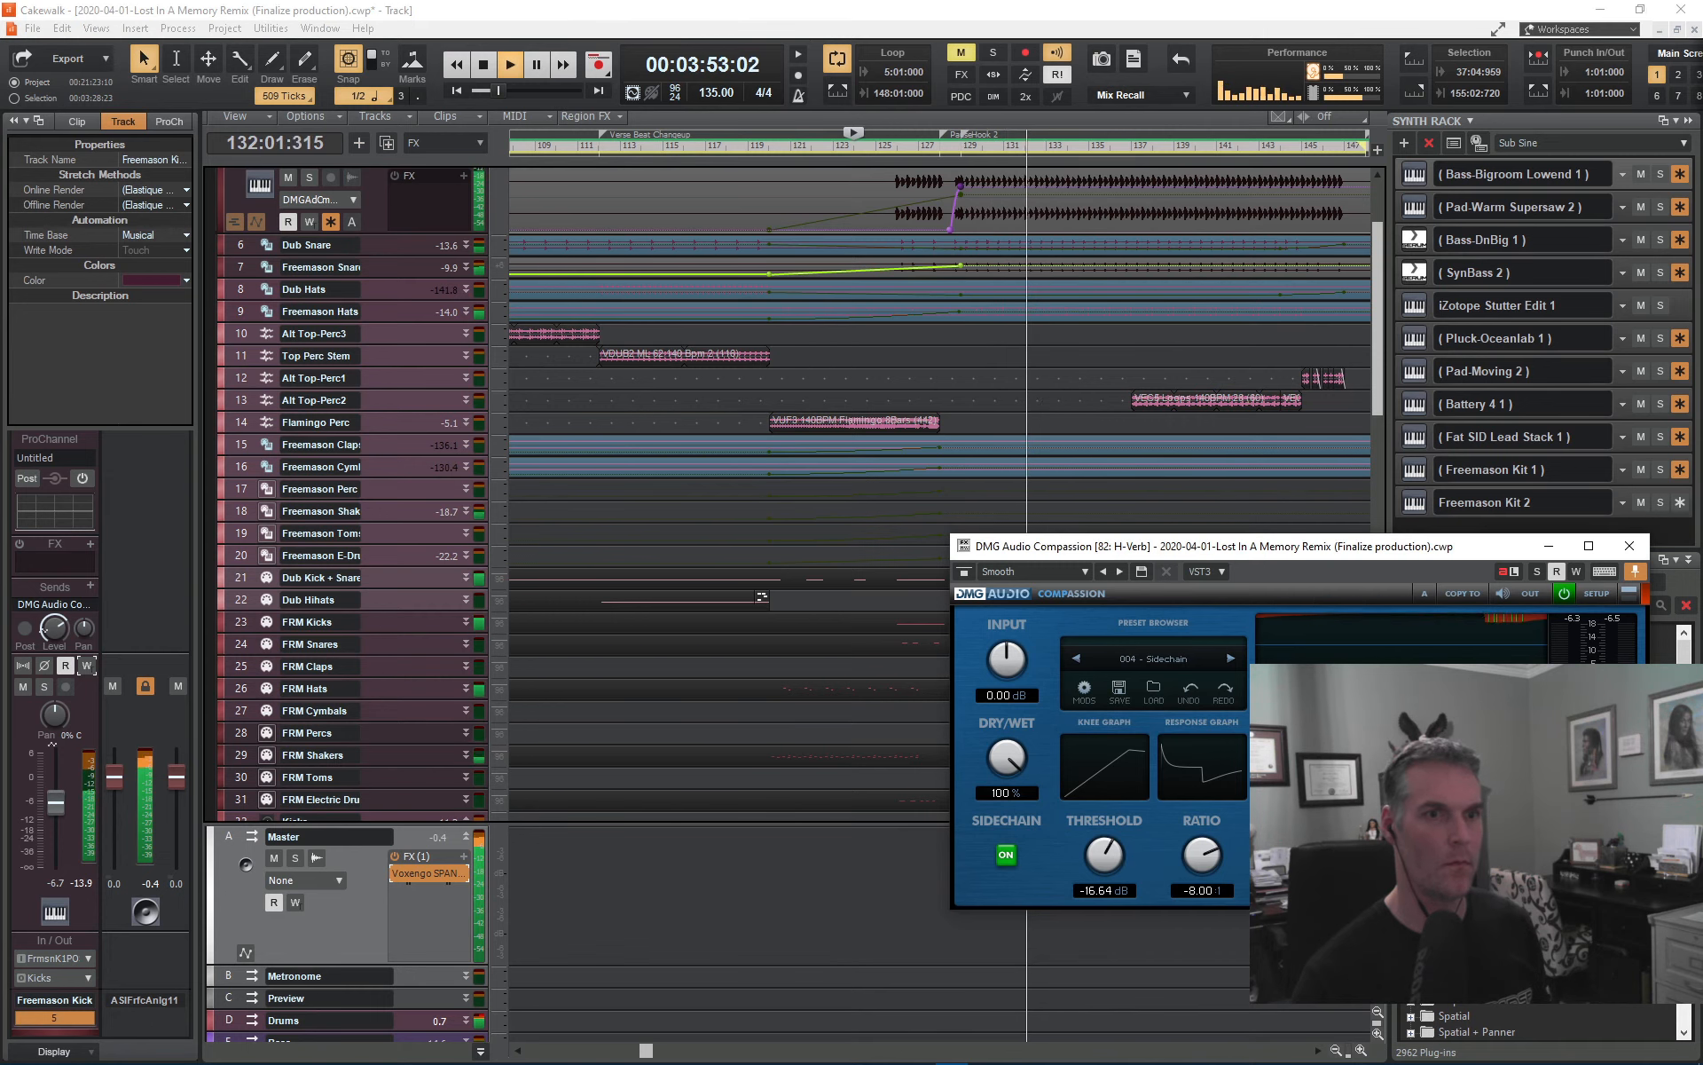
left_click_drag(1205, 861, 1205, 863)
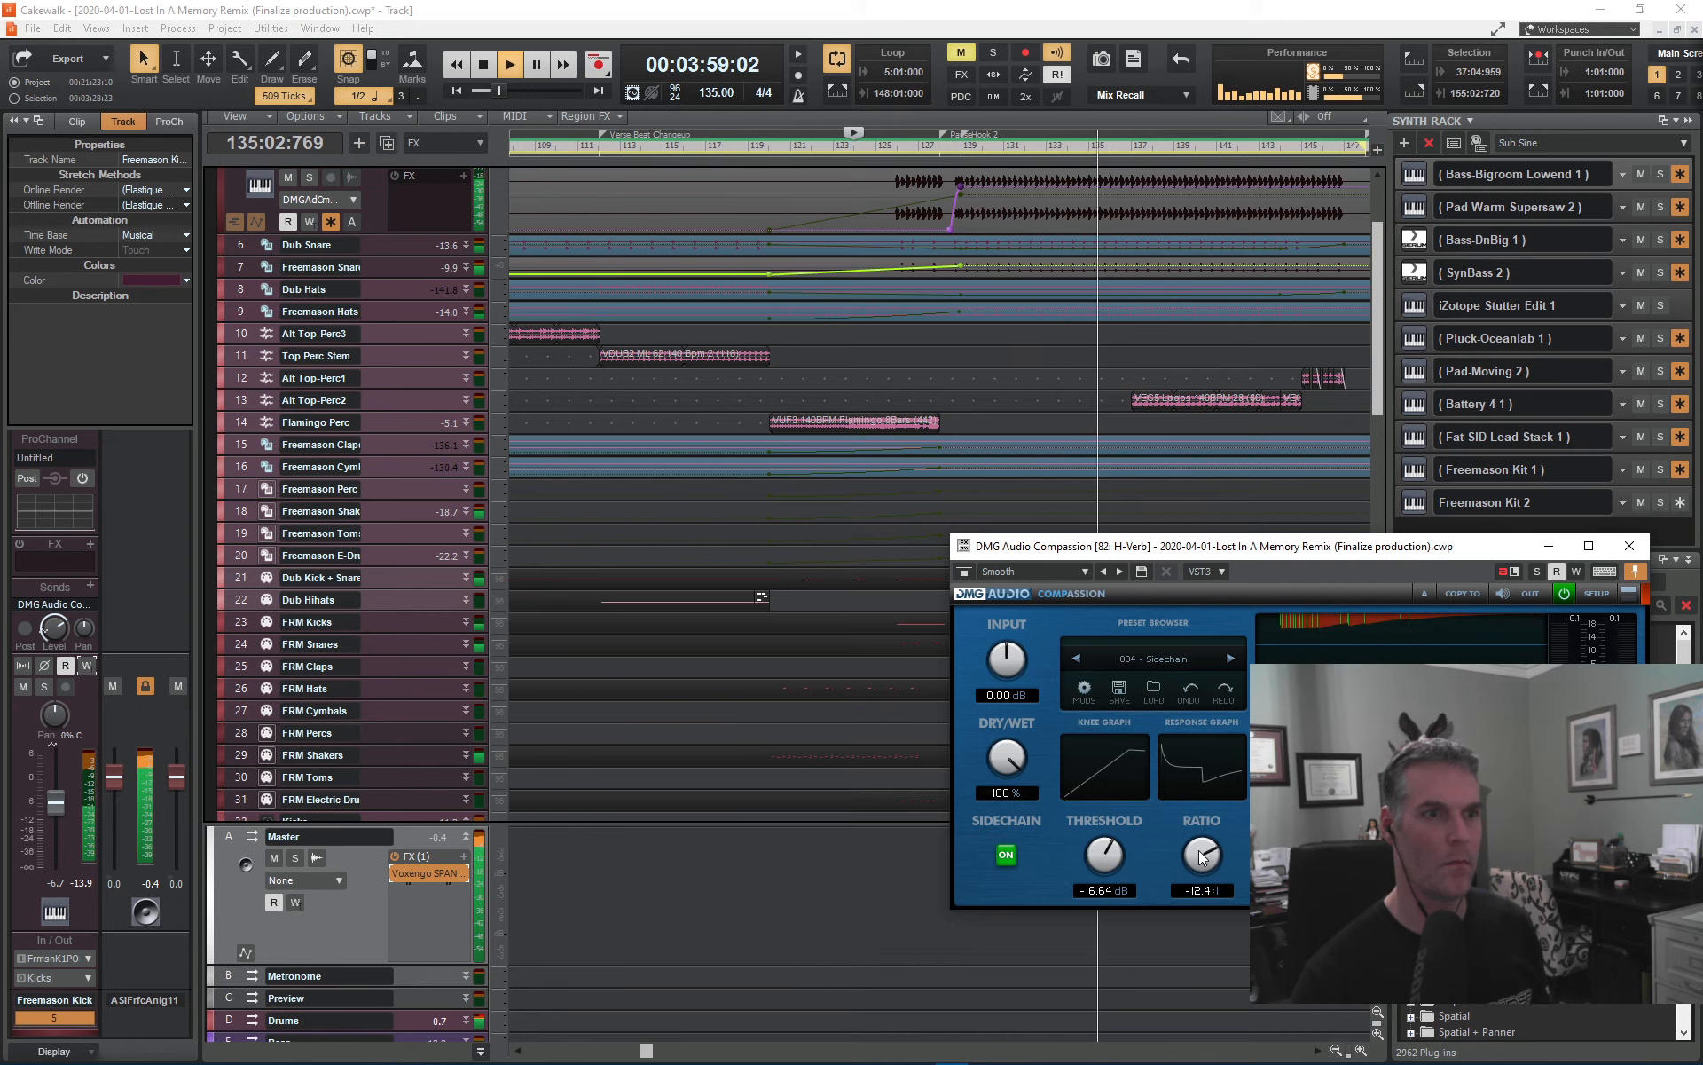
left_click_drag(1107, 860, 1109, 856)
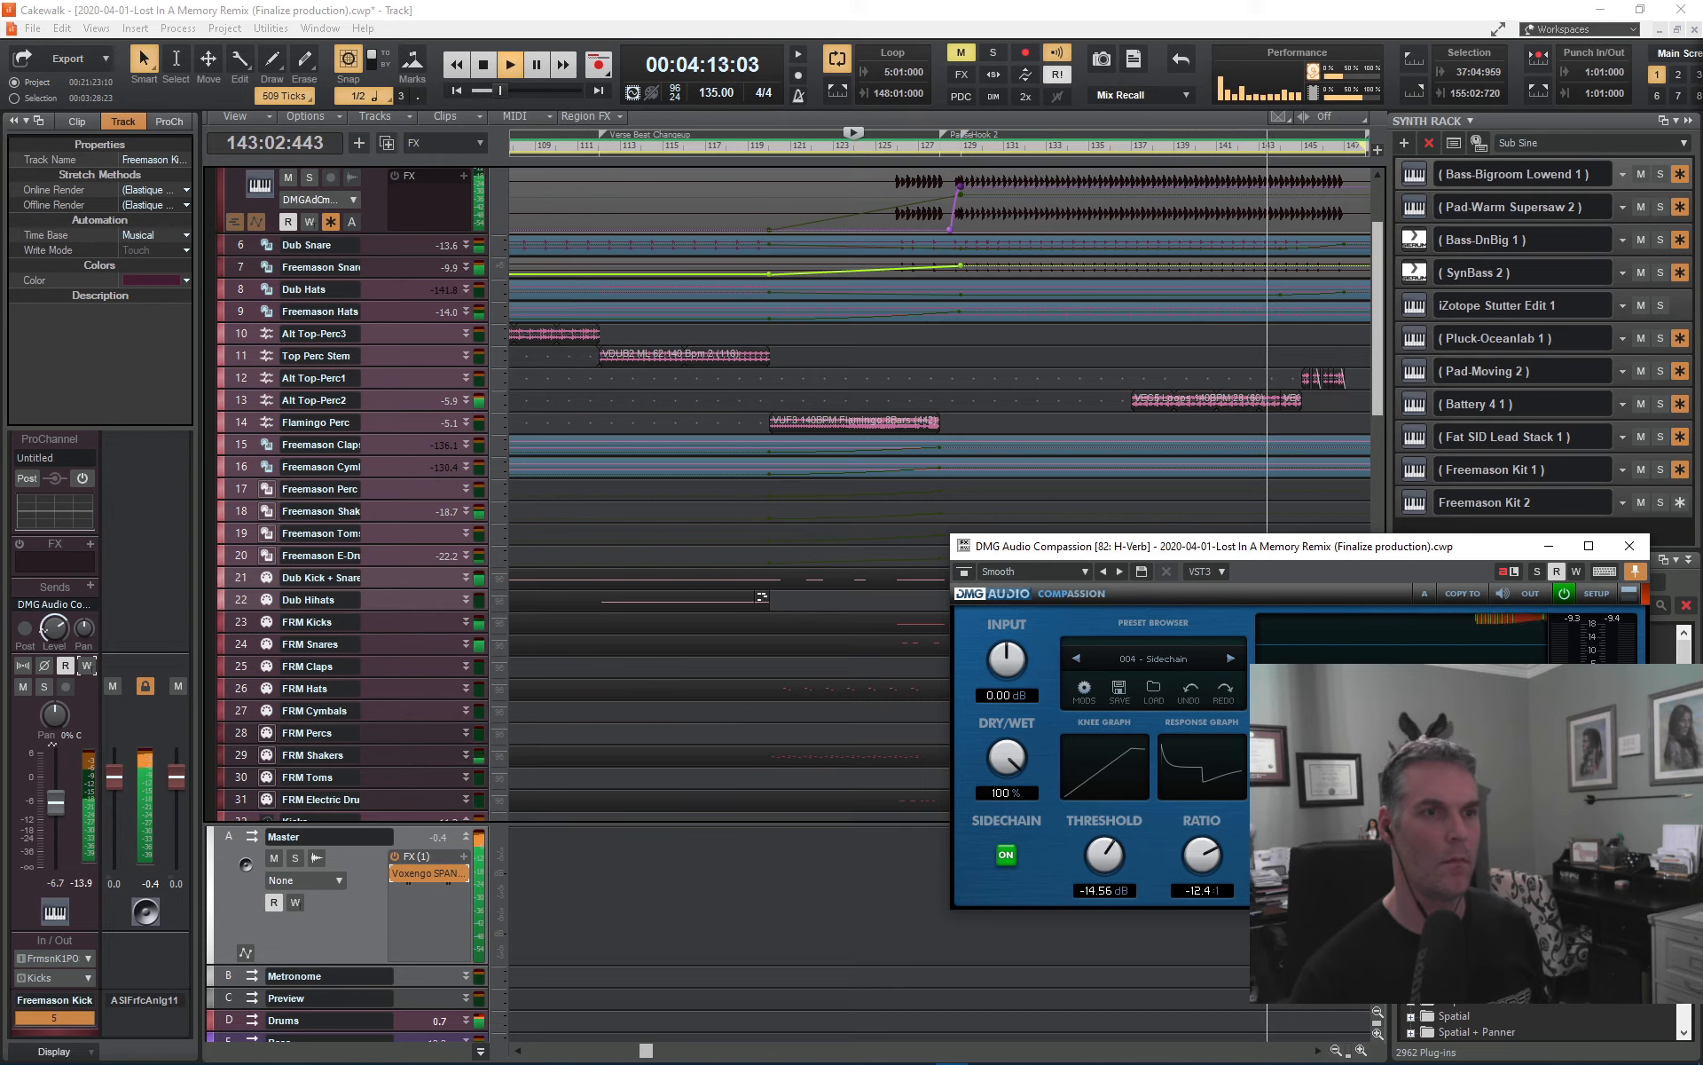
left_click_drag(1212, 852, 1213, 851)
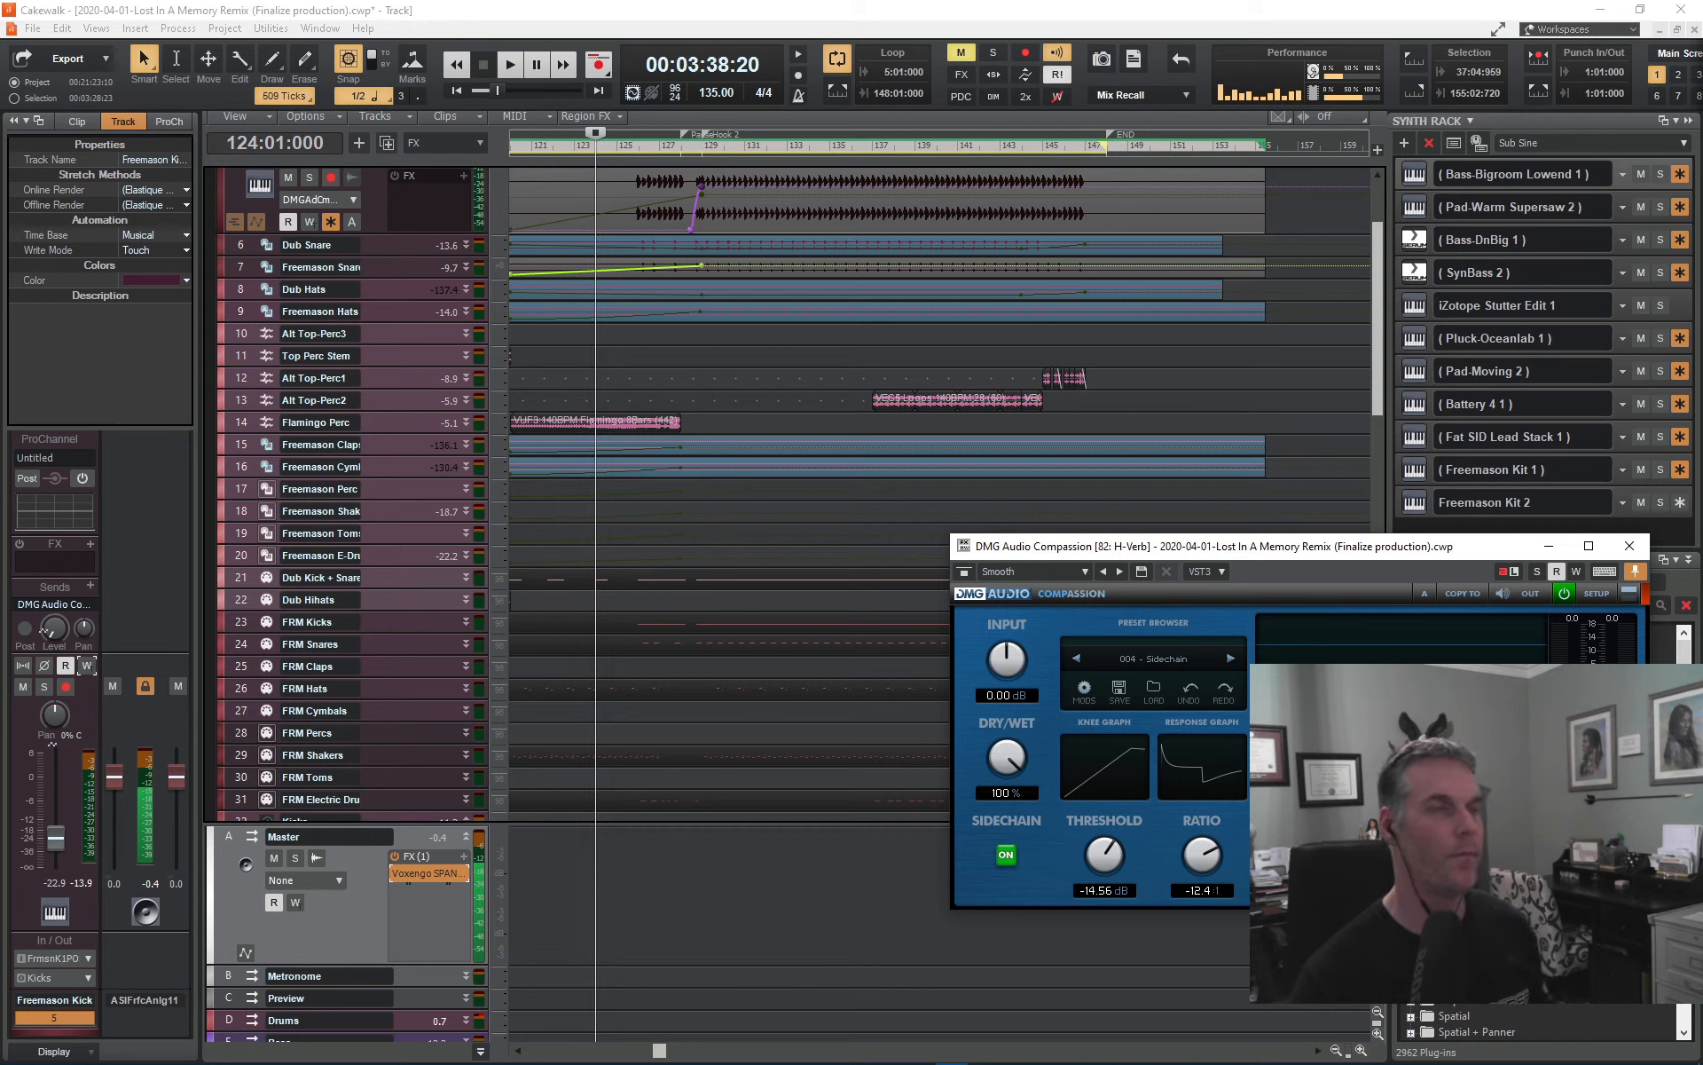
- Replay from bar 124 and set the H-Verb compressor's ratio to -44.5:1 and its threshold to -15.60 dB
key("space")
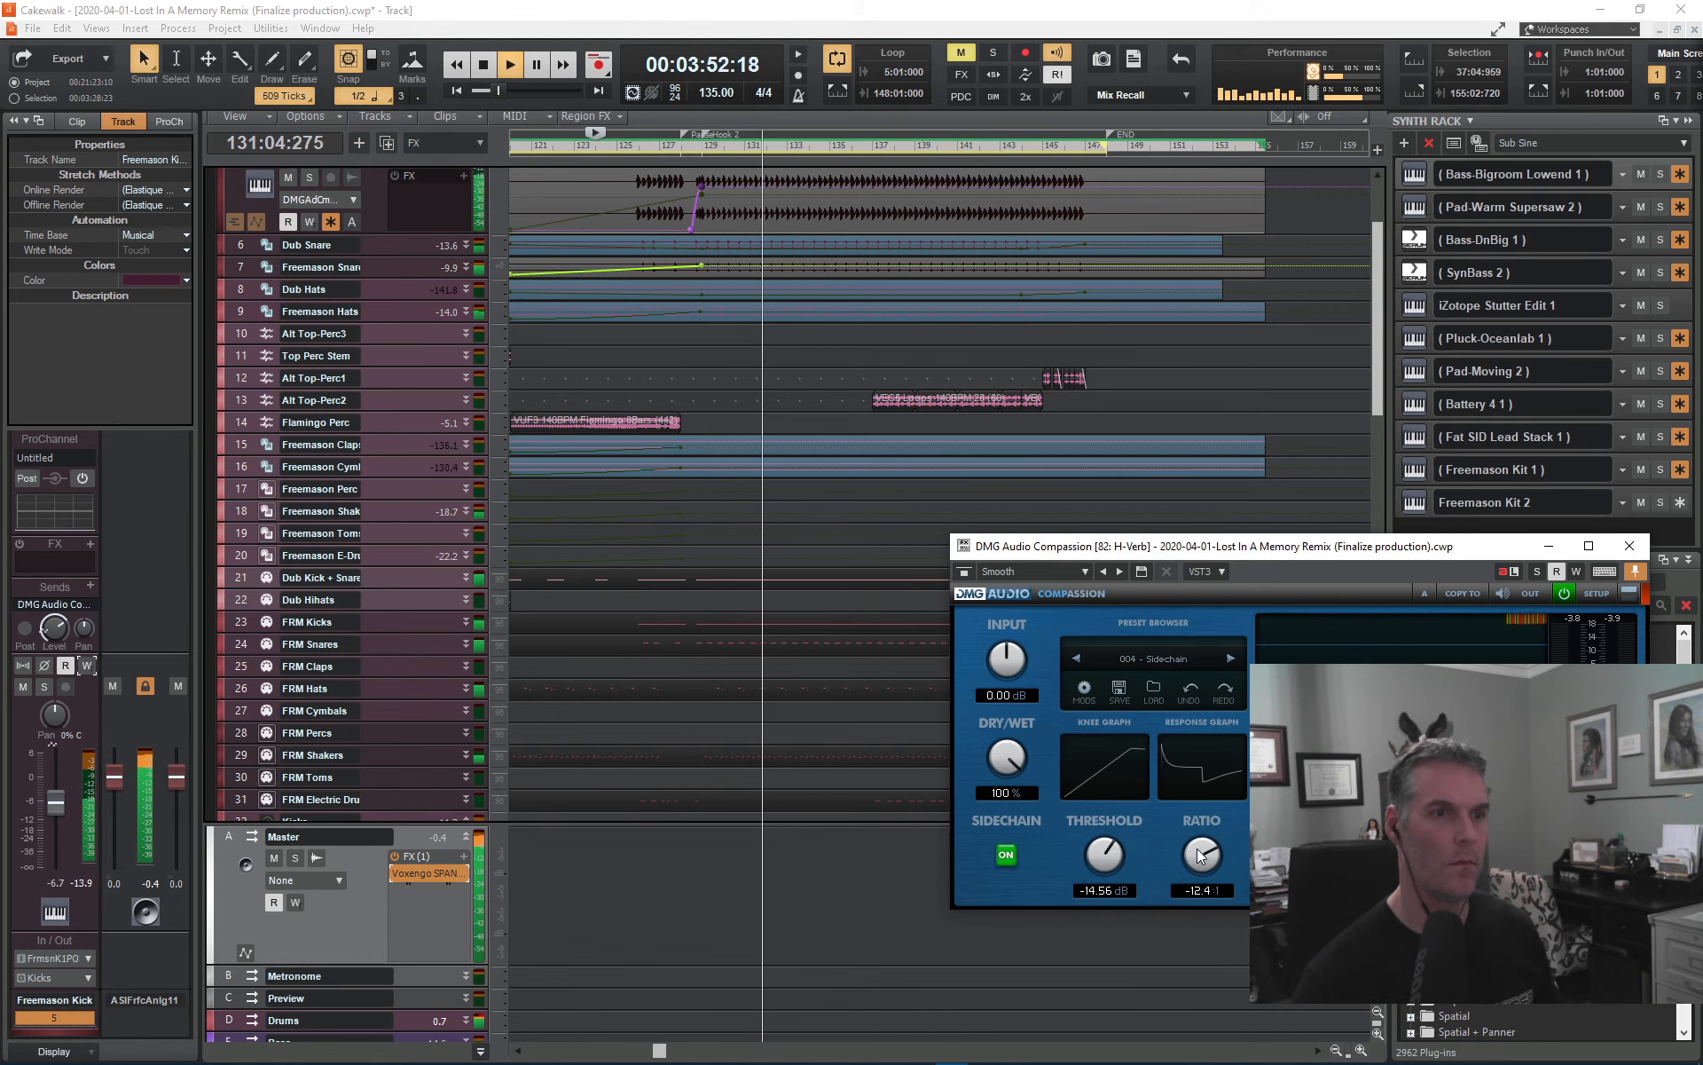
left_click_drag(1199, 850, 1203, 857)
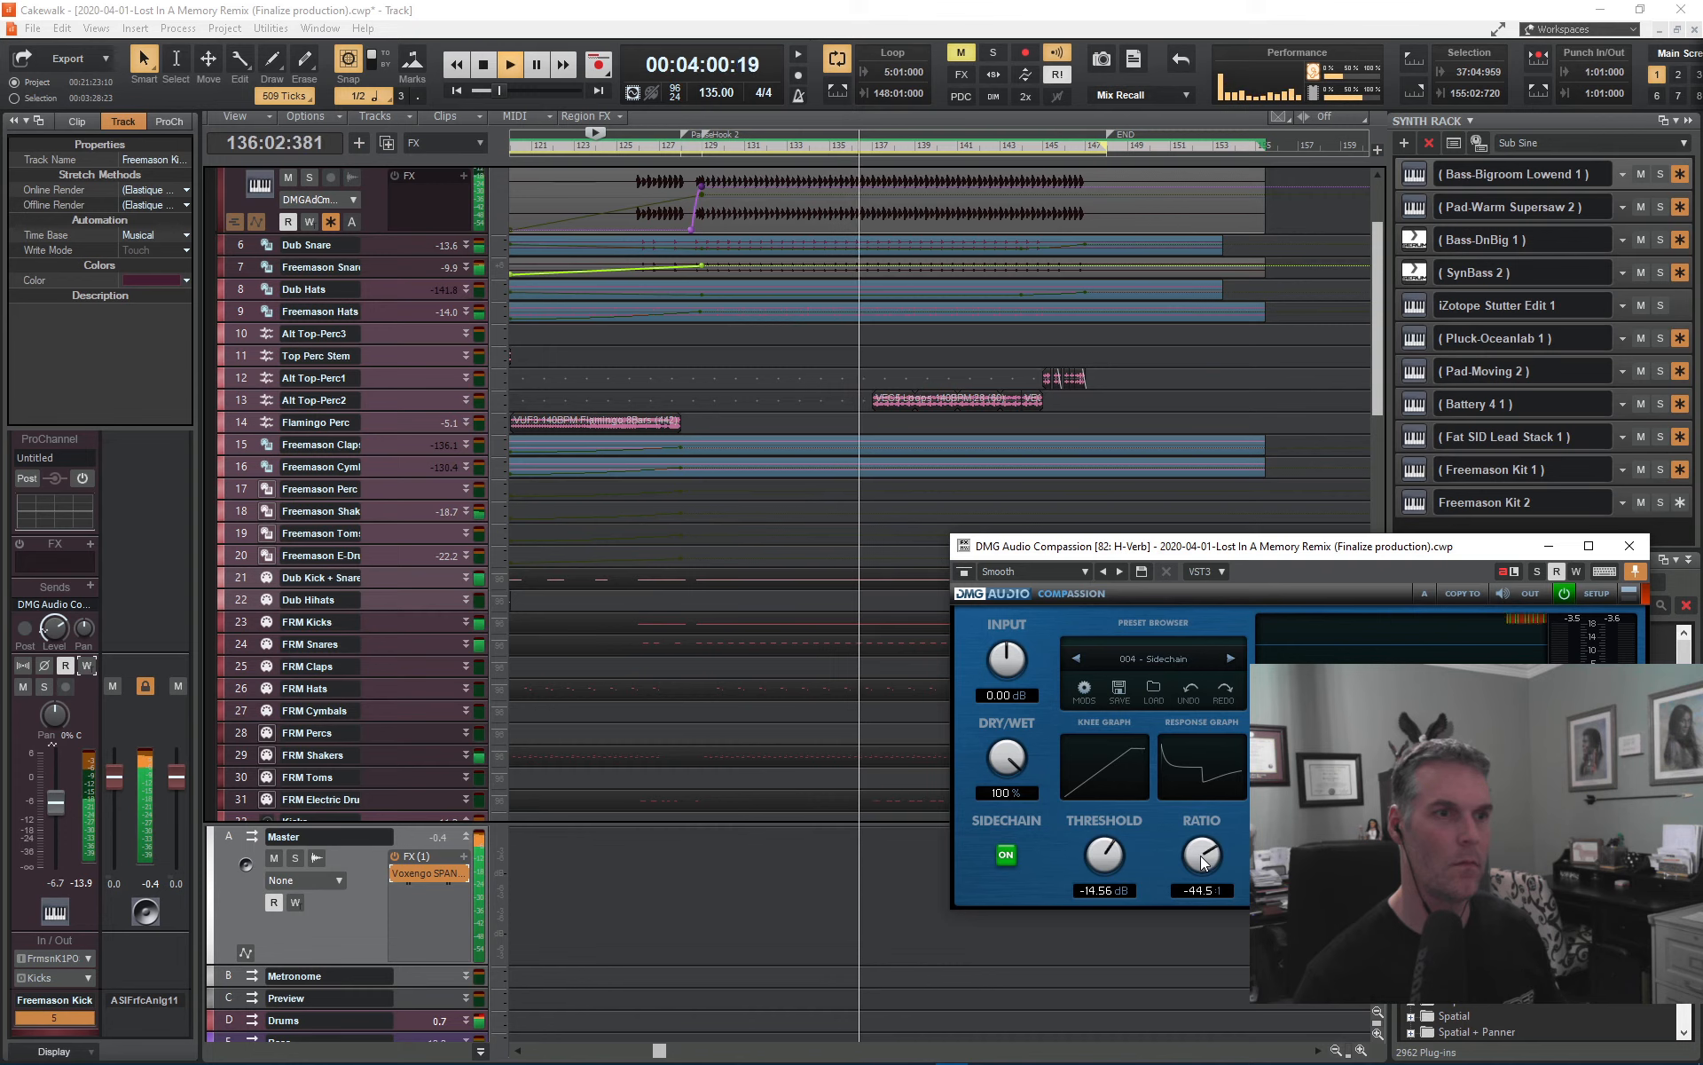
left_click_drag(1202, 856, 1202, 858)
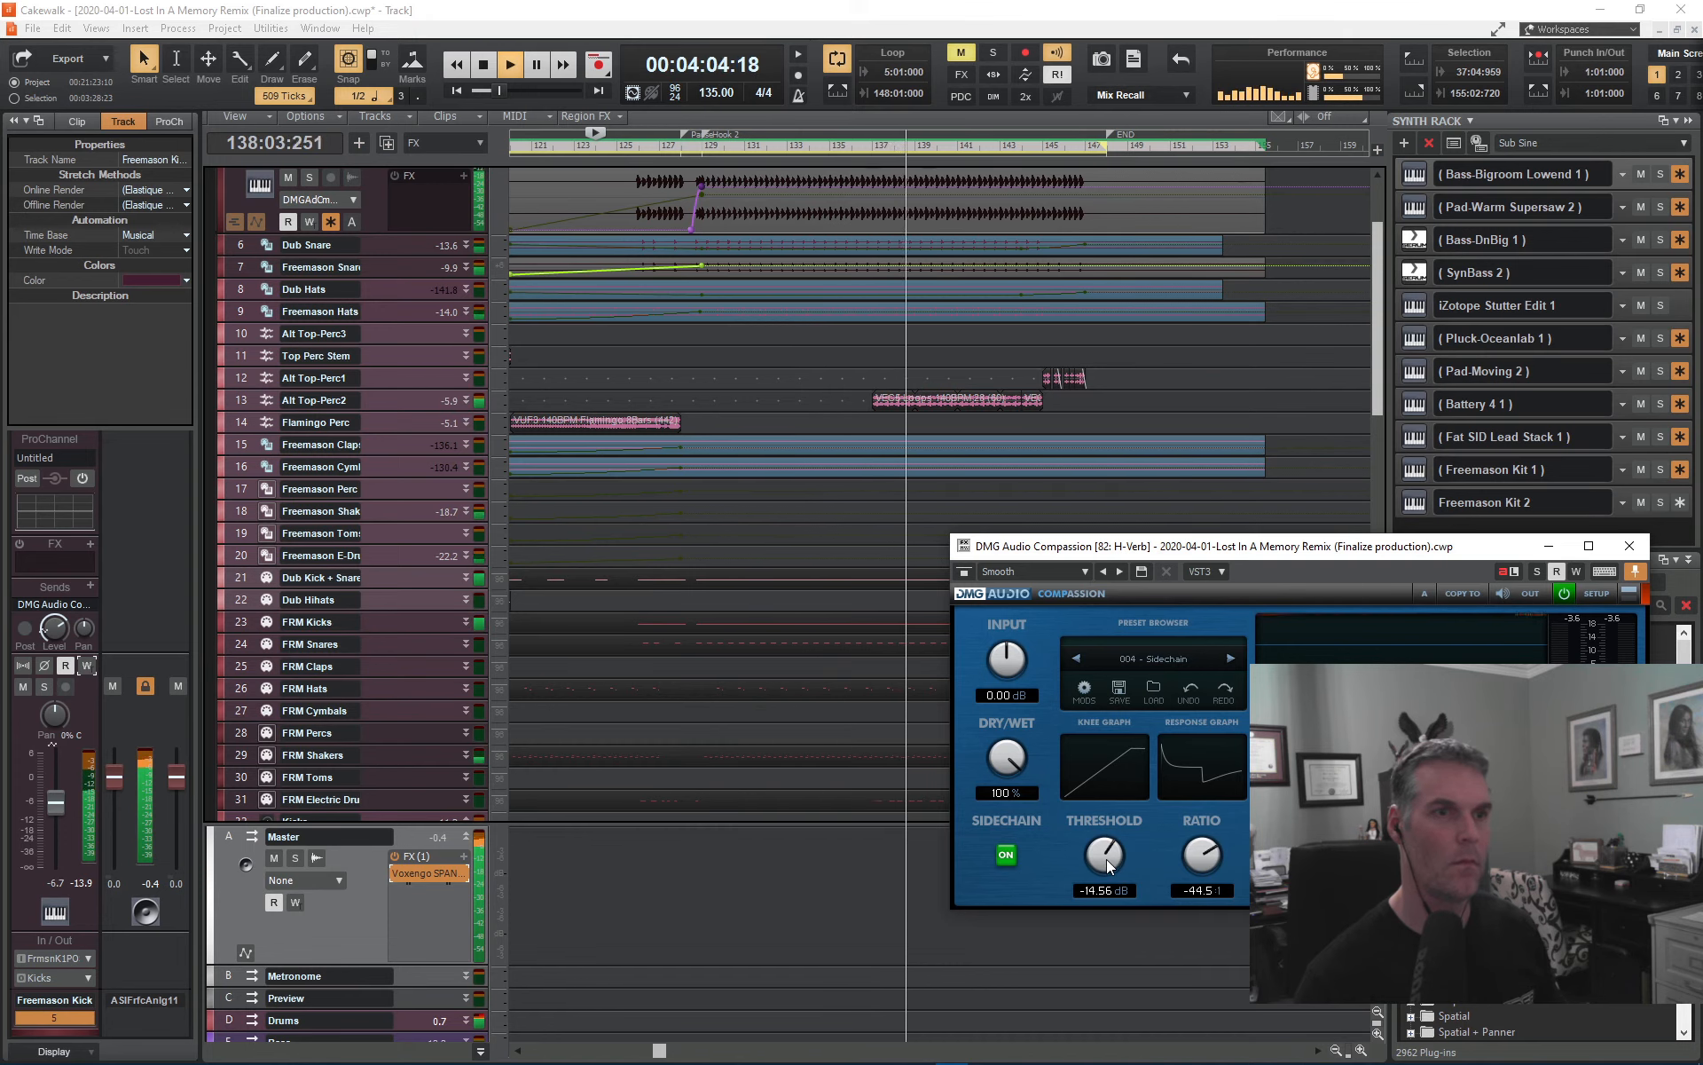
left_click_drag(1106, 859, 1106, 860)
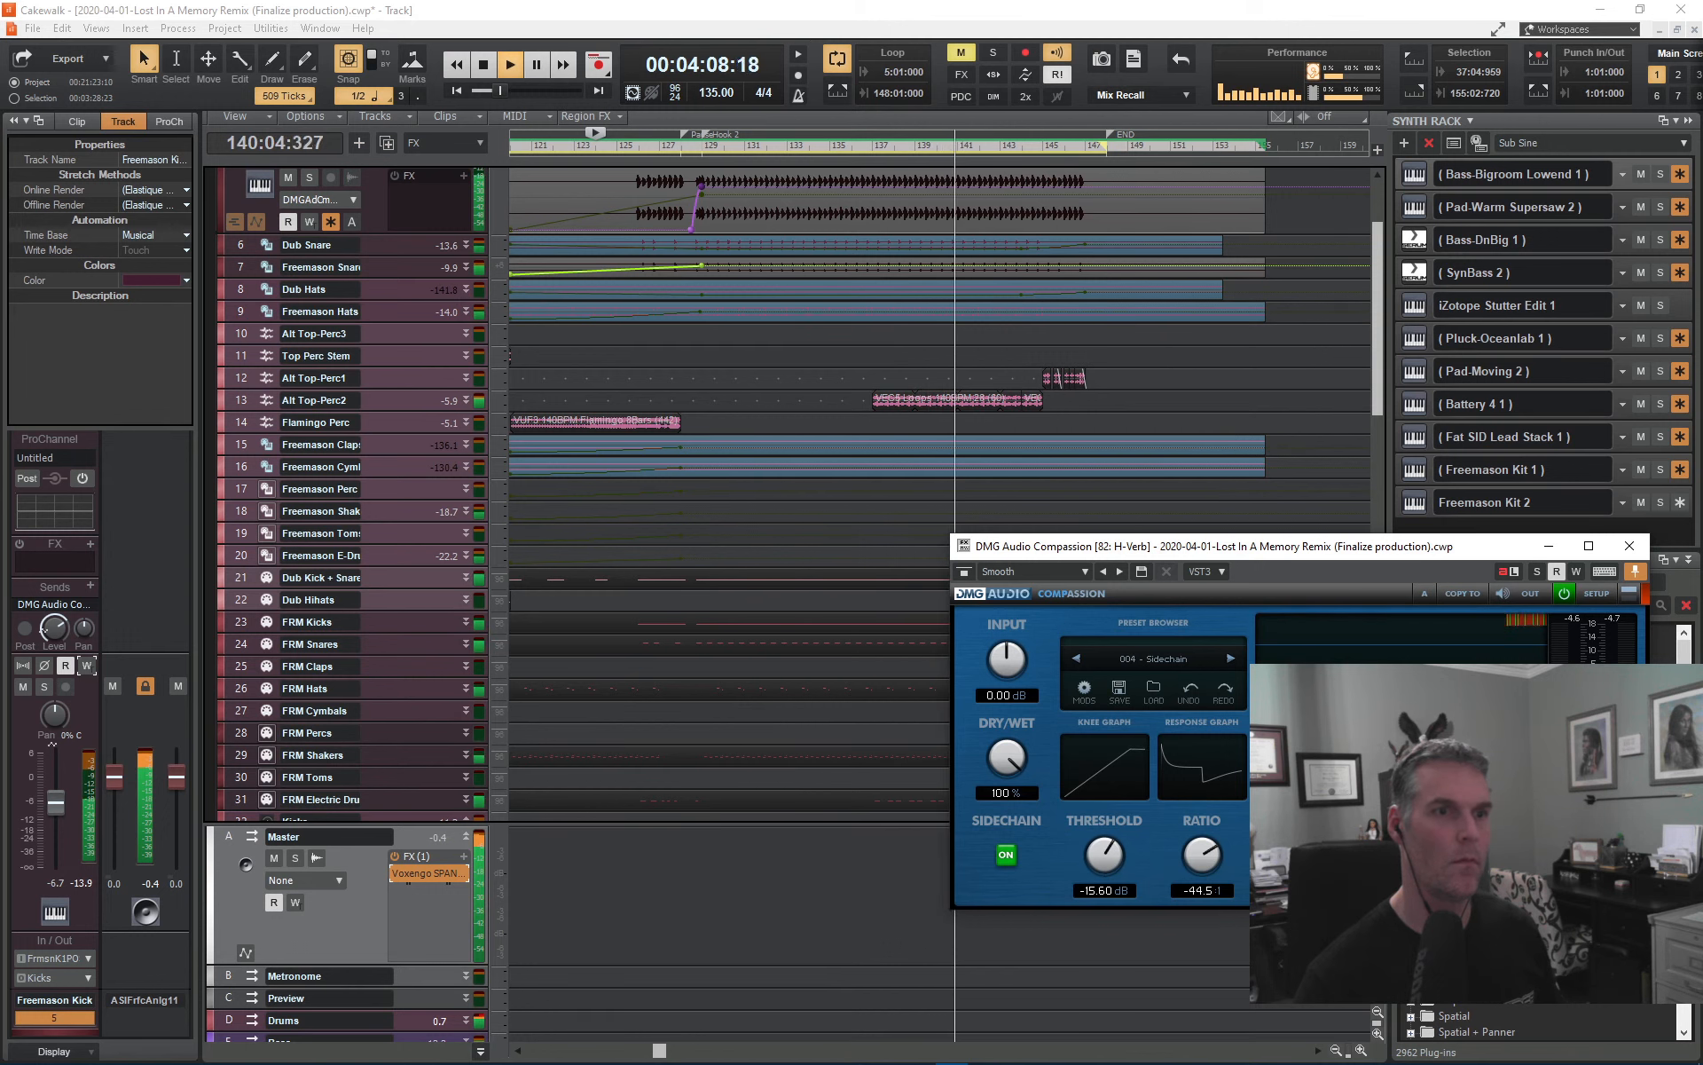
mouse_move(905, 1058)
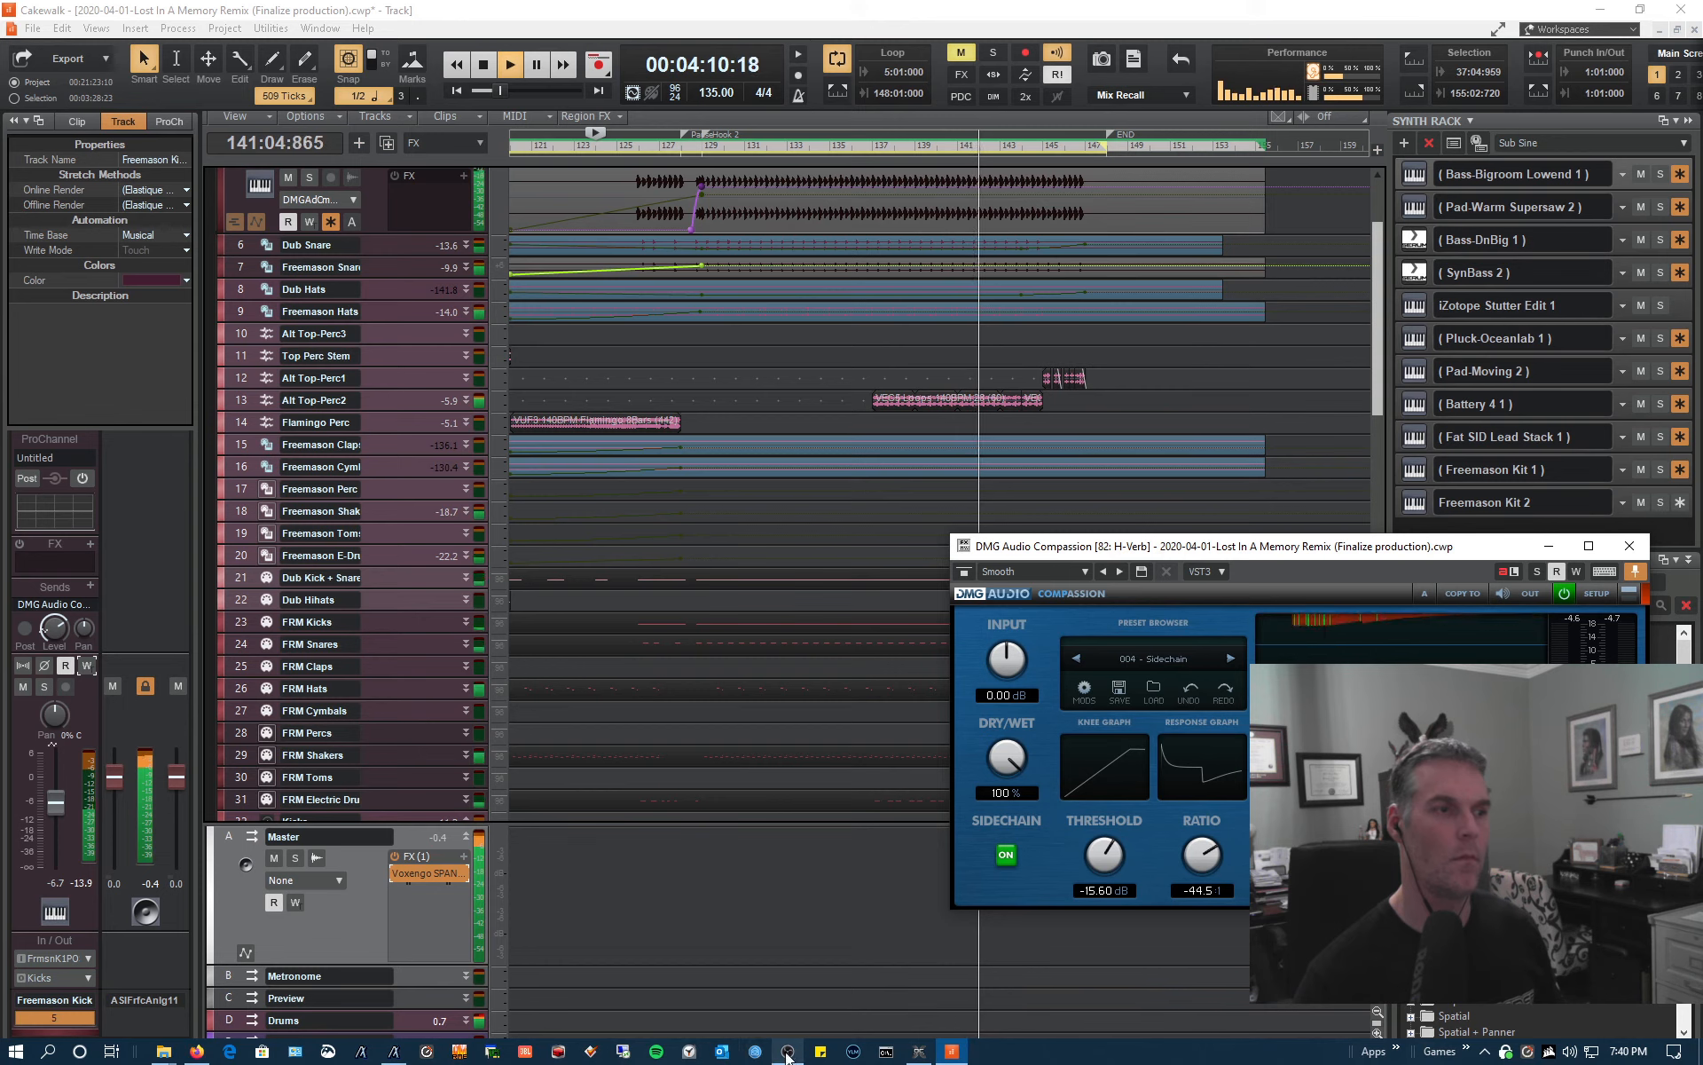
left_click(393, 1053)
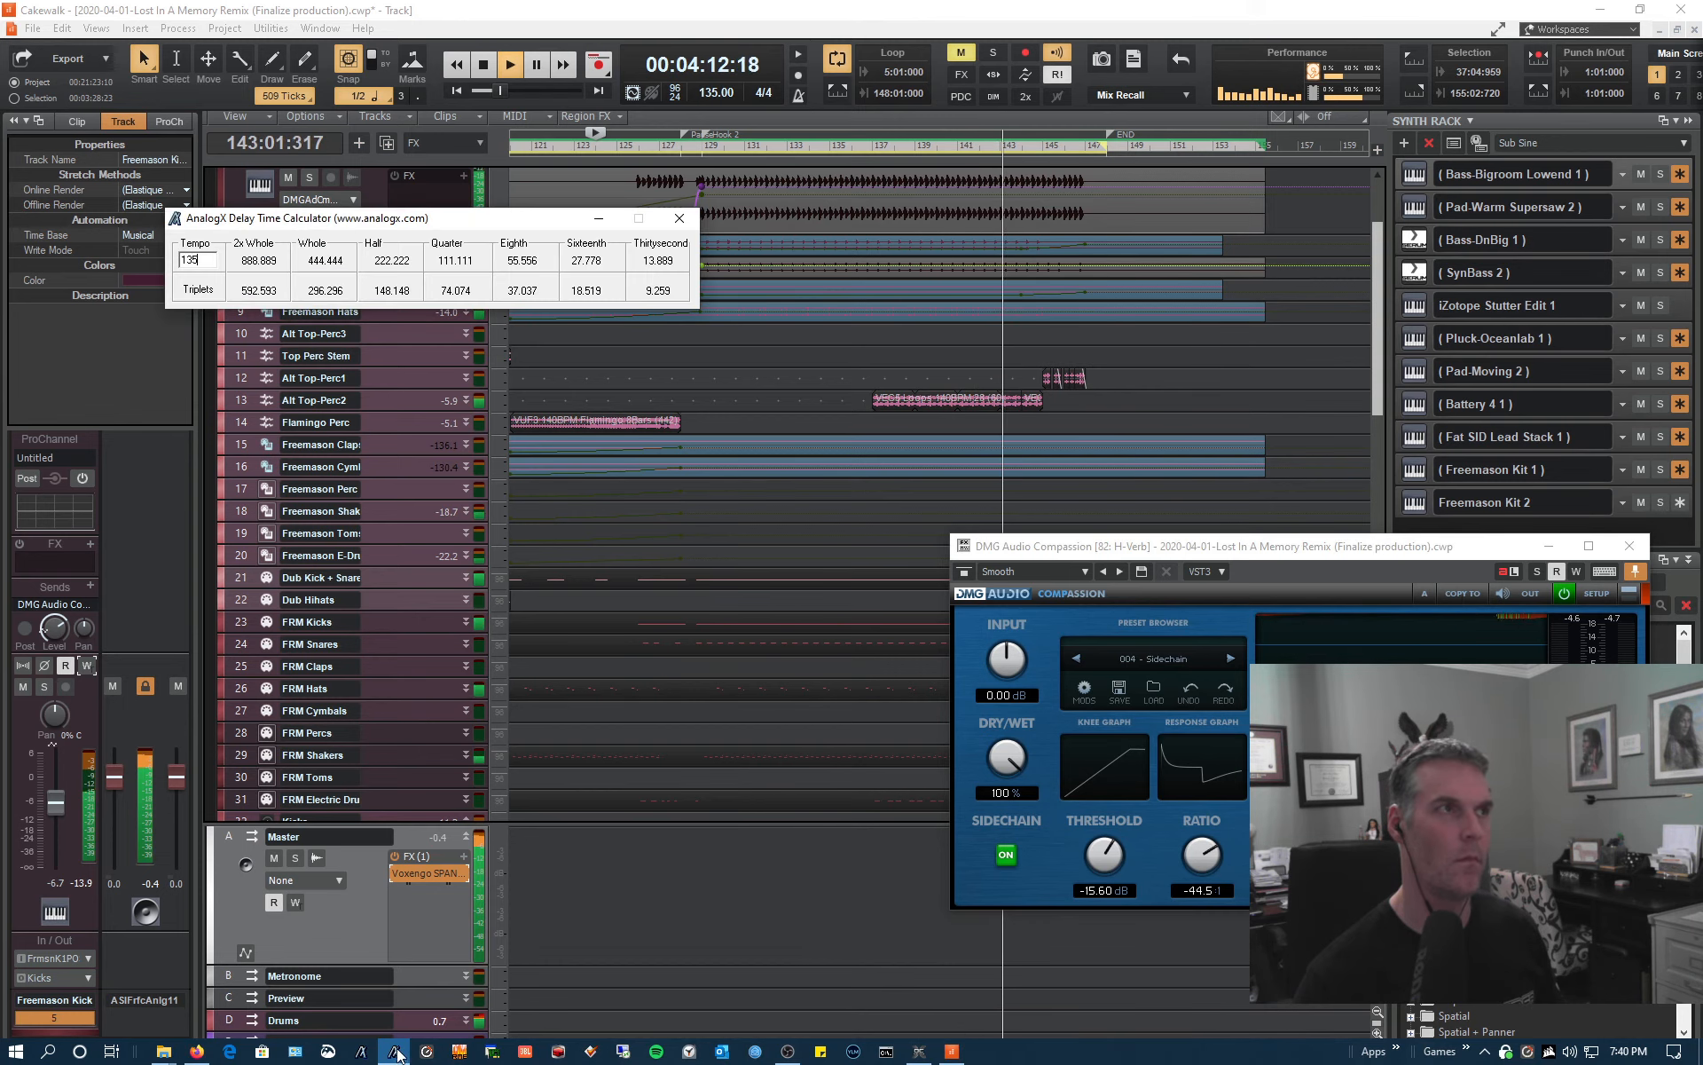
left_click(1398, 890)
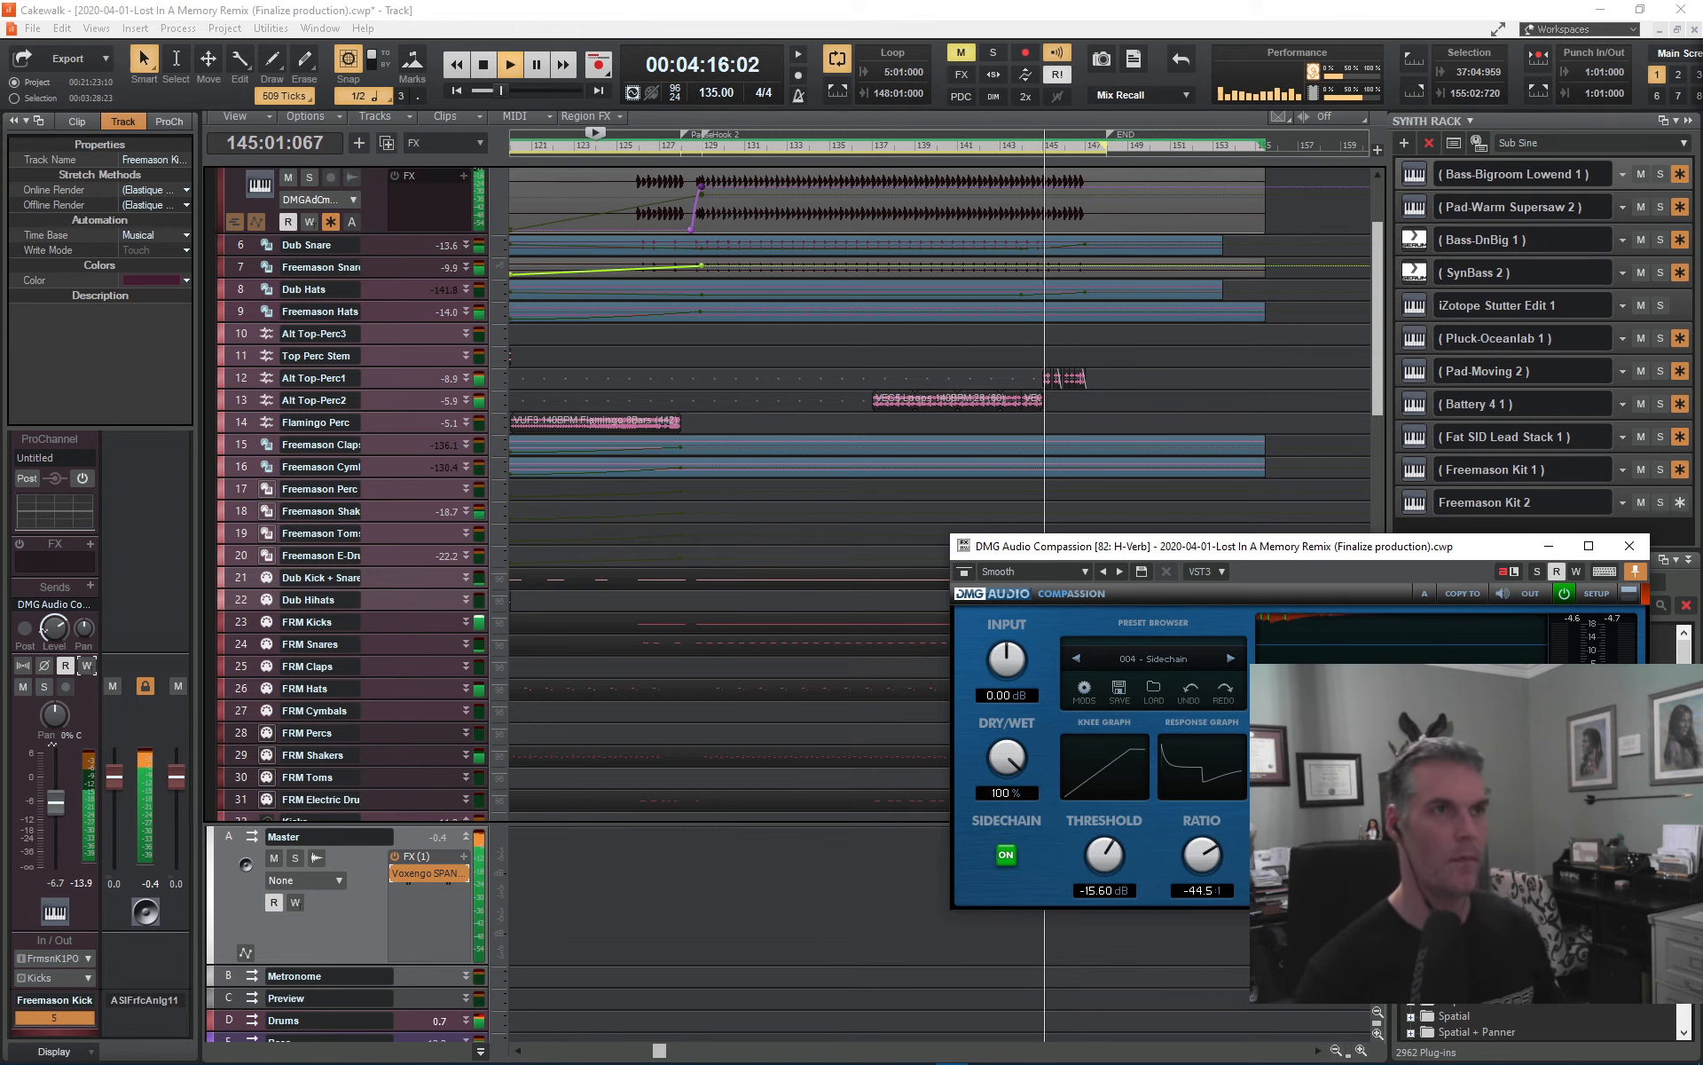
- Replay the section from bar 124 and briefly toggle solo on the GTR bus to check it in the mix
key("space")
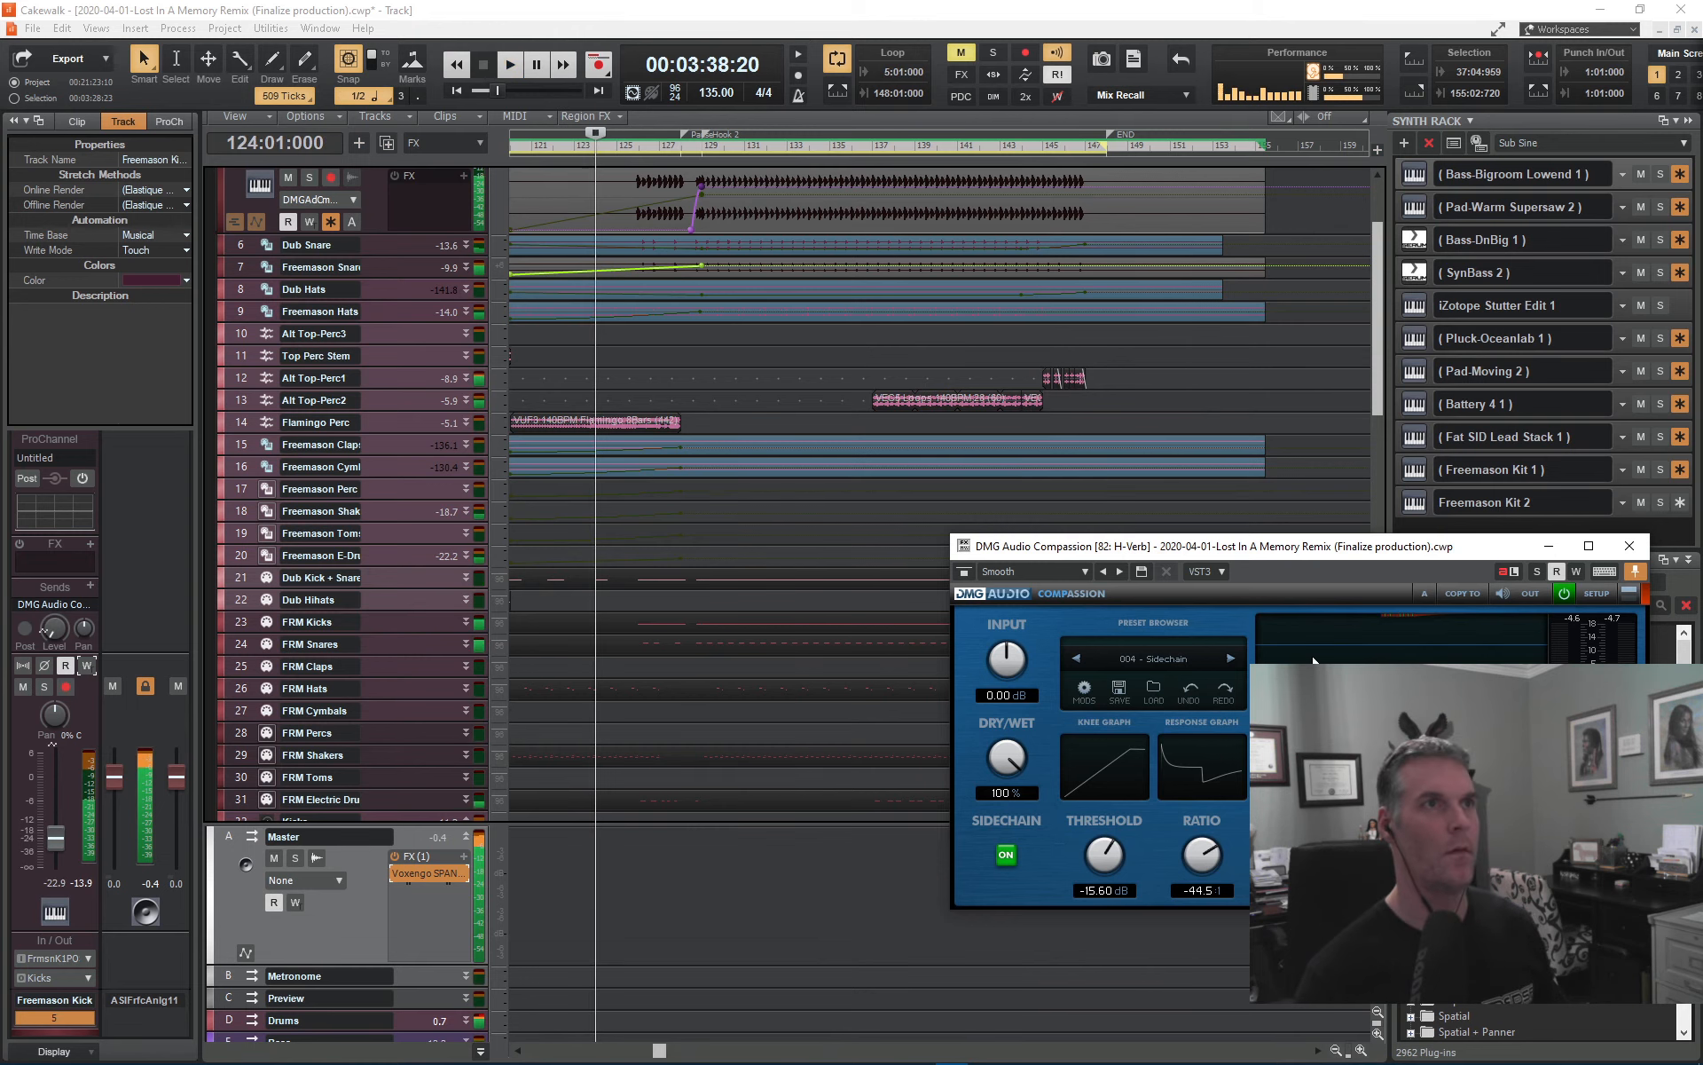
key("space")
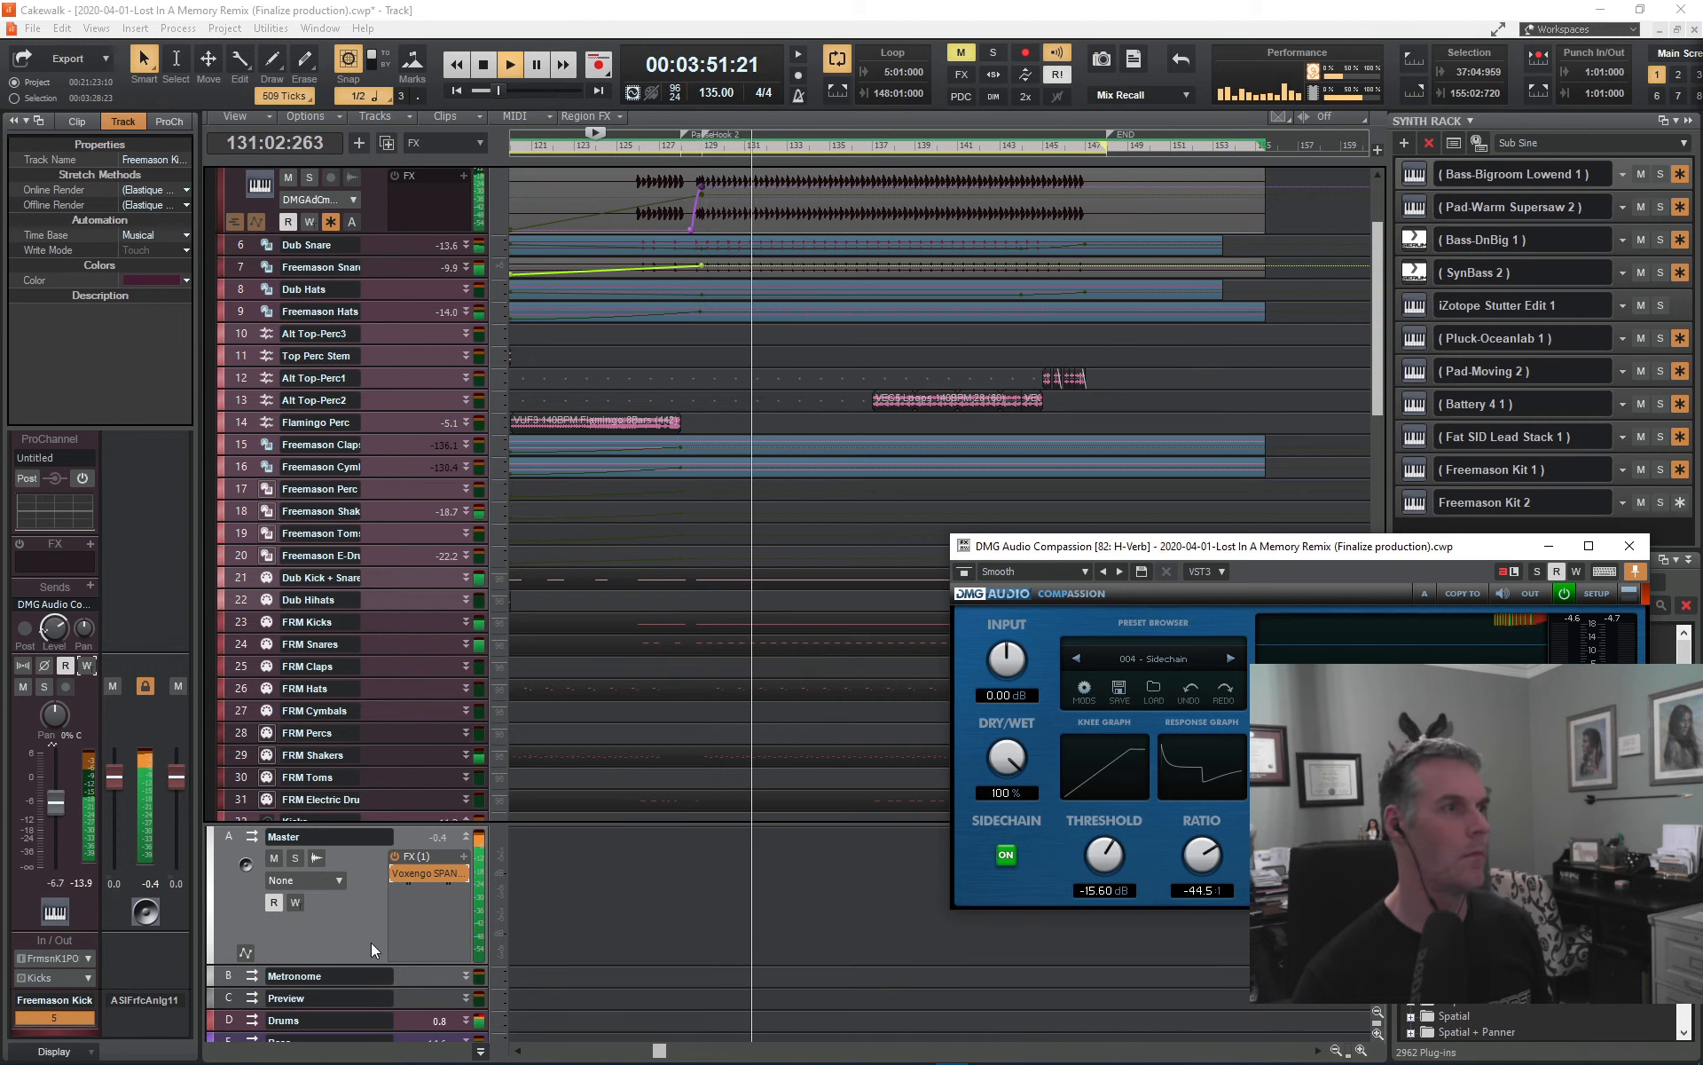
scroll(371, 941, "down", 1)
scroll(372, 942, "down", 1)
scroll(372, 943, "down", 1)
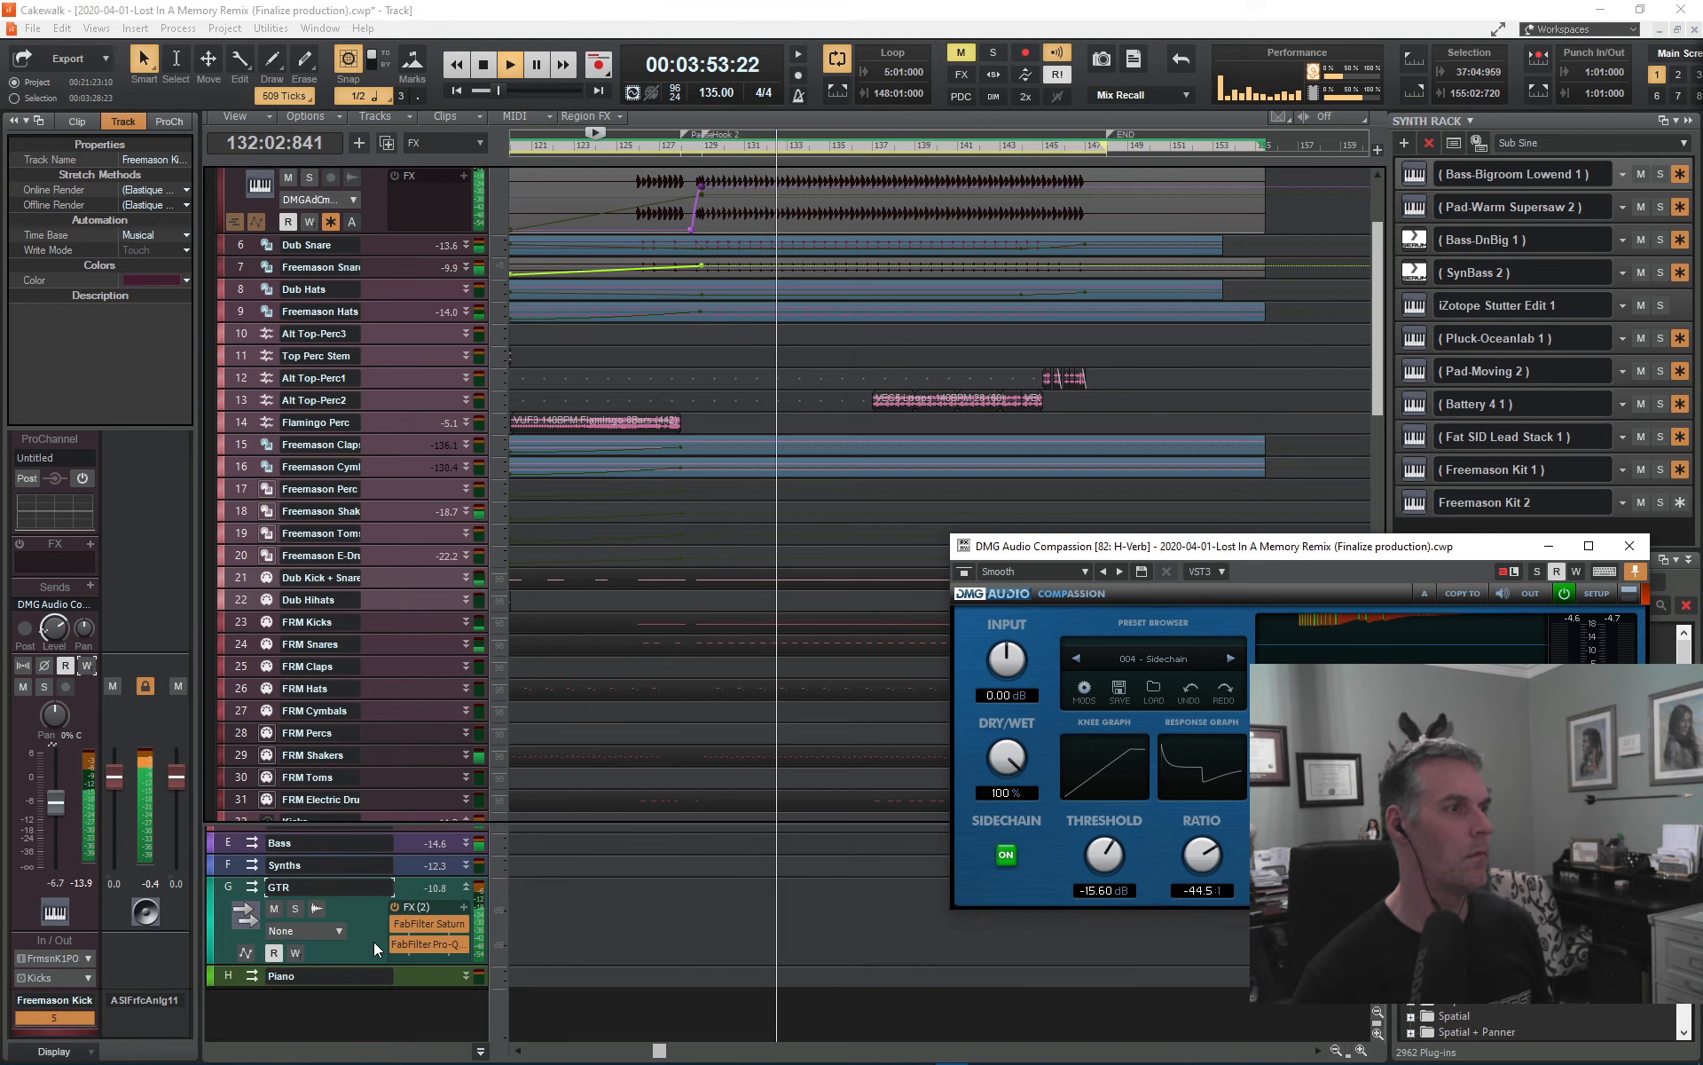
left_click(296, 907)
left_click(295, 908)
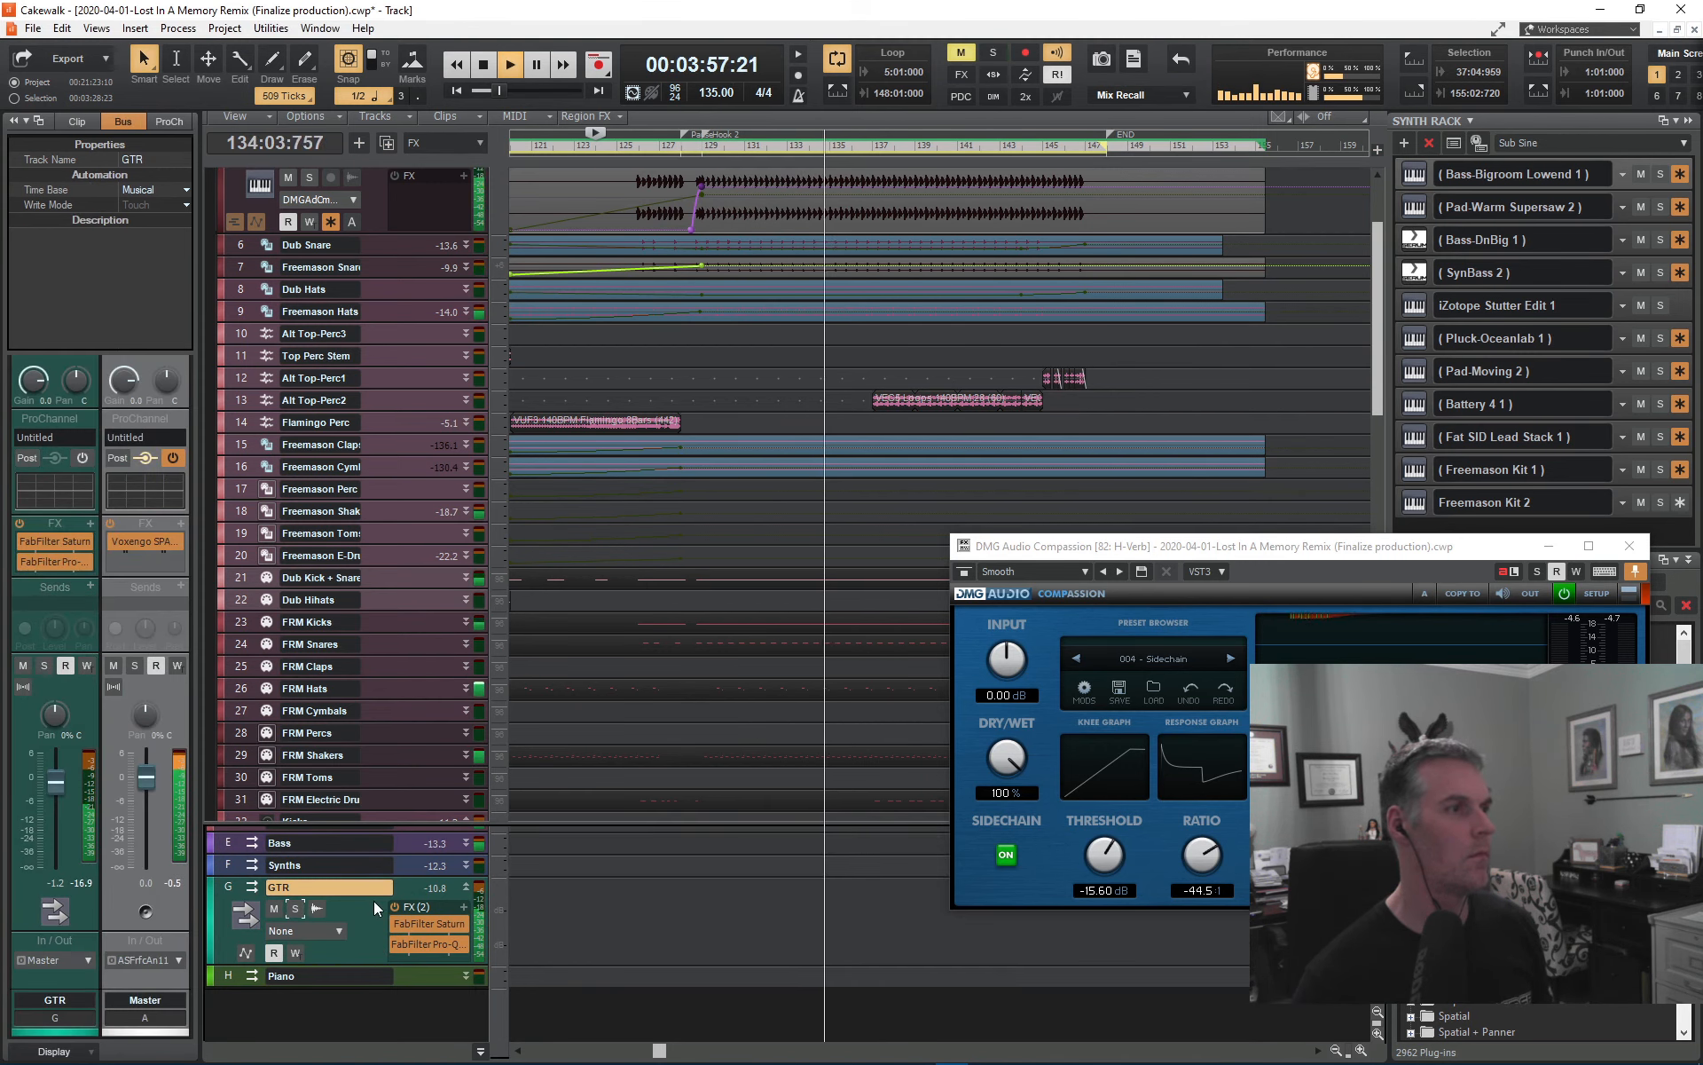
scroll(365, 901, "up", 1)
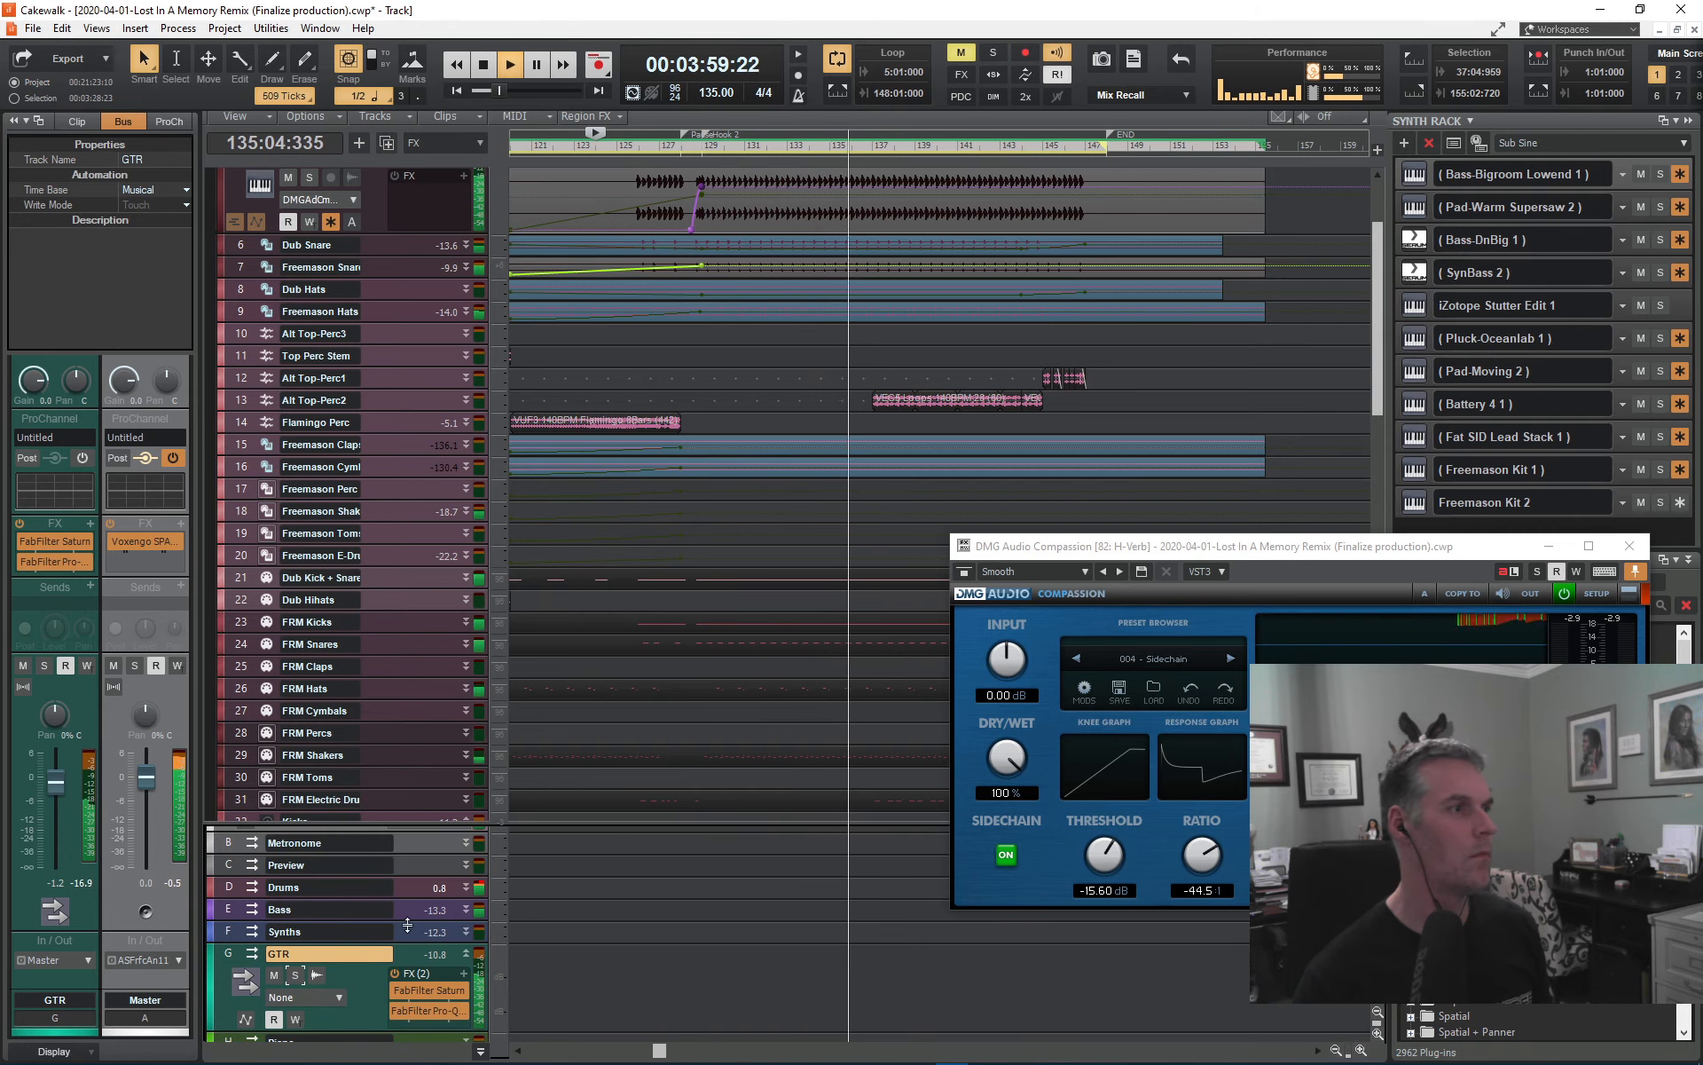
- Set the H-Verb compressor's threshold to -16.64 dB during playback, and stop playback
scroll(398, 786, "down", 4)
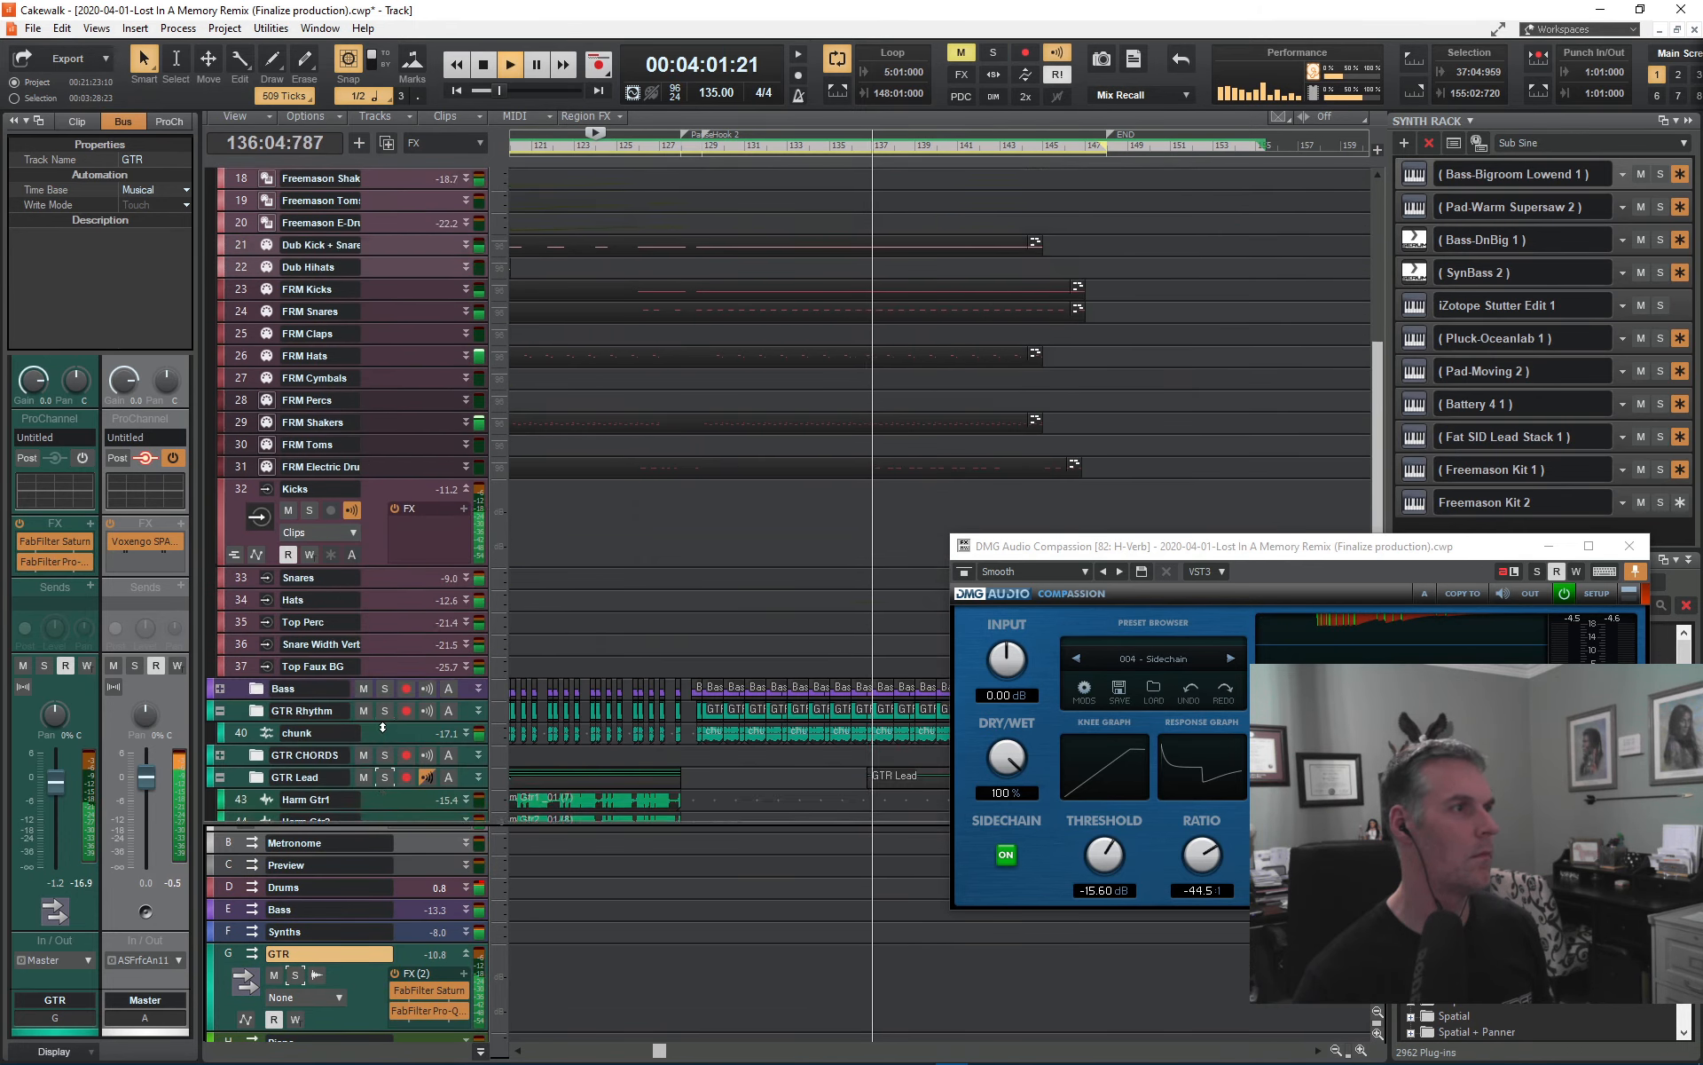
scroll(382, 727, "down", 5)
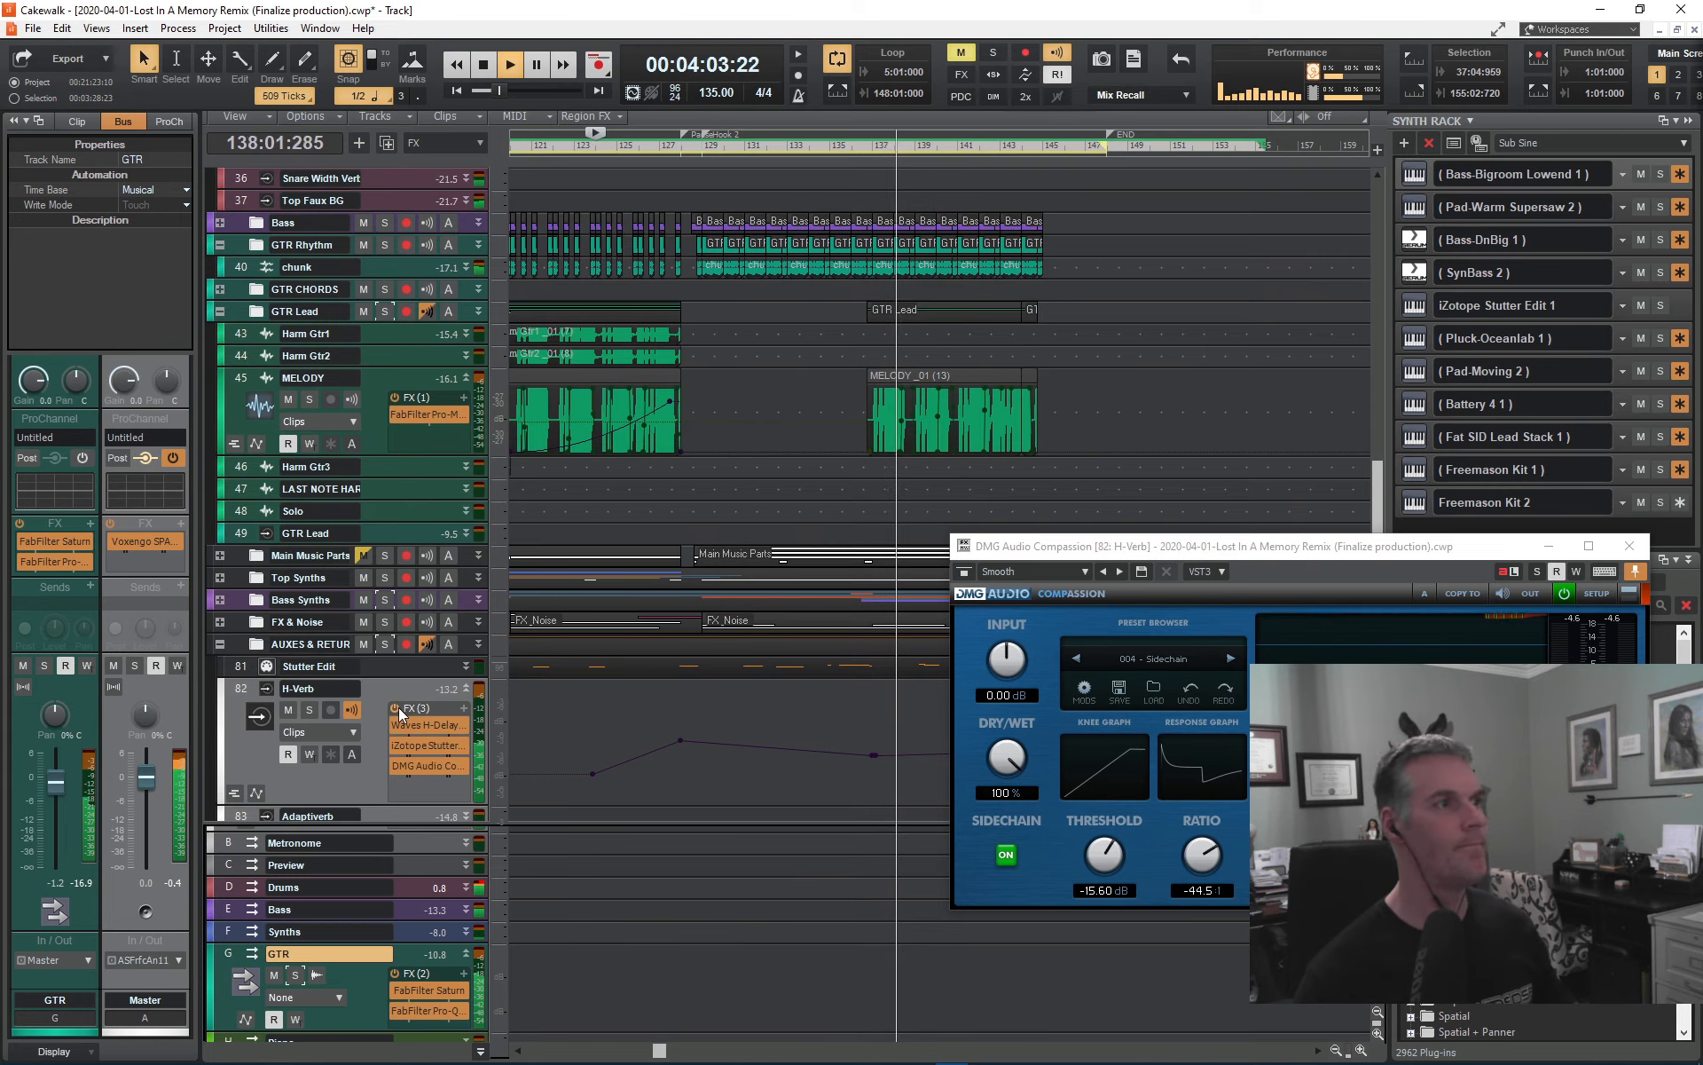
scroll(399, 700, "down", 1)
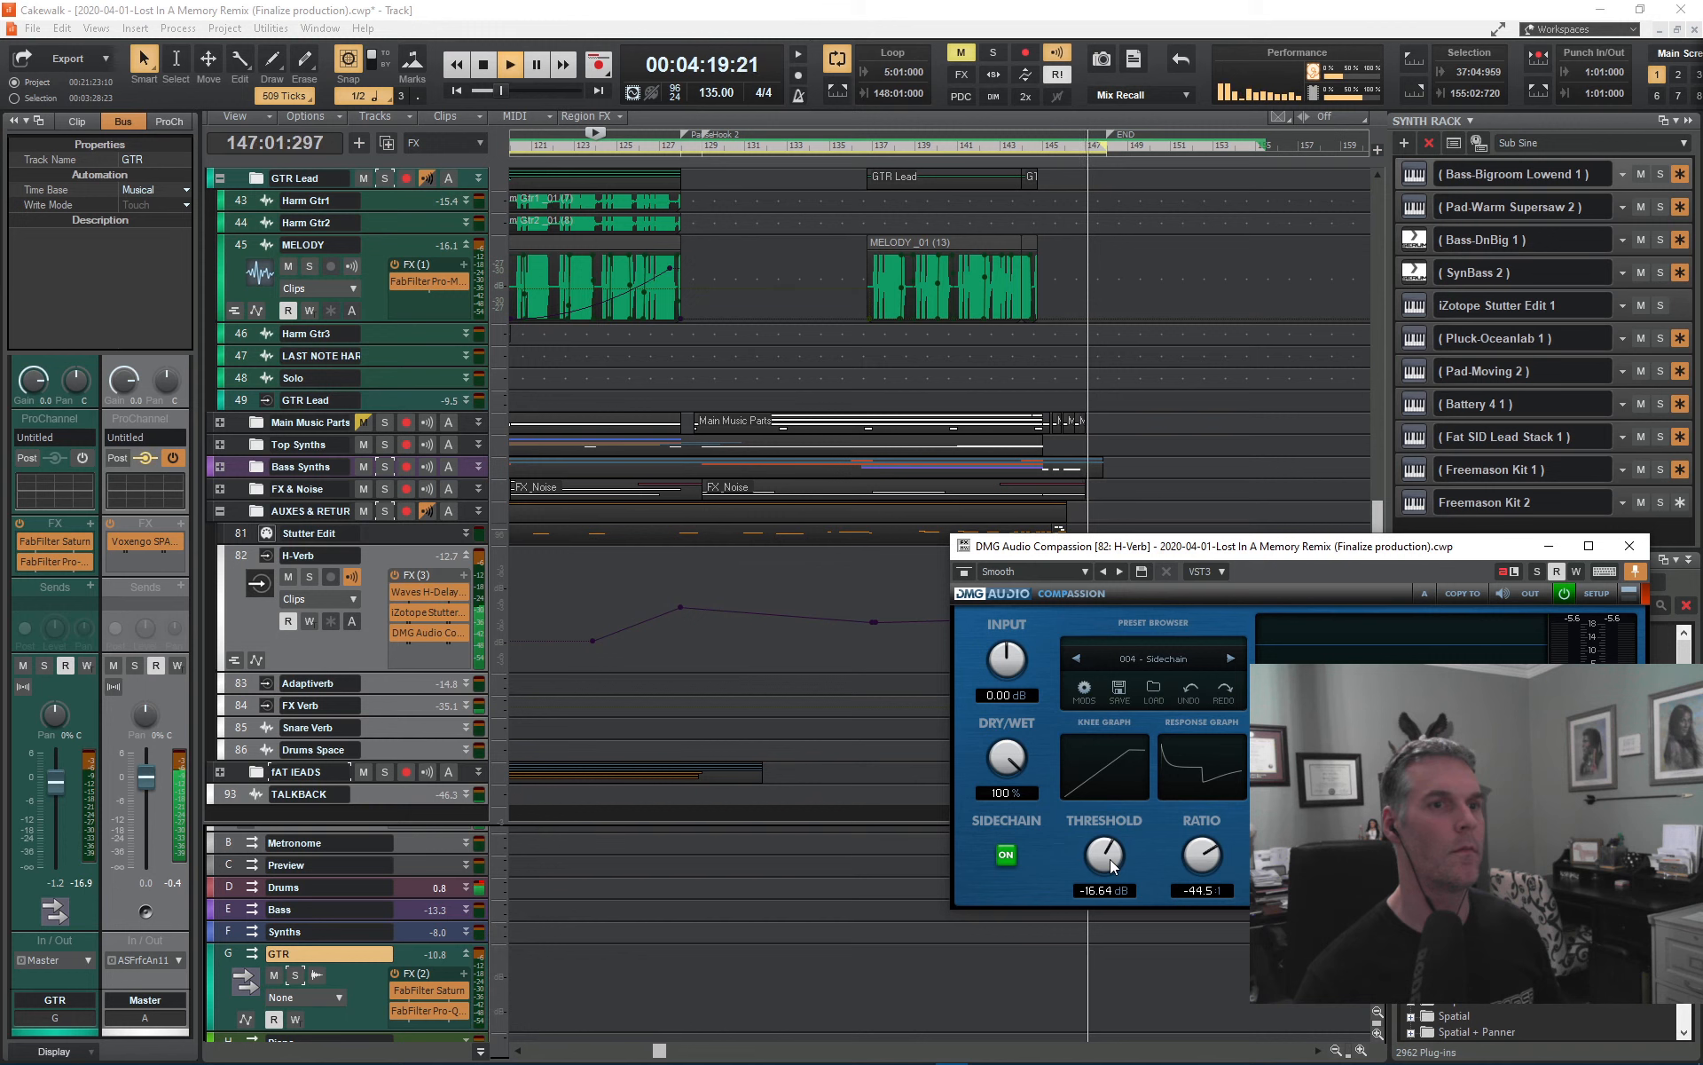
key("space")
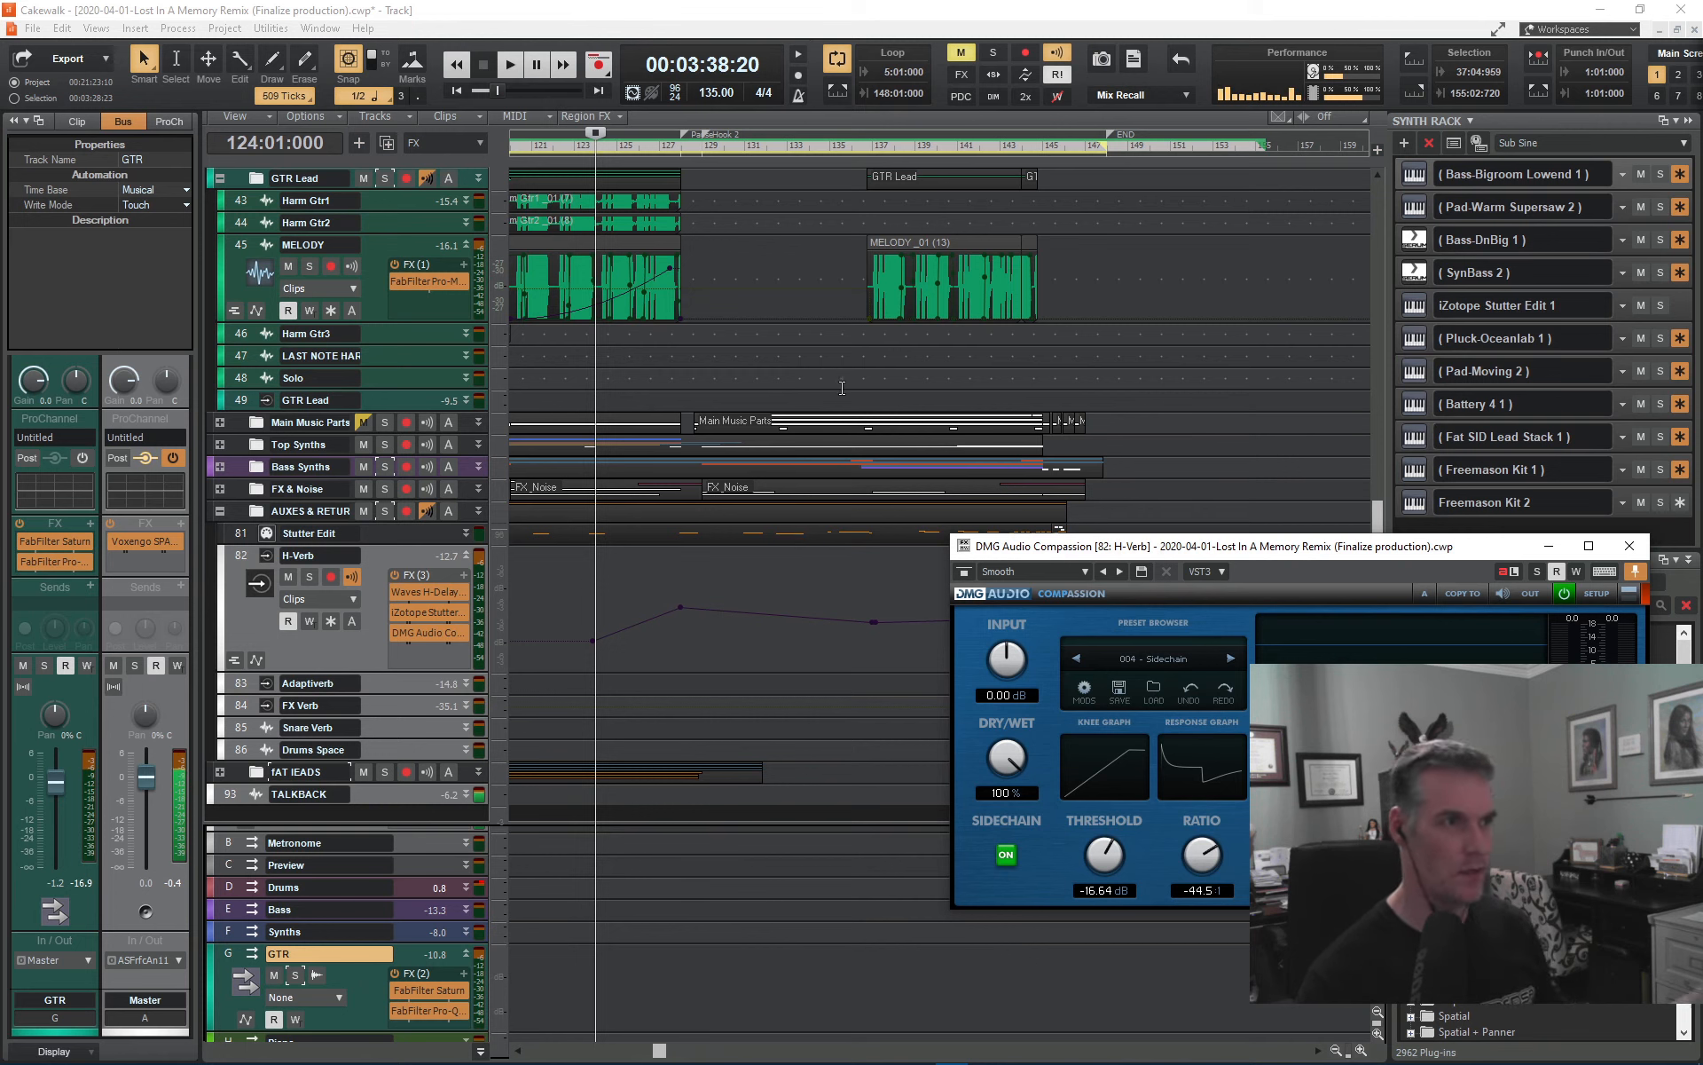
- Raise the Freemason Kick's H-Verb compressor send level from silence at the start of the main hook, around bar 69
scroll(847, 378, "up", 3)
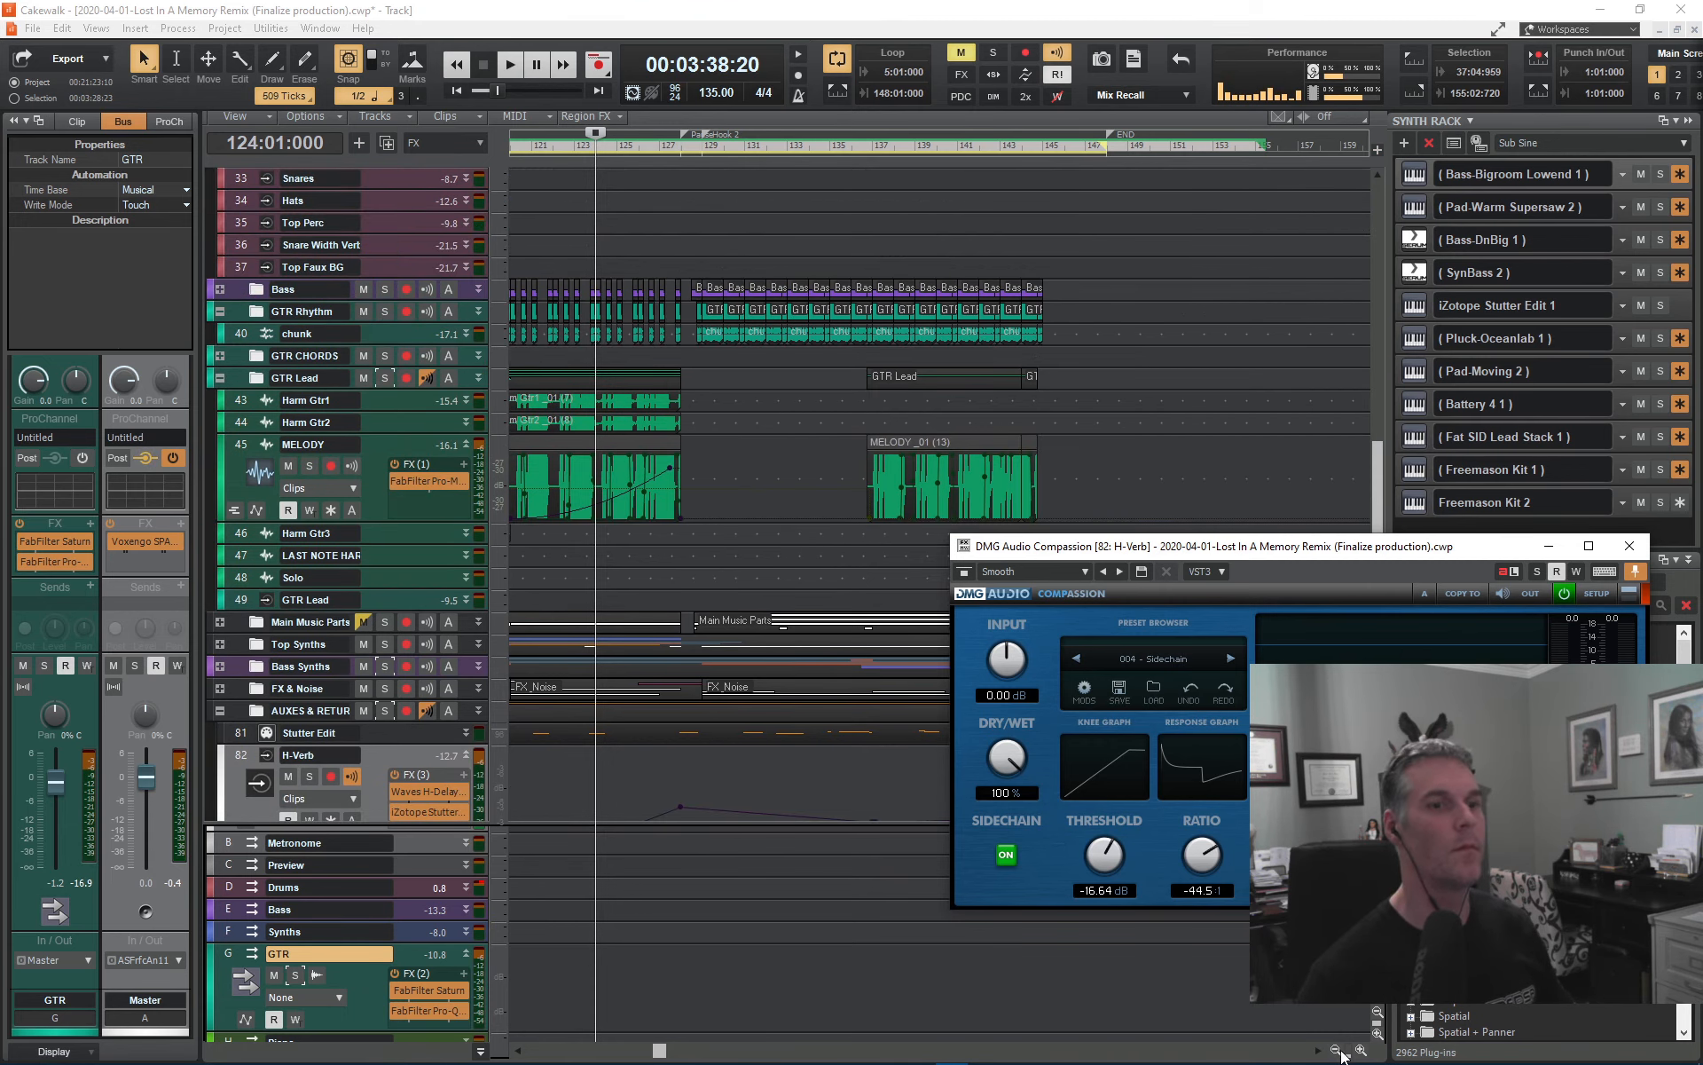
left_click(1337, 1050)
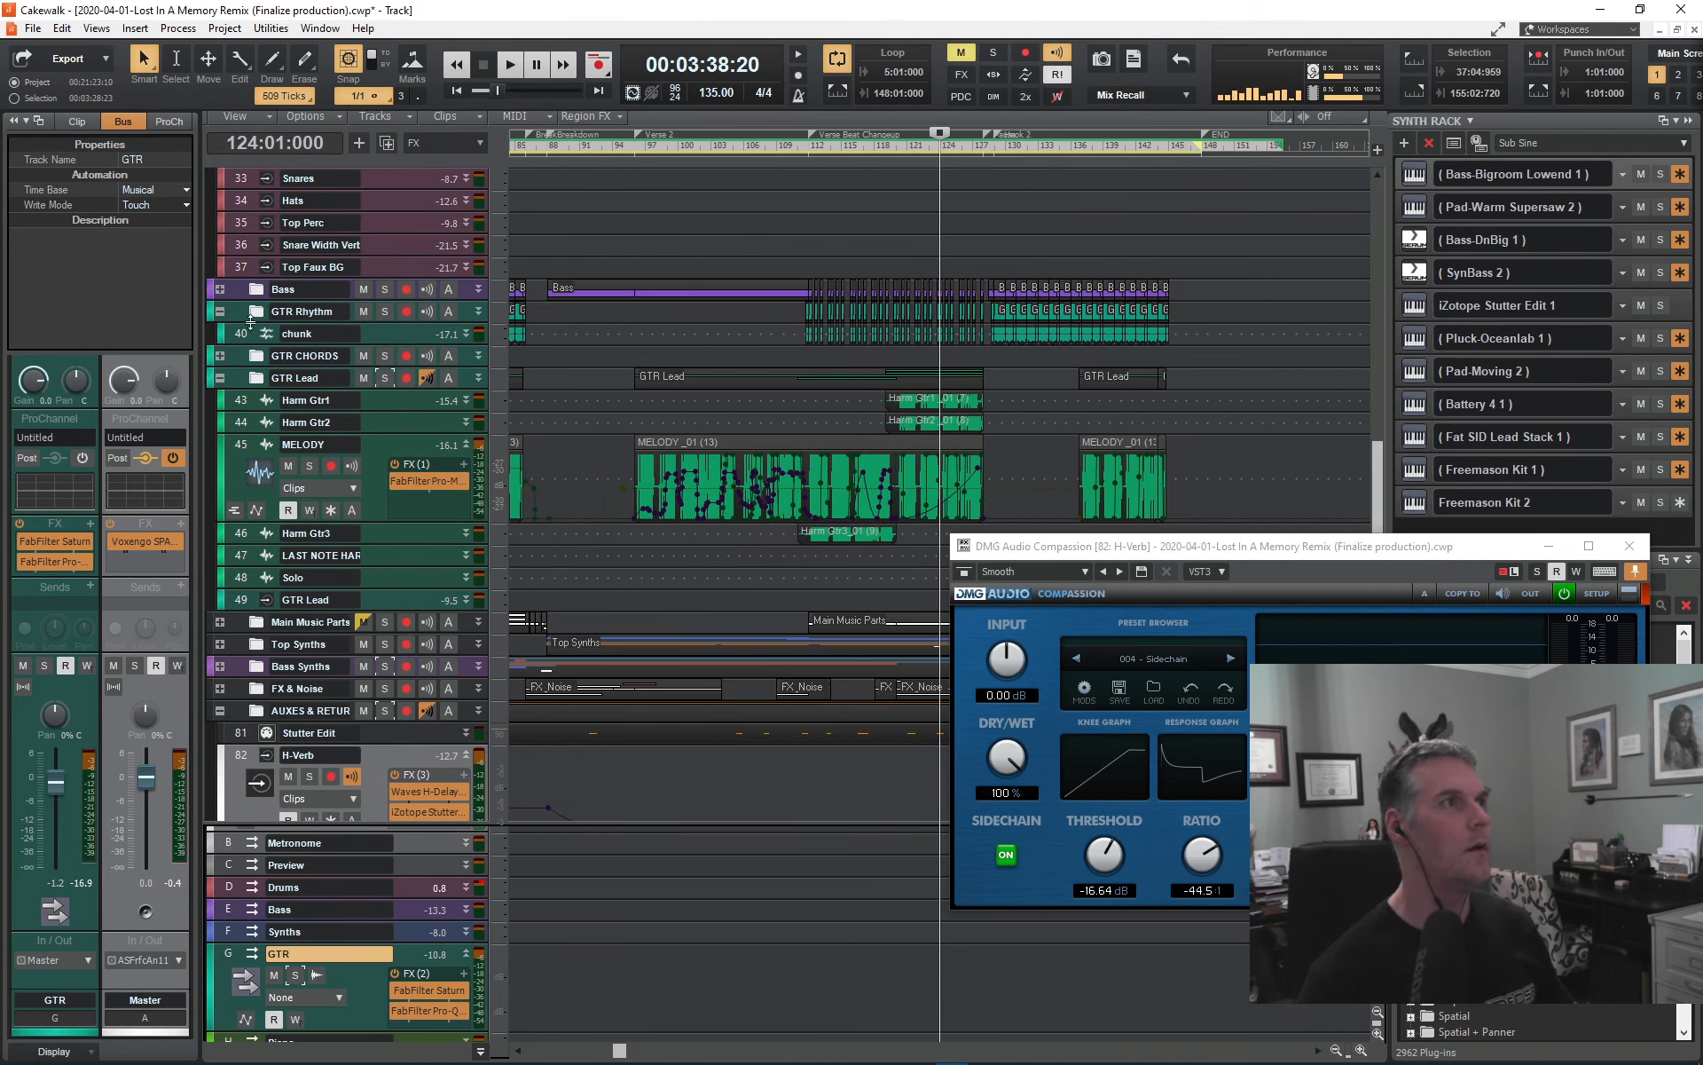
scroll(376, 286, "up", 2)
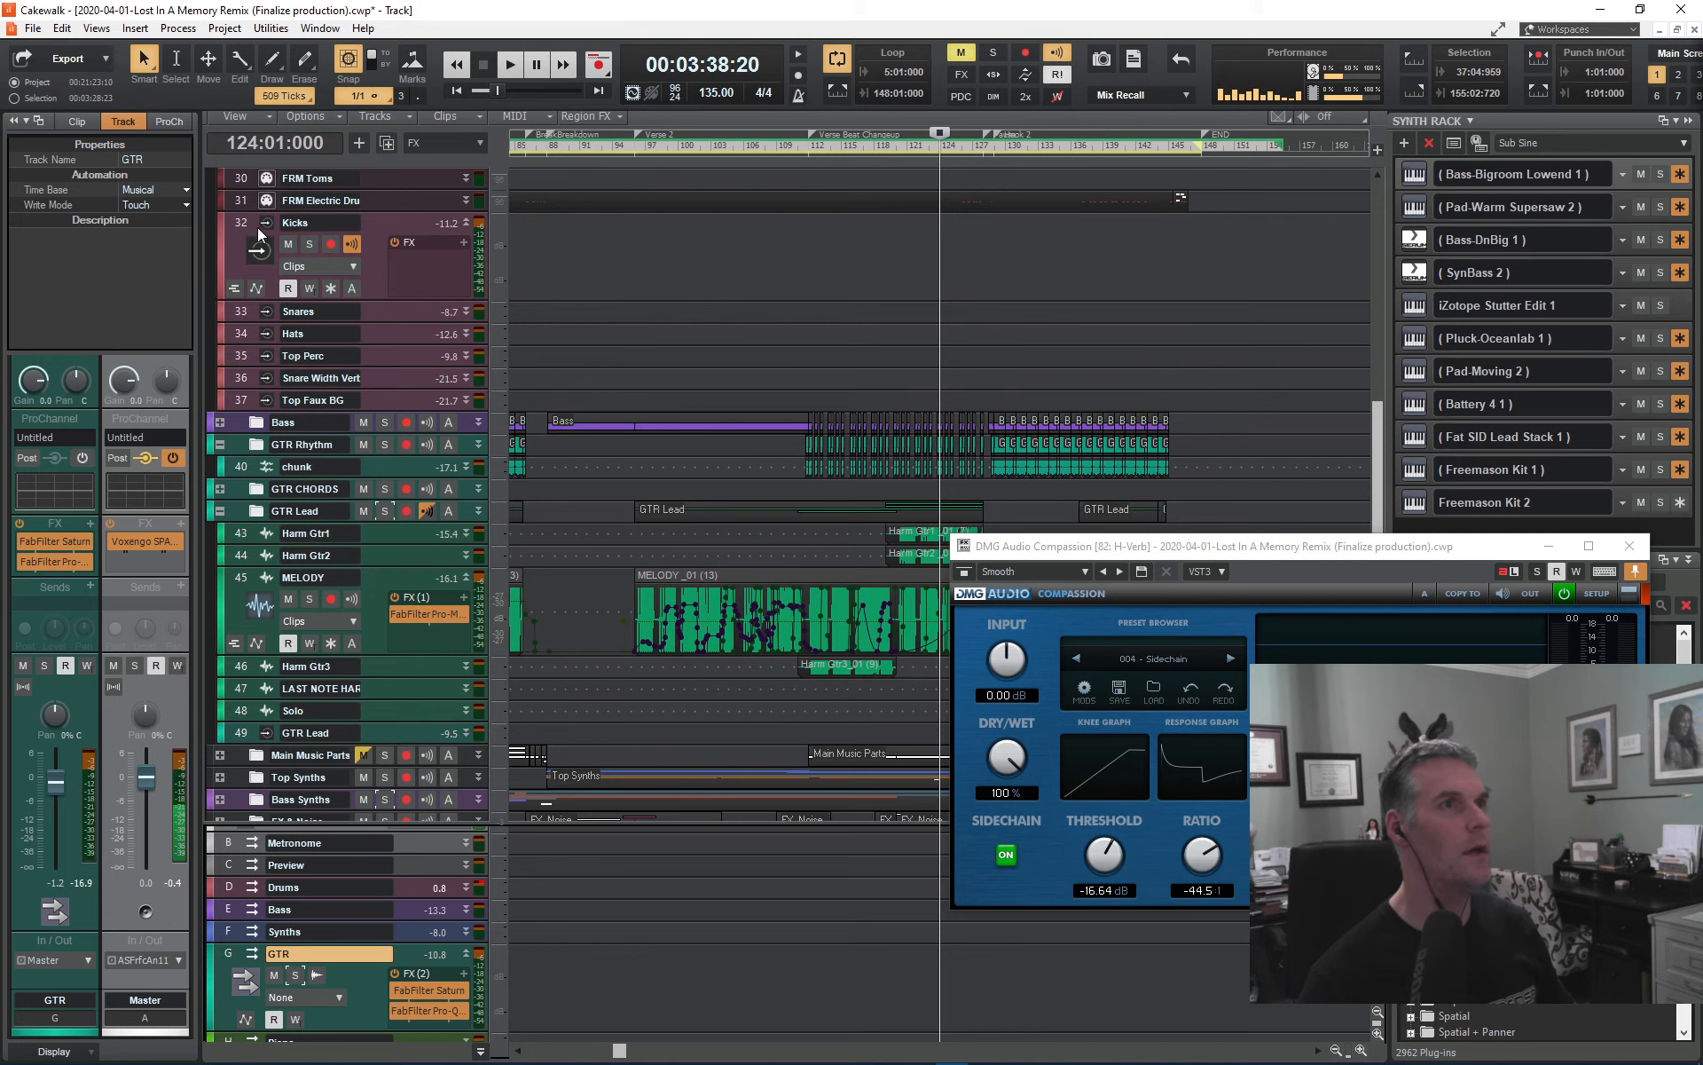
left_click(241, 227)
scroll(436, 386, "up", 9)
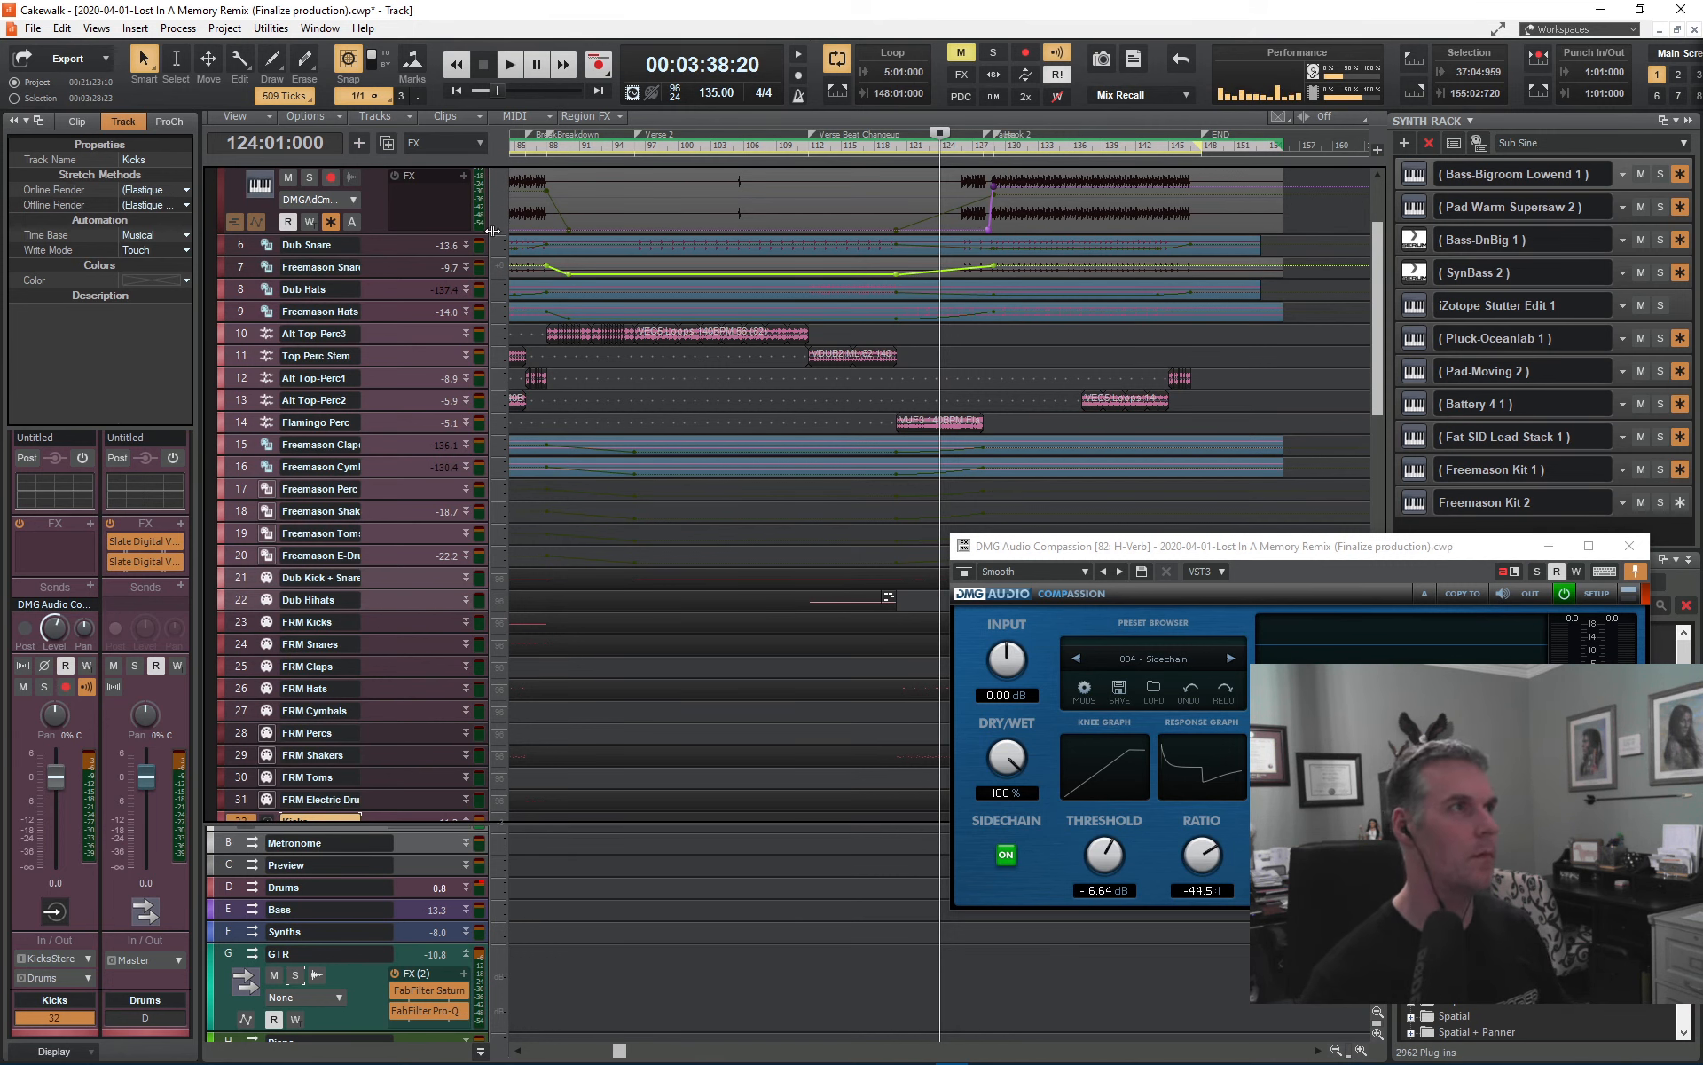
scroll(400, 226, "up", 3)
left_click(643, 300)
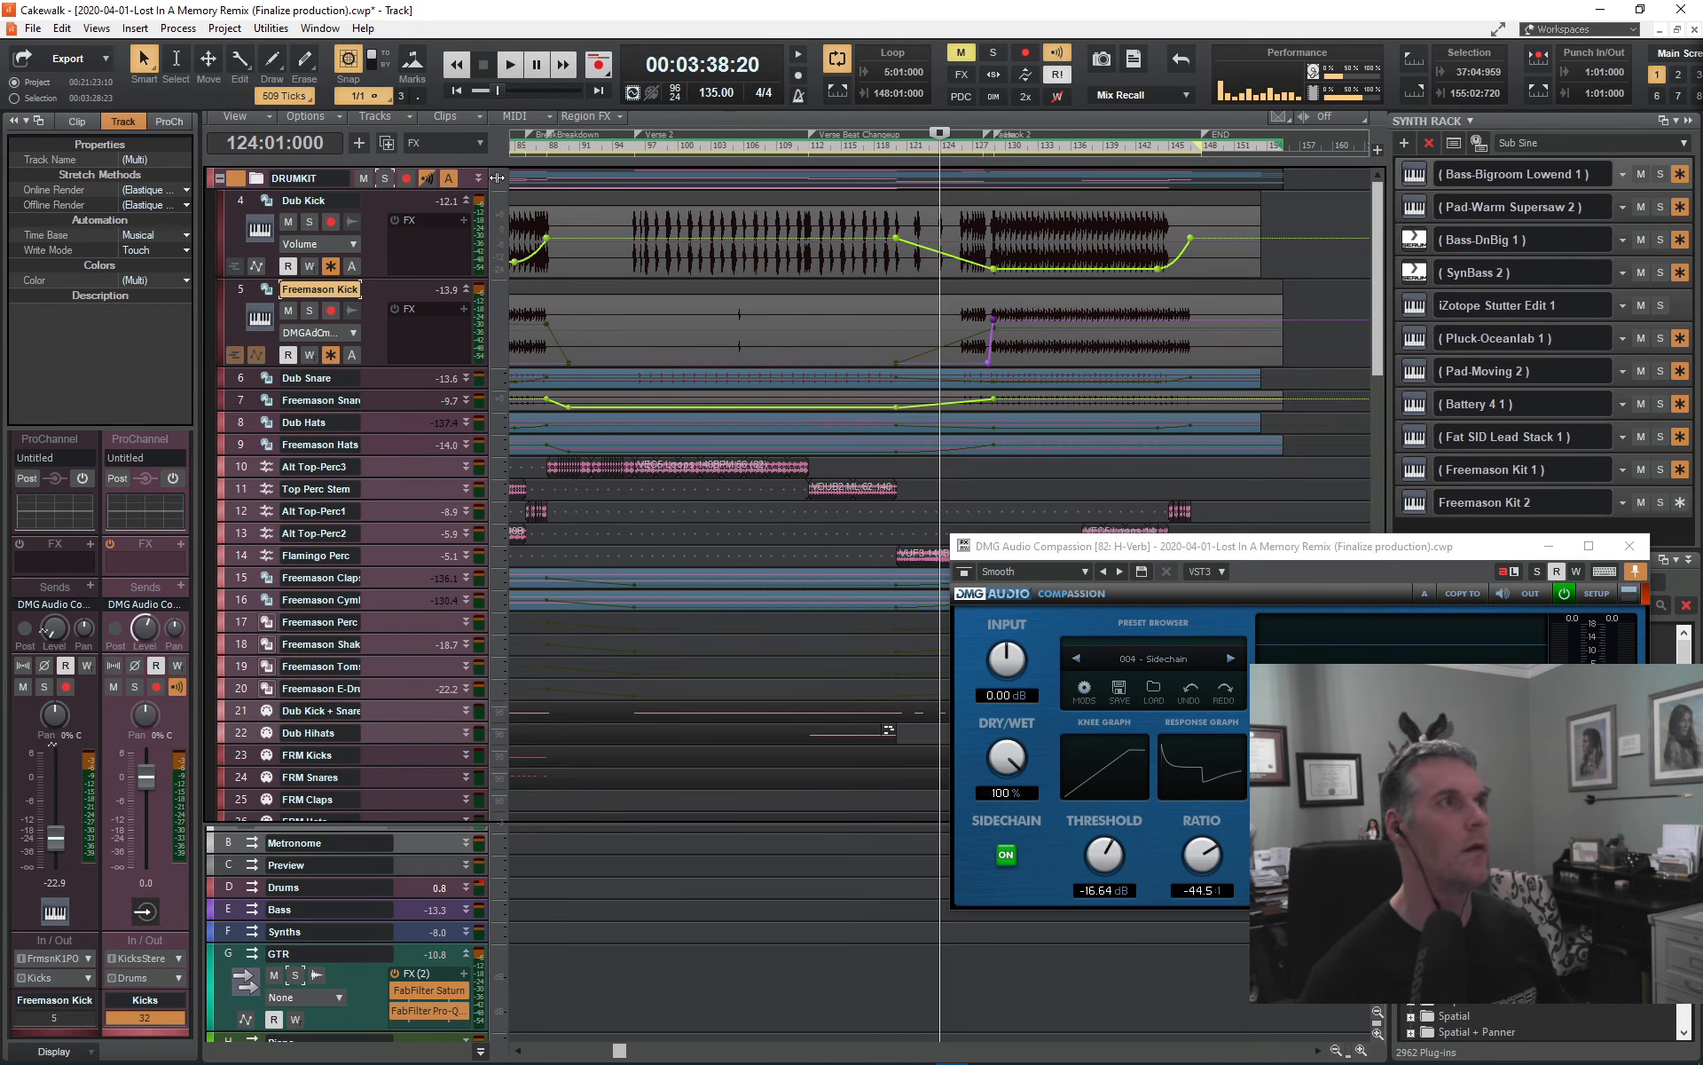
left_click(456, 89)
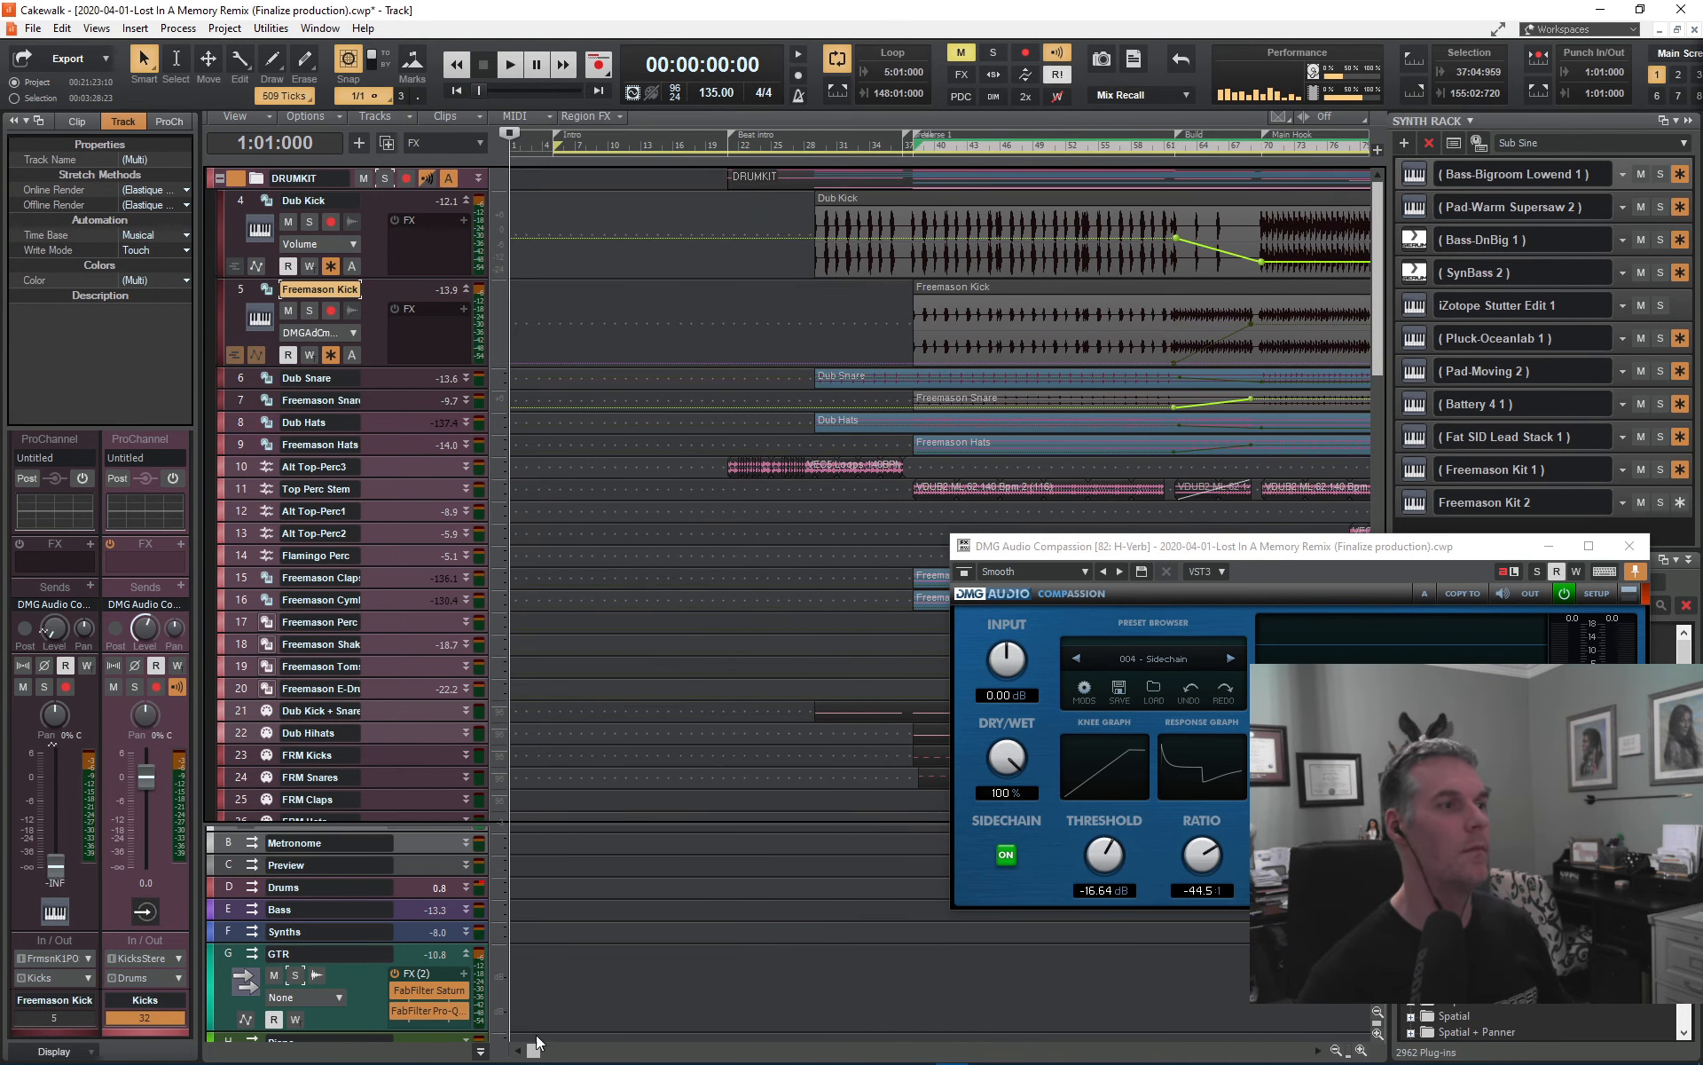
left_click_drag(534, 1051, 571, 1050)
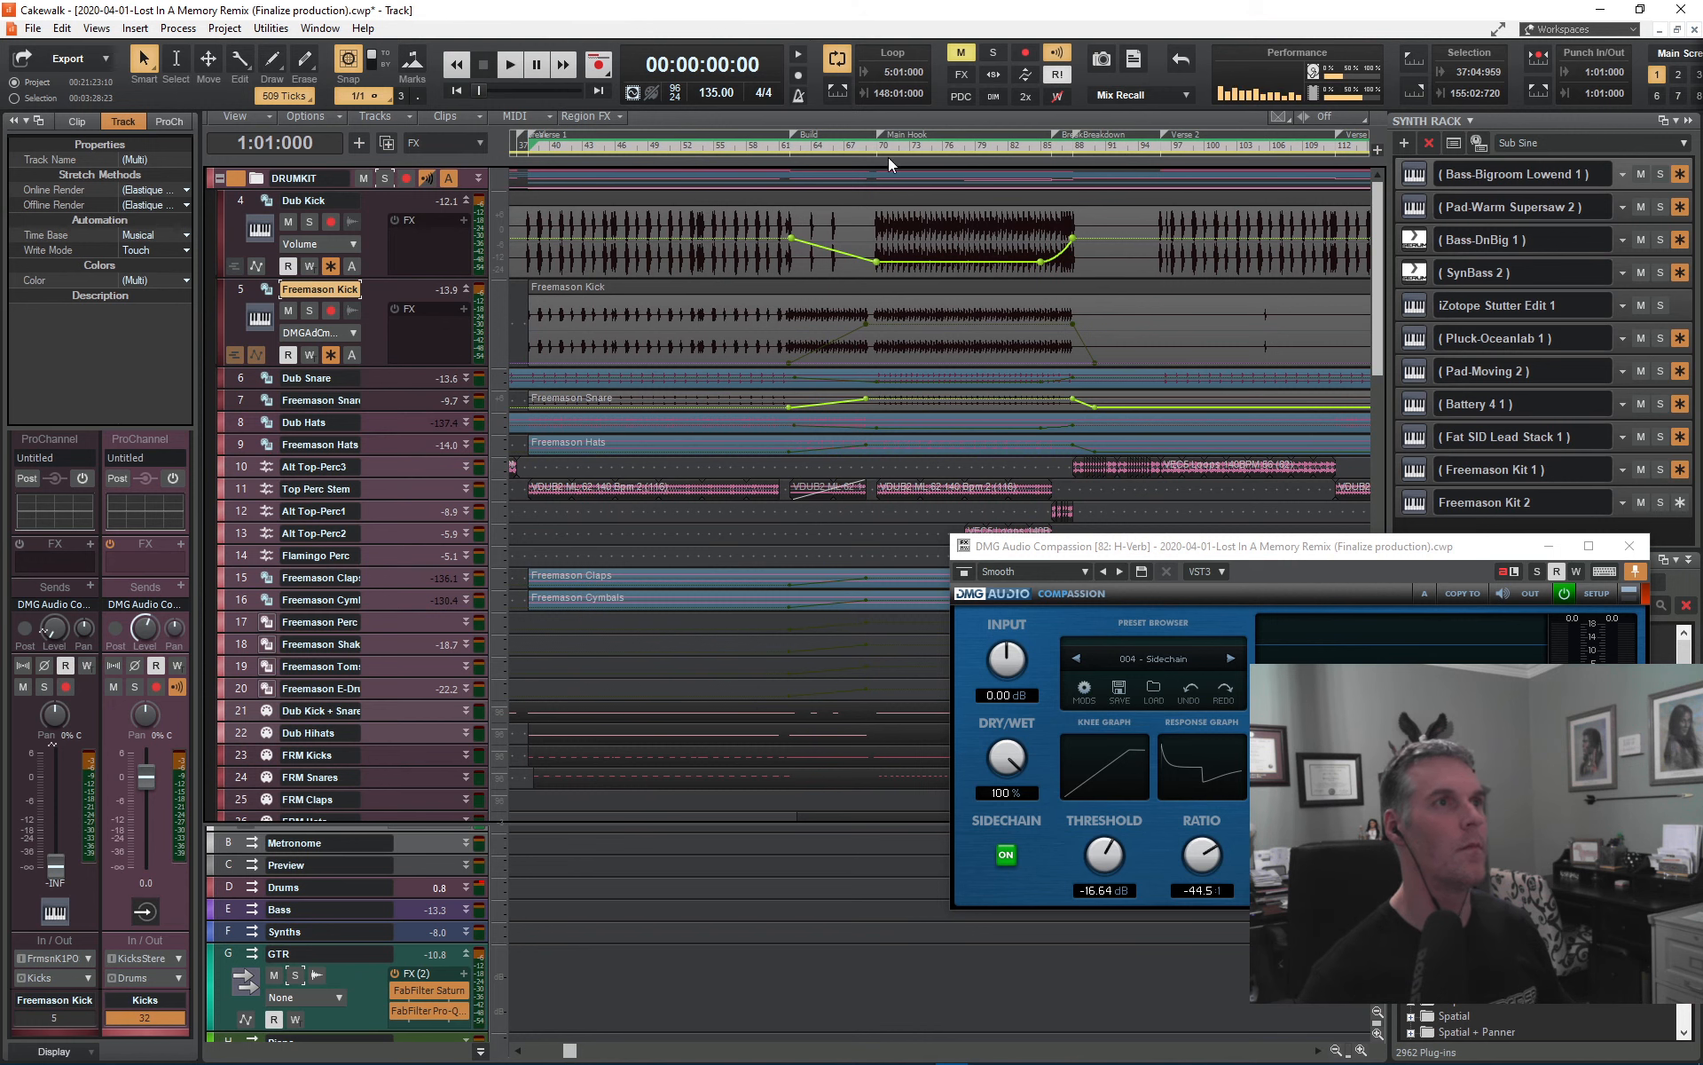
left_click(872, 149)
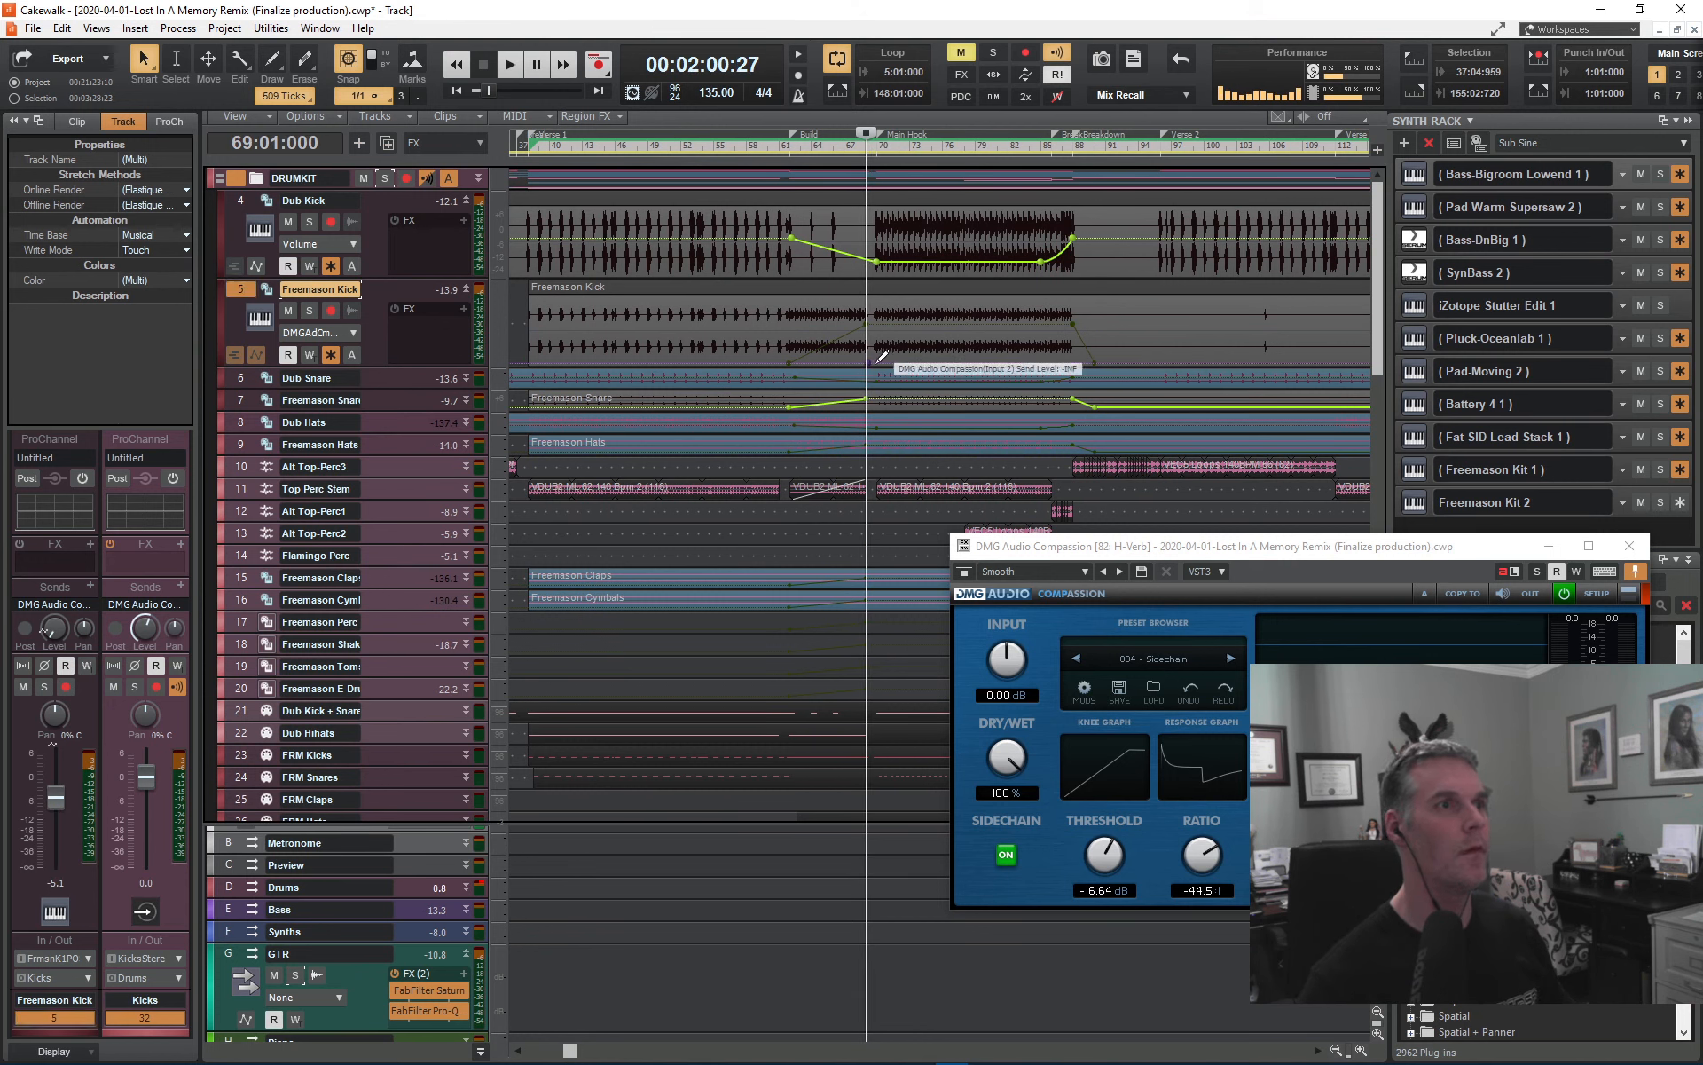
left_click_drag(875, 362, 875, 325)
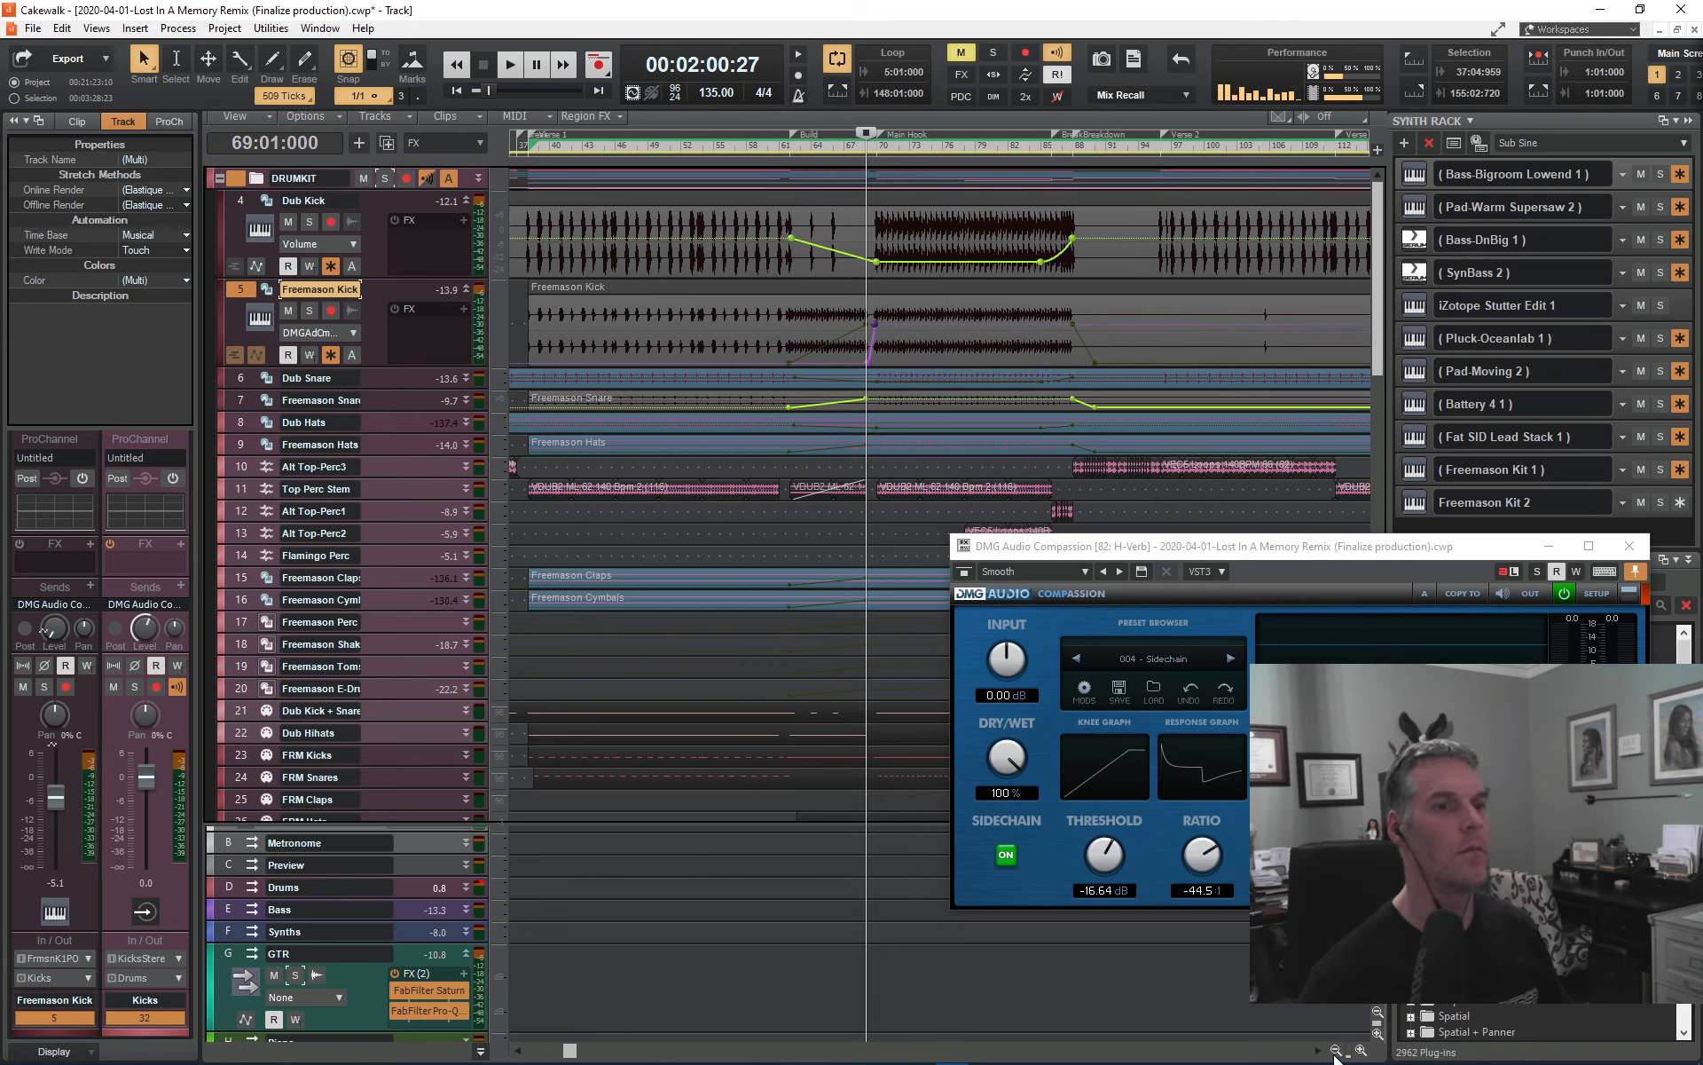
- Check the last hook's send level node and match the main hook's node to it at -3.2 dB
left_click(1337, 1049)
left_click(1337, 1050)
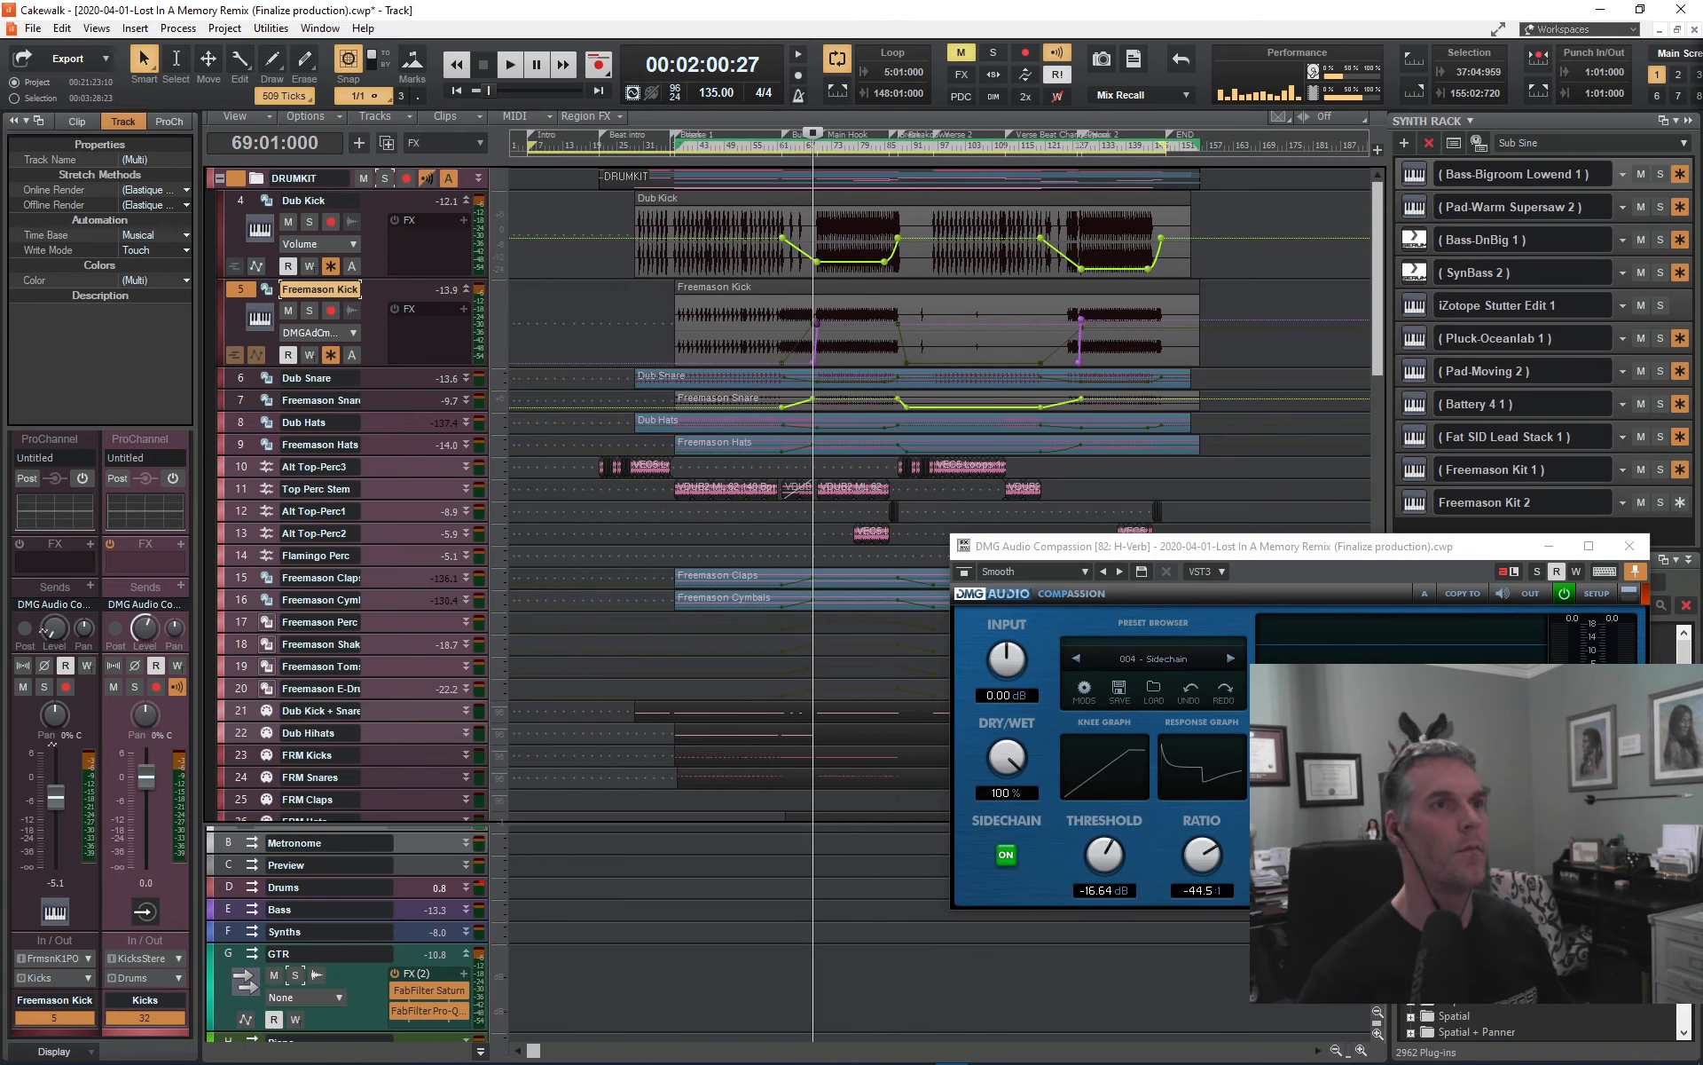
right_click(1084, 327)
left_click(1140, 440)
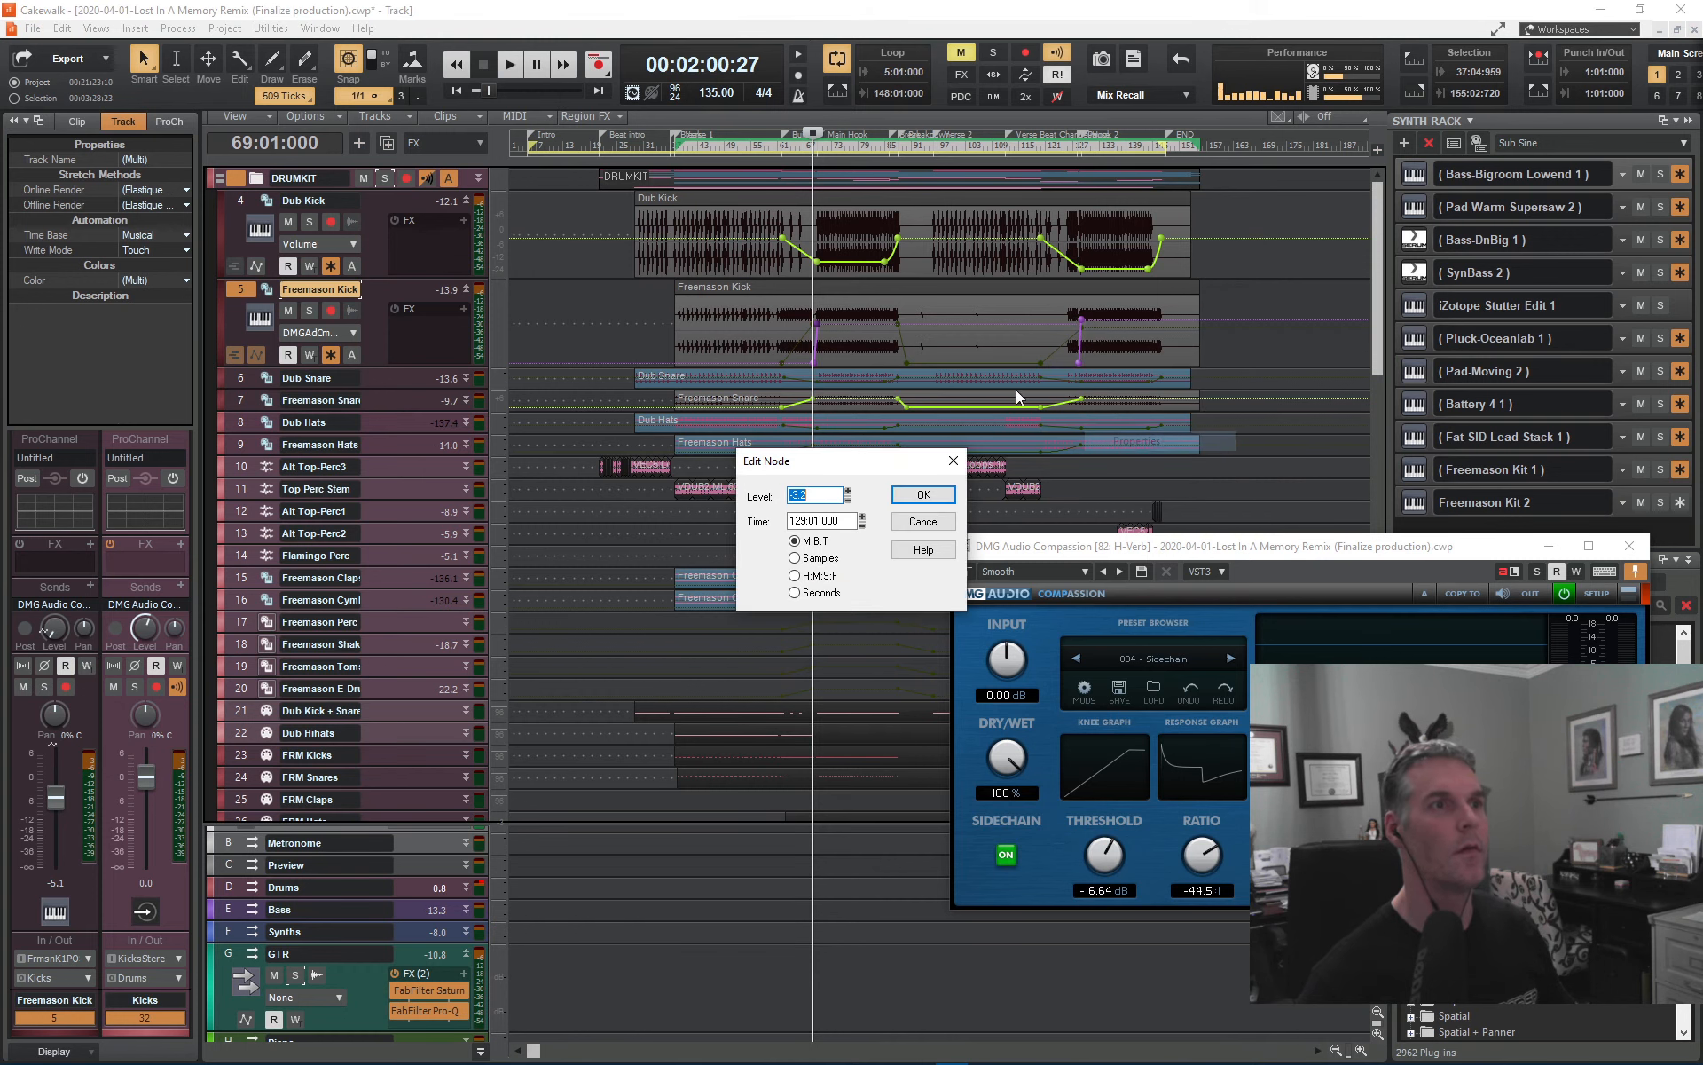
left_click(922, 494)
right_click(818, 325)
left_click(861, 444)
left_click(922, 494)
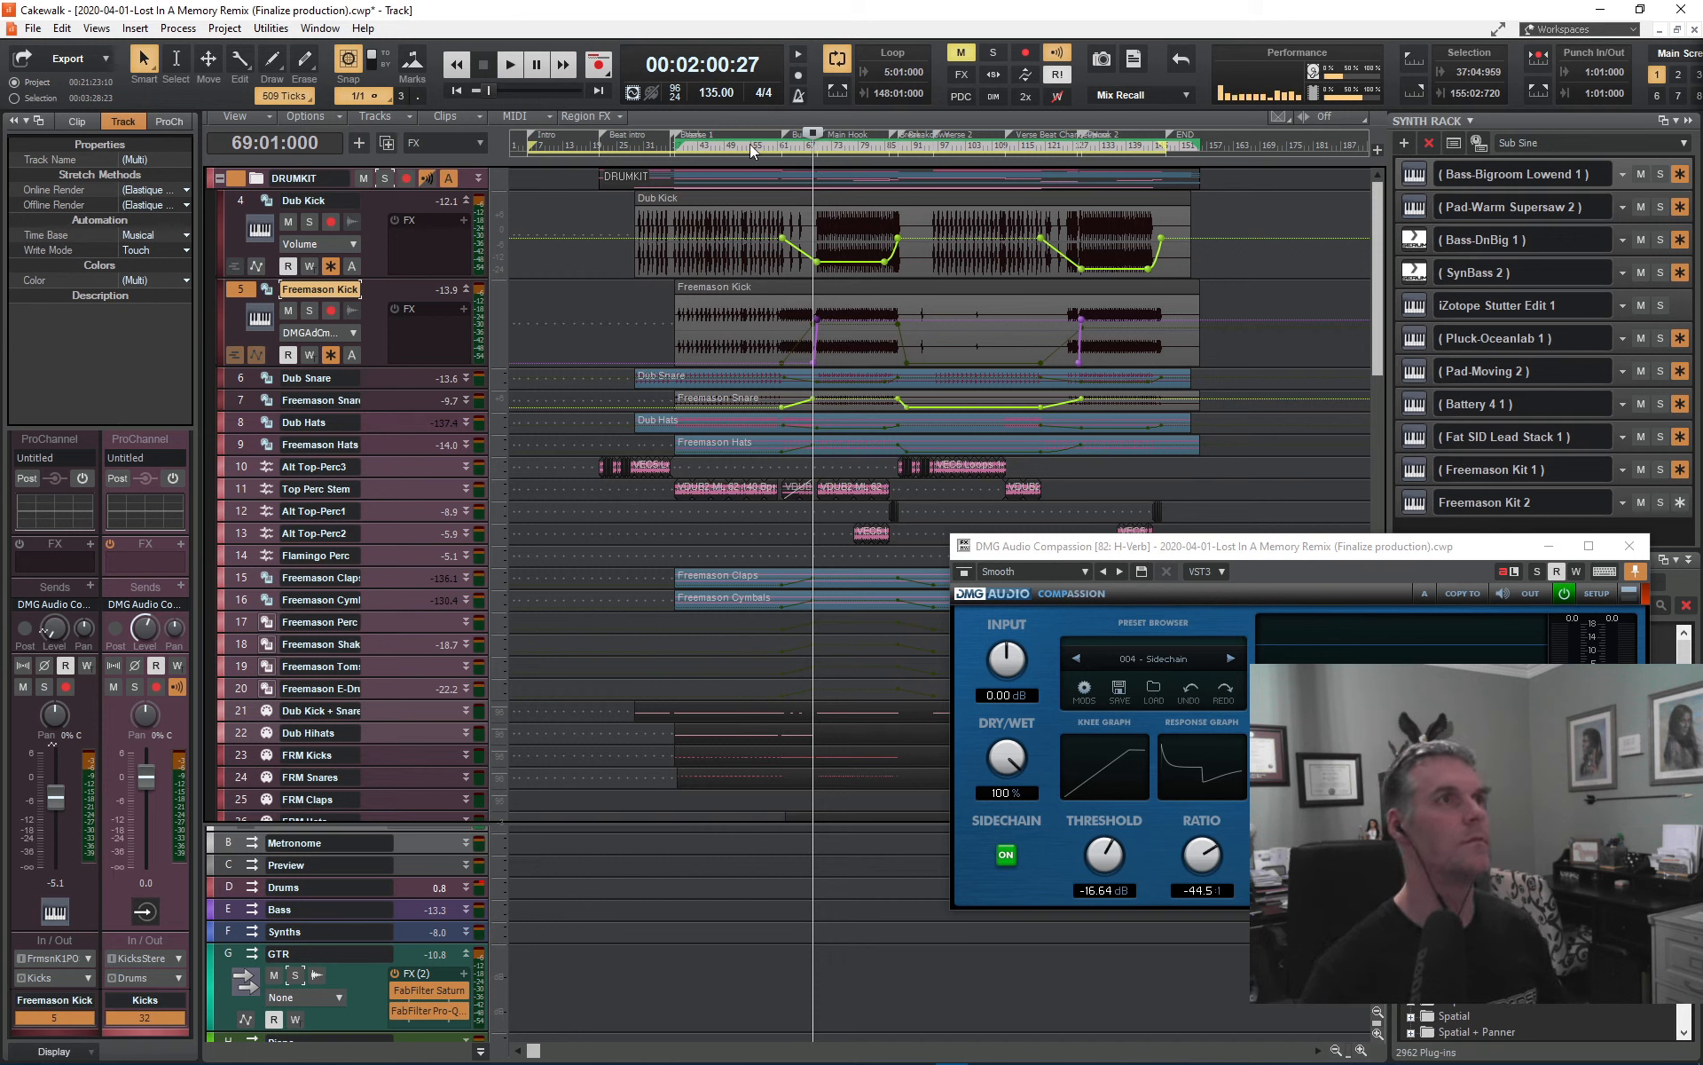
- Play from bar 60 and collapse the DRUMKIT, GTR Lead and auxes and returns folders
left_click(773, 144)
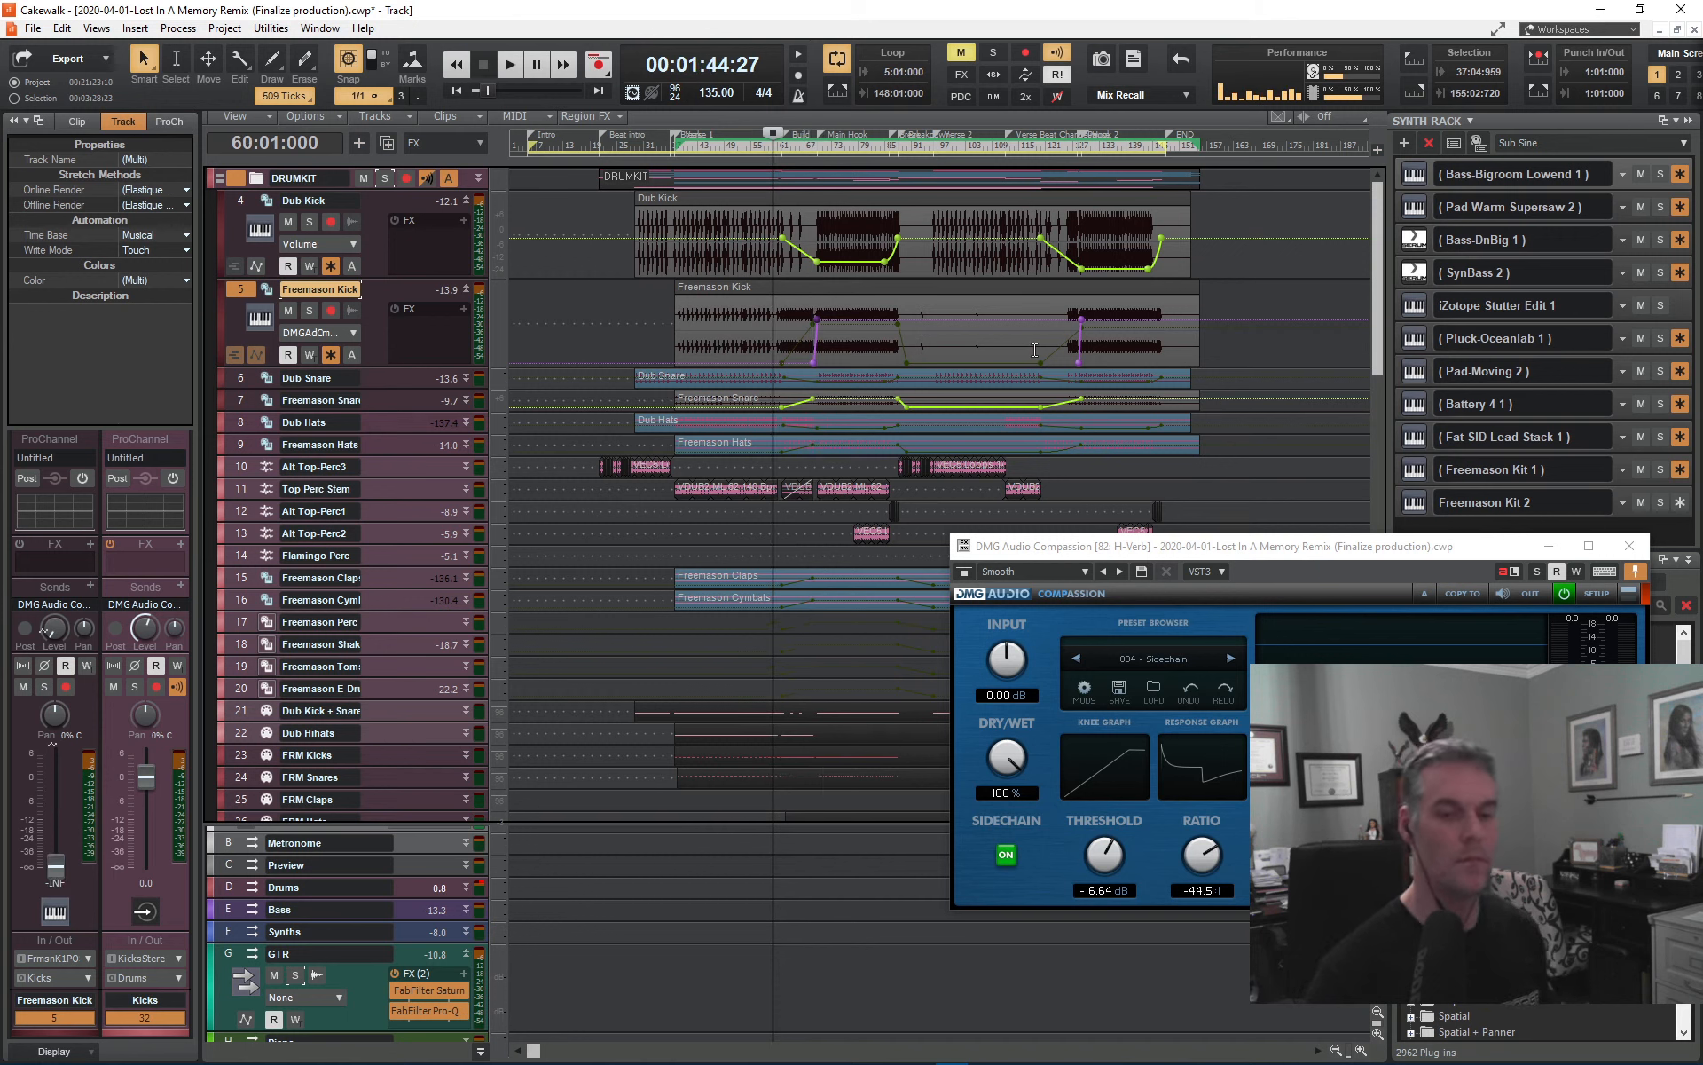
key("space")
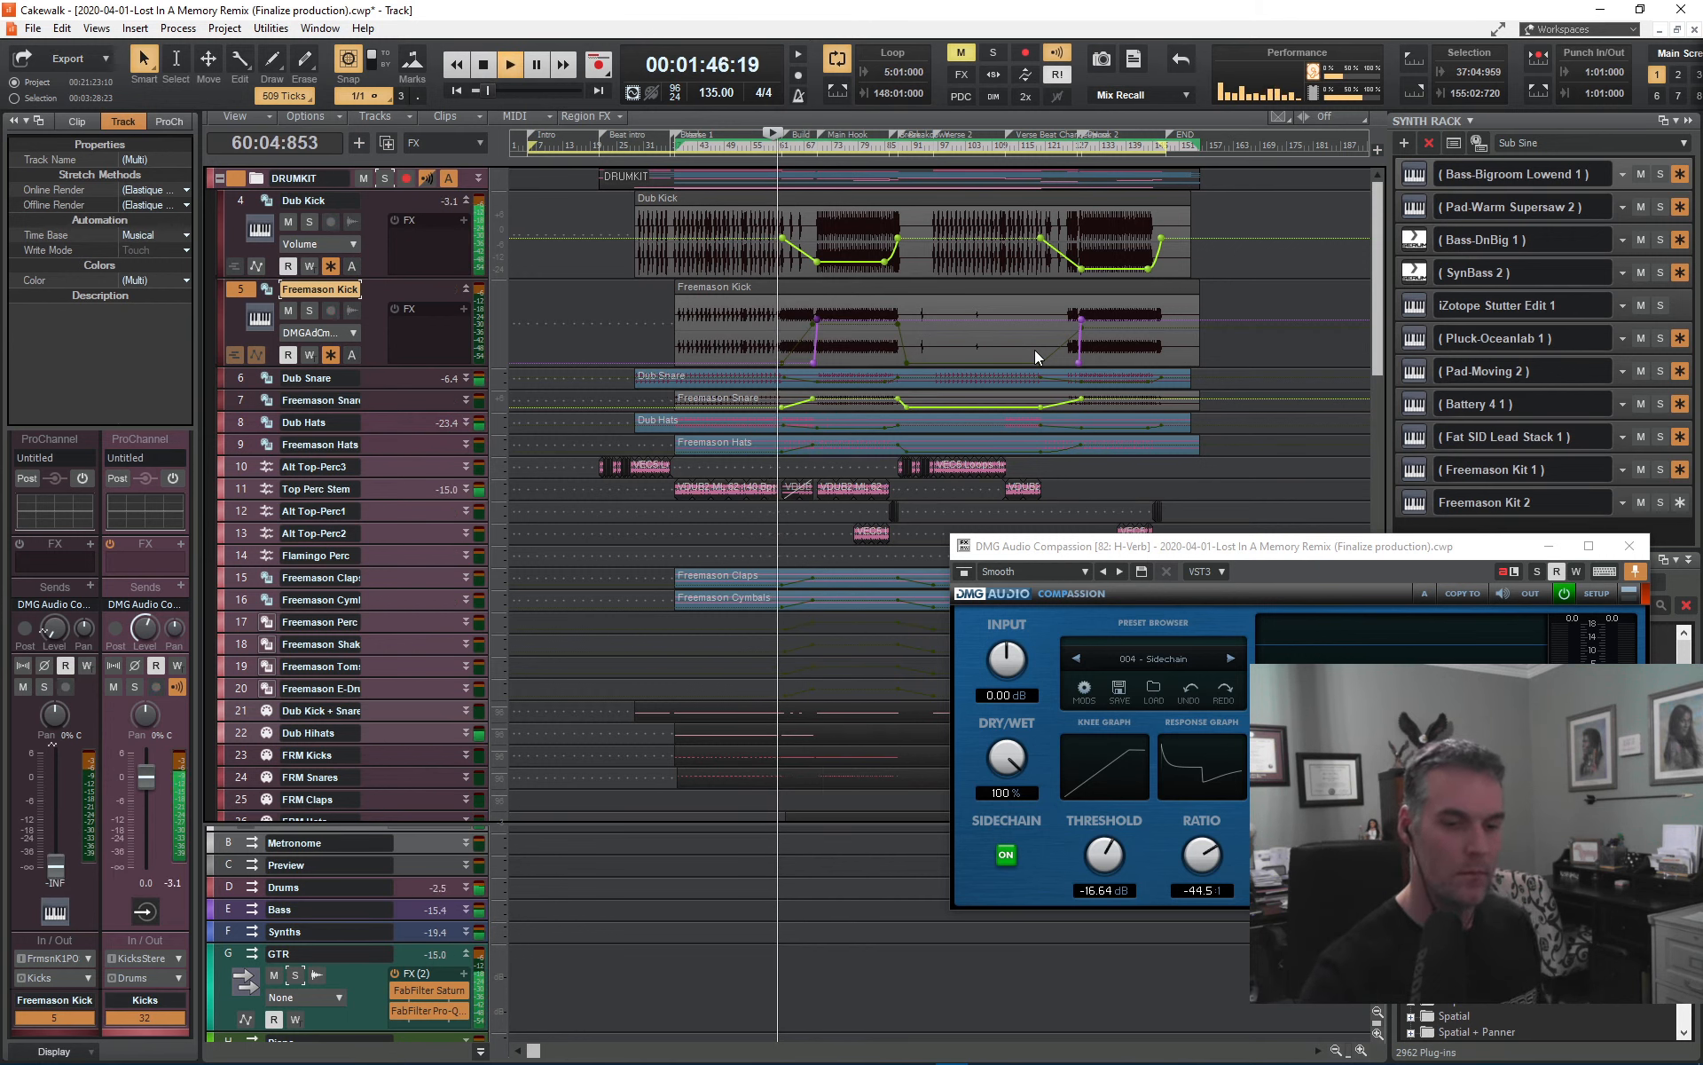
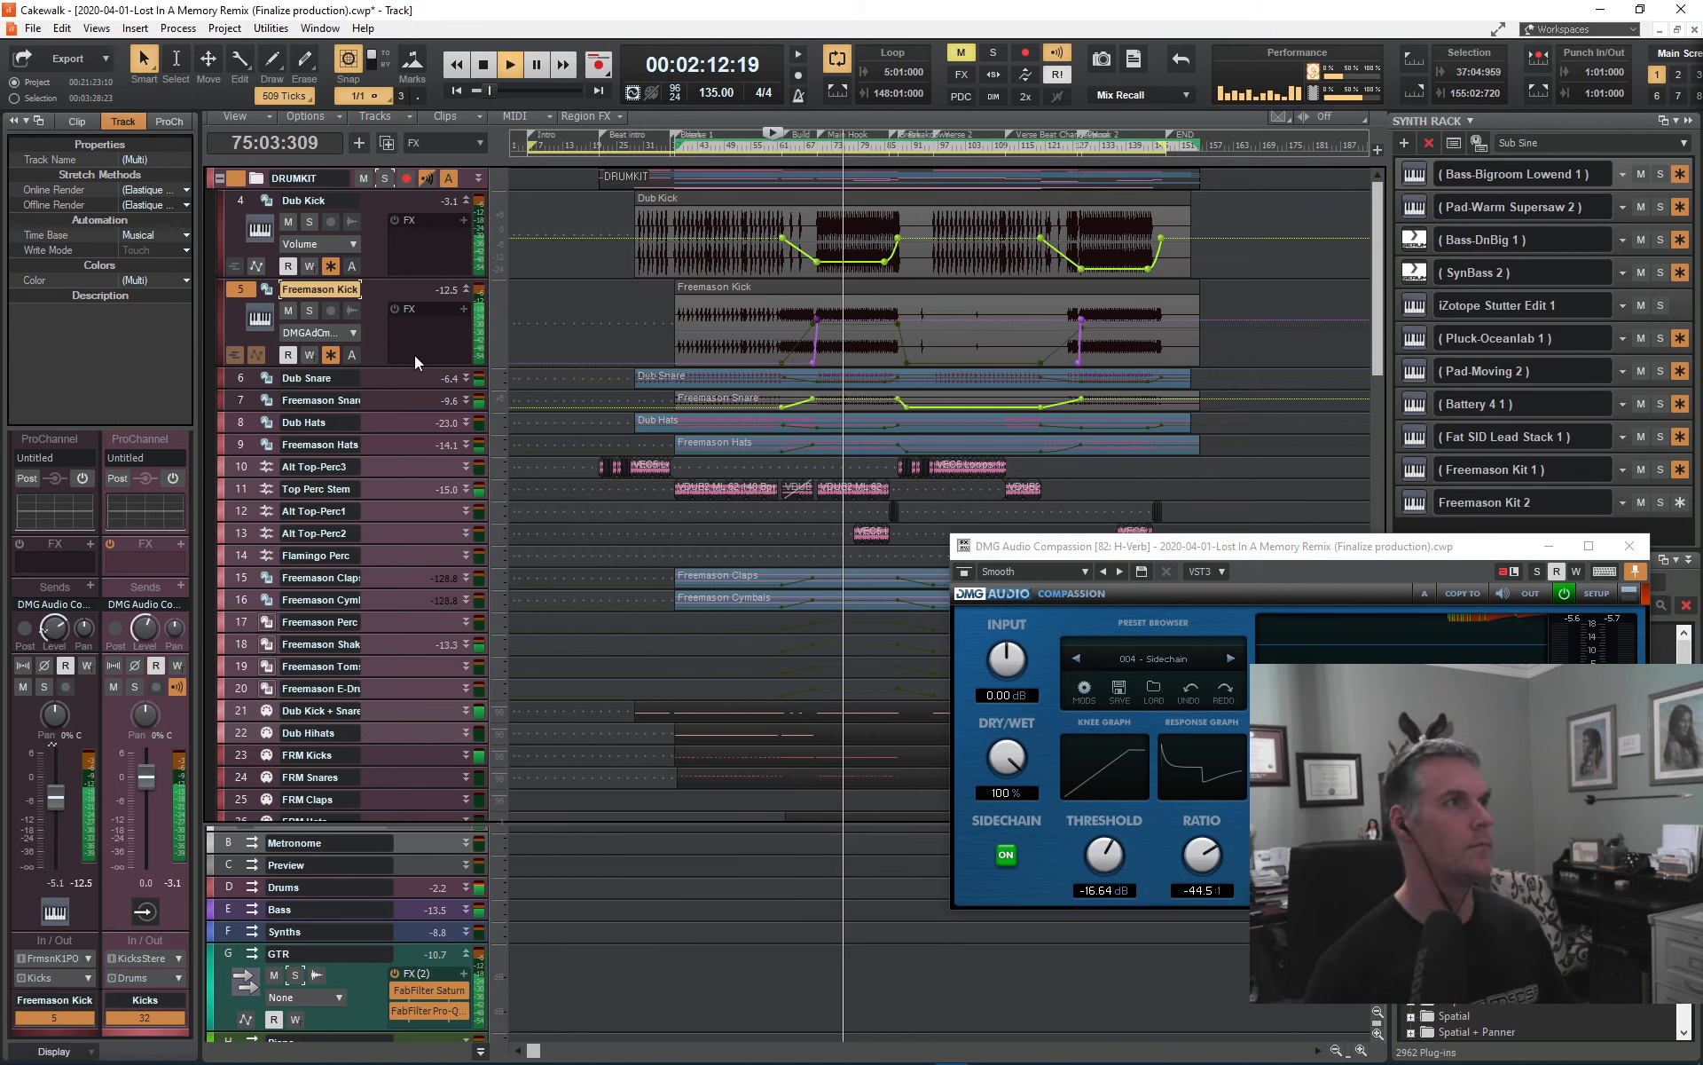
left_click(219, 178)
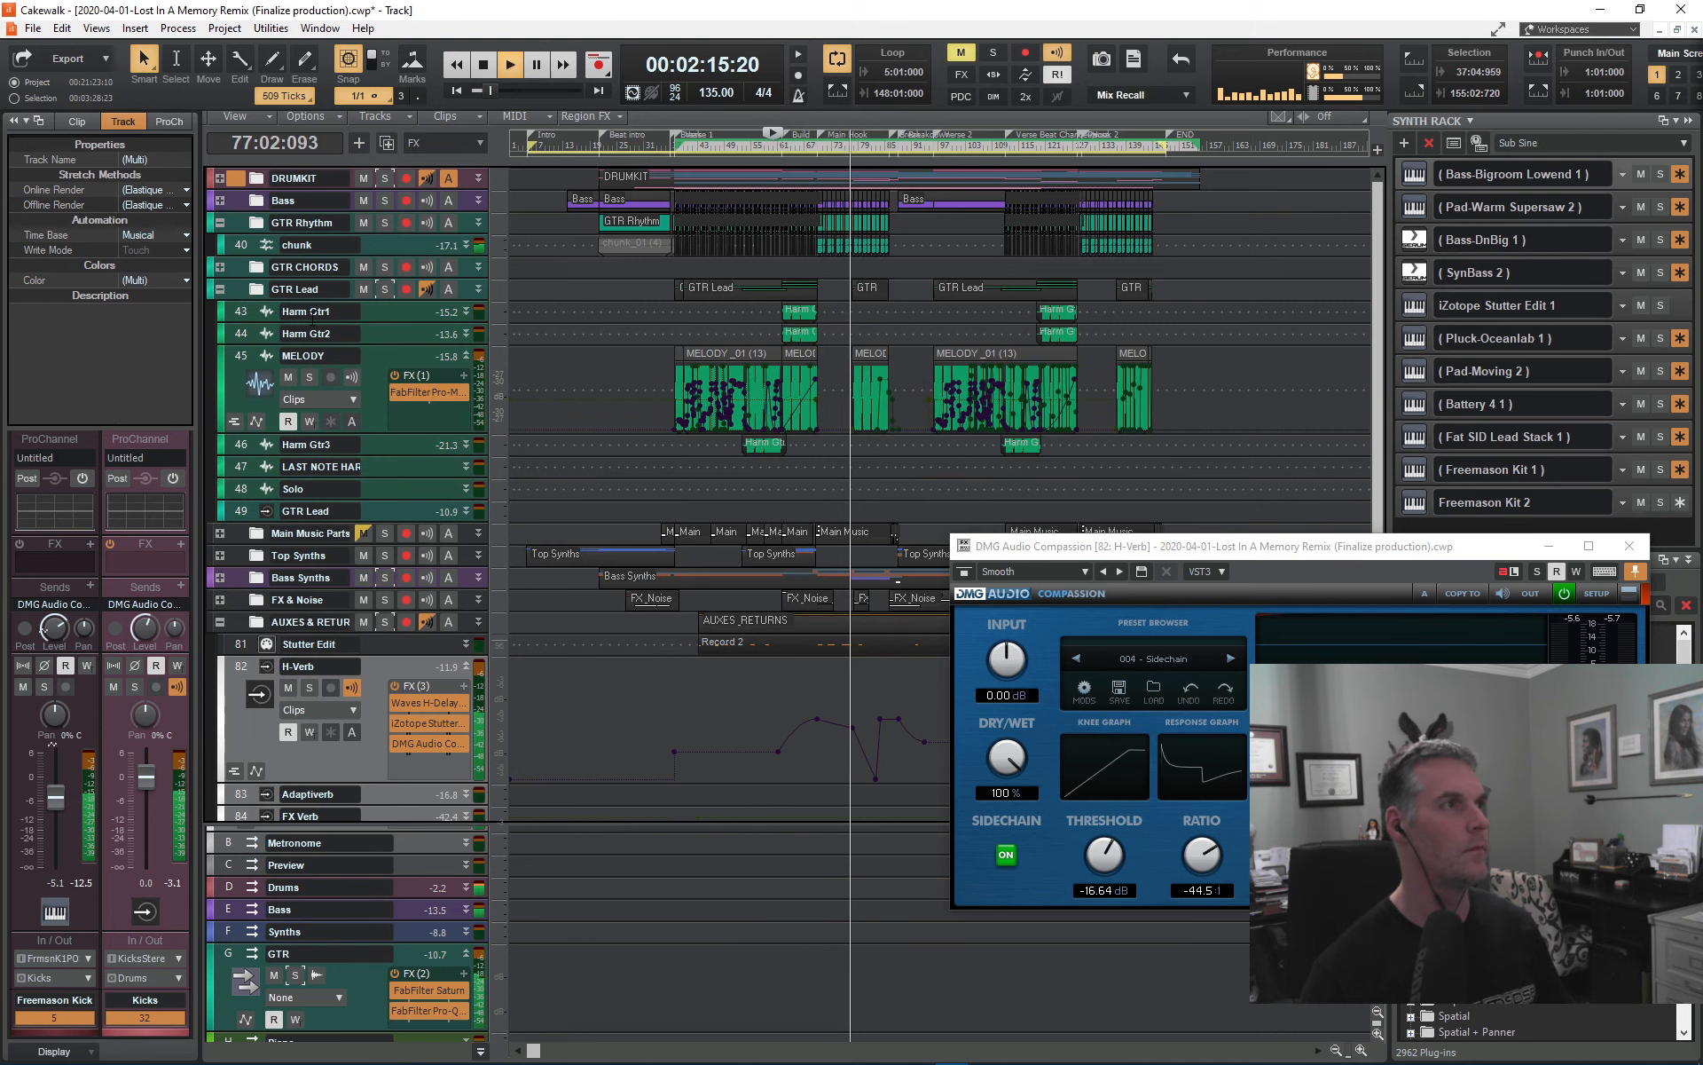
left_click(220, 288)
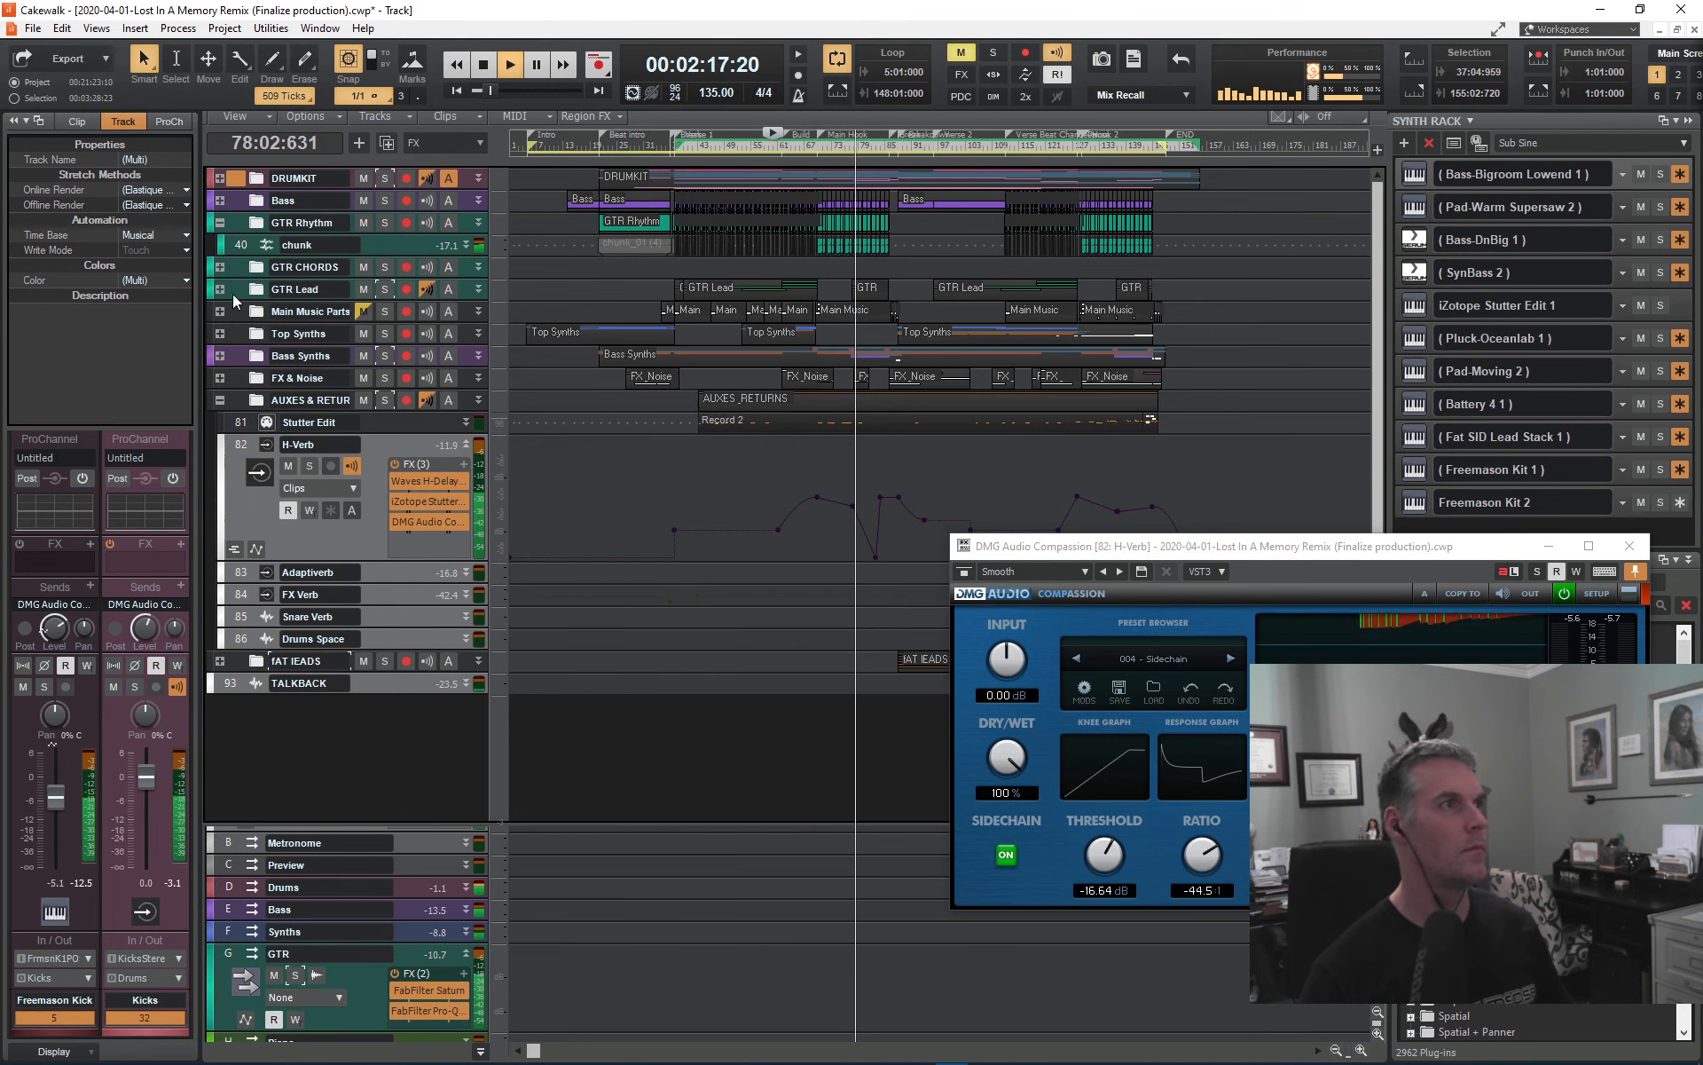
left_click(220, 401)
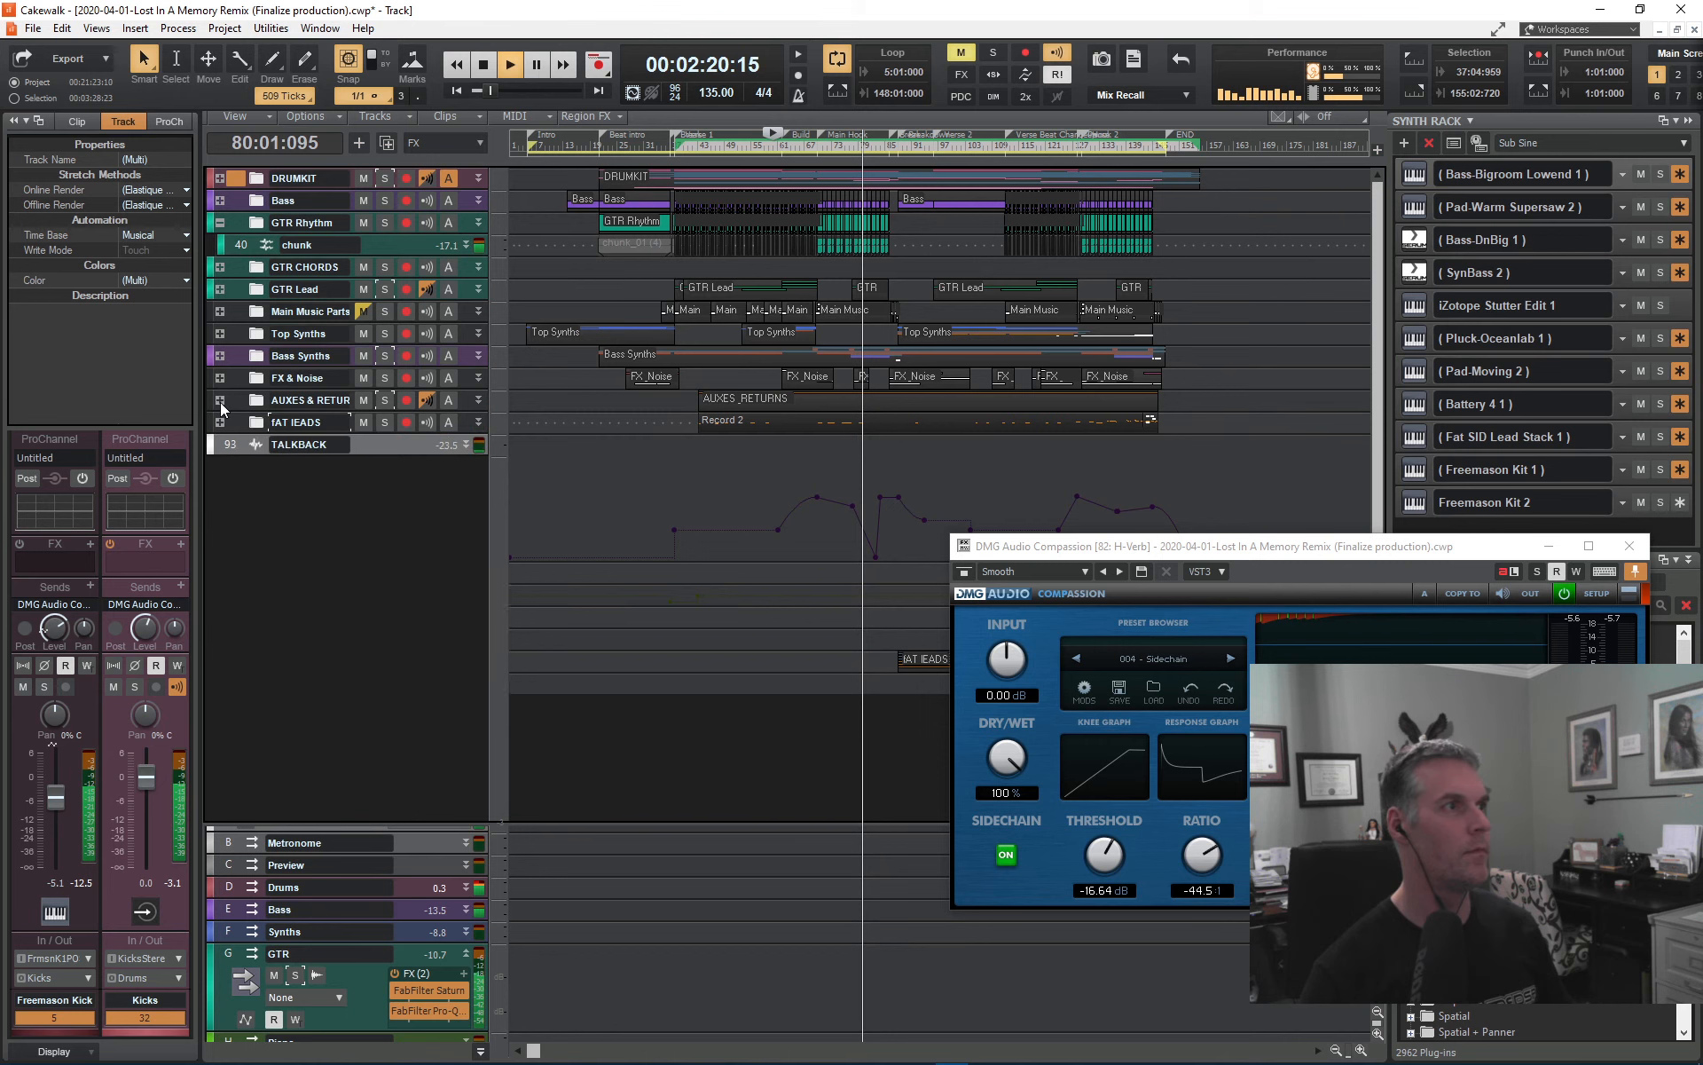
- Rename the lead synth folder as Fat Leads, minimize its Fat Sid Lead Main track and collapse the folder
left_click(220, 422)
double_click(297, 422)
type("Fat Leads")
key("Return")
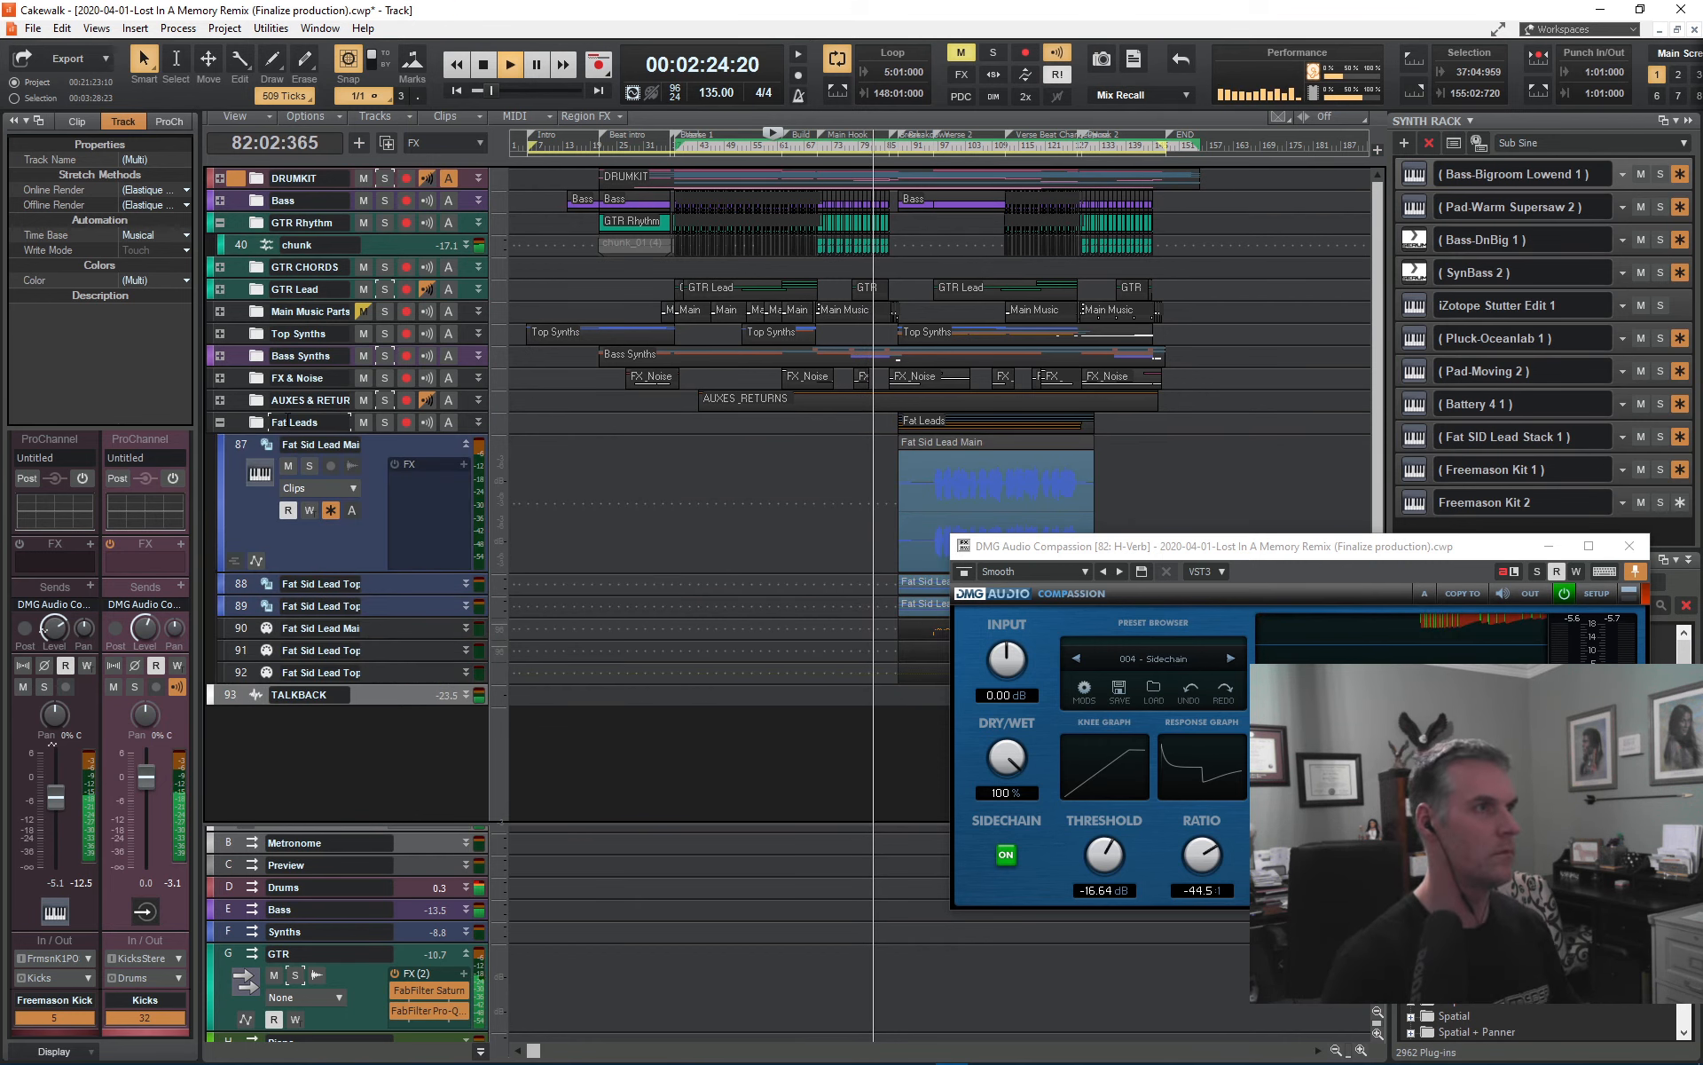
left_click(466, 444)
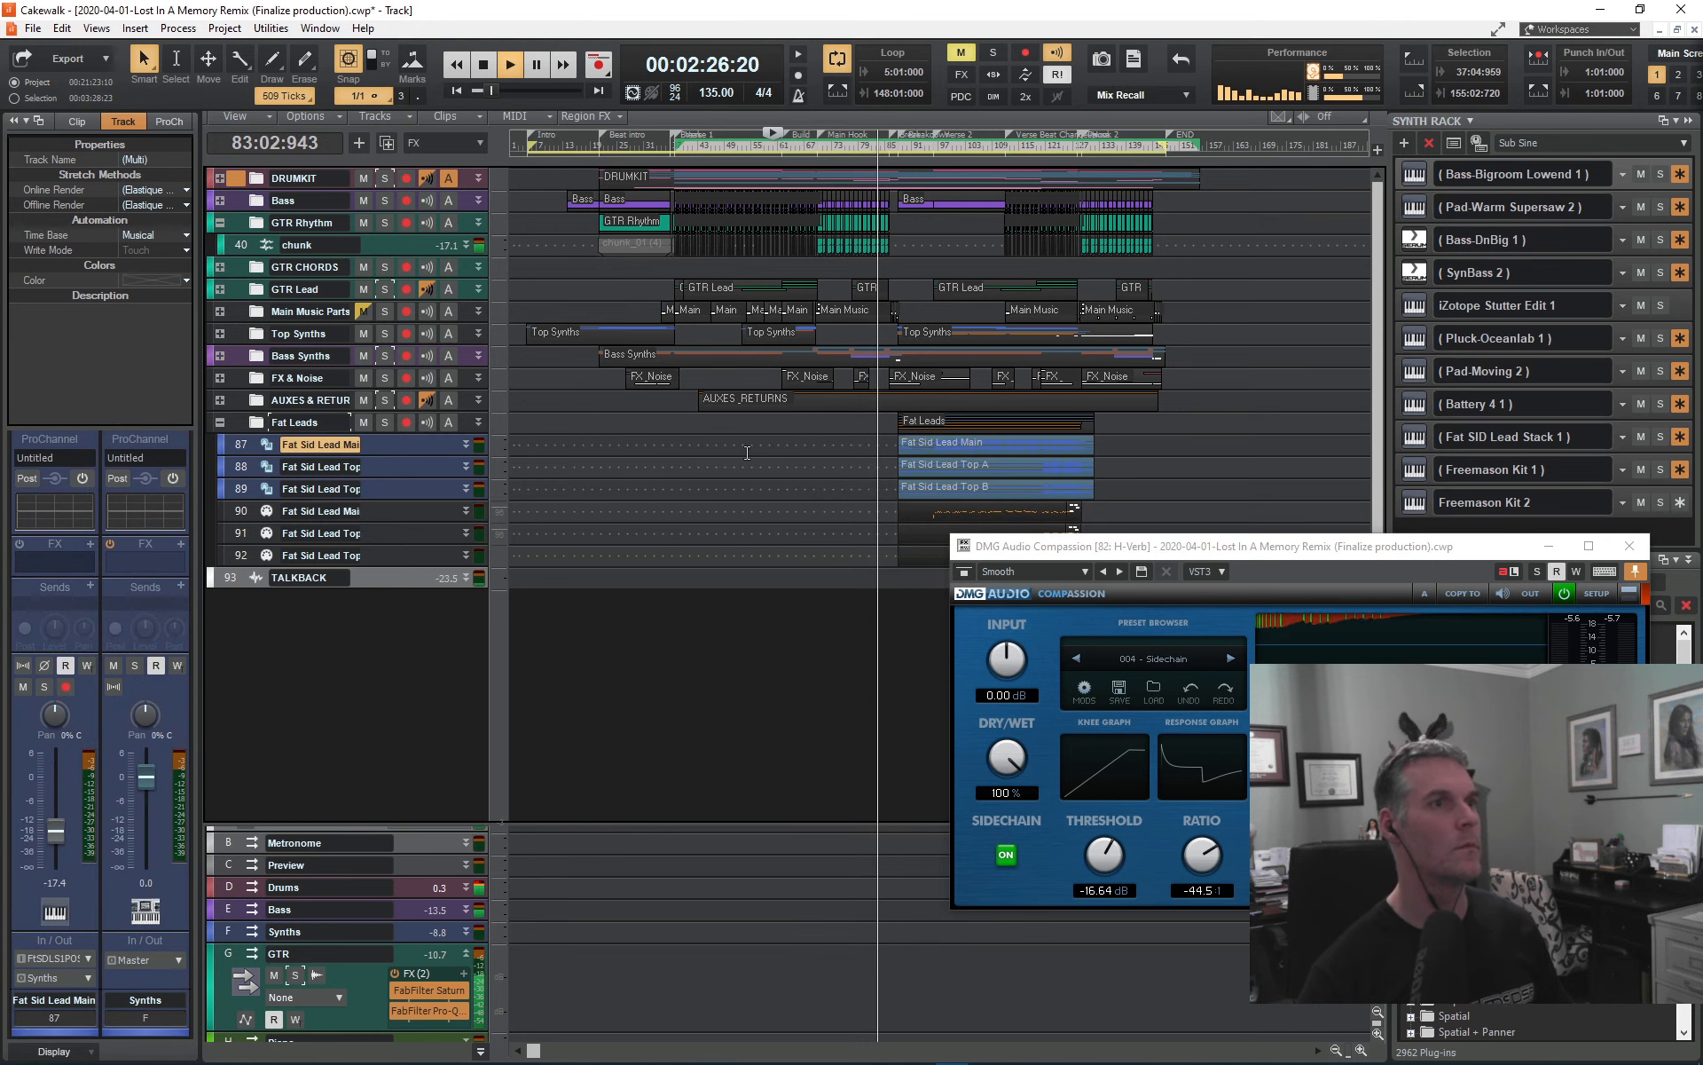
left_click(220, 424)
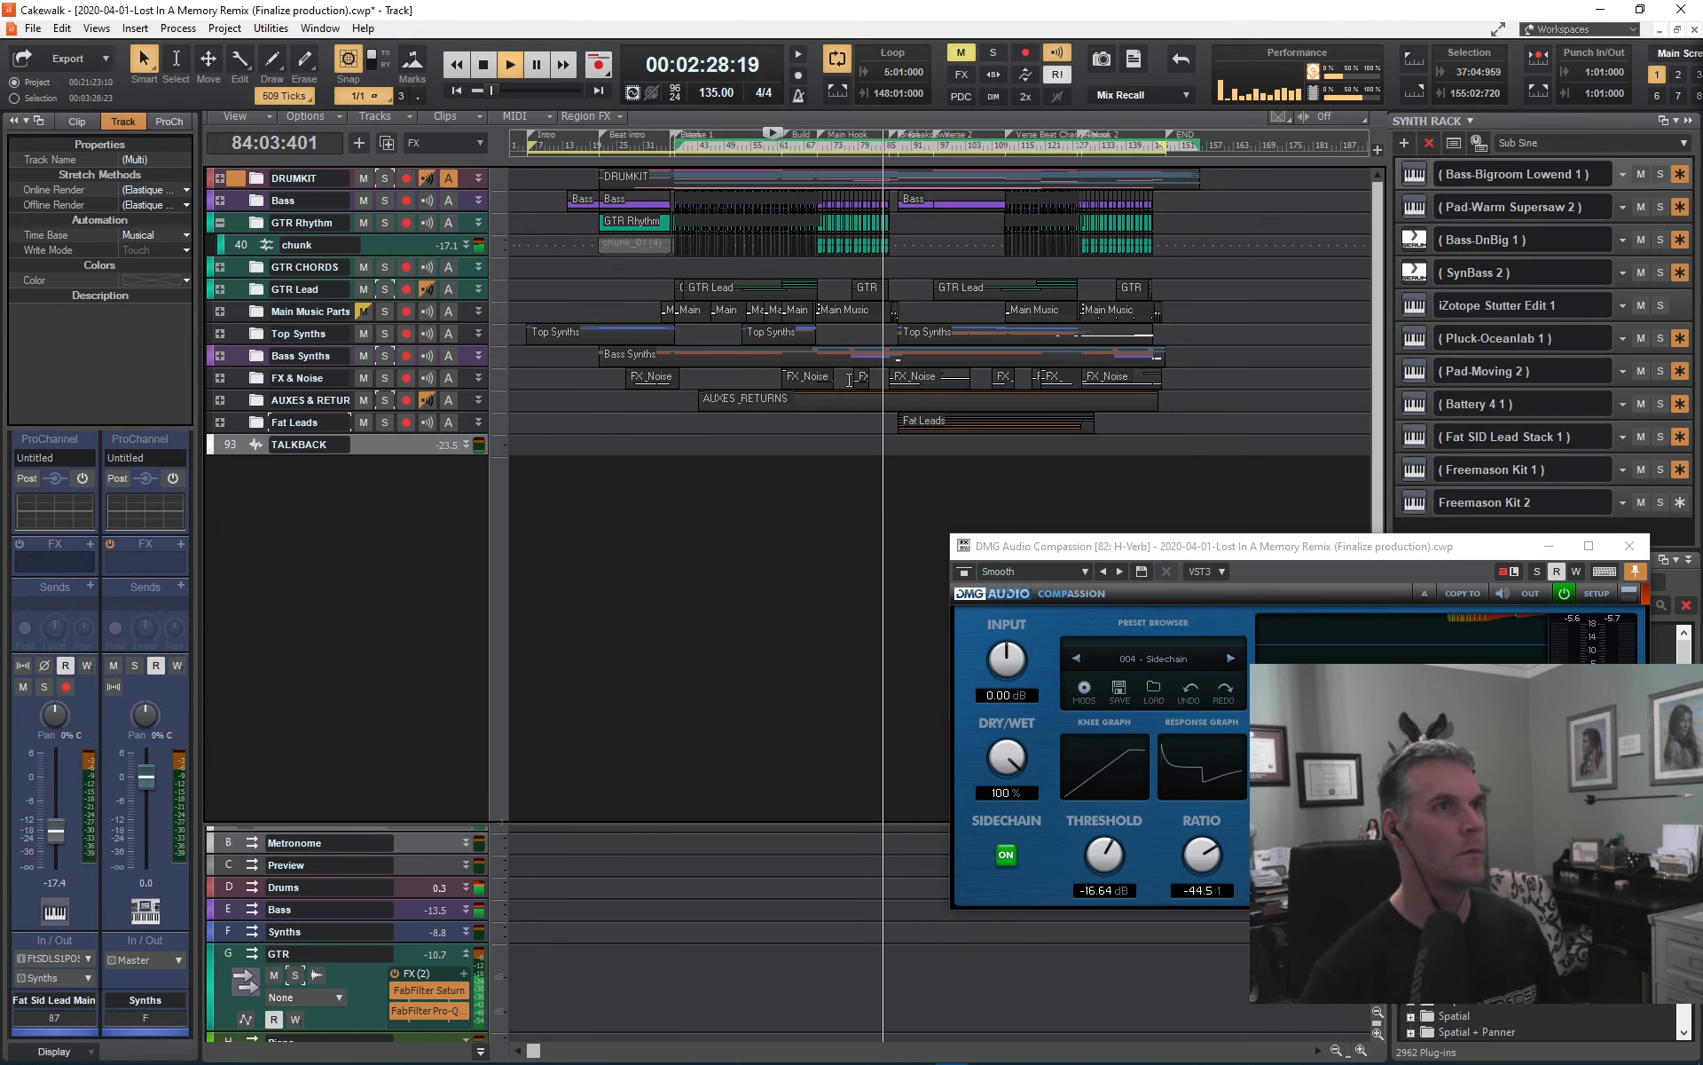
- Stop playback, drop the Freemason Kick's compressor send to its minimum after the main hook near bar 88, and save the project
left_click_drag(1334, 548, 1120, 520)
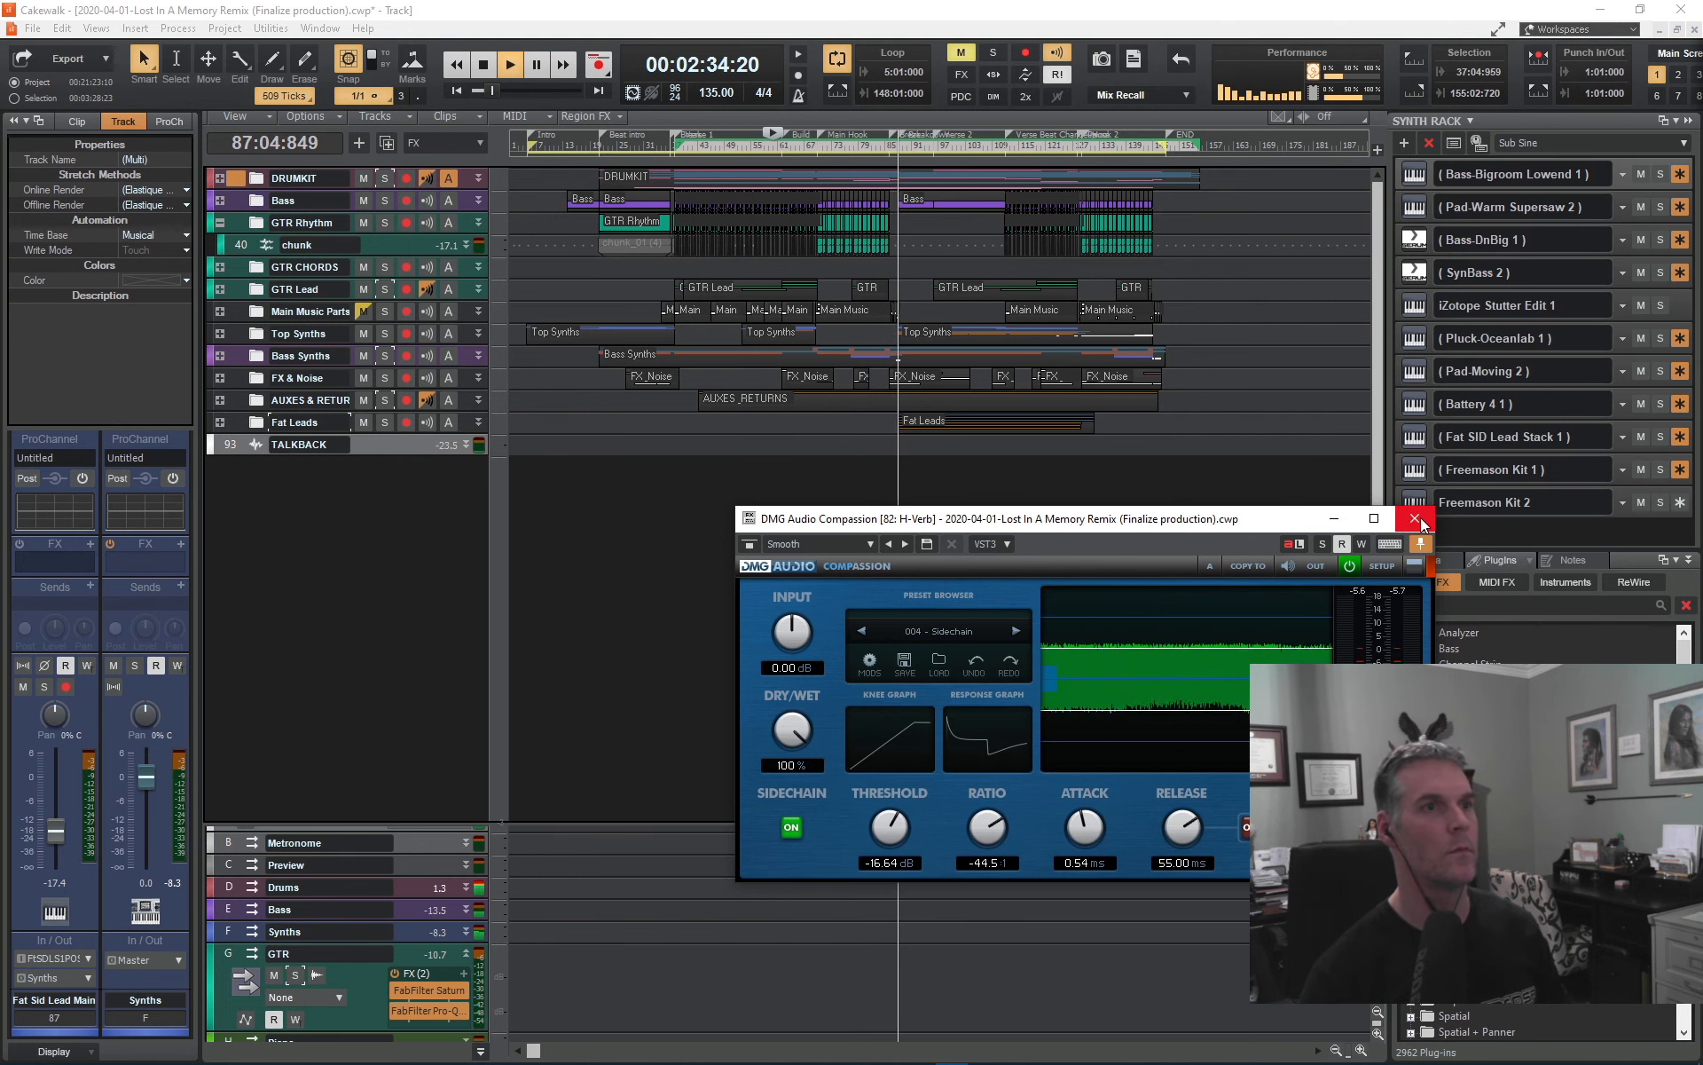
left_click(219, 178)
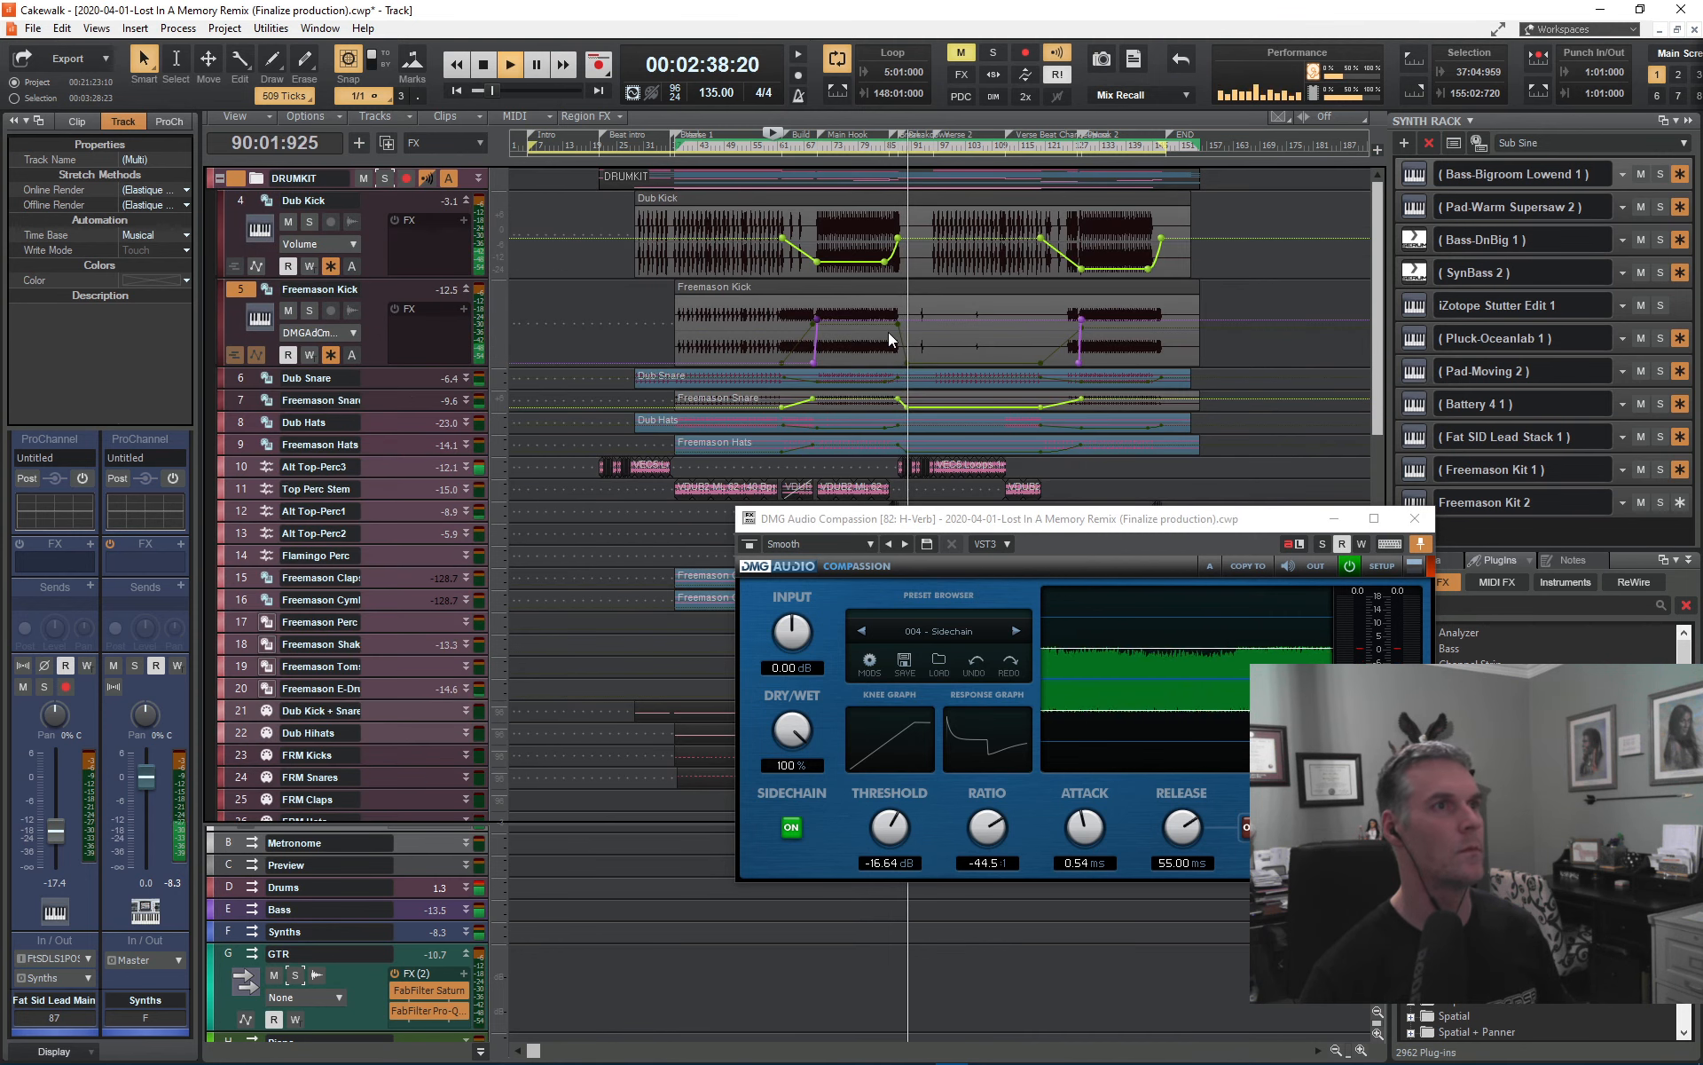
key("space")
left_click(897, 150)
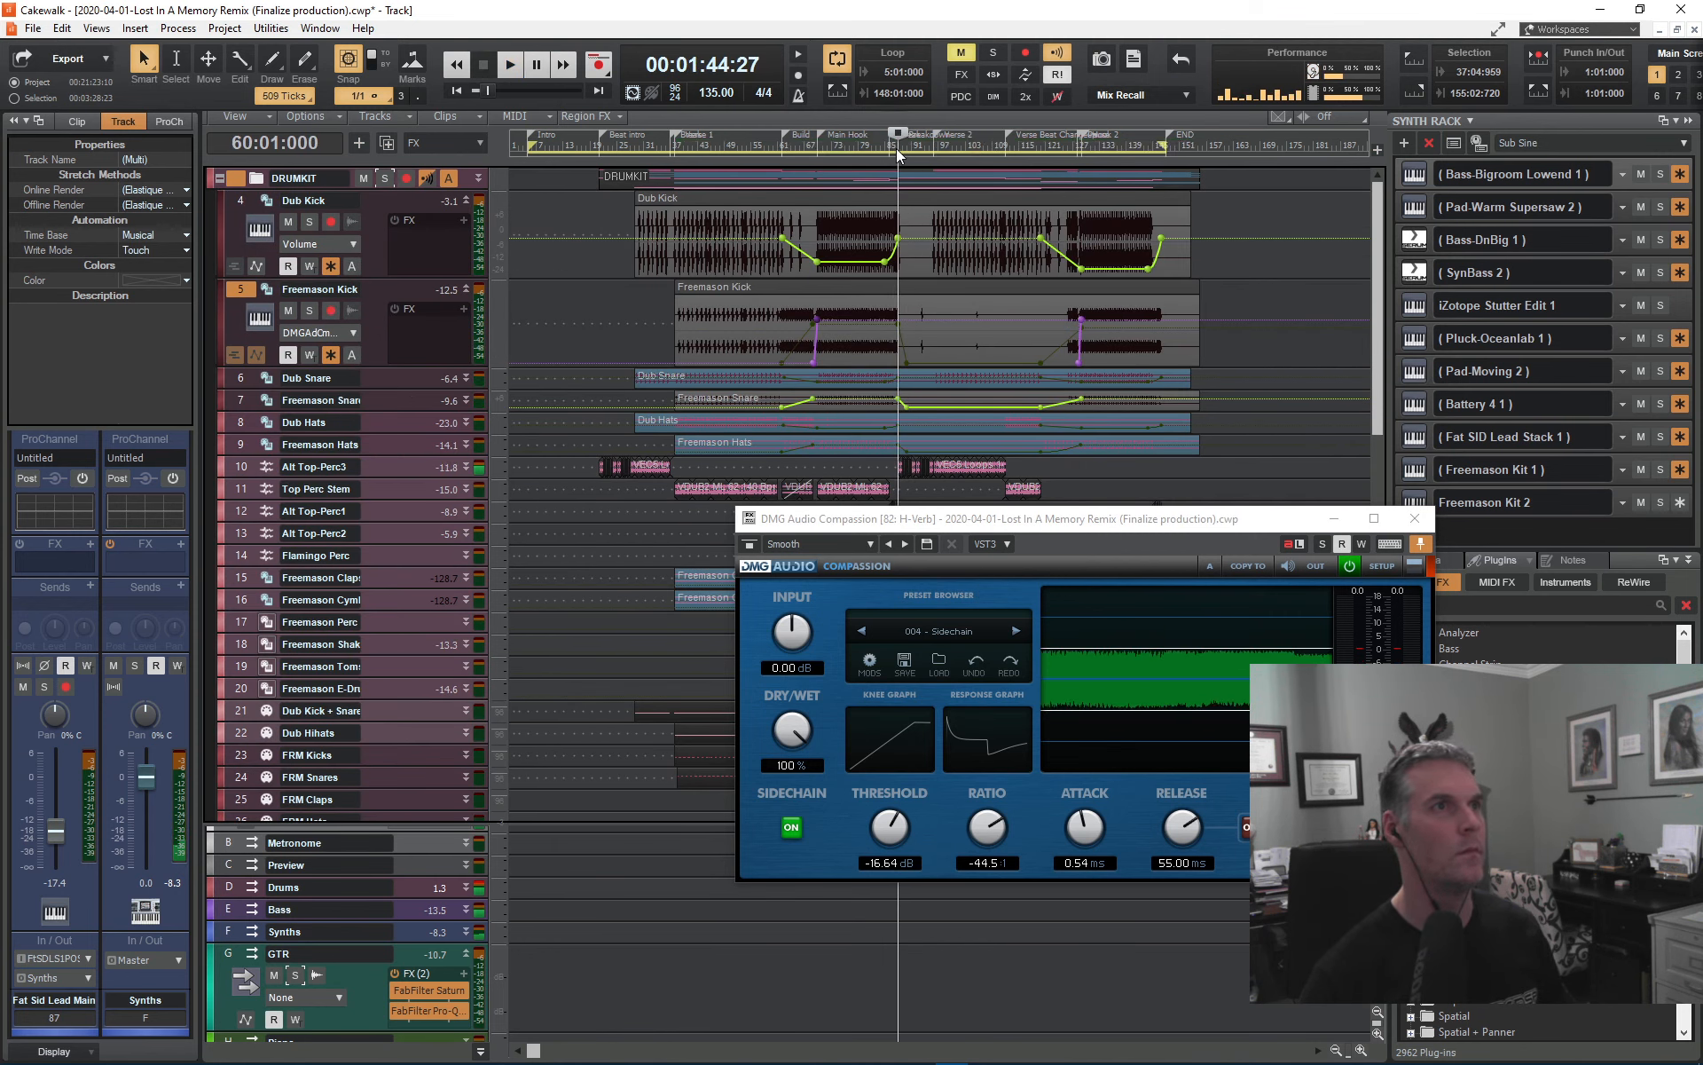
left_click(903, 319)
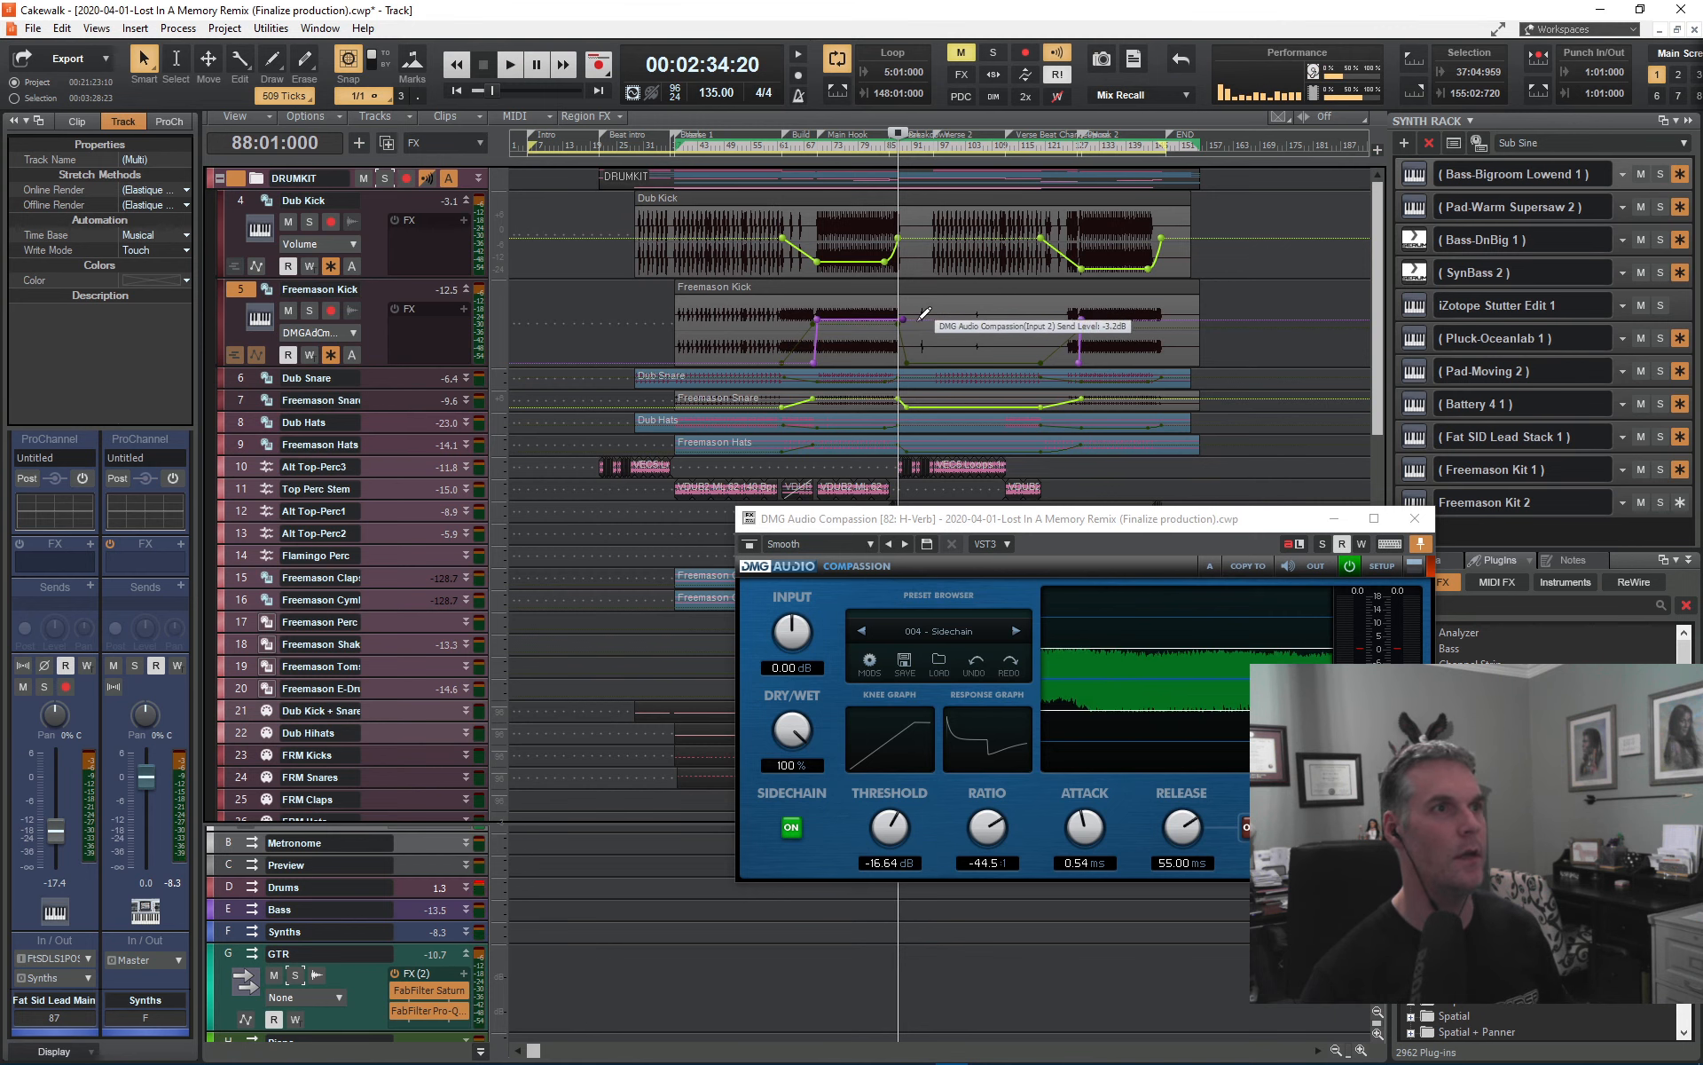
left_click_drag(903, 319, 903, 448)
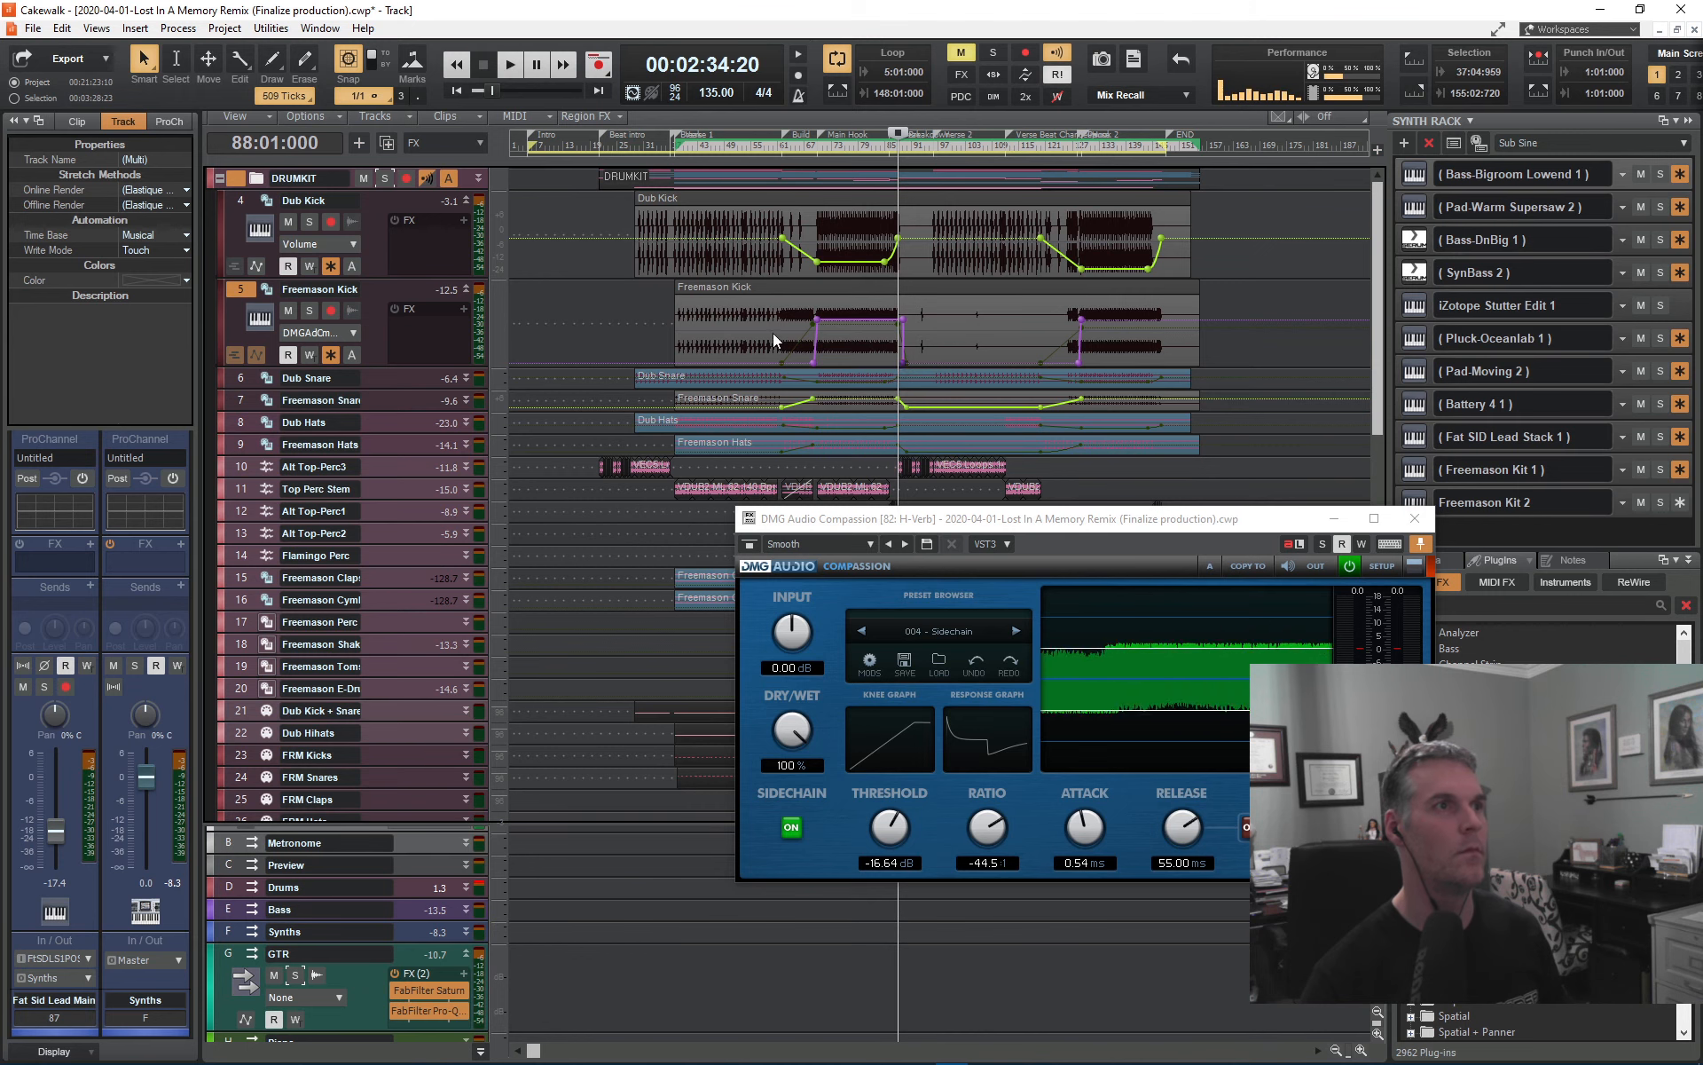
left_click(773, 333)
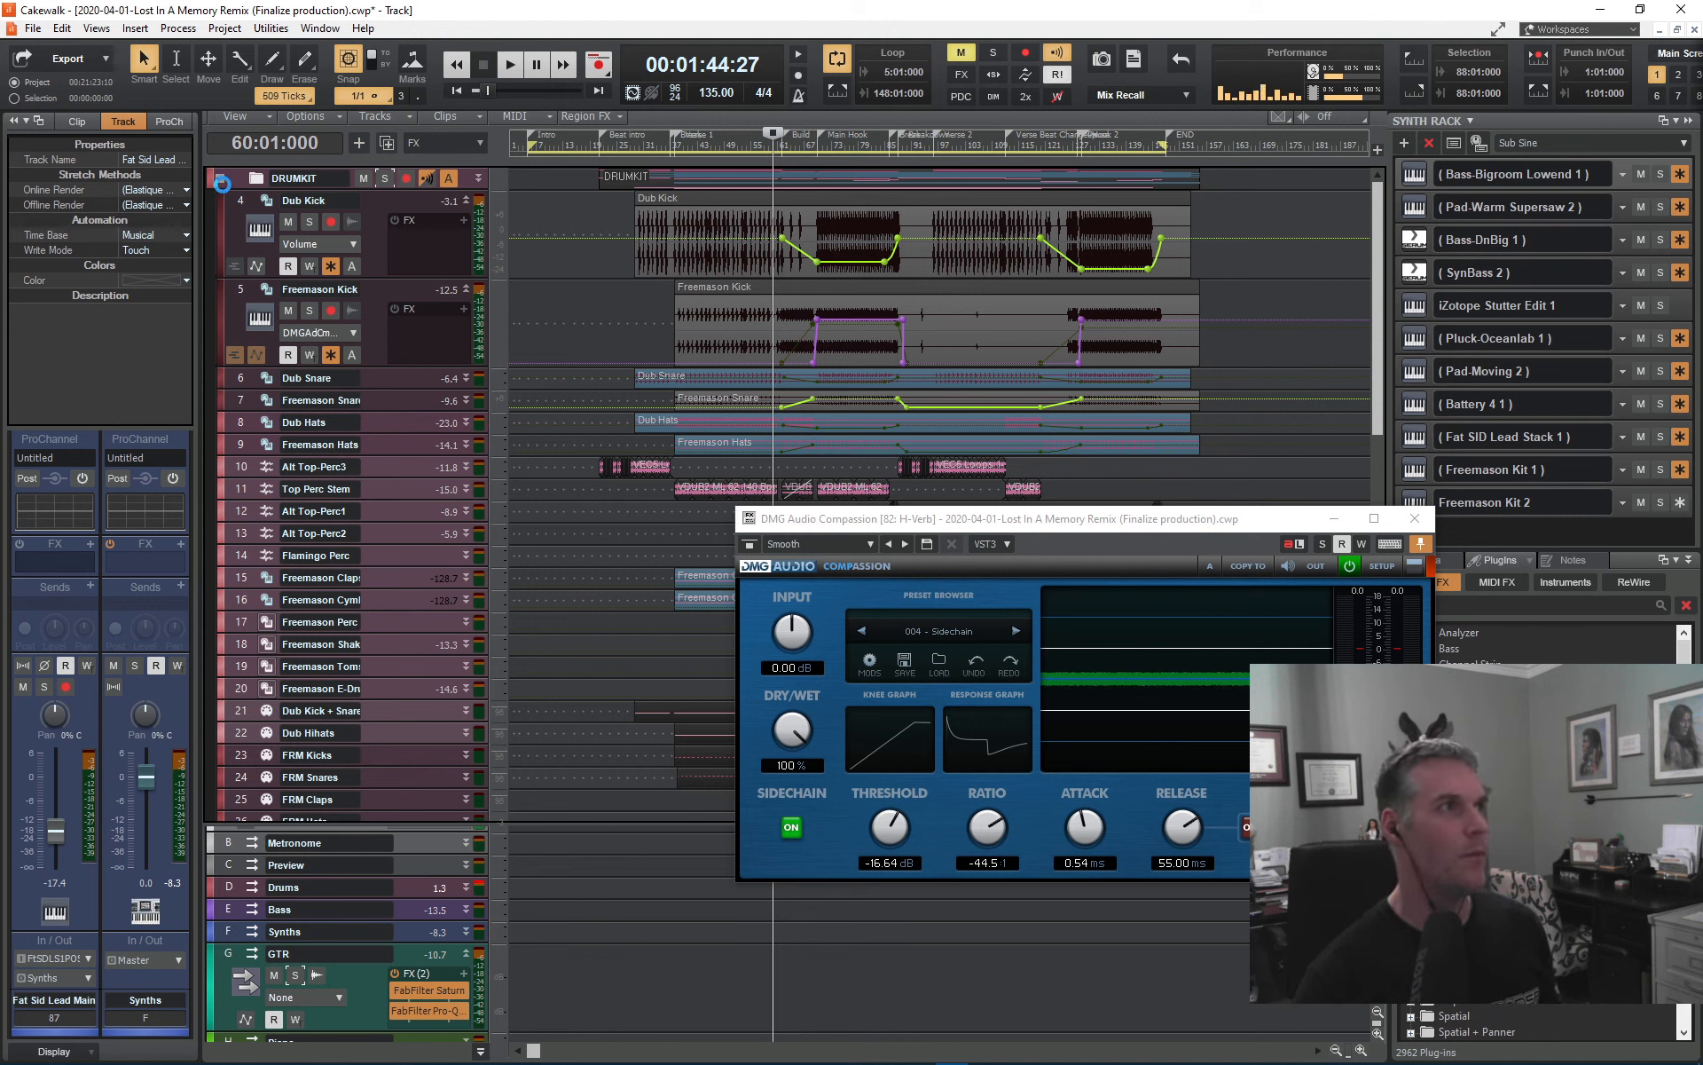
key("ctrl+s")
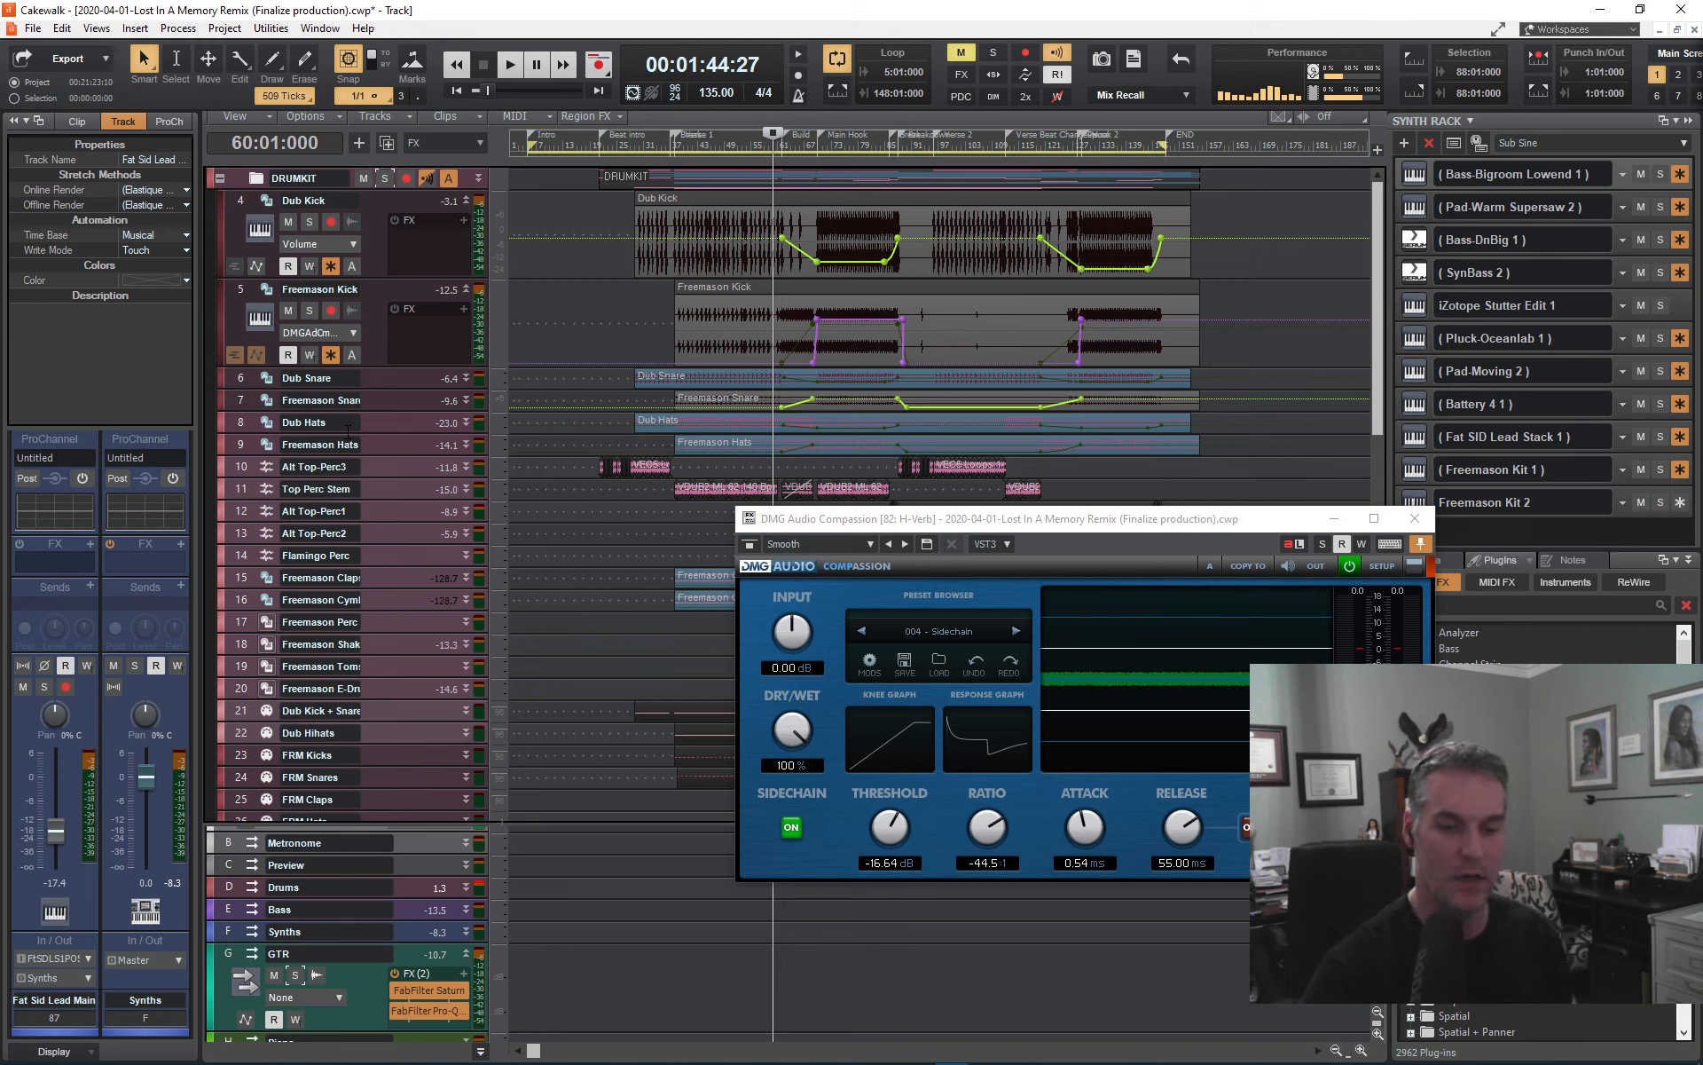
- Expand the Bass Synths folder and its SynBass track, and open that track's FabFilter Pro-Q 2 equalizer
mouse_move(426, 1060)
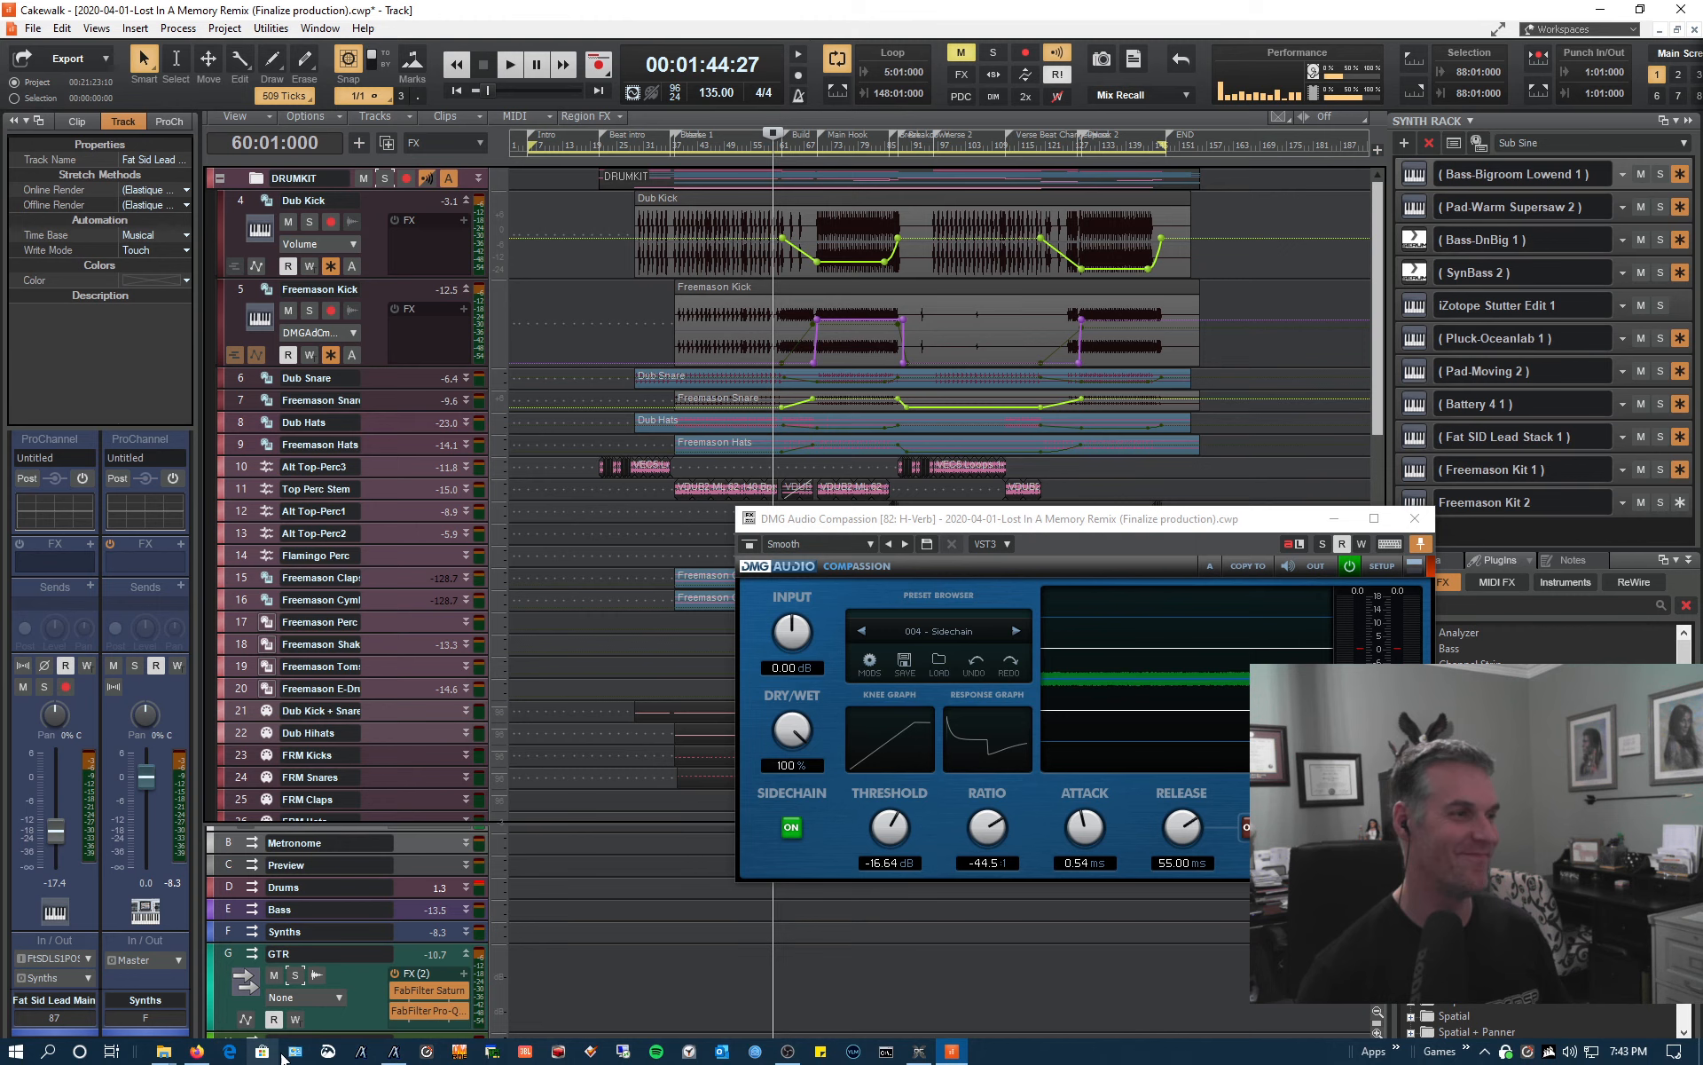
scroll(802, 912, "down", 2)
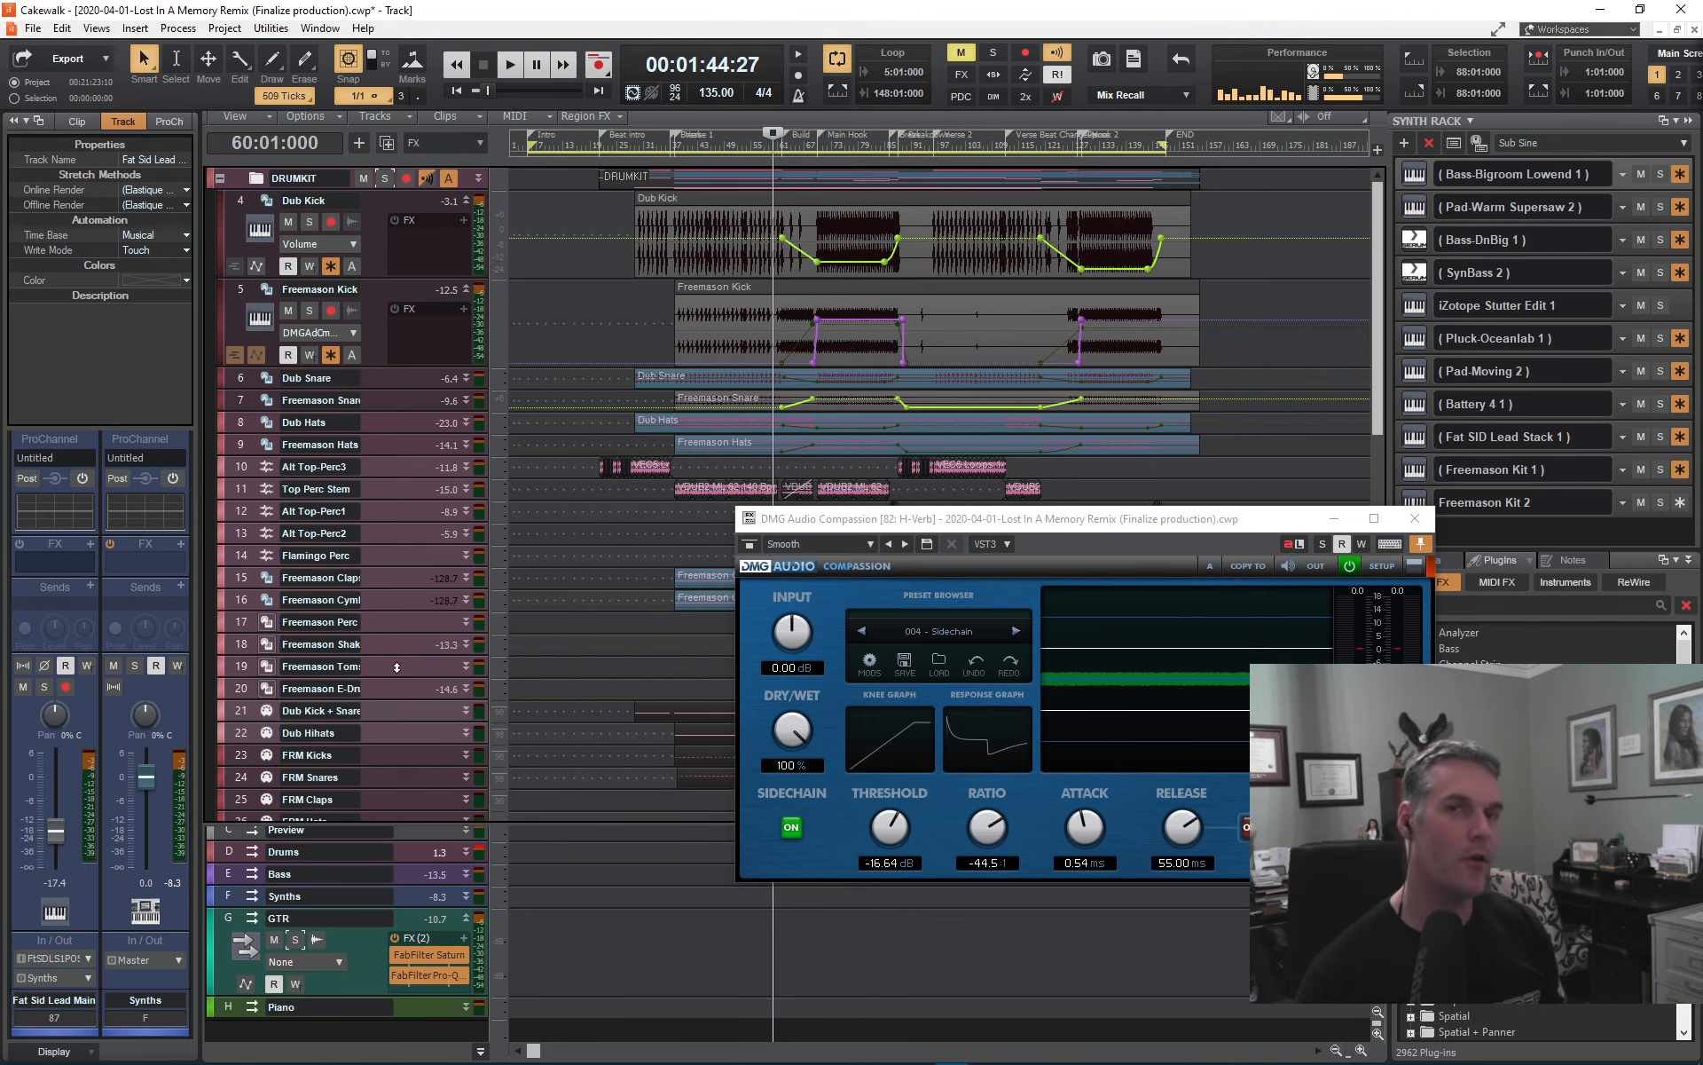
scroll(396, 666, "down", 3)
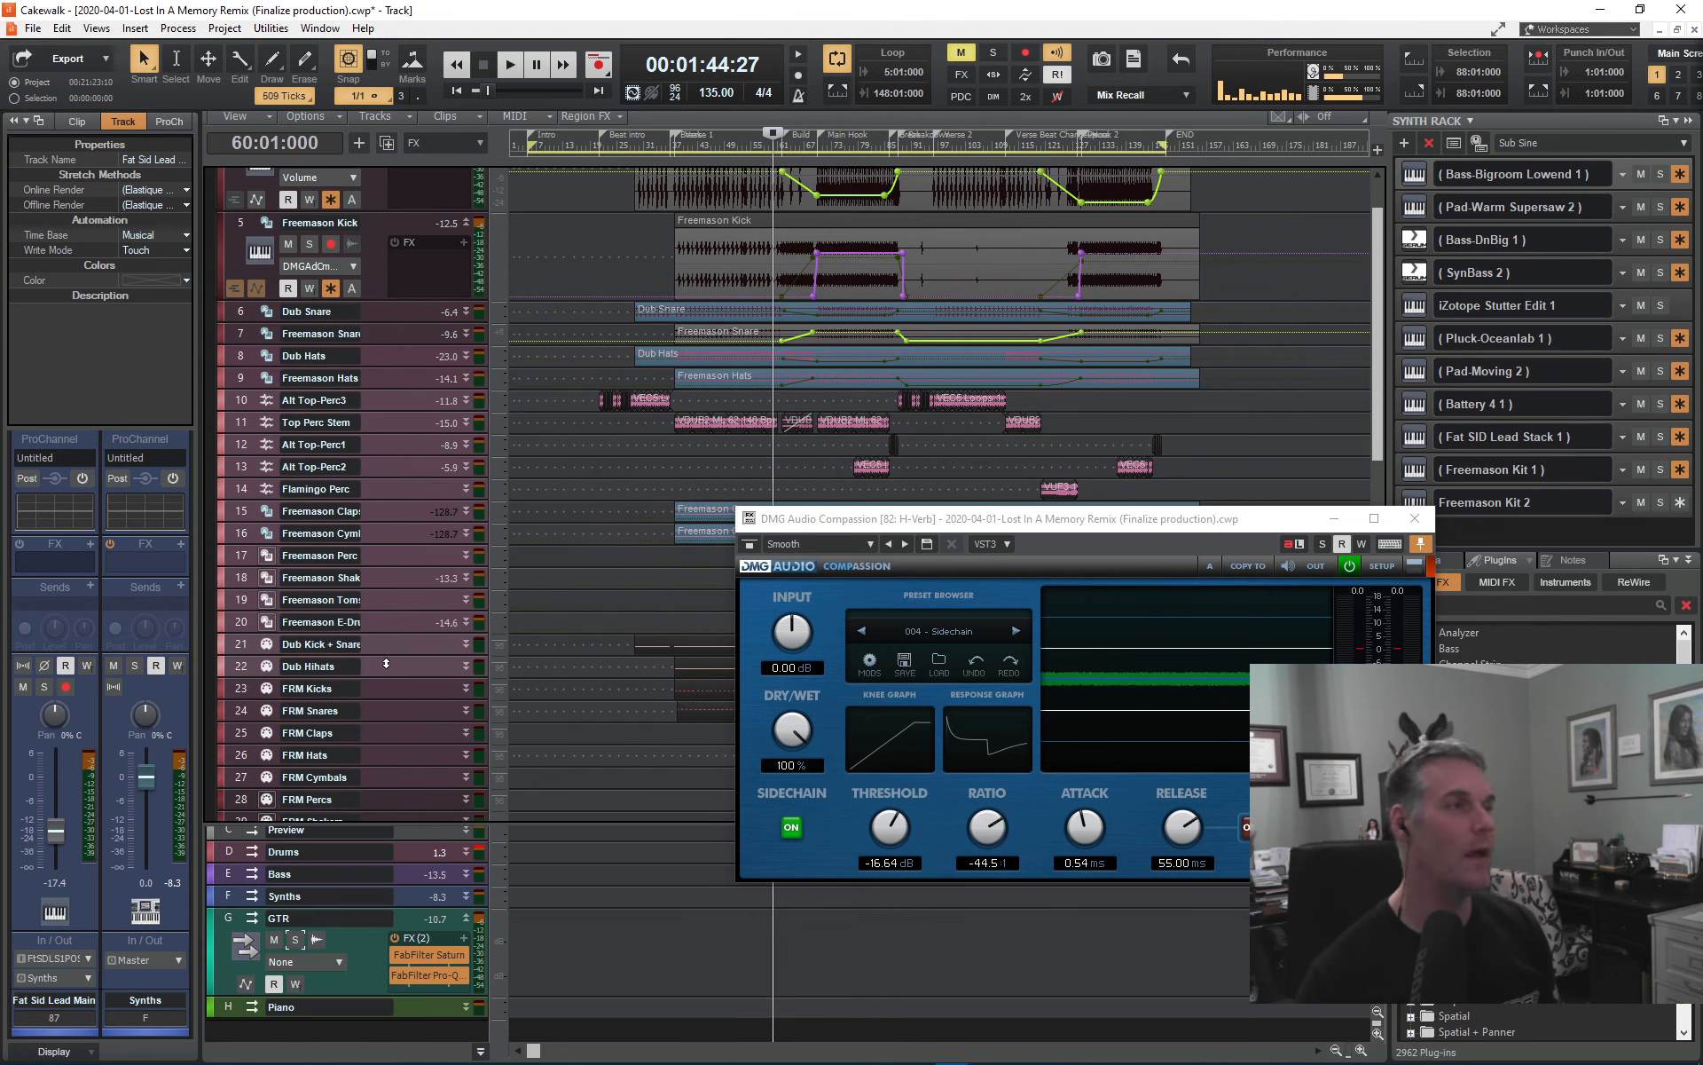
scroll(392, 667, "down", 10)
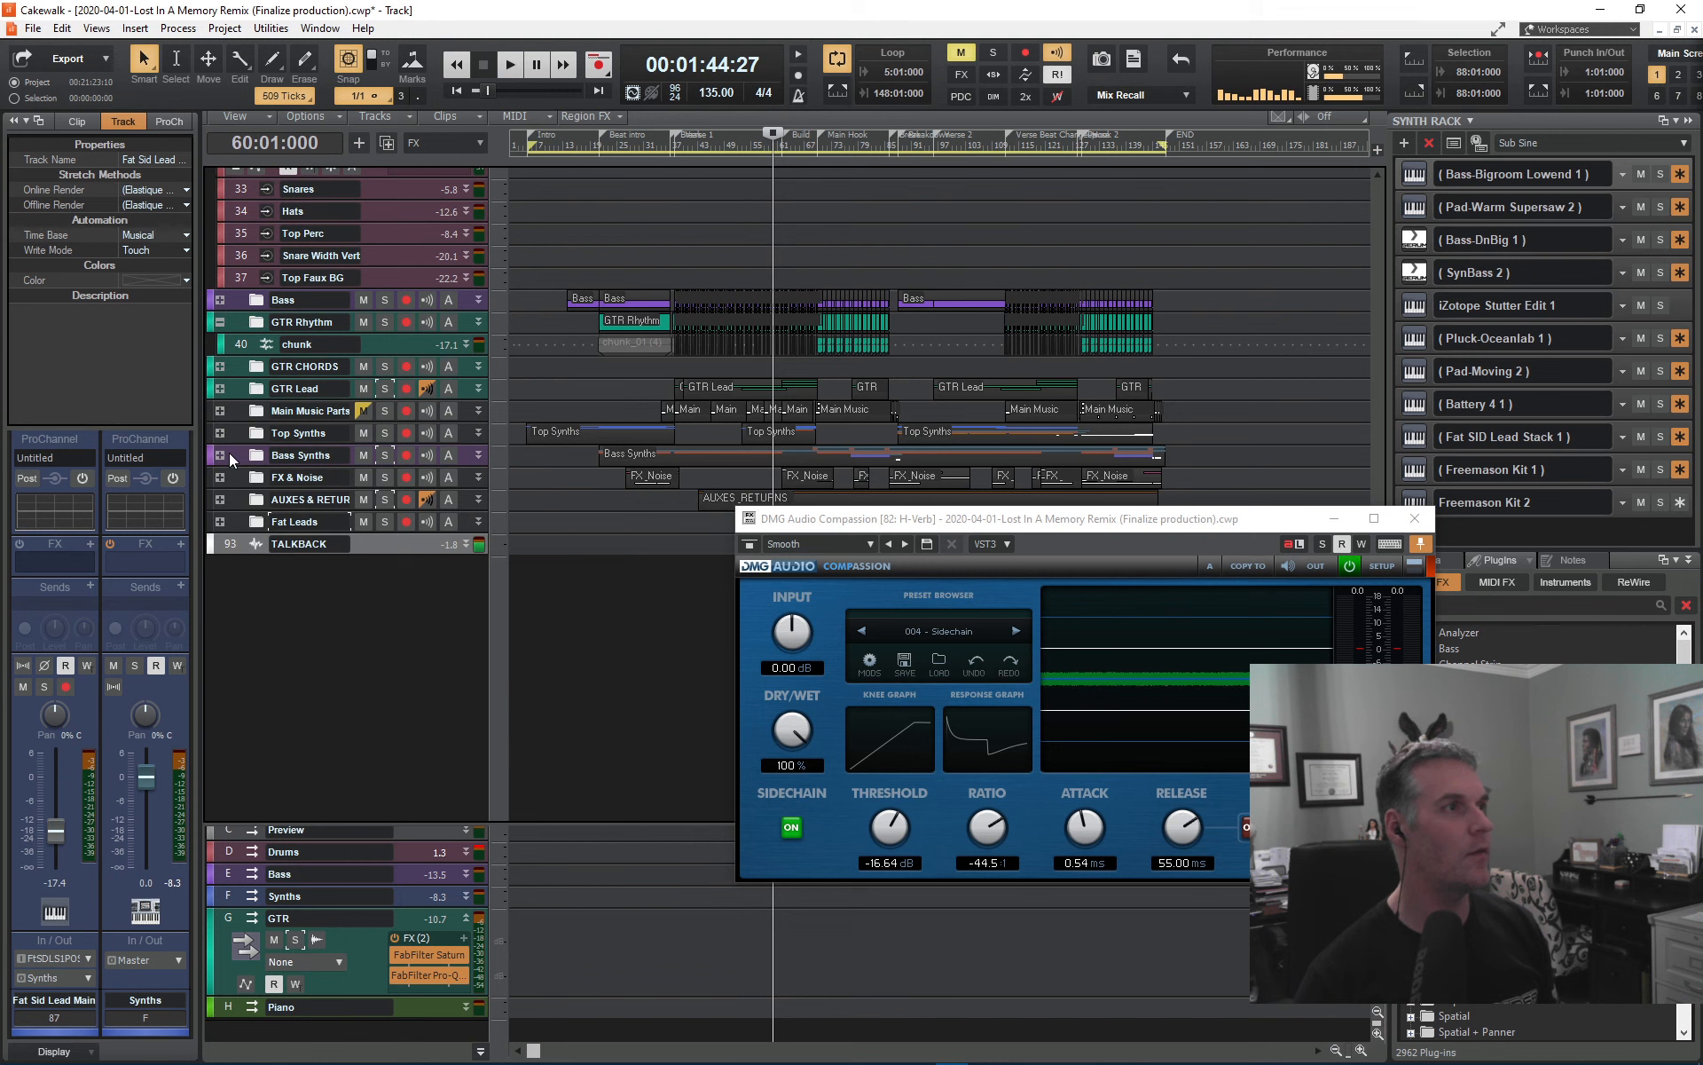
left_click(220, 456)
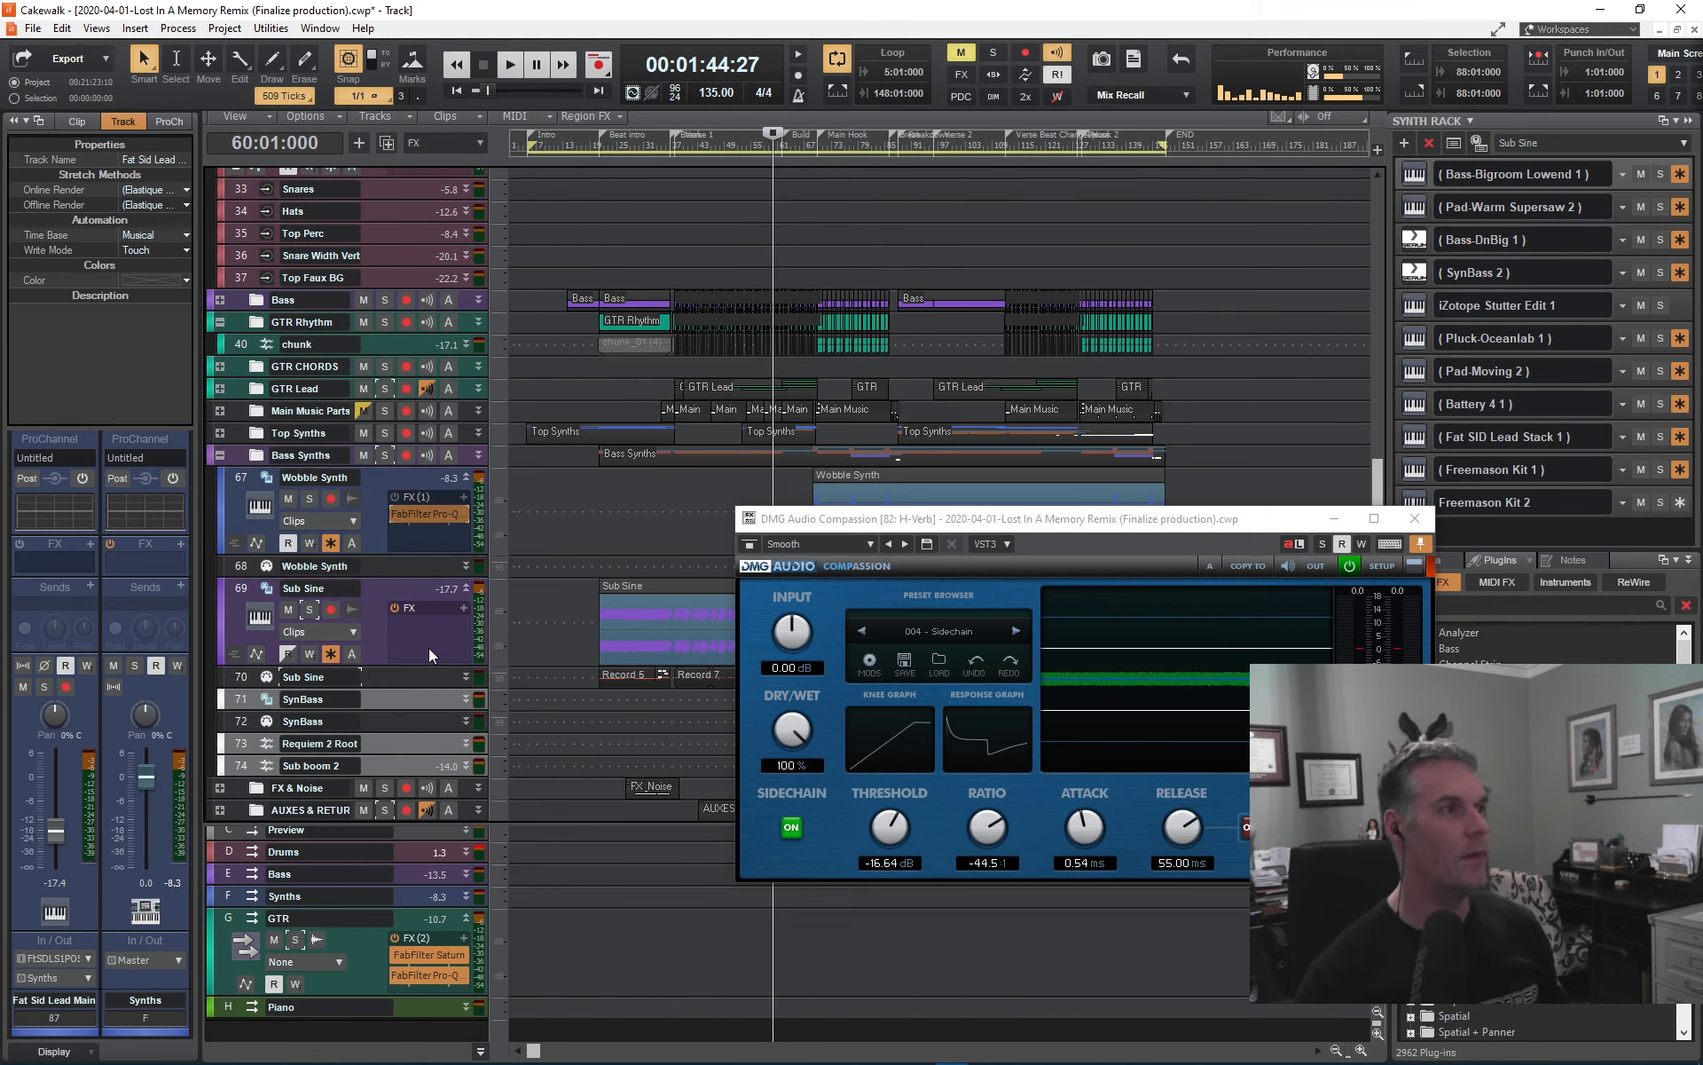
left_click(462, 698)
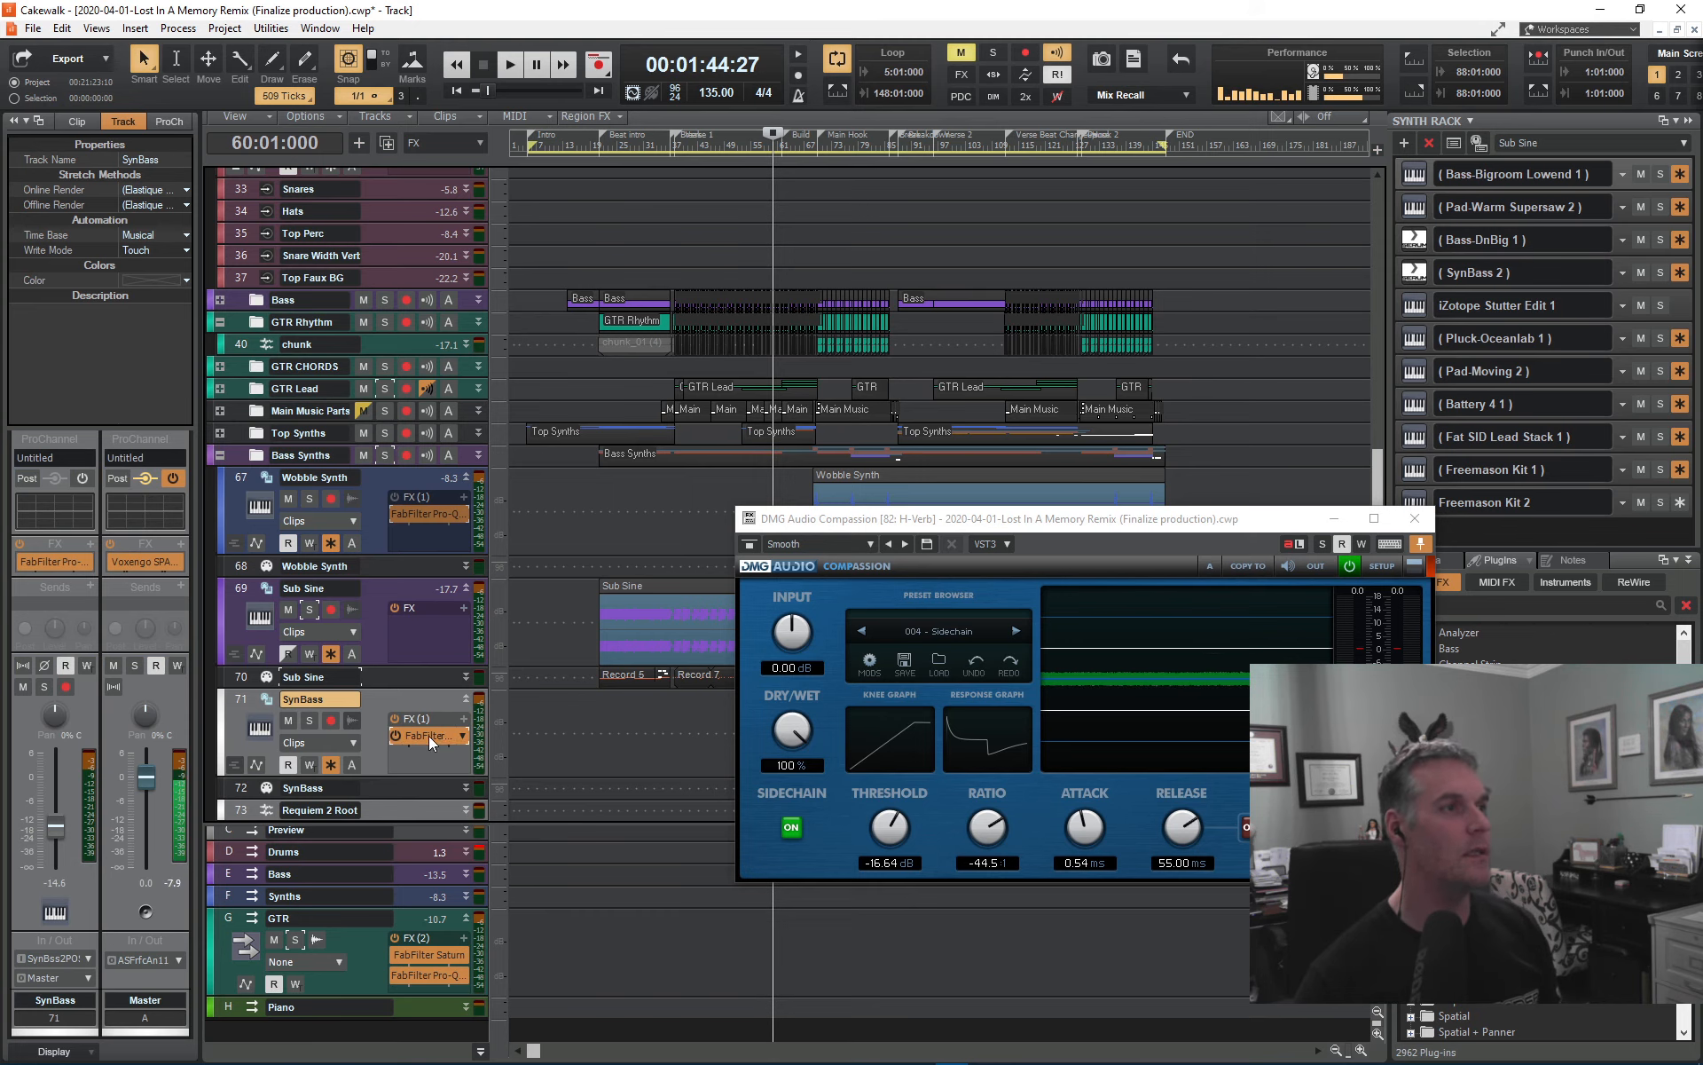
double_click(429, 736)
left_click_drag(1232, 295, 977, 263)
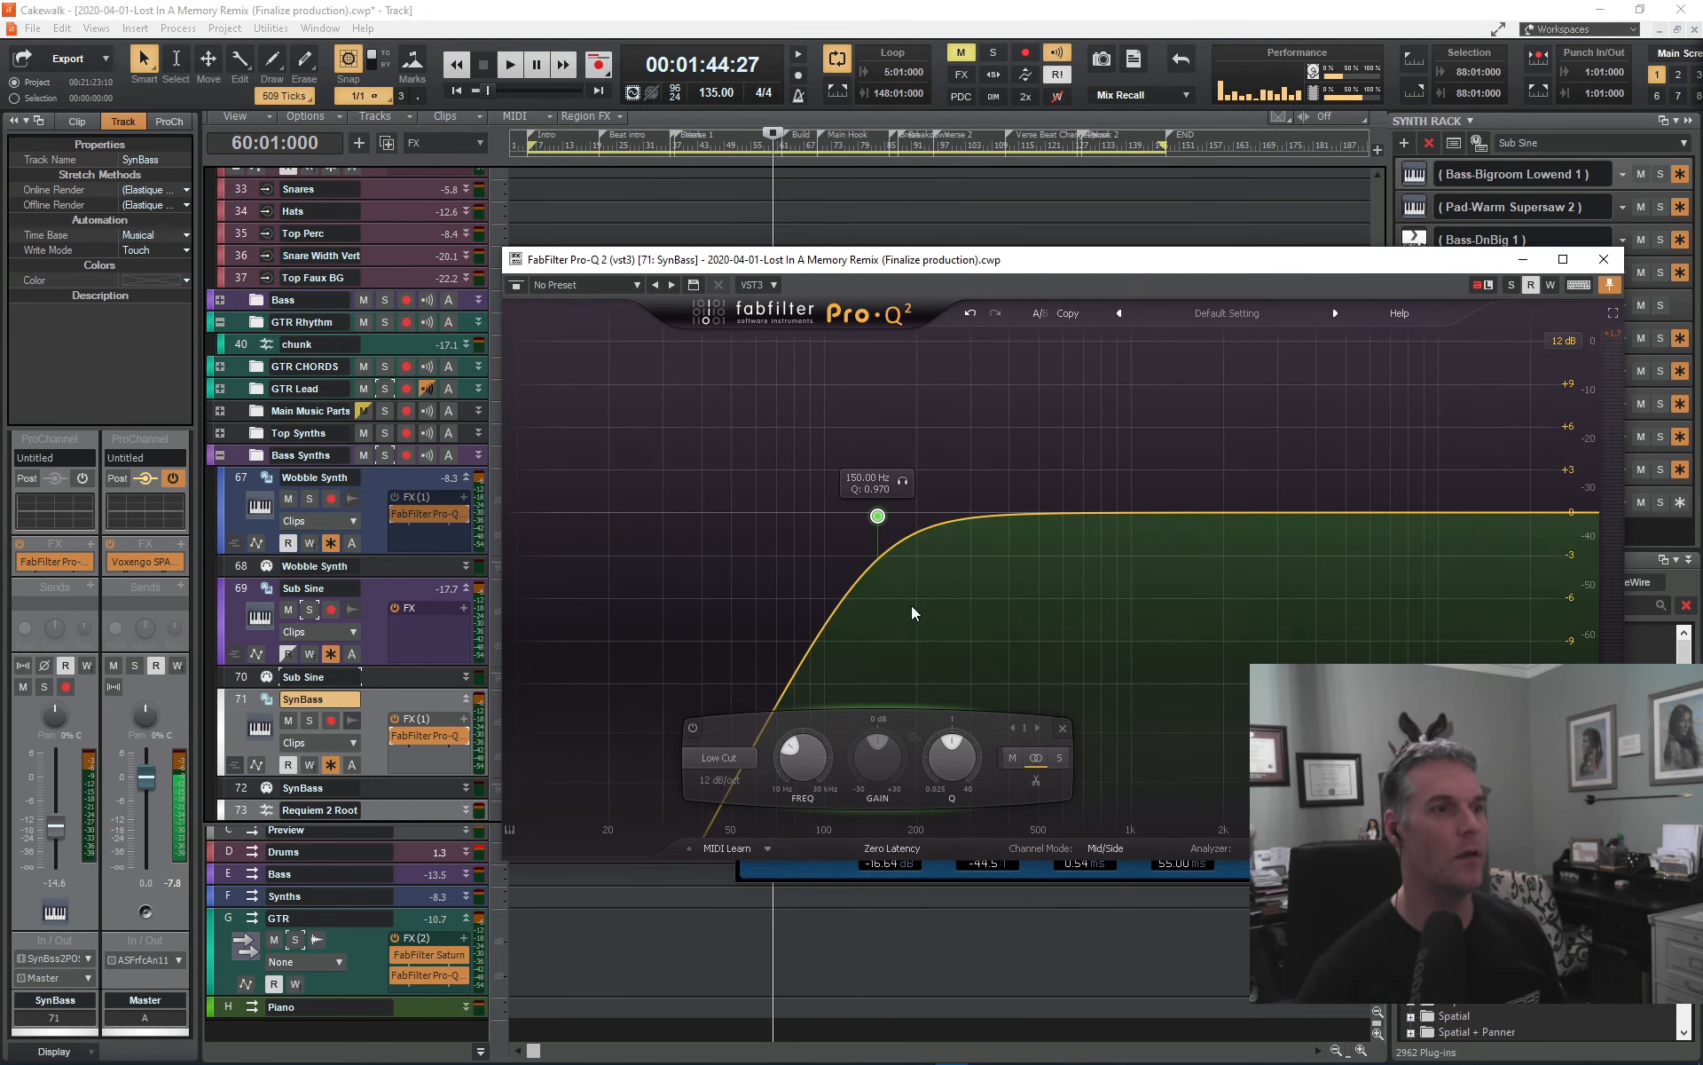
- Solo the SynBass track, play it from bar 78 in the main hook, and collapse the browser beside its equalizer
left_click(308, 719)
left_click(804, 666)
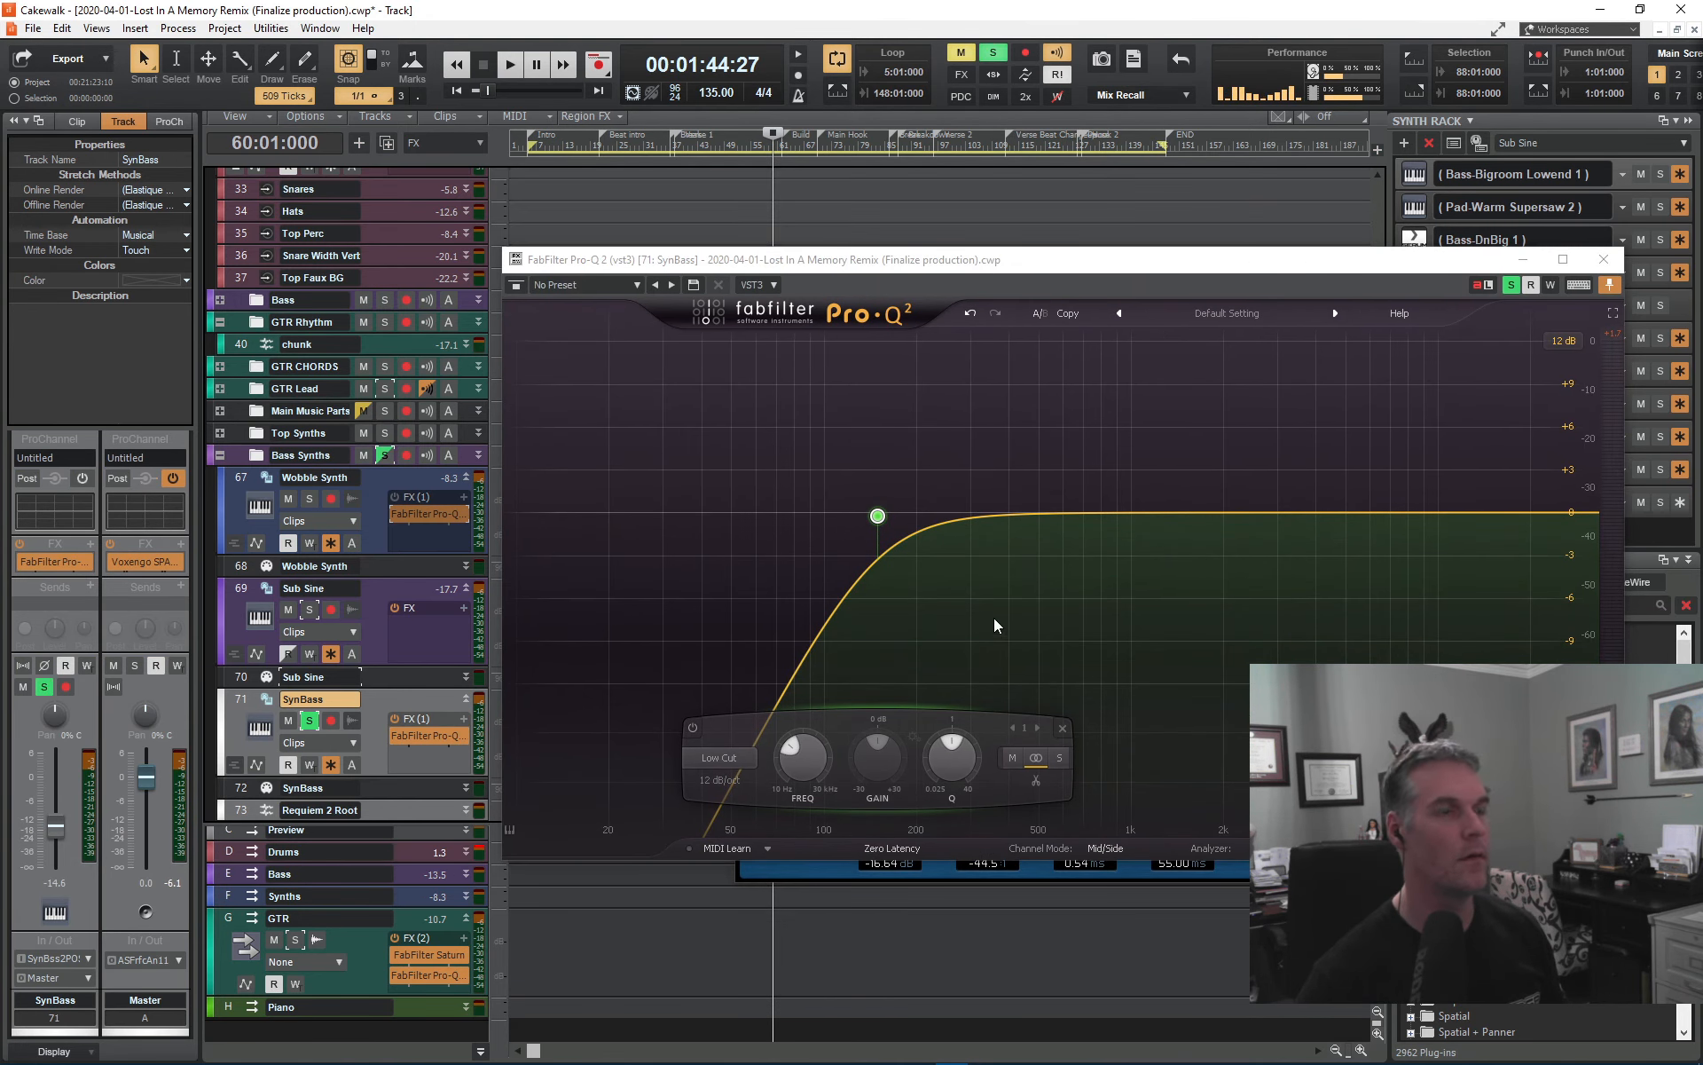
key("space")
left_click(848, 145)
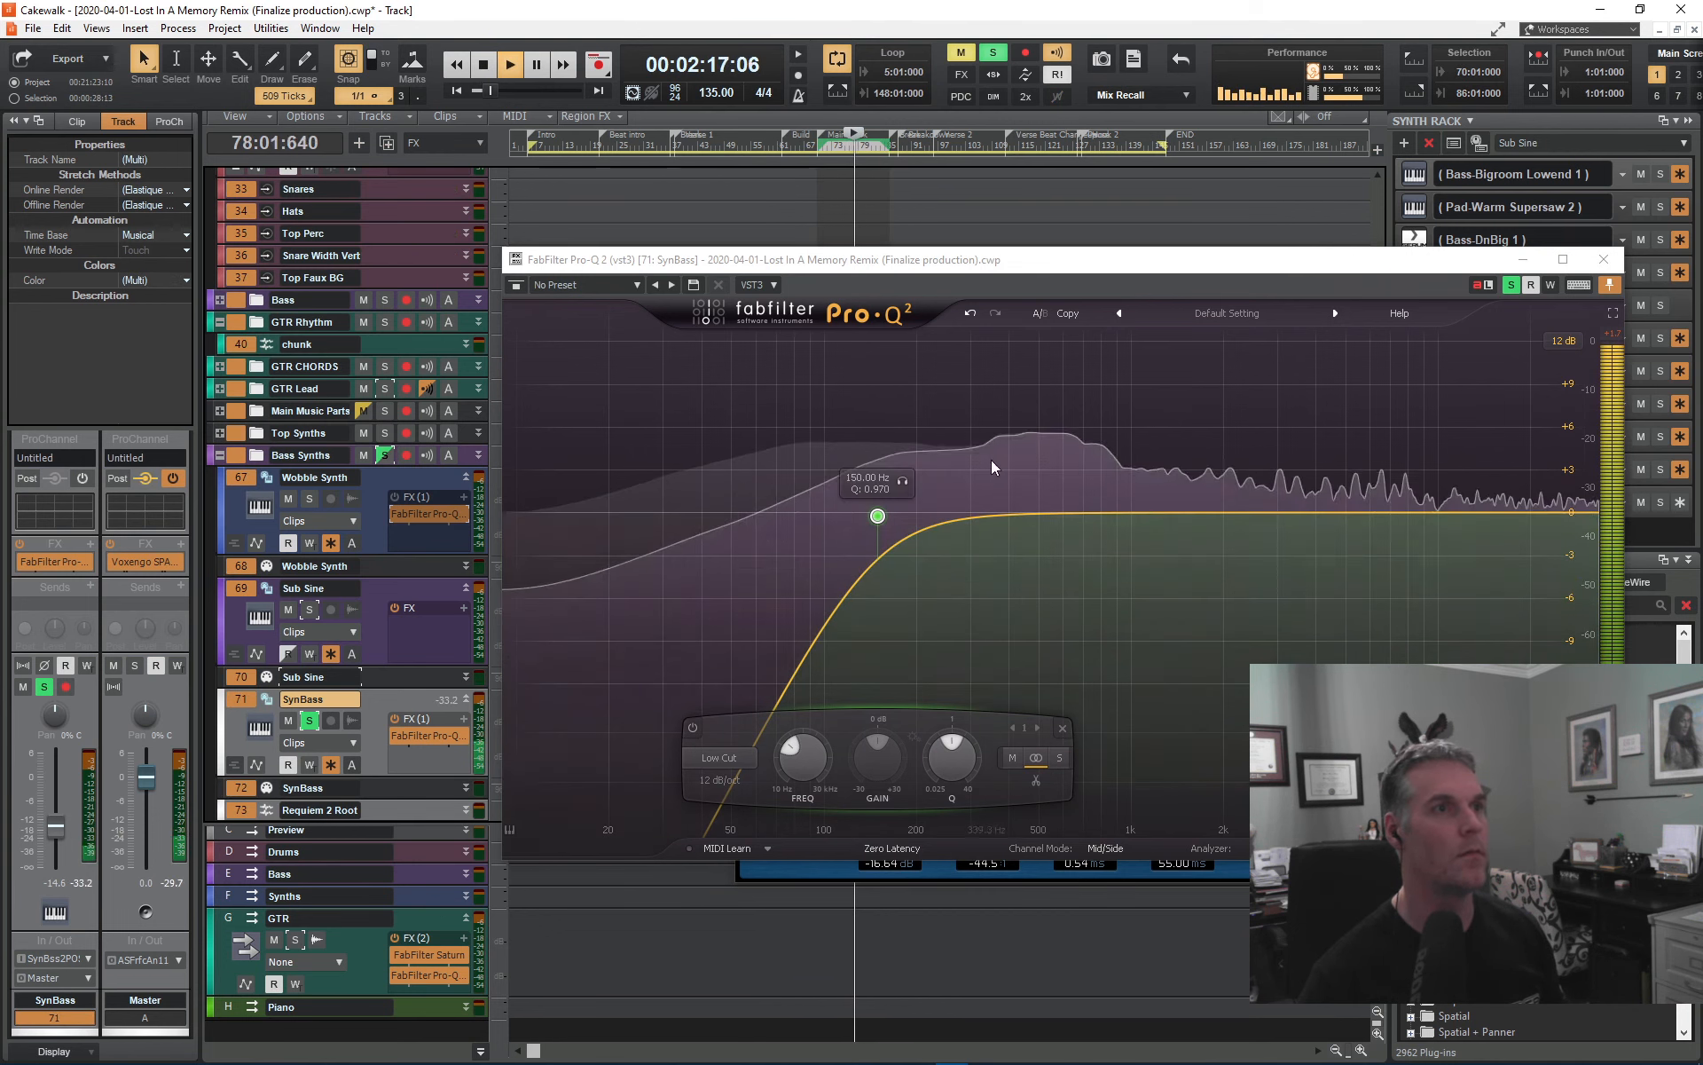
left_click_drag(1017, 269, 1038, 237)
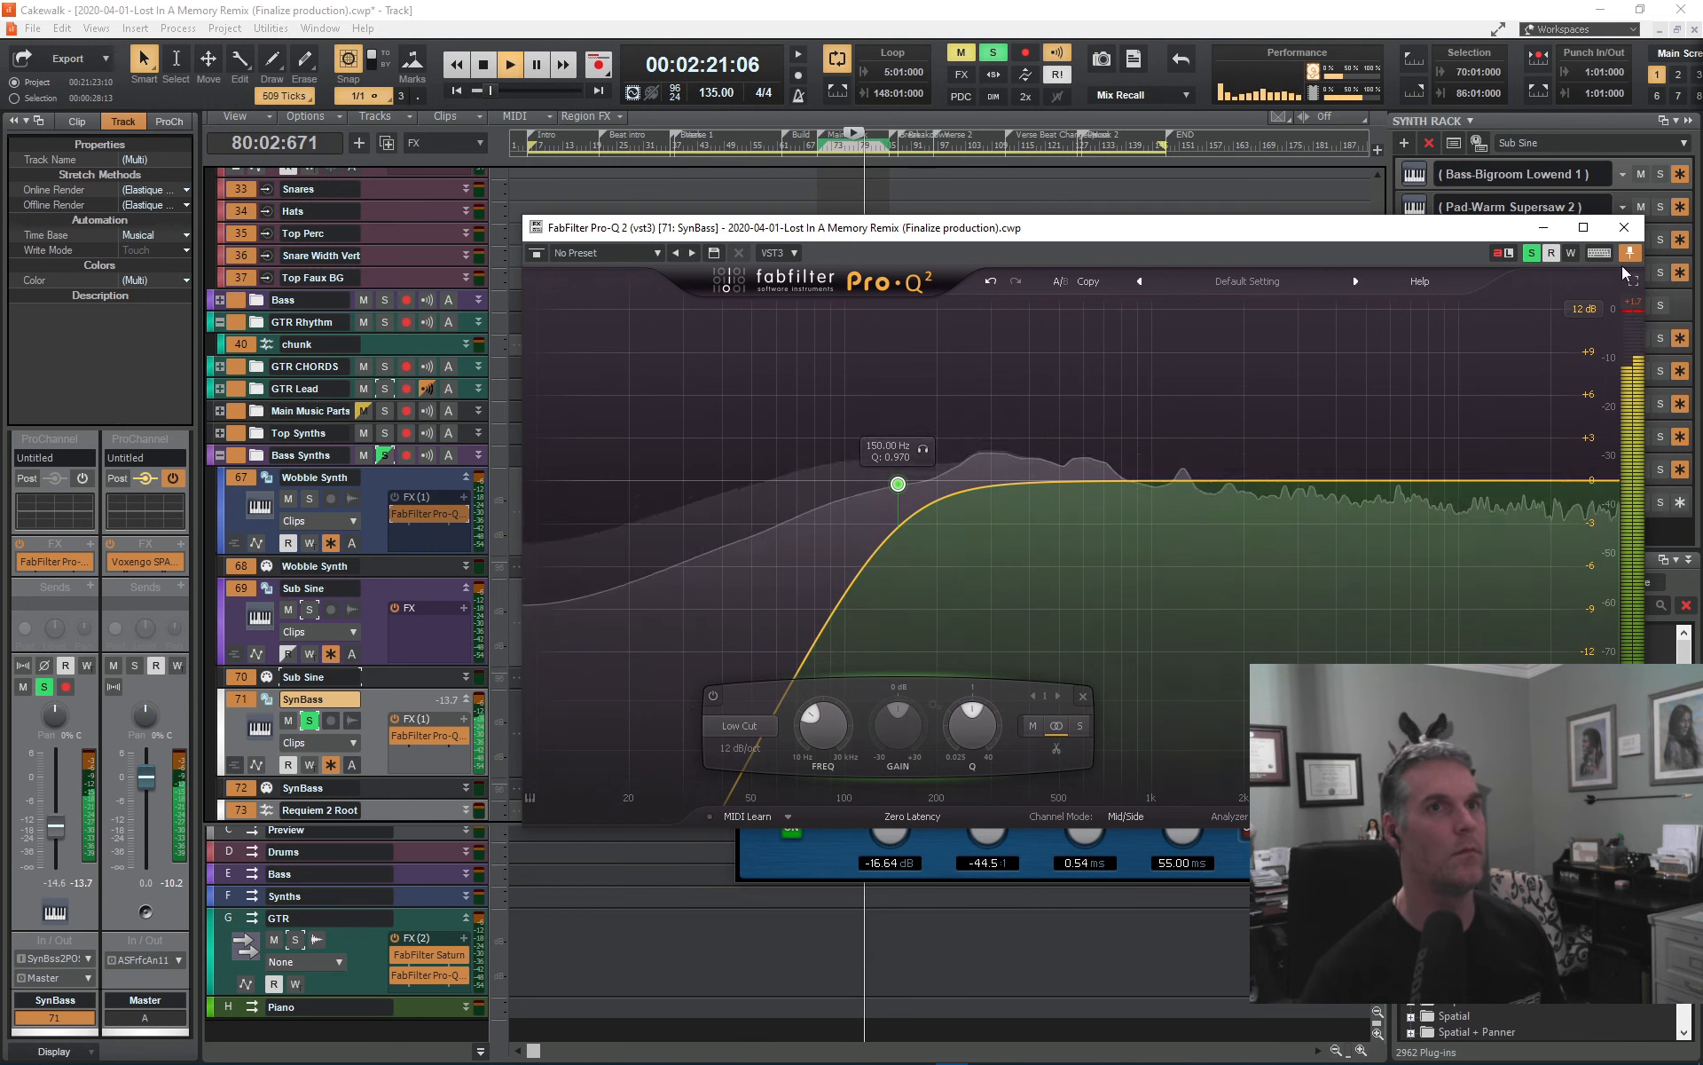
left_click(1688, 121)
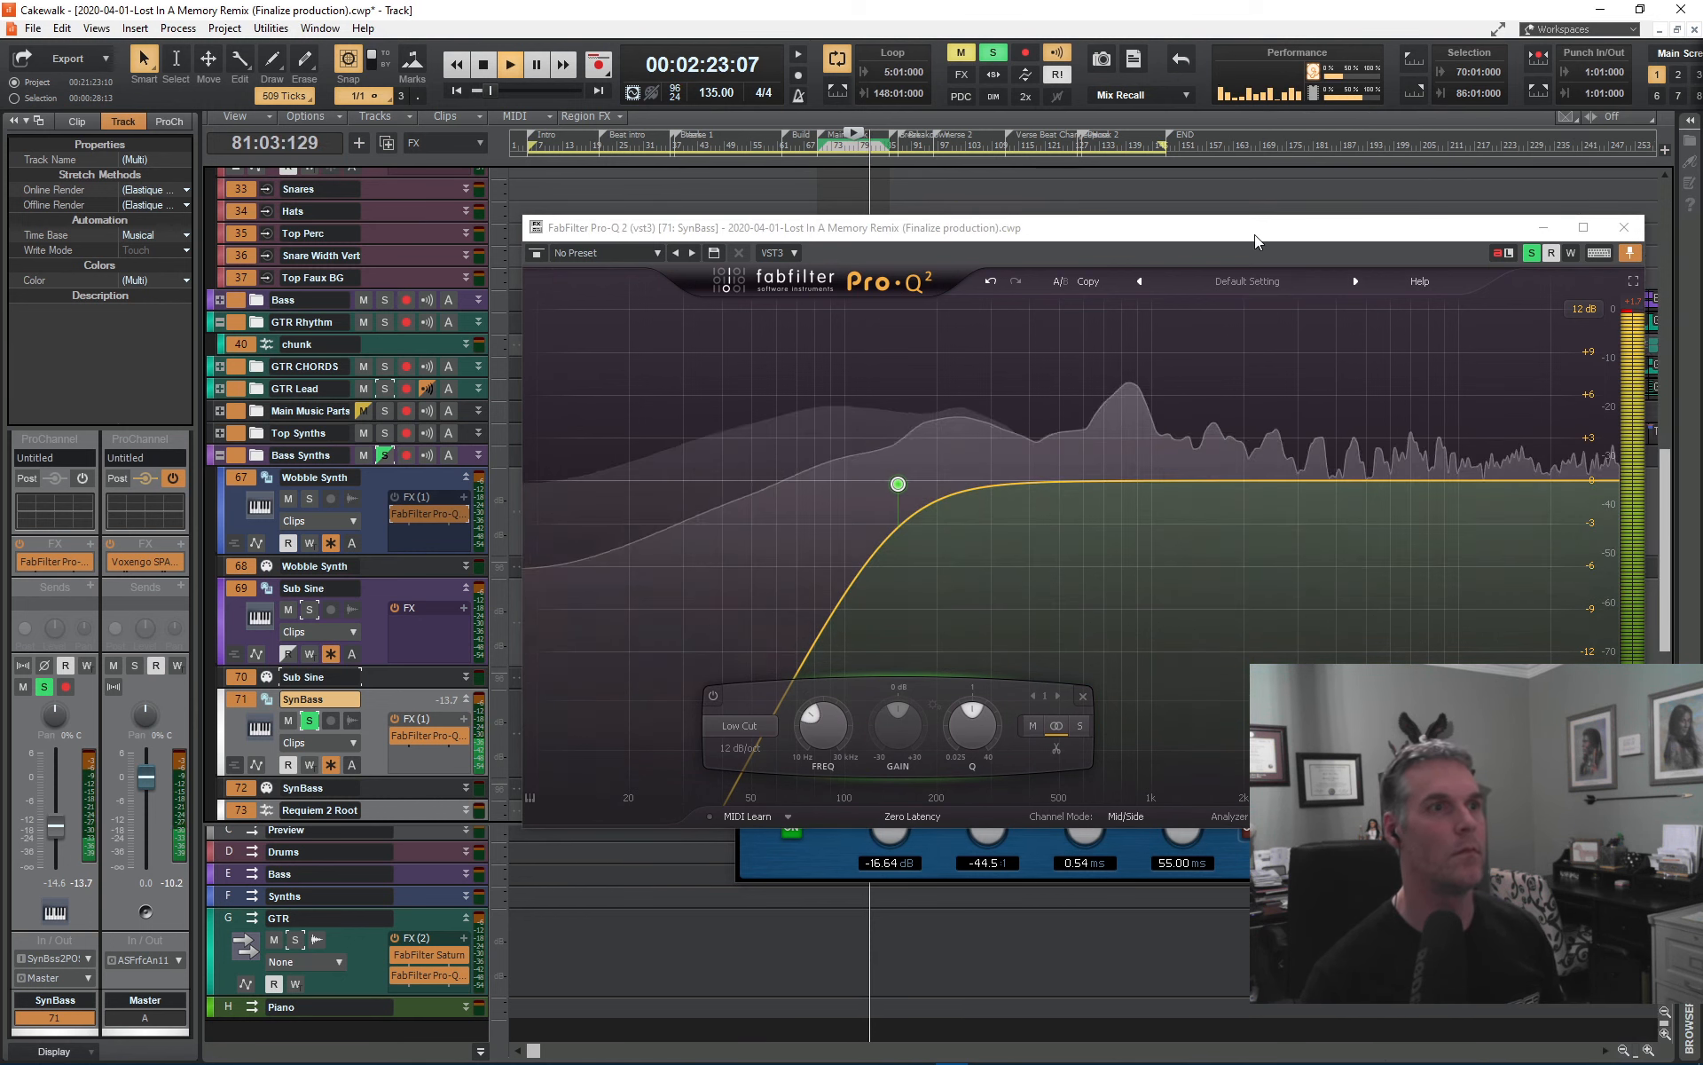
- Compare SynBass with its 150 Hz low-cut band bypassed and re-enabled, clear the solo and stop playback
left_click(898, 485)
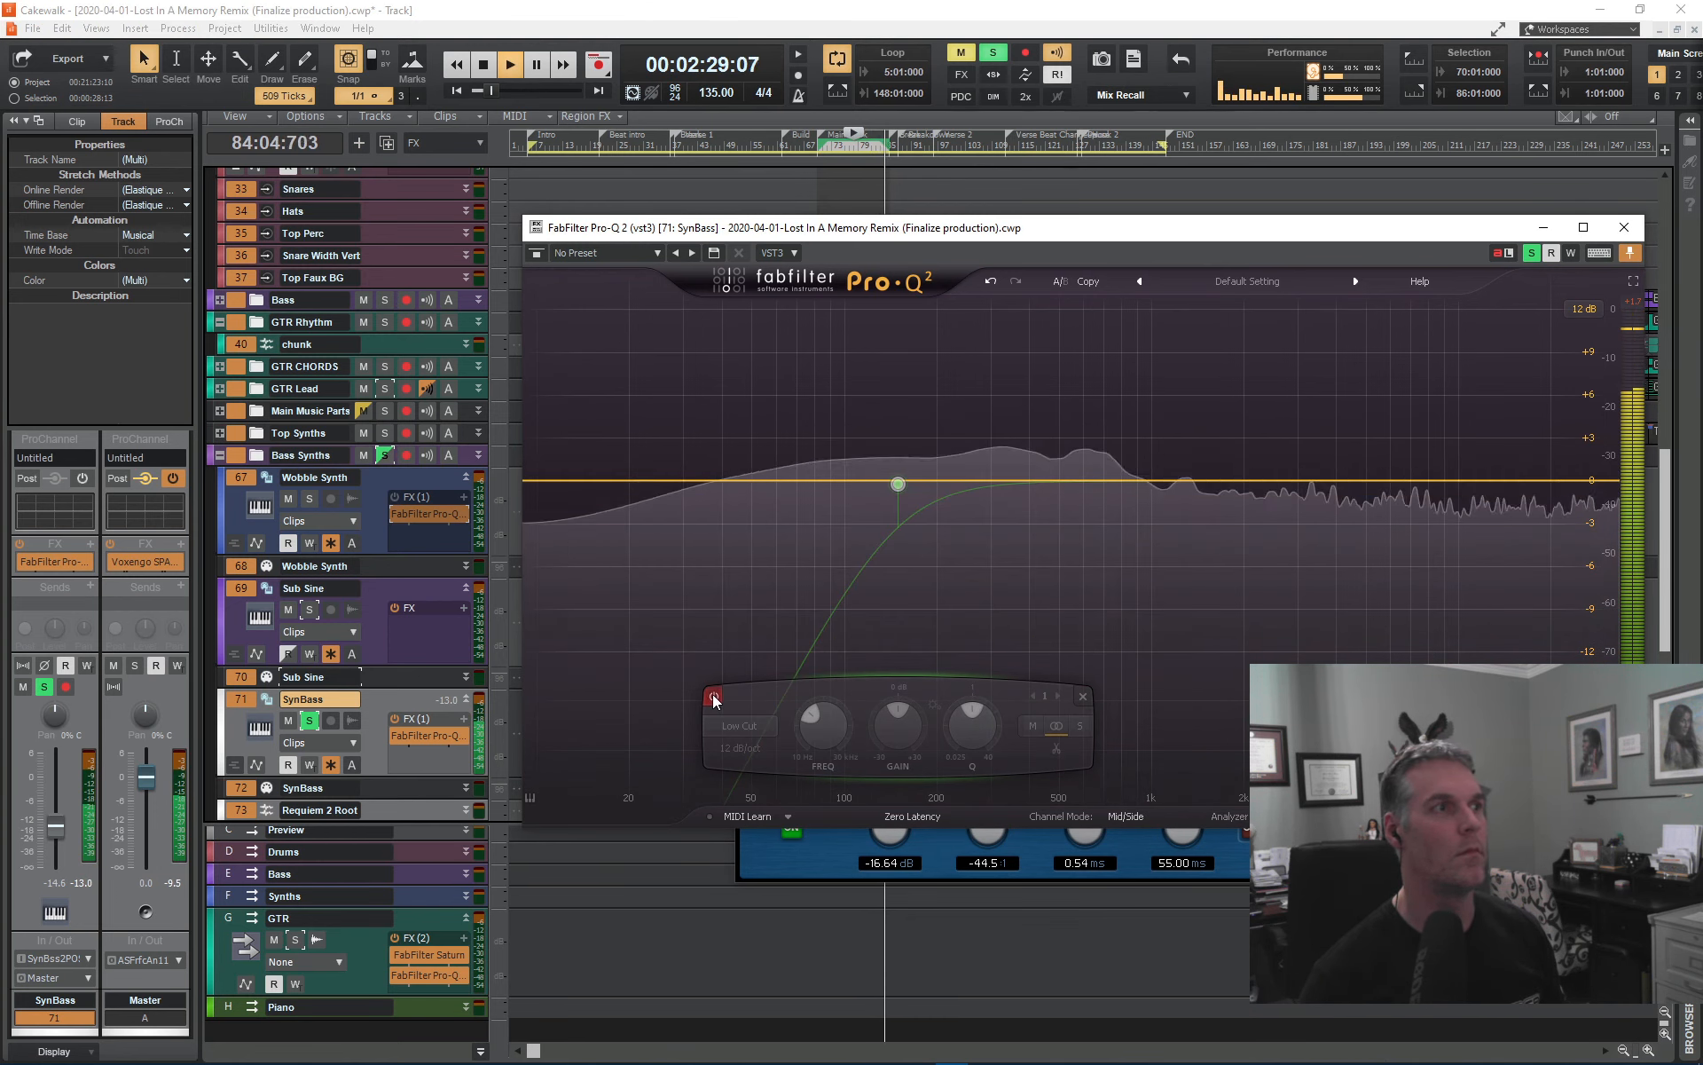
left_click(714, 698)
left_click(992, 52)
key("space")
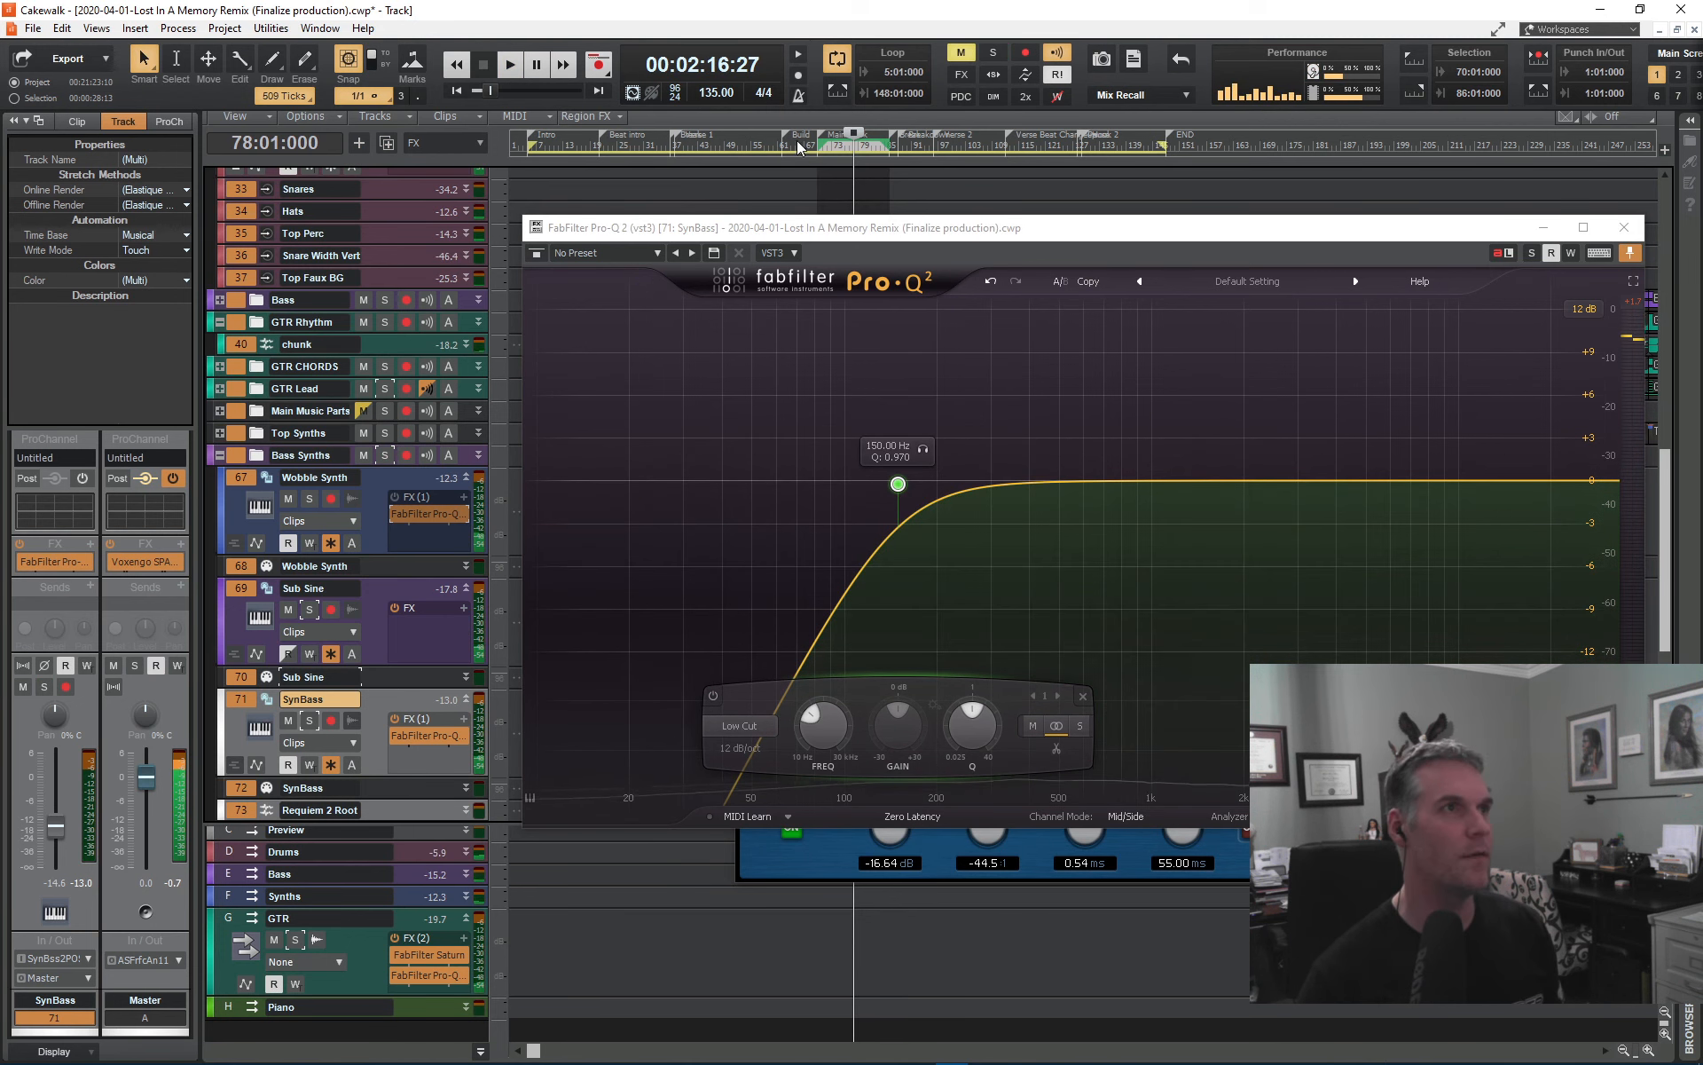
- Move the playhead to bar 53, solo and unsolo the Sub Sine track, save the project and select that track
left_click(744, 143)
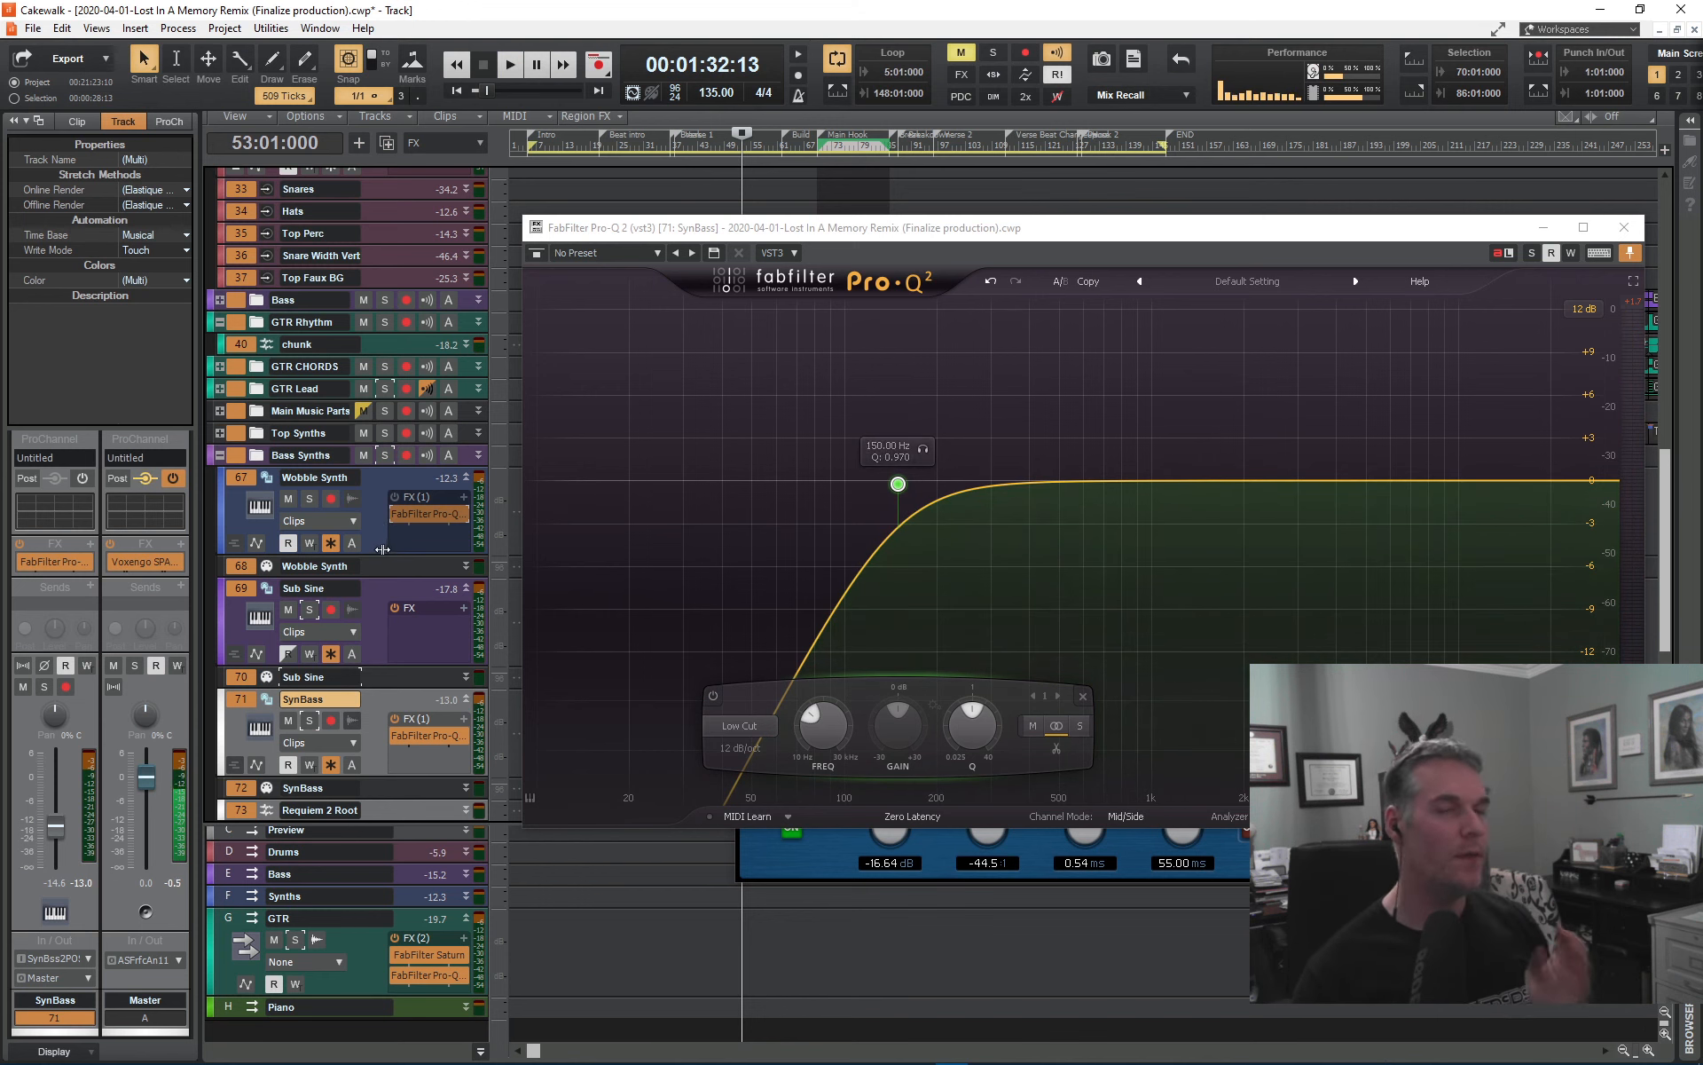
left_click(308, 610)
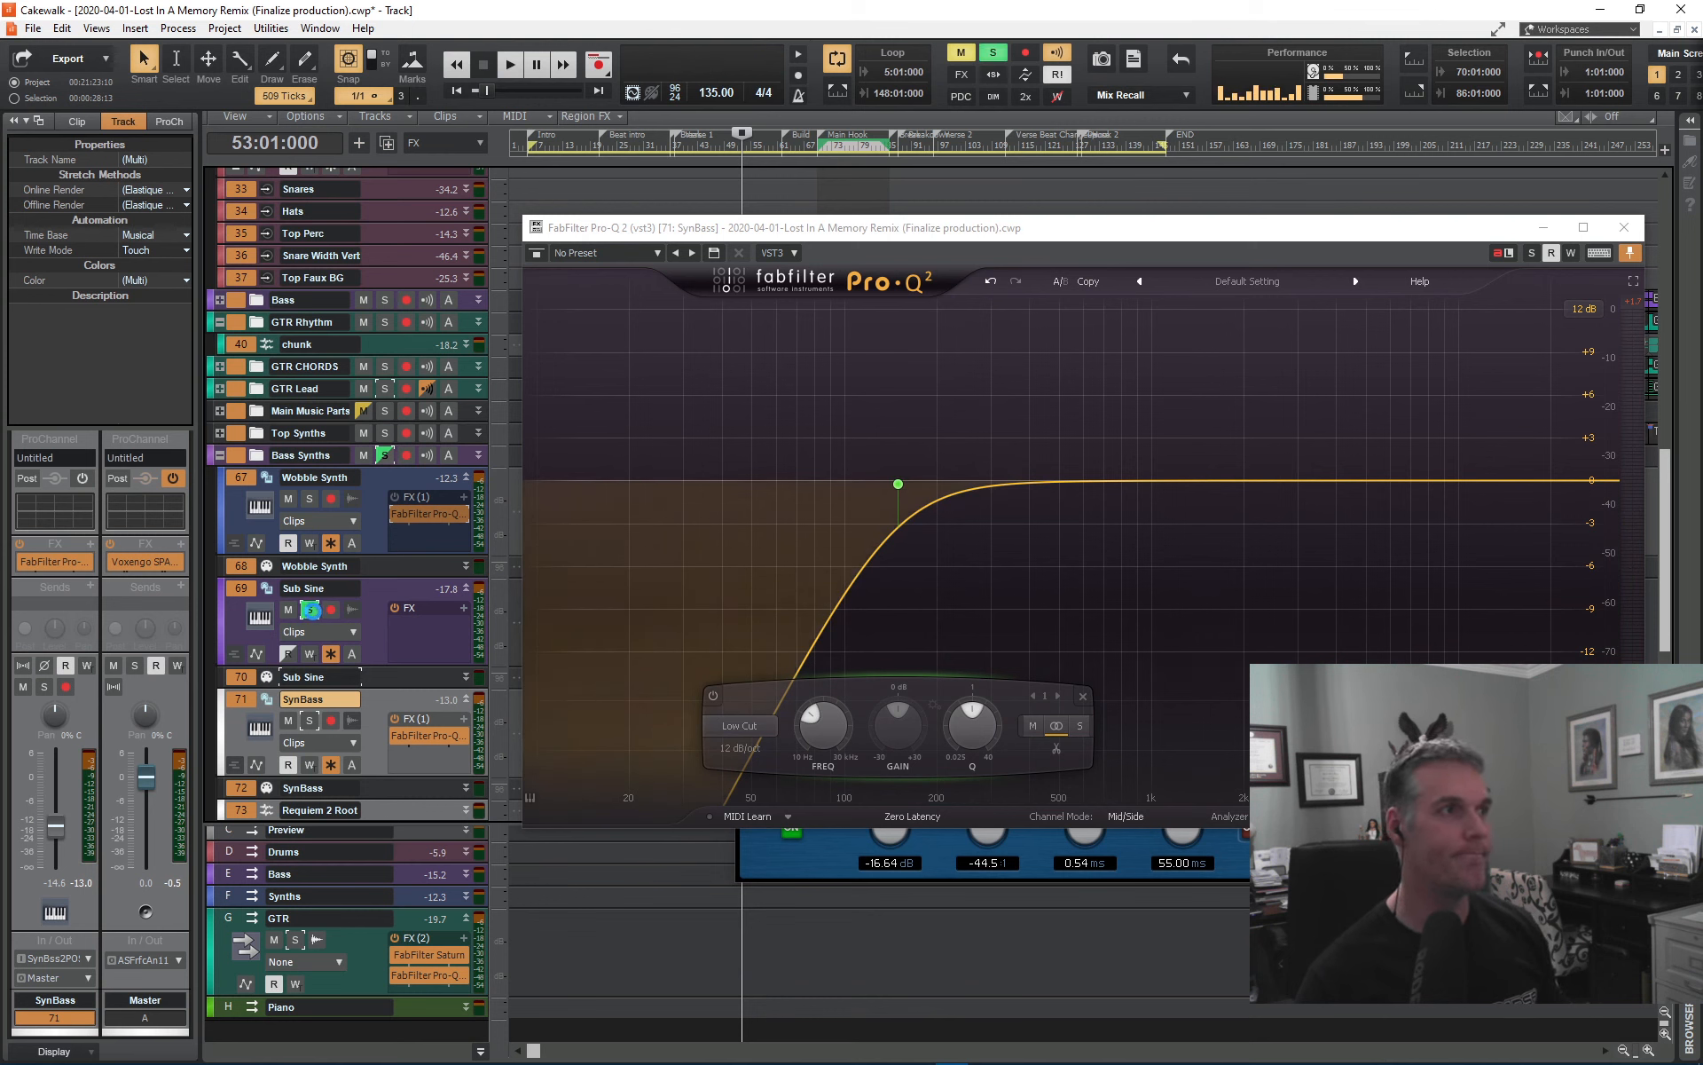
key("ctrl+s")
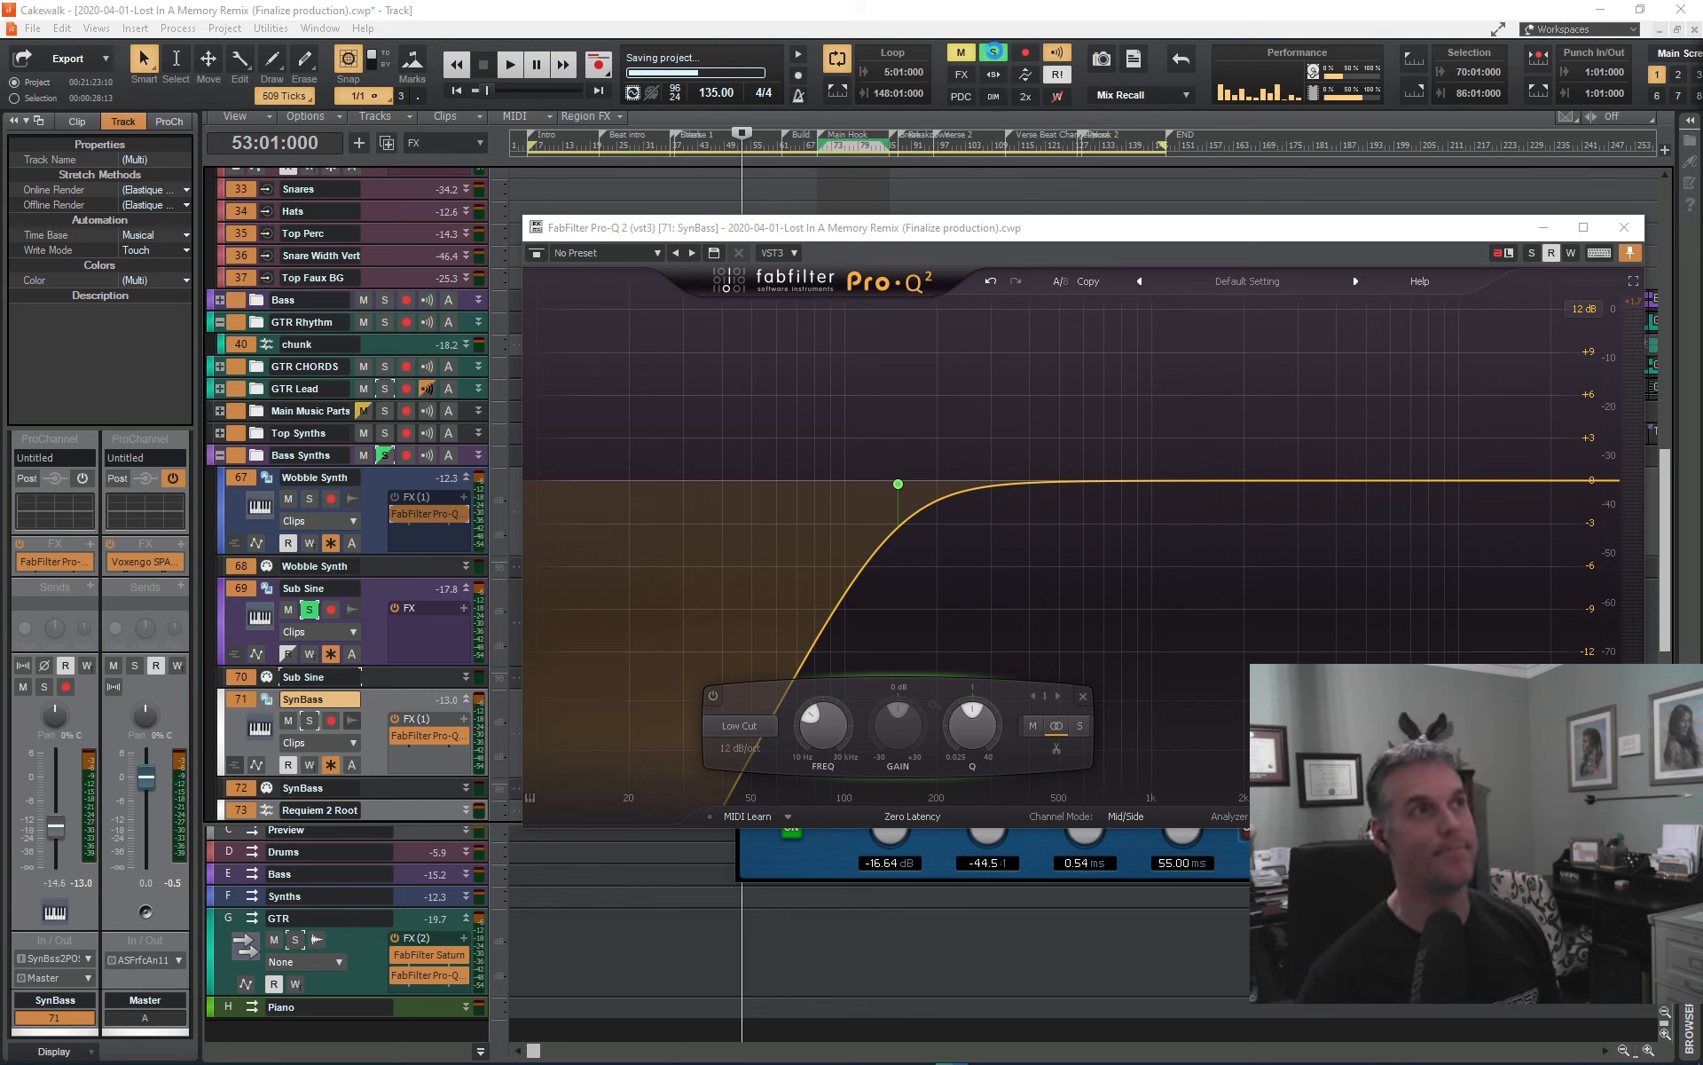
left_click(993, 52)
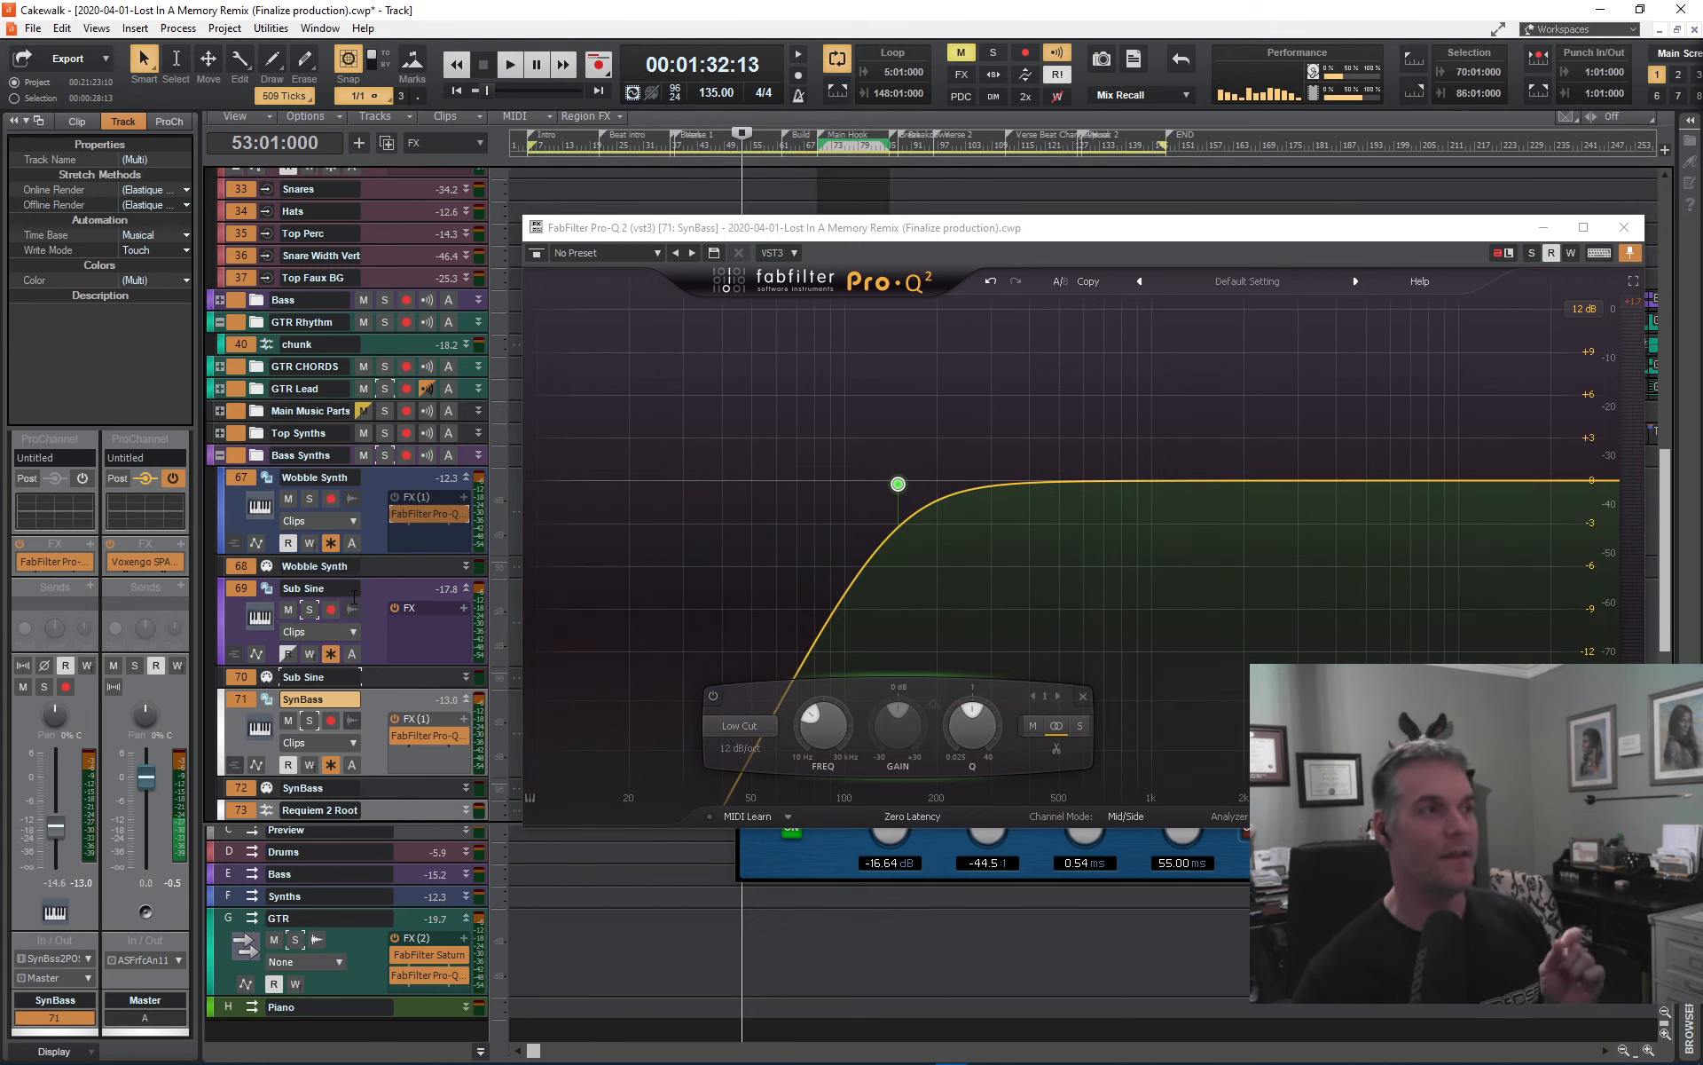
left_click(266, 604)
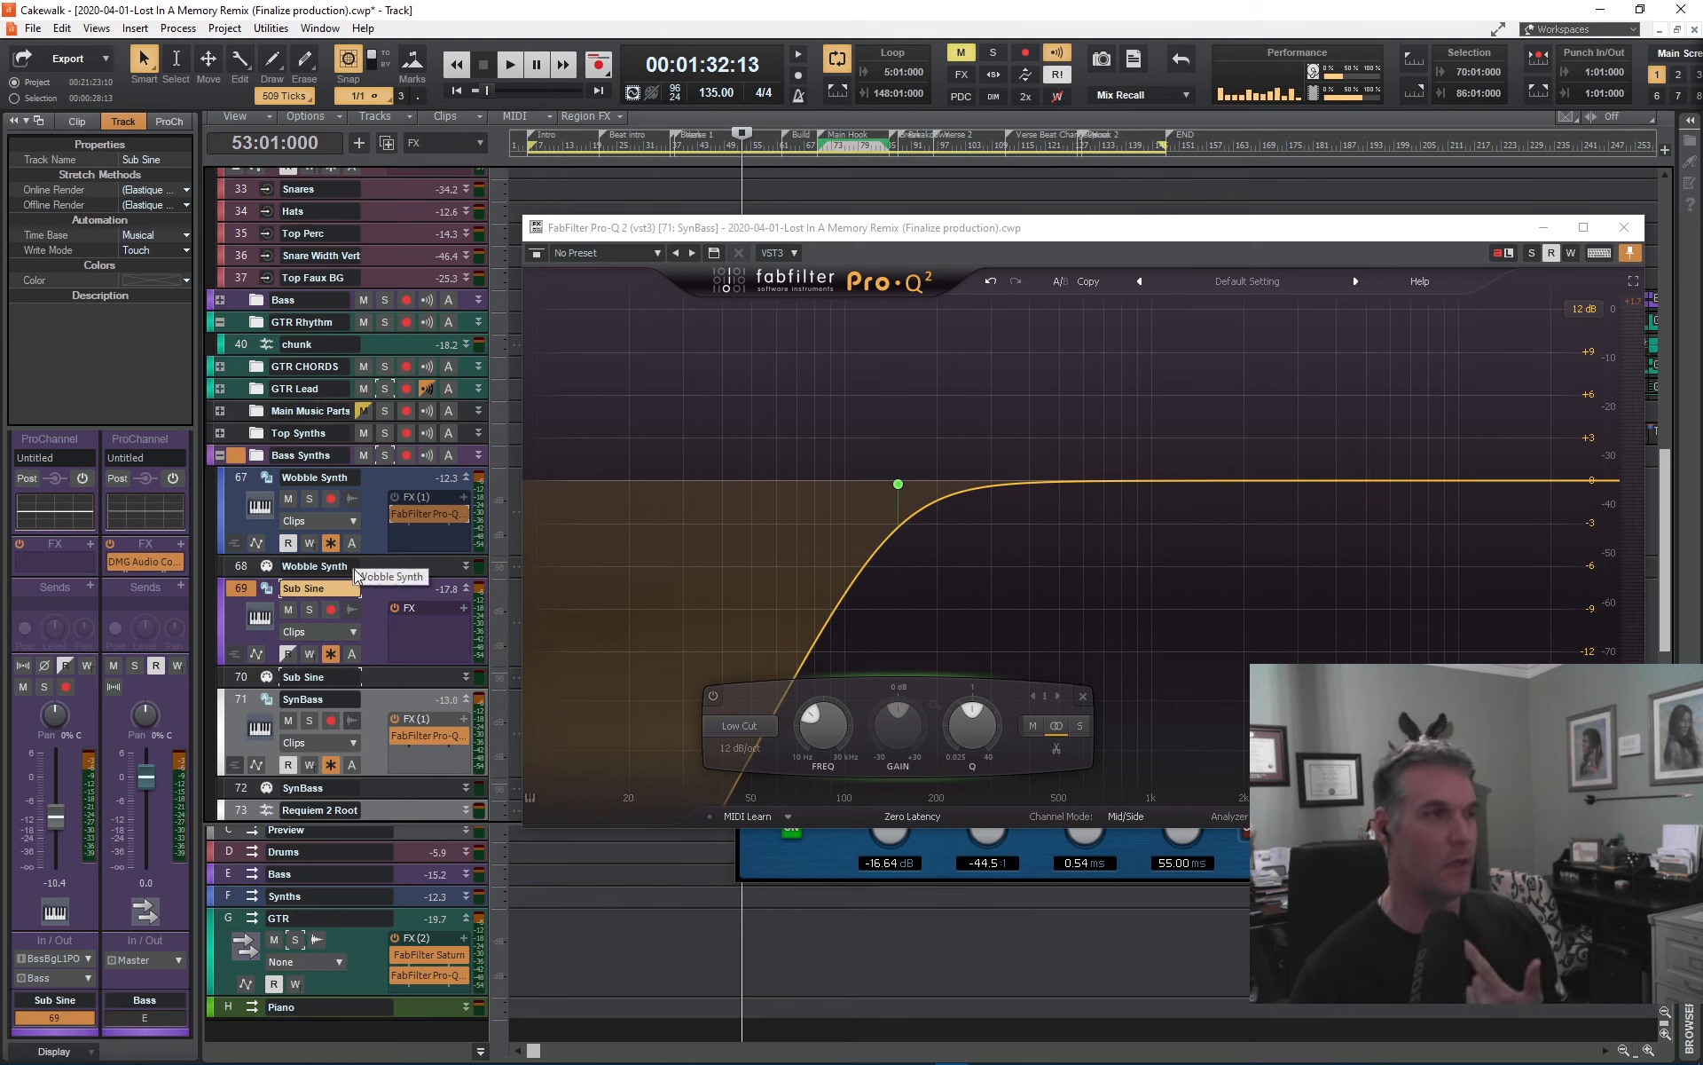
- Solo the Bass Synths folder, play it from bar 77 and move the SynBass equalizer window aside to uncover the clips
left_click(384, 455)
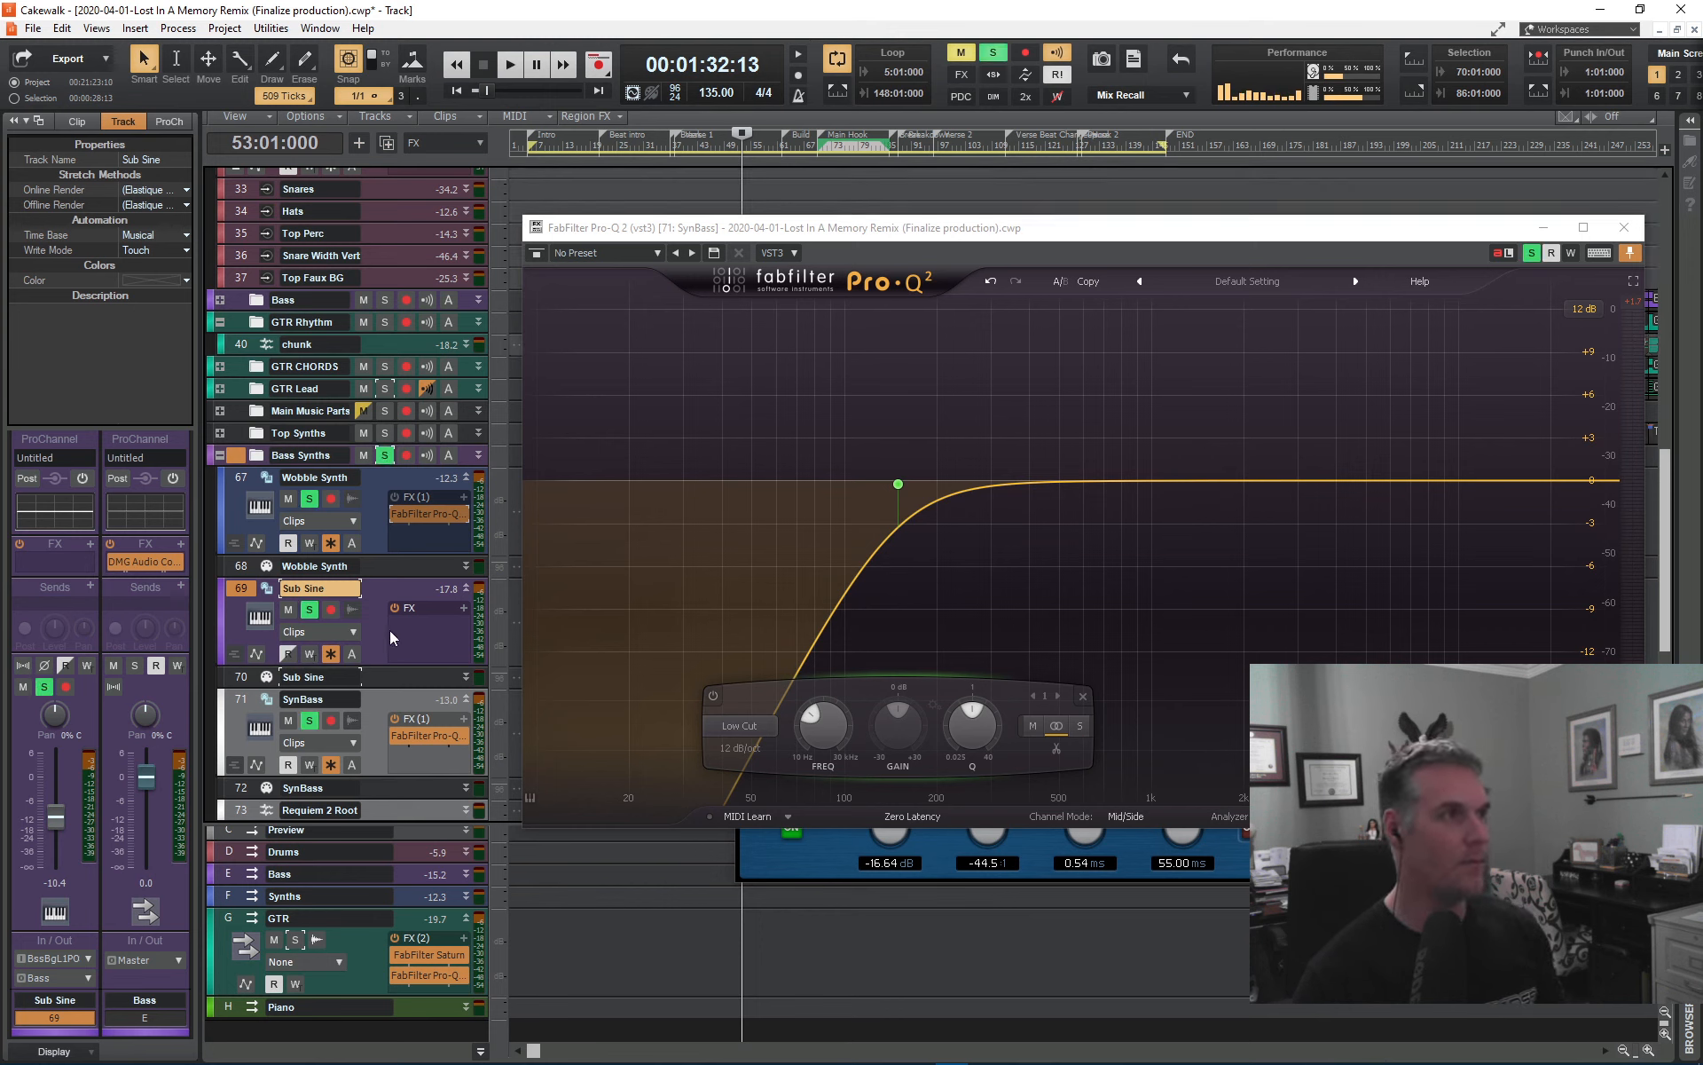
key("space")
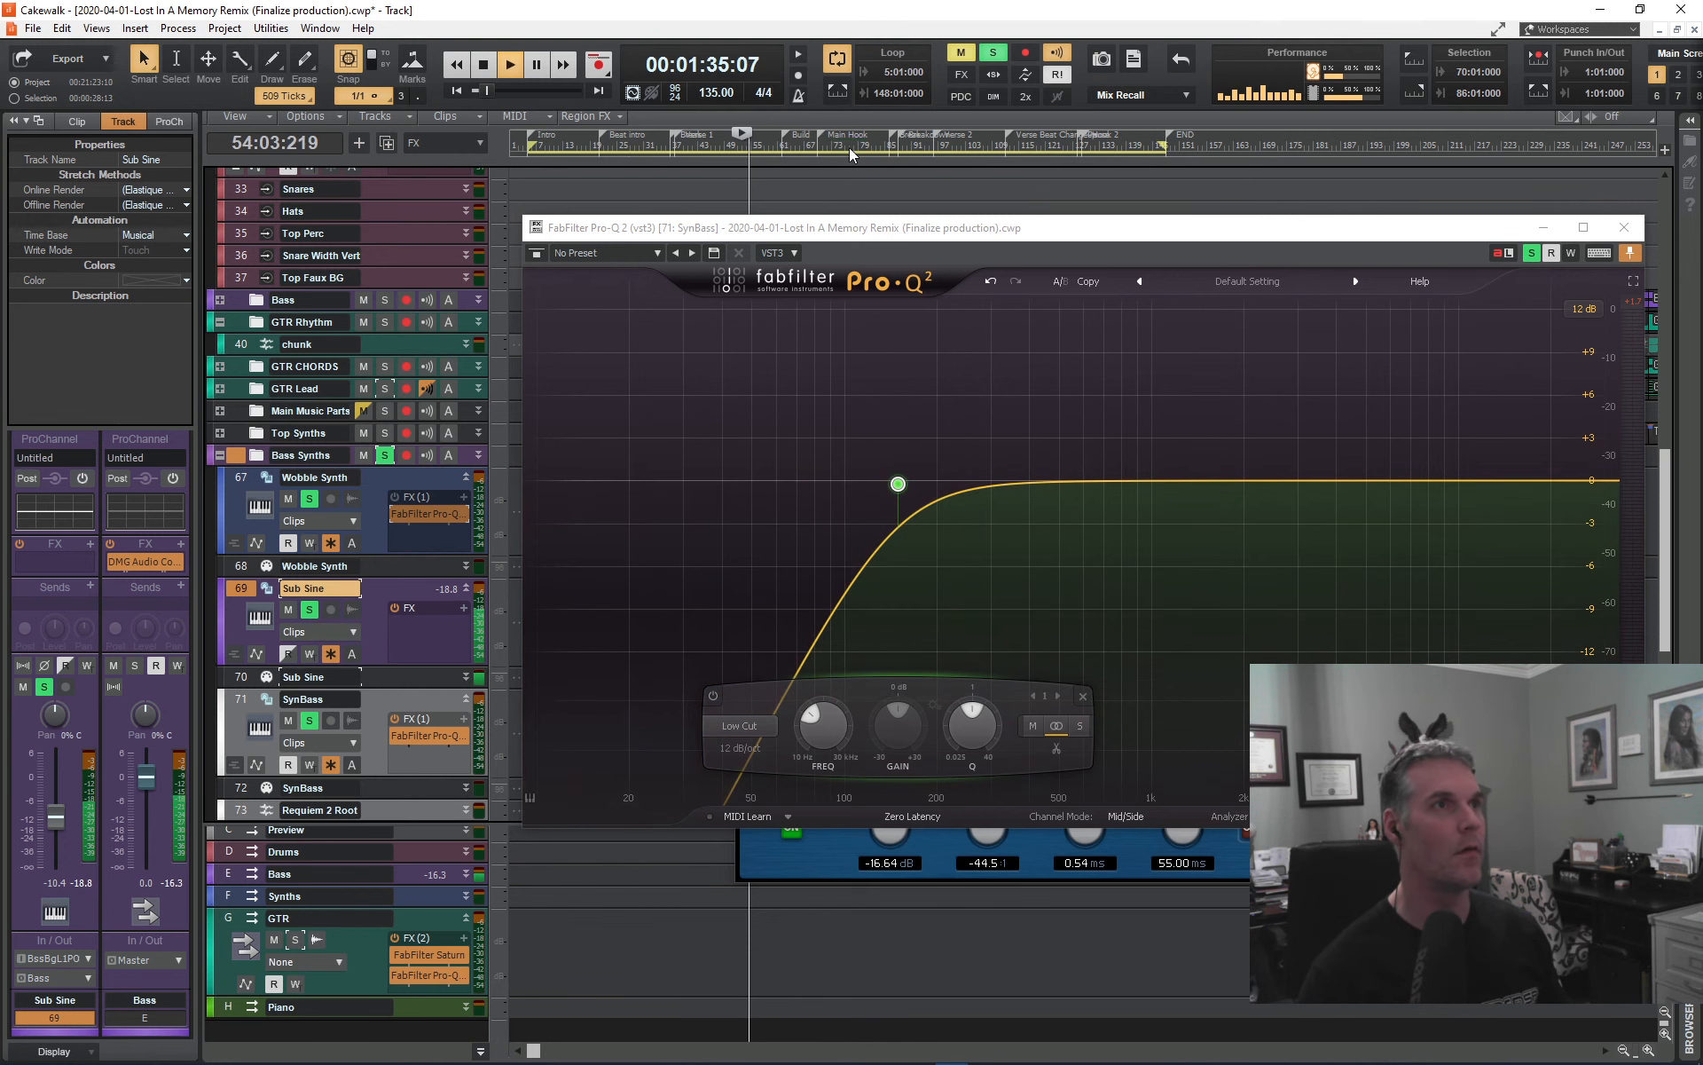
left_click(850, 147)
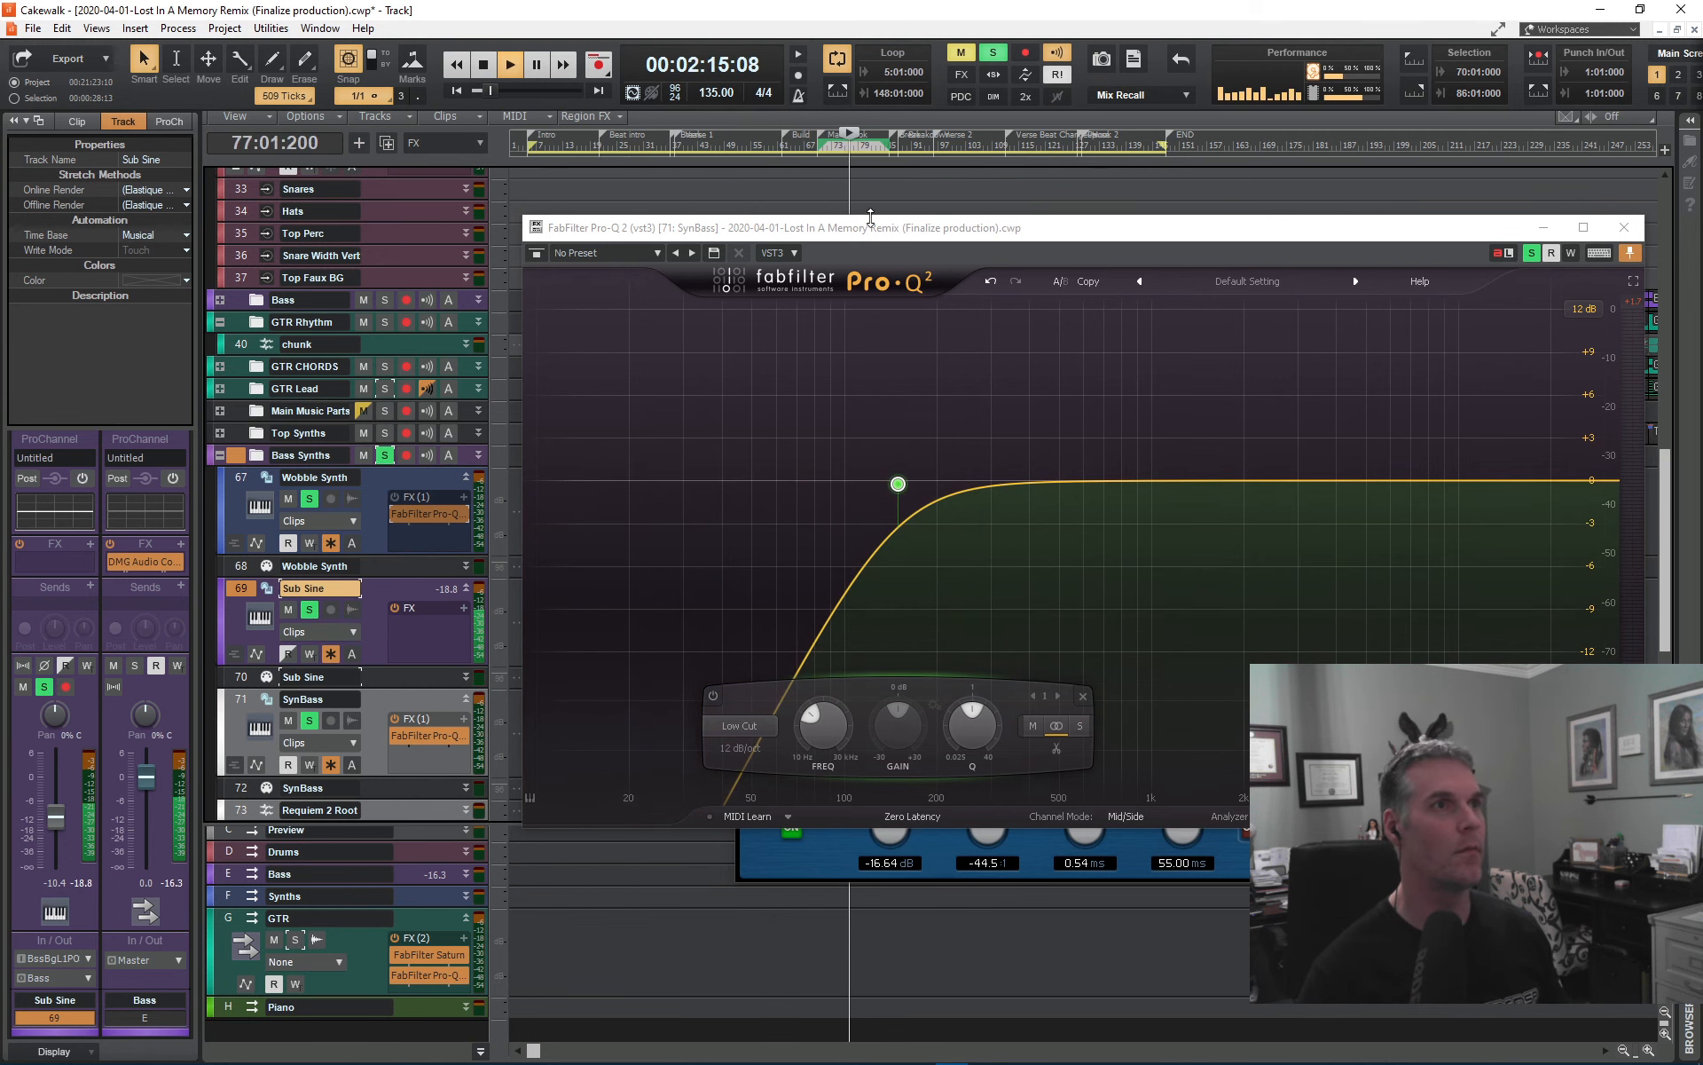
left_click_drag(876, 231, 725, 464)
left_click_drag(1224, 465, 1162, 609)
left_click(1422, 524)
left_click_drag(955, 605, 1619, 321)
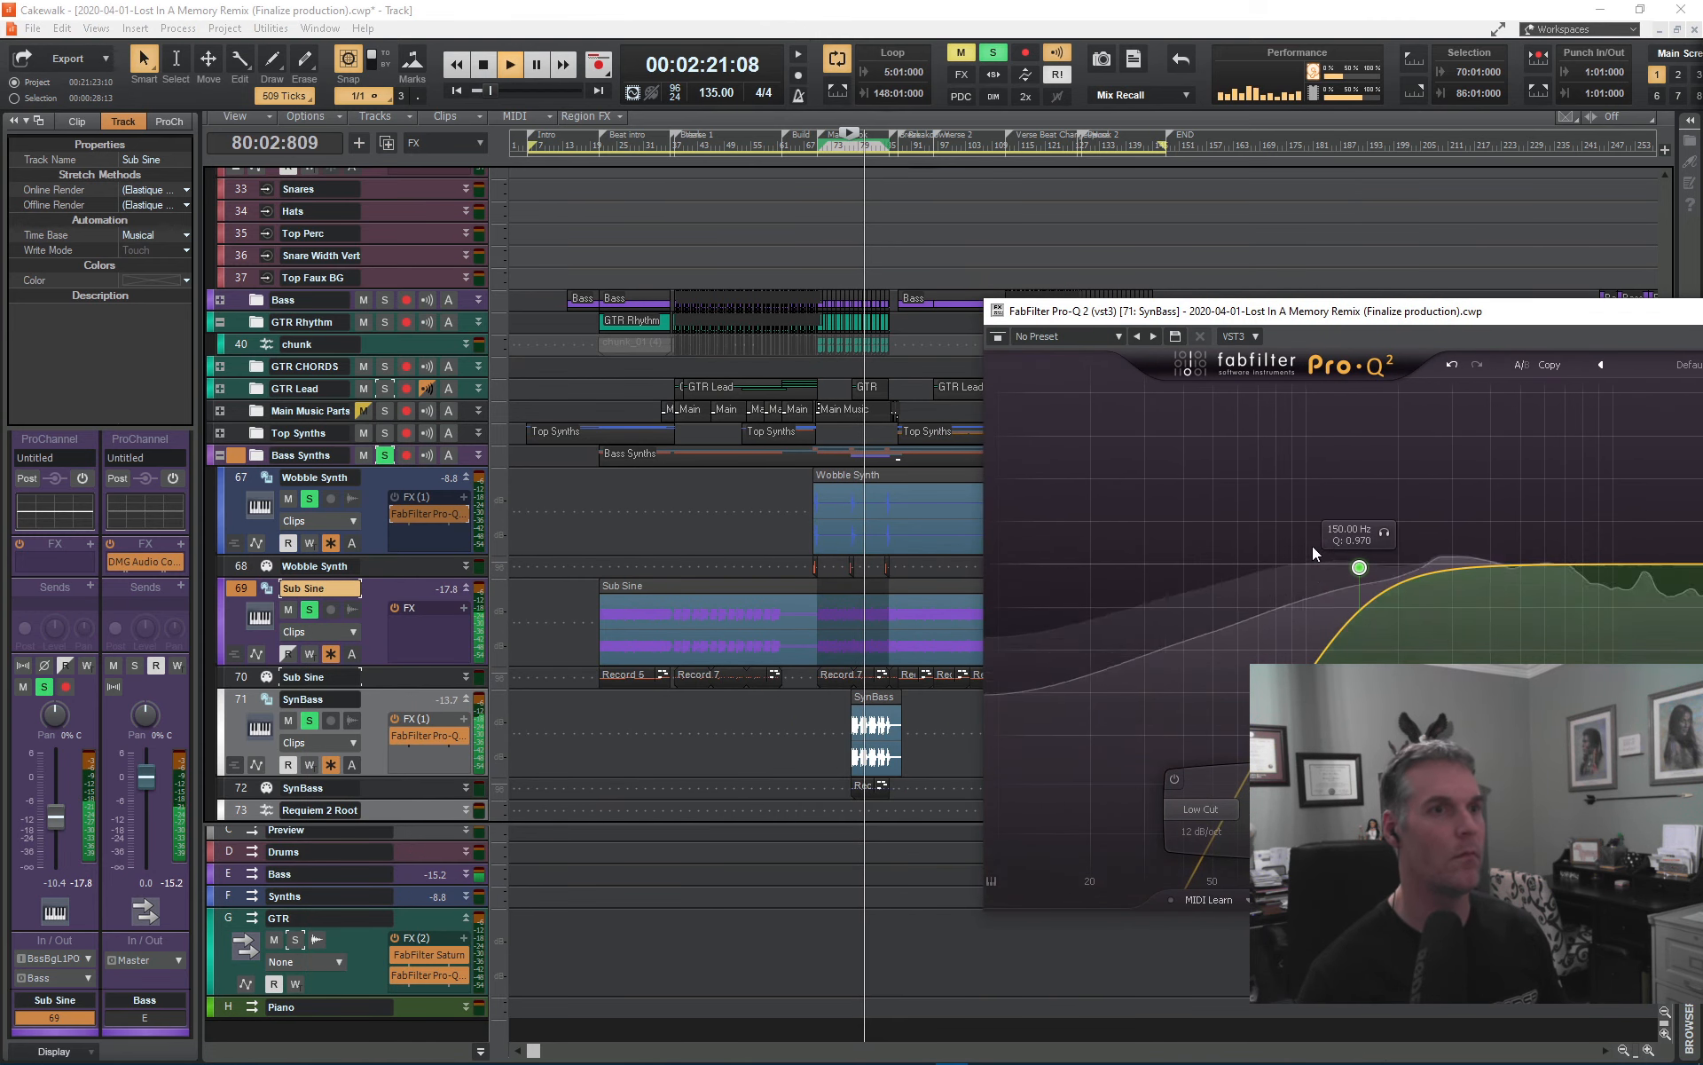
- Compare the bass synths with SynBass's low-cut band bypassed and re-enabled during playback, and stop the transport
left_click(1175, 780)
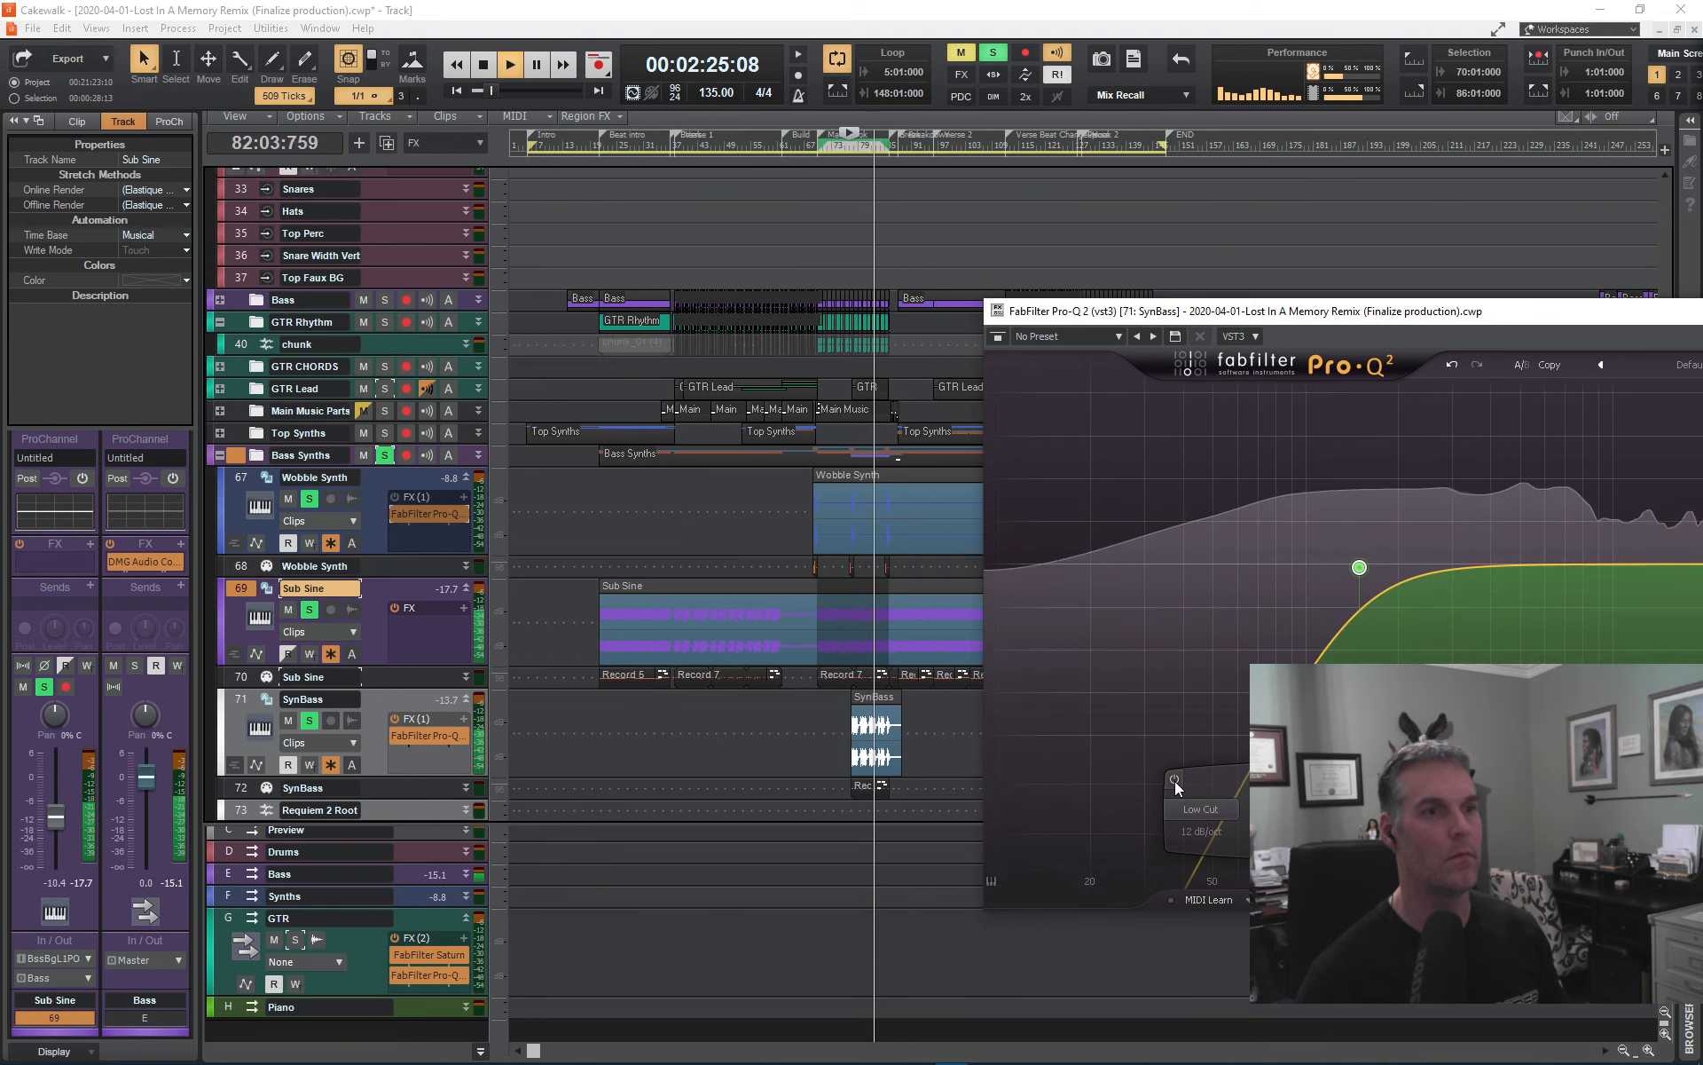
left_click(1173, 781)
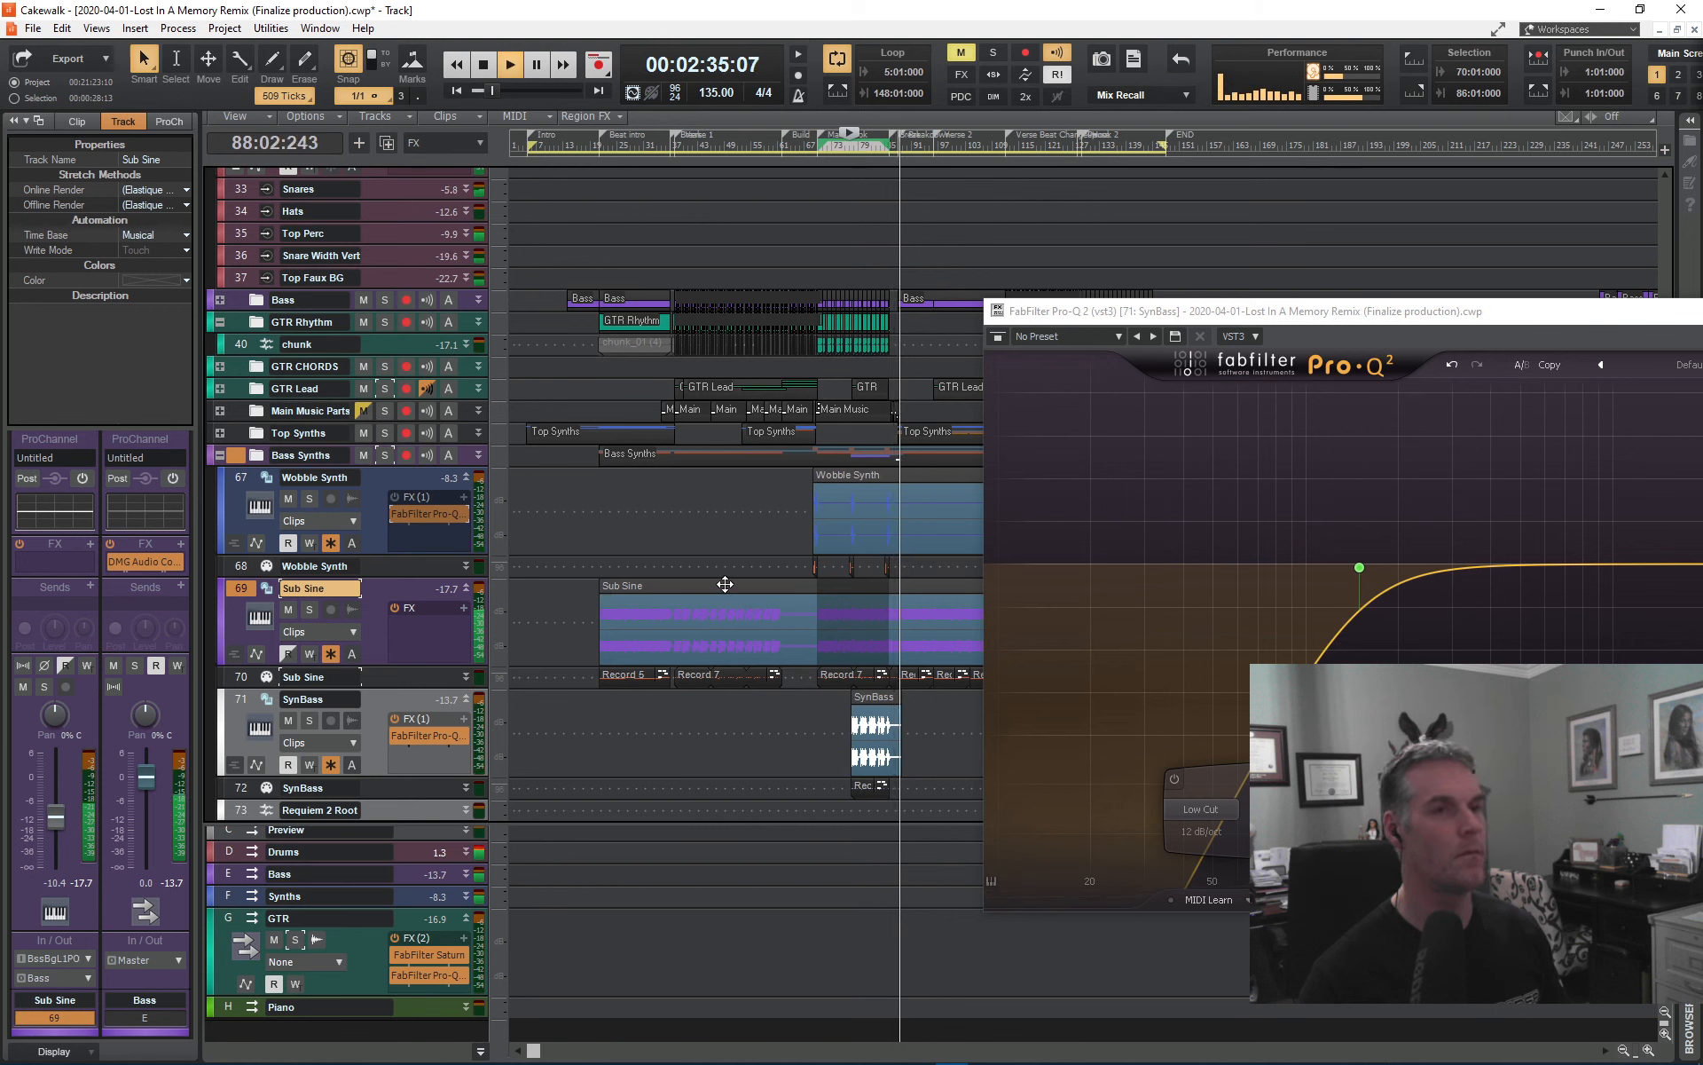
key("space")
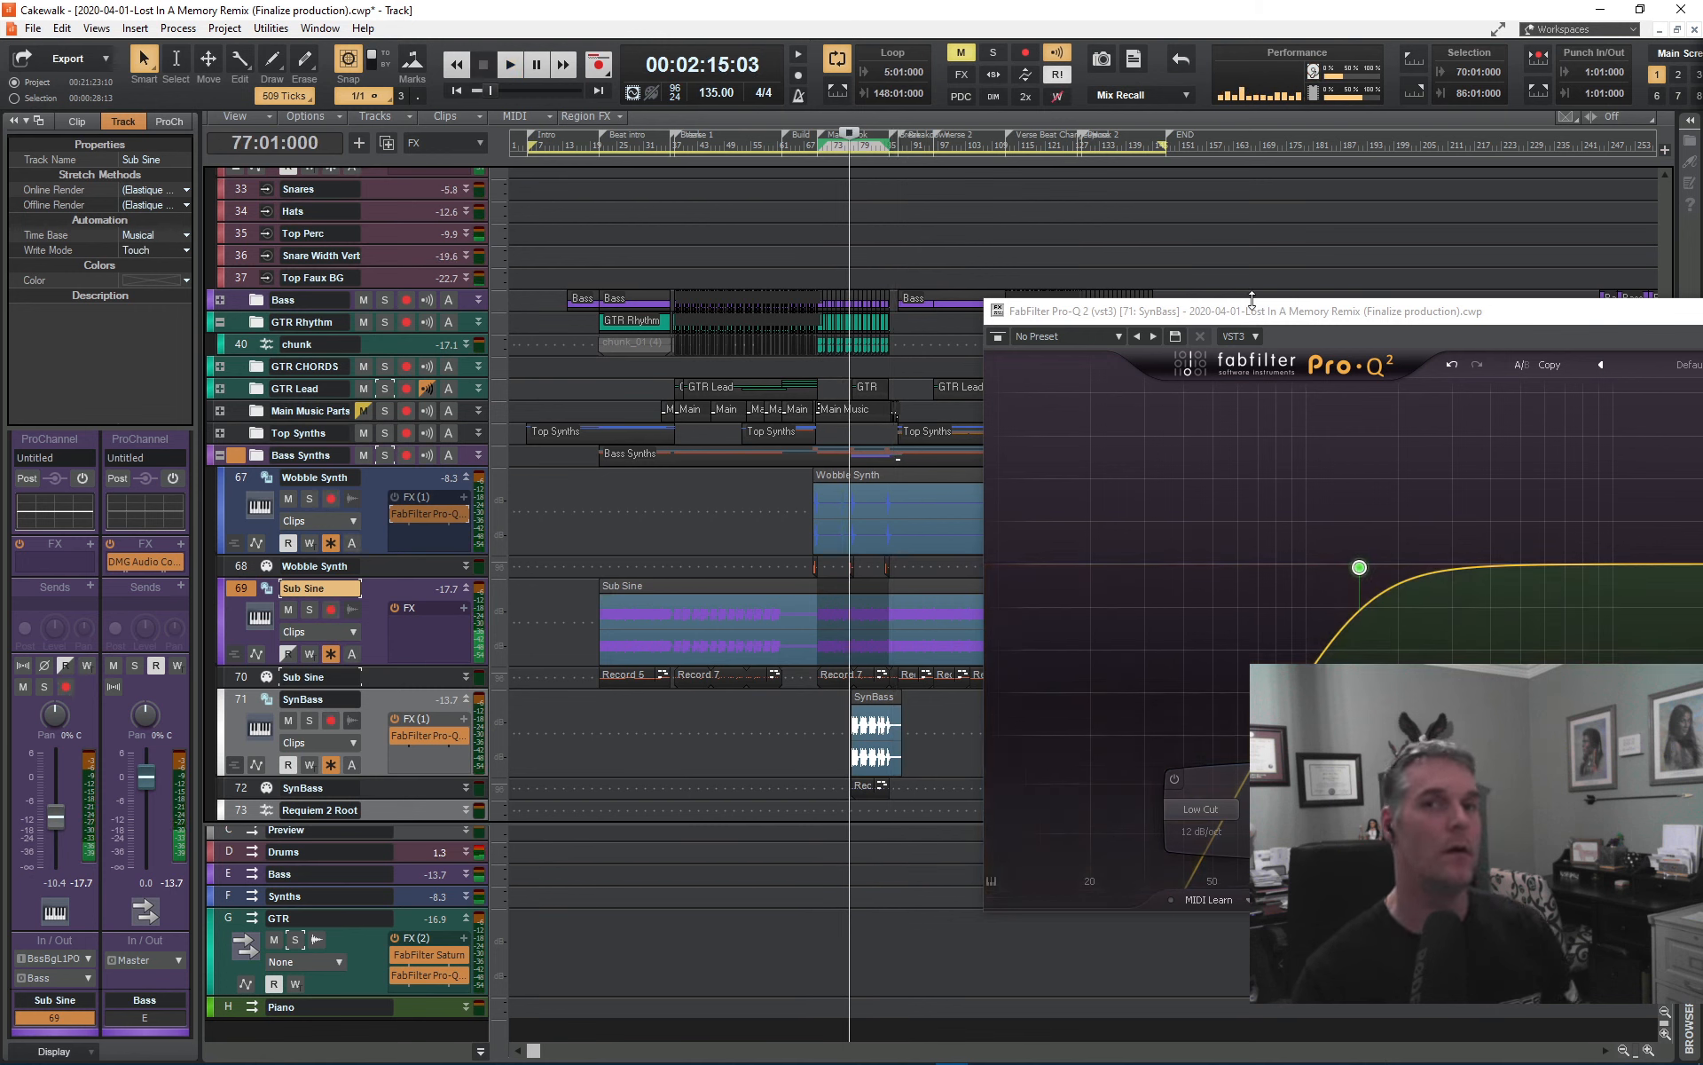
- Return the playhead to bar 53 and move the SynBass equalizer window back fully into view
left_click(742, 143)
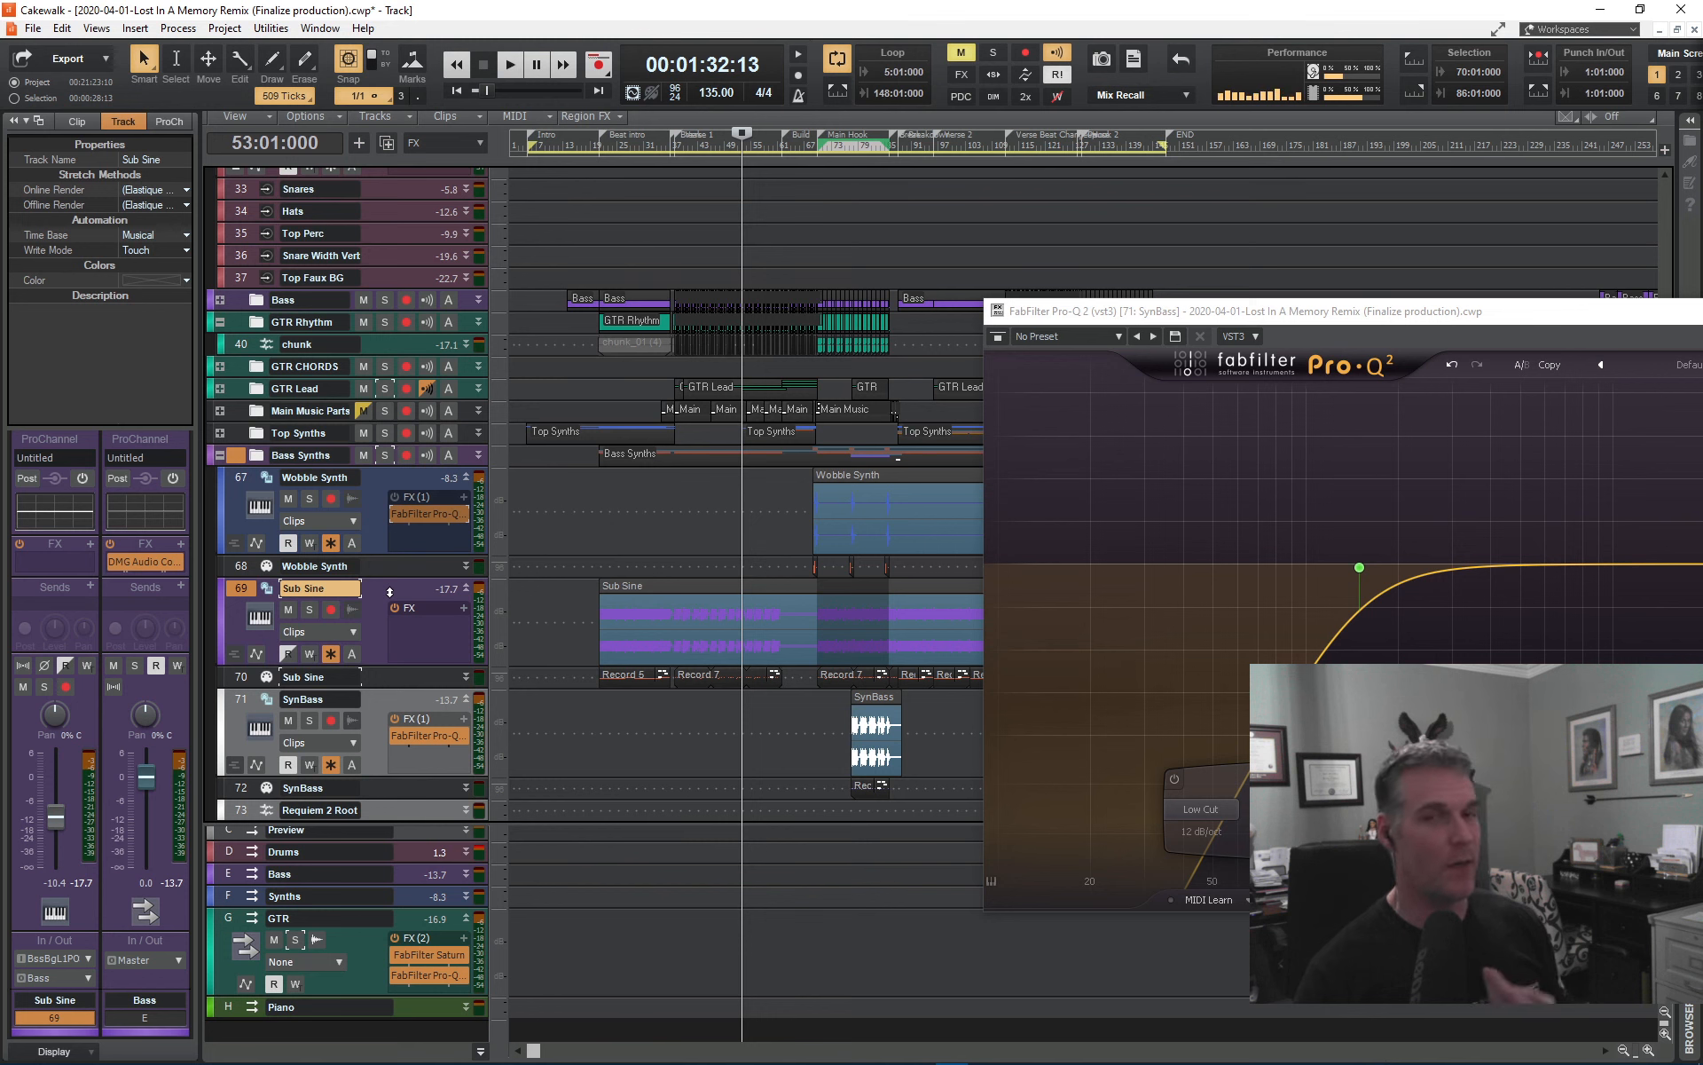
left_click_drag(1278, 317, 949, 333)
left_click_drag(1096, 338, 934, 328)
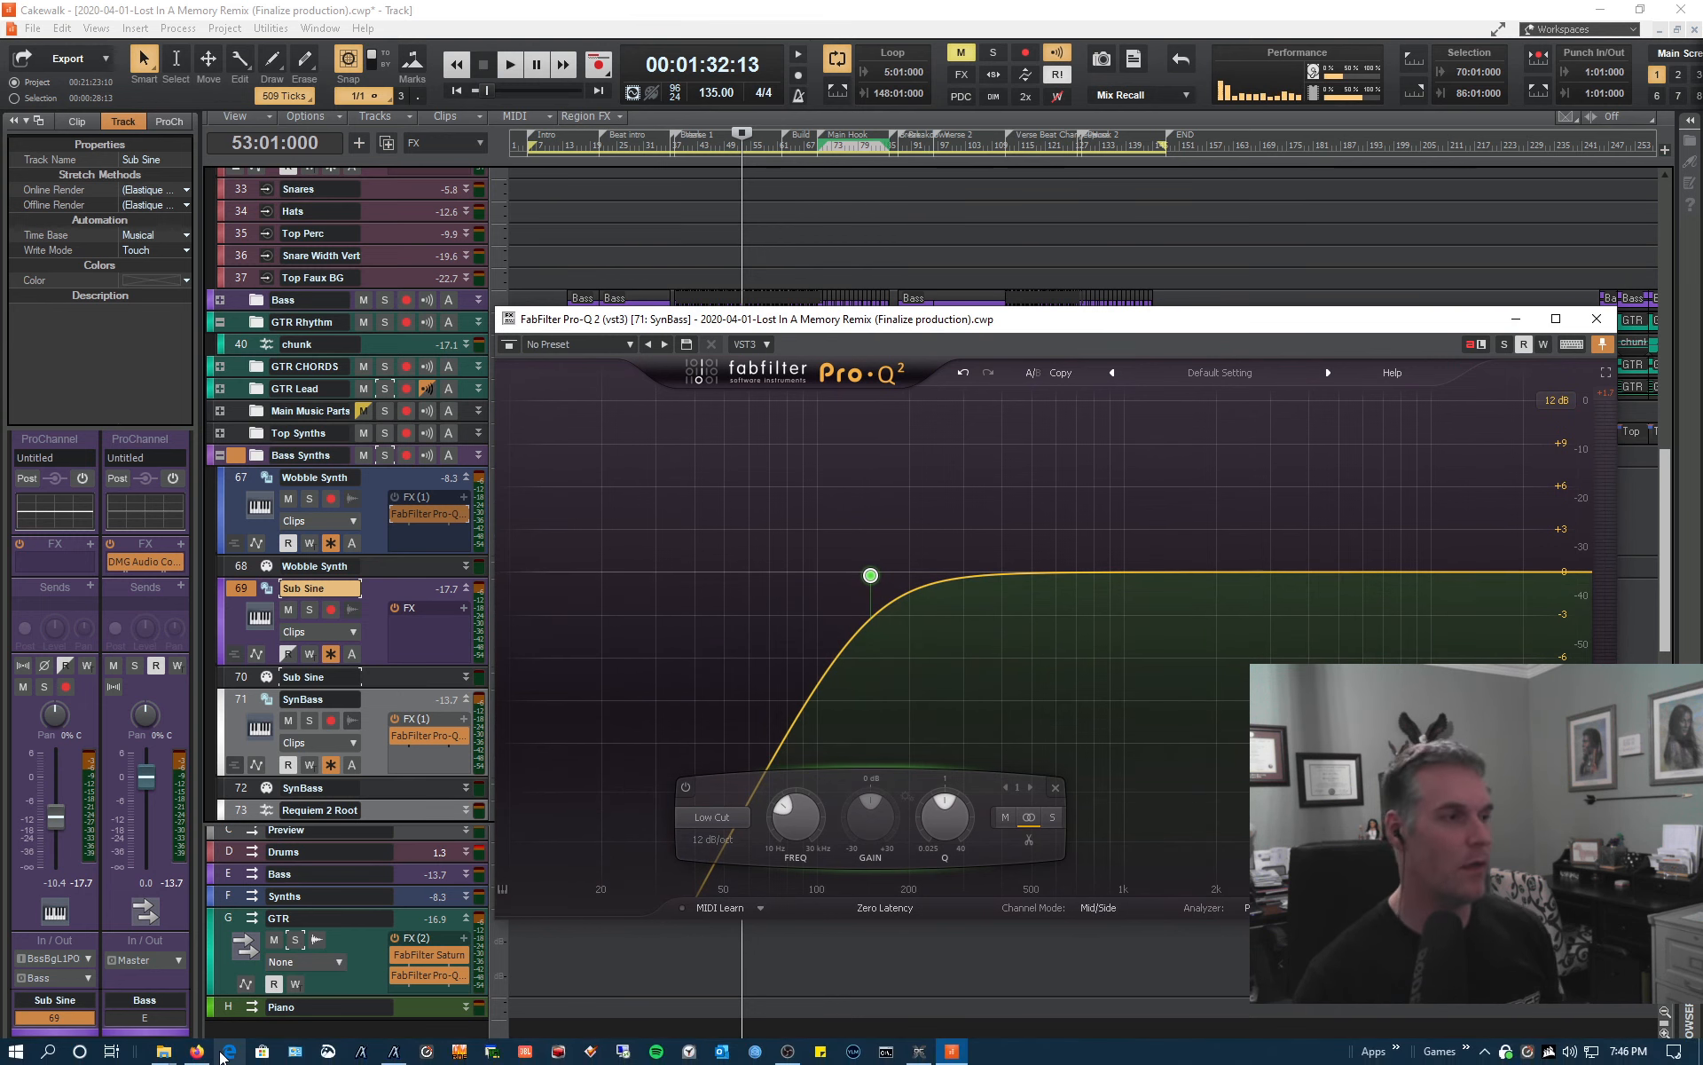
- Switch to the web browser and look through the mentor profiles on the Music Producers Alliance Mentors page
left_click(197, 1052)
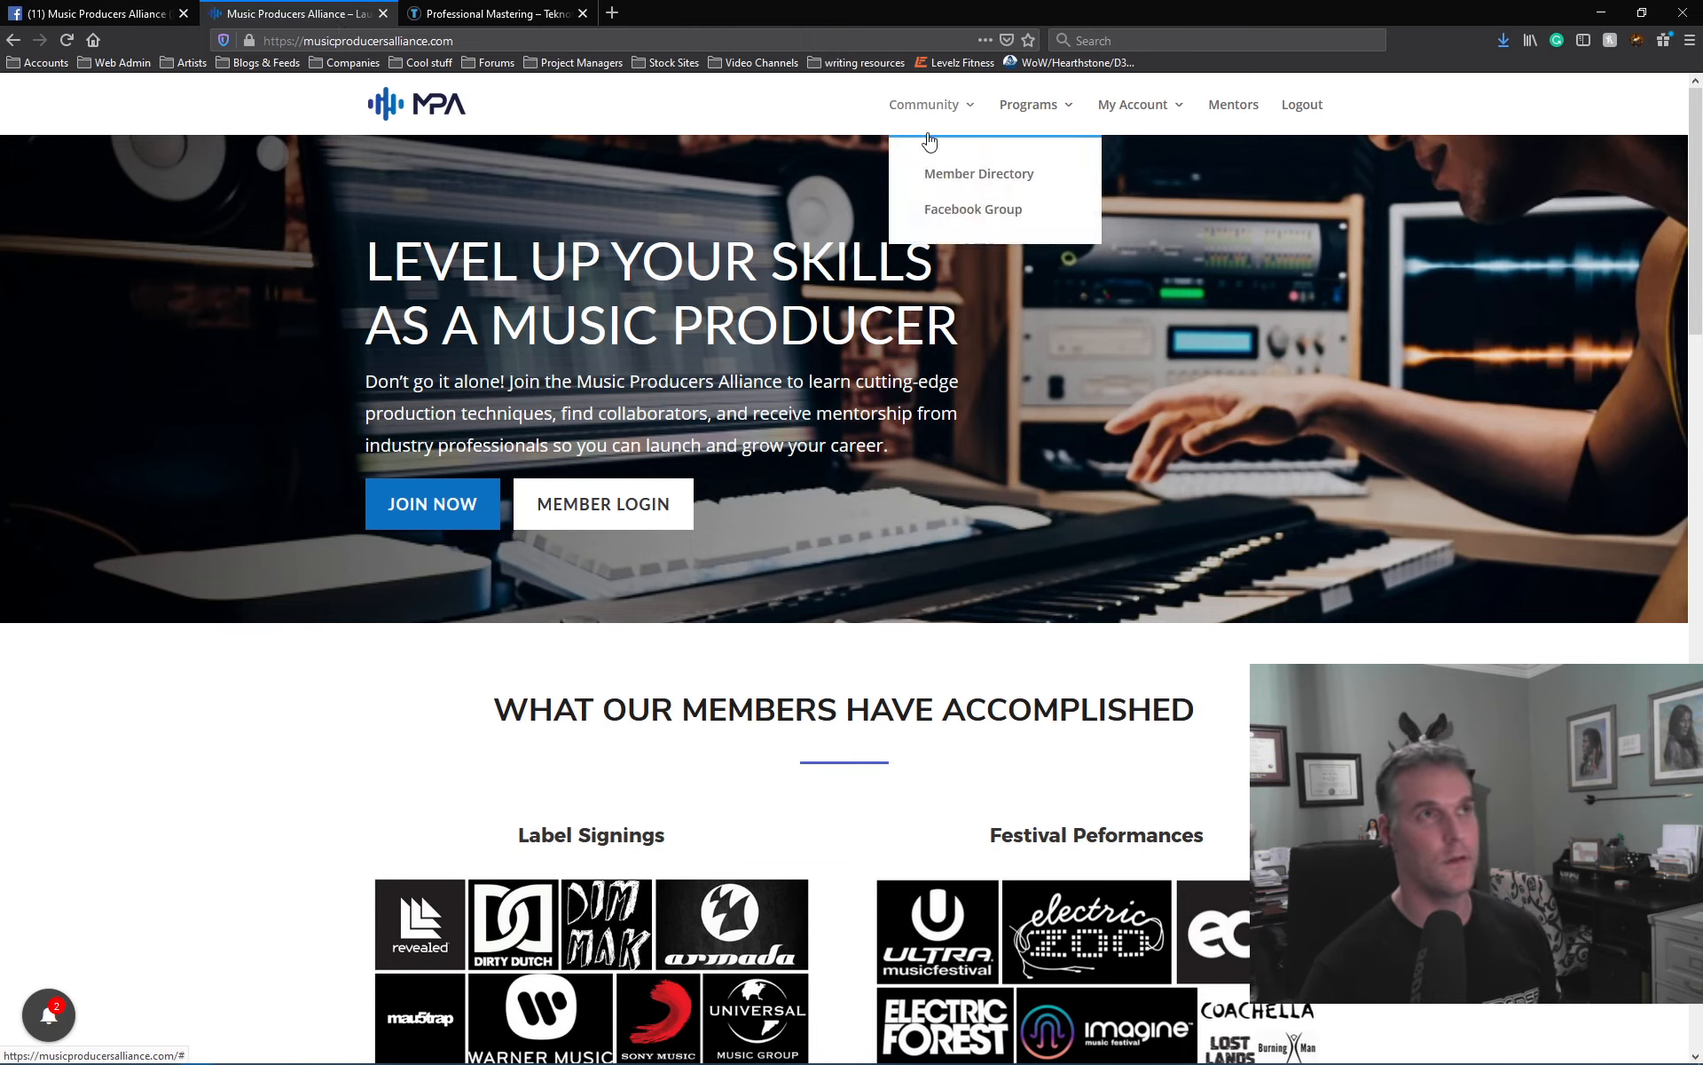
mouse_move(936, 119)
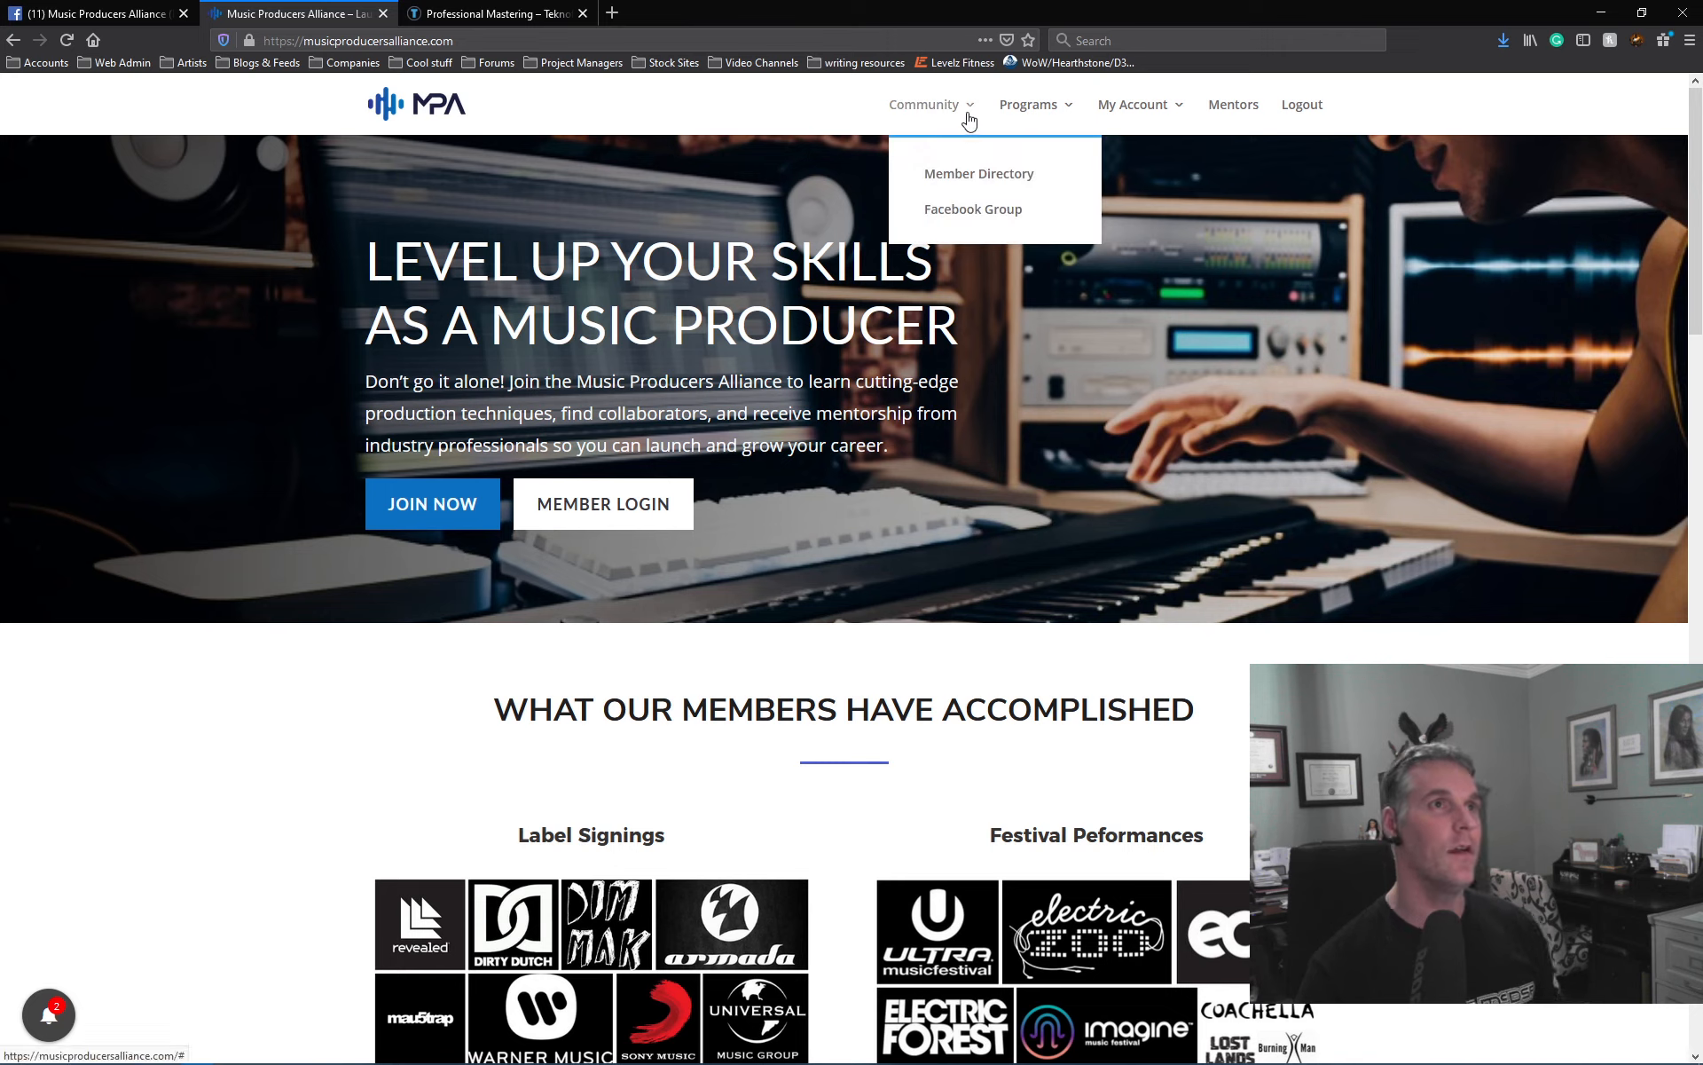
mouse_move(1040, 114)
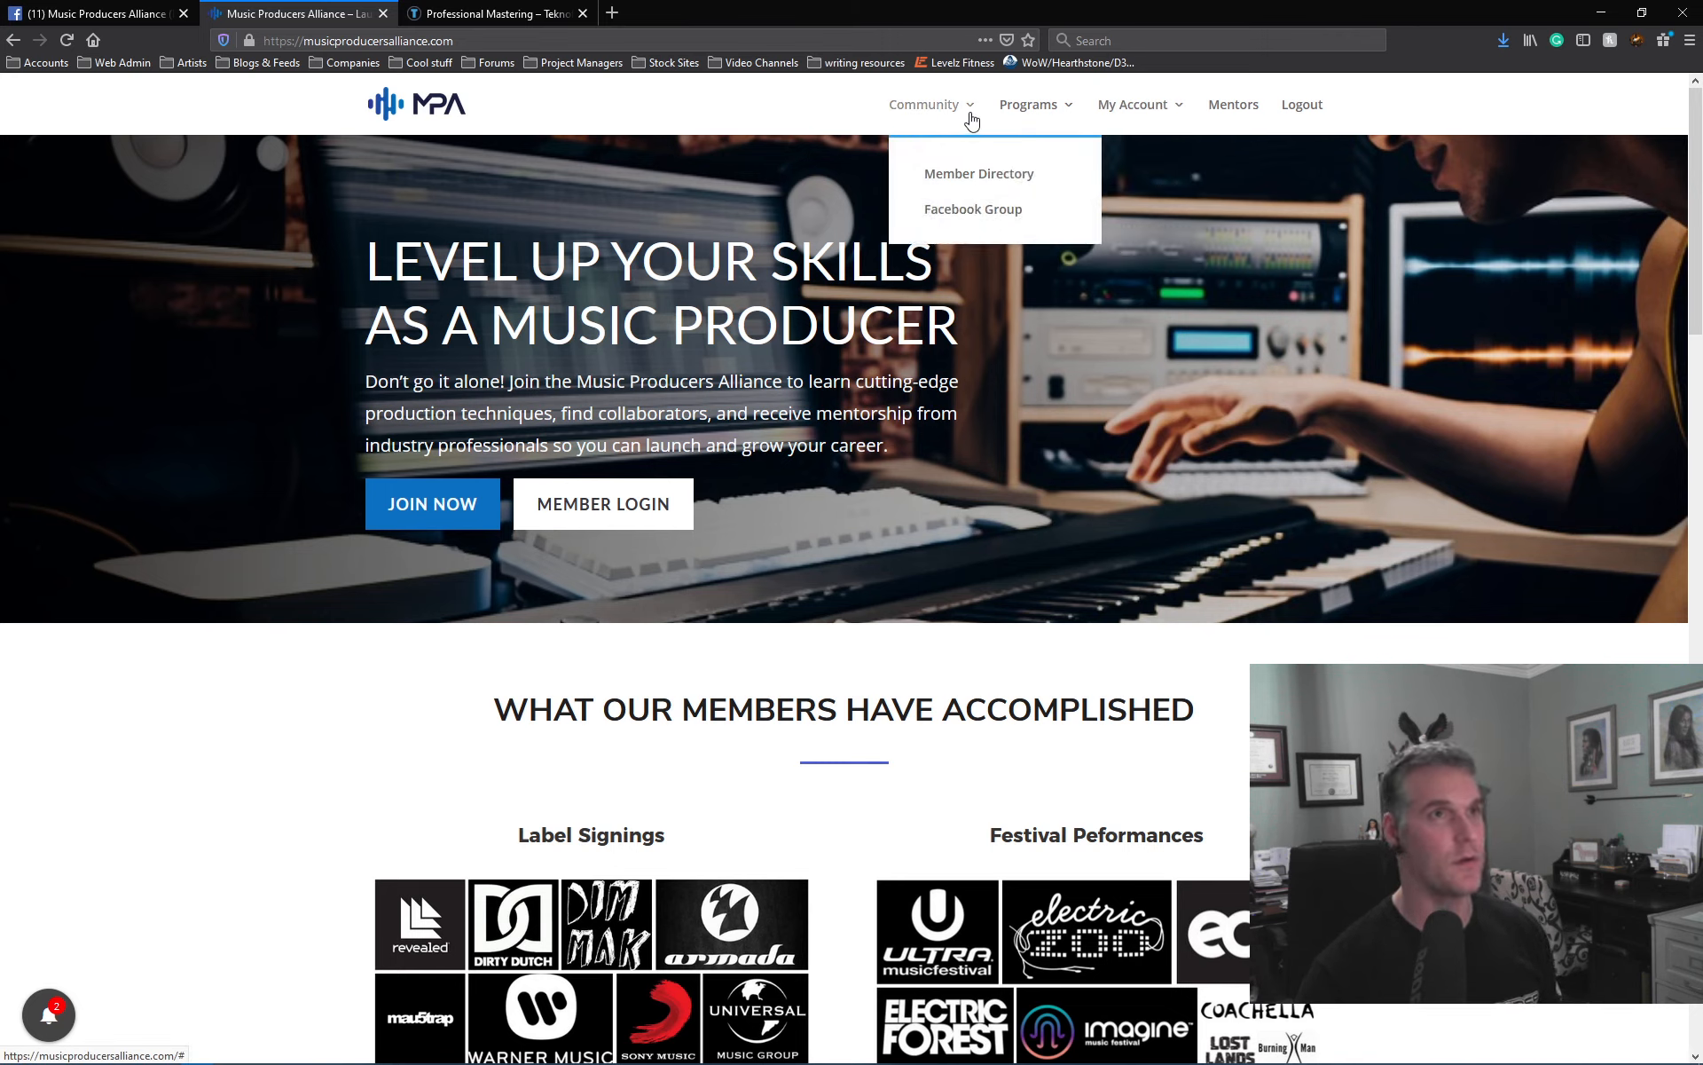
left_click(1233, 121)
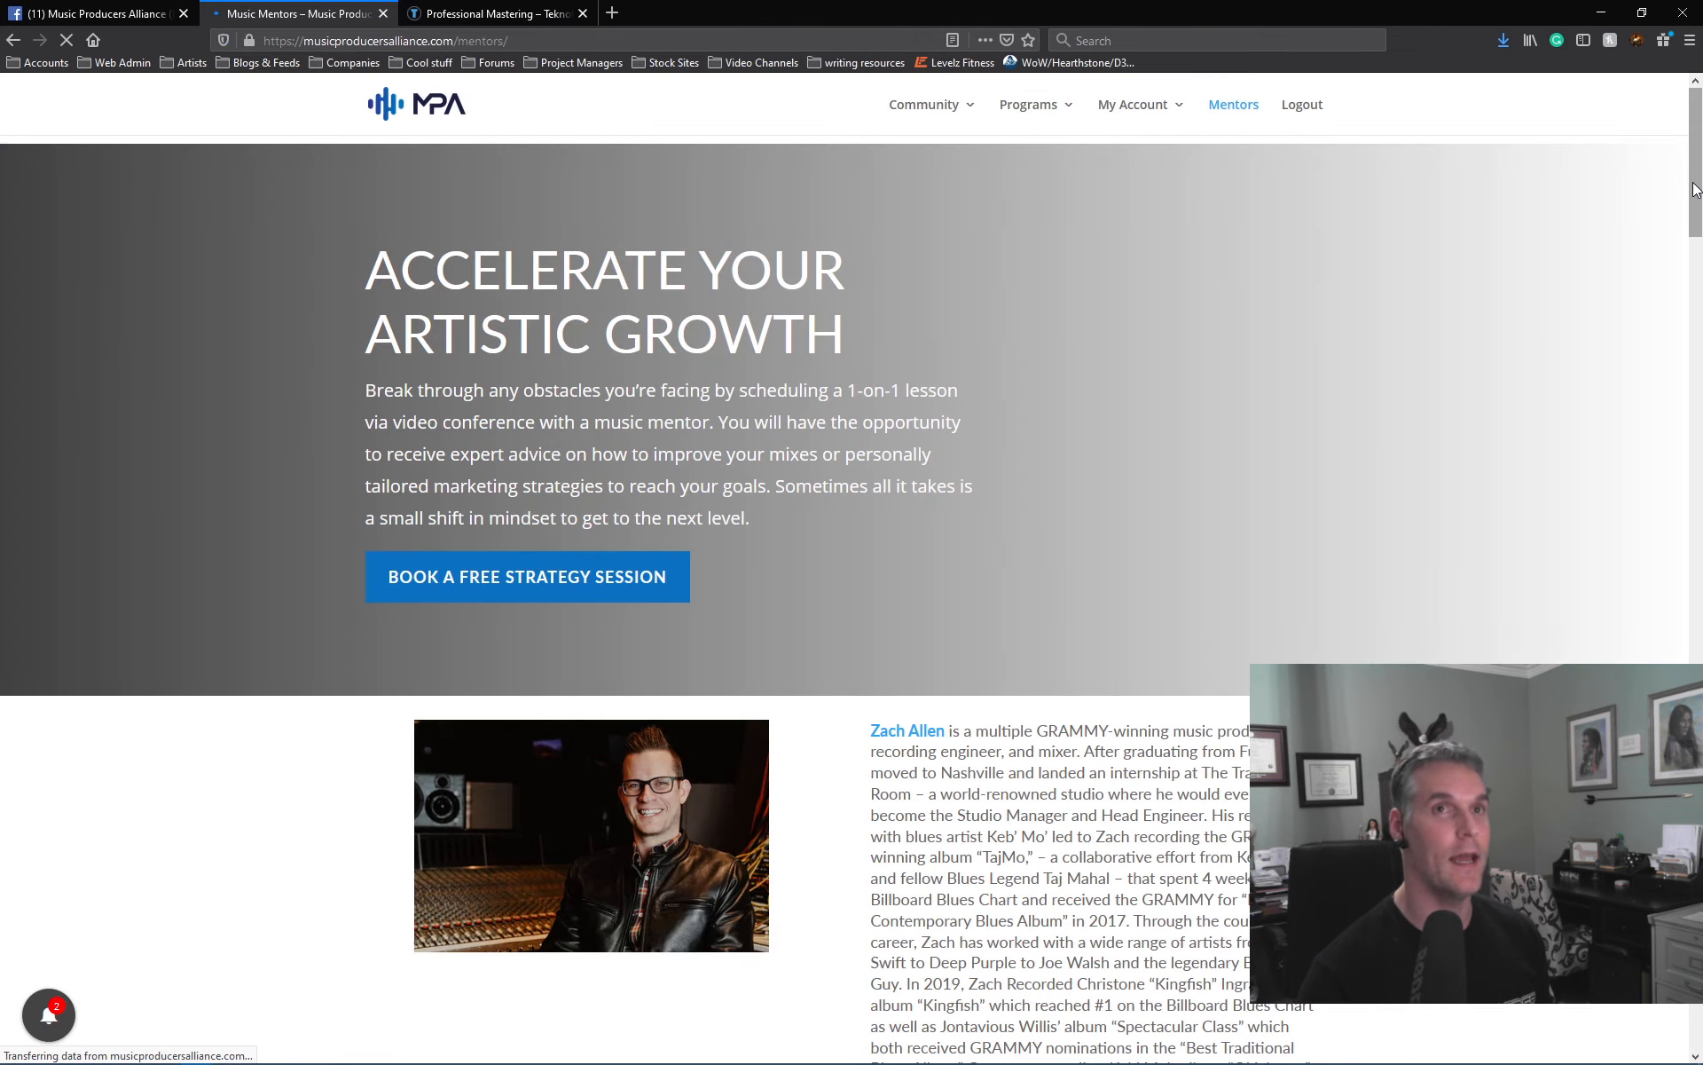
left_click_drag(1700, 190, 1698, 487)
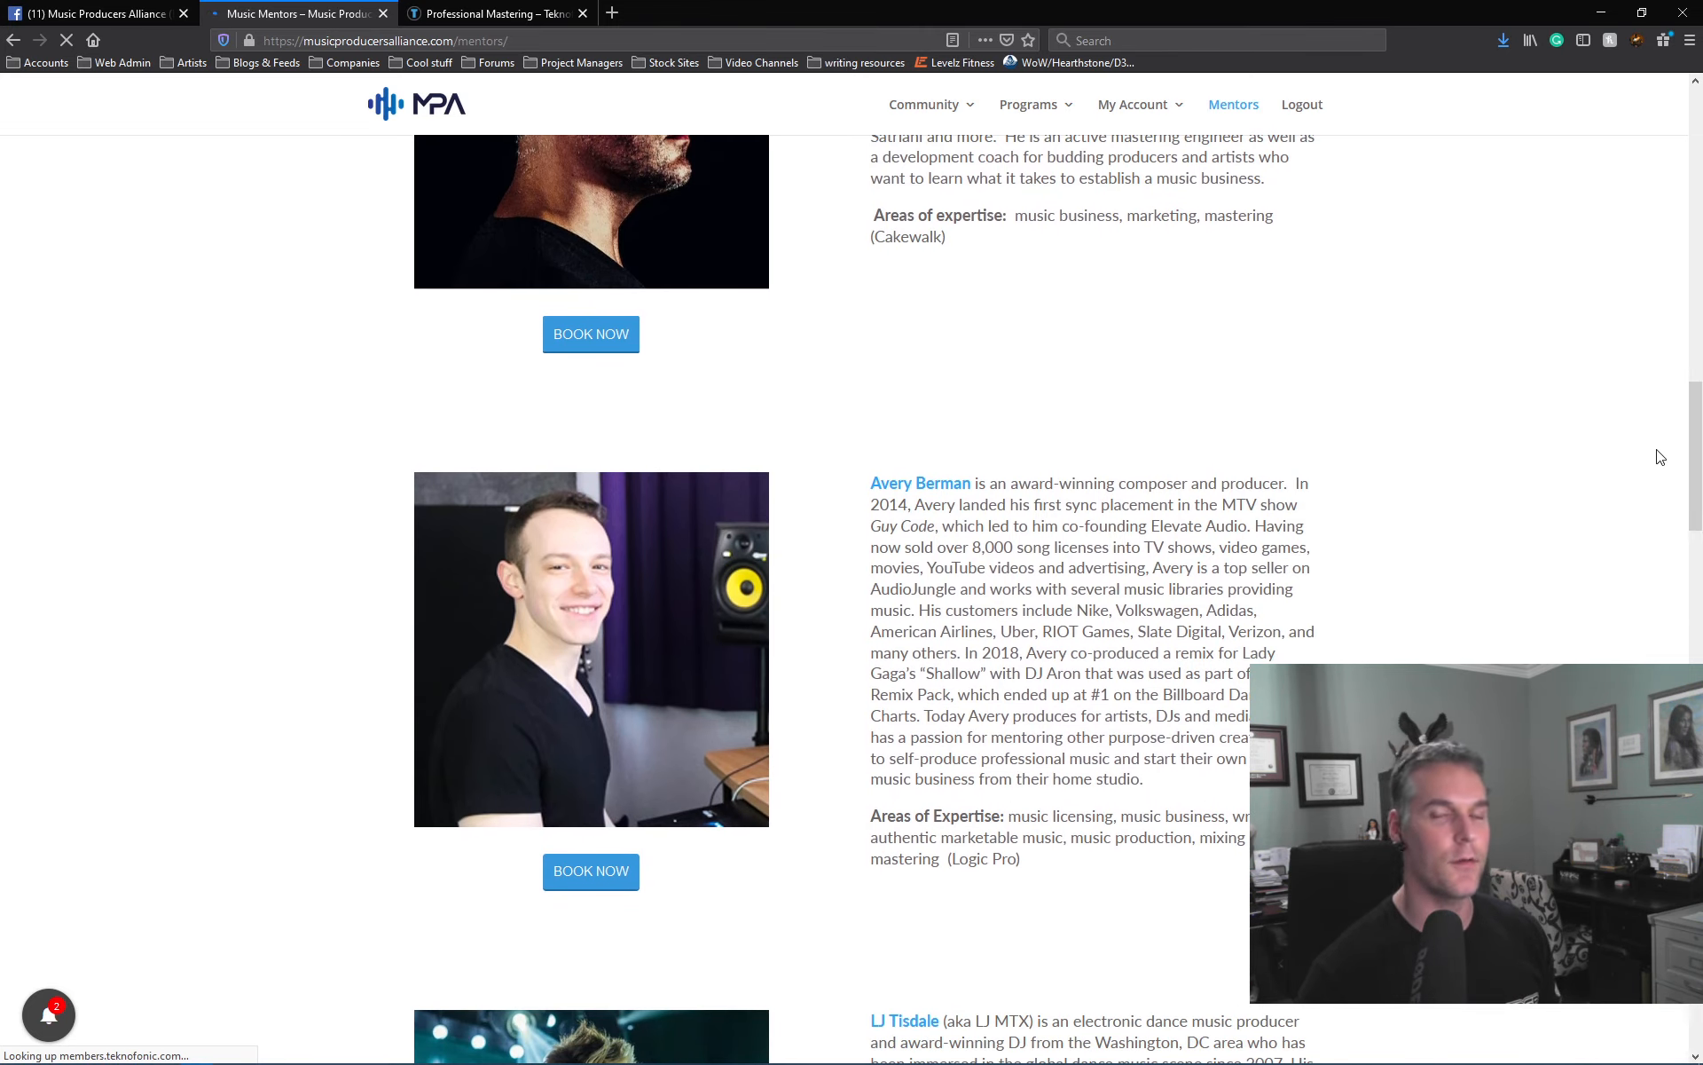
scroll(1418, 475, "down", 5)
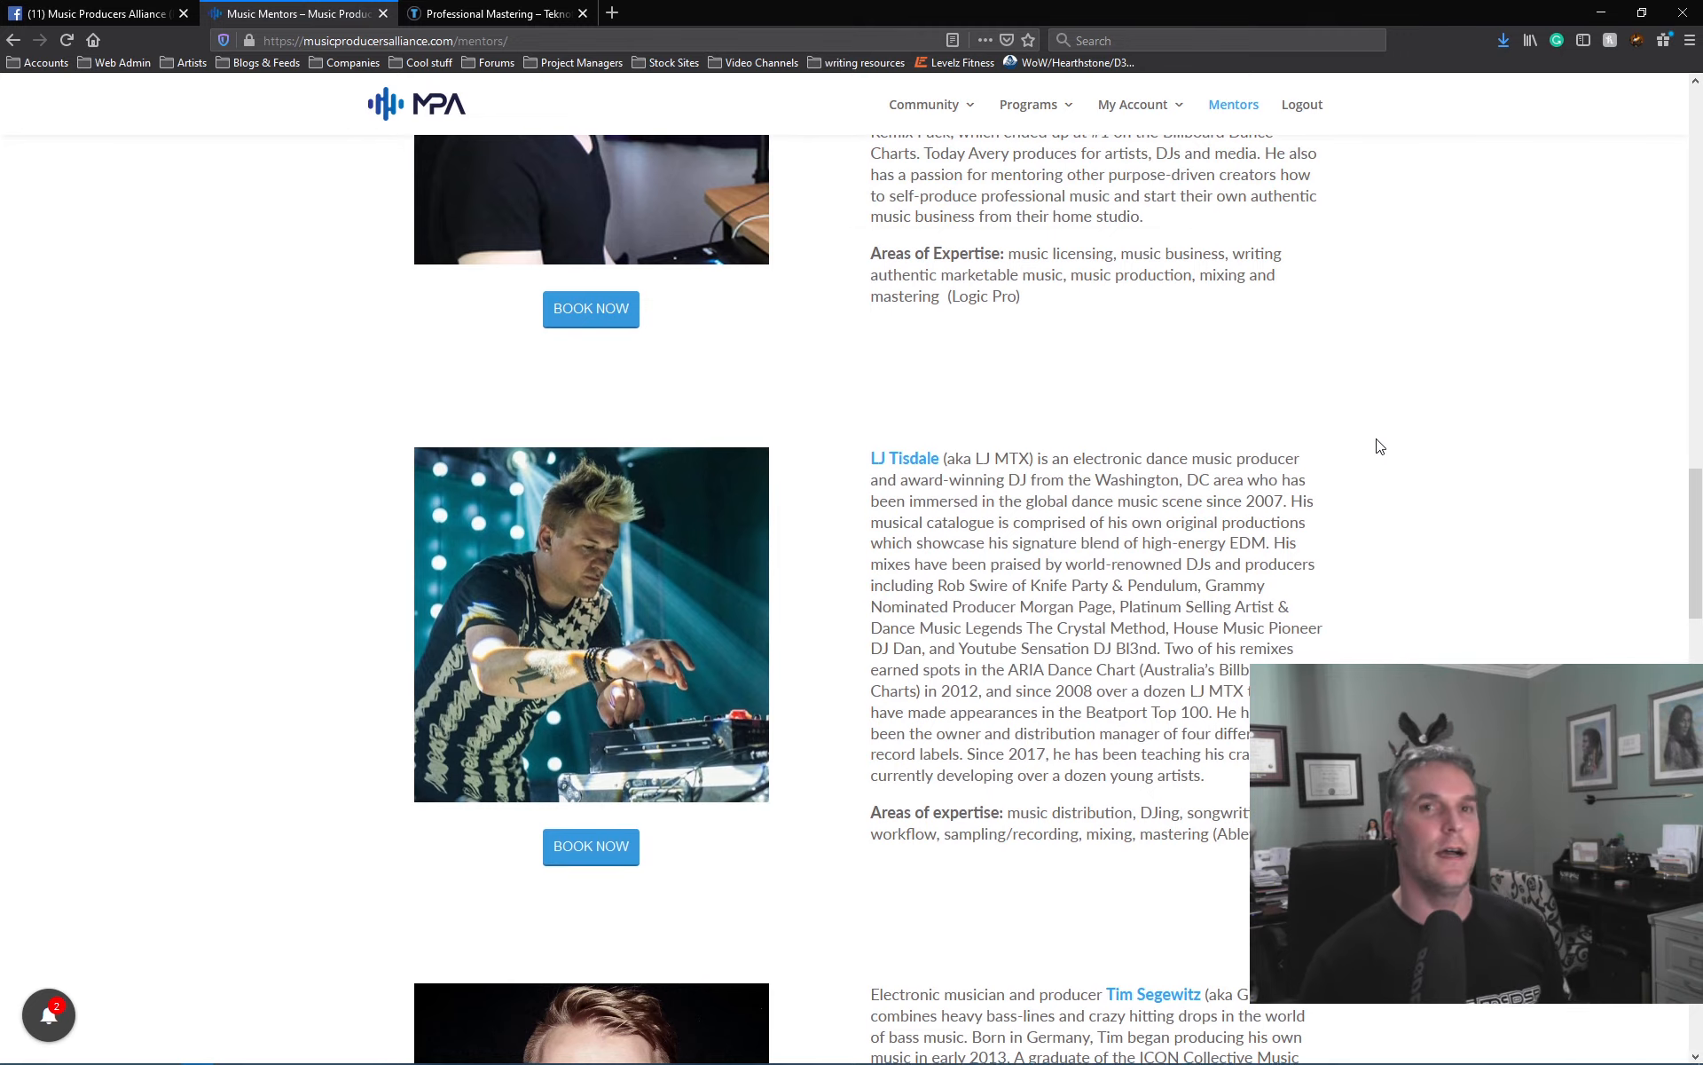
scroll(1378, 447, "down", 10)
scroll(1378, 448, "down", 10)
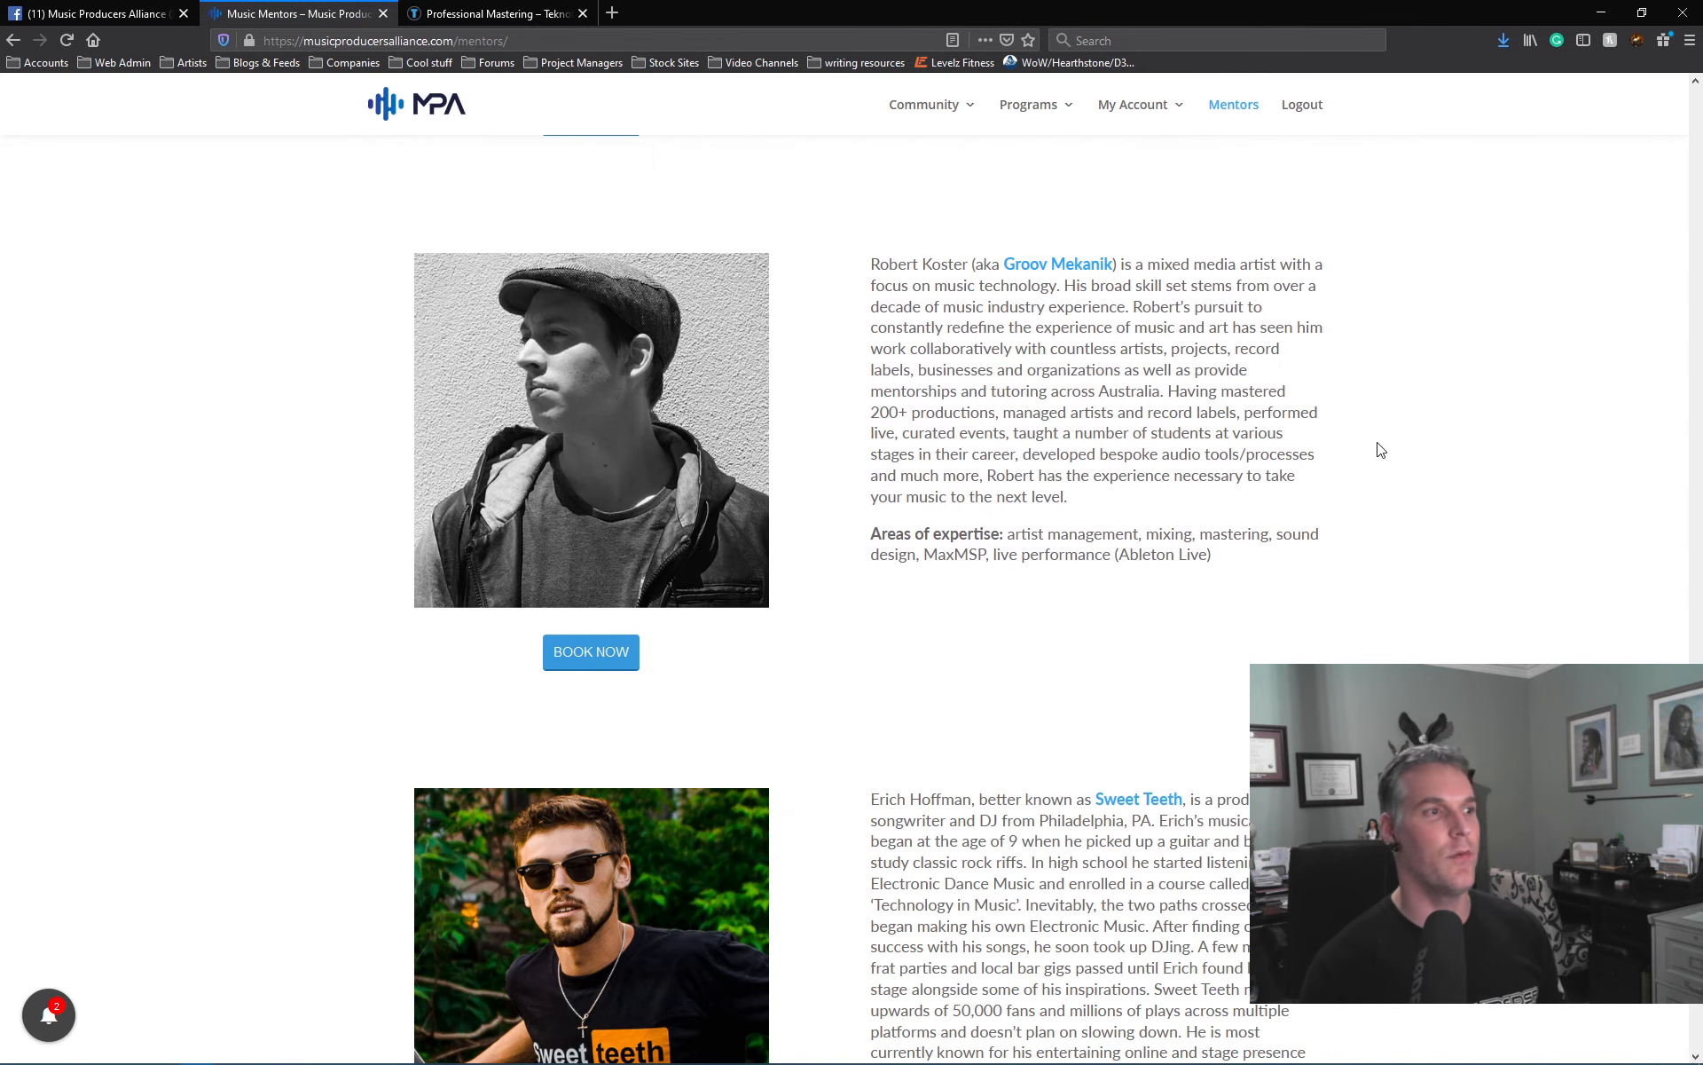
- View the Teknofonic Professional Mastering page and the Music Producers Alliance Facebook group, returning to the Mentors page
left_click(504, 15)
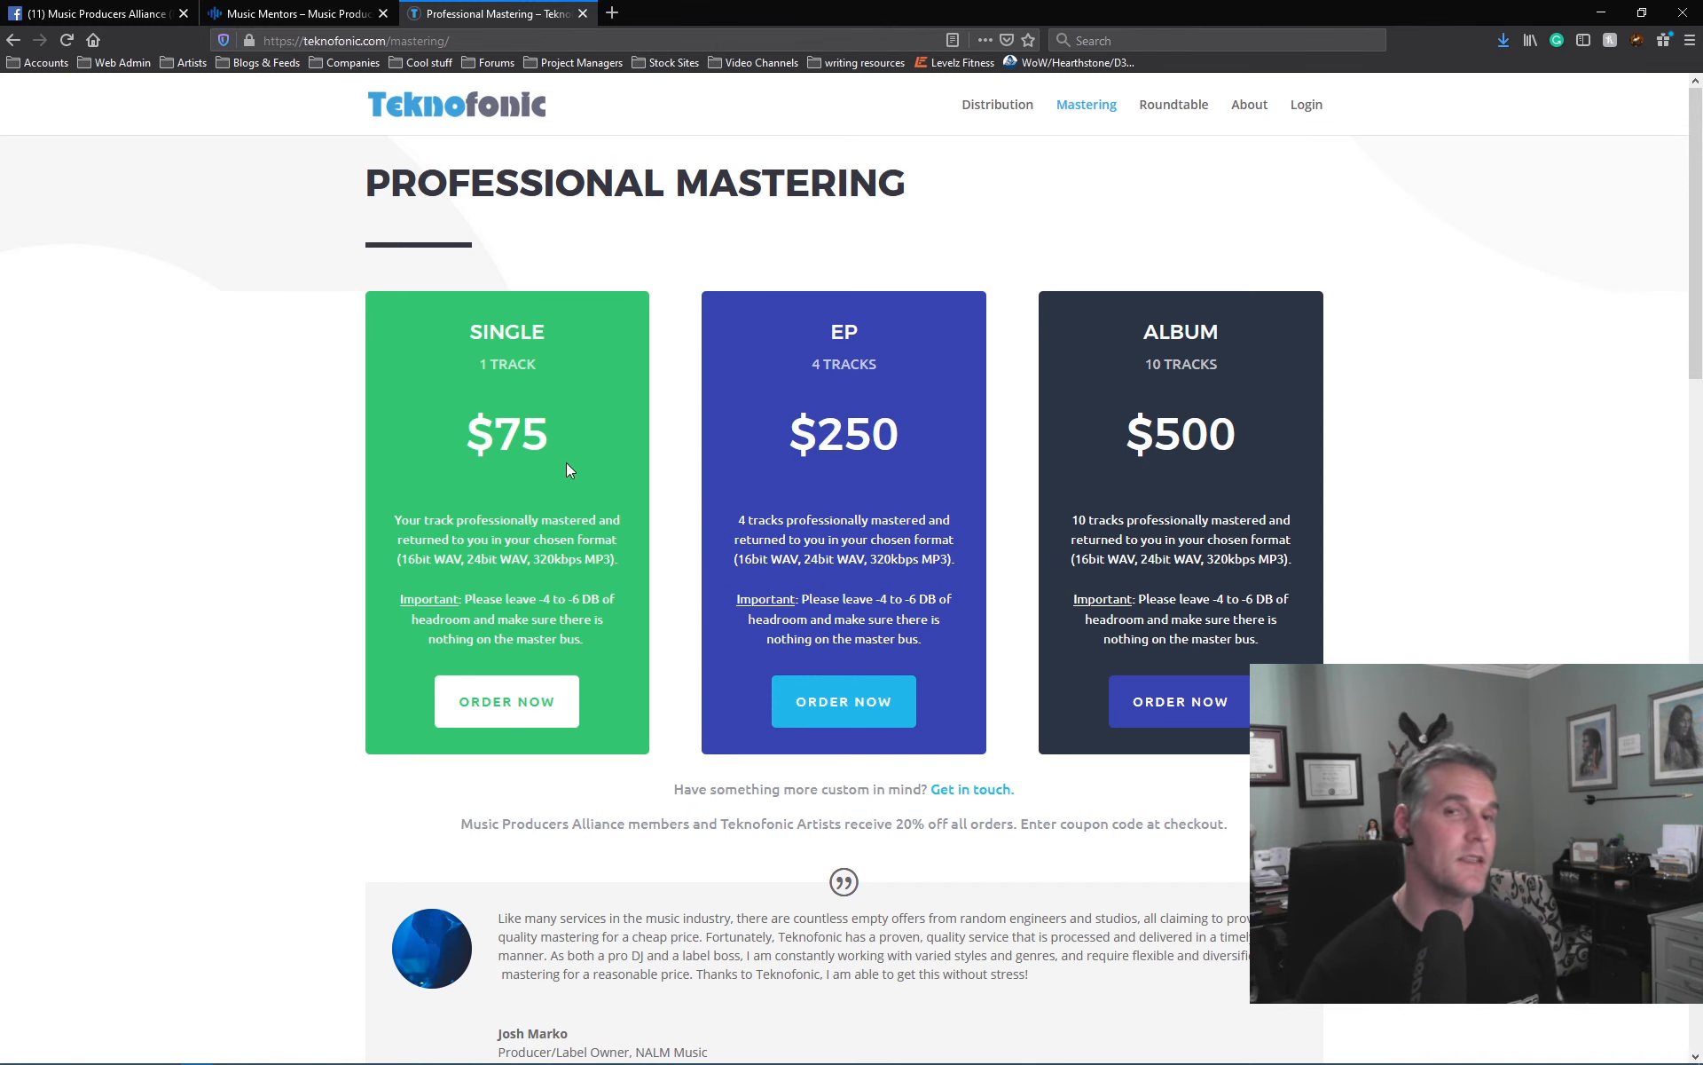
left_click(297, 13)
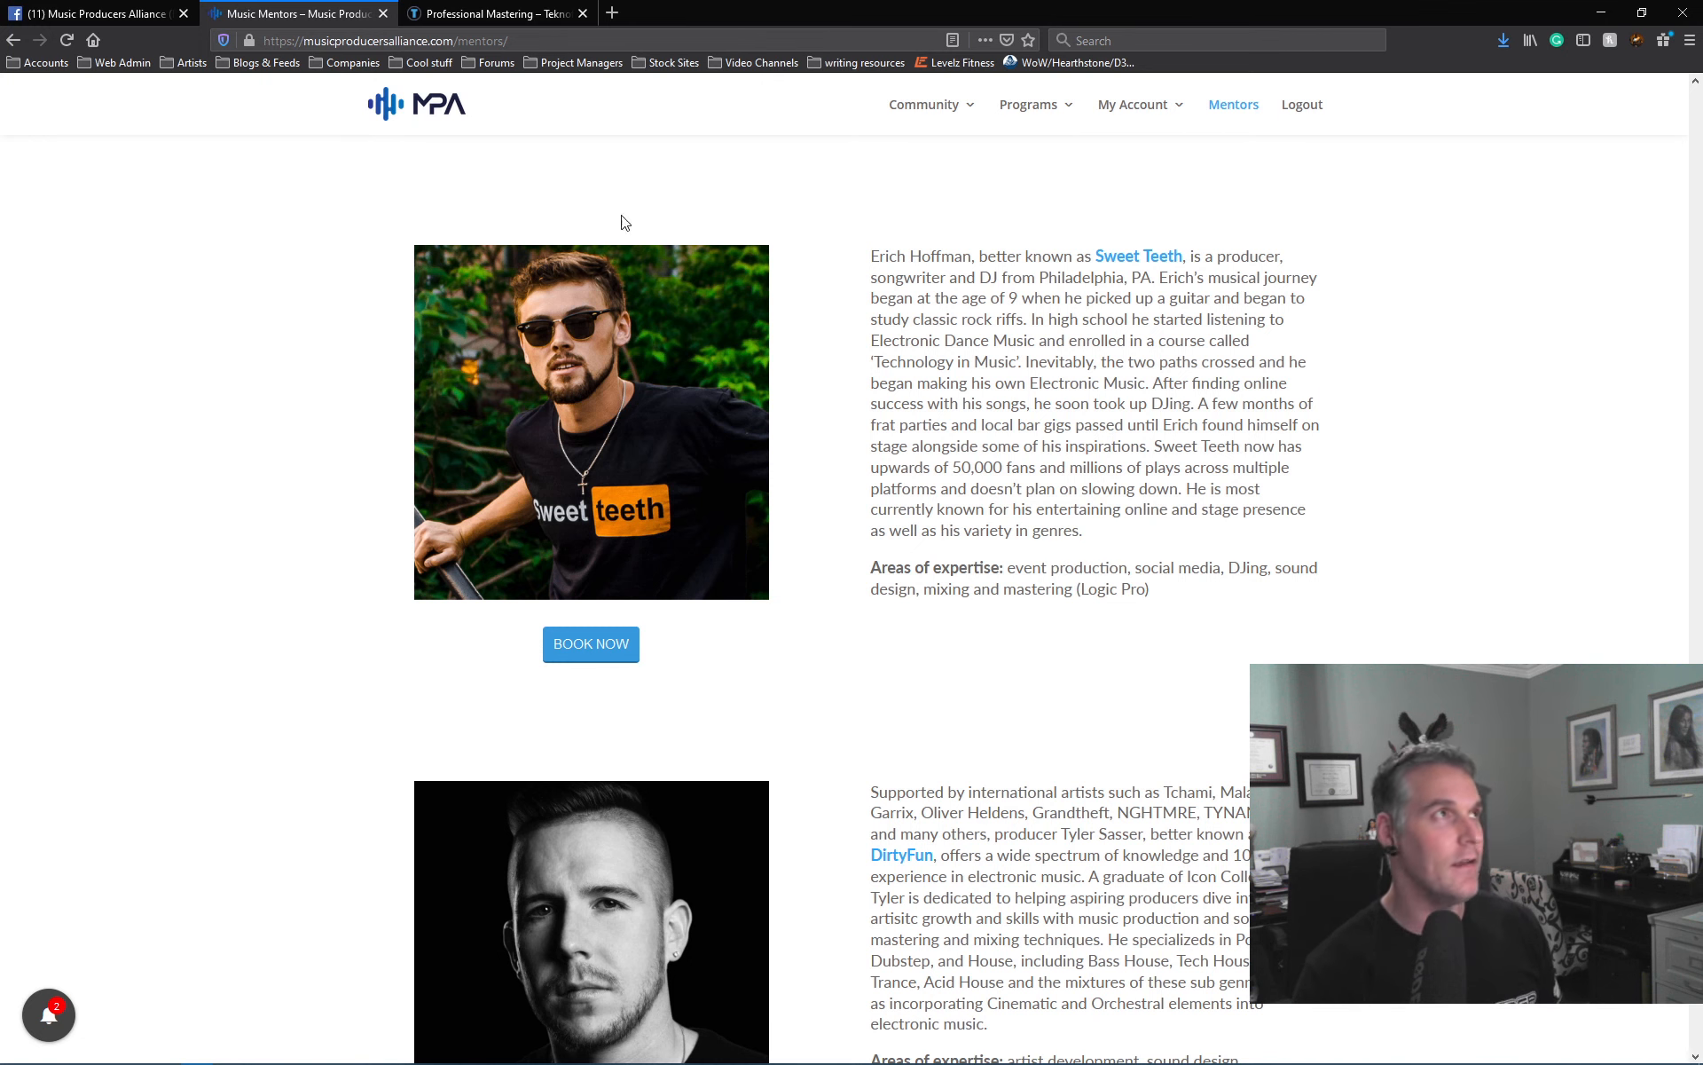
left_click(106, 14)
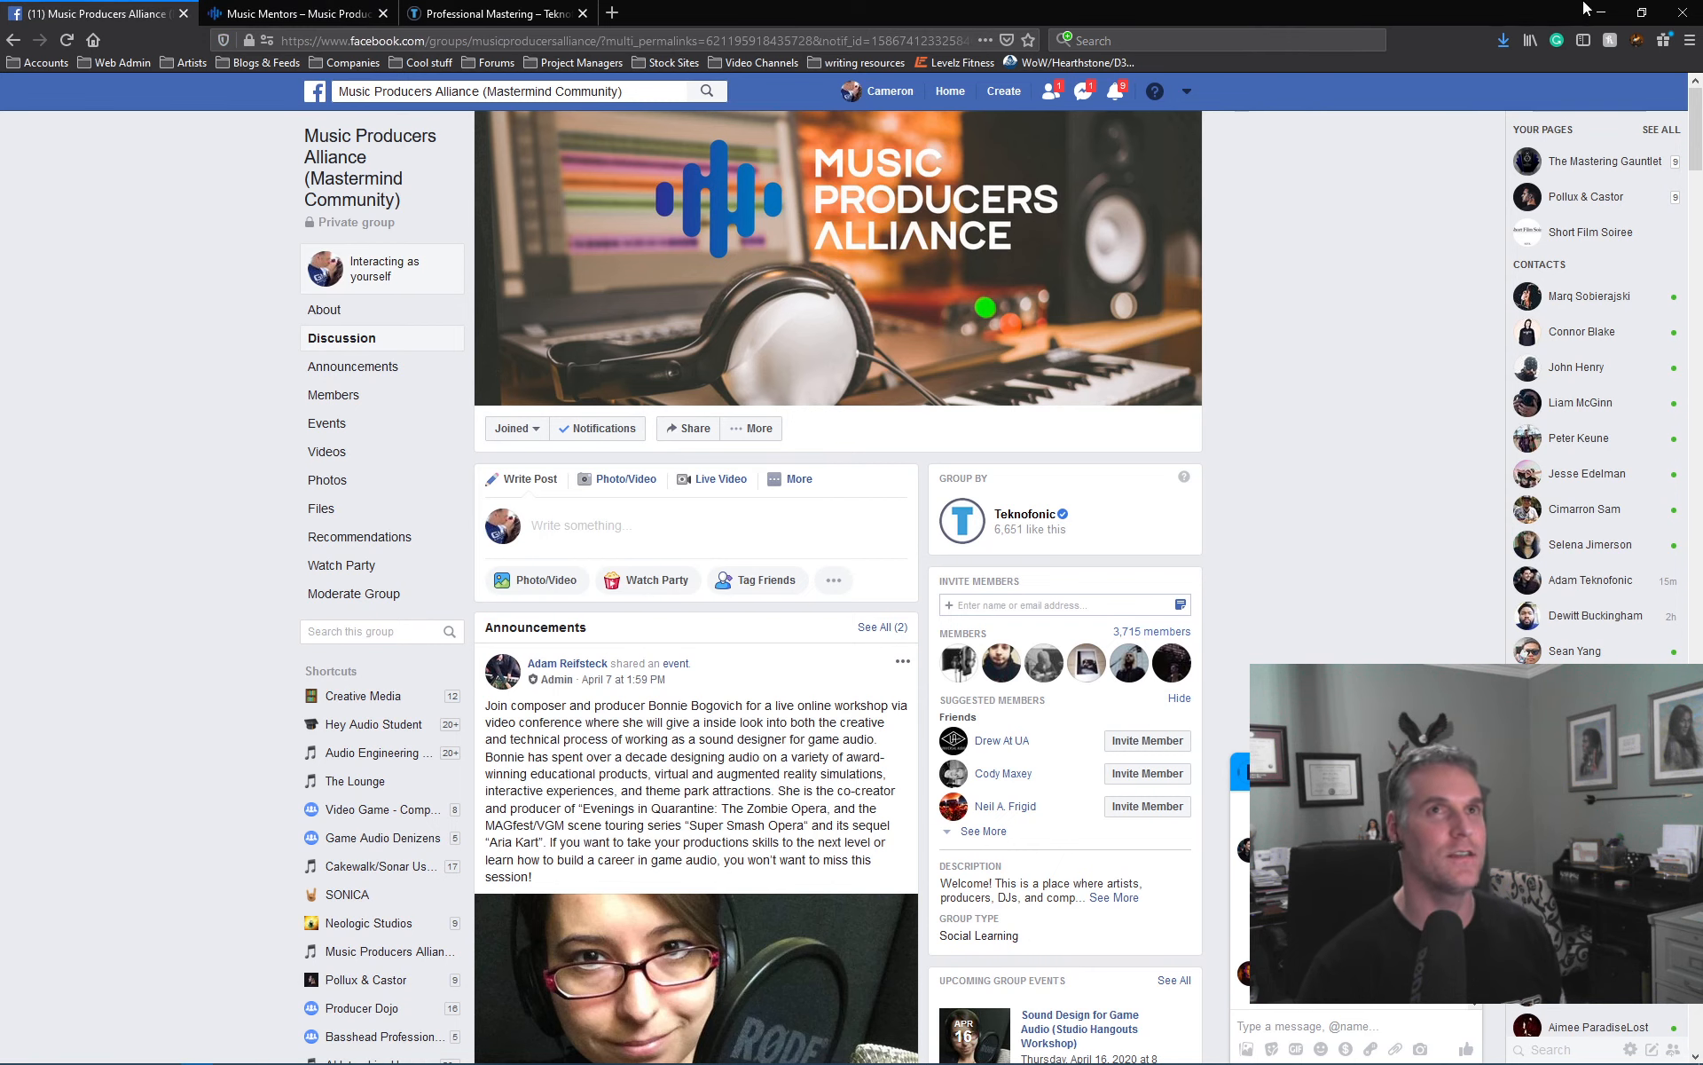
left_click(328, 14)
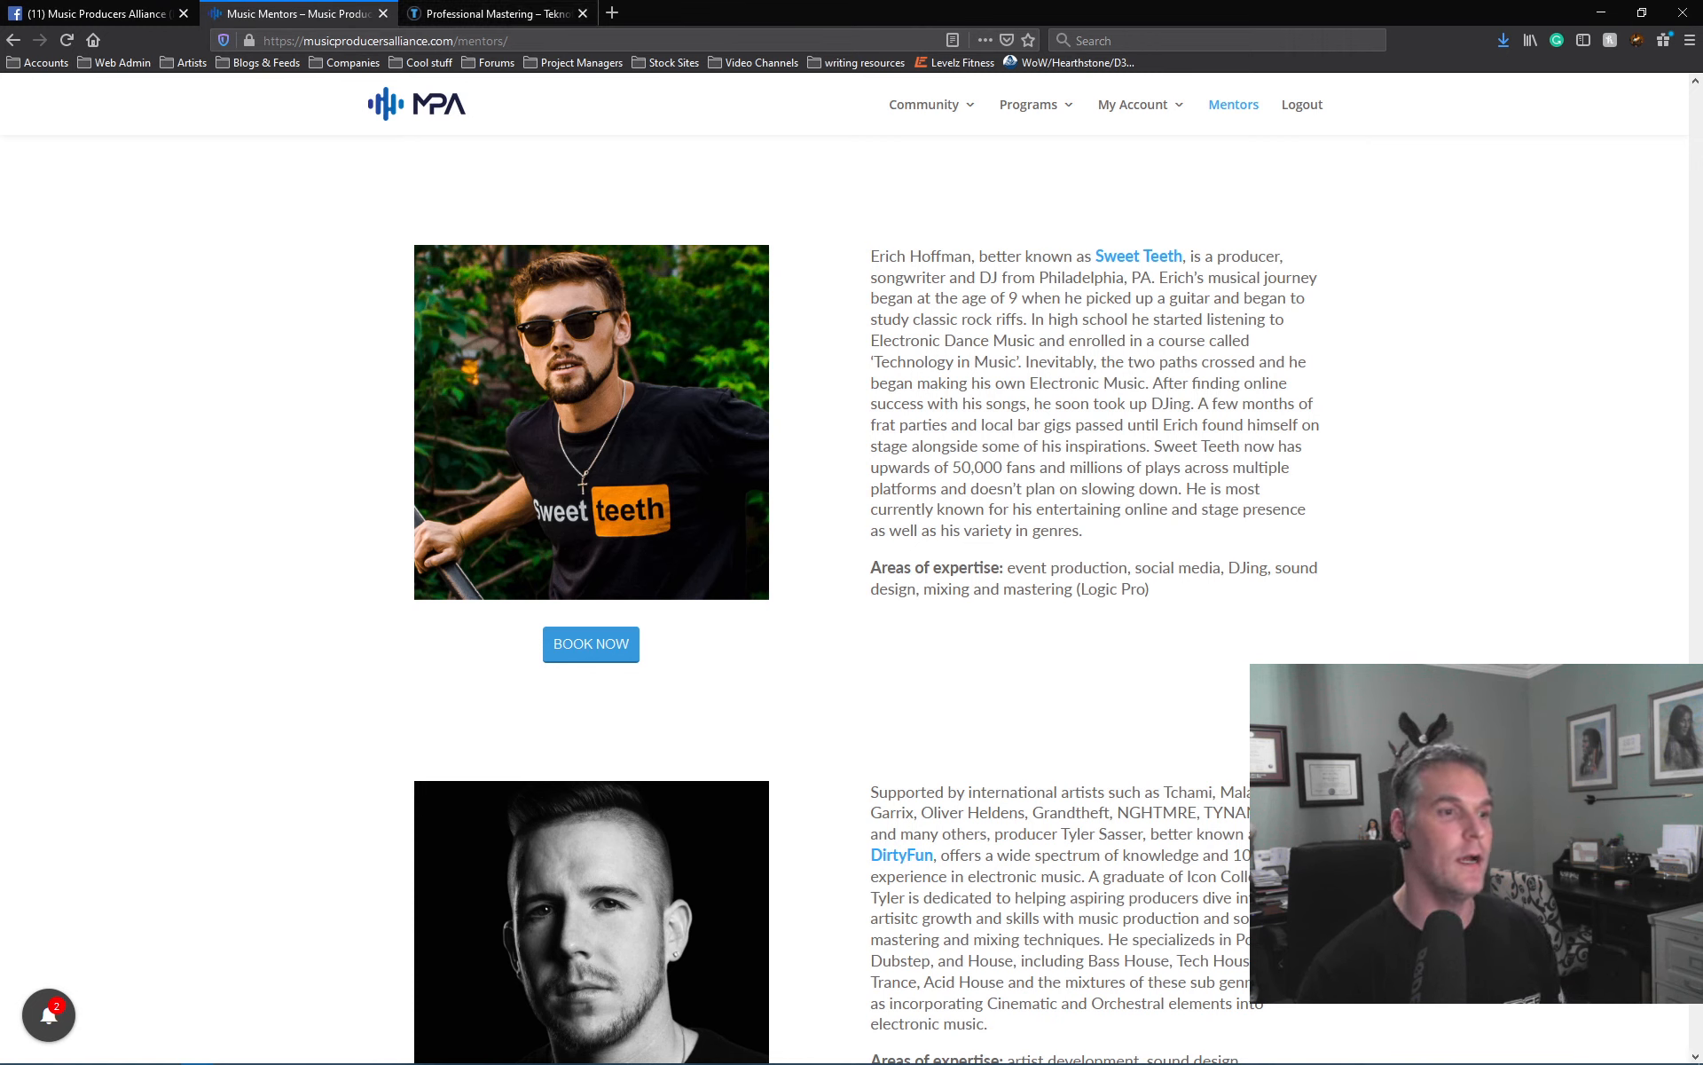
- Switch back to Cakewalk, close the SynBass equalizer and enlarge the bus pane below the tracks
left_click(952, 1051)
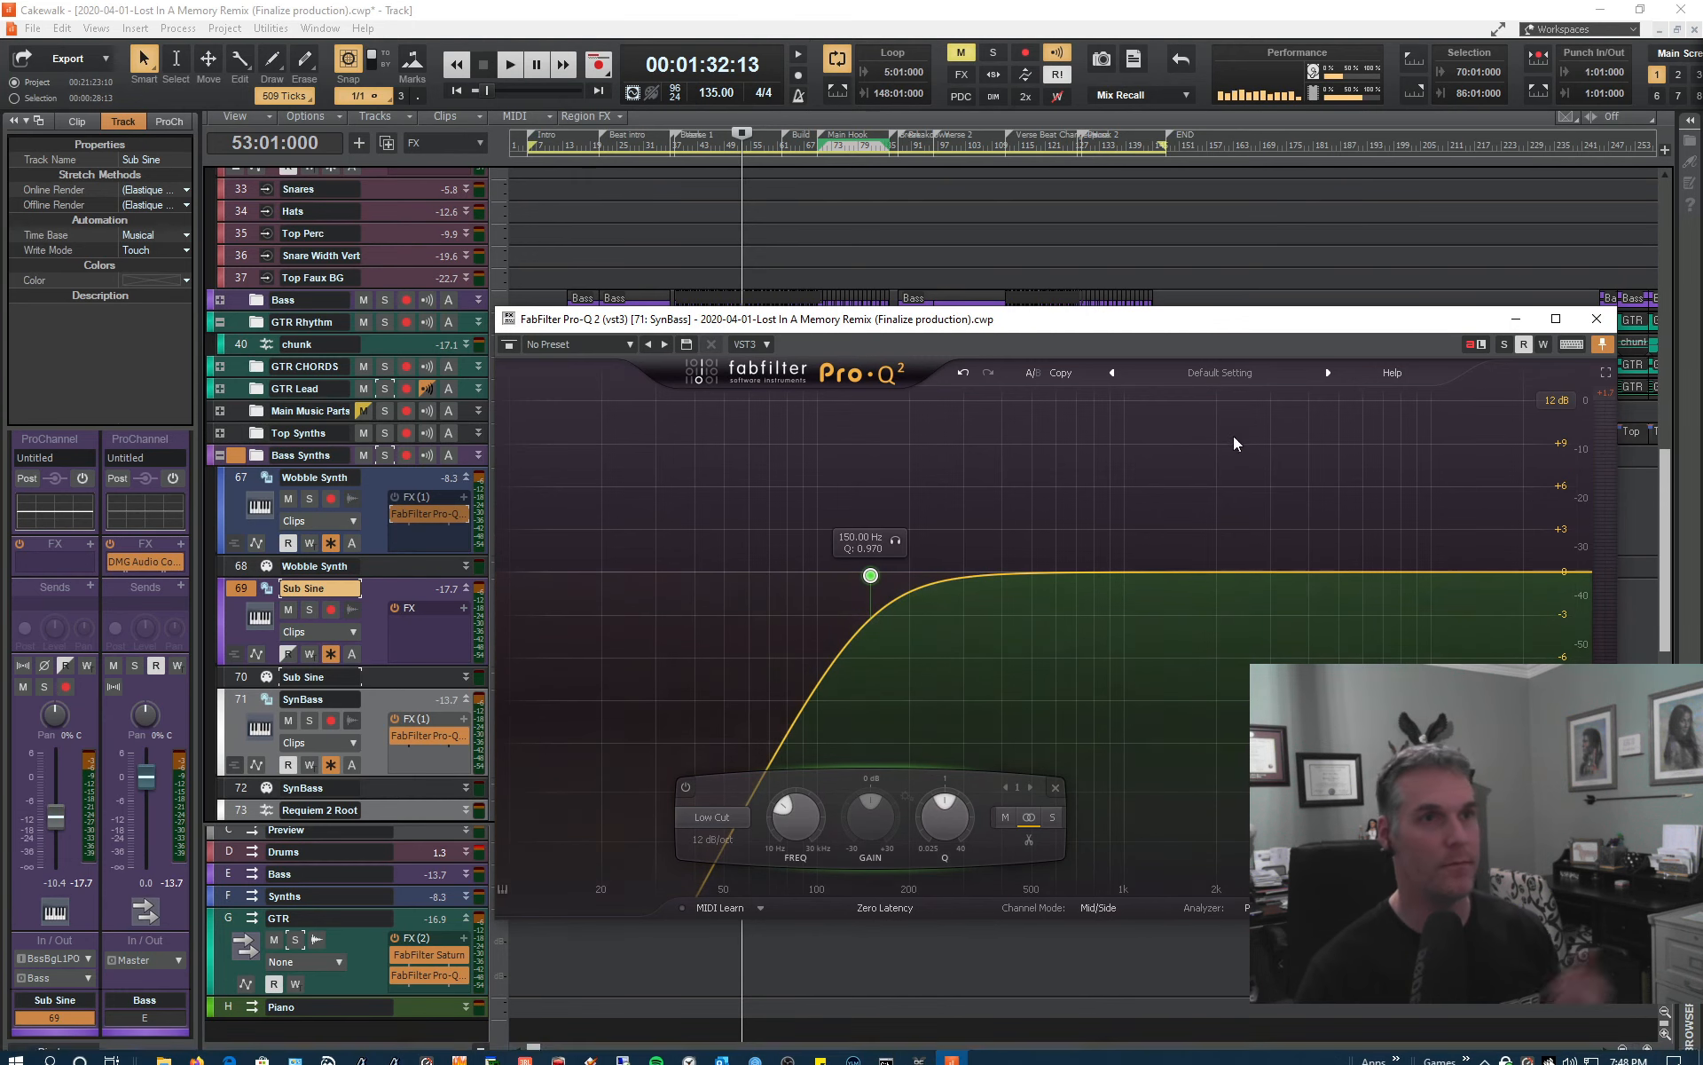
left_click(1589, 330)
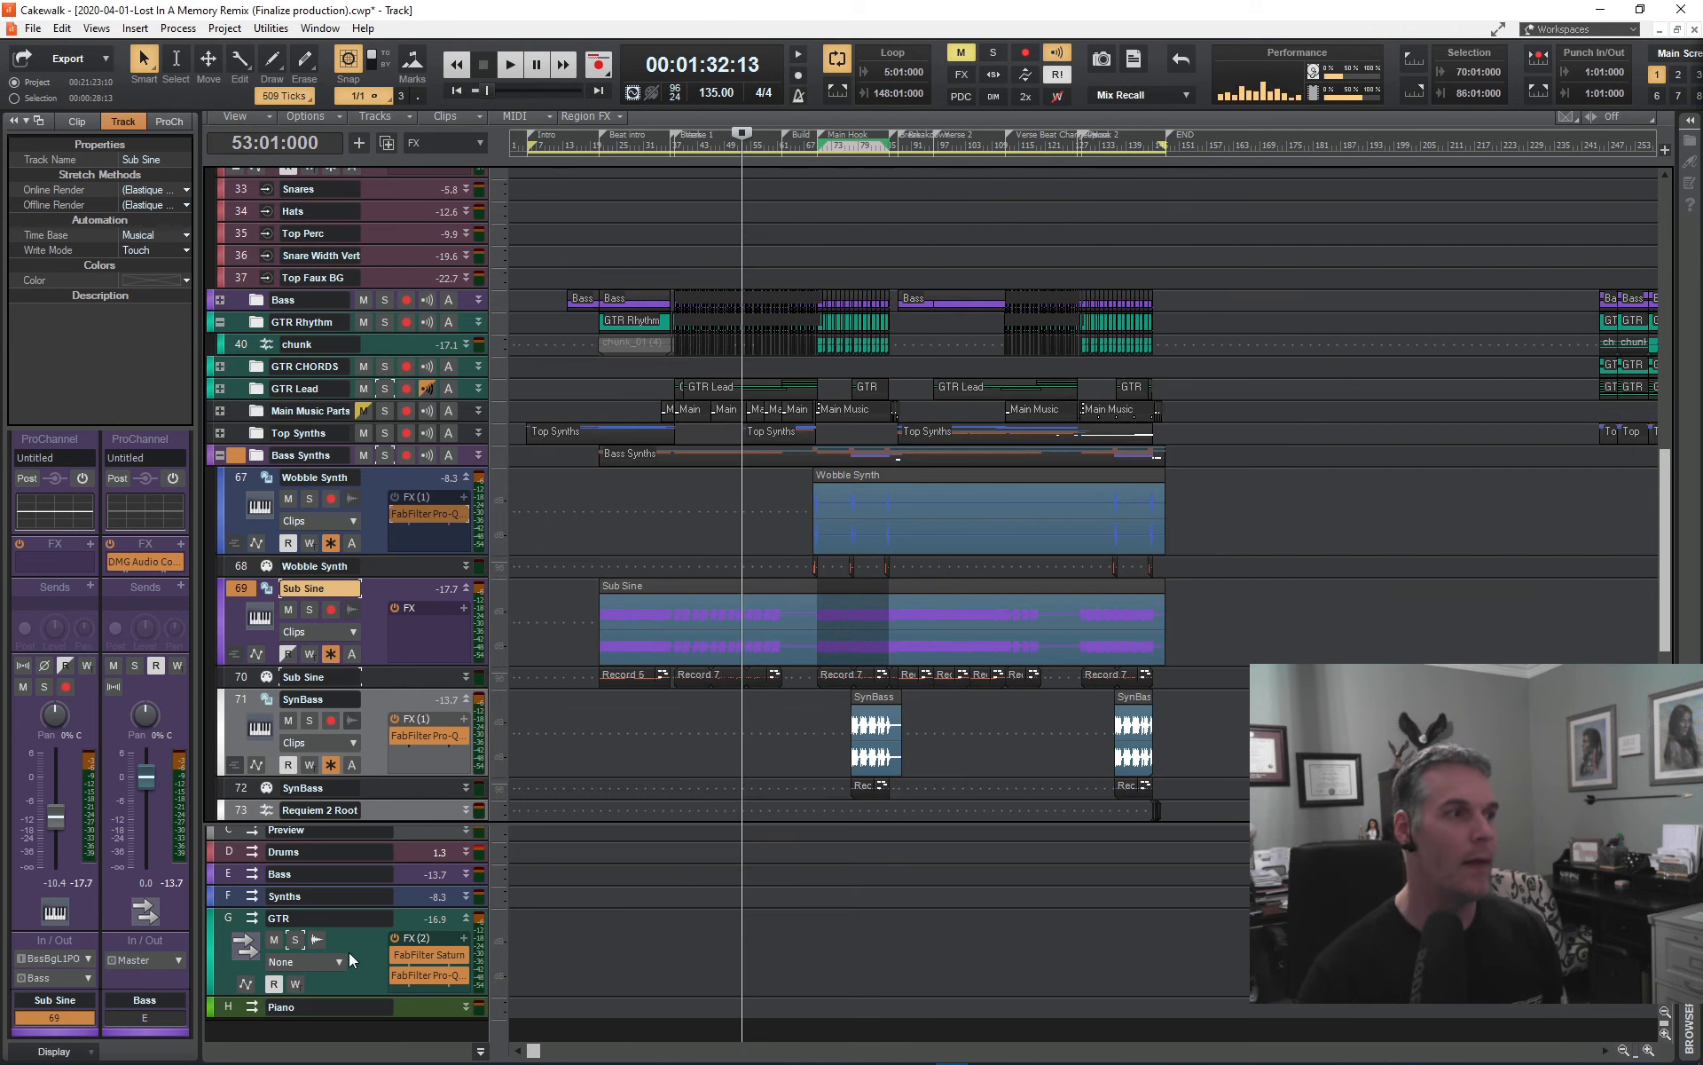
scroll(346, 951, "up", 3)
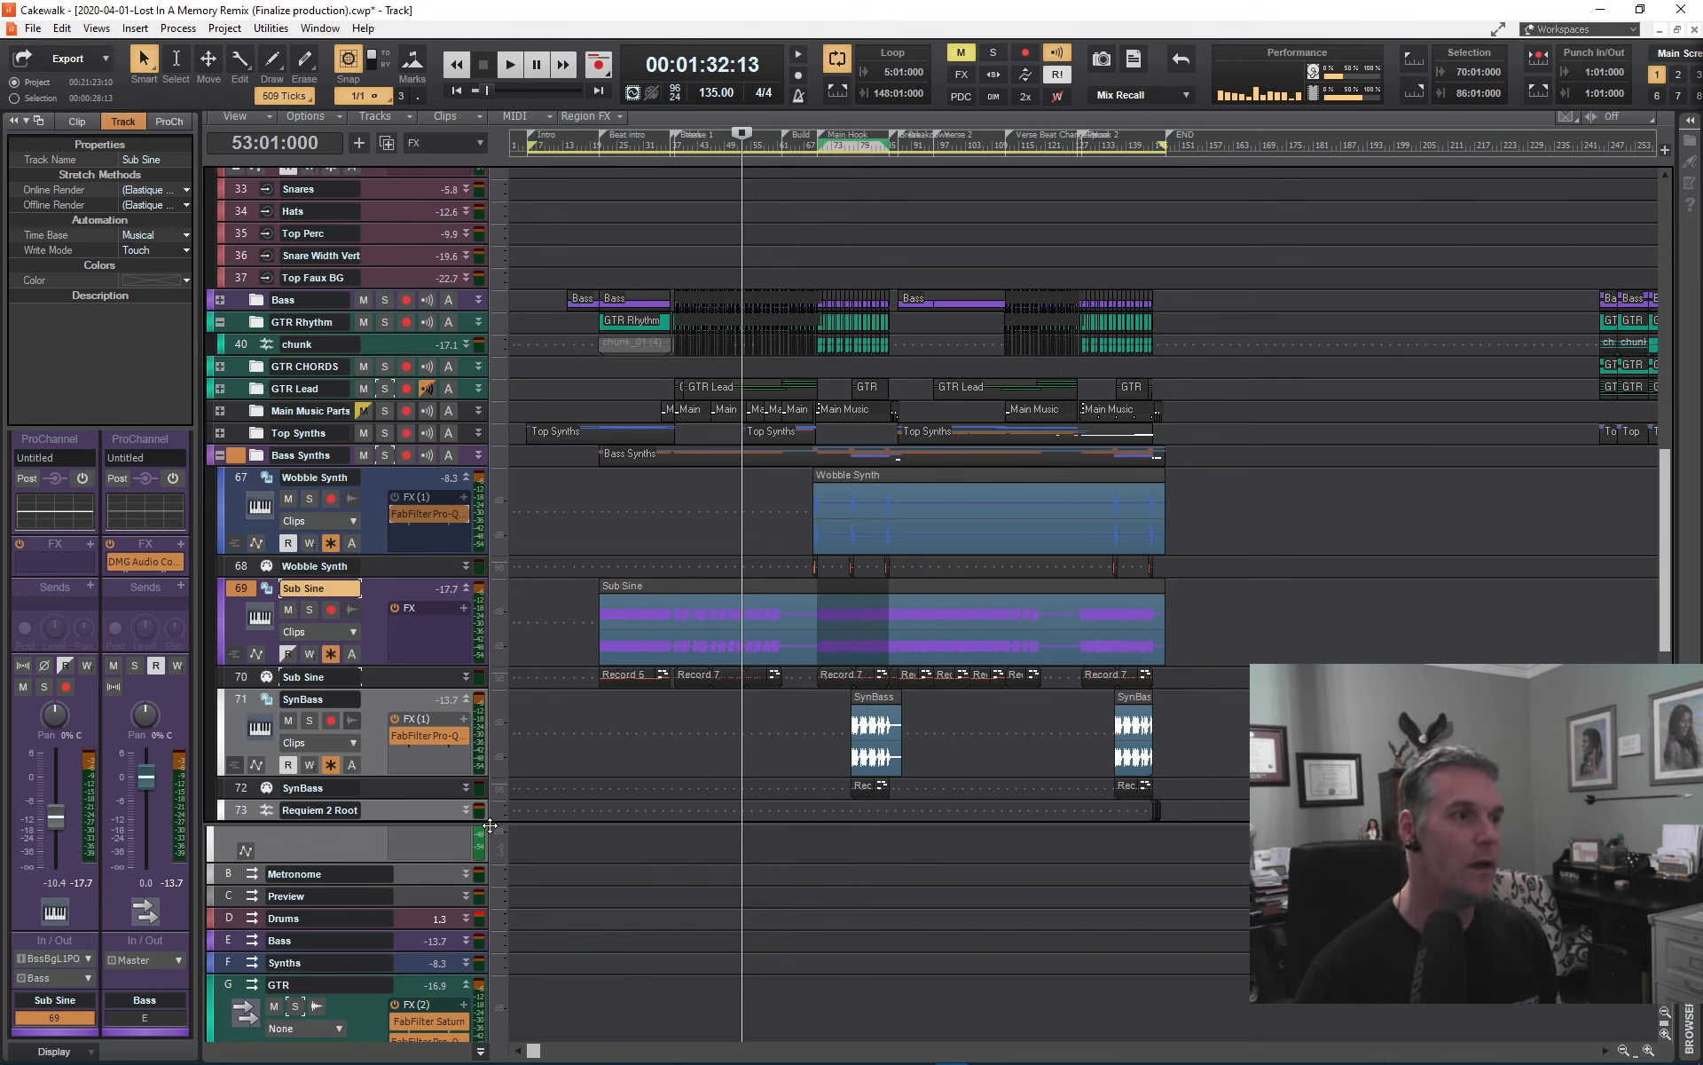
left_click_drag(483, 824, 484, 748)
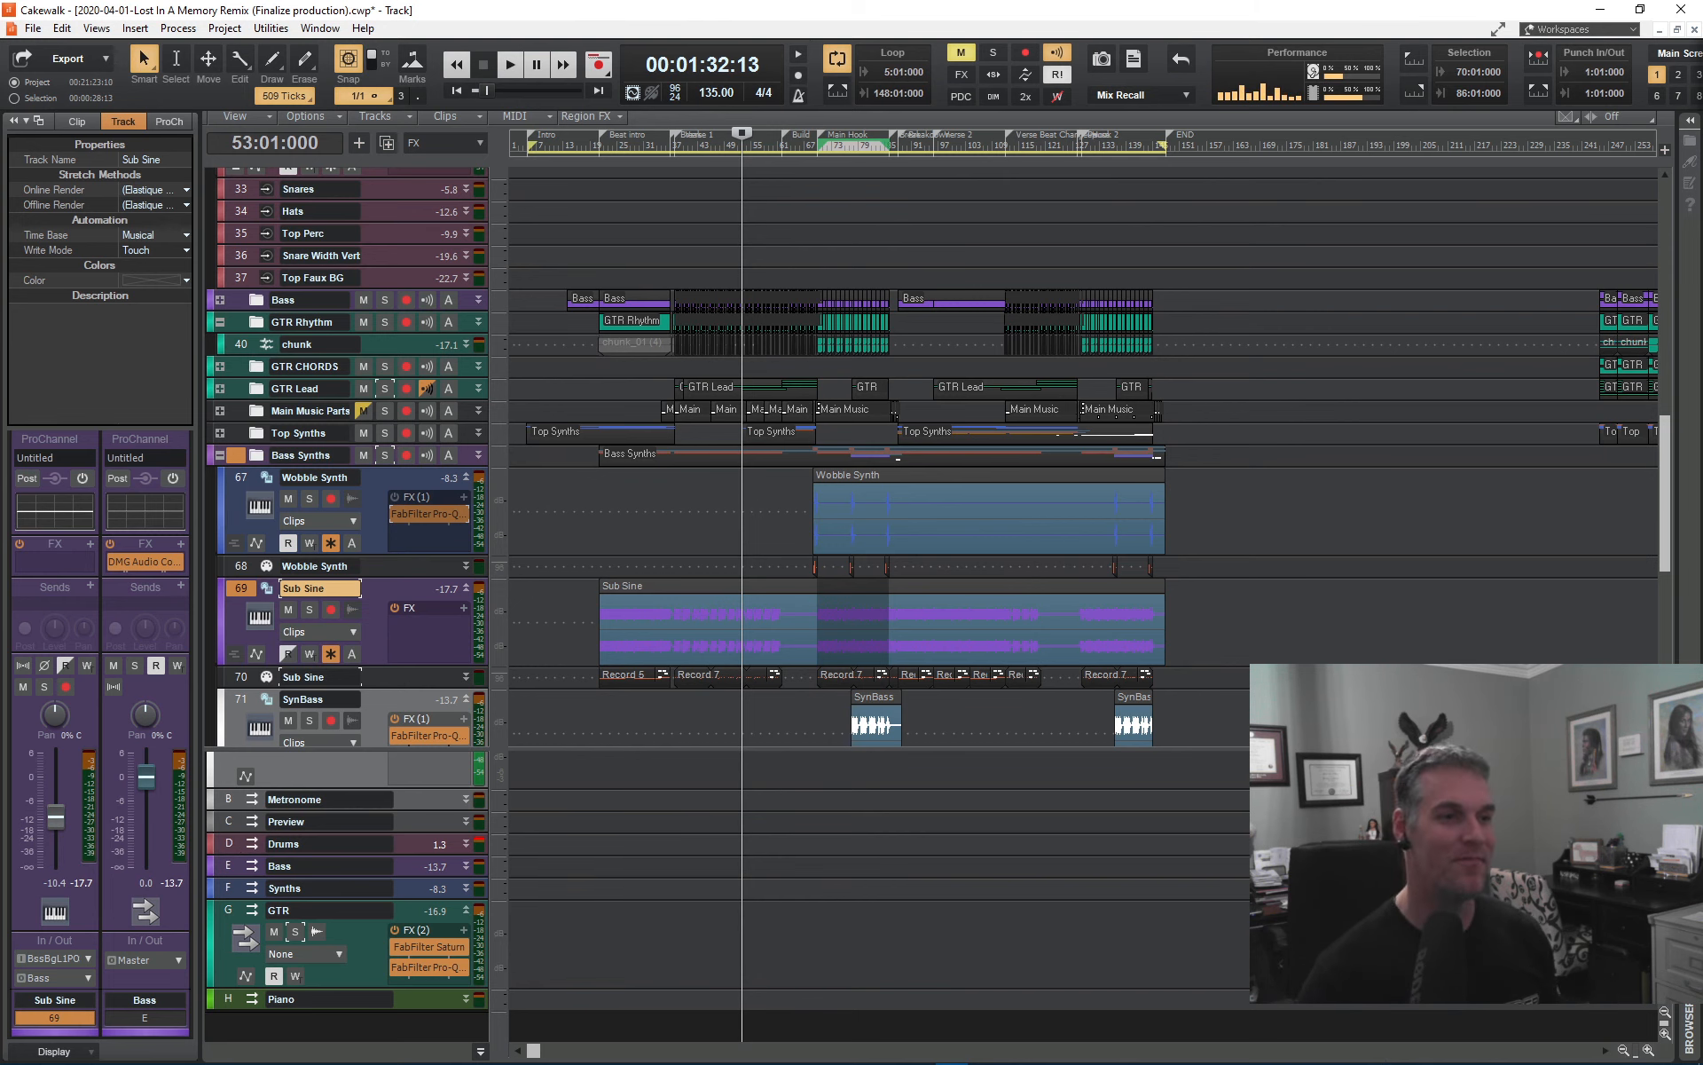
- Switch to OBS and stop the live stream
left_click(787, 1059)
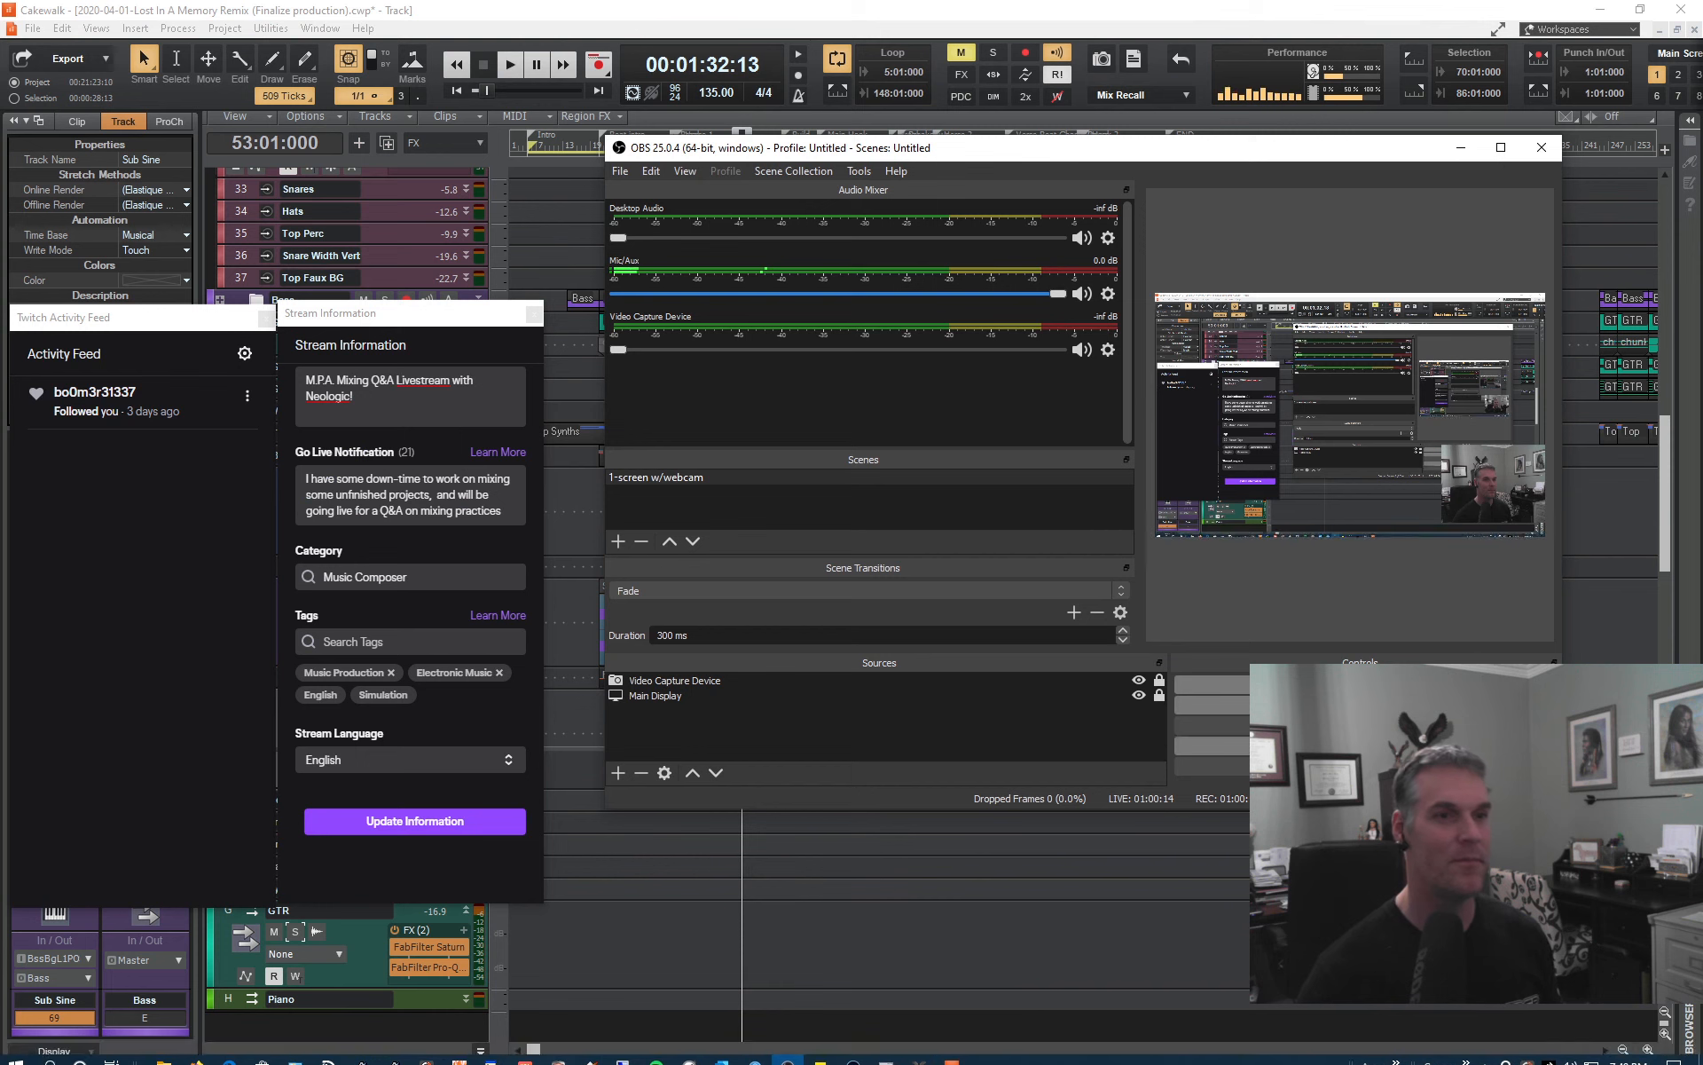
left_click(1212, 684)
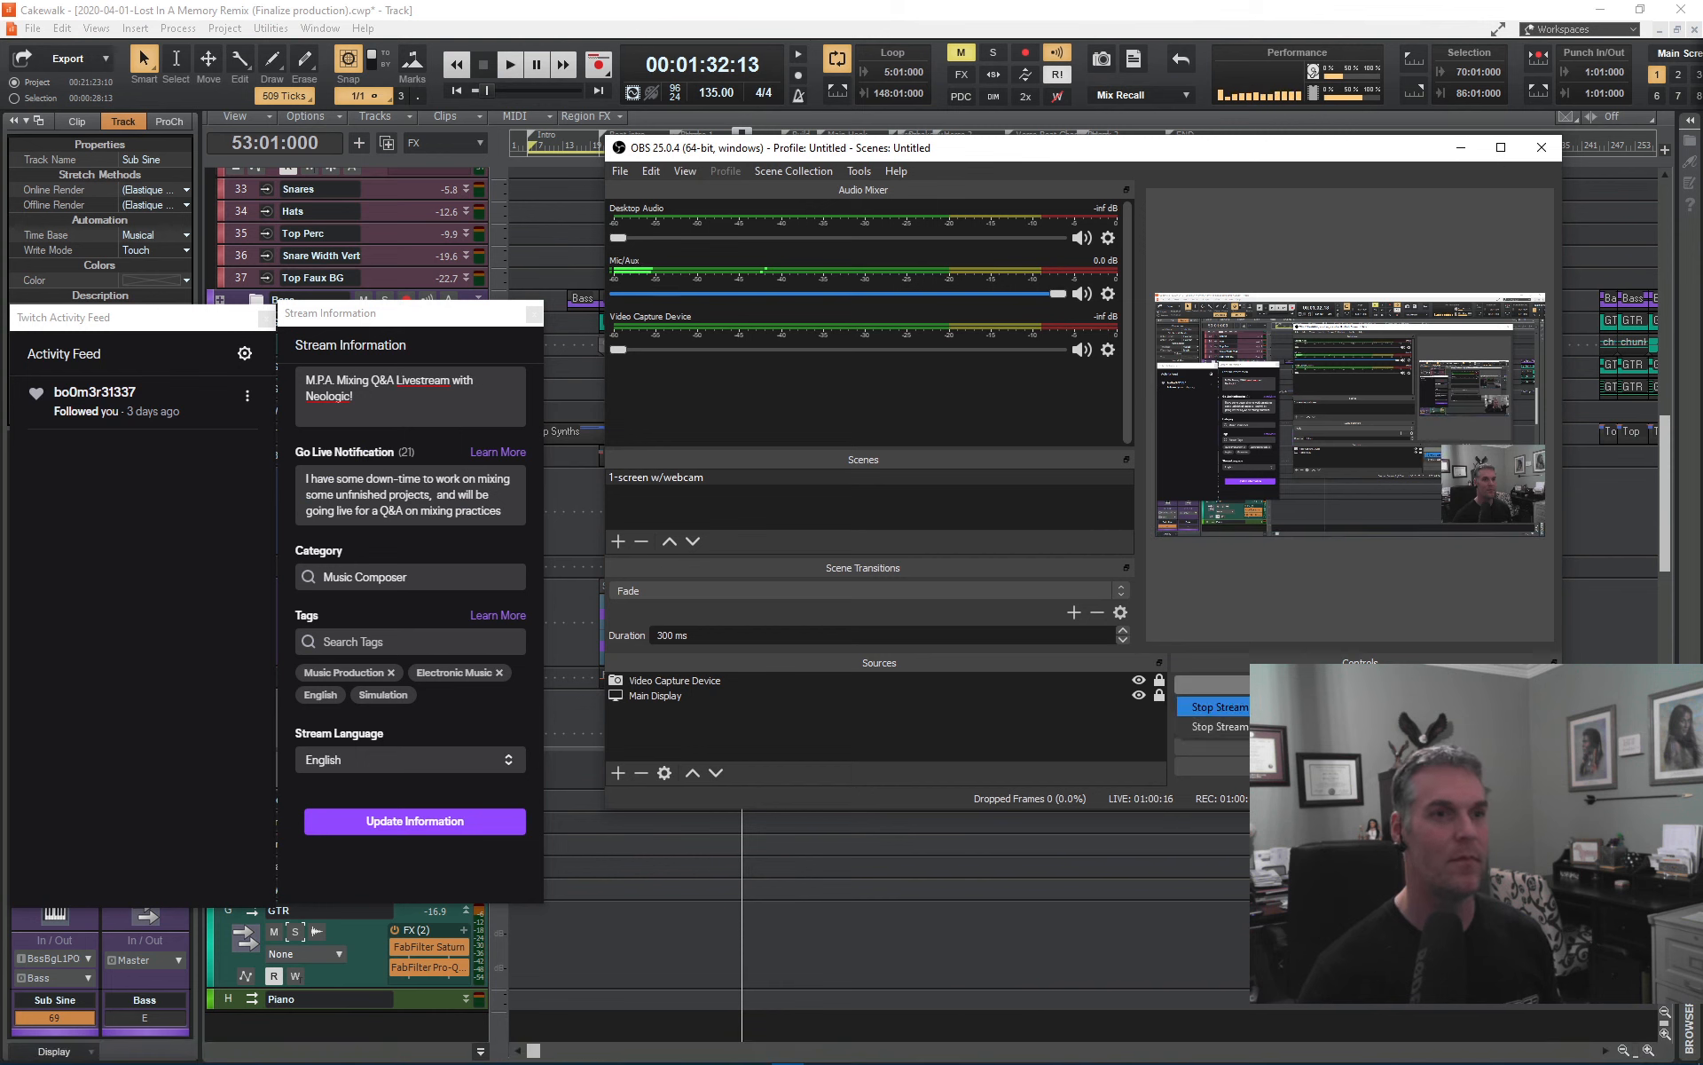